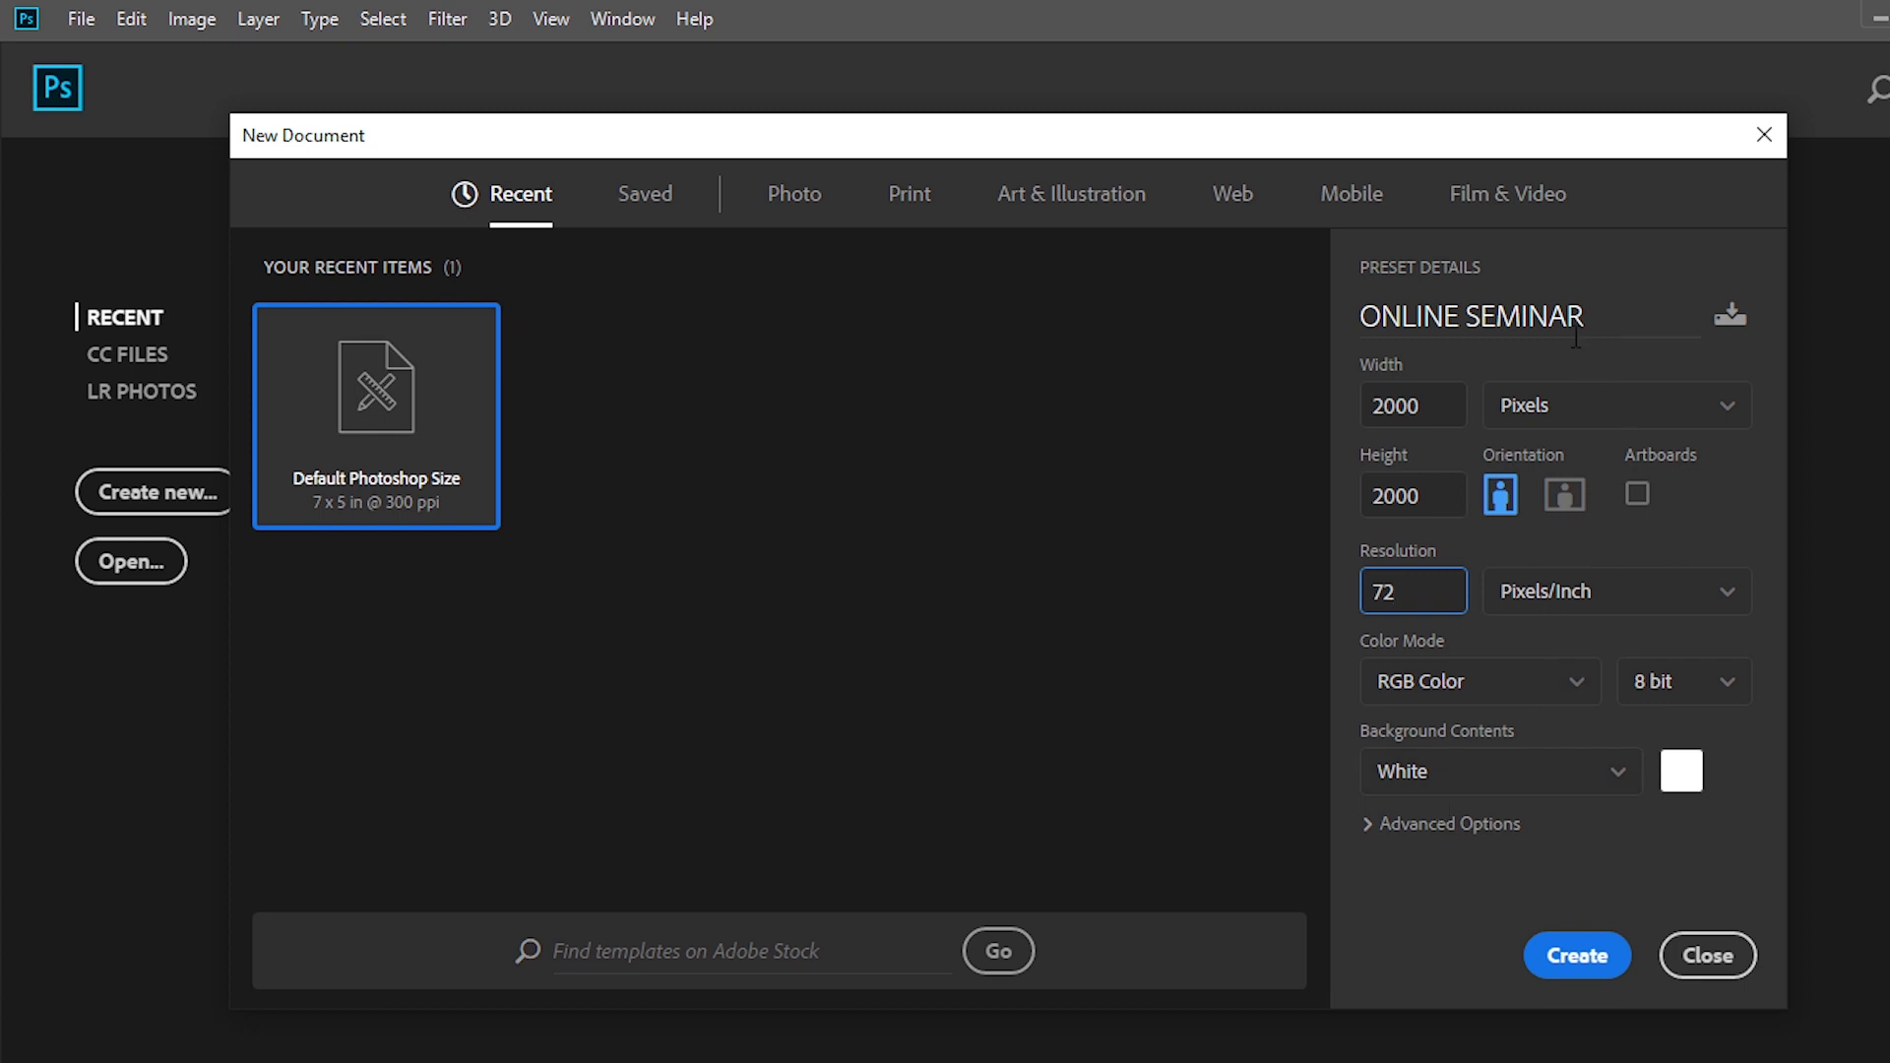
# Create the 2000 × 2000 px ONLINE SEMINAR document at 72 ppi and set up a guide layout with 3 columns and 3 rows.
pyautogui.click(1575, 955)
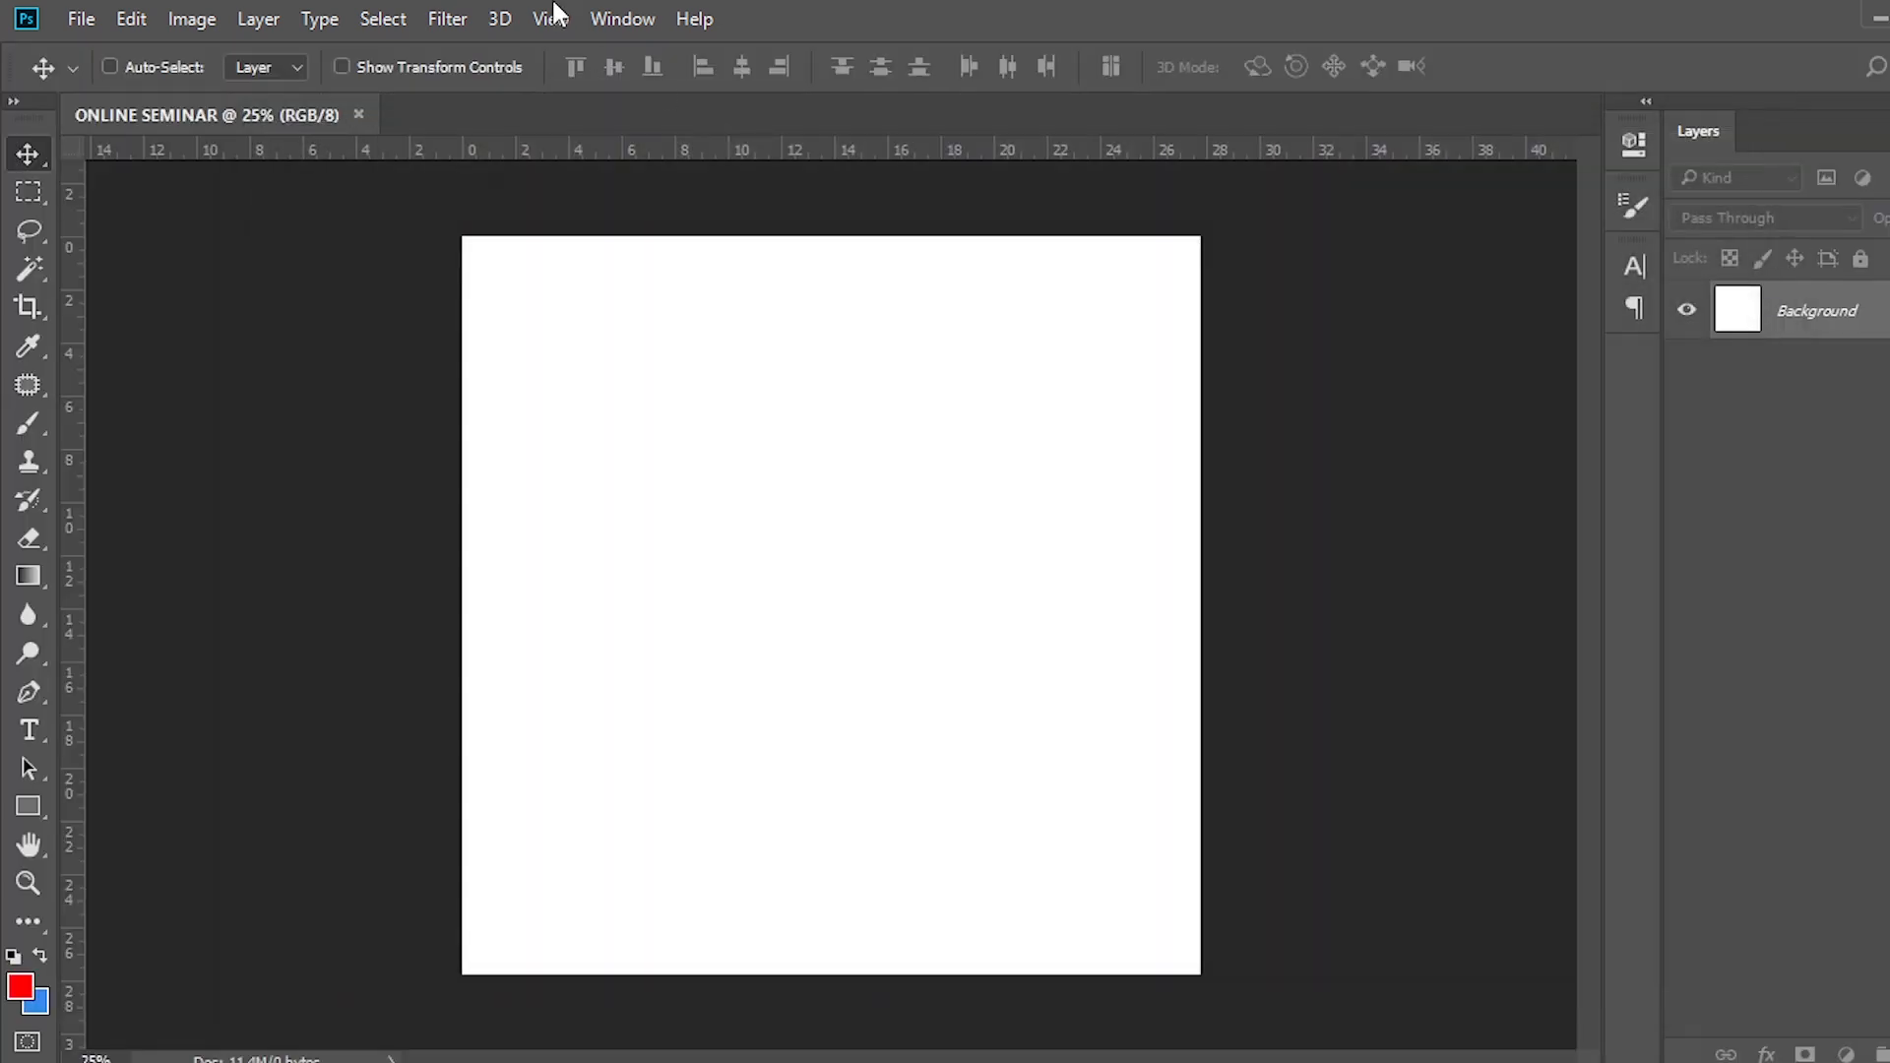
pyautogui.click(553, 19)
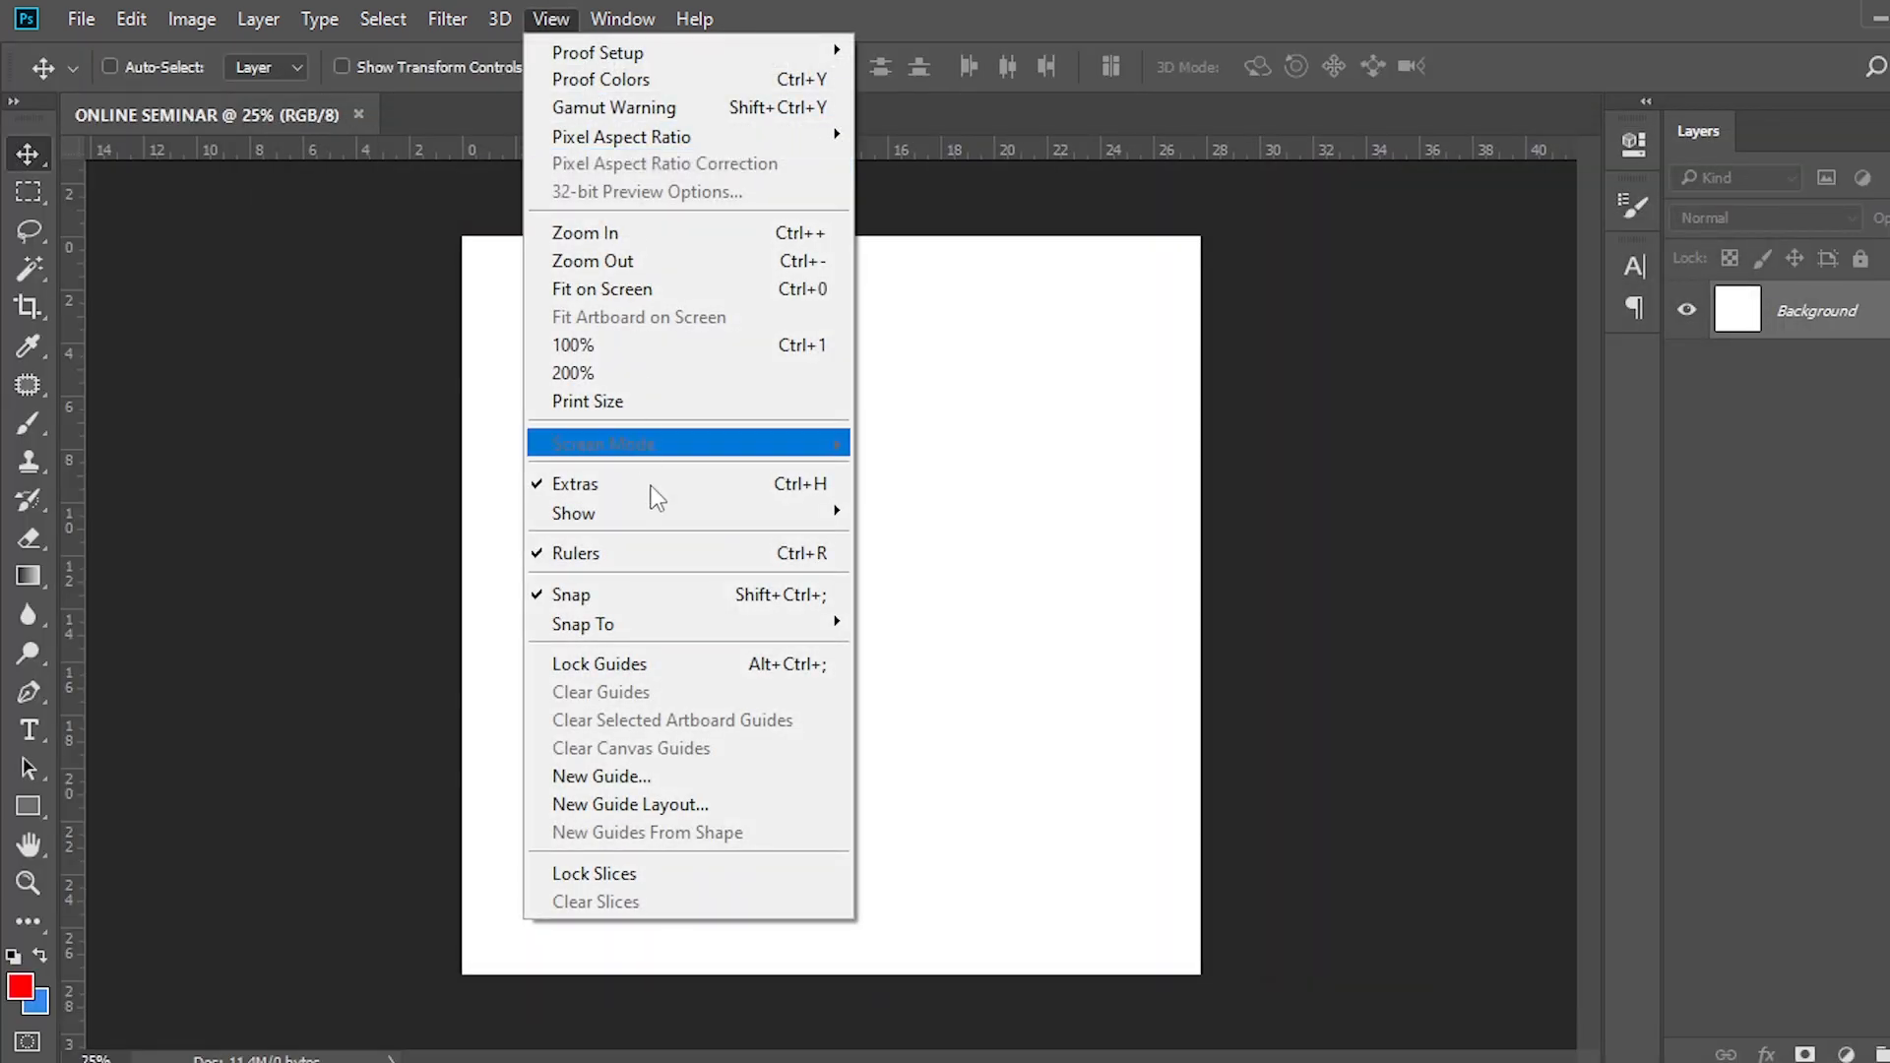
pyautogui.click(748, 804)
pyautogui.click(871, 390)
pyautogui.click(1065, 389)
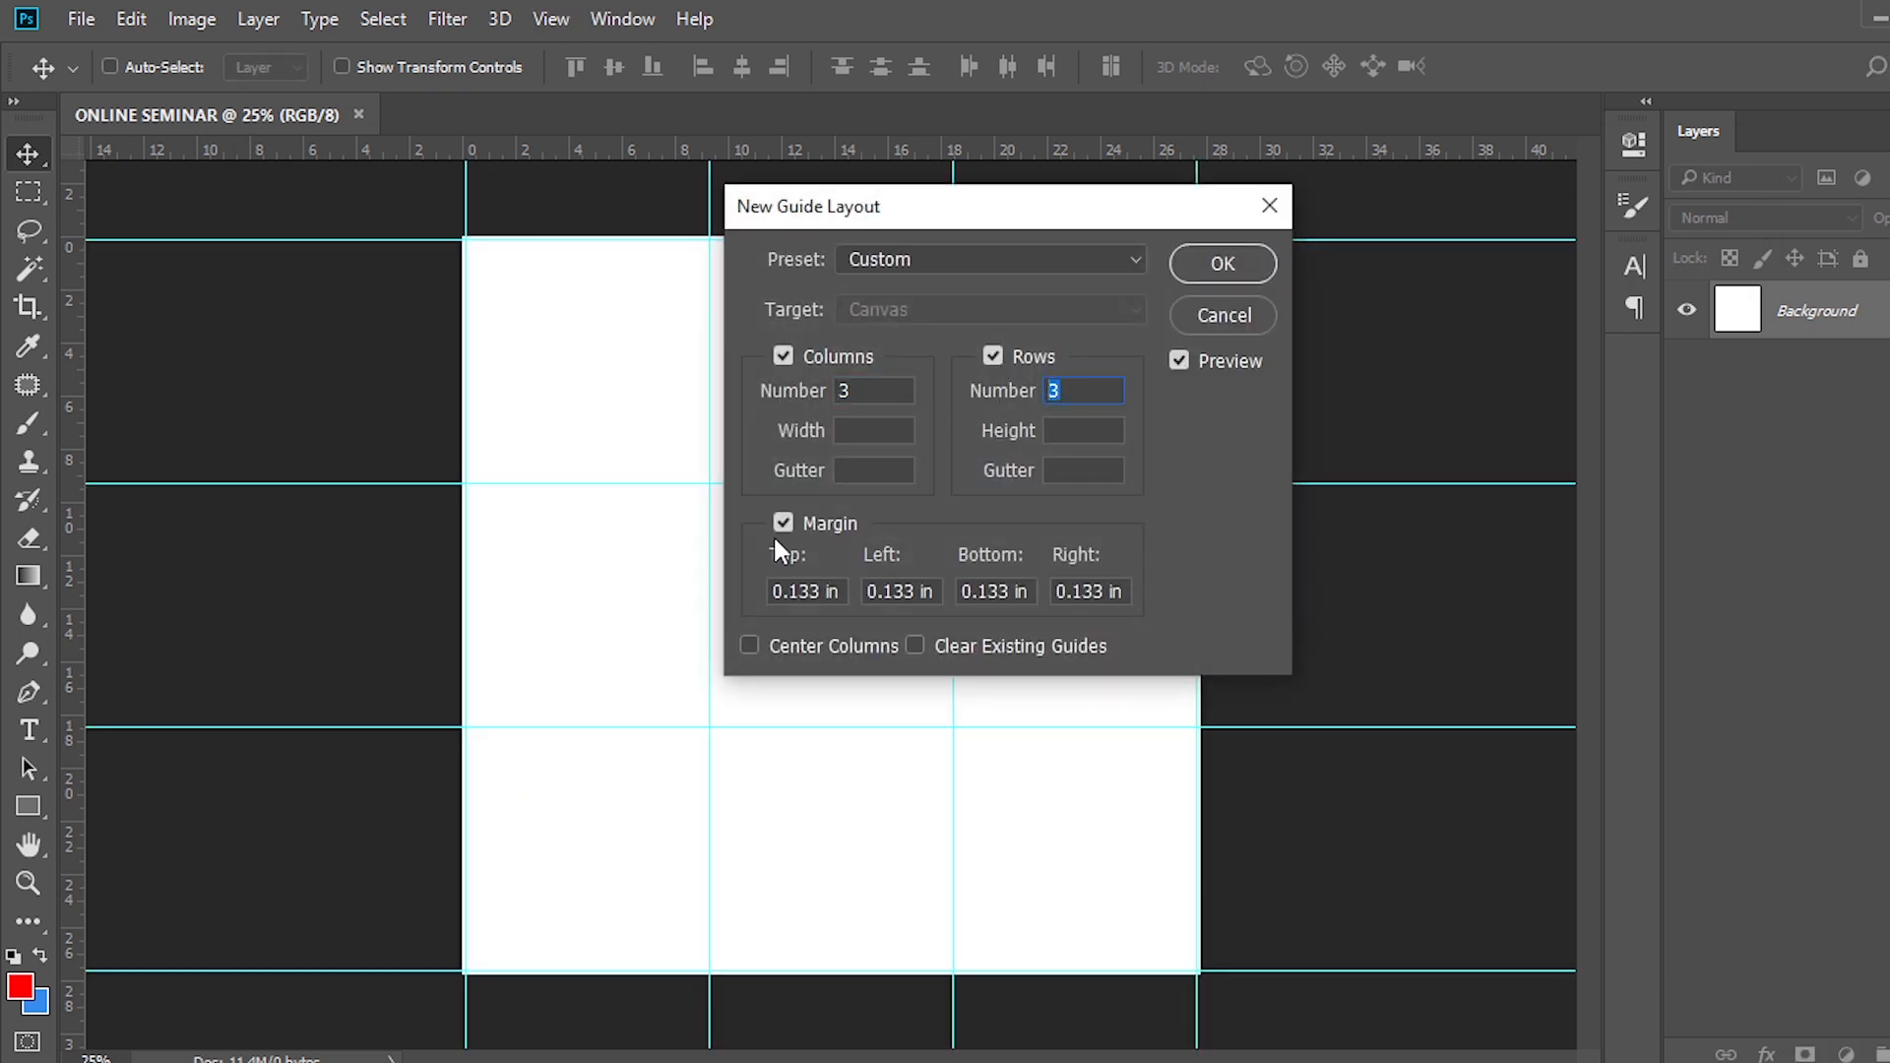
# Set the guide layout's top, left, bottom and right margins to 1 in and apply it to the canvas.
pyautogui.moveTo(792, 593); pyautogui.dragTo(850, 591)
pyautogui.write('1')
pyautogui.press('Tab')
pyautogui.write('1')
pyautogui.press('Tab')
pyautogui.write('1')
pyautogui.press('Tab')
pyautogui.write('1')
pyautogui.click(1209, 258)
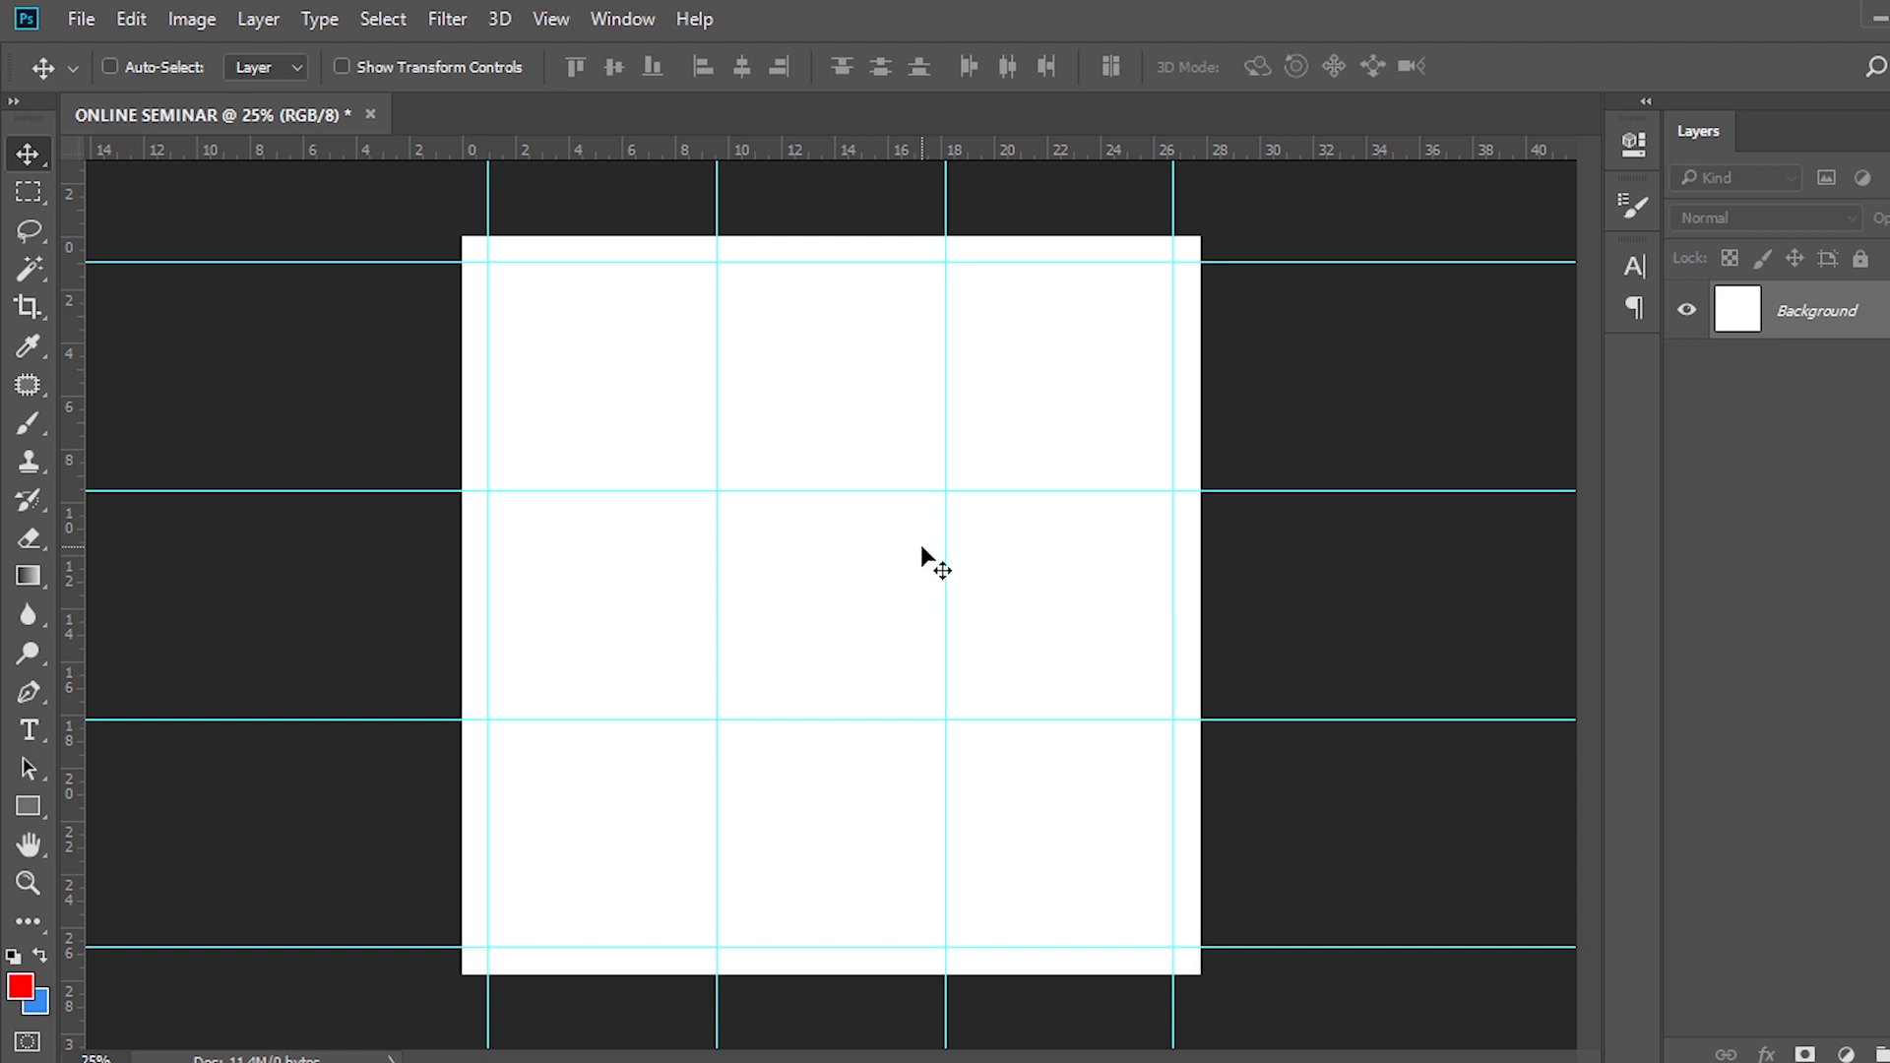
# Place 1.jpg from File Explorer on the canvas and scale it to span the full width of the upper two-thirds.
pyautogui.hotkey('alt', 'Tab')
pyautogui.moveTo(644, 419); pyautogui.dragTo(746, 698)
pyautogui.moveTo(852, 774); pyautogui.dragTo(1246, 977)
pyautogui.moveTo(1007, 847); pyautogui.dragTo(1014, 543)
pyautogui.moveTo(1225, 708); pyautogui.dragTo(1240, 720)
pyautogui.press('Return')
# Enlarge the placed network image to about 474% and shift it slightly to the right across the canvas.
pyautogui.moveTo(905, 1062)
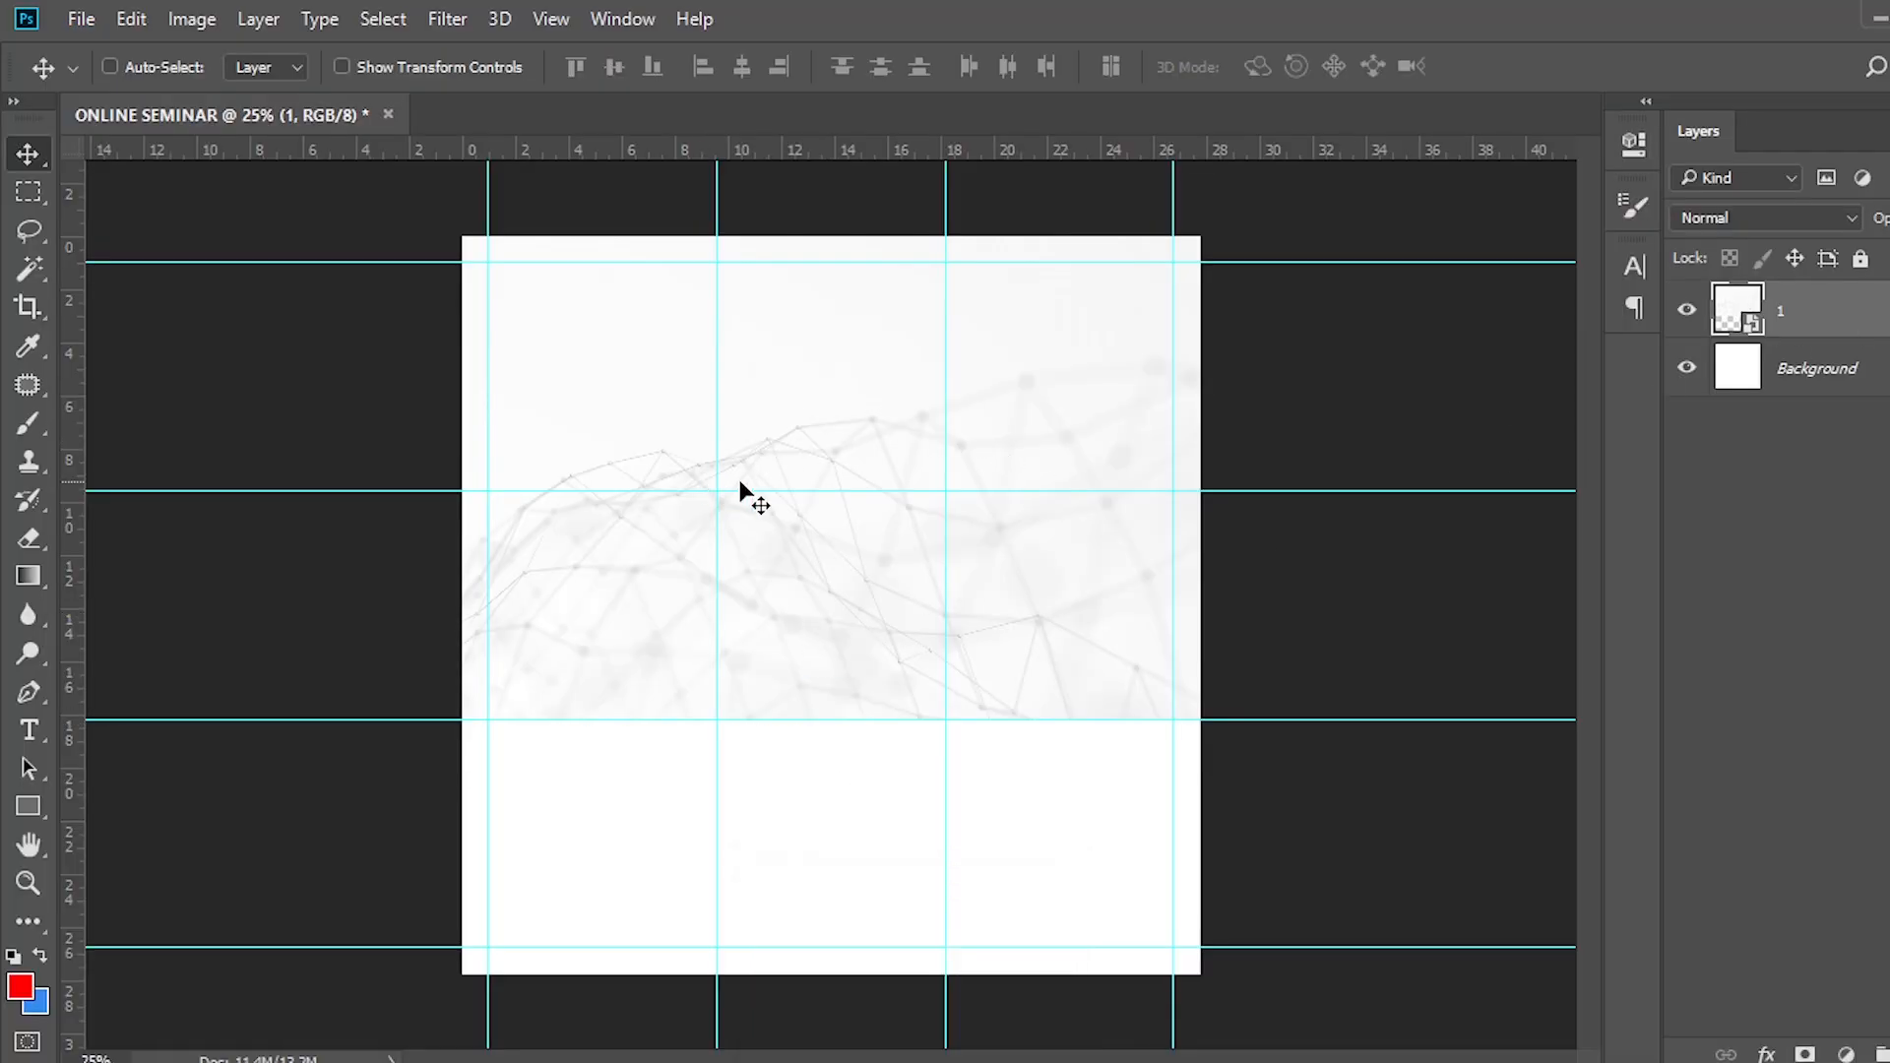
pyautogui.hotkey('ctrl', 't')
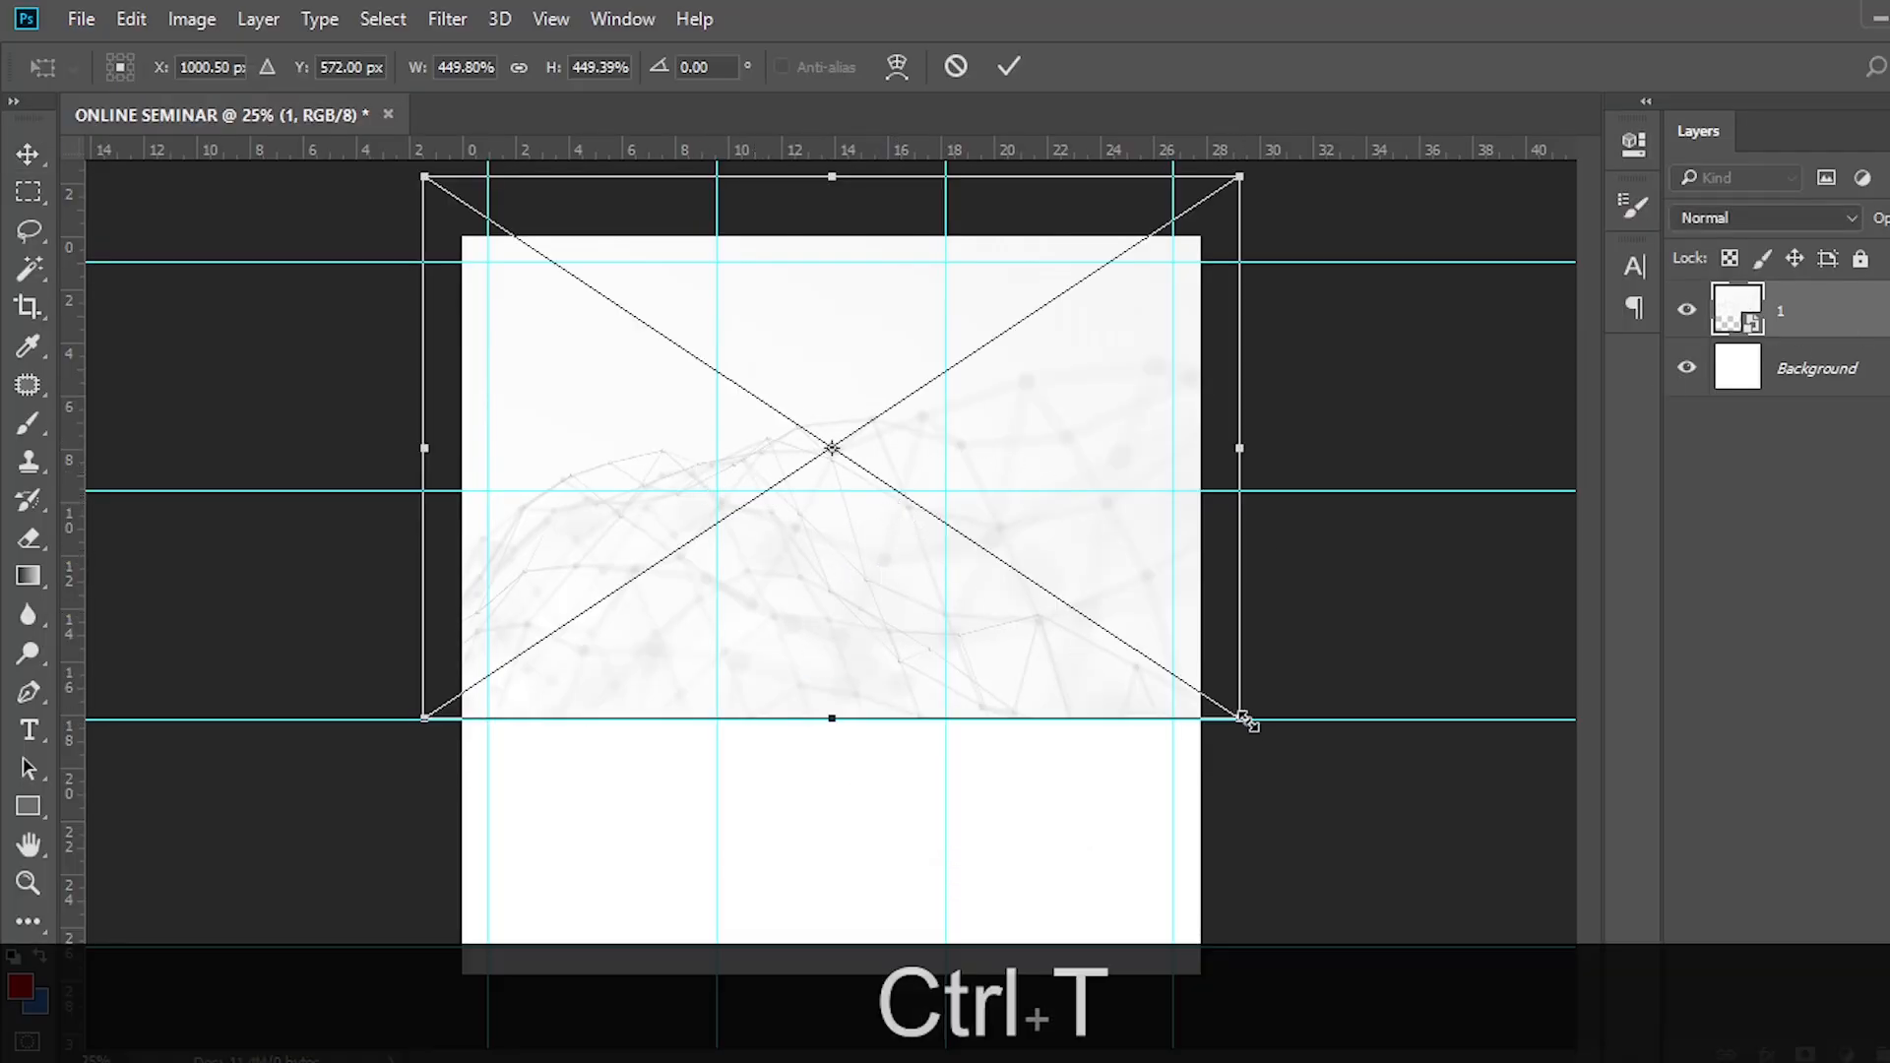
pyautogui.moveTo(1242, 719); pyautogui.dragTo(1281, 747)
pyautogui.moveTo(1173, 582); pyautogui.dragTo(1194, 581)
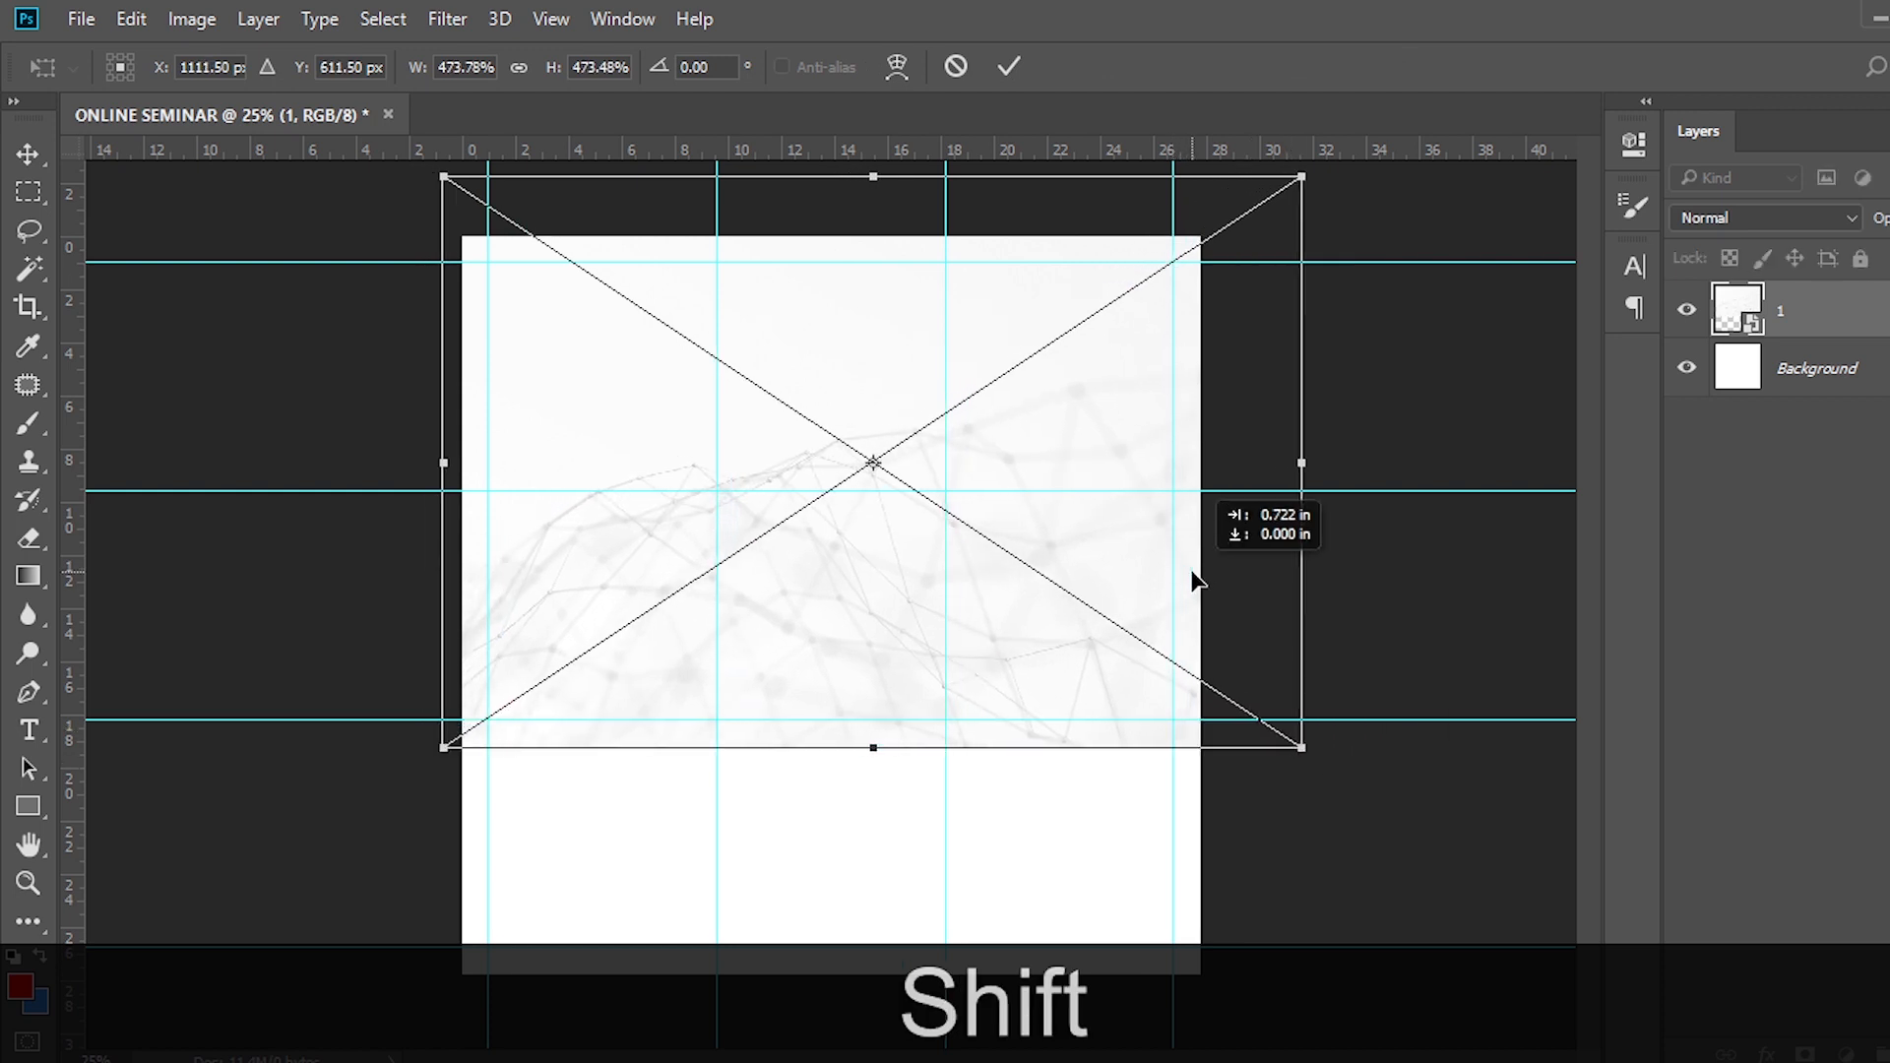
pyautogui.press('Return')
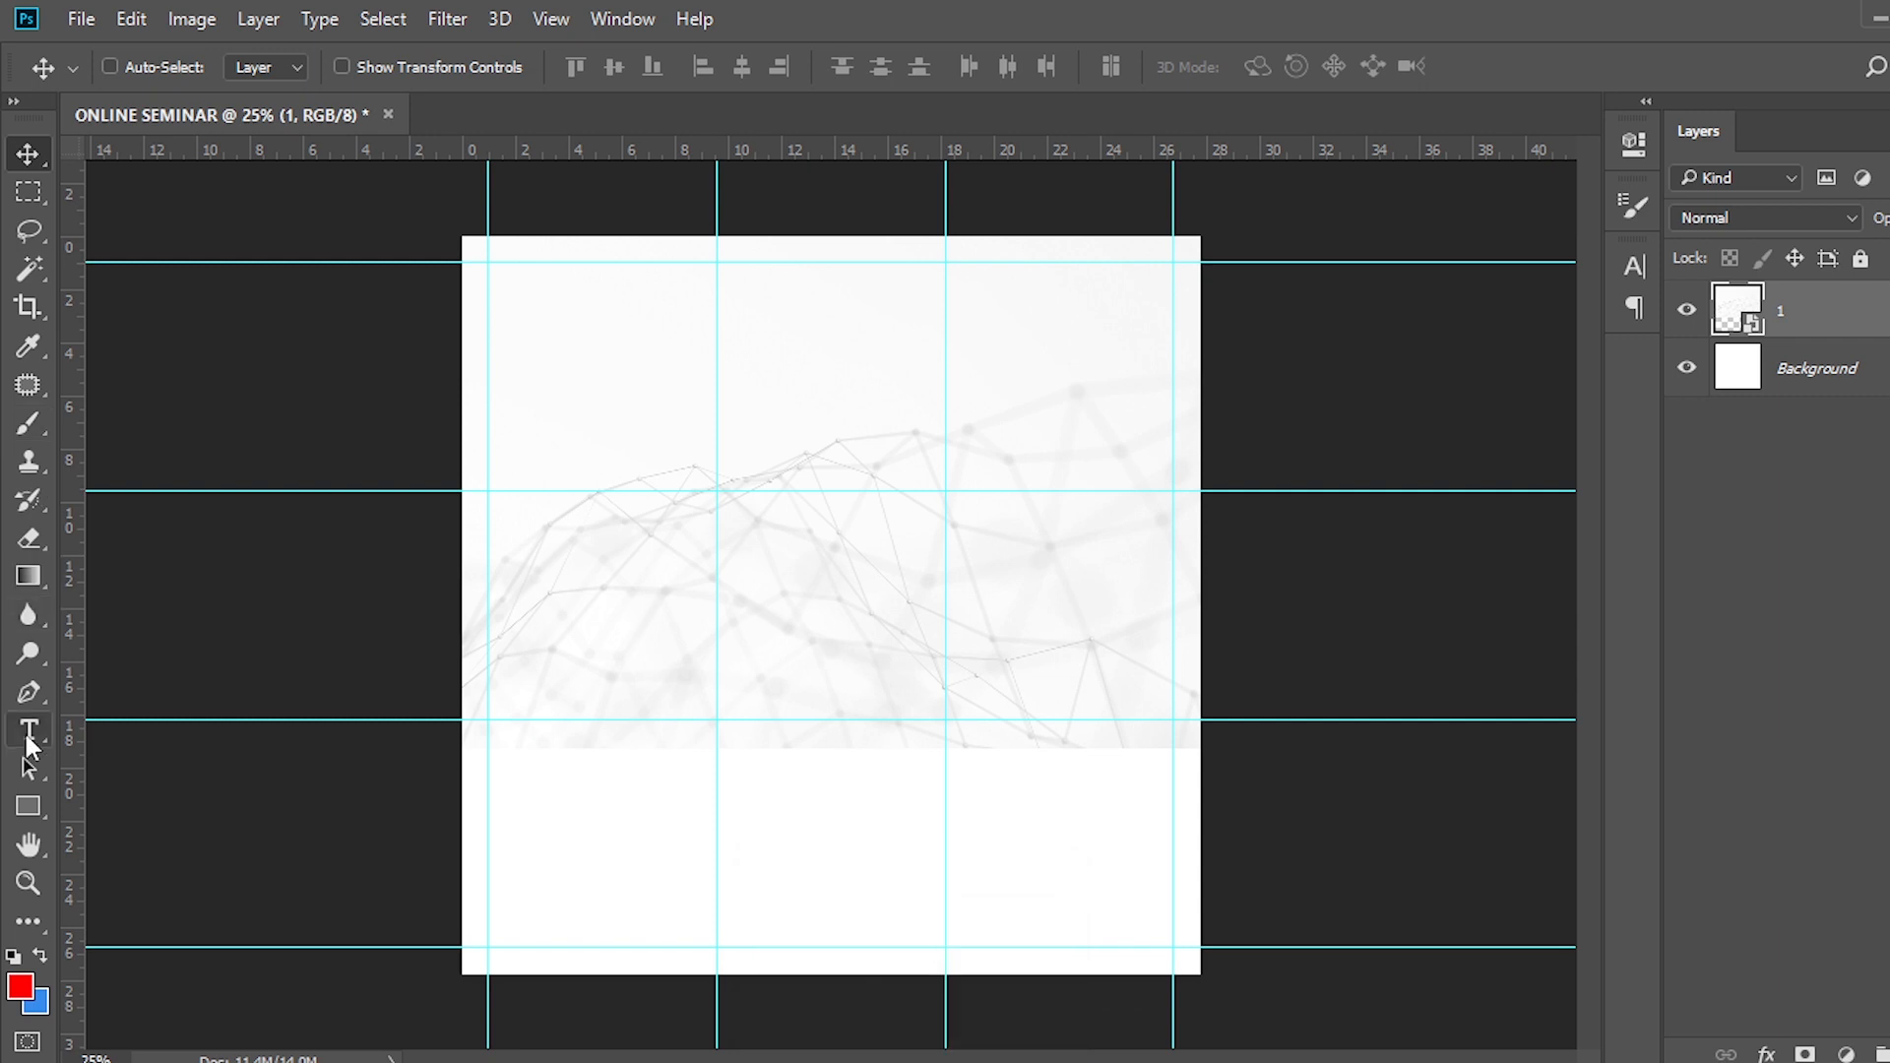
# Draw a rectangle about 835 × 2248 px over the canvas's left third and fill it with colour 1A252E.
pyautogui.press('u')
pyautogui.moveTo(408, 203); pyautogui.dragTo(726, 1033)
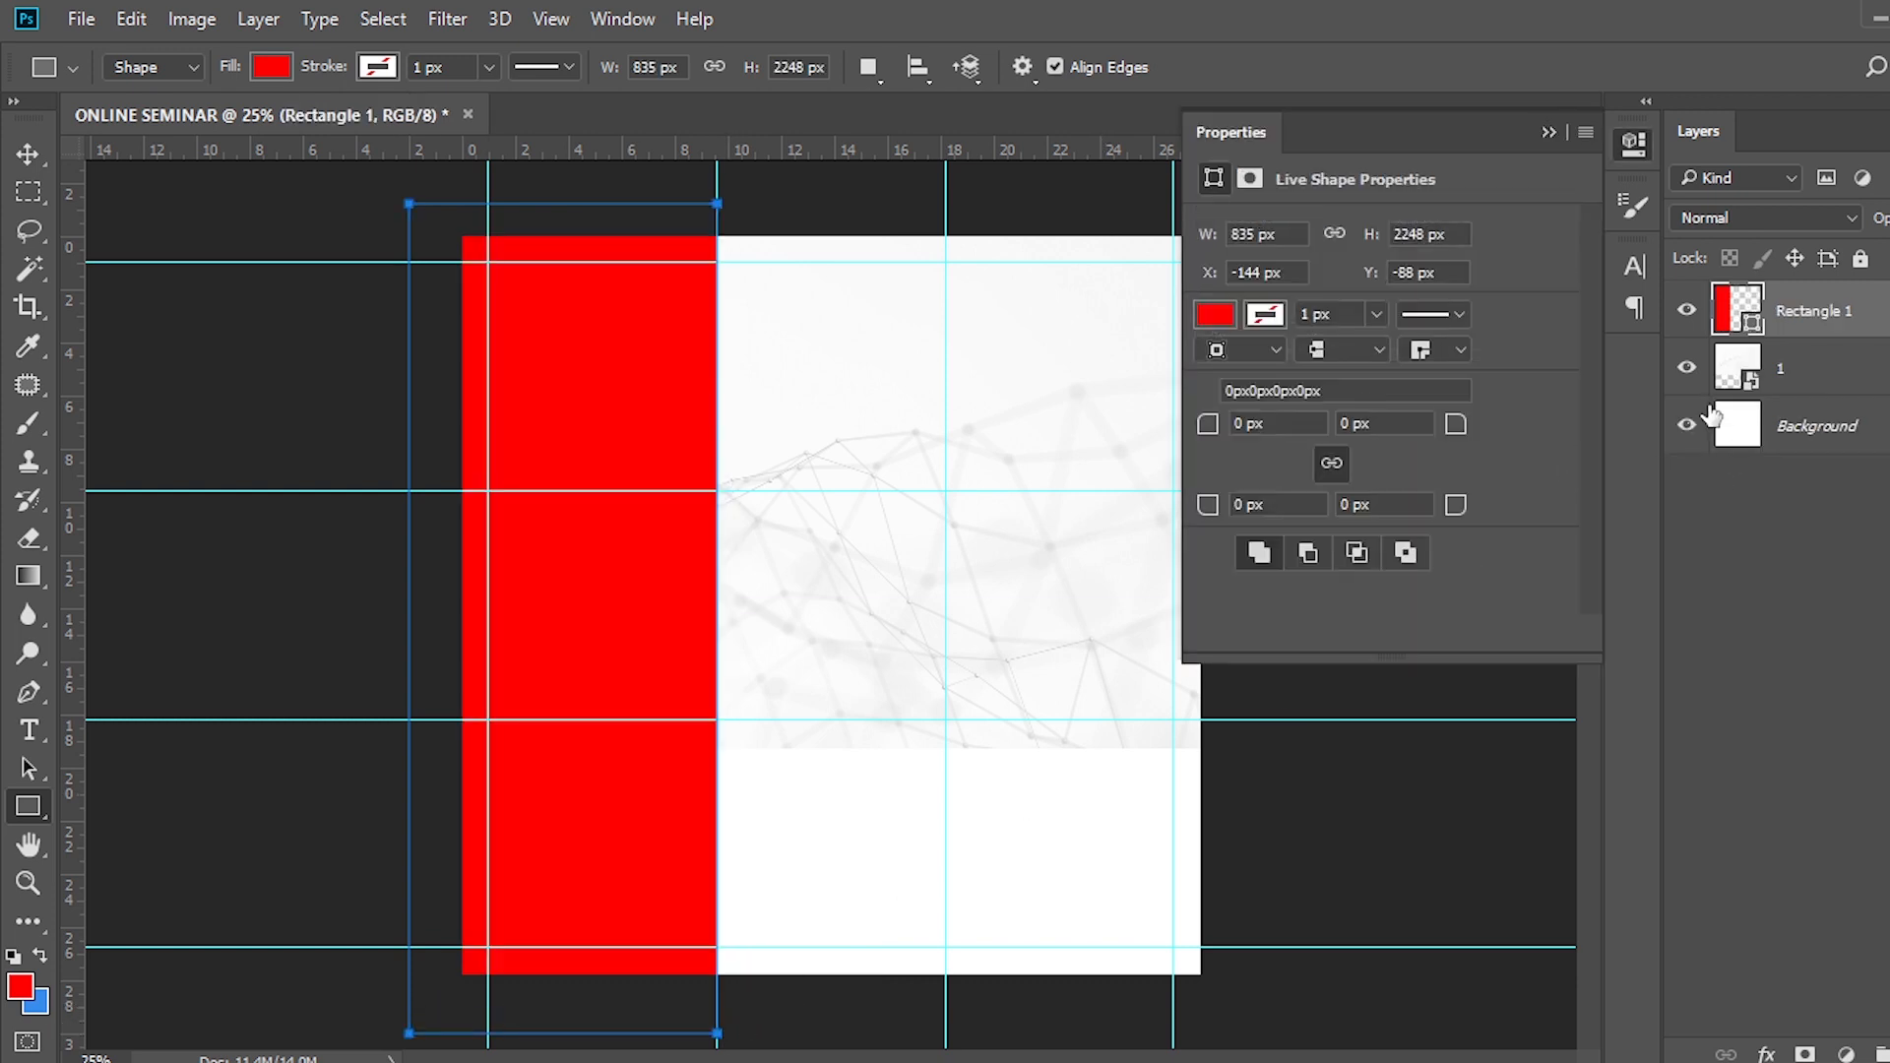
pyautogui.doubleClick(1730, 310)
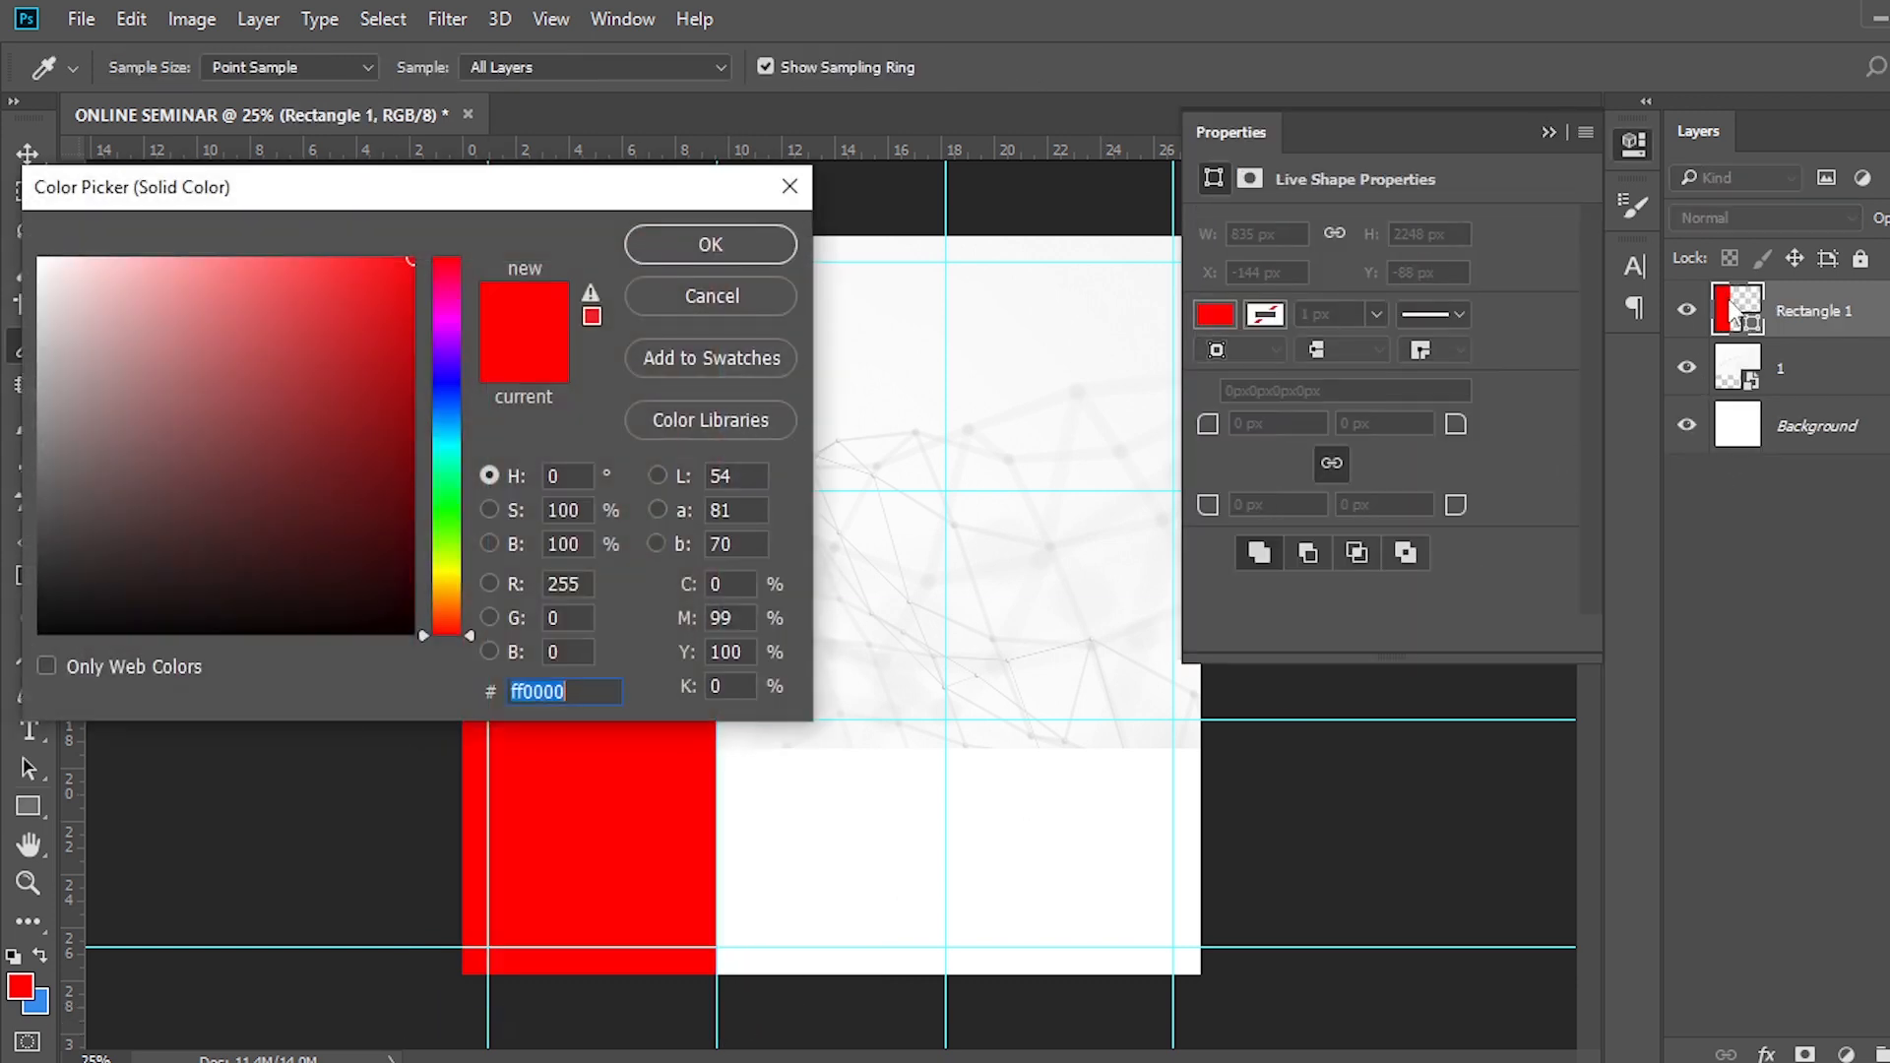
pyautogui.write('1A')
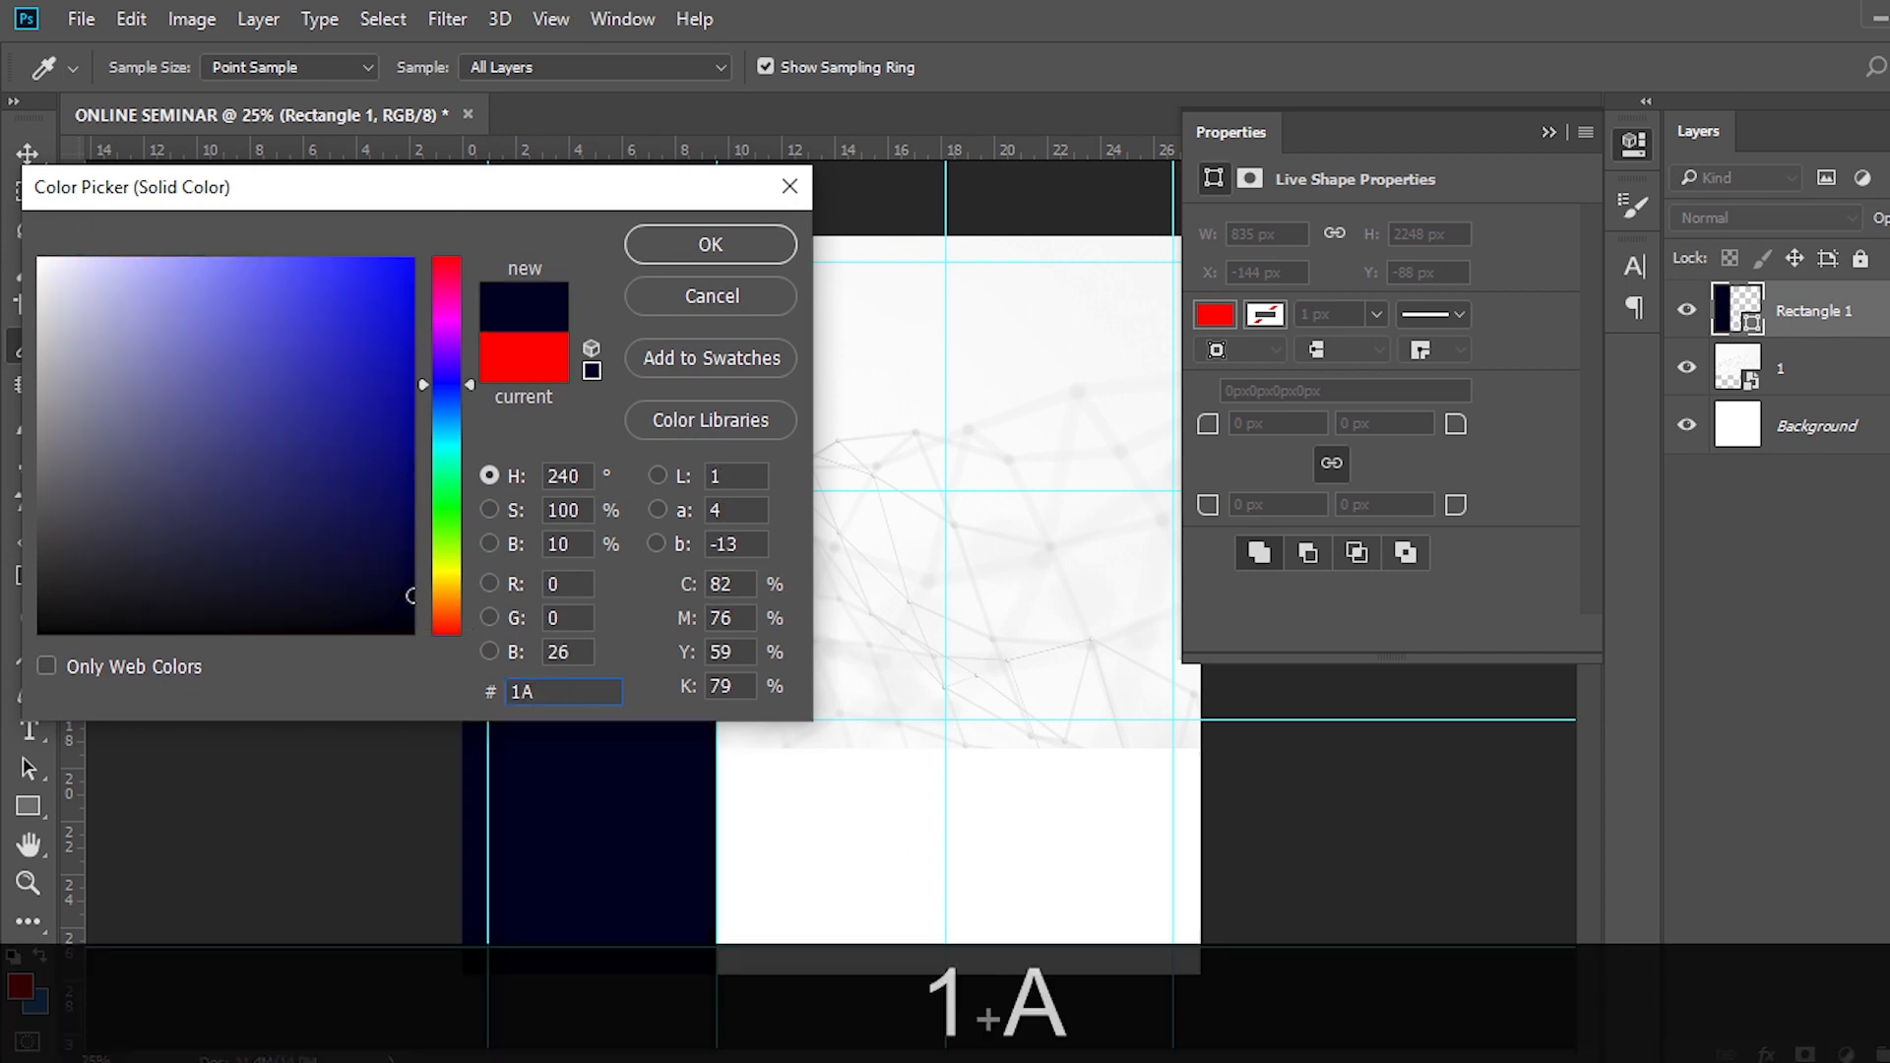
pyautogui.write('25')
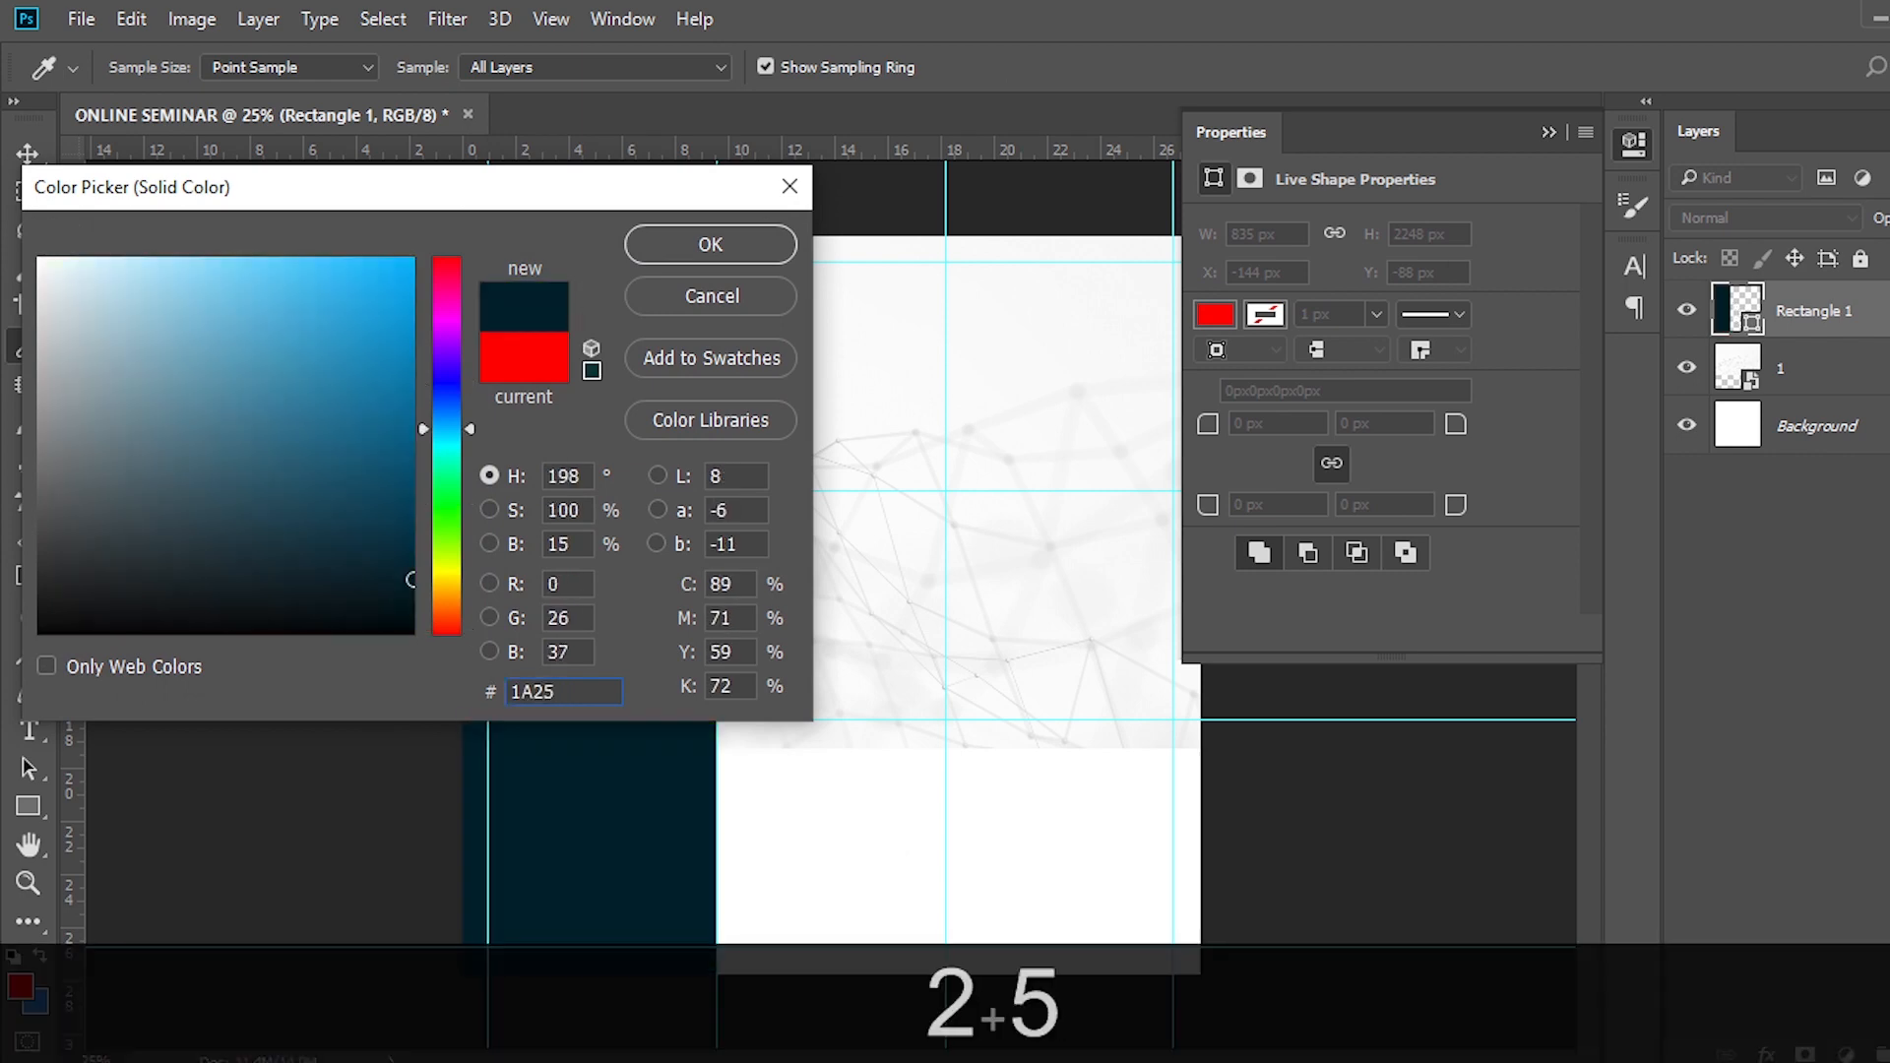
pyautogui.write('2E')
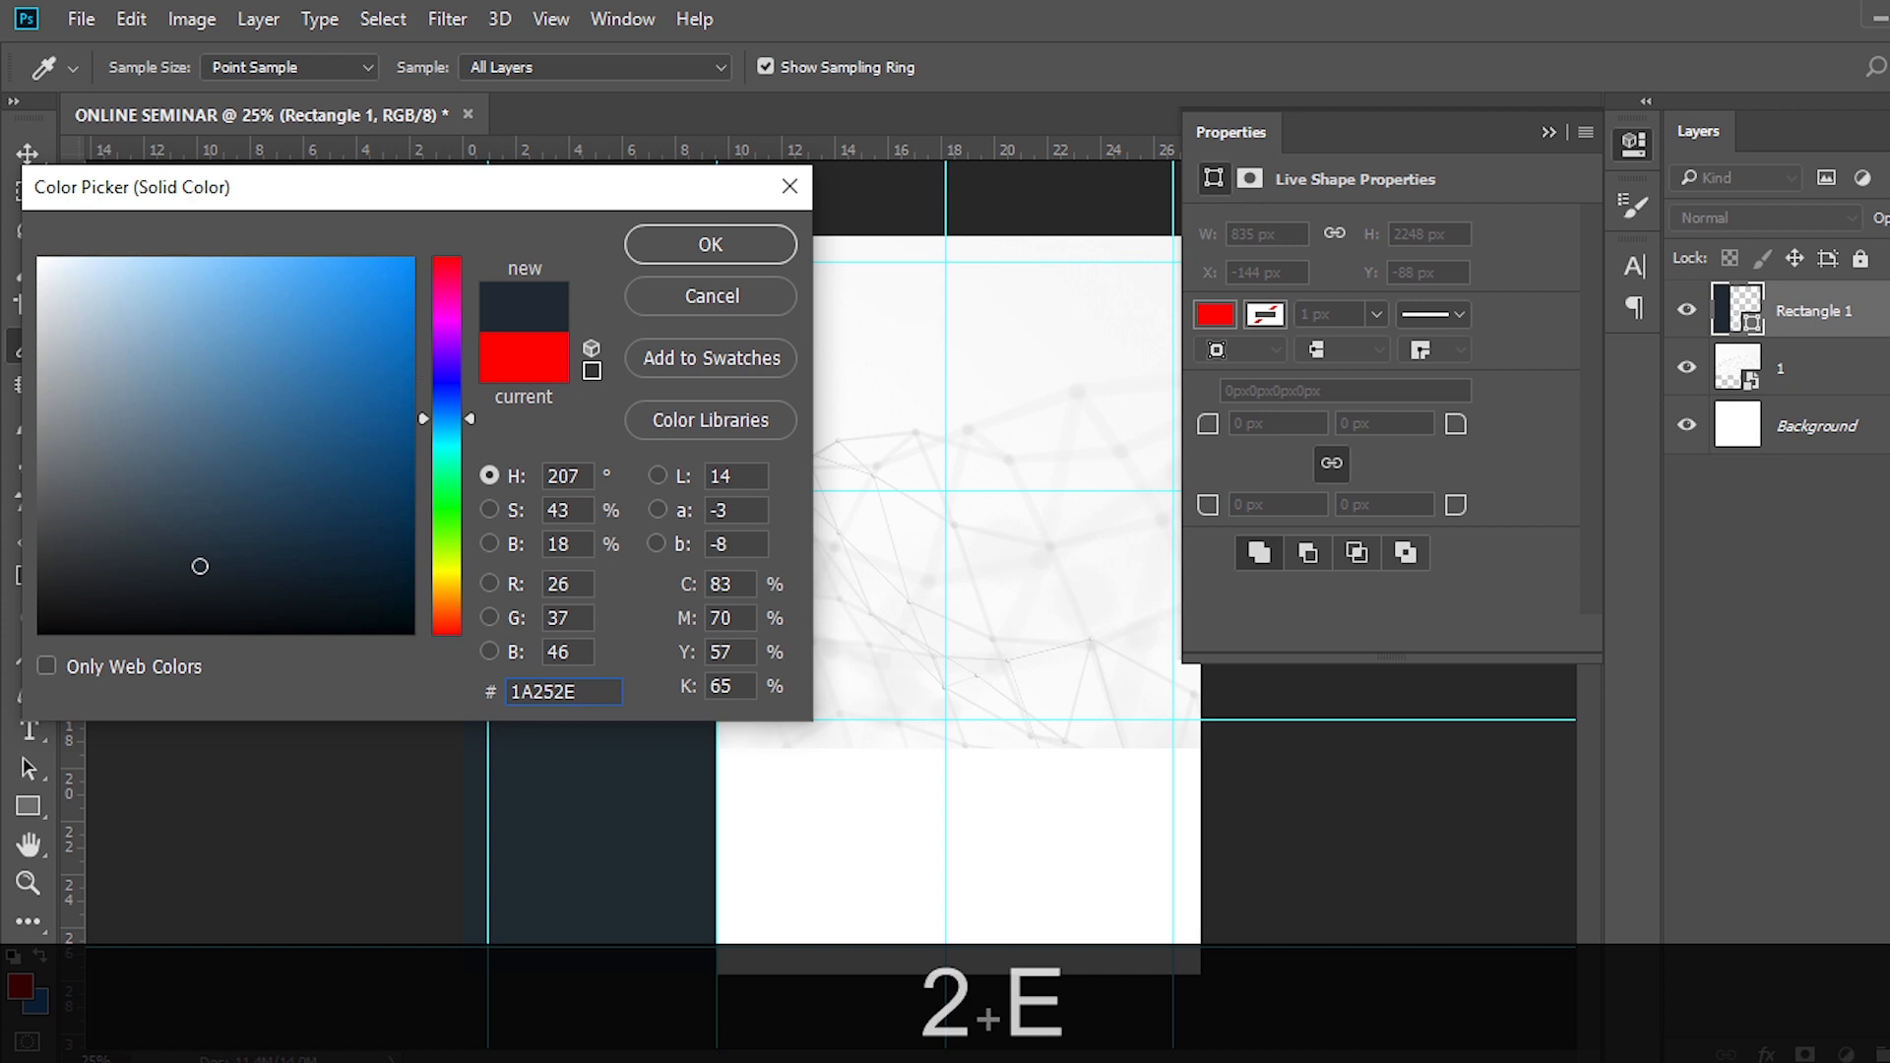
pyautogui.click(751, 251)
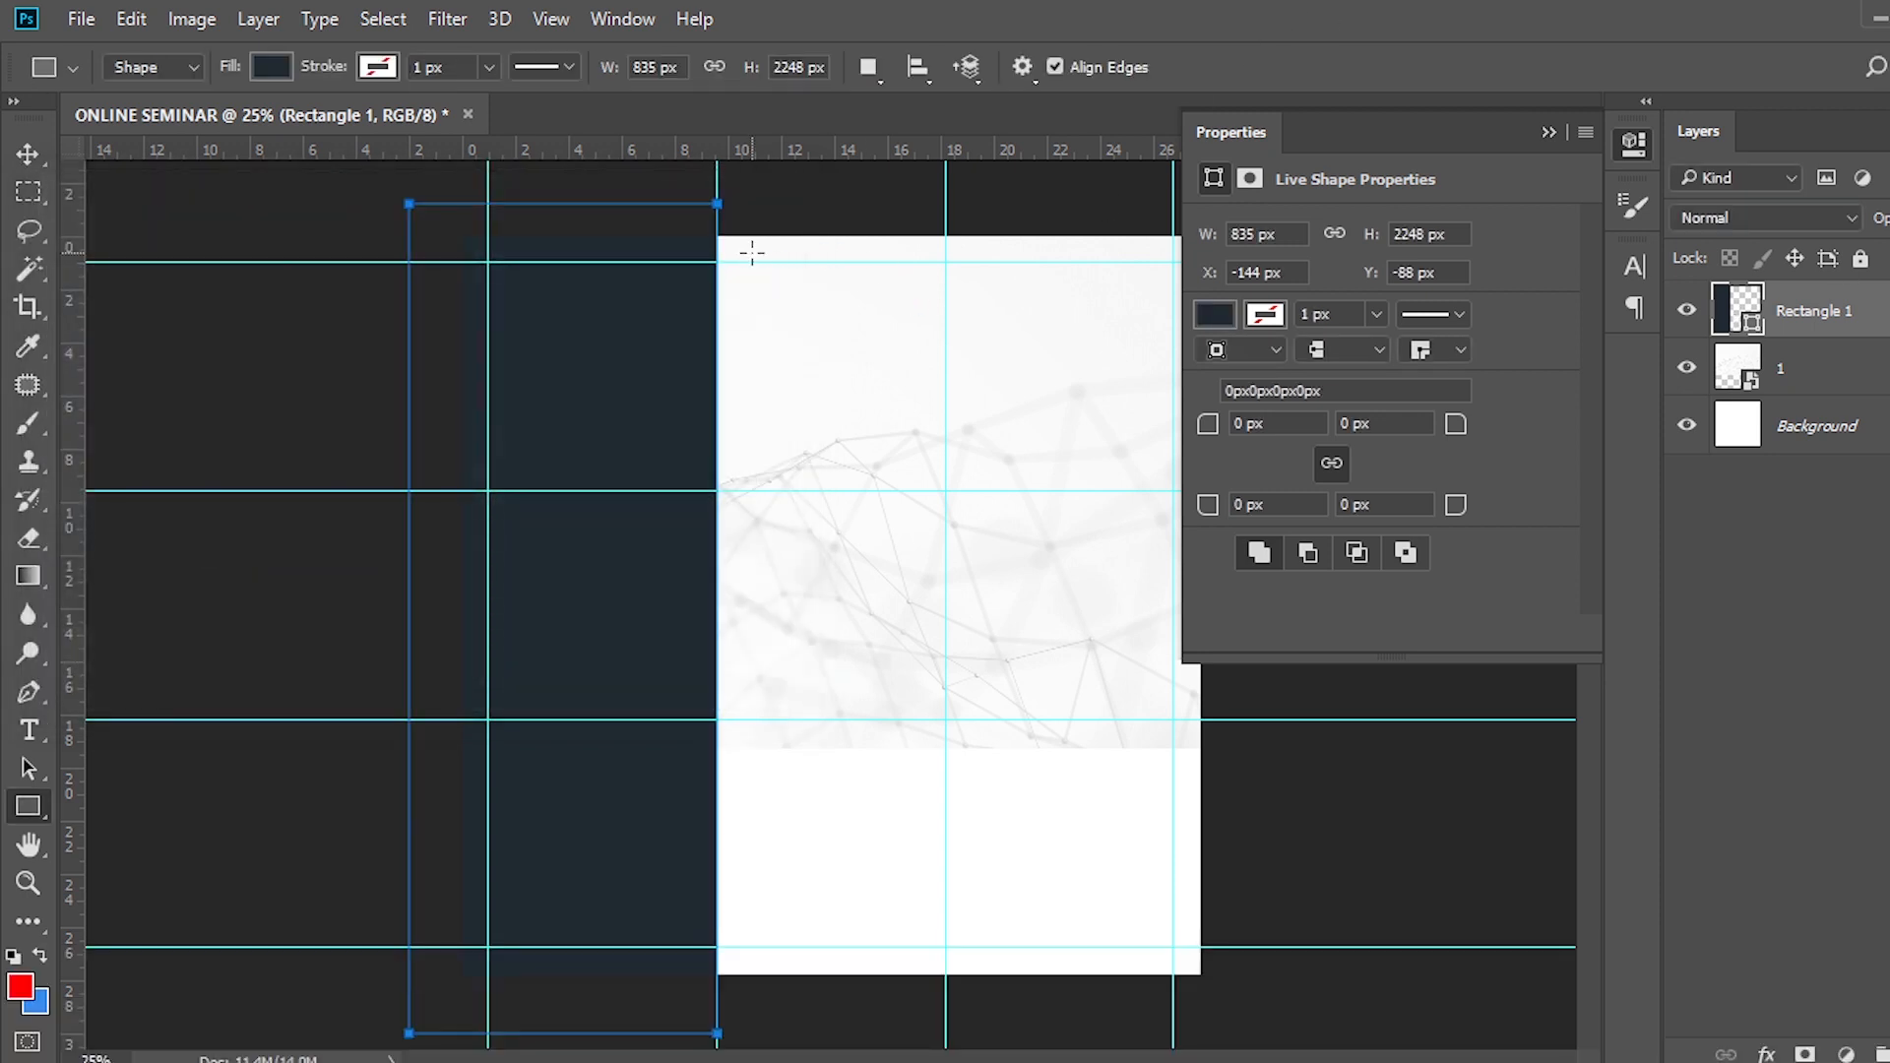
pyautogui.click(1547, 134)
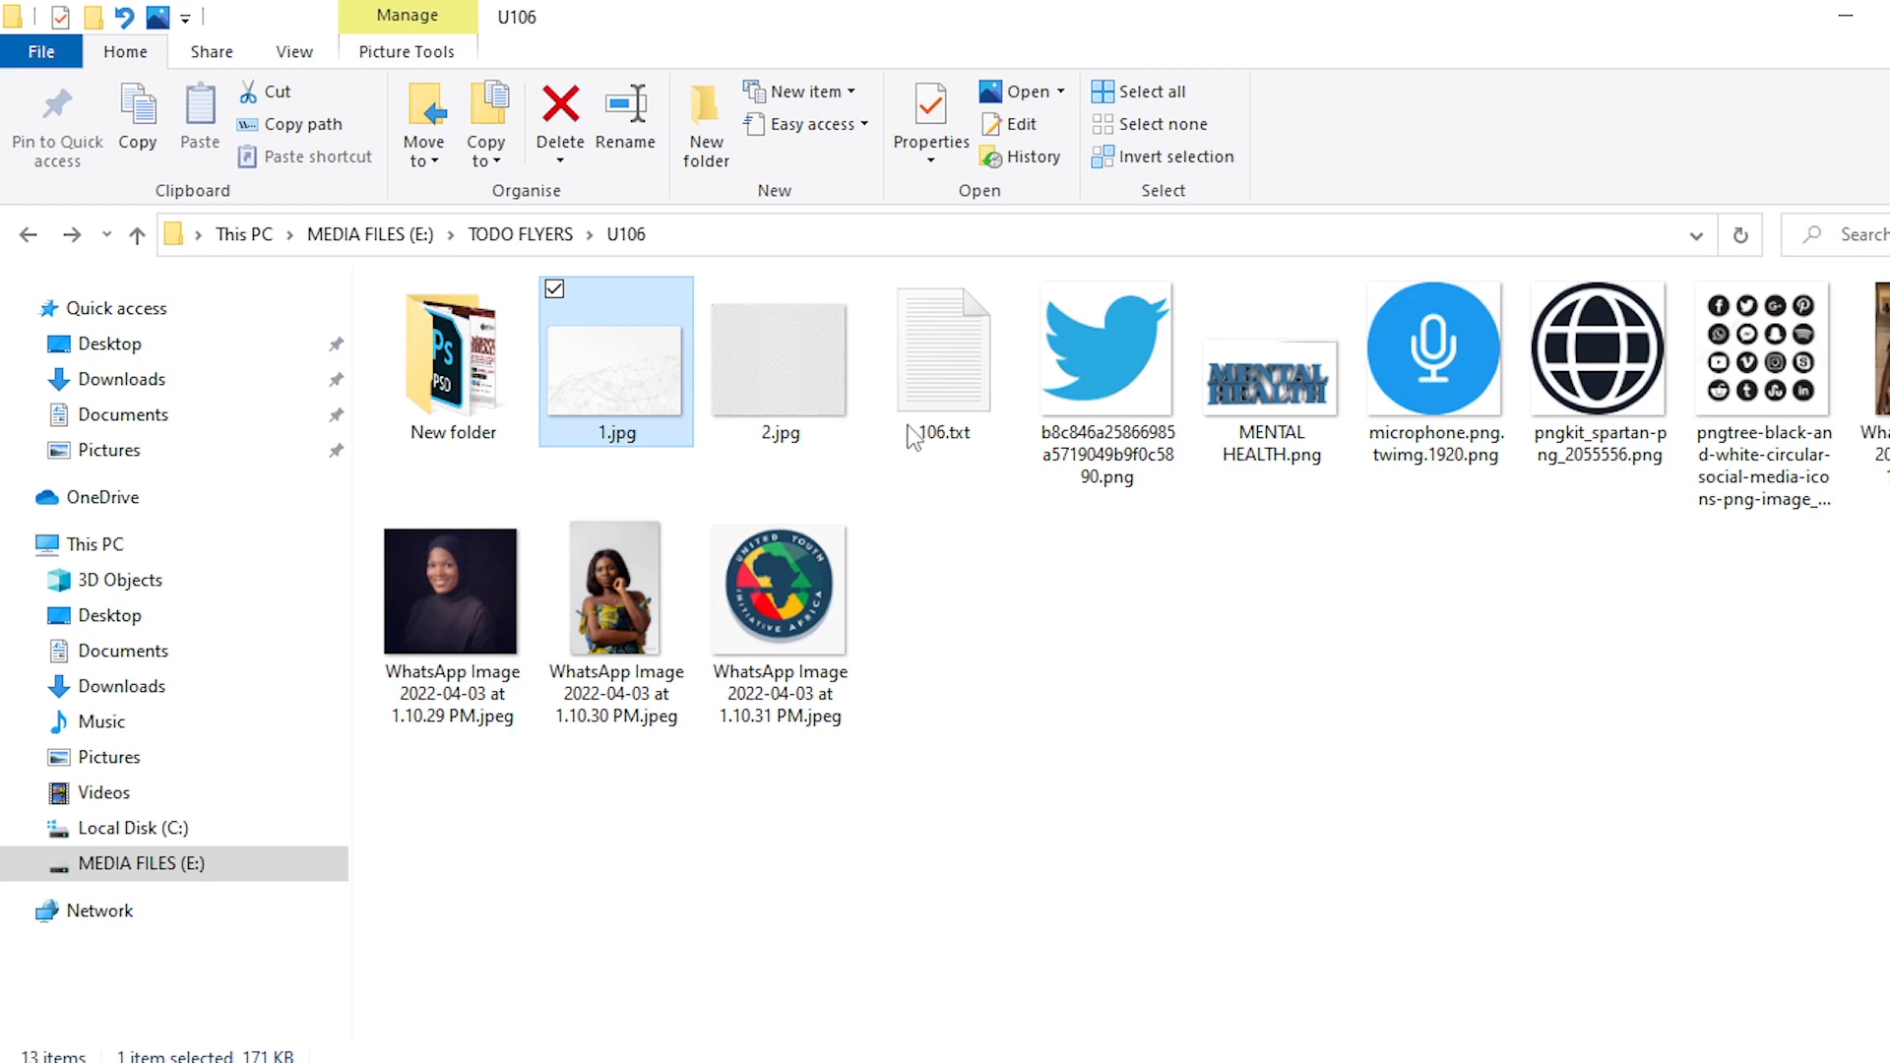
# Place 2.jpg at the canvas's top-left corner, scaled to about 153% and nudged slightly past the left edge.
pyautogui.click(811, 378)
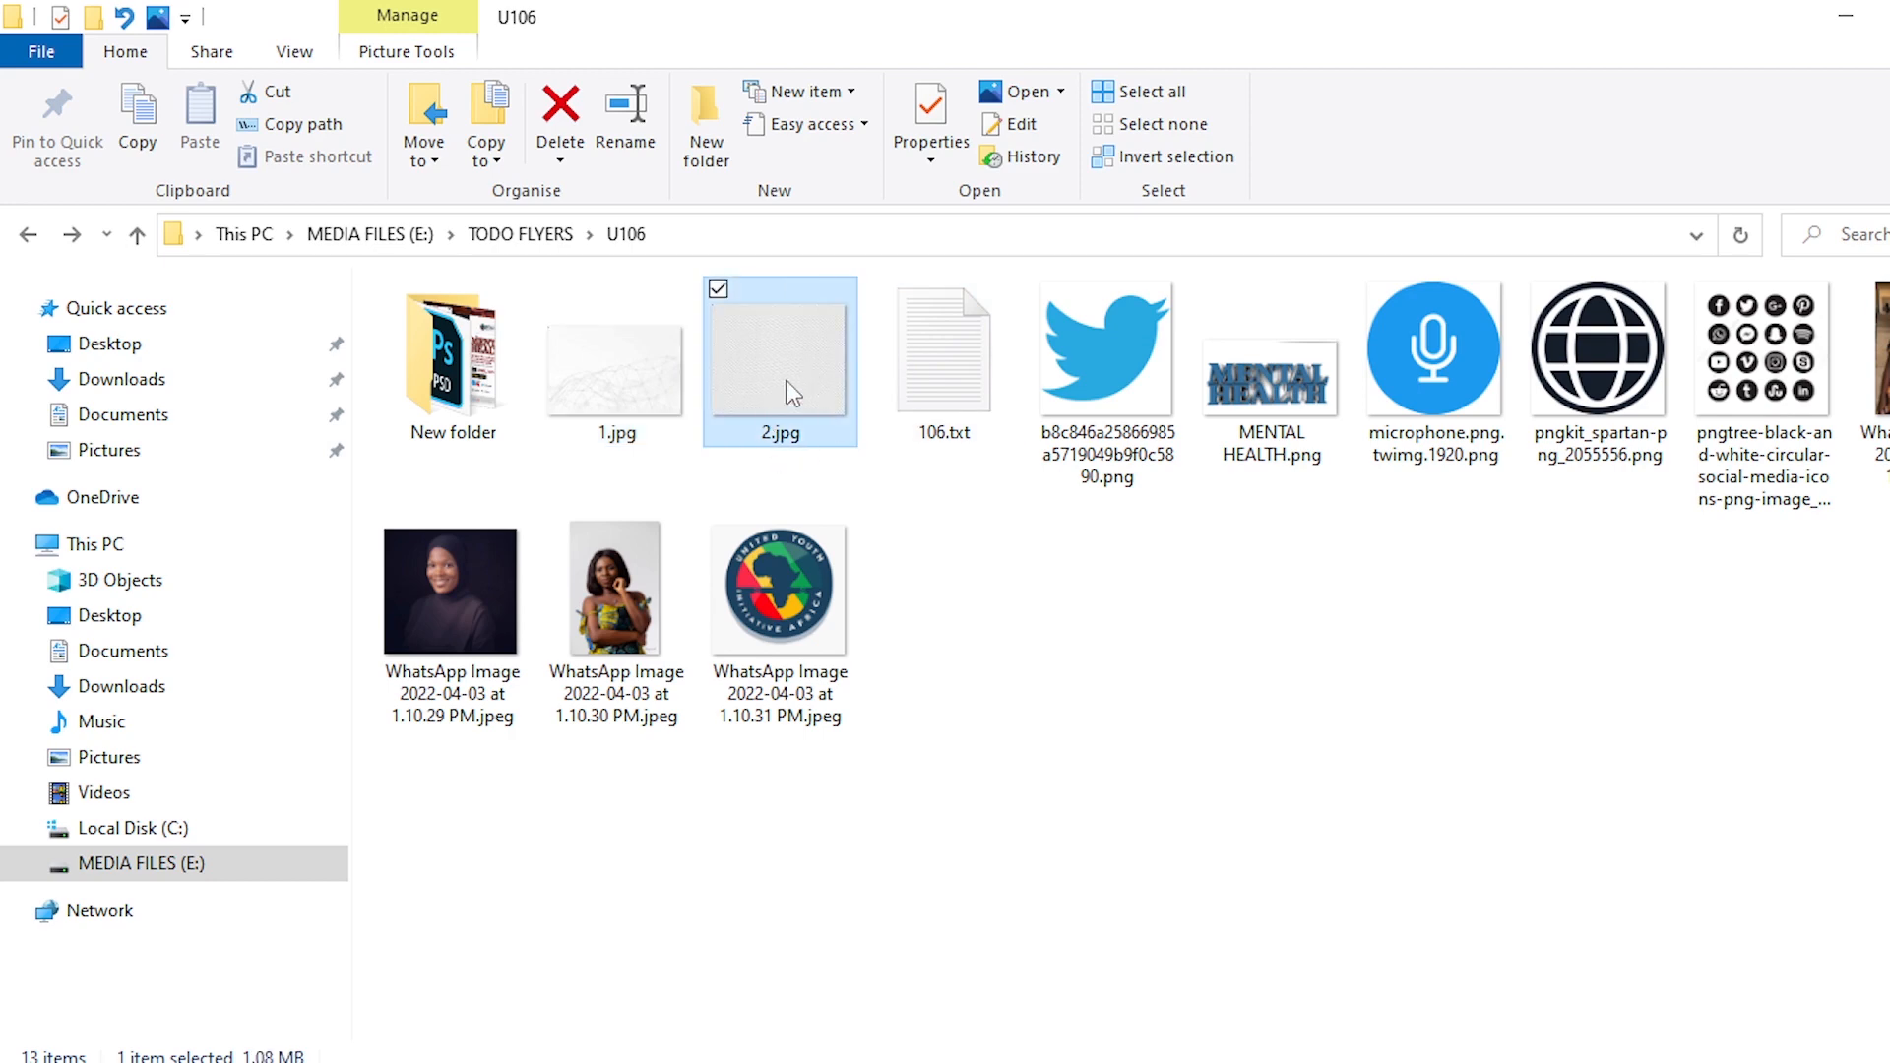
pyautogui.moveTo(792, 392); pyautogui.dragTo(741, 480)
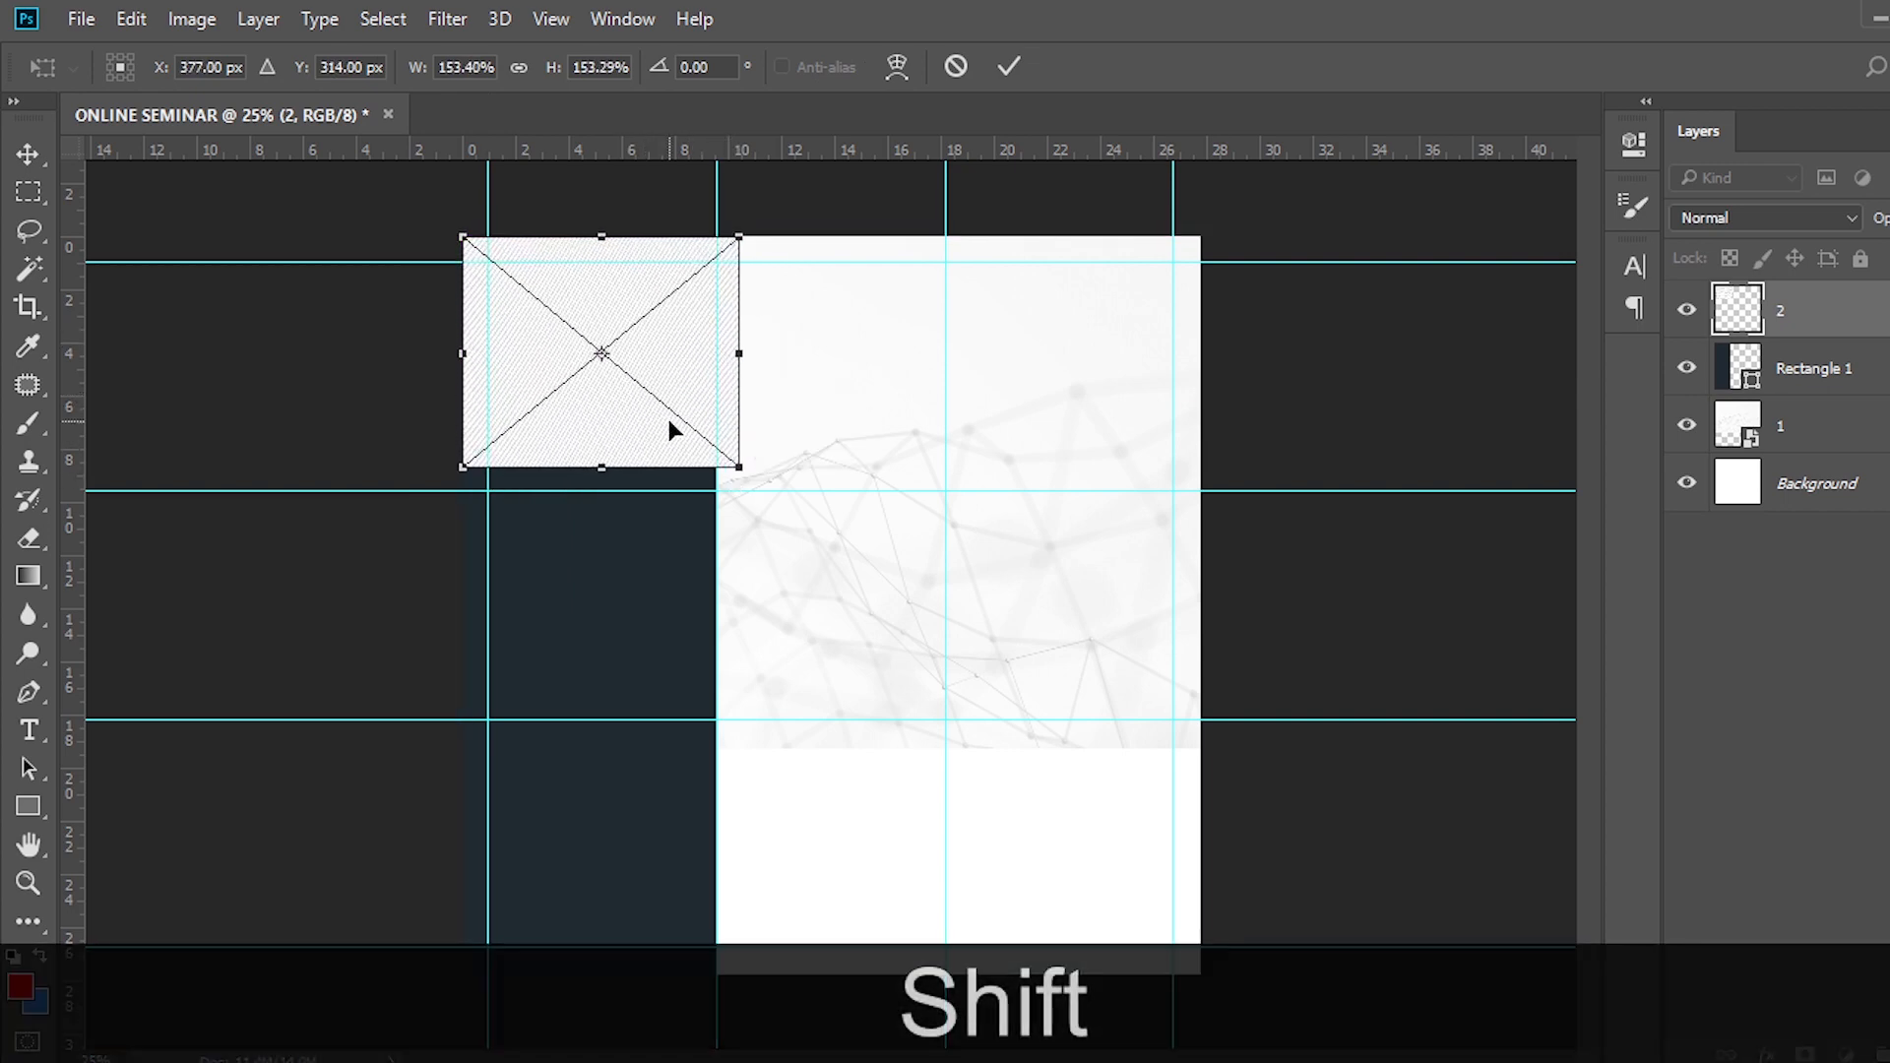
pyautogui.press('Left')
pyautogui.press('Left')
pyautogui.press('Left')
pyautogui.press('Left')
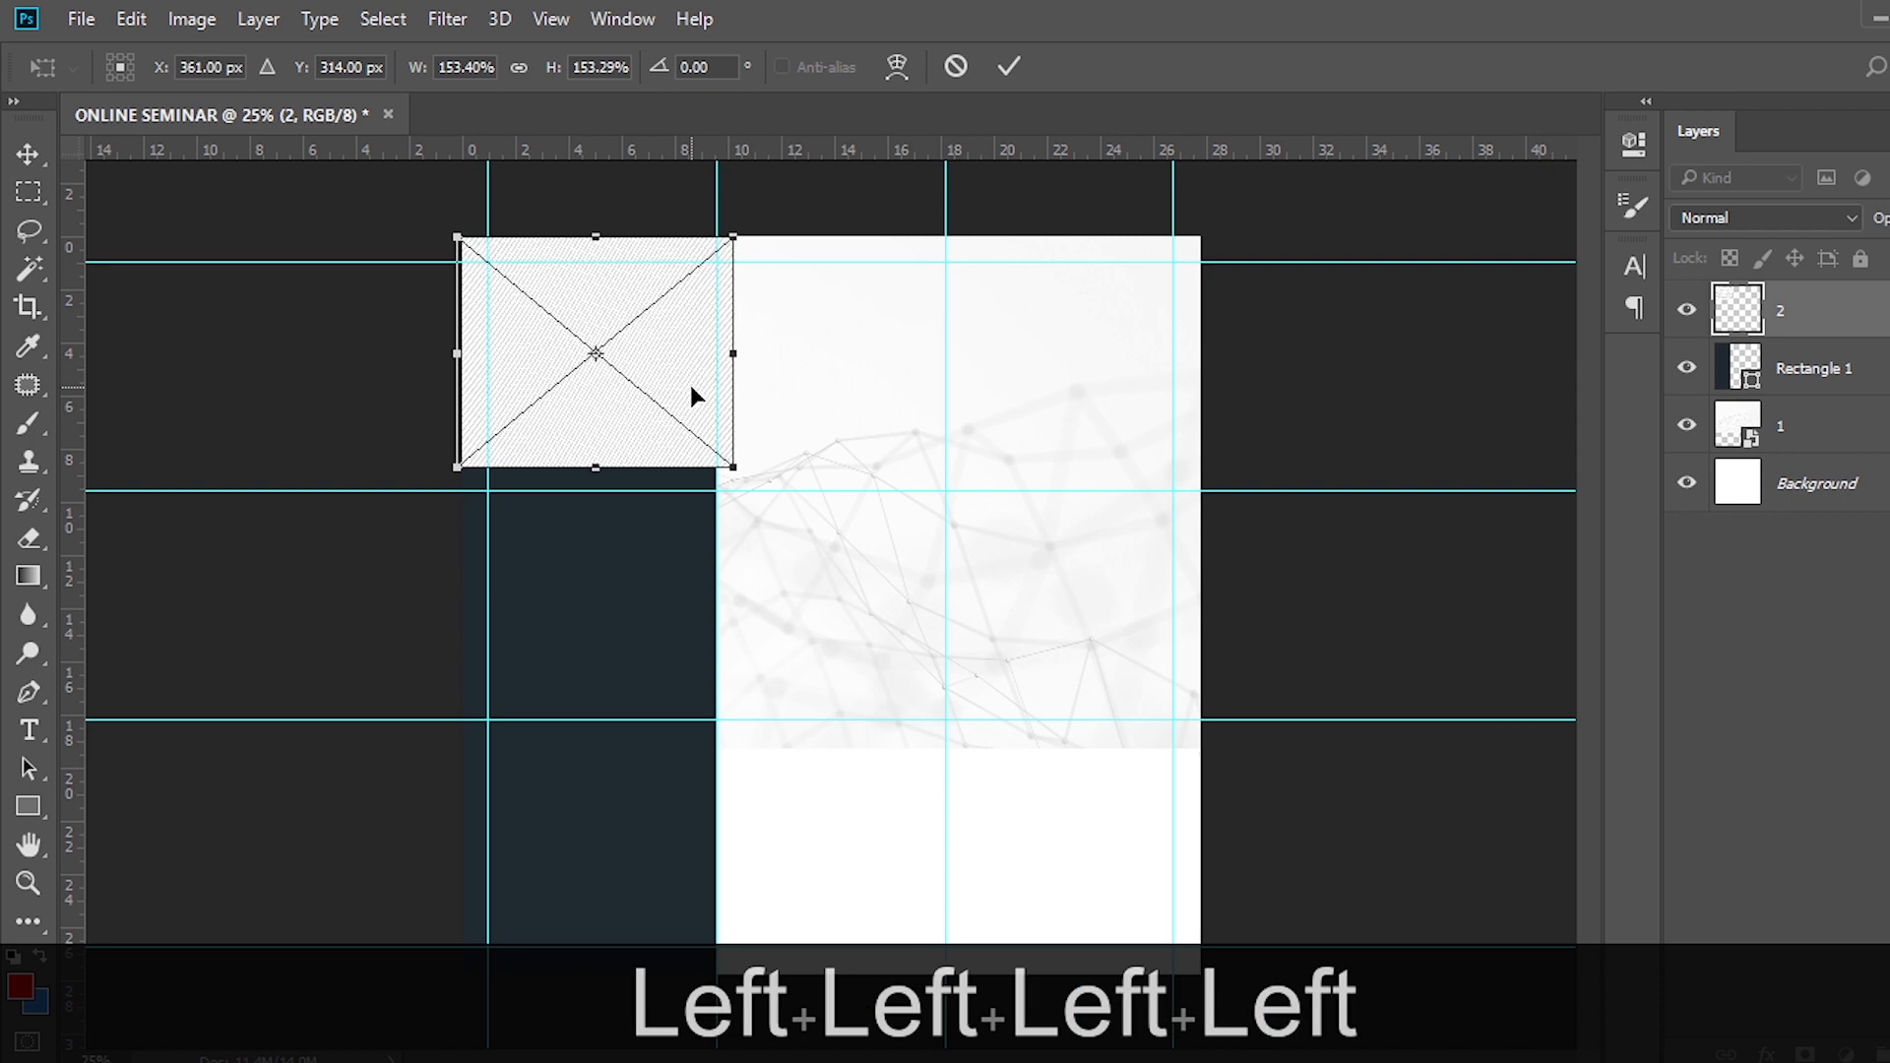
pyautogui.press(']')
pyautogui.press('Return')
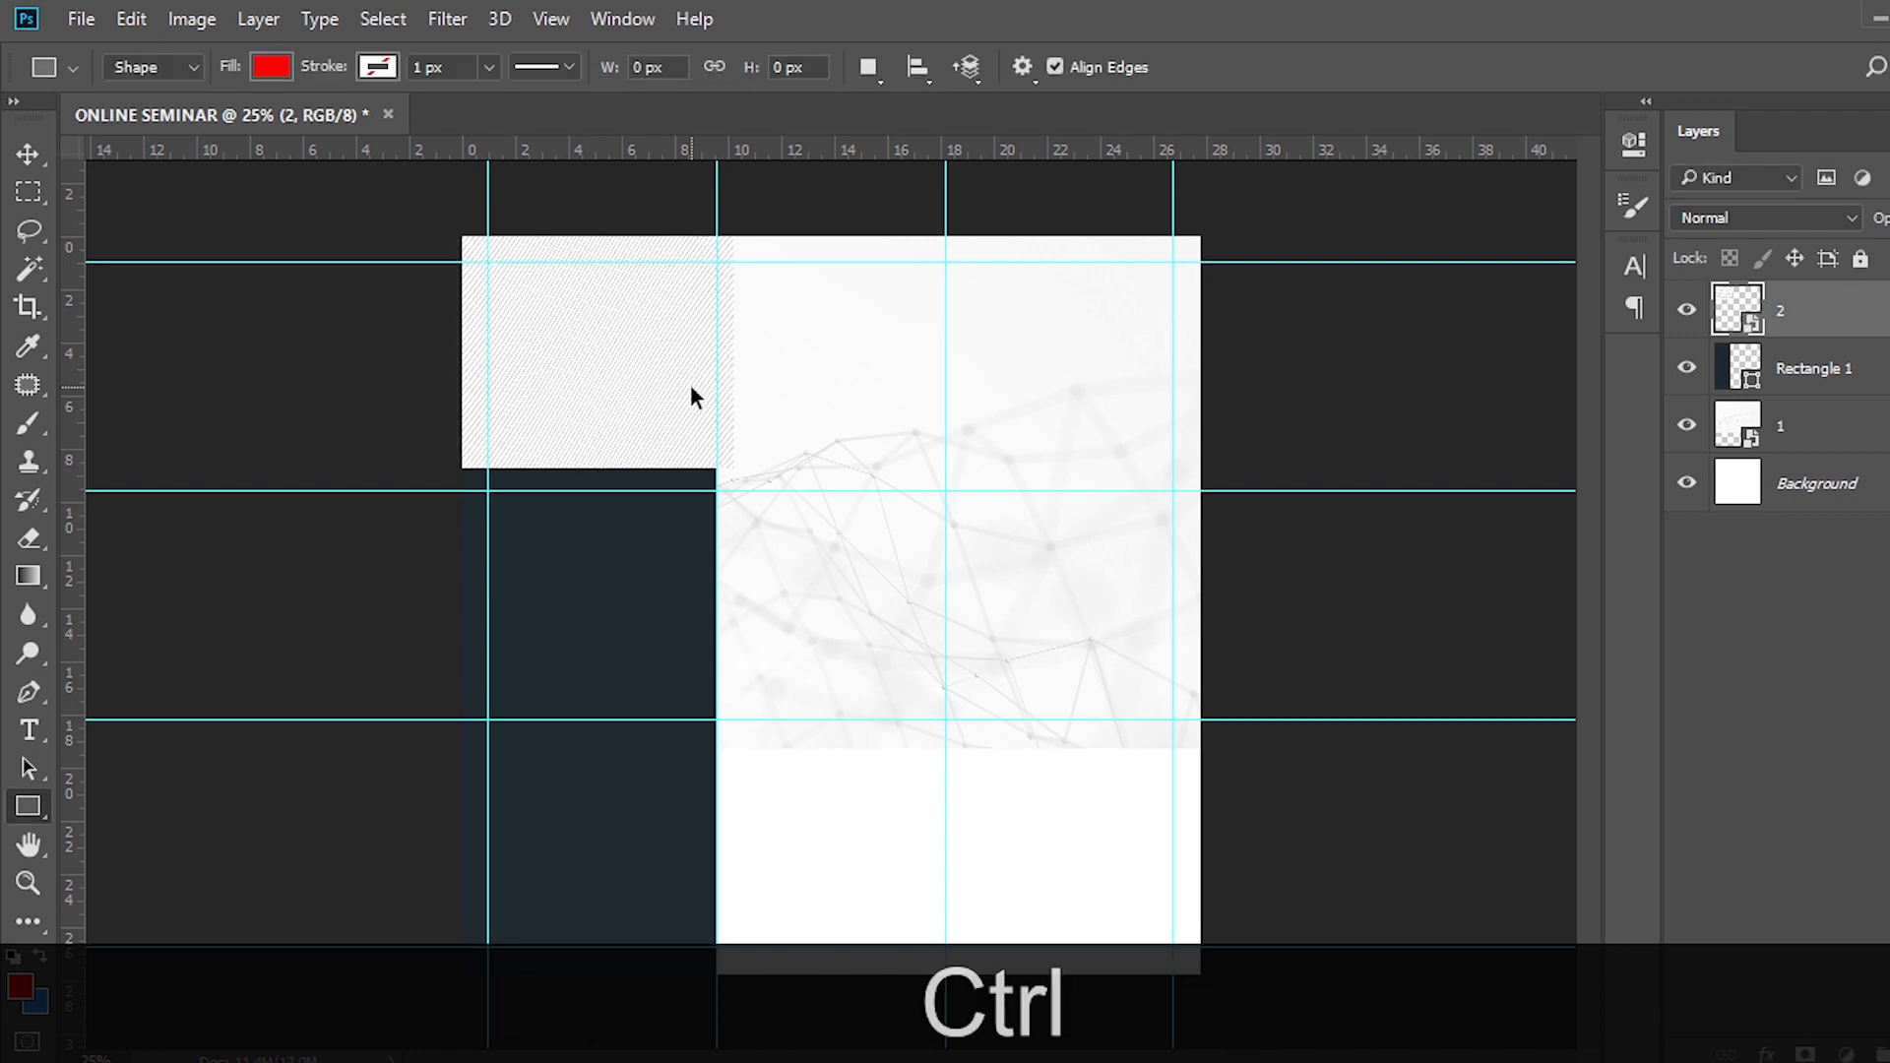
# Duplicate the texture layer twice, stacking the copies downward over the dark rectangle.
pyautogui.hotkey('ctrl', 'j')
pyautogui.press('v')
pyautogui.moveTo(622, 421); pyautogui.dragTo(581, 795)
pyautogui.hotkey('ctrl', 'j')
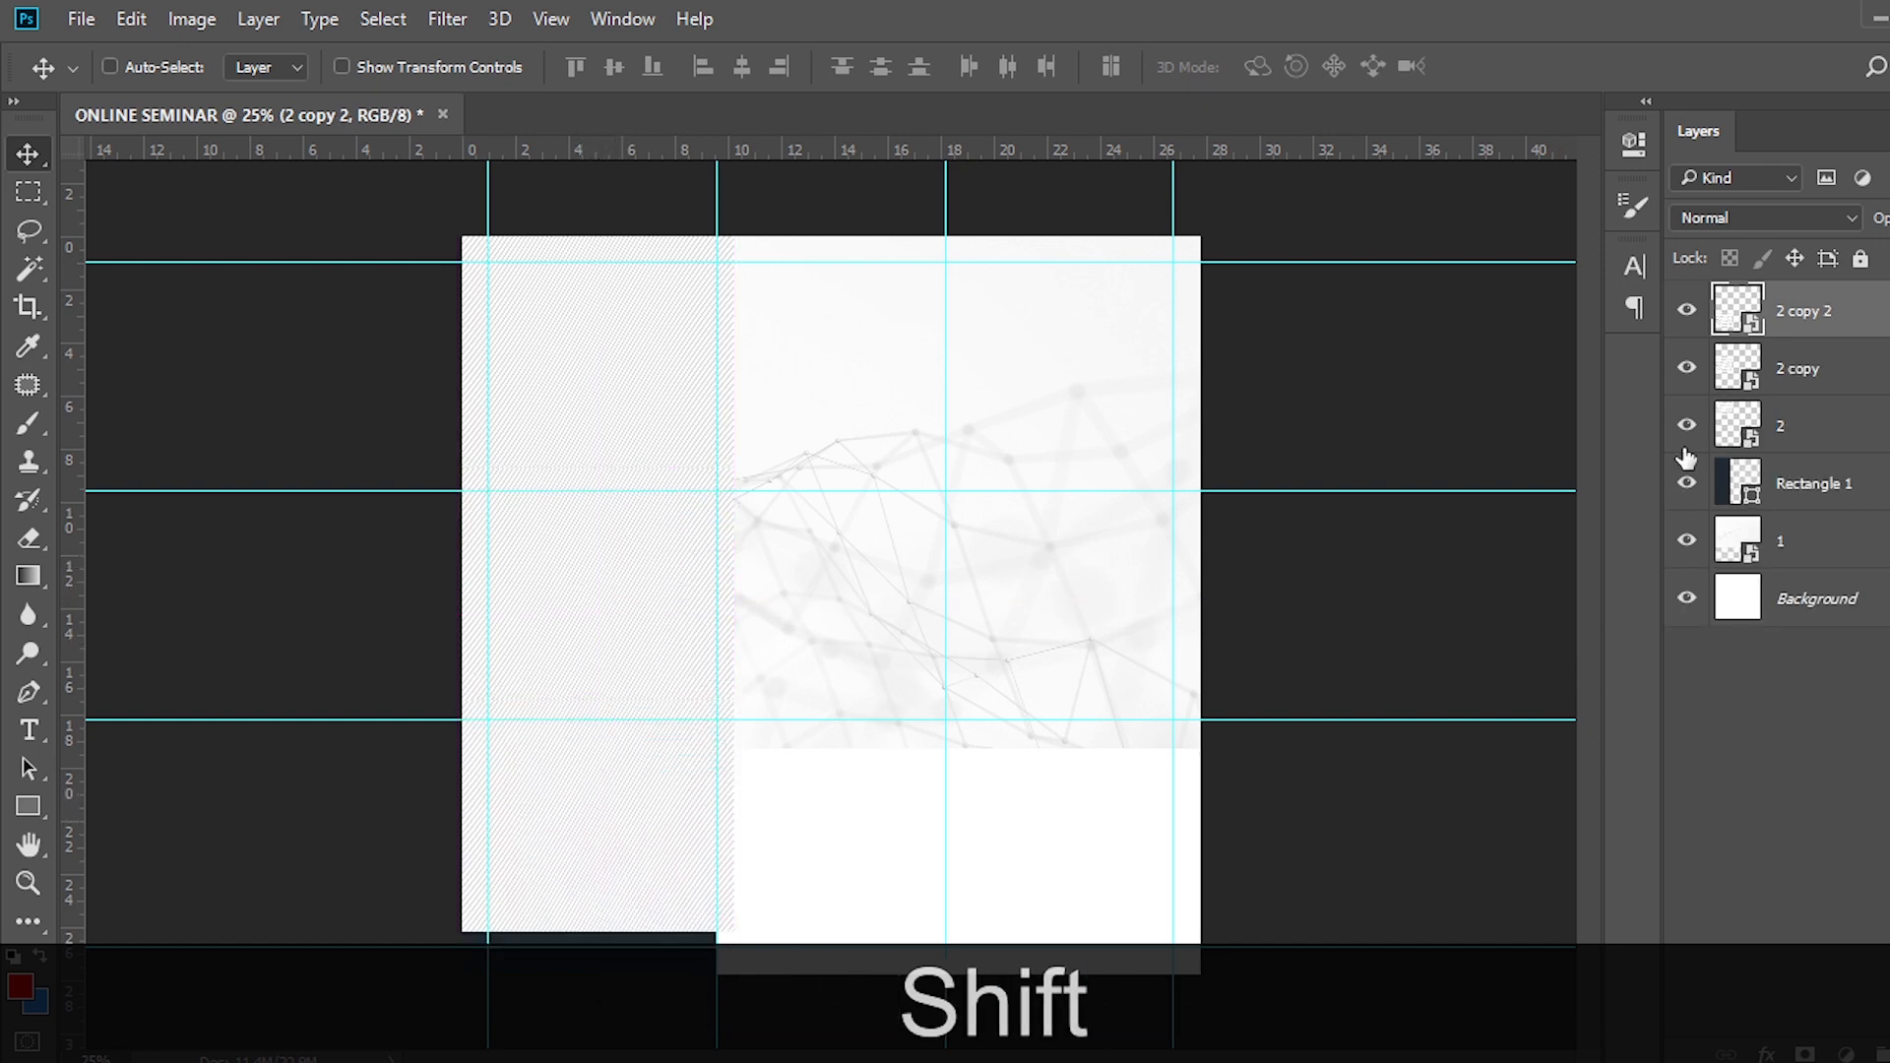
# Scale the three texture layers together to about 110% and nudge them left and up until they cover the strip's full height.
pyautogui.keyDown('ctrl'); pyautogui.keyDown('shift'); pyautogui.click(1787, 379); pyautogui.keyUp('shift'); pyautogui.keyUp('ctrl')
pyautogui.keyDown('ctrl'); pyautogui.keyDown('shift'); pyautogui.click(1780, 443); pyautogui.keyUp('shift'); pyautogui.keyUp('ctrl')
pyautogui.hotkey('ctrl', 't')
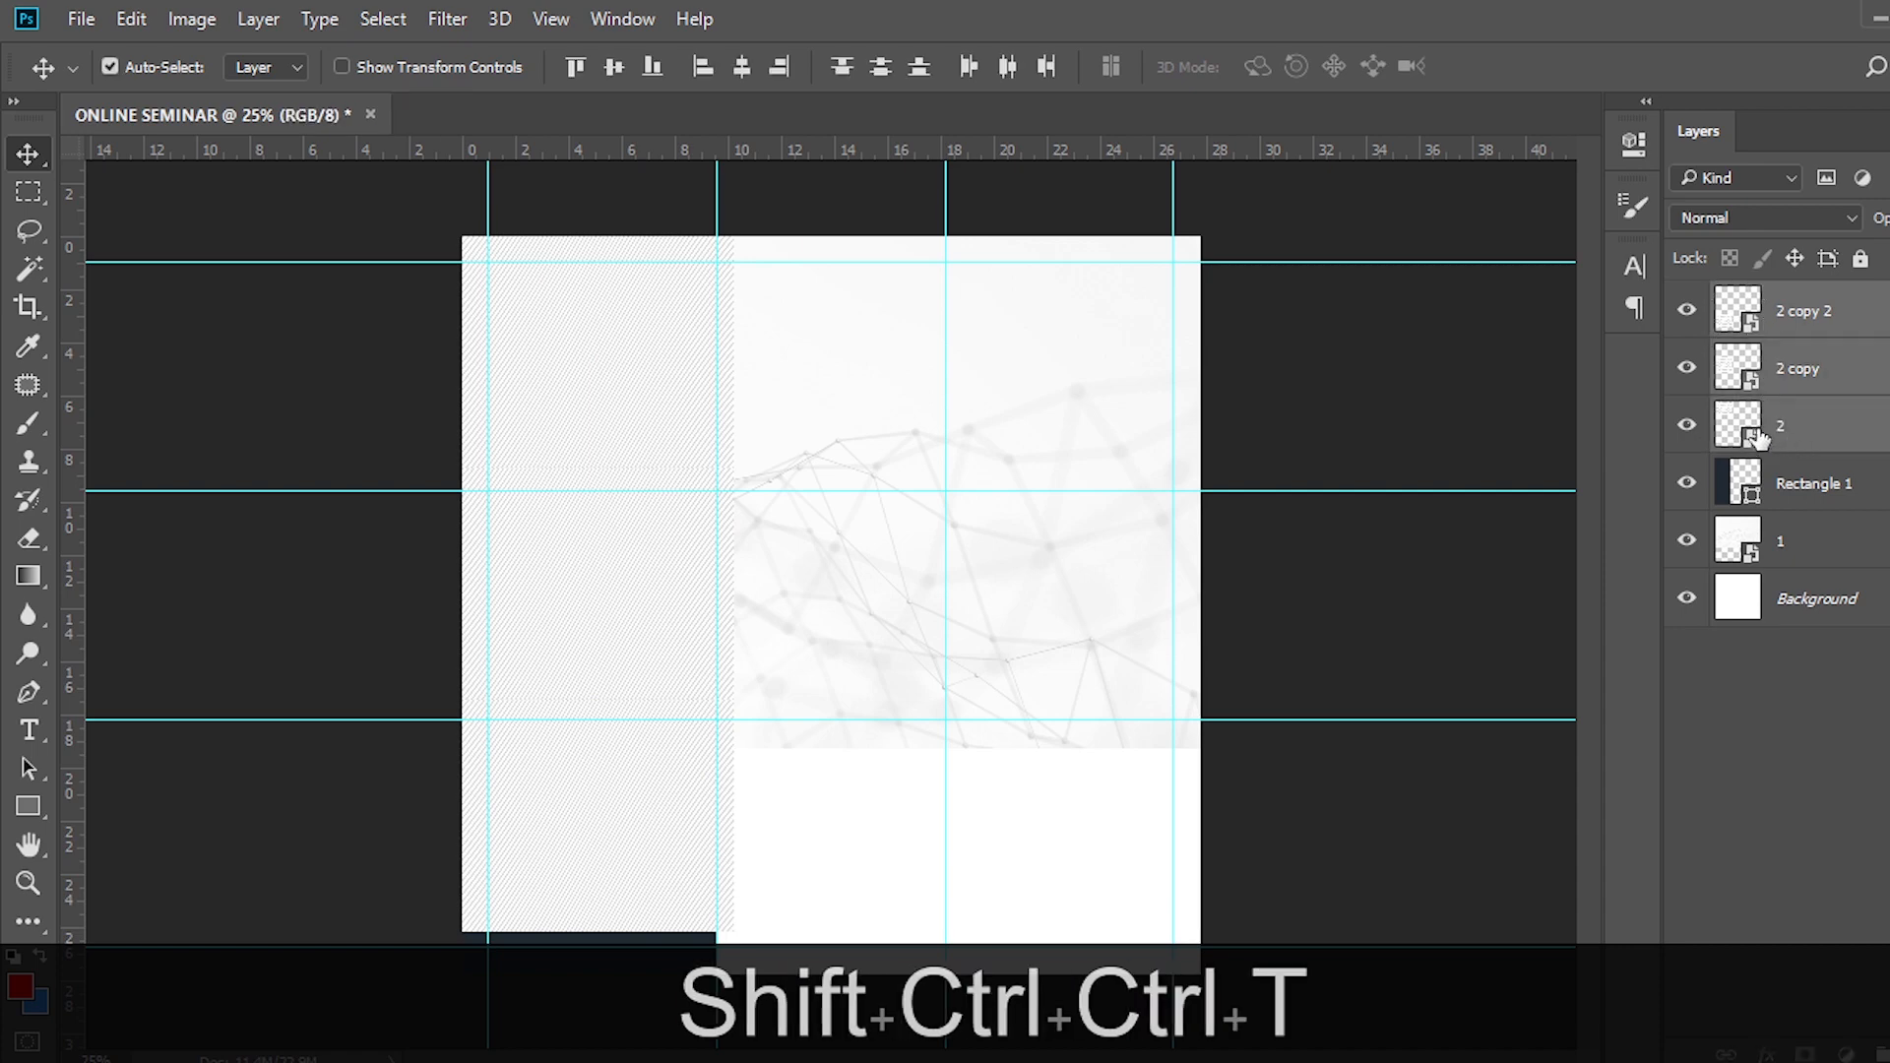
pyautogui.hotkey('ctrl', '-')
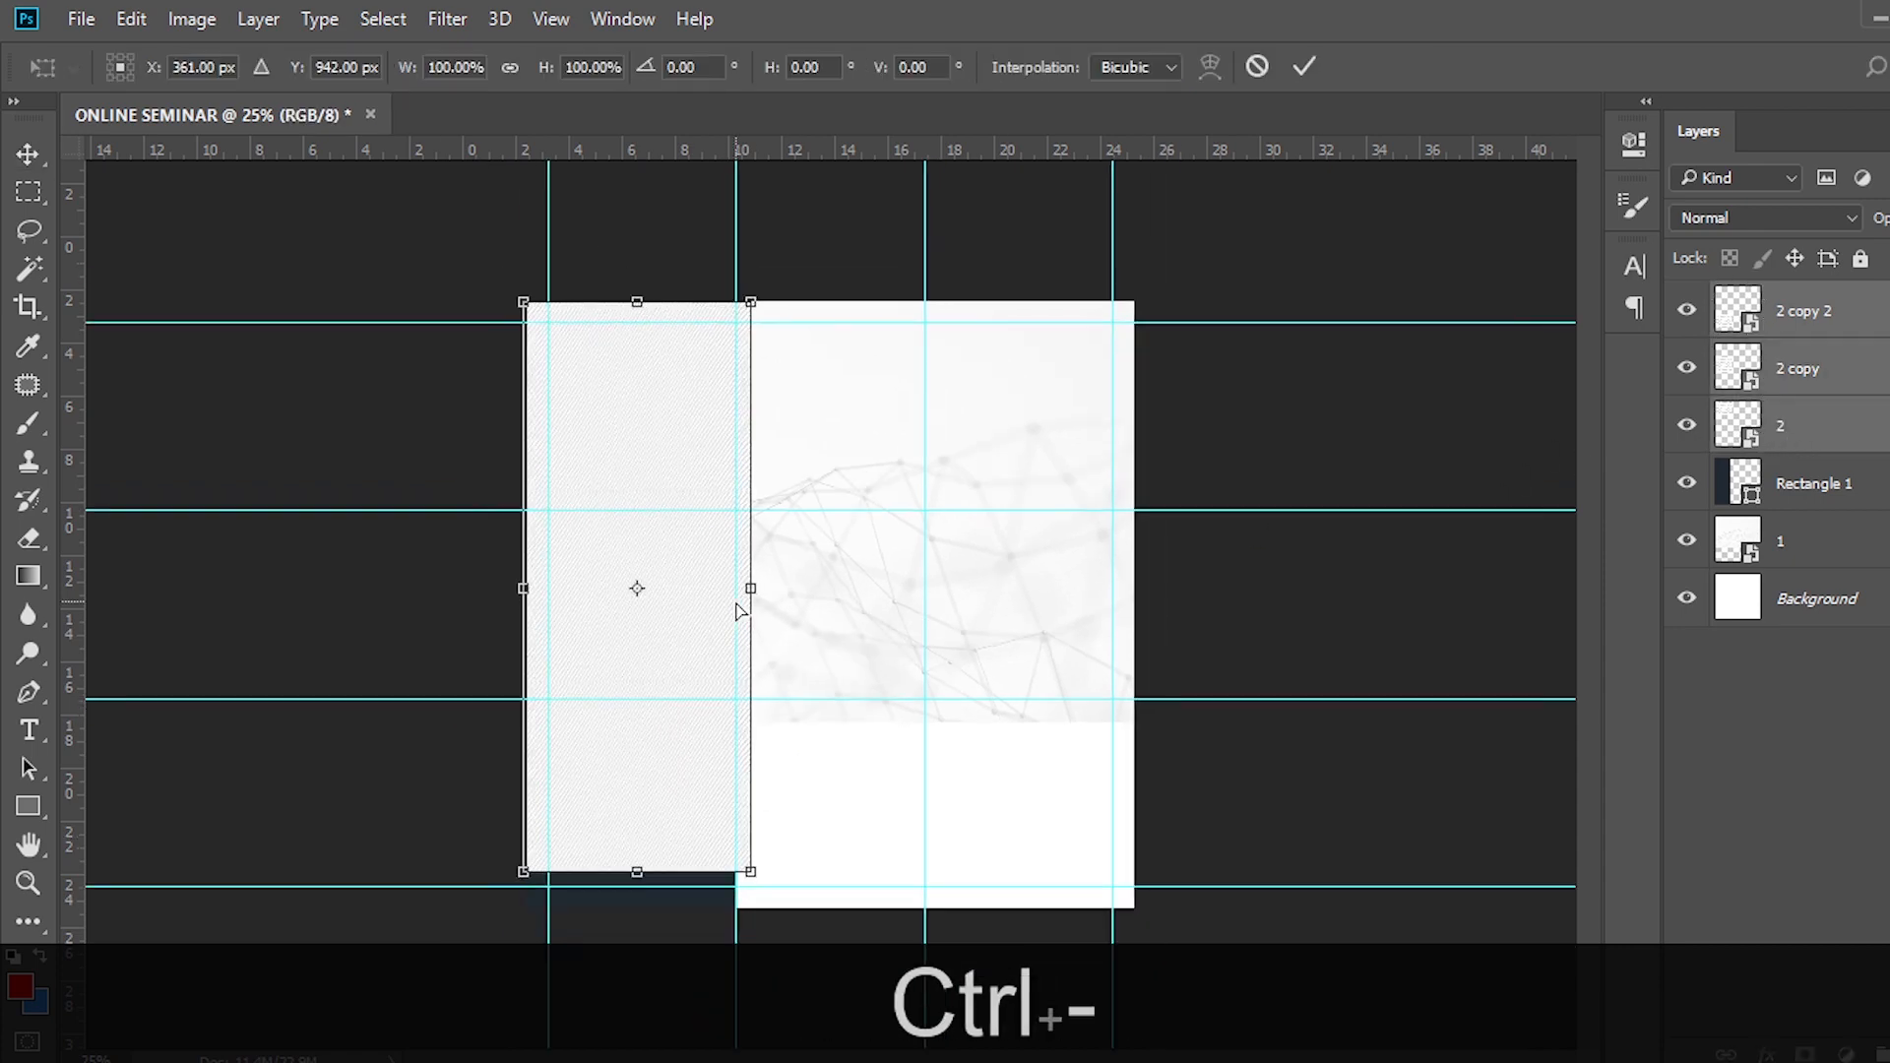
pyautogui.moveTo(767, 825); pyautogui.dragTo(793, 869)
pyautogui.press('Left')
pyautogui.press('Left')
pyautogui.press('Left')
pyautogui.press('Left')
pyautogui.press('Left')
pyautogui.press('Left')
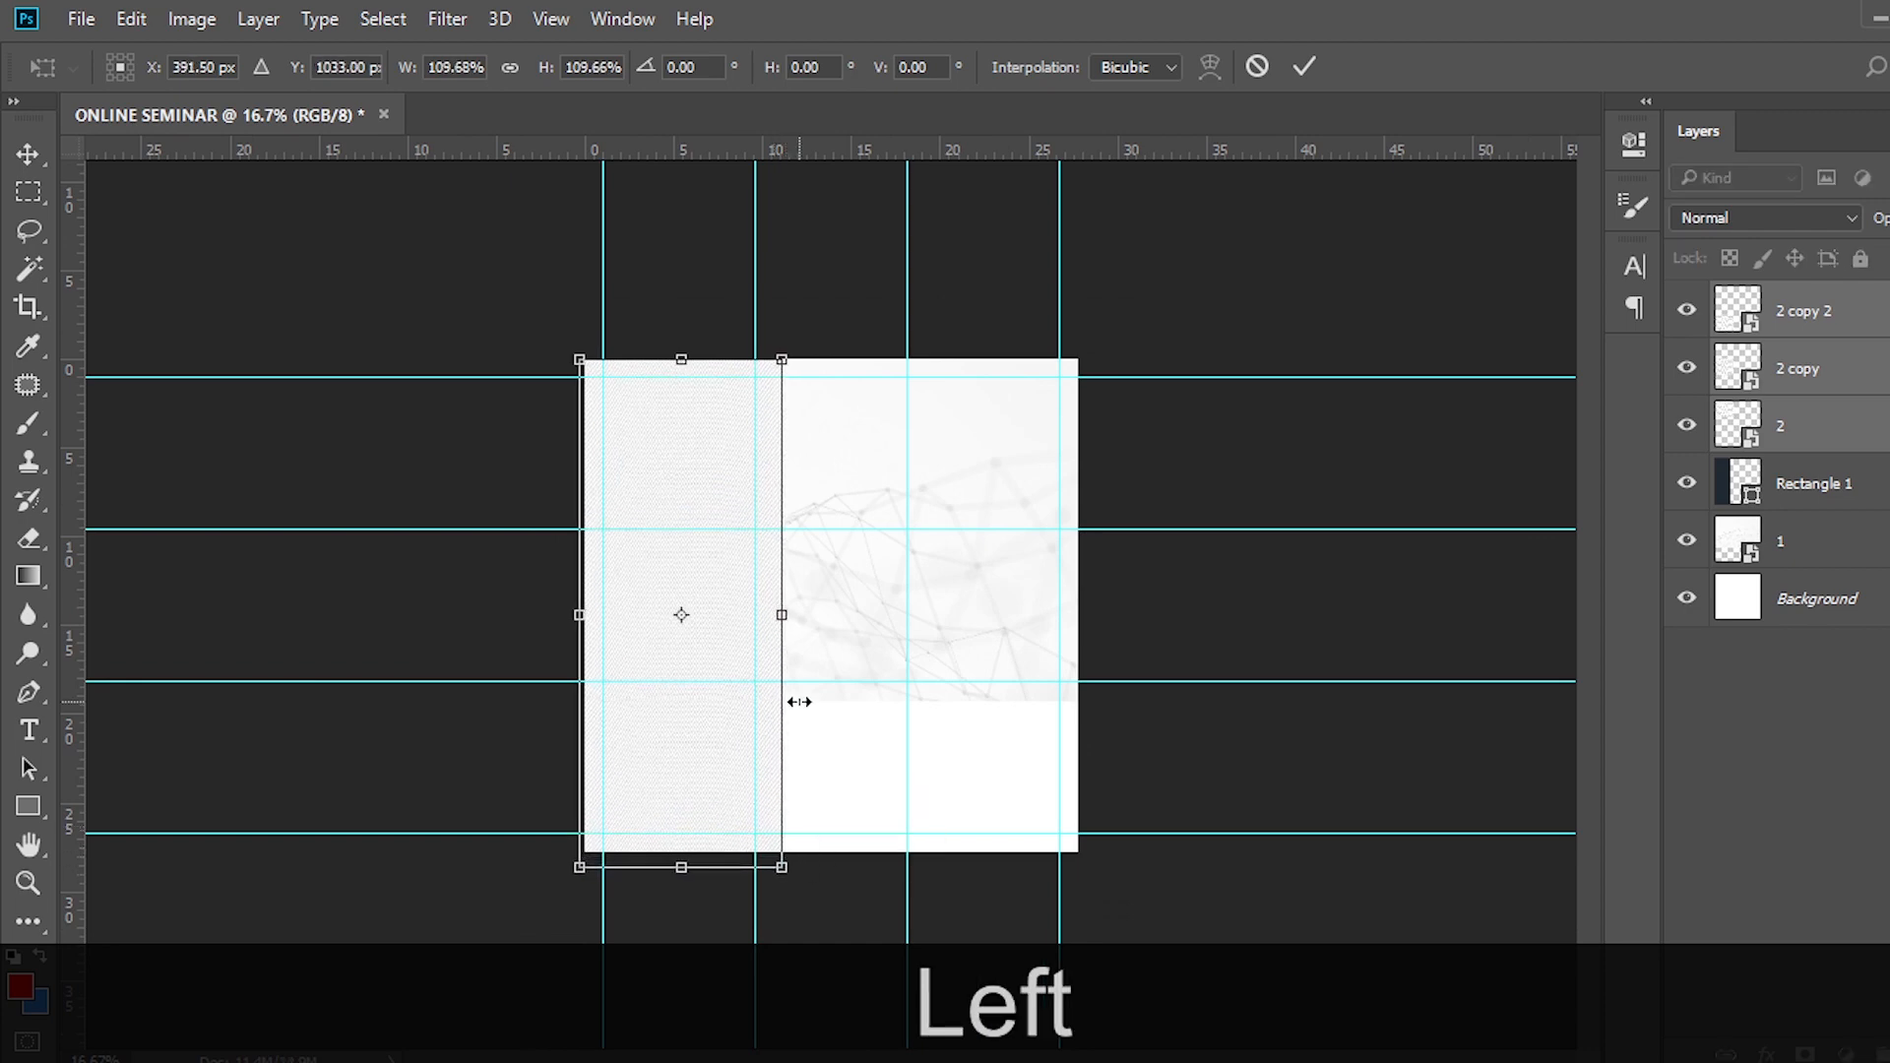
pyautogui.press('Up')
pyautogui.press('Up')
pyautogui.press('Up')
pyautogui.press('Up')
pyautogui.press('Up')
pyautogui.press('Up')
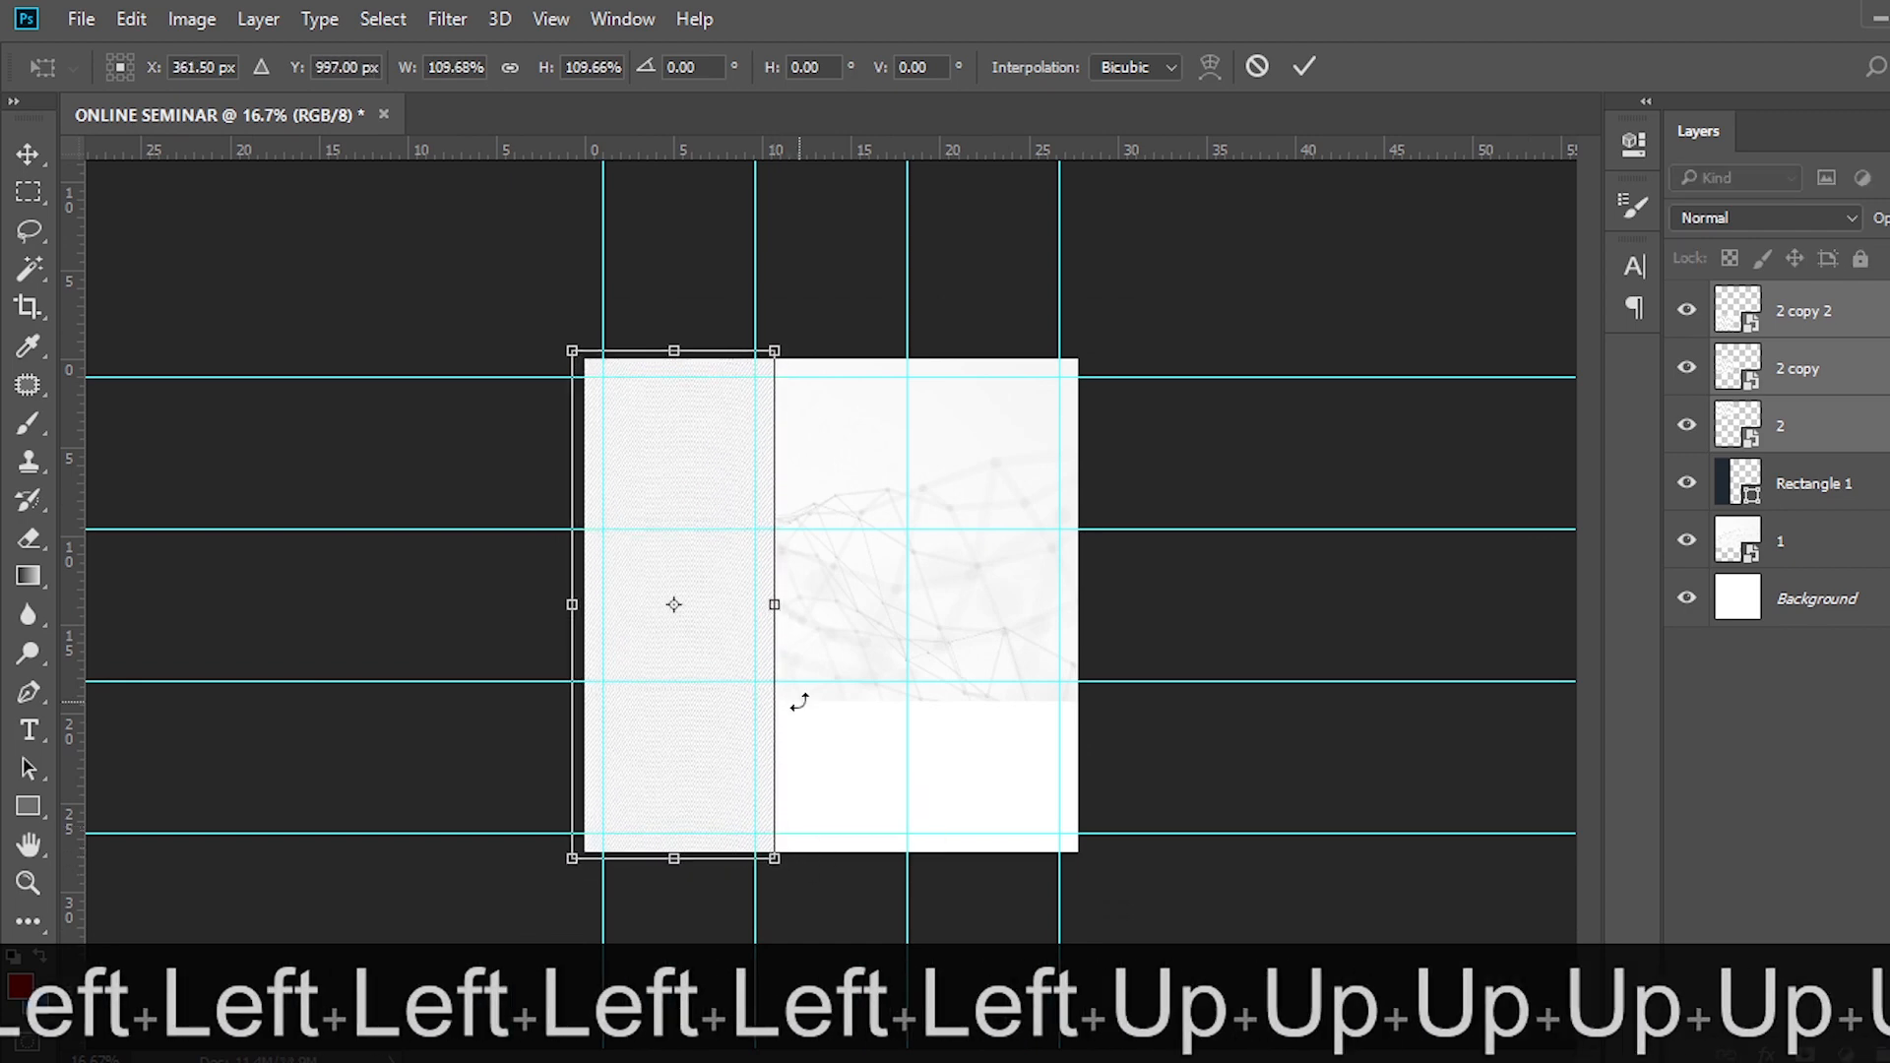
pyautogui.press('Return')
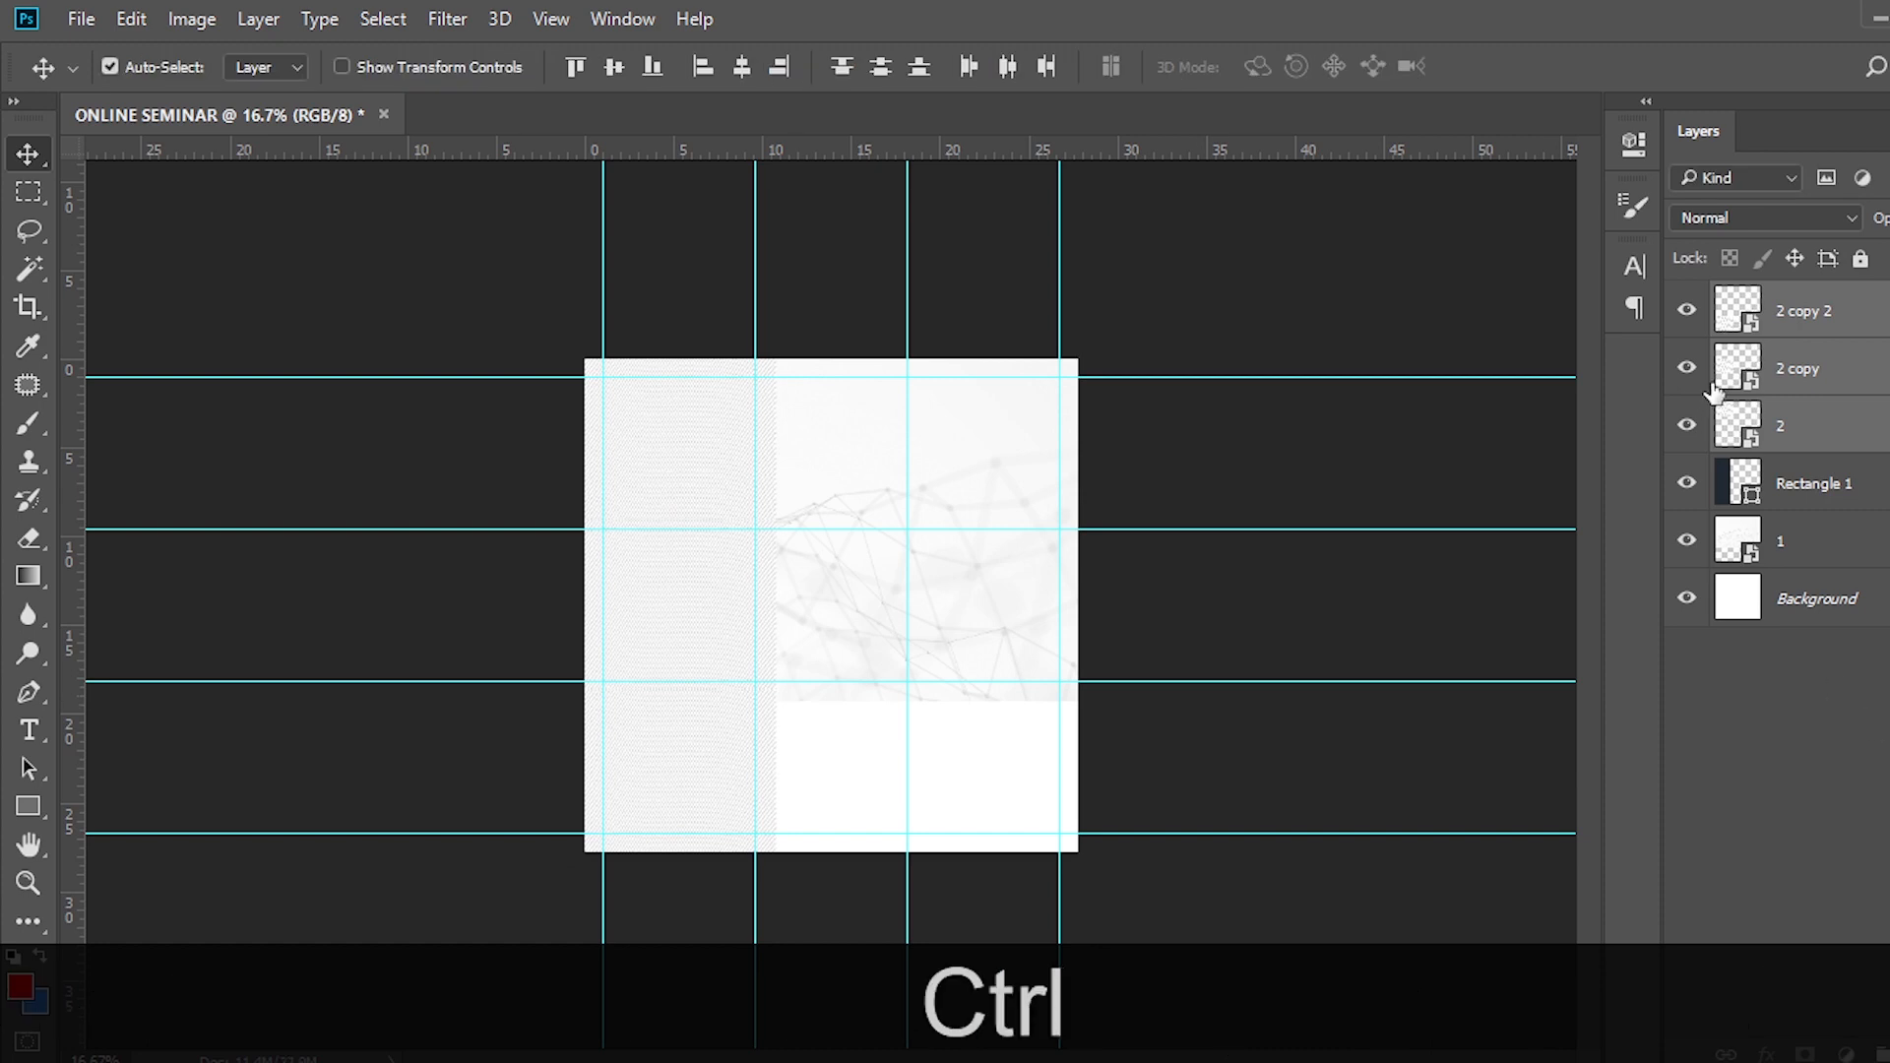
# Group the three texture layers and name the group TREXTURE.
pyautogui.hotkey('ctrl', 'g')
pyautogui.doubleClick(1794, 298)
pyautogui.write('TREXTURE')
pyautogui.press('Return')
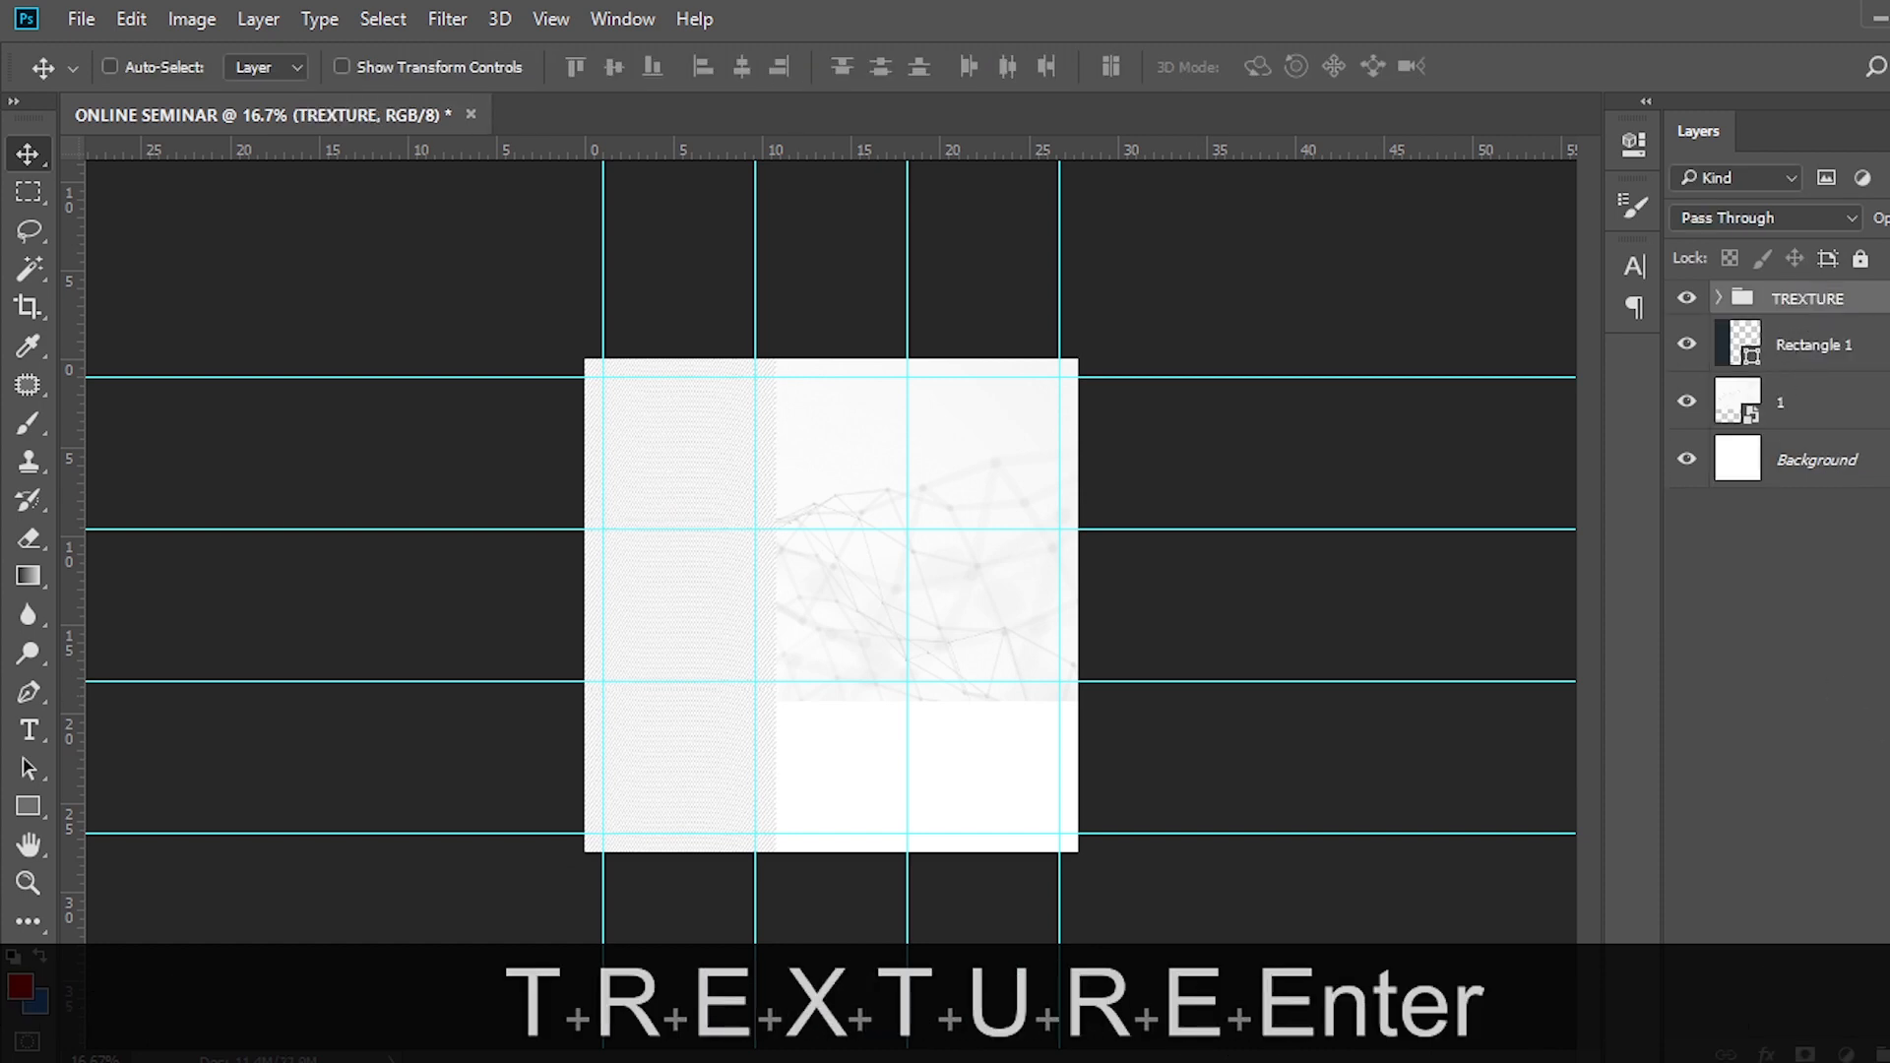
# Set the TREXTURE group's blend mode to Color Burn and lower its opacity.
pyautogui.click(1761, 220)
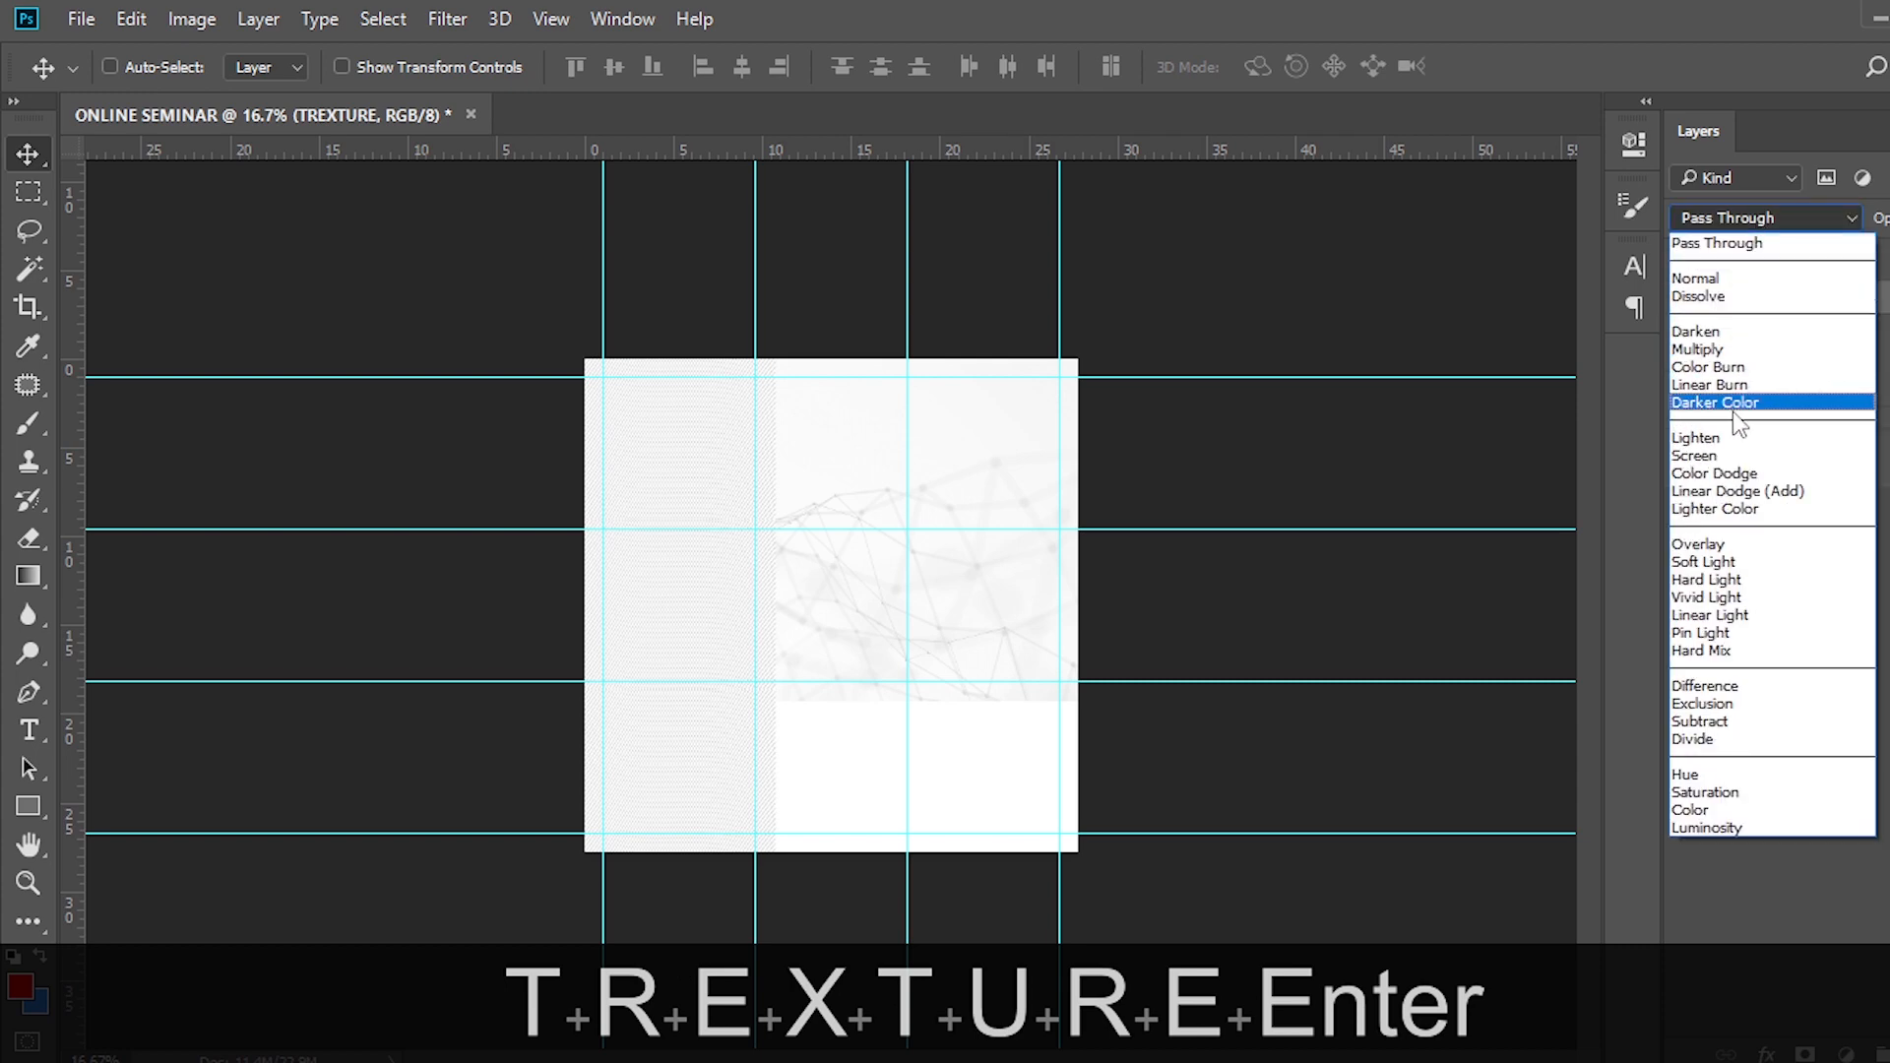
pyautogui.click(1718, 367)
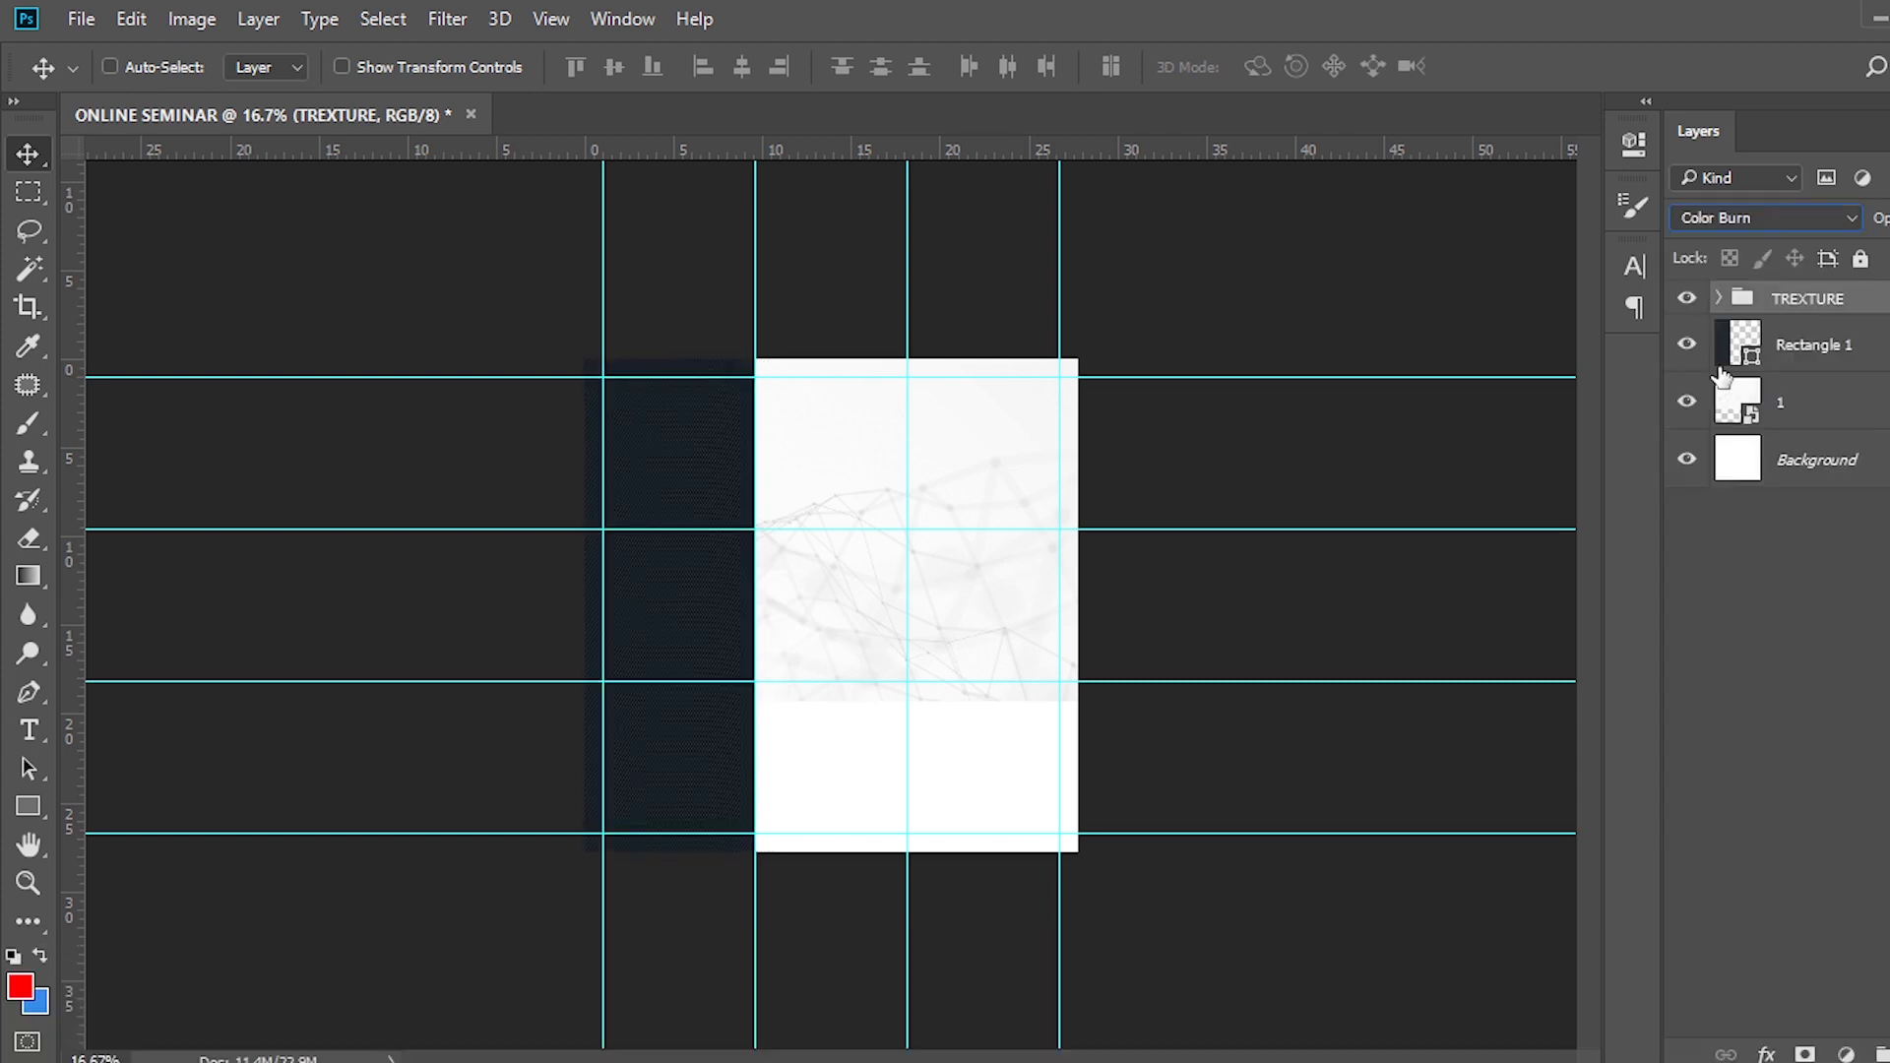
pyautogui.click(1888, 218)
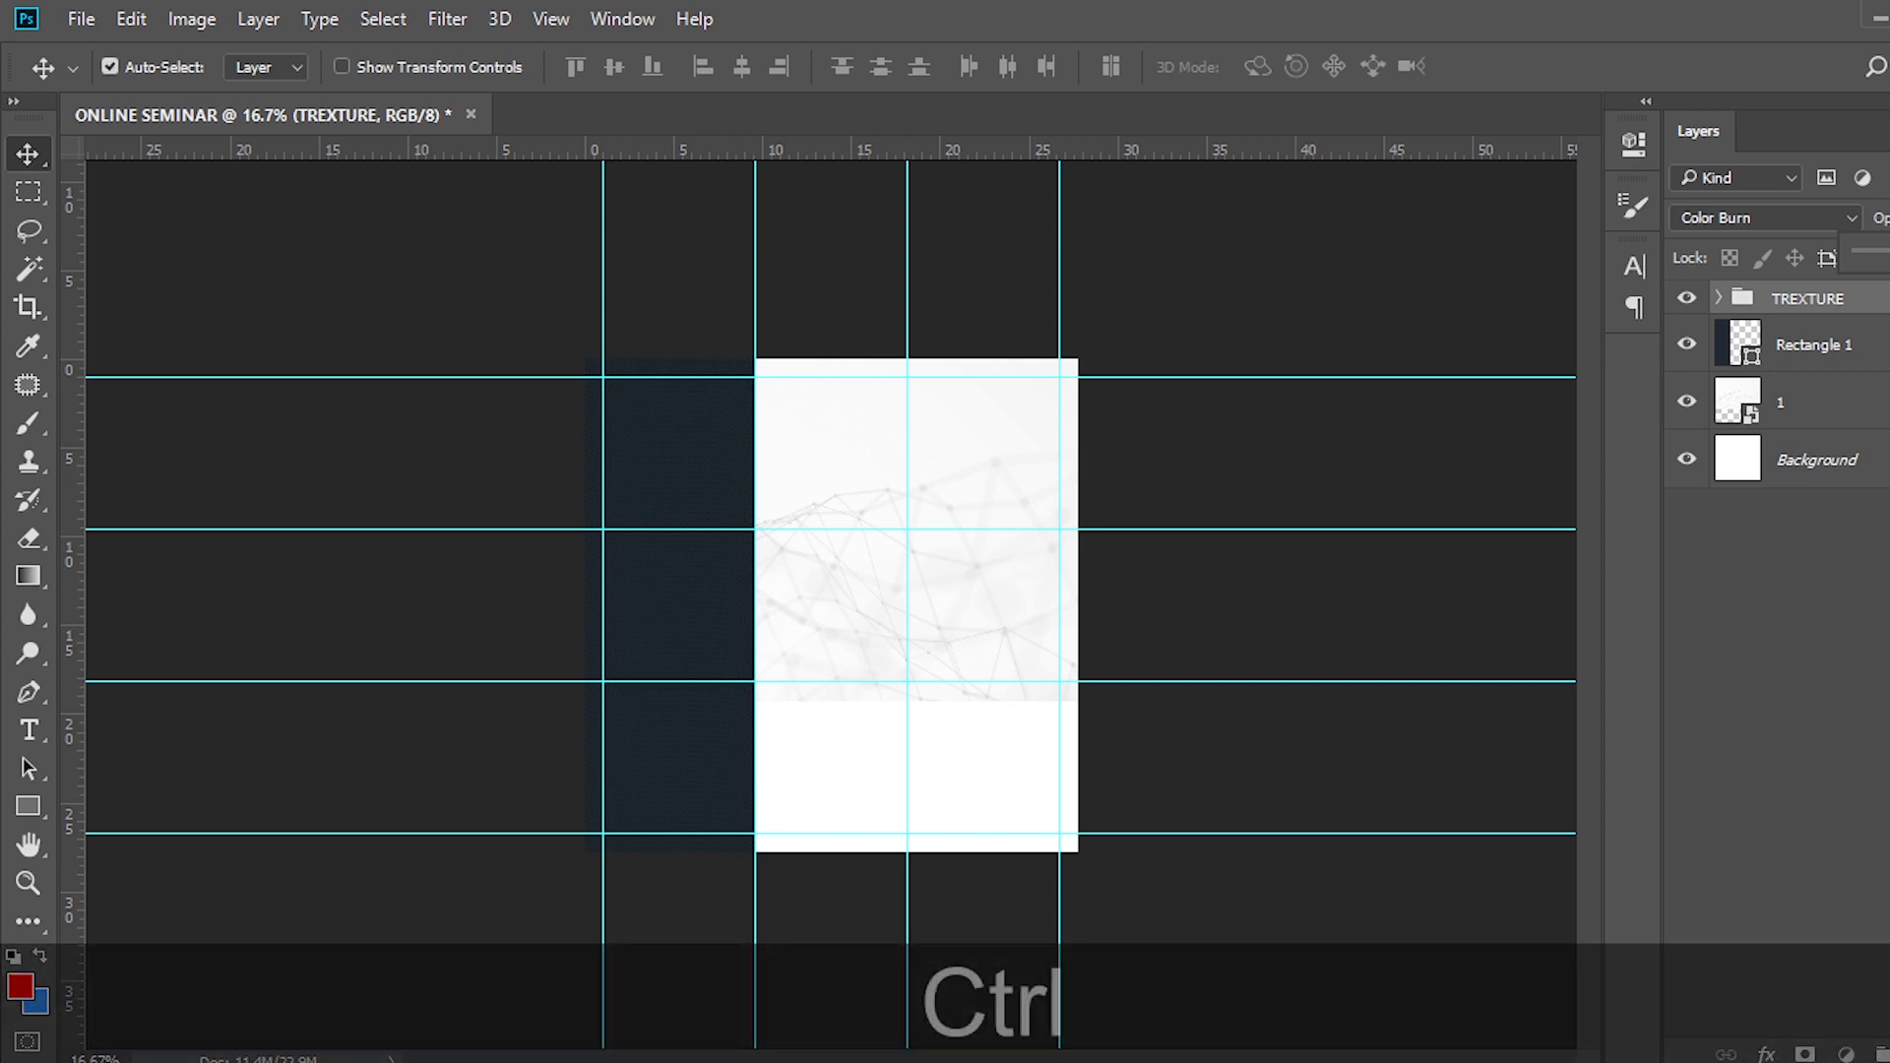
pyautogui.hotkey('ctrl', '=')
pyautogui.hotkey('ctrl', '=')
pyautogui.hotkey('ctrl', '-')
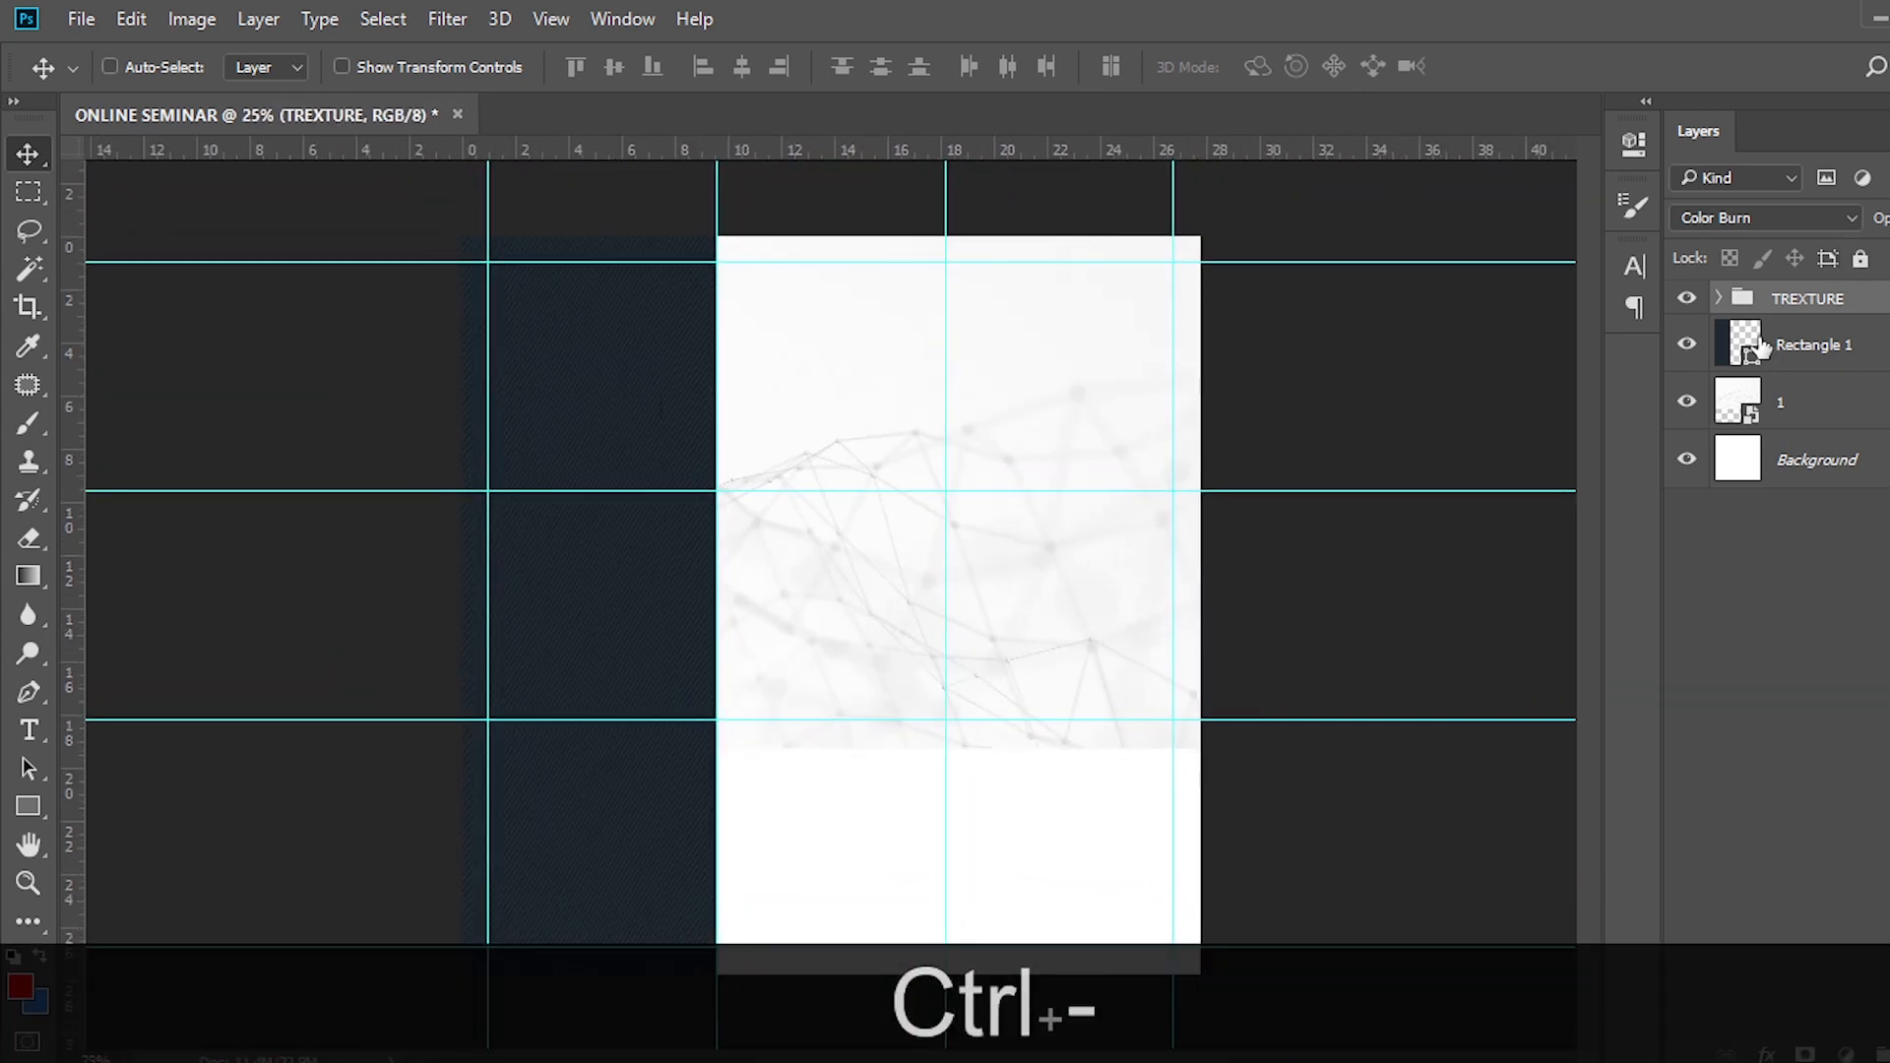
# Group the TREXTURE group, the rectangle and the network image layer together and name the group BG.
pyautogui.click(1799, 343)
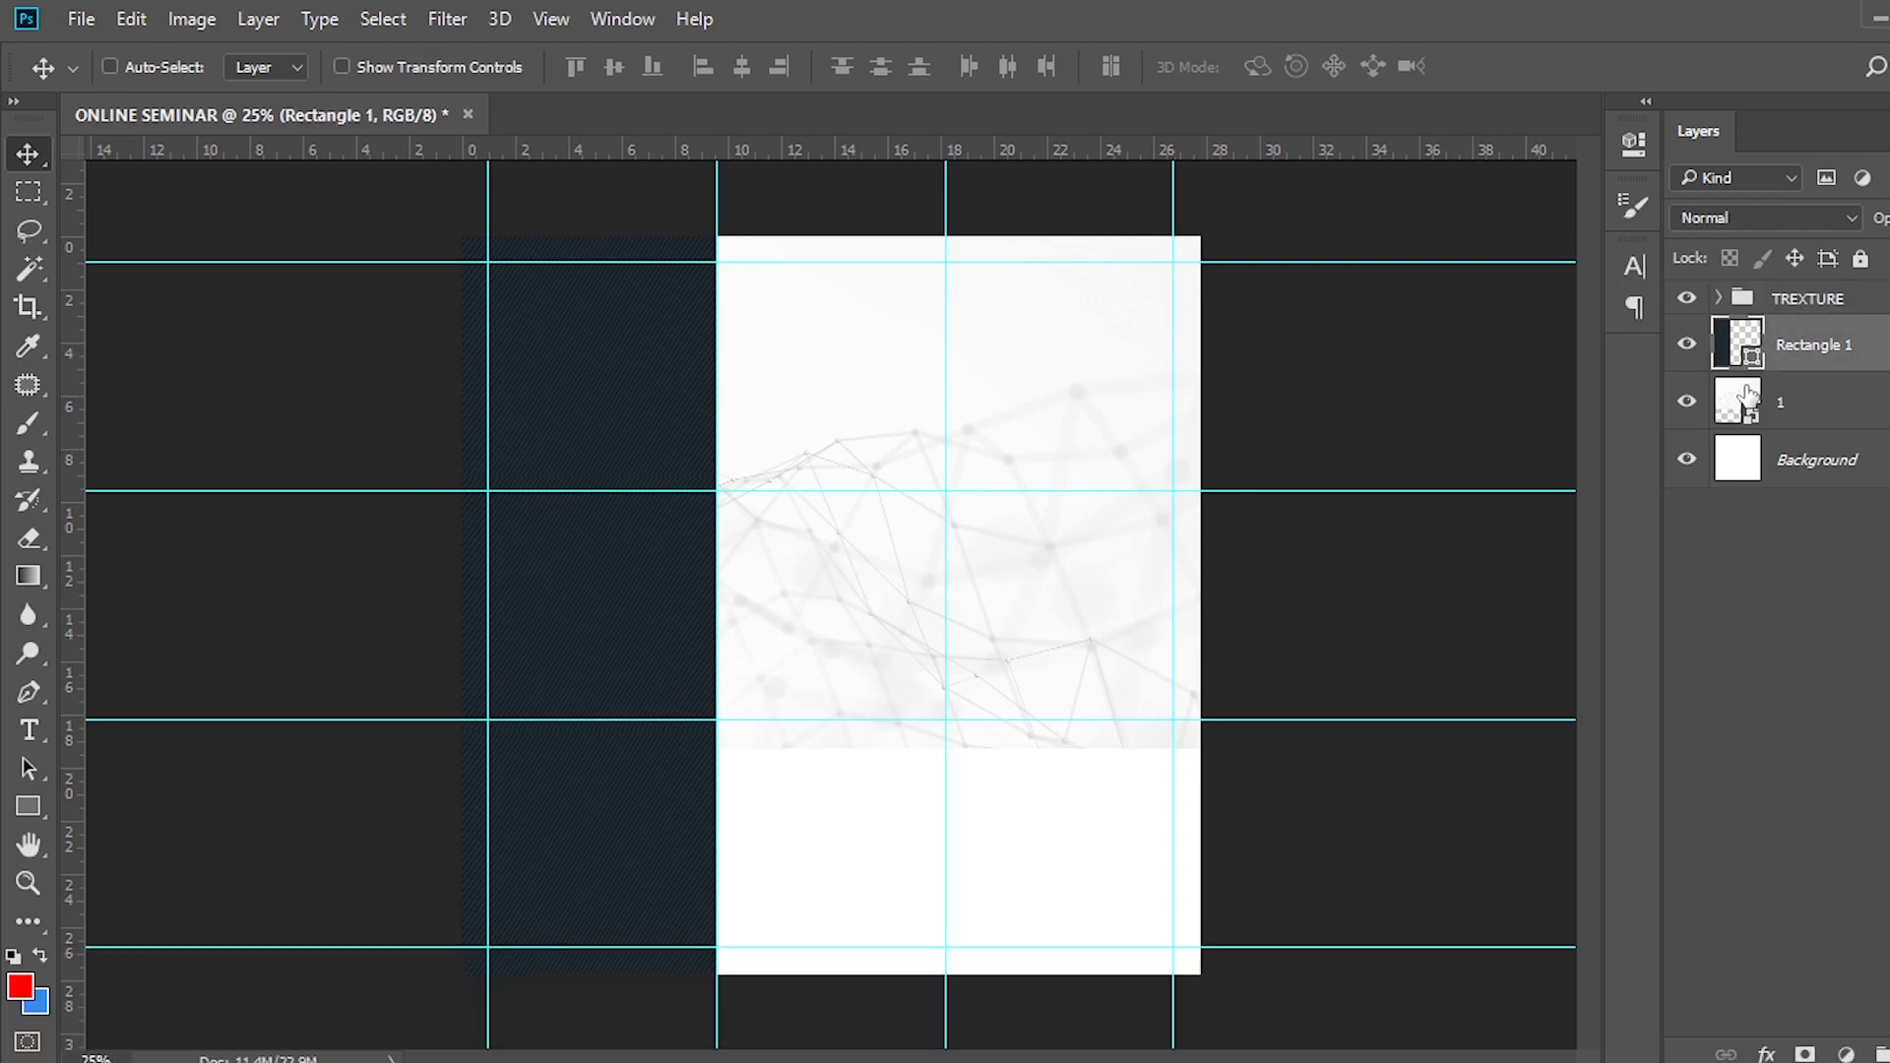
pyautogui.keyDown('ctrl'); pyautogui.click(1777, 335); pyautogui.keyUp('ctrl')
pyautogui.hotkey('ctrl', 'g')
pyautogui.doubleClick(1787, 299)
pyautogui.write('BG')
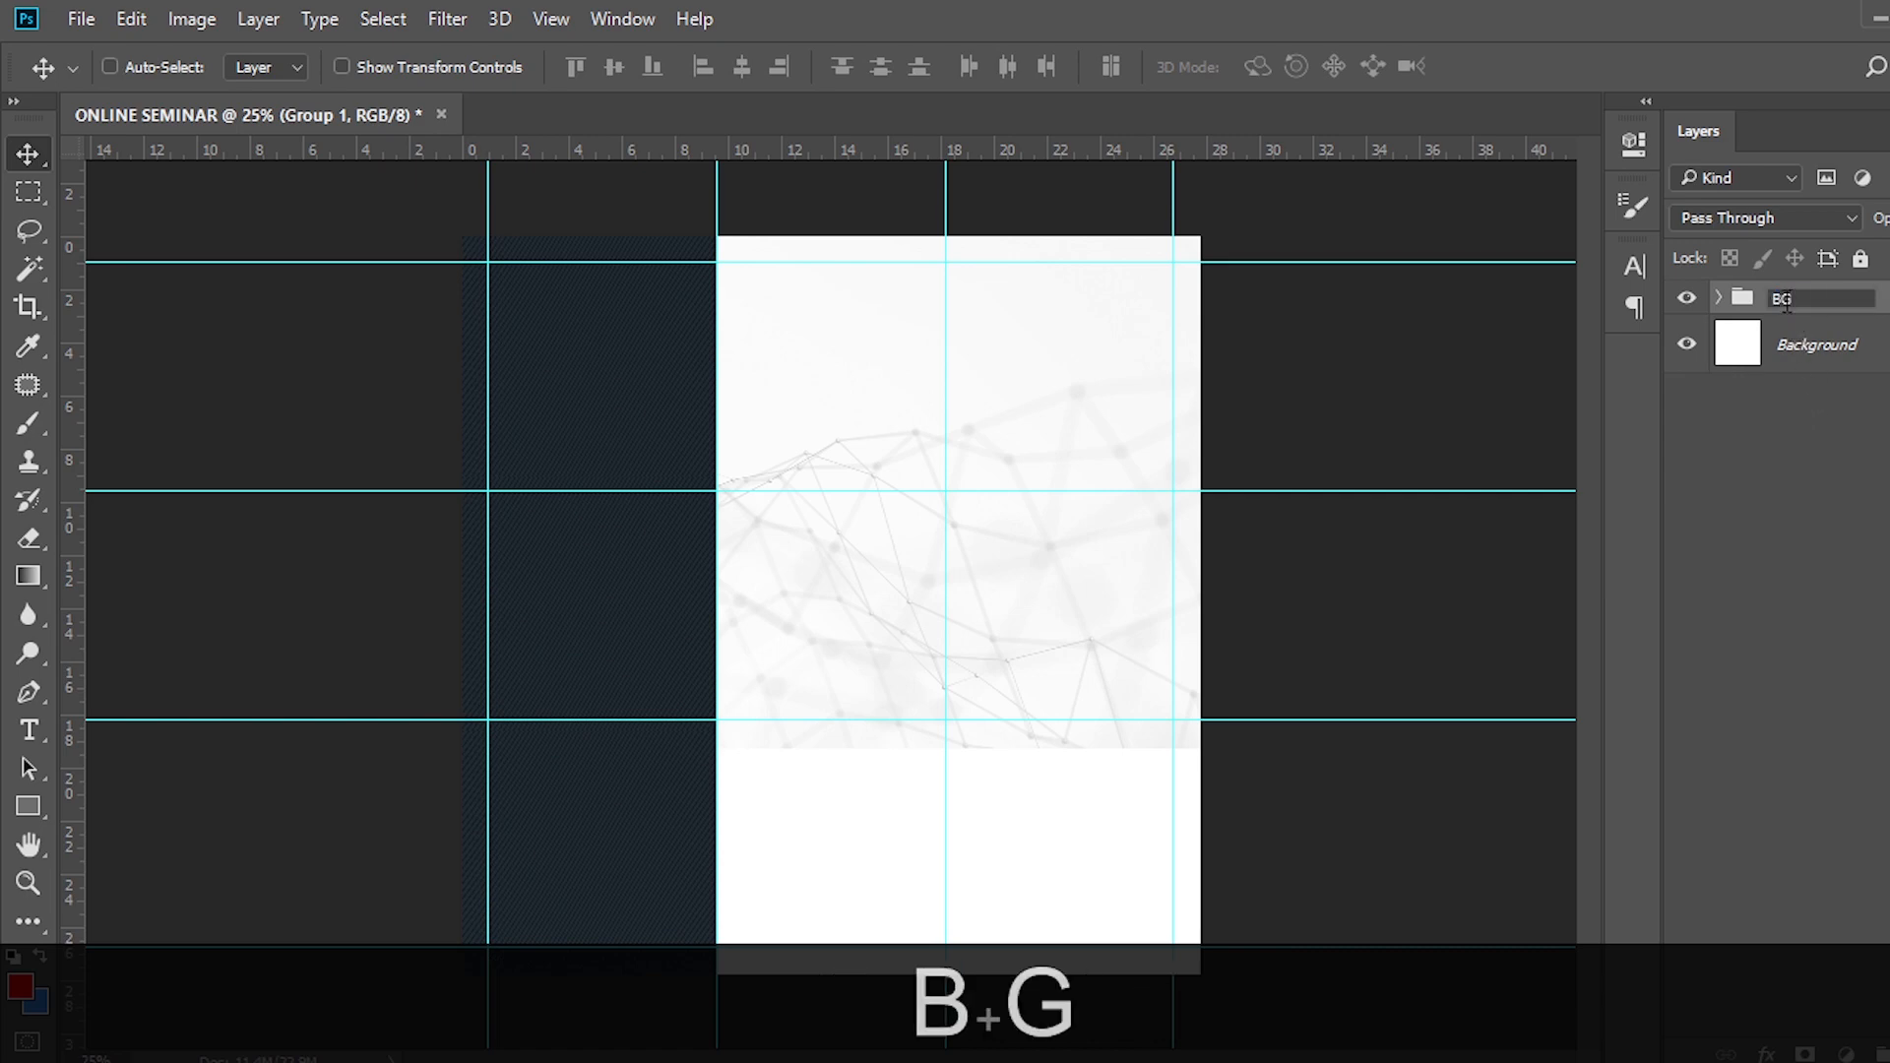
pyautogui.press('Return')
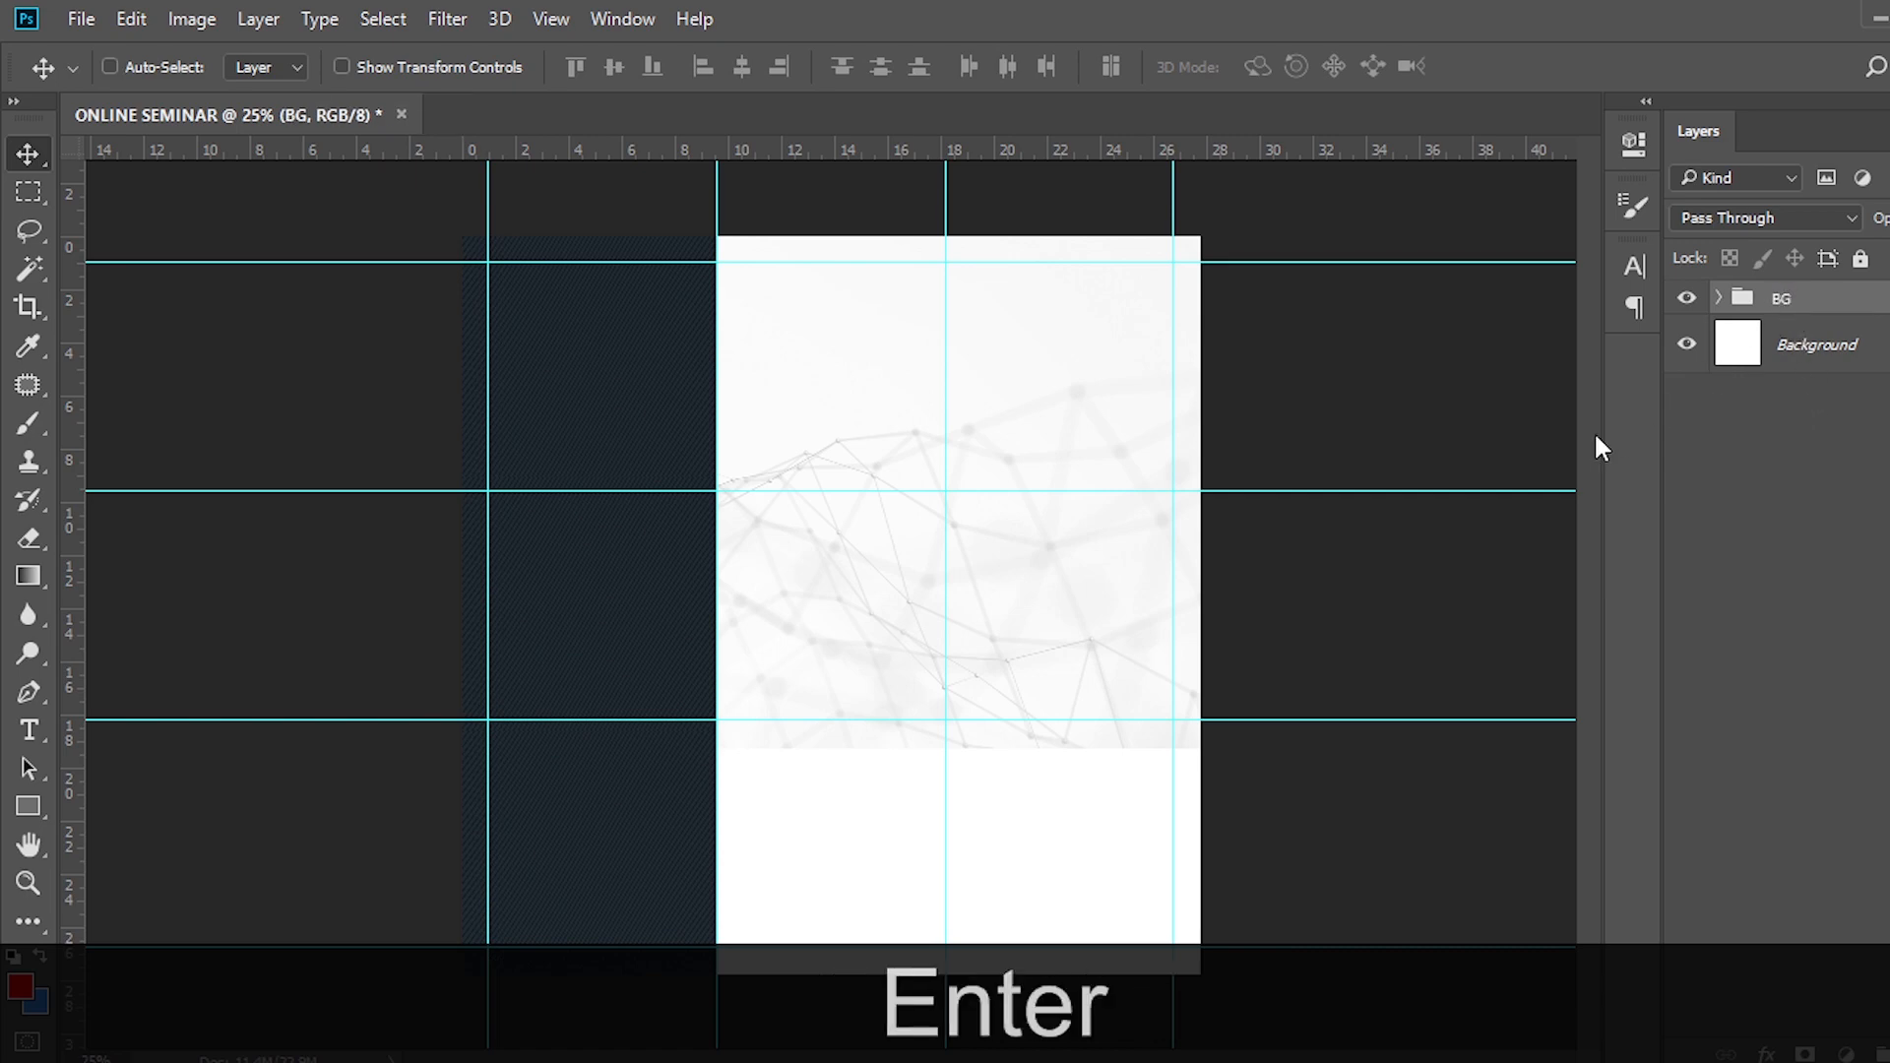
# Place MENTAL HEALTH.png from the U106 folder over the white area, with its edge against the canvas side.
pyautogui.press('t')
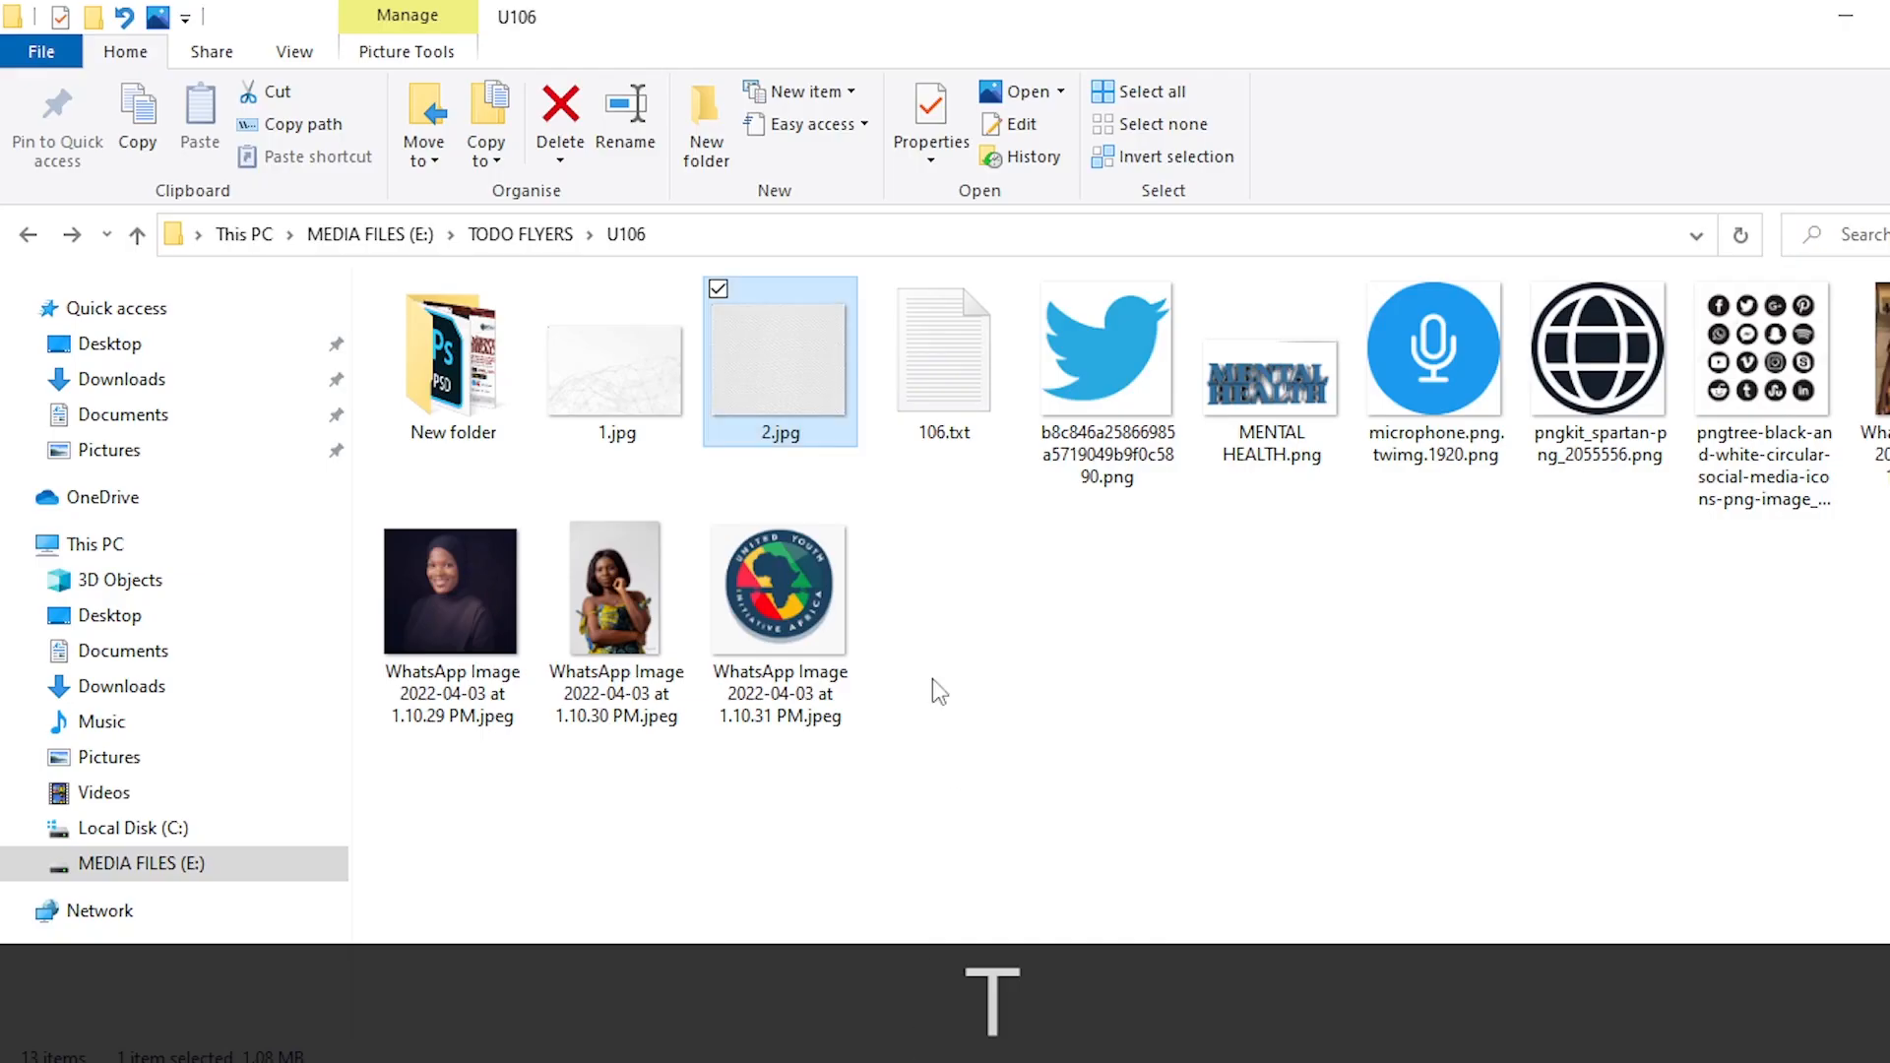
pyautogui.click(1338, 409)
pyautogui.moveTo(1270, 383)
pyautogui.mouseDown()
pyautogui.moveTo(719, 1044)
pyautogui.moveTo(669, 1048)
pyautogui.moveTo(911, 564)
pyautogui.mouseUp()
pyautogui.moveTo(1026, 586)
pyautogui.mouseDown()
pyautogui.moveTo(1080, 550)
pyautogui.moveTo(1078, 507)
pyautogui.mouseUp()
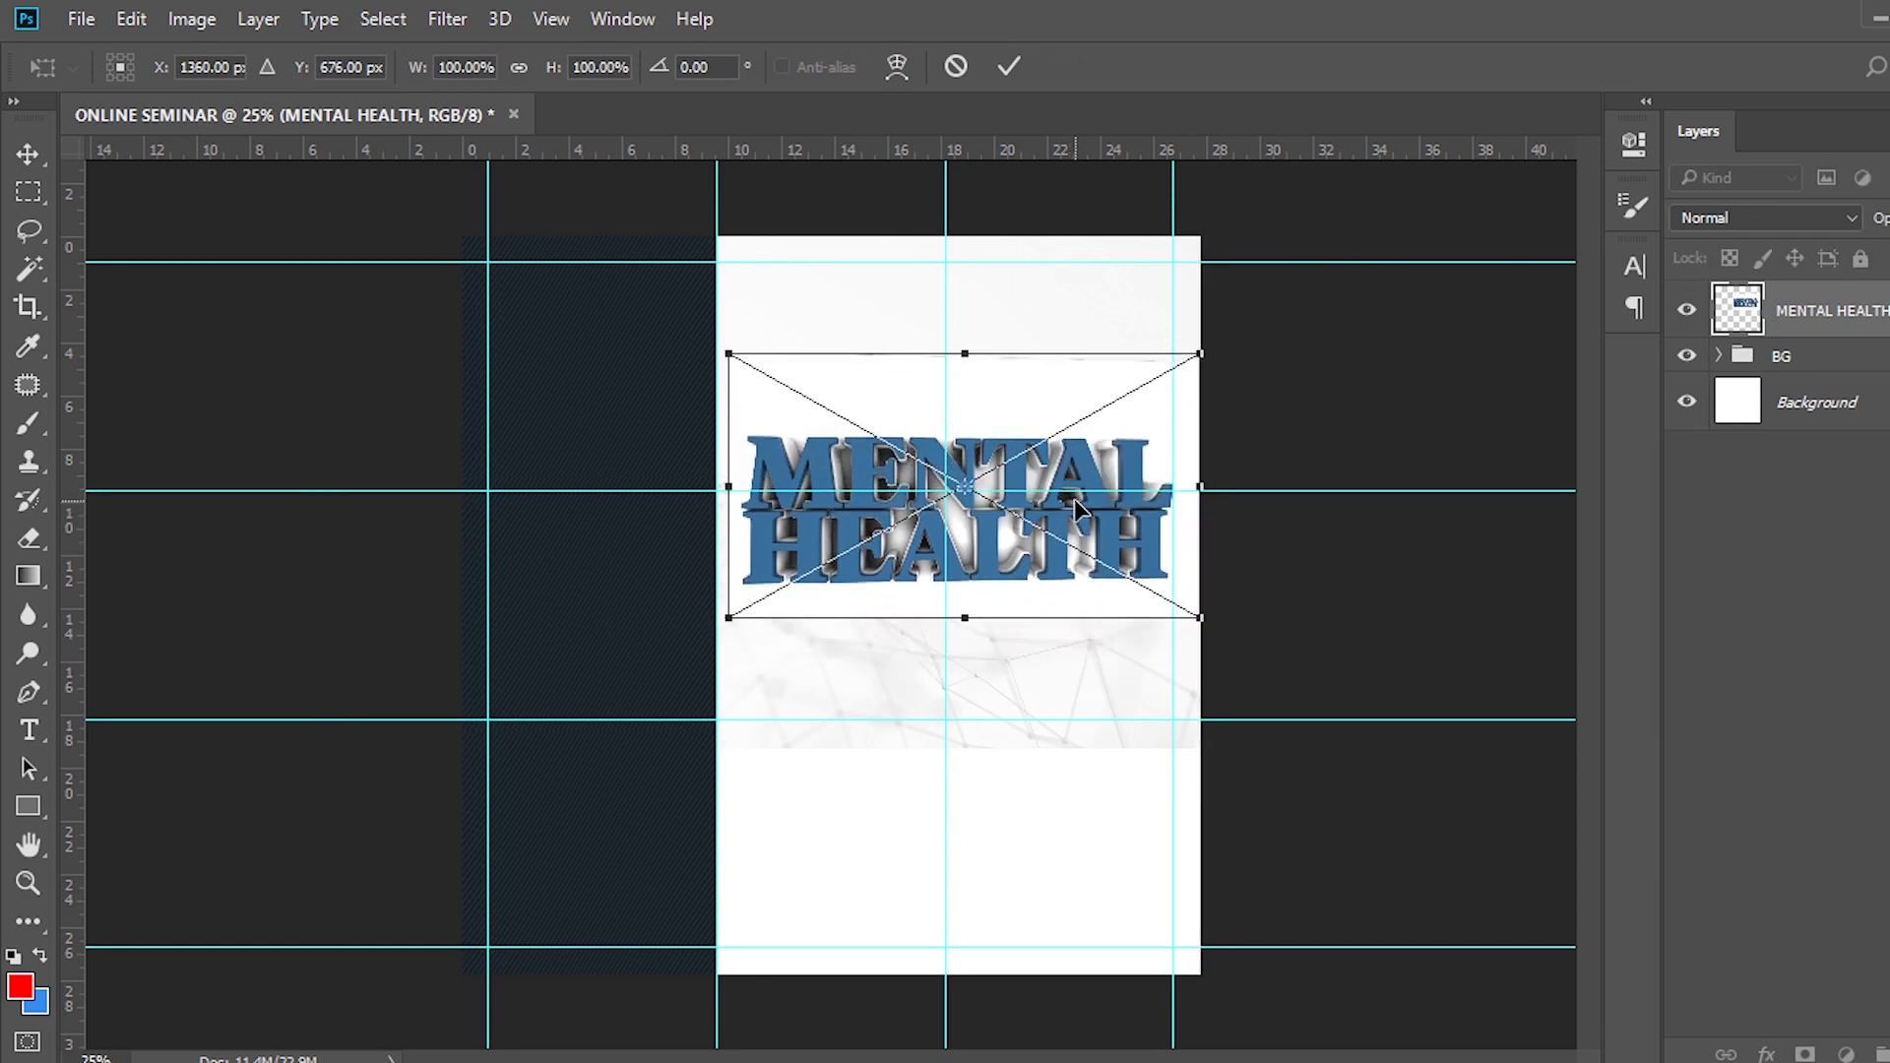
pyautogui.press('Return')
# Expand the BG group and shift the TREXTURE group and Rectangle 1 left together to narrow the visible dark strip.
pyautogui.click(1819, 359)
pyautogui.press('v')
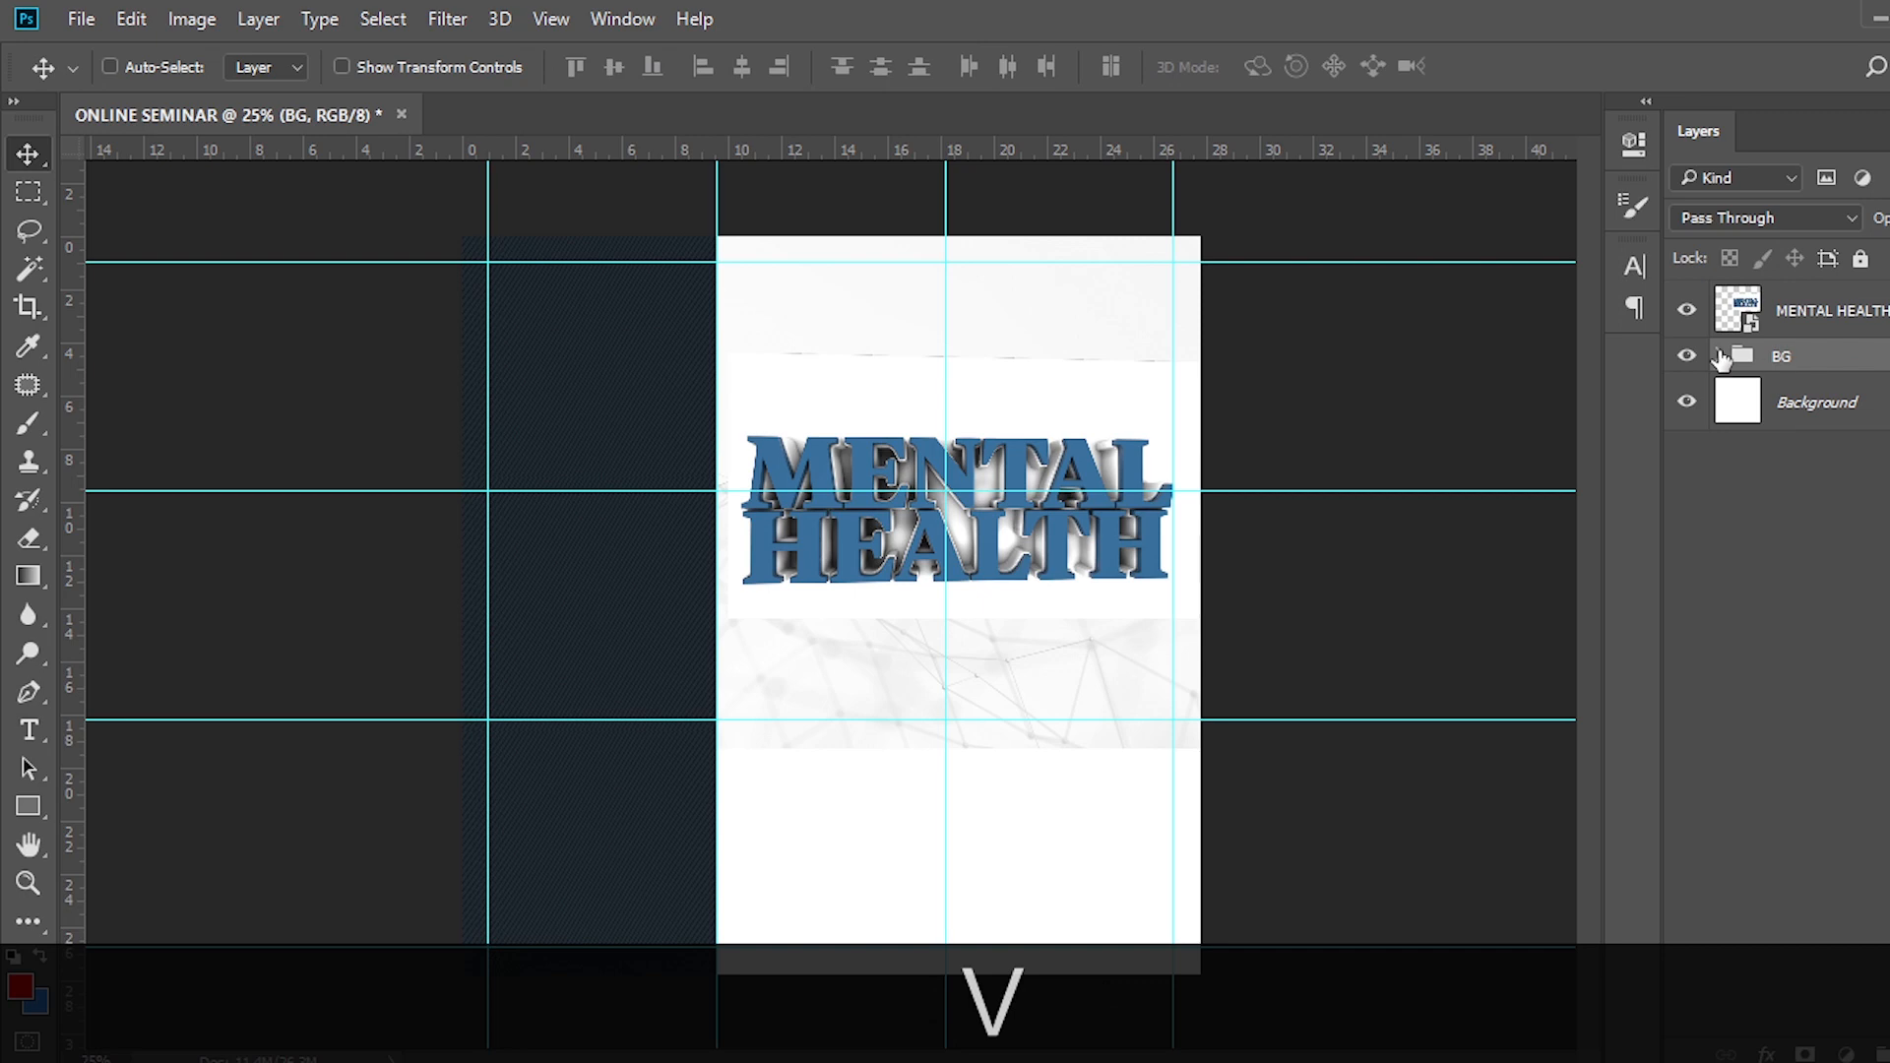
pyautogui.click(1717, 355)
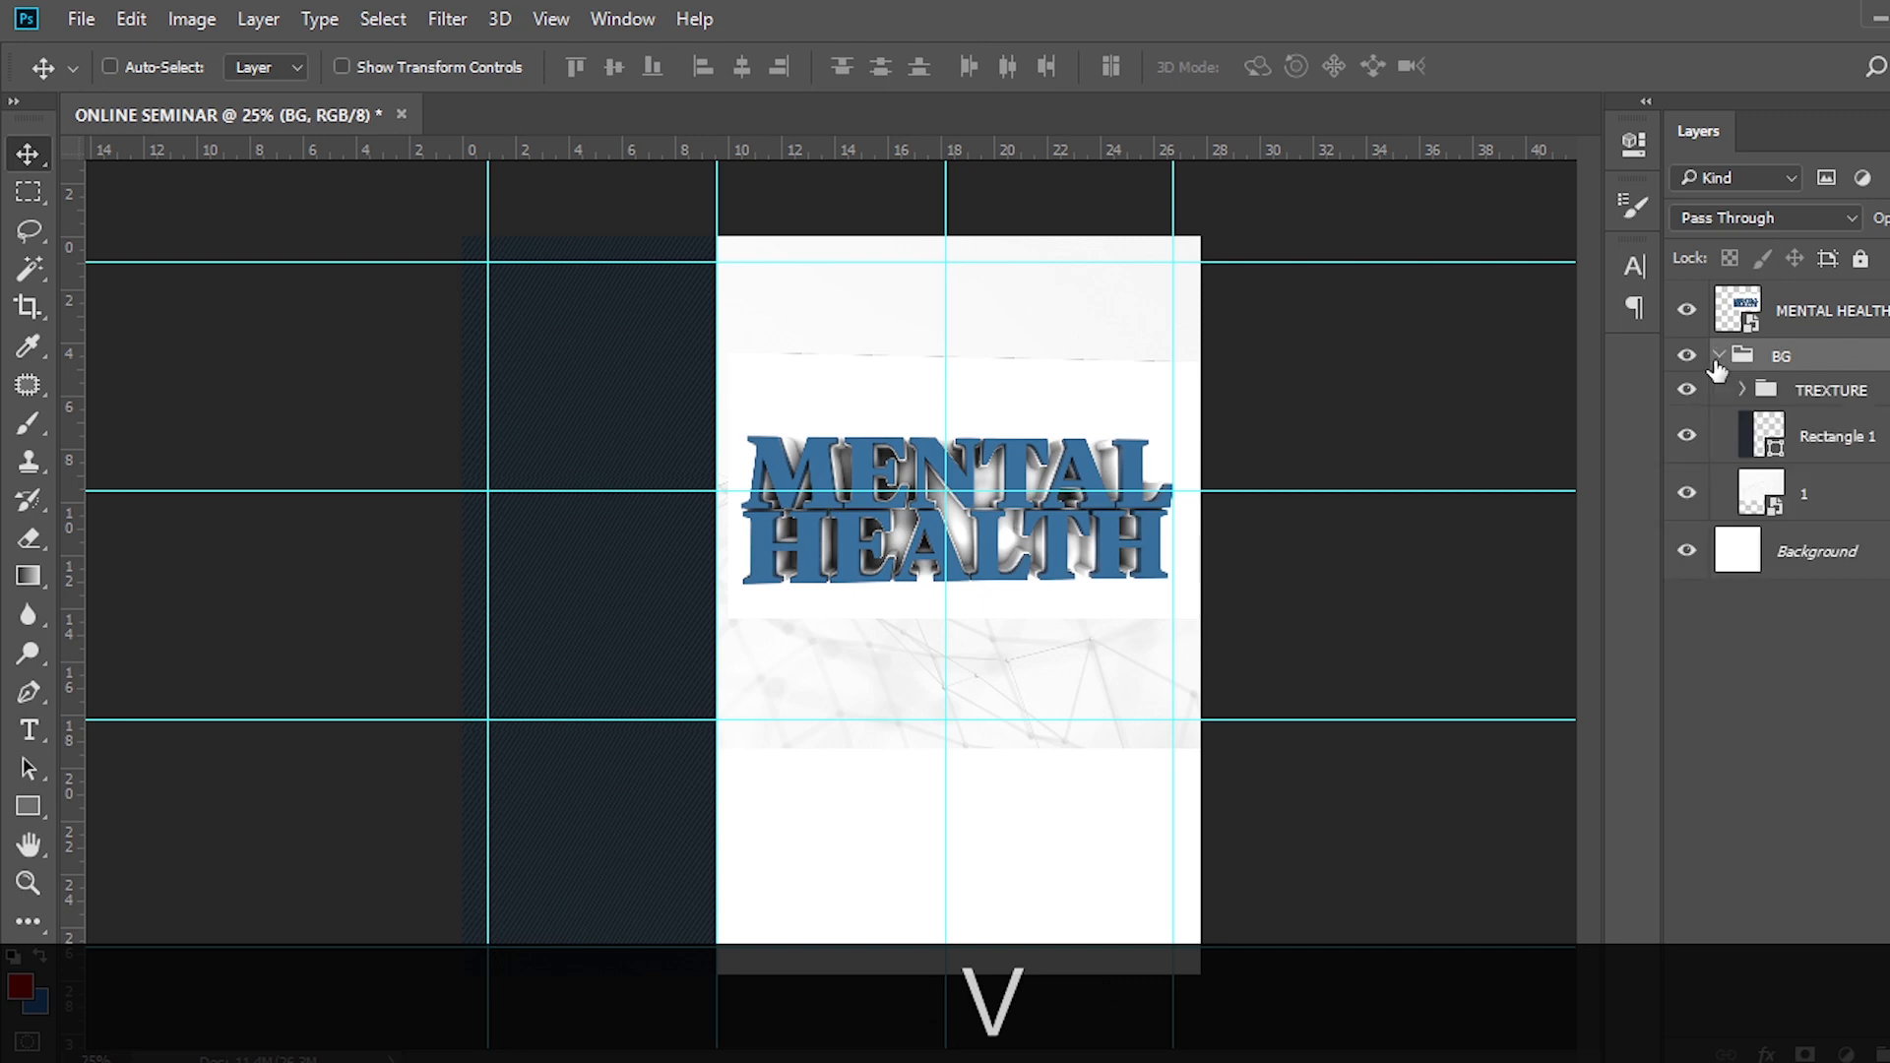
pyautogui.click(1790, 395)
pyautogui.press('ctrl')
pyautogui.keyDown('ctrl'); pyautogui.click(1811, 440); pyautogui.keyUp('ctrl')
pyautogui.press('v')
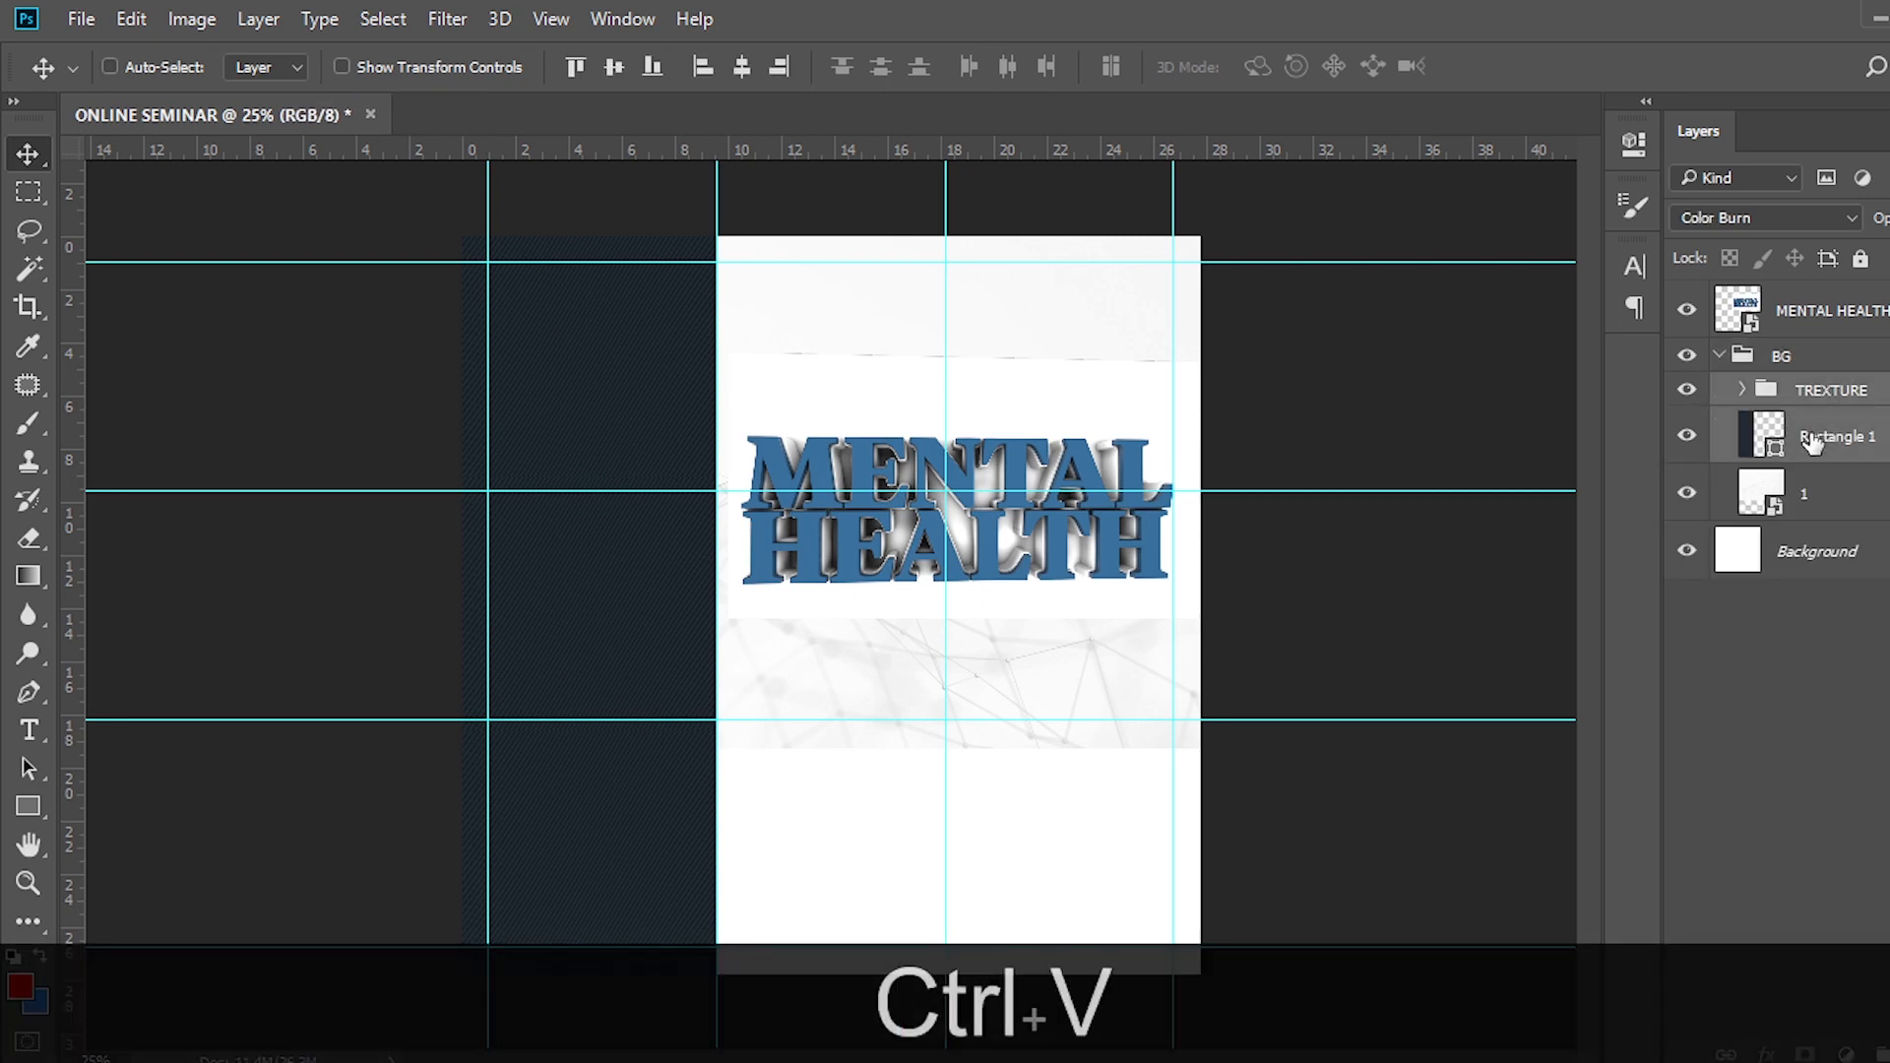
pyautogui.hotkey('shift', 'Left')
pyautogui.hotkey('shift', 'Left')
pyautogui.hotkey('shift', 'Left')
pyautogui.hotkey('shift', 'Left')
pyautogui.hotkey('shift', 'Left')
pyautogui.hotkey('shift', 'Left')
pyautogui.hotkey('shift', 'Left')
pyautogui.hotkey('shift', 'Left')
pyautogui.hotkey('shift', 'Left')
pyautogui.hotkey('shift', 'Left')
pyautogui.hotkey('shift', 'Left')
pyautogui.hotkey('shift', 'Left')
pyautogui.hotkey('shift', 'Left')
pyautogui.hotkey('shift', 'Left')
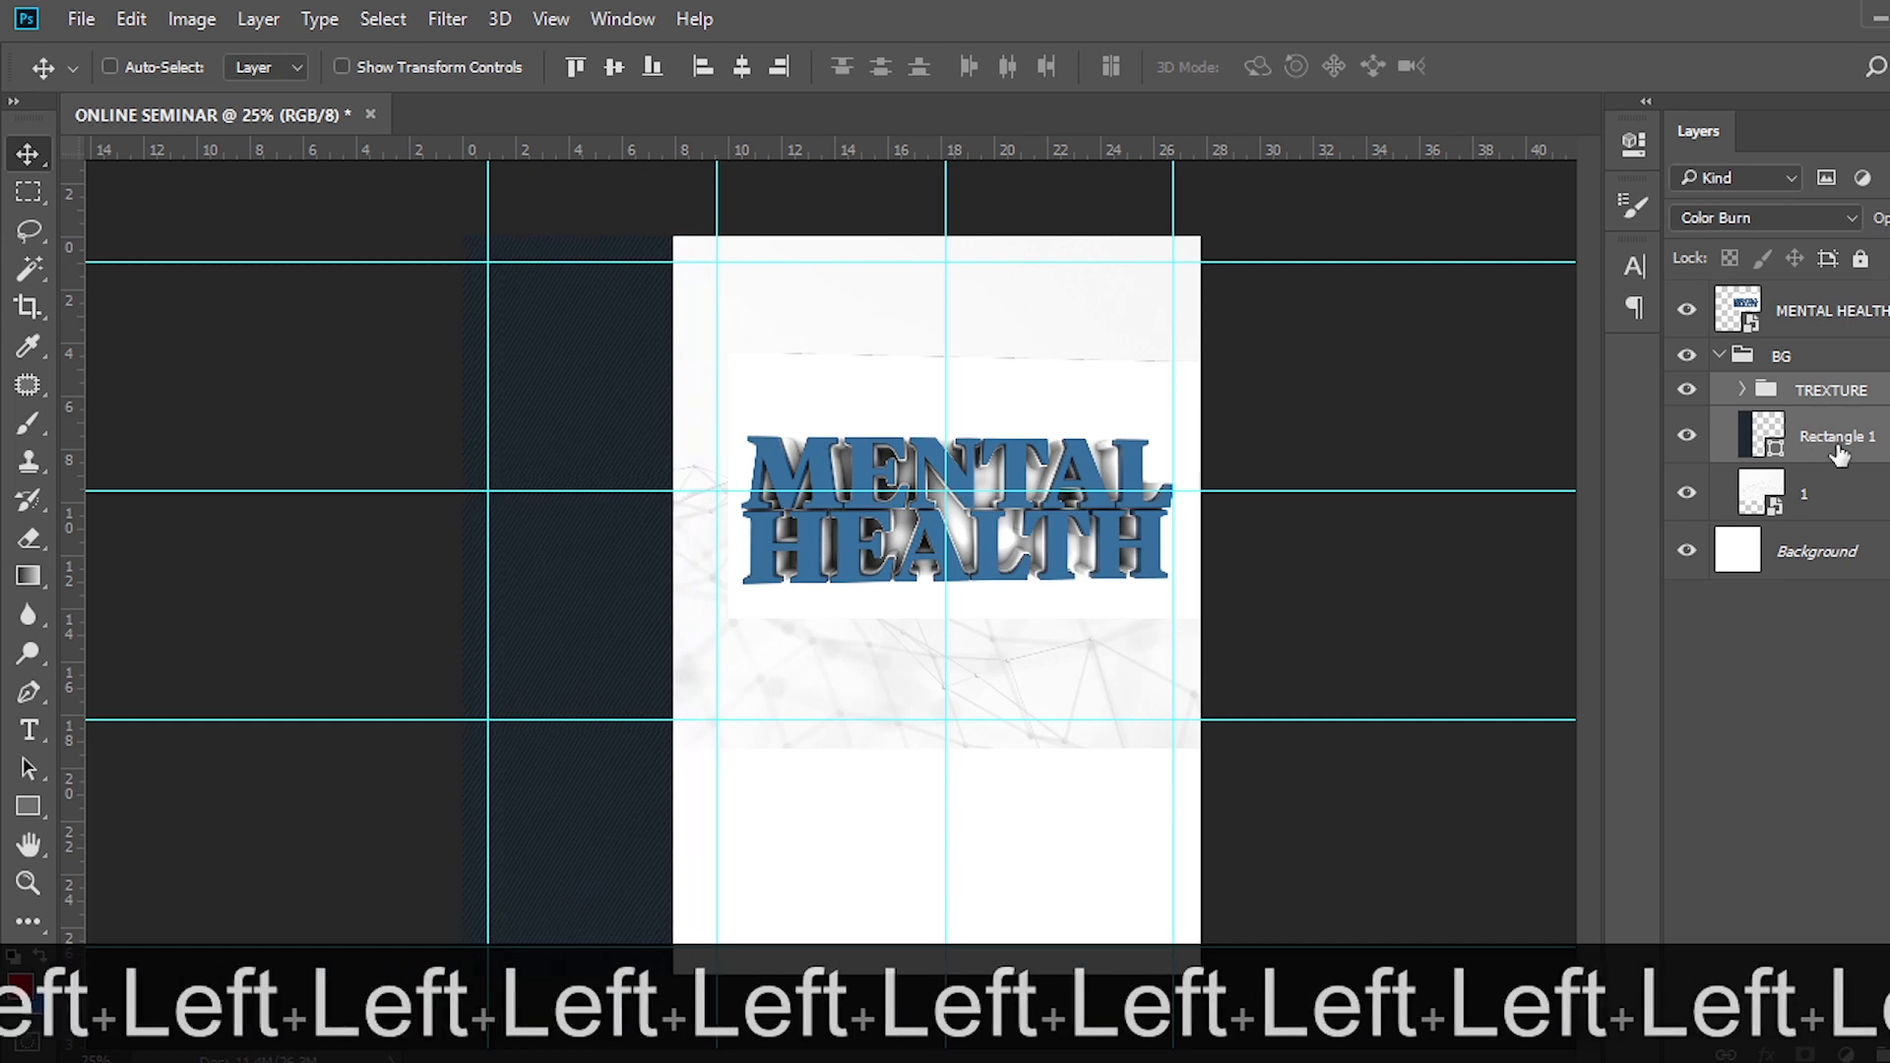
# Collapse the BG group and scale the MENTAL HEALTH artwork up proportionally to about 113%.
pyautogui.click(1818, 325)
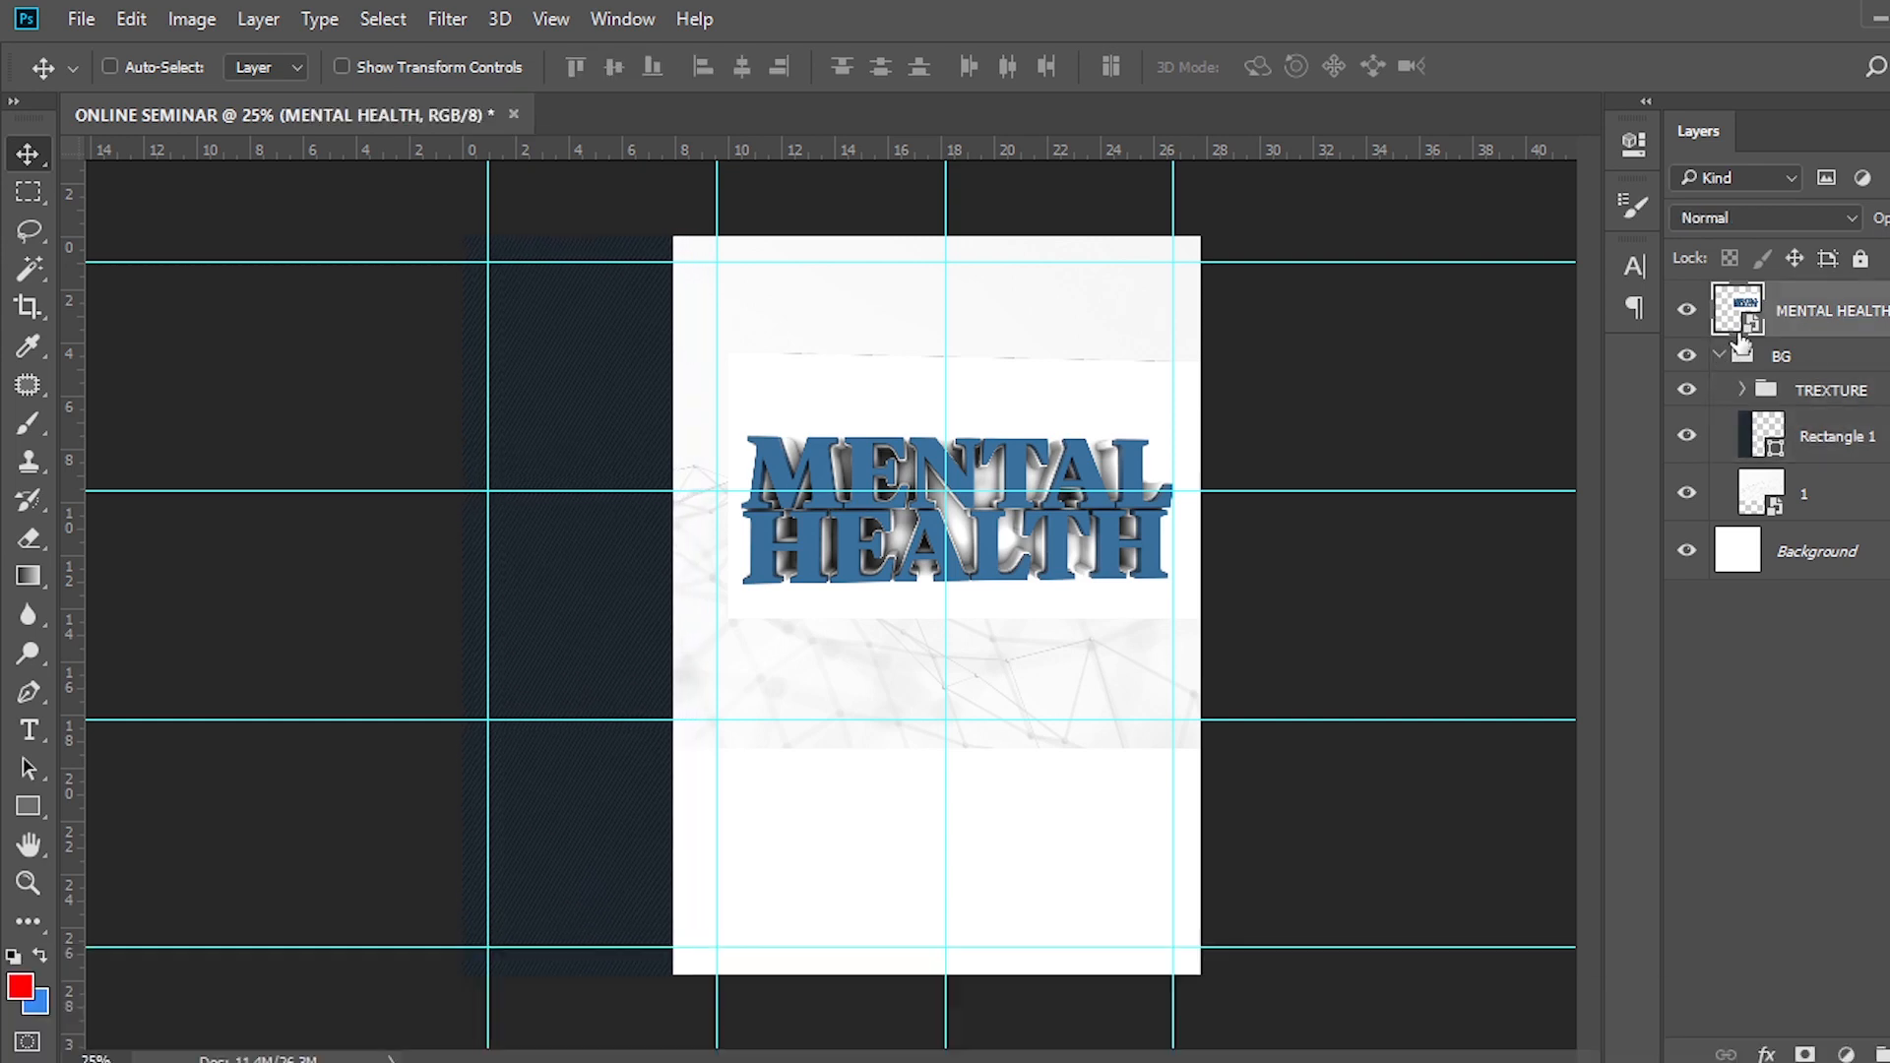
pyautogui.click(1719, 356)
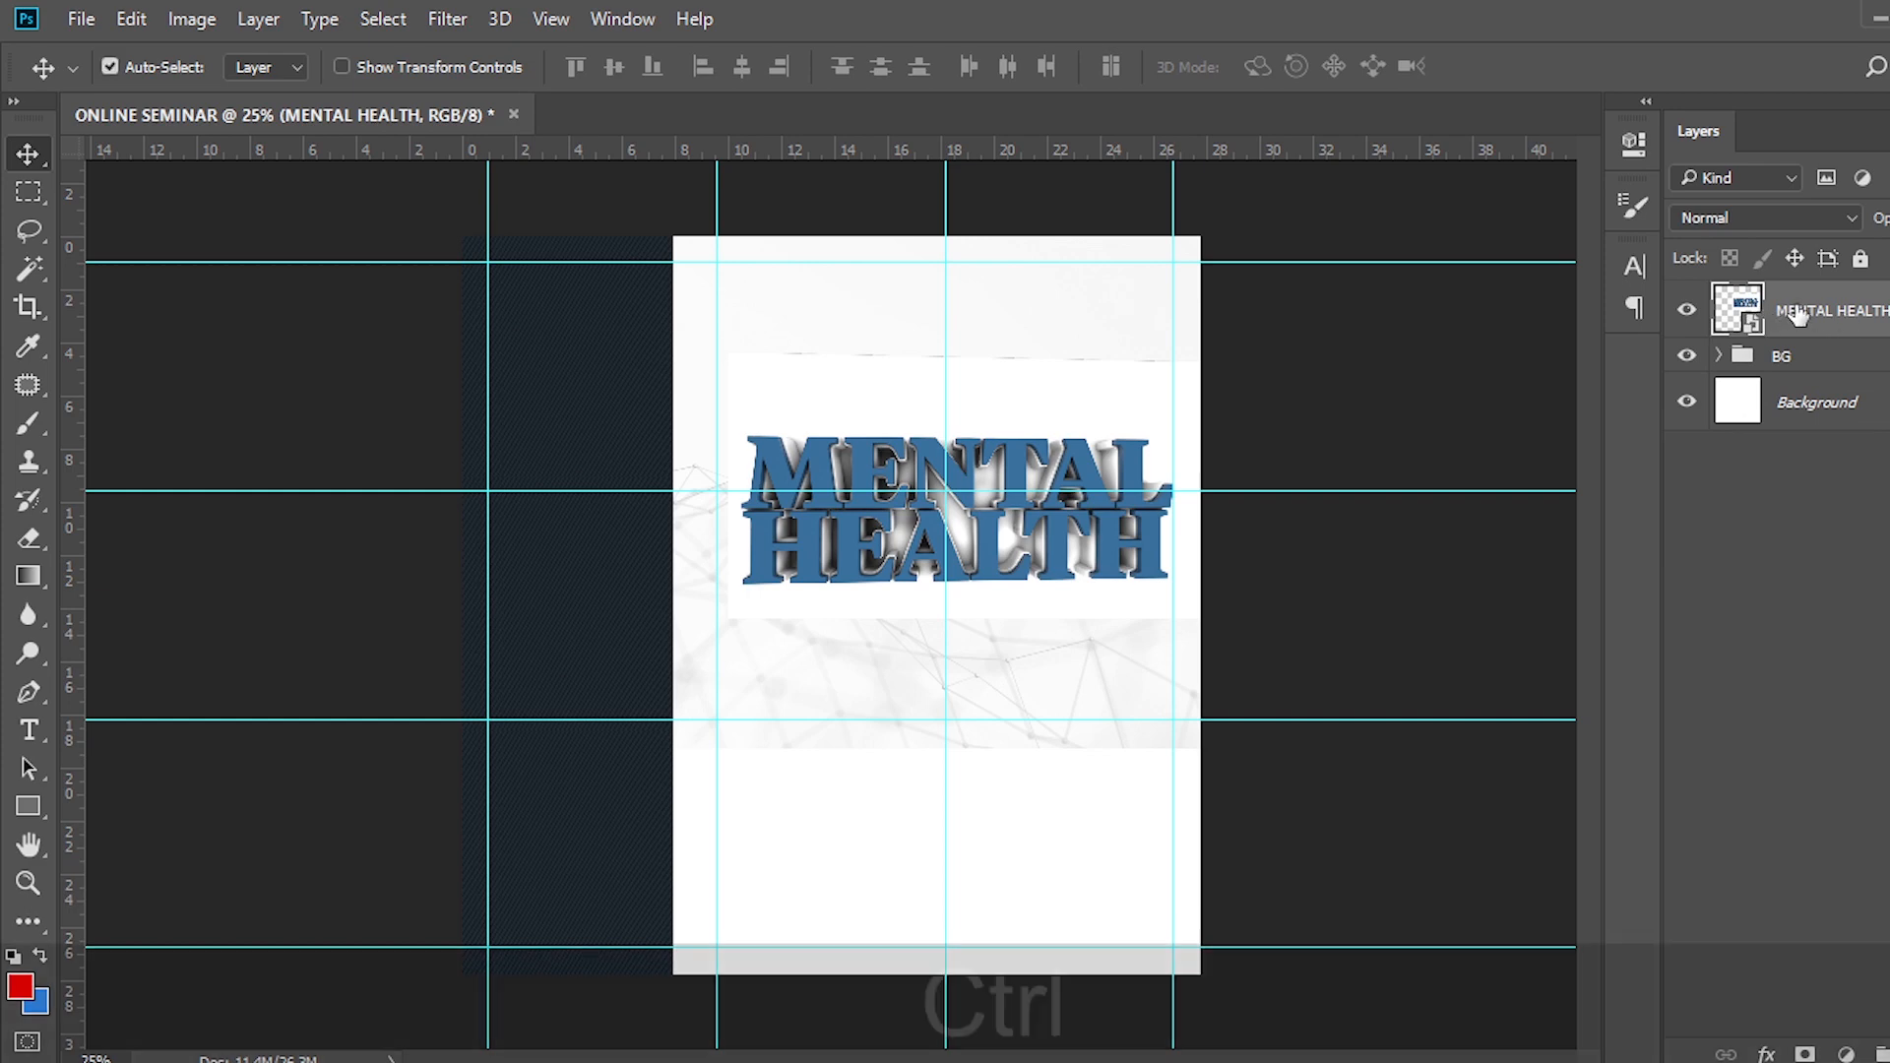
pyautogui.hotkey('ctrl', 't')
pyautogui.moveTo(727, 352); pyautogui.dragTo(677, 314)
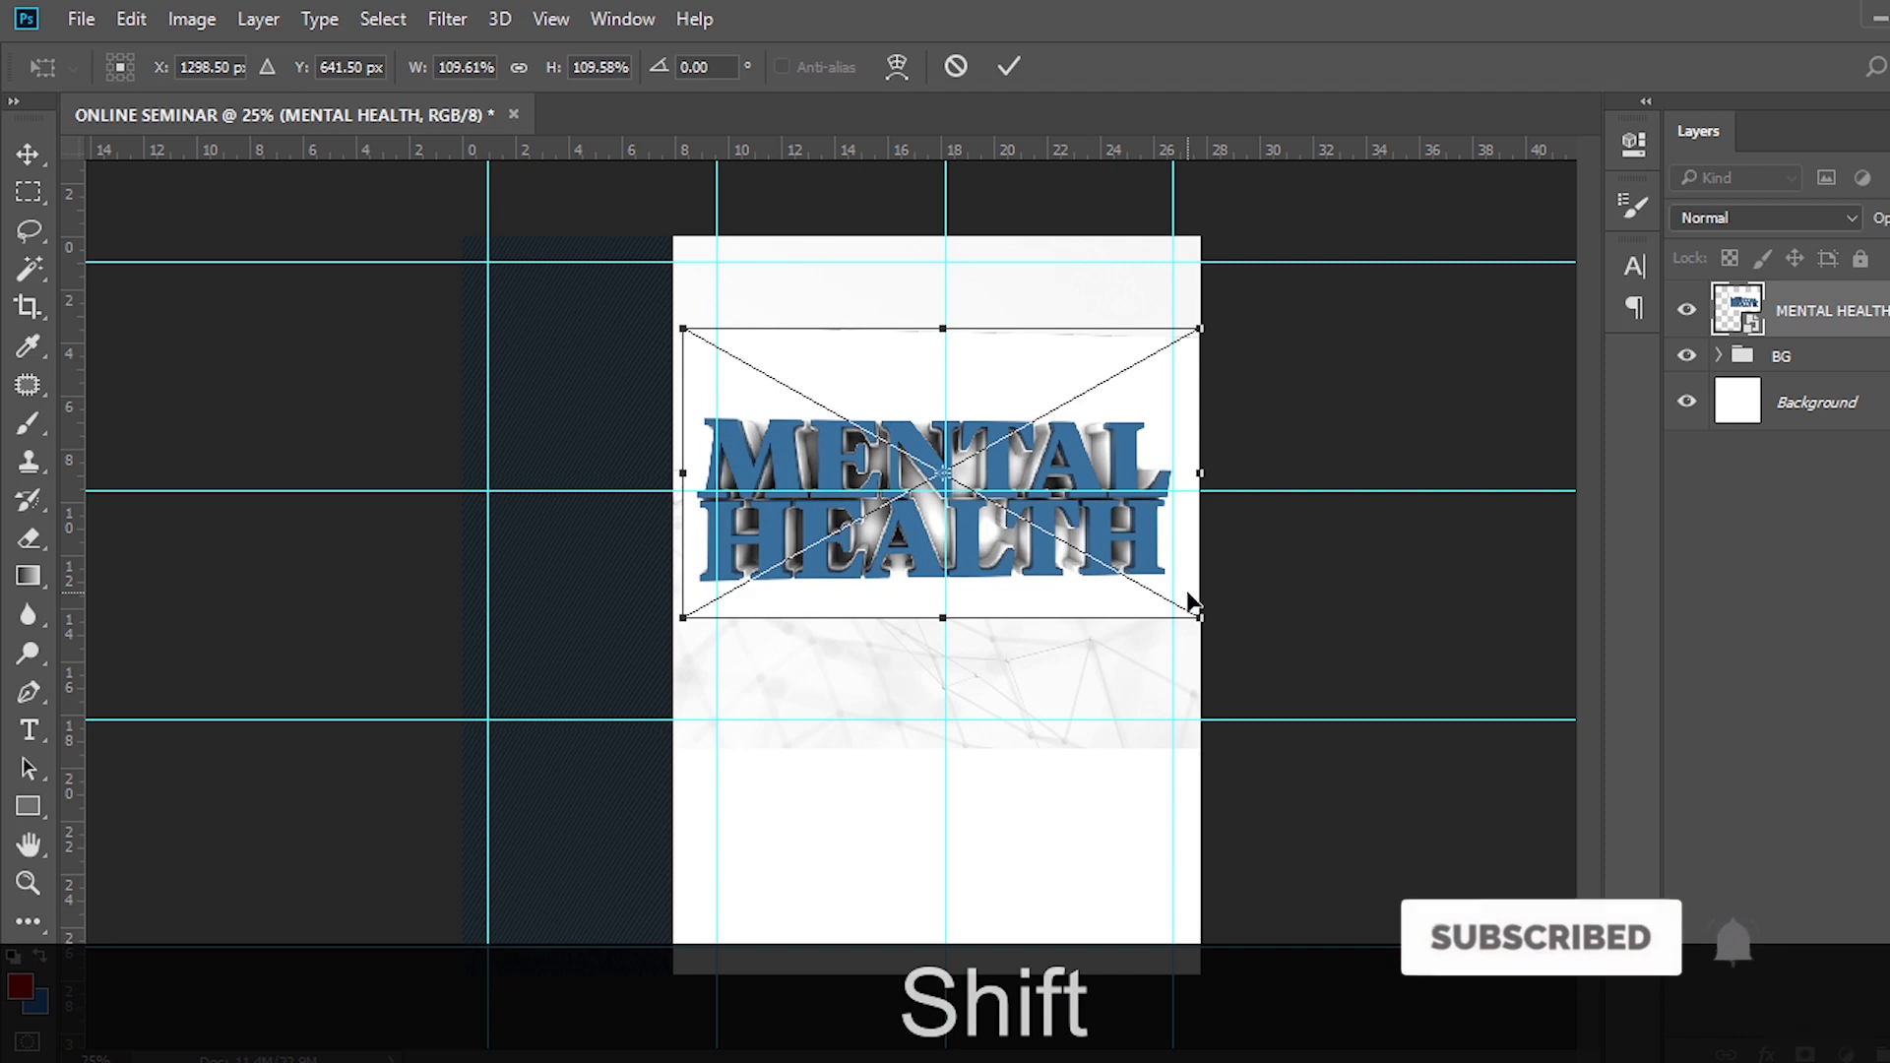
pyautogui.moveTo(1202, 620); pyautogui.dragTo(1218, 627)
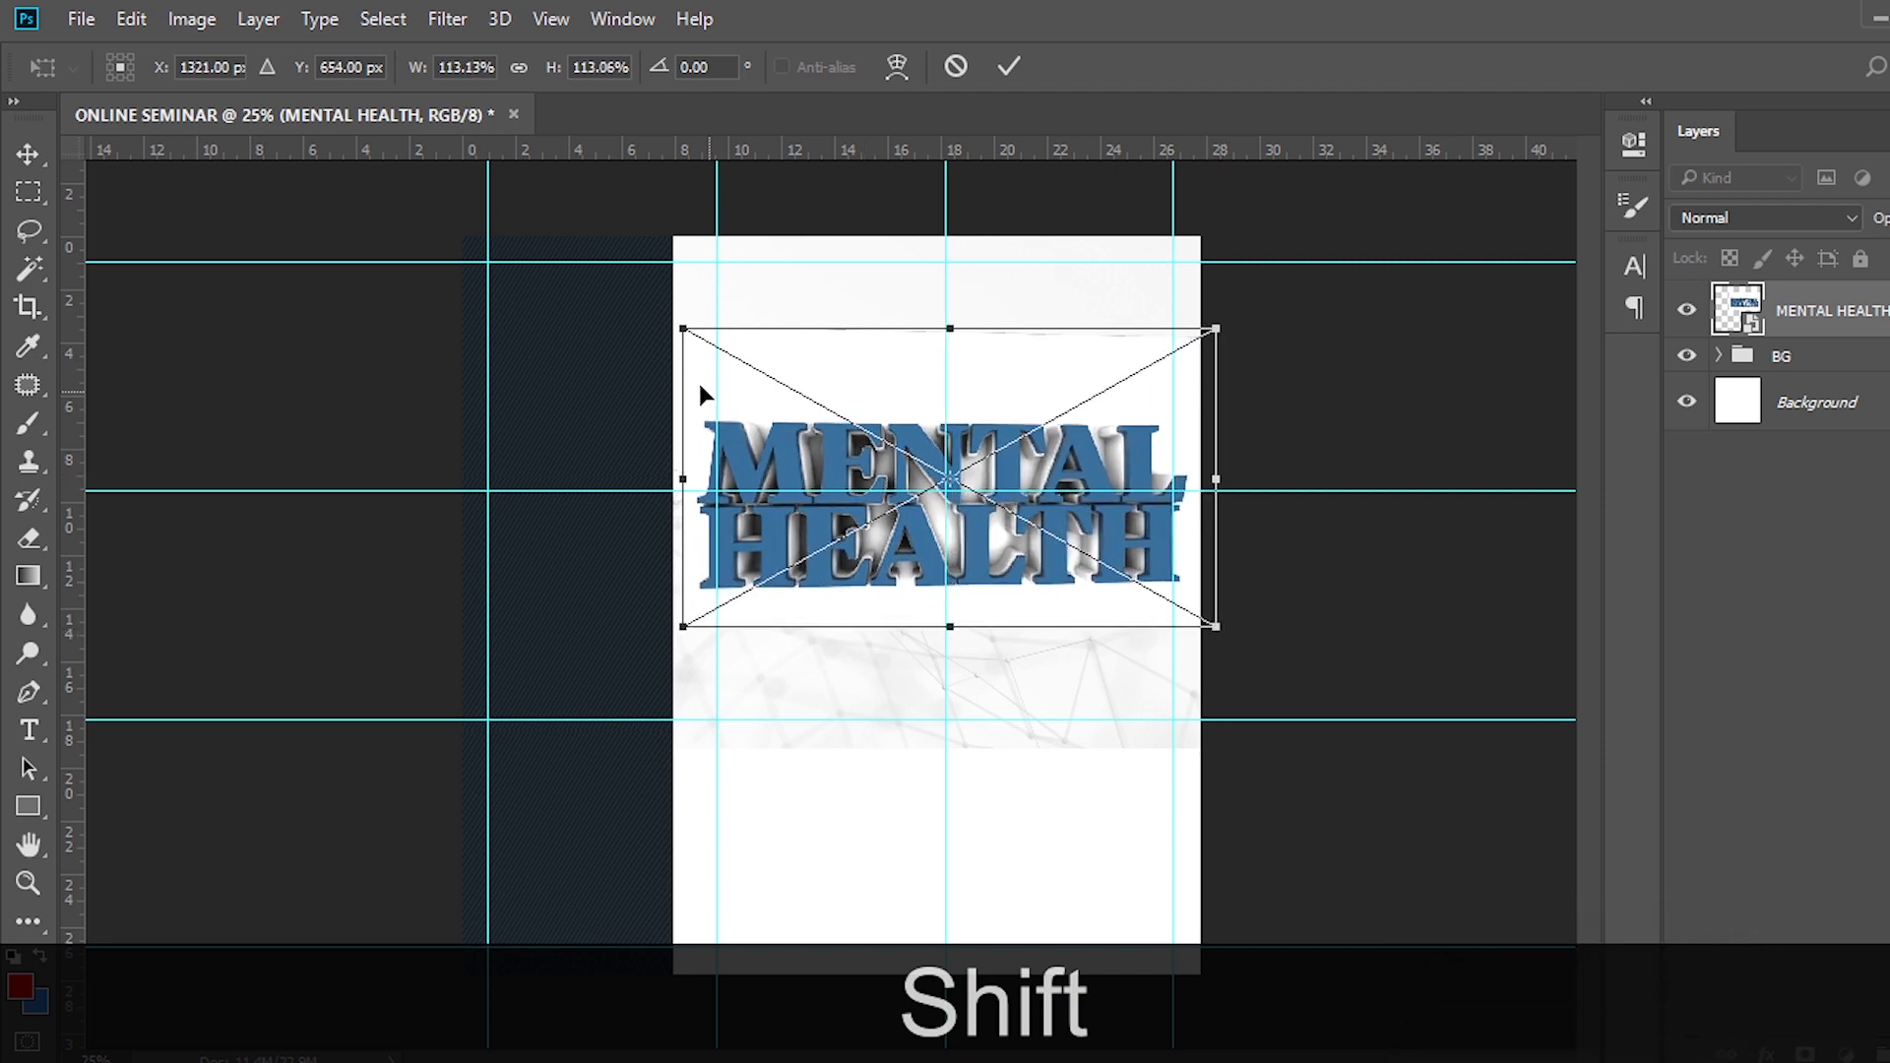
pyautogui.moveTo(668, 320); pyautogui.dragTo(687, 316)
pyautogui.press('Right')
pyautogui.press('Right')
pyautogui.press('Right')
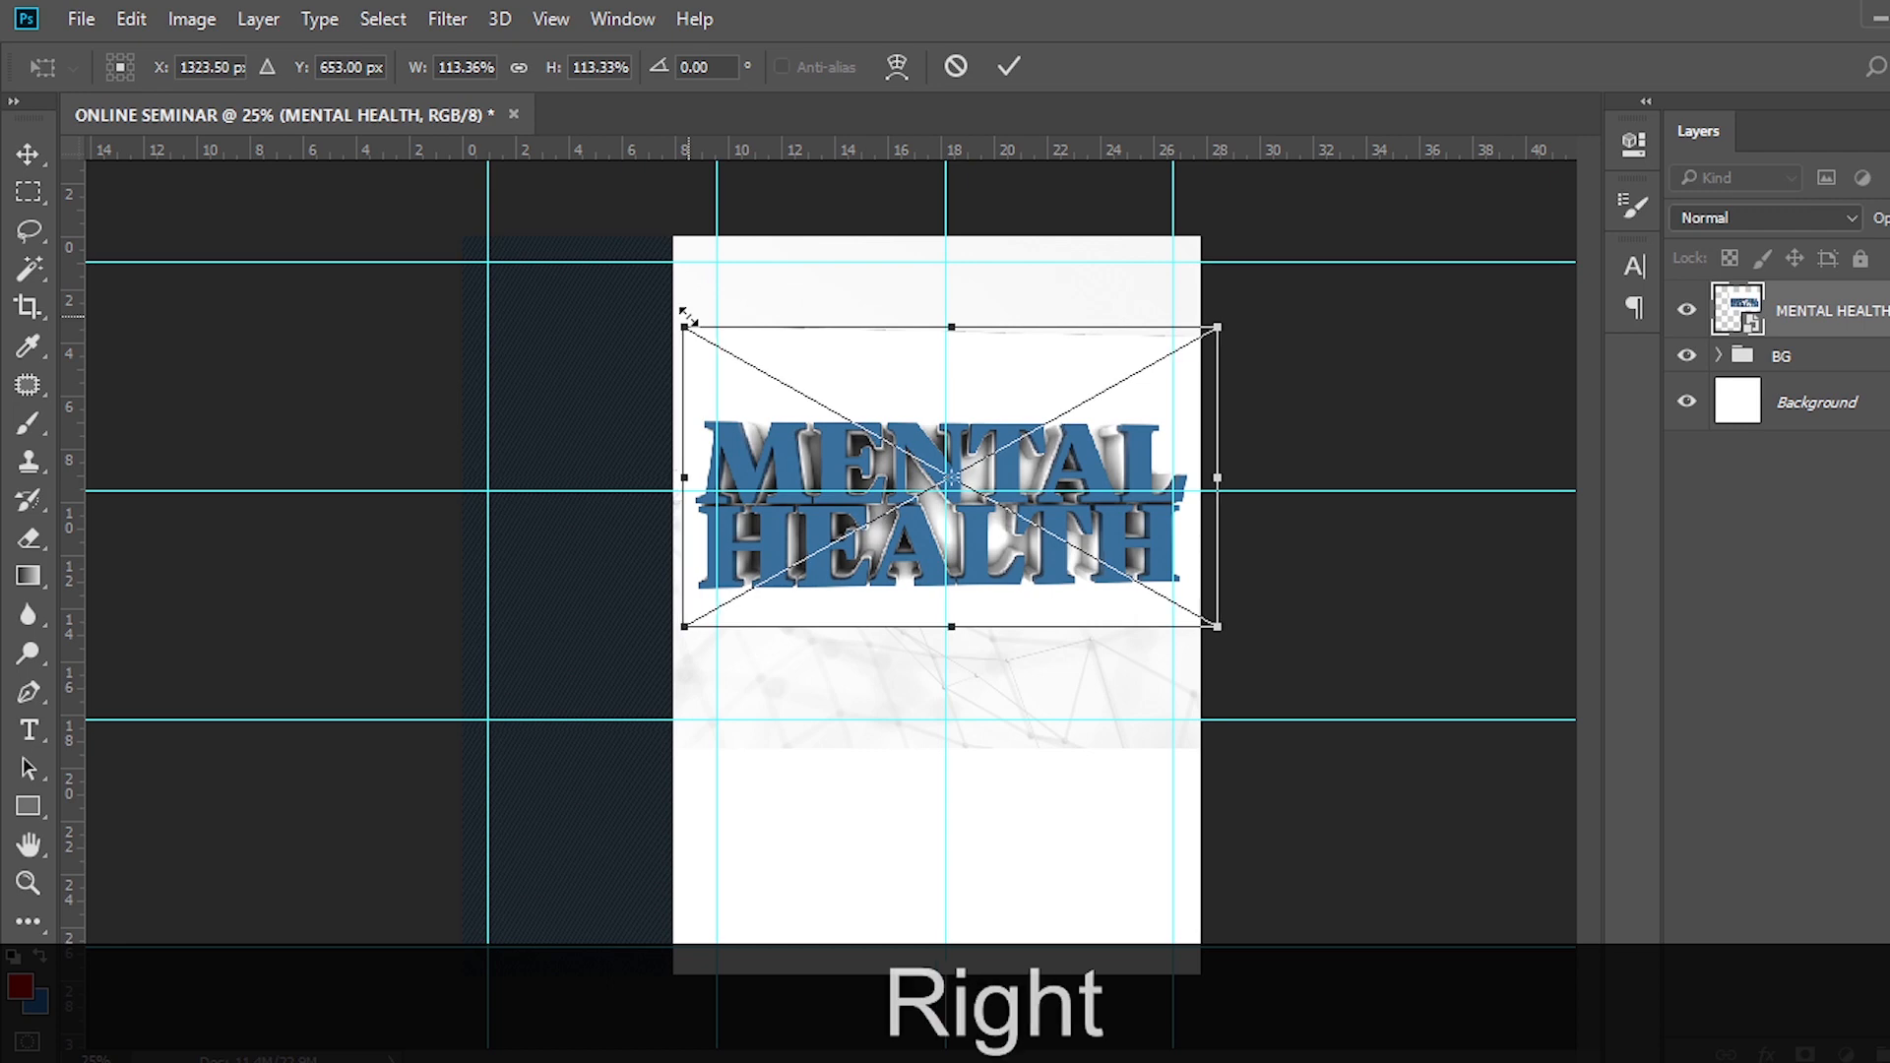
# Reduce the MENTAL HEALTH artwork slightly and nudge it right and up to line its lettering up with the vertical guide.
pyautogui.moveTo(1216, 630); pyautogui.dragTo(1198, 613)
pyautogui.press('Right')
pyautogui.press('Right')
pyautogui.press('Right')
pyautogui.press('Right')
pyautogui.press('Right')
pyautogui.press('Right')
pyautogui.press('Return')
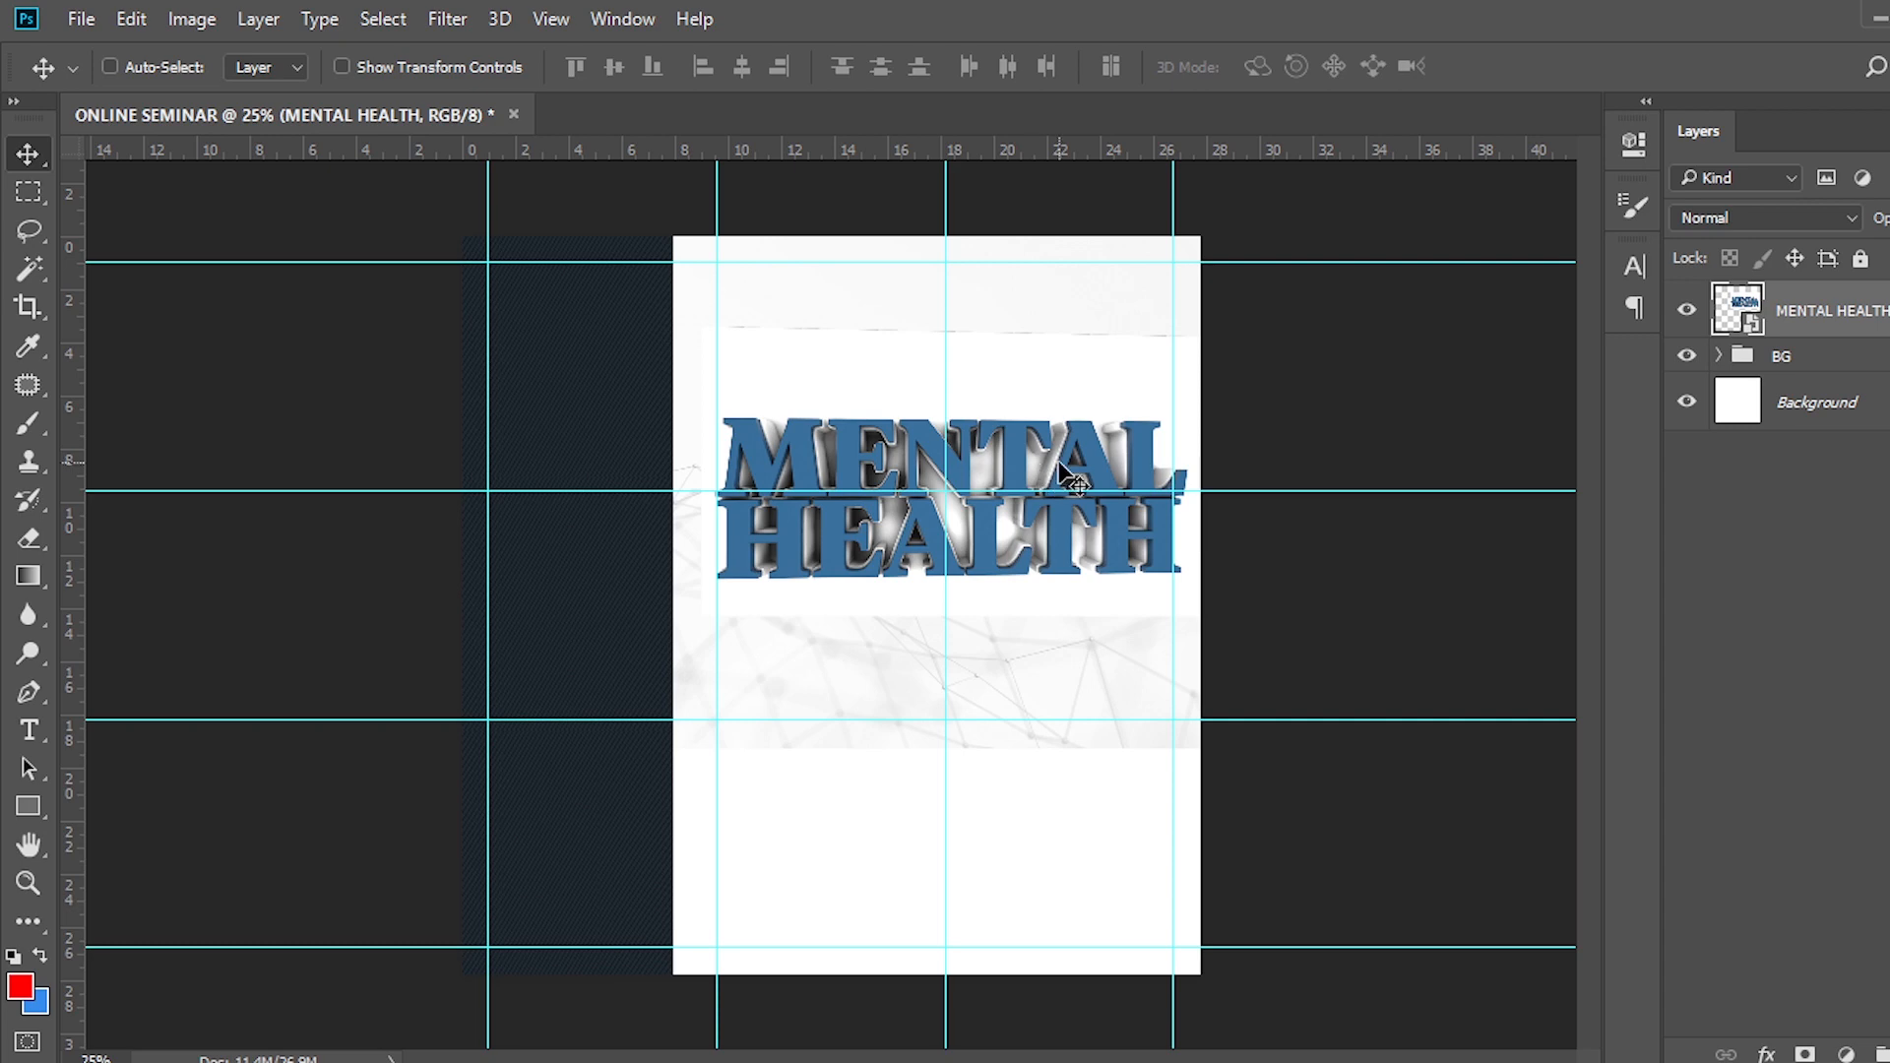
pyautogui.press('Up')
pyautogui.press('Up')
pyautogui.press('Up')
pyautogui.press('Down')
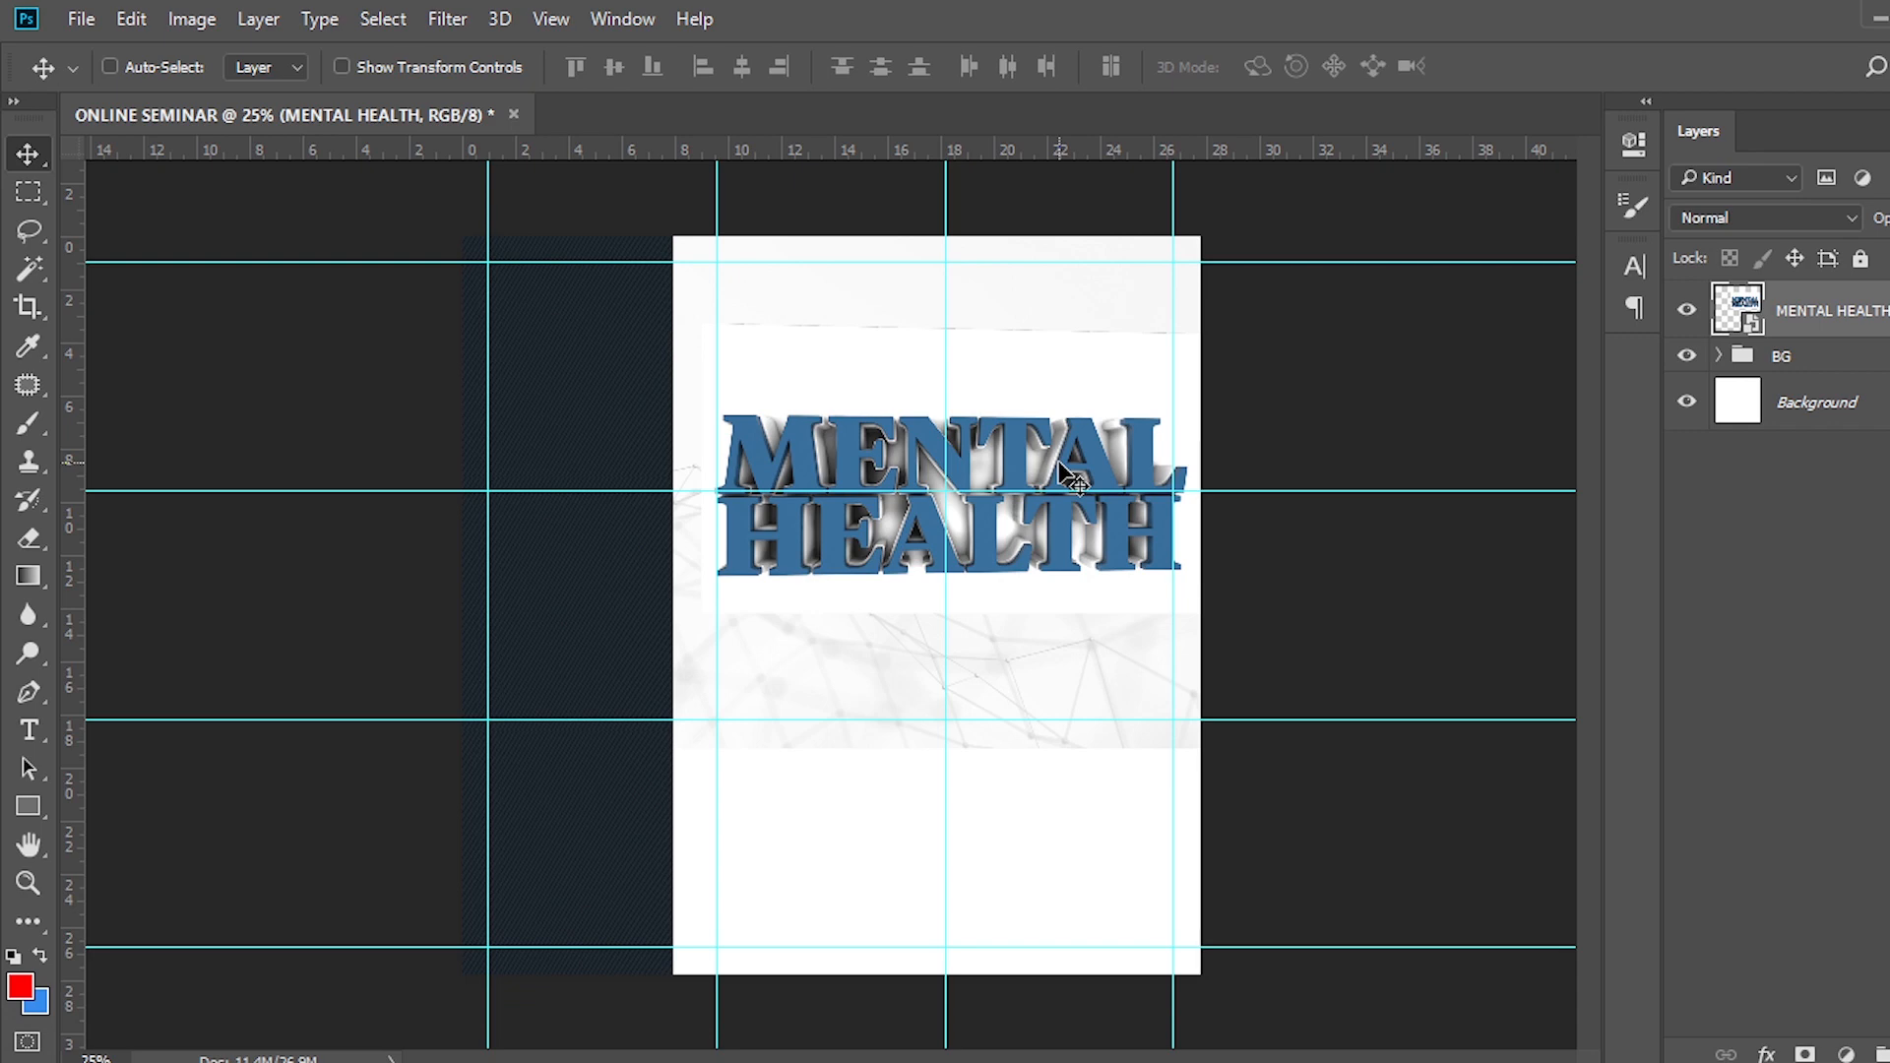
pyautogui.press('Down')
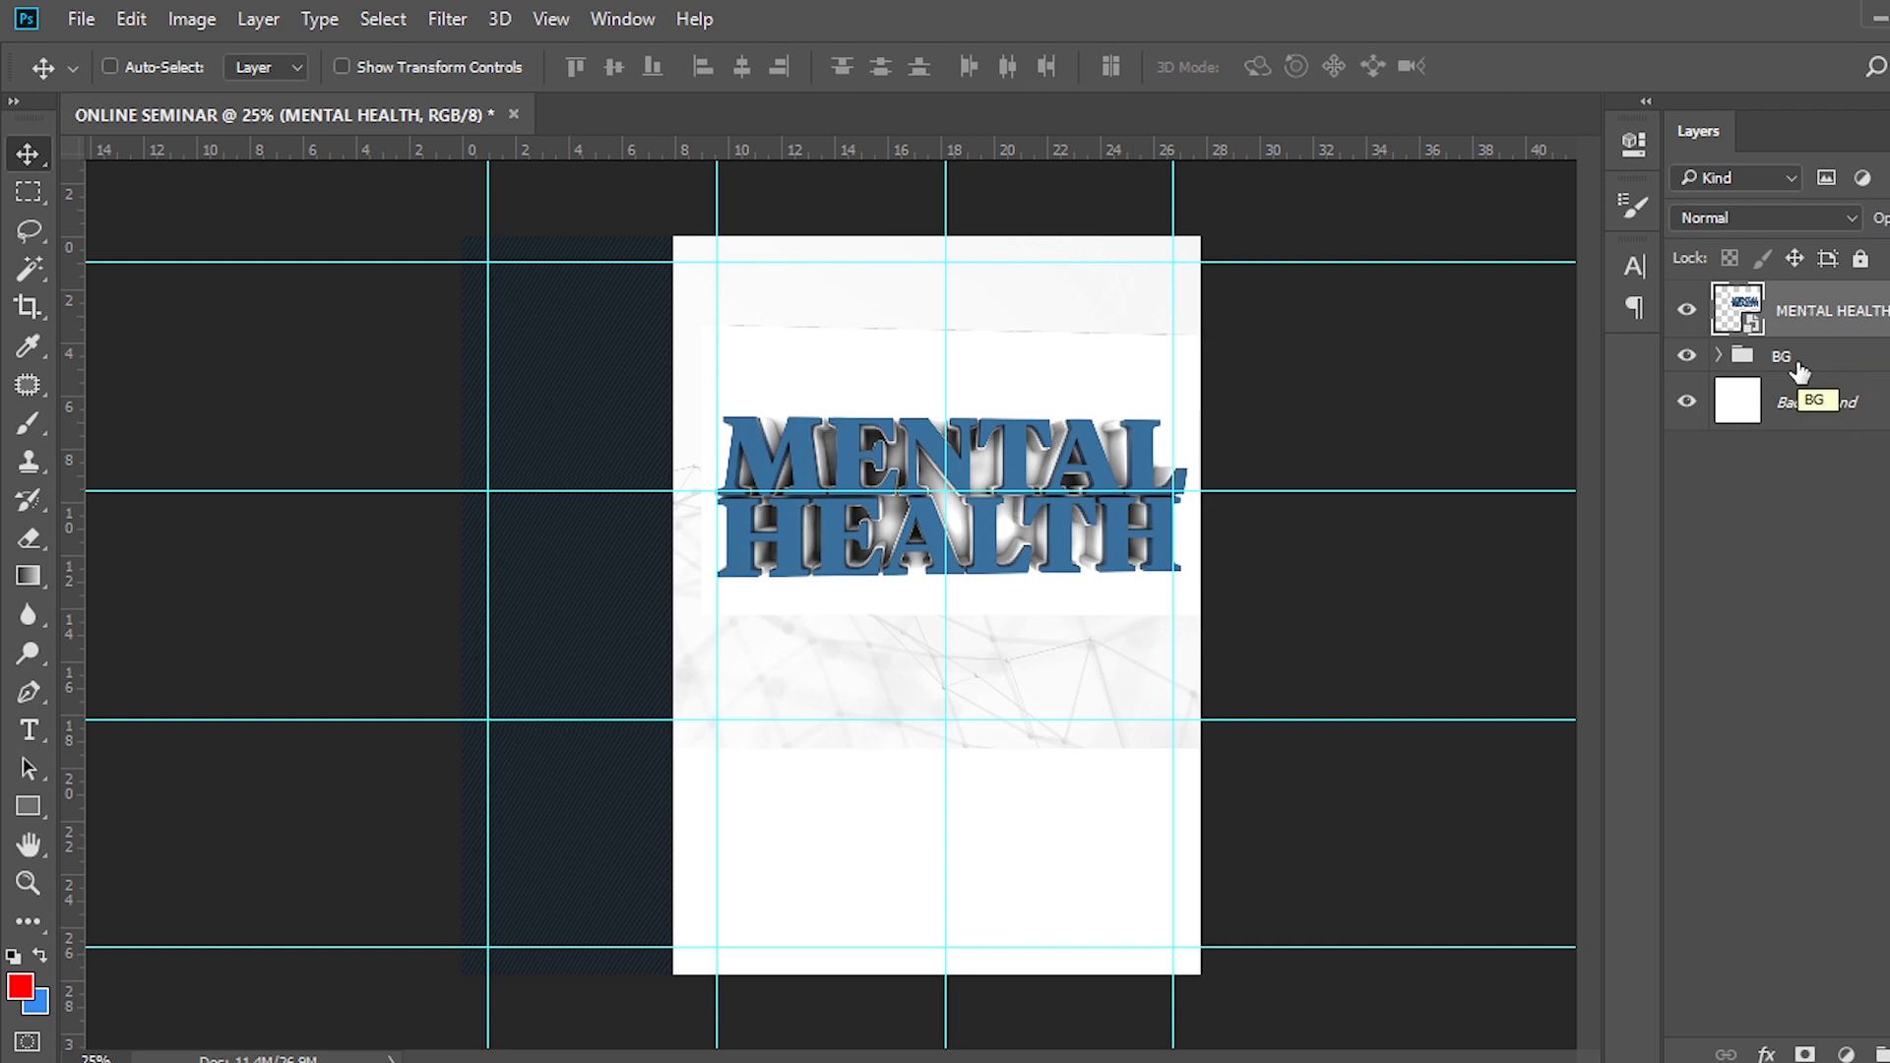
# Nudge the TREXTURE group and Rectangle 1 right together until the dark strip ends just short of the title lettering.
pyautogui.click(1720, 357)
pyautogui.click(1829, 408)
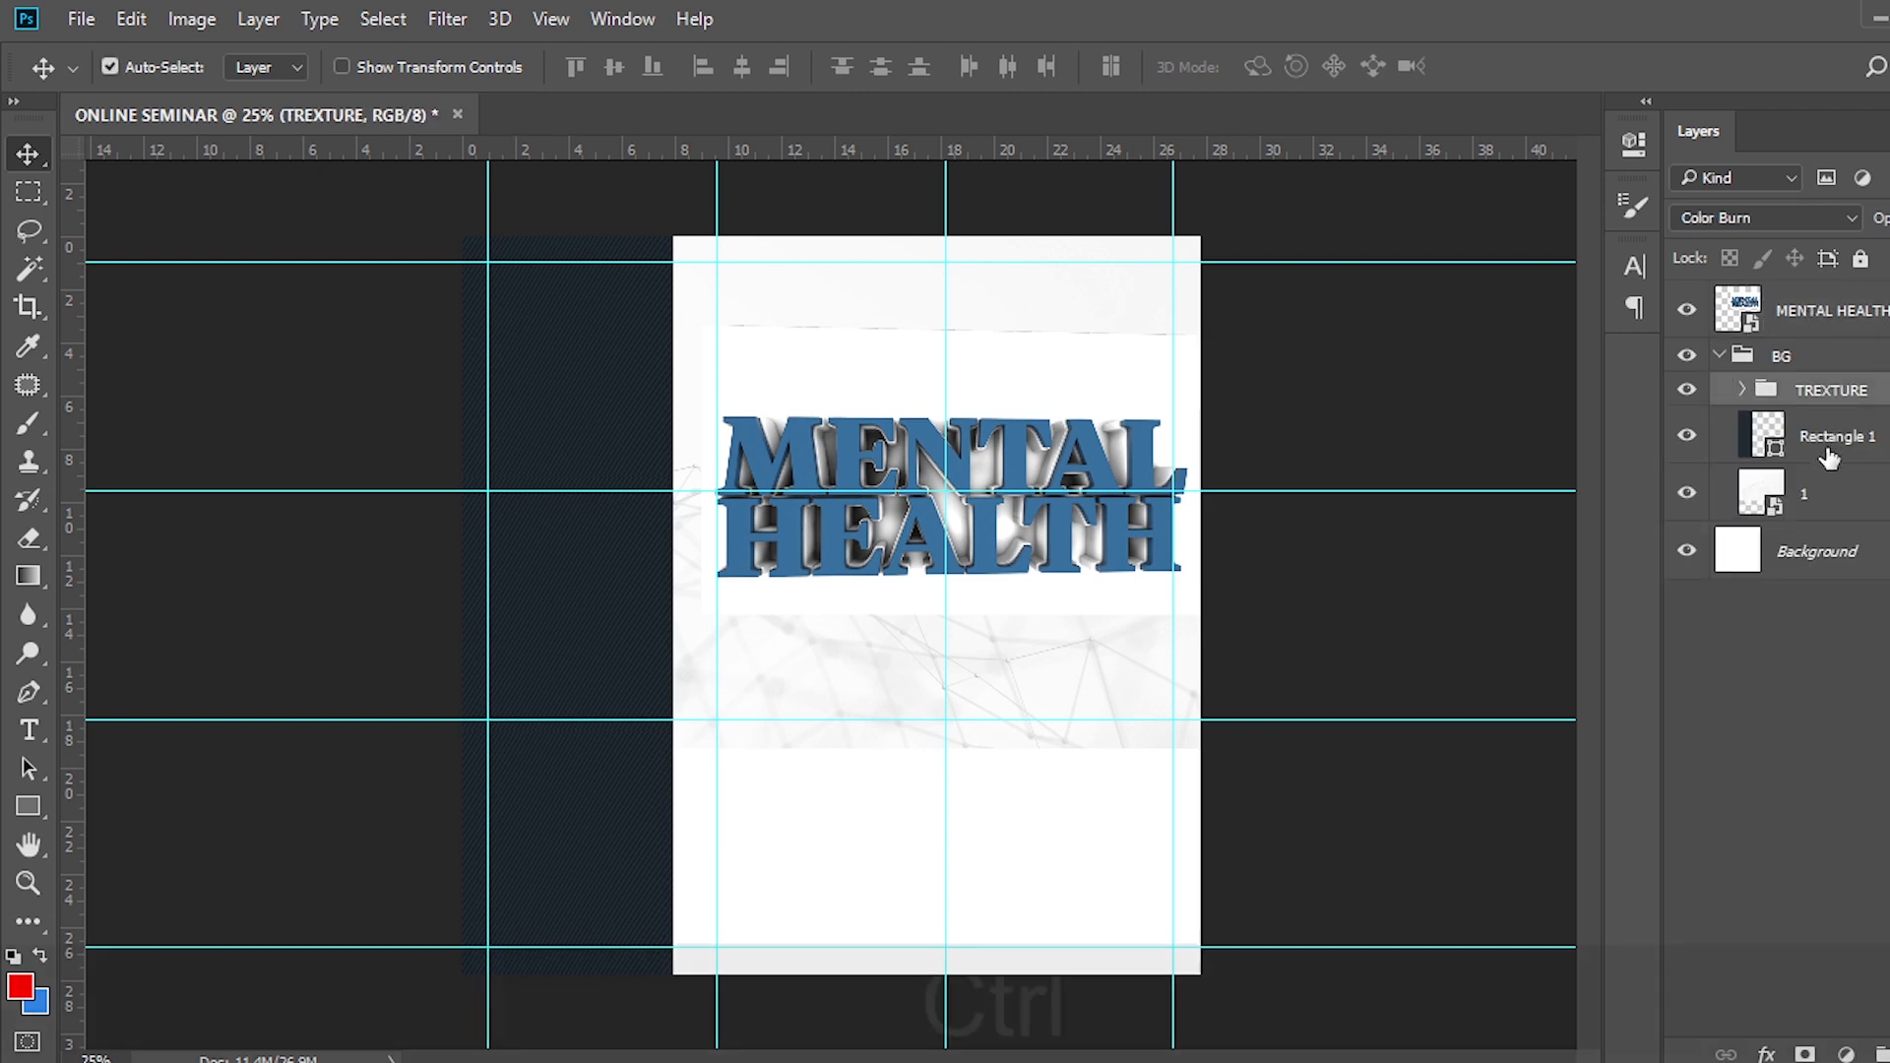
pyautogui.keyDown('ctrl'); pyautogui.click(1831, 453); pyautogui.keyUp('ctrl')
pyautogui.press('v')
pyautogui.press('Right')
pyautogui.press('Right')
pyautogui.press('Right')
pyautogui.press('Right')
pyautogui.press('Right')
pyautogui.press('Right')
pyautogui.press('Right')
pyautogui.press('Right')
pyautogui.press('Right')
pyautogui.press('Right')
pyautogui.press('Right')
pyautogui.press('Right')
pyautogui.press('Right')
pyautogui.press('Right')
pyautogui.press('Right')
pyautogui.press('Right')
pyautogui.press('Right')
pyautogui.press('Right')
pyautogui.press('Right')
pyautogui.press('Right')
pyautogui.press('Right')
pyautogui.press('Right')
pyautogui.press('Right')
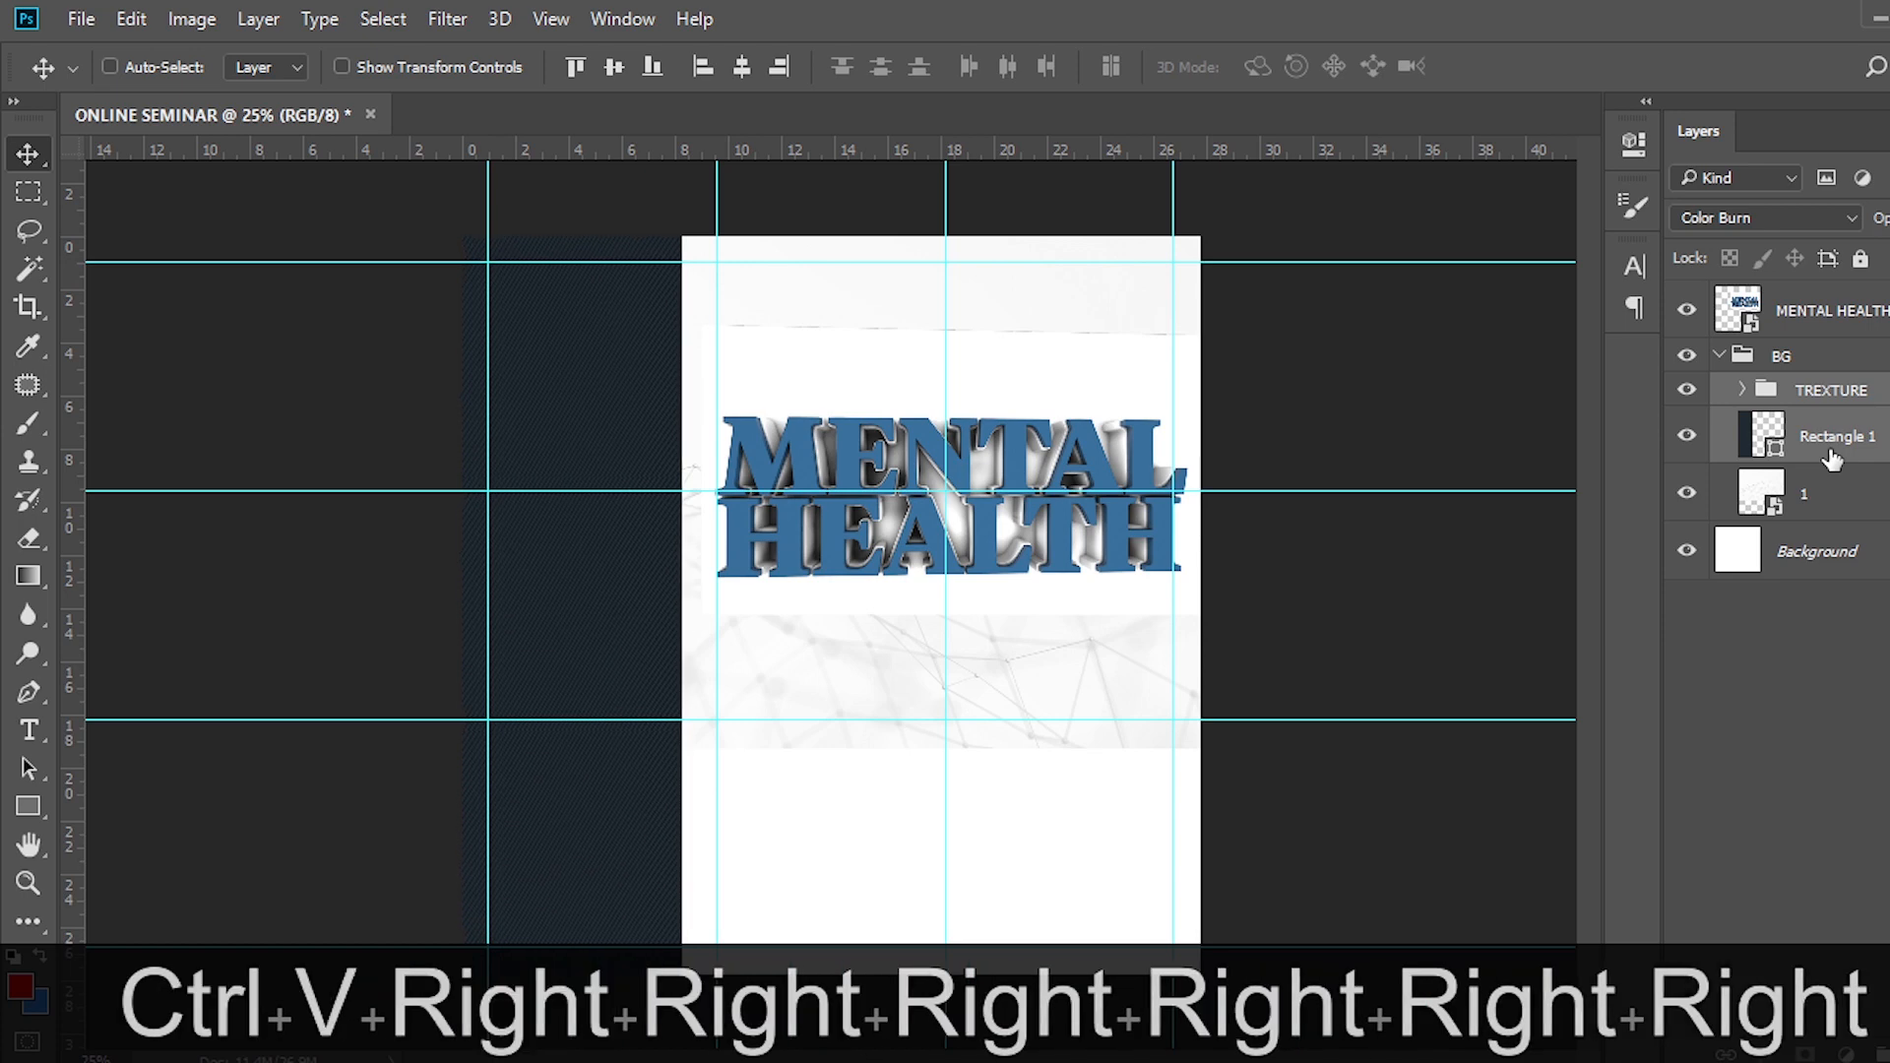
pyautogui.press('Right')
pyautogui.press('Right')
pyautogui.press('Right')
pyautogui.press('Right')
pyautogui.press('Right')
pyautogui.press('Right')
pyautogui.press('Right')
pyautogui.press('Right')
pyautogui.press('Right')
pyautogui.press('Right')
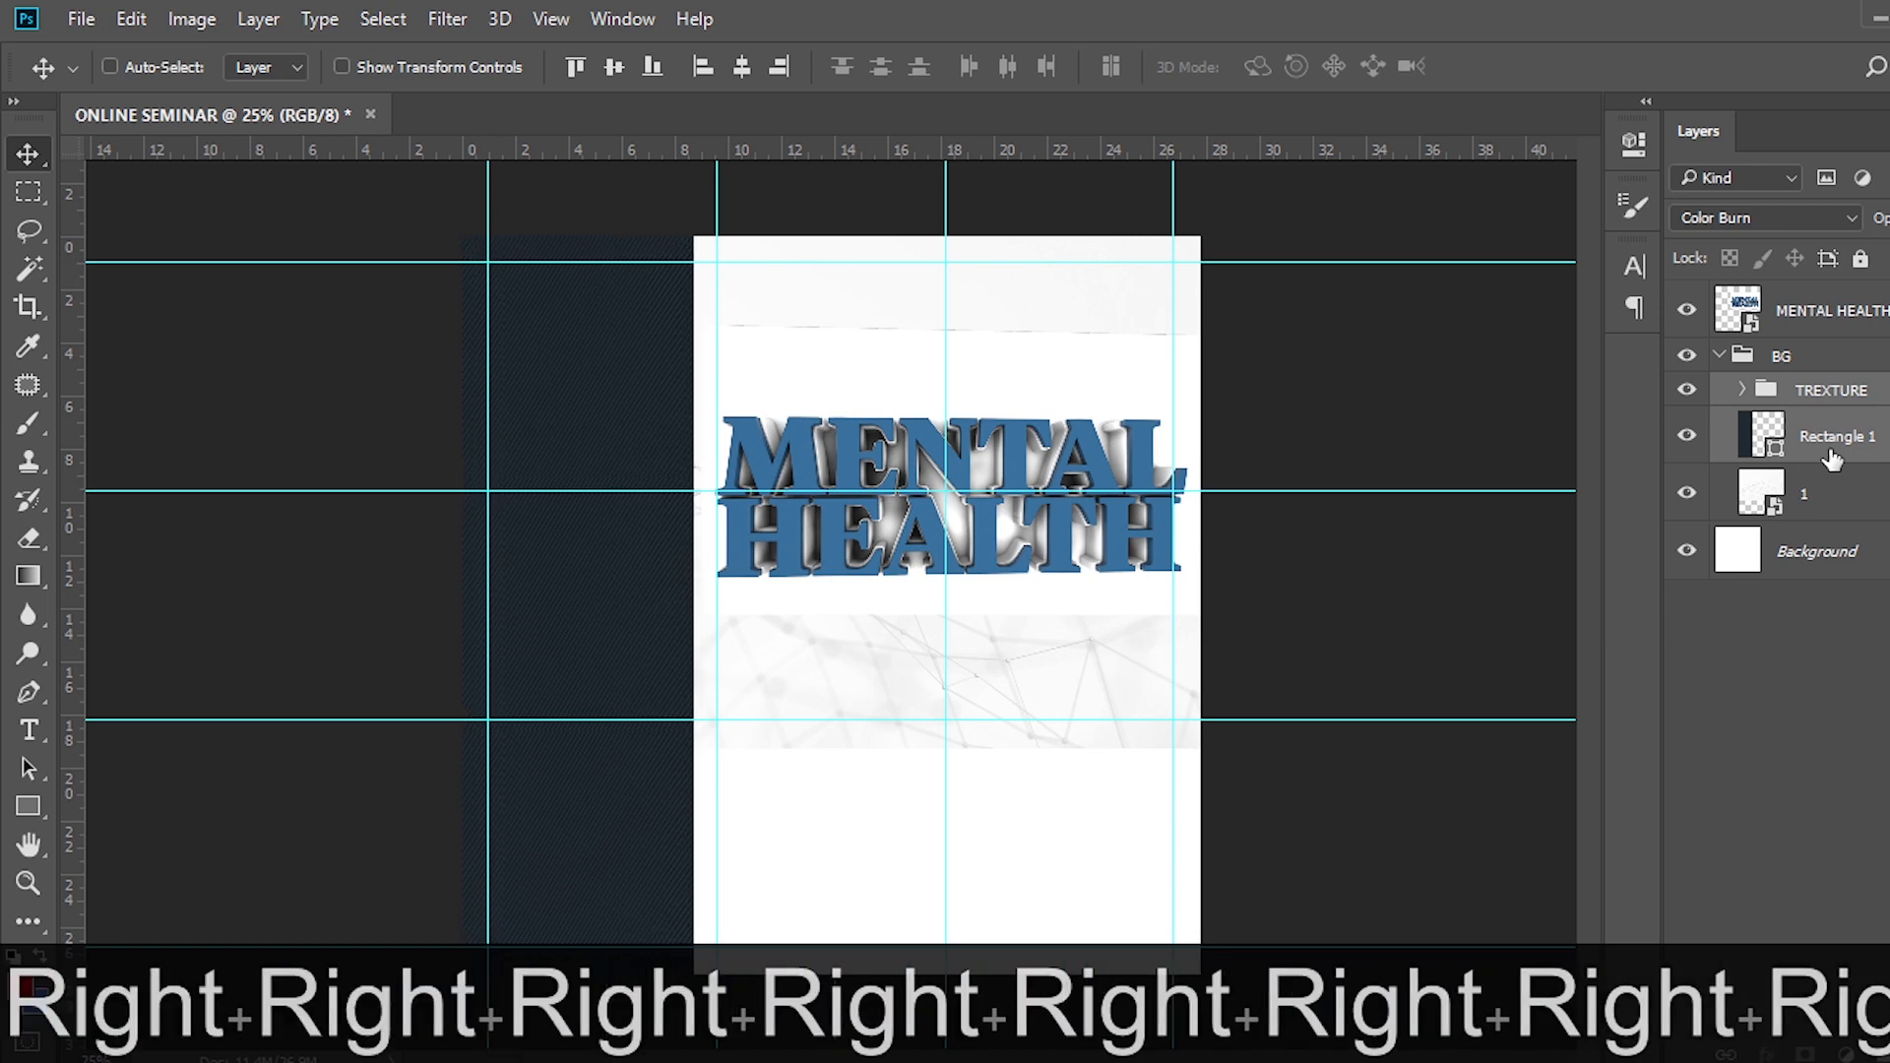
pyautogui.click(1718, 356)
# Select the MENTAL HEALTH layer, hide the guides and clear the trial rectangular selection around the lettering.
pyautogui.click(1805, 315)
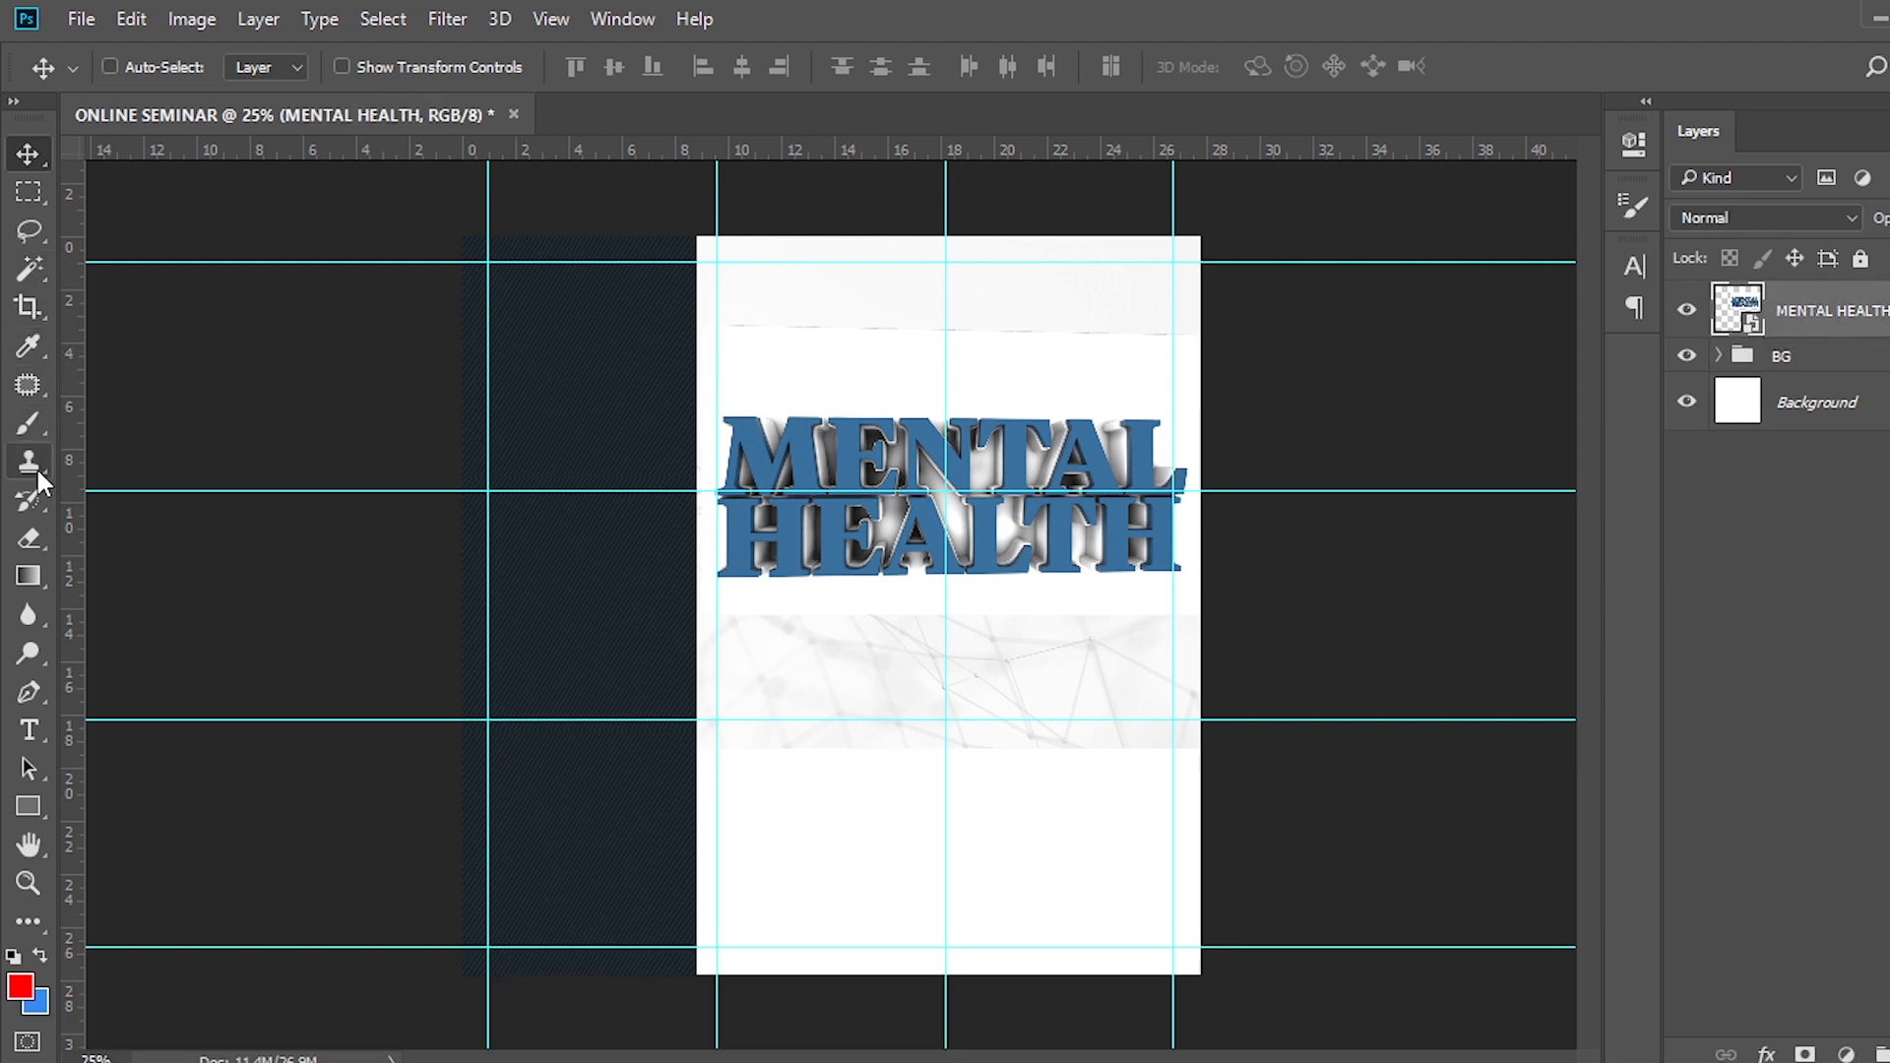
pyautogui.click(26, 190)
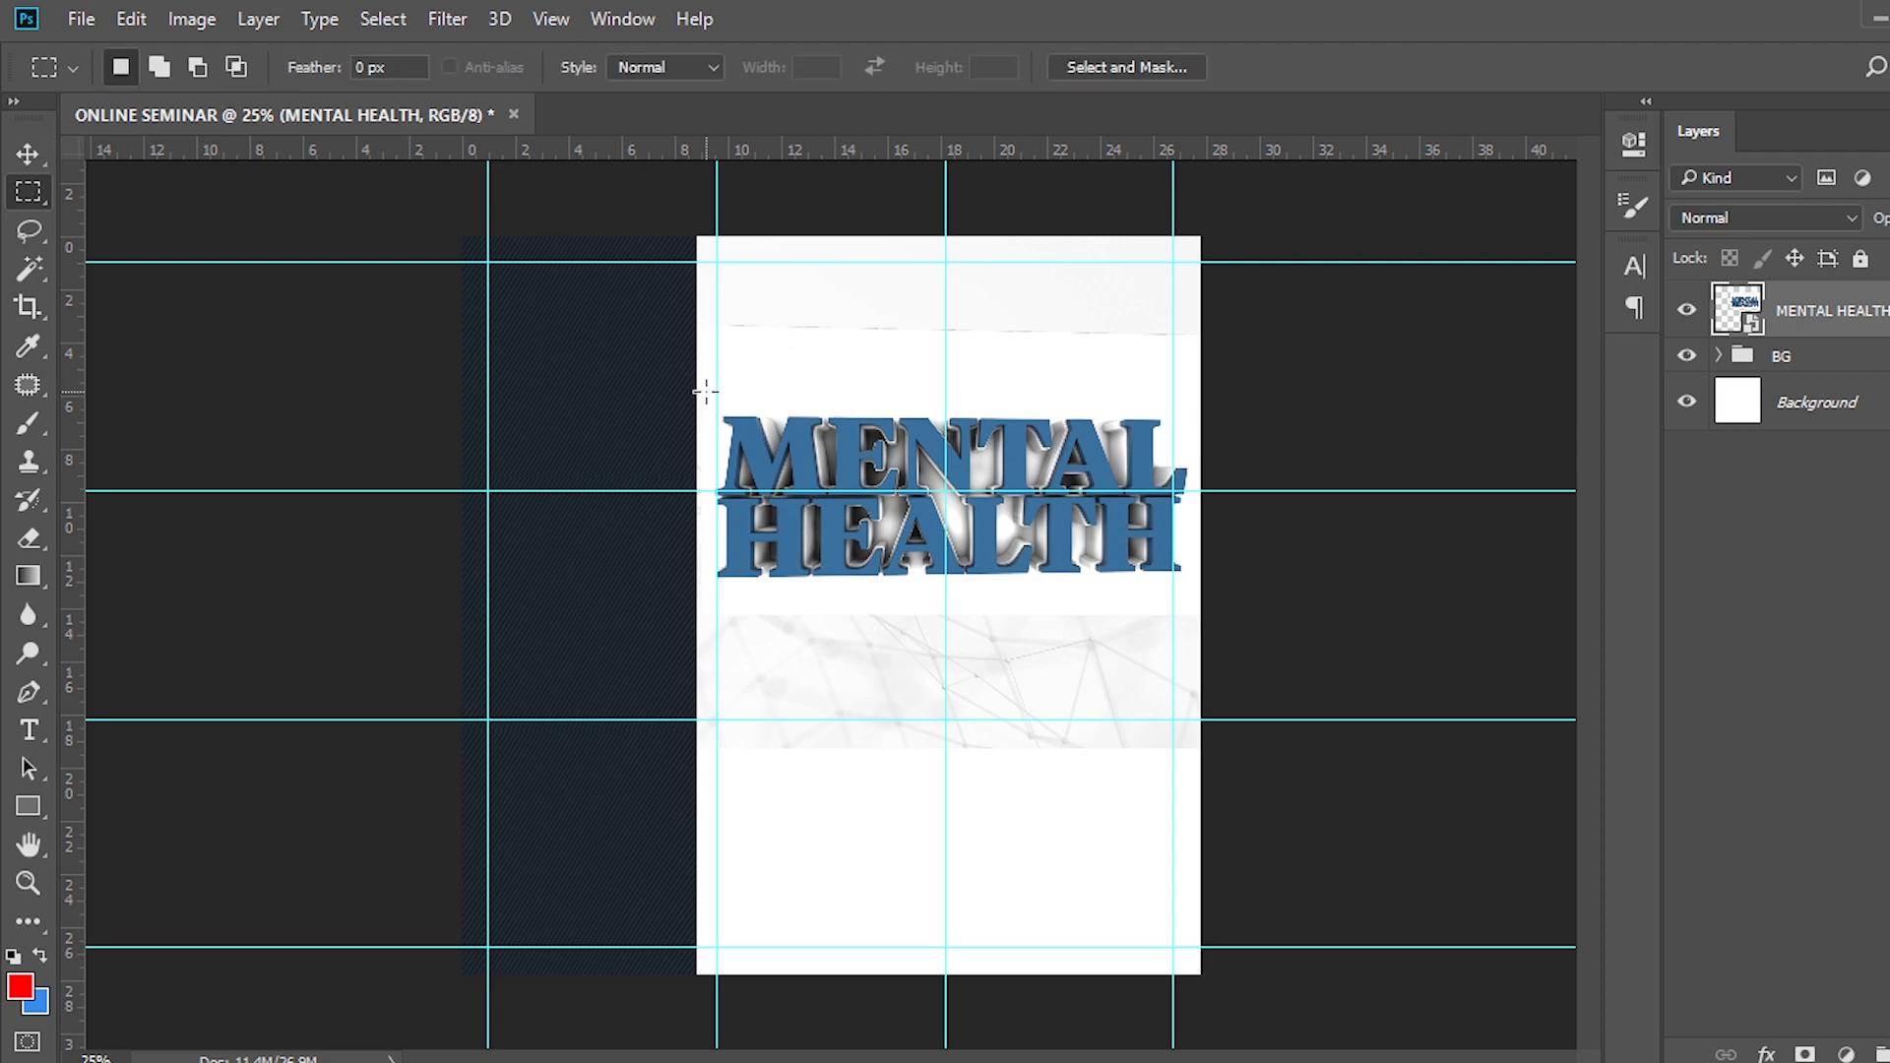
pyautogui.moveTo(706, 392); pyautogui.dragTo(1196, 593)
pyautogui.press('v')
pyautogui.hotkey('ctrl', 'h')
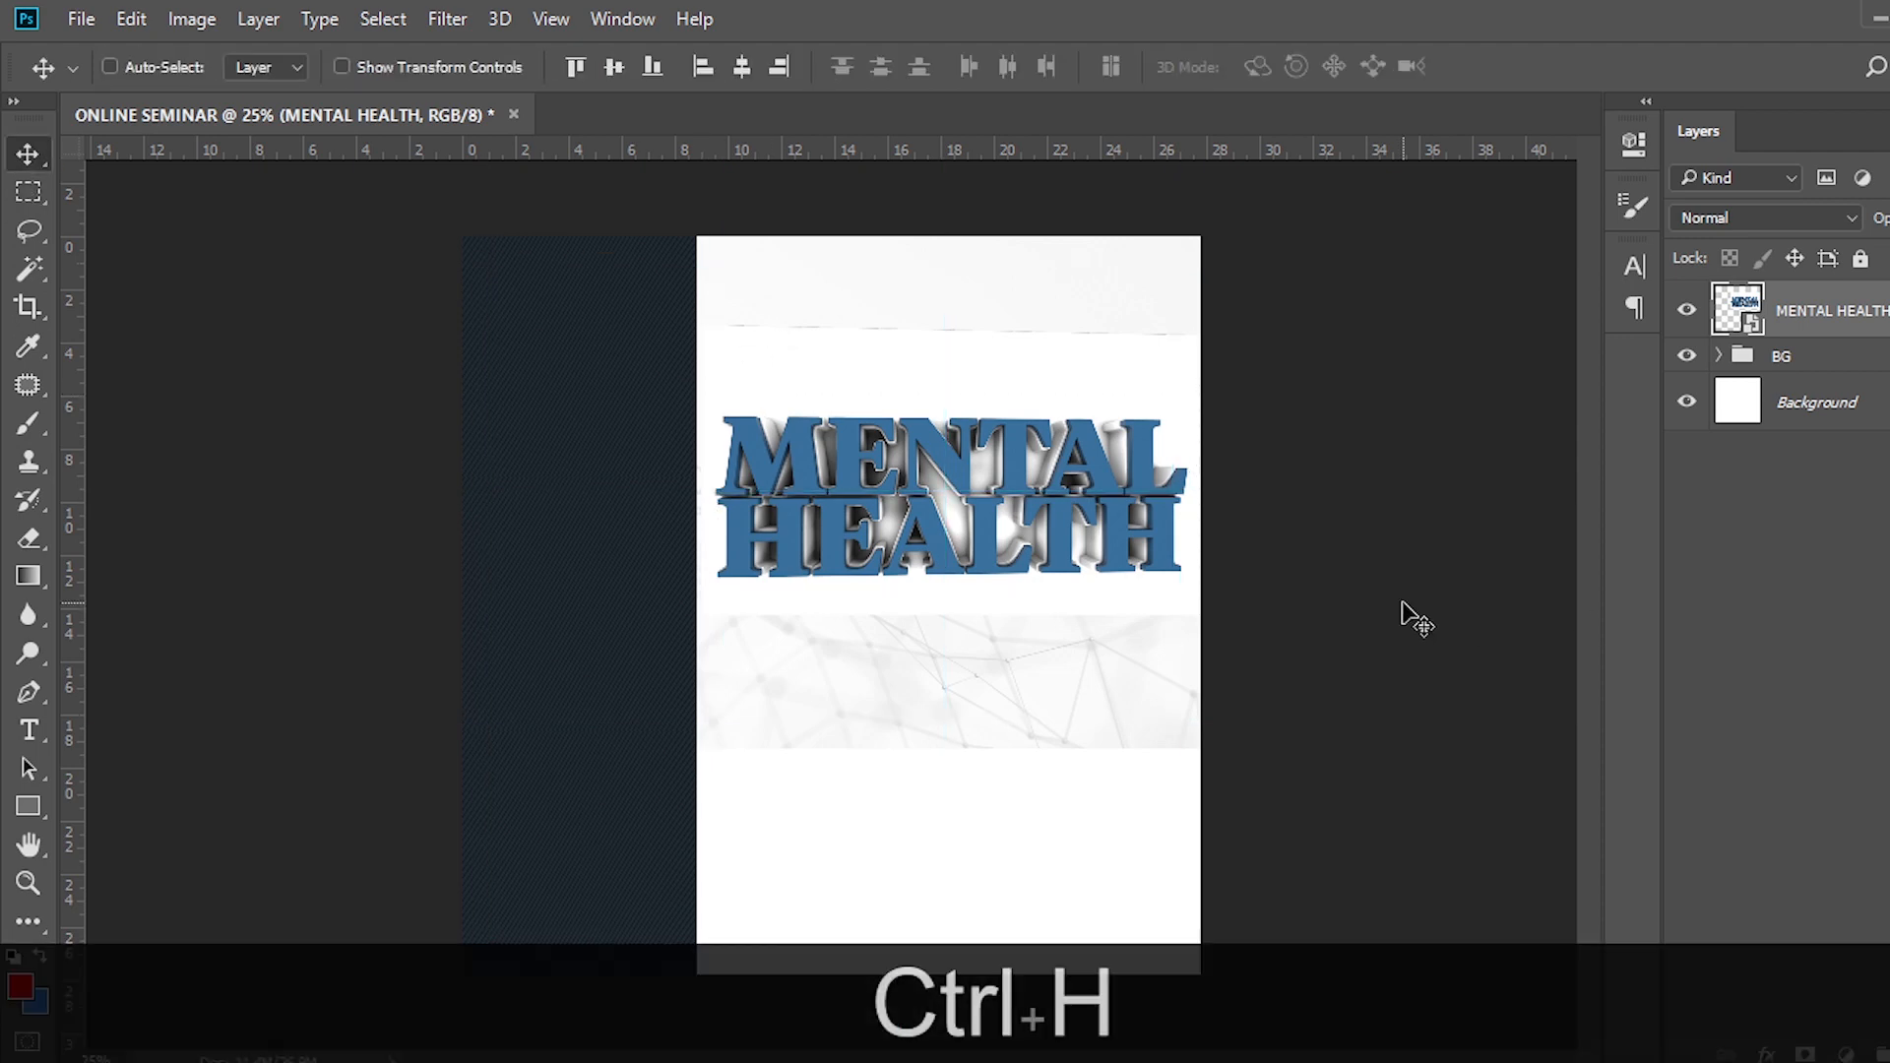
pyautogui.hotkey('ctrl', 'd')
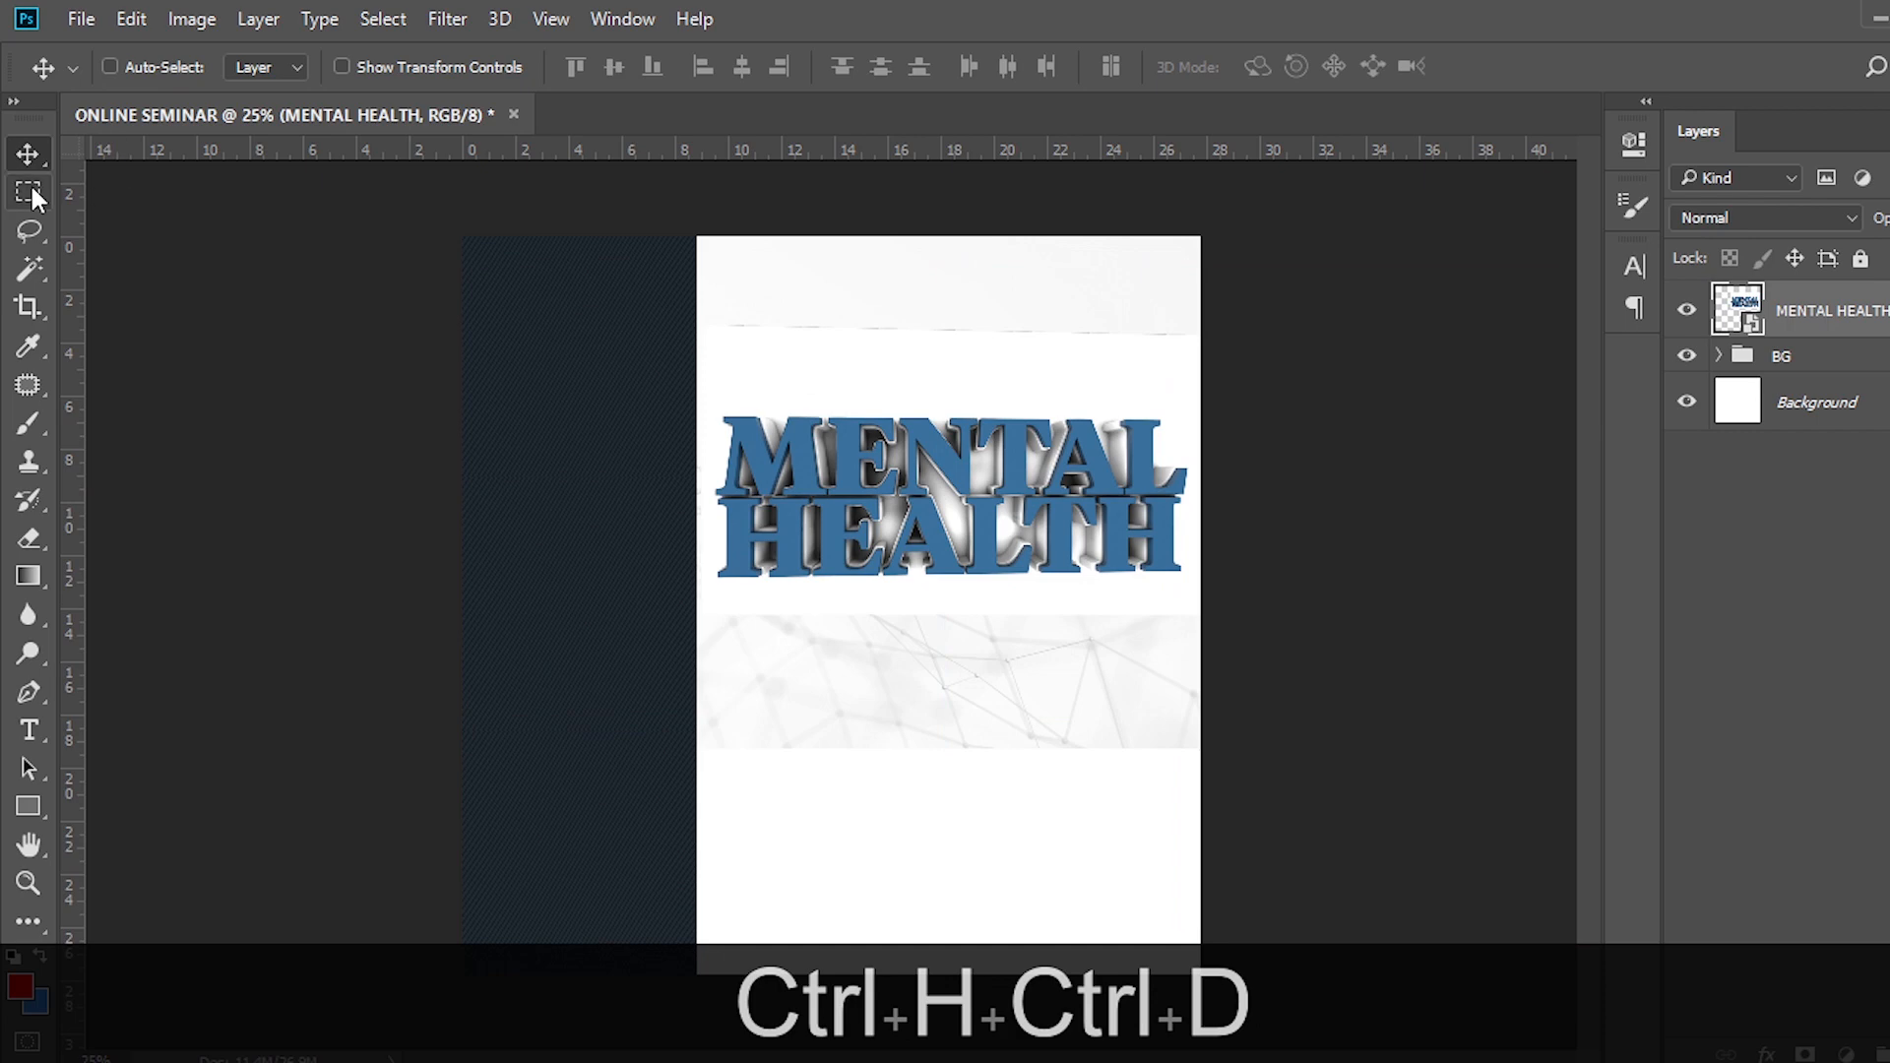
pyautogui.hotkey('ctrl', 'h')
pyautogui.hotkey('ctrl', 'h')
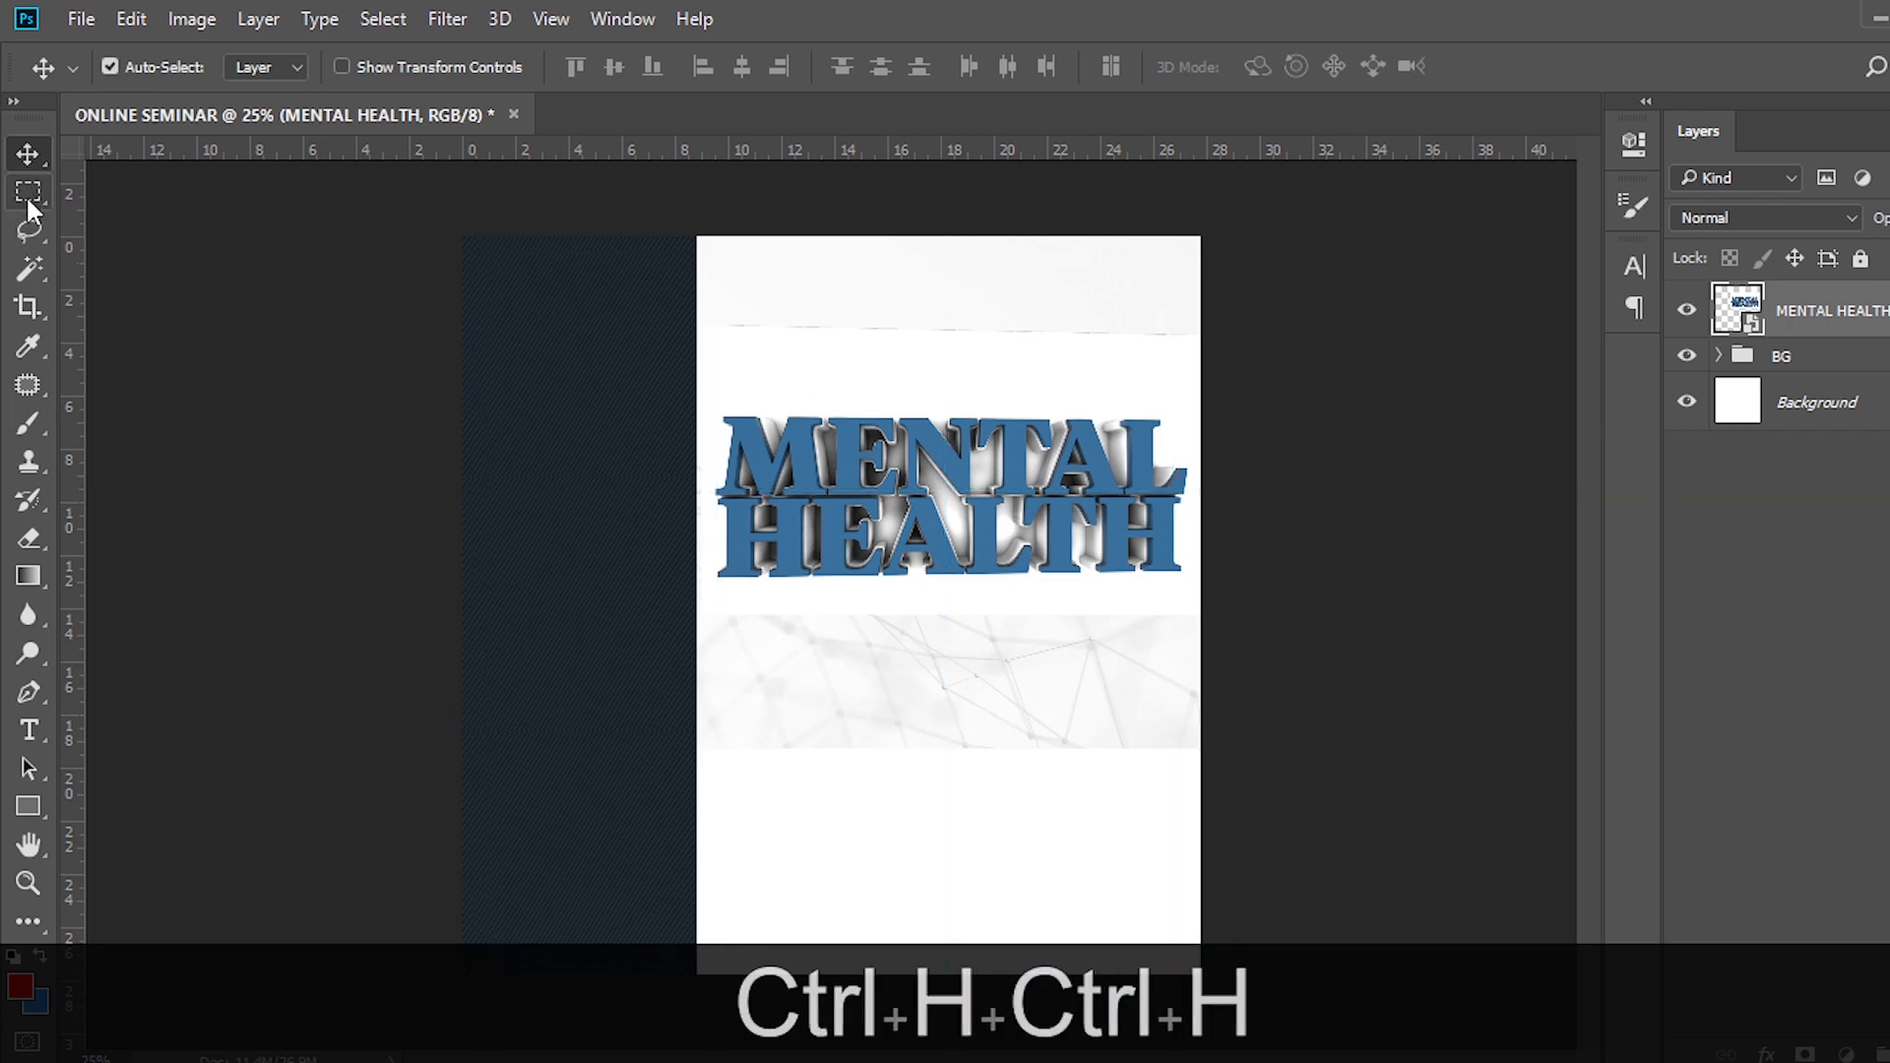
# Draw a rectangular selection around the MENTAL HEALTH lettering and add it as a mask on that layer.
pyautogui.click(28, 192)
pyautogui.moveTo(704, 400)
pyautogui.mouseDown()
pyautogui.moveTo(1245, 418)
pyautogui.moveTo(1223, 598)
pyautogui.mouseUp()
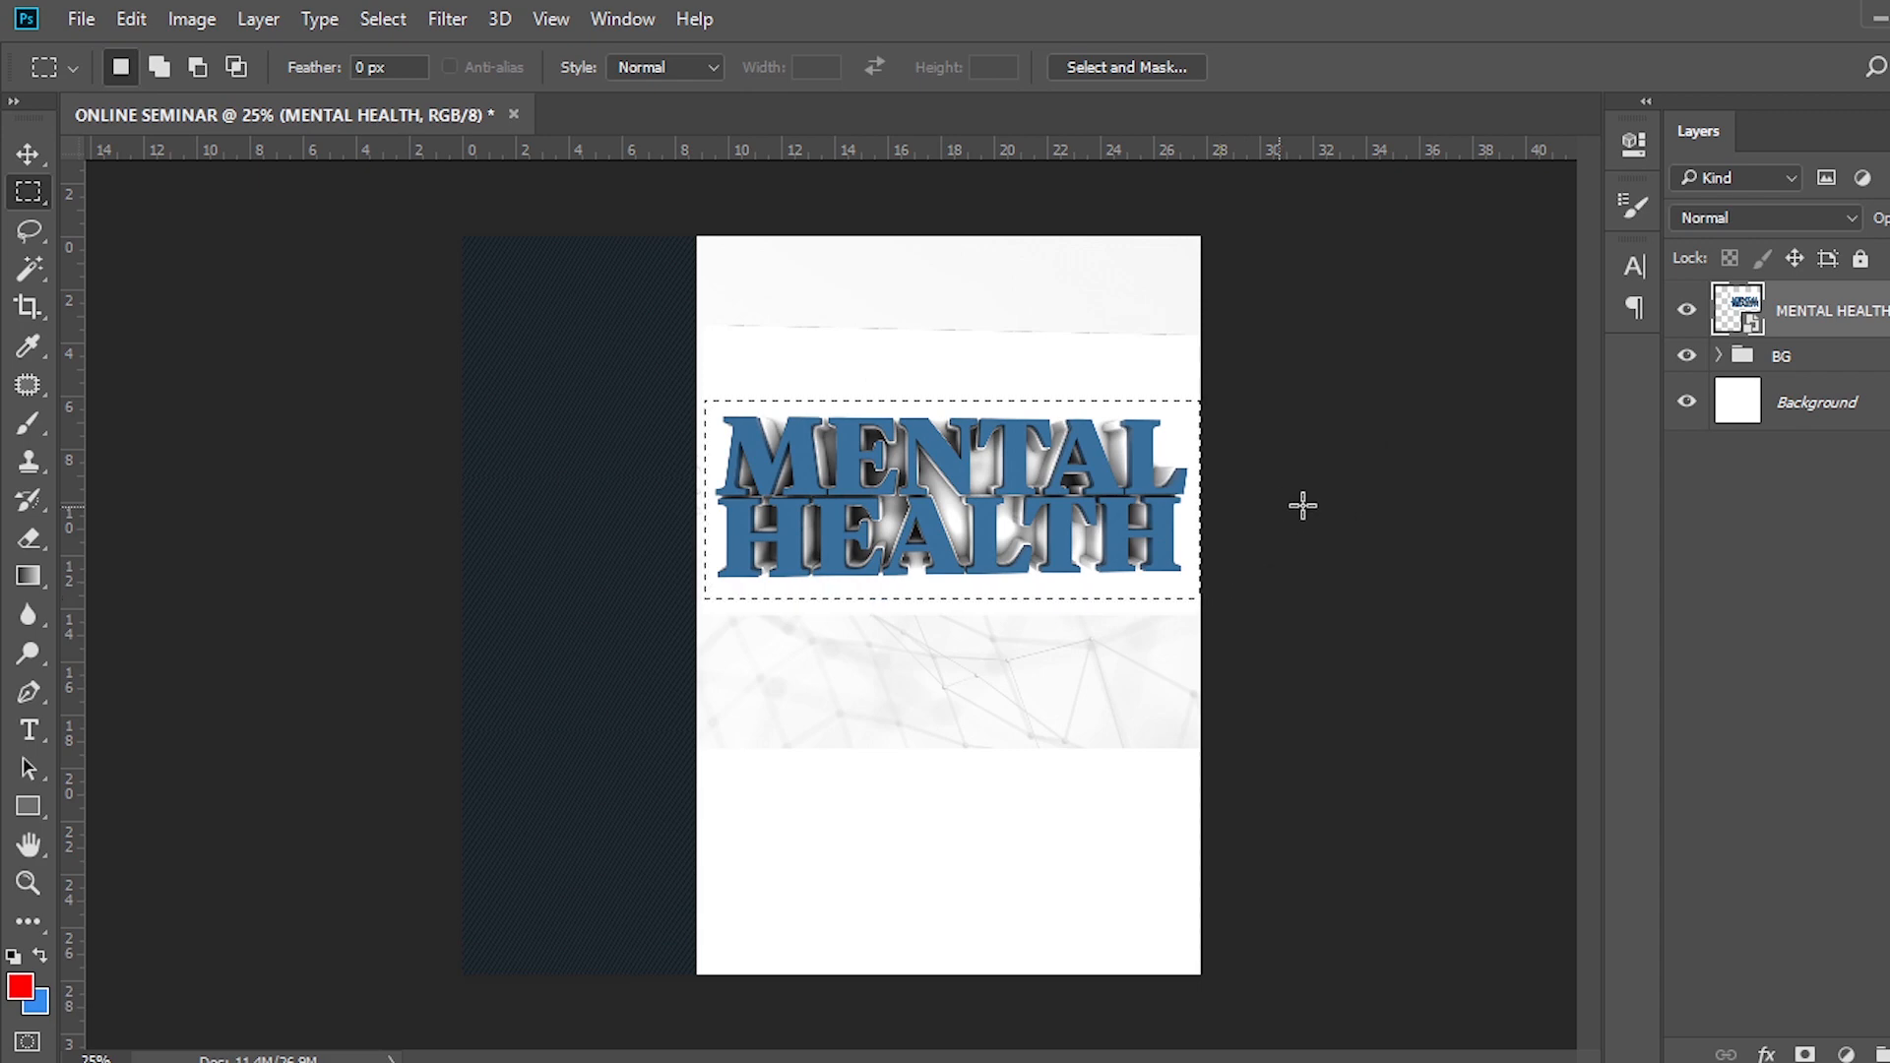
pyautogui.click(1804, 1051)
# Duplicate the 2 copy 2 texture above the MENTAL HEALTH layer and lay two copies side by side over the lettering.
pyautogui.click(1719, 355)
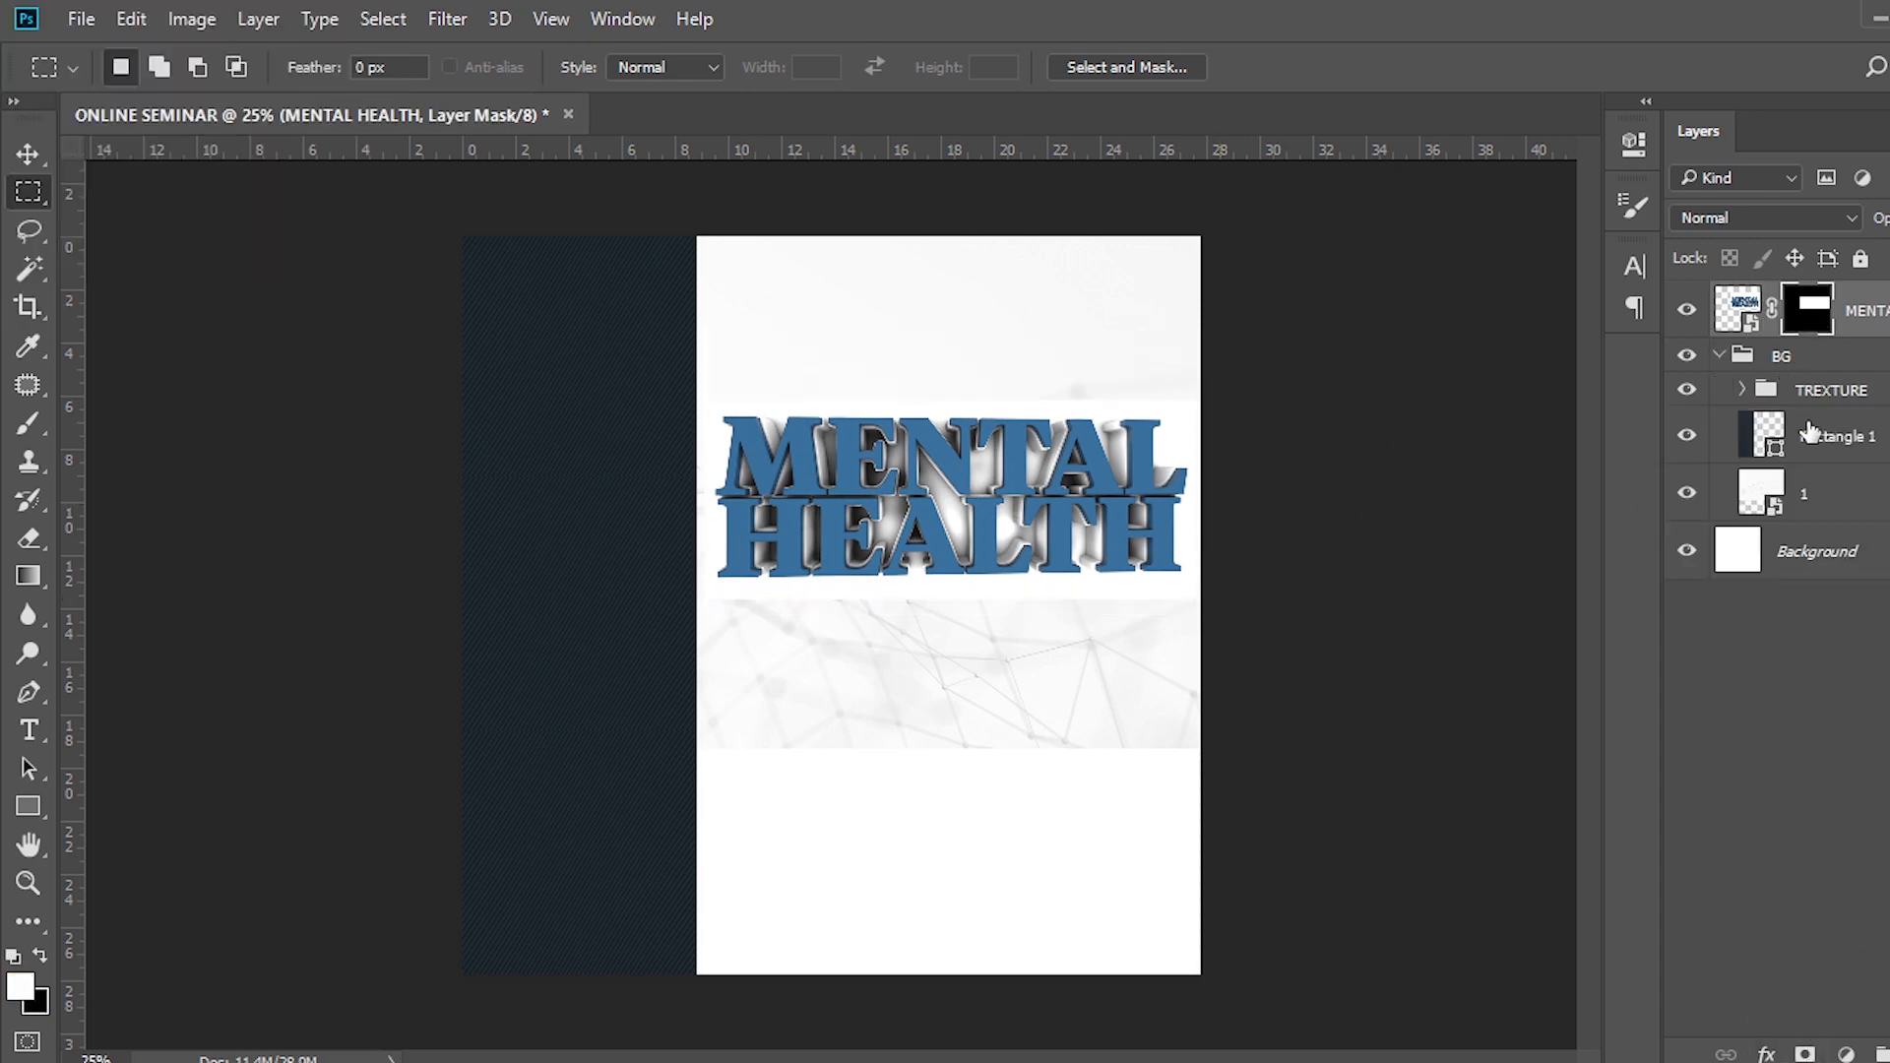
pyautogui.click(1743, 391)
pyautogui.click(1800, 453)
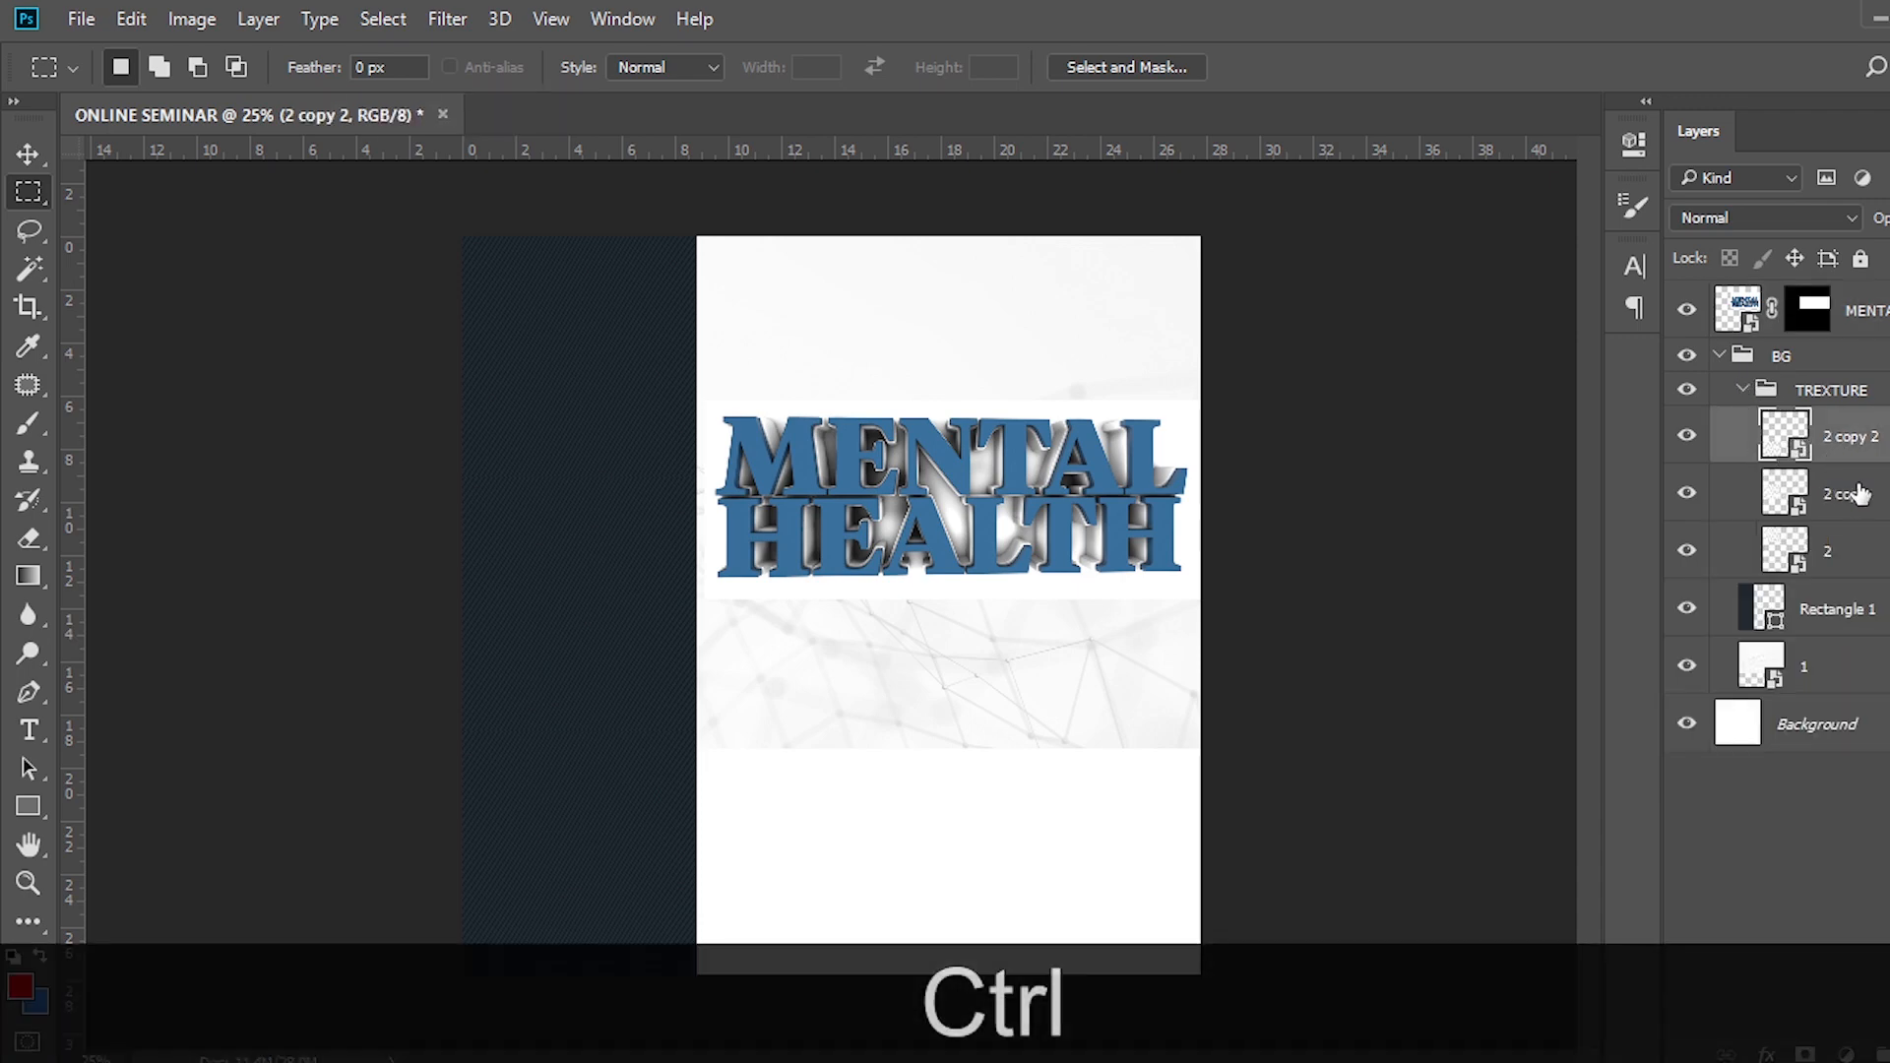
pyautogui.hotkey('ctrl', 'j')
pyautogui.moveTo(1833, 438); pyautogui.dragTo(1837, 282)
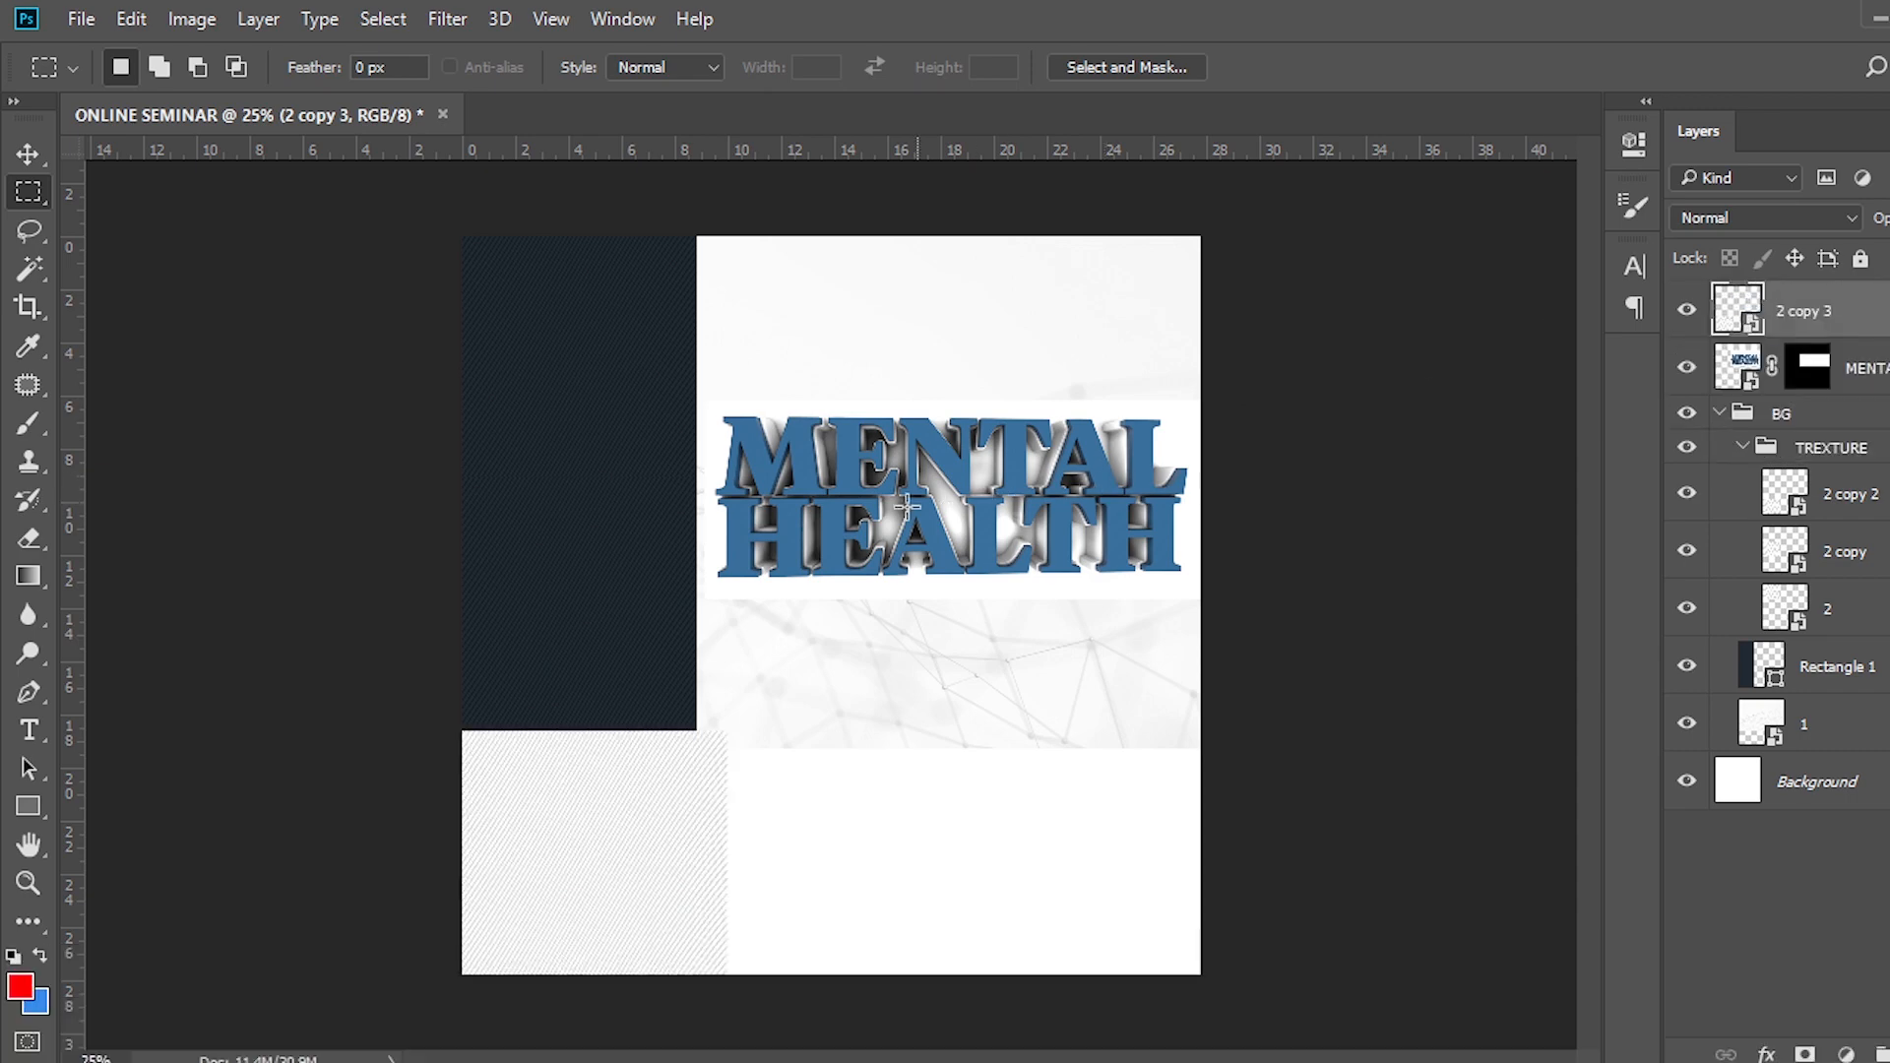
pyautogui.press('v')
pyautogui.moveTo(519, 839); pyautogui.dragTo(1131, 509)
pyautogui.hotkey('ctrl', 'j')
# Scale both texture copies down together to fit over the lettering and nudge 2 copy 4 left to close the seam.
pyautogui.keyDown('ctrl'); pyautogui.click(1826, 379); pyautogui.keyUp('ctrl')
pyautogui.hotkey('ctrl', 't')
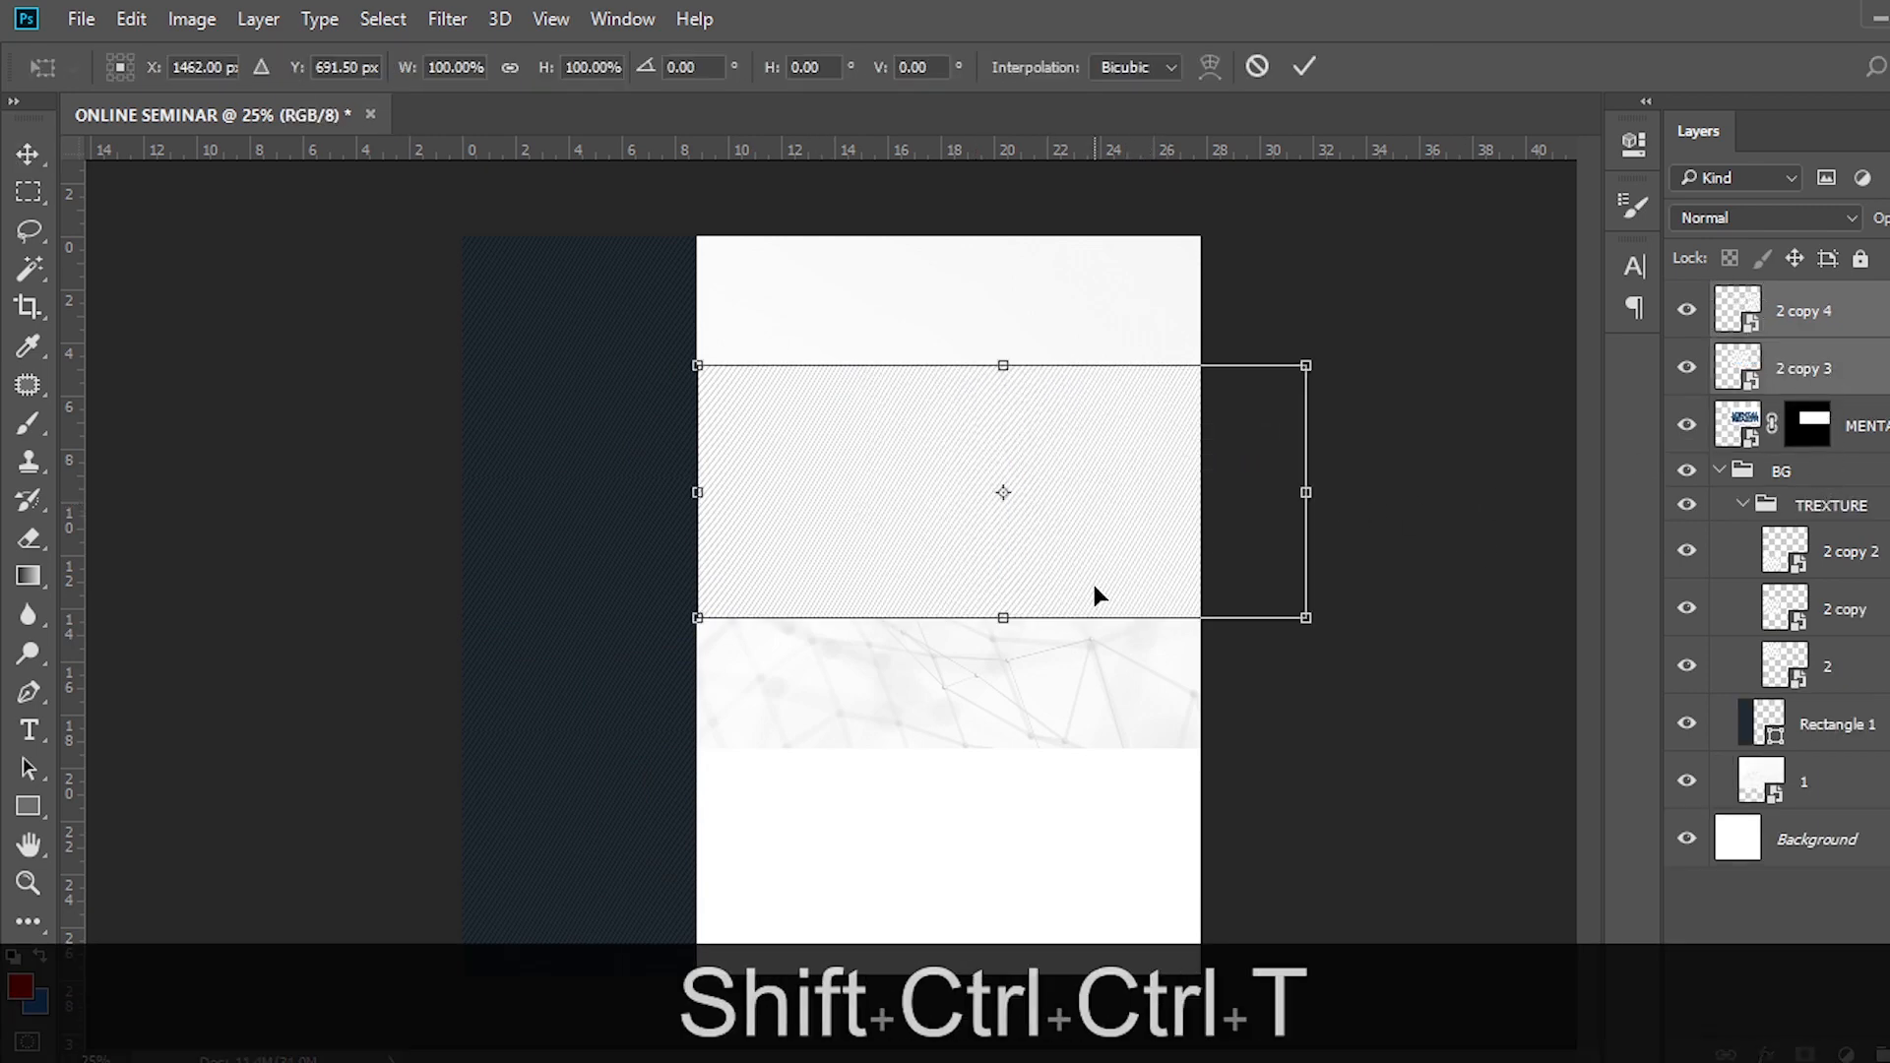
pyautogui.press('shift')
pyautogui.moveTo(1305, 620); pyautogui.dragTo(1194, 570)
pyautogui.moveTo(1082, 487); pyautogui.dragTo(1089, 495)
pyautogui.press('Down')
pyautogui.press('Down')
pyautogui.press('Return')
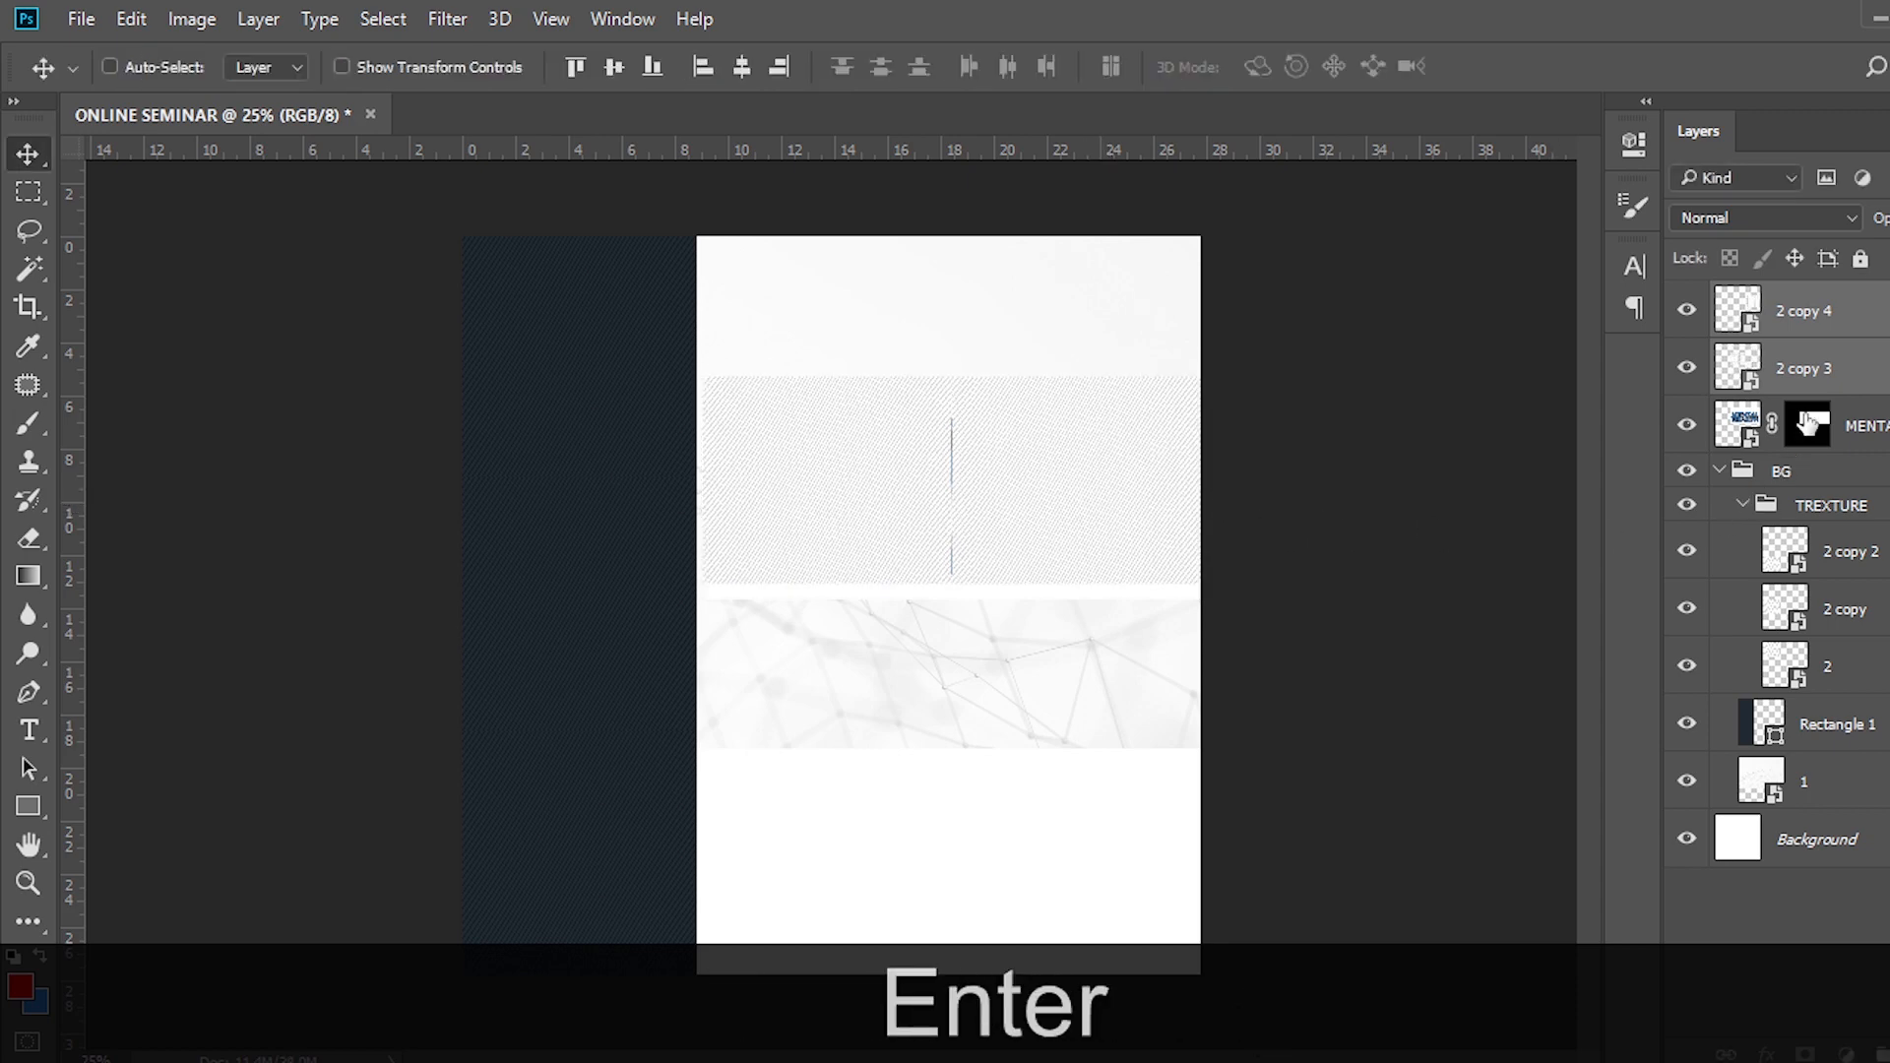
pyautogui.click(1802, 324)
pyautogui.press('Left')
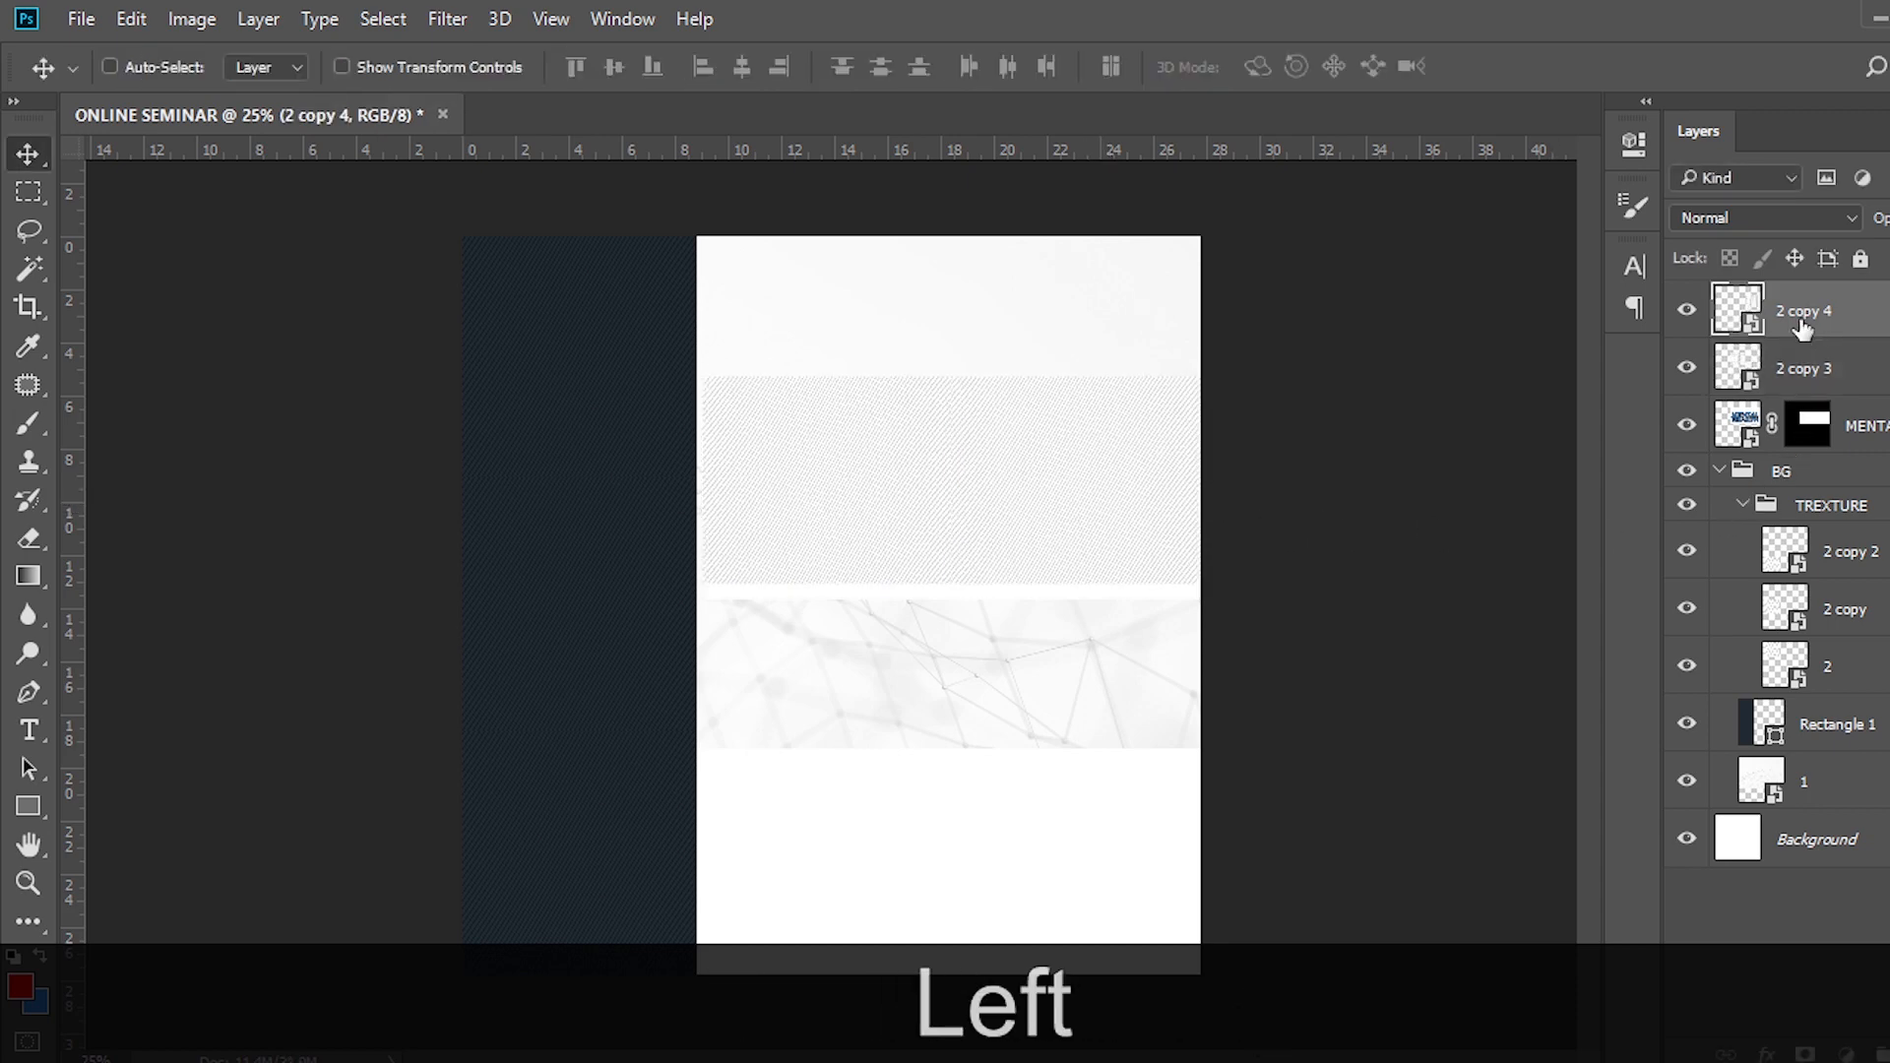
# Group the 2 copy 4 and 2 copy 3 layers and name the group TEXTURE.
pyautogui.keyDown('ctrl'); pyautogui.click(1801, 367); pyautogui.keyUp('ctrl')
pyautogui.hotkey('ctrl', 'g')
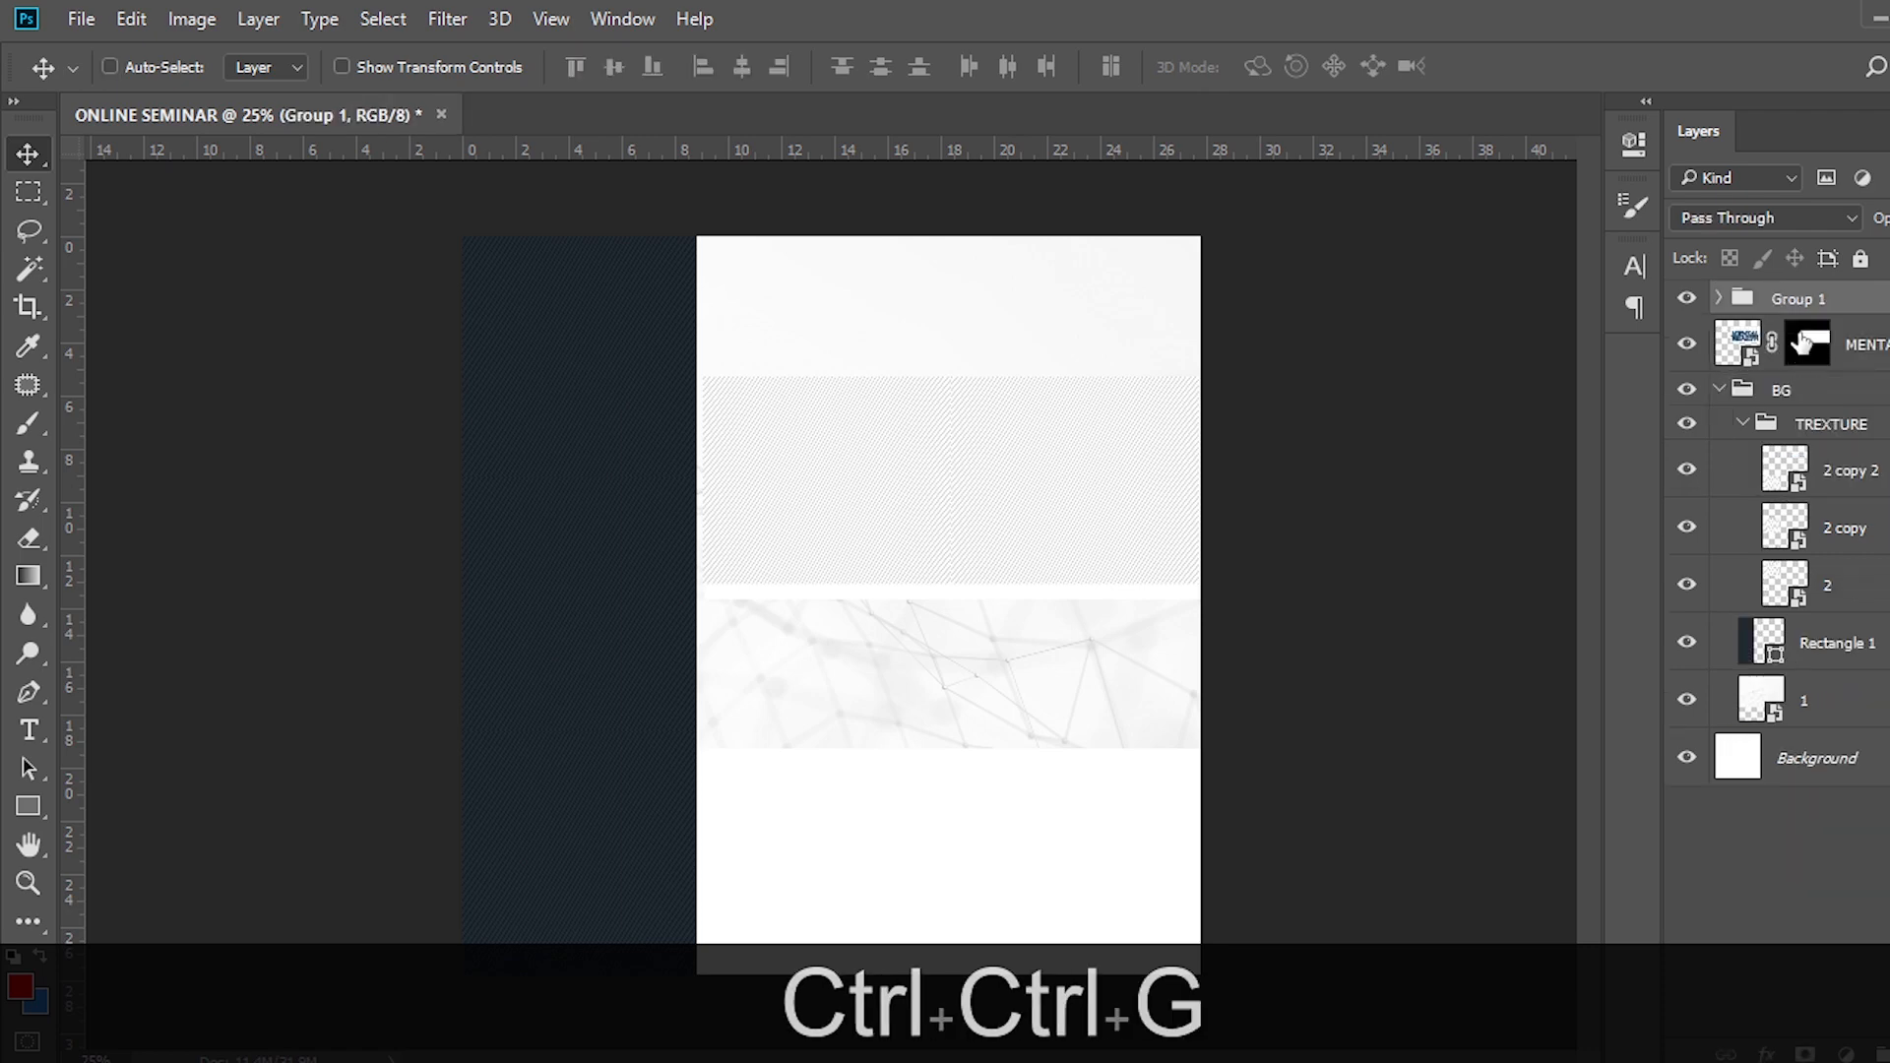
pyautogui.doubleClick(1798, 299)
pyautogui.write('TEXT')
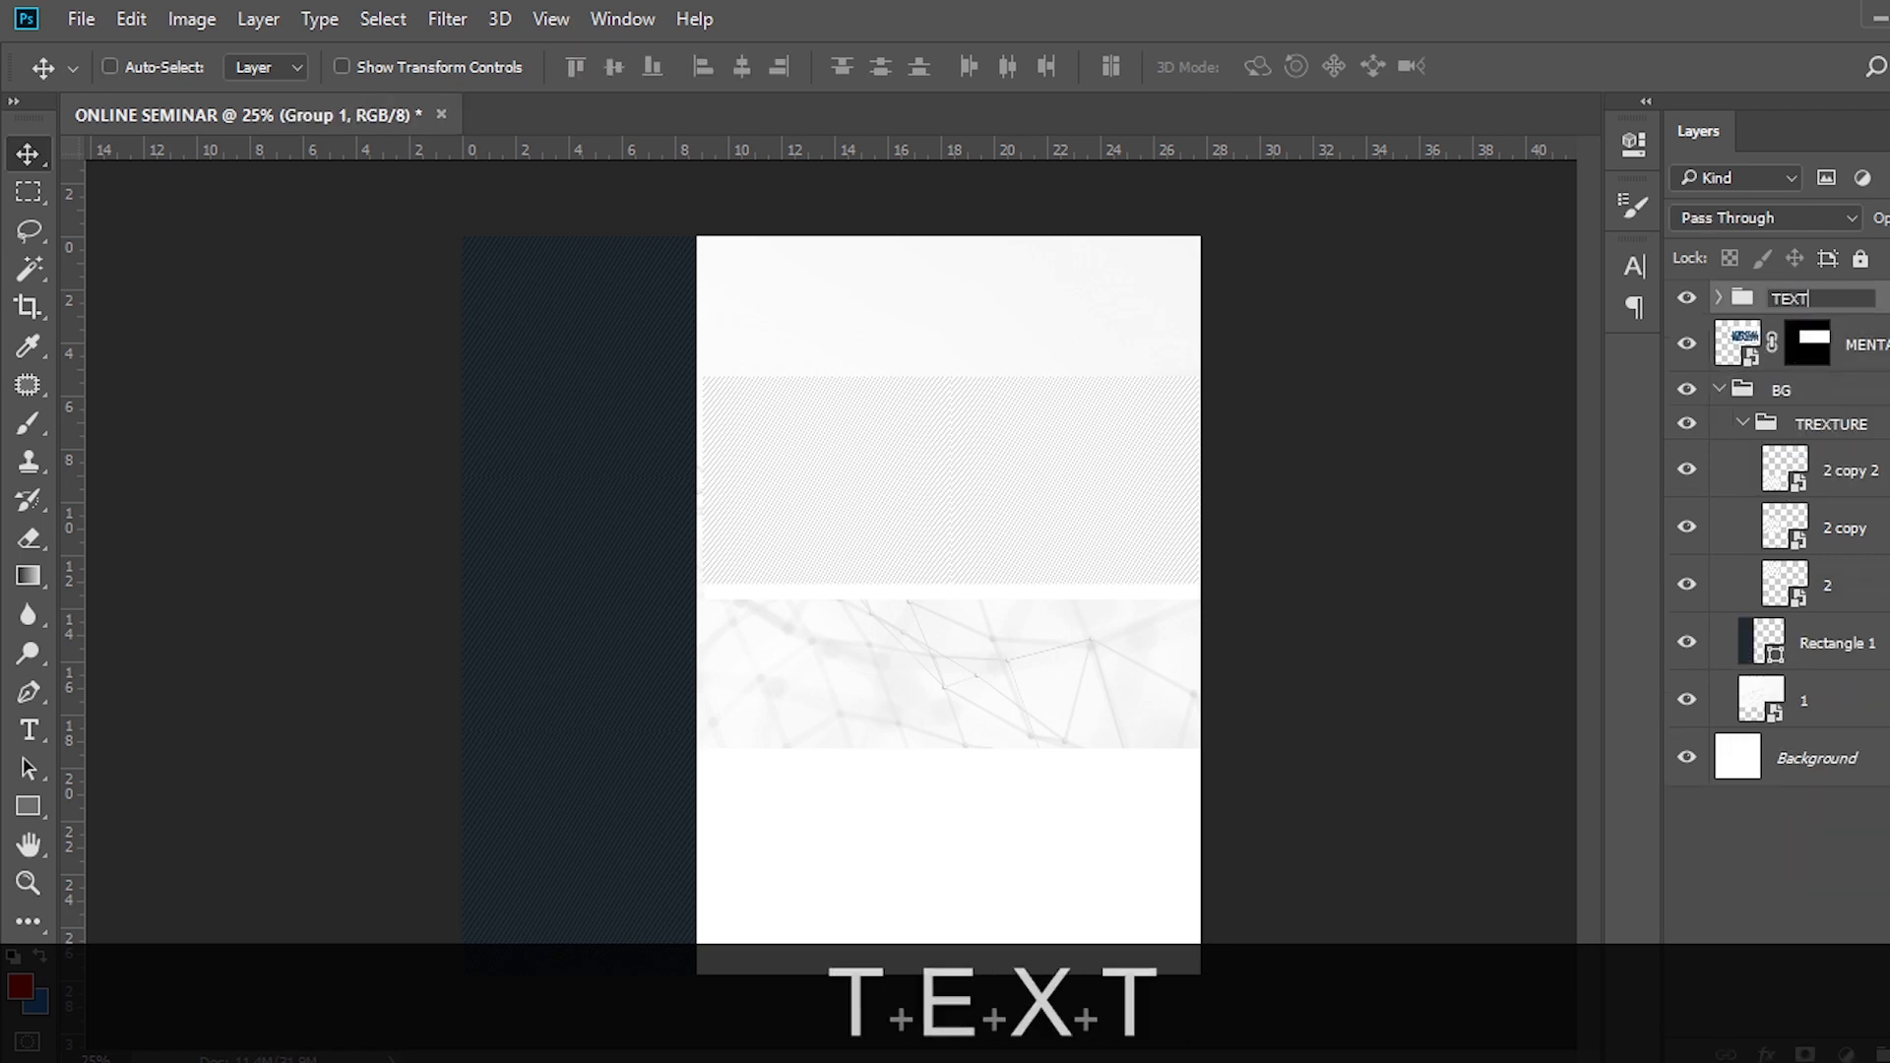
pyautogui.write('URE')
pyautogui.press('Return')
# Set the TEXTURE group's blend mode to Color Burn at 50% opacity, and collapse the TREXTURE and BG groups.
pyautogui.click(1813, 219)
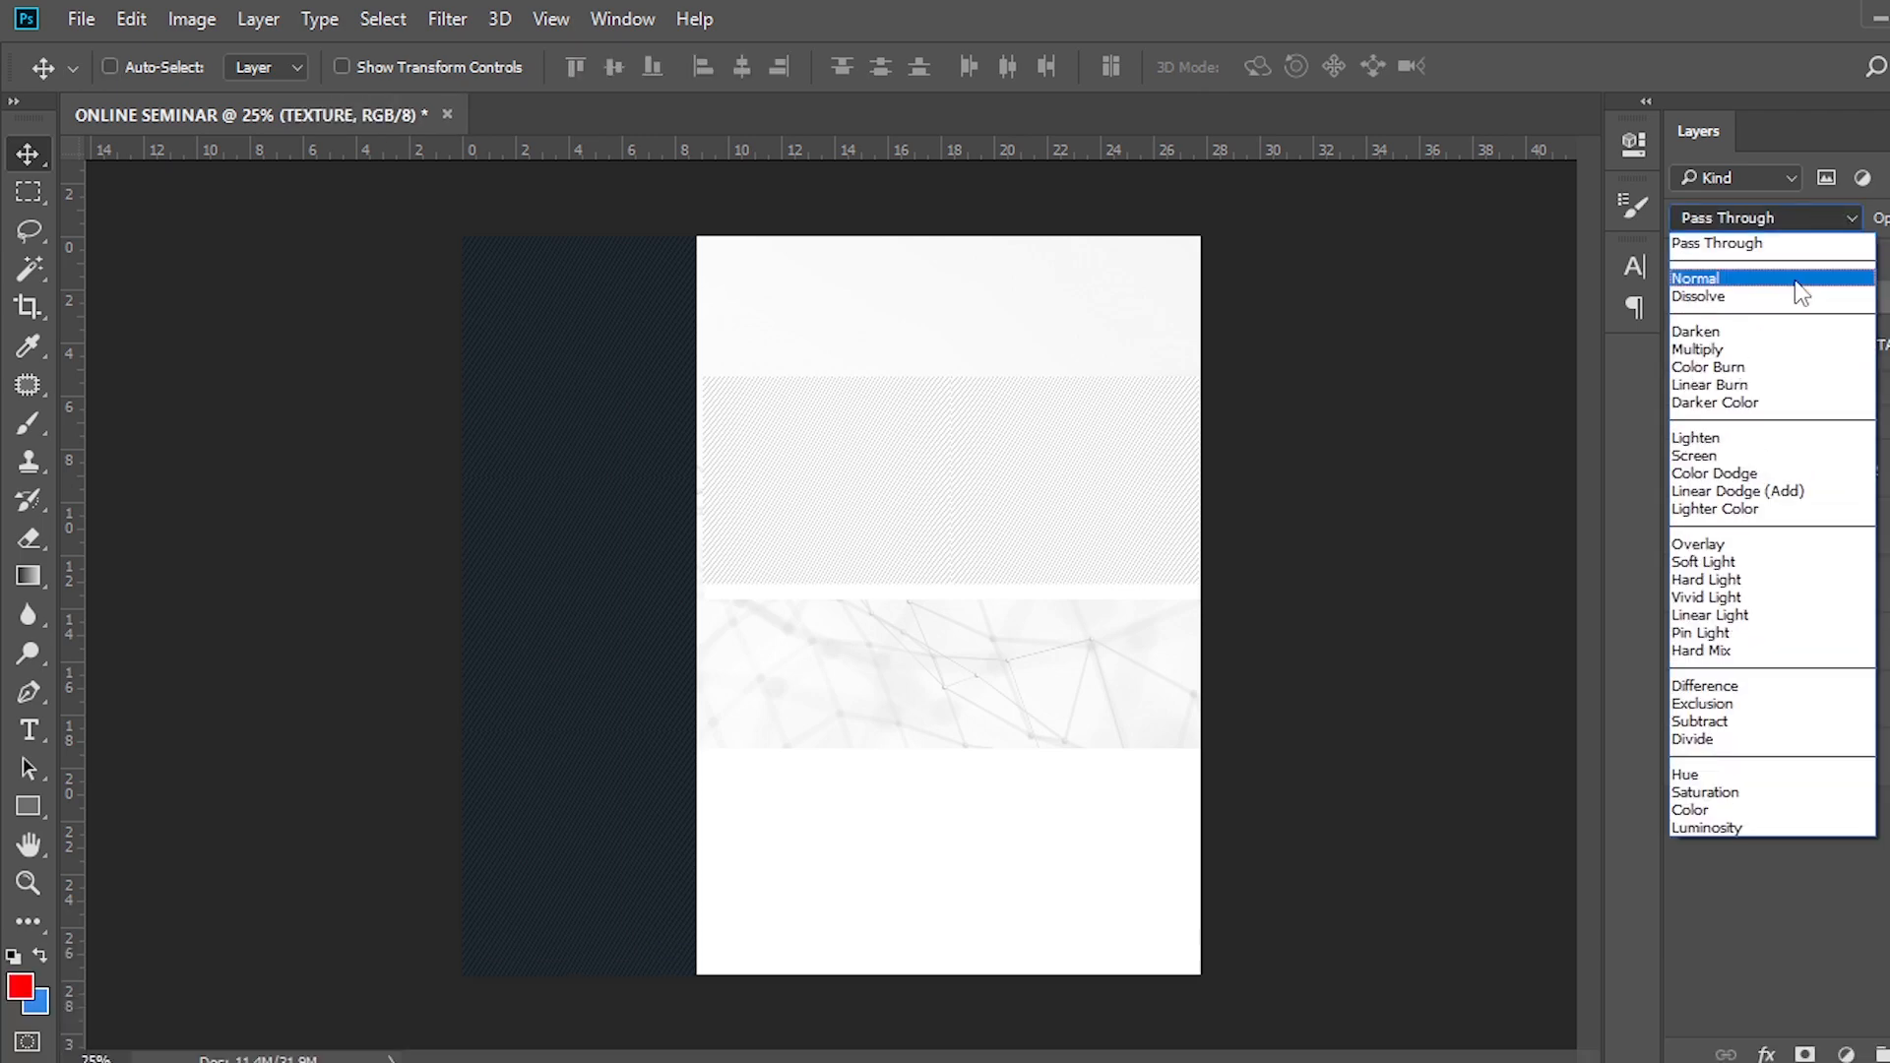
pyautogui.click(1729, 368)
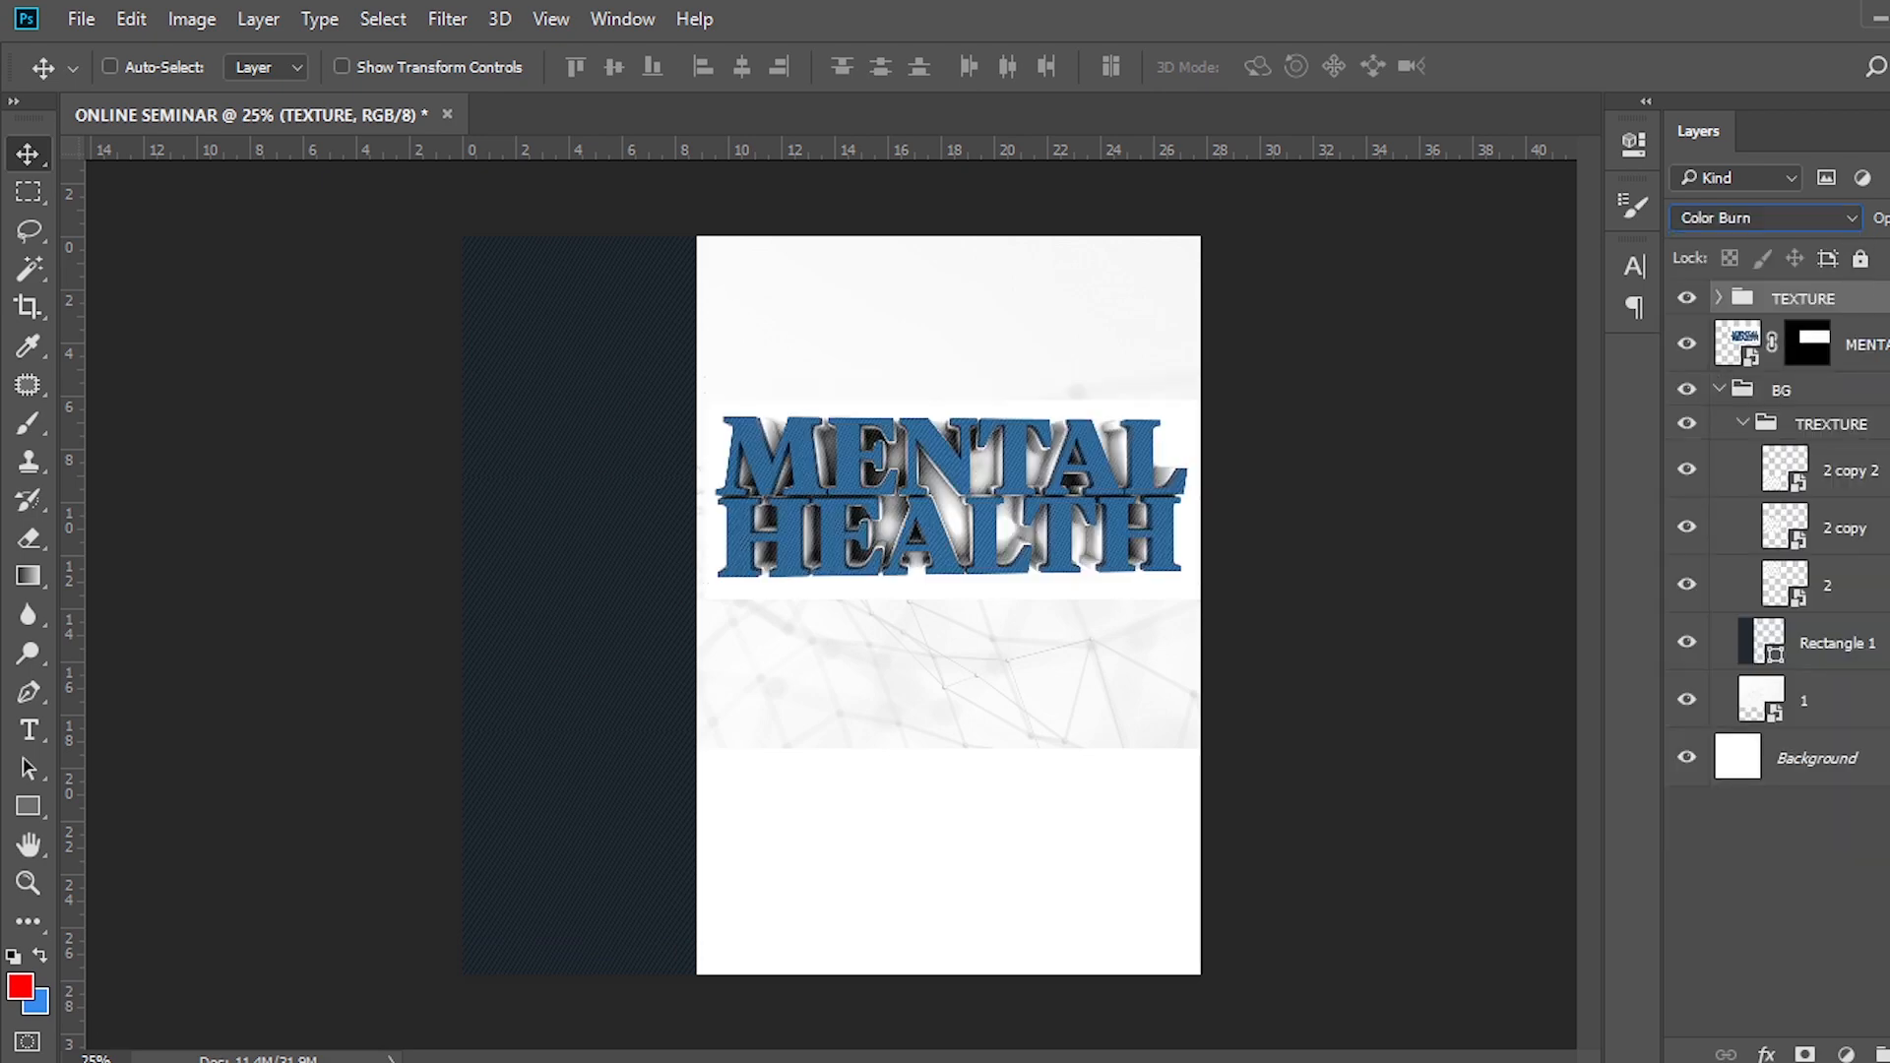
pyautogui.press('5')
pyautogui.press('0')
pyautogui.press('Return')
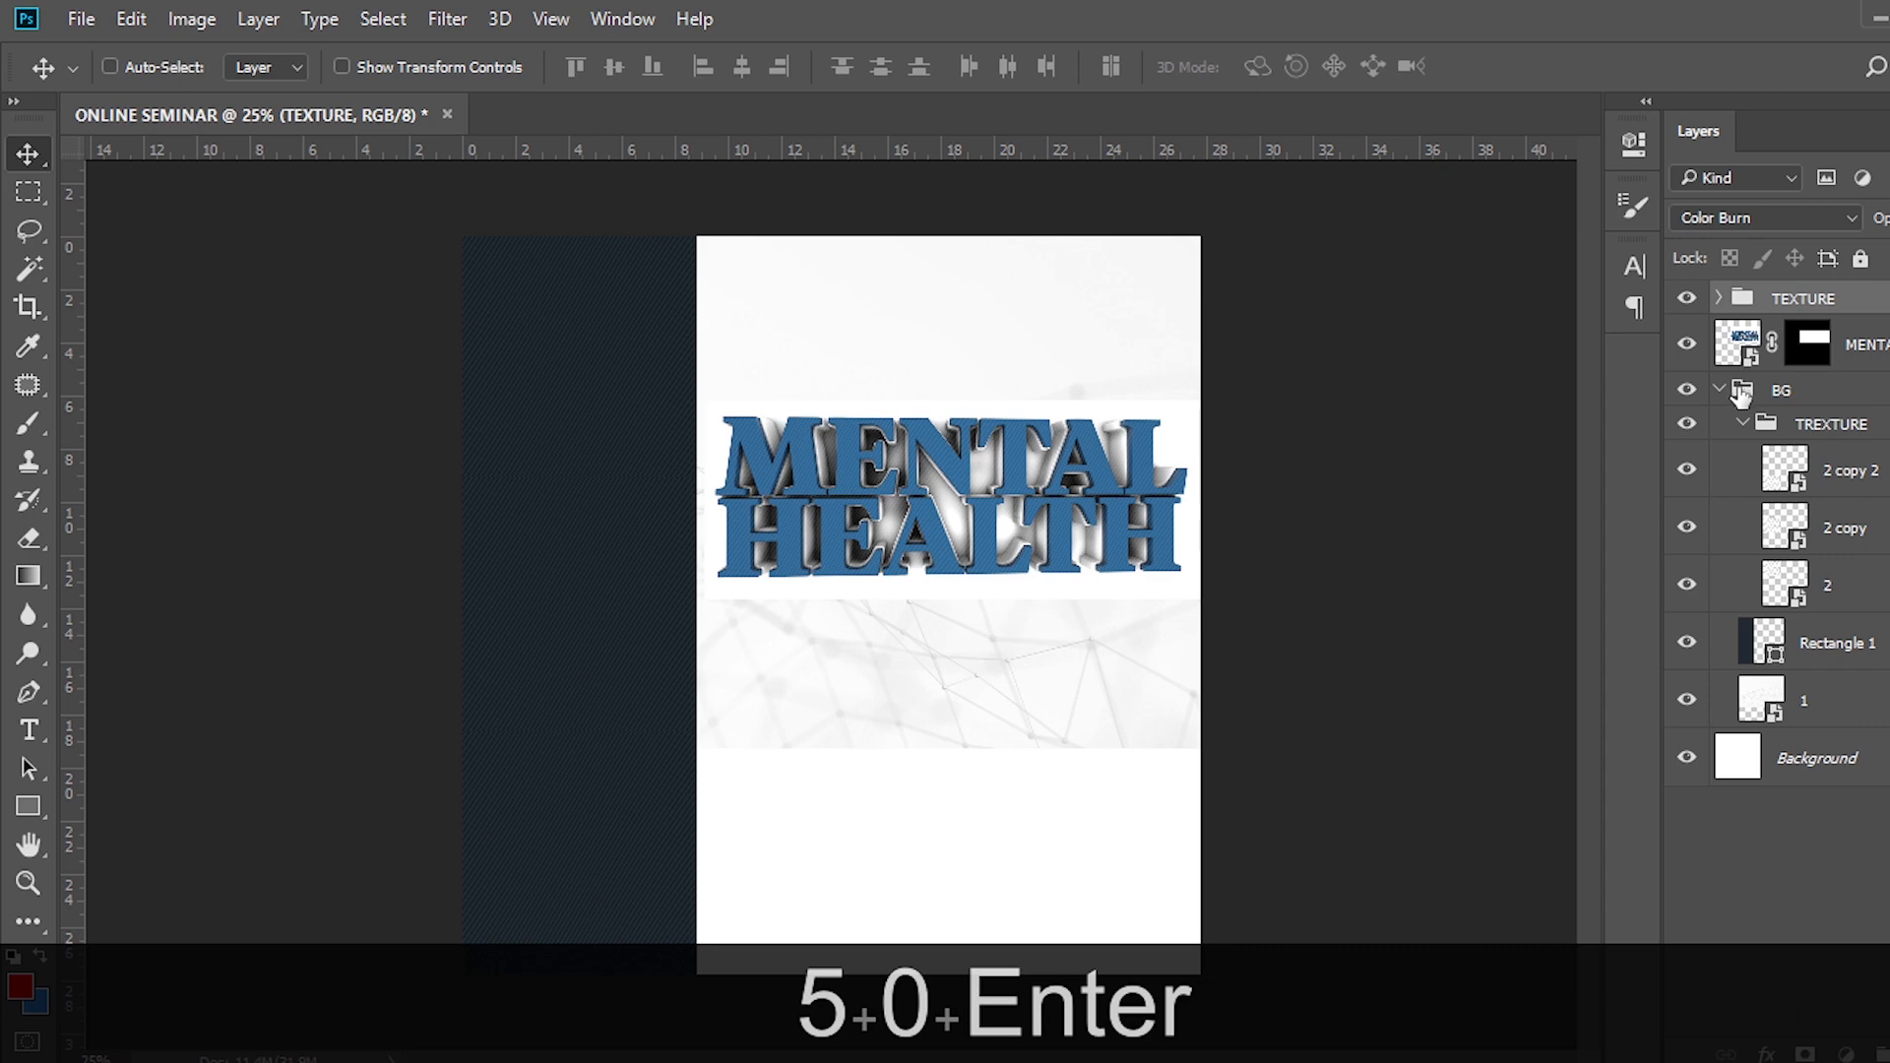
pyautogui.click(1744, 425)
pyautogui.click(1720, 390)
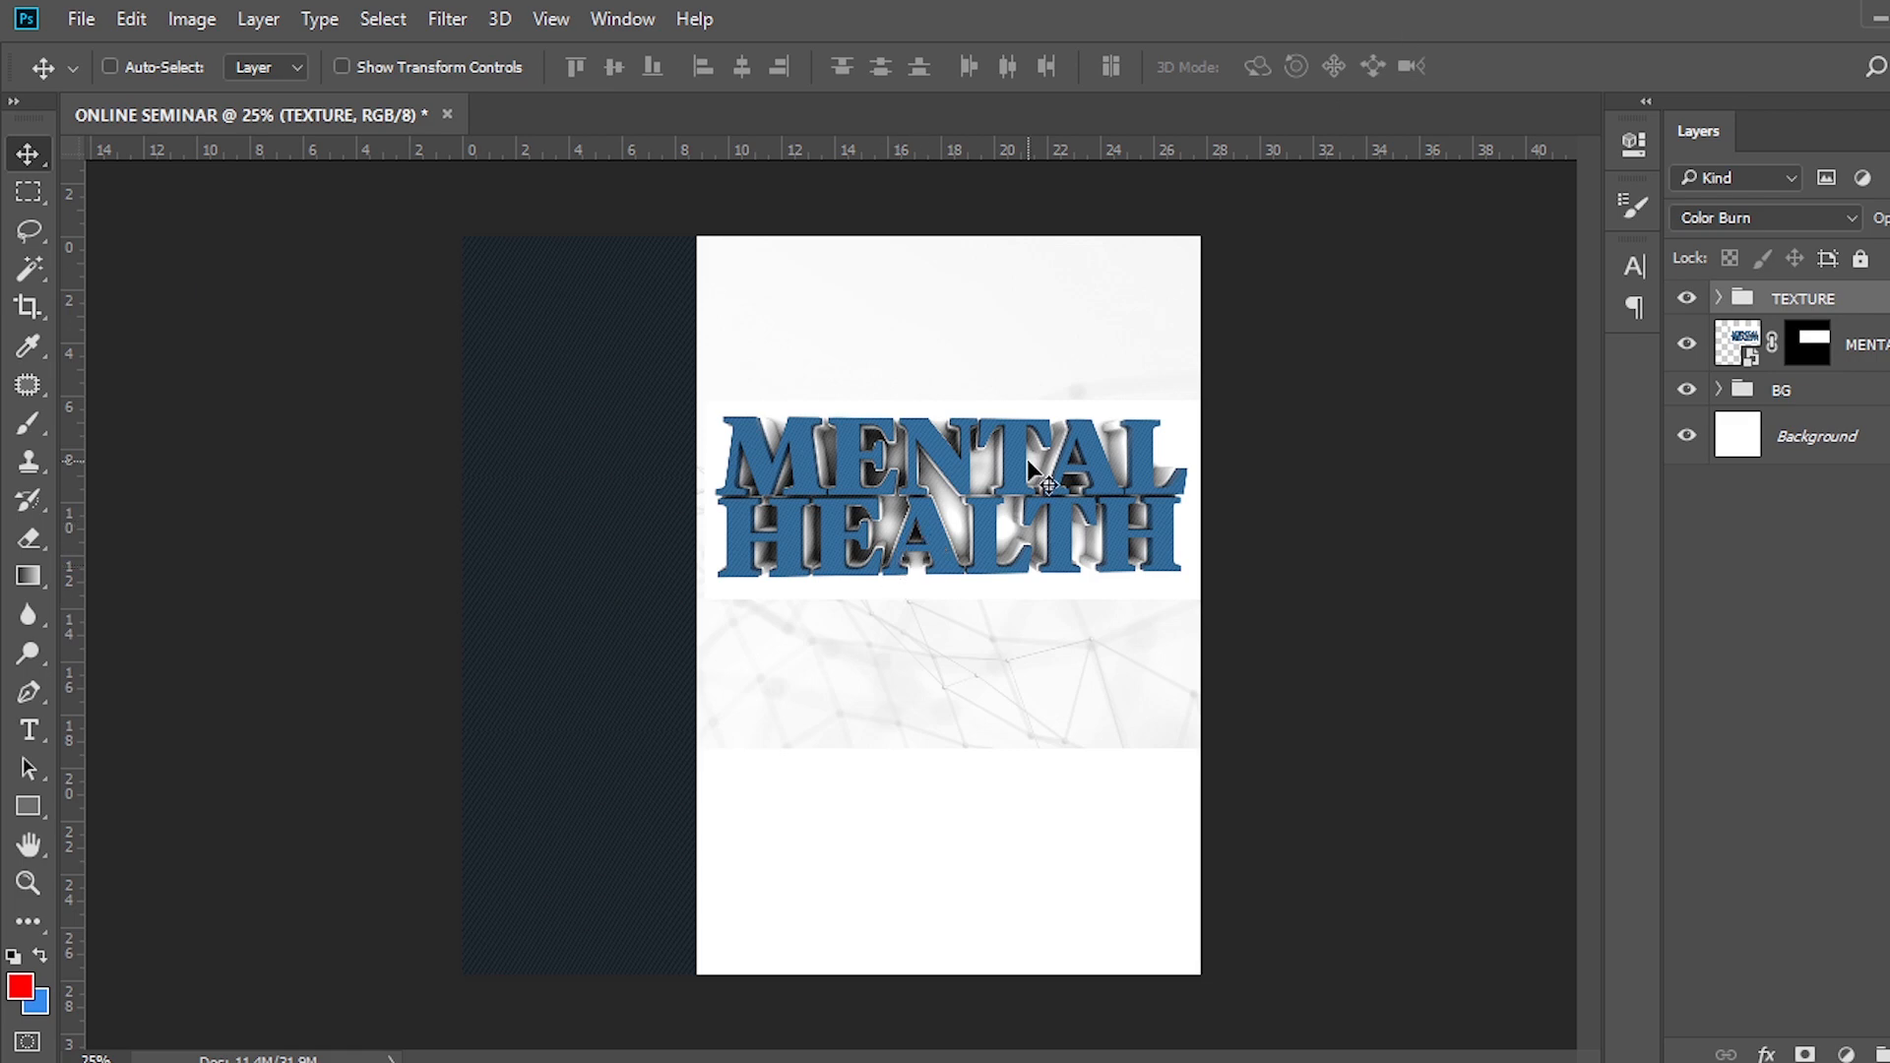
# Show the guides and add the text "amongst the youth and why it is important to develop a good mental health" below the lettering, copied from 106.txt in Notepad.
pyautogui.hotkey('ctrl', '=')
pyautogui.press('t')
pyautogui.hotkey('ctrl', 'h')
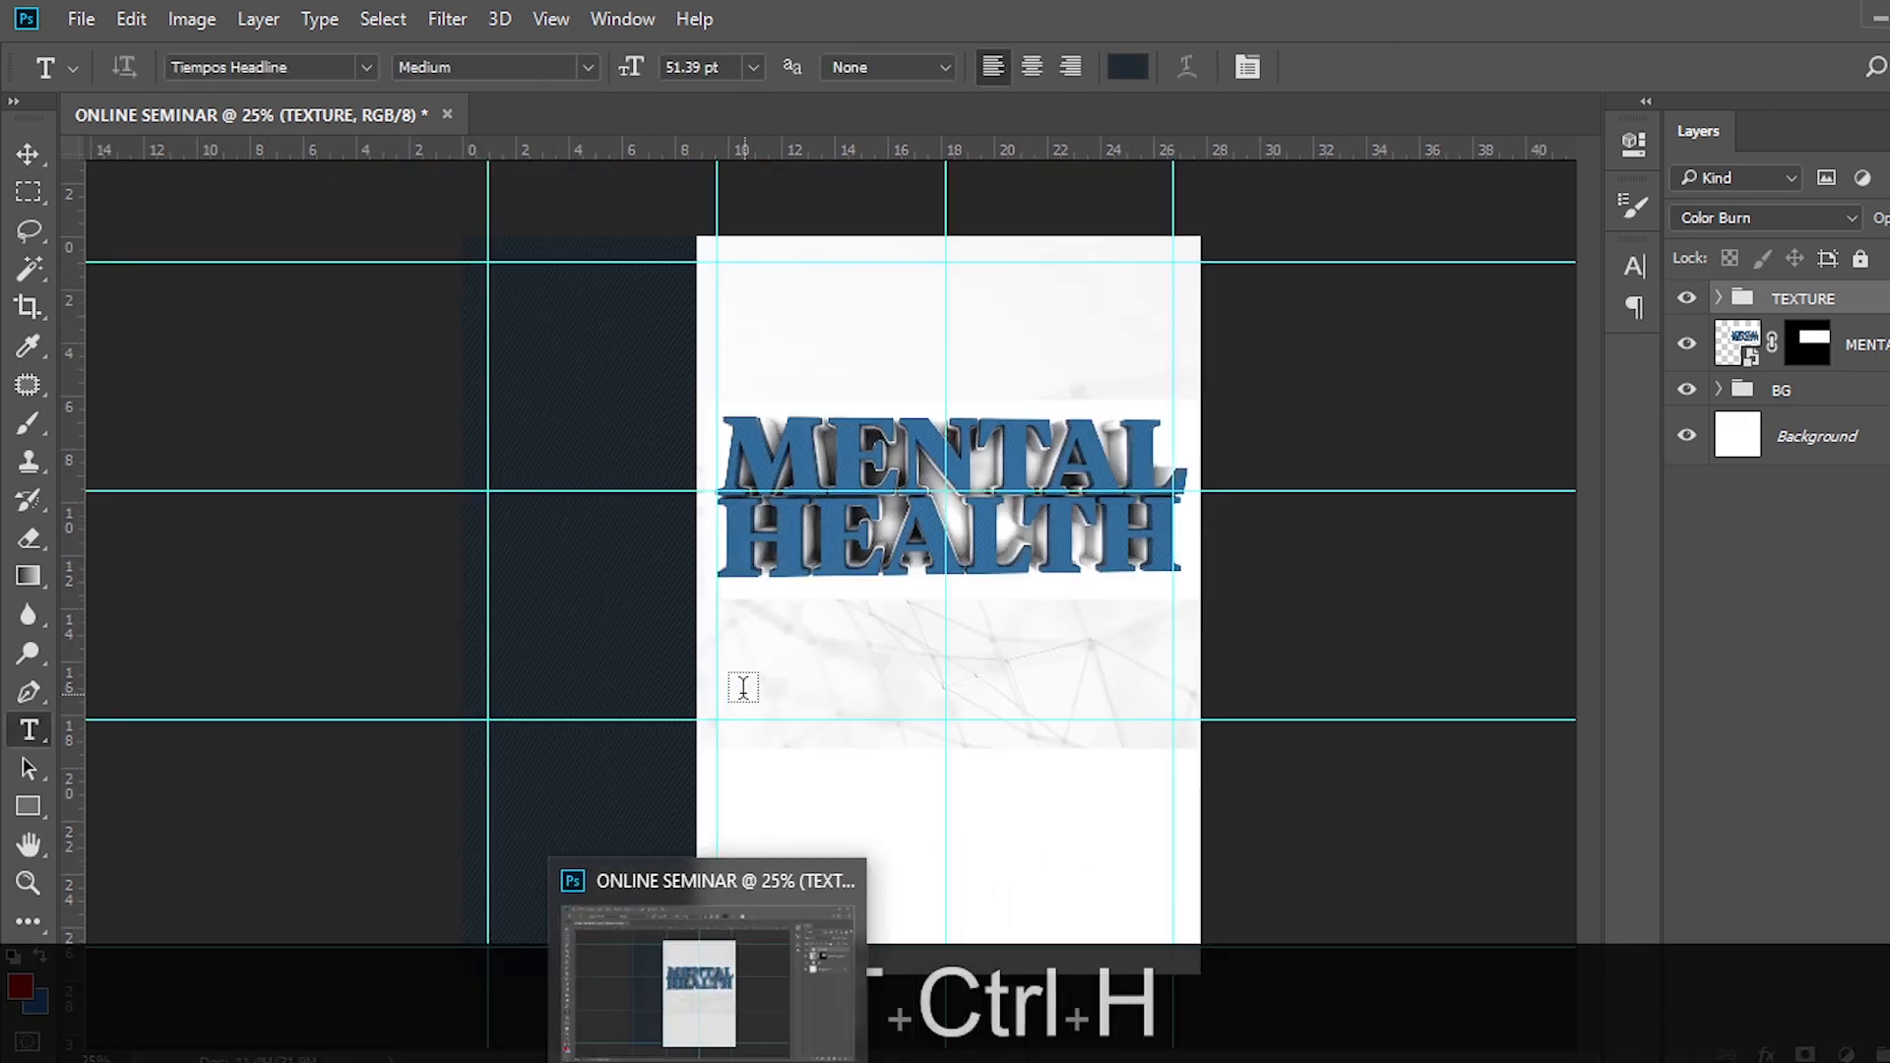
pyautogui.click(761, 643)
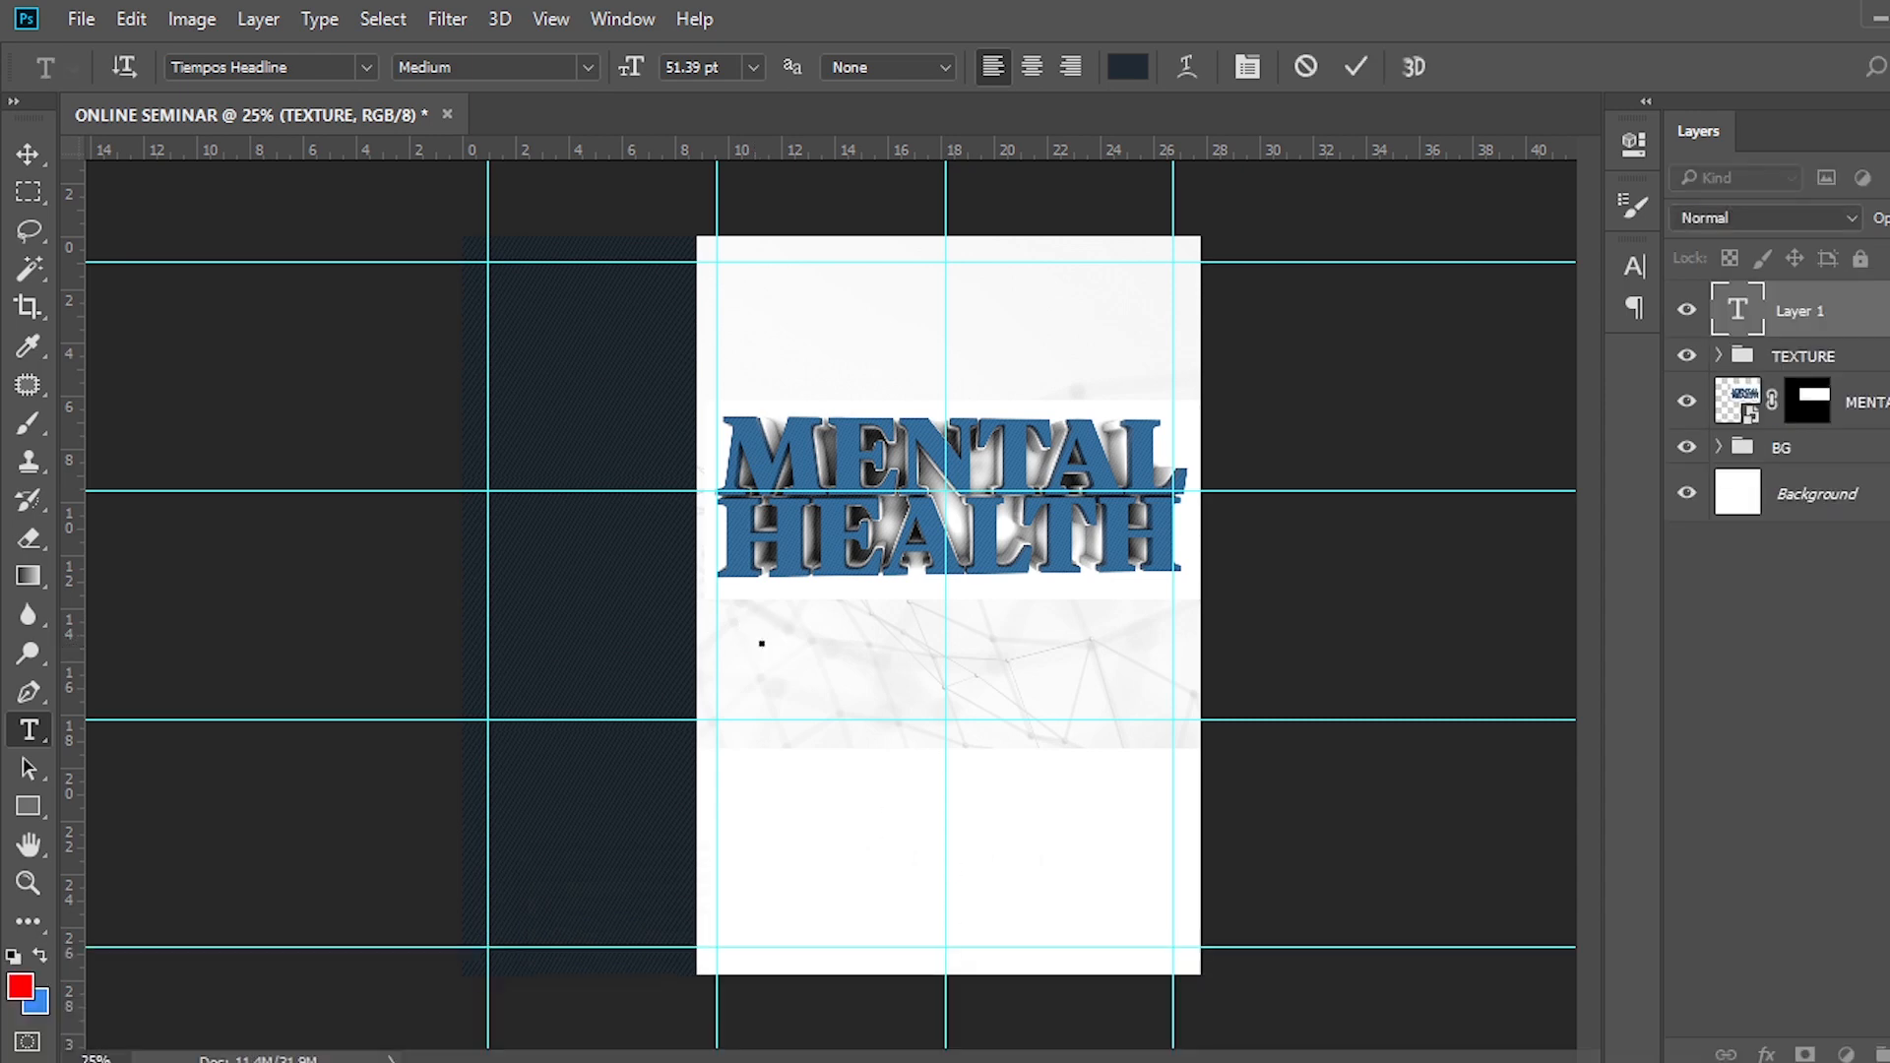
pyautogui.hotkey('alt', 'Tab')
pyautogui.scroll(1, 298, 374)
pyautogui.moveTo(309, 246)
pyautogui.mouseDown()
pyautogui.moveTo(187, 237)
pyautogui.moveTo(49, 177)
pyautogui.mouseUp()
pyautogui.hotkey('ctrl', 'c')
pyautogui.hotkey('alt', 'Tab')
pyautogui.hotkey('ctrl', 'v')
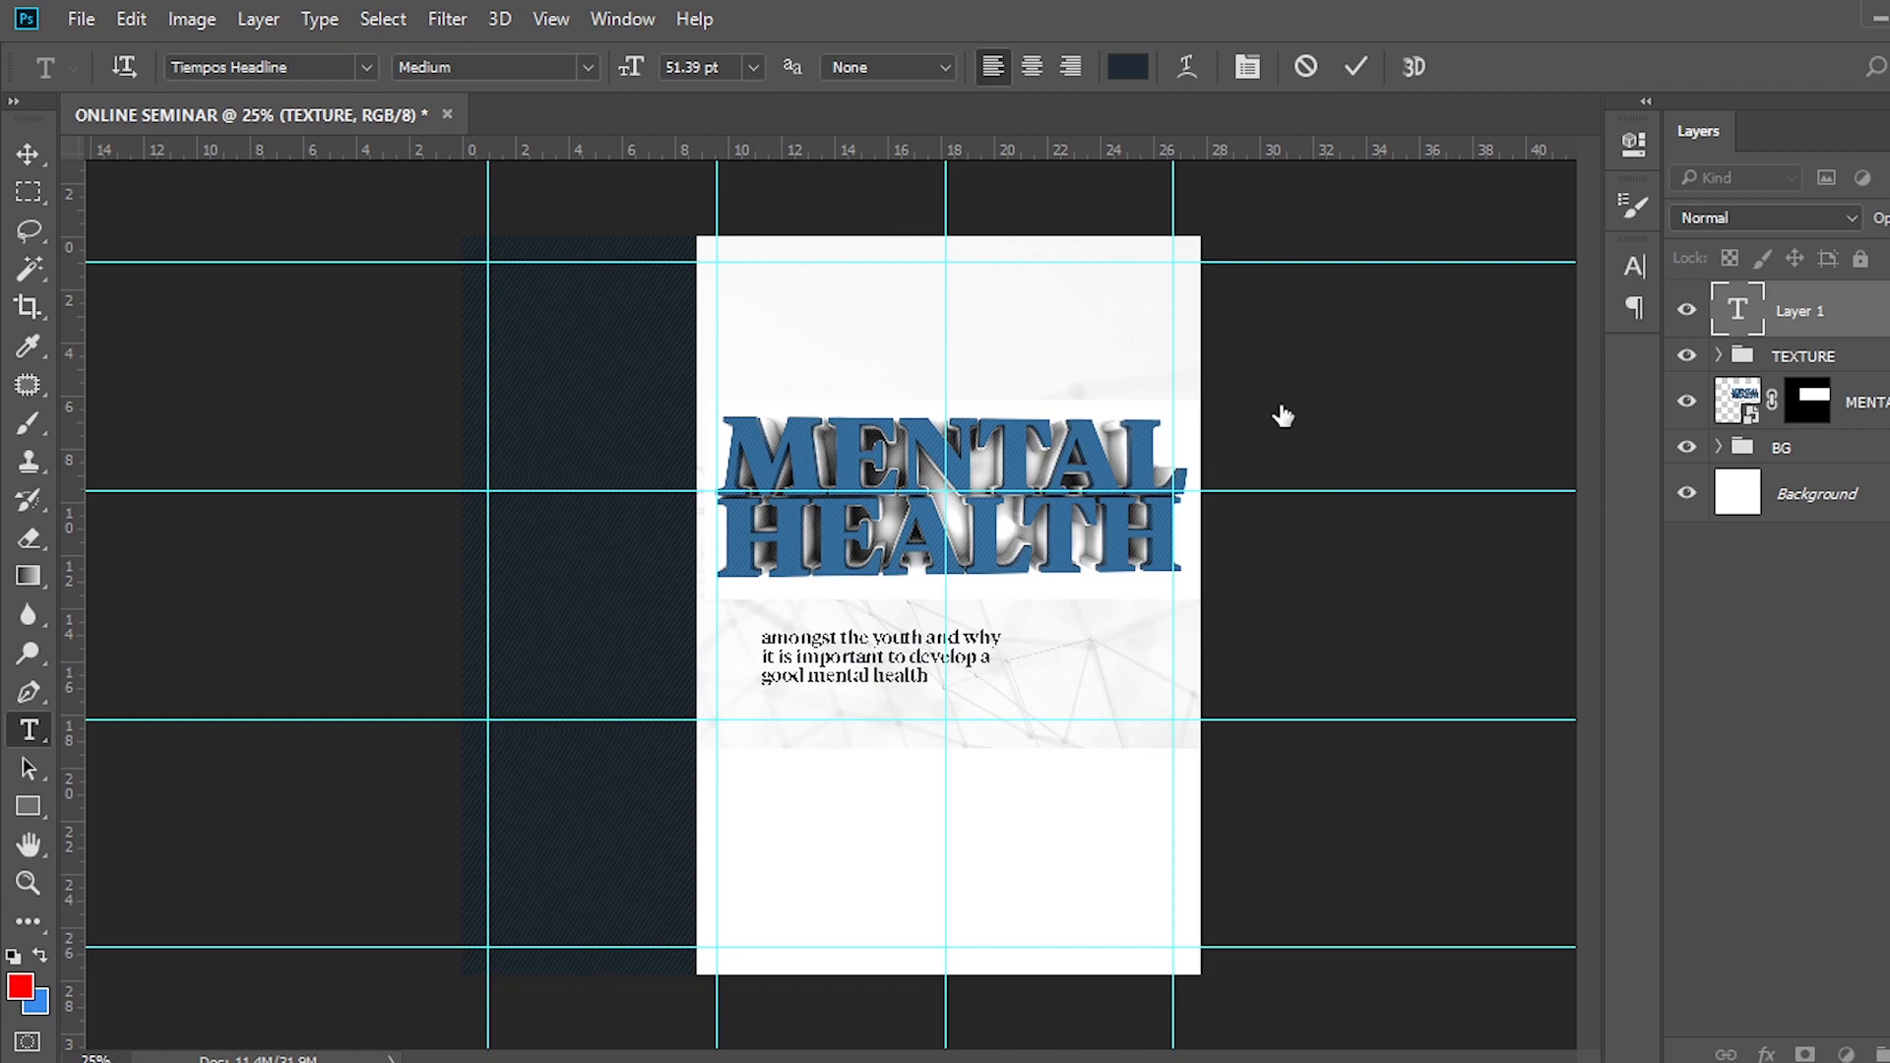
# Change the font of the "amongst the youth" text to Montserrat Medium.
pyautogui.click(1634, 267)
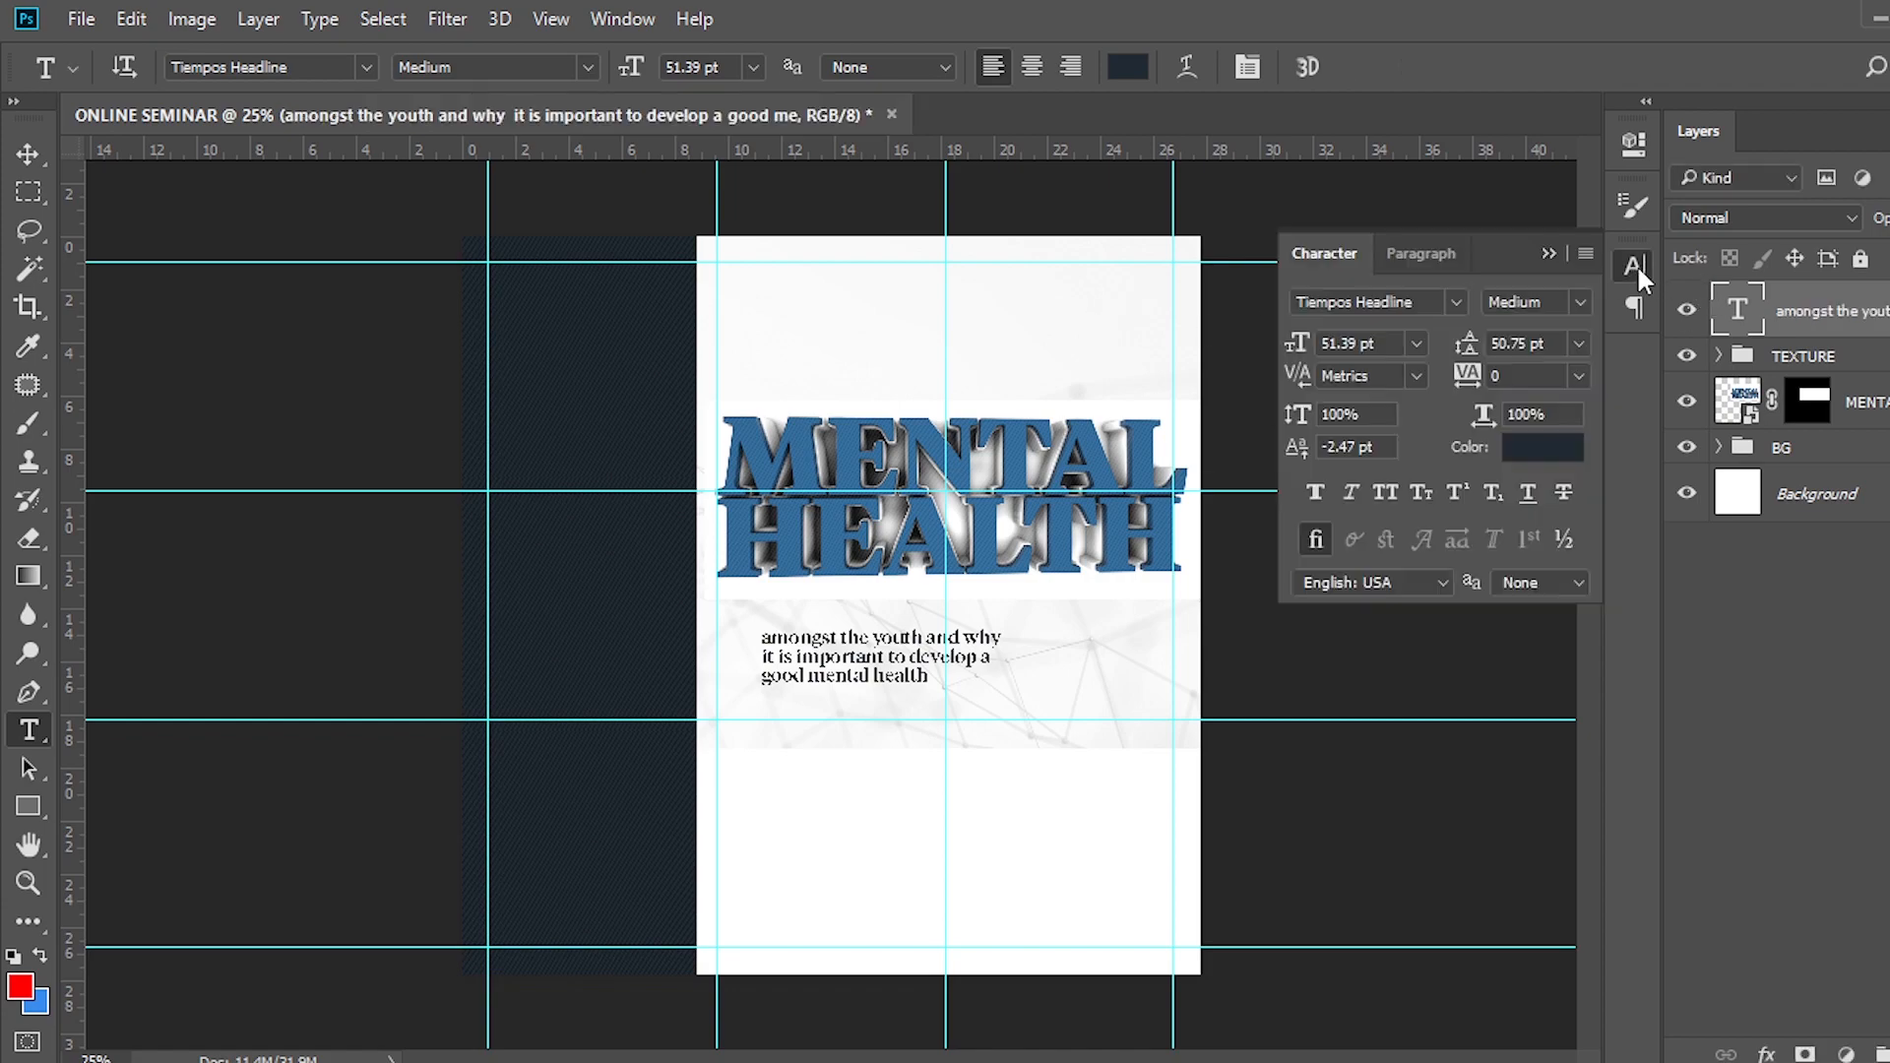
pyautogui.click(1456, 302)
pyautogui.scroll(10, 1727, 311)
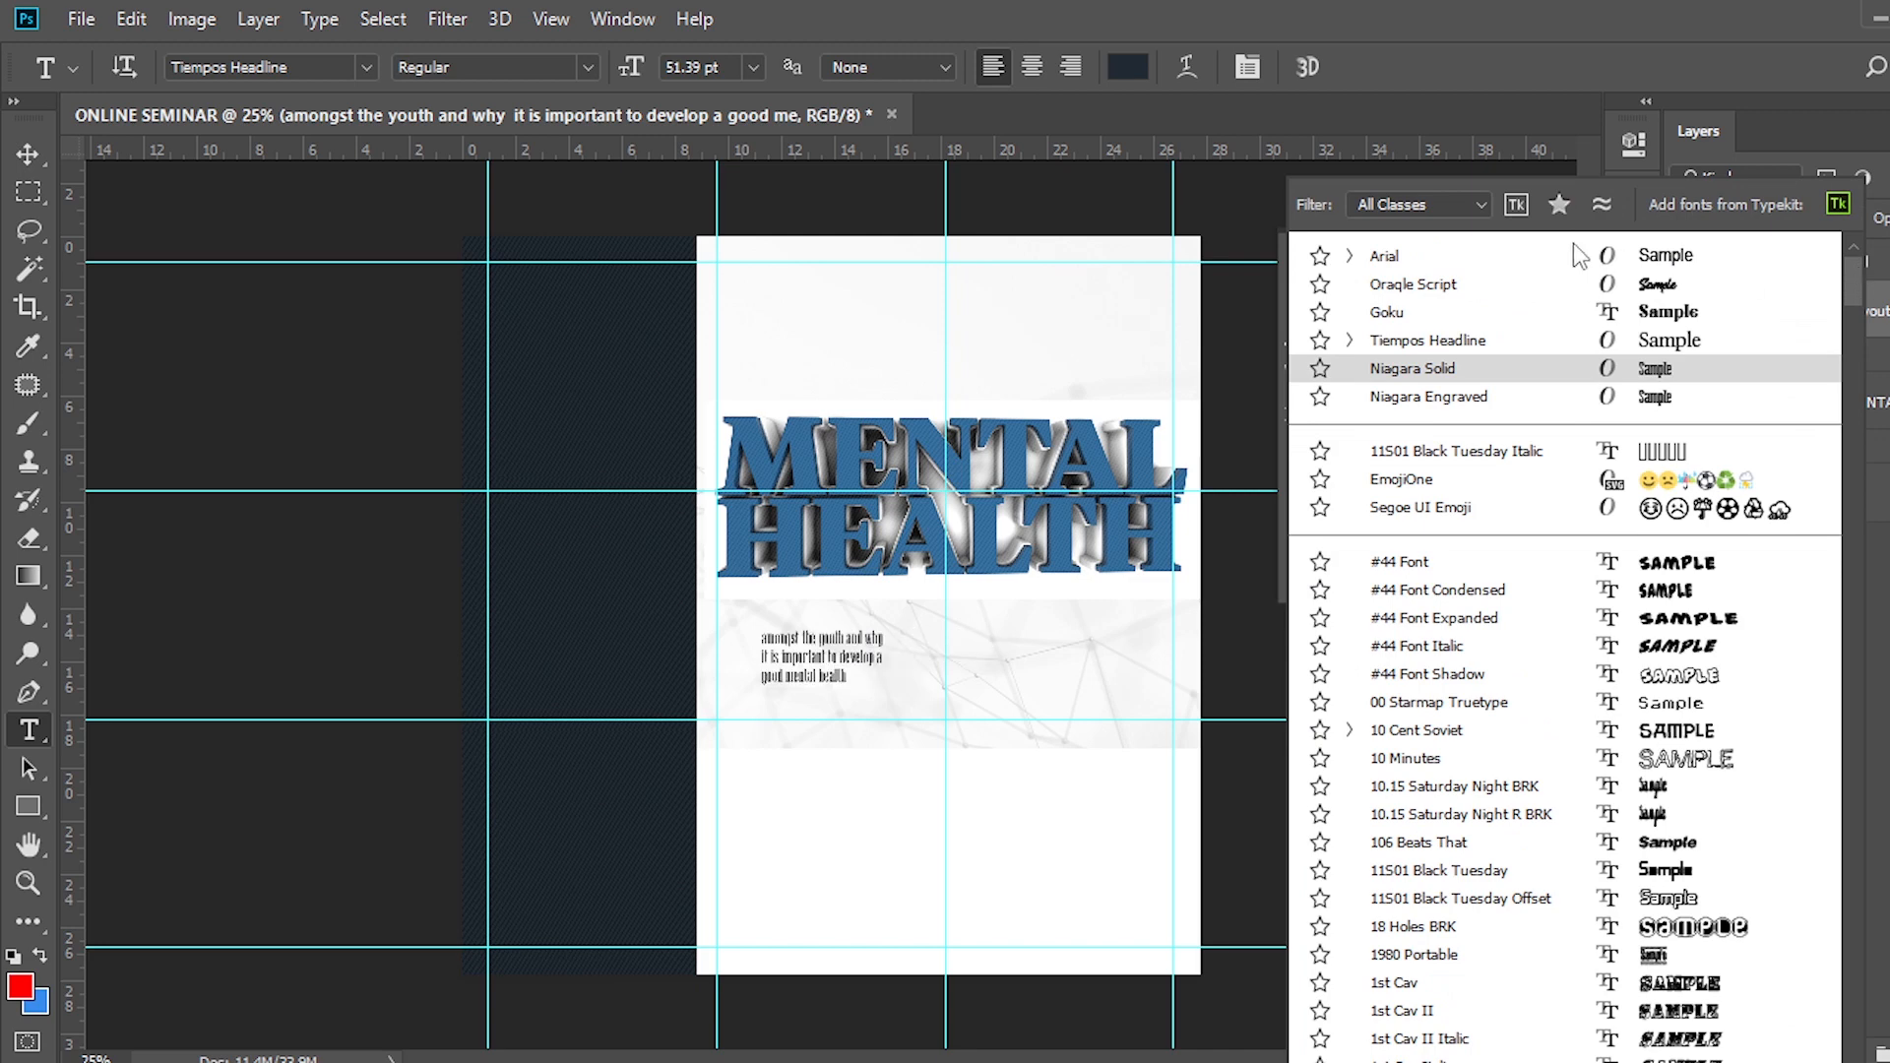
pyautogui.write('mont')
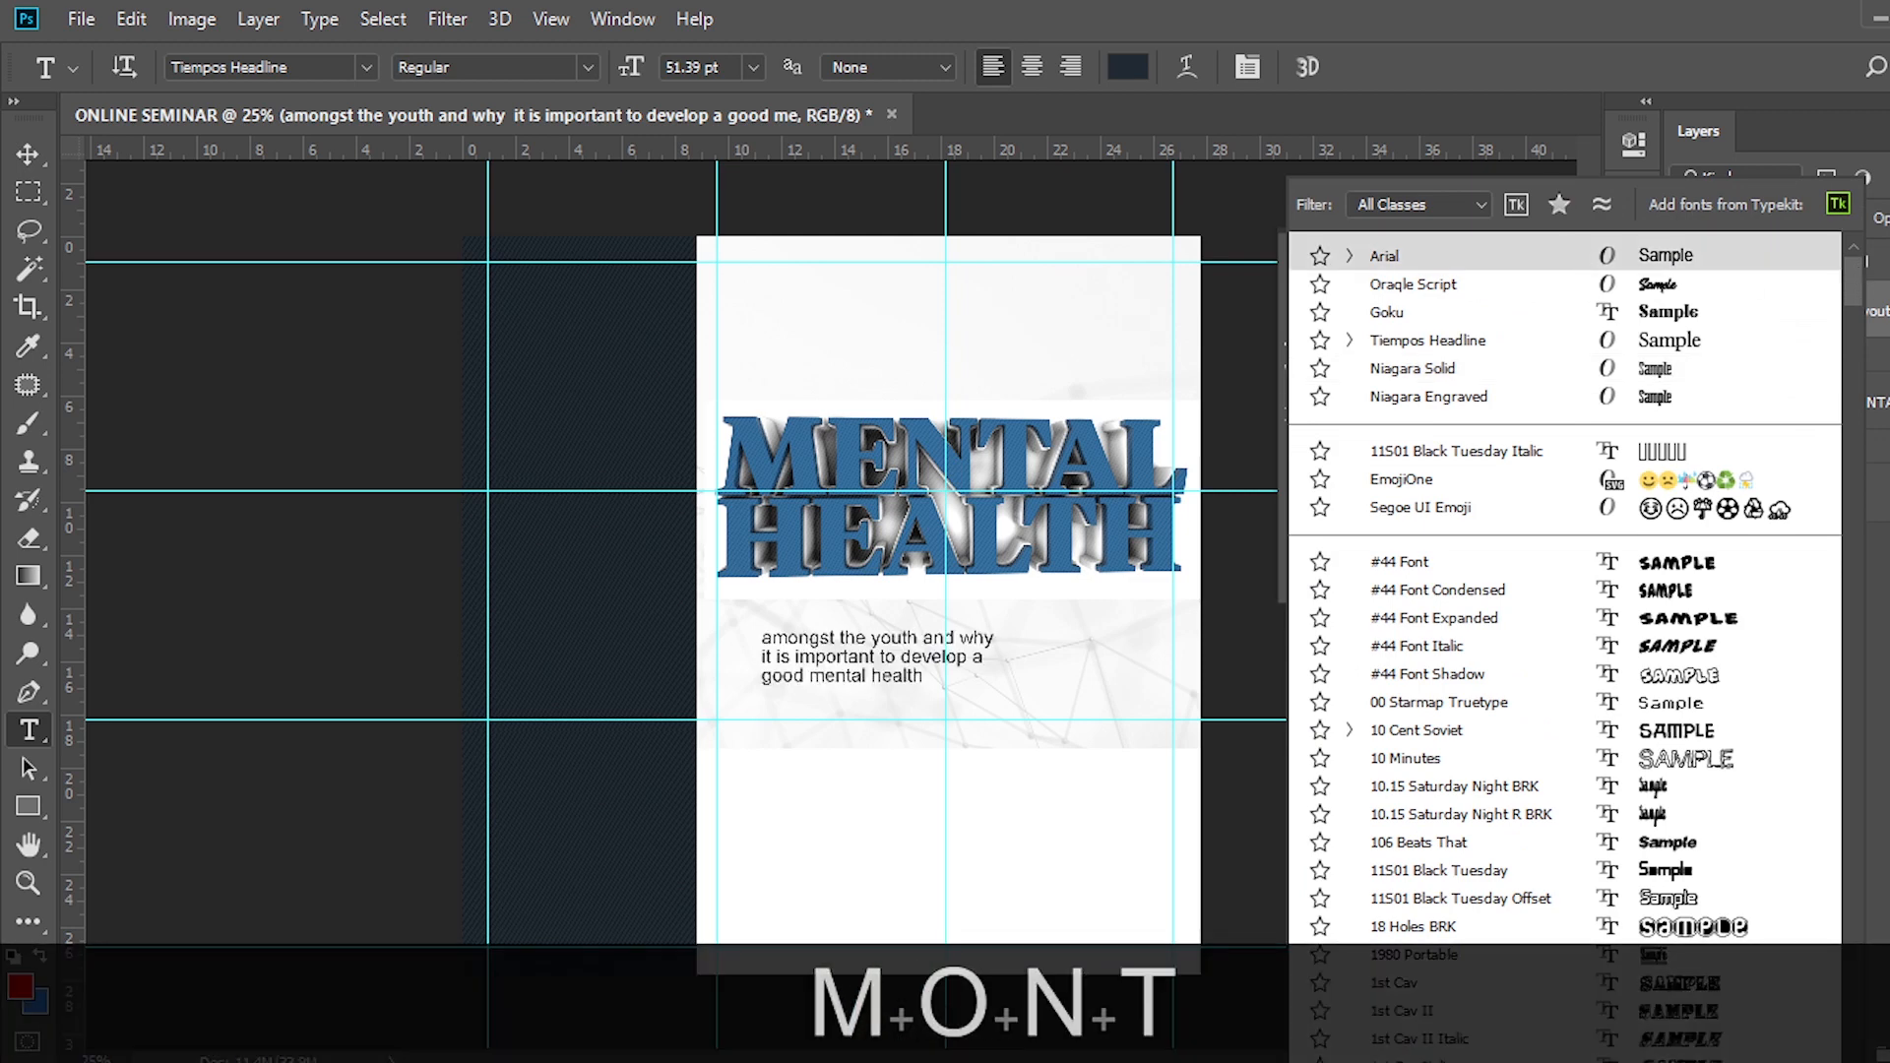
pyautogui.scroll(-5, 1573, 254)
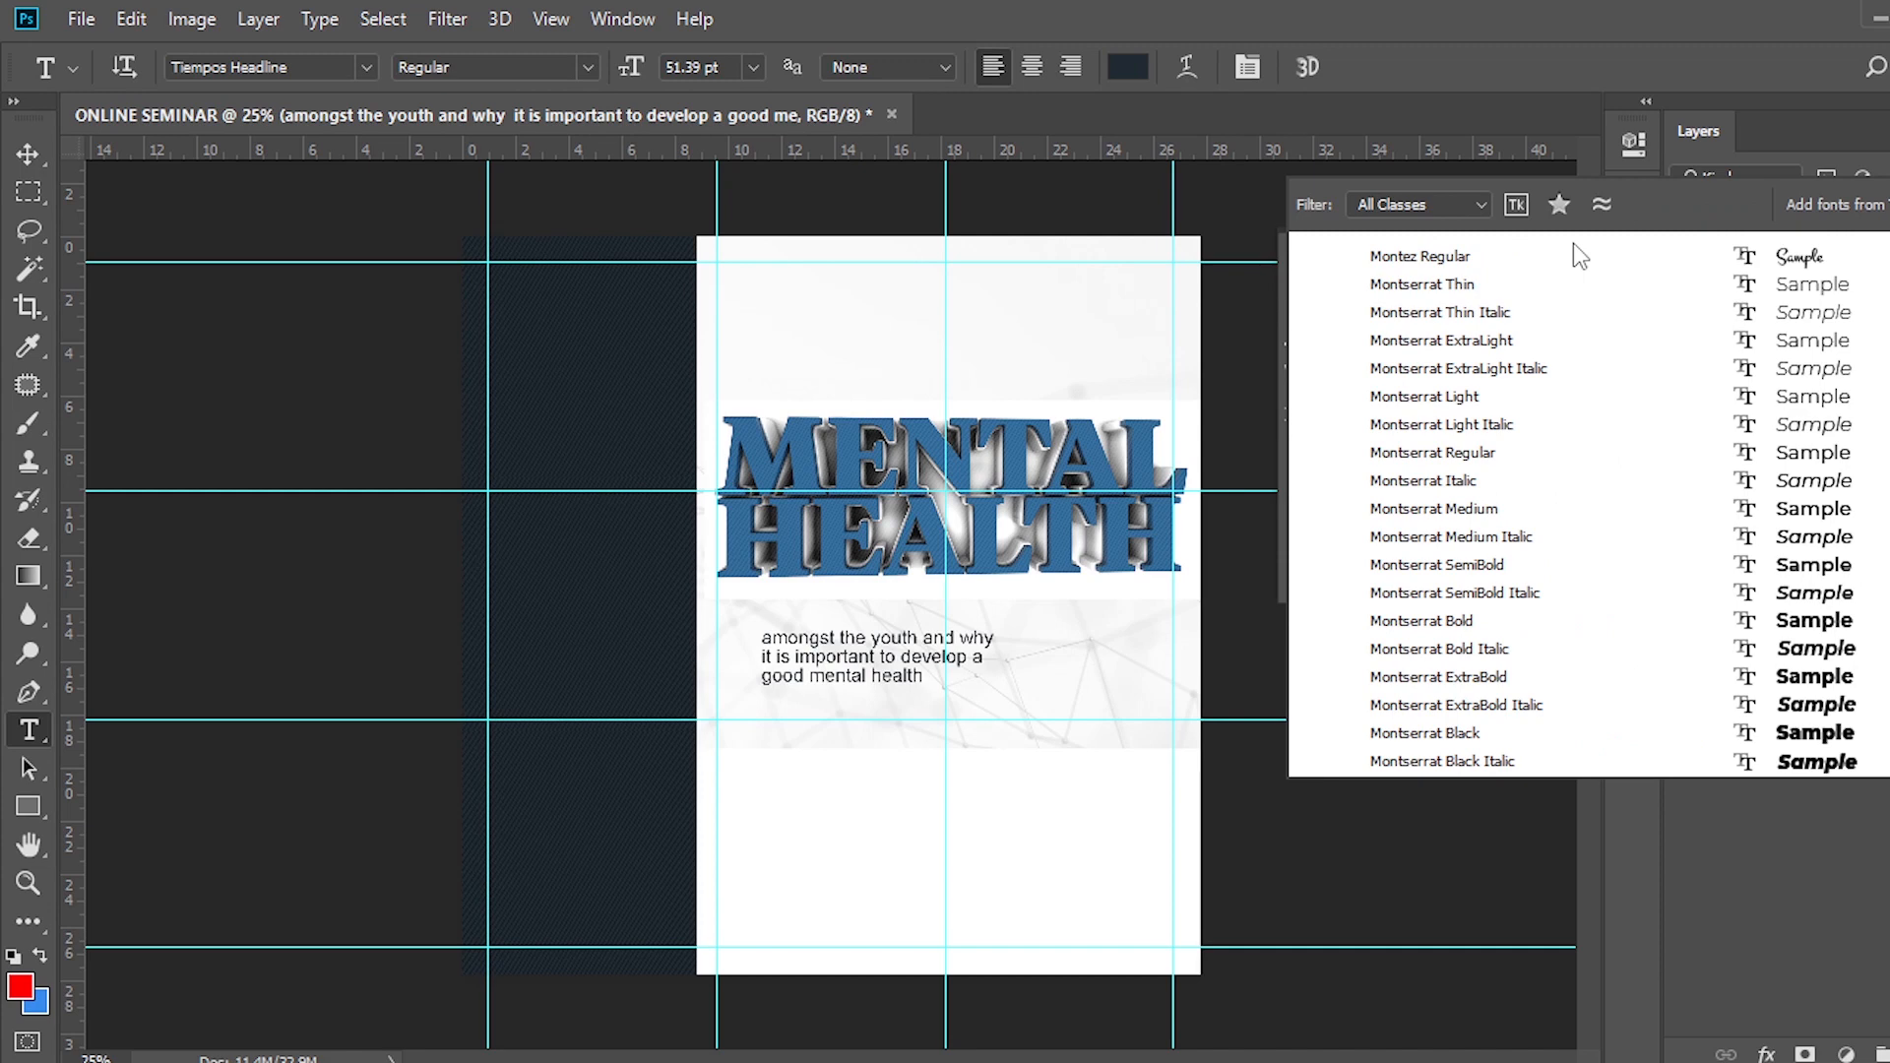
pyautogui.click(1445, 427)
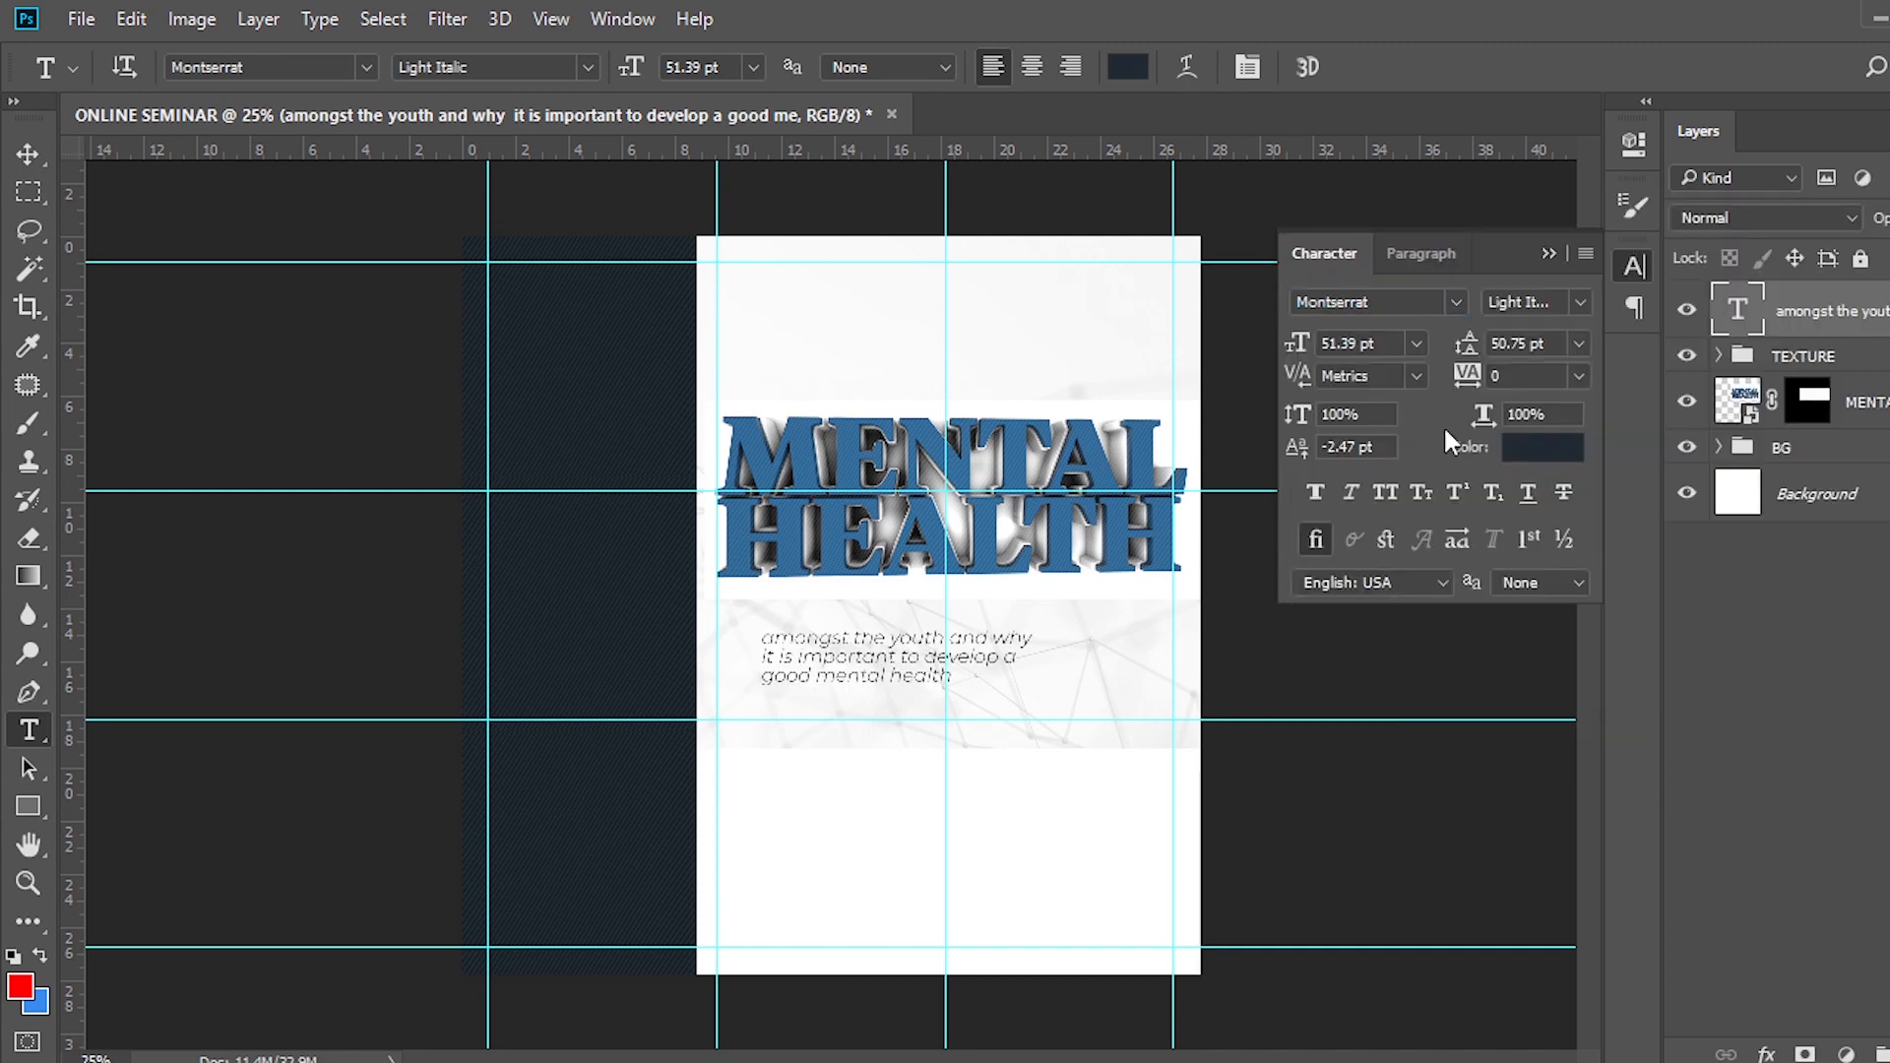
pyautogui.click(1559, 307)
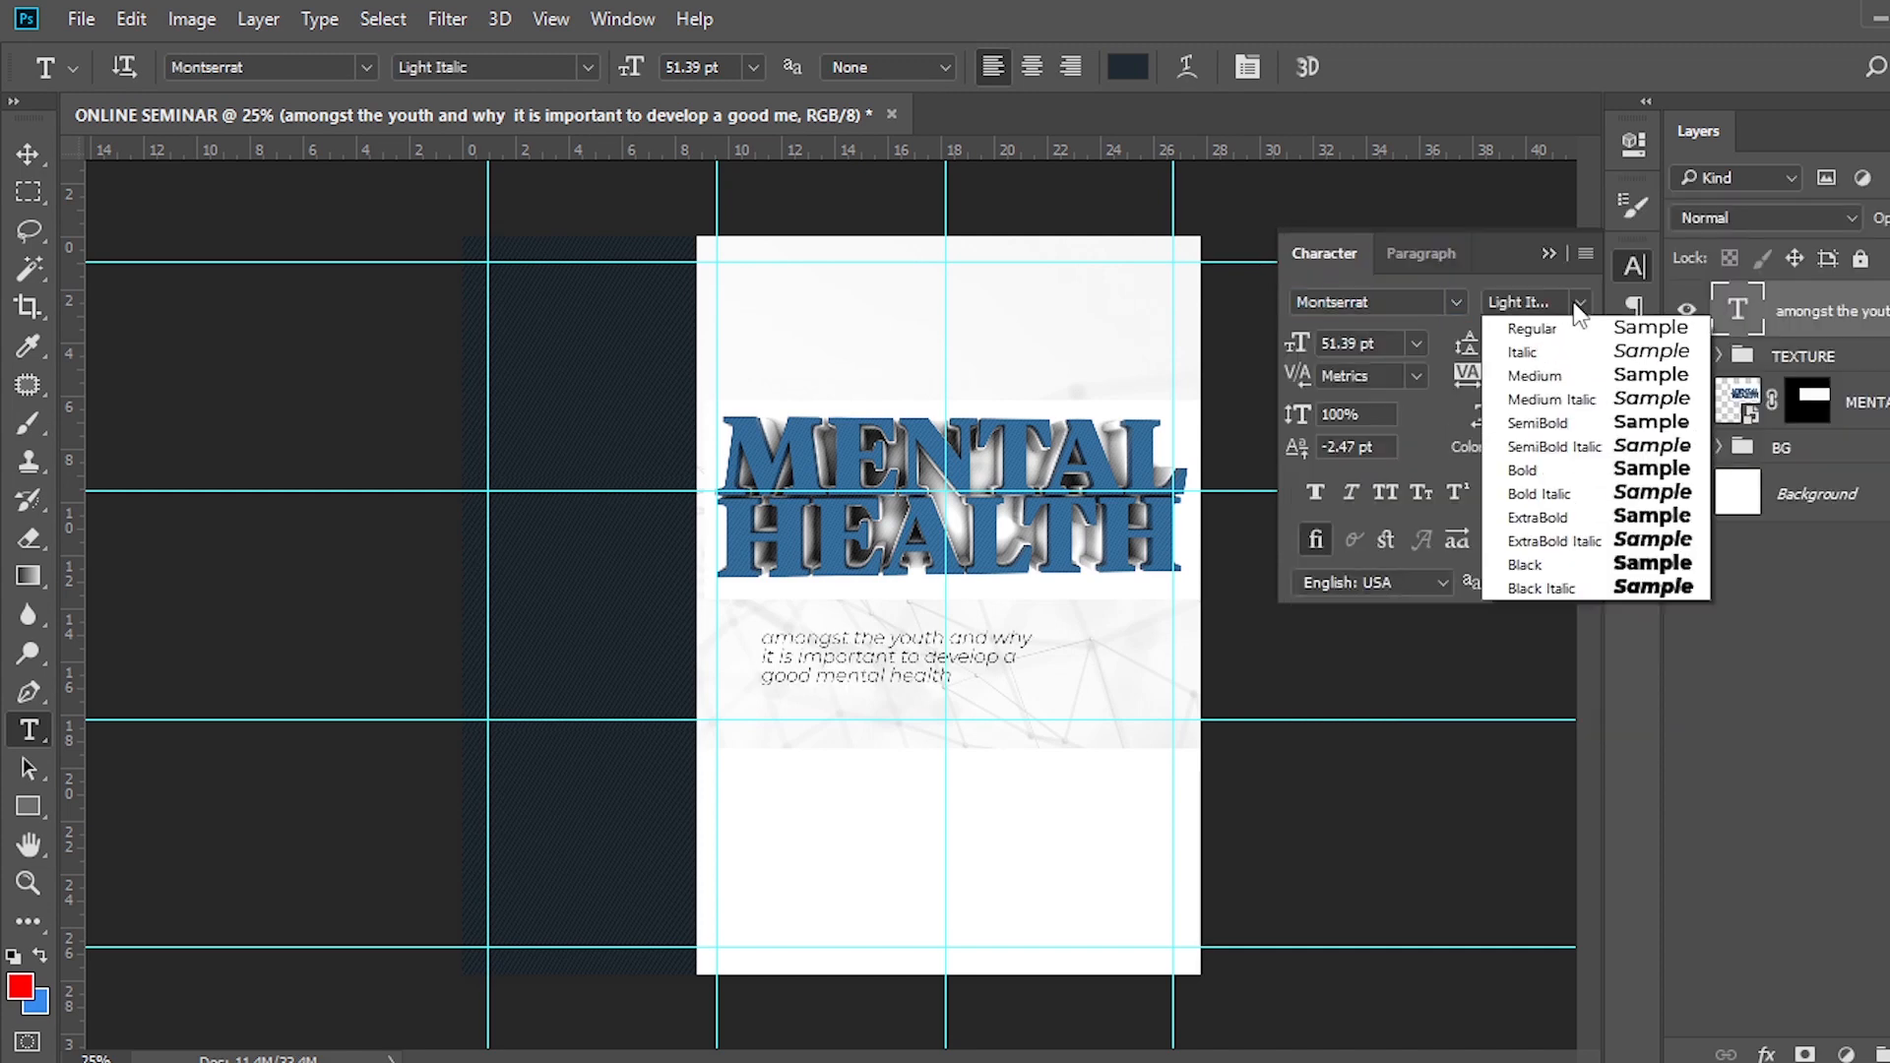
pyautogui.click(1540, 517)
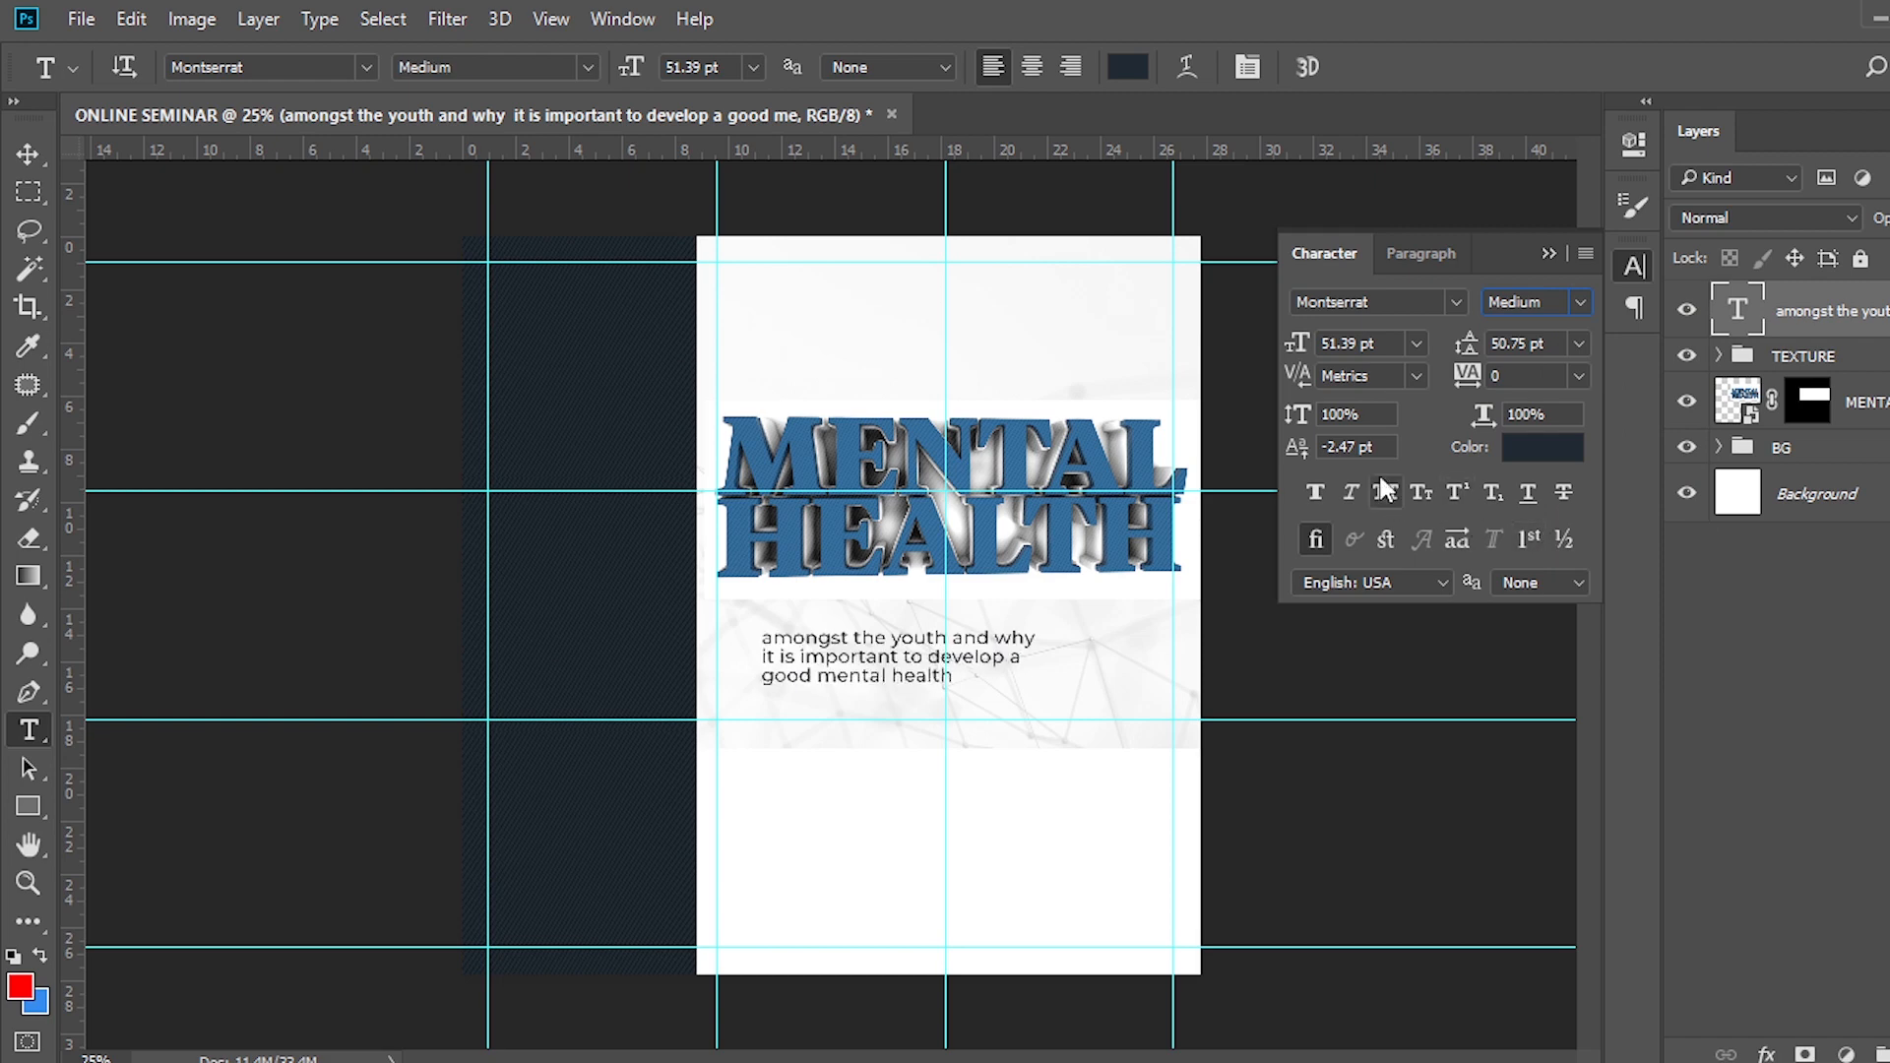
# Set both the size and the leading of the "amongst the youth" text to 70 pt.
pyautogui.click(1294, 345)
pyautogui.write('70')
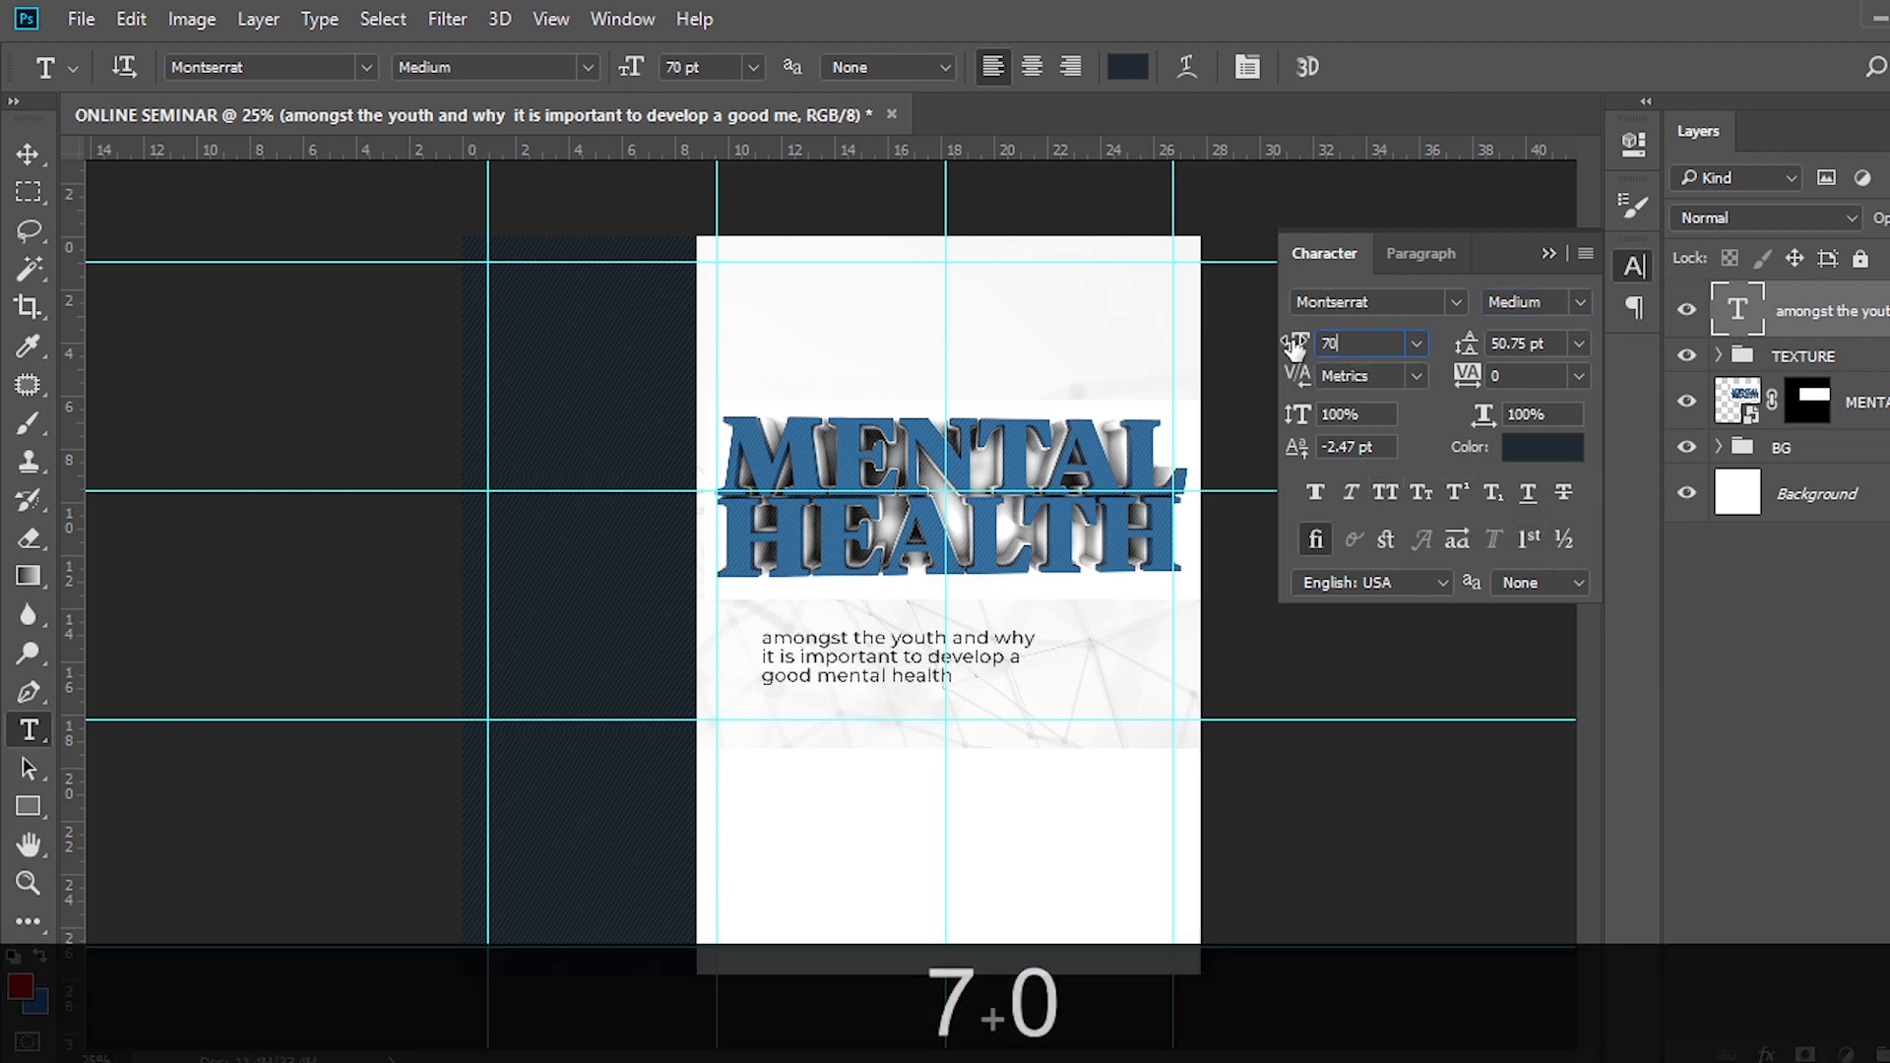
pyautogui.press('Return')
pyautogui.click(1569, 346)
pyautogui.click(1555, 345)
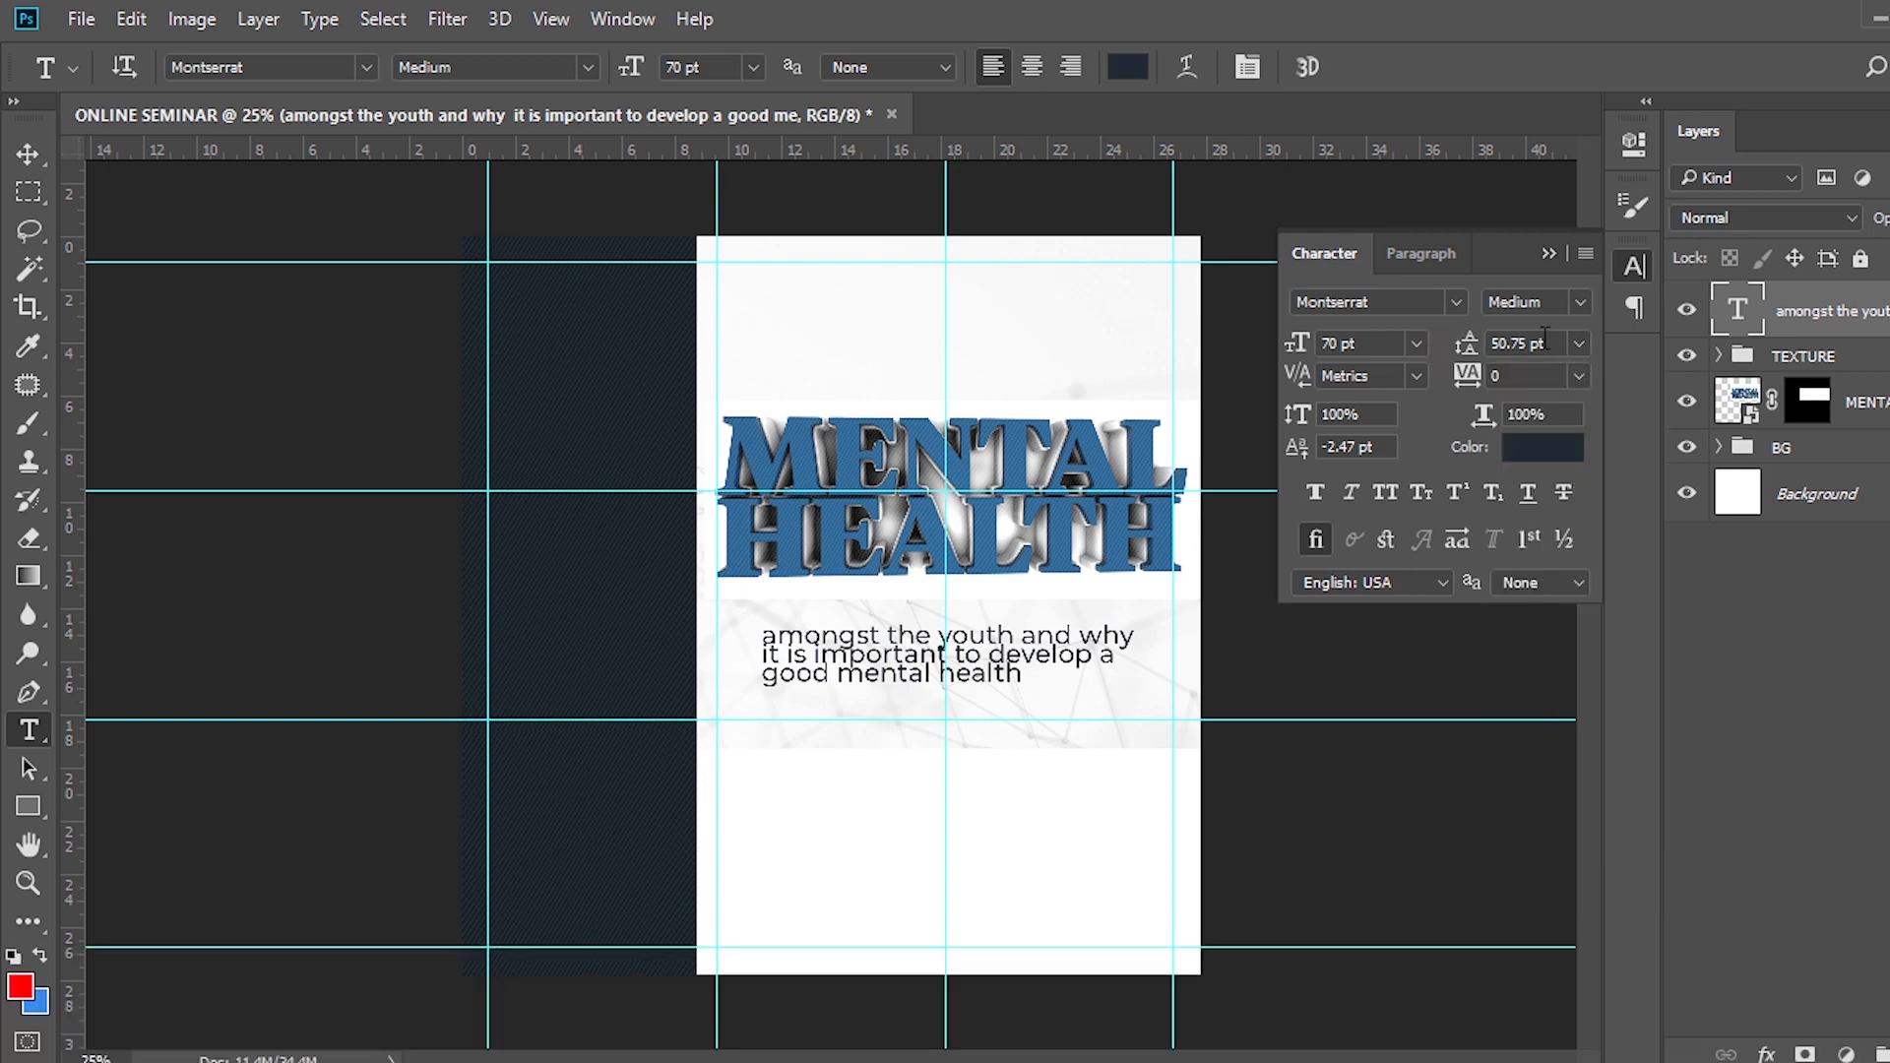
pyautogui.write('70')
pyautogui.press('Return')
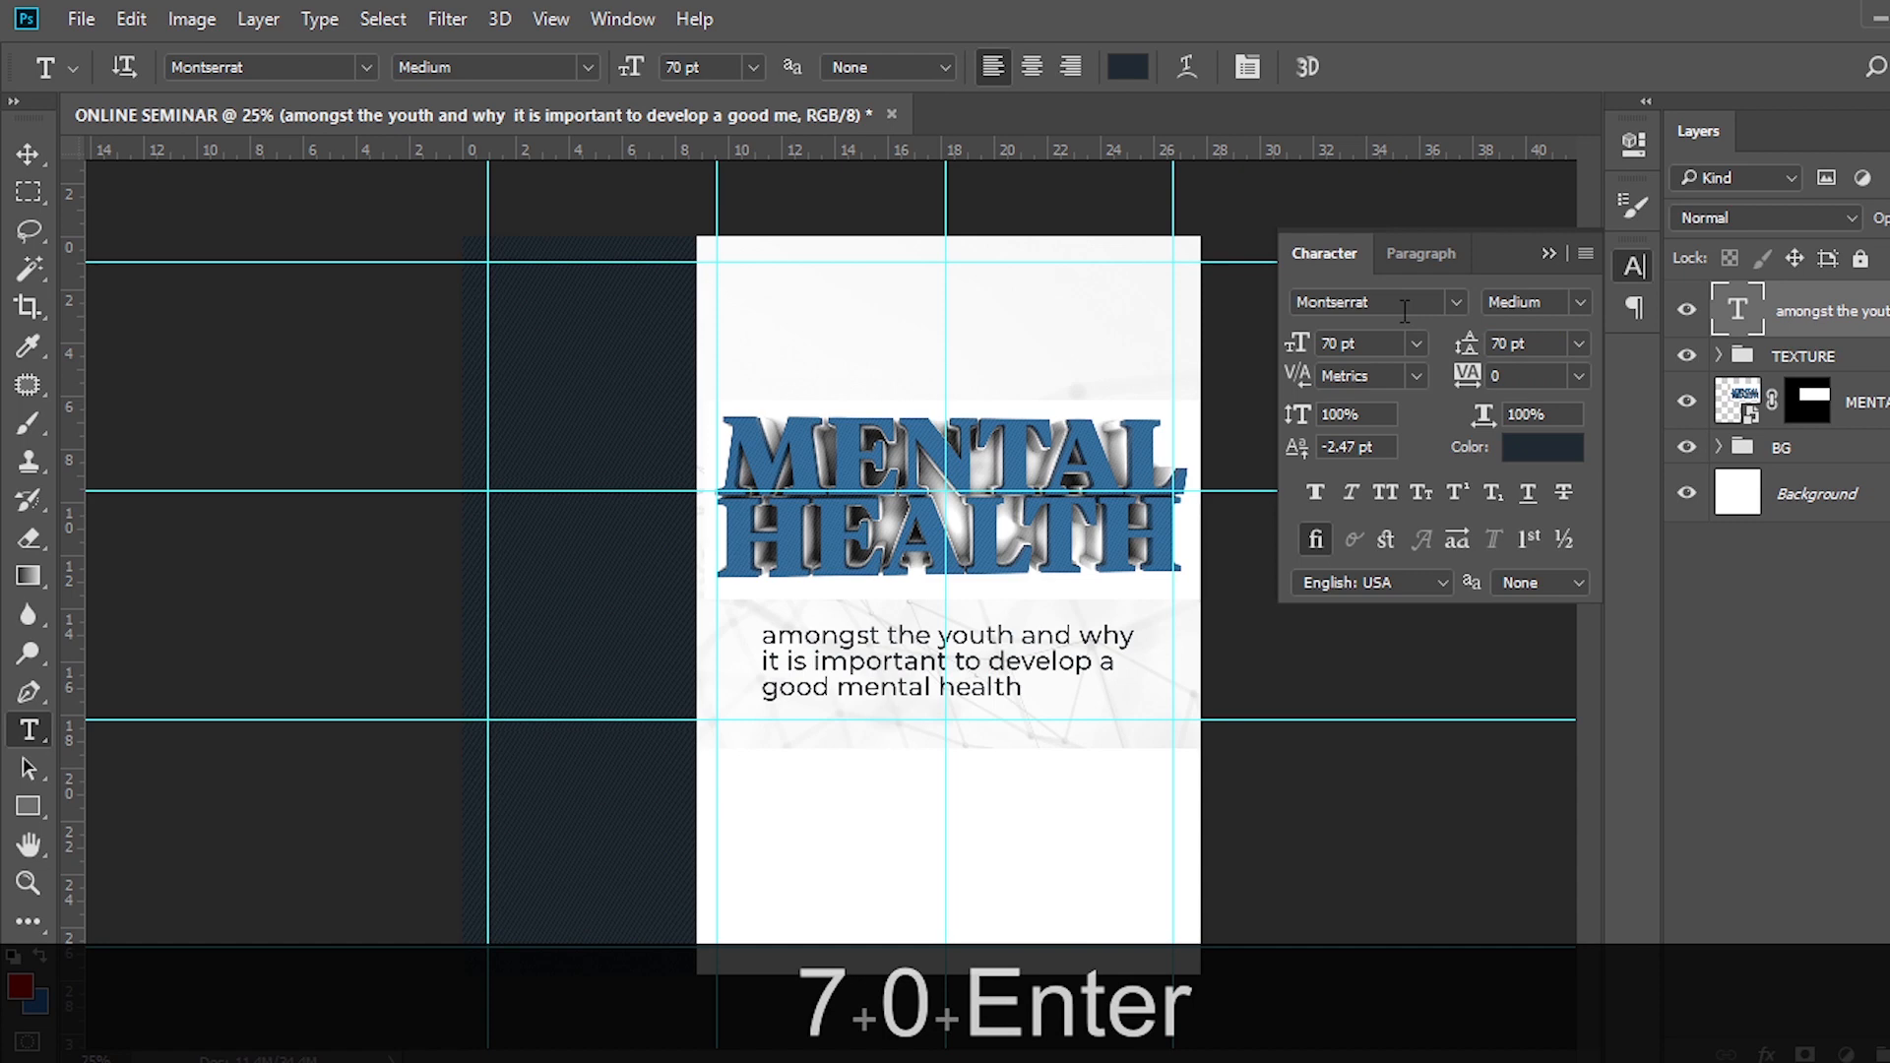
# Color the "amongst the youth" text #96272A and move it directly under the lettering, flush with the guide at the lettering's left edge.
pyautogui.click(1534, 456)
pyautogui.write('96')
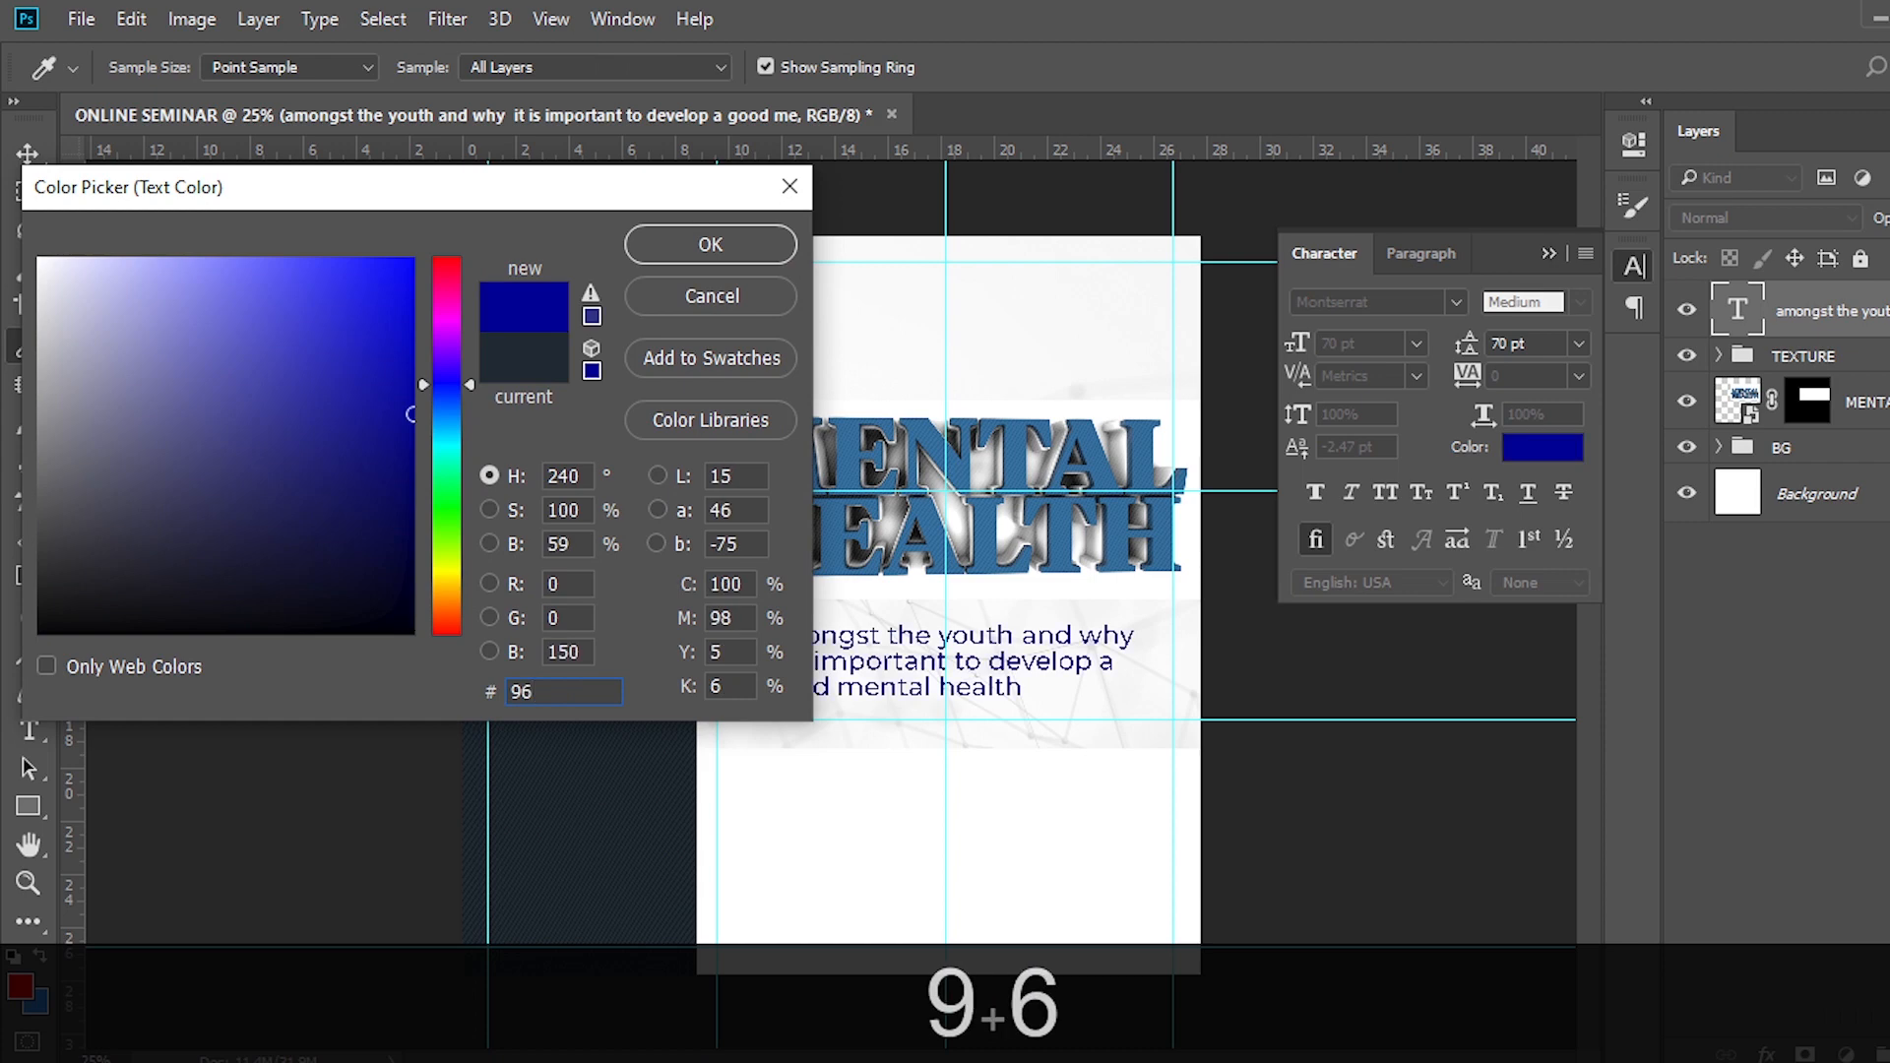
pyautogui.write('27')
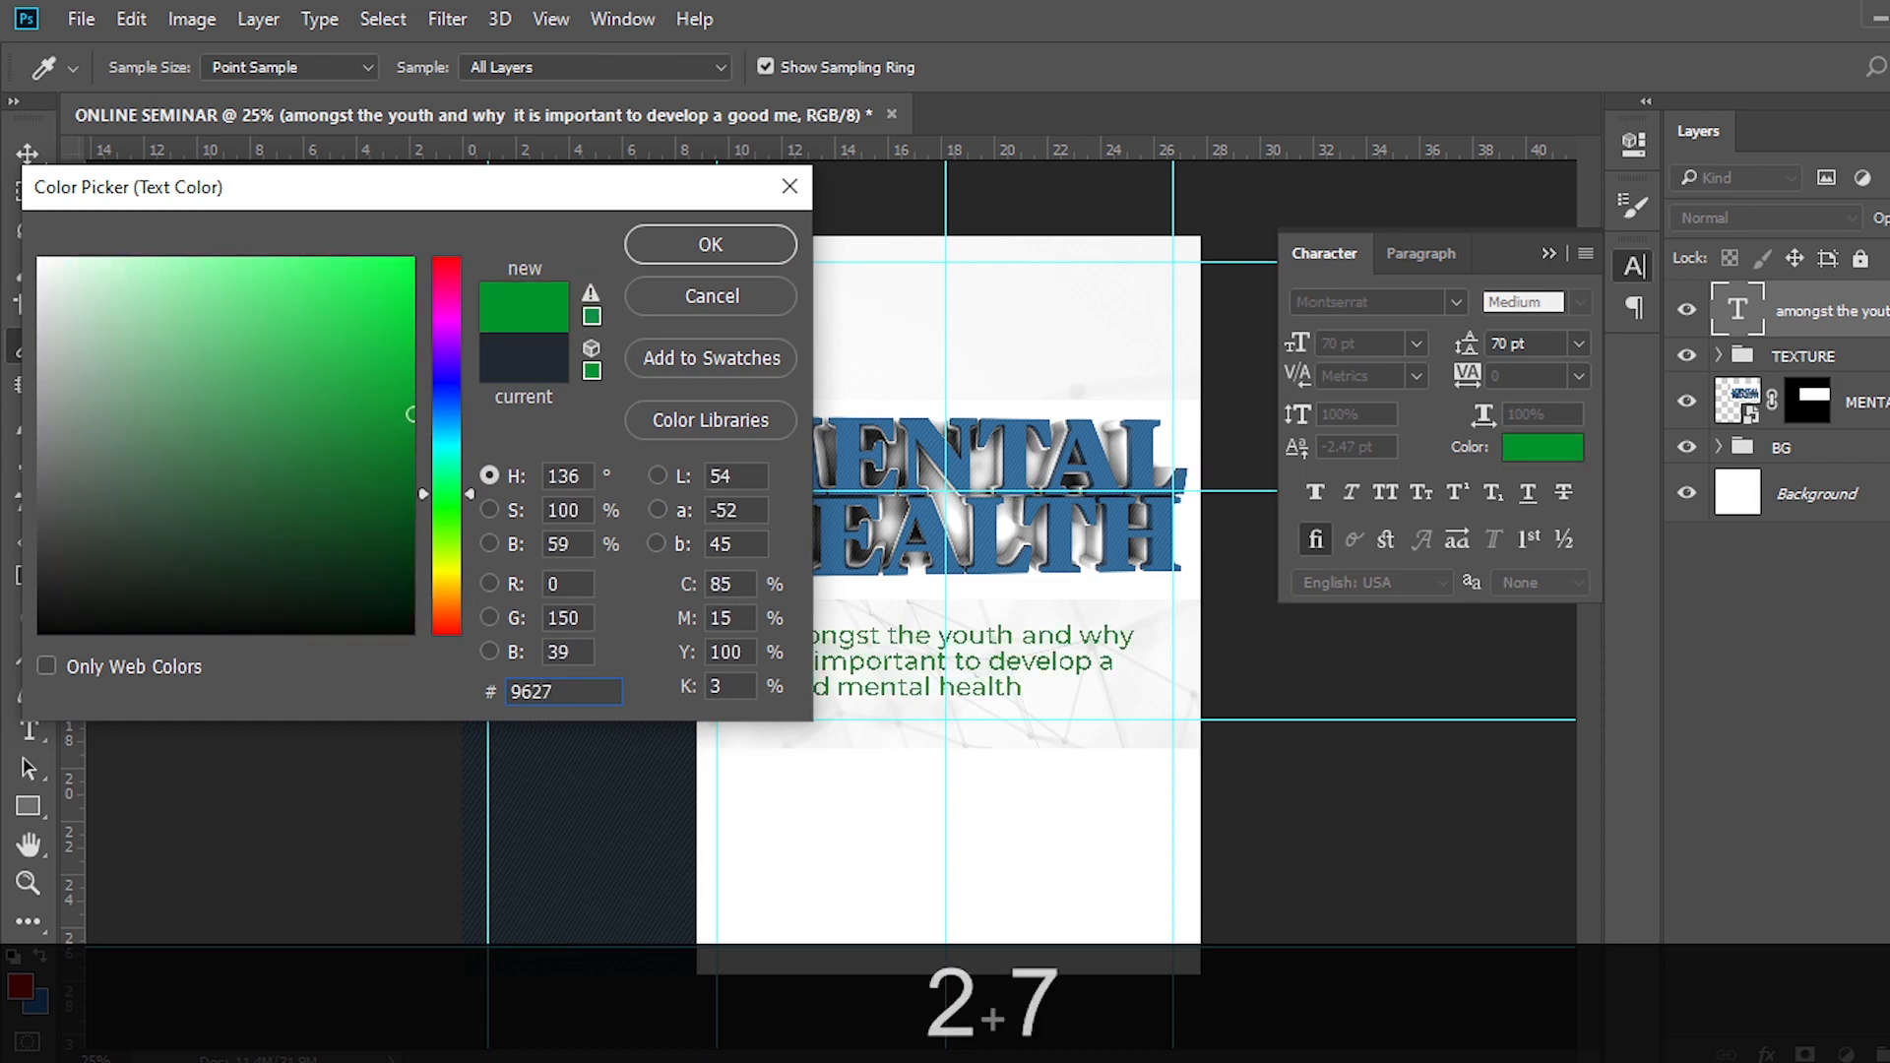
pyautogui.write('2A')
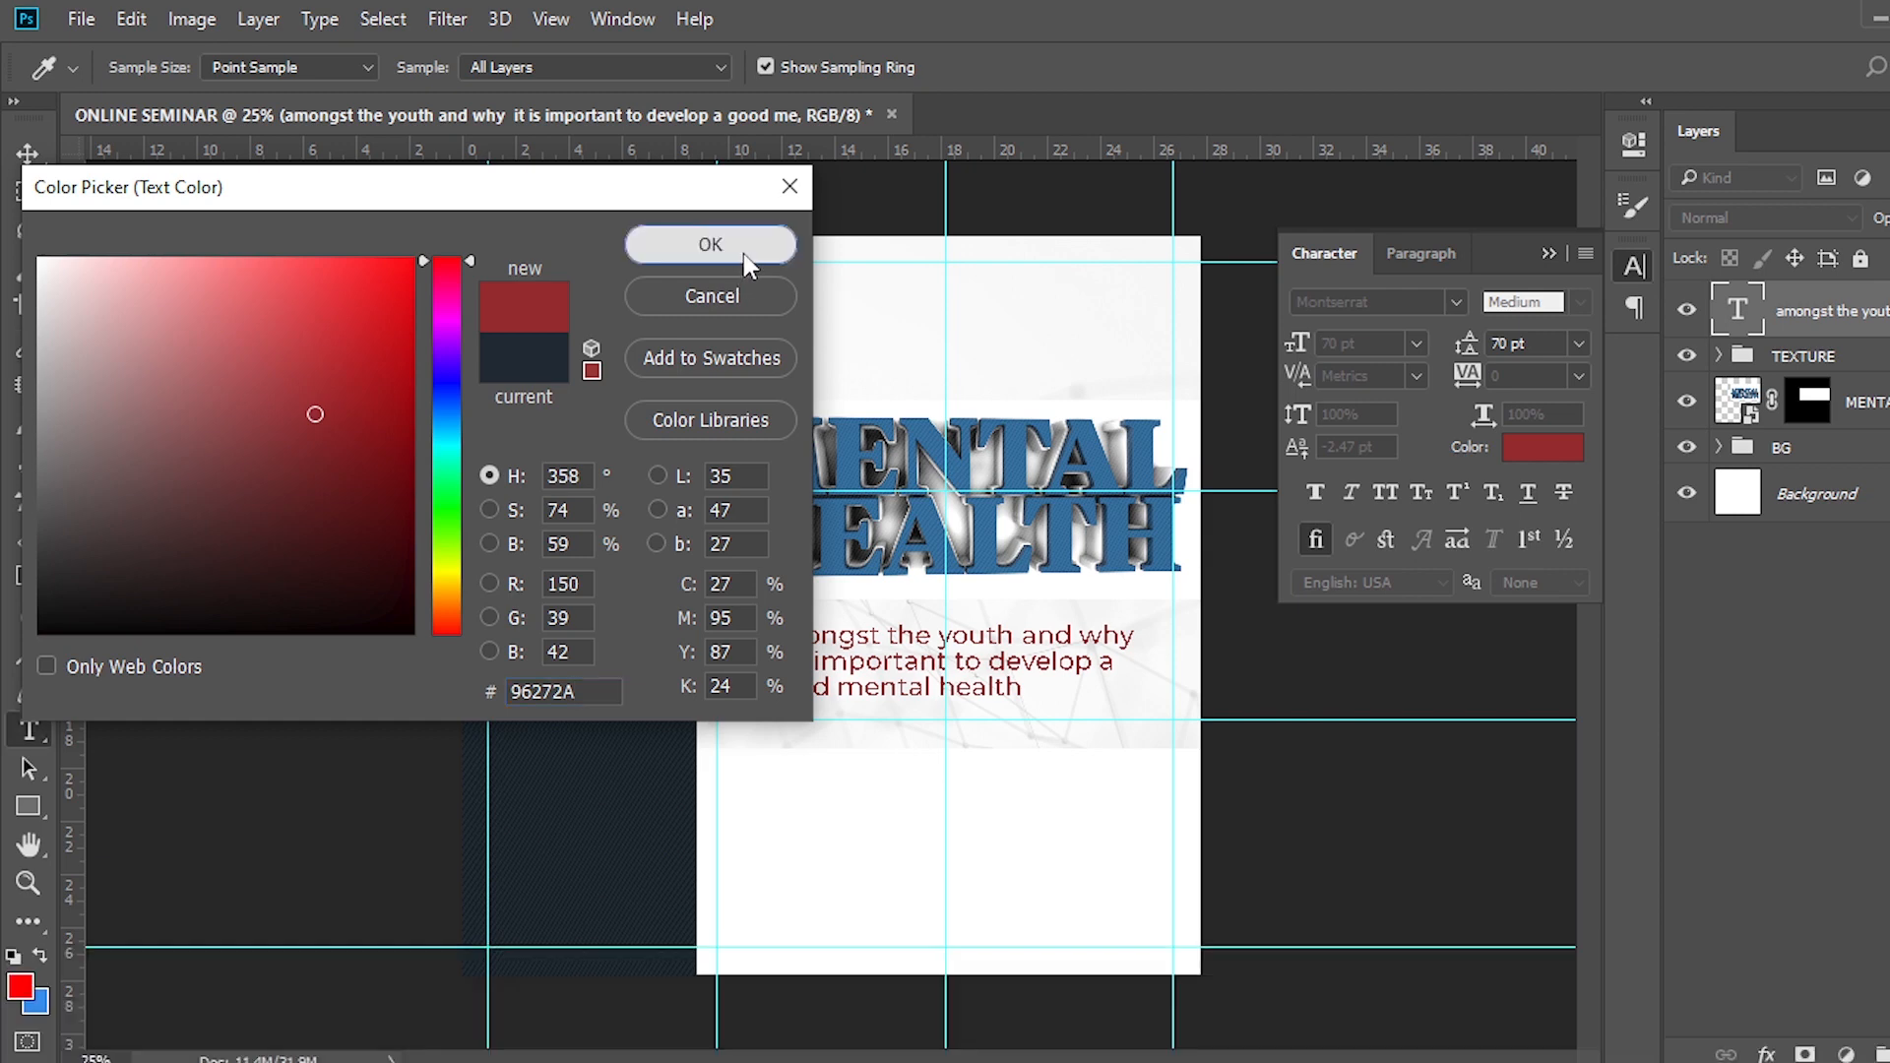
pyautogui.click(743, 252)
pyautogui.press('v')
pyautogui.moveTo(886, 654)
pyautogui.mouseDown()
pyautogui.moveTo(859, 613)
pyautogui.moveTo(842, 624)
pyautogui.mouseUp()
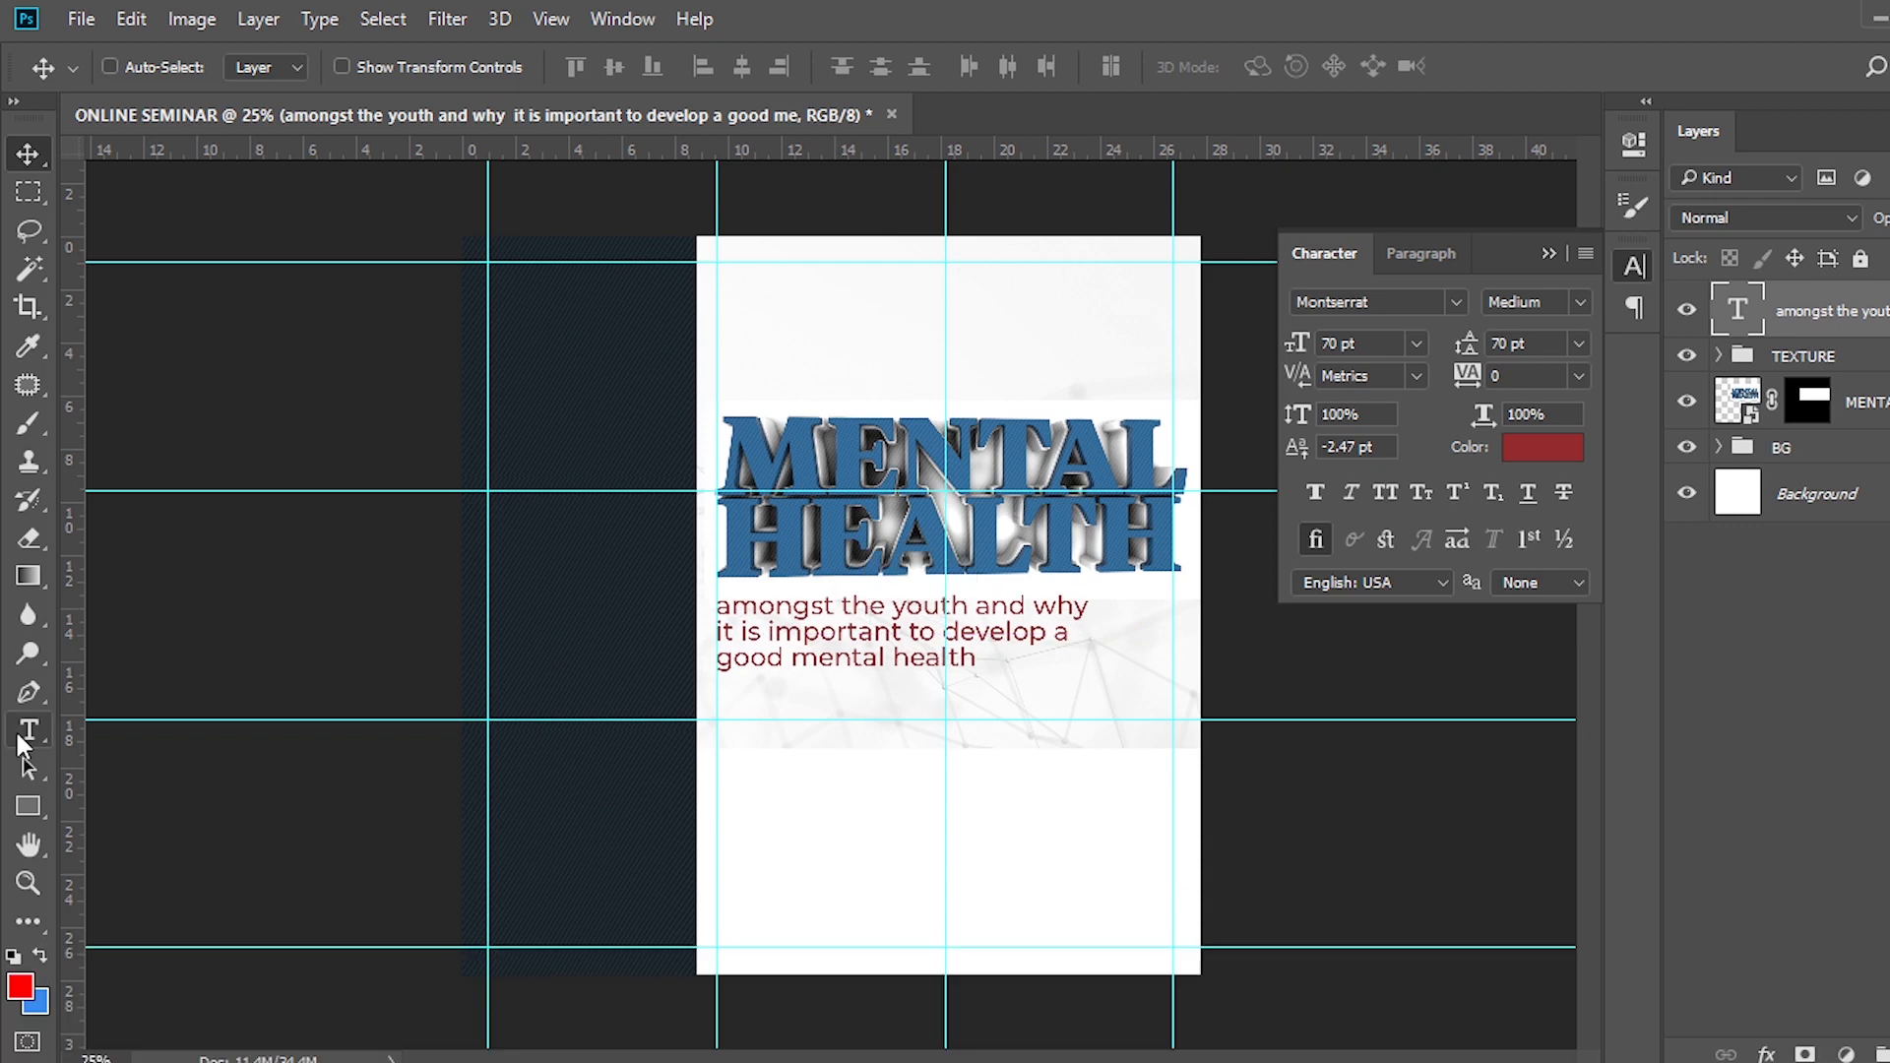
# Draw a thin rectangle about 708 × 8 px below the "amongst the youth" text and fill it with #19252E.
pyautogui.click(28, 808)
pyautogui.moveTo(738, 691); pyautogui.dragTo(1002, 693)
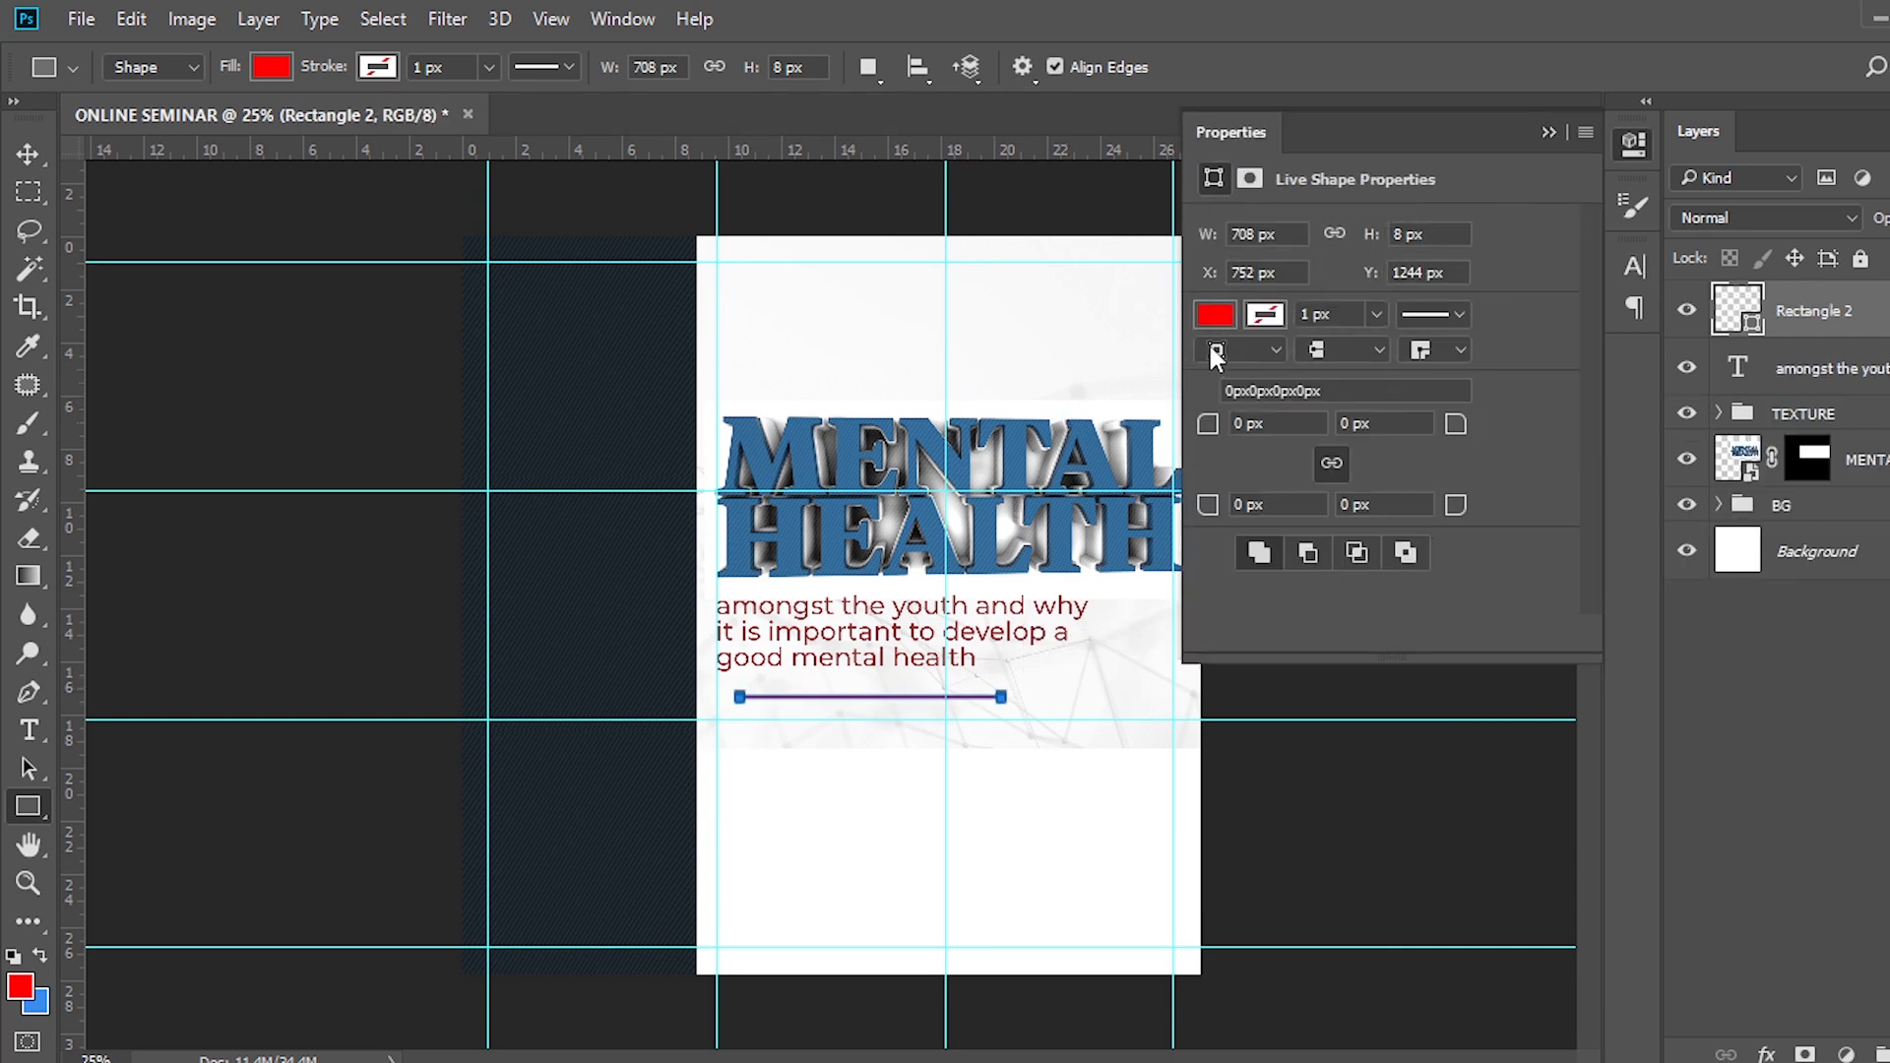
pyautogui.click(1213, 315)
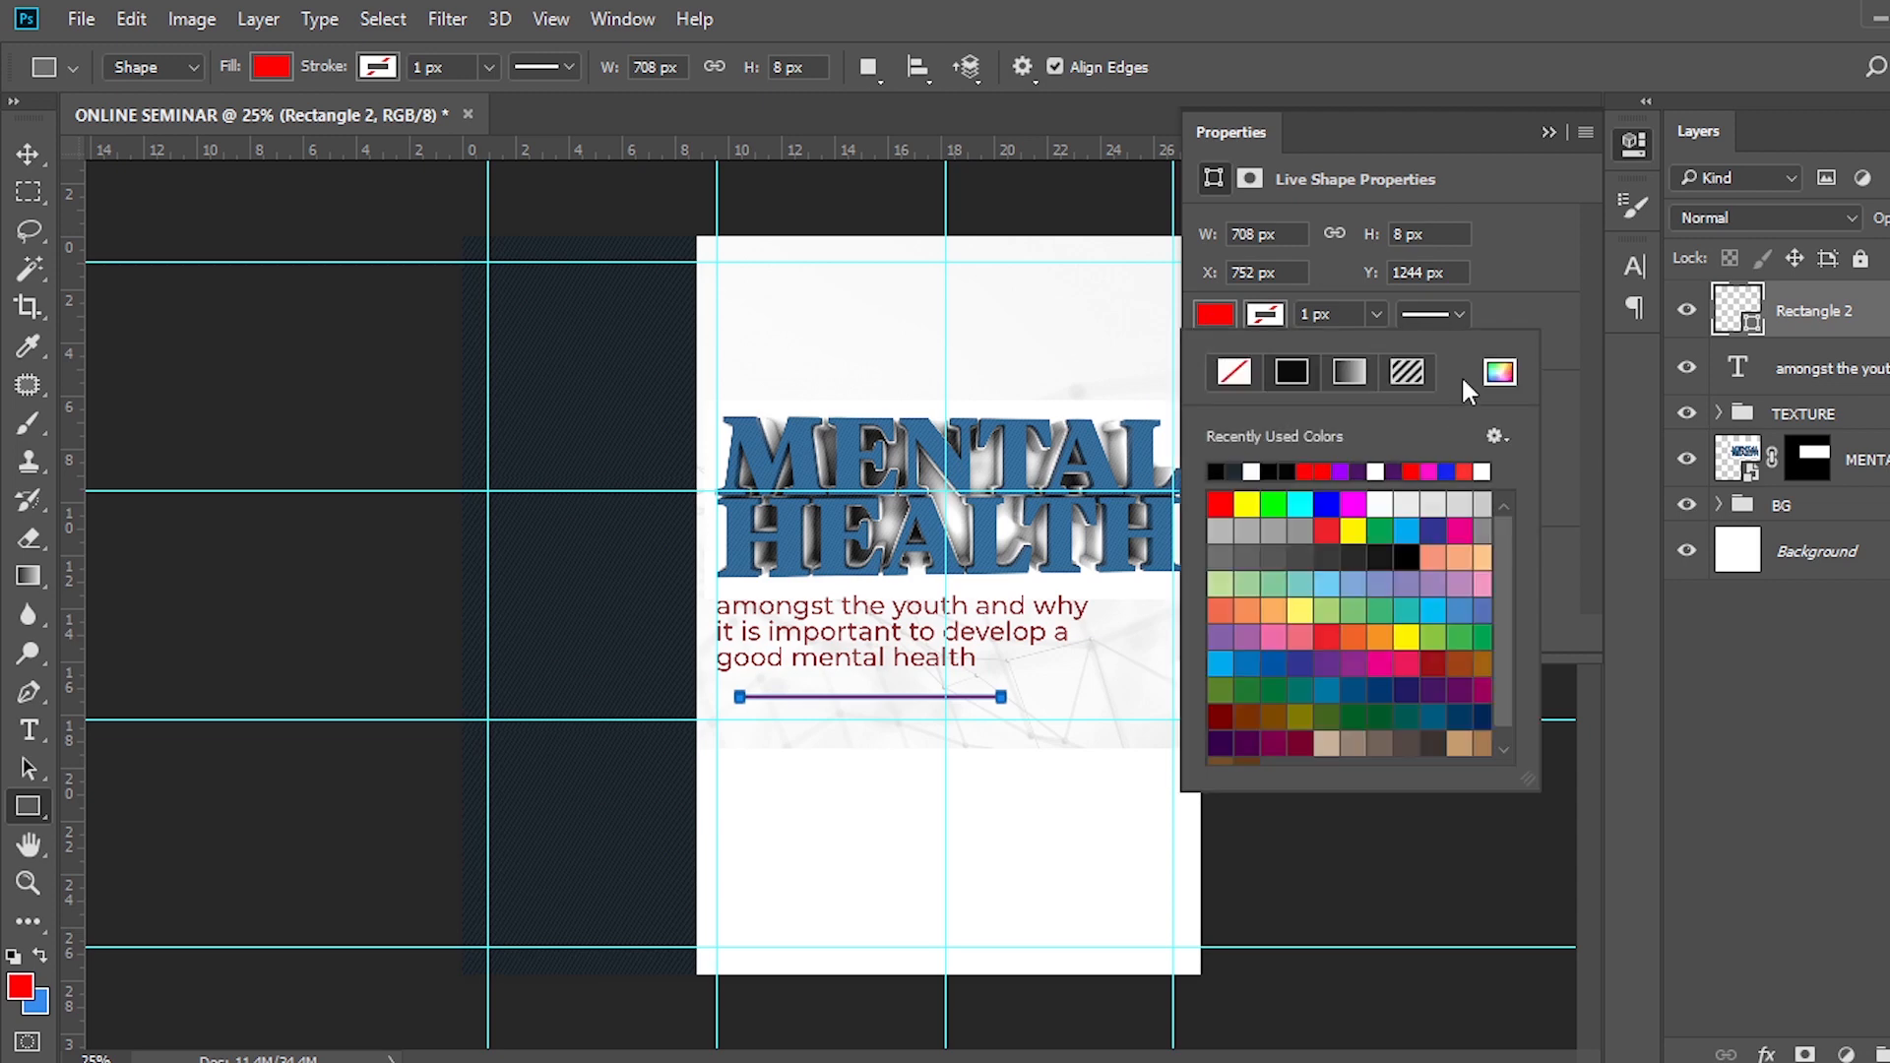
pyautogui.click(1498, 374)
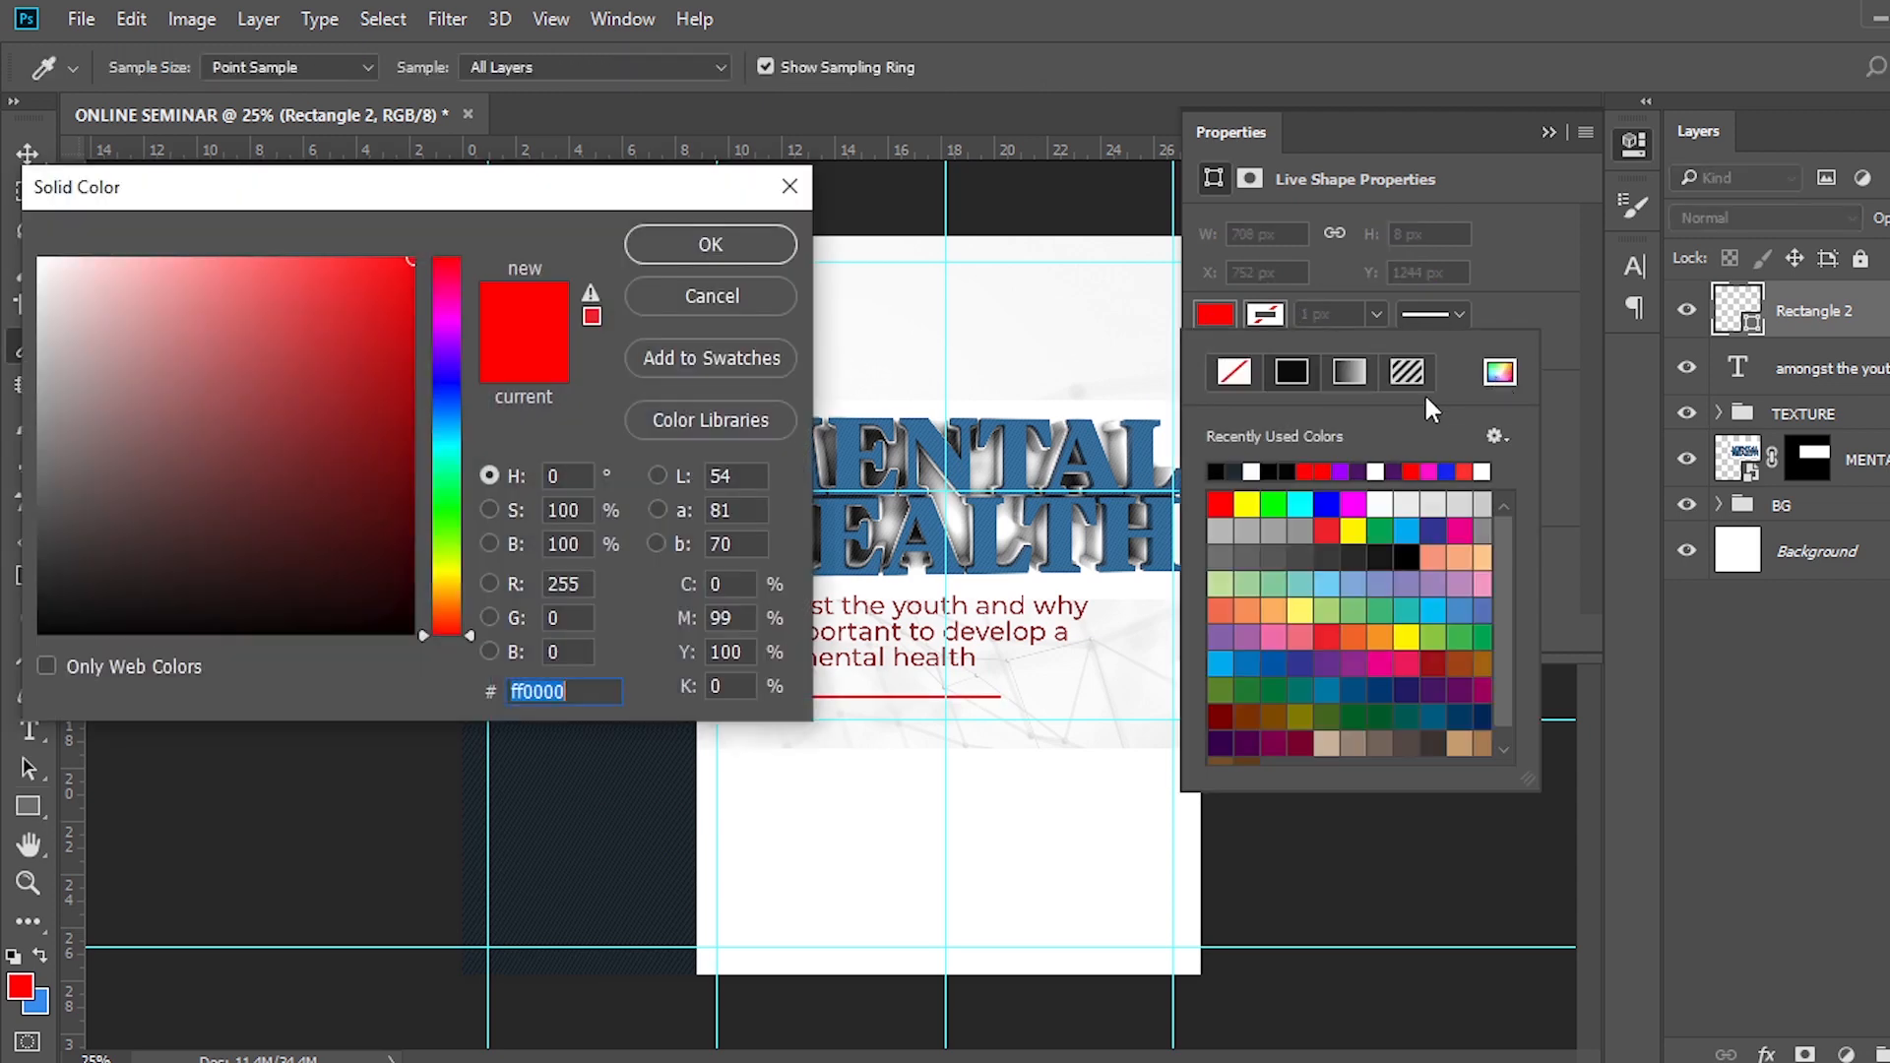
pyautogui.write('19')
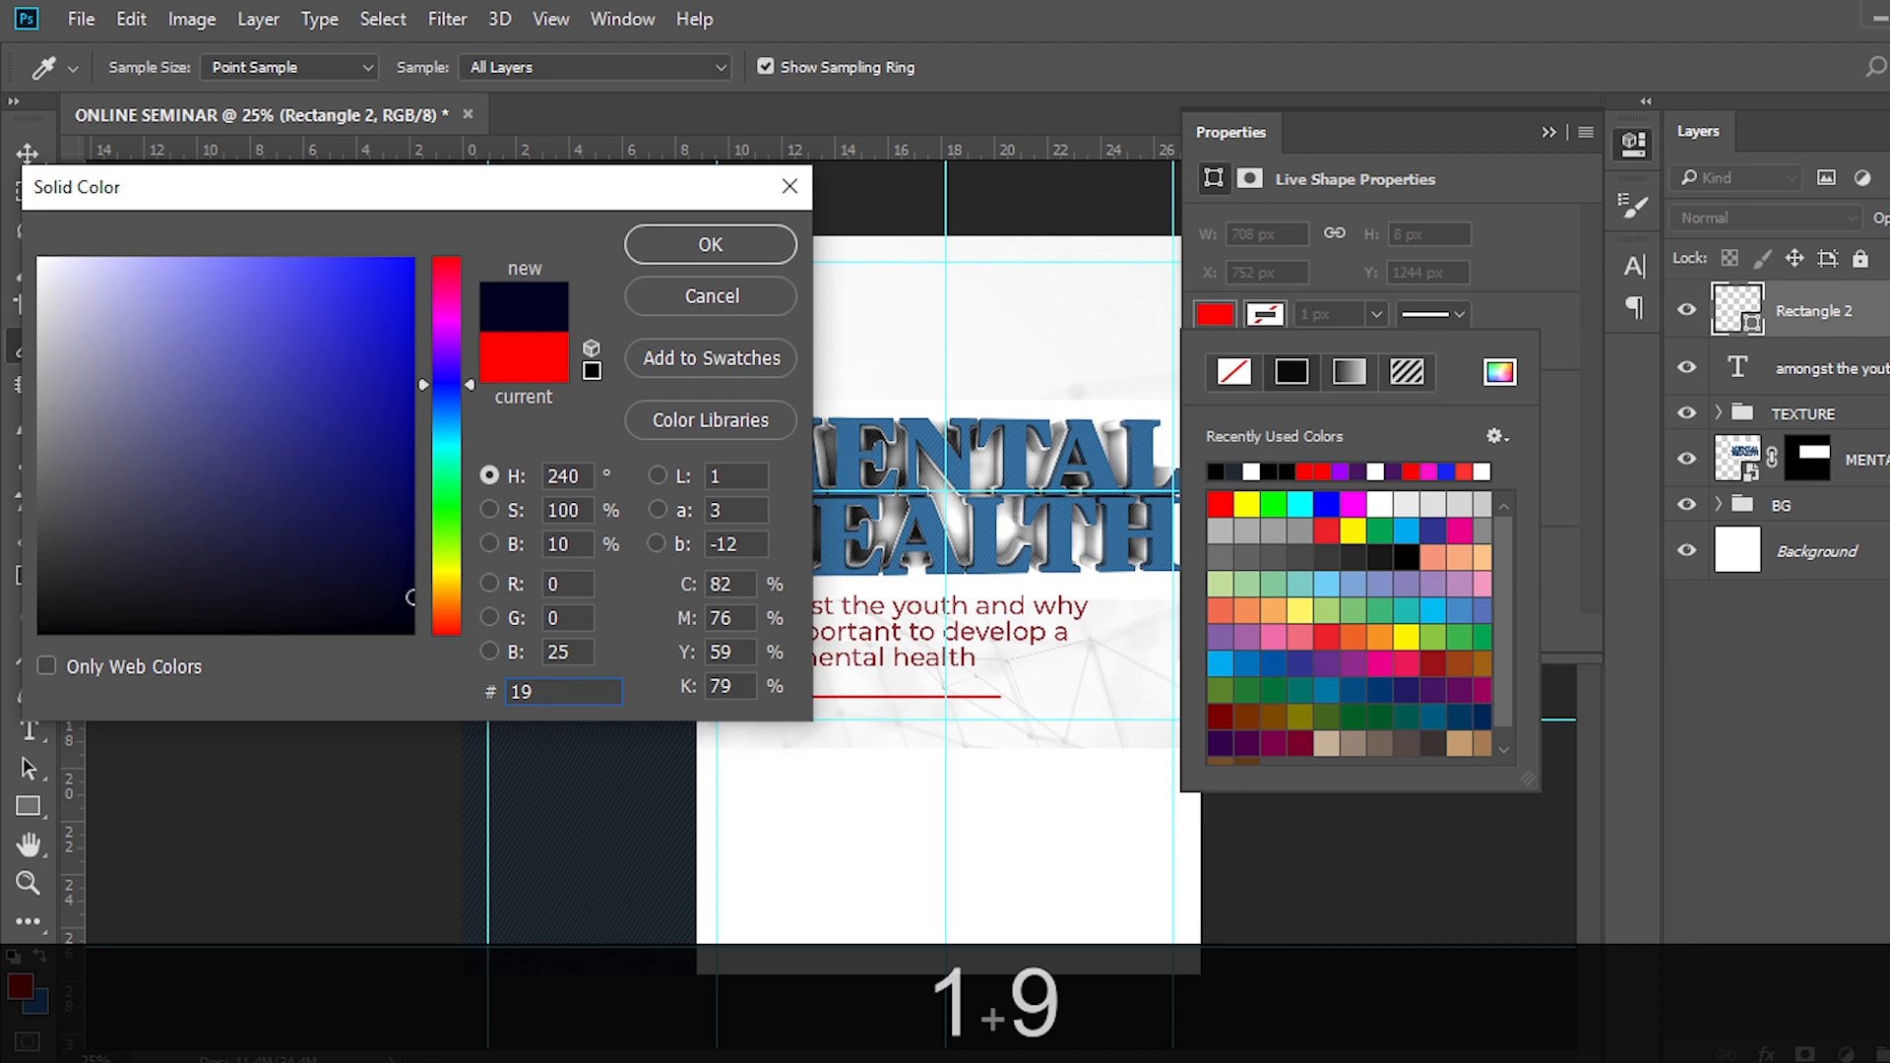
pyautogui.write('25')
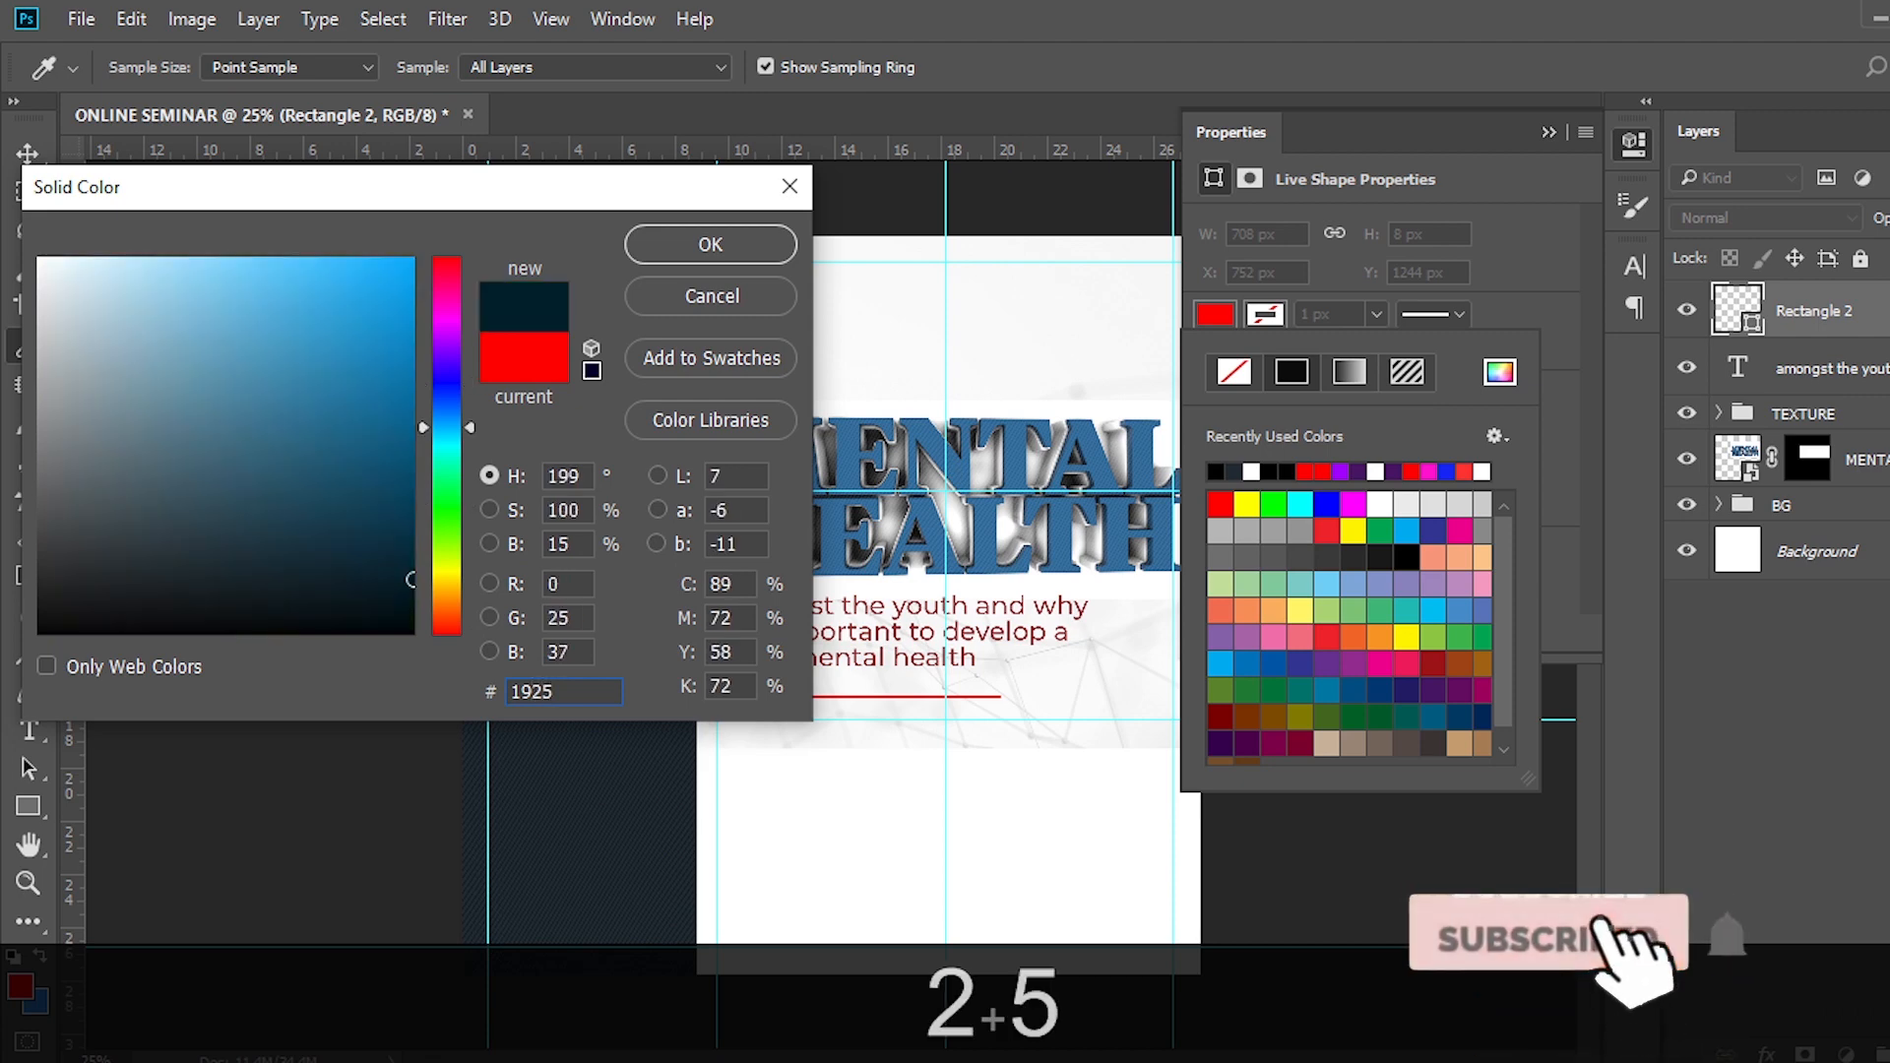
pyautogui.write('2E')
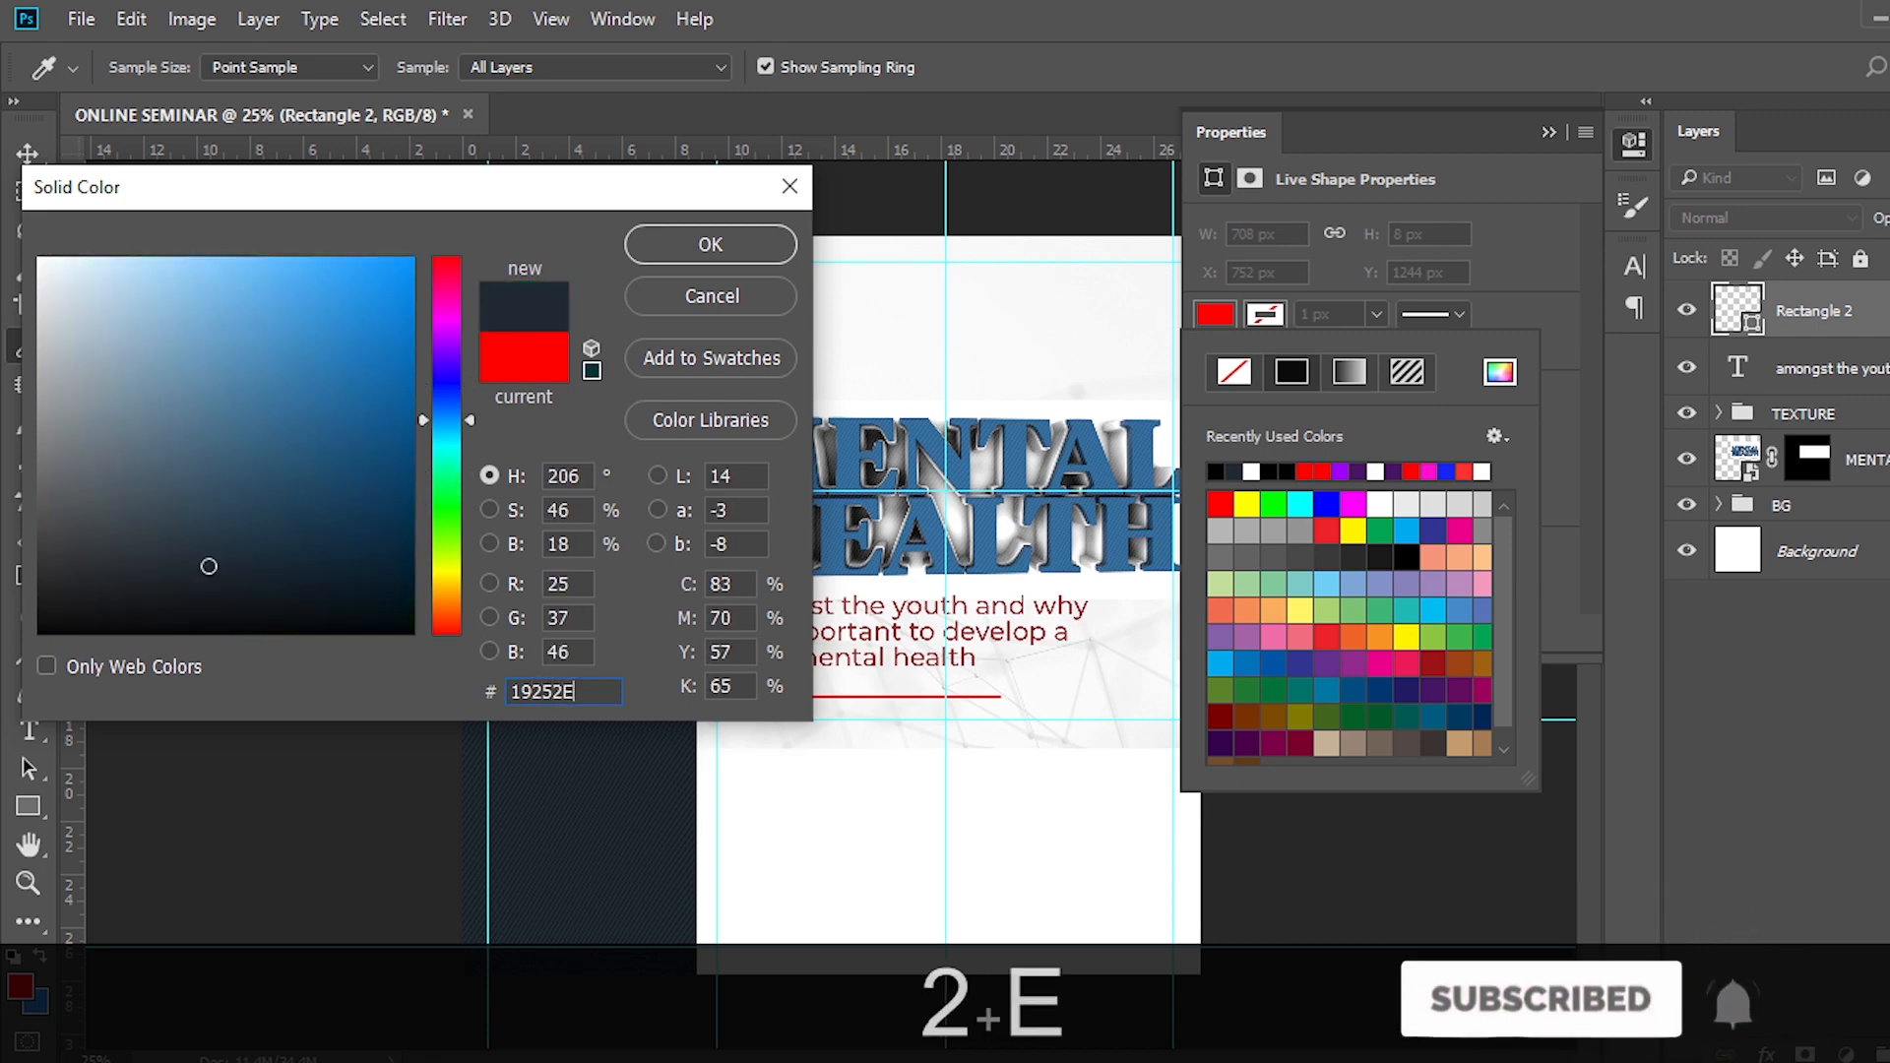
pyautogui.press('Return')
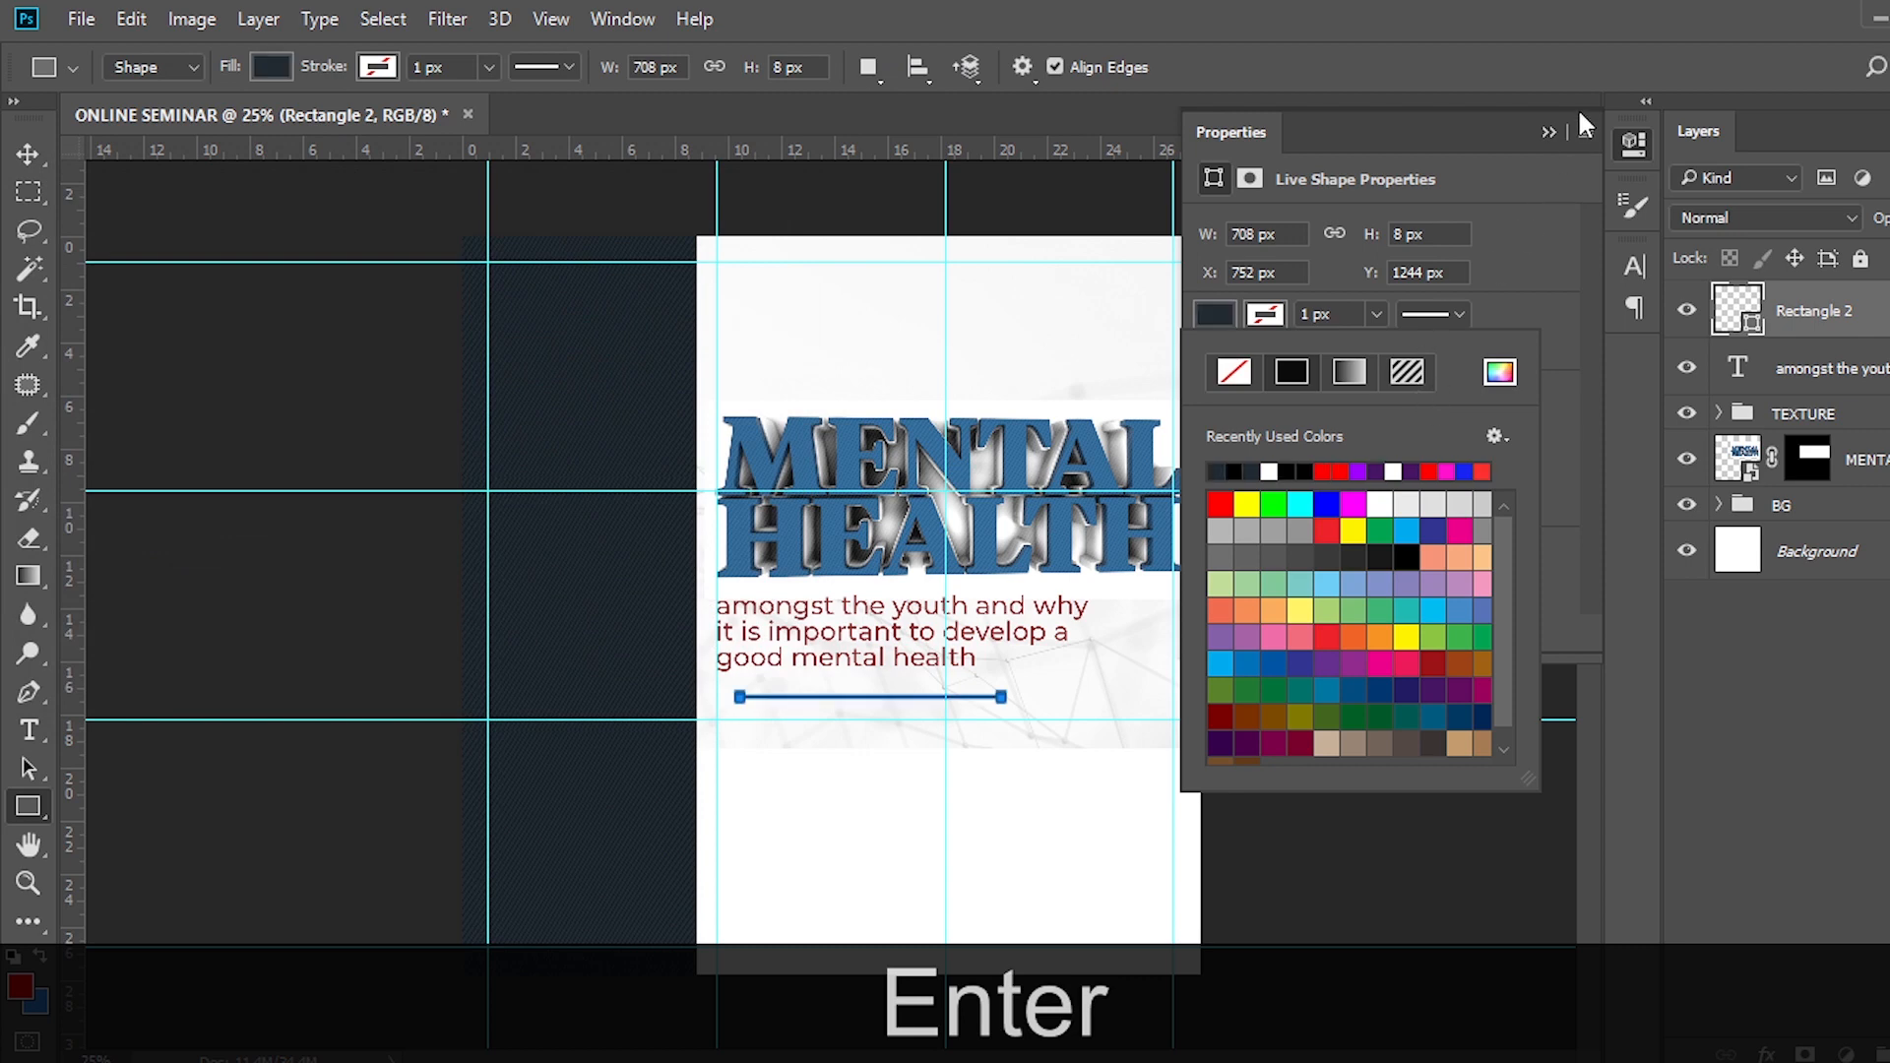
pyautogui.click(1549, 128)
pyautogui.click(1548, 131)
# Nudge the Rectangle 2 line left to the guide at the text's left edge and slightly down.
pyautogui.click(1826, 357)
pyautogui.click(1812, 311)
pyautogui.press('Left')
pyautogui.press('Left')
pyautogui.press('Left')
pyautogui.press('Left')
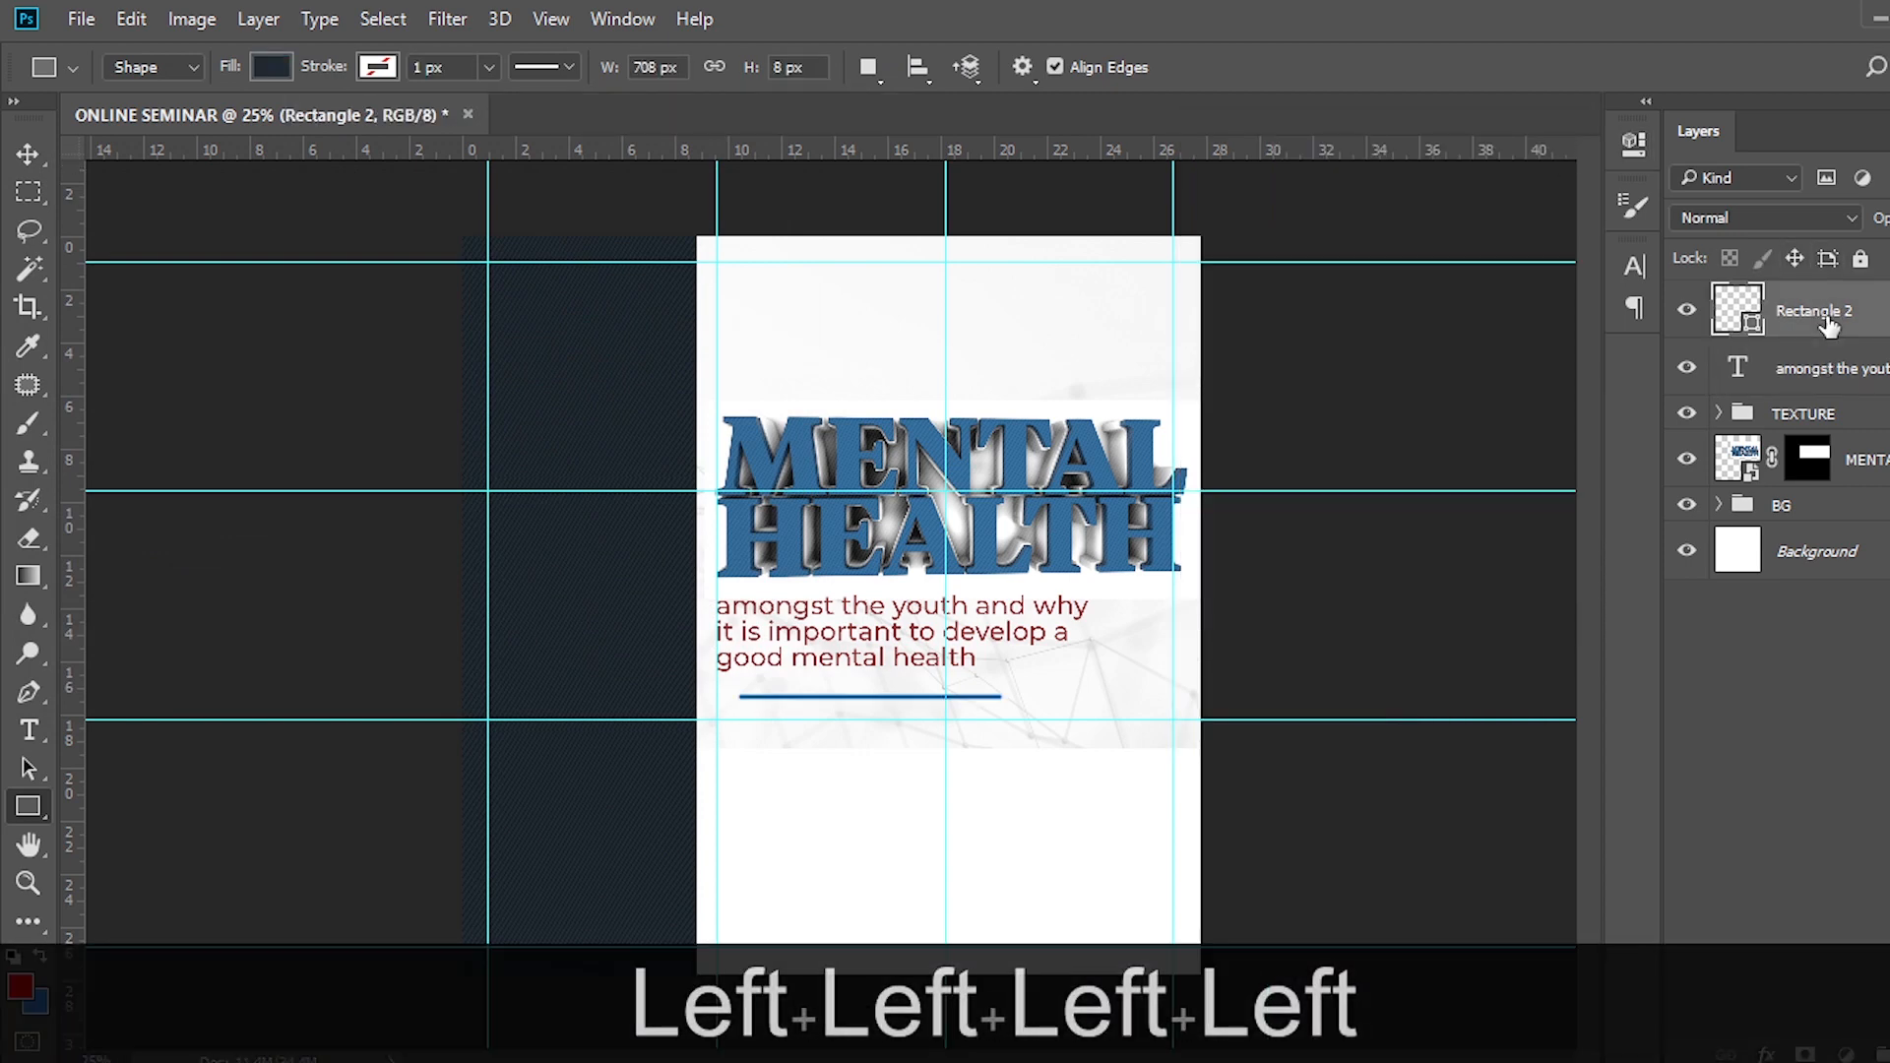
pyautogui.press('v')
pyautogui.press('Left')
pyautogui.press('Left')
pyautogui.press('Left')
pyautogui.press('Left')
pyautogui.press('Left')
pyautogui.press('Left')
pyautogui.press('Left')
pyautogui.press('Left')
pyautogui.press('Left')
pyautogui.press('Left')
pyautogui.press('Left')
pyautogui.press('Left')
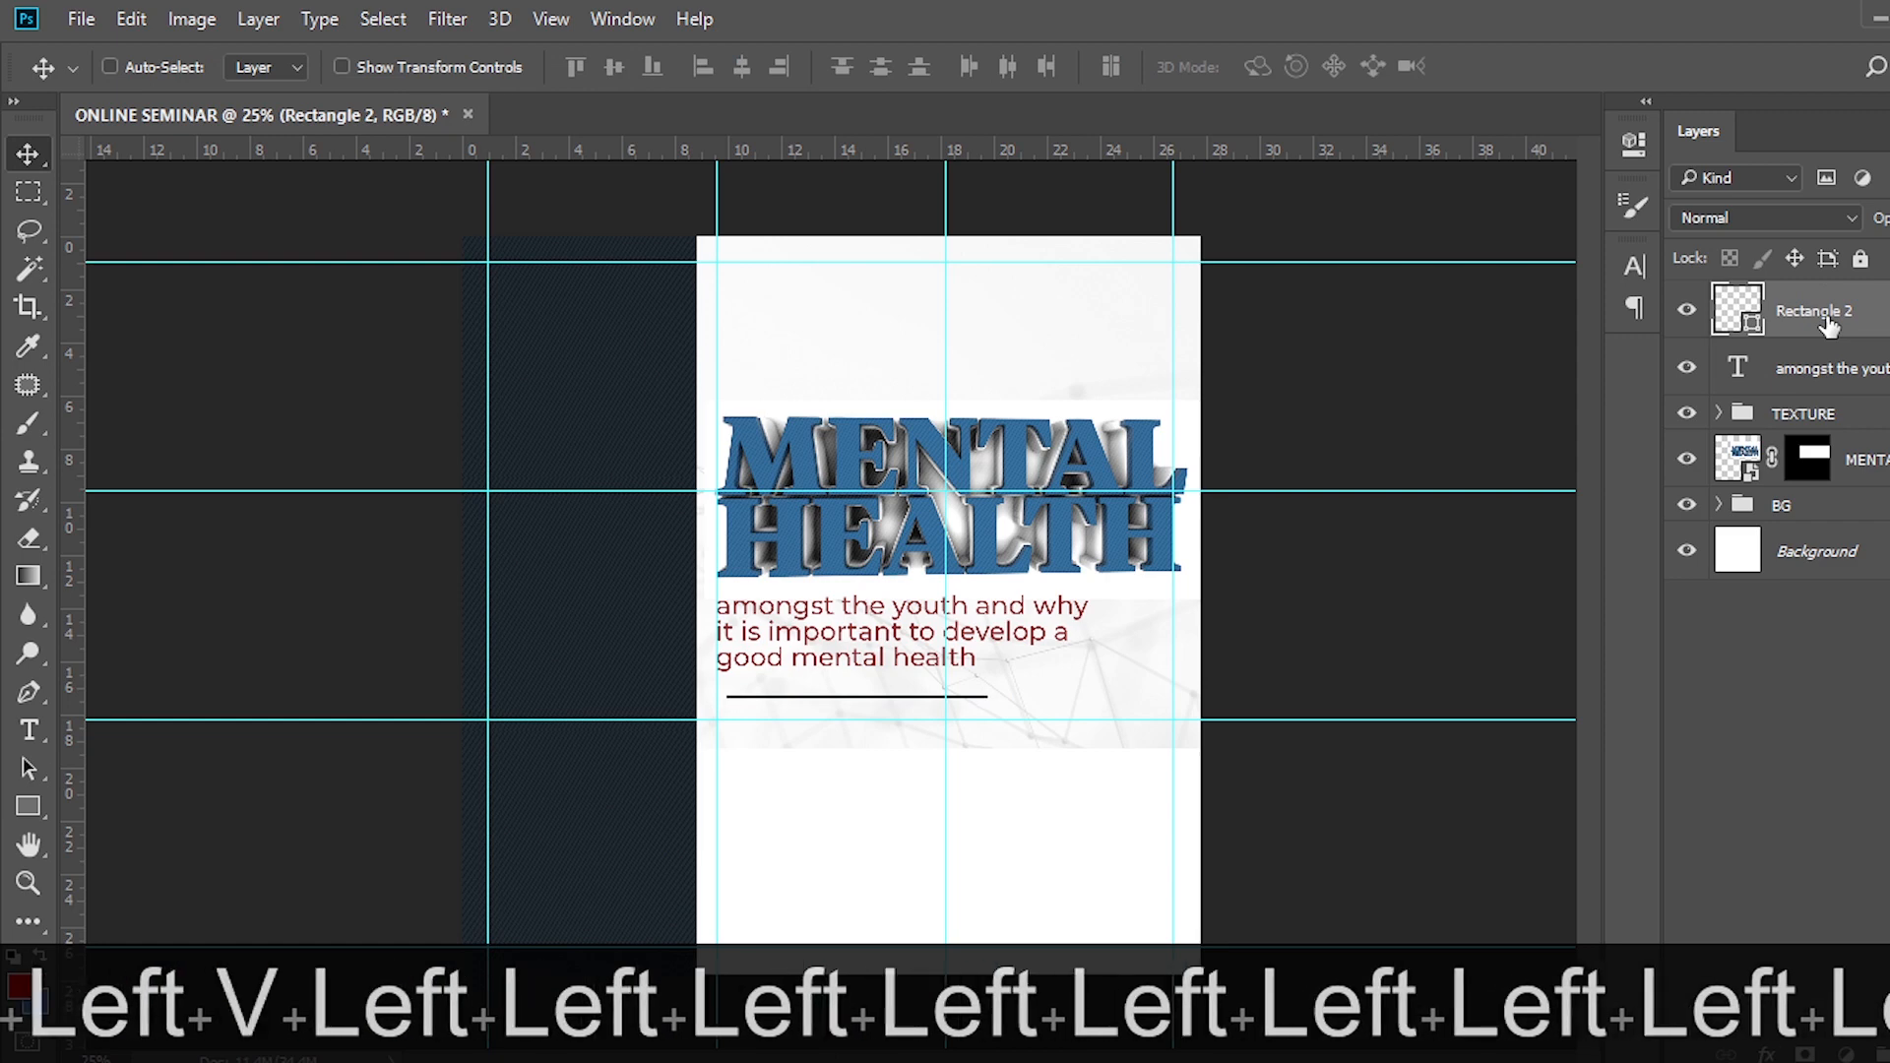
pyautogui.press('Left')
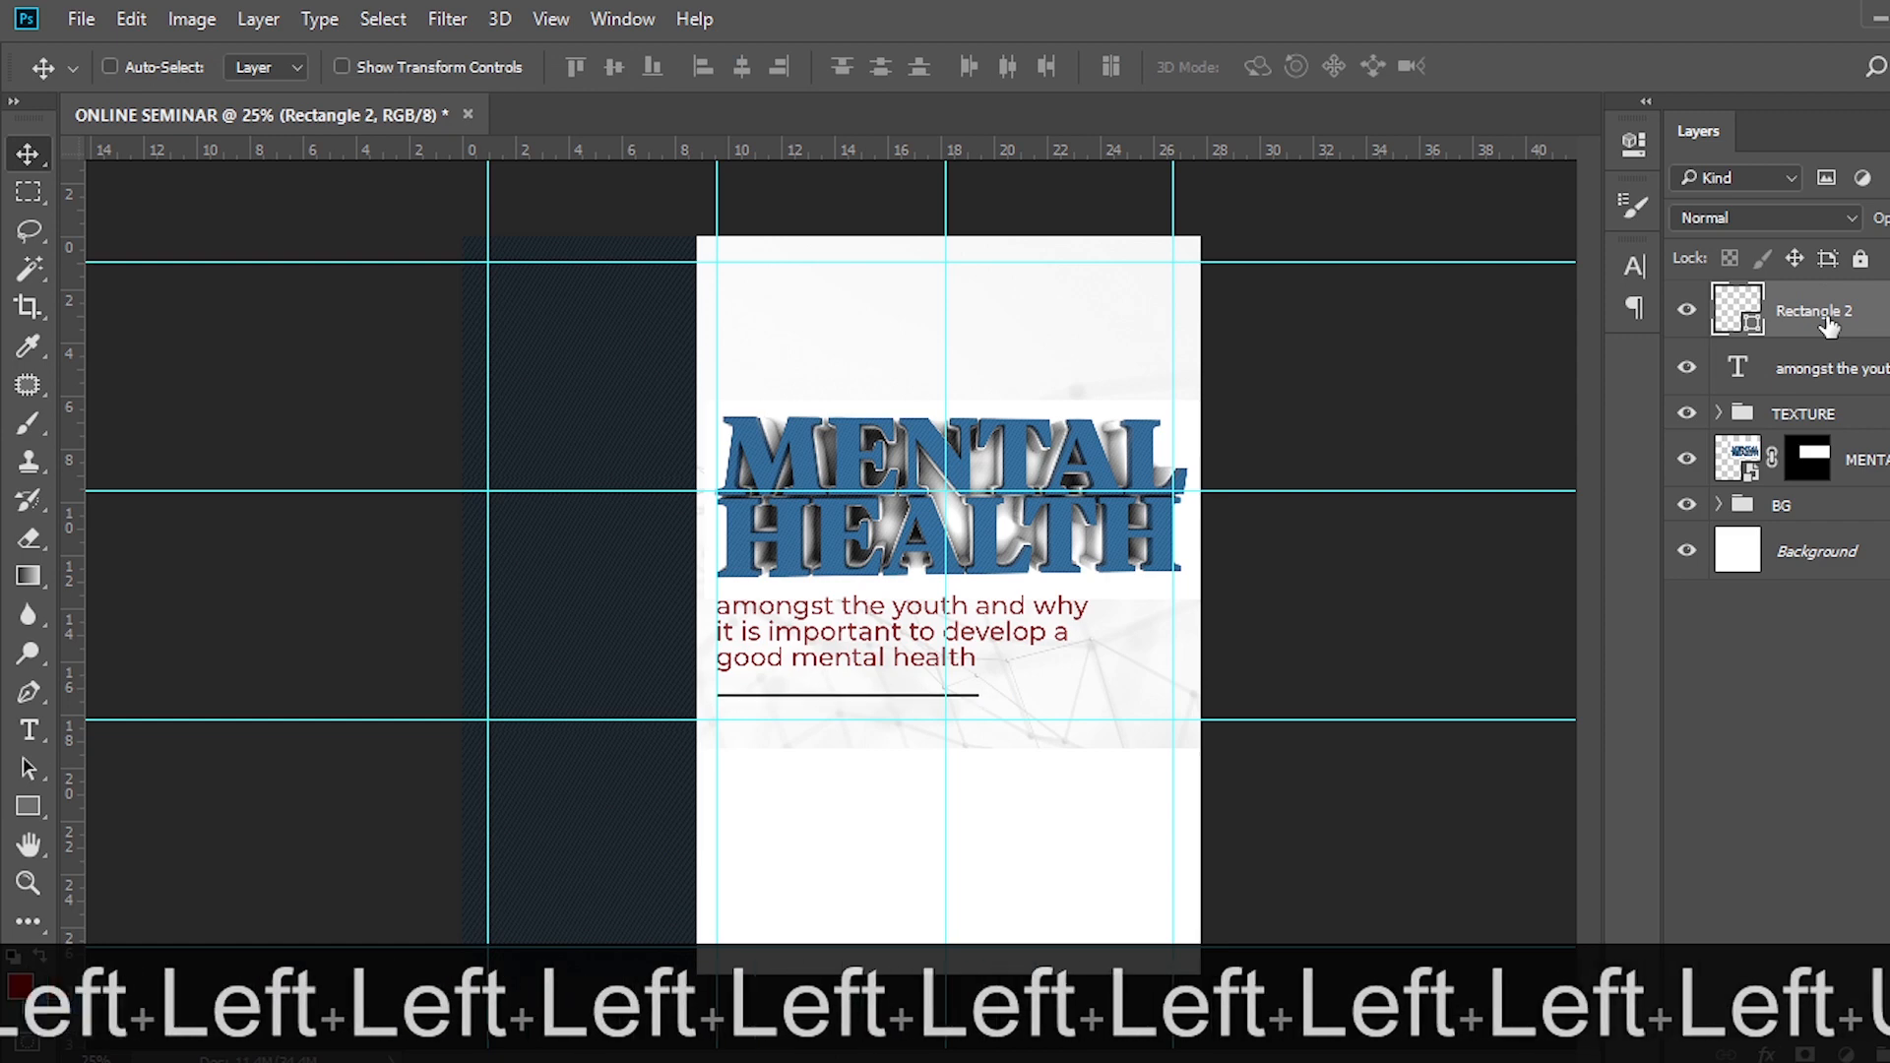
pyautogui.press('Down')
pyautogui.press('Down')
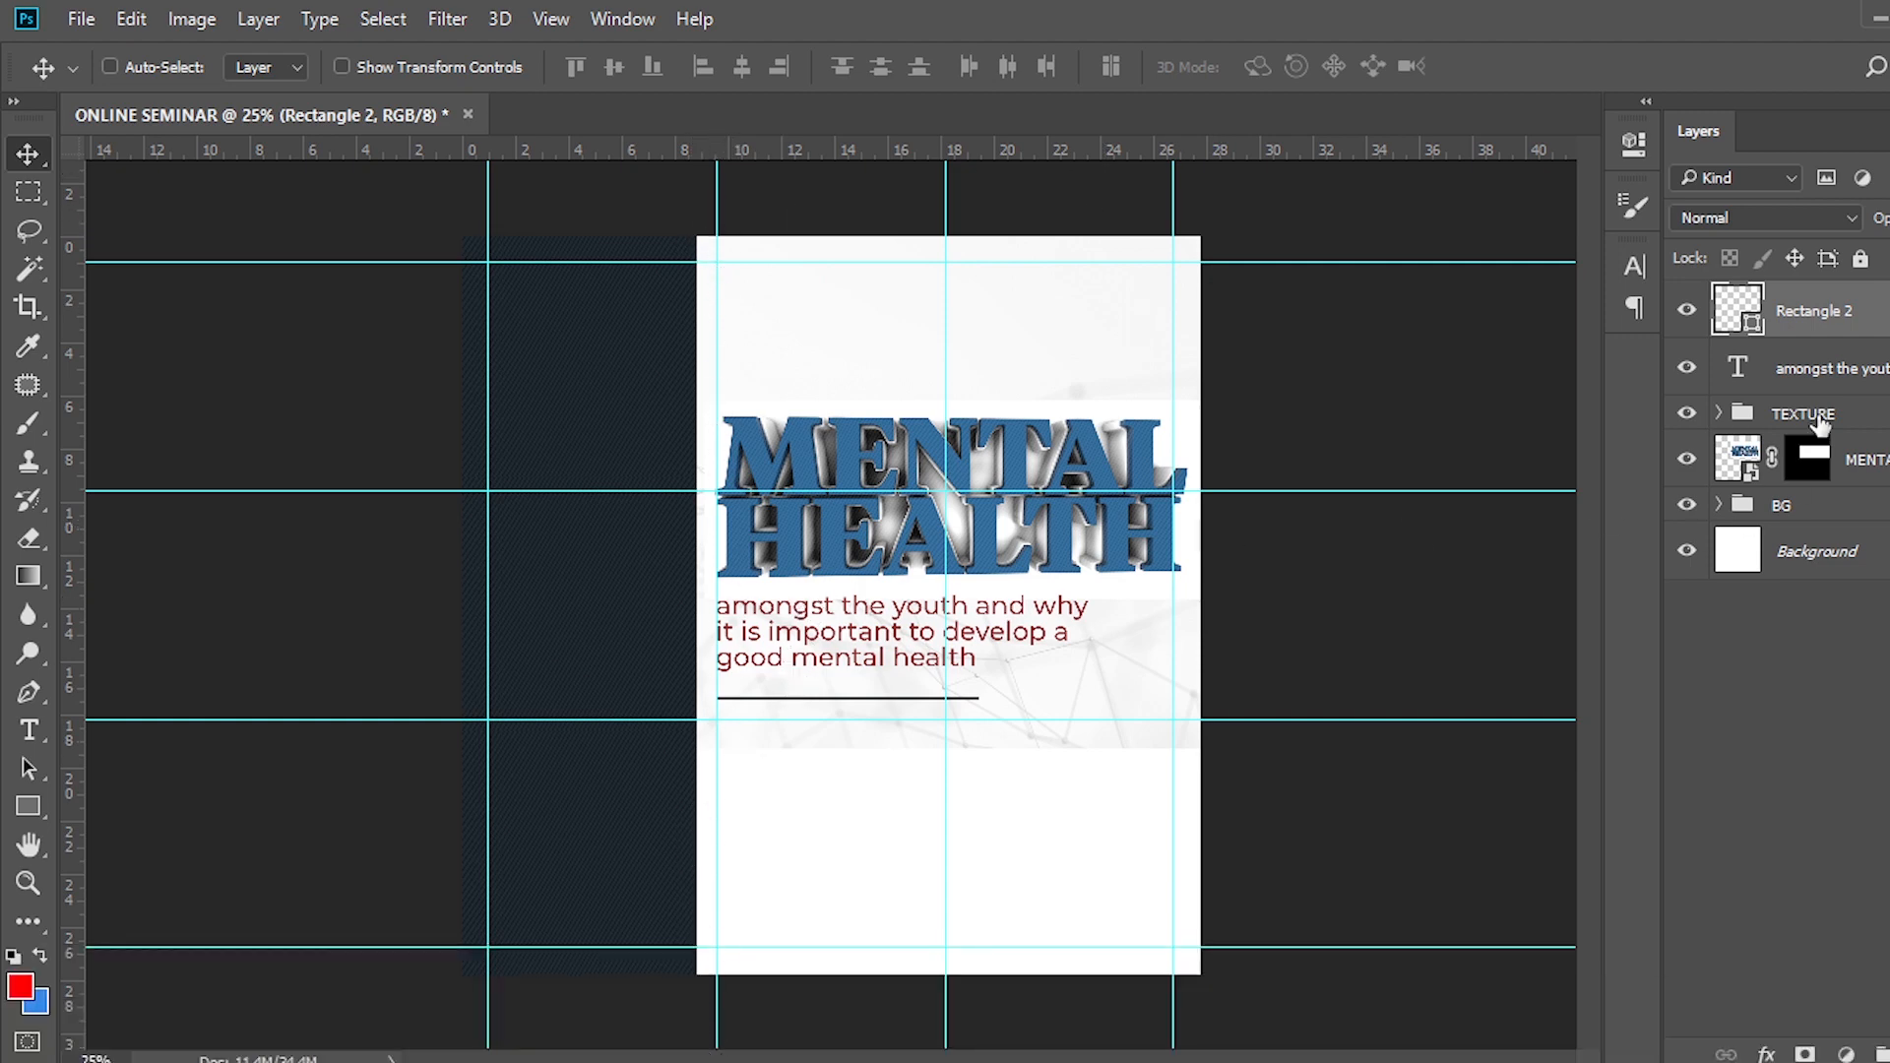
# Group the Rectangle 2, "amongst the youth" text, TEXTURE and MENTAL HEALTH layers and name the group TOPIC.
pyautogui.click(1813, 374)
pyautogui.click(1834, 313)
pyautogui.keyDown('ctrl'); pyautogui.click(1837, 374); pyautogui.keyUp('ctrl')
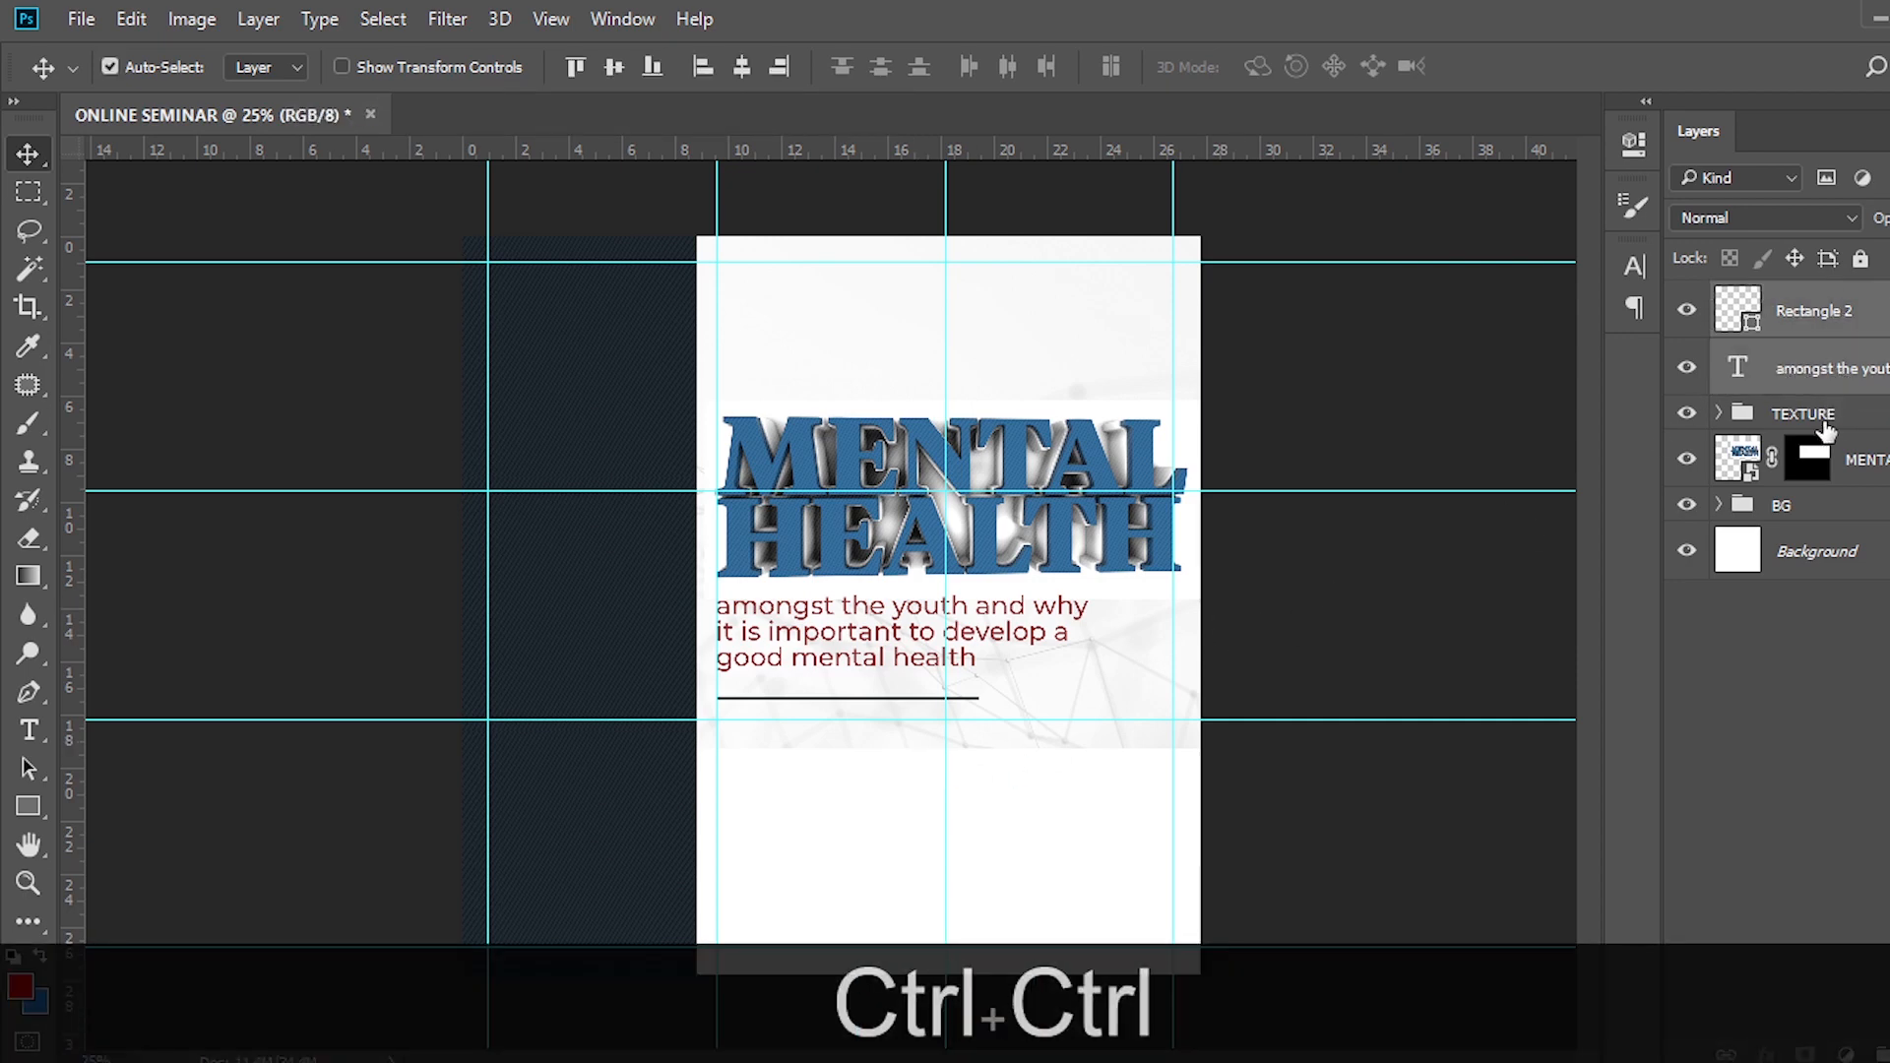
pyautogui.keyDown('ctrl'); pyautogui.click(1825, 424); pyautogui.keyUp('ctrl')
pyautogui.keyDown('ctrl'); pyautogui.click(1875, 463); pyautogui.keyUp('ctrl')
pyautogui.hotkey('ctrl', 'g')
pyautogui.doubleClick(1787, 298)
pyautogui.press('capslock')
pyautogui.write('topic')
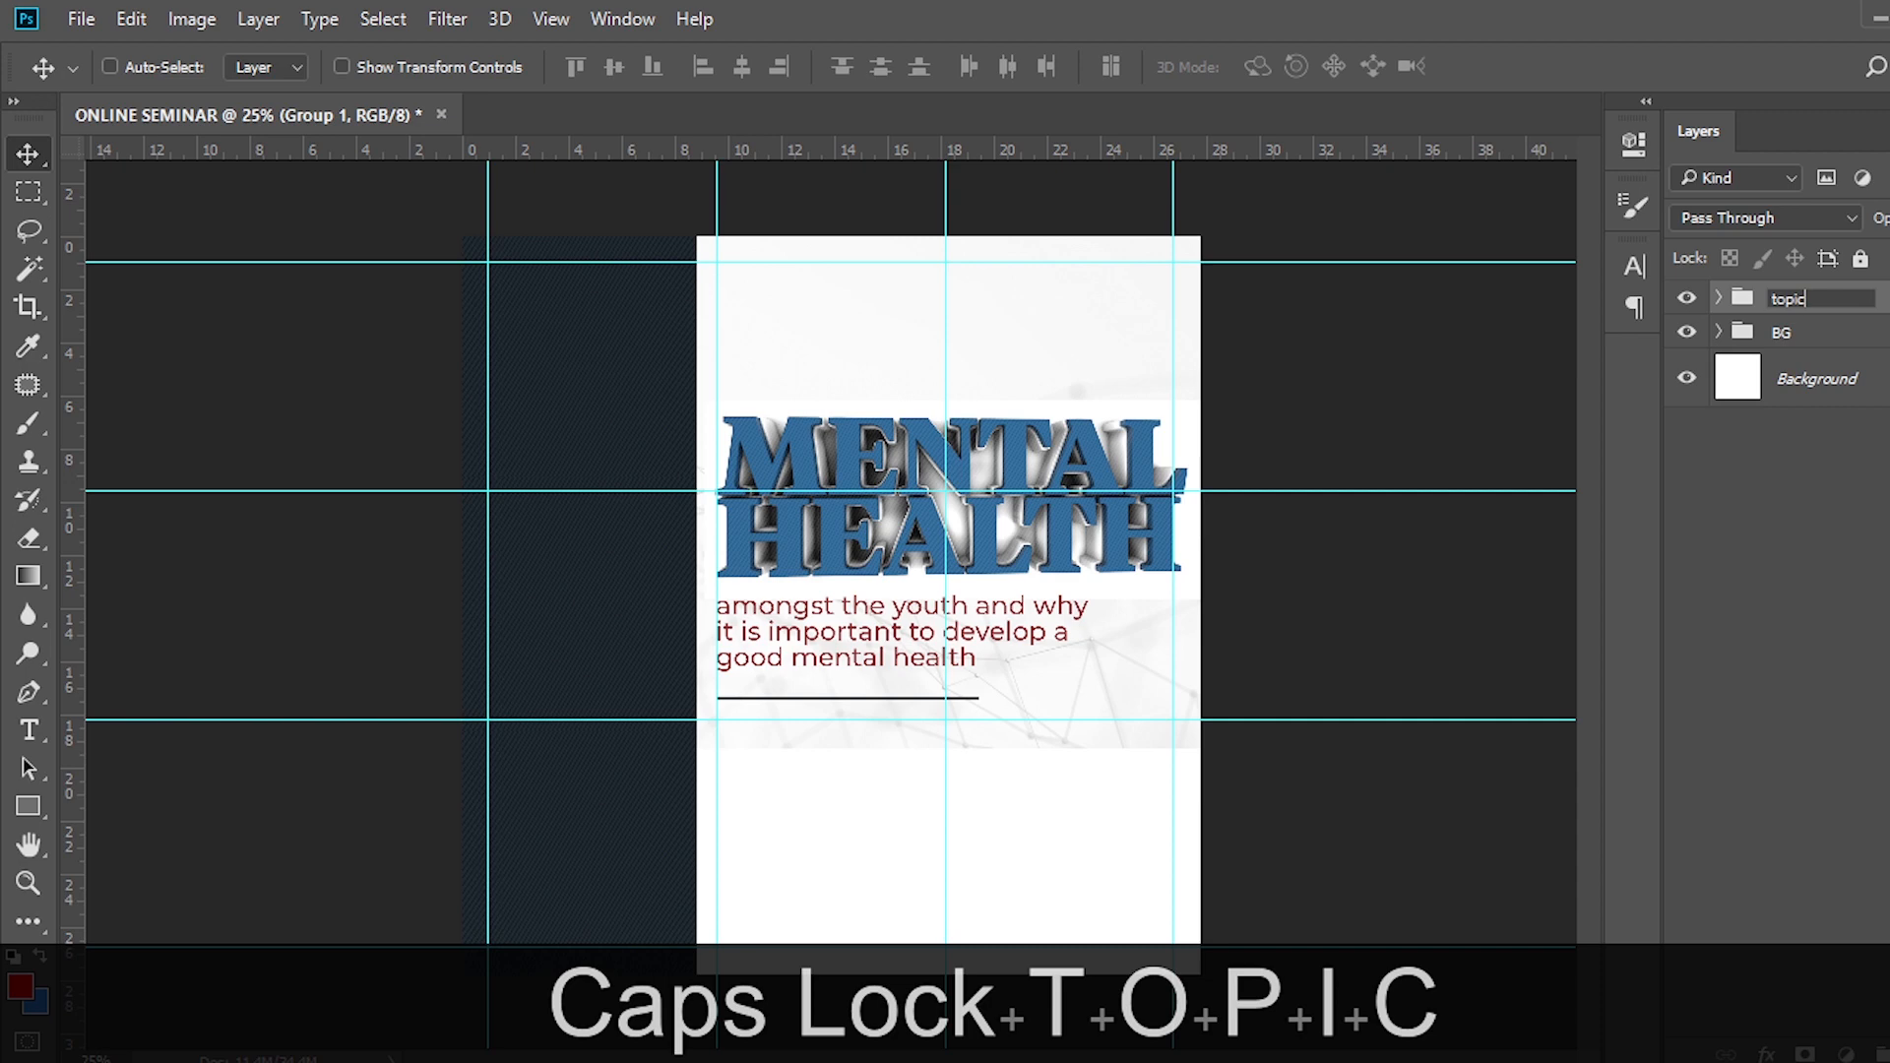
pyautogui.press('BackSpace')
pyautogui.press('BackSpace')
pyautogui.press('BackSpace')
pyautogui.press('BackSpace')
pyautogui.press('BackSpace')
pyautogui.press('capslock')
pyautogui.write('TOPIC')
pyautogui.press('Return')
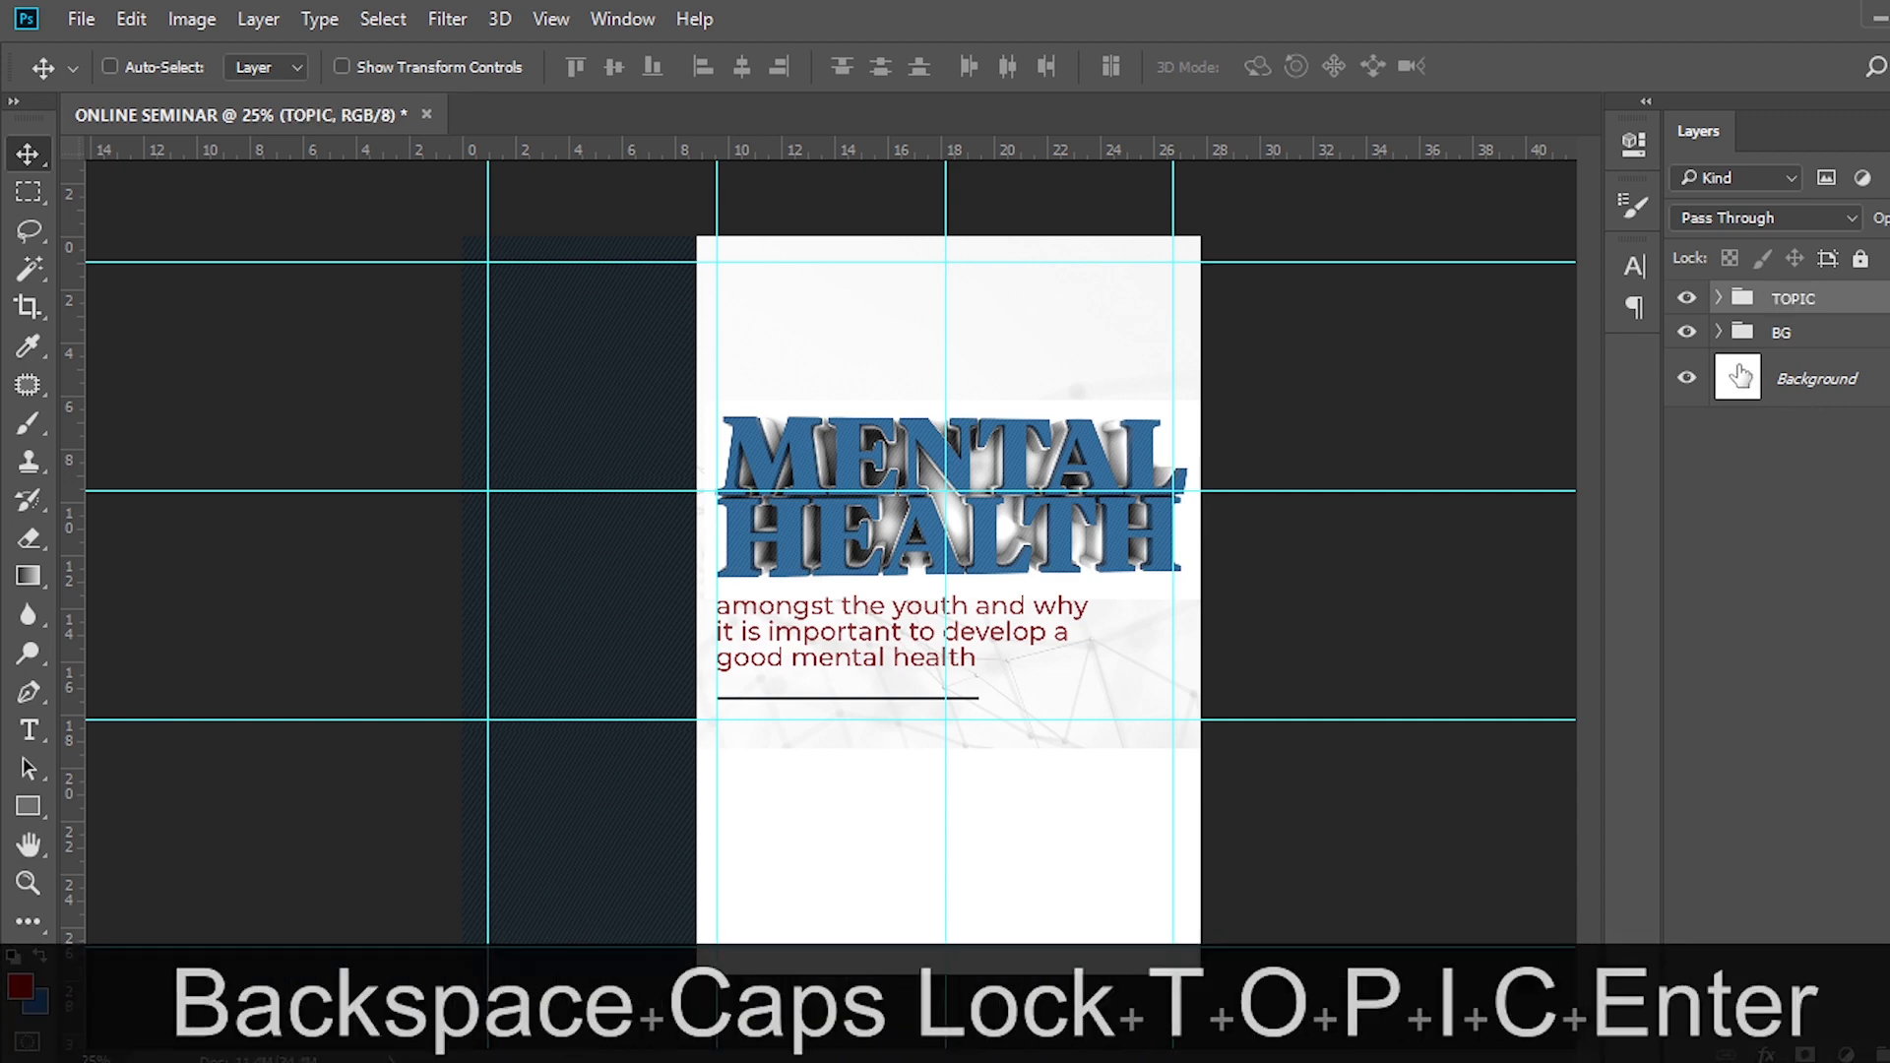
# Expand the TOPIC group and add the text "Topic:" above the lettering, copied from 106.txt in Notepad.
pyautogui.click(1717, 300)
pyautogui.press('t')
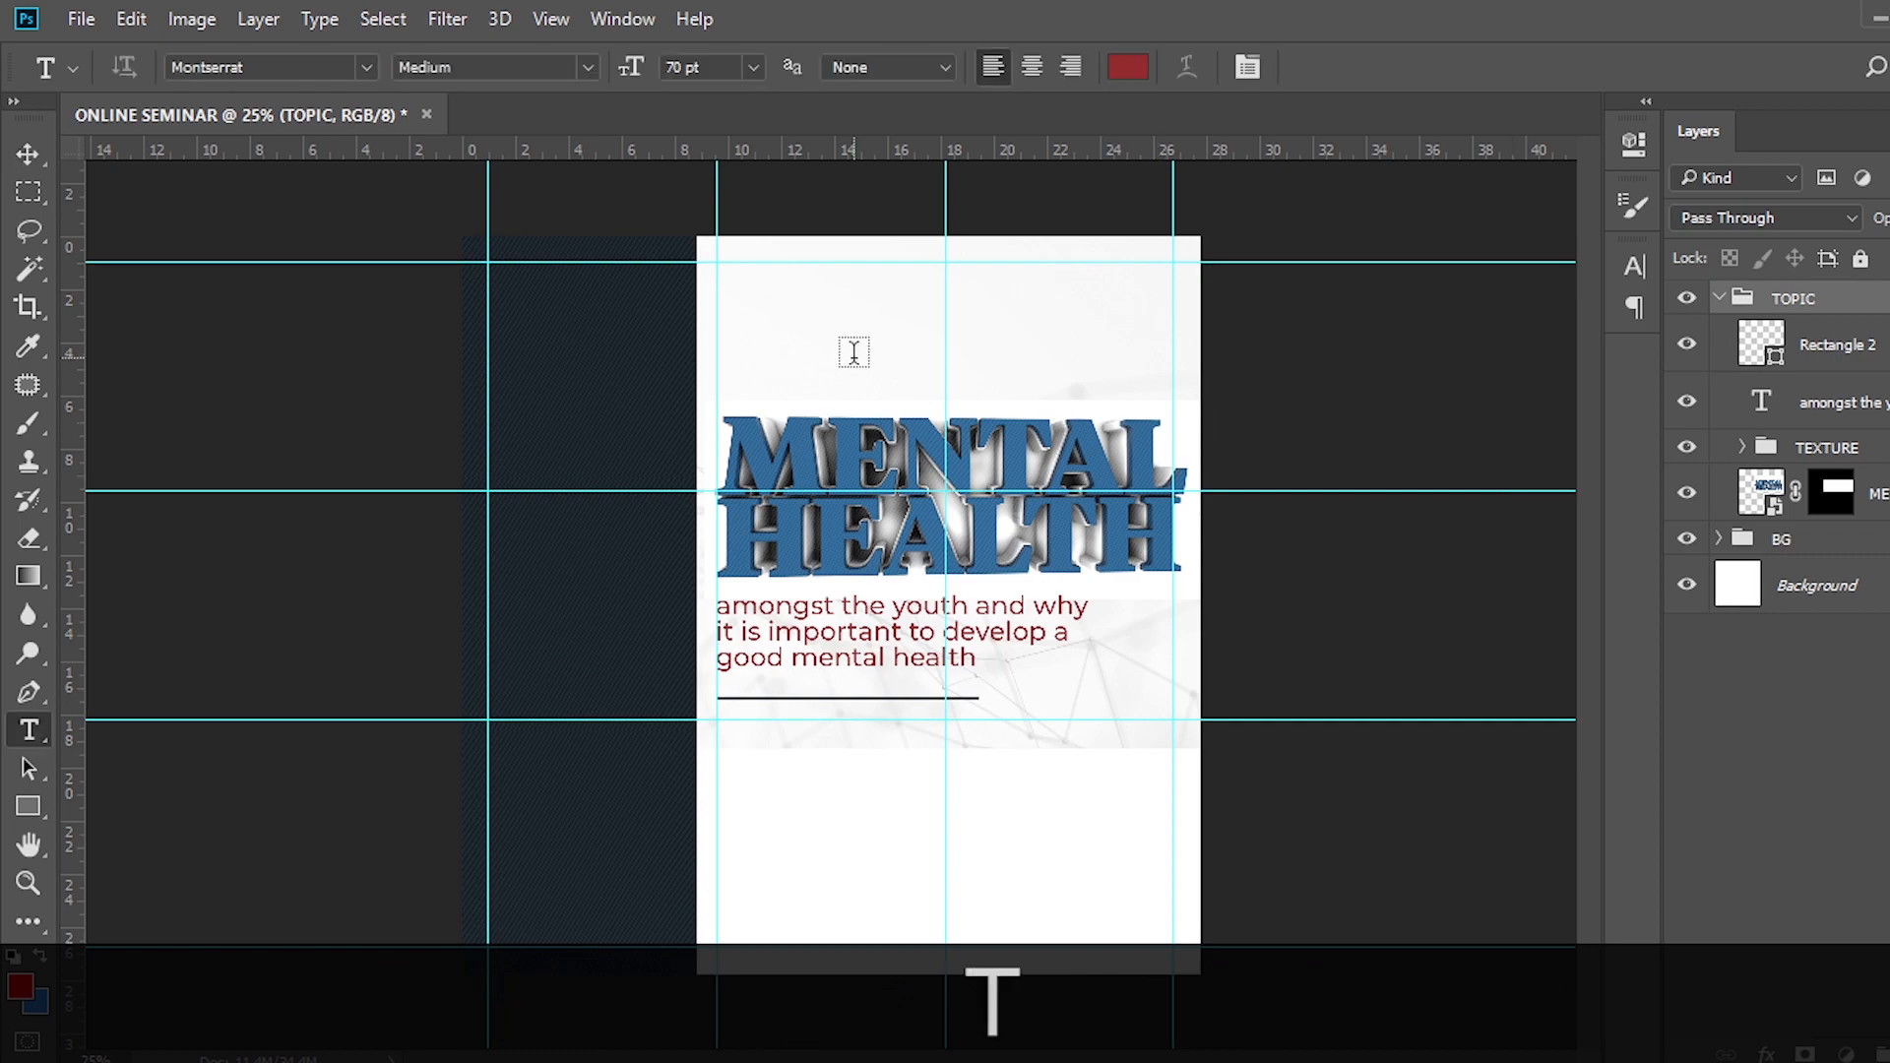
pyautogui.click(853, 354)
pyautogui.hotkey('alt', 'Tab')
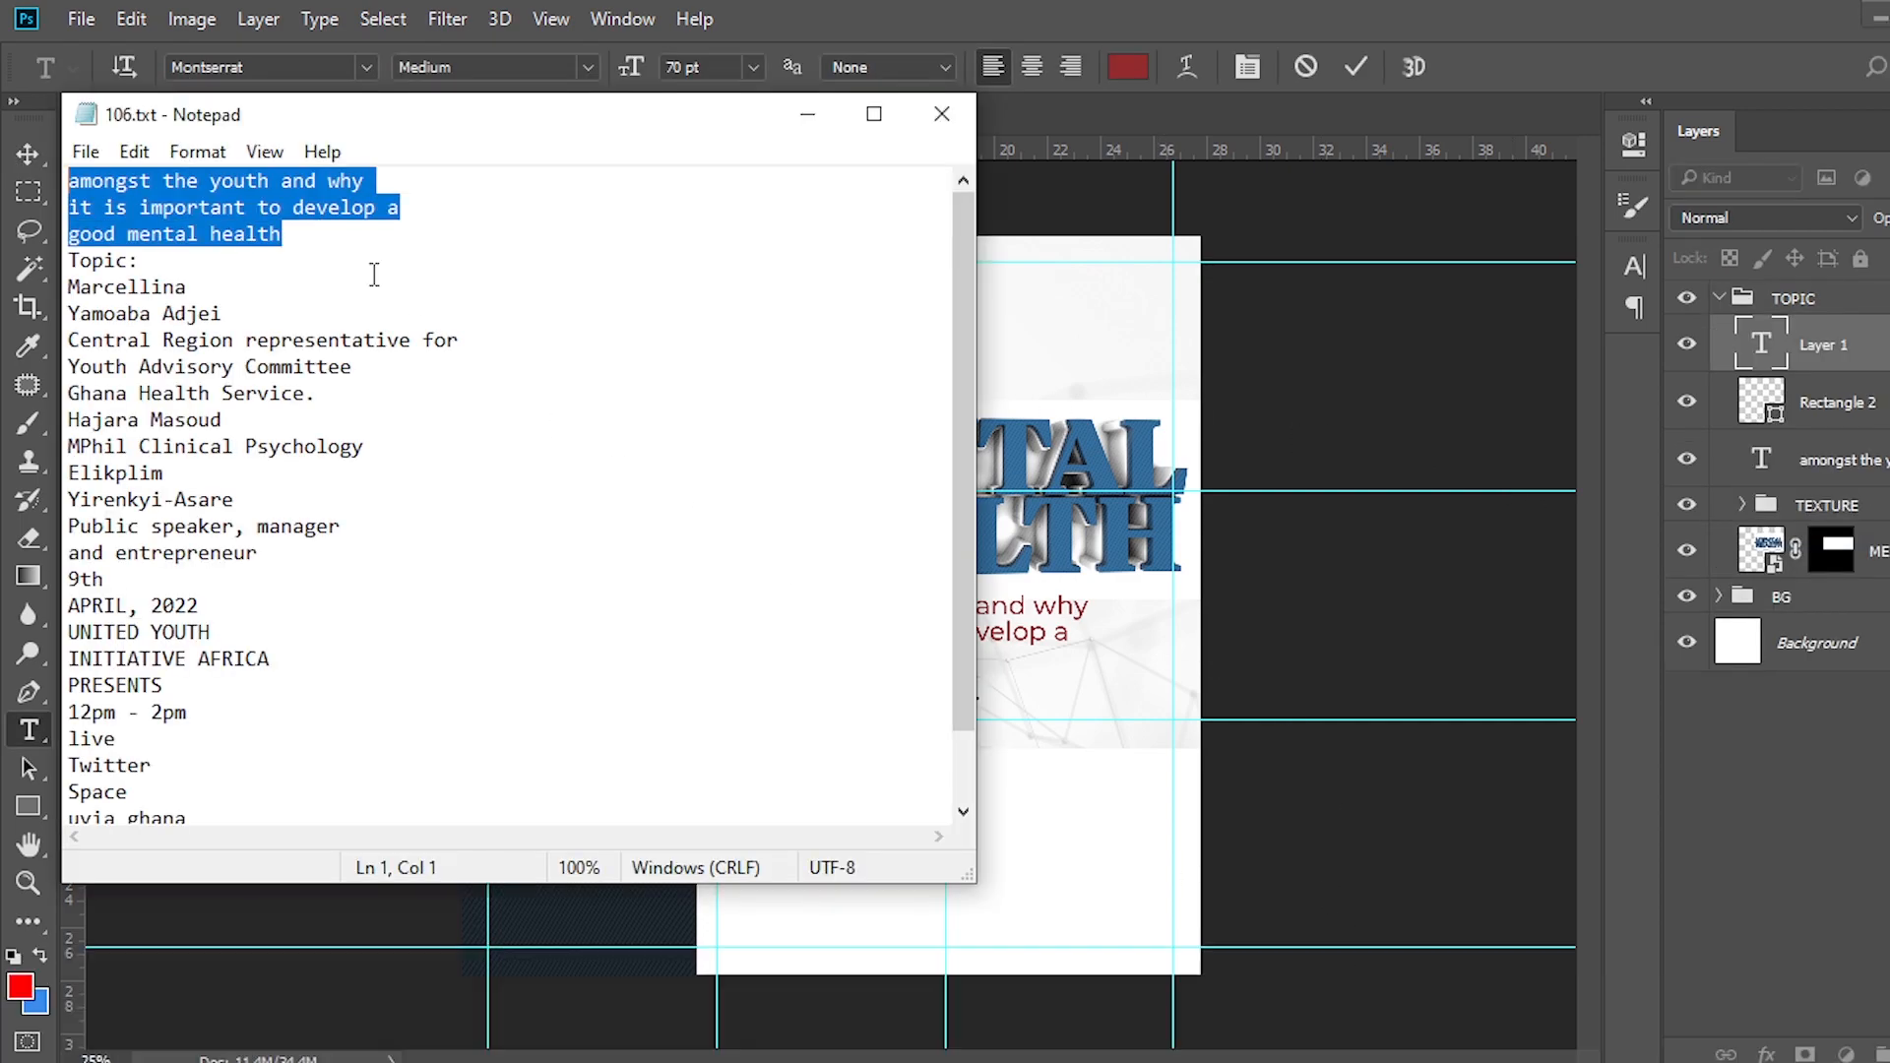
pyautogui.moveTo(144, 261); pyautogui.dragTo(66, 256)
pyautogui.hotkey('ctrl', 'c')
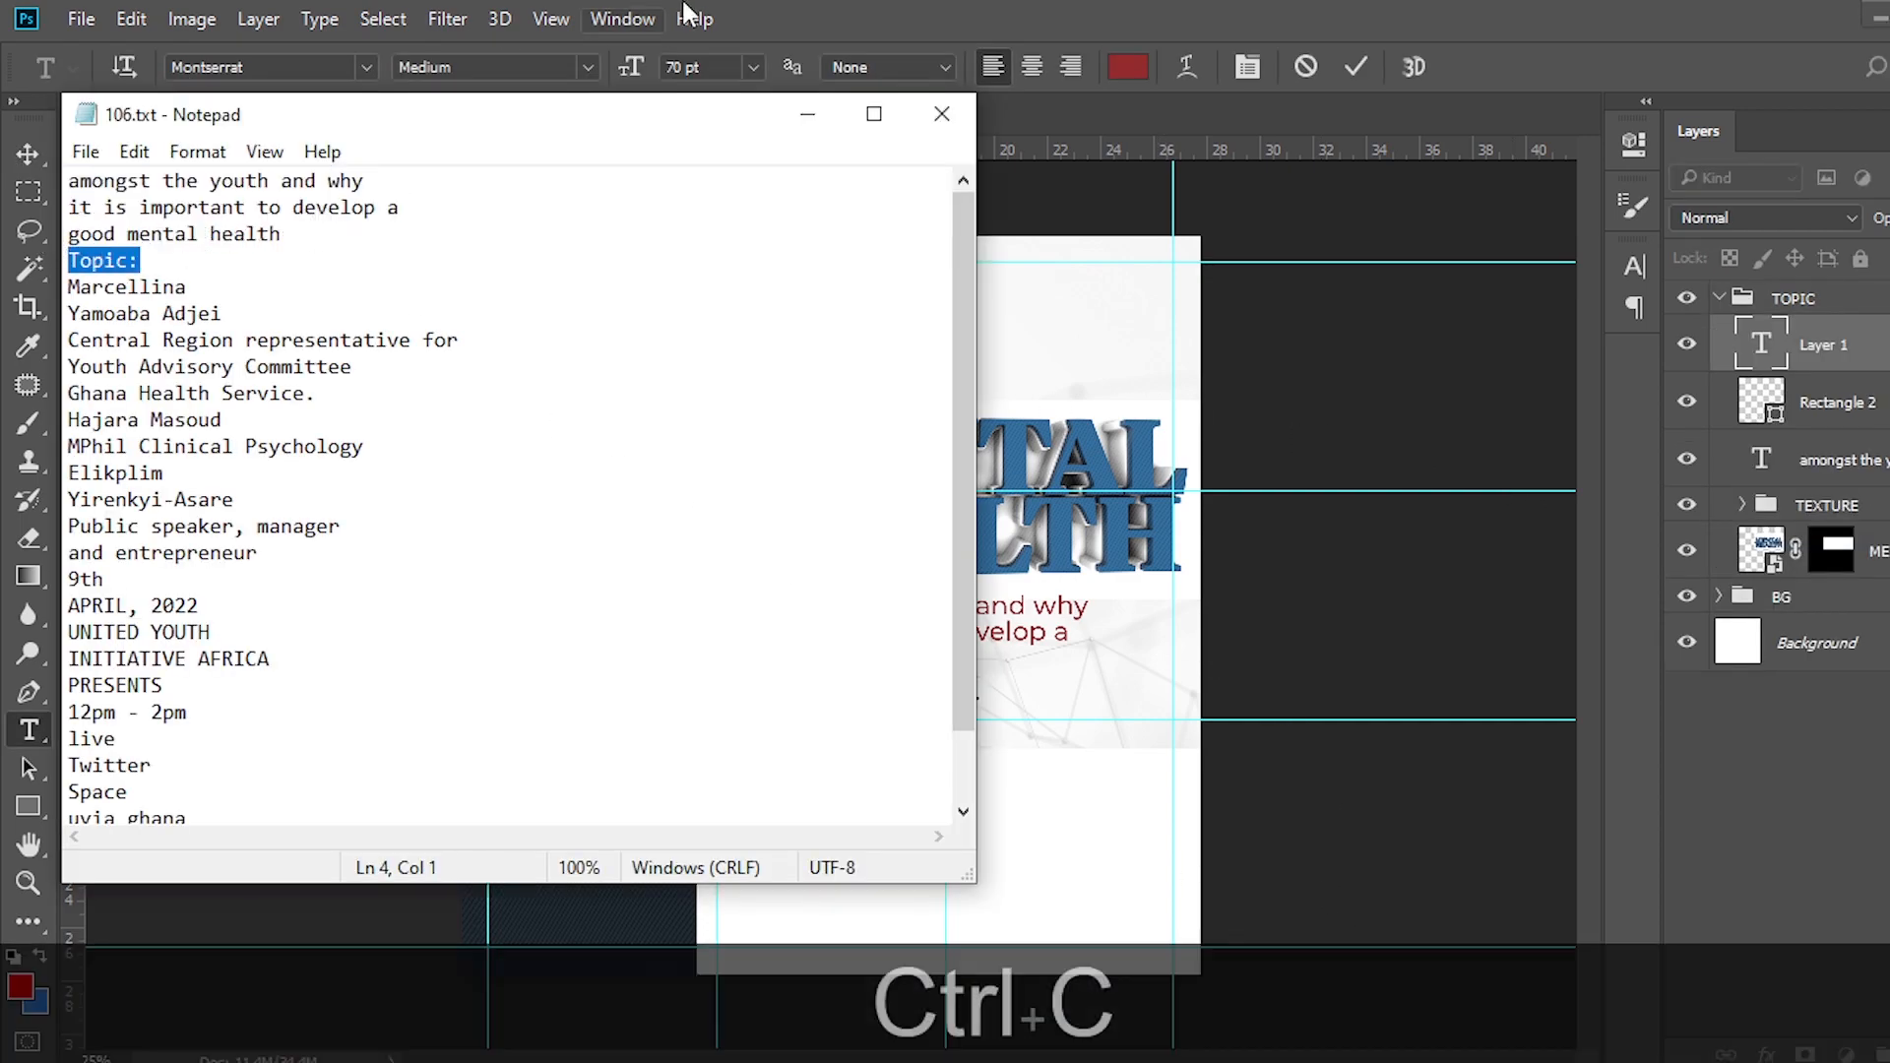
pyautogui.hotkey('alt', 'Tab')
pyautogui.hotkey('ctrl', 'v')
pyautogui.click(1803, 349)
# Set the "Topic:" text to the Taken by Vultures Demo Regular font at 133 pt.
pyautogui.click(1634, 265)
pyautogui.click(1388, 300)
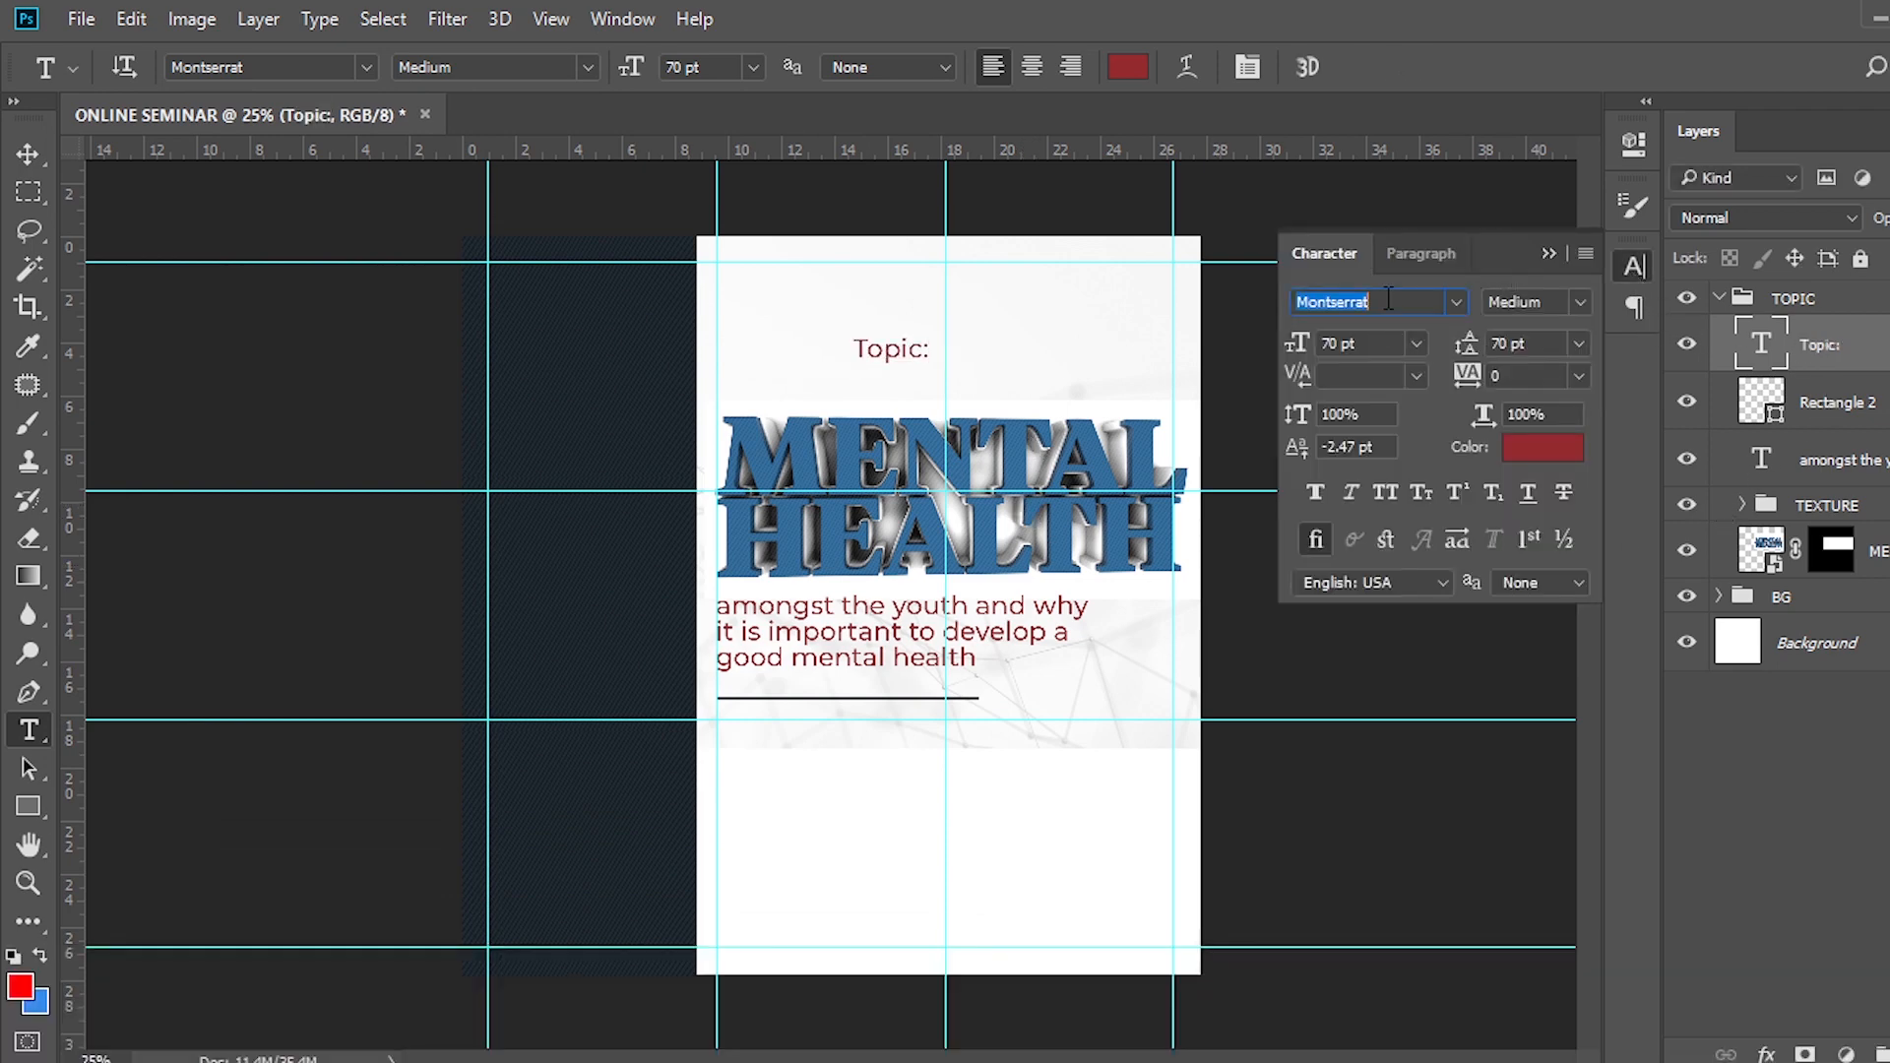
pyautogui.write('TAKEN')
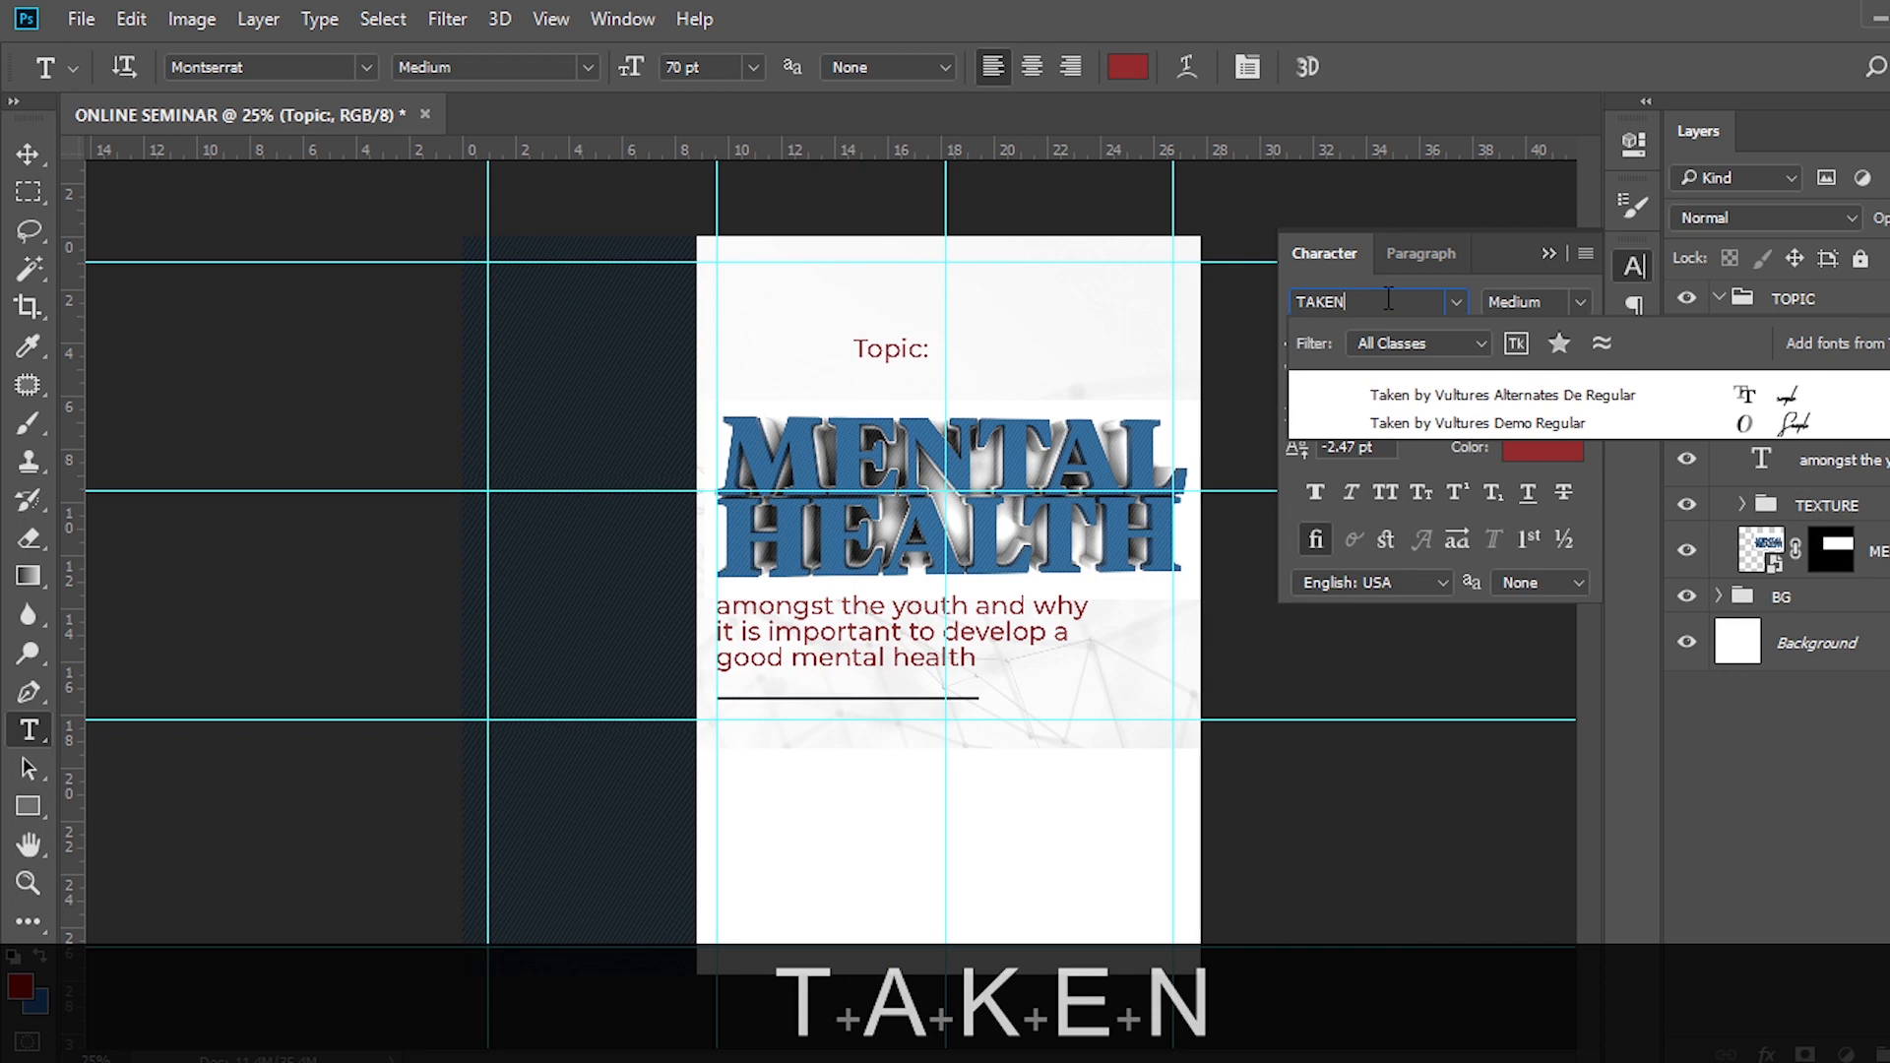
pyautogui.click(1477, 423)
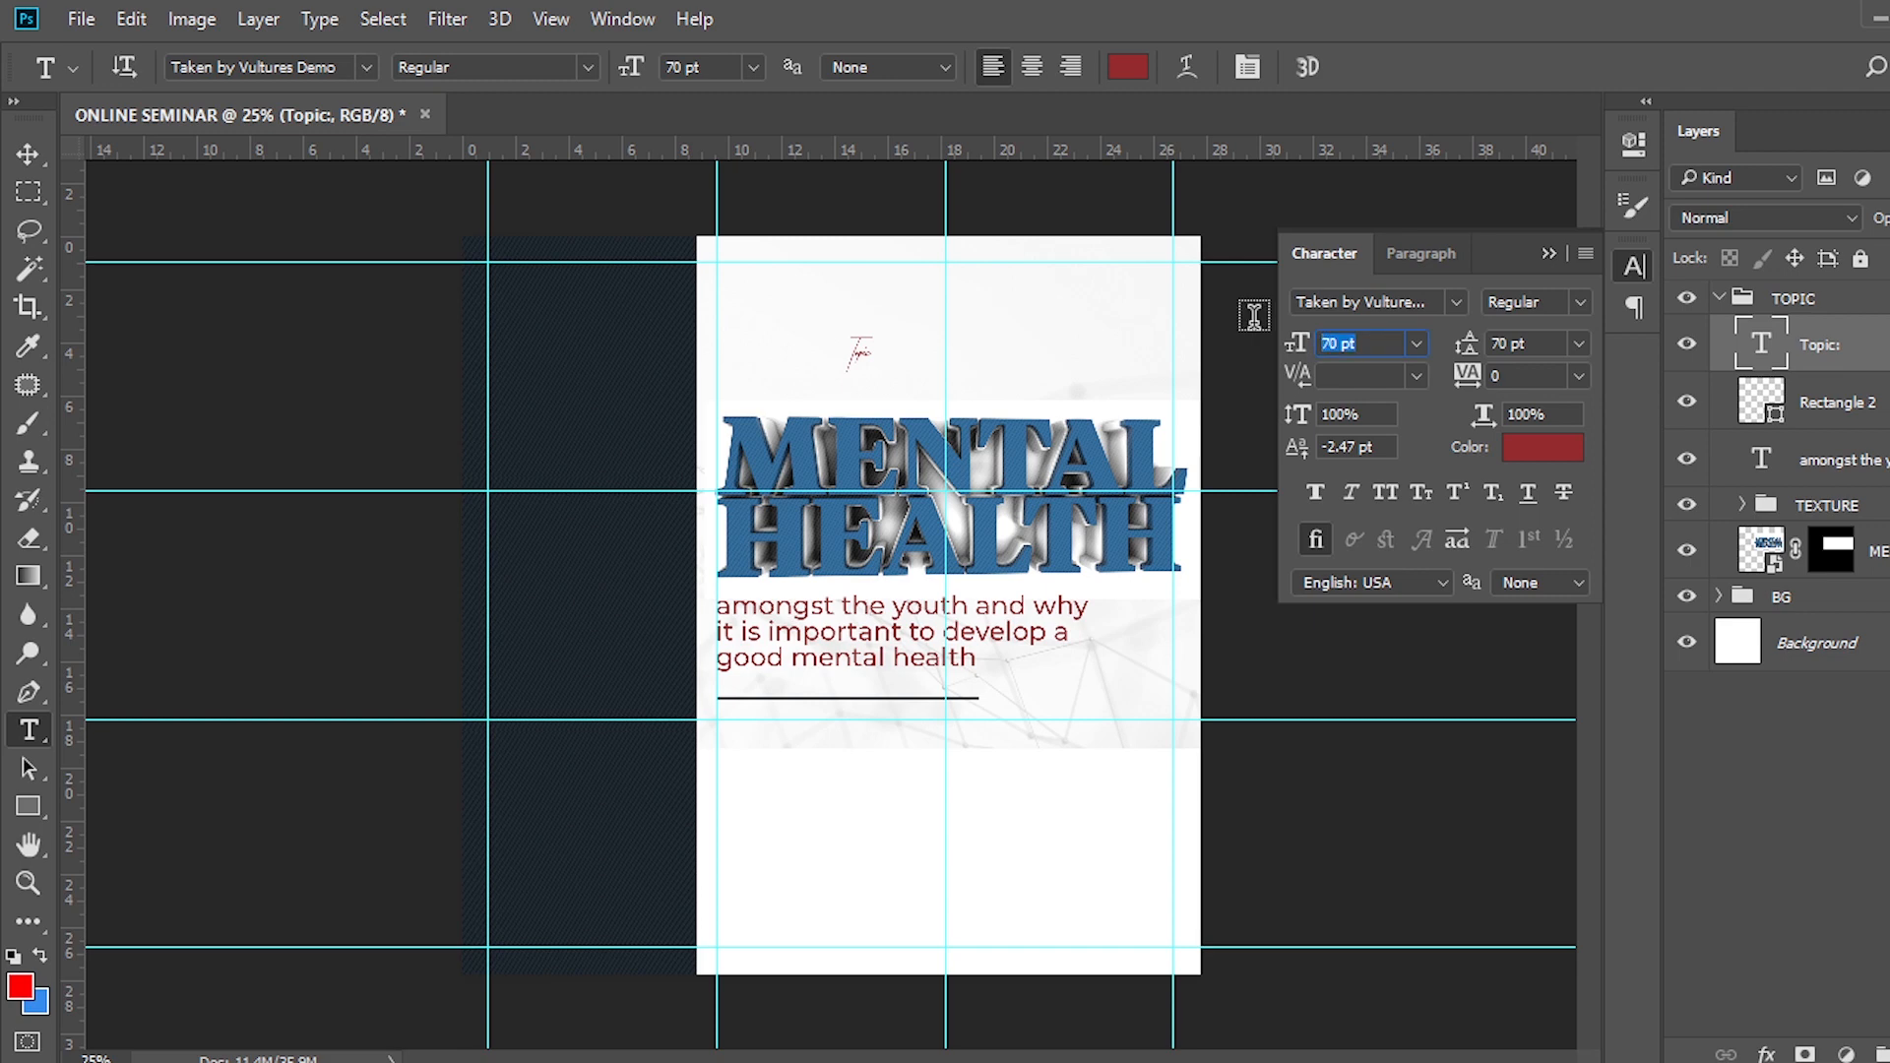
pyautogui.write('133')
pyautogui.press('Return')
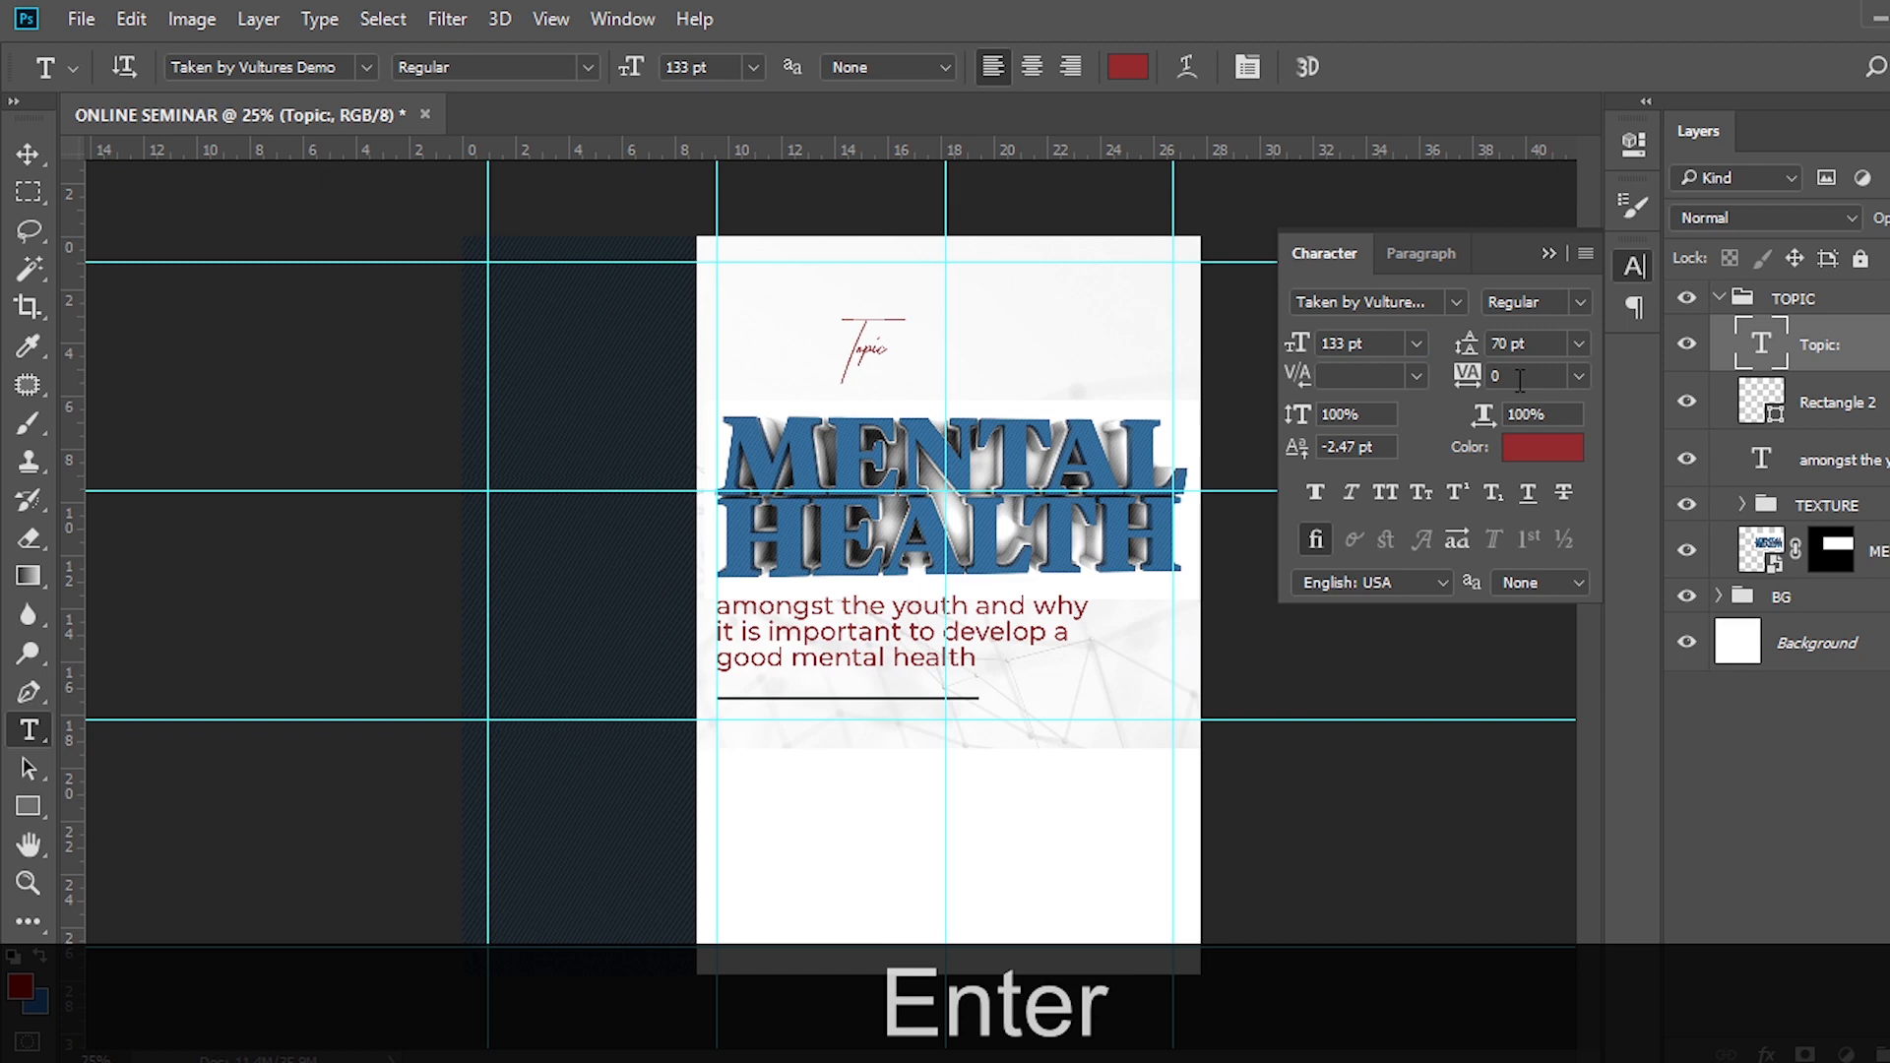
# Color the "Topic:" text #2C2929 and move it down so it overlaps the top of the M in MENTAL.
pyautogui.moveTo(1520, 381); pyautogui.dragTo(1444, 373)
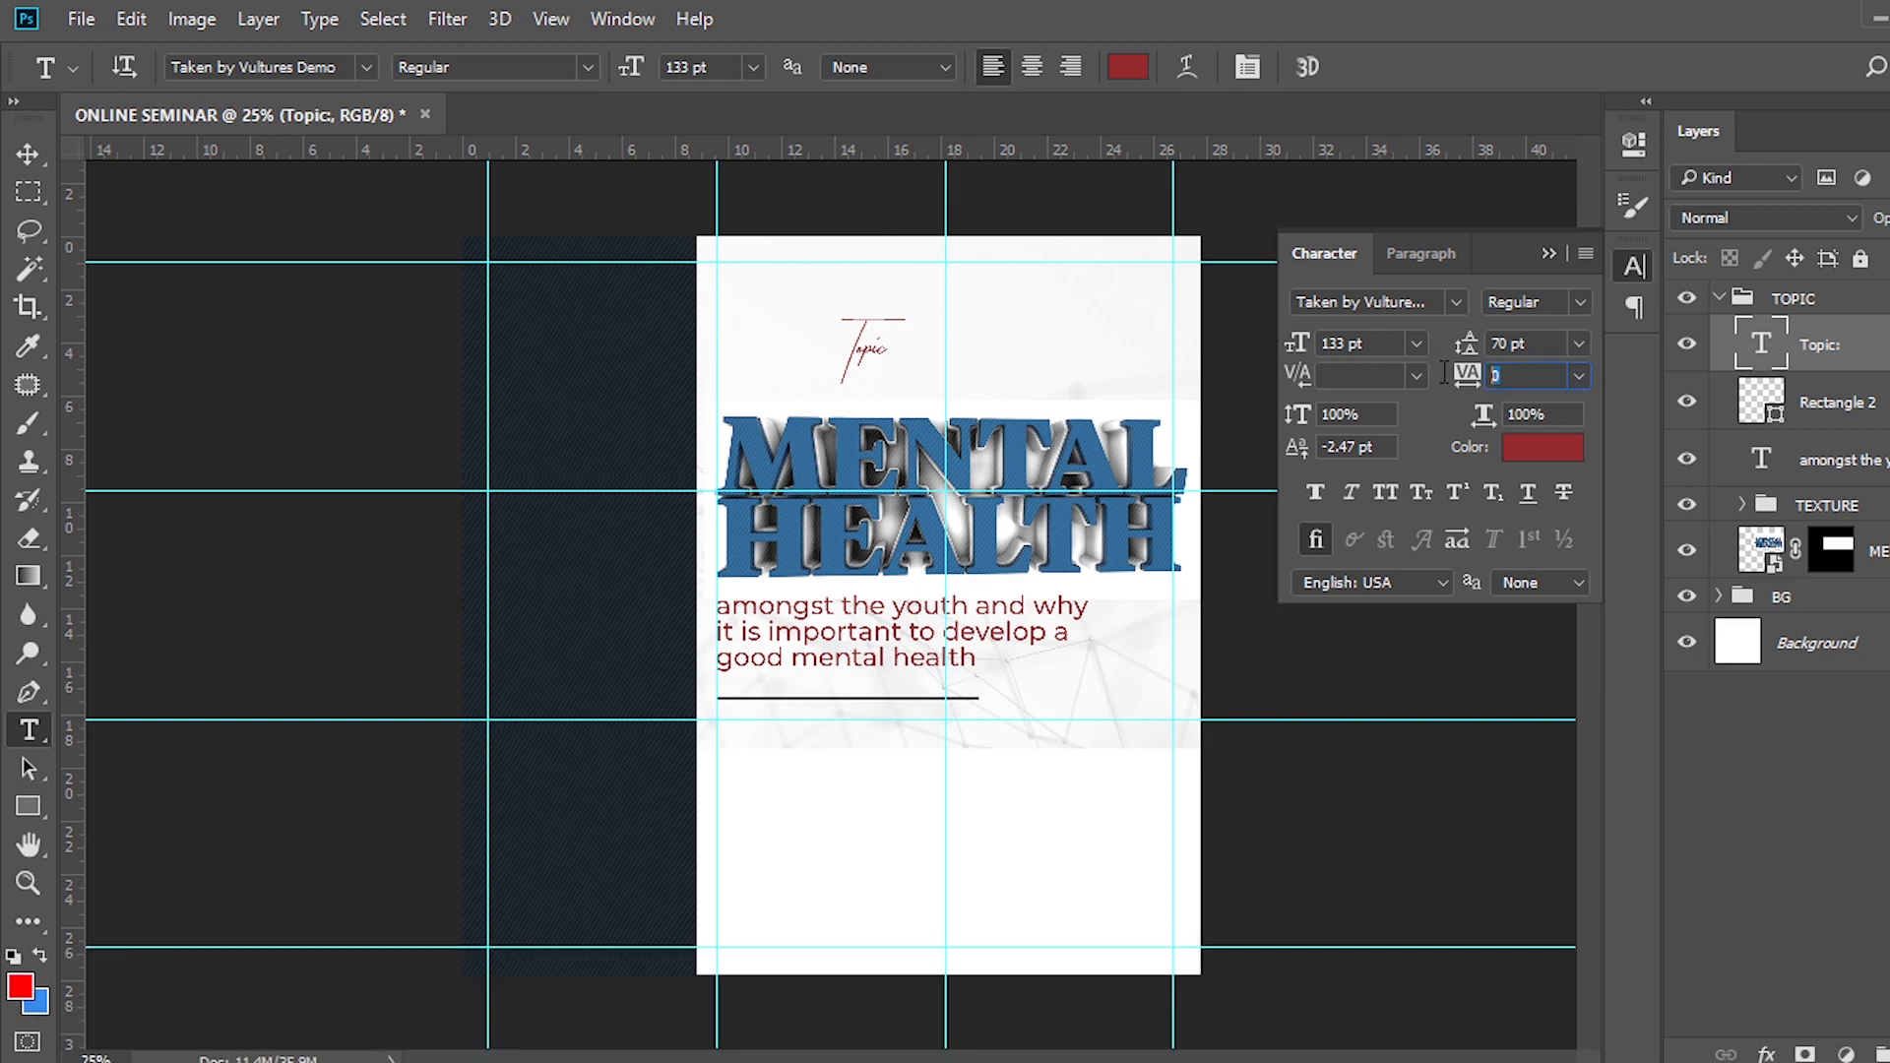
pyautogui.click(1536, 451)
pyautogui.write('2C')
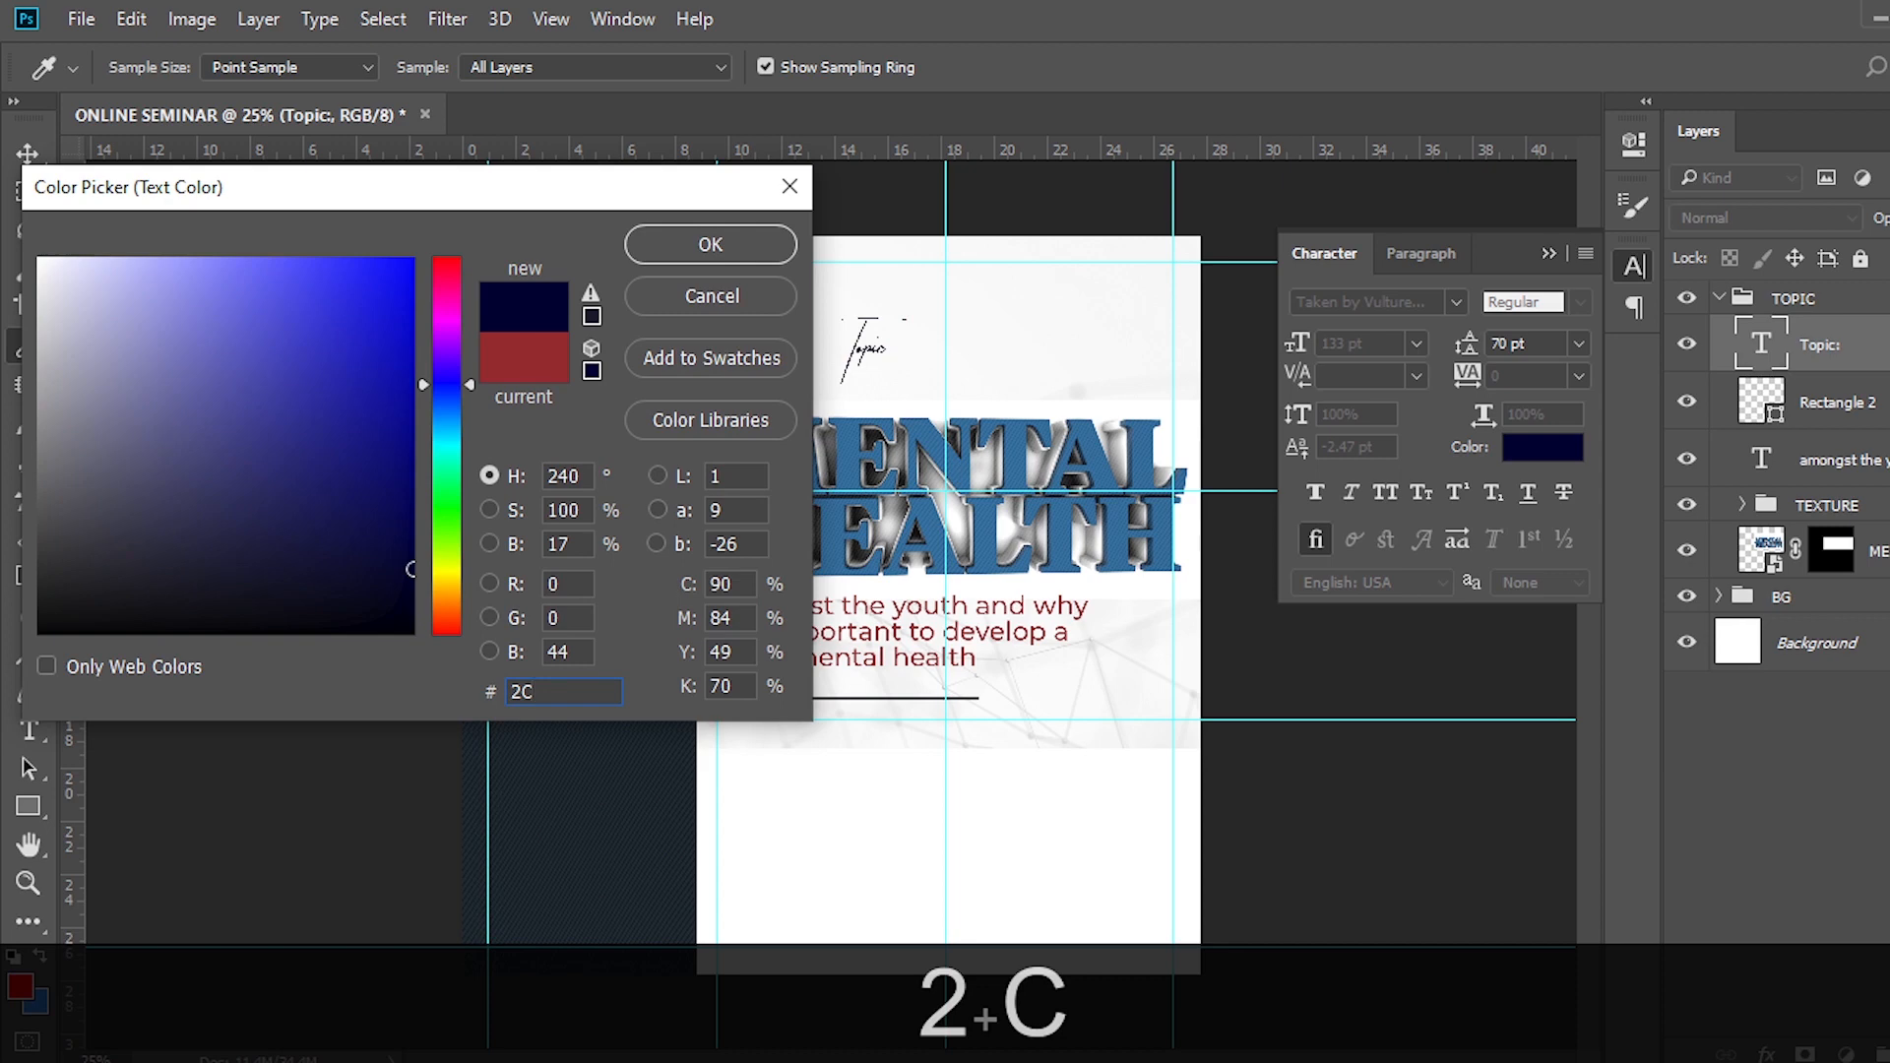
pyautogui.write('2929')
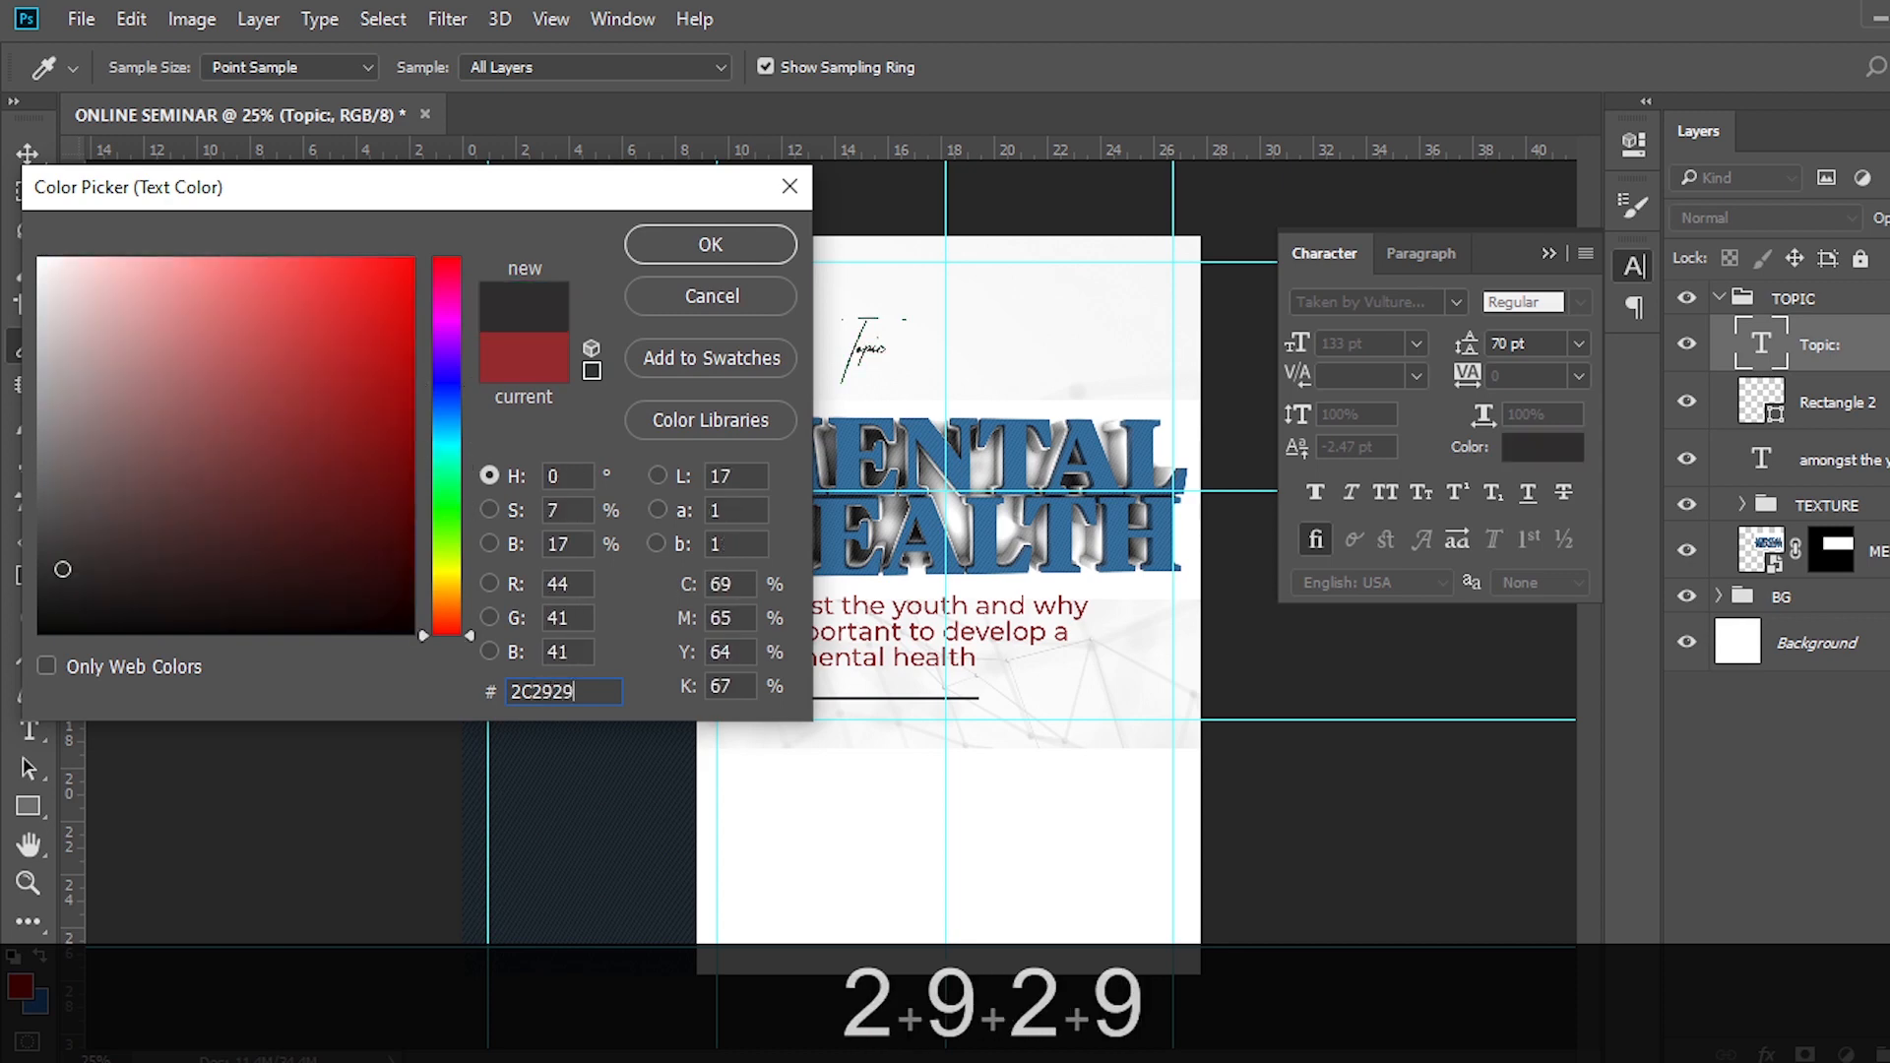
pyautogui.click(760, 252)
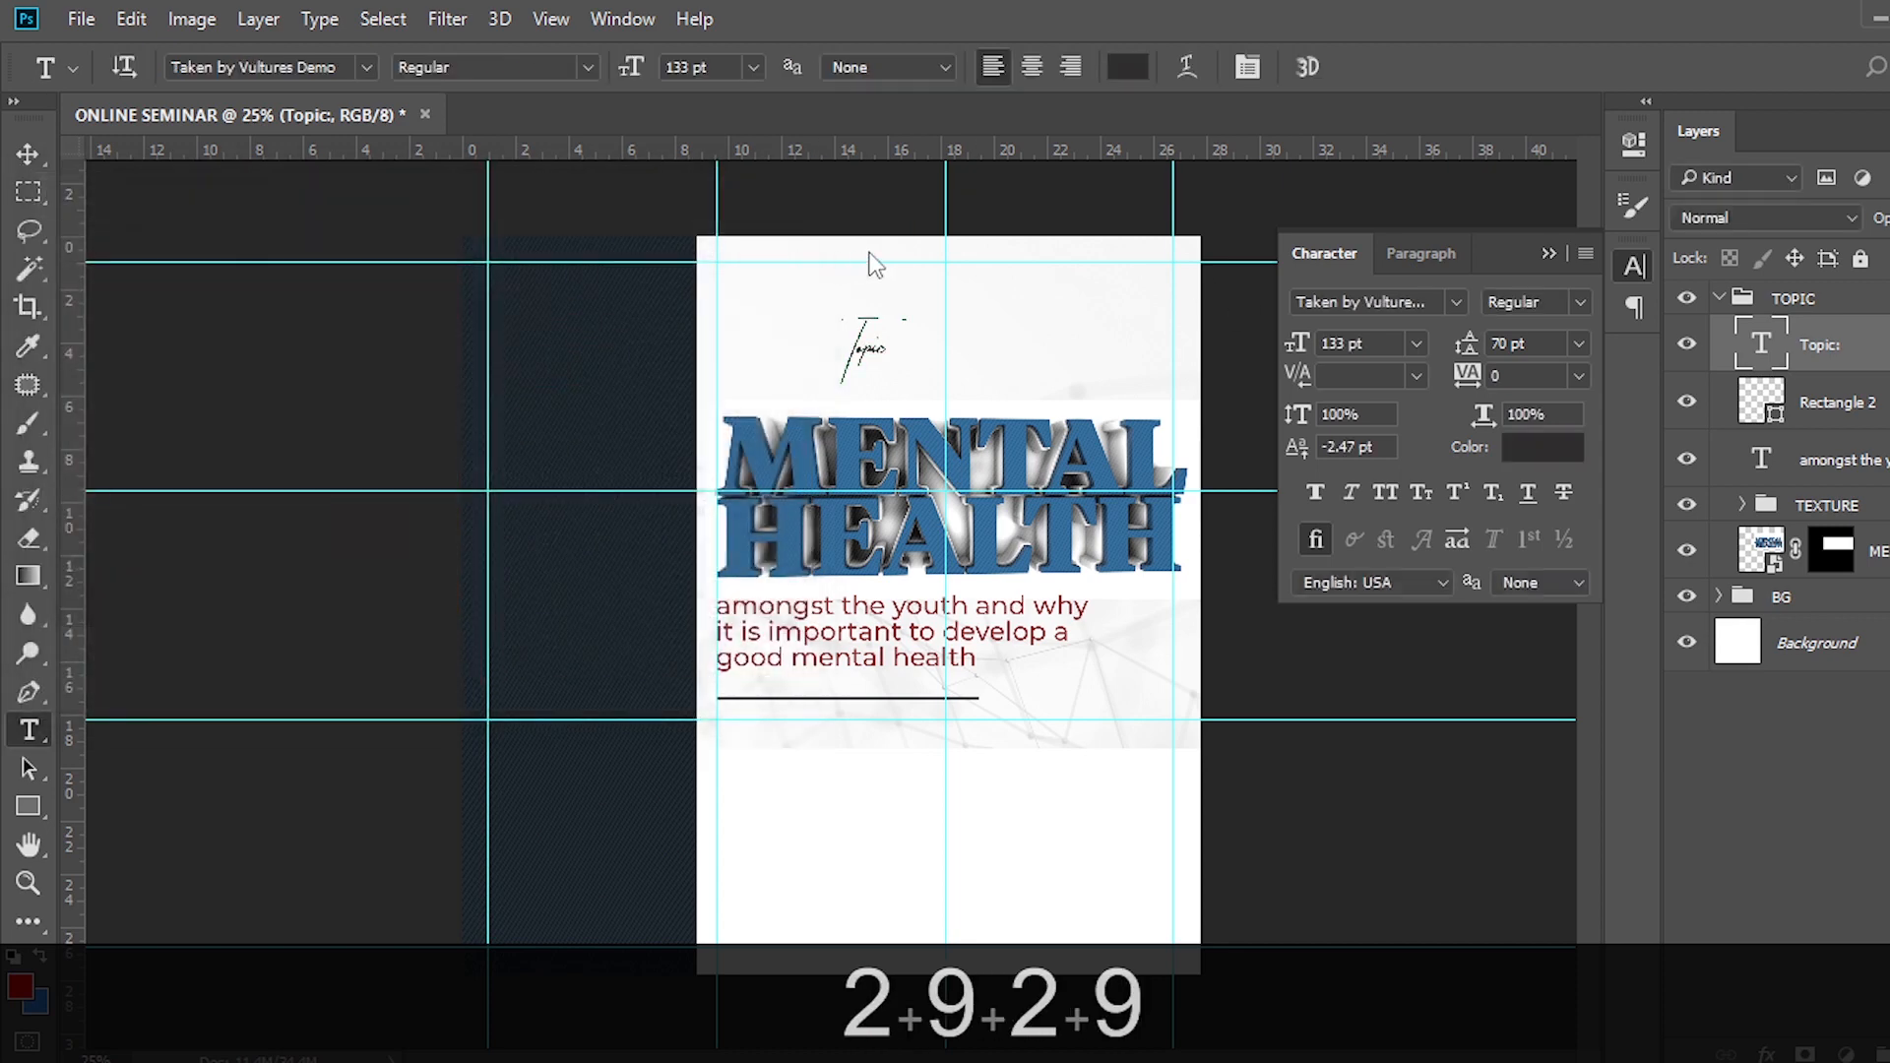
pyautogui.press('v')
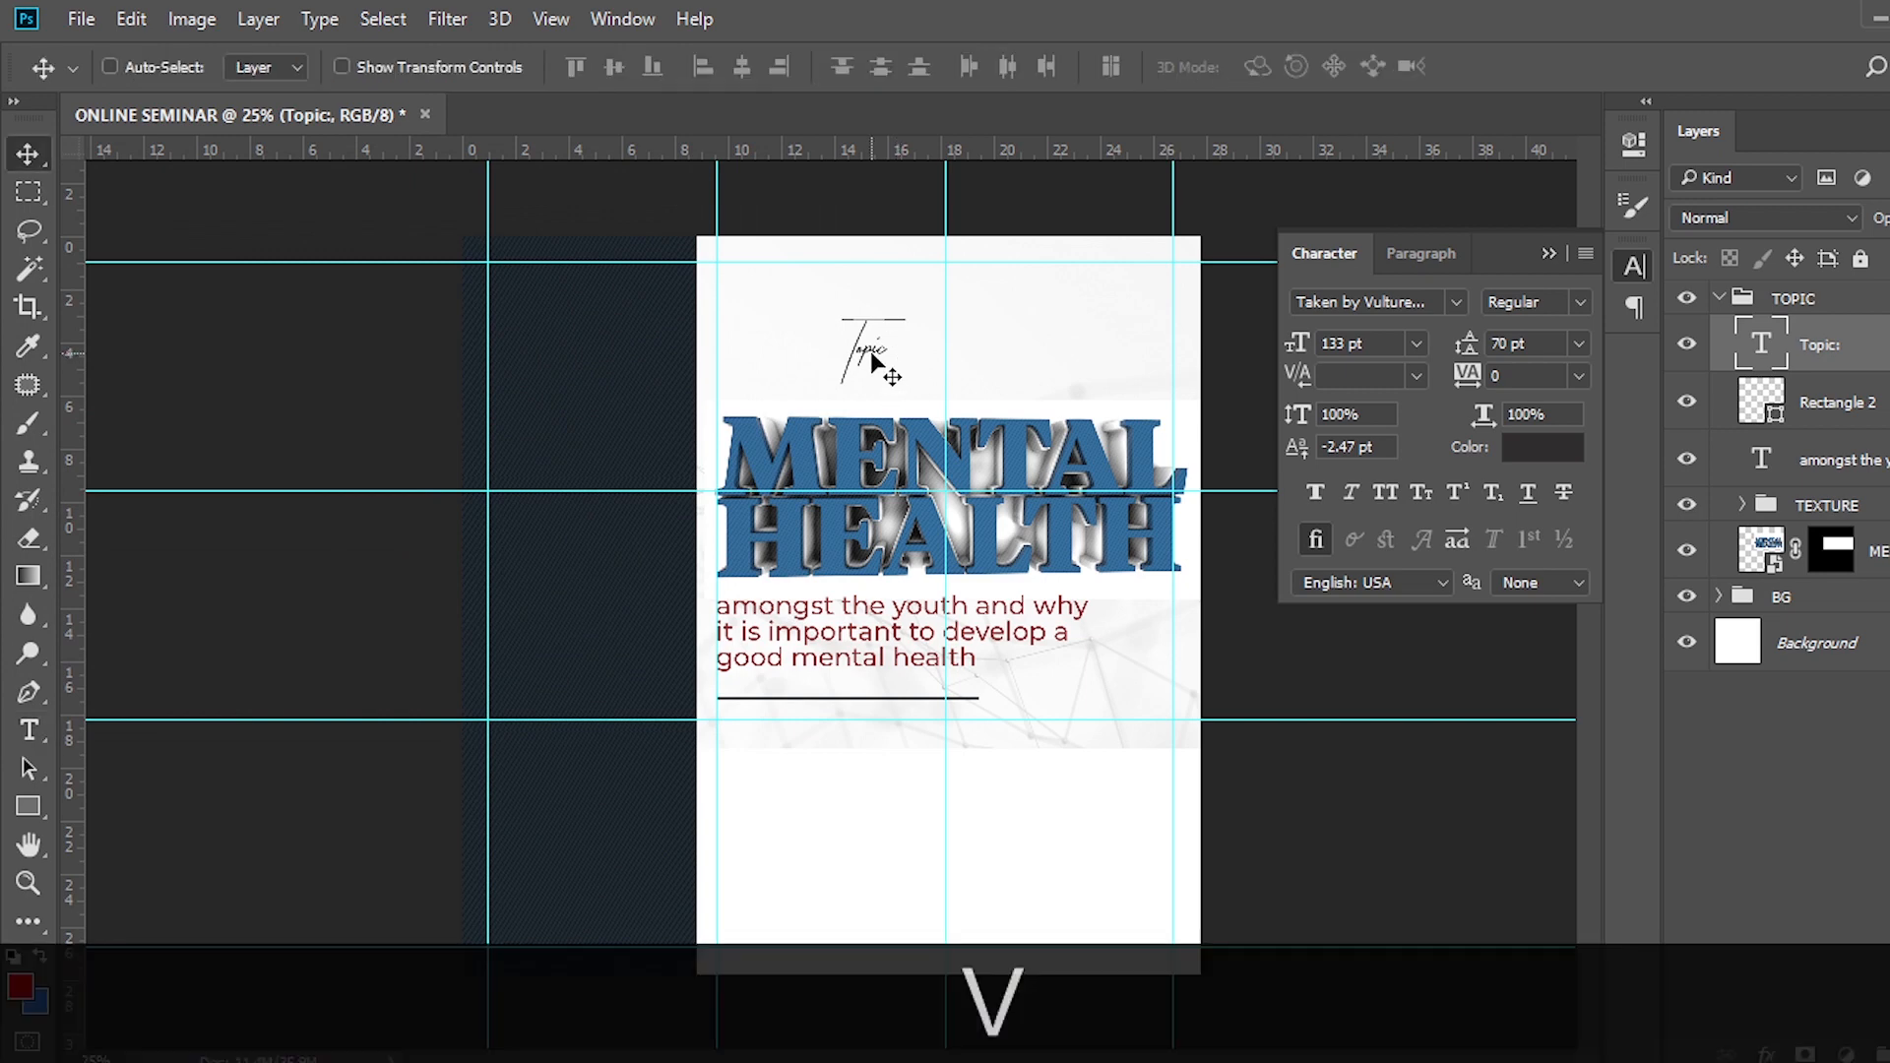
pyautogui.moveTo(872, 359); pyautogui.dragTo(804, 416)
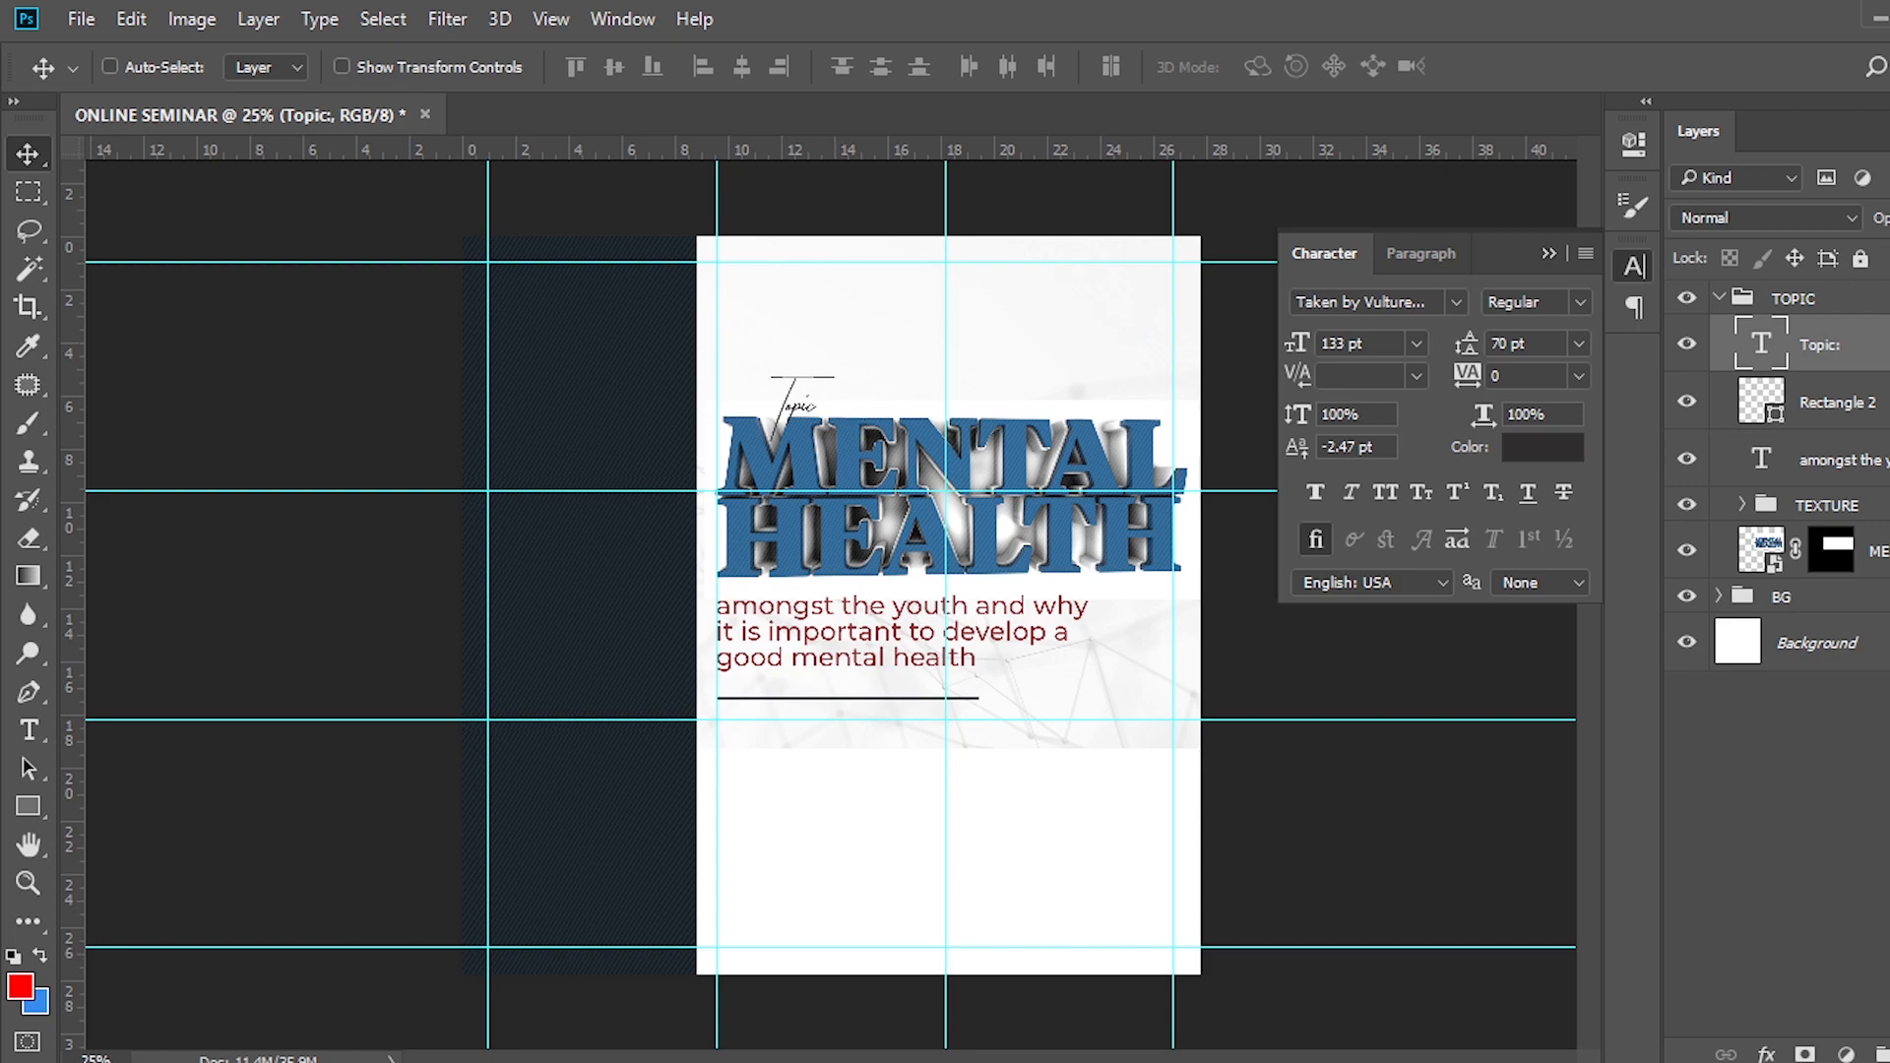
# Add a white 4 px outside stroke to the "Topic:" text layer.
pyautogui.doubleClick(1864, 345)
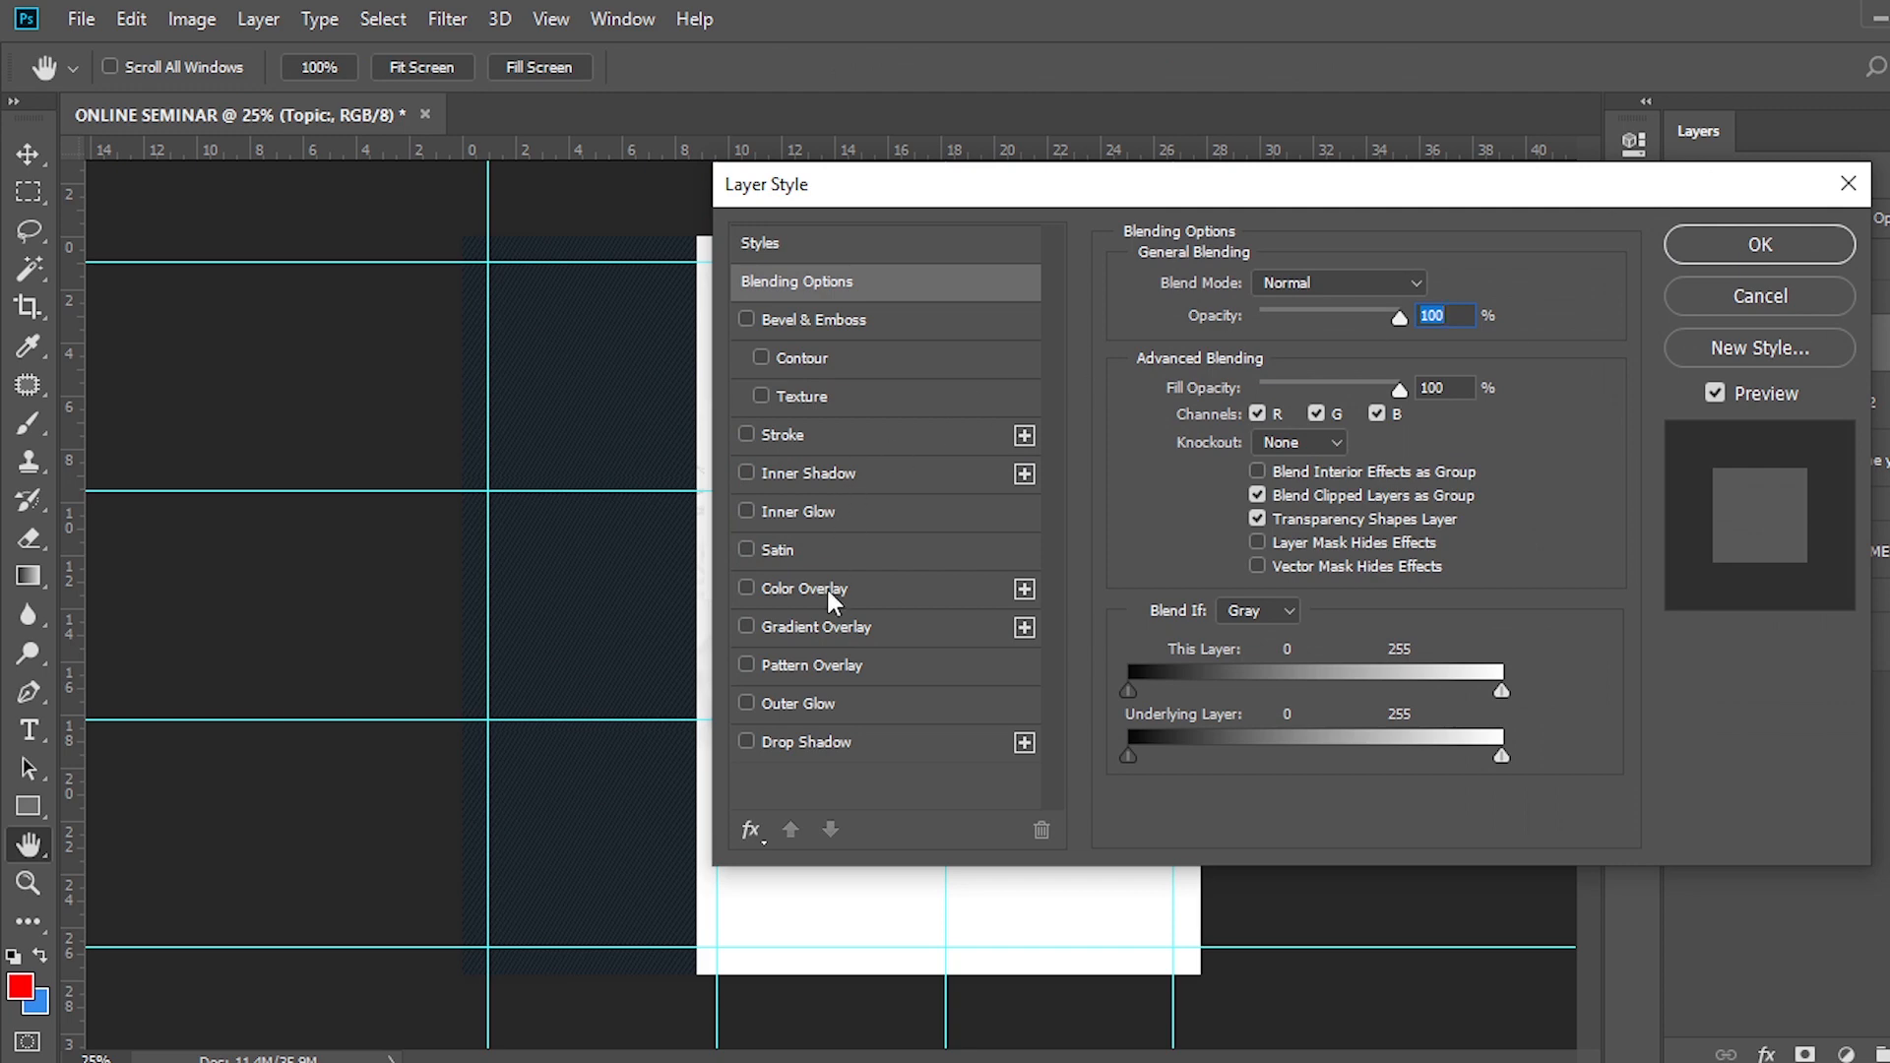
pyautogui.click(797, 436)
pyautogui.doubleClick(1422, 283)
pyautogui.write('4')
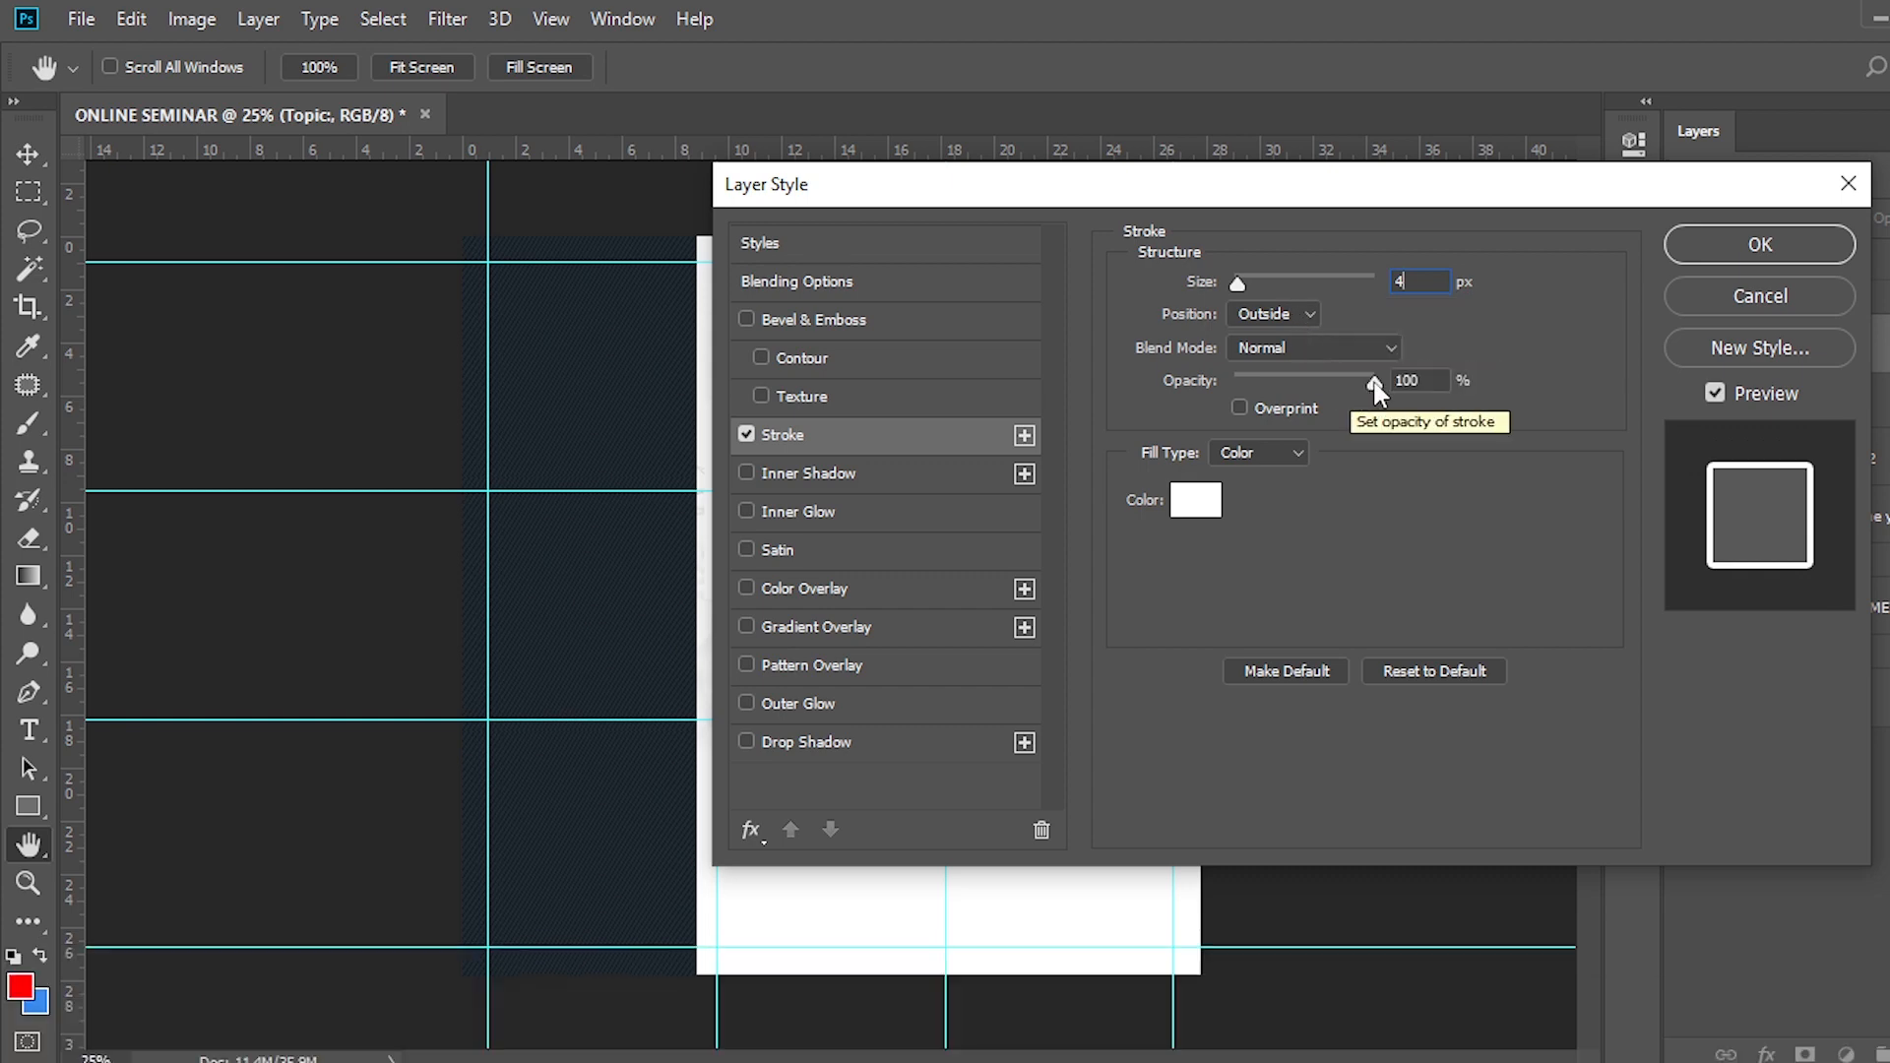
pyautogui.click(1718, 248)
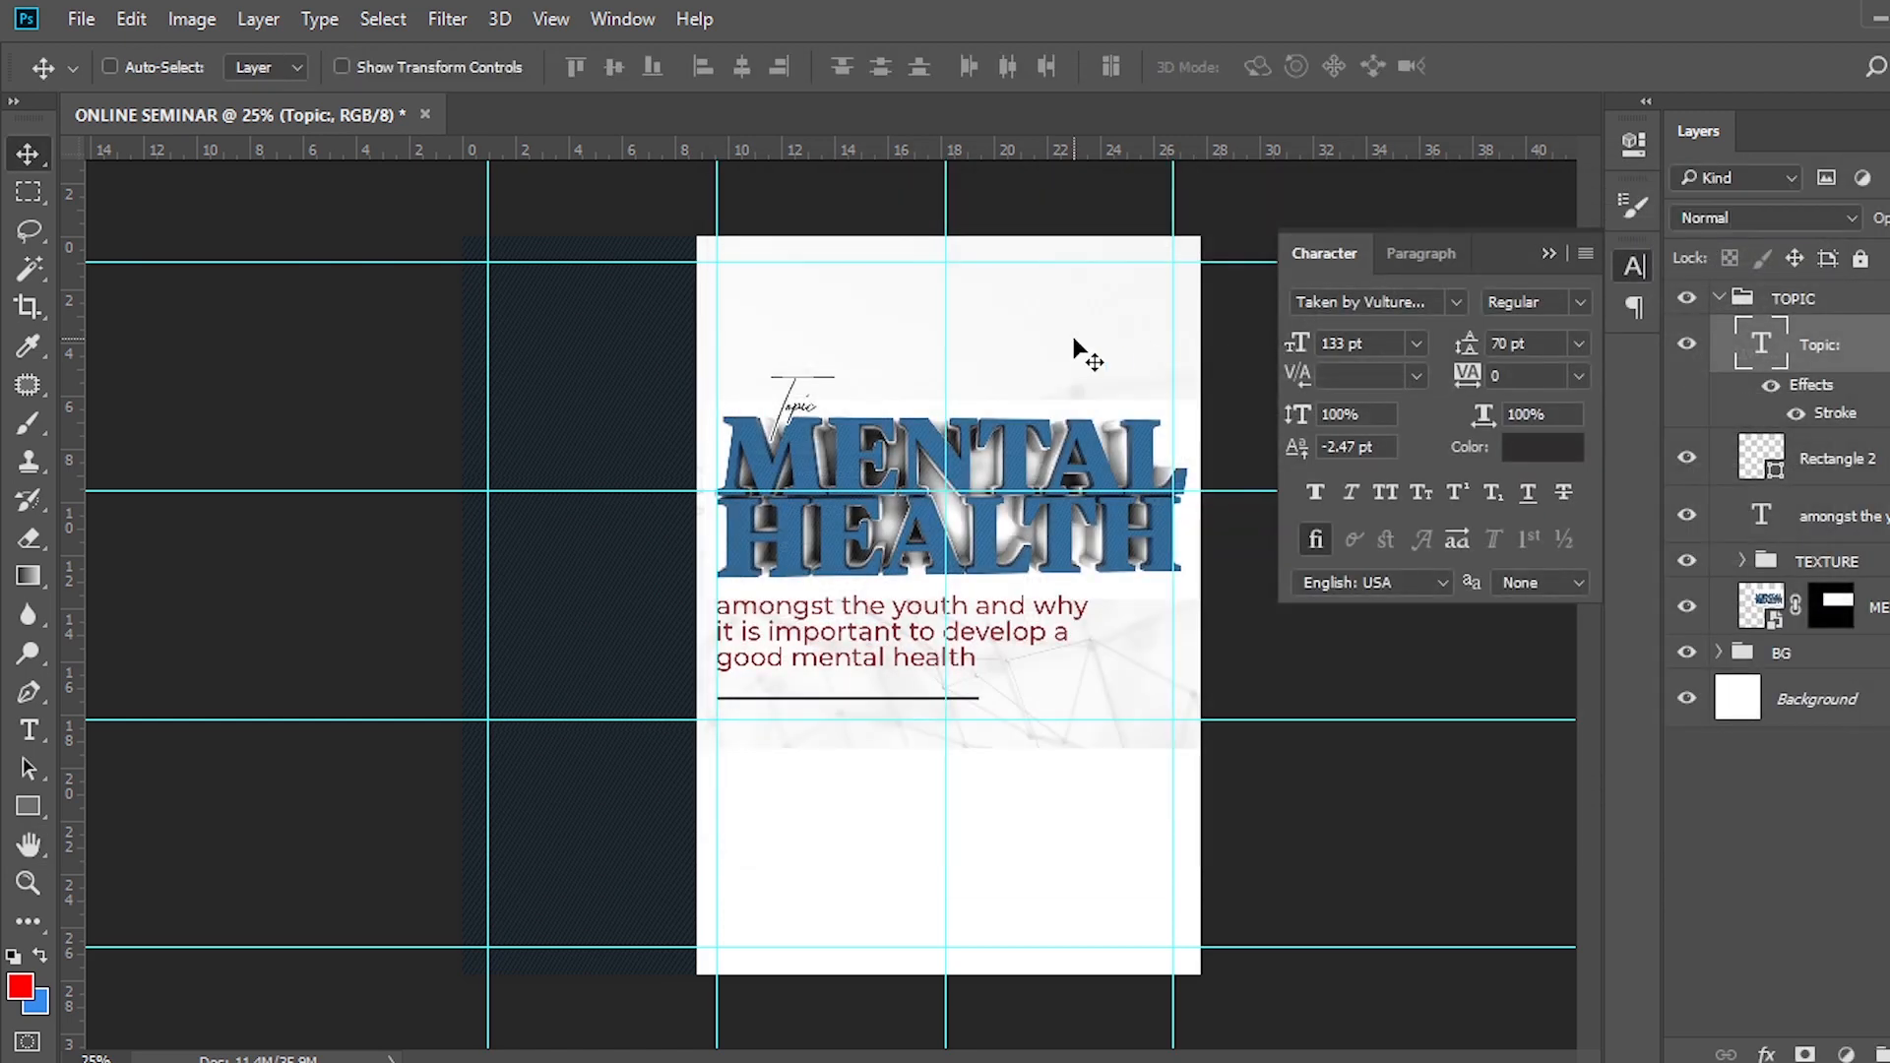
# Nudge the "Topic:" text slightly left over the M and collapse the character settings.
pyautogui.hotkey('ctrl', '=')
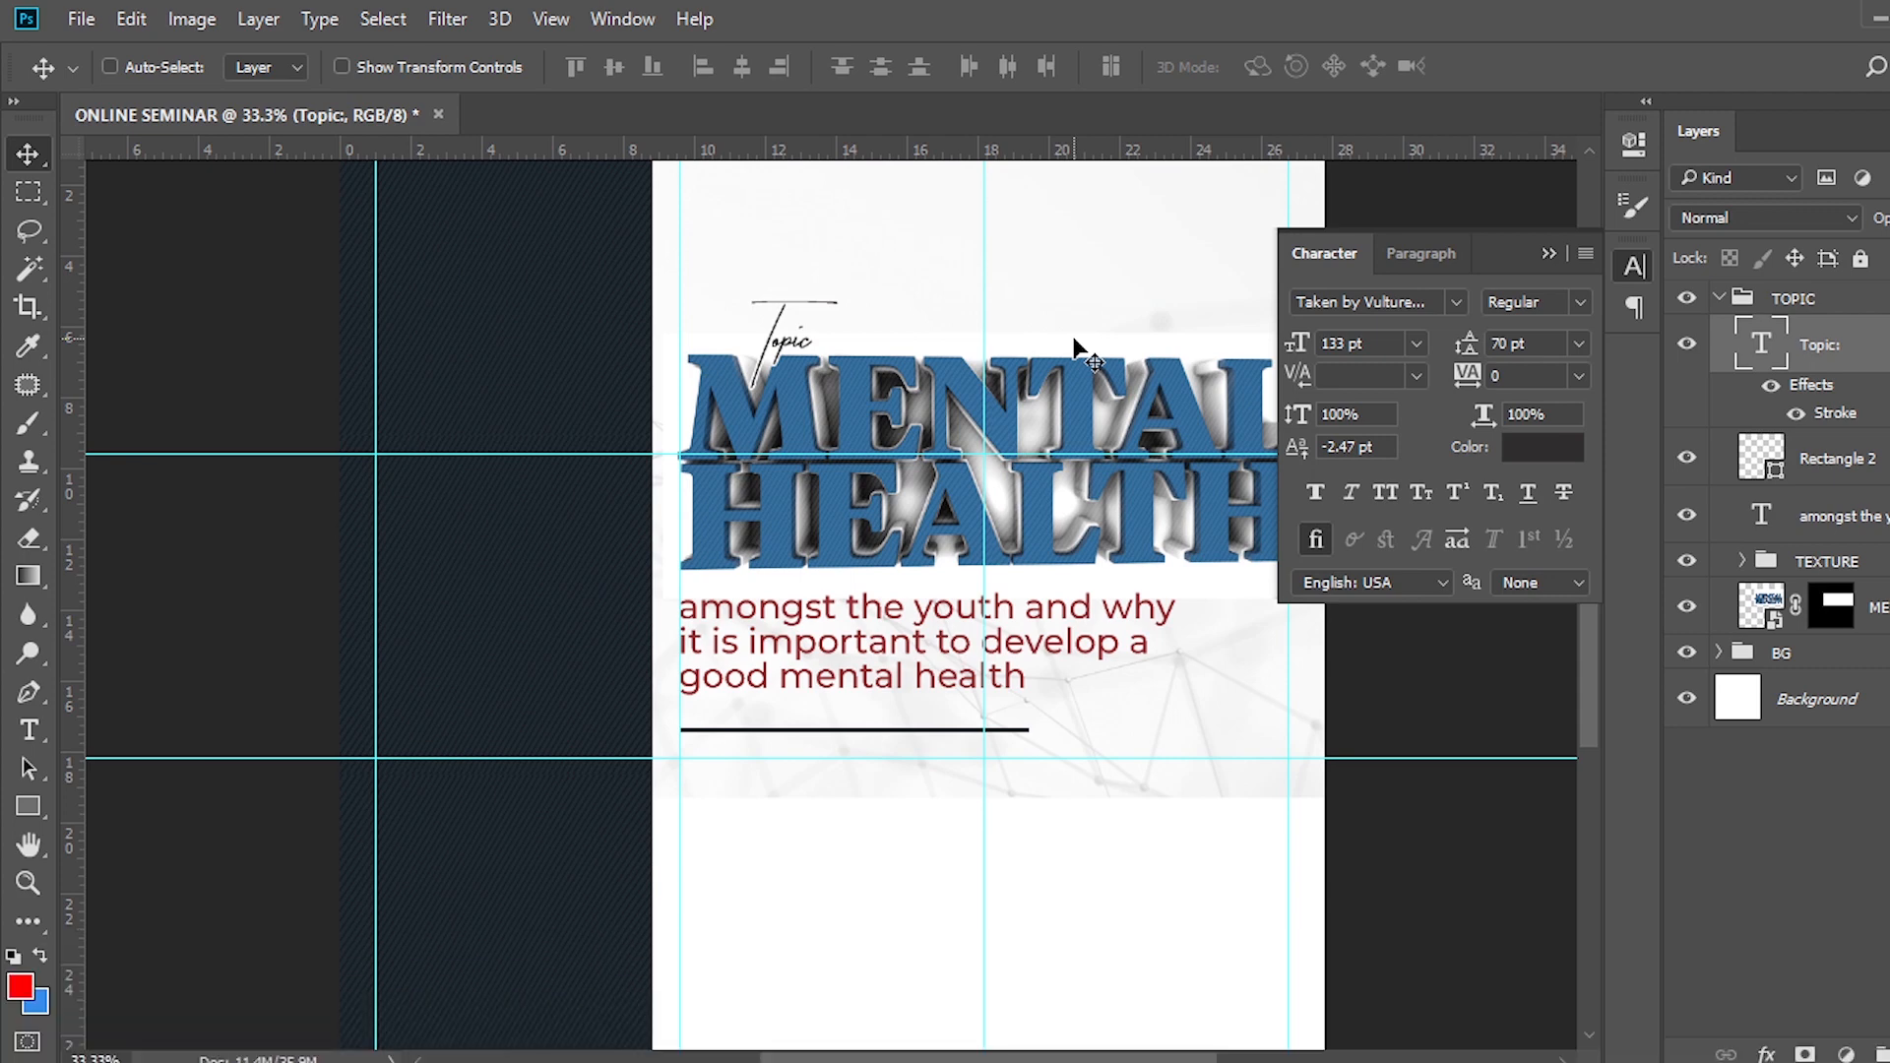
pyautogui.press('Left')
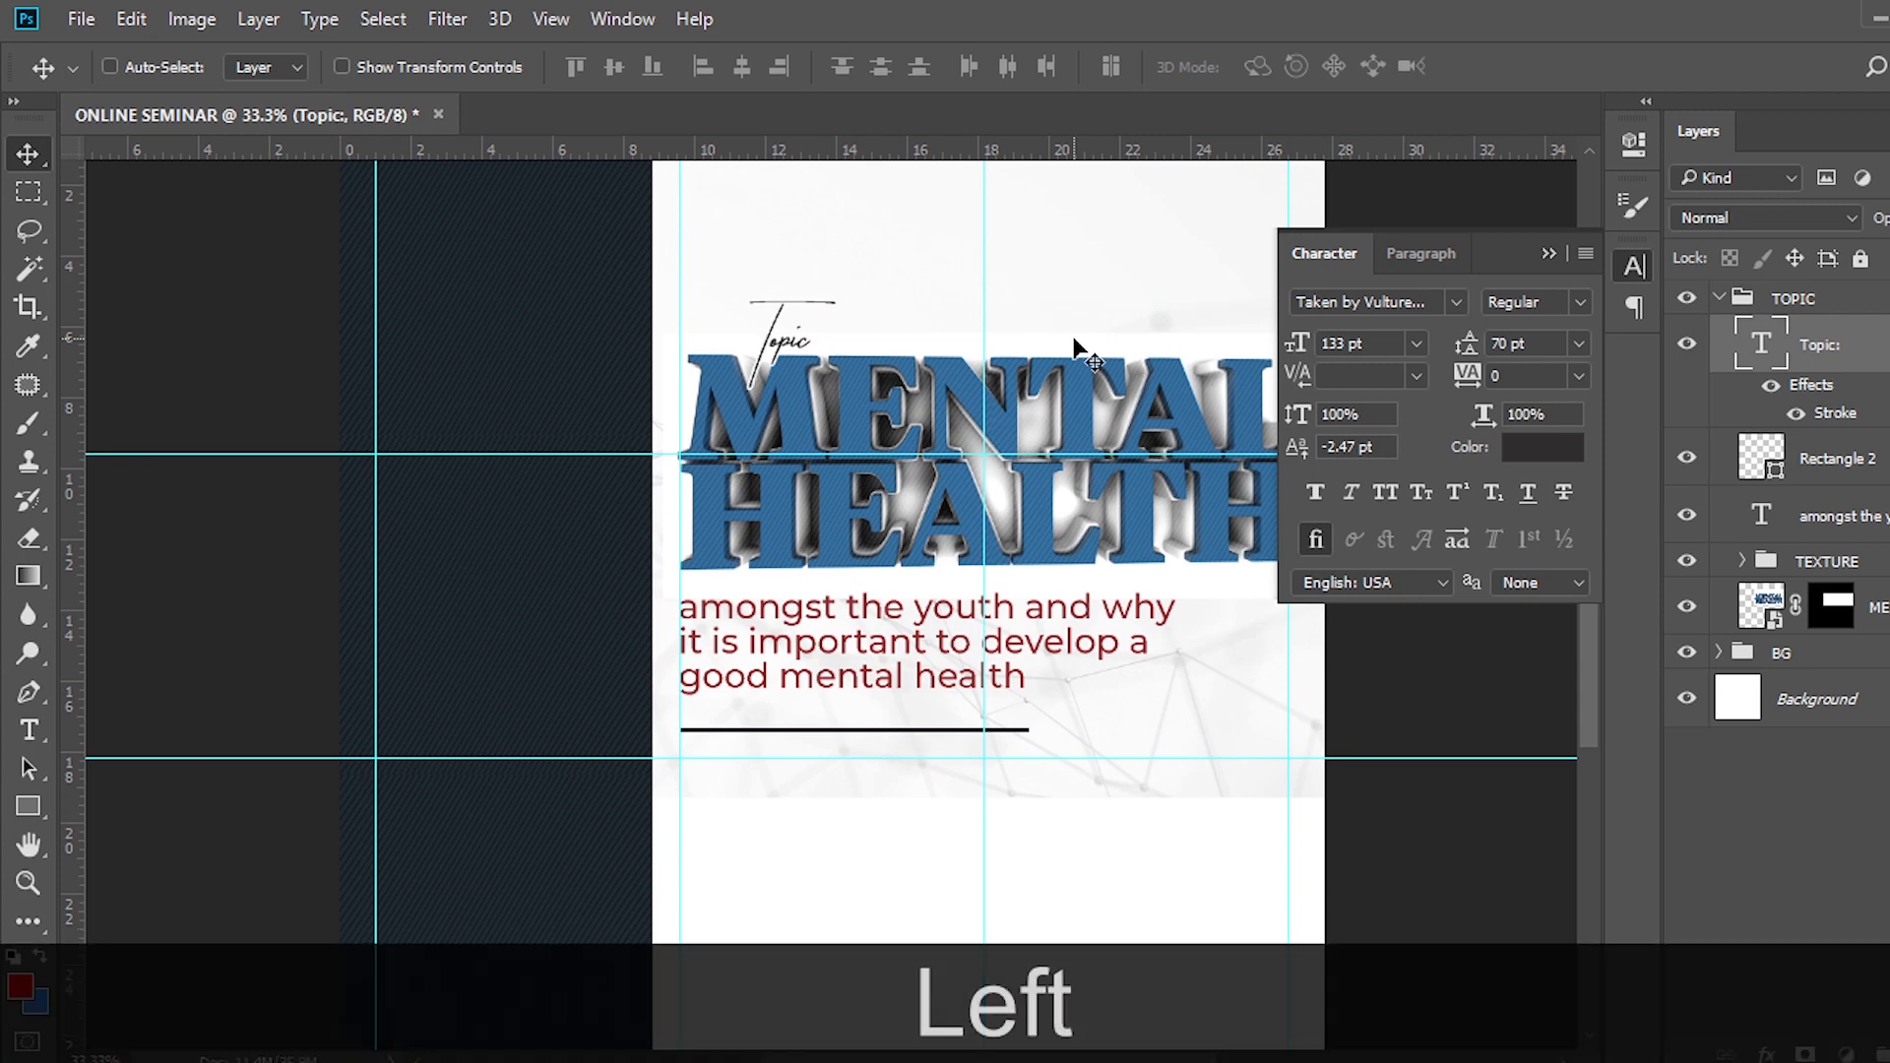
pyautogui.click(1548, 254)
pyautogui.hotkey('ctrl', '-')
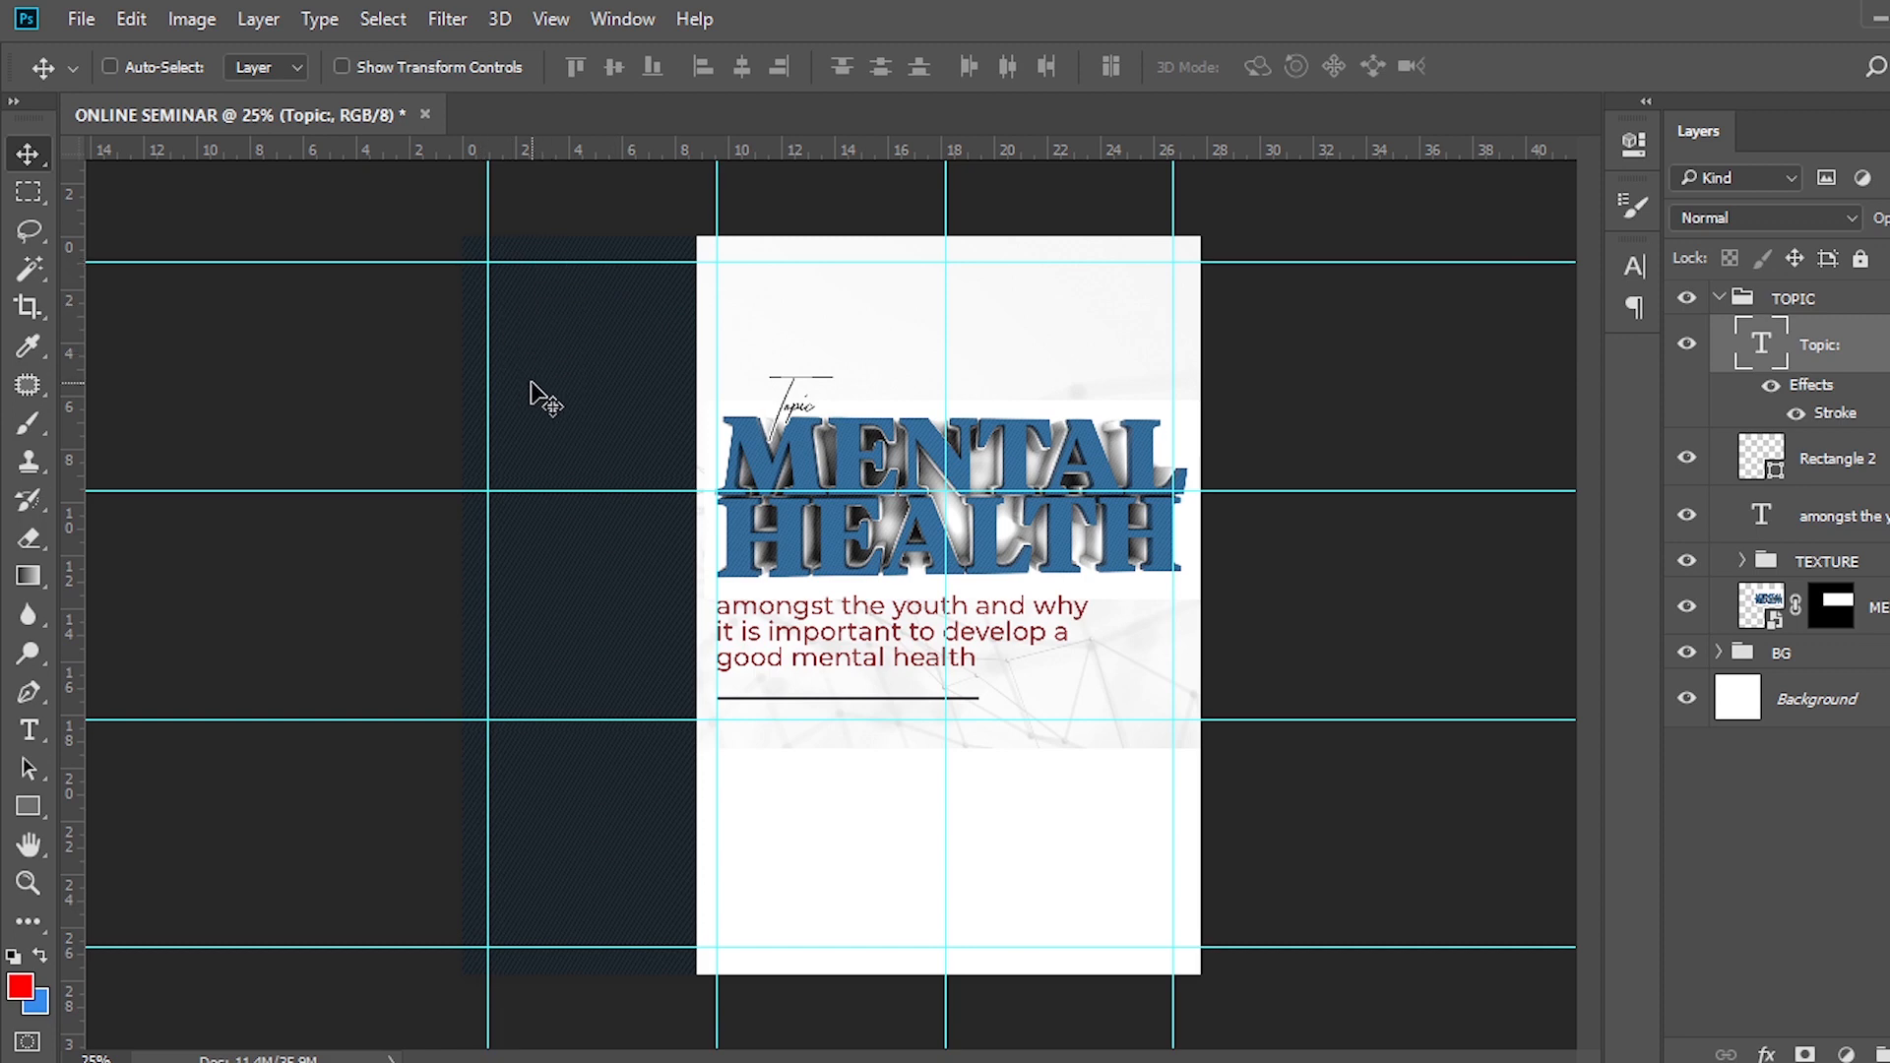
# Draw a 520 × 520 px square in the lower part of the dark strip and move its layer above the collapsed TOPIC group.
pyautogui.press('u')
pyautogui.moveTo(488, 720); pyautogui.dragTo(682, 911)
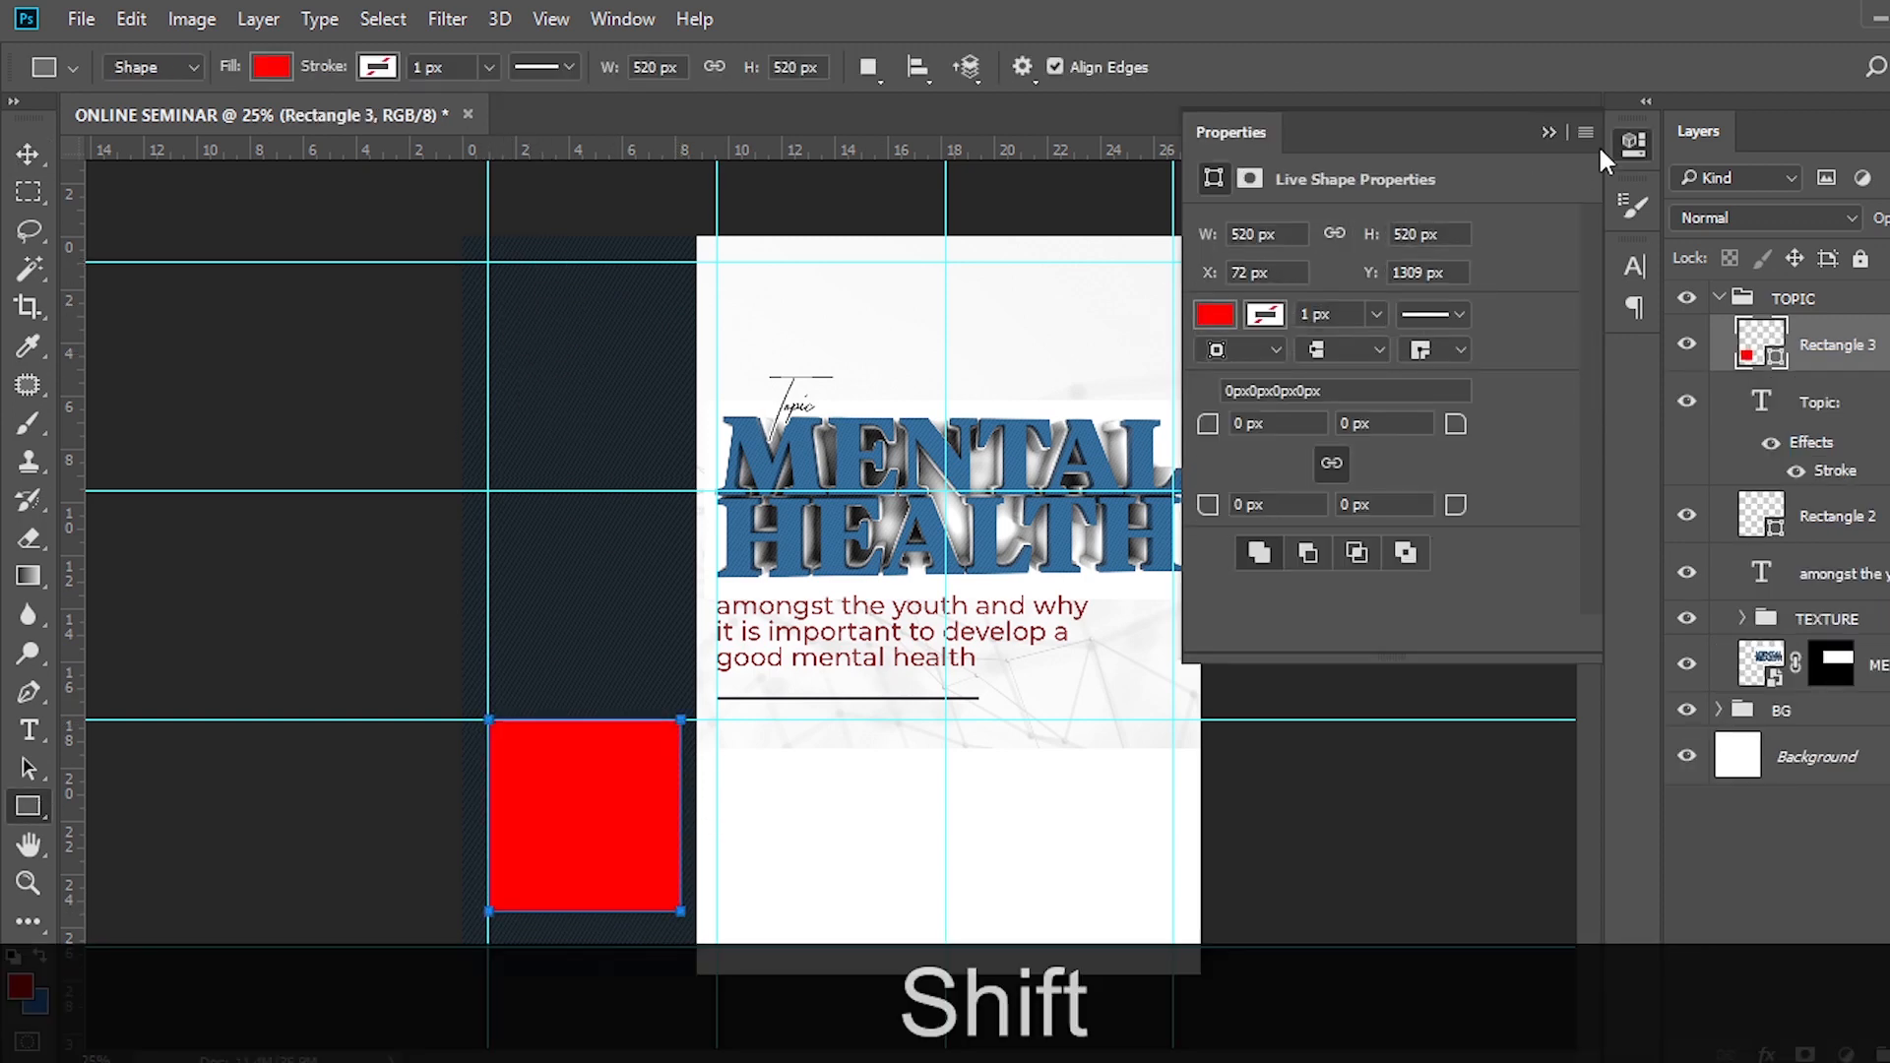
pyautogui.click(1553, 131)
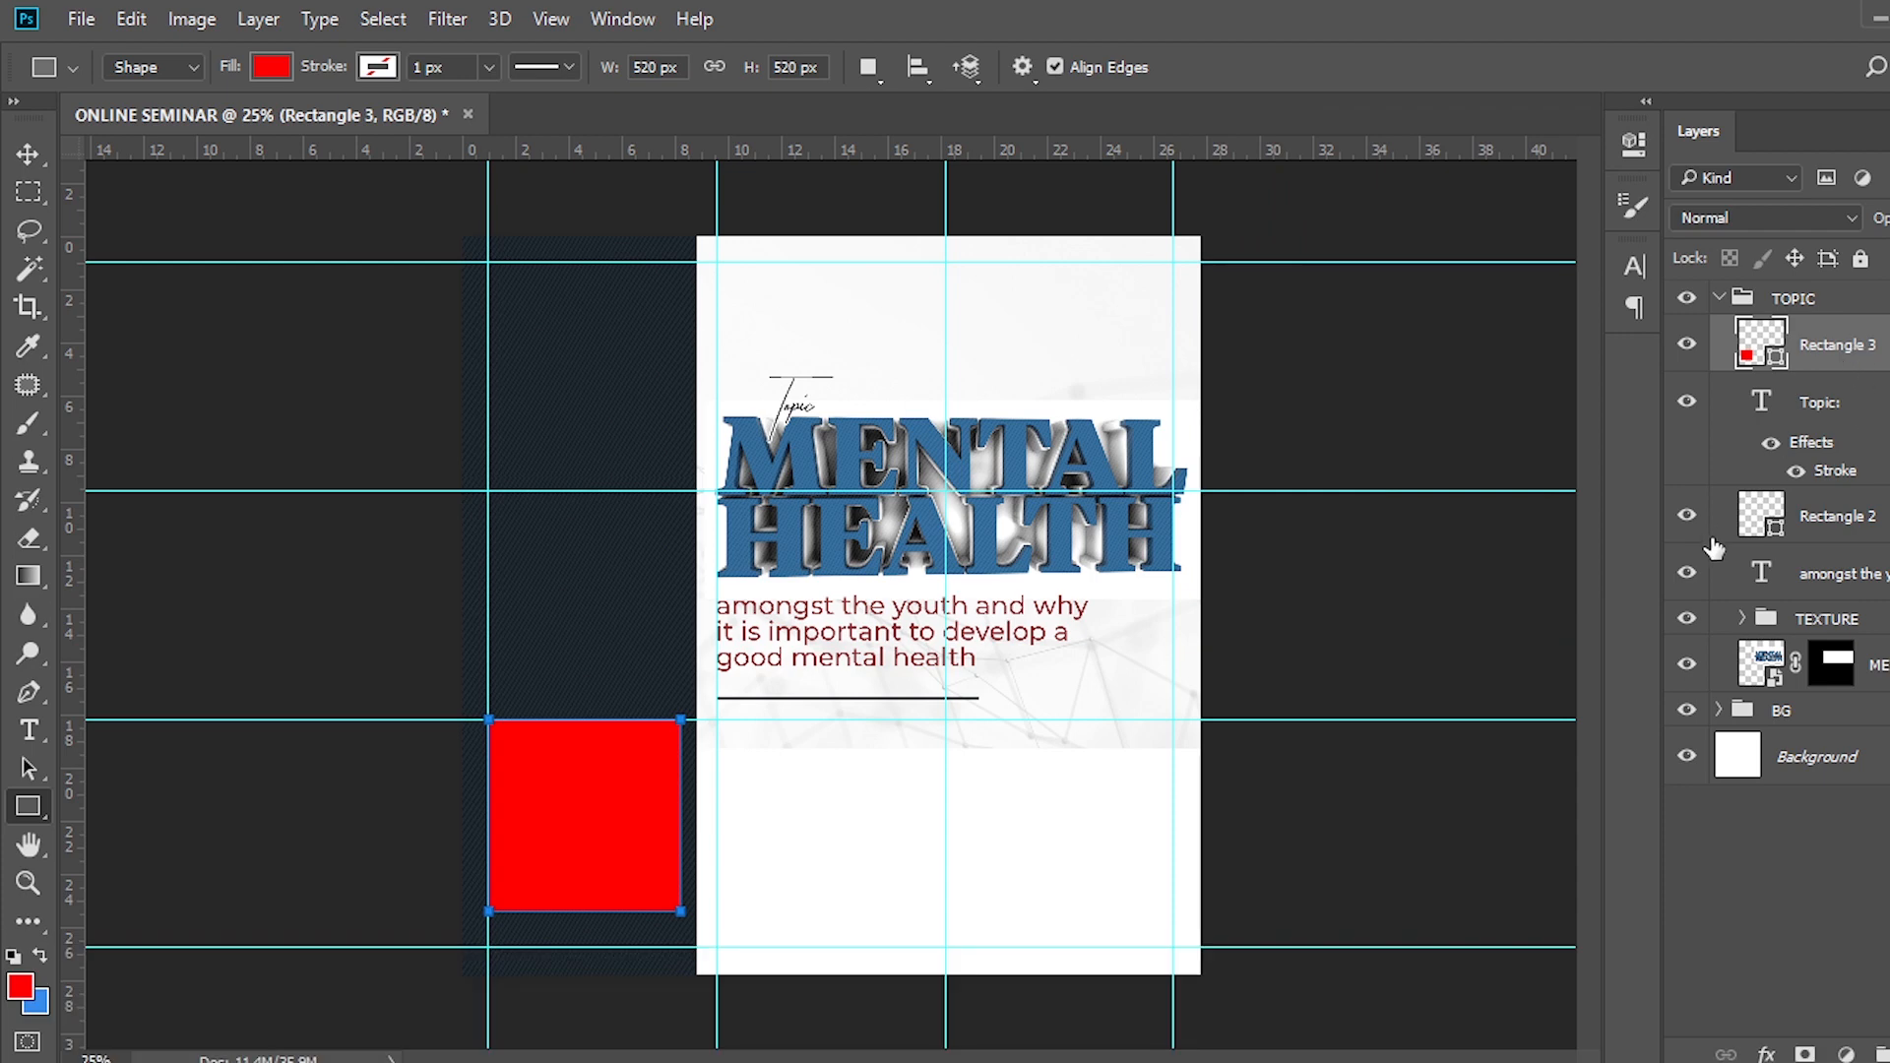
pyautogui.moveTo(1775, 332); pyautogui.dragTo(1732, 288)
pyautogui.click(1721, 357)
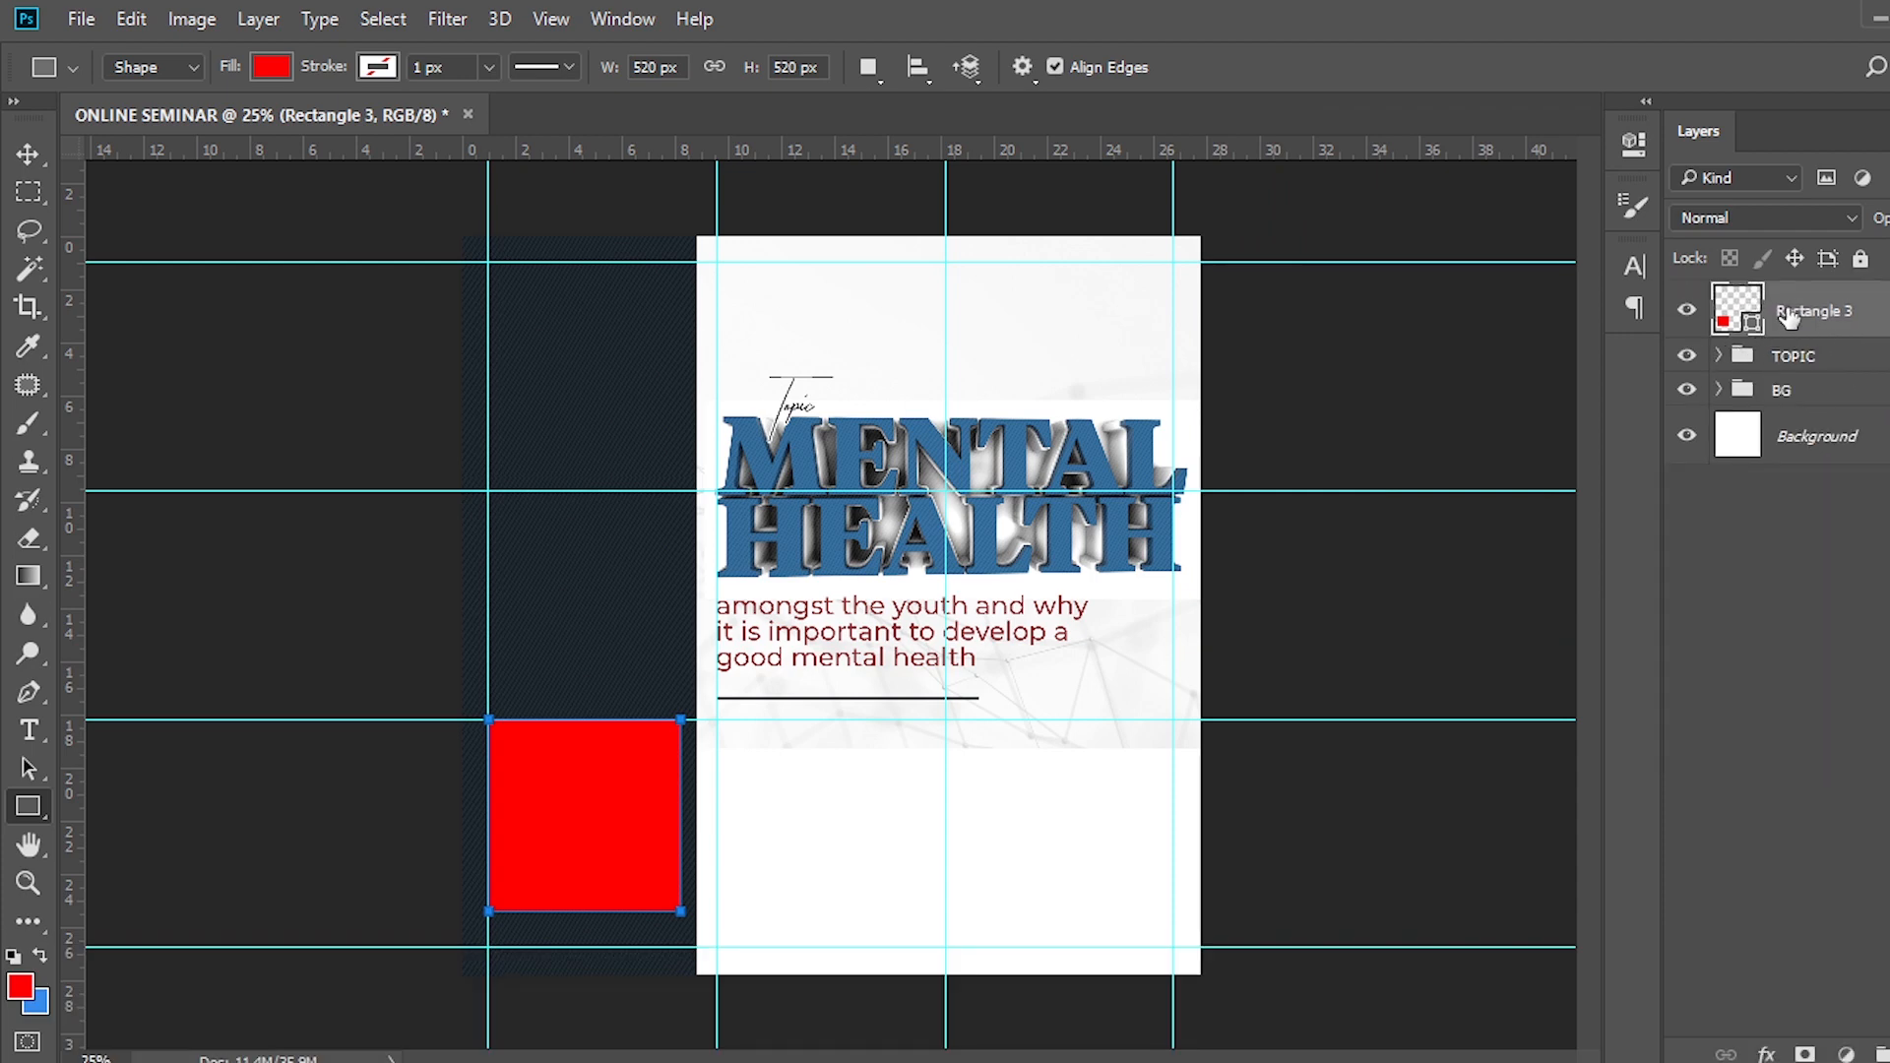
# Remove the fill from the Rectangle 3 square and give it a white stroke.
pyautogui.click(265, 67)
pyautogui.click(148, 125)
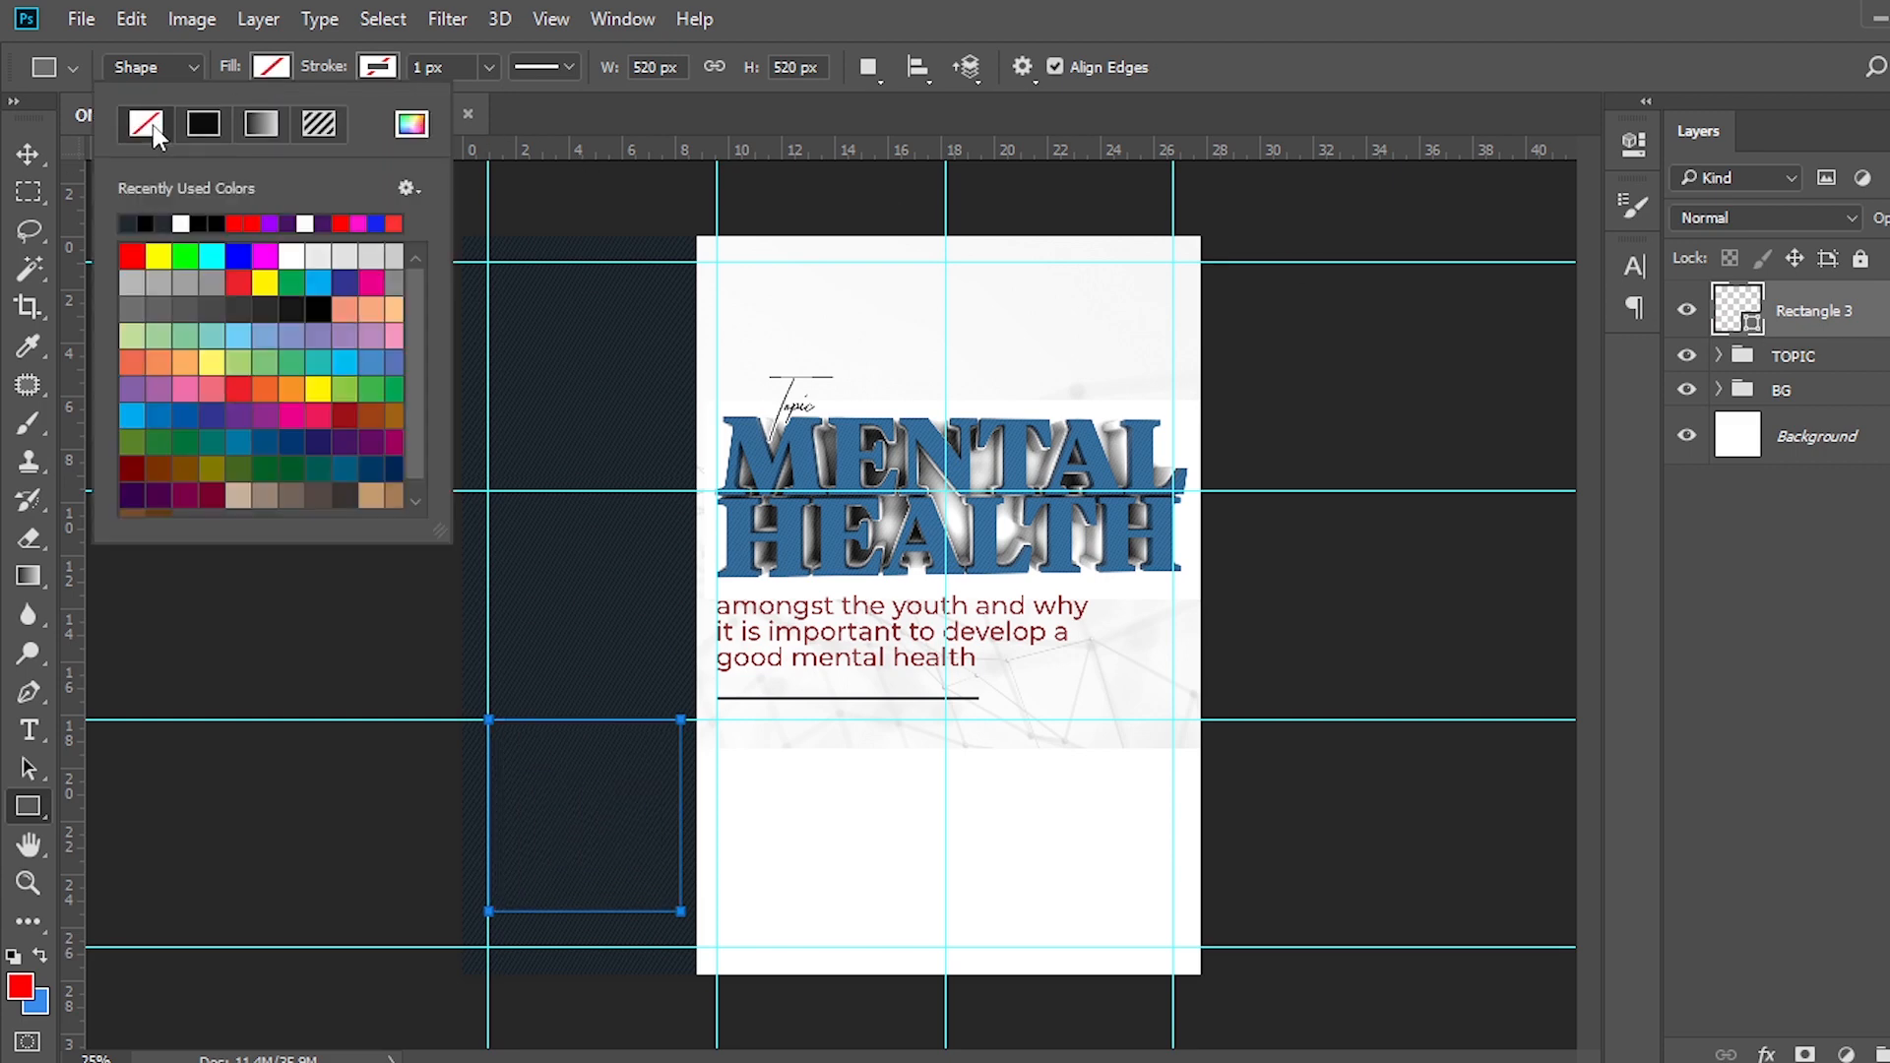
pyautogui.click(380, 68)
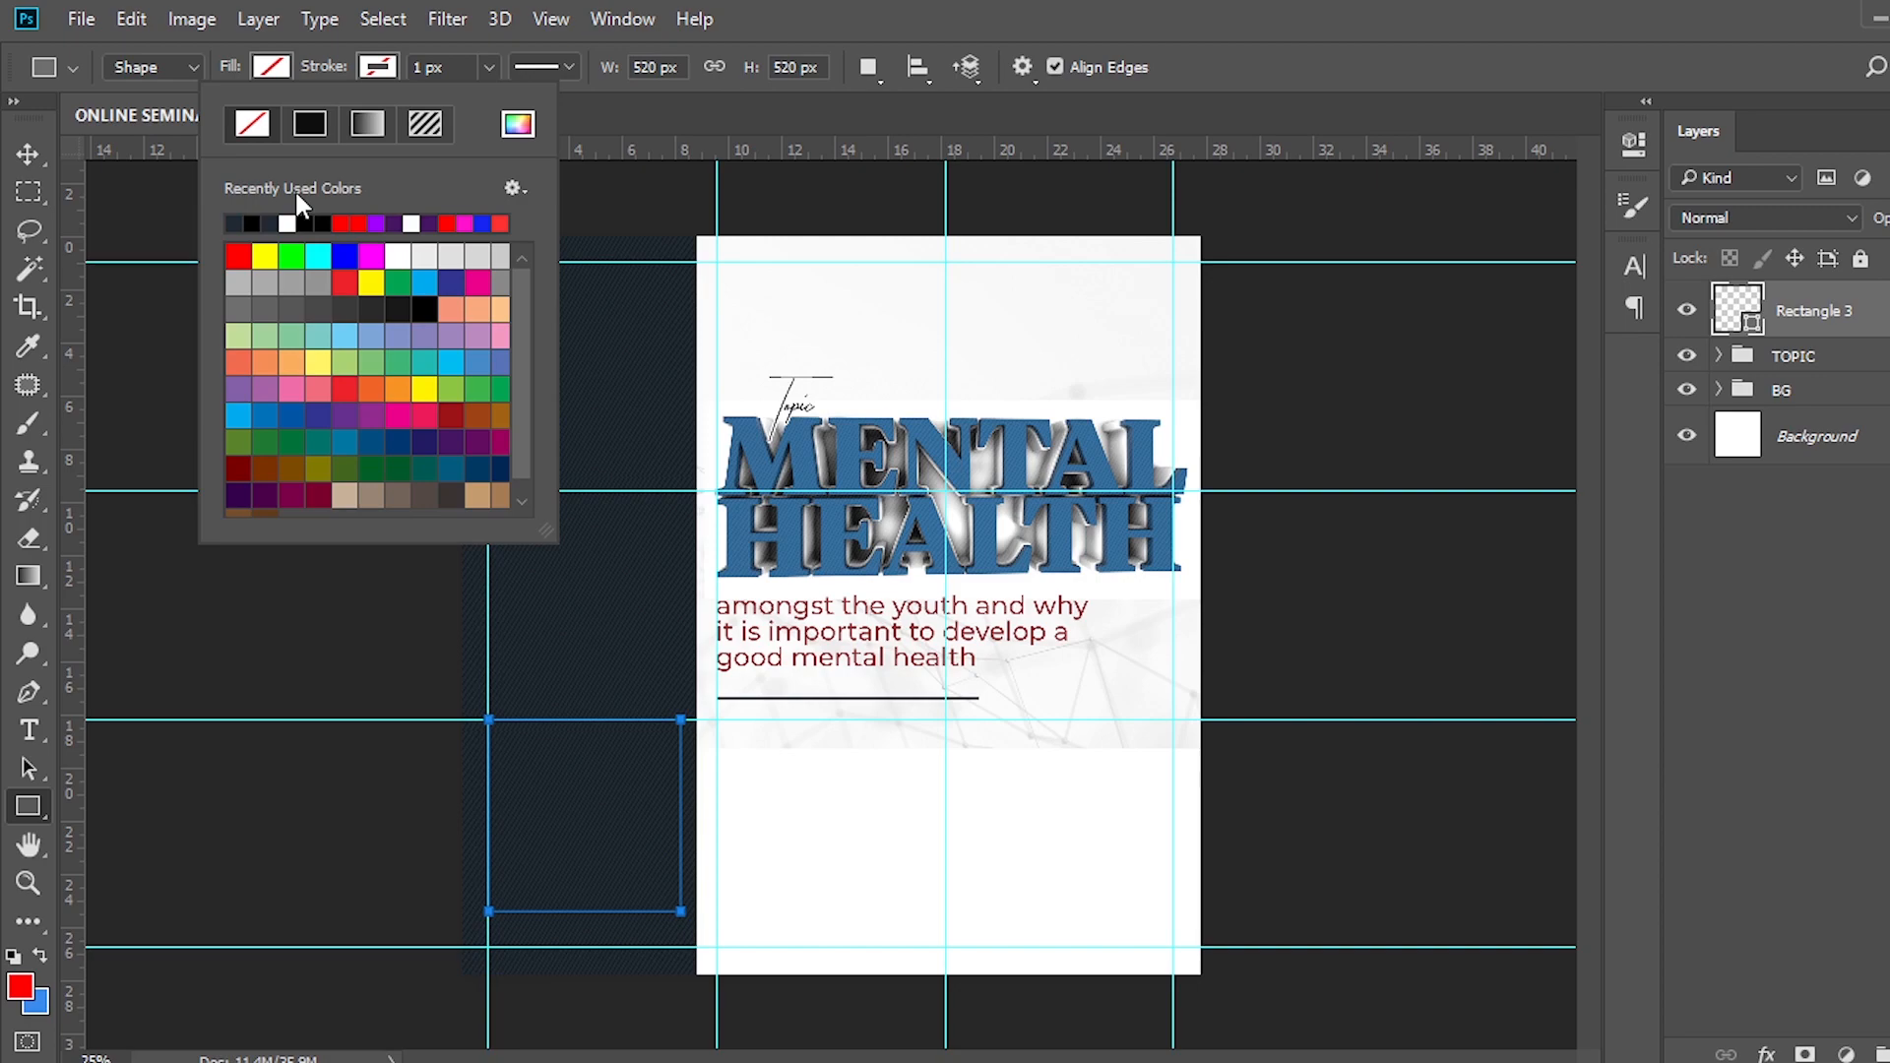
pyautogui.click(518, 123)
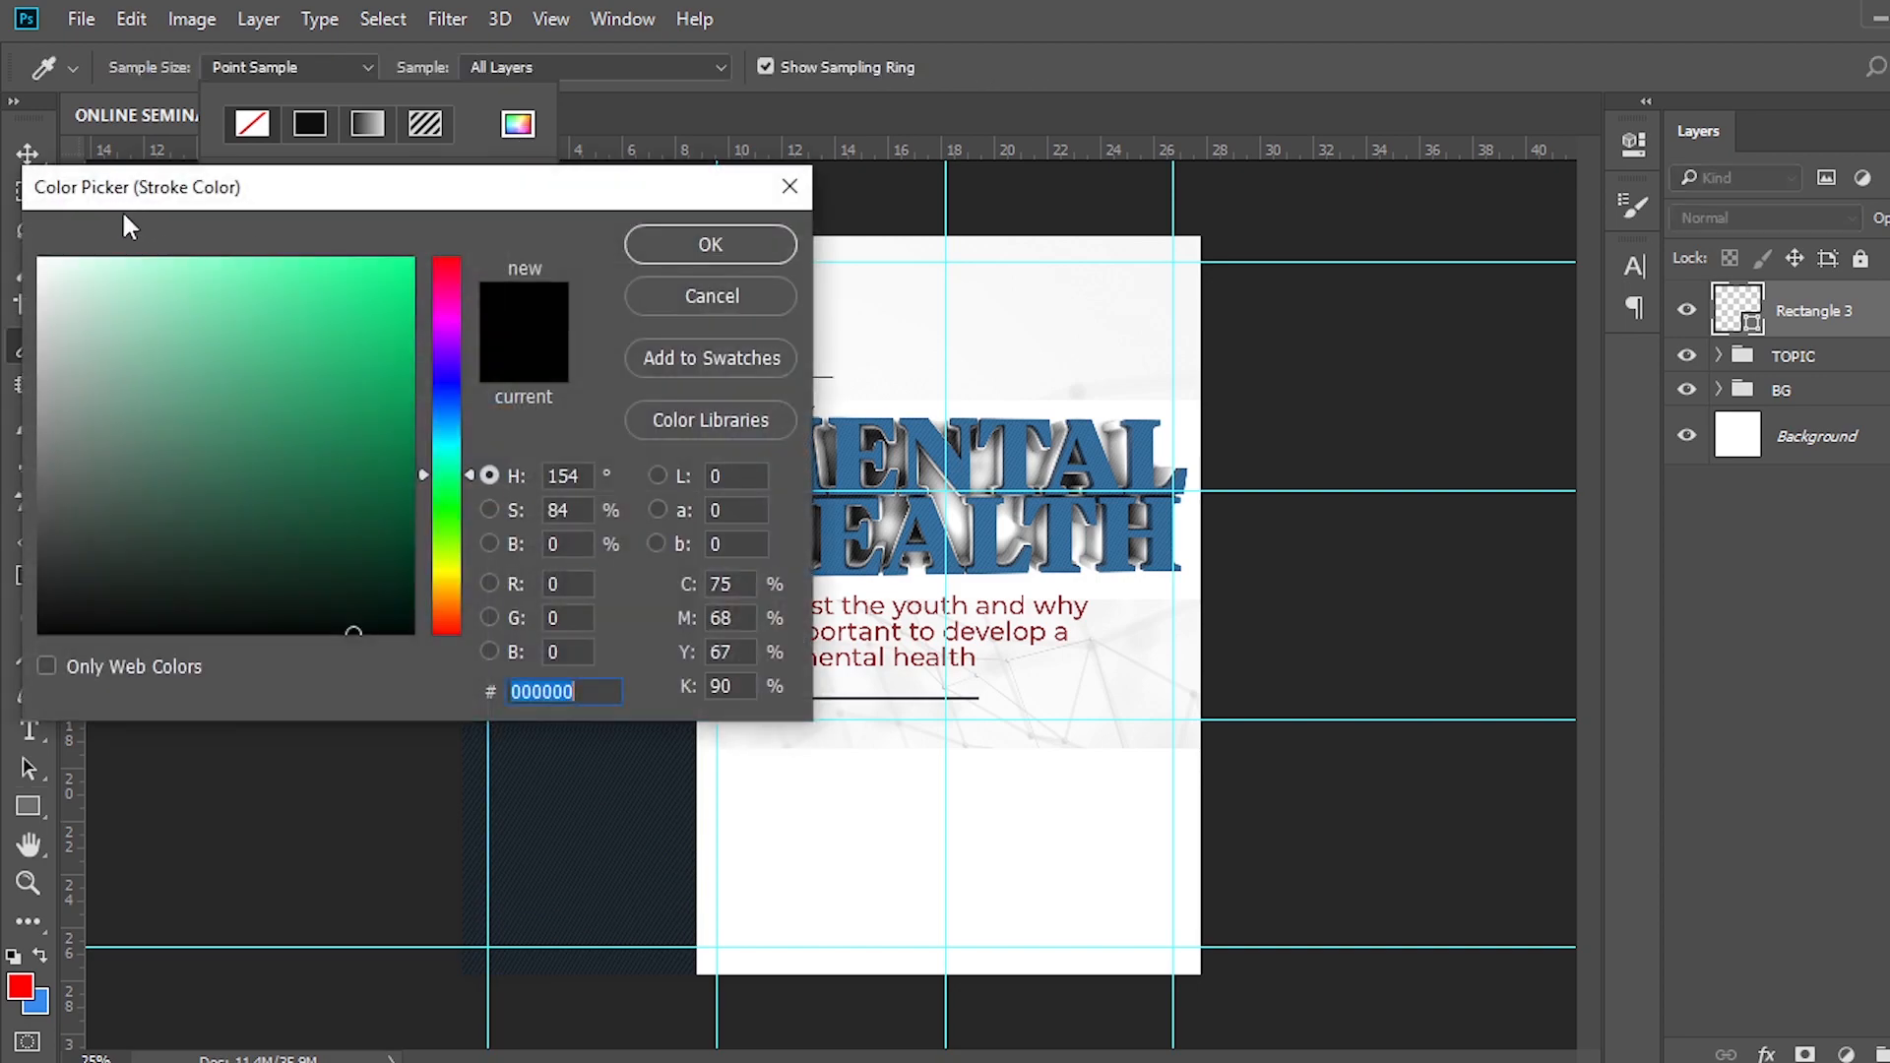
pyautogui.moveTo(50, 268); pyautogui.dragTo(12, 232)
pyautogui.click(711, 245)
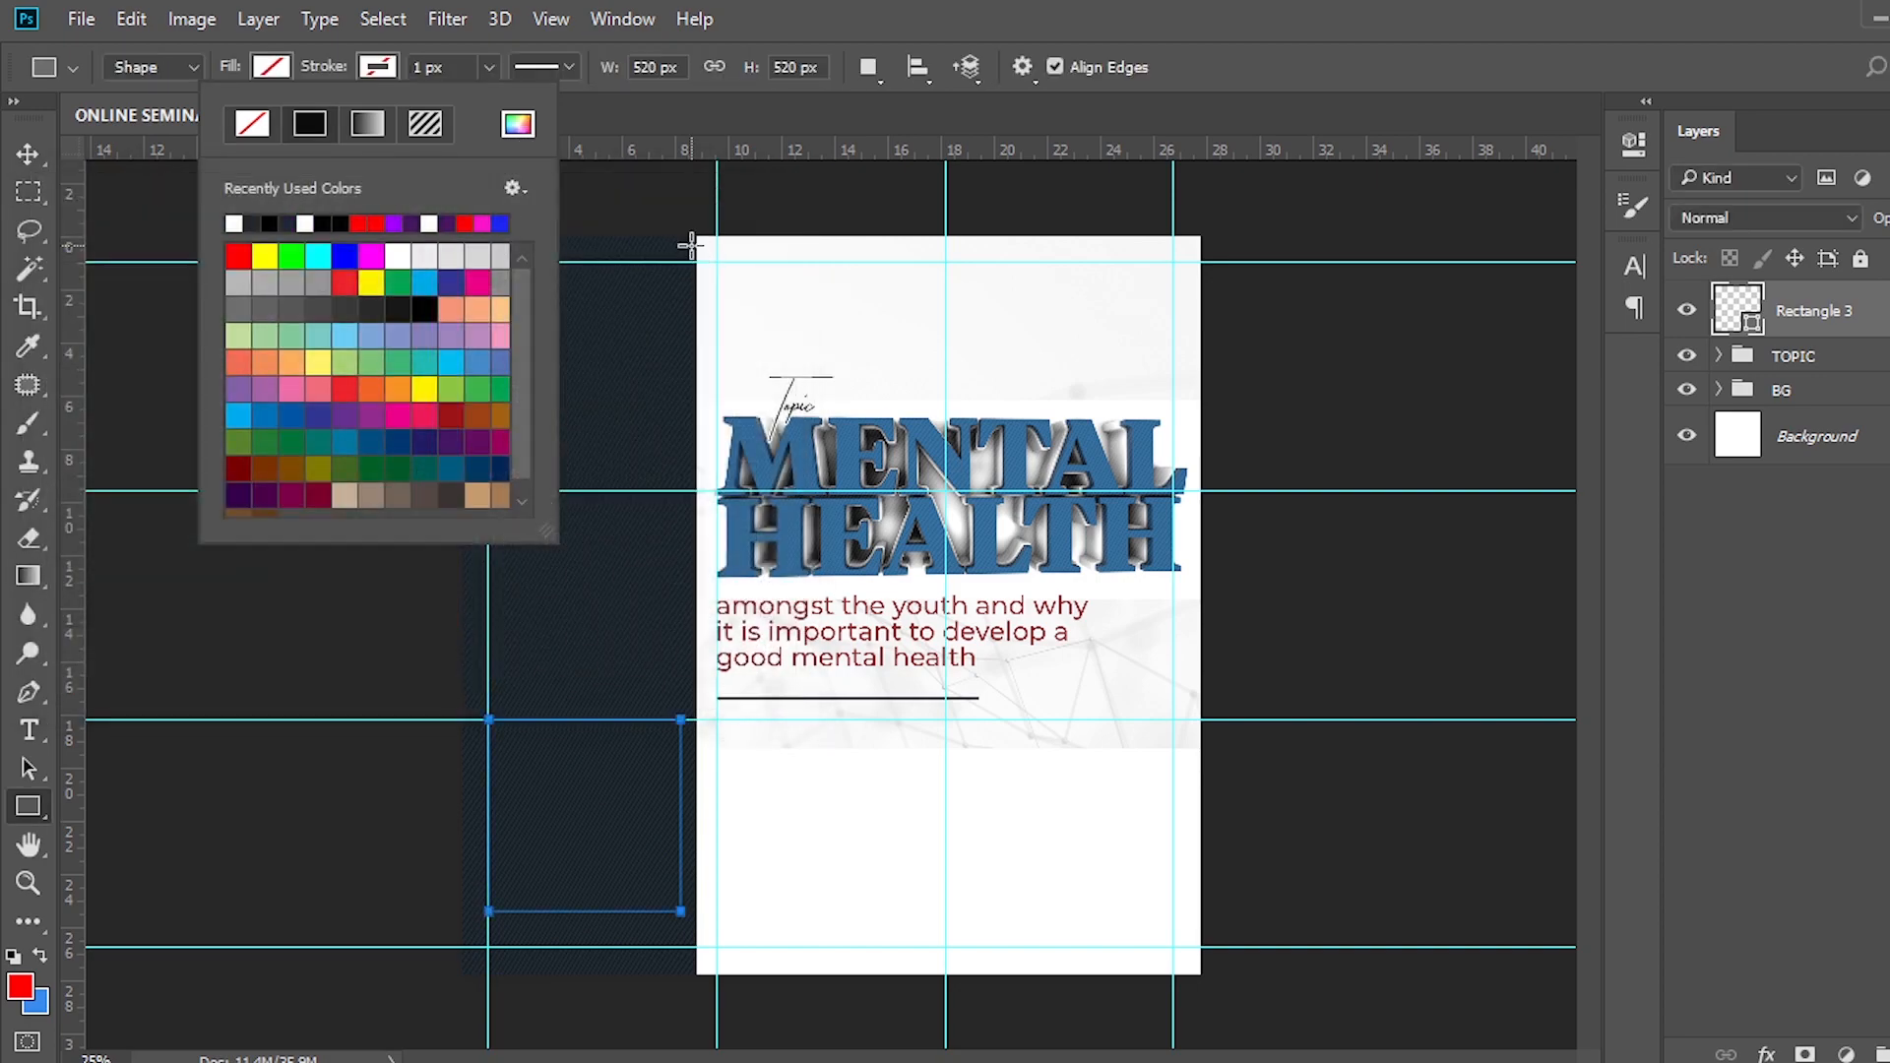
# Set the stroke width of the Rectangle 3 square to 6.99 px.
pyautogui.click(439, 73)
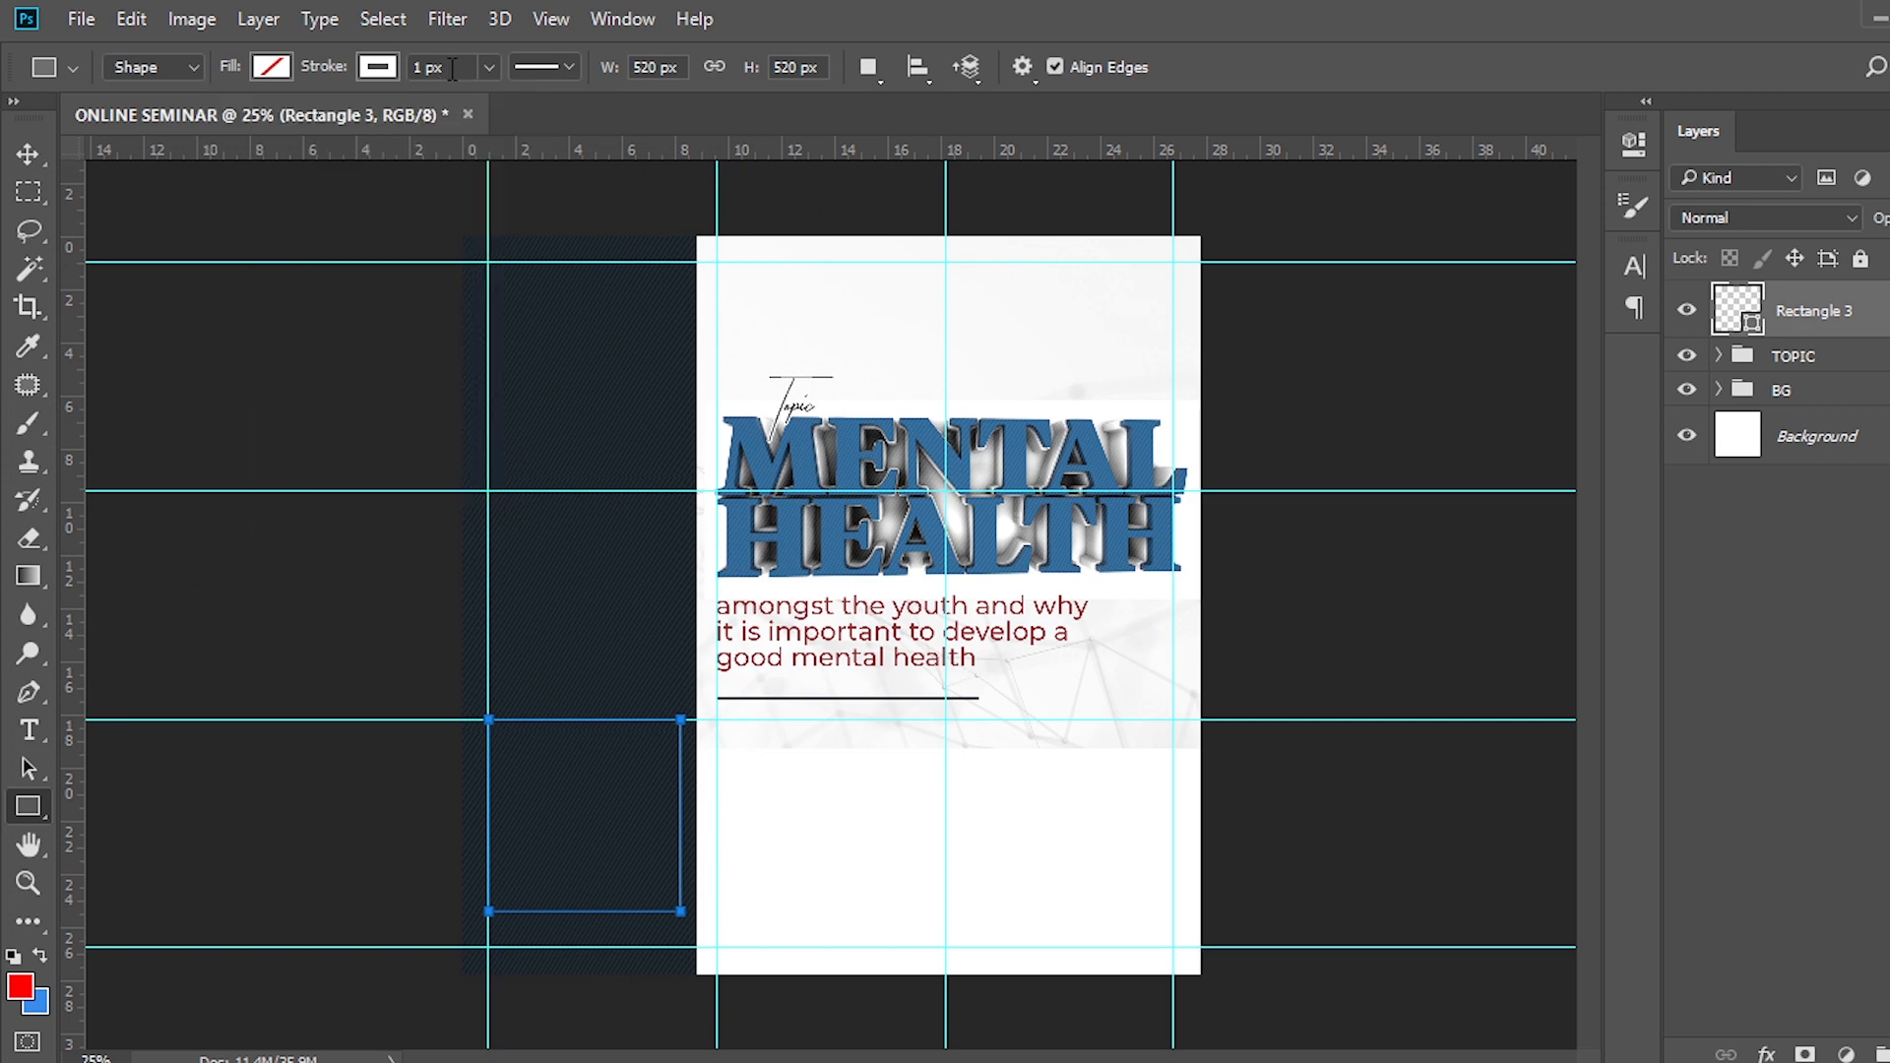
pyautogui.press('Delete')
pyautogui.press('Delete')
pyautogui.press('Delete')
pyautogui.press('Delete')
pyautogui.press('Delete')
pyautogui.press('Delete')
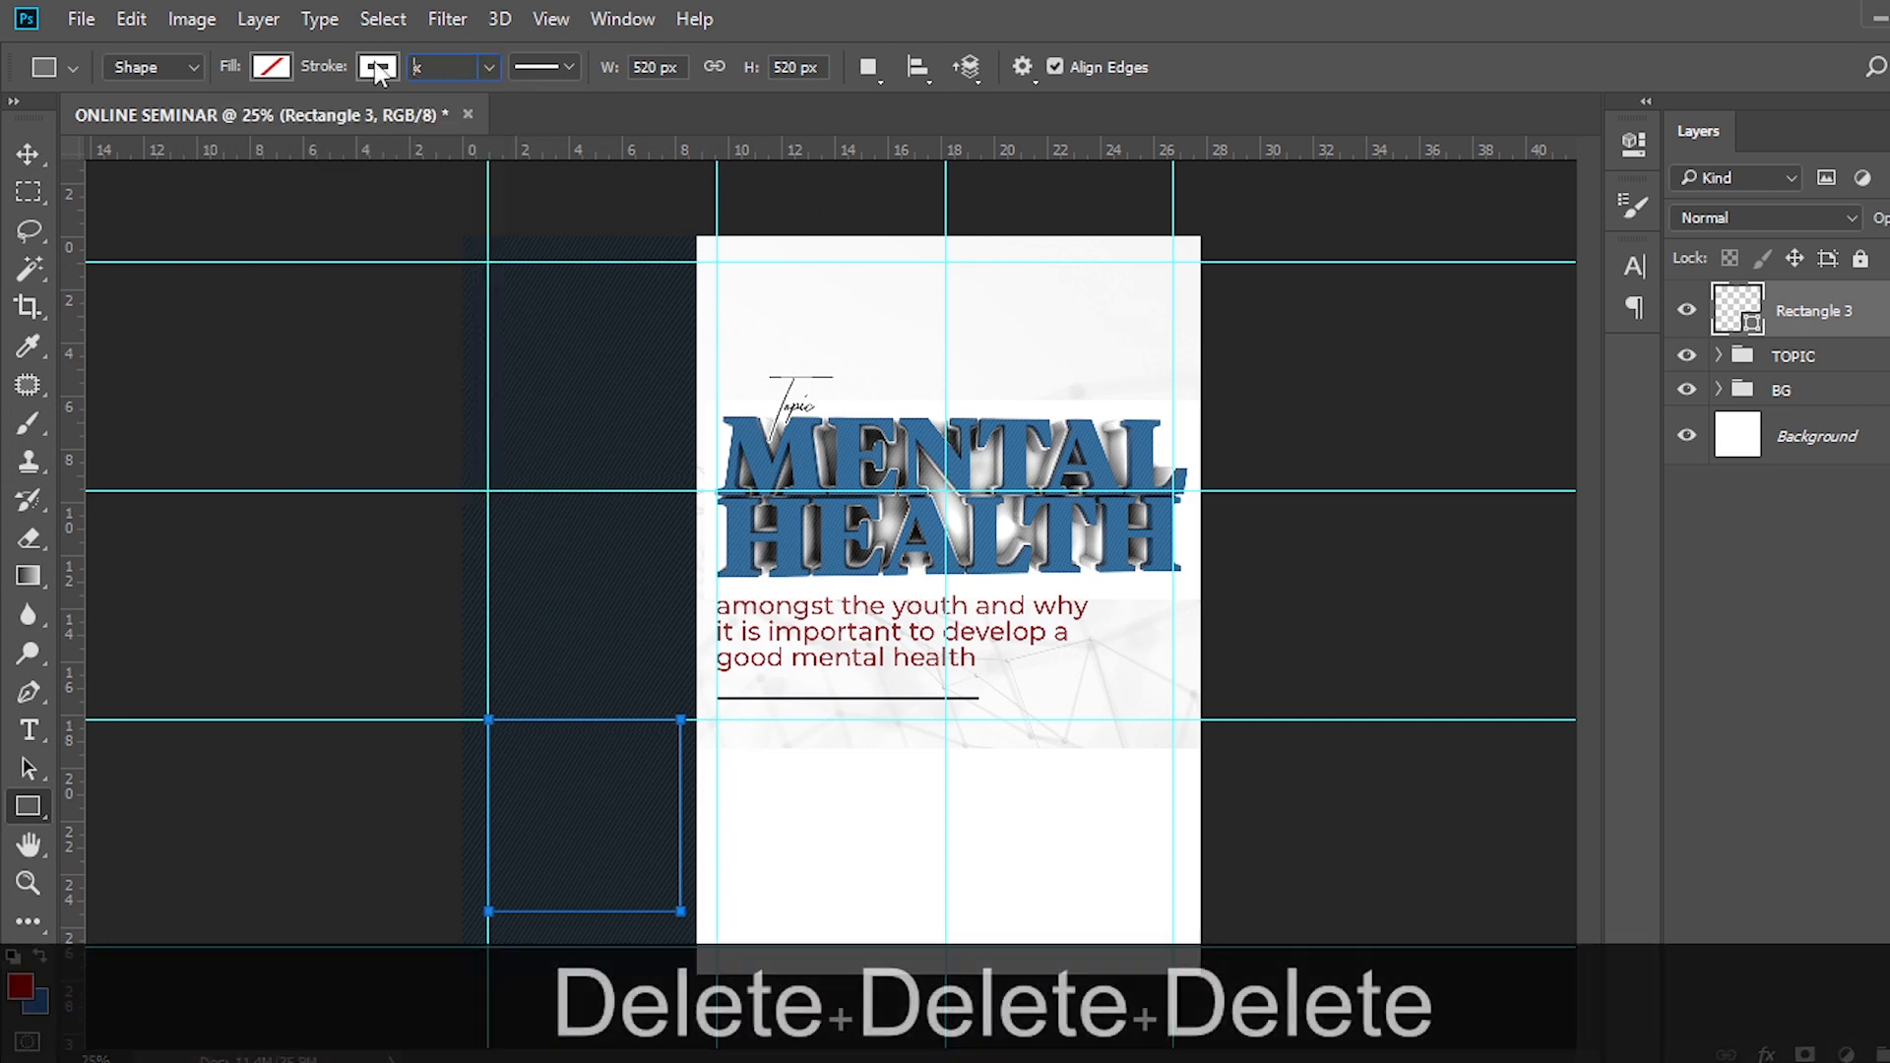
pyautogui.write('6.99')
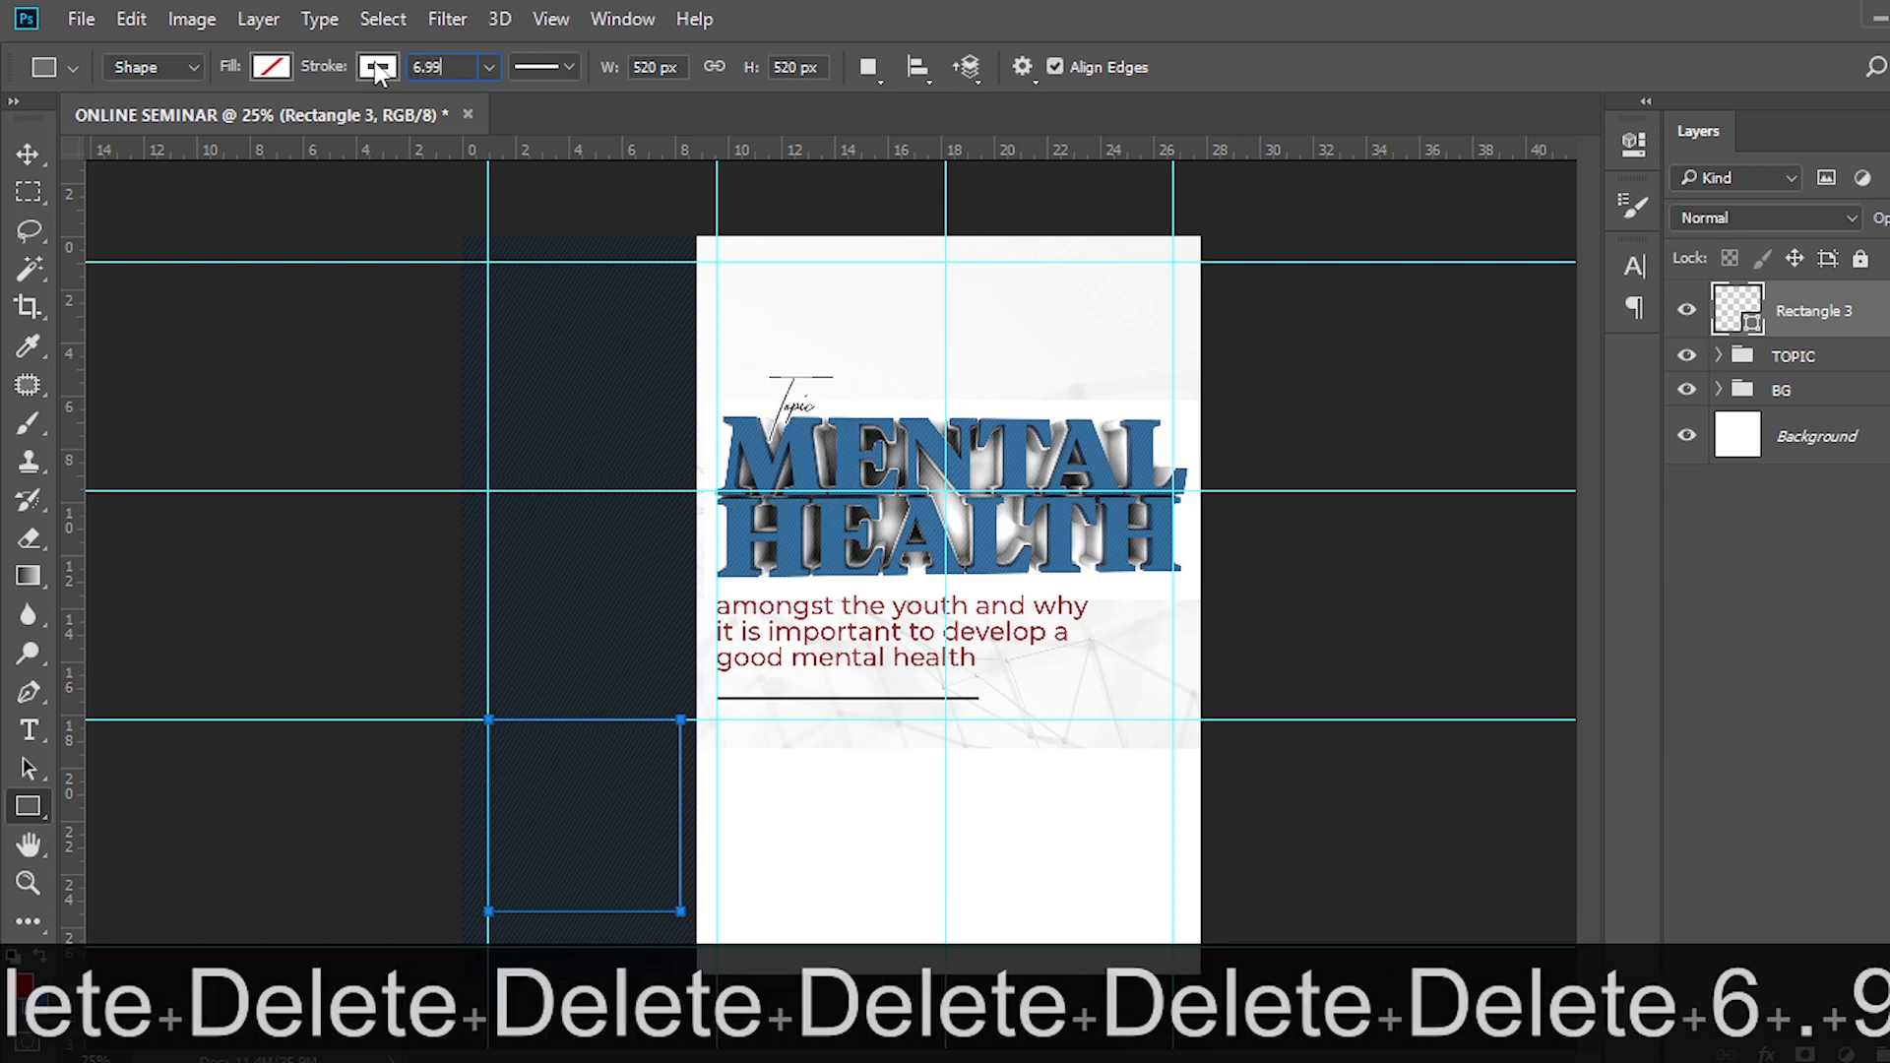
pyautogui.press('Return')
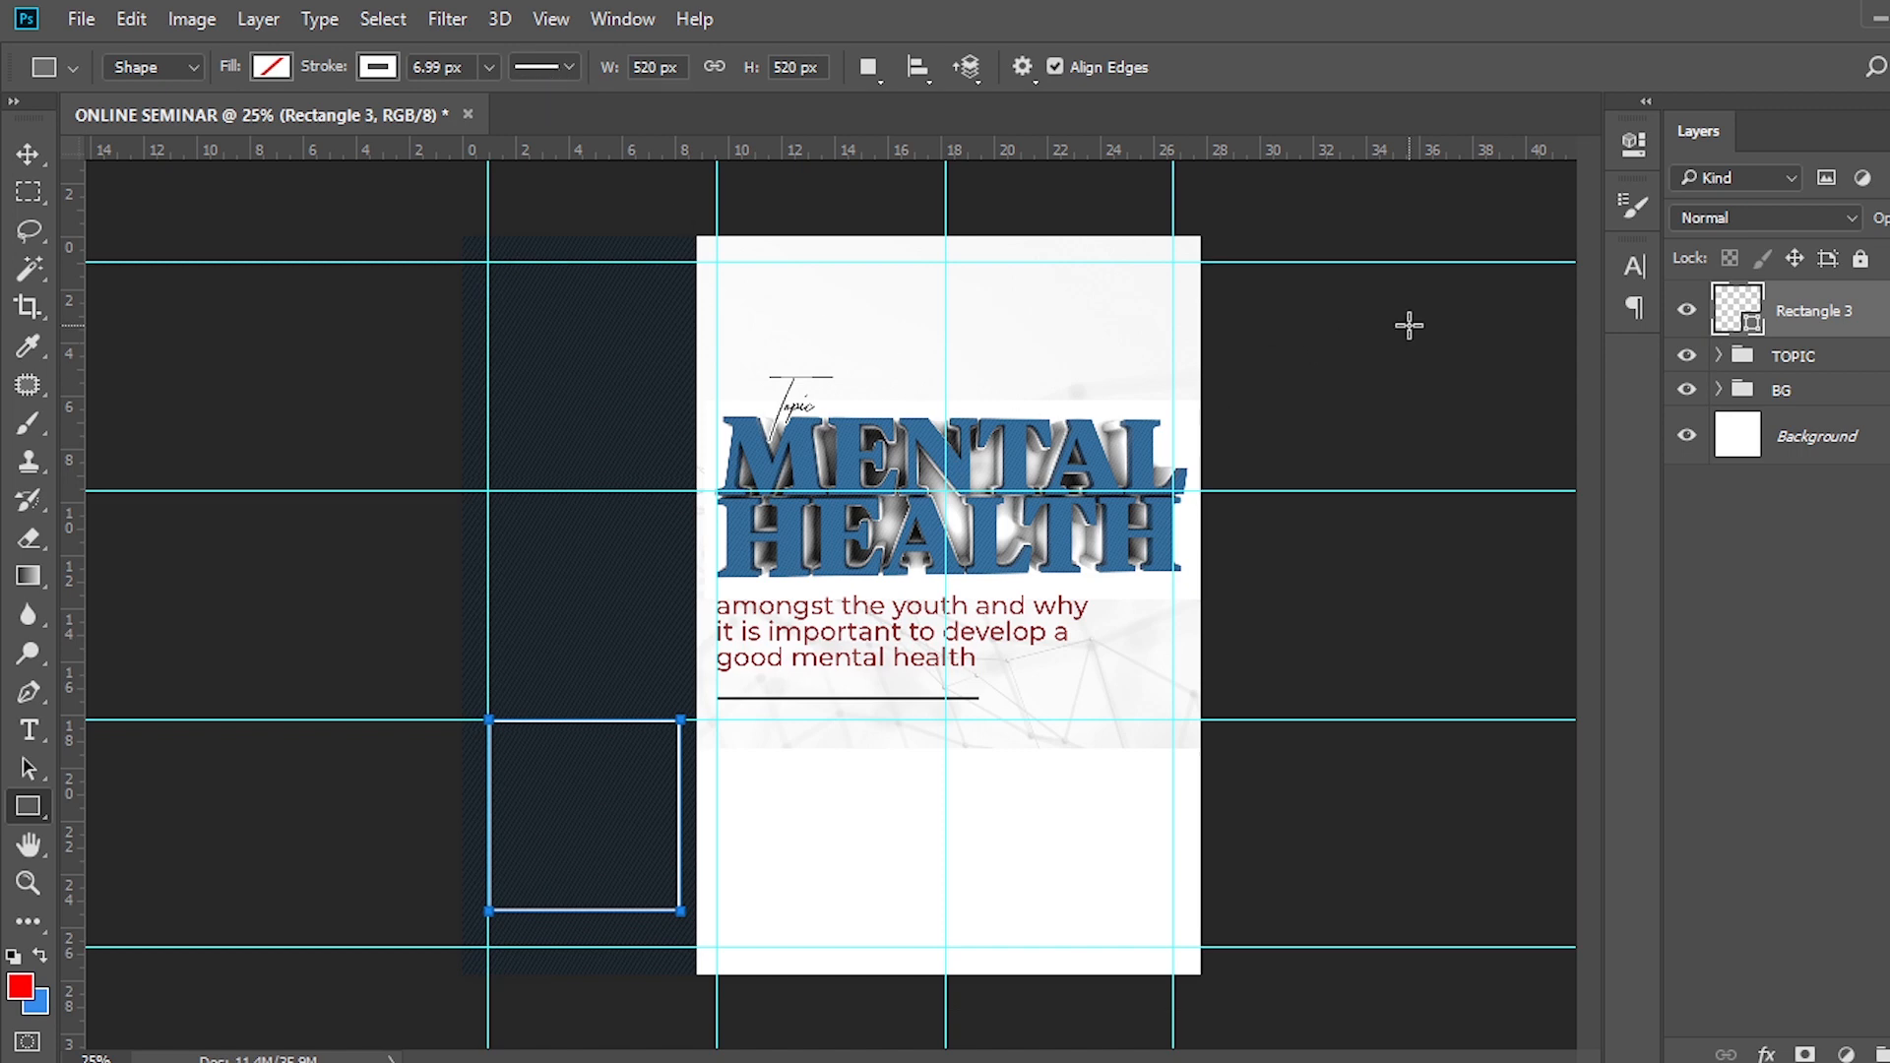
# Duplicate the Rectangle 3 square and scale the copy about its center to 87.88%, inside the original frame.
pyautogui.hotkey('ctrl', 'j')
pyautogui.hotkey('ctrl', 't')
pyautogui.hotkey('ctrl', '=')
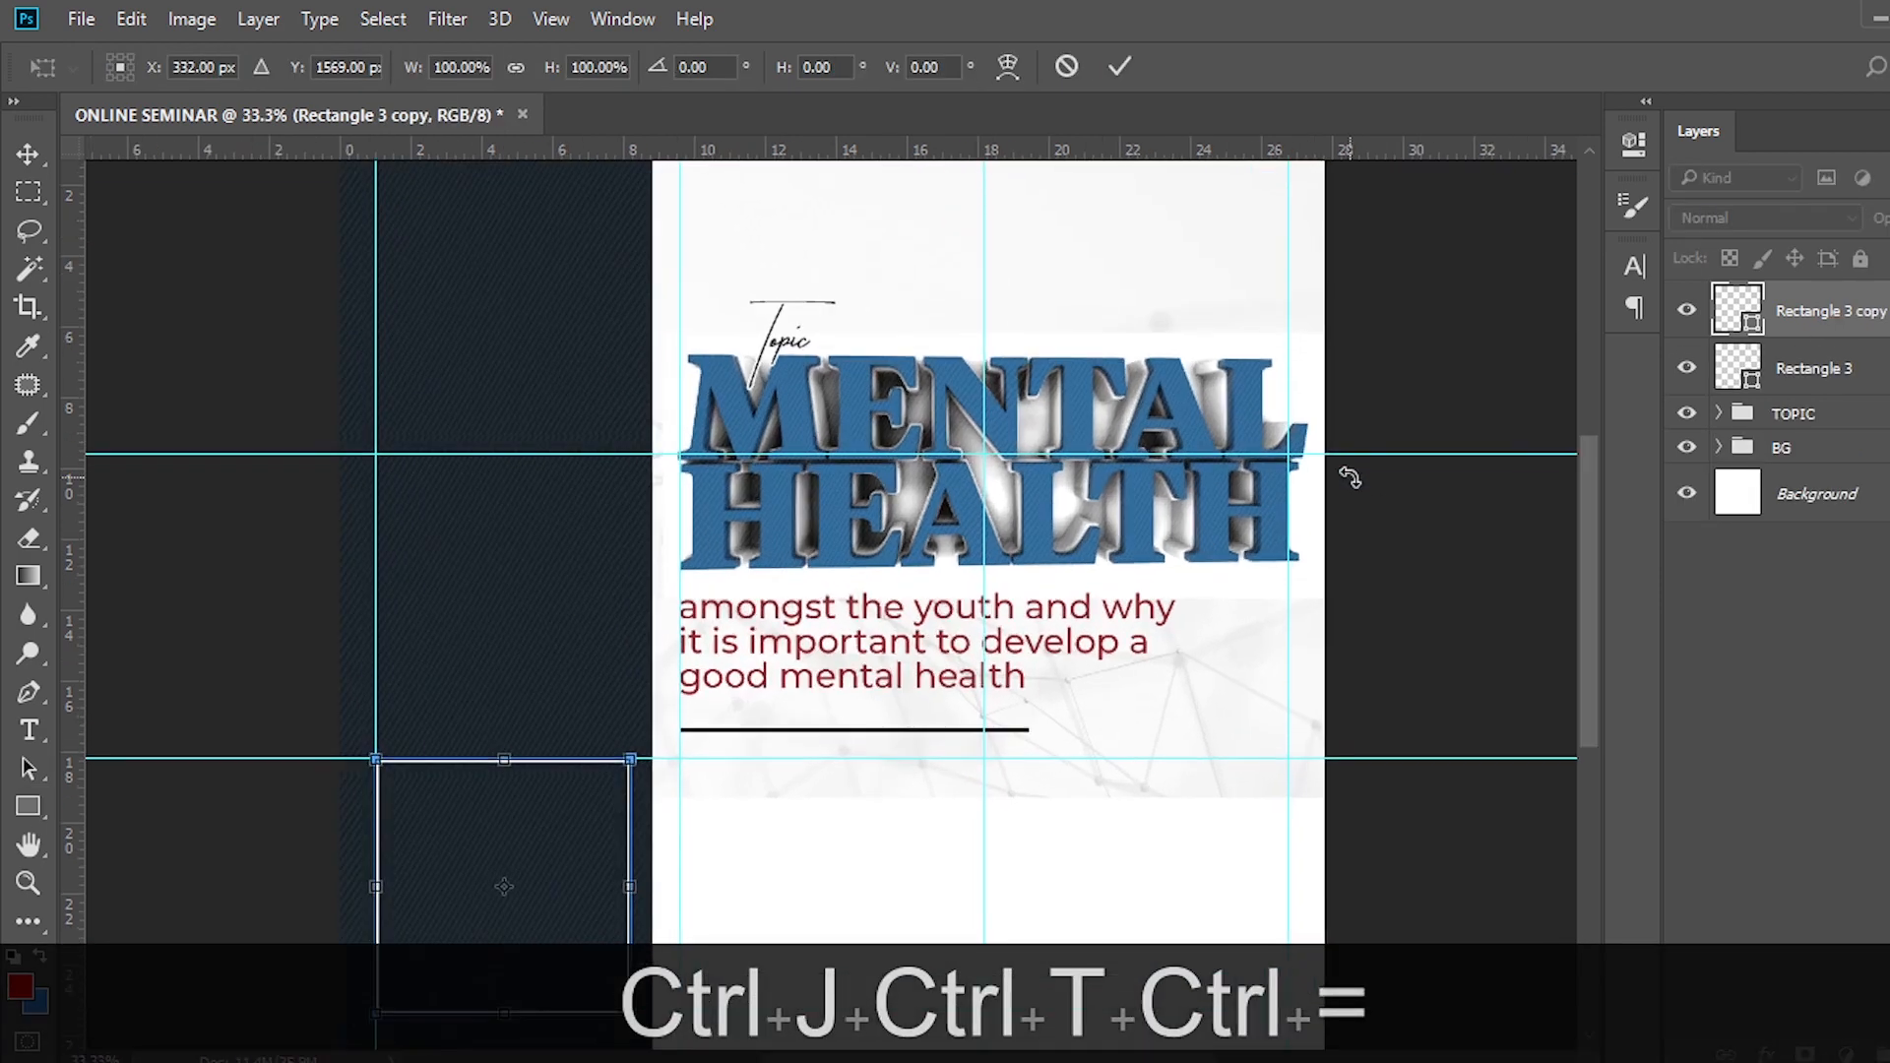
pyautogui.scroll(-4, 743, 605)
pyautogui.hotkey('ctrl', 't')
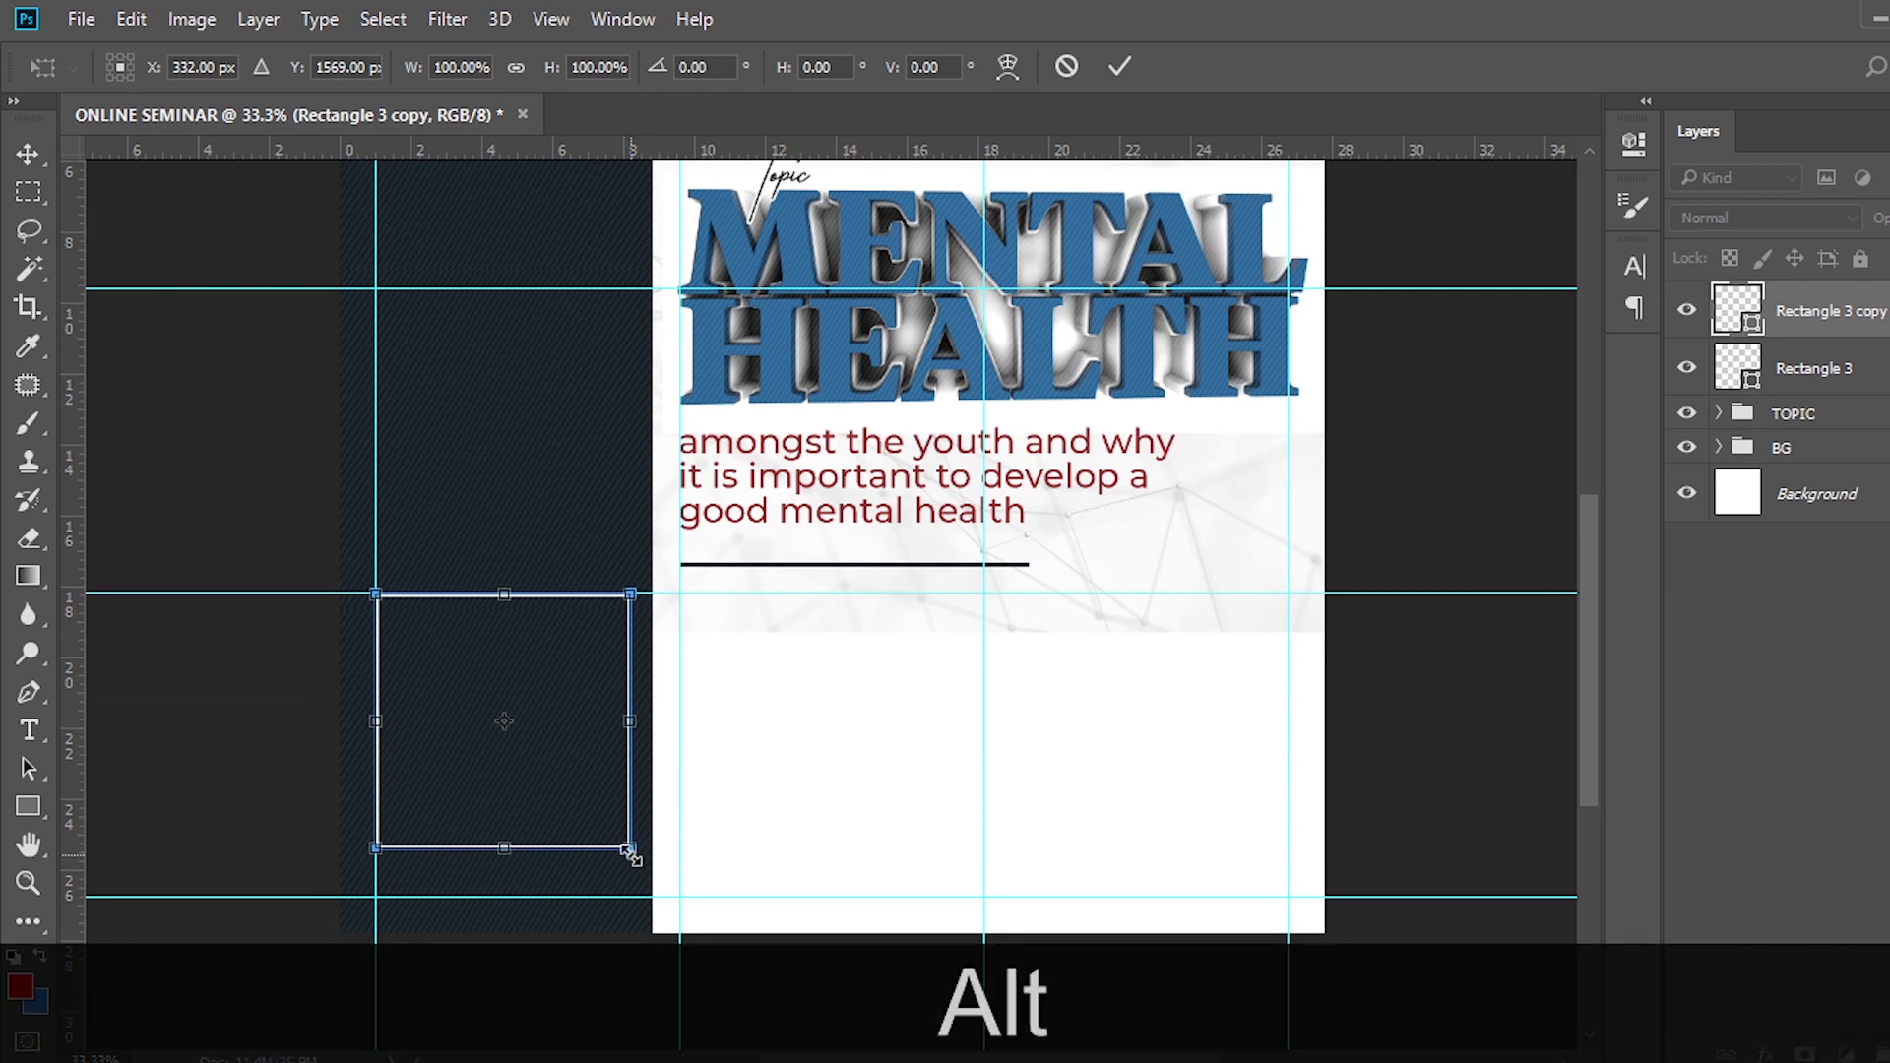
pyautogui.moveTo(631, 852); pyautogui.dragTo(615, 836)
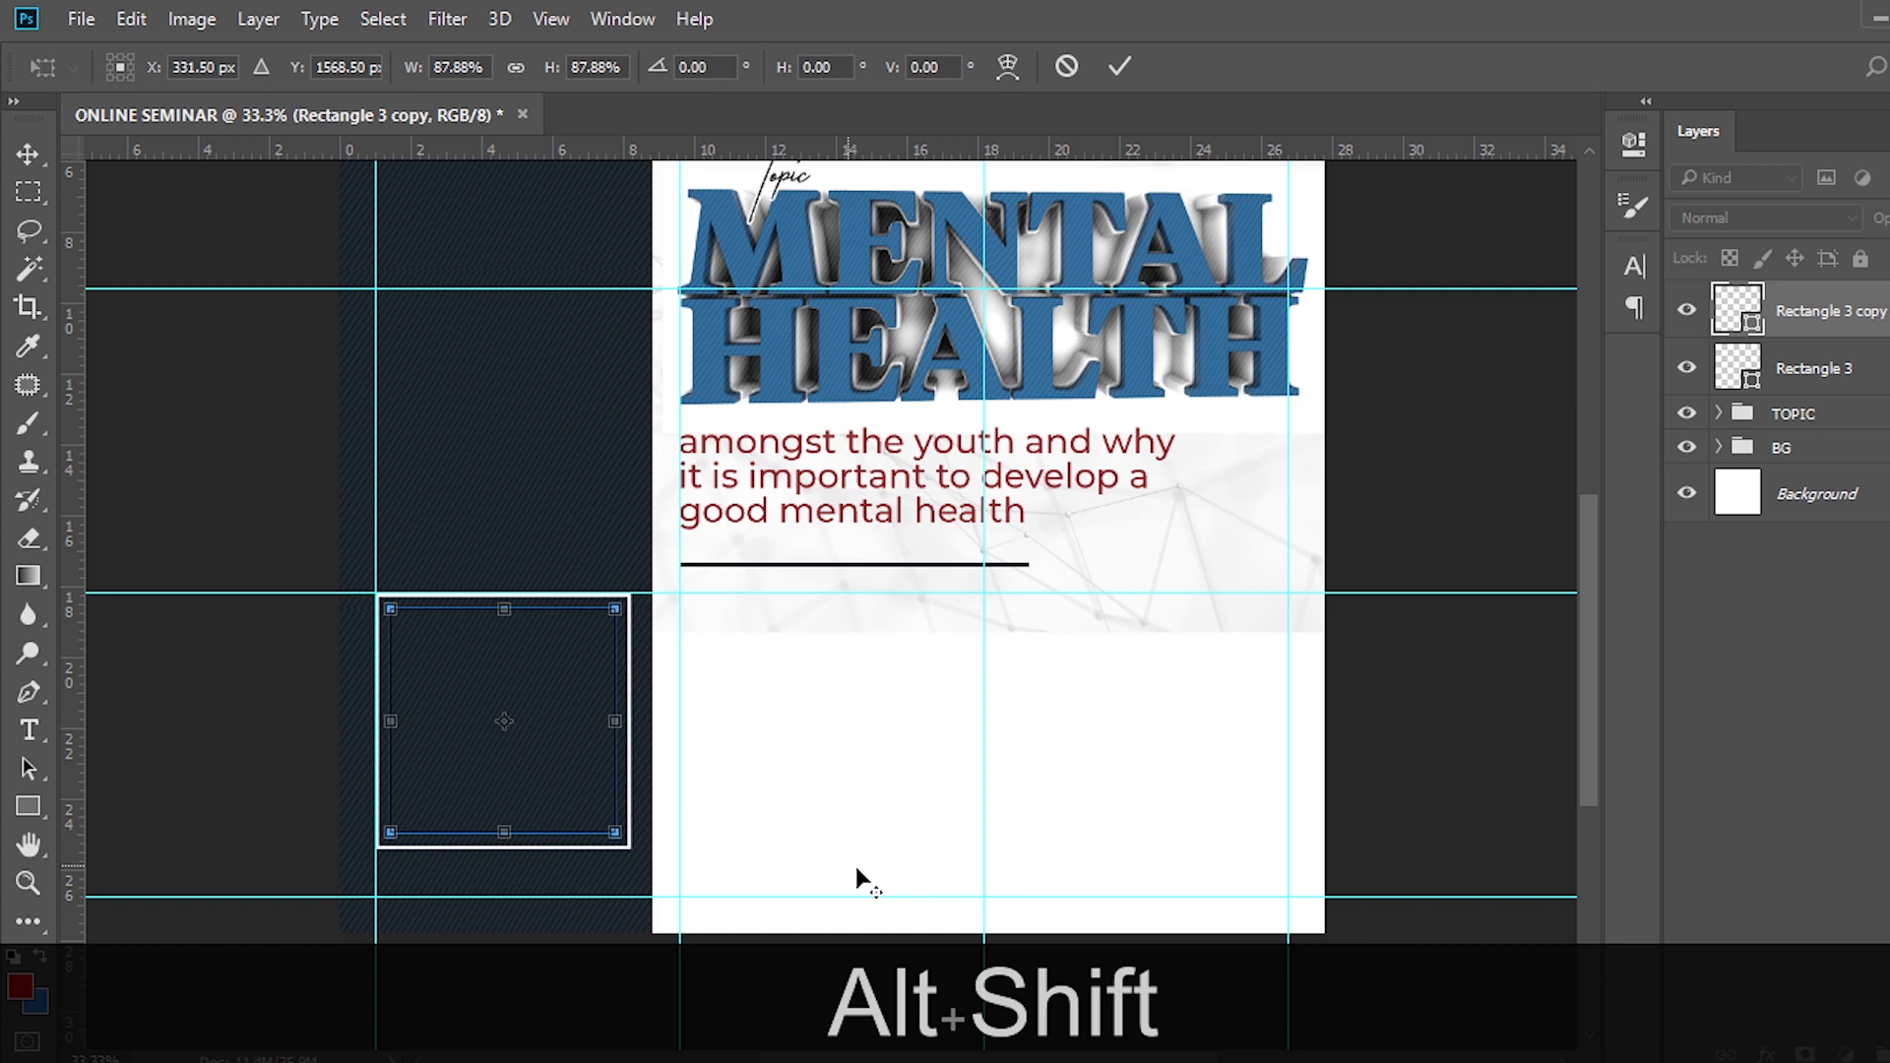
pyautogui.hotkey('alt', 'shift', 'Return')
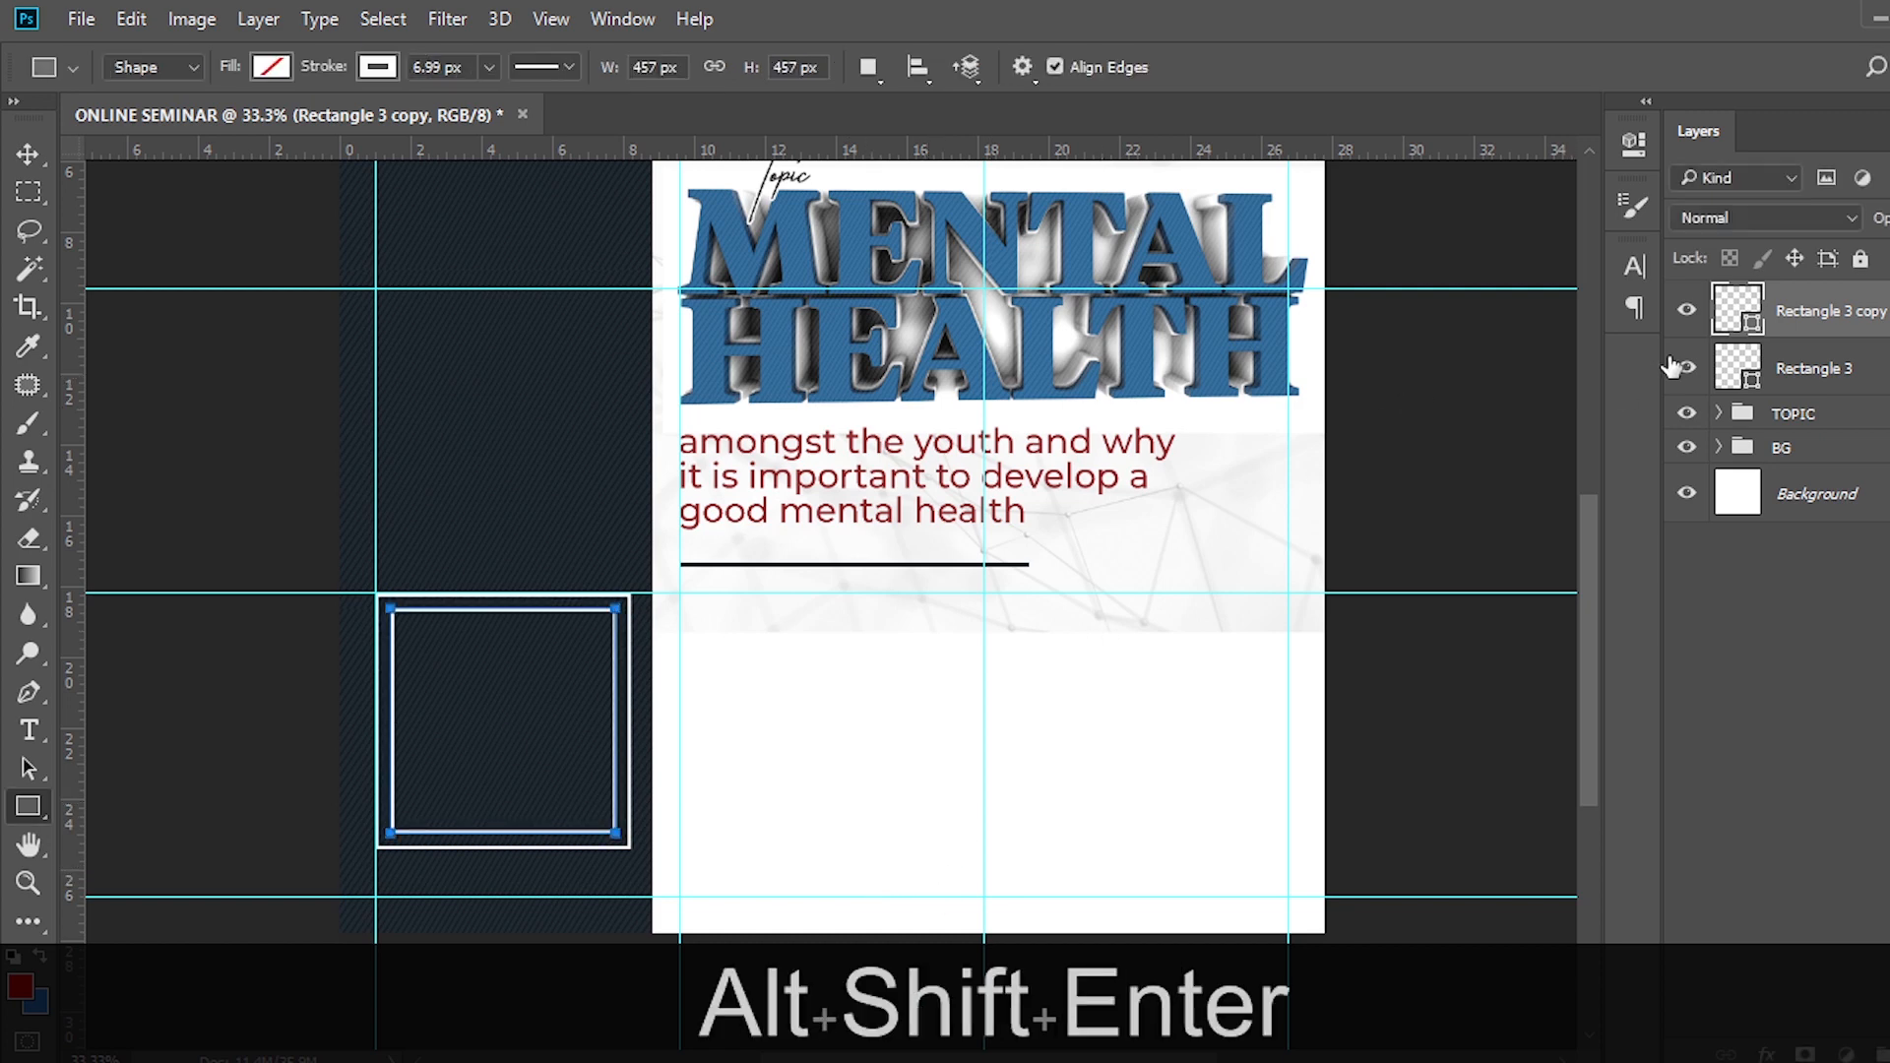
# Fill the inner Rectangle 3 copy square with white and remove its stroke.
pyautogui.click(270, 67)
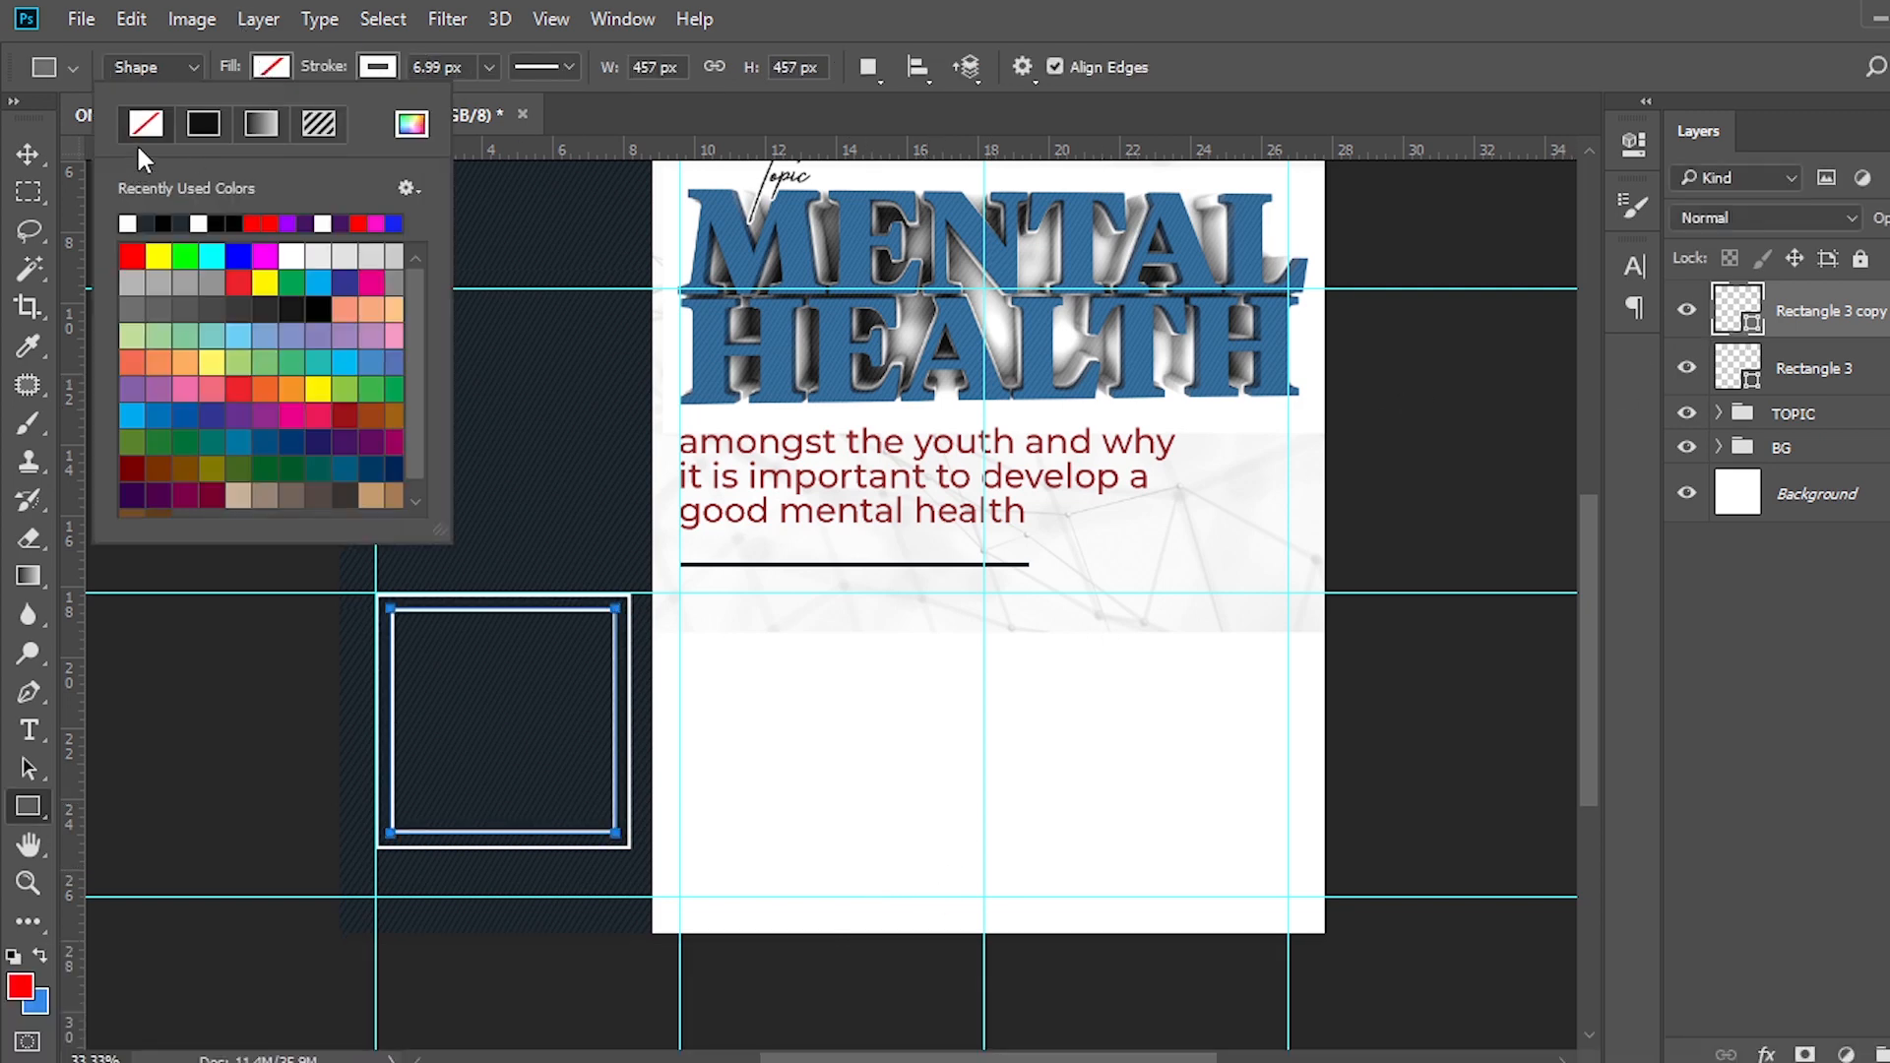
pyautogui.click(128, 222)
pyautogui.click(378, 67)
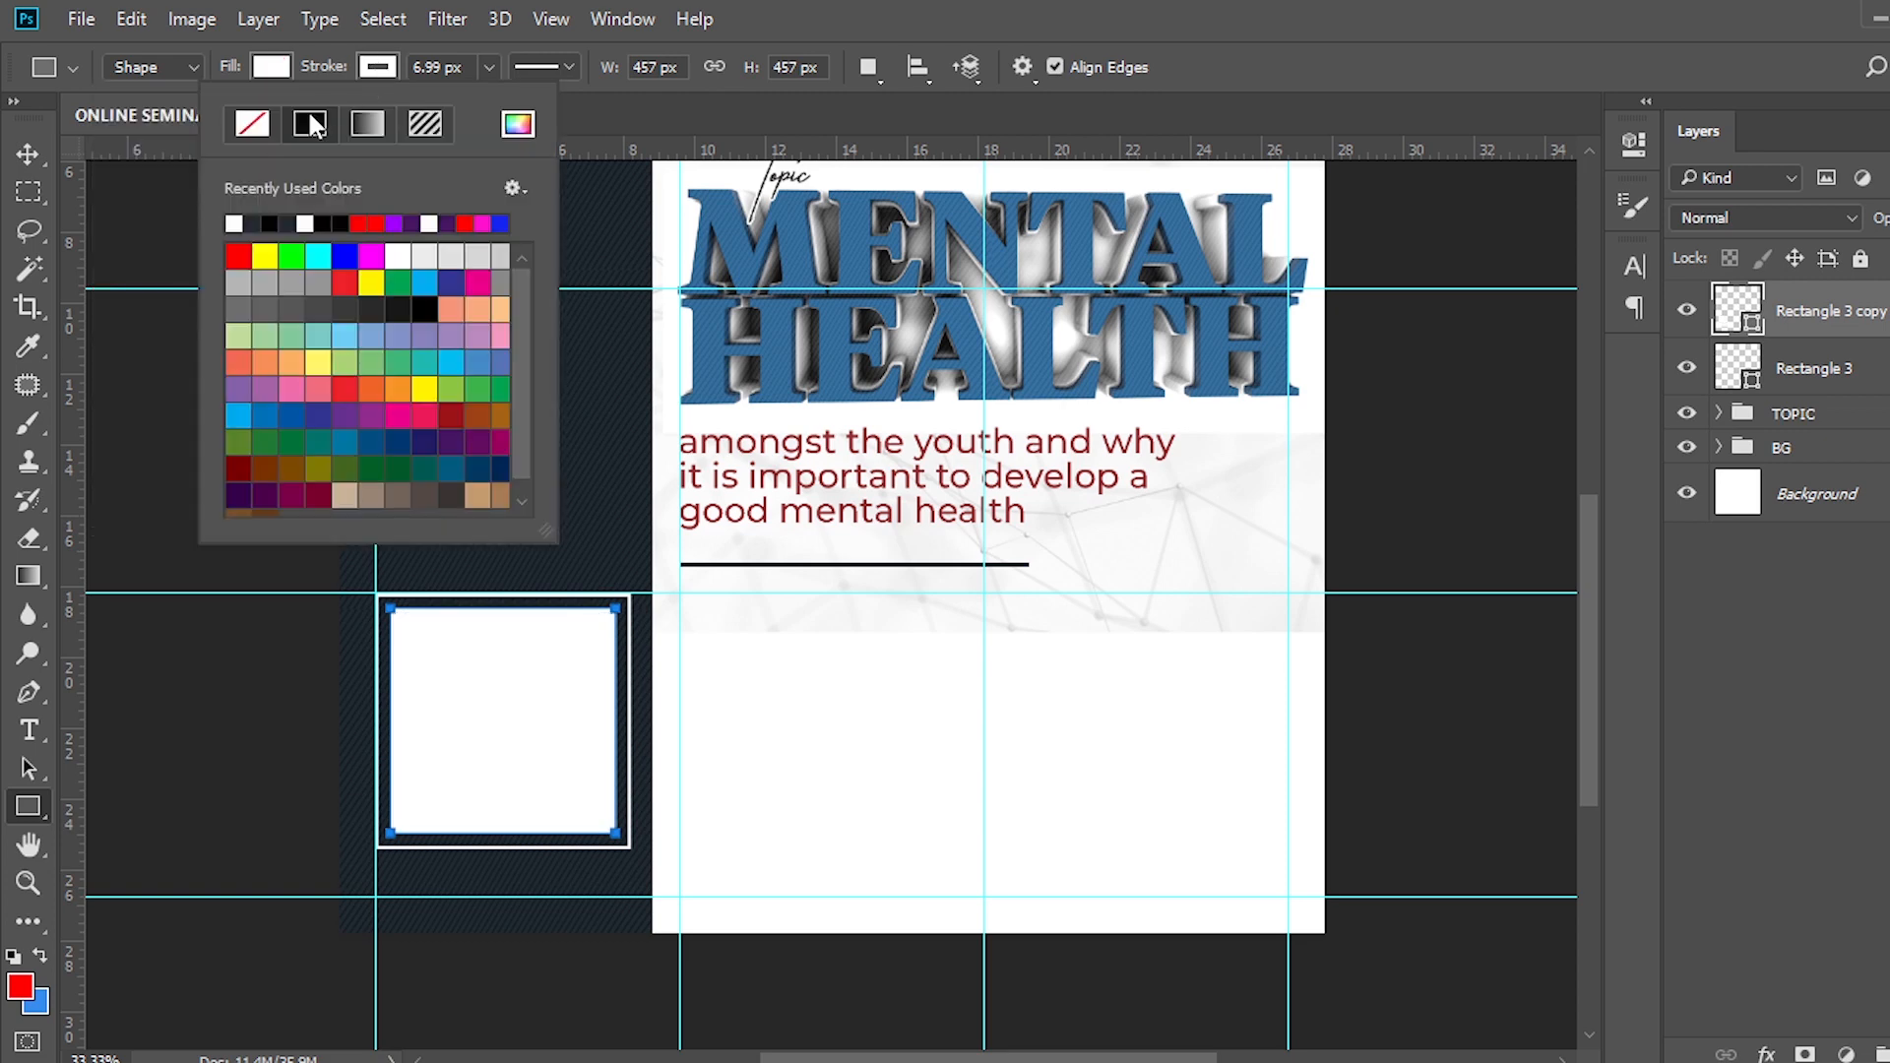
pyautogui.click(252, 126)
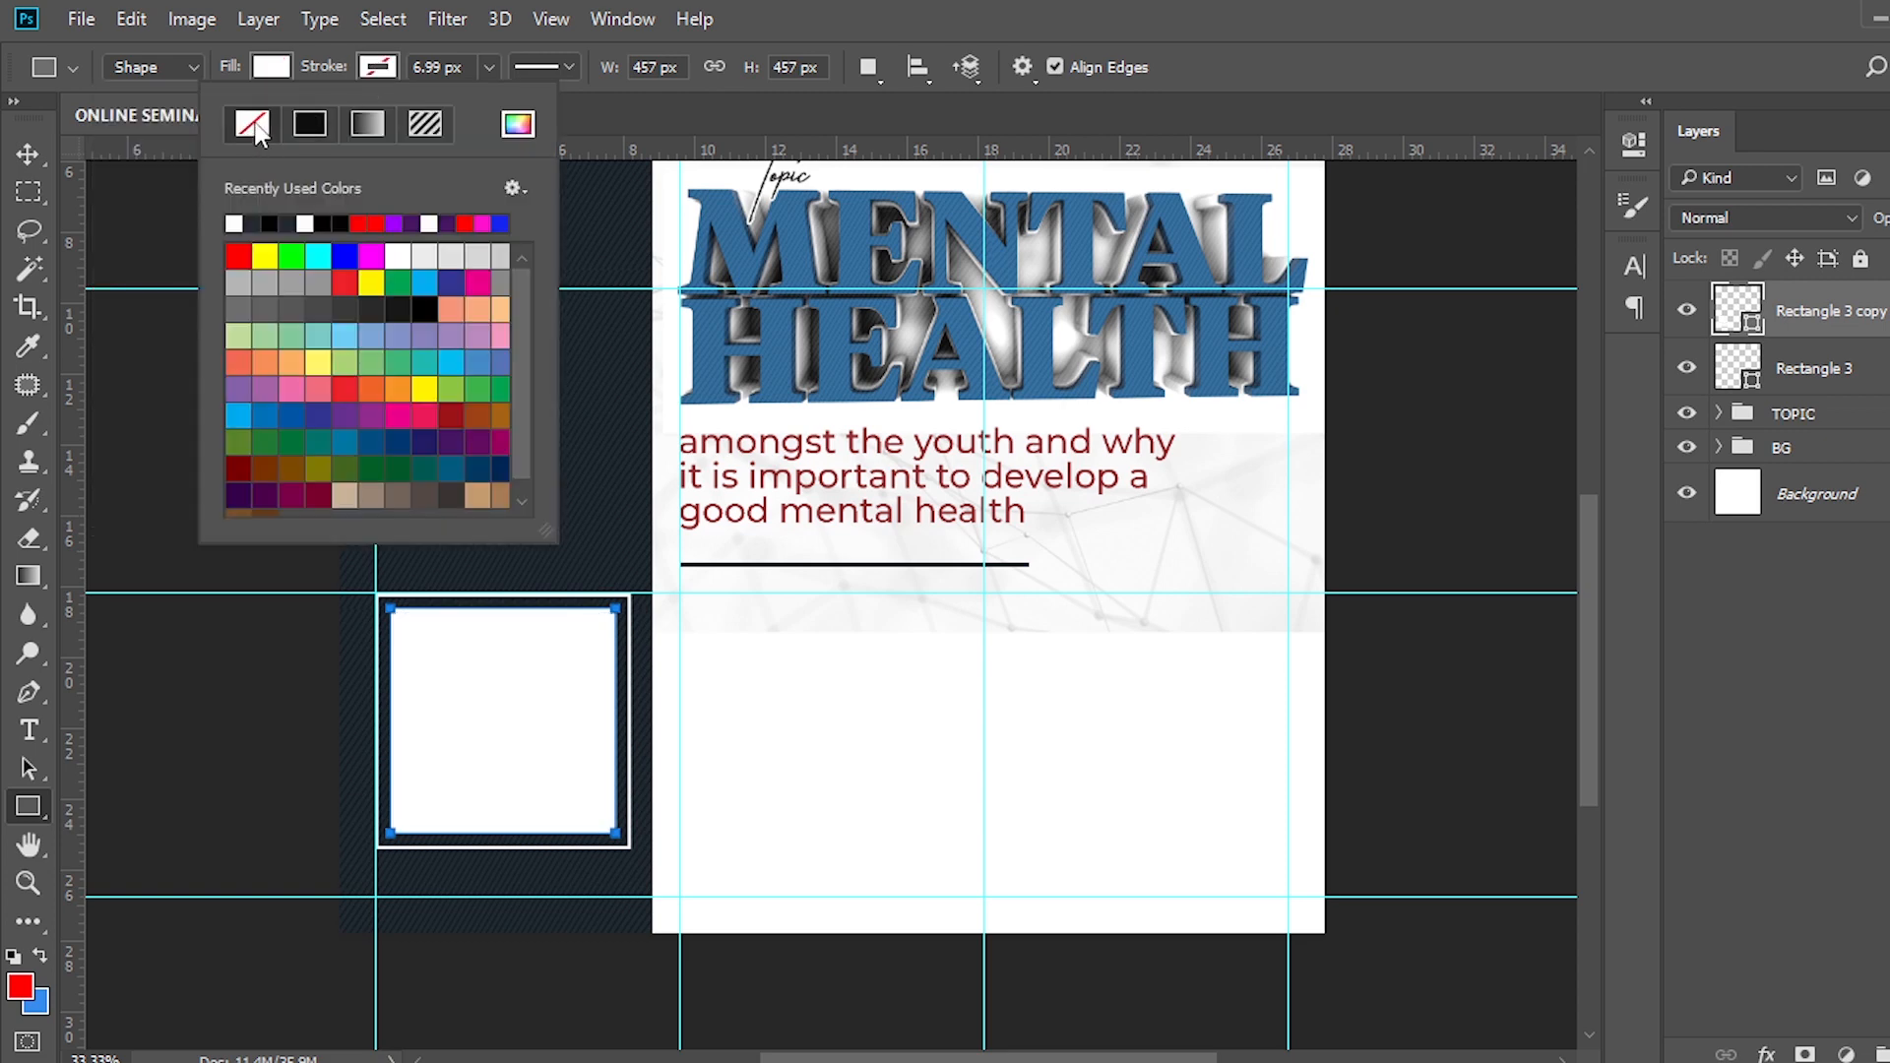
pyautogui.click(853, 16)
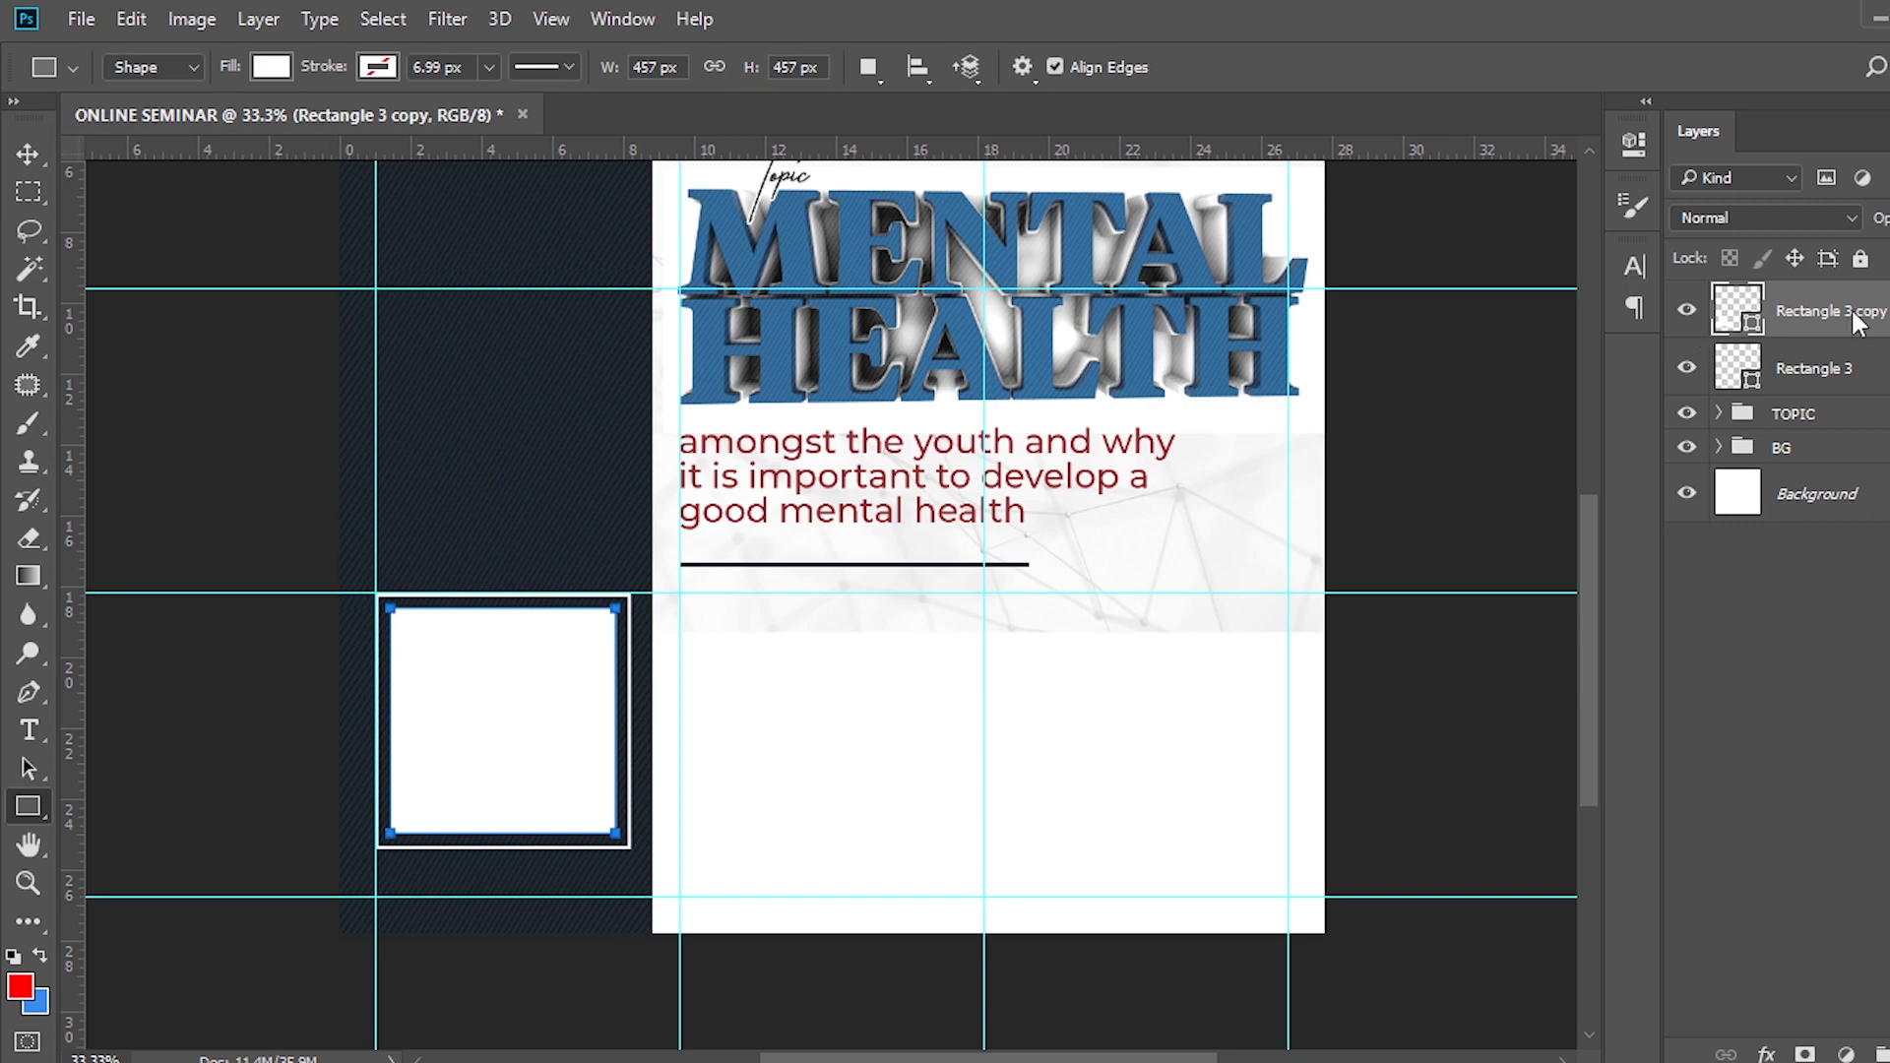
# Change the fill colour of the inner Rectangle 3 copy square to black.
pyautogui.doubleClick(1737, 313)
pyautogui.moveTo(374, 581); pyautogui.dragTo(433, 649)
pyautogui.click(711, 244)
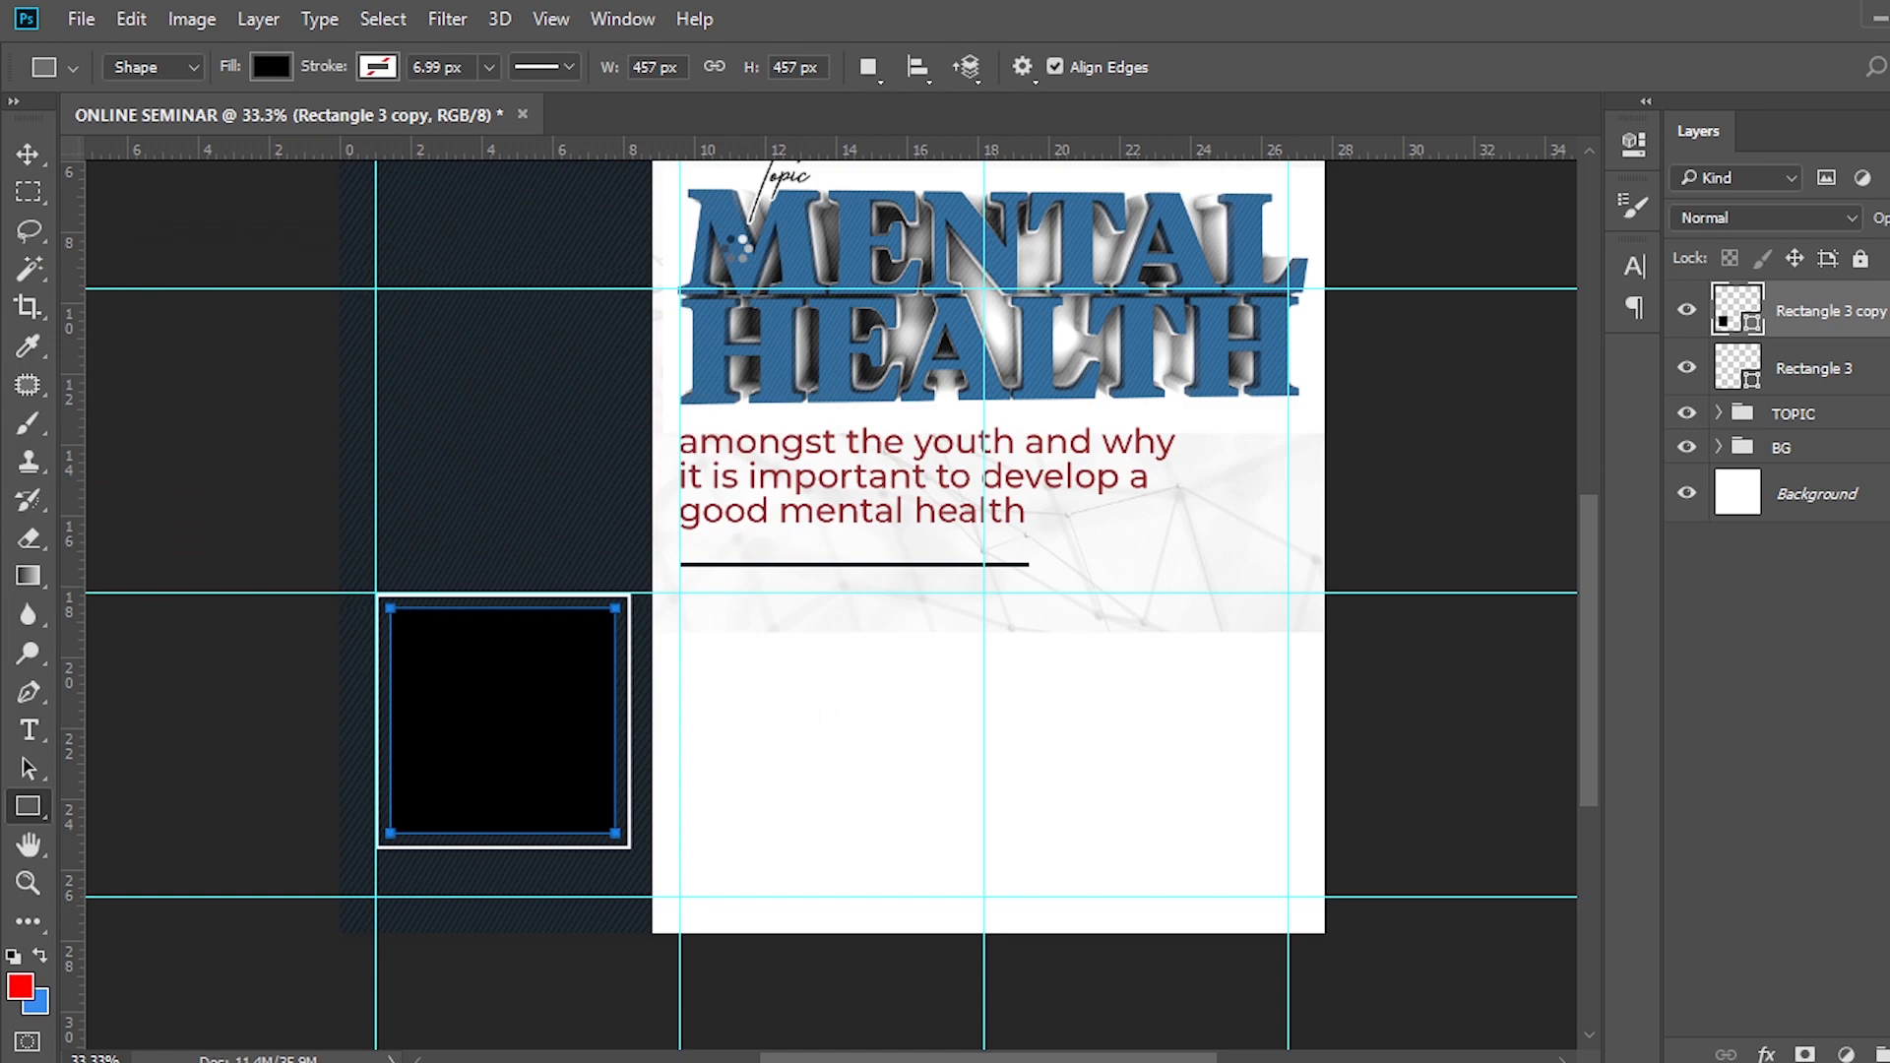
# Scale the black Rectangle 3 copy square about its center to 105.25%, keeping it inside the white frame.
pyautogui.click(1789, 386)
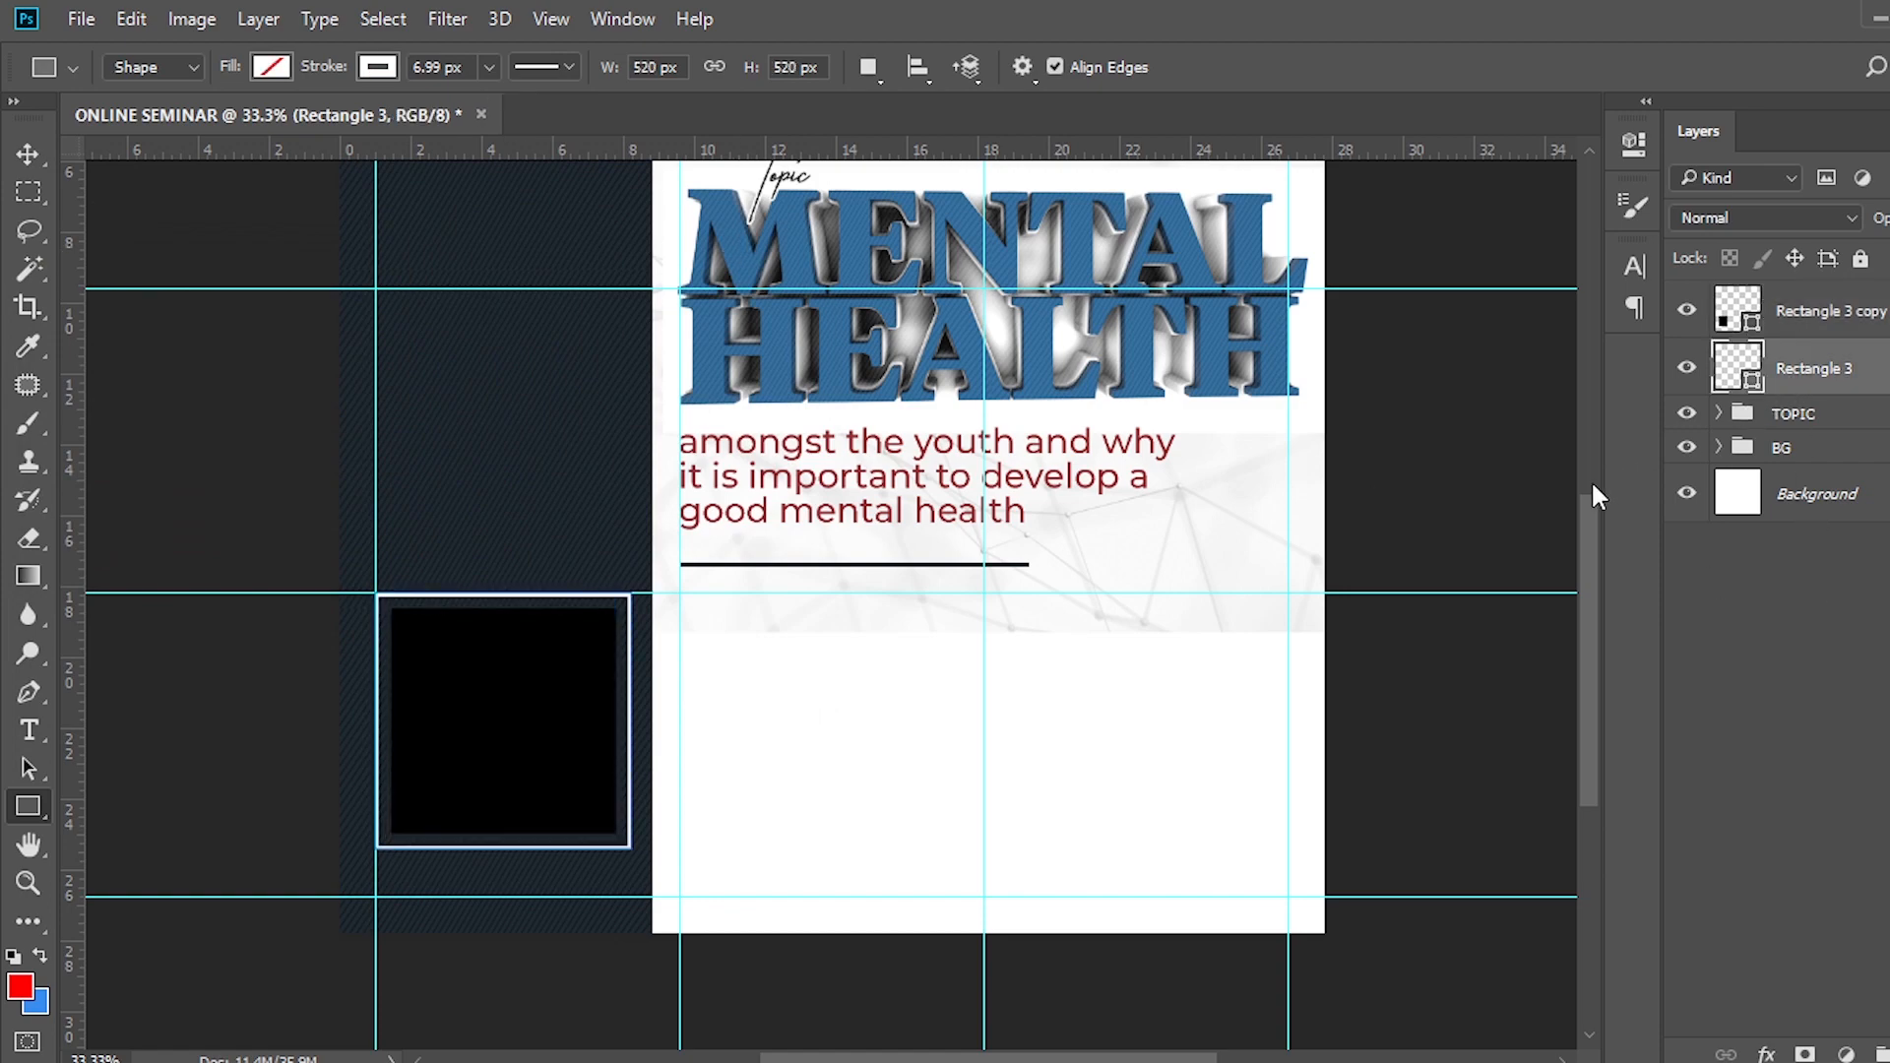
pyautogui.hotkey('ctrl', '=')
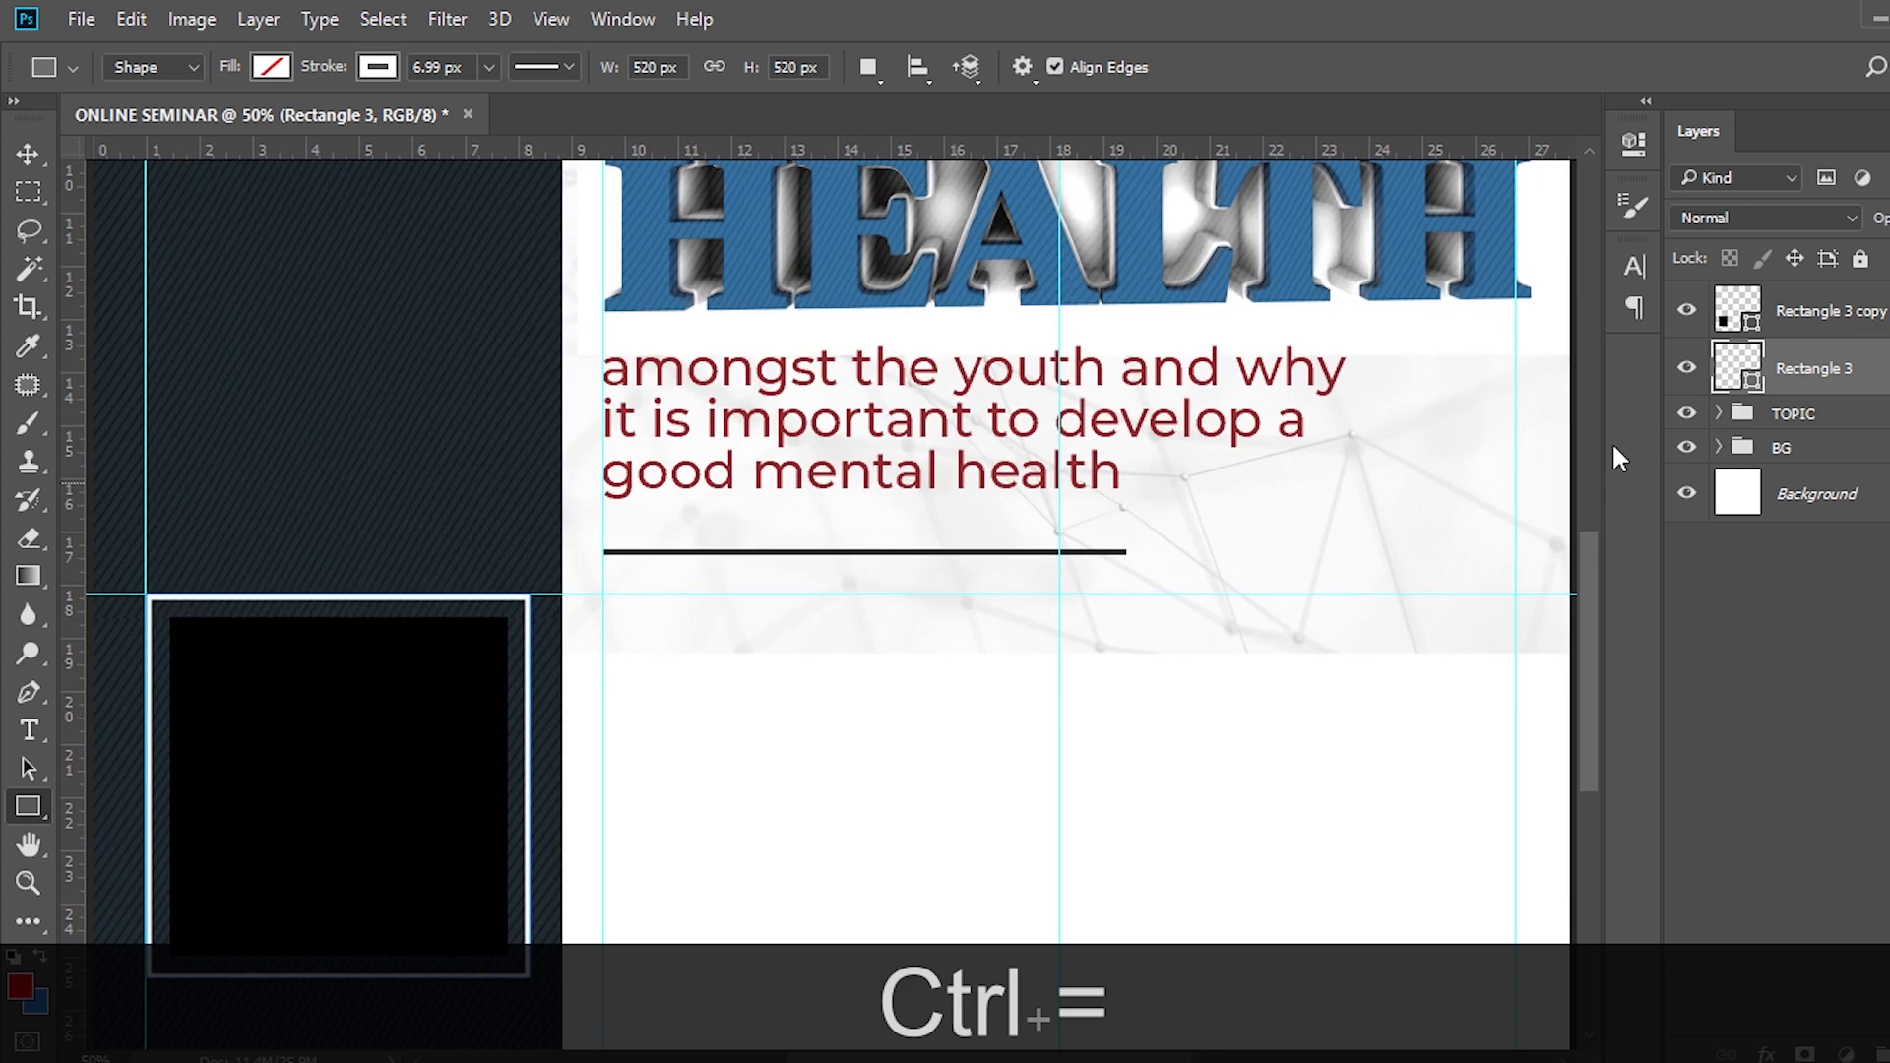
pyautogui.click(1834, 331)
pyautogui.hotkey('ctrl', 't')
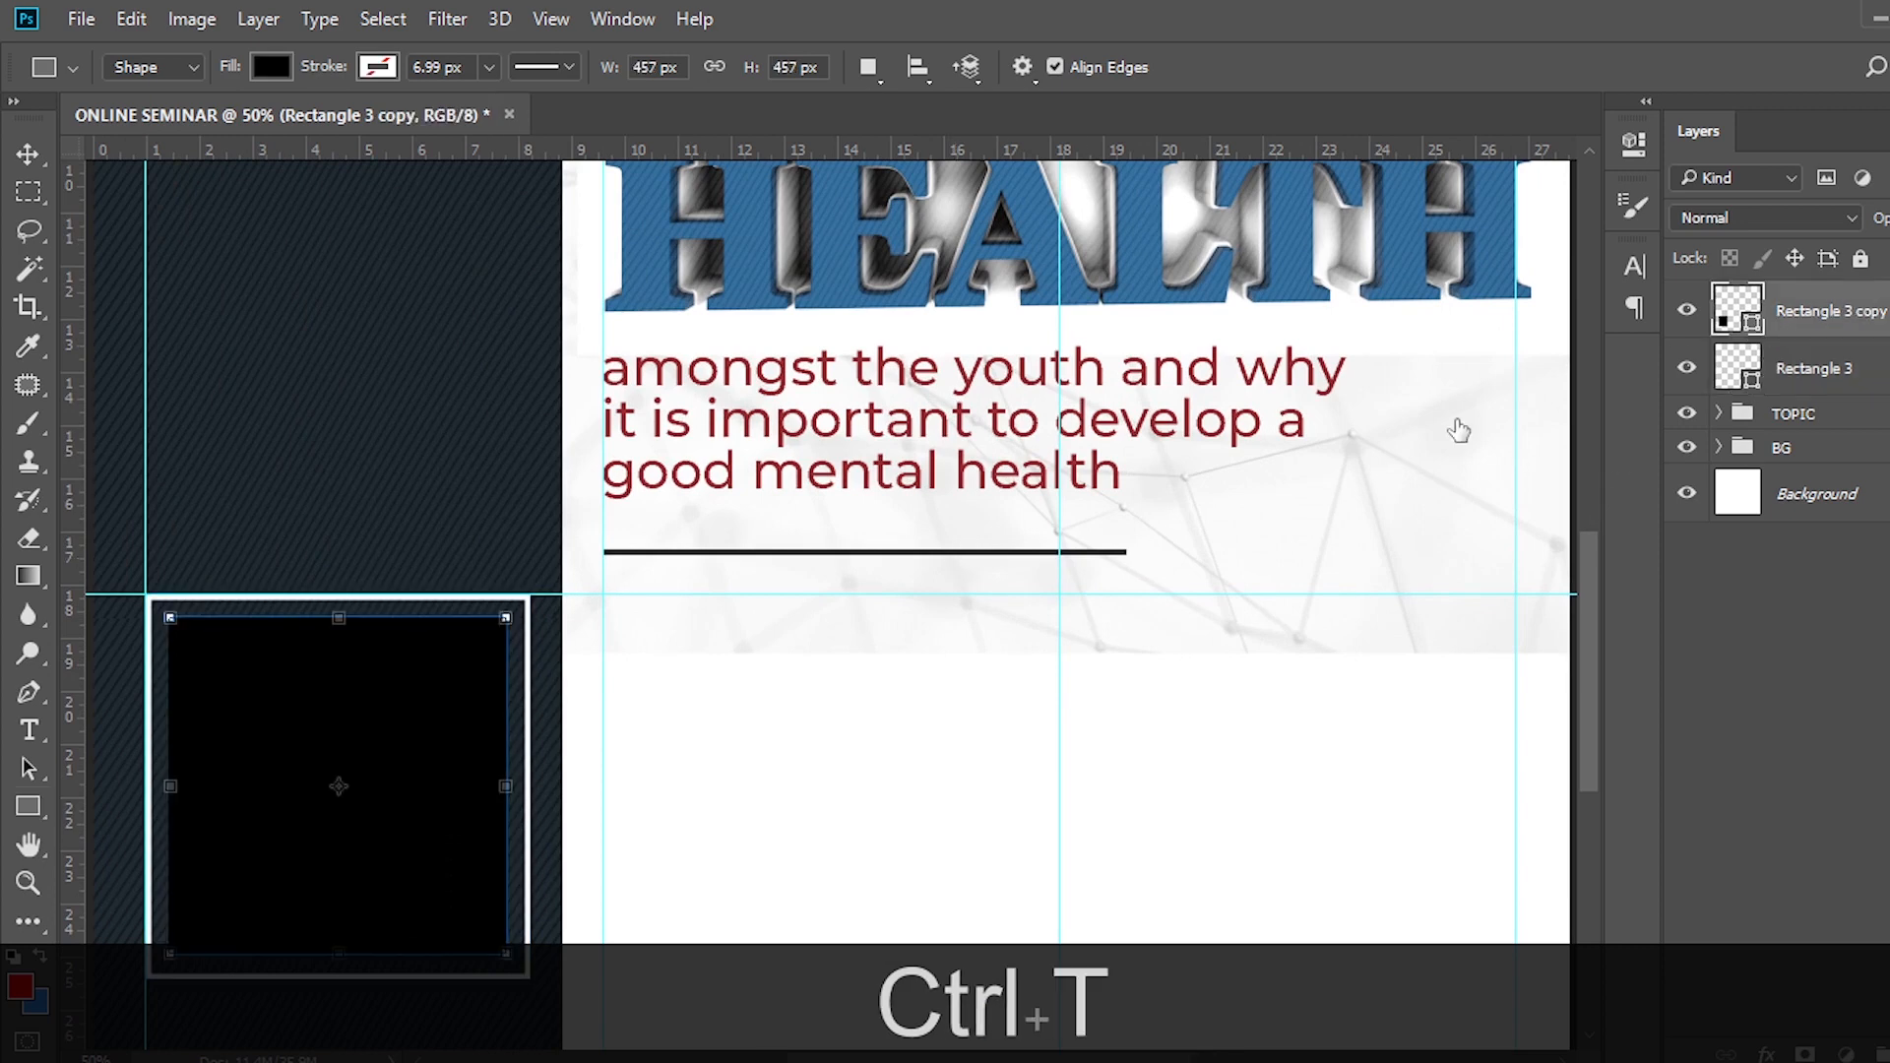
pyautogui.moveTo(506, 618); pyautogui.dragTo(513, 607)
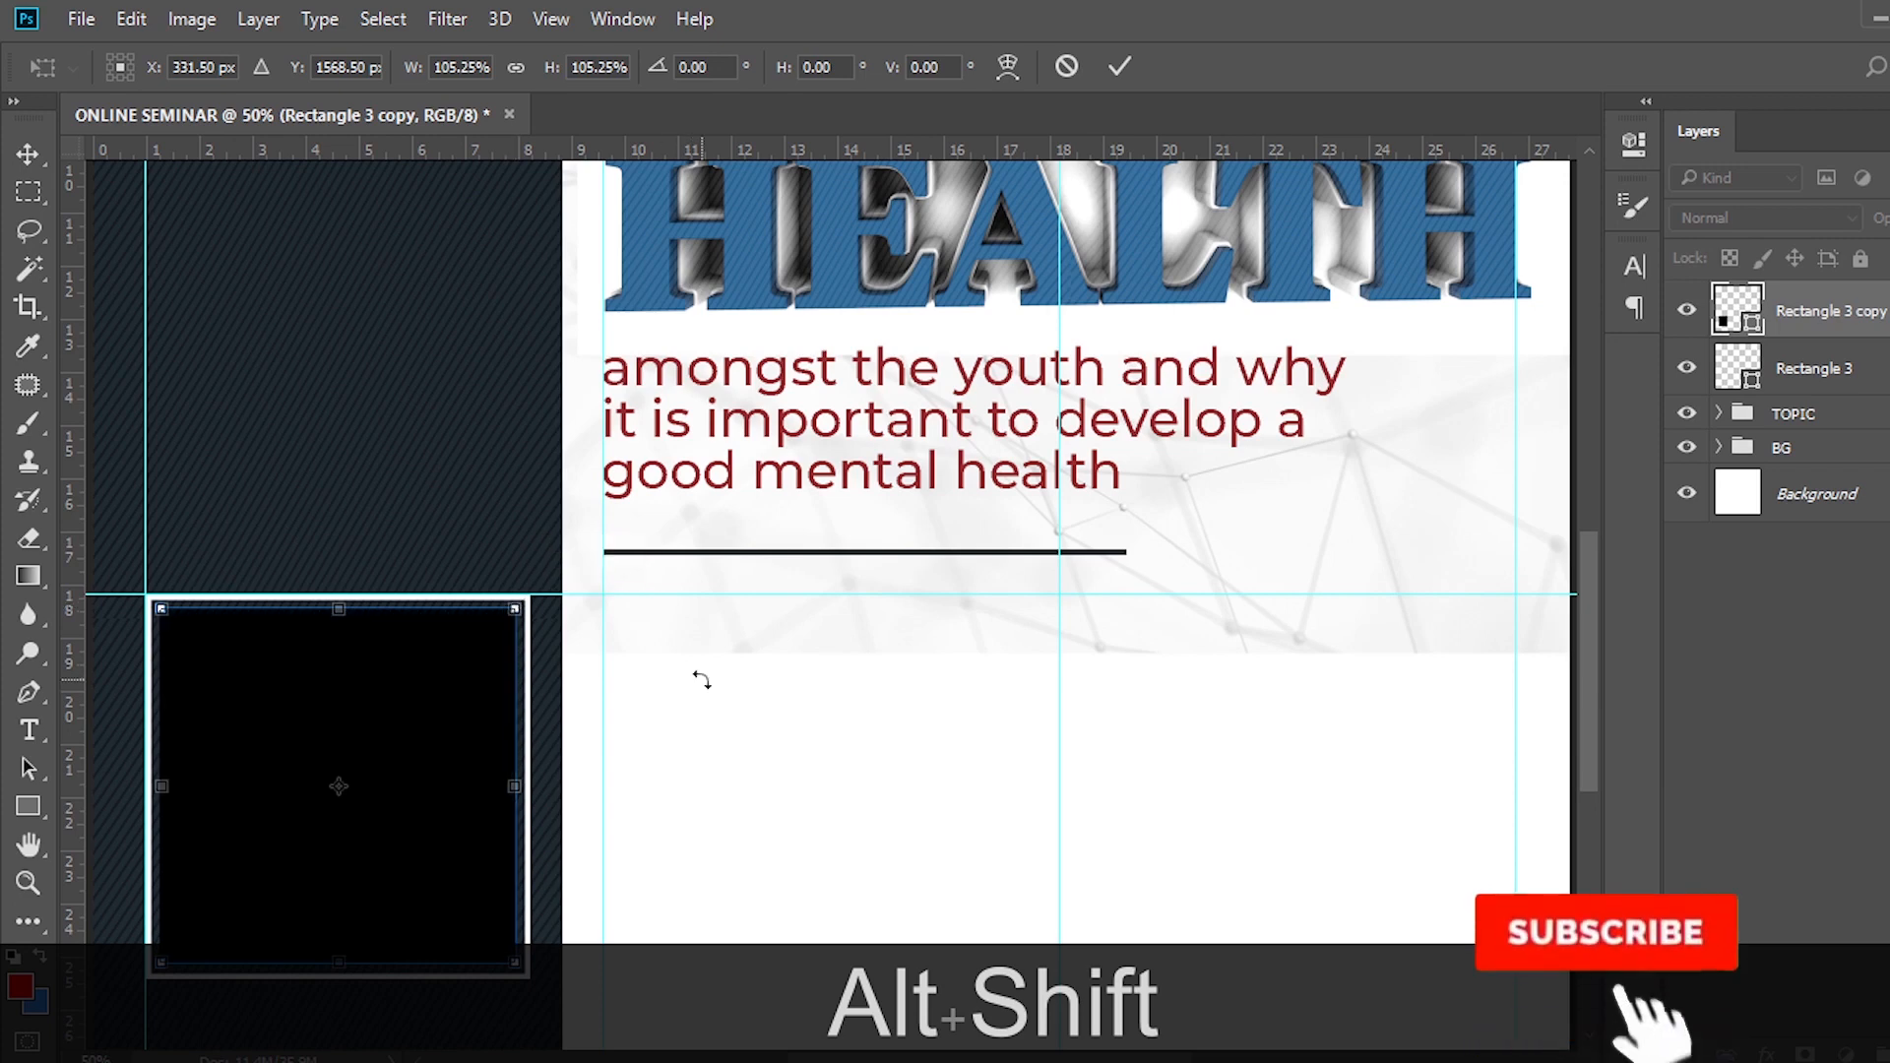
pyautogui.hotkey('alt', 'shift', 'Return')
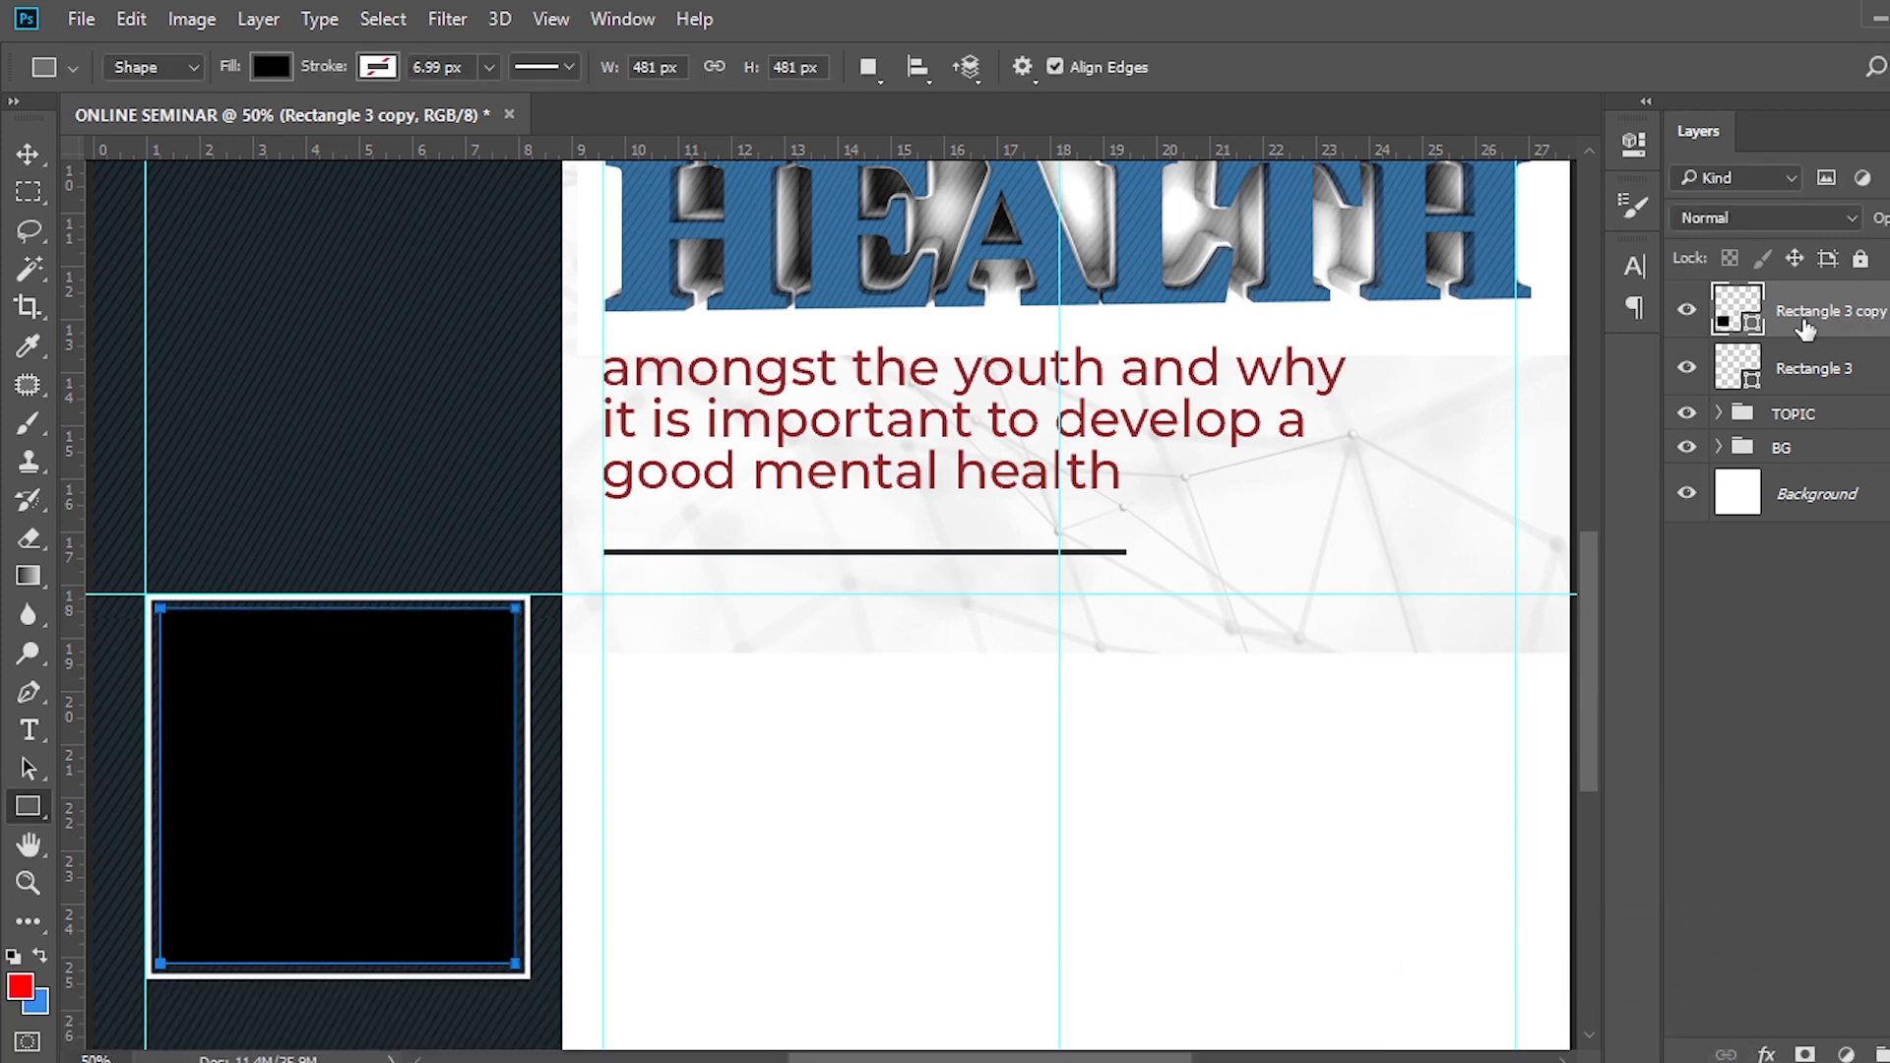
# Rename the Rectangle 3 layer as STROKE and the Rectangle 3 copy layer as FILL.
pyautogui.doubleClick(1797, 372)
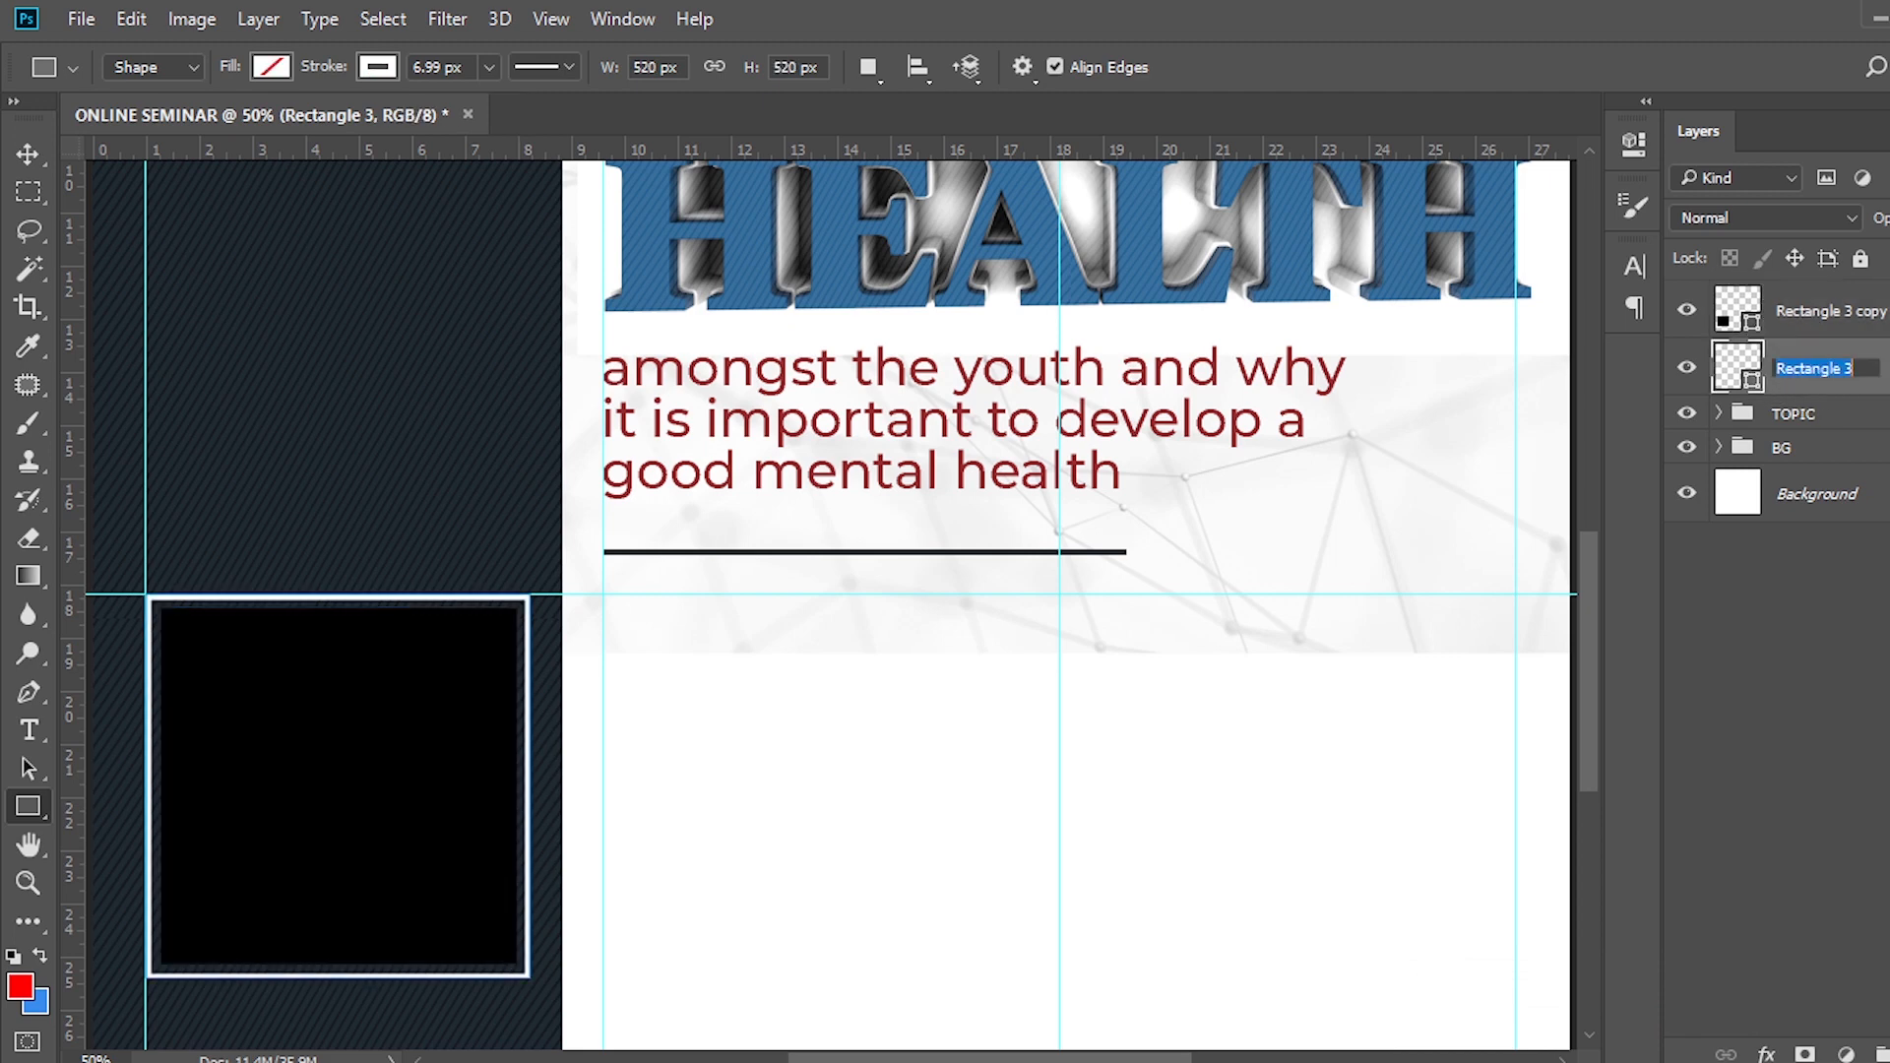
pyautogui.write('STROKE')
pyautogui.press('Return')
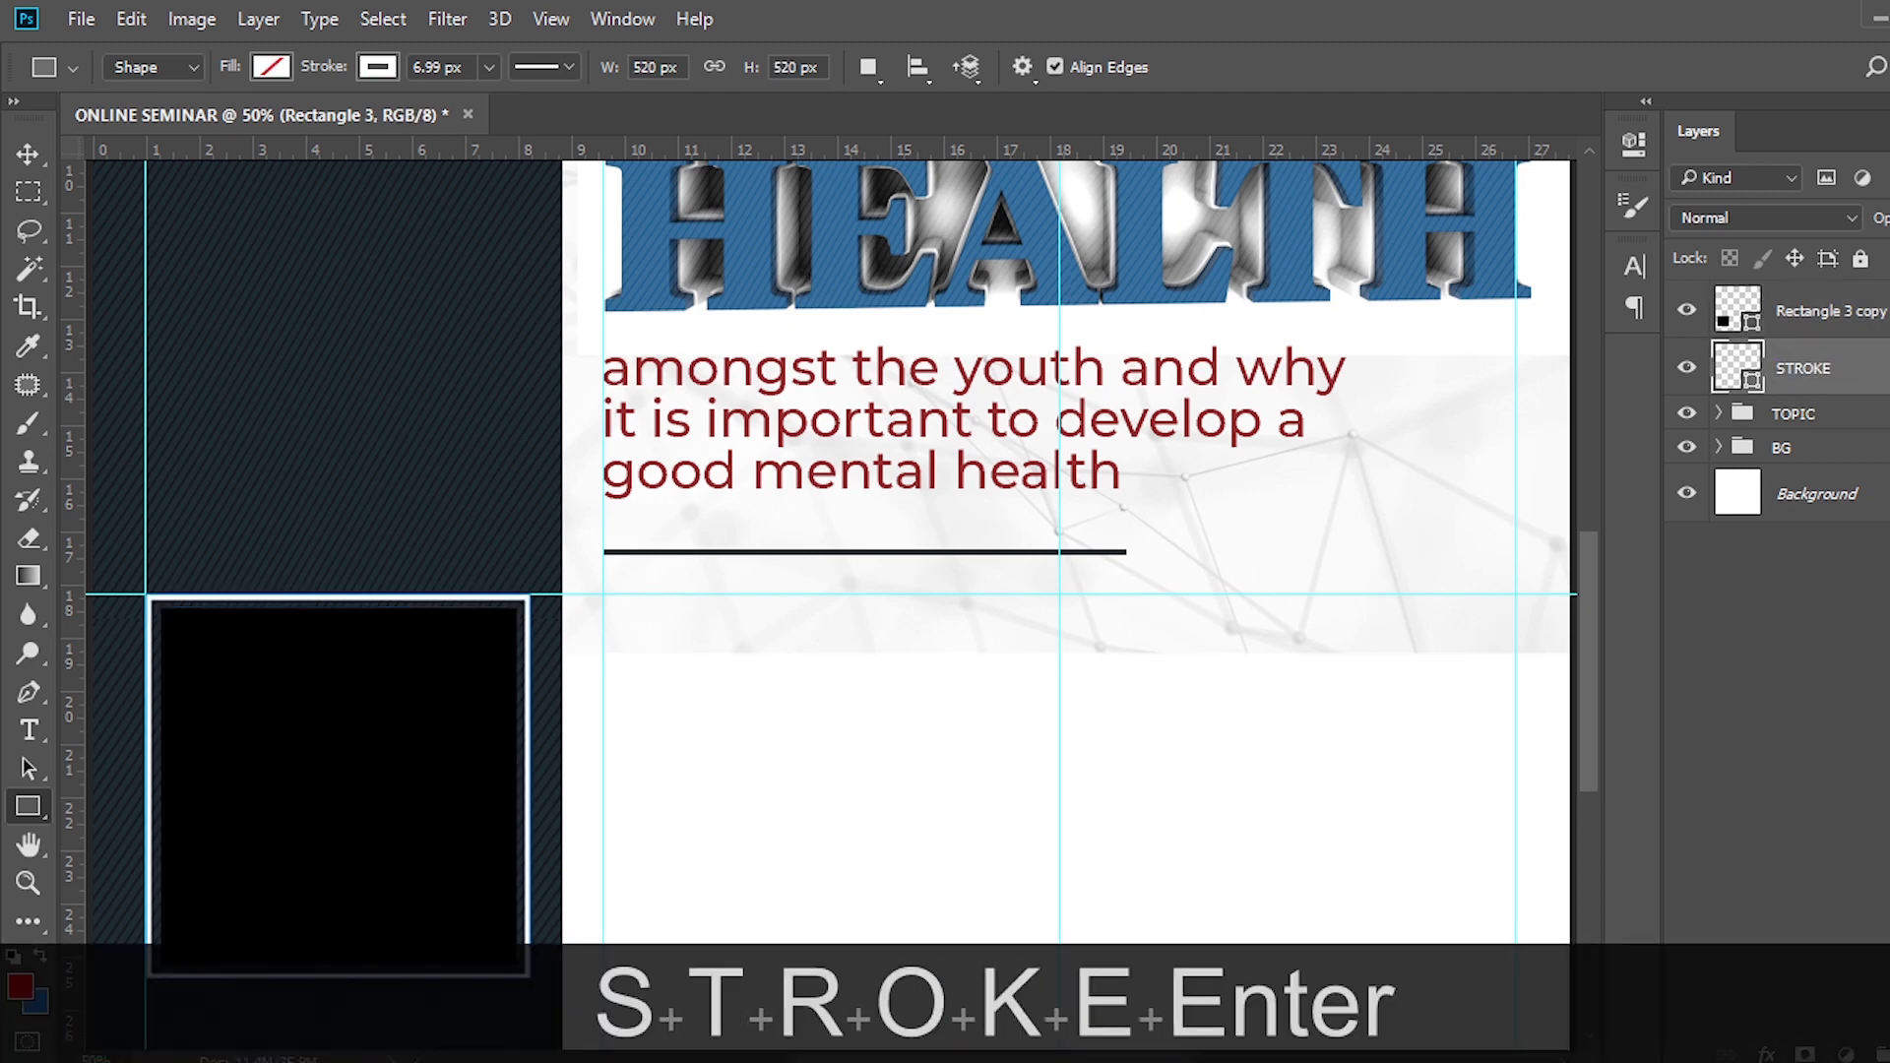
pyautogui.doubleClick(1802, 308)
pyautogui.write('FILL')
pyautogui.press('Return')
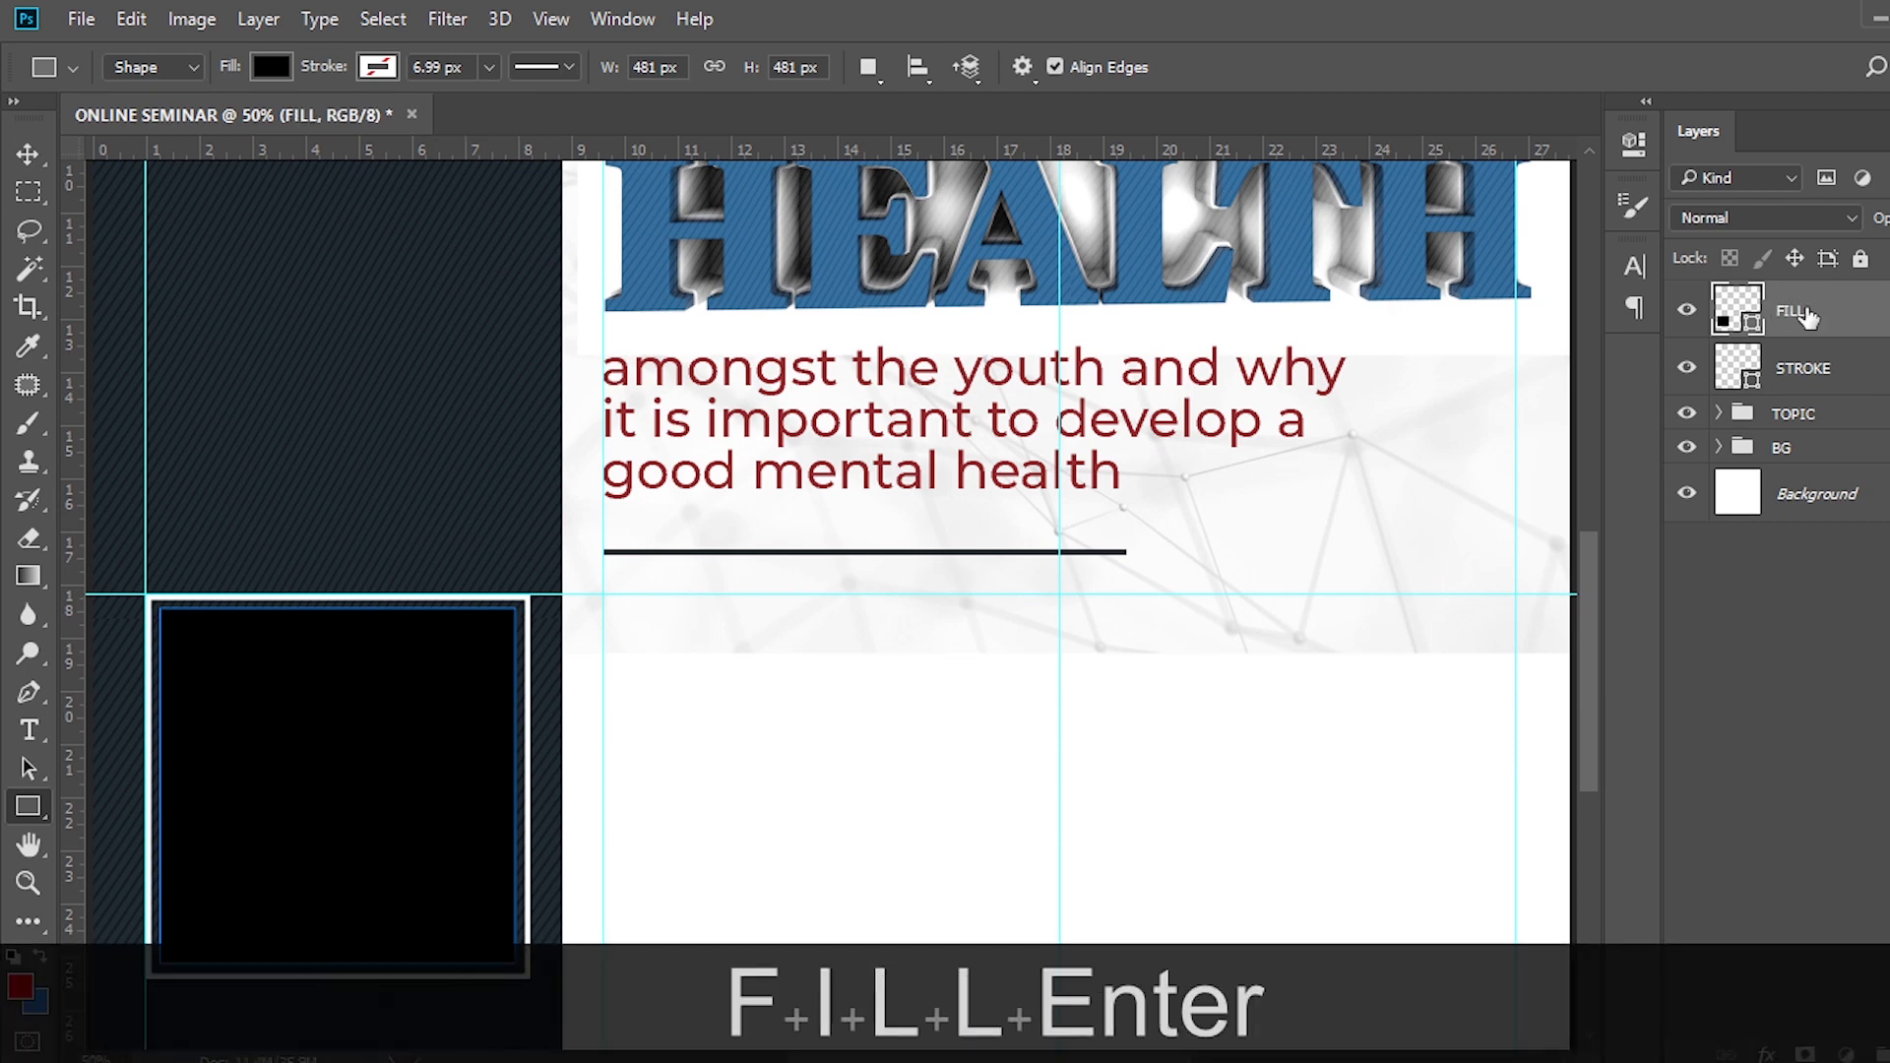
# Add a layer mask to the STROKE layer and reduce the Brush size to 25.
pyautogui.click(1804, 368)
pyautogui.click(1805, 1053)
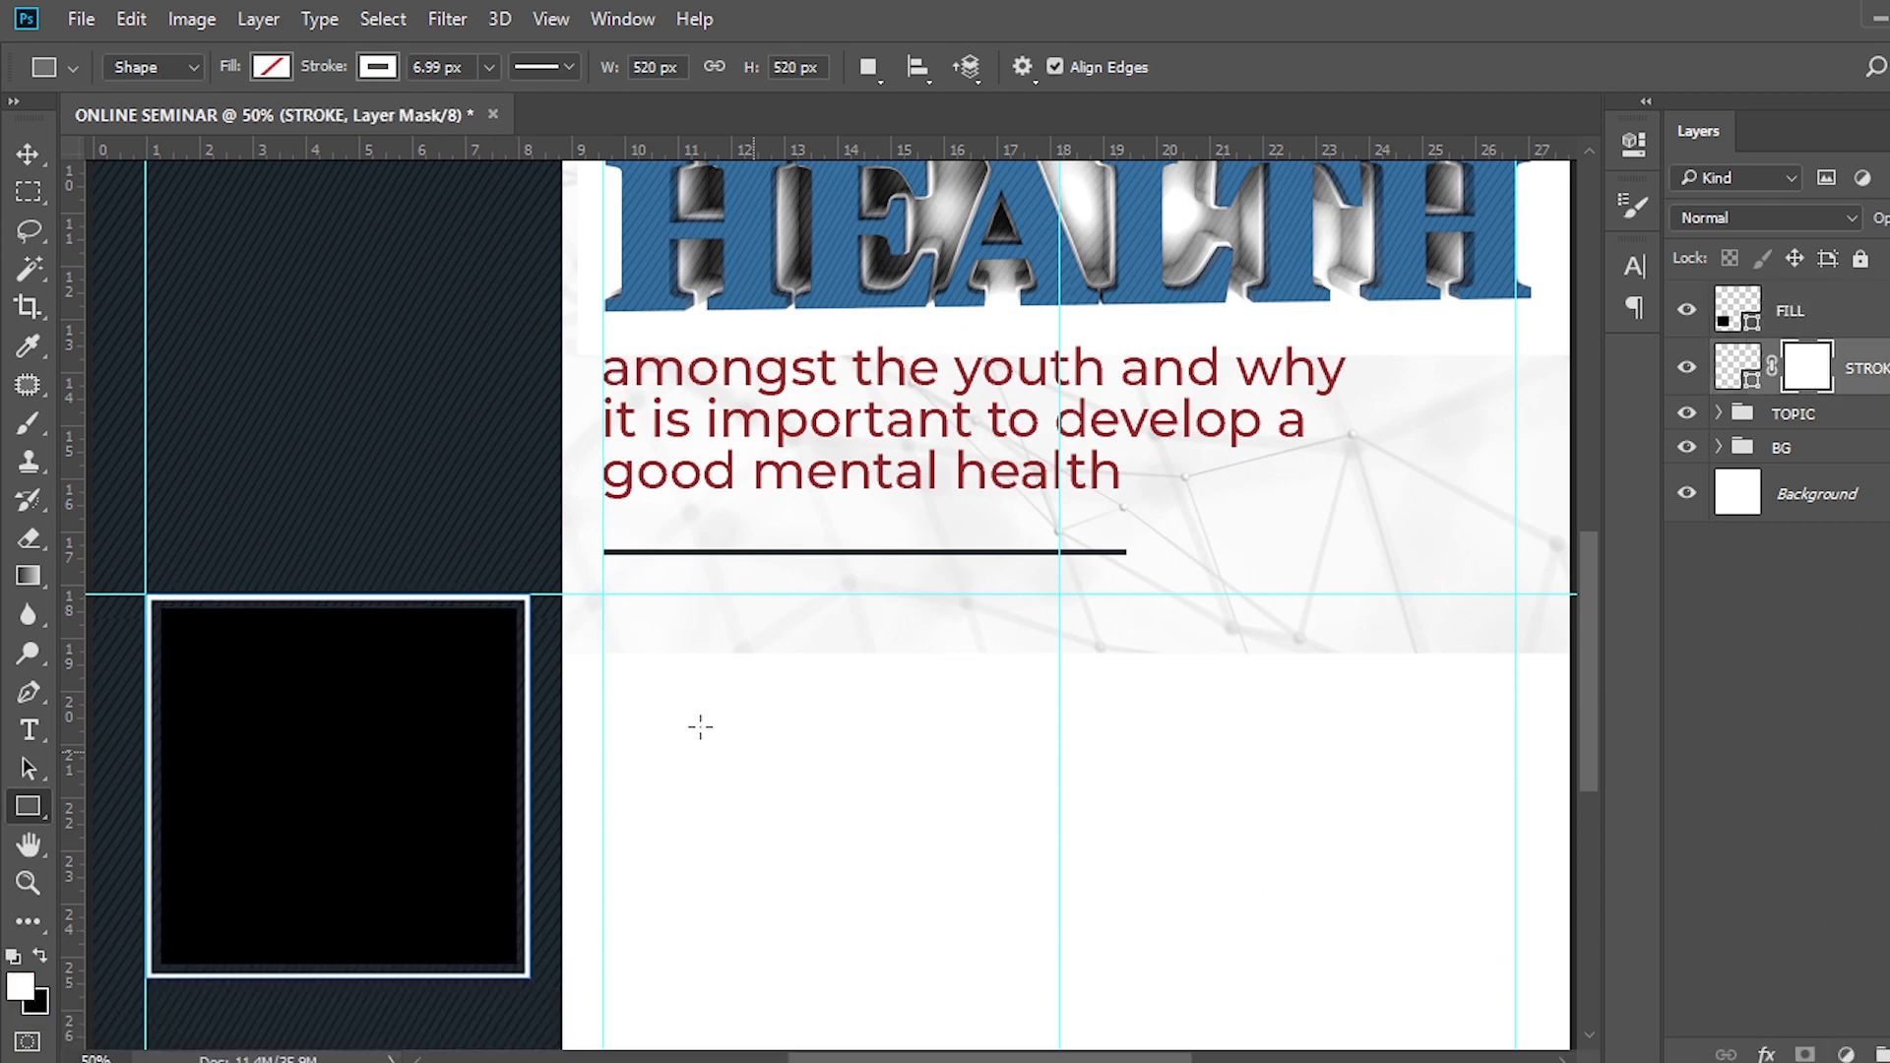
pyautogui.click(30, 423)
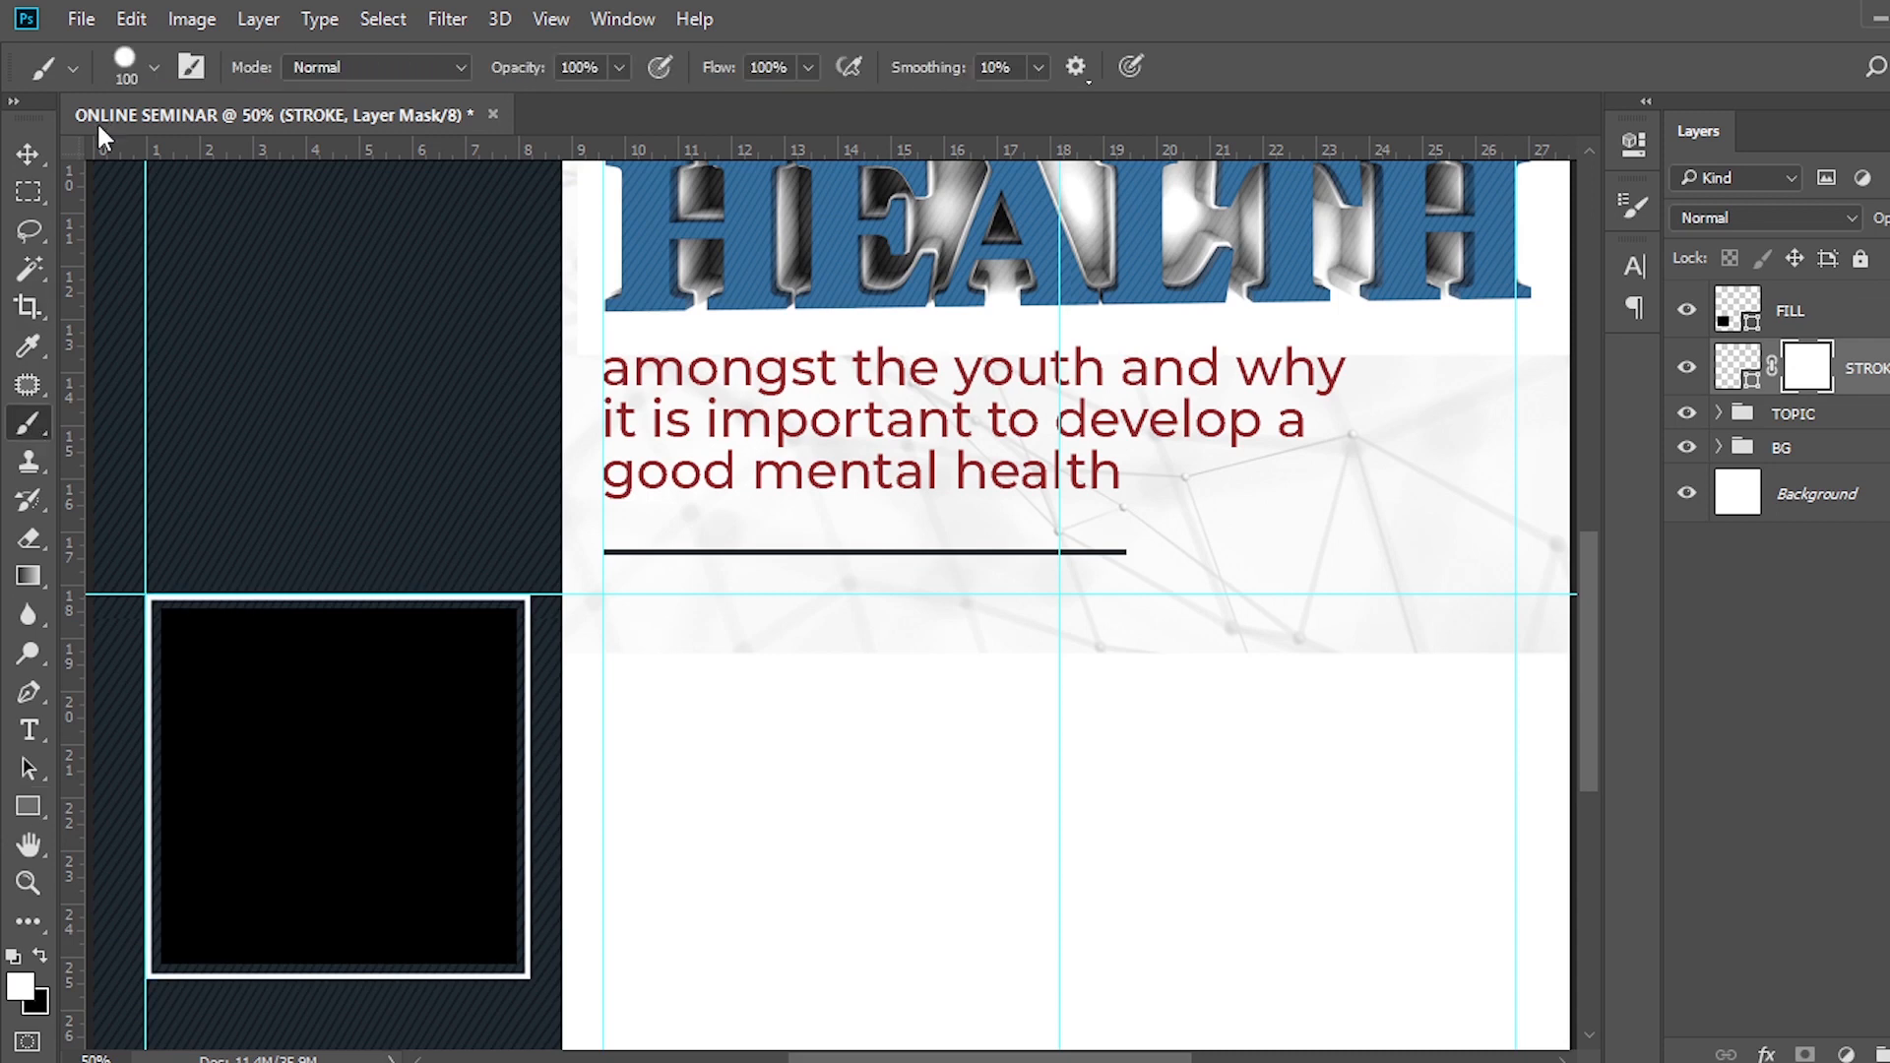
pyautogui.click(153, 69)
pyautogui.click(787, 14)
pyautogui.press('capslock')
pyautogui.press('[')
pyautogui.press('[')
pyautogui.press('[')
pyautogui.press('[')
pyautogui.press('[')
pyautogui.press('[')
pyautogui.press('[')
pyautogui.press('[')
pyautogui.press('[')
pyautogui.press('[')
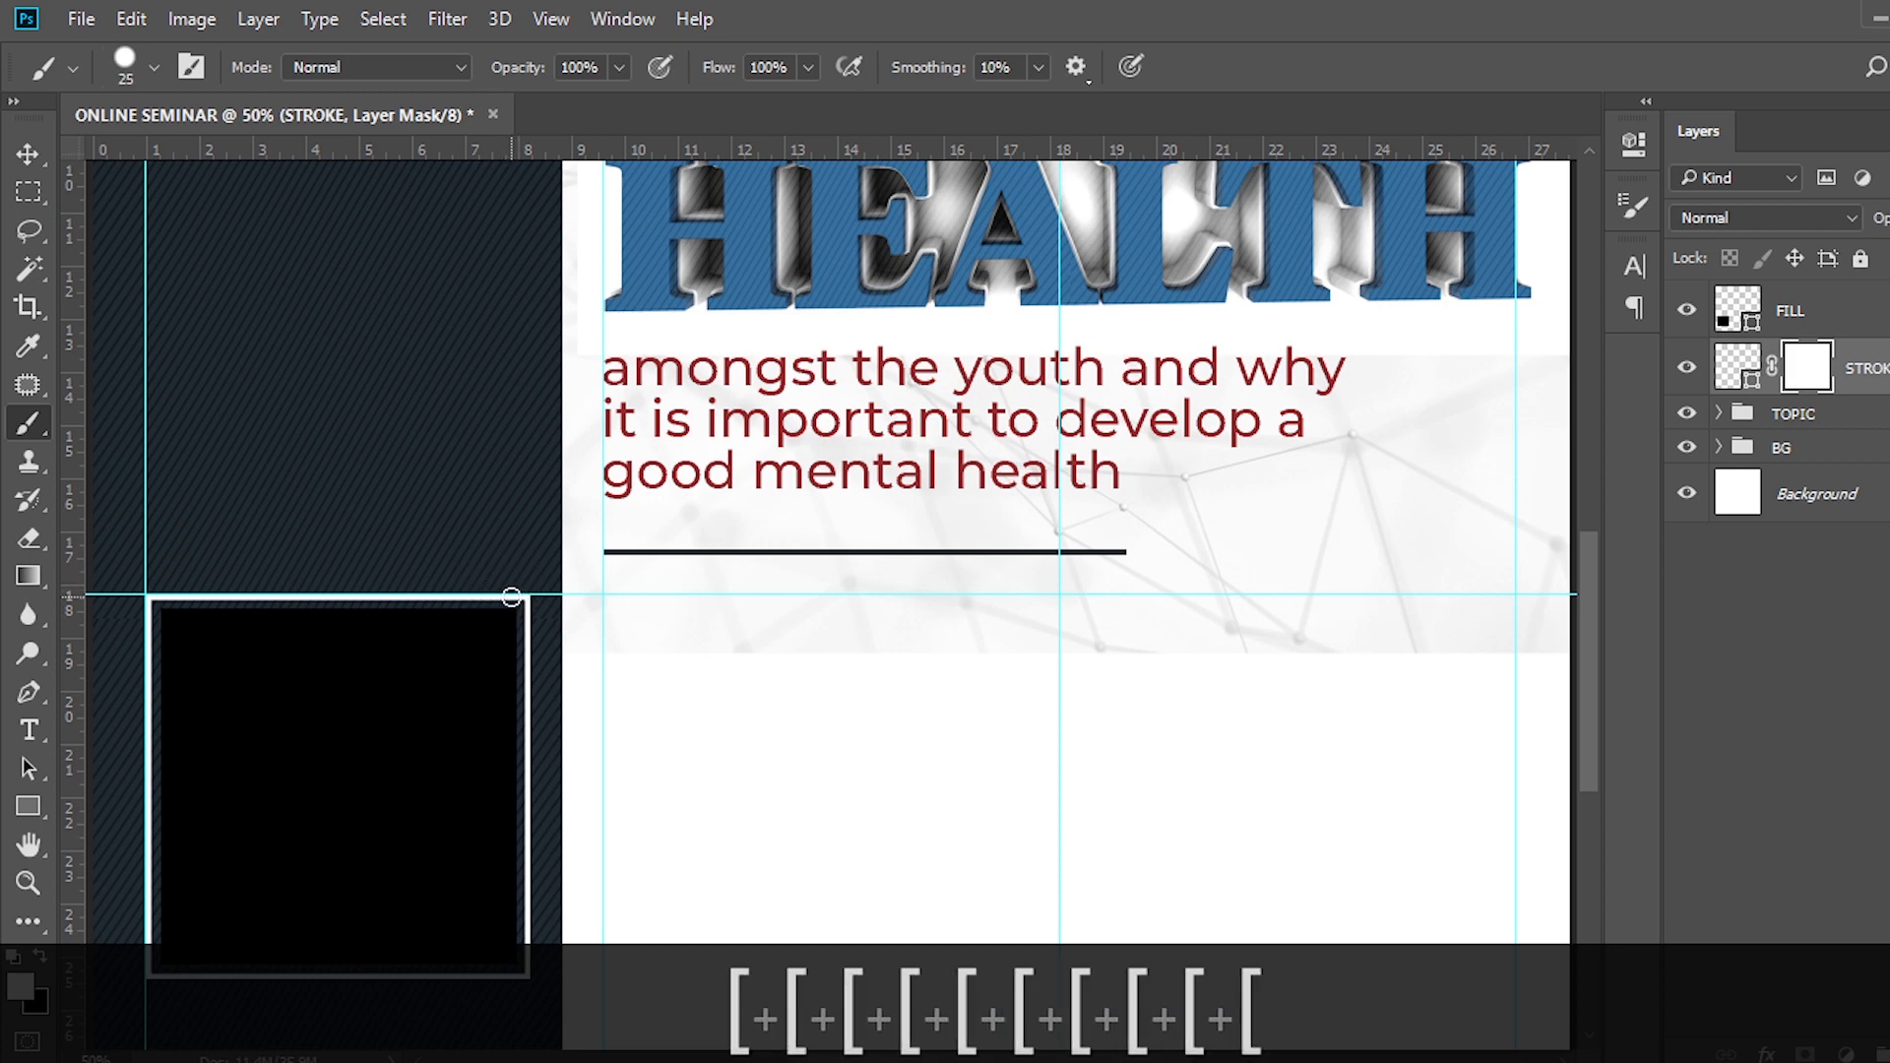
# Paint black on the STROKE mask to hide a short piece of the frame's upper edge near its right corner.
pyautogui.click(20, 988)
pyautogui.moveTo(105, 570); pyautogui.dragTo(19, 642)
pyautogui.click(687, 253)
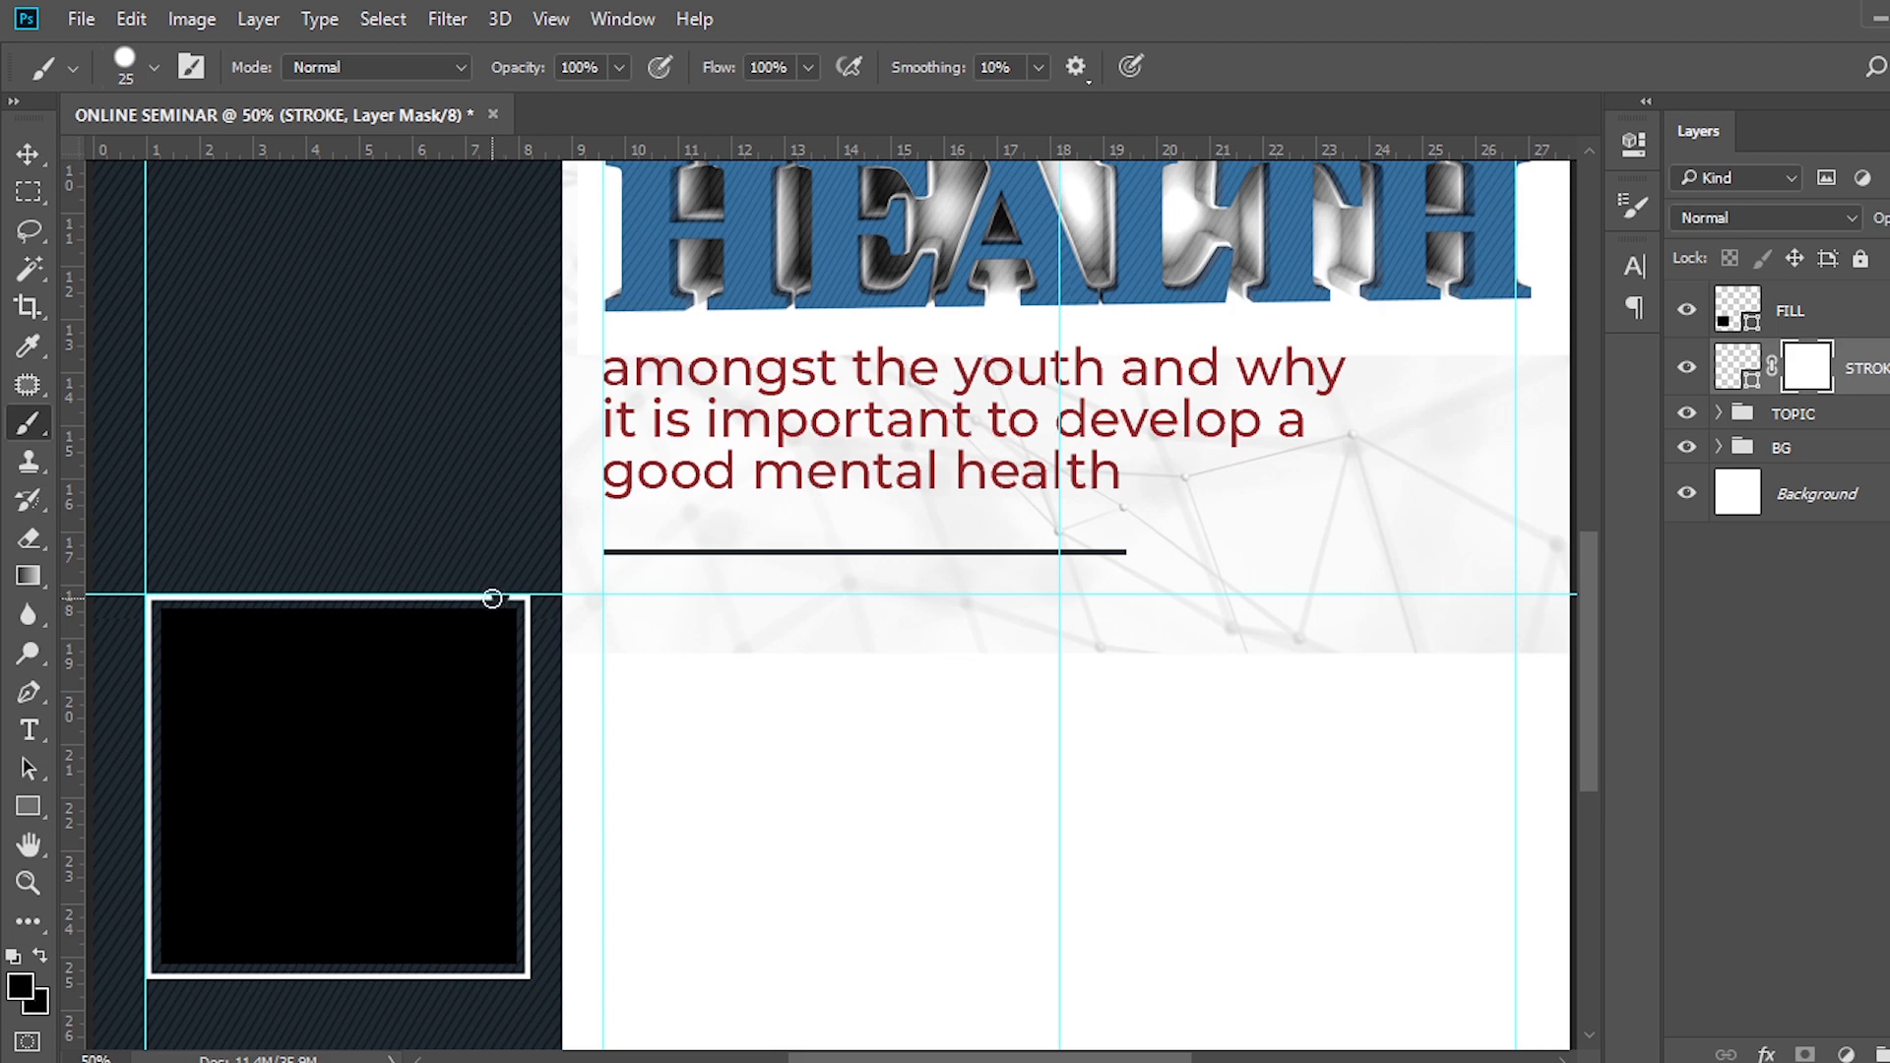
pyautogui.moveTo(501, 598); pyautogui.dragTo(461, 602)
# Create a new layer above STROKE and paint a single white dot on it with the size 25 brush.
pyautogui.click(1889, 1054)
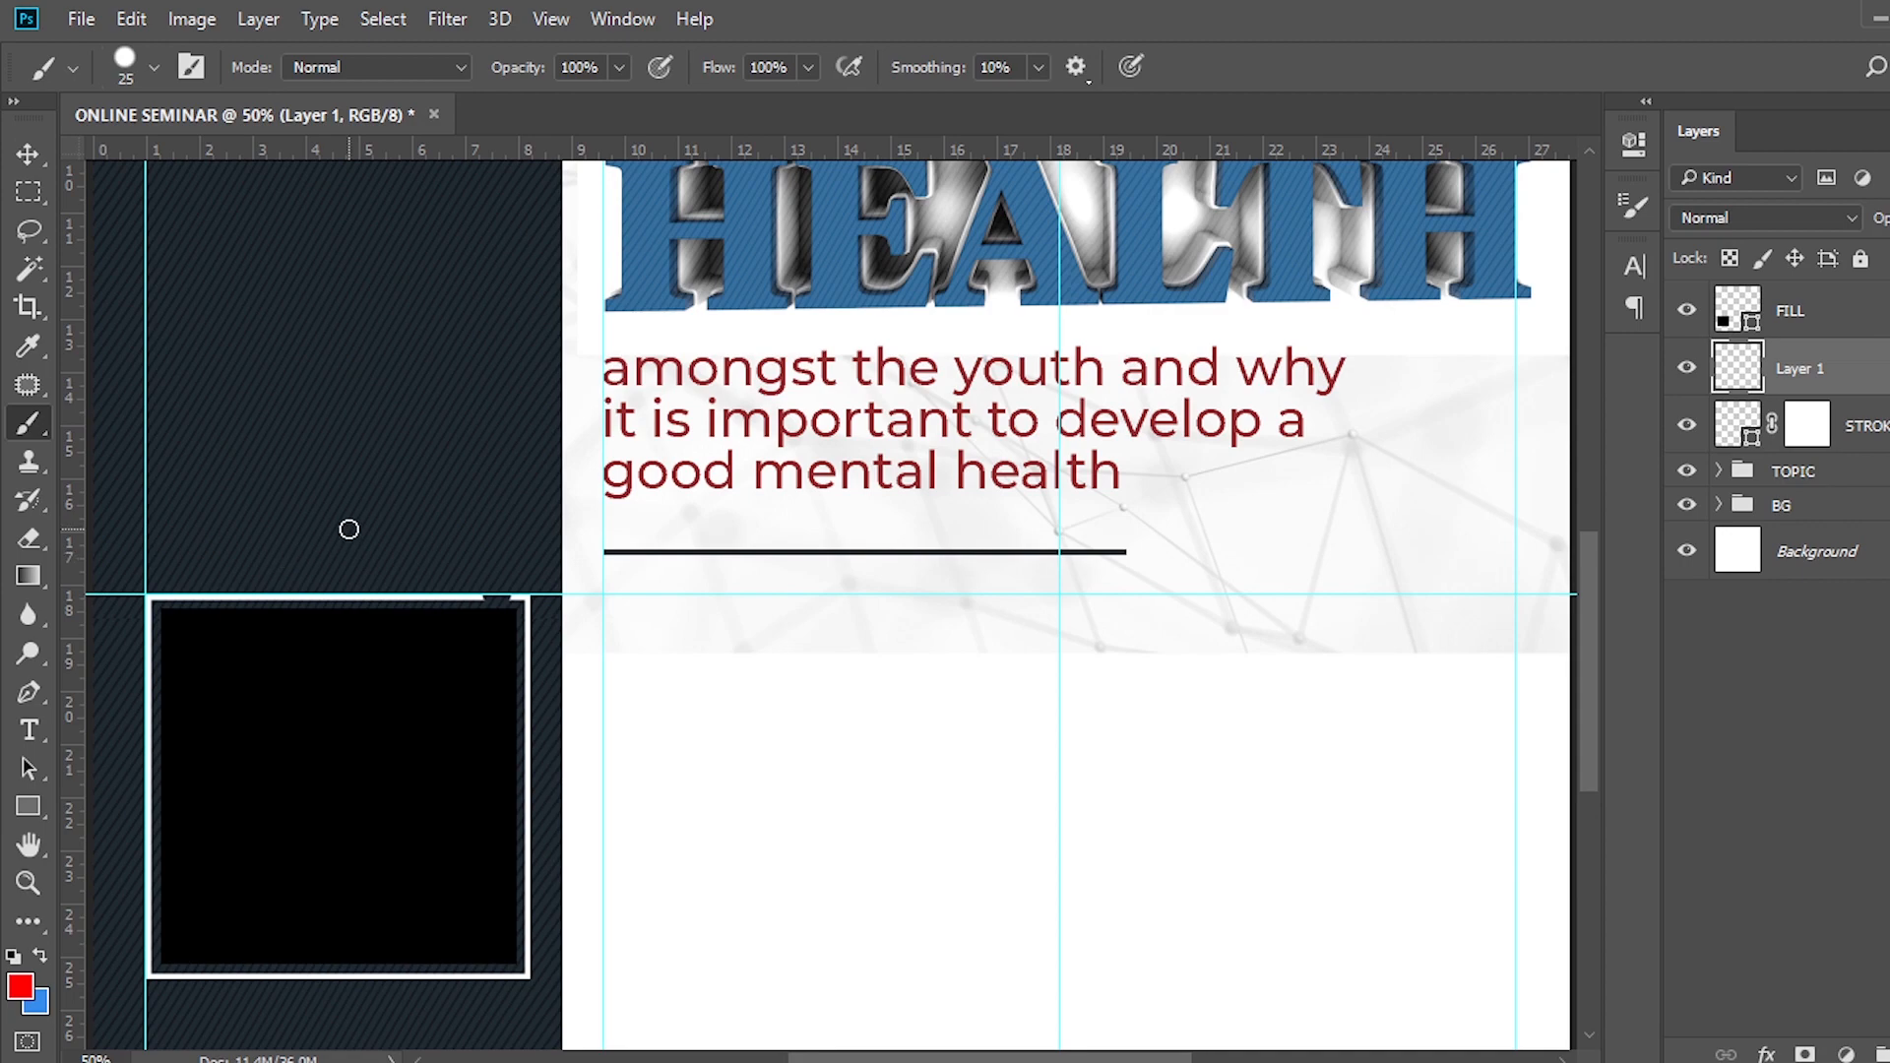
pyautogui.click(21, 985)
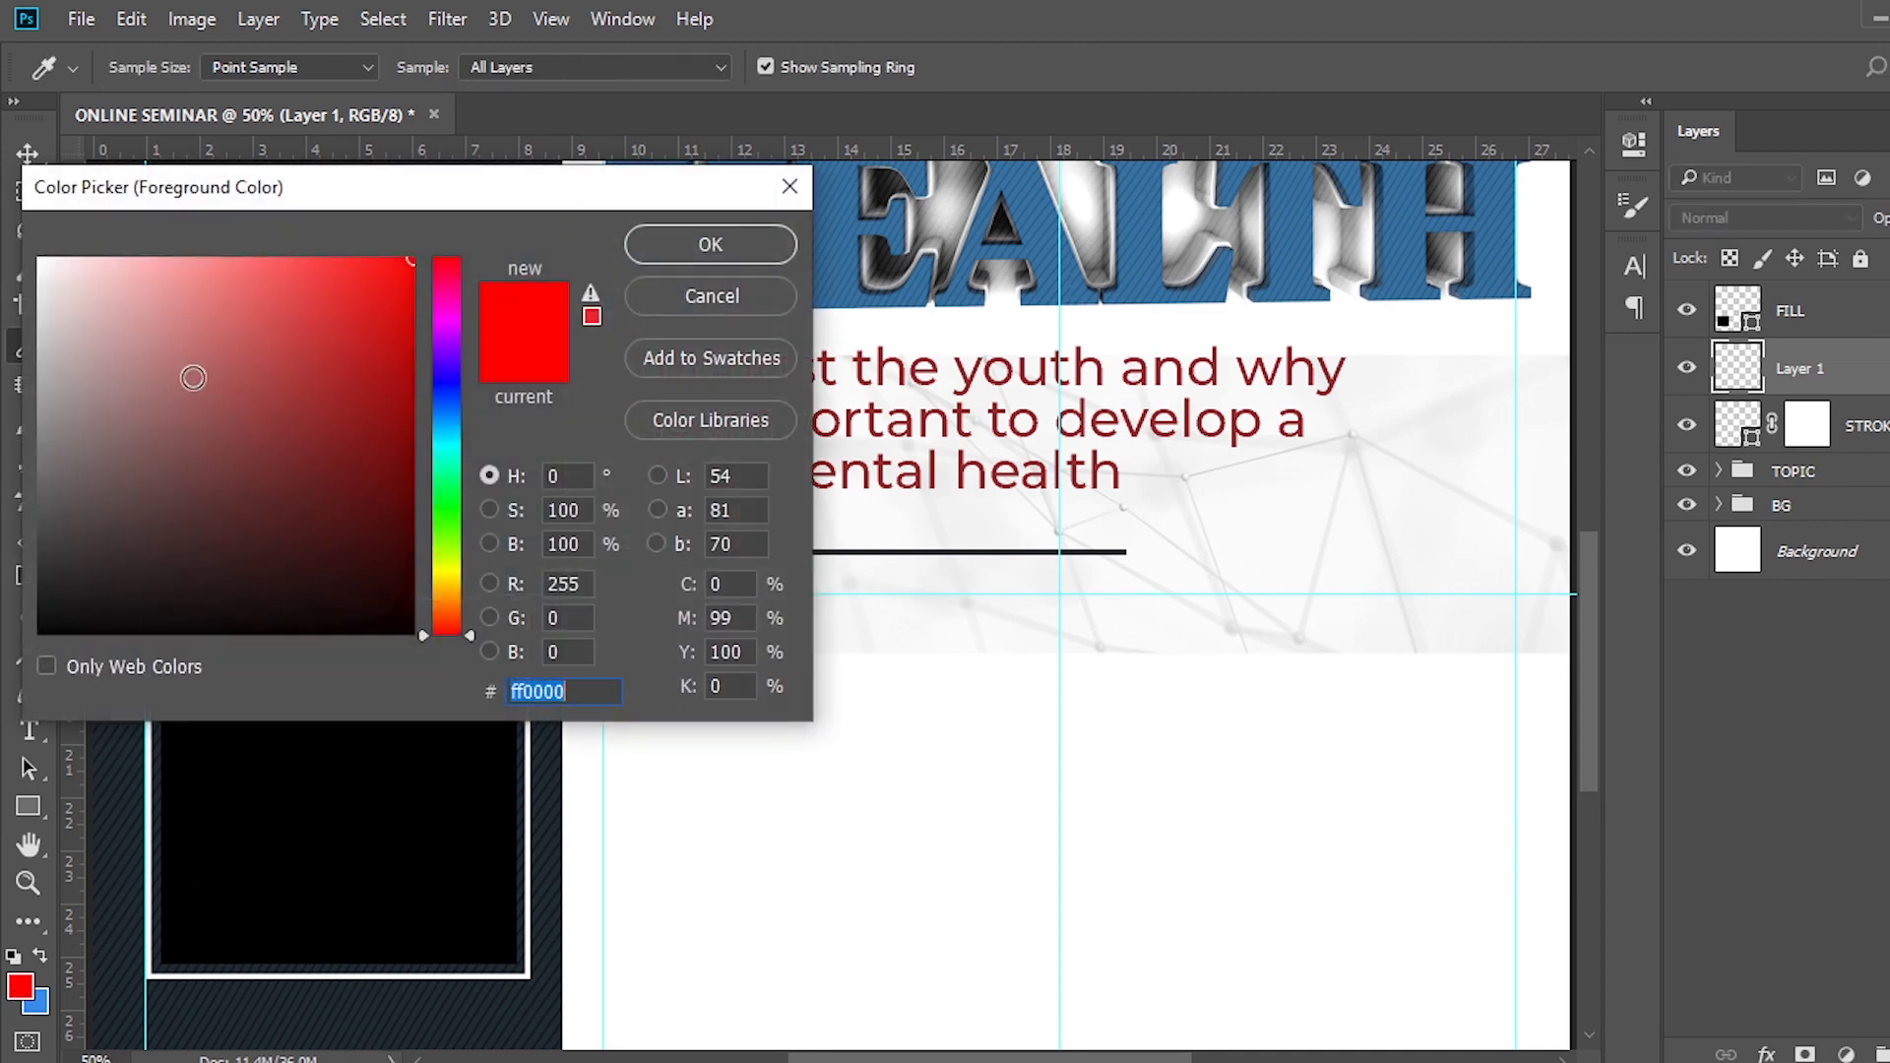
pyautogui.moveTo(233, 393); pyautogui.dragTo(40, 260)
pyautogui.click(717, 252)
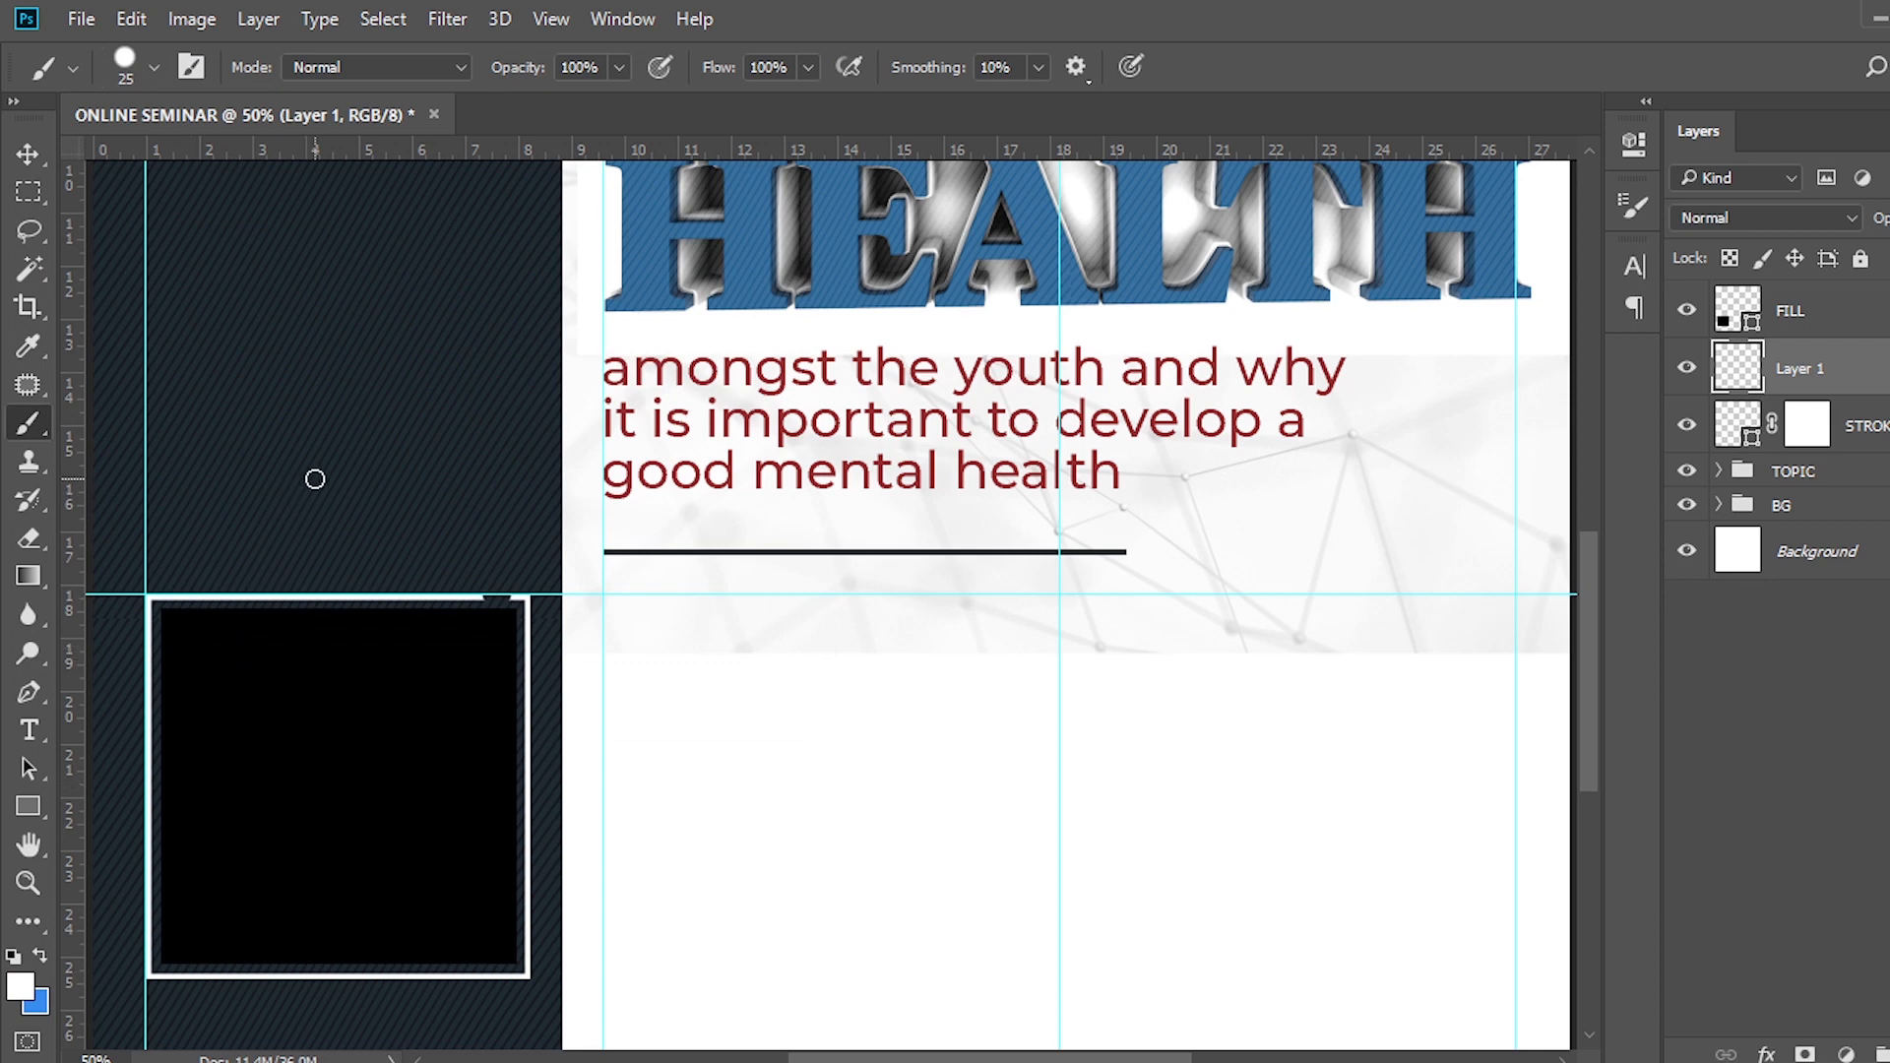
# Move the white dot on Layer 1 into the gap in the frame's upper edge.
pyautogui.press('v')
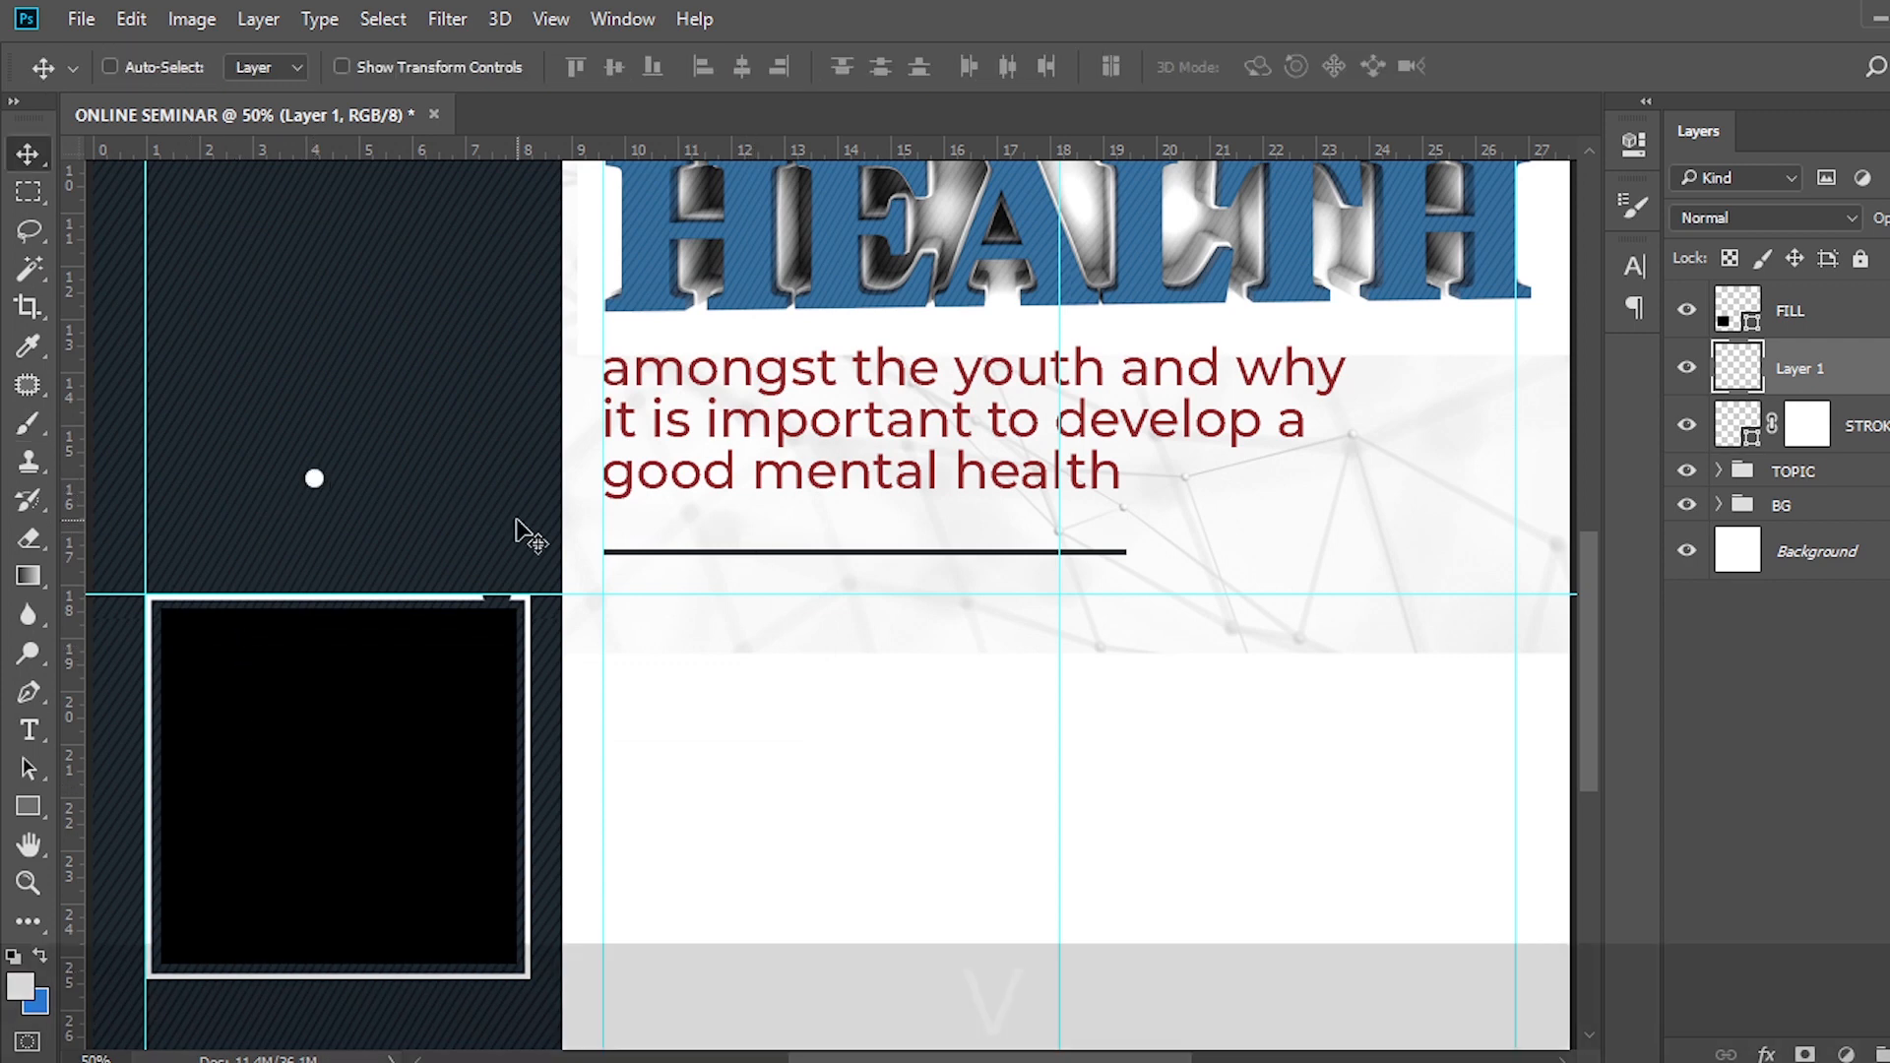
pyautogui.moveTo(333, 489); pyautogui.dragTo(496, 596)
pyautogui.hotkey('ctrl', '=')
pyautogui.hotkey('ctrl', '=')
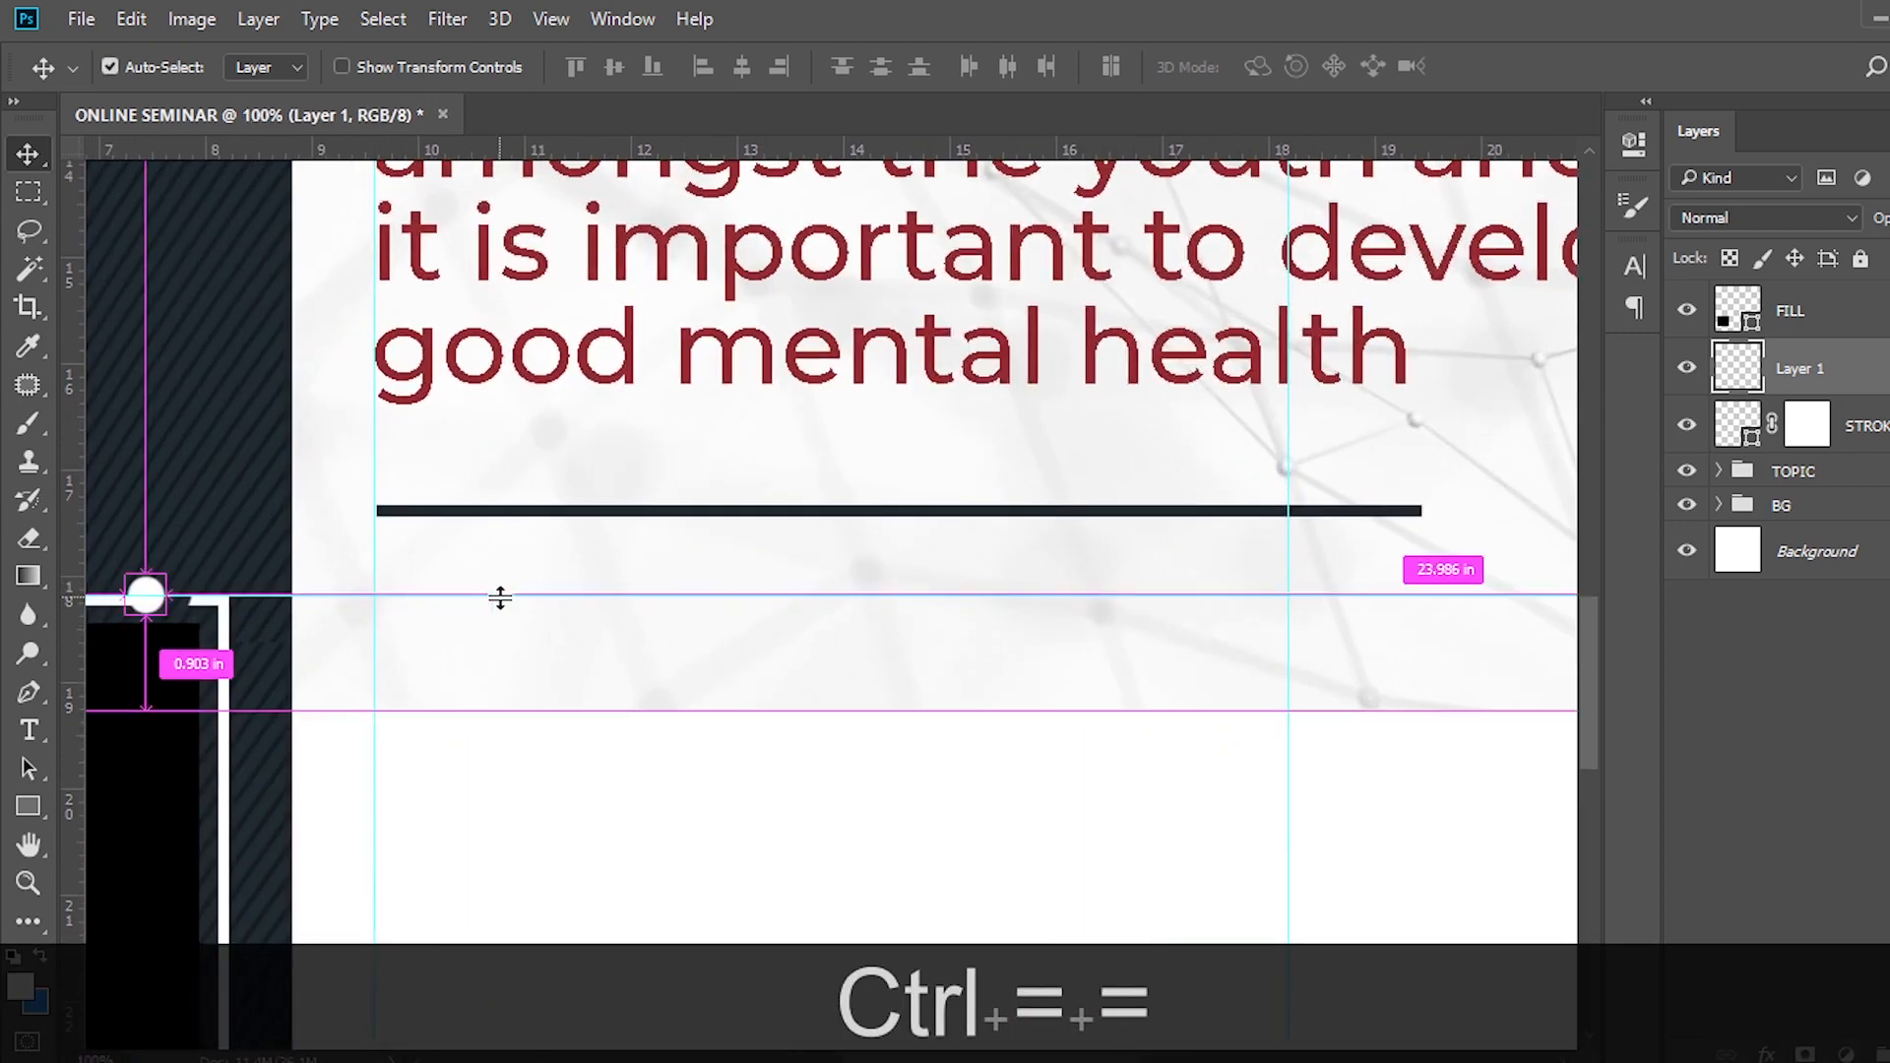
pyautogui.moveTo(963, 1059); pyautogui.dragTo(860, 1059)
pyautogui.hotkey('ctrl', 't')
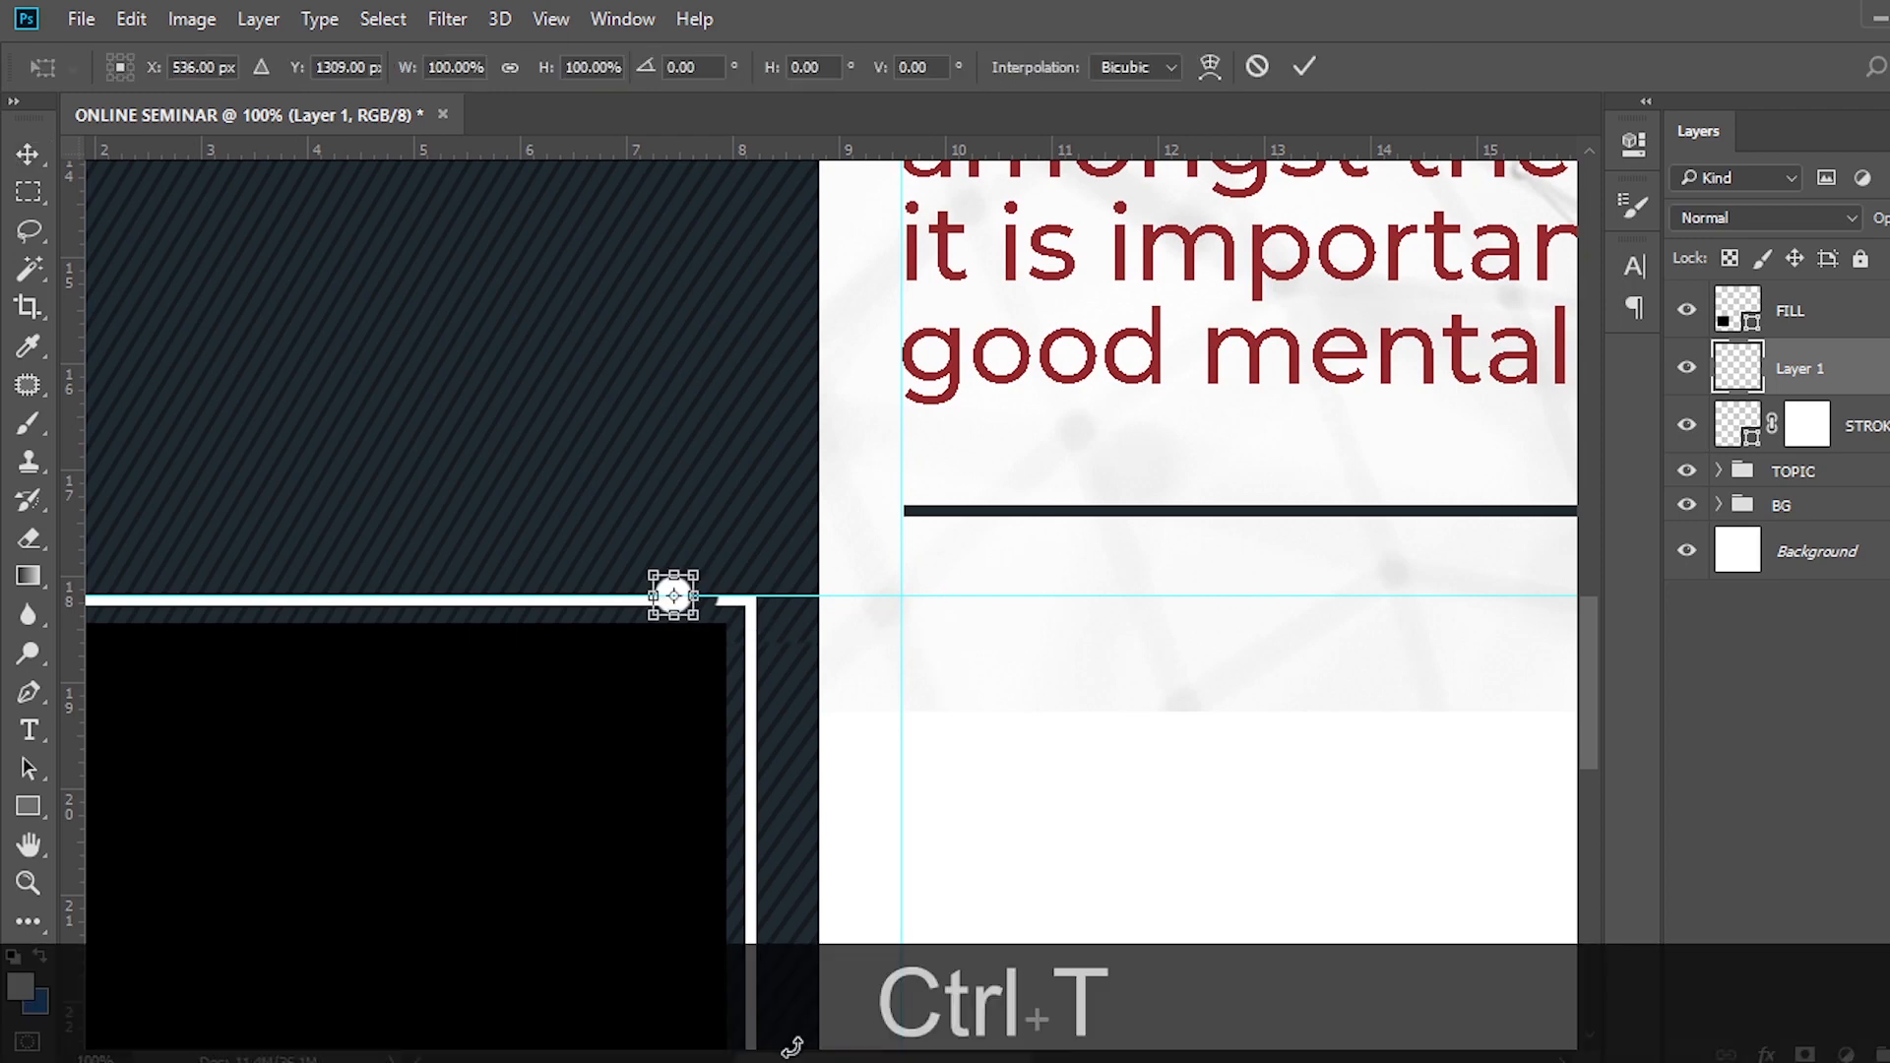
pyautogui.moveTo(673, 593); pyautogui.dragTo(679, 603)
pyautogui.hotkey('shift', 'Return')
# Hide the guides and nudge the white dot so it sits centered in the gap, level with the frame line.
pyautogui.press('v')
pyautogui.press('Right')
pyautogui.press('Right')
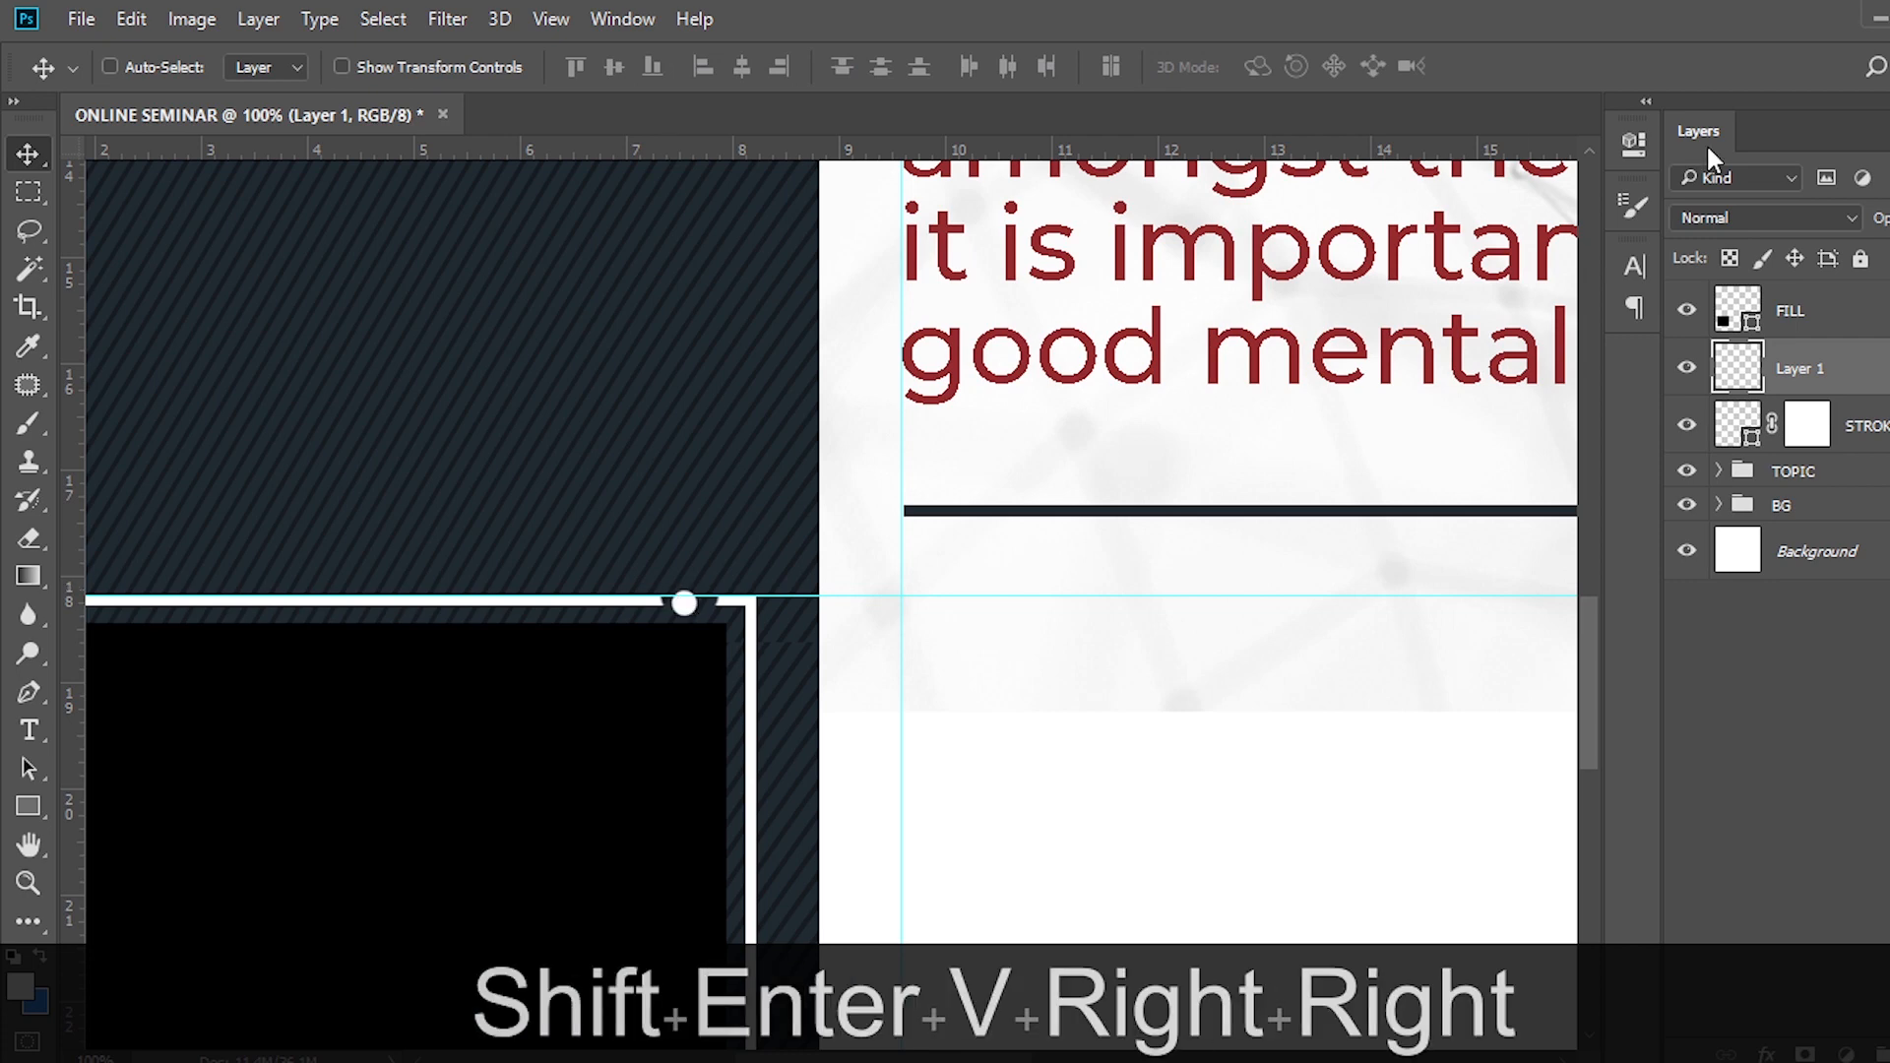
pyautogui.hotkey('ctrl', 'h')
pyautogui.press('Up')
pyautogui.press('Up')
pyautogui.press('Right')
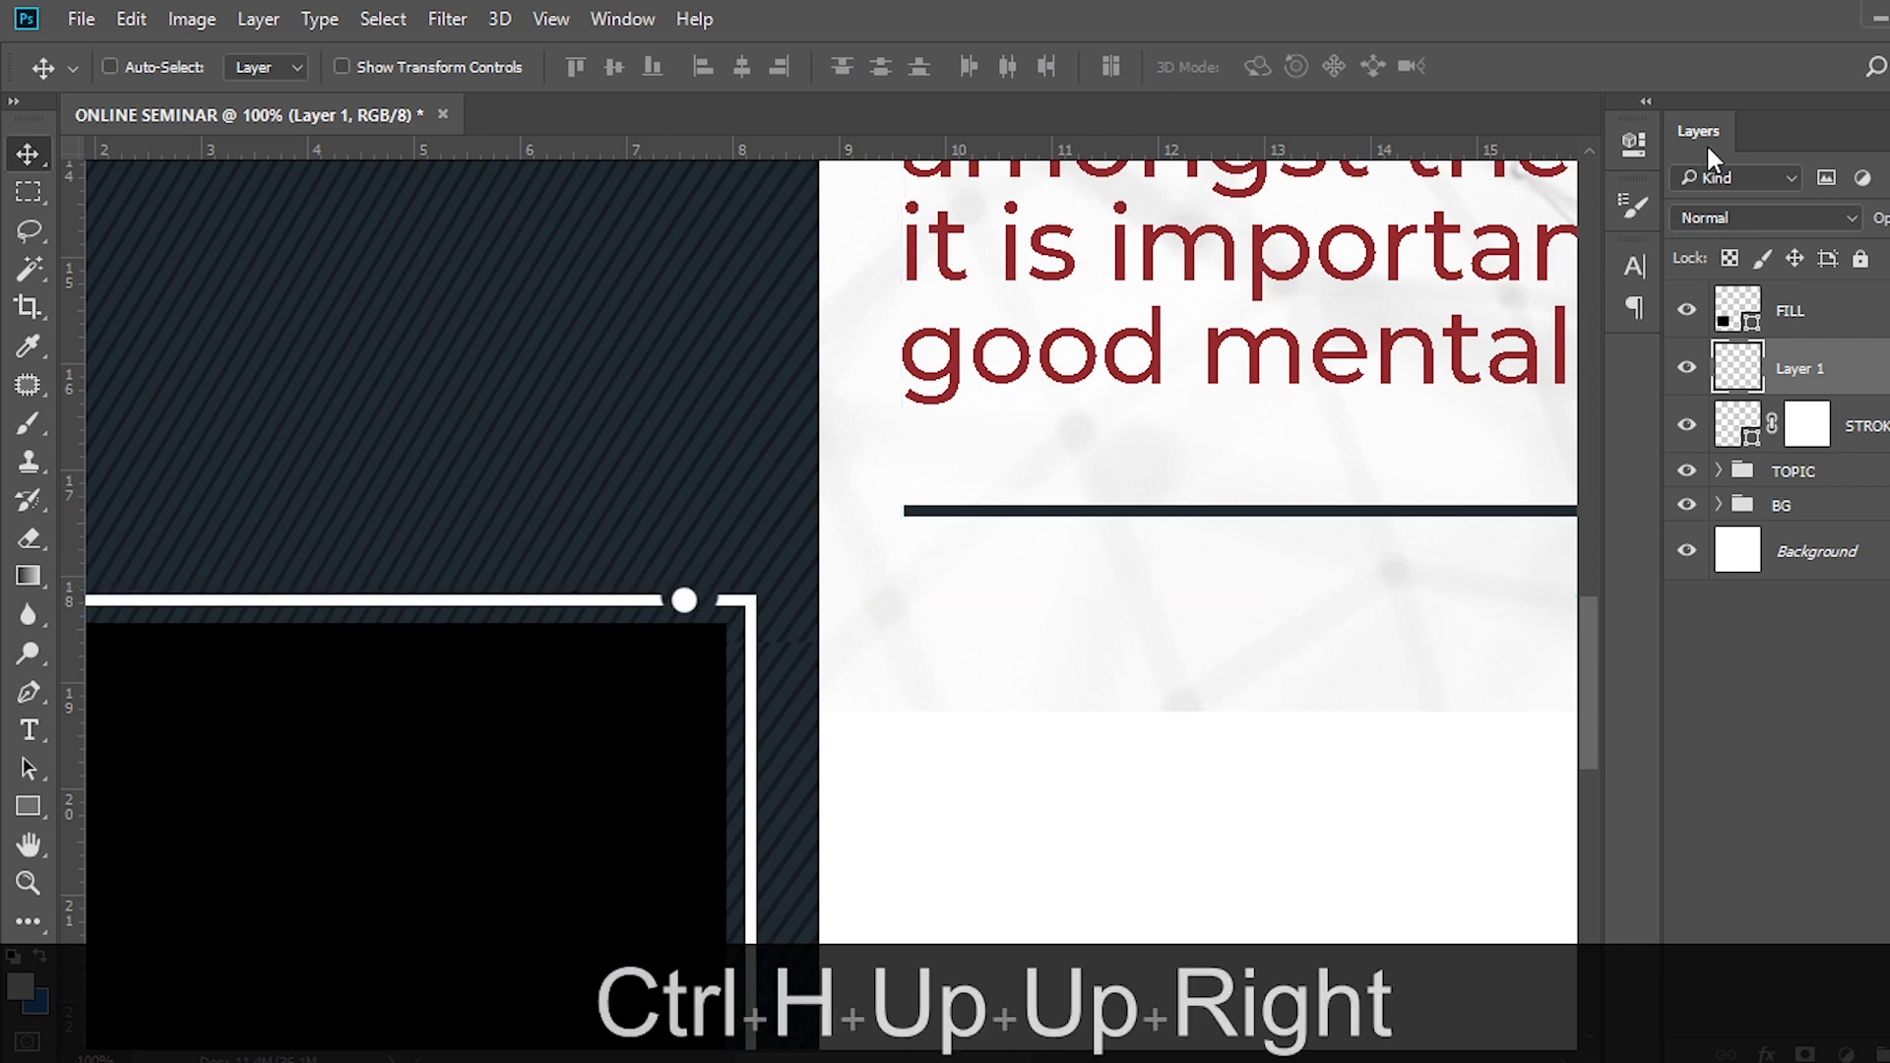
pyautogui.press('Right')
pyautogui.press('Right')
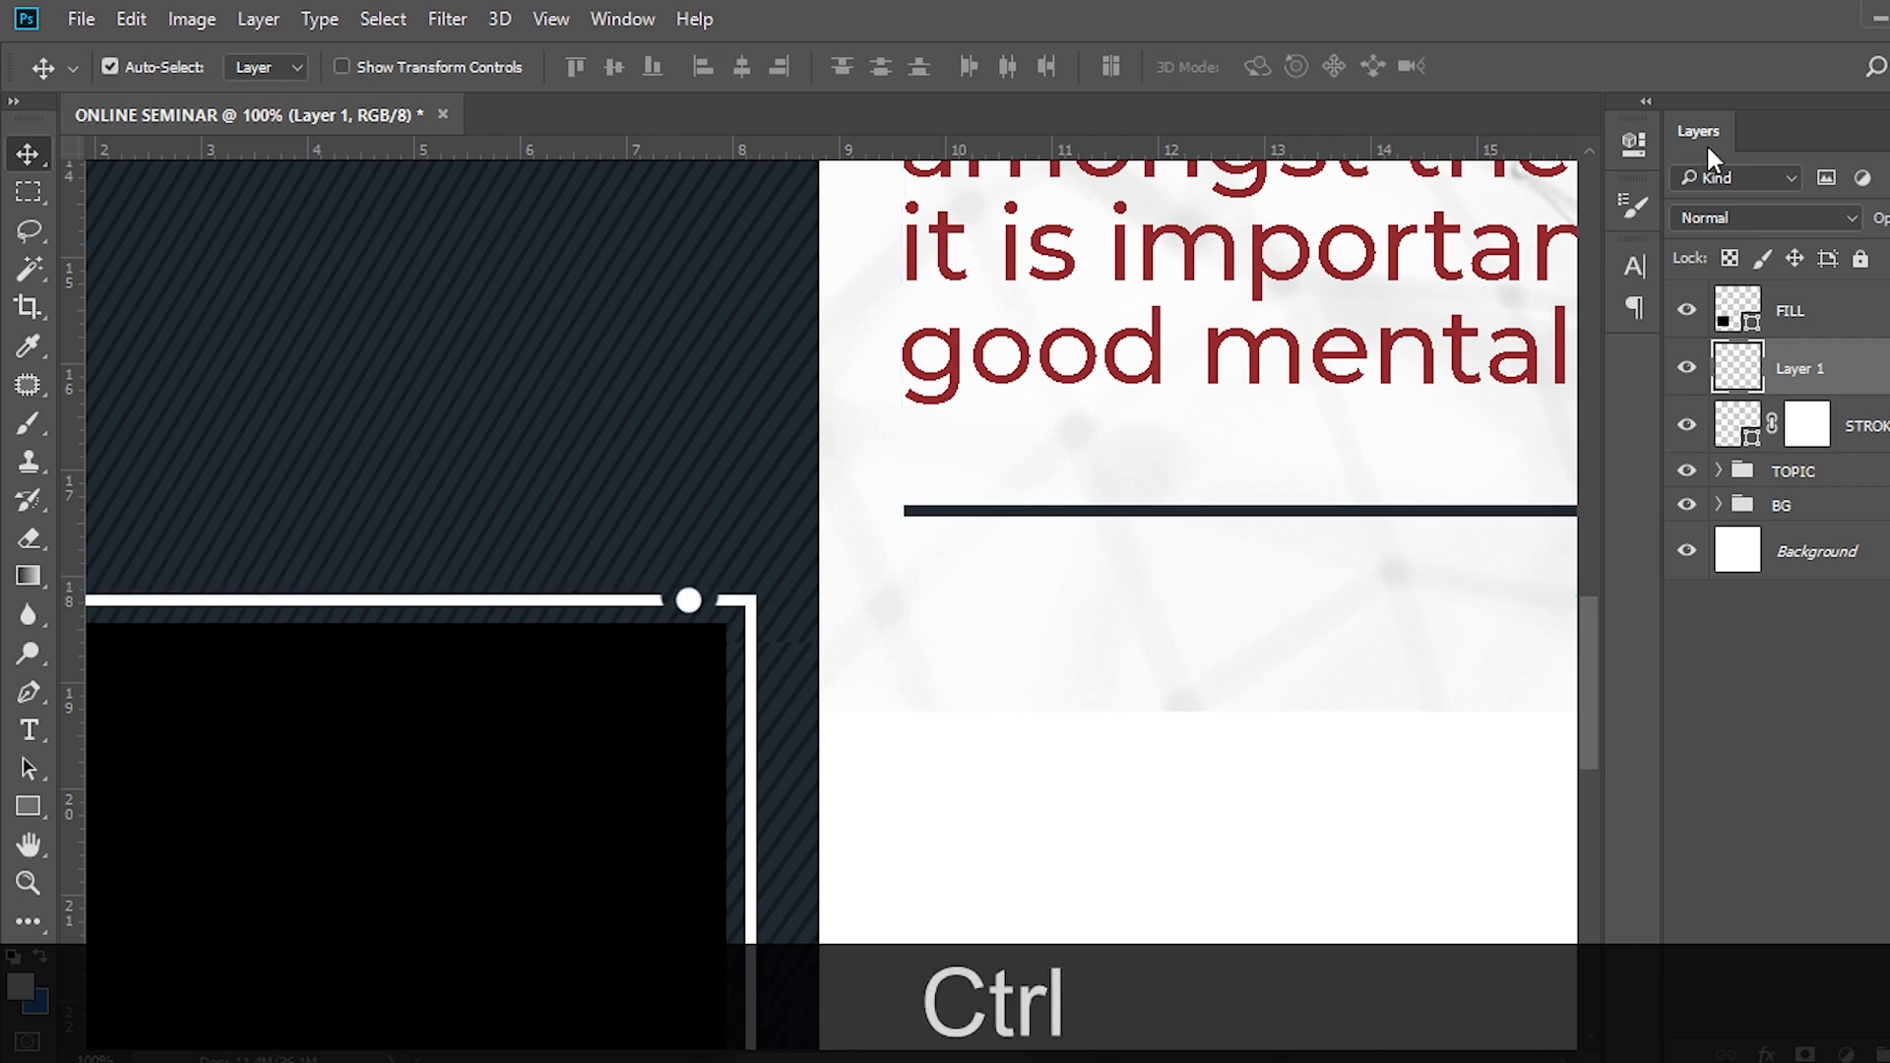
# Copy the first speaker's two-line name from 106.txt and paste it as a new text layer above FILL, on the dark side strip.
pyautogui.hotkey('ctrl', '0')
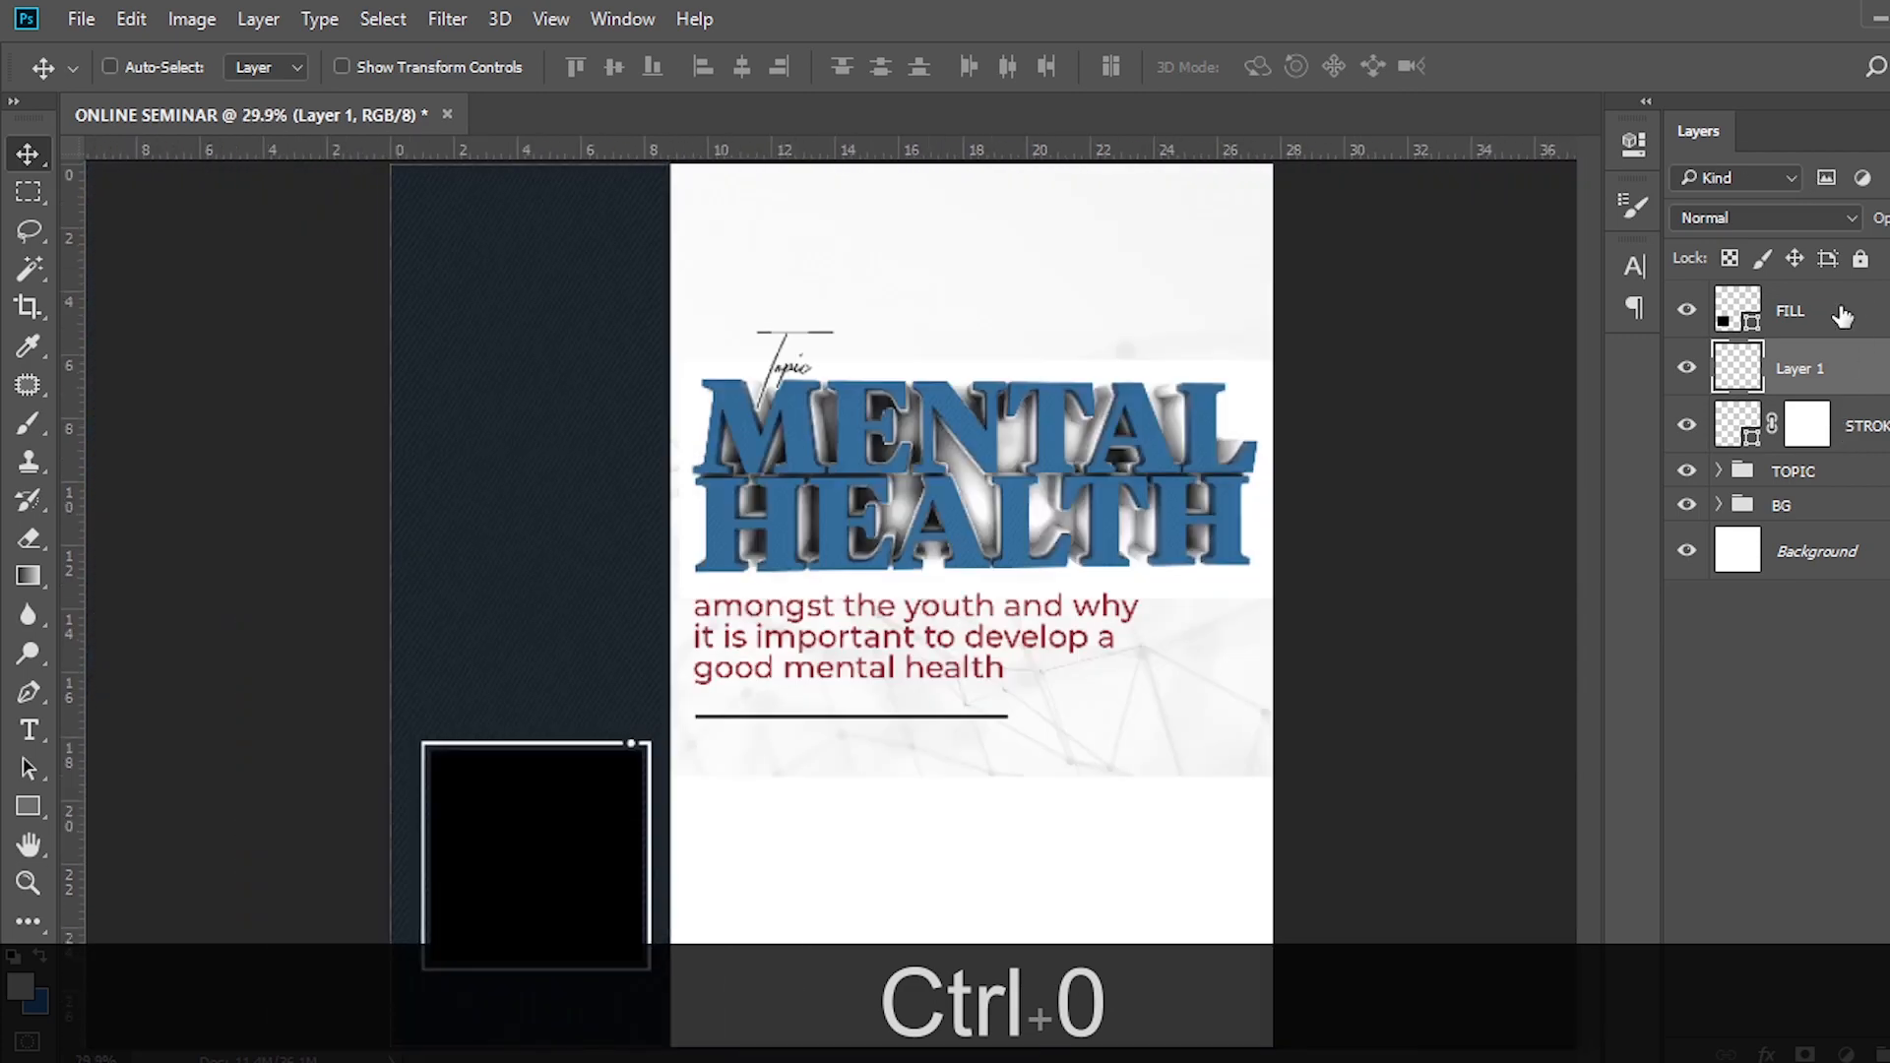
pyautogui.click(1841, 315)
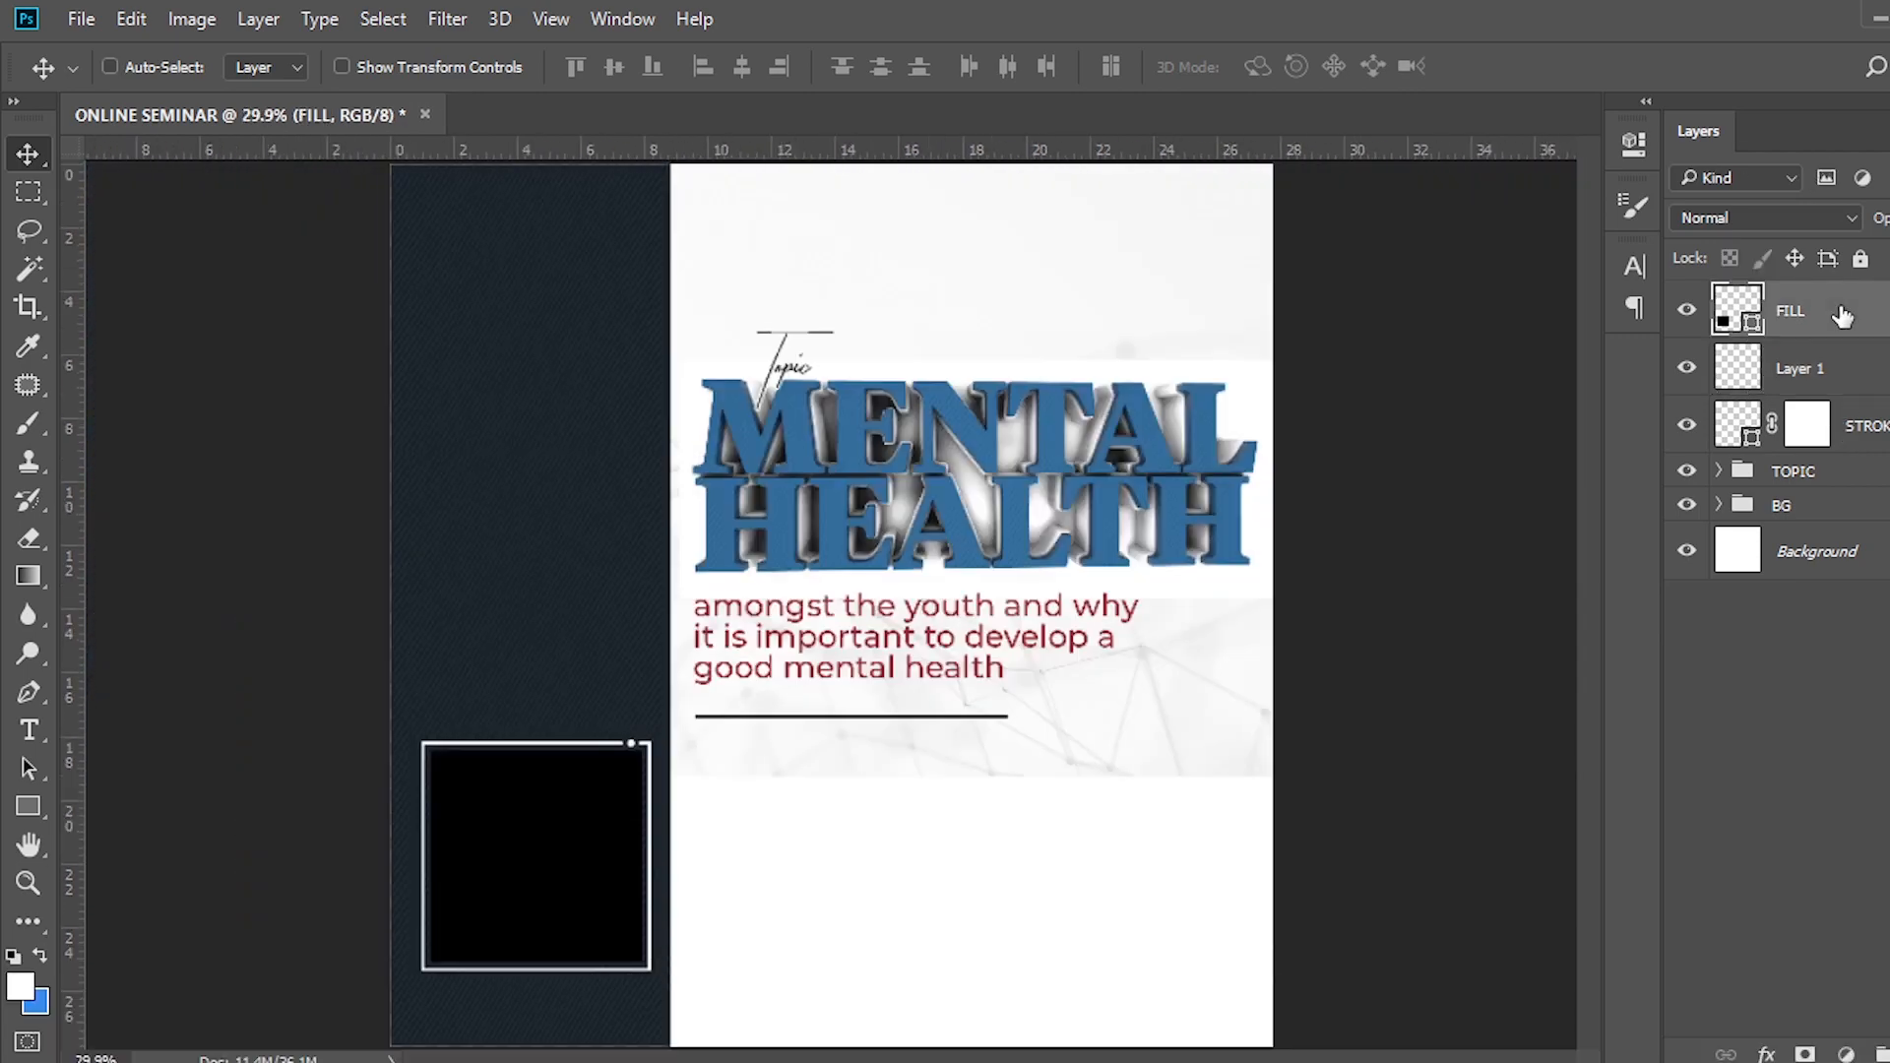
pyautogui.press('t')
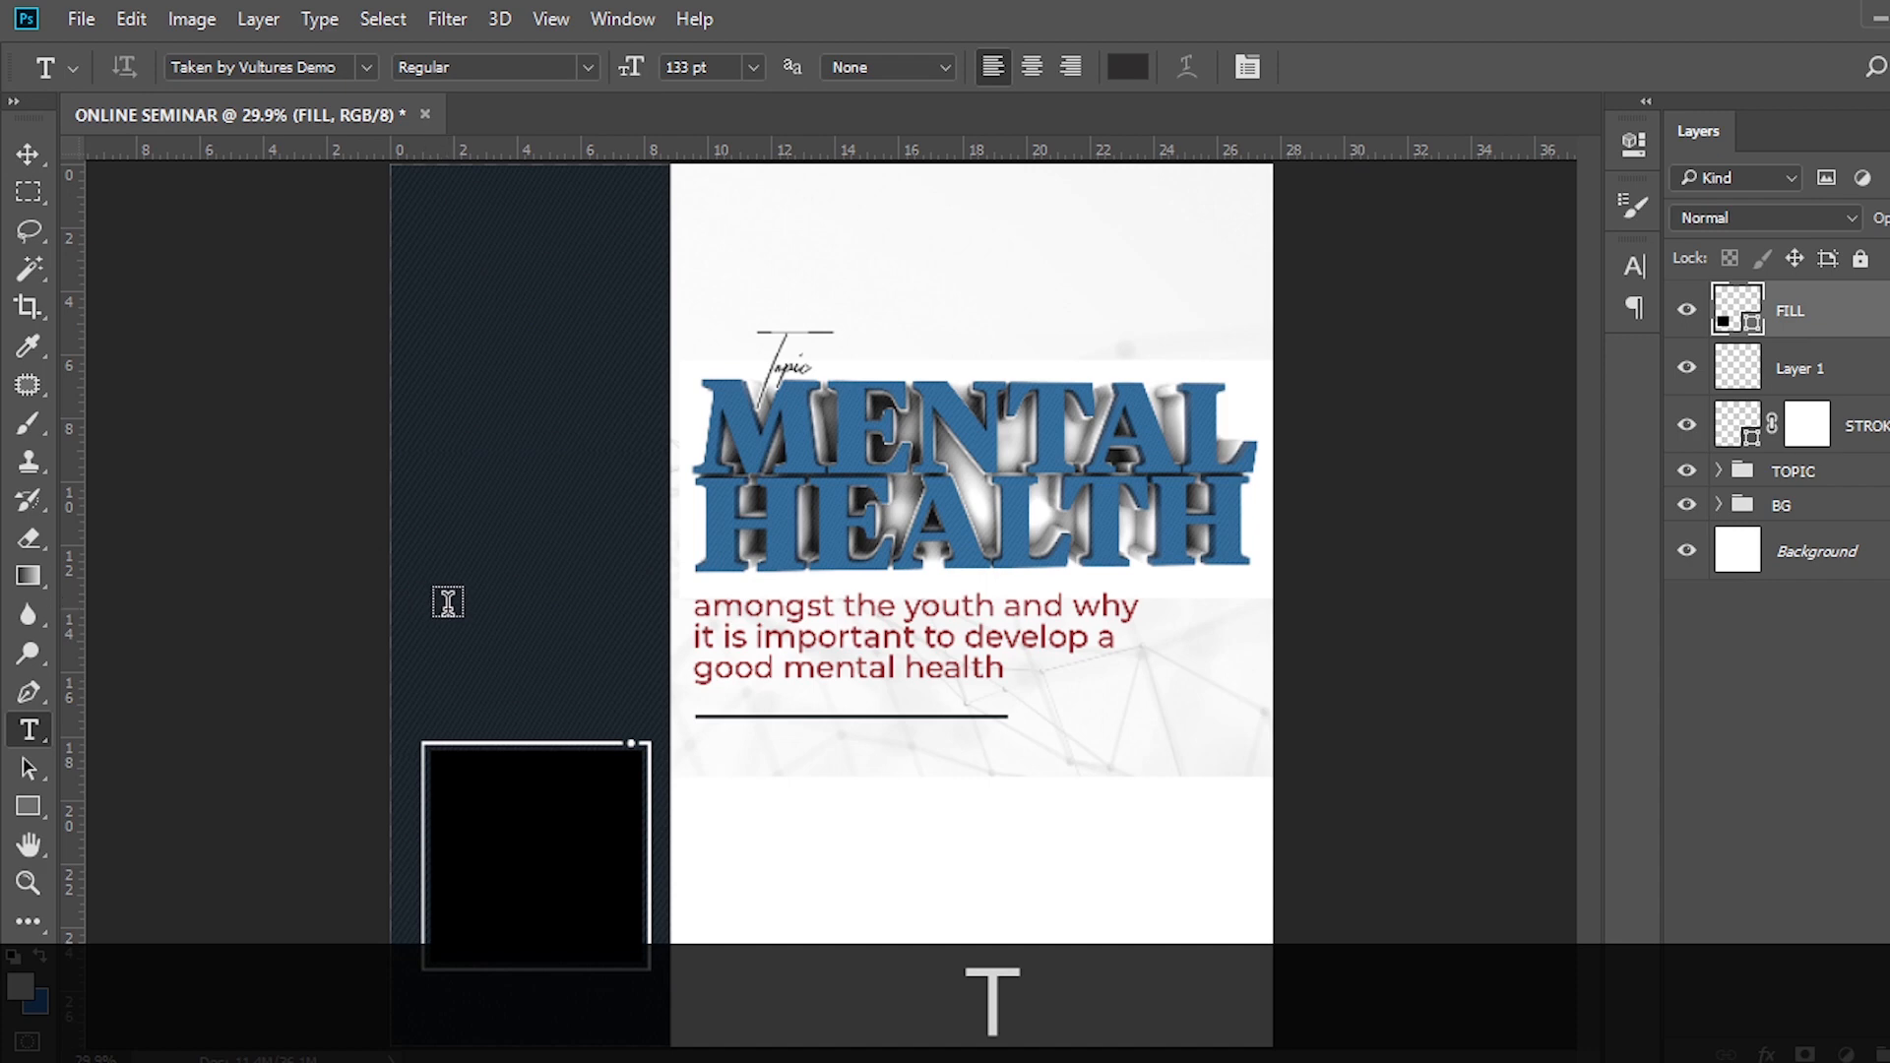
pyautogui.click(447, 602)
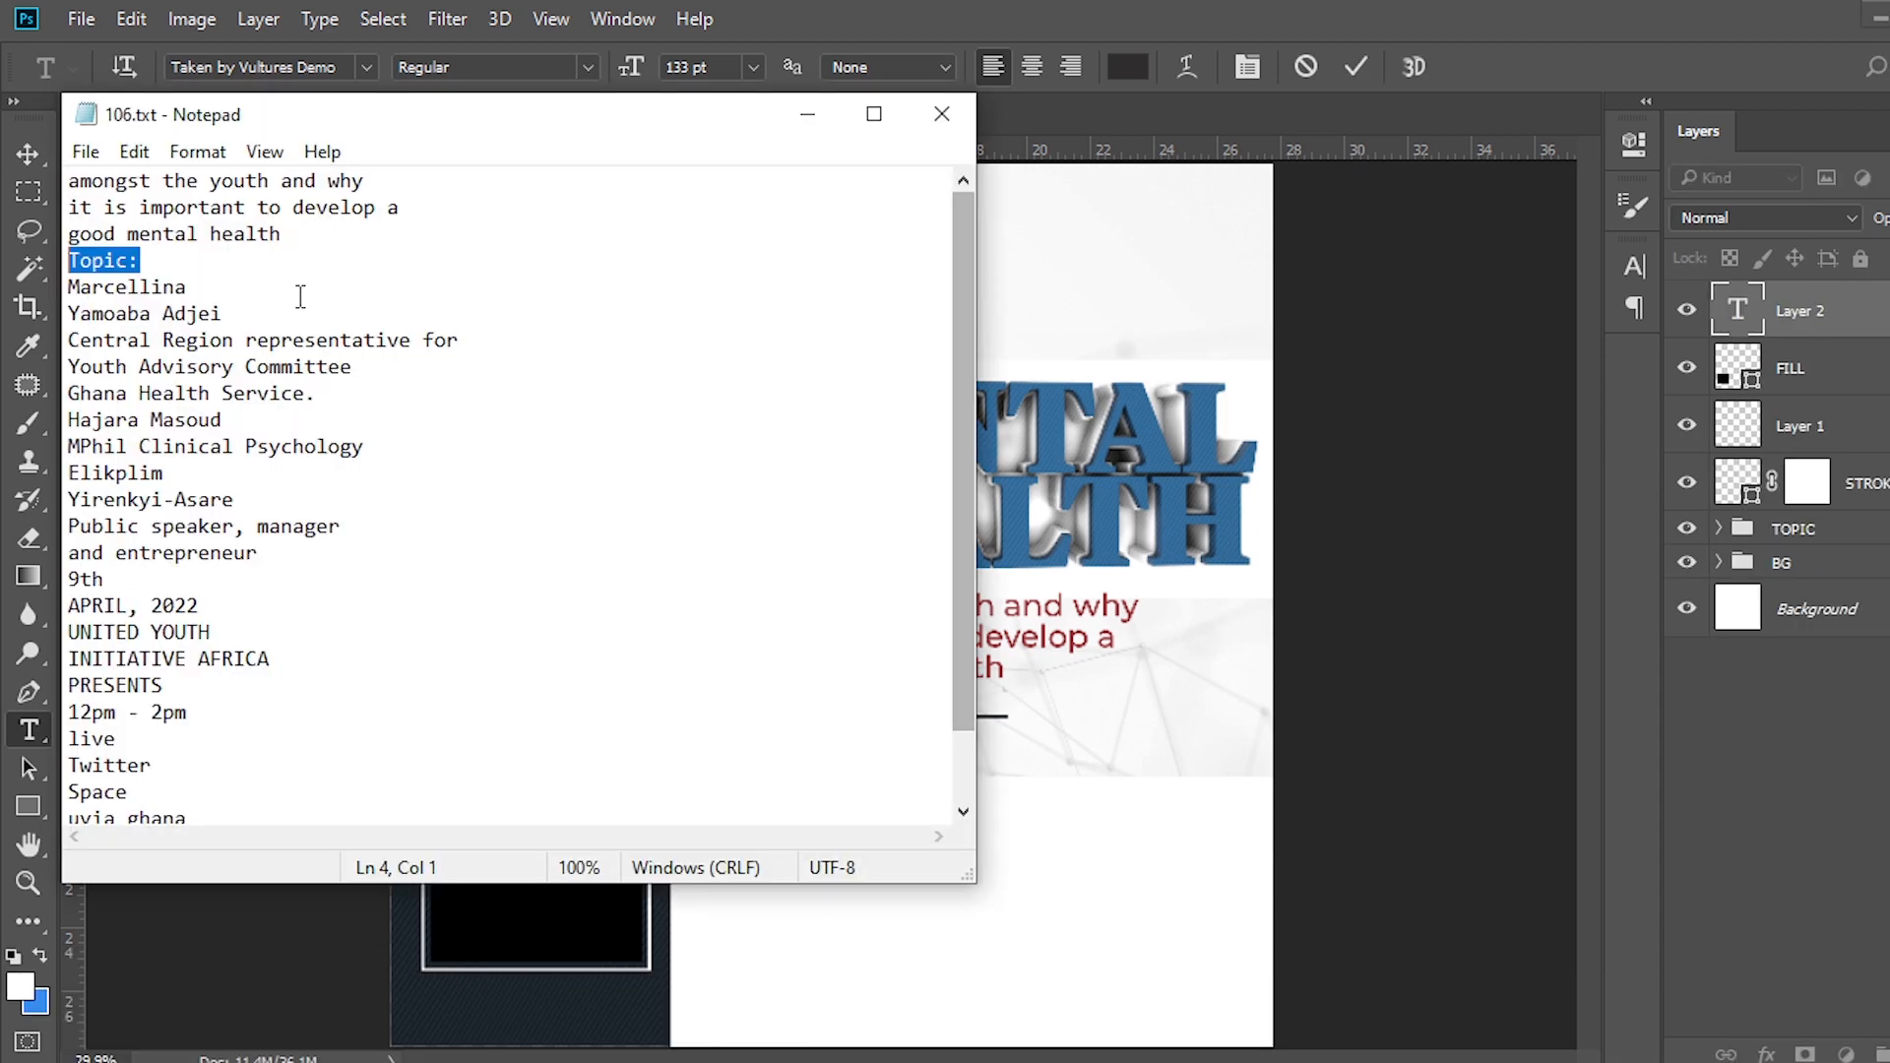
pyautogui.moveTo(224, 320); pyautogui.dragTo(37, 285)
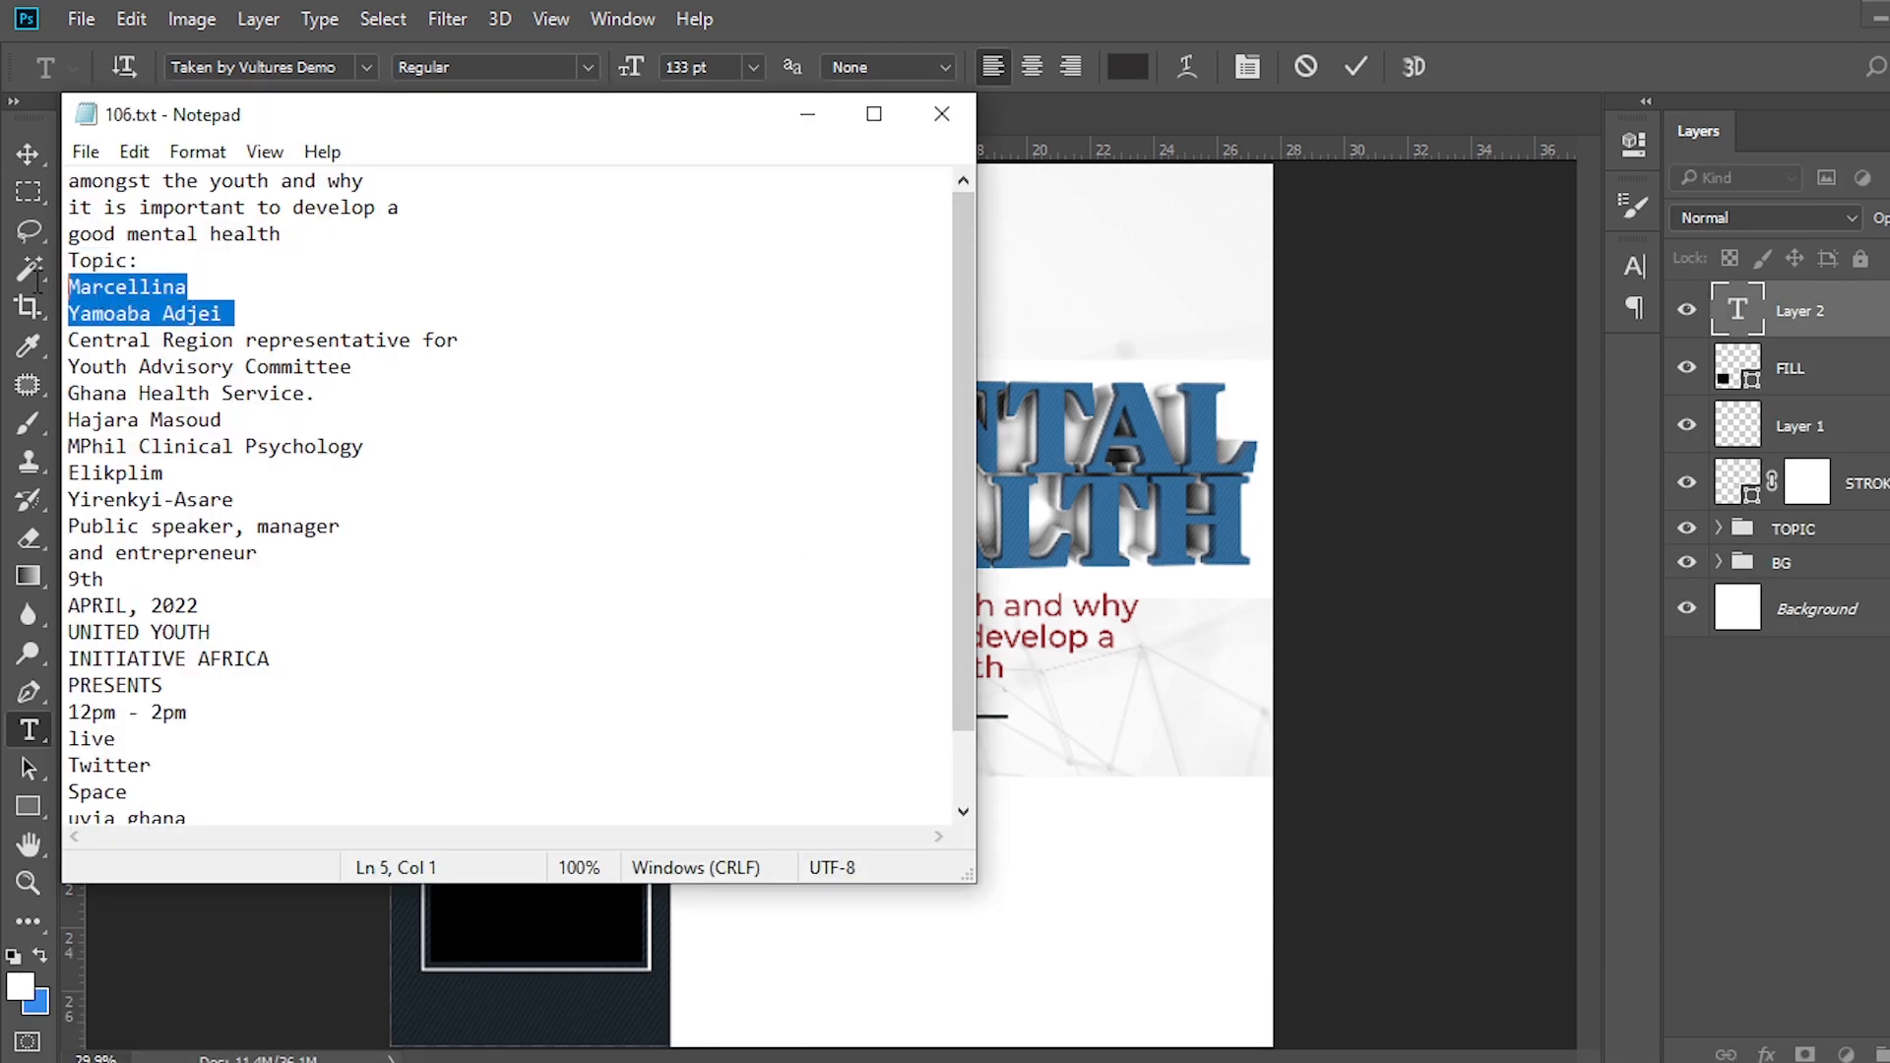
pyautogui.hotkey('ctrl', 'c')
pyautogui.click(1089, 5)
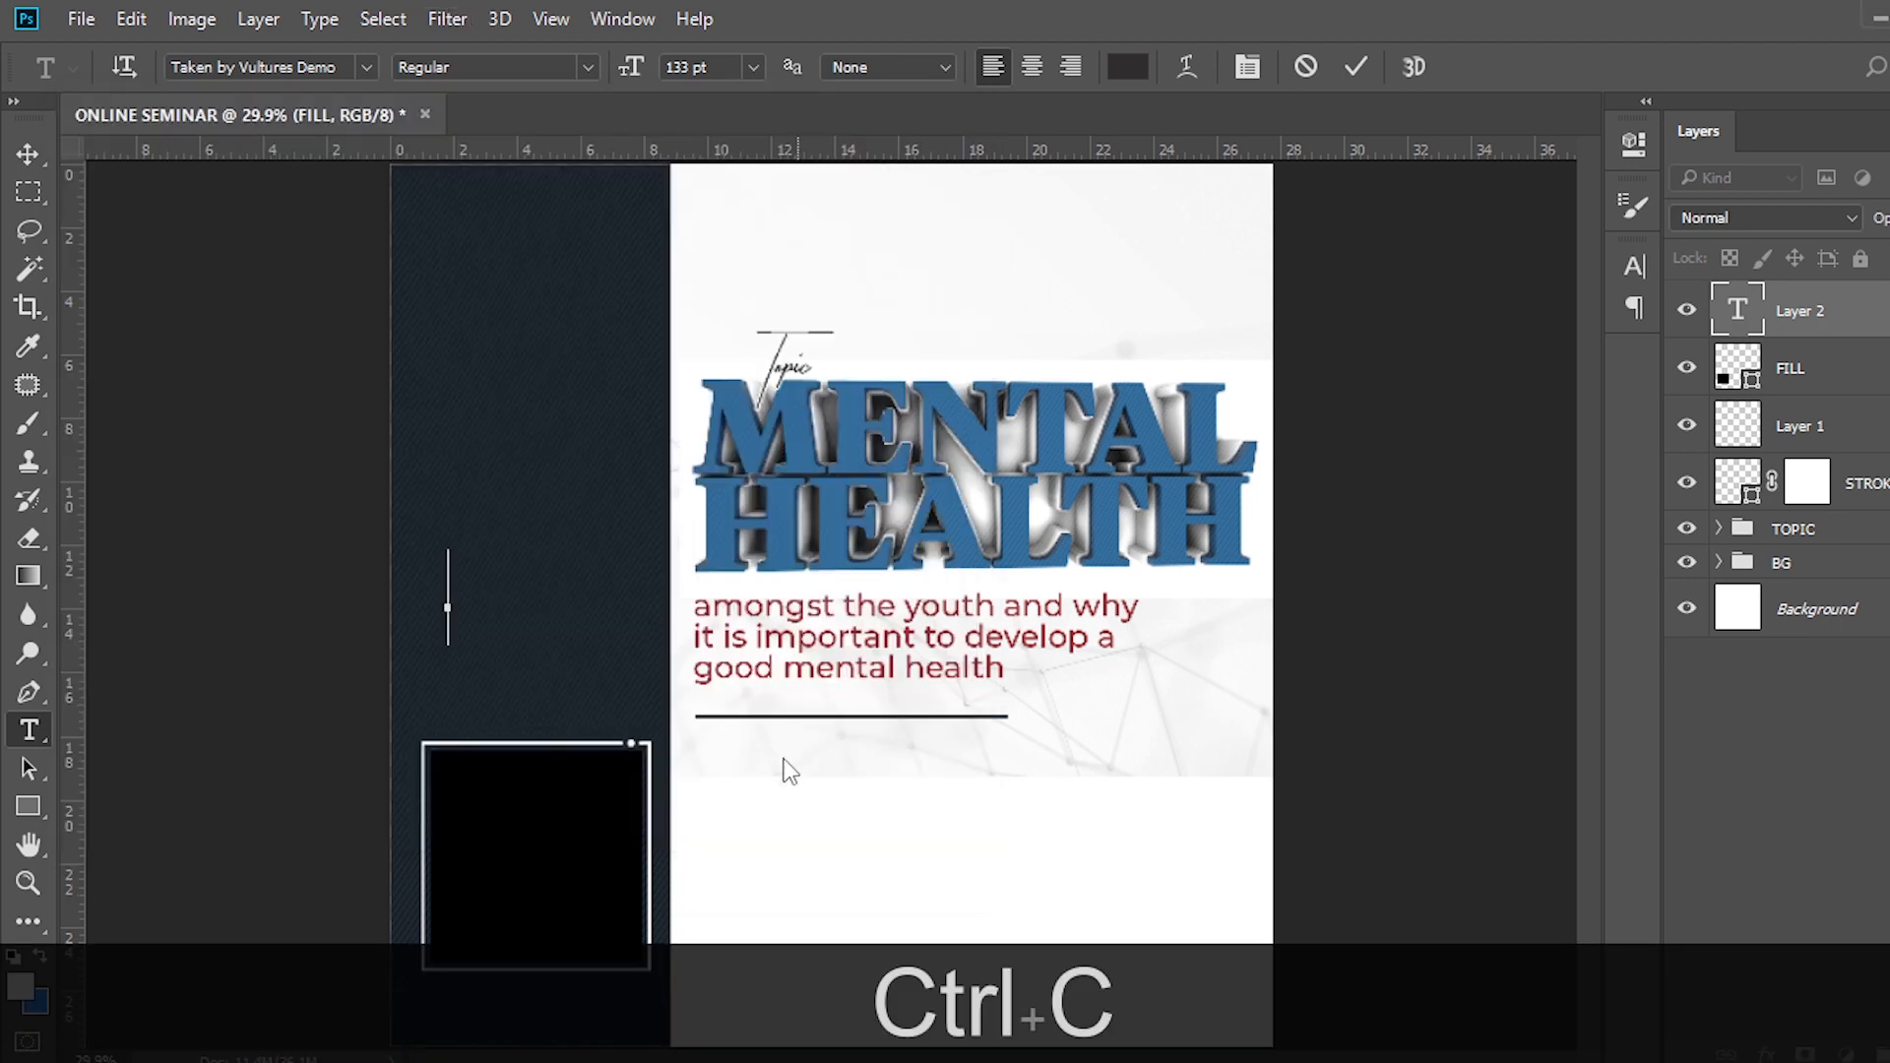
pyautogui.hotkey('ctrl', 'v')
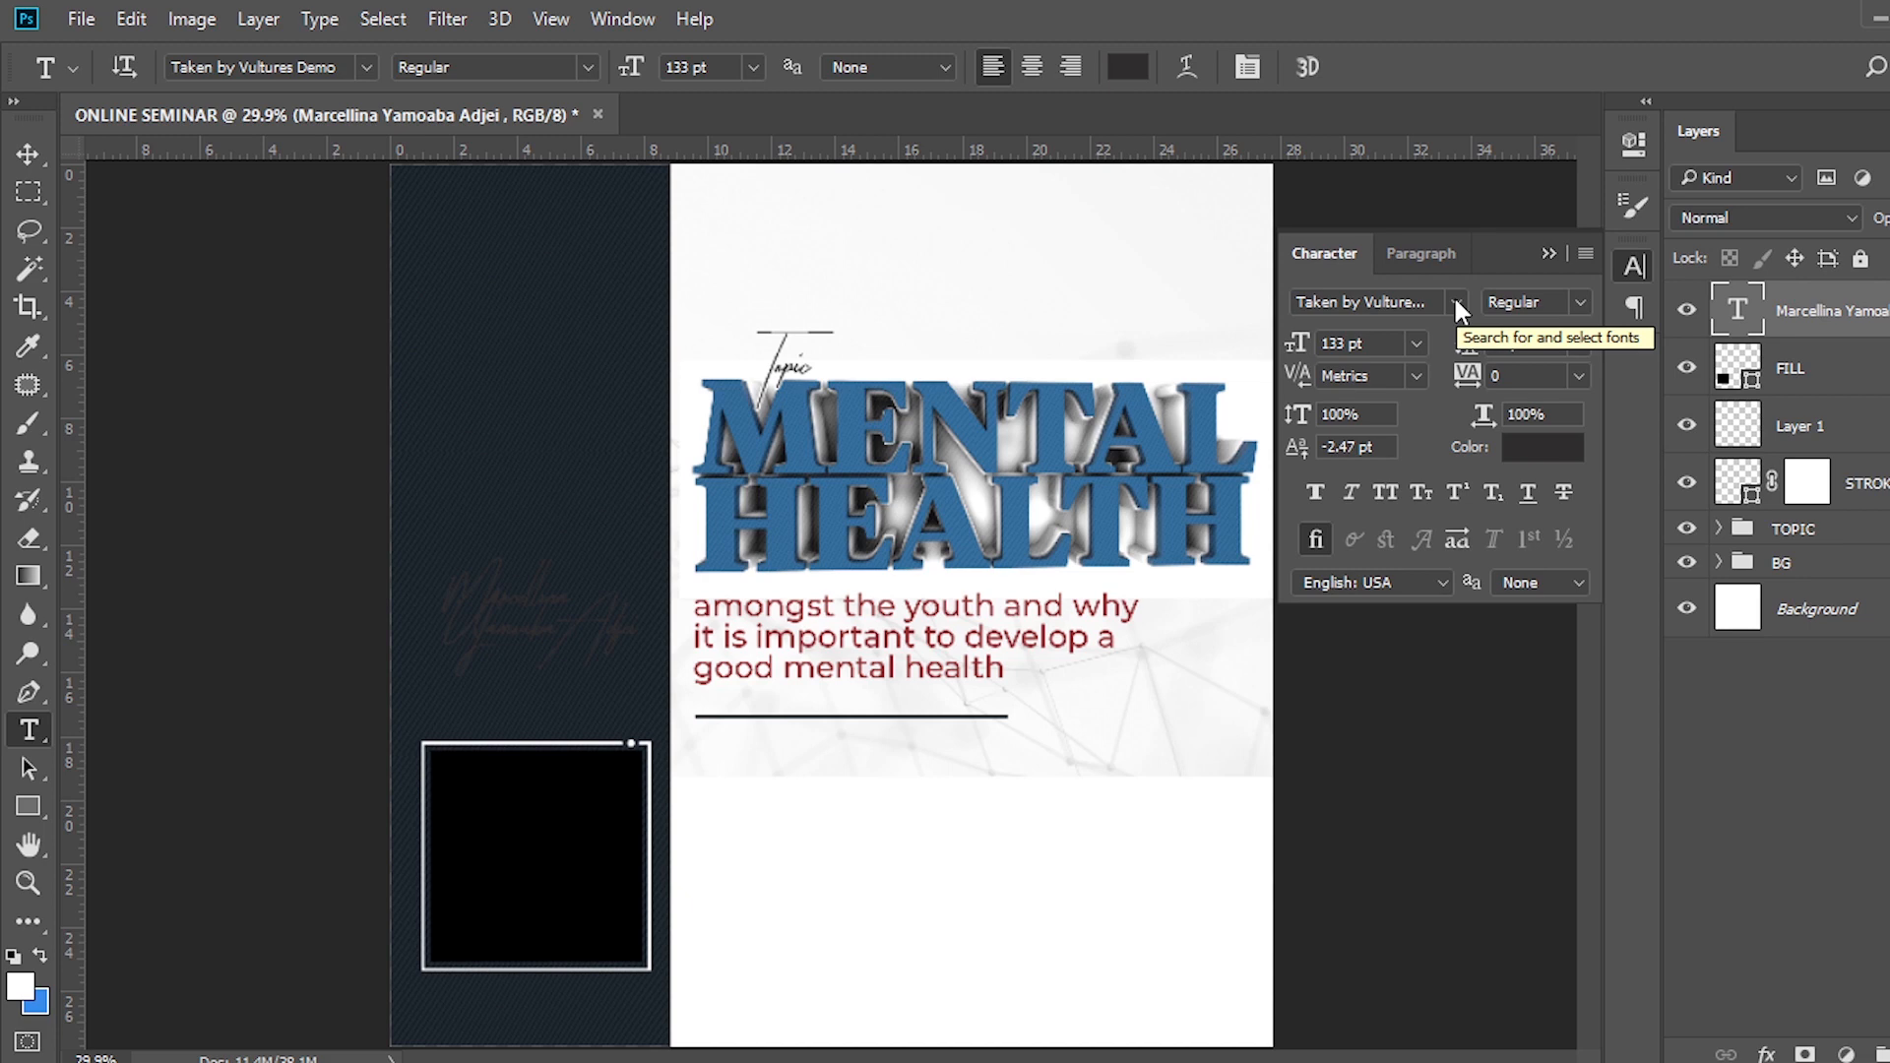
# Set the speaker's name text to Montserrat SemiBold at 40 pt.
pyautogui.click(1455, 299)
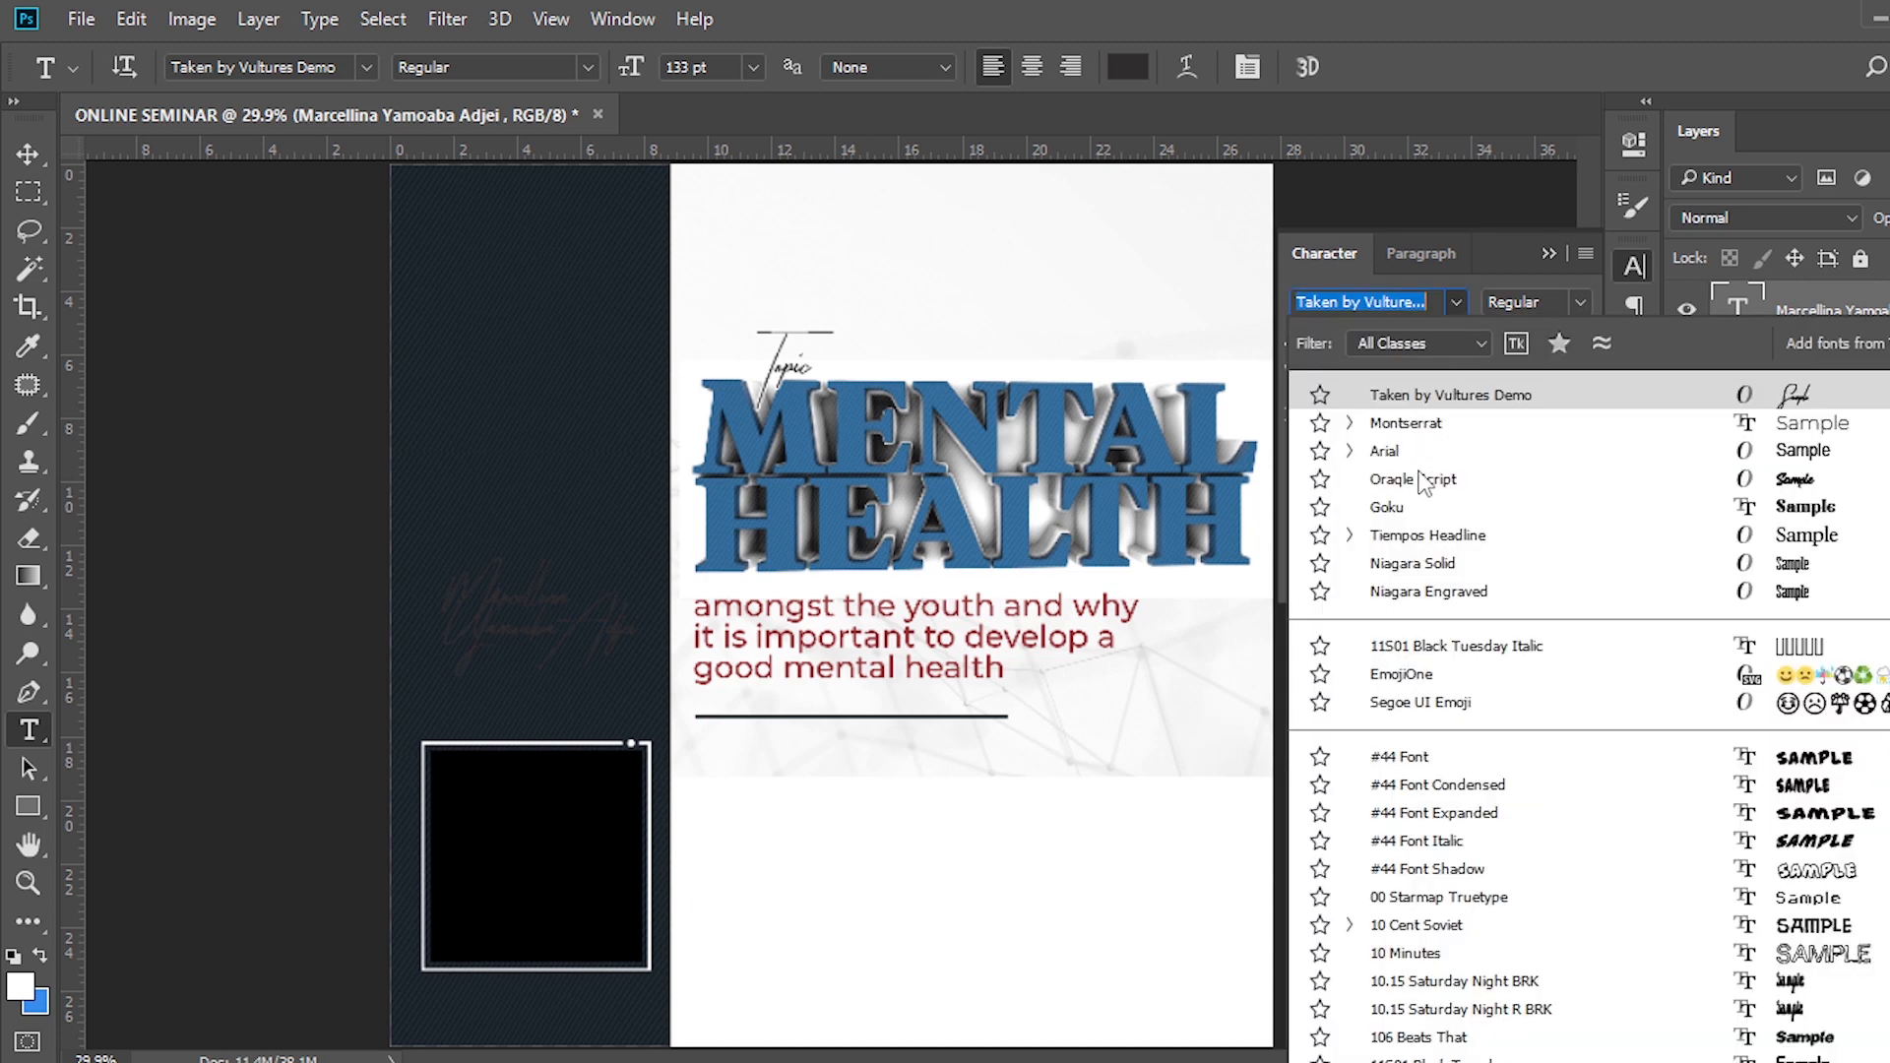
pyautogui.click(1421, 427)
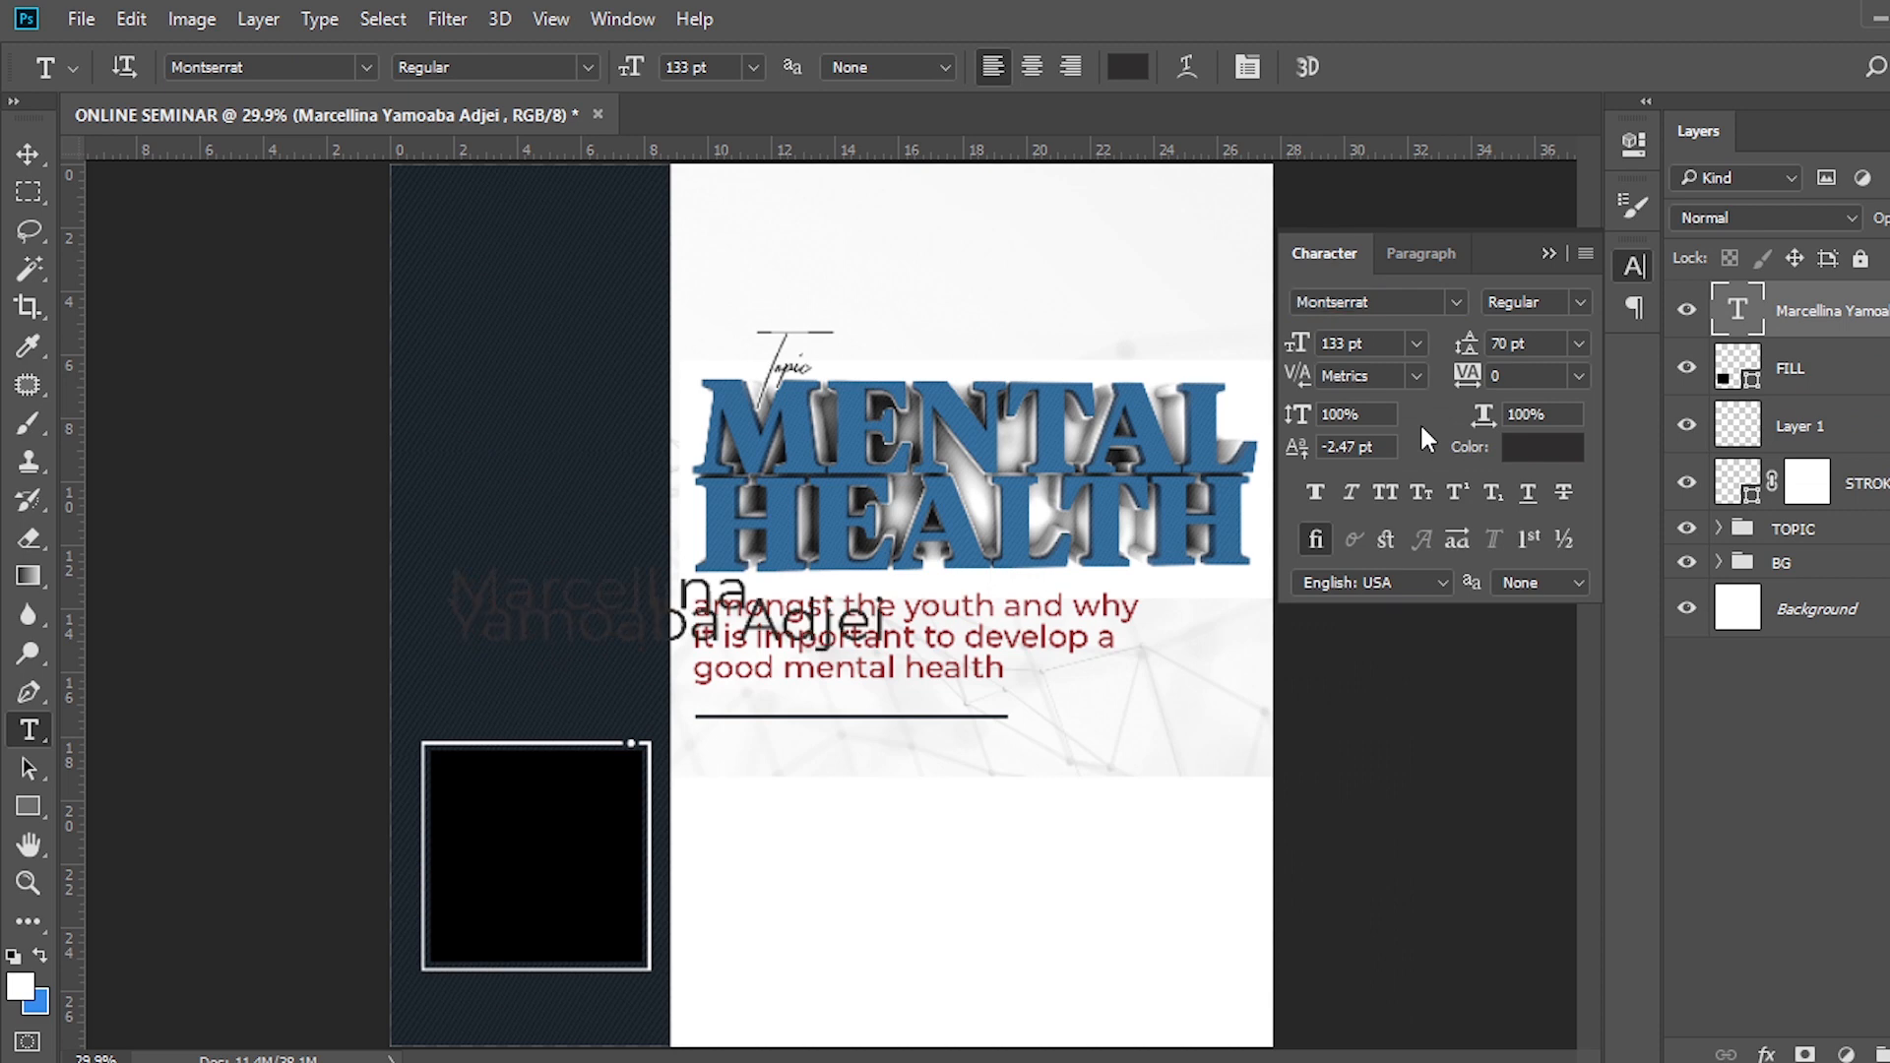
pyautogui.click(1580, 306)
pyautogui.click(1541, 571)
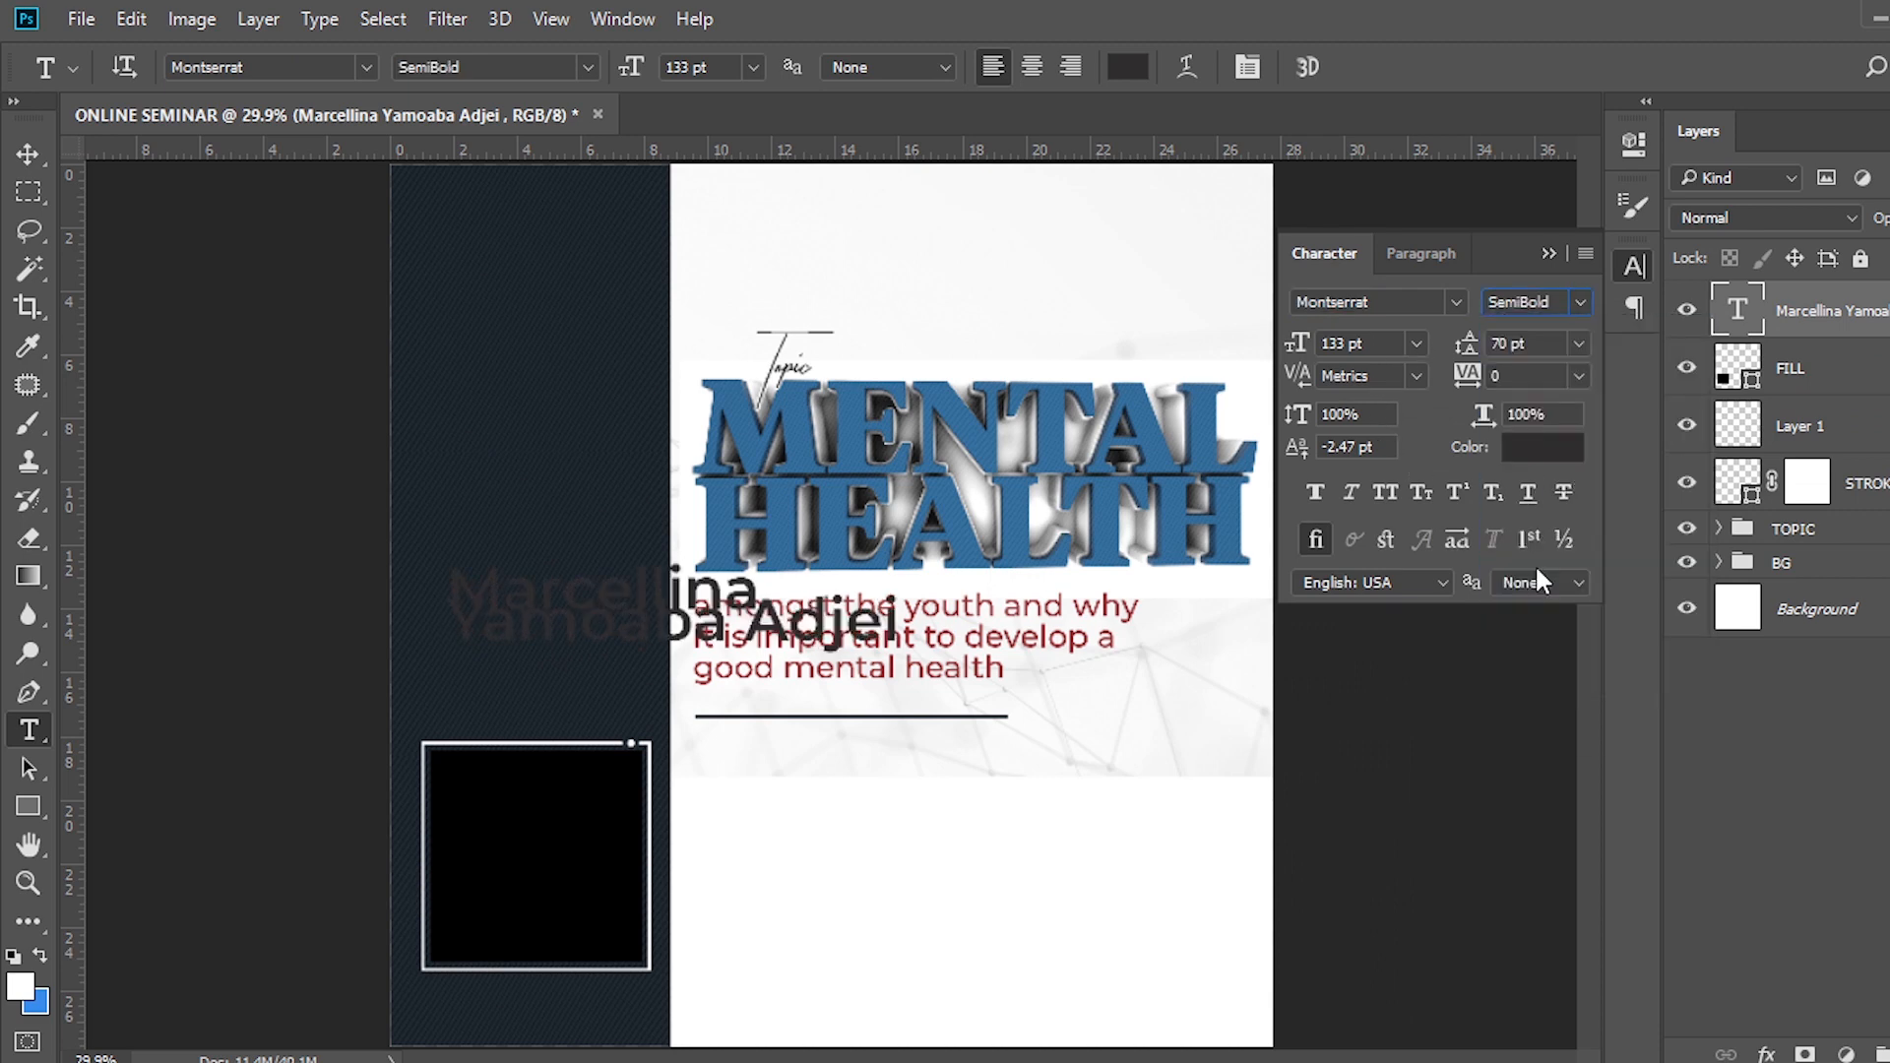
pyautogui.click(1388, 341)
pyautogui.write('40')
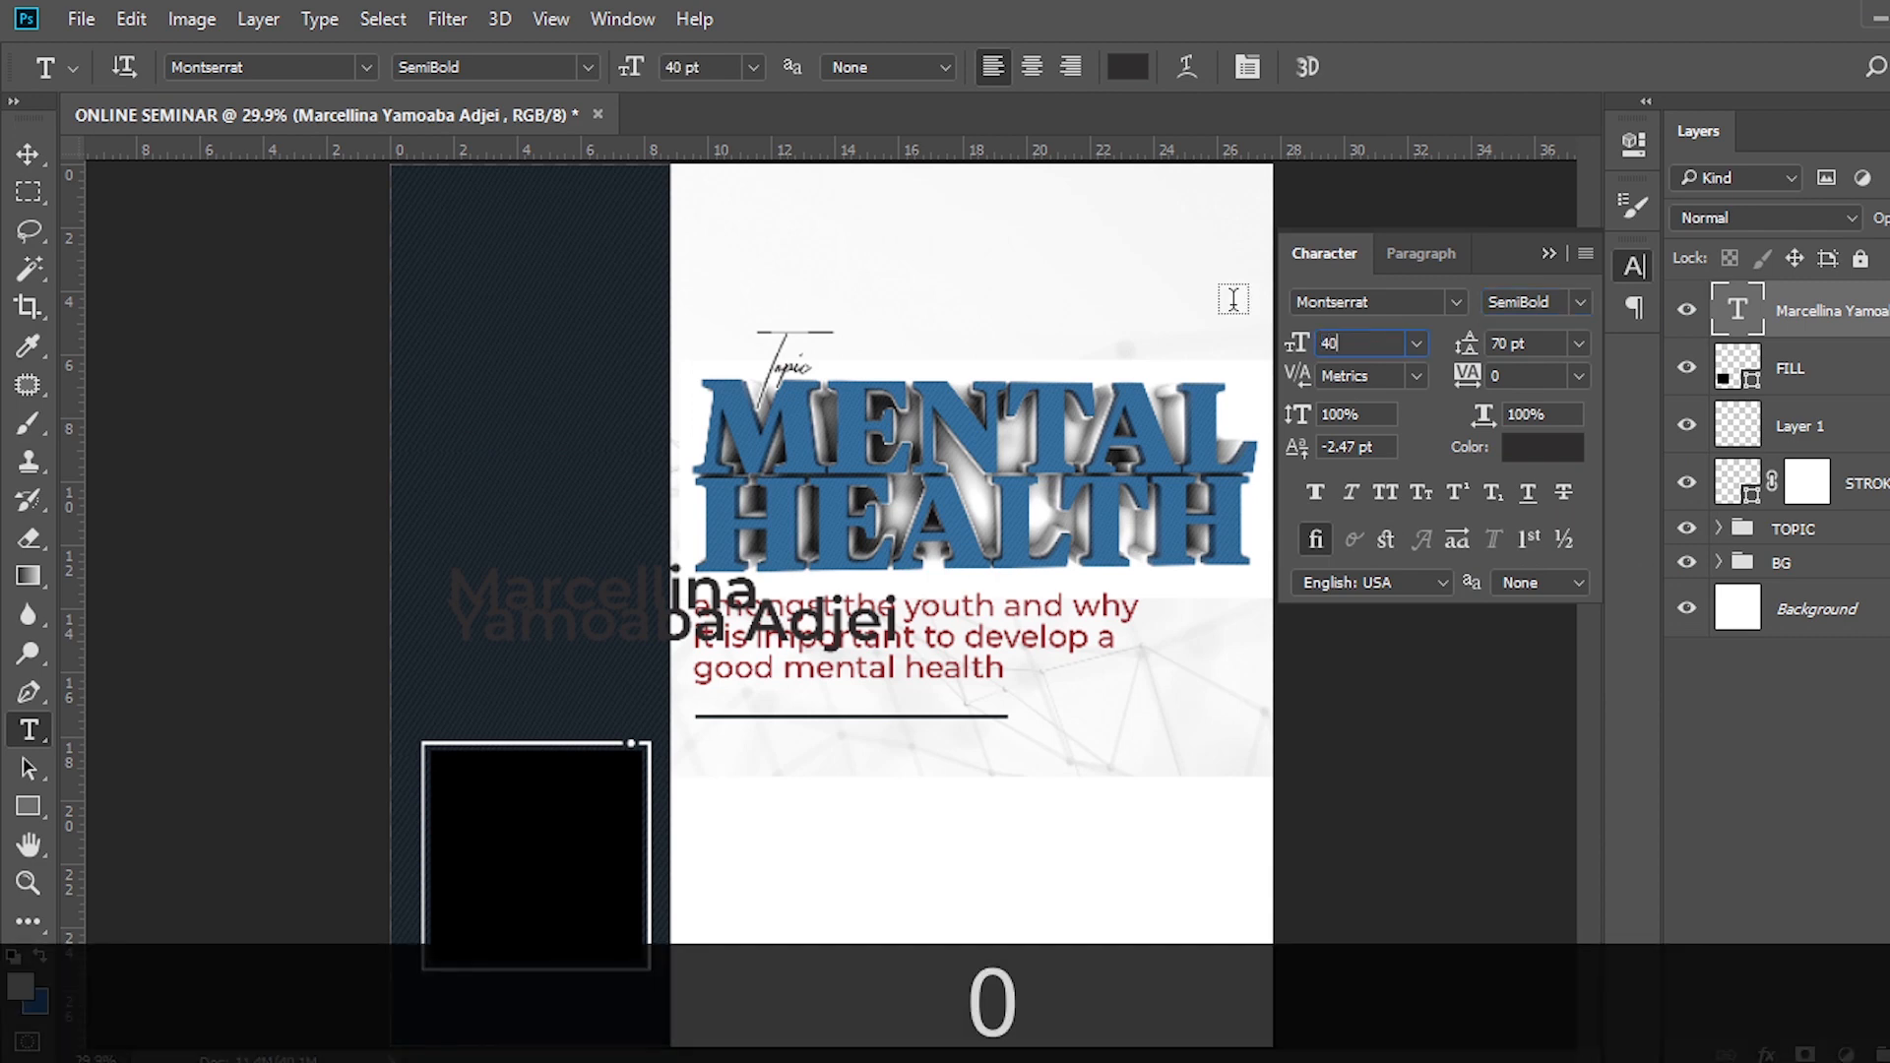
pyautogui.press('Return')
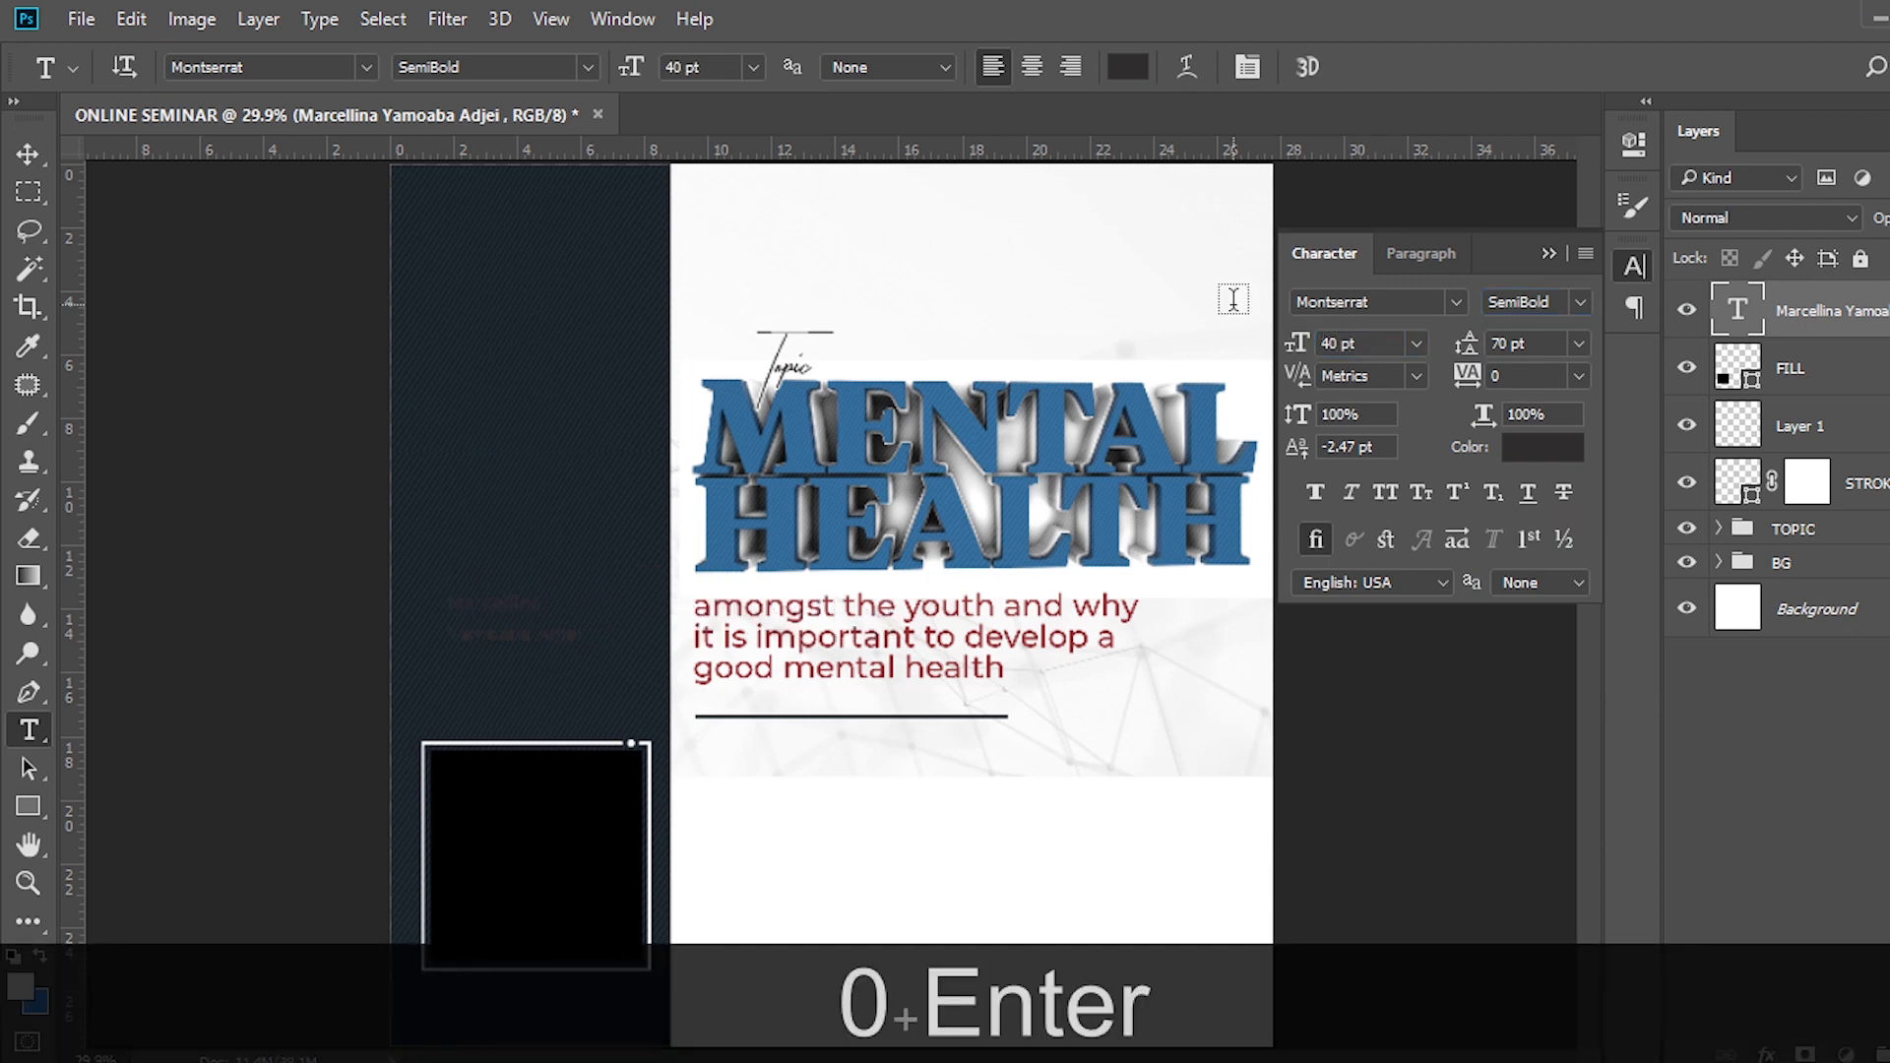
# Set the leading of the speaker's two-line name to 37.7 pt.
pyautogui.click(1536, 344)
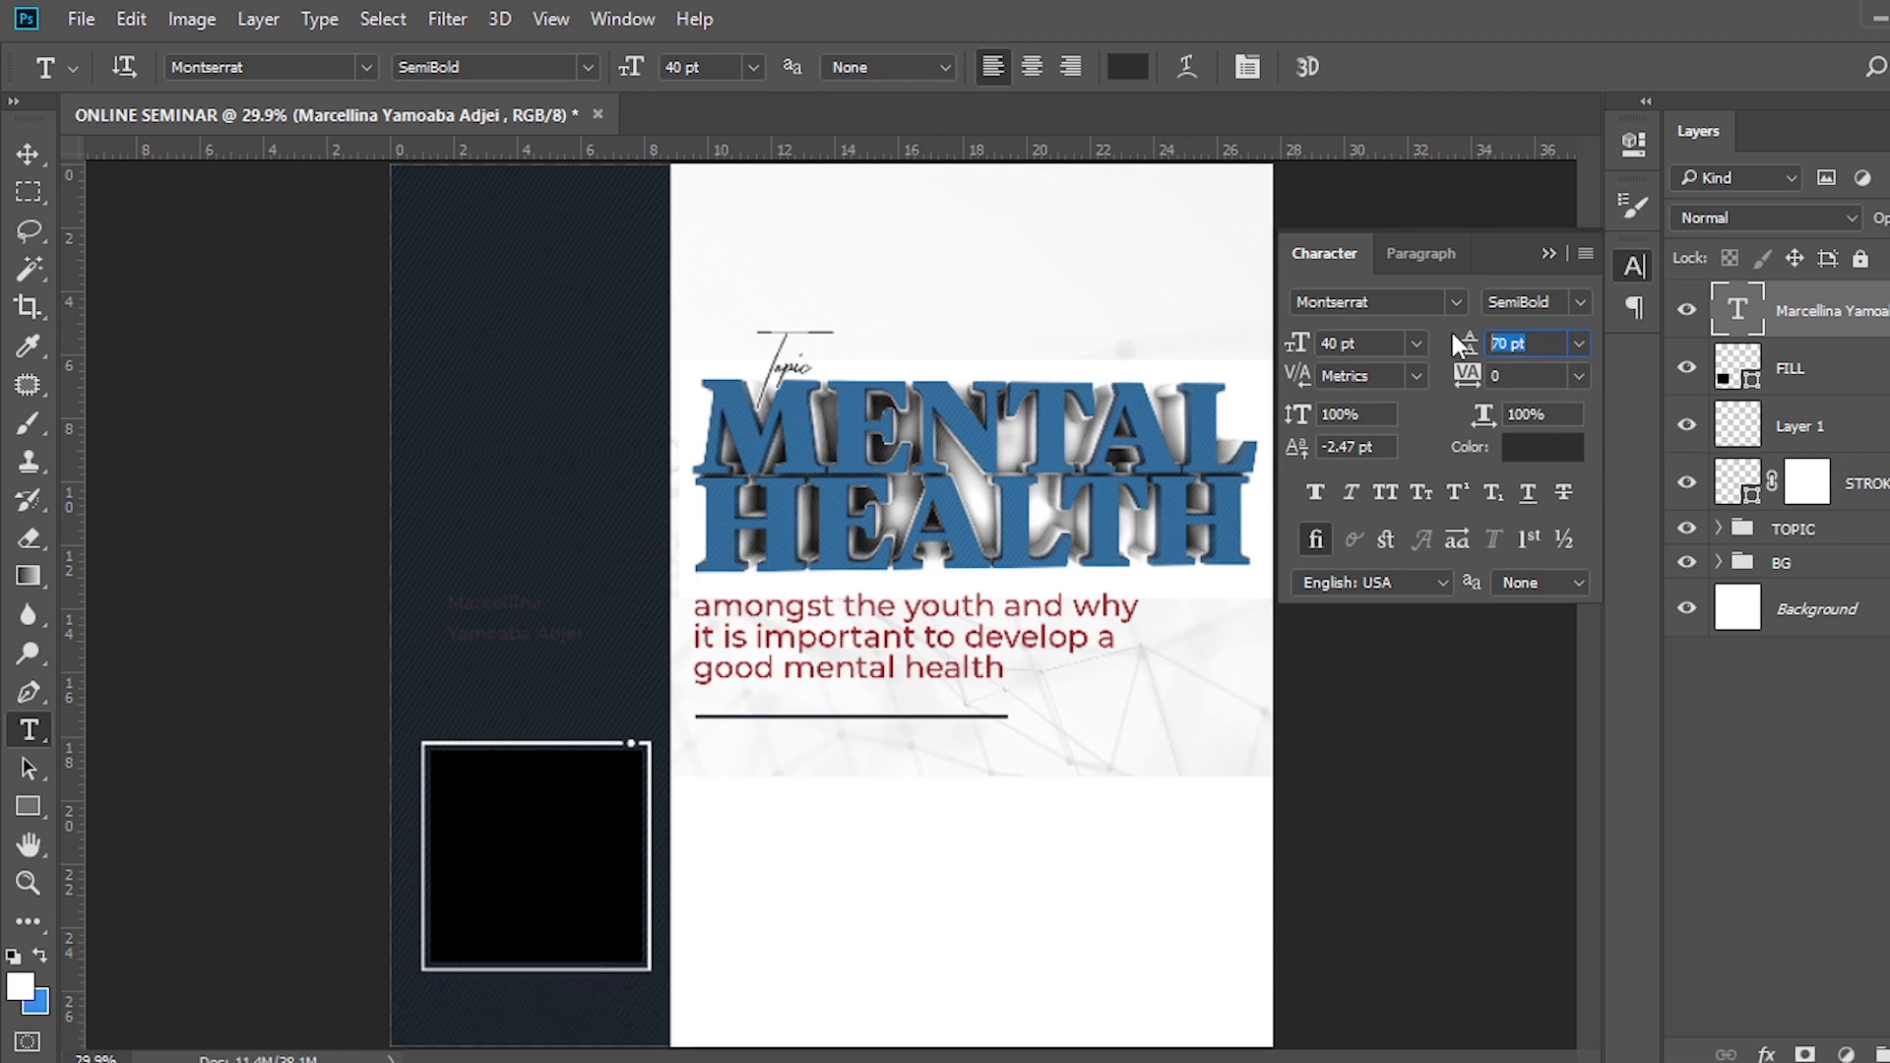
pyautogui.write('37.')
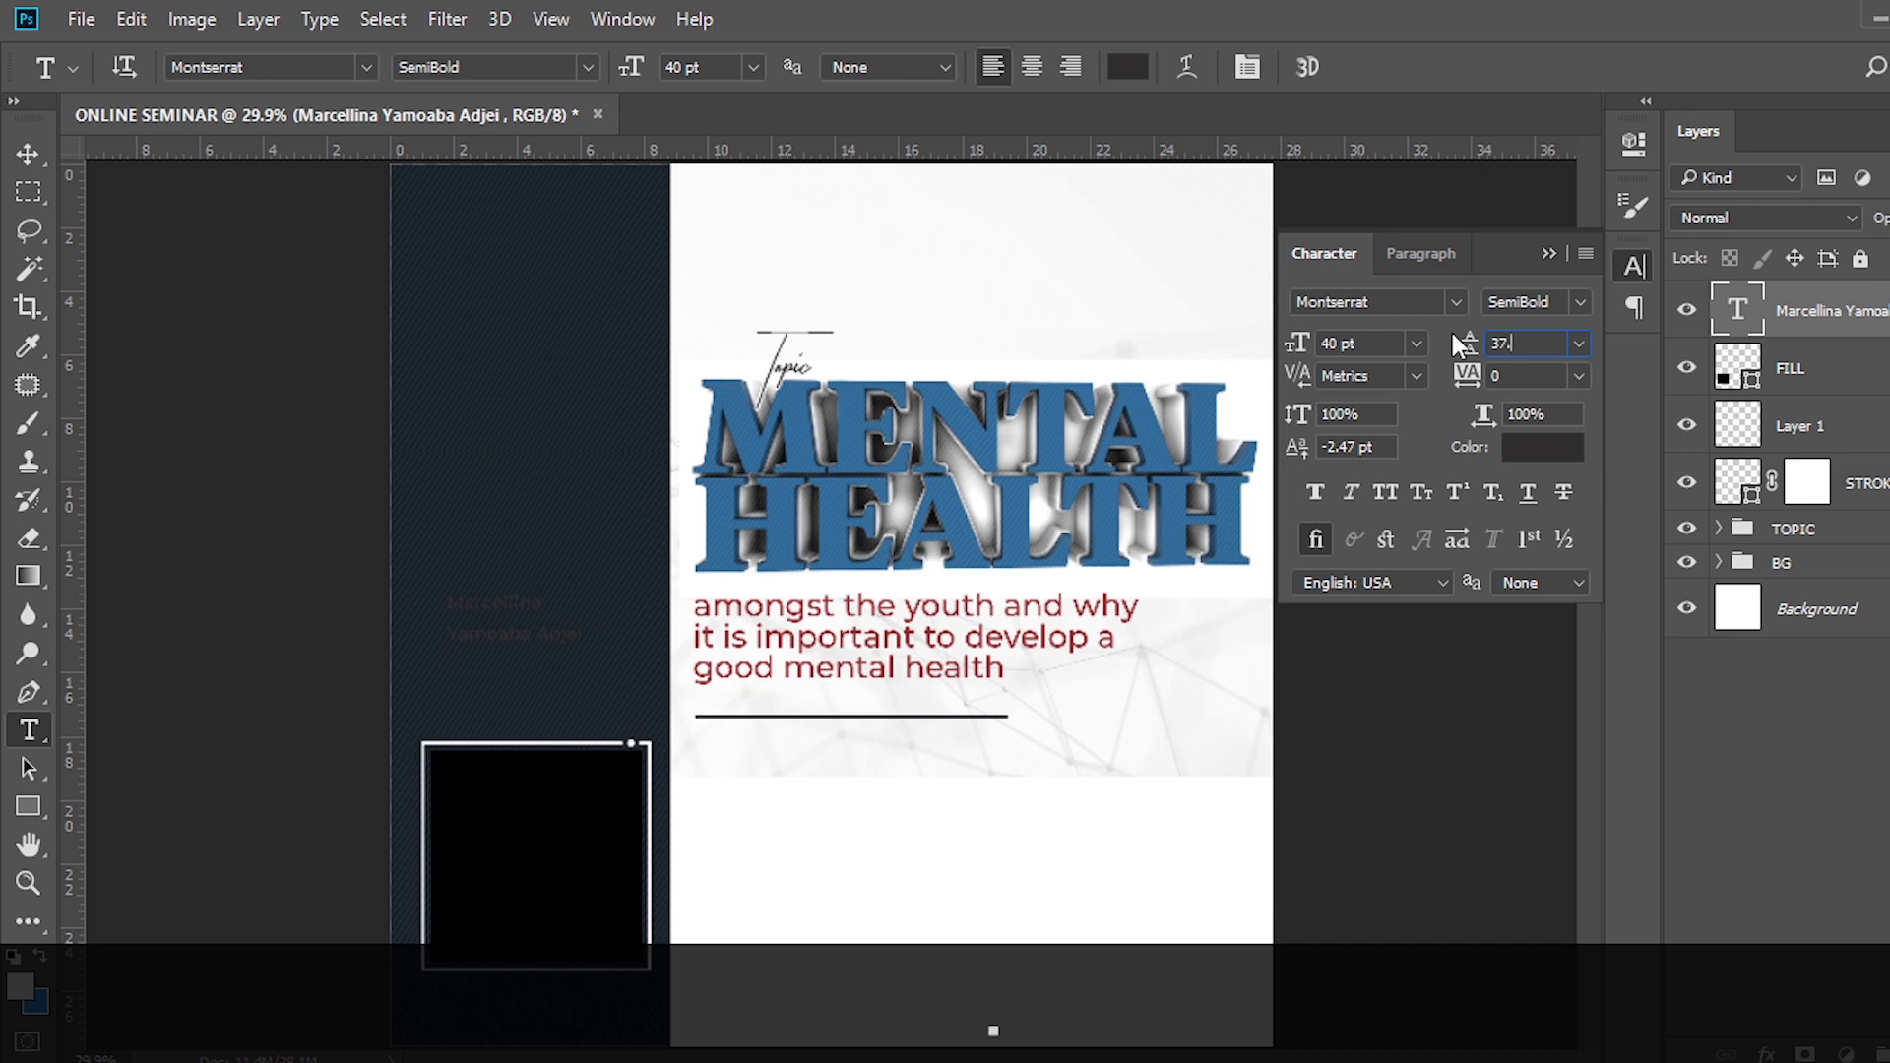
pyautogui.write('7')
pyautogui.press('Return')
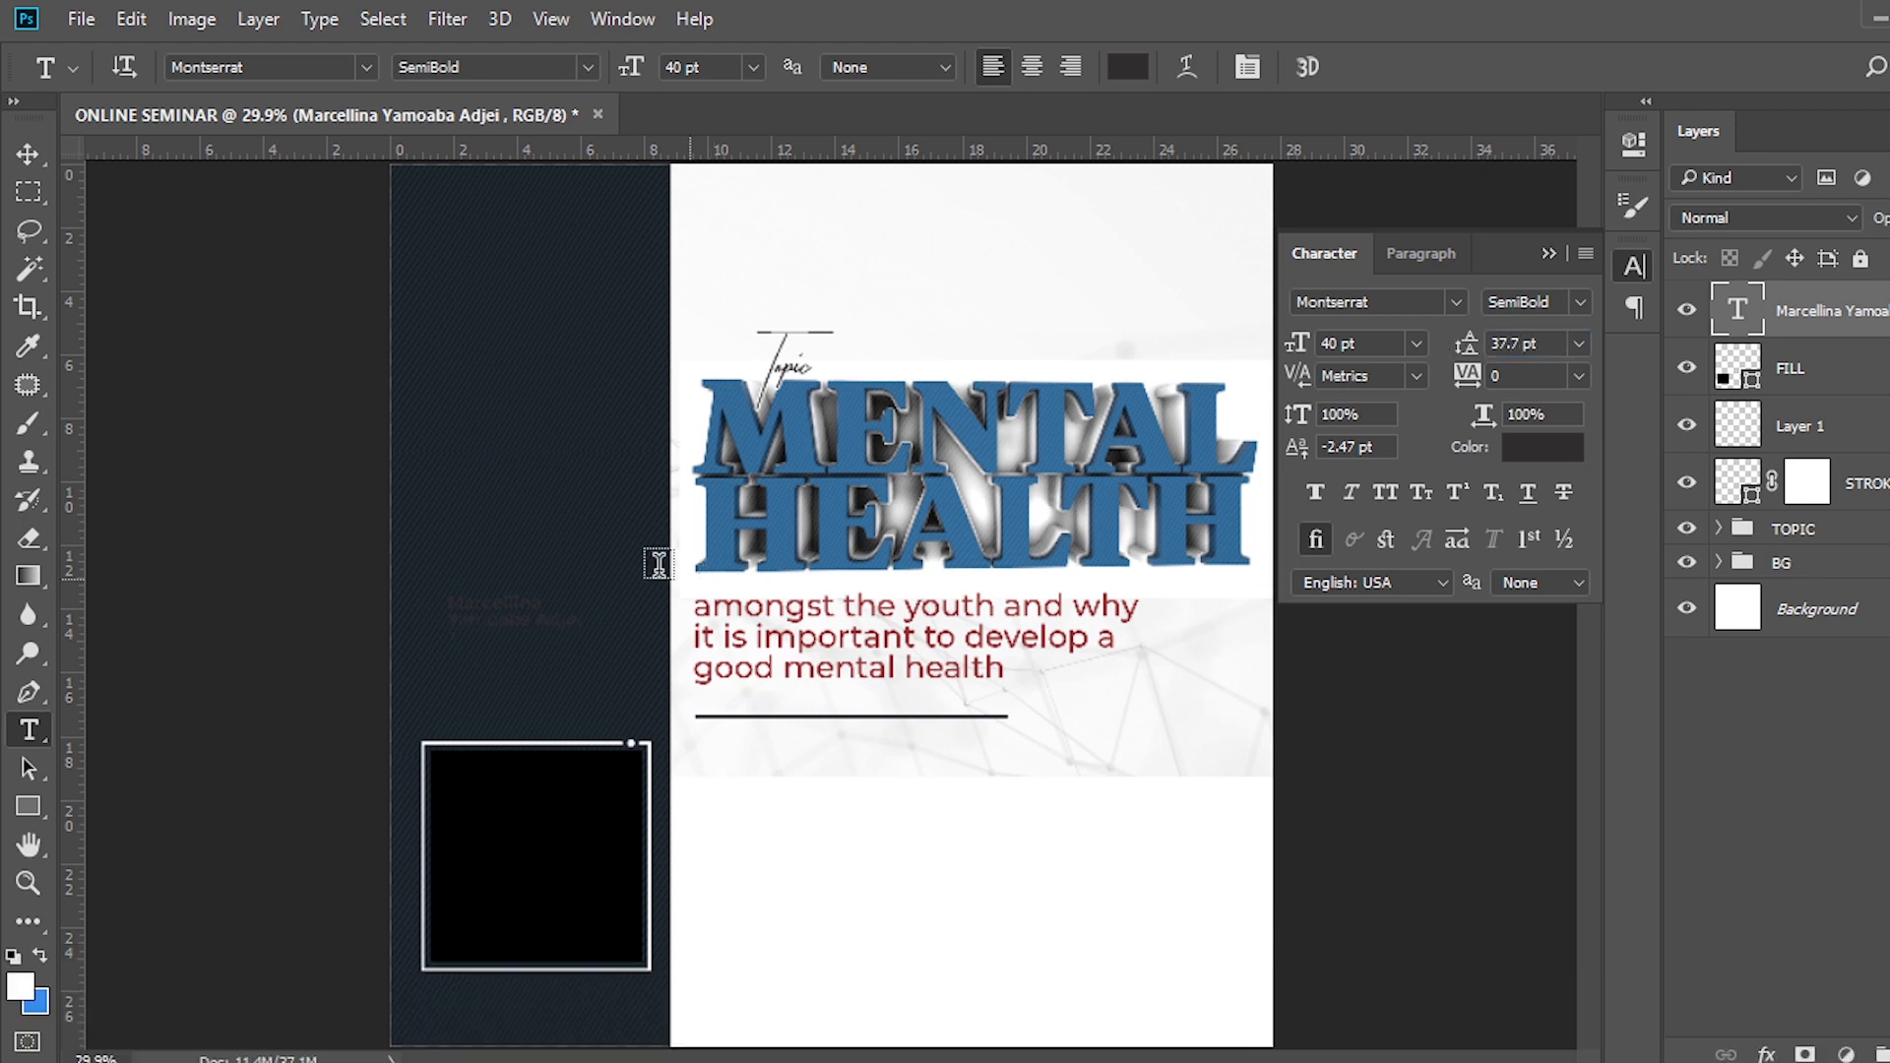
# Color the speaker's name text yellow with hex febb0a and center-align its lines.
pyautogui.click(1531, 455)
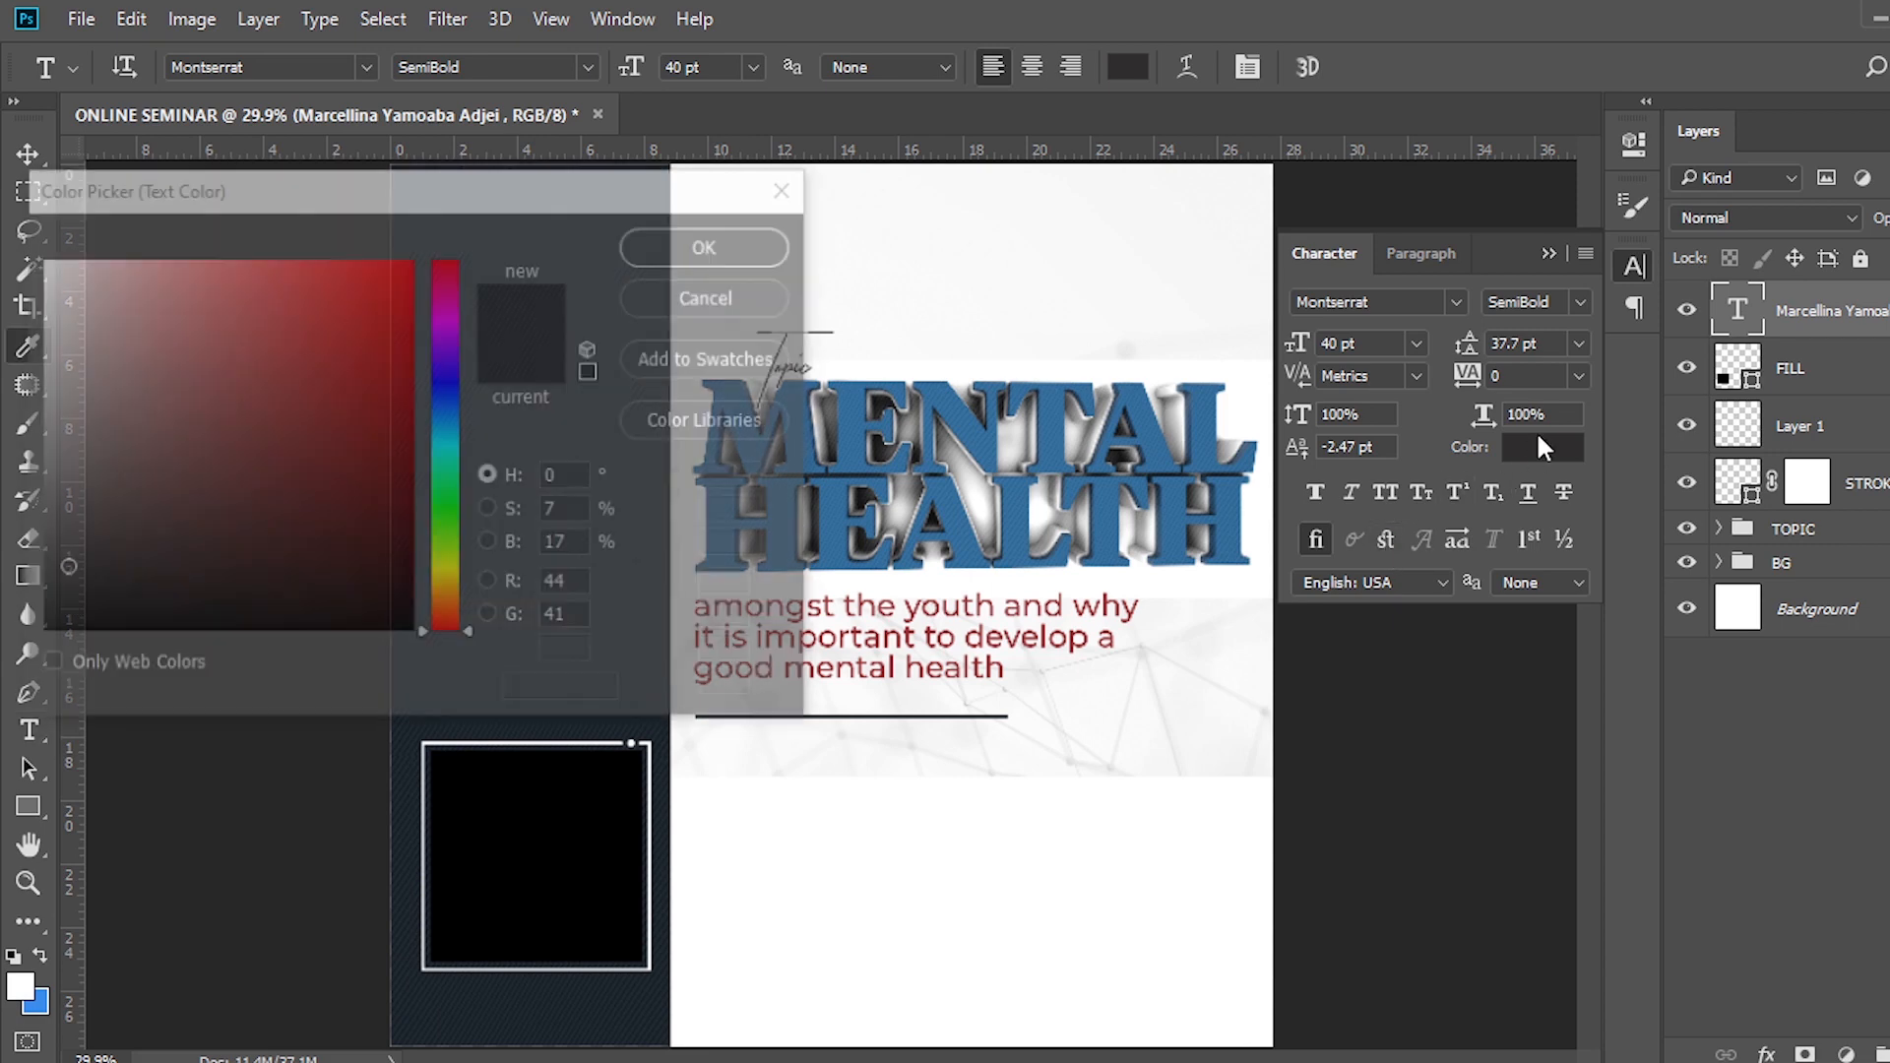
pyautogui.write('f')
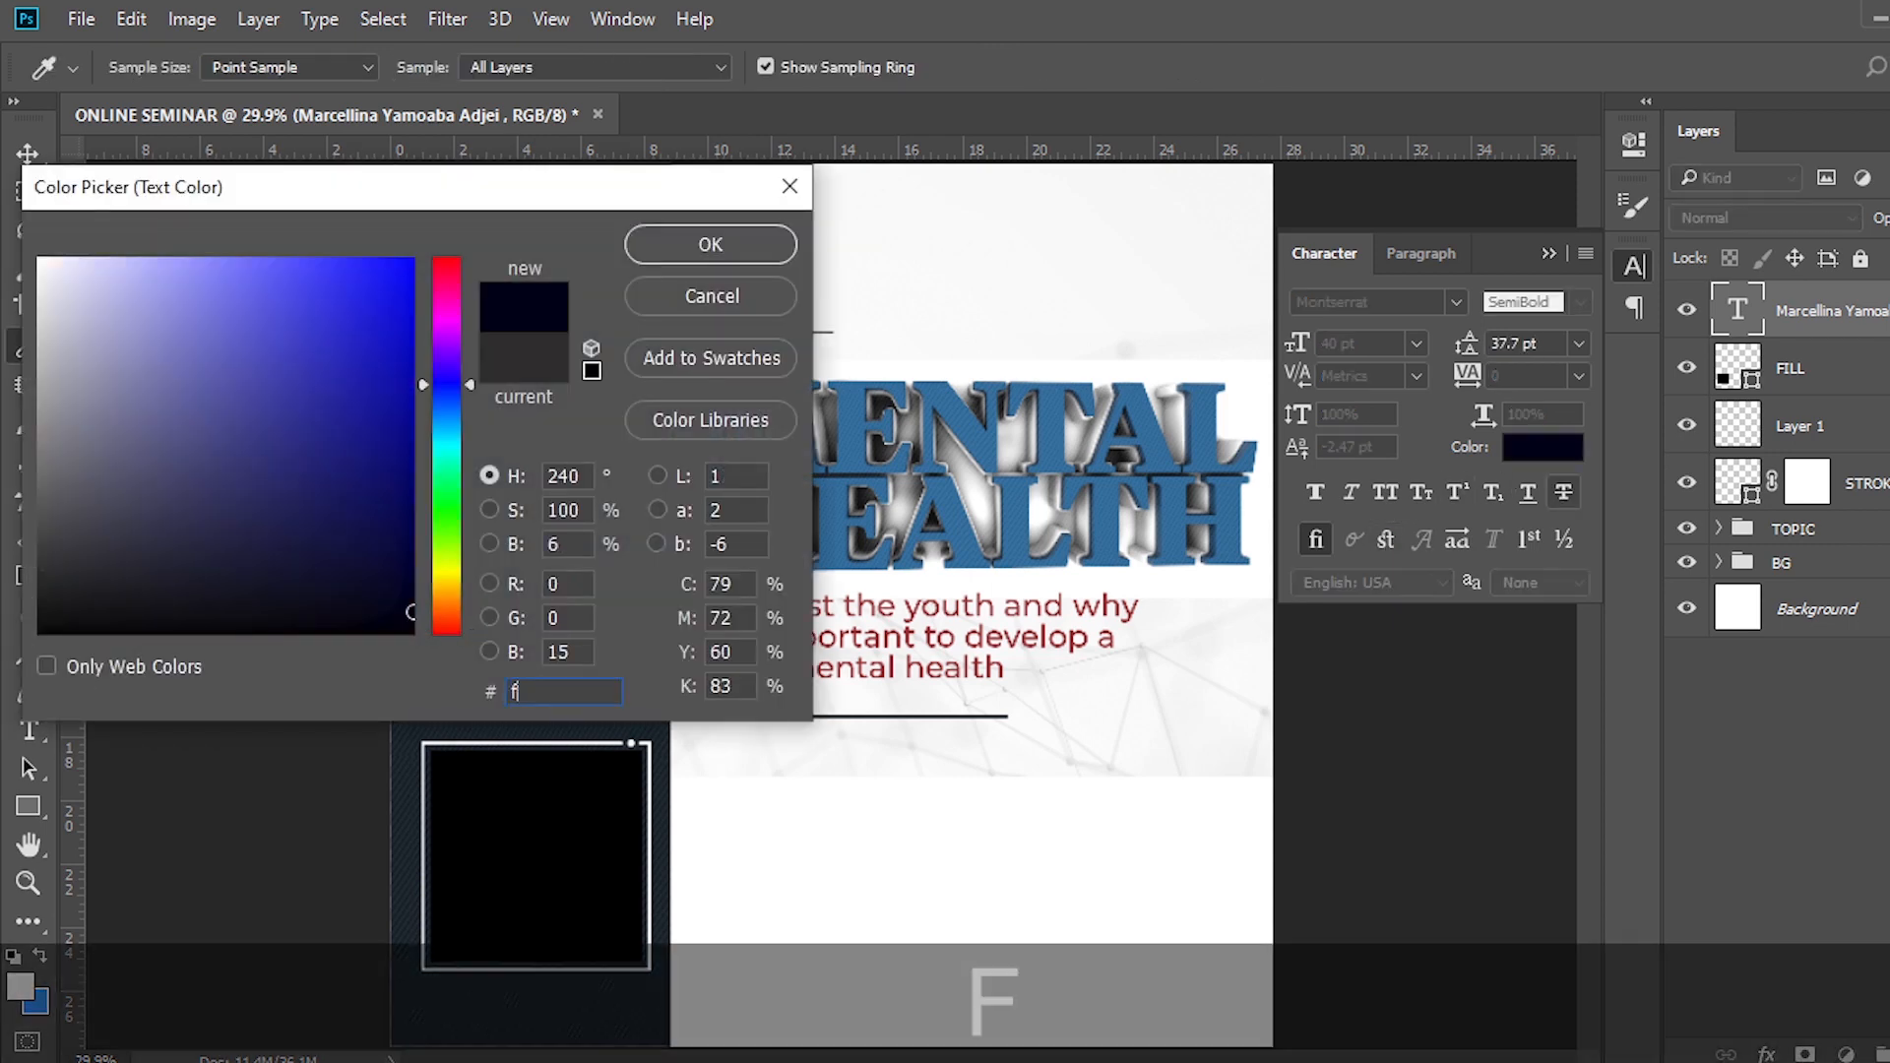
pyautogui.write('ebb')
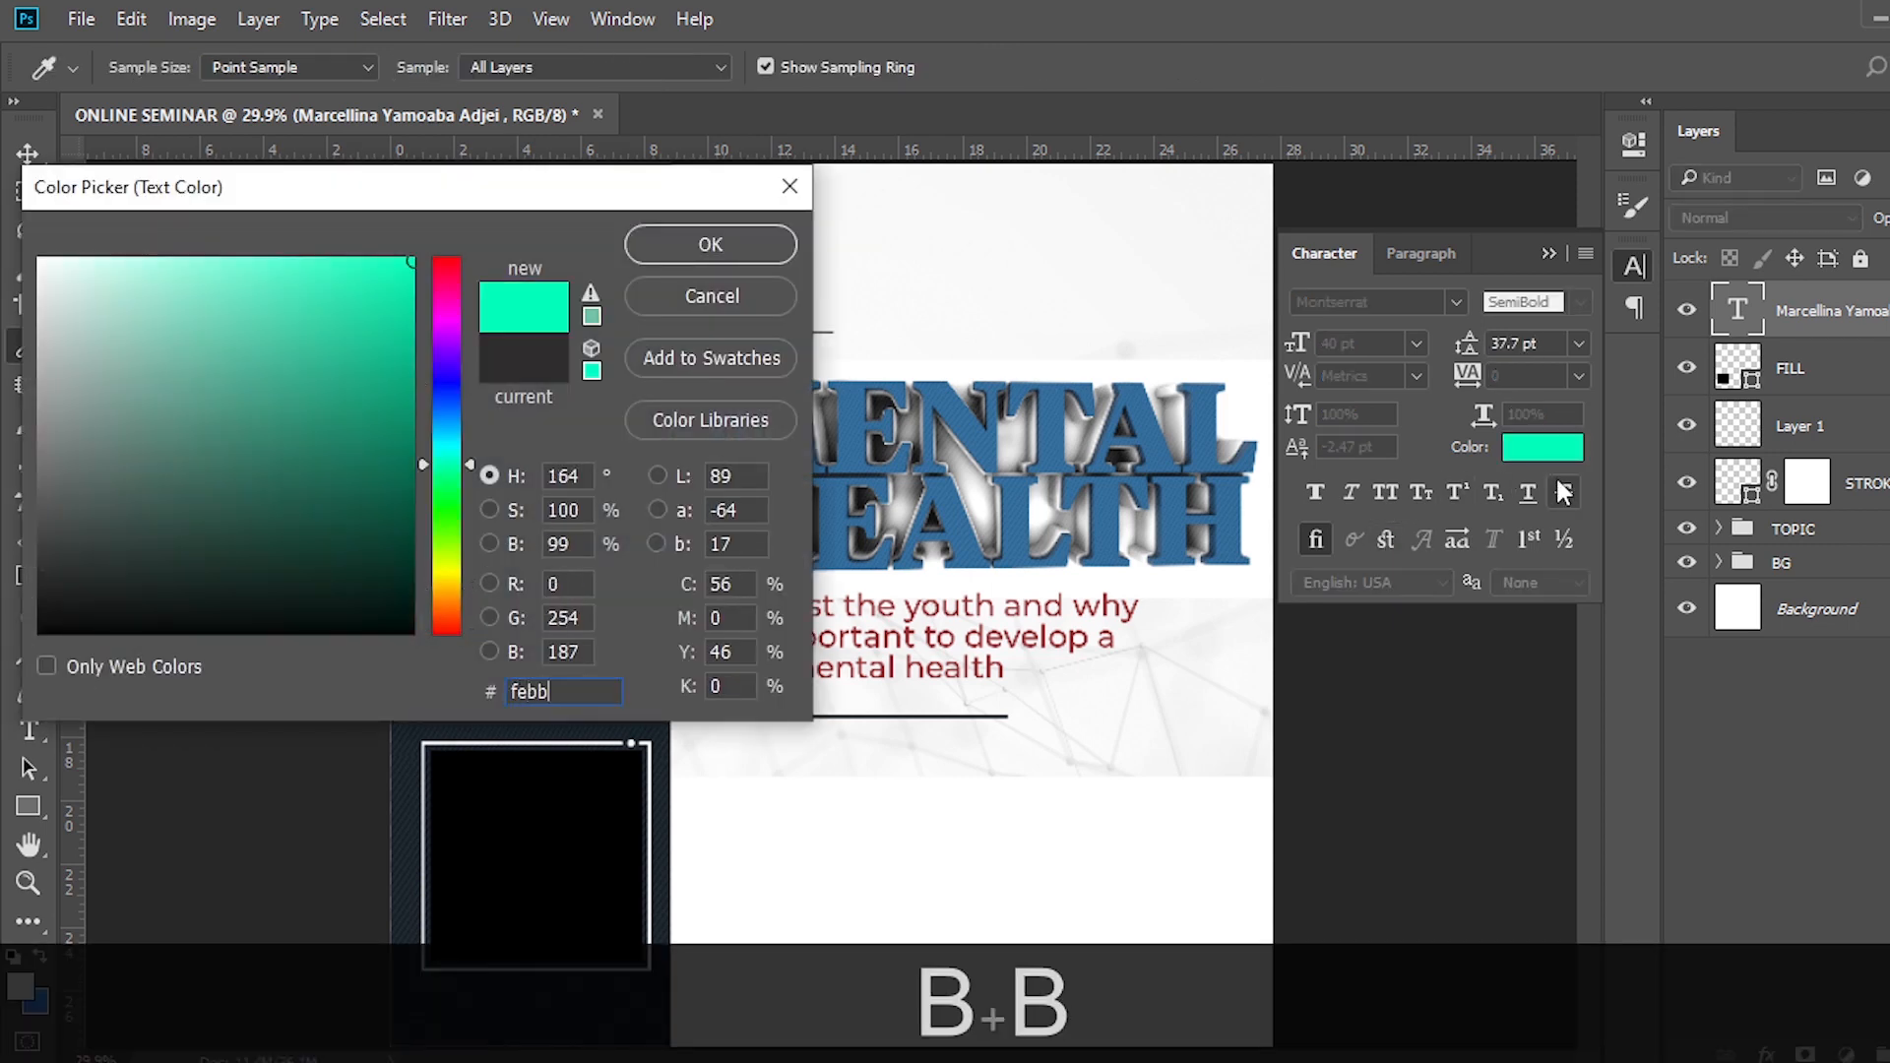
pyautogui.write('0a')
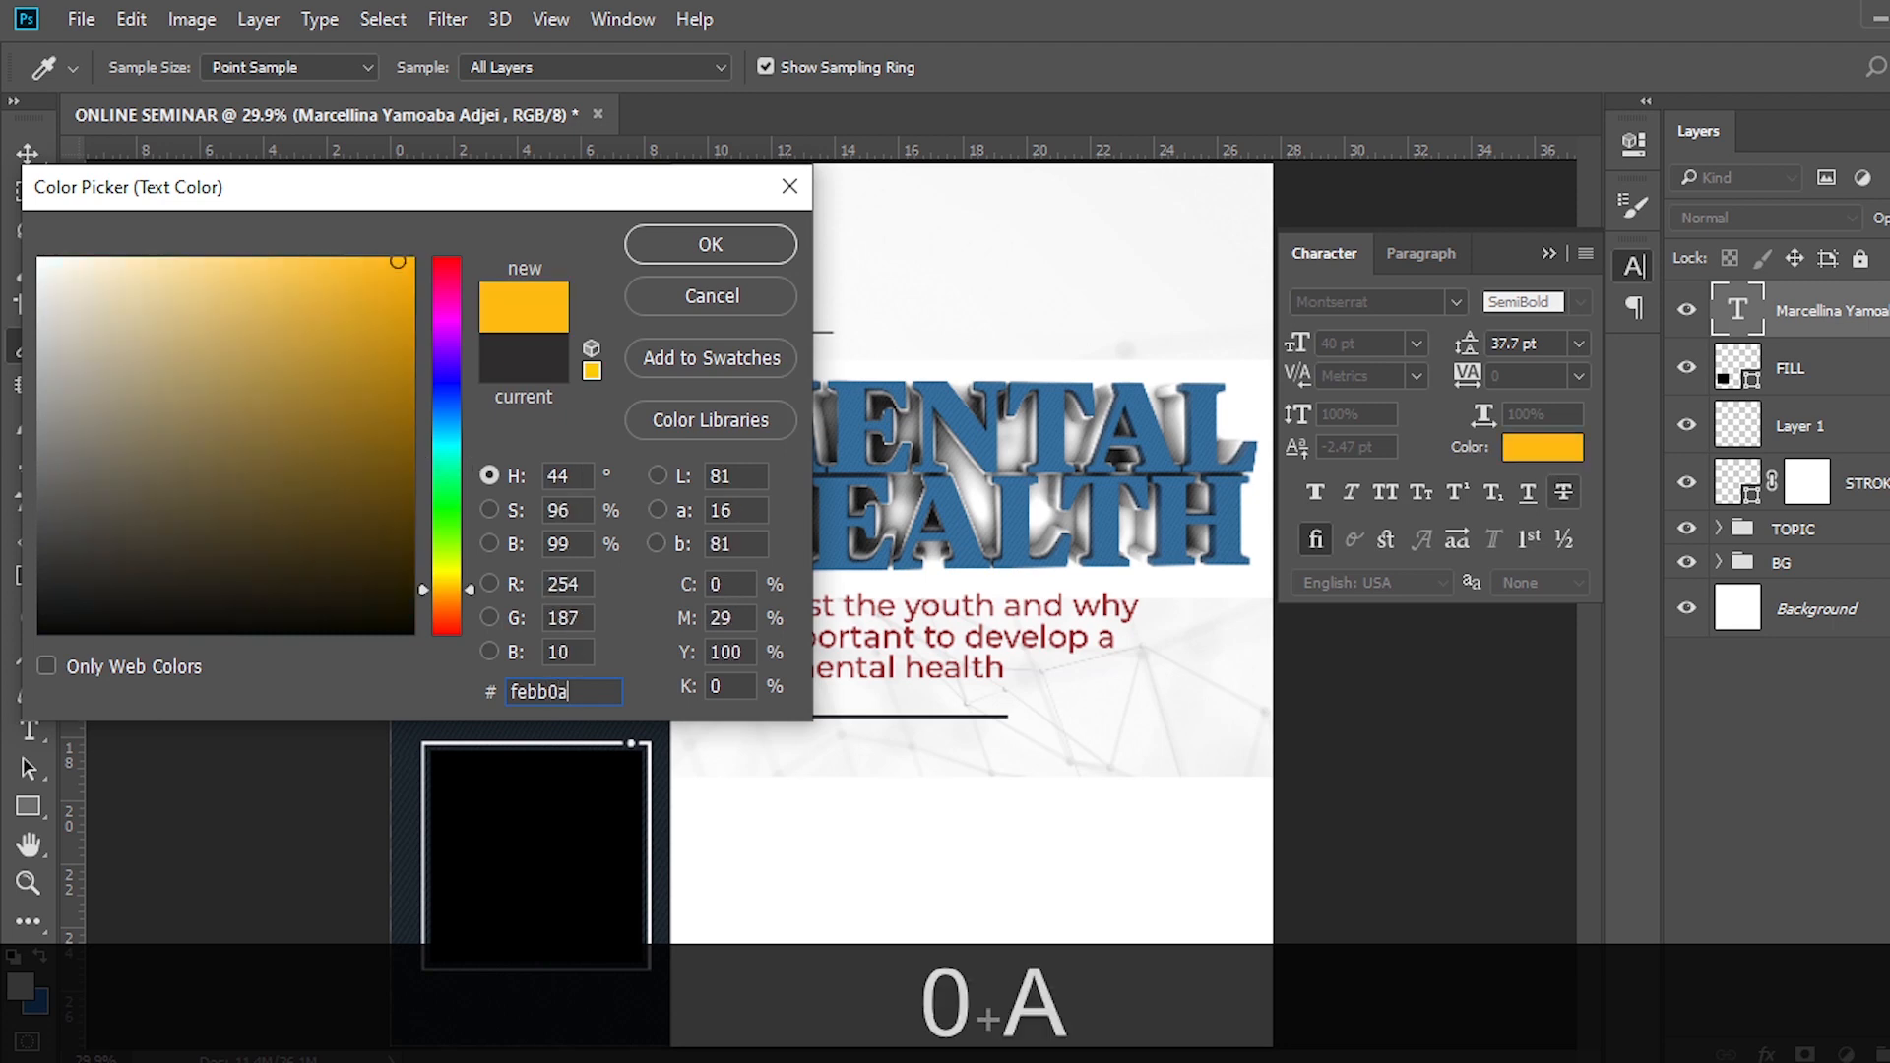
pyautogui.click(703, 246)
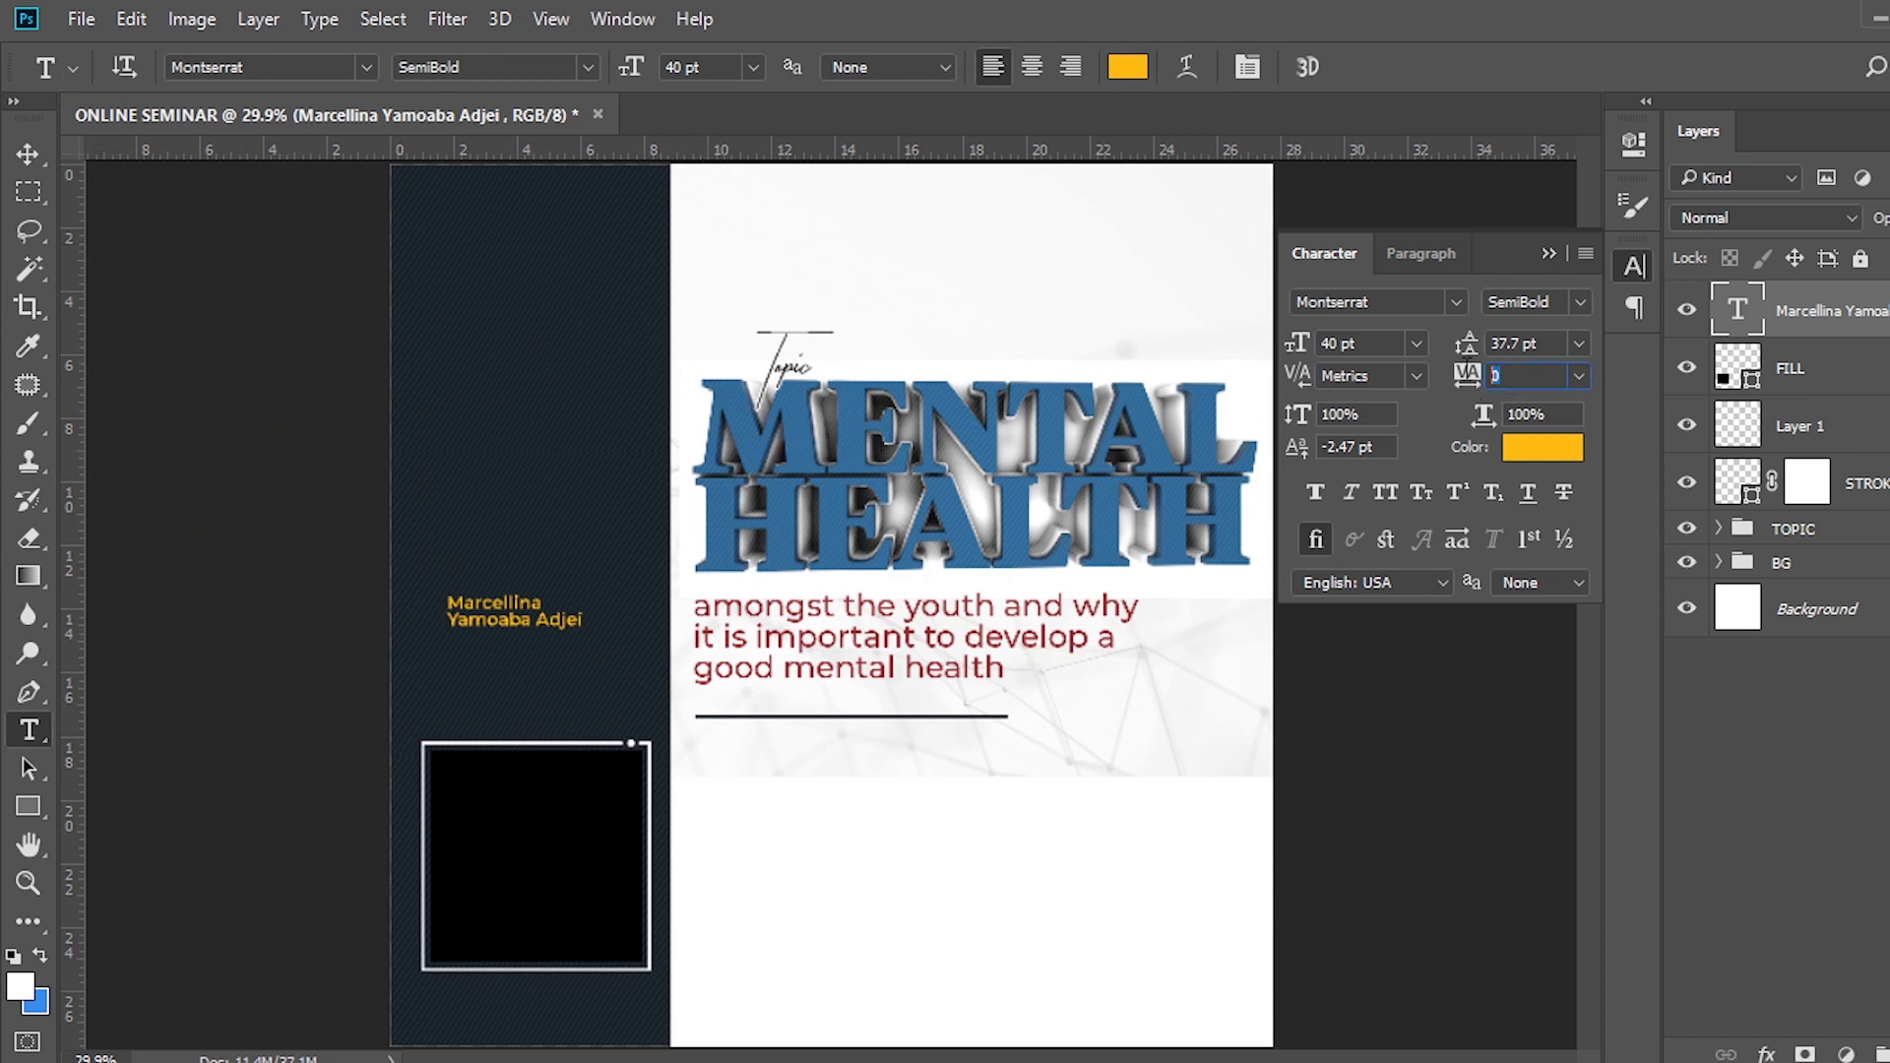
pyautogui.click(1410, 258)
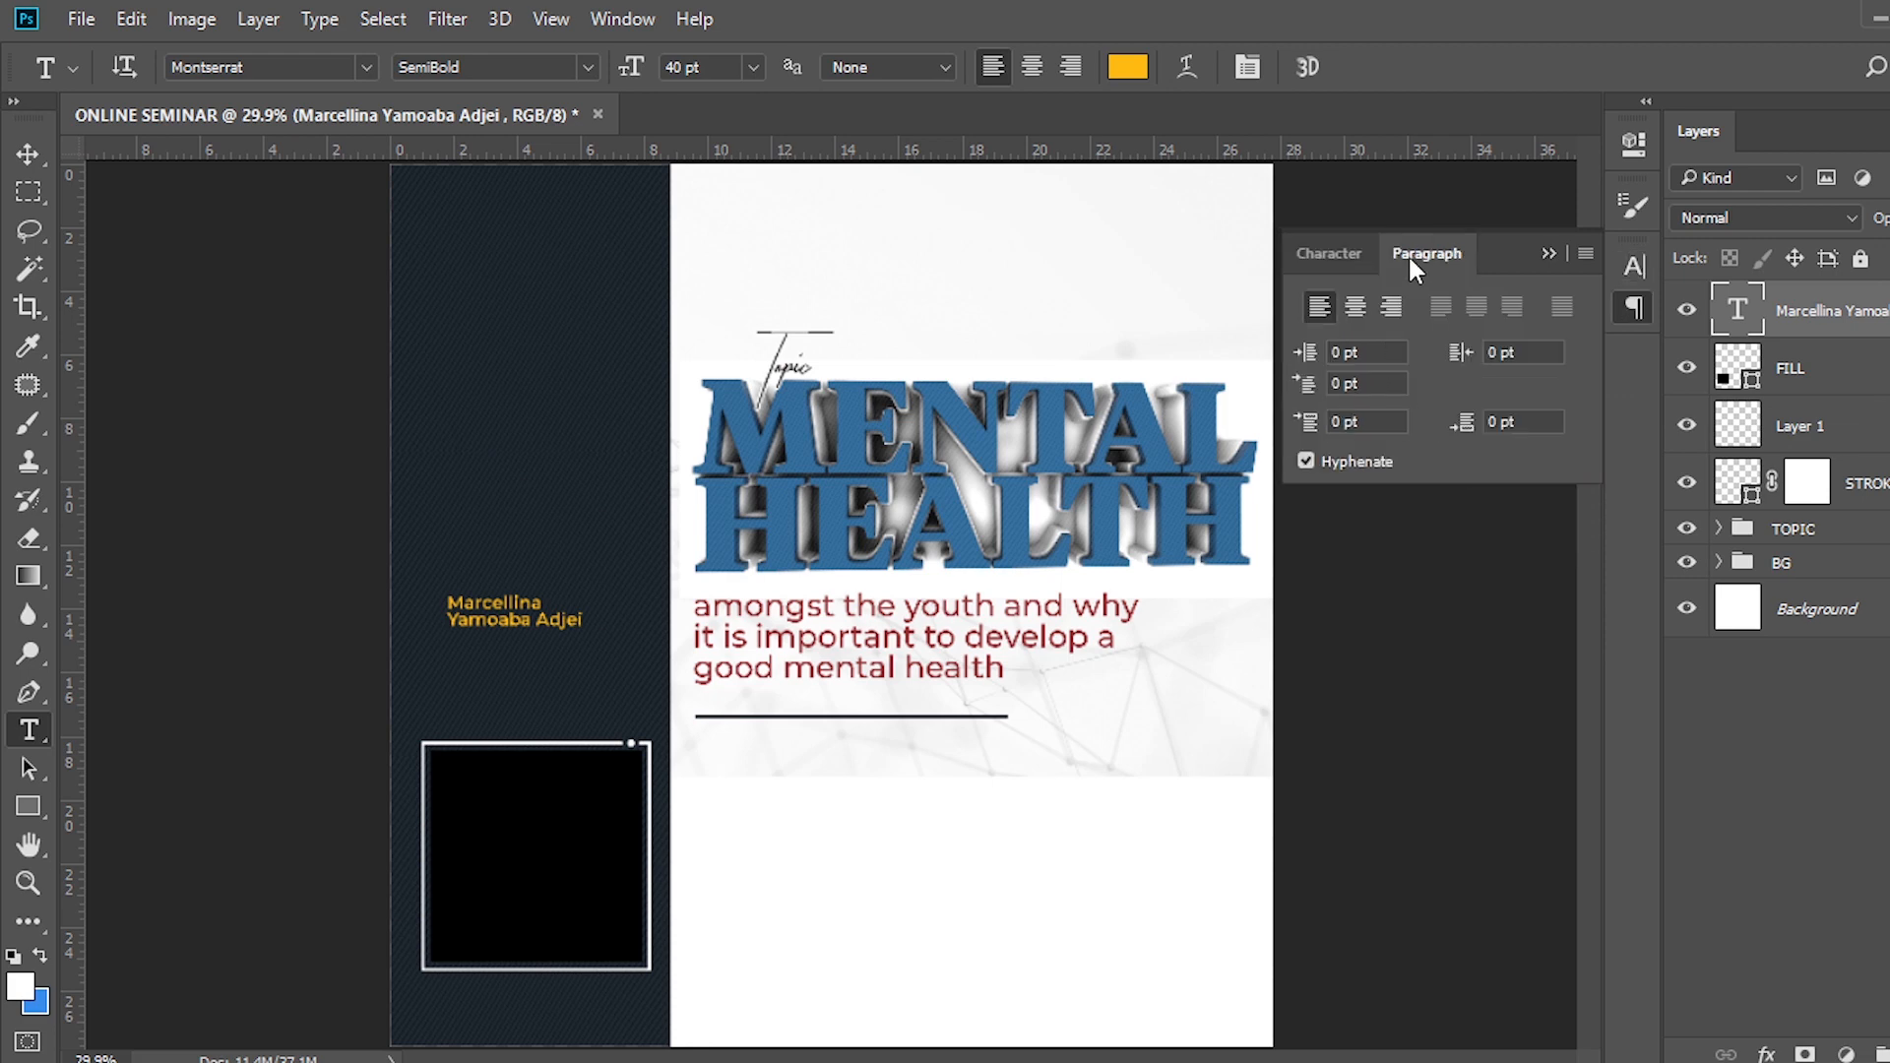
pyautogui.click(1356, 297)
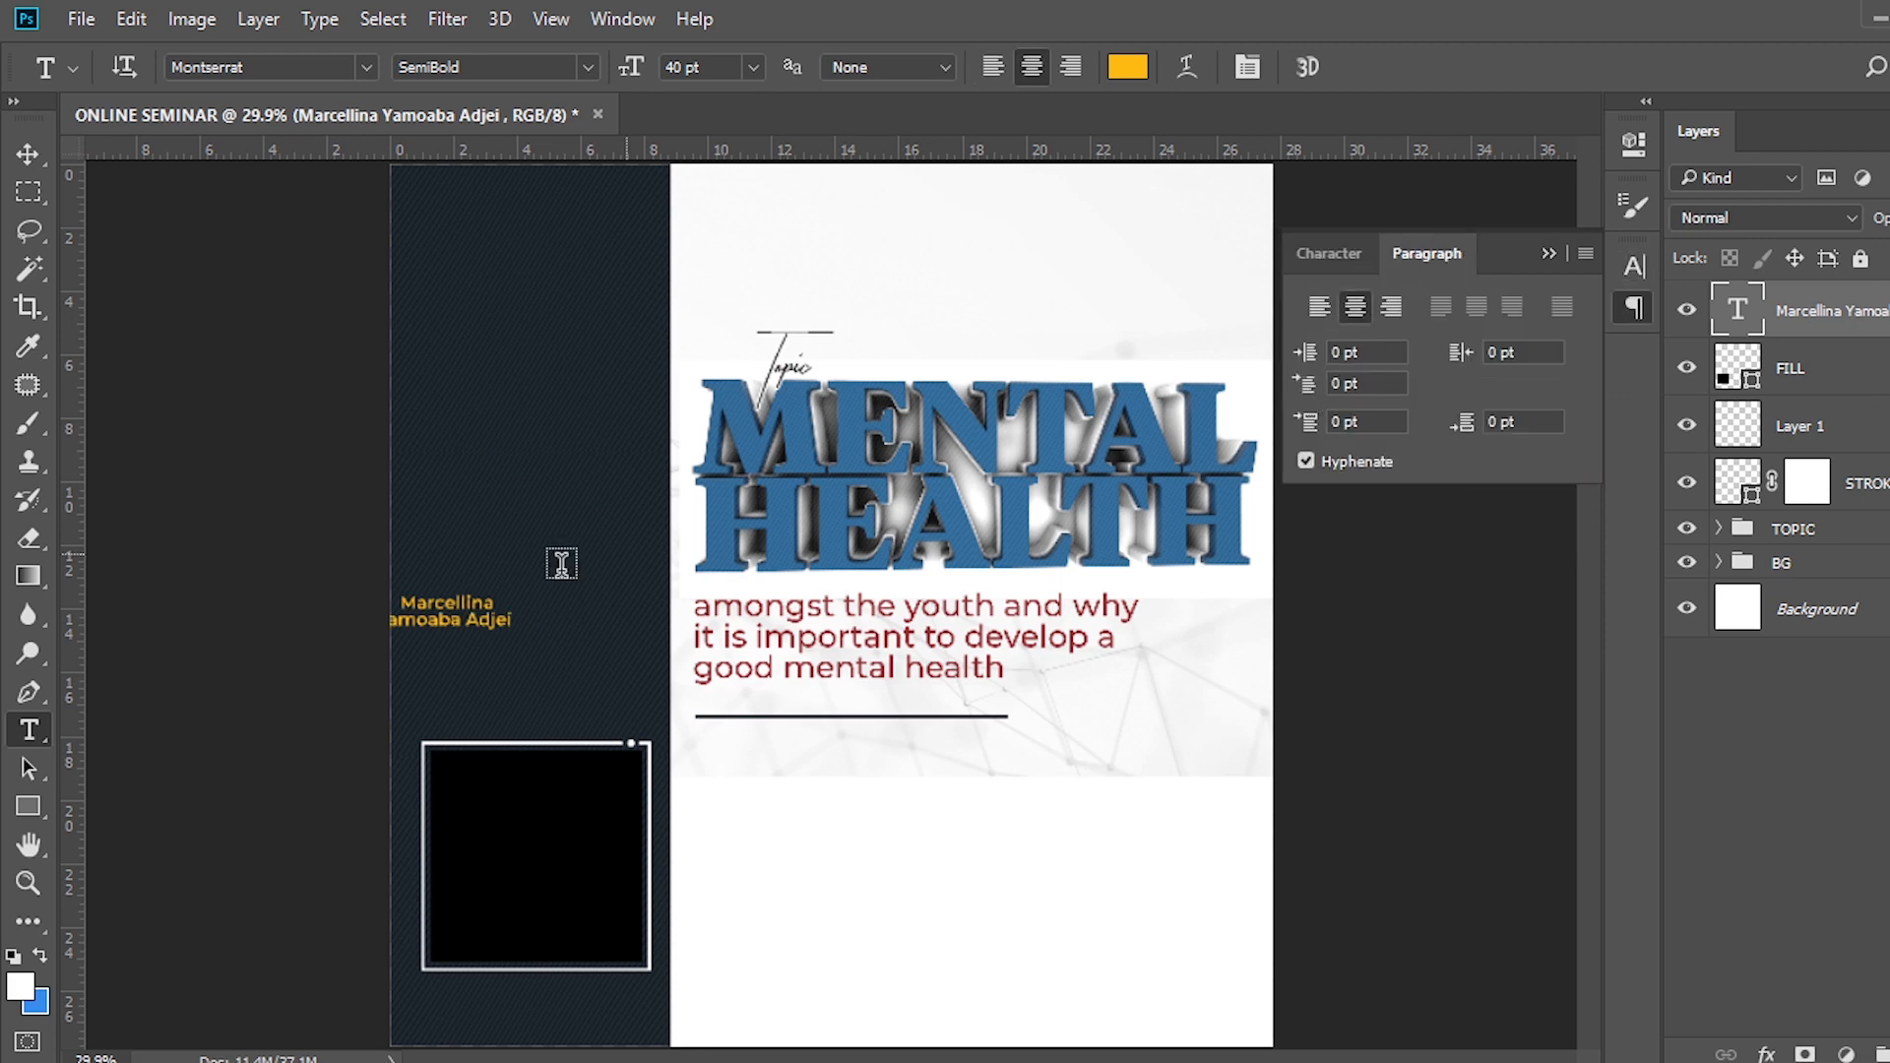
# Show the guides and add a vertical guide through the middle of the dark side strip.
pyautogui.press('v')
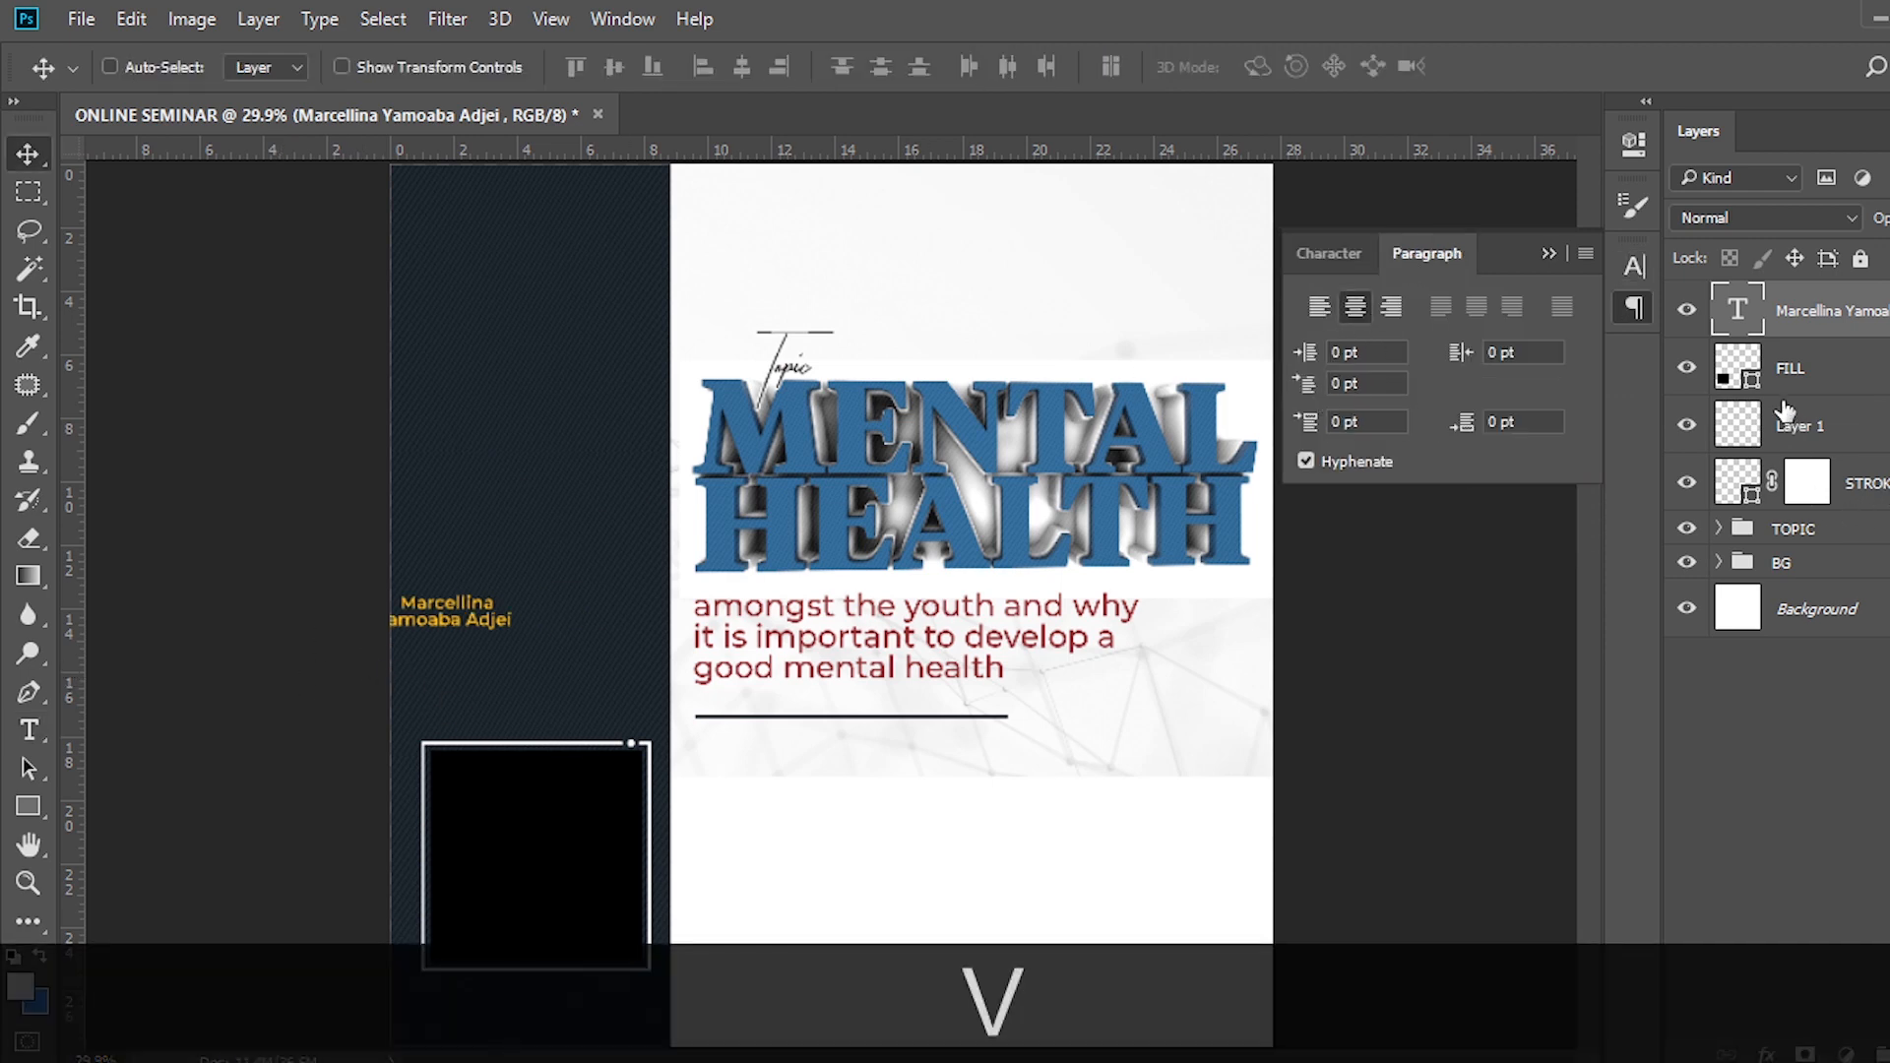
pyautogui.hotkey('ctrl', 'h')
pyautogui.moveTo(71, 512); pyautogui.dragTo(528, 486)
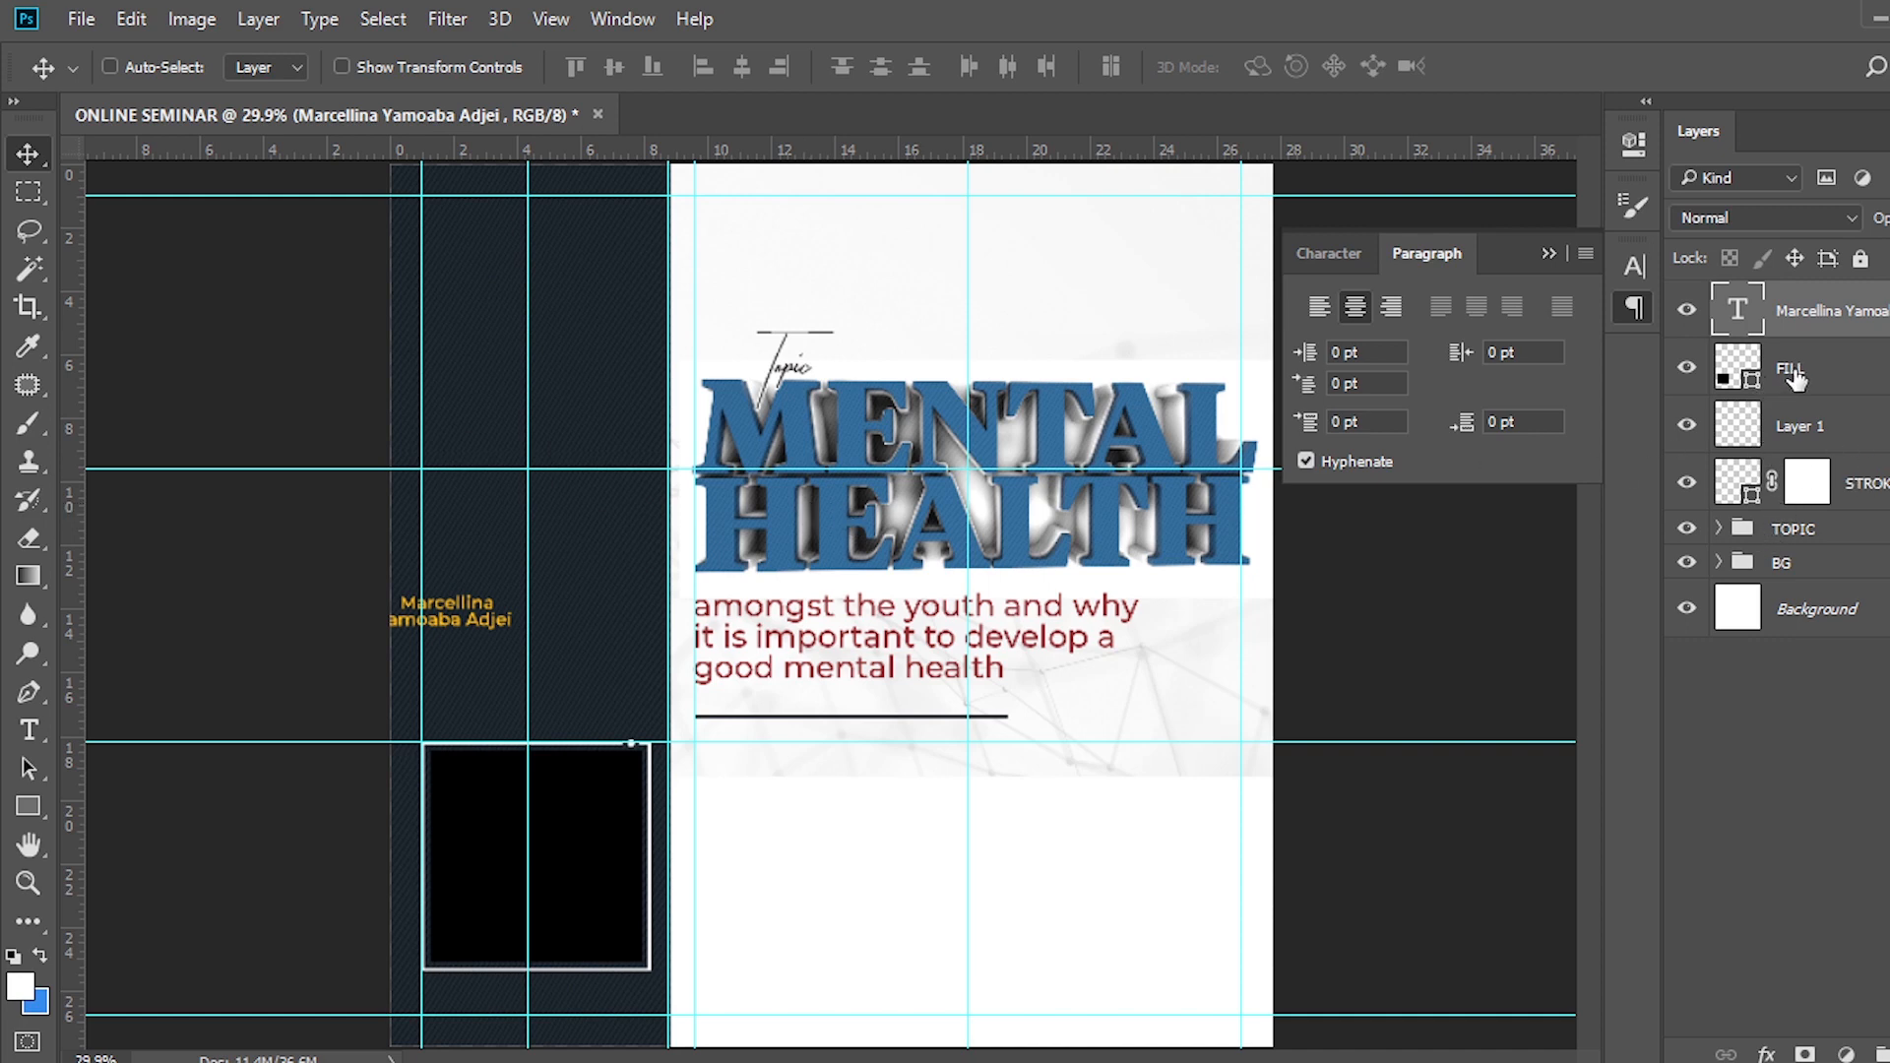
# Select the FILL, Layer 1 and STROKE layers together and nudge them left until the framed square is centered on the strip's middle guide.
pyautogui.click(1793, 374)
pyautogui.keyDown('ctrl'); pyautogui.click(1800, 425); pyautogui.keyUp('ctrl')
pyautogui.keyDown('ctrl'); pyautogui.click(1859, 483); pyautogui.keyUp('ctrl')
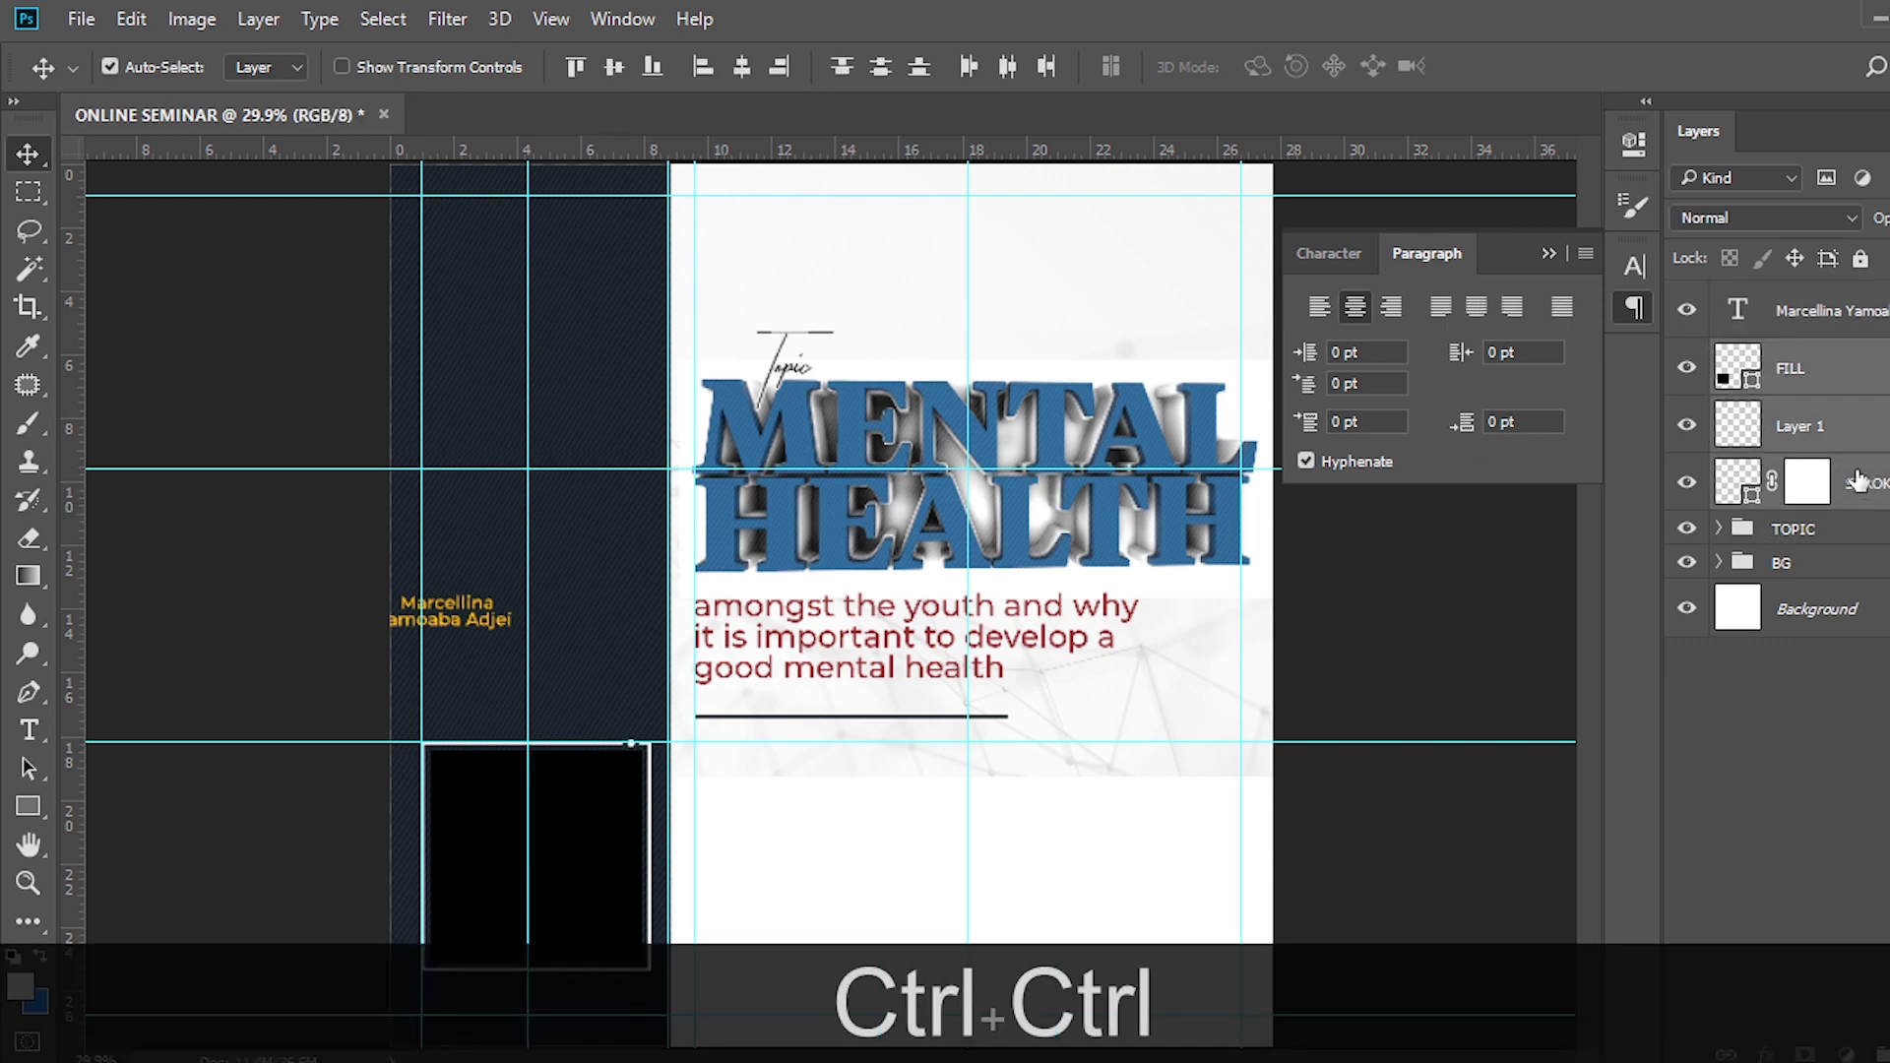
pyautogui.hotkey('ctrl', 't')
pyautogui.press('Left')
pyautogui.press('Left')
pyautogui.press('Left')
pyautogui.press('Left')
pyautogui.press('Left')
pyautogui.press('Left')
pyautogui.press('Left')
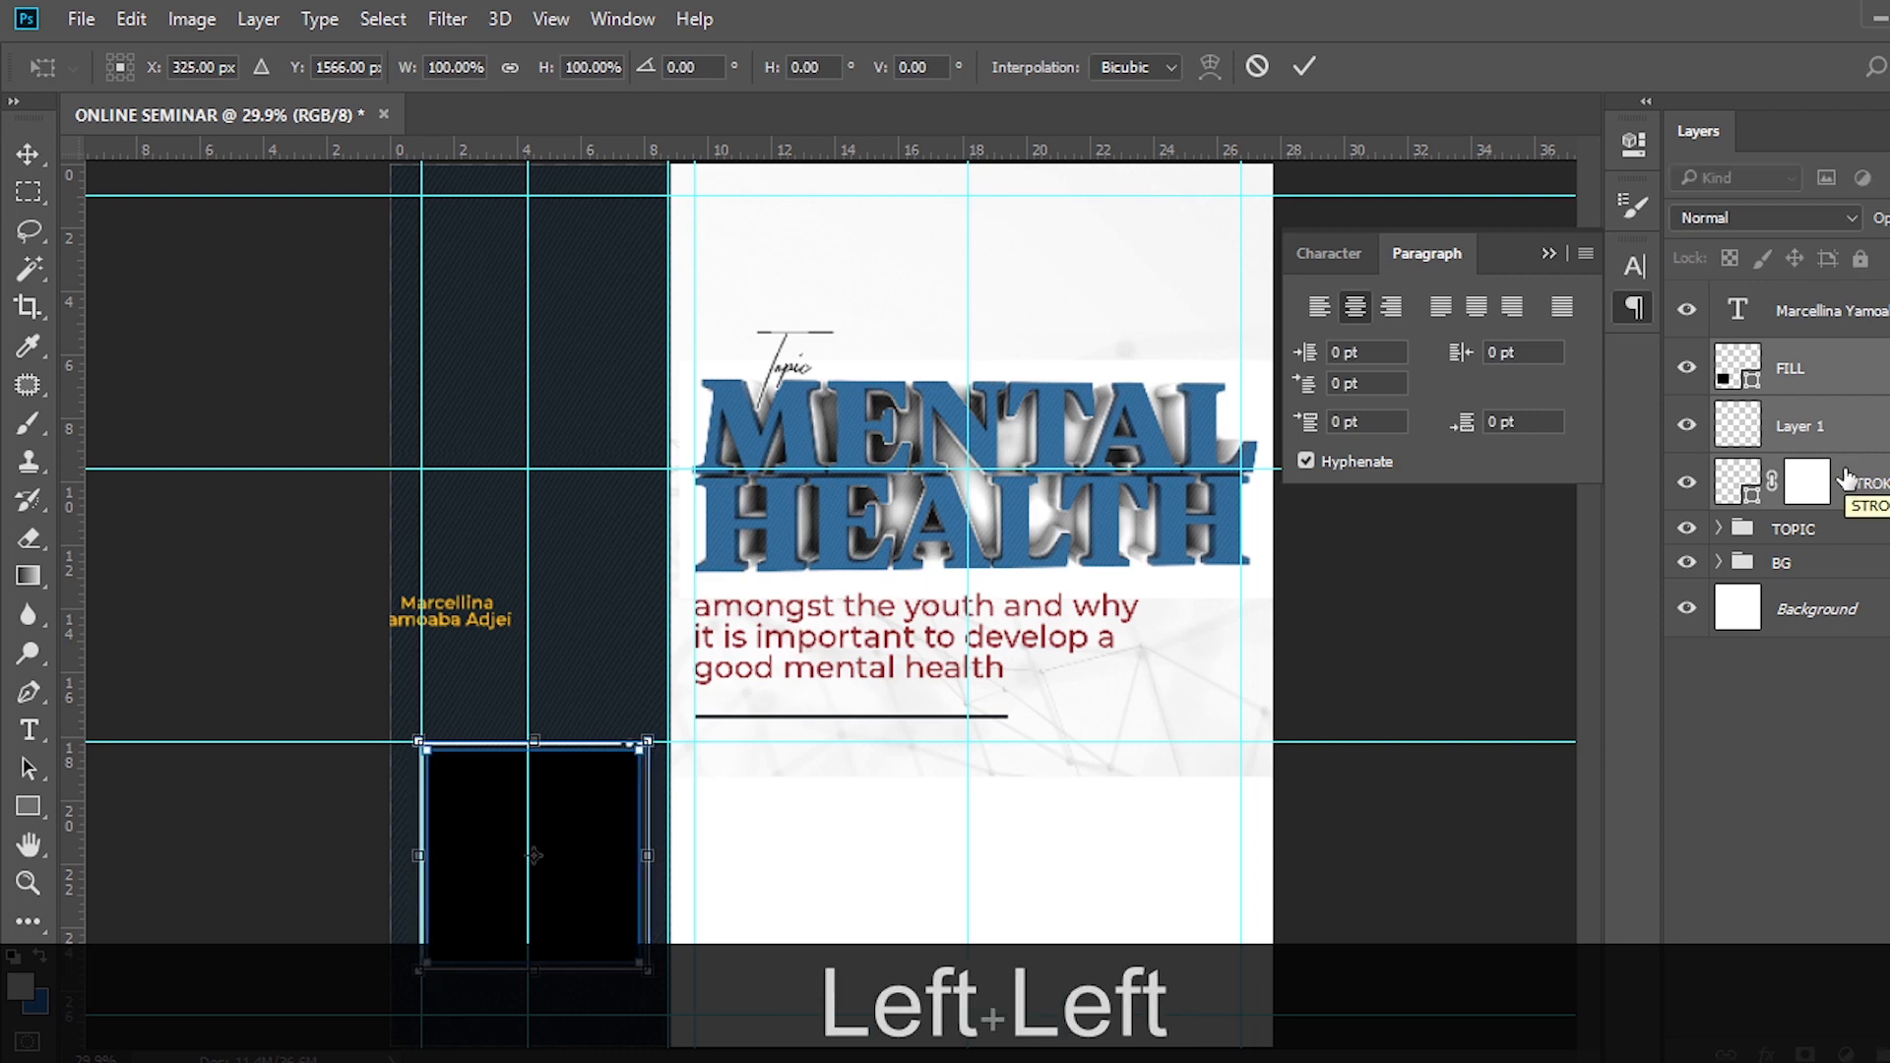
pyautogui.press('Right')
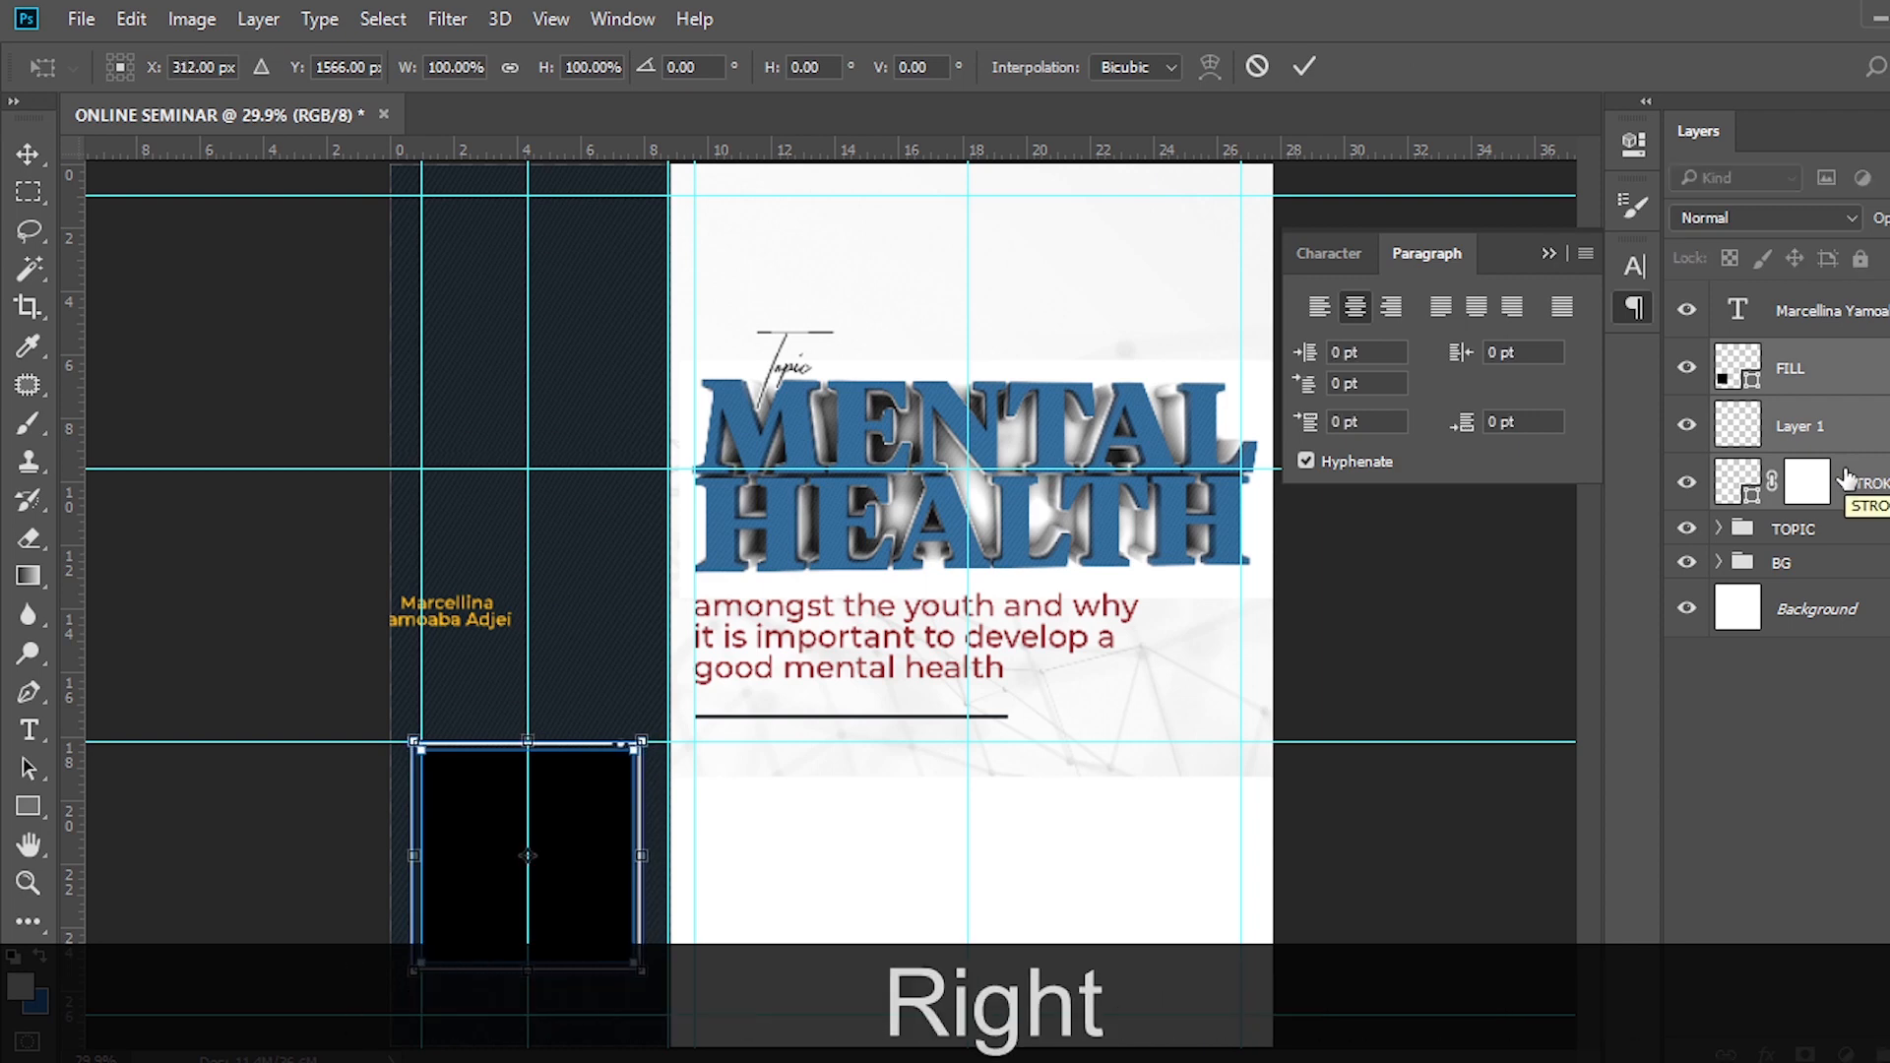
pyautogui.press('Return')
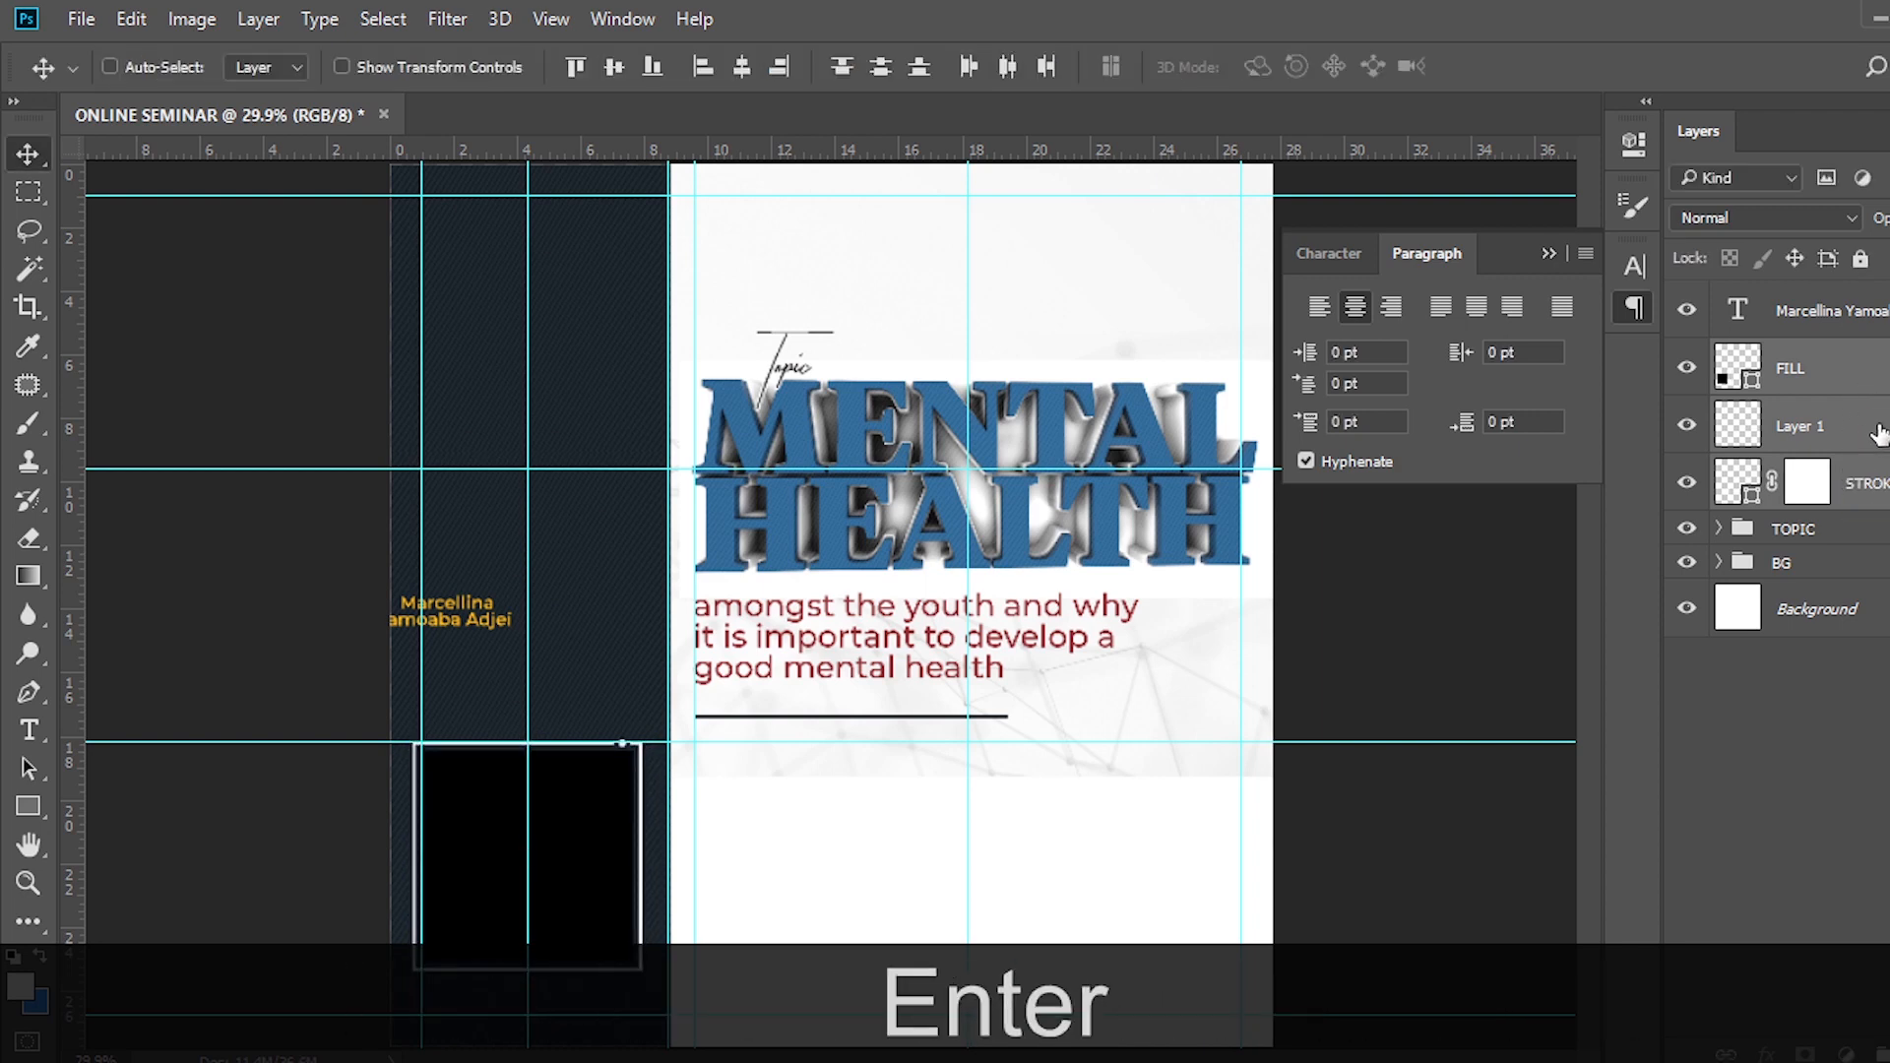
# Move the framed square with its dot straight up on the strip, leaving room for text beneath it.
pyautogui.press('ctrl')
pyautogui.hotkey('ctrl', '=')
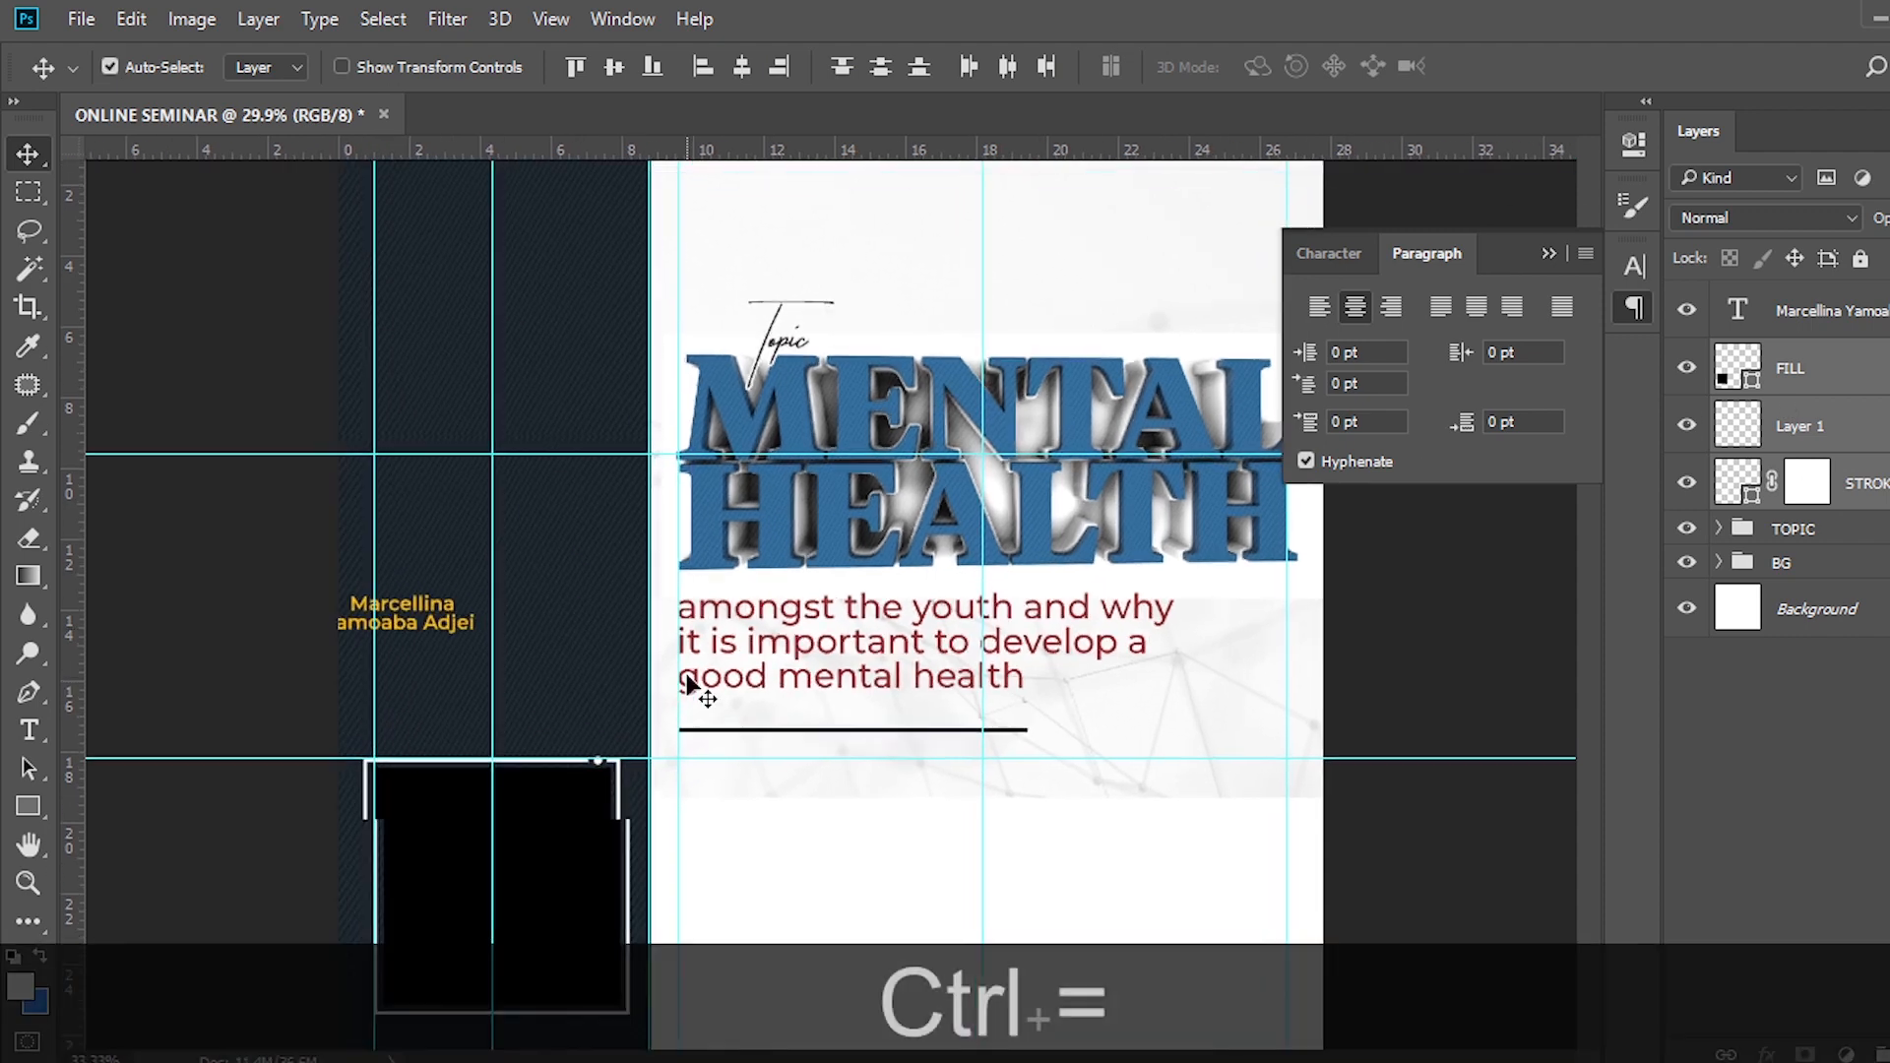
pyautogui.scroll(-8, 492, 718)
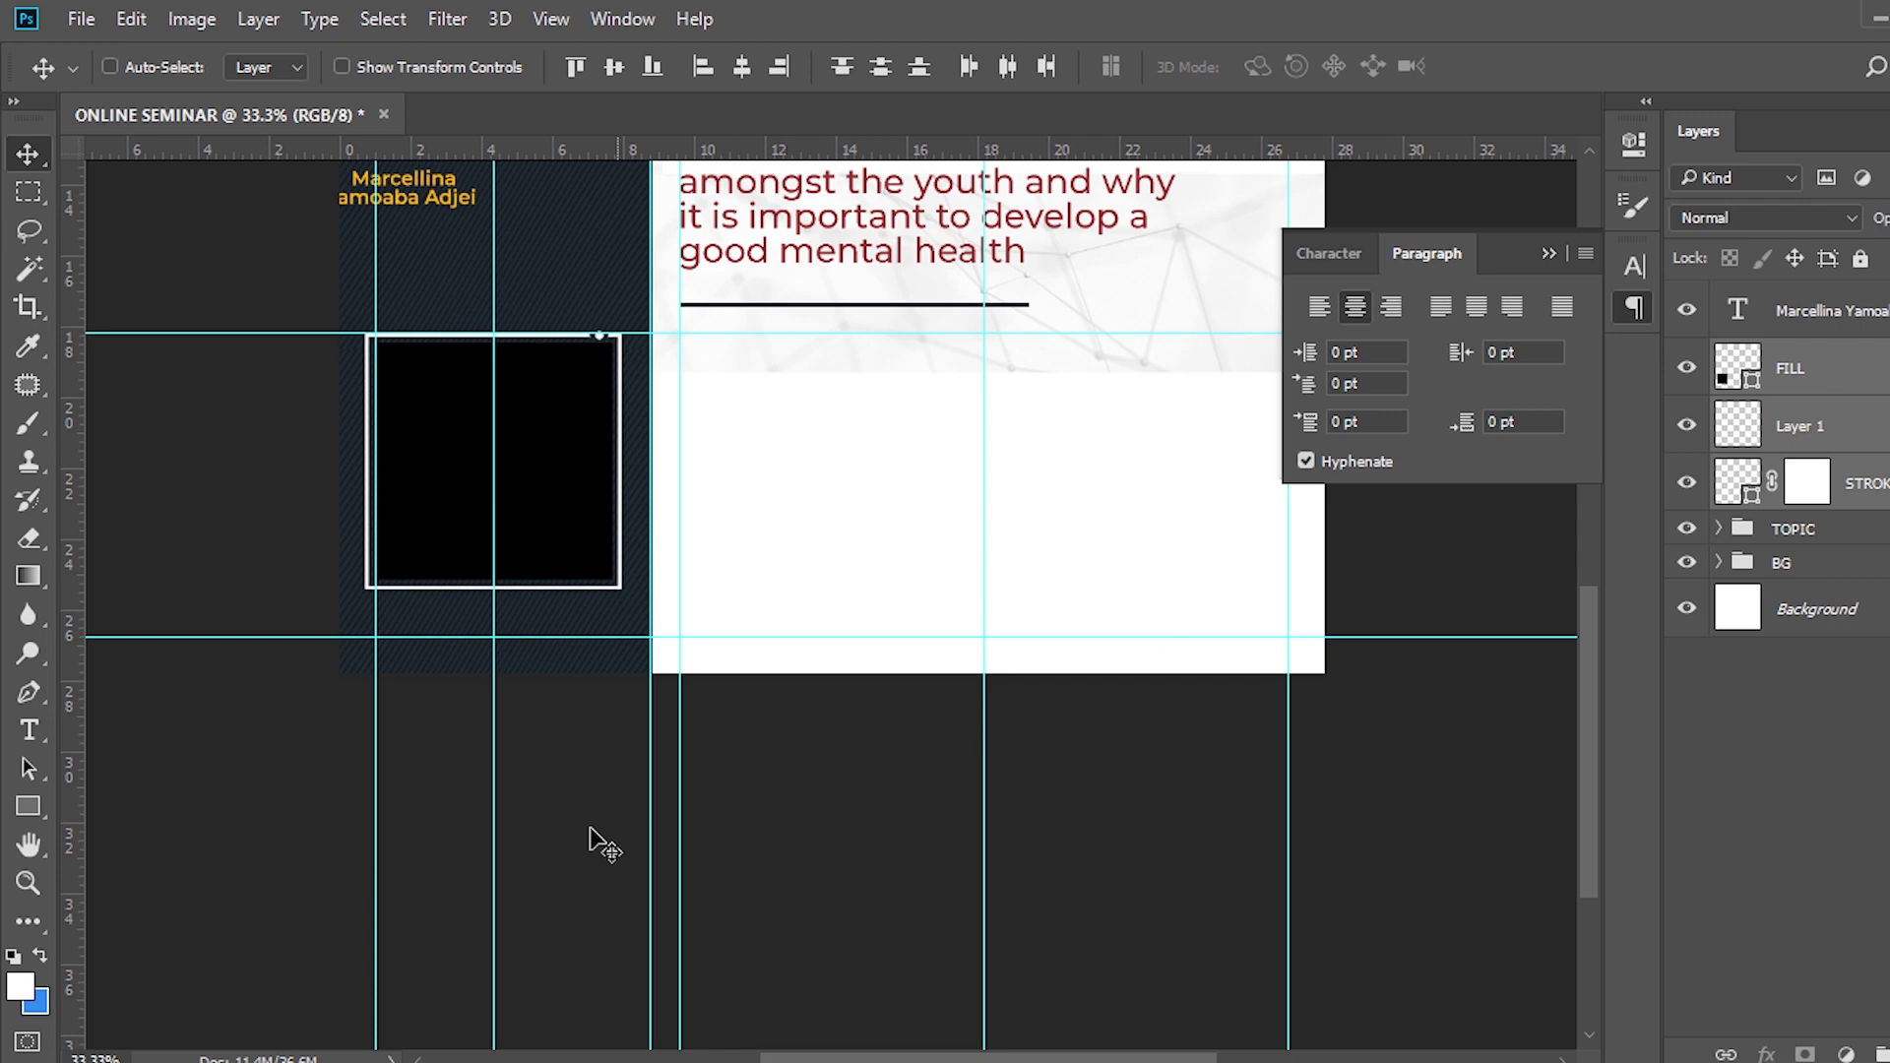
pyautogui.press('shift')
pyautogui.moveTo(540, 472); pyautogui.dragTo(539, 448)
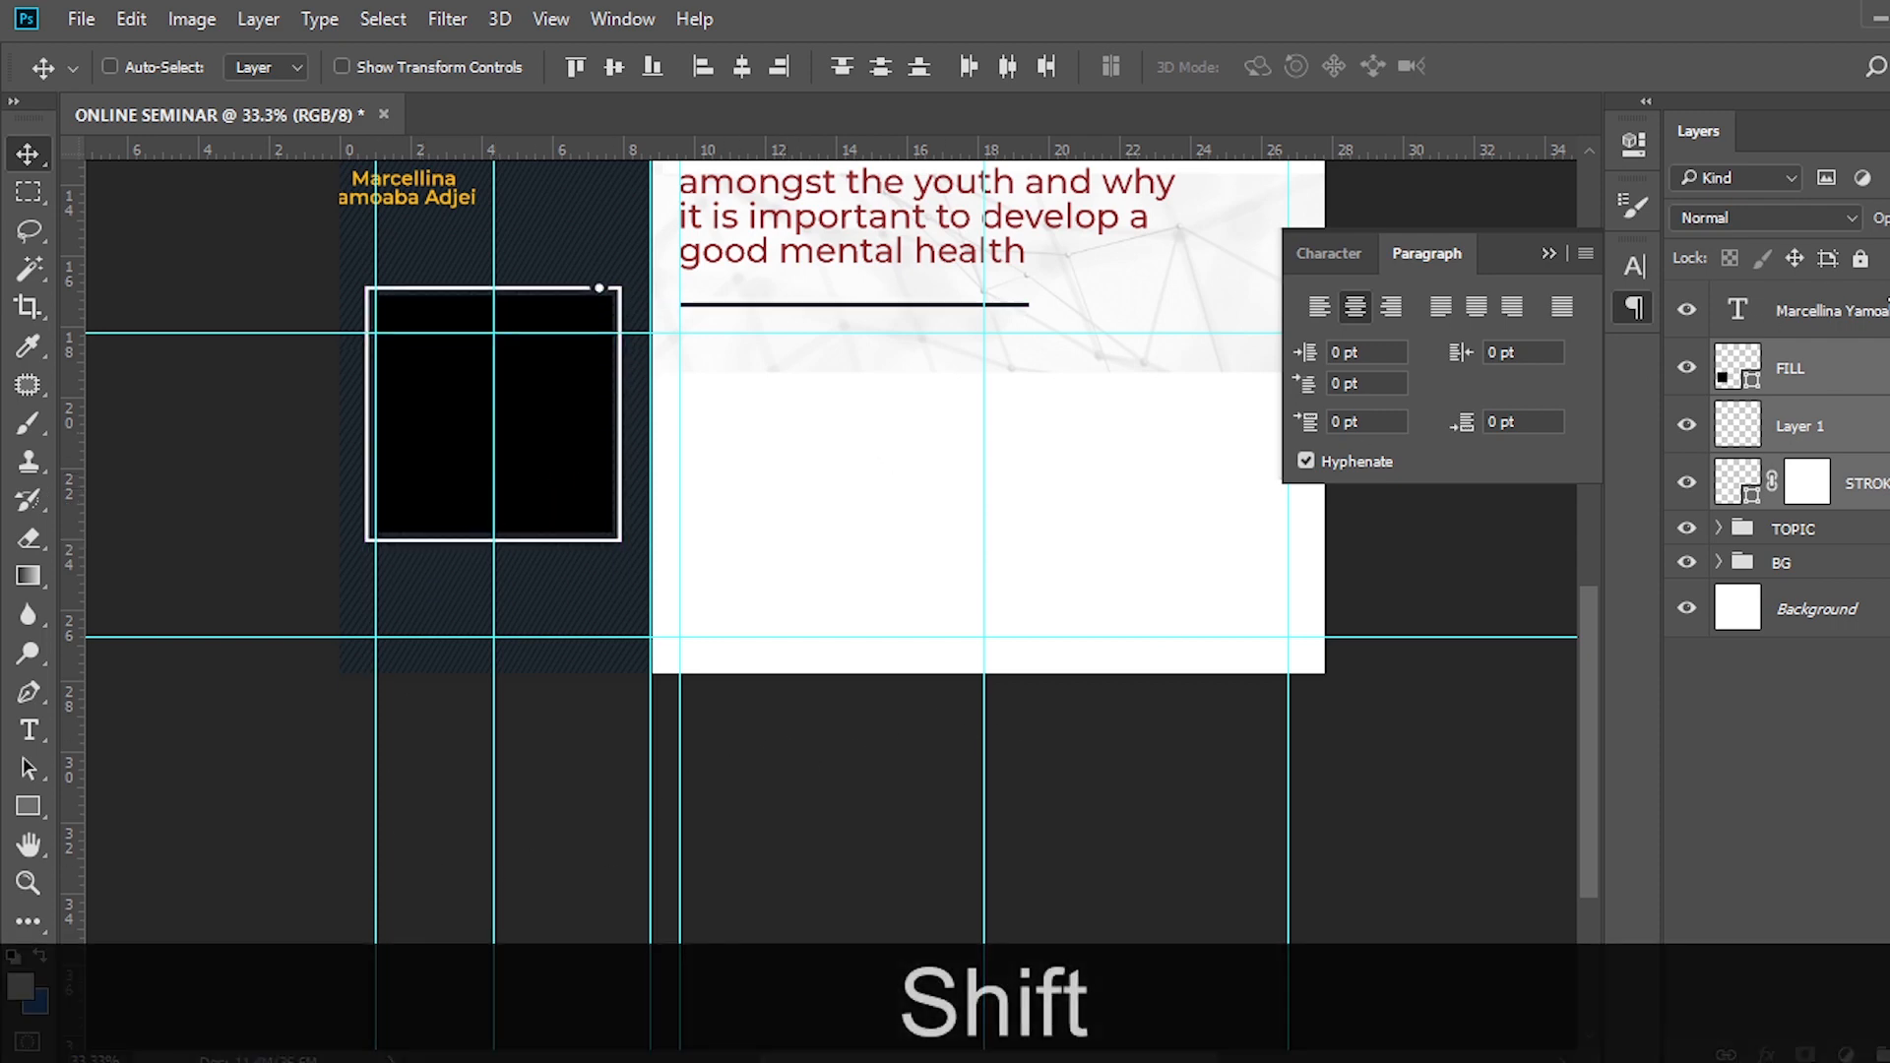
# Move the speaker's name directly below the framed square on the middle guide and make it faux italic.
pyautogui.click(1831, 310)
pyautogui.moveTo(419, 264); pyautogui.dragTo(489, 588)
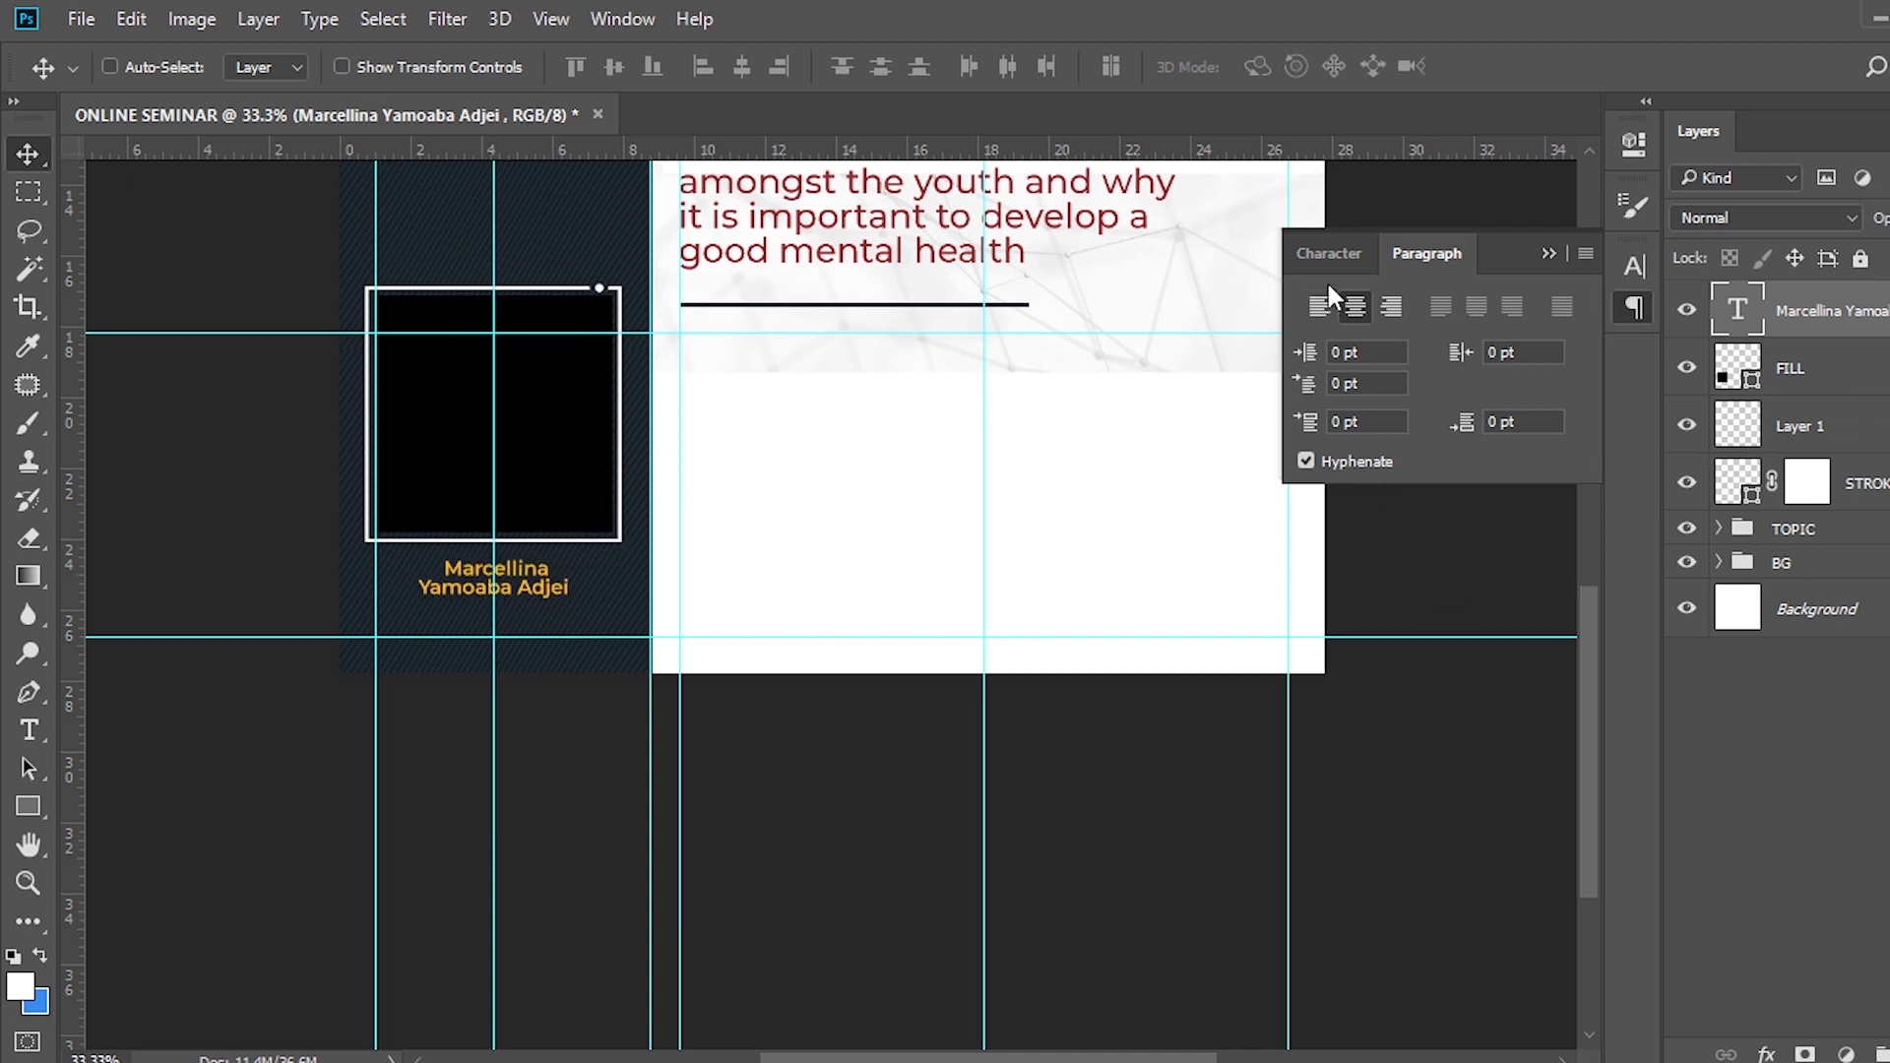
pyautogui.click(1327, 254)
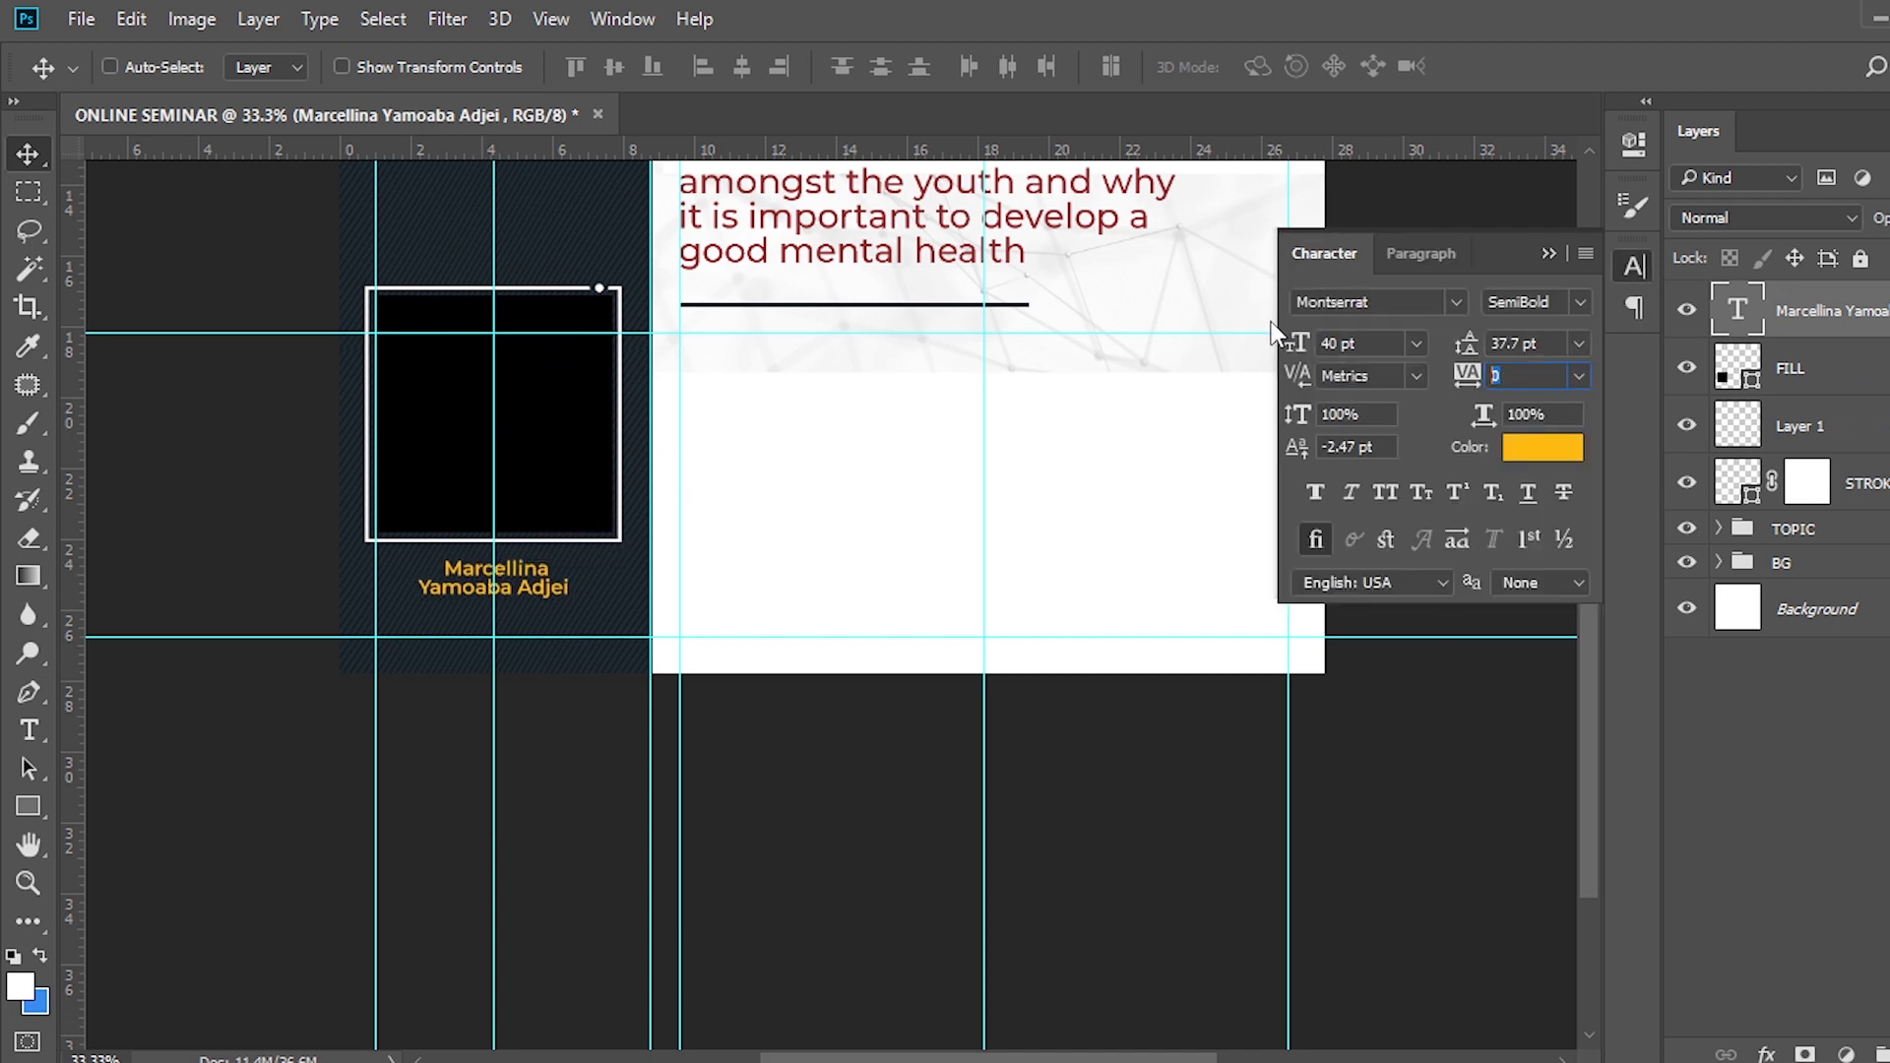
pyautogui.click(1350, 490)
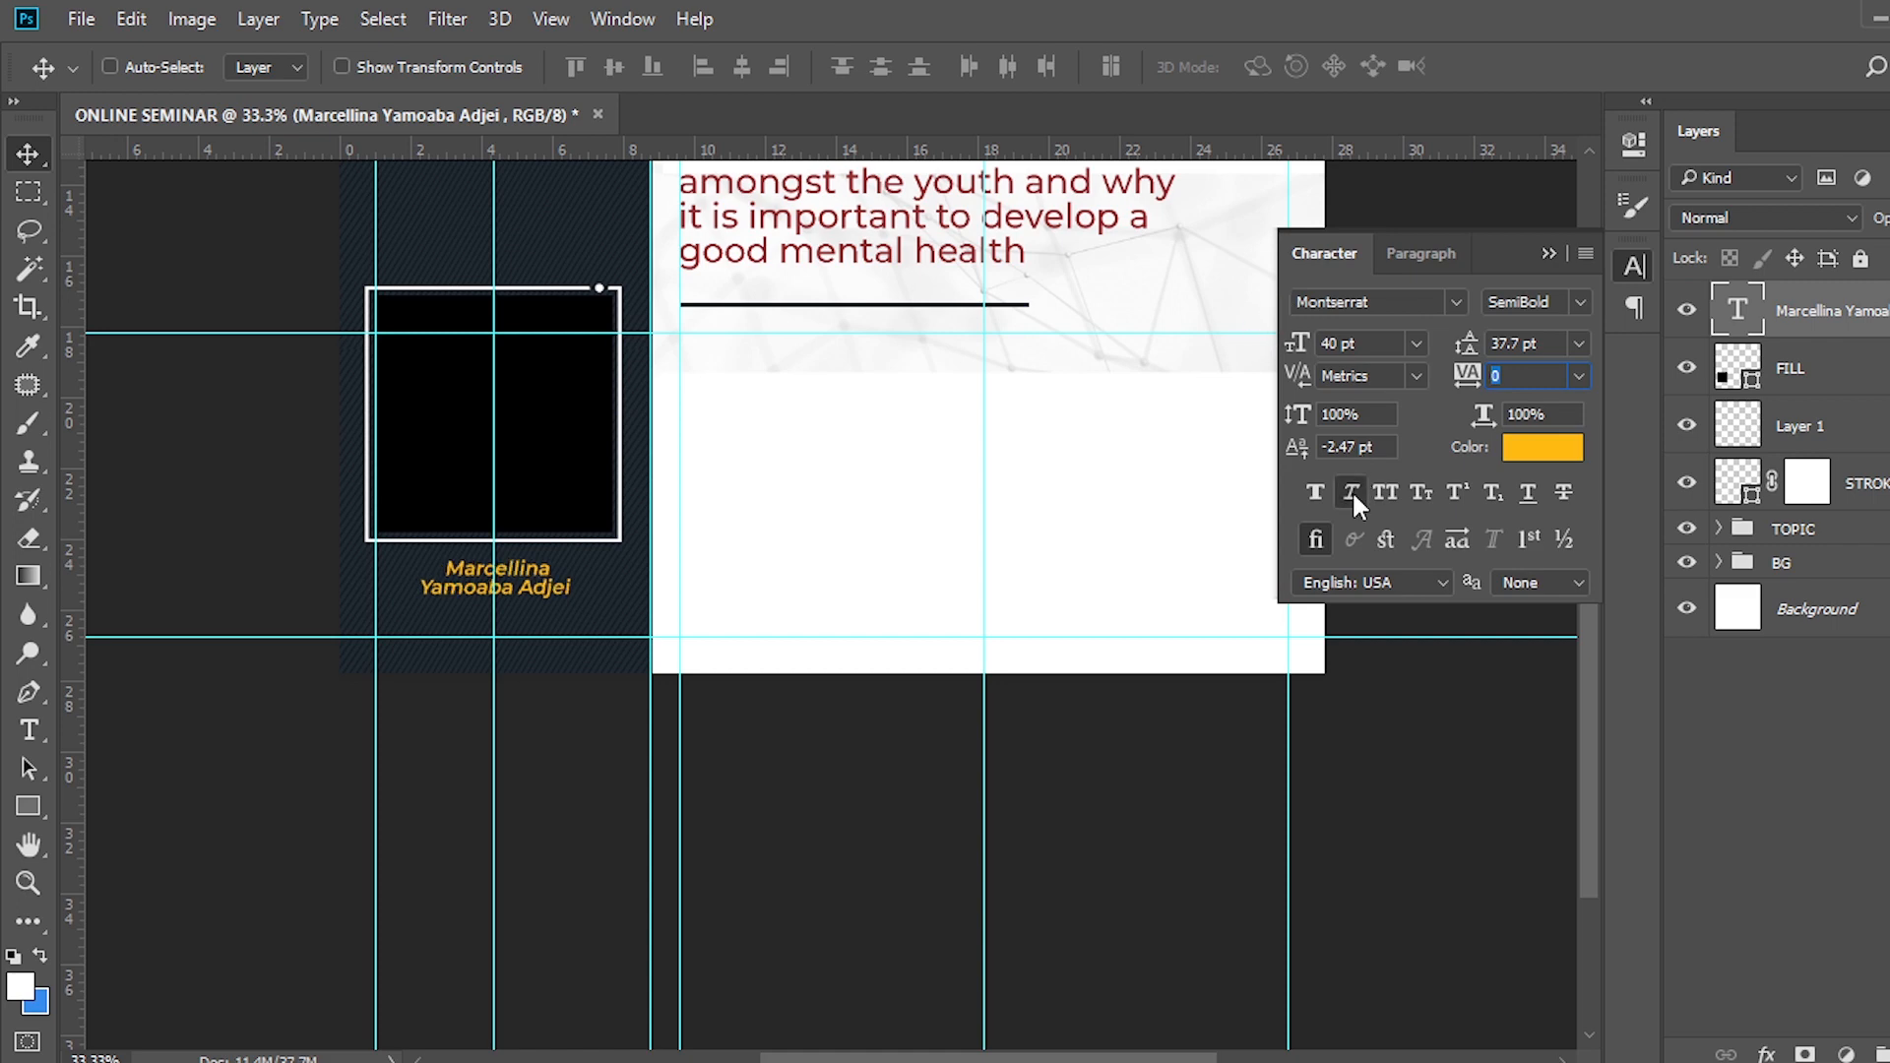
pyautogui.hotkey('ctrl', 't')
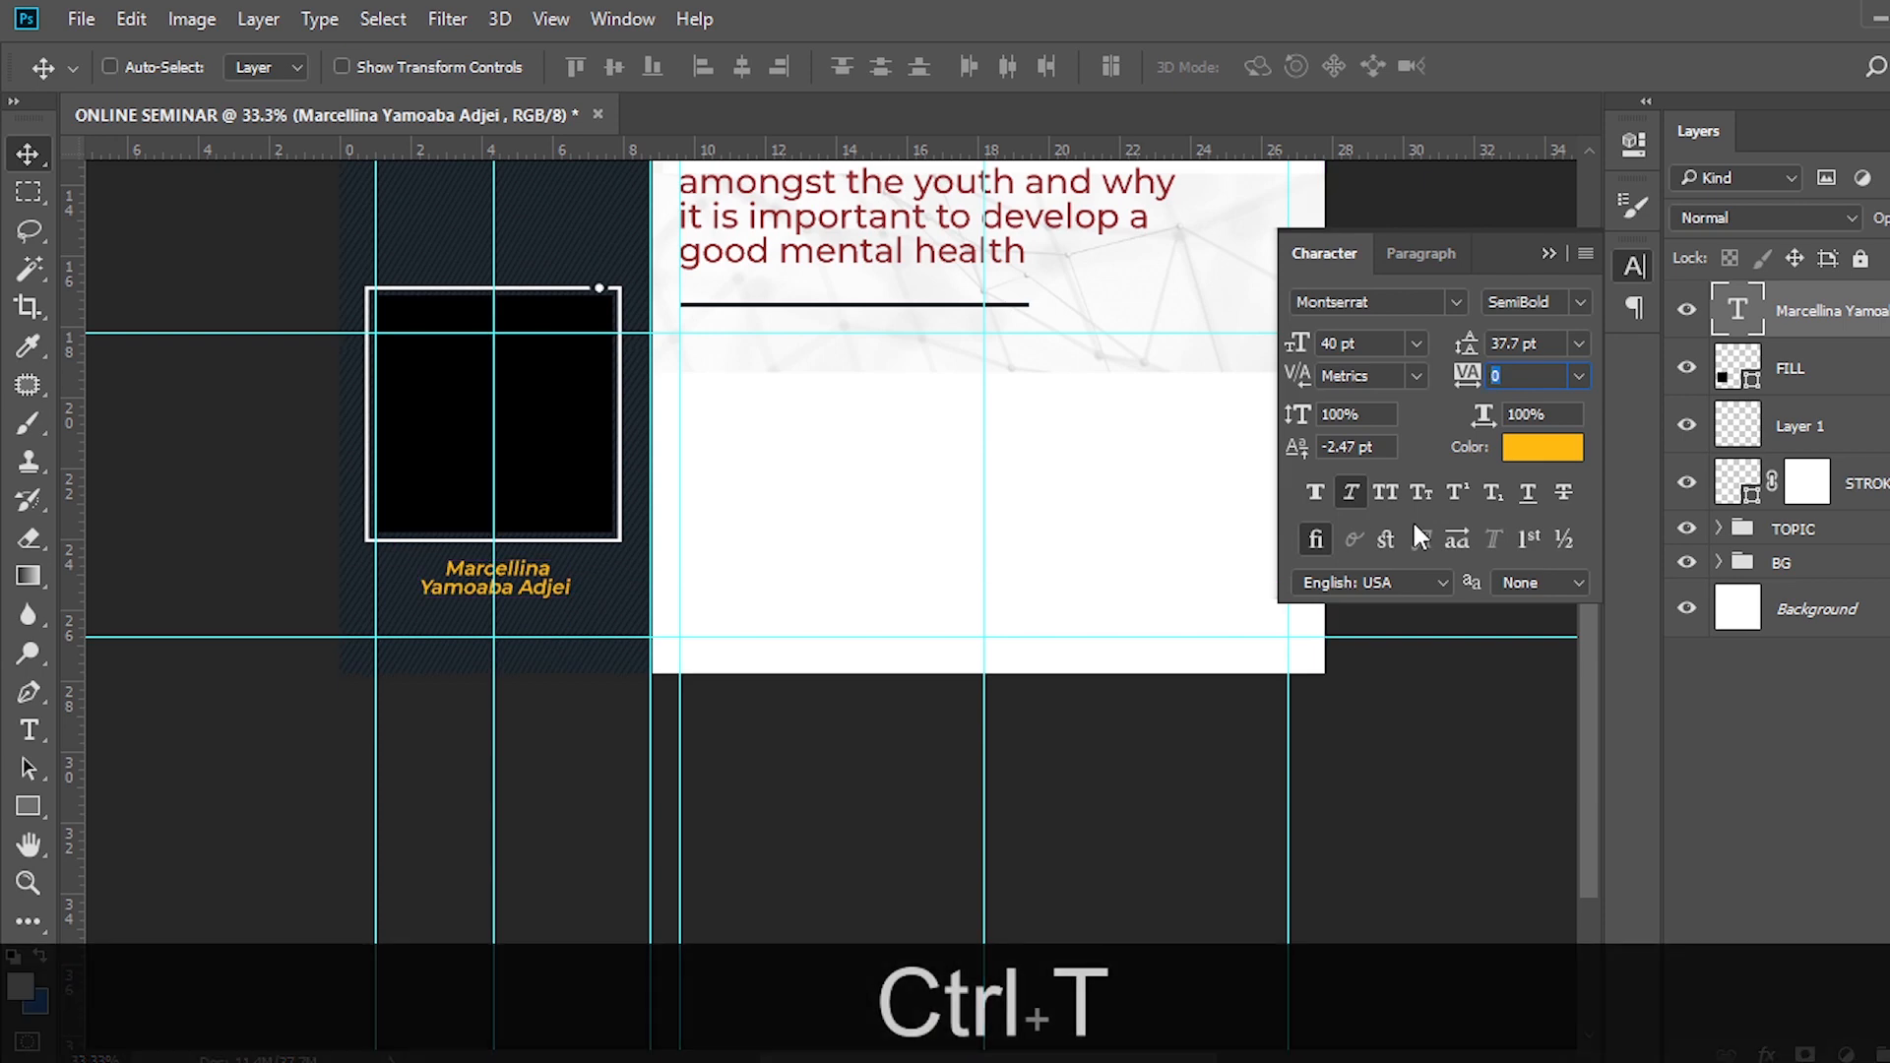
pyautogui.click(1634, 265)
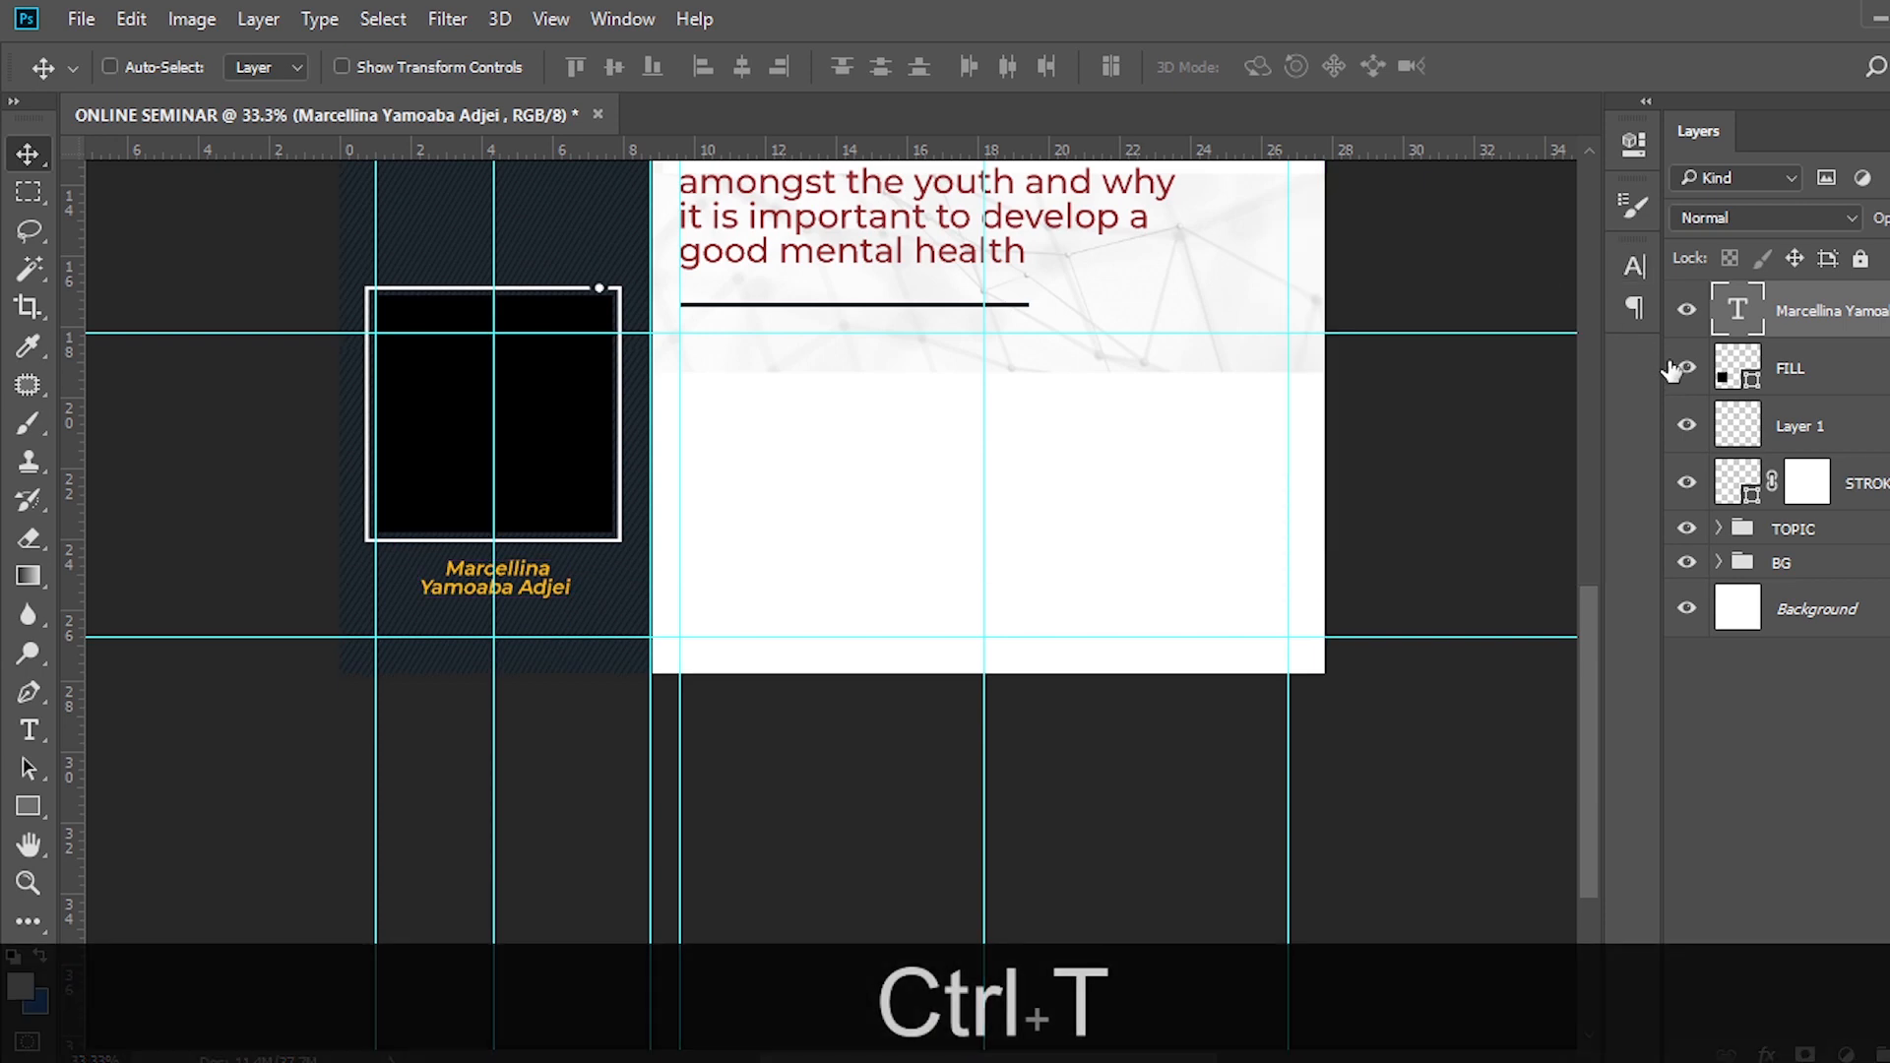
# Nudge the speaker's name slightly left and up so it sits centered on the guide beneath the frame.
pyautogui.hotkey('ctrl', 't')
pyautogui.press('Left')
pyautogui.press('Left')
pyautogui.press('Up')
pyautogui.press('Up')
pyautogui.press('Return')
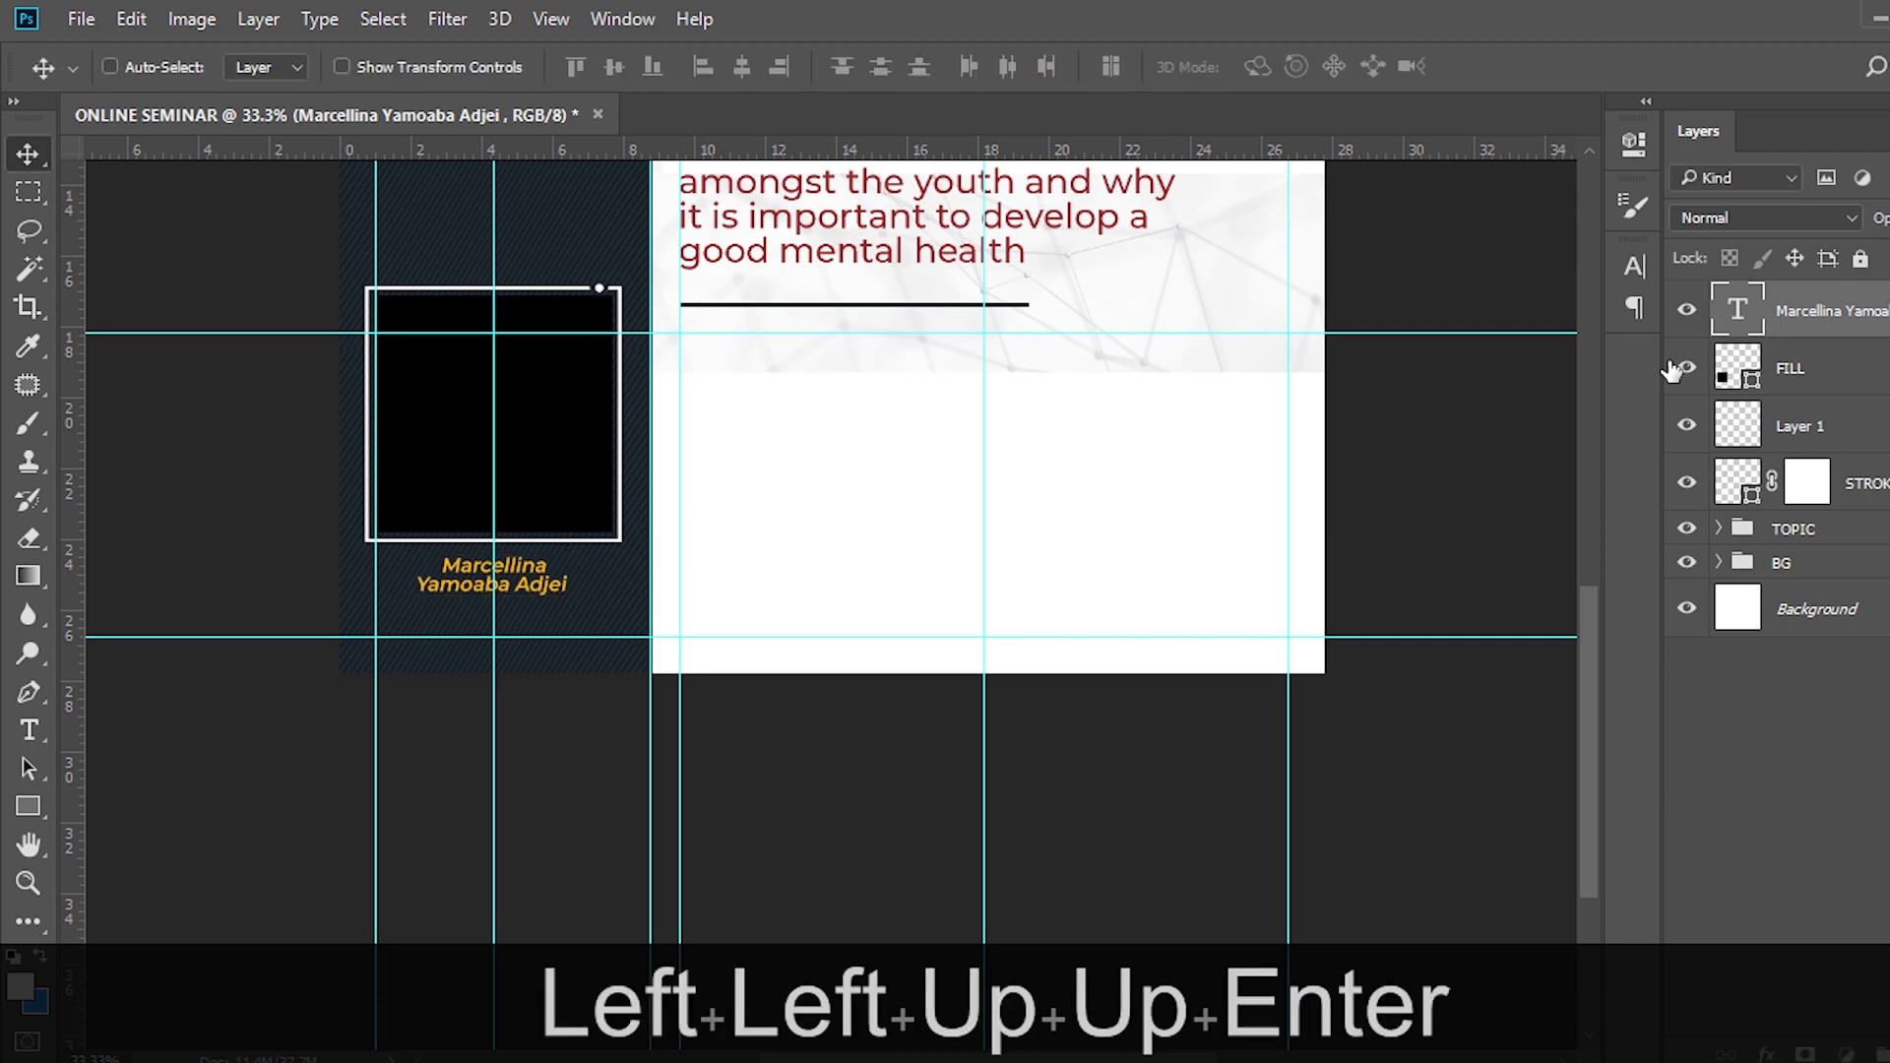
# Copy "Central Region representative for Youth Advisory Committee" from 106.txt and paste it as a new two-line text layer.
pyautogui.press('t')
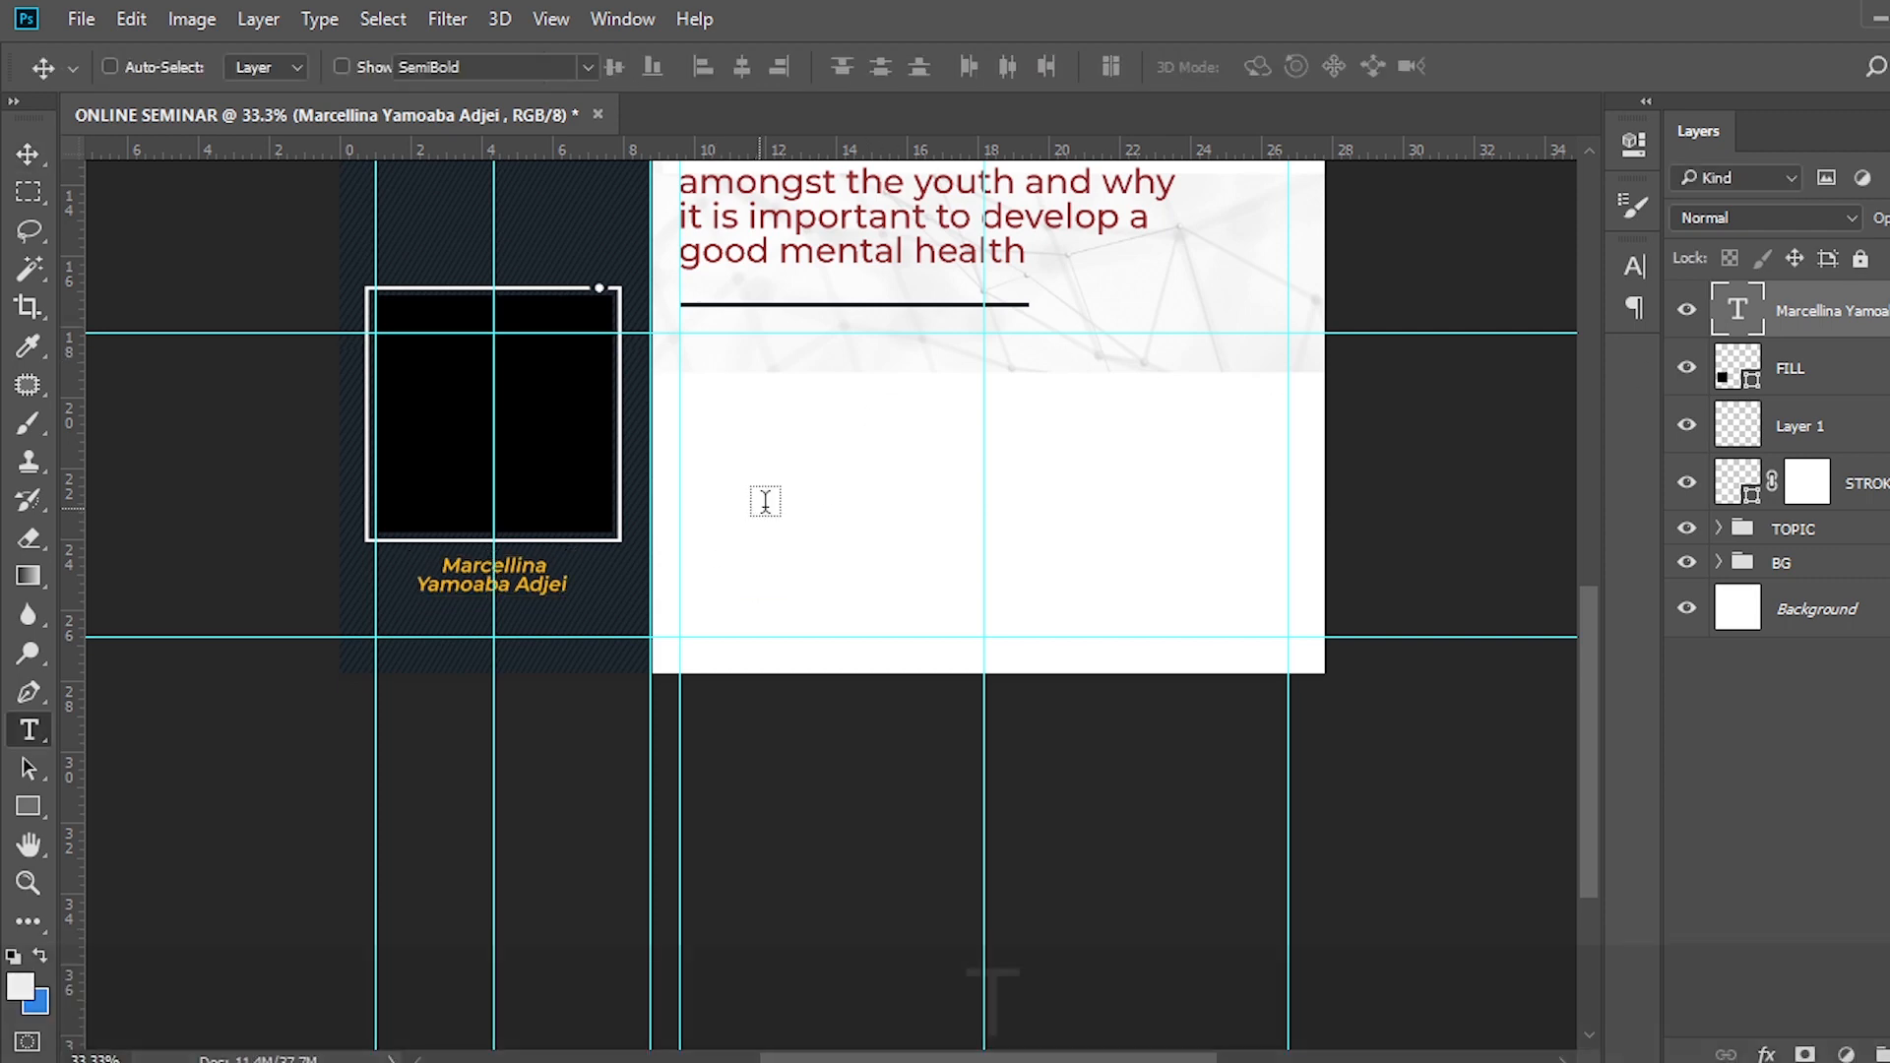
pyautogui.click(764, 504)
pyautogui.click(1329, 1058)
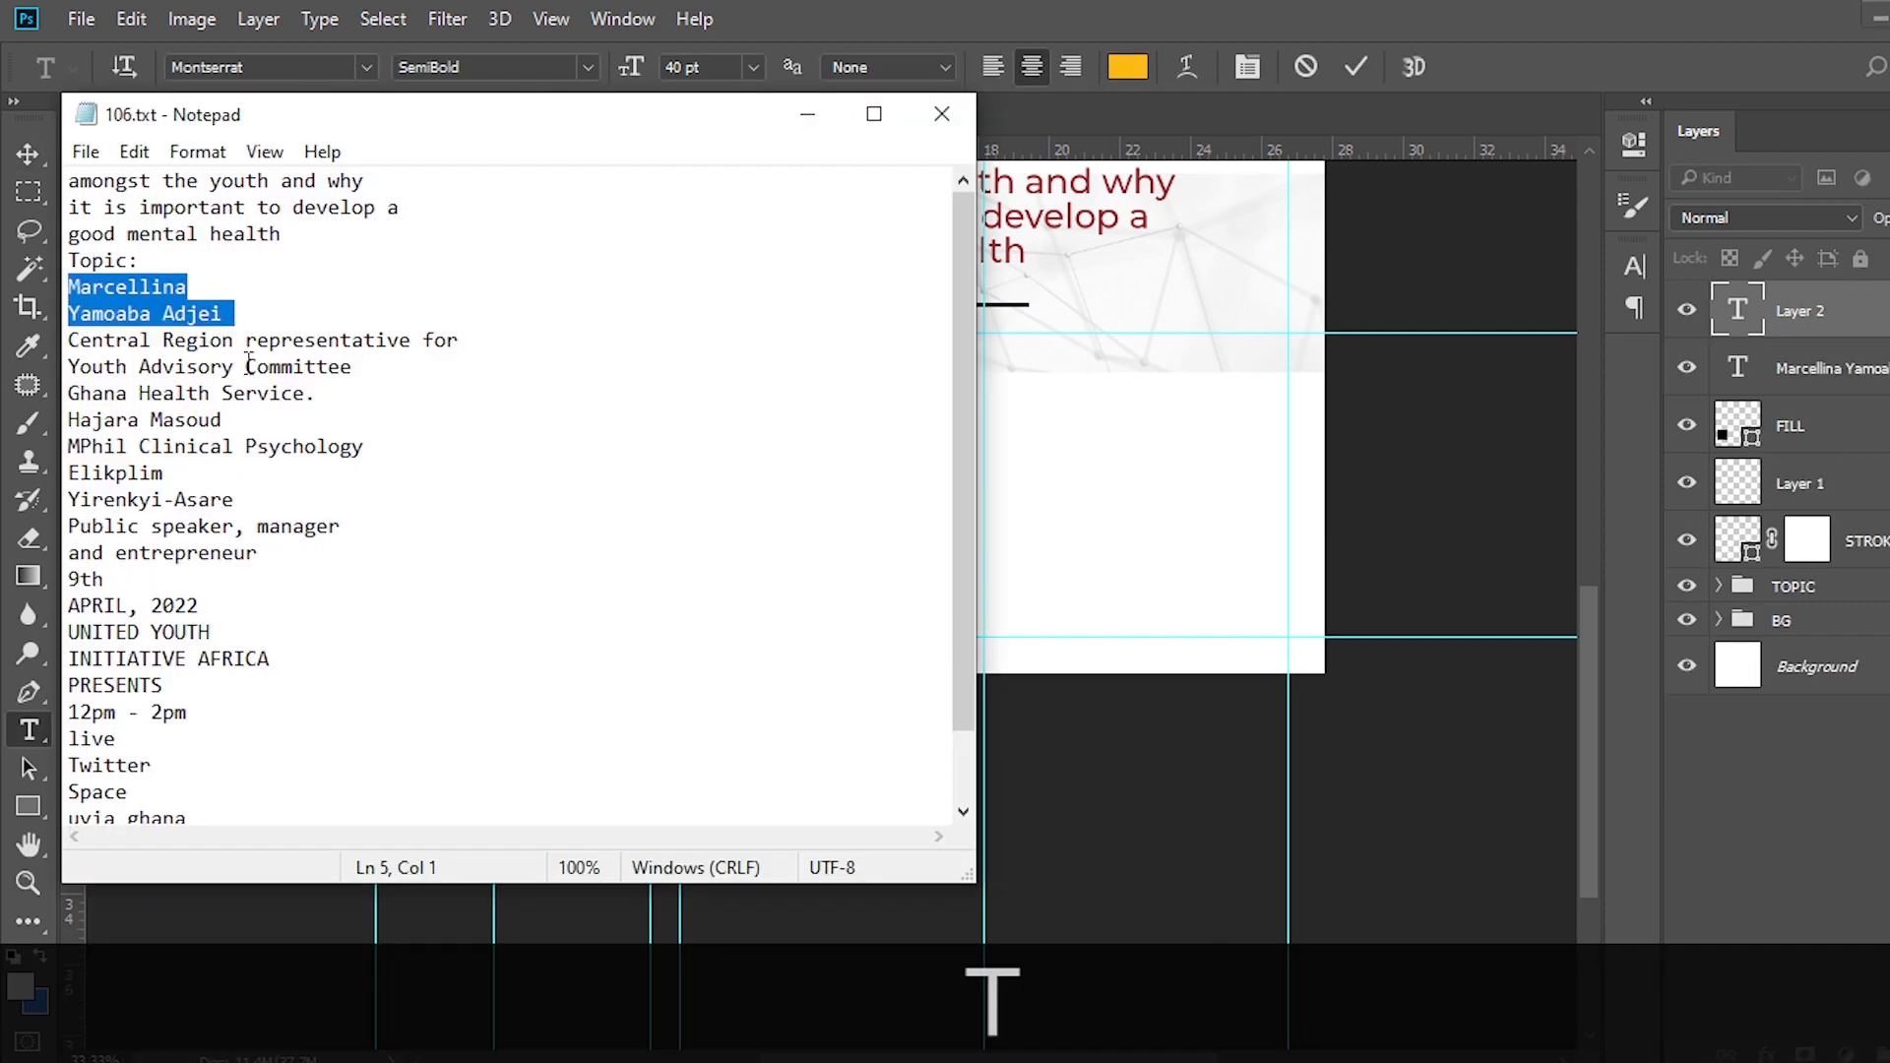
pyautogui.moveTo(354, 366); pyautogui.dragTo(67, 342)
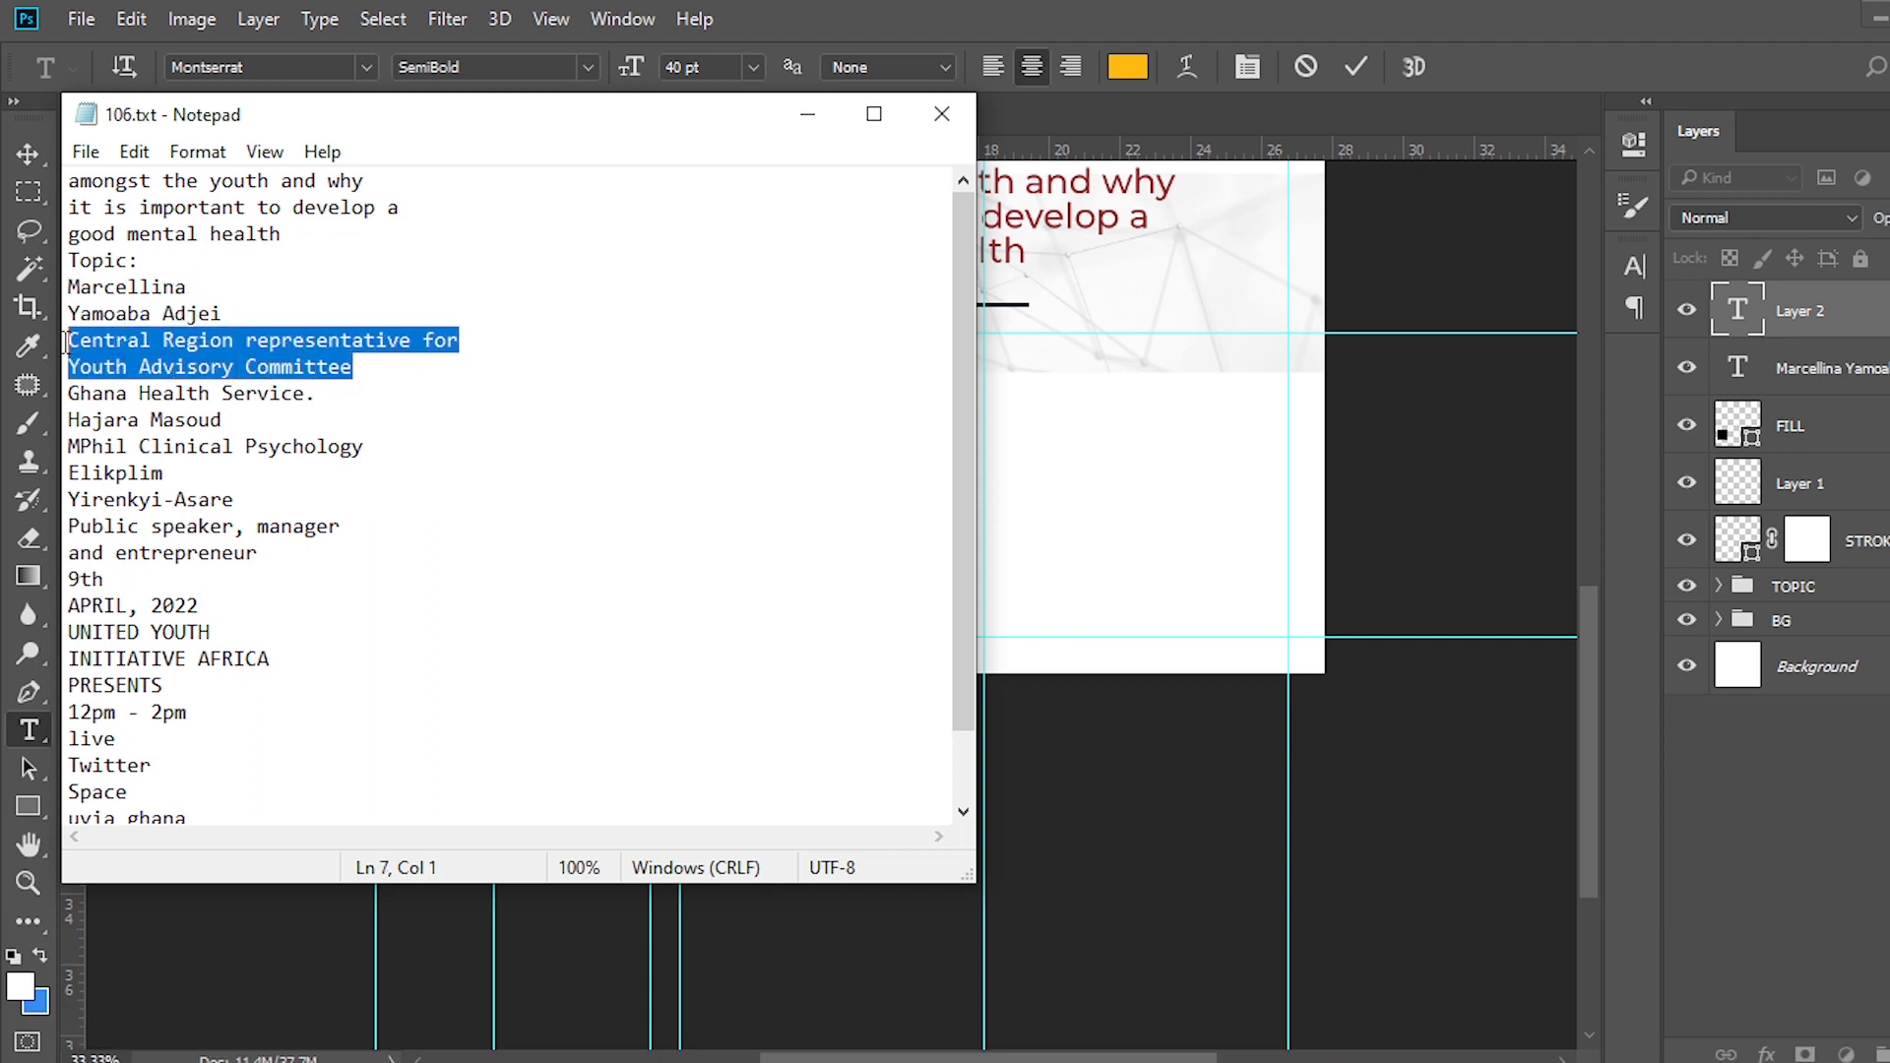
pyautogui.hotkey('ctrl', 'c')
pyautogui.click(807, 11)
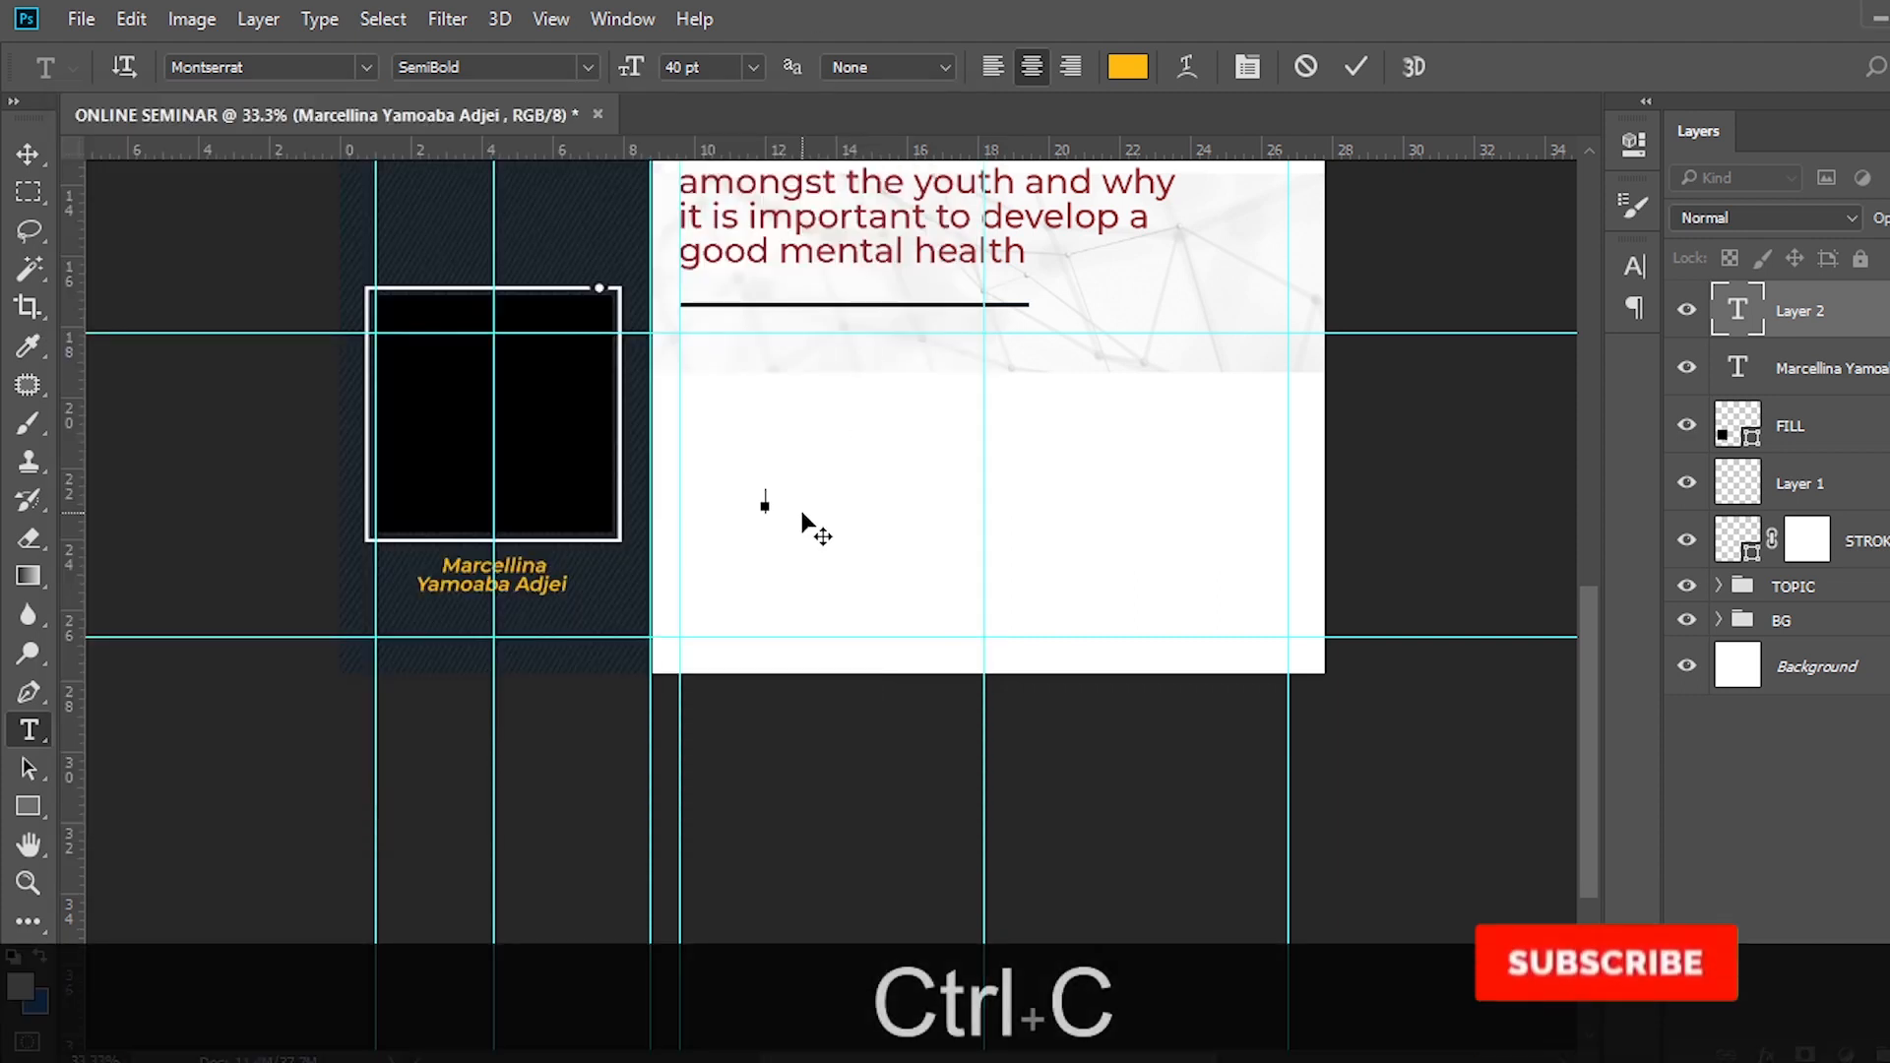
pyautogui.hotkey('ctrl', 'v')
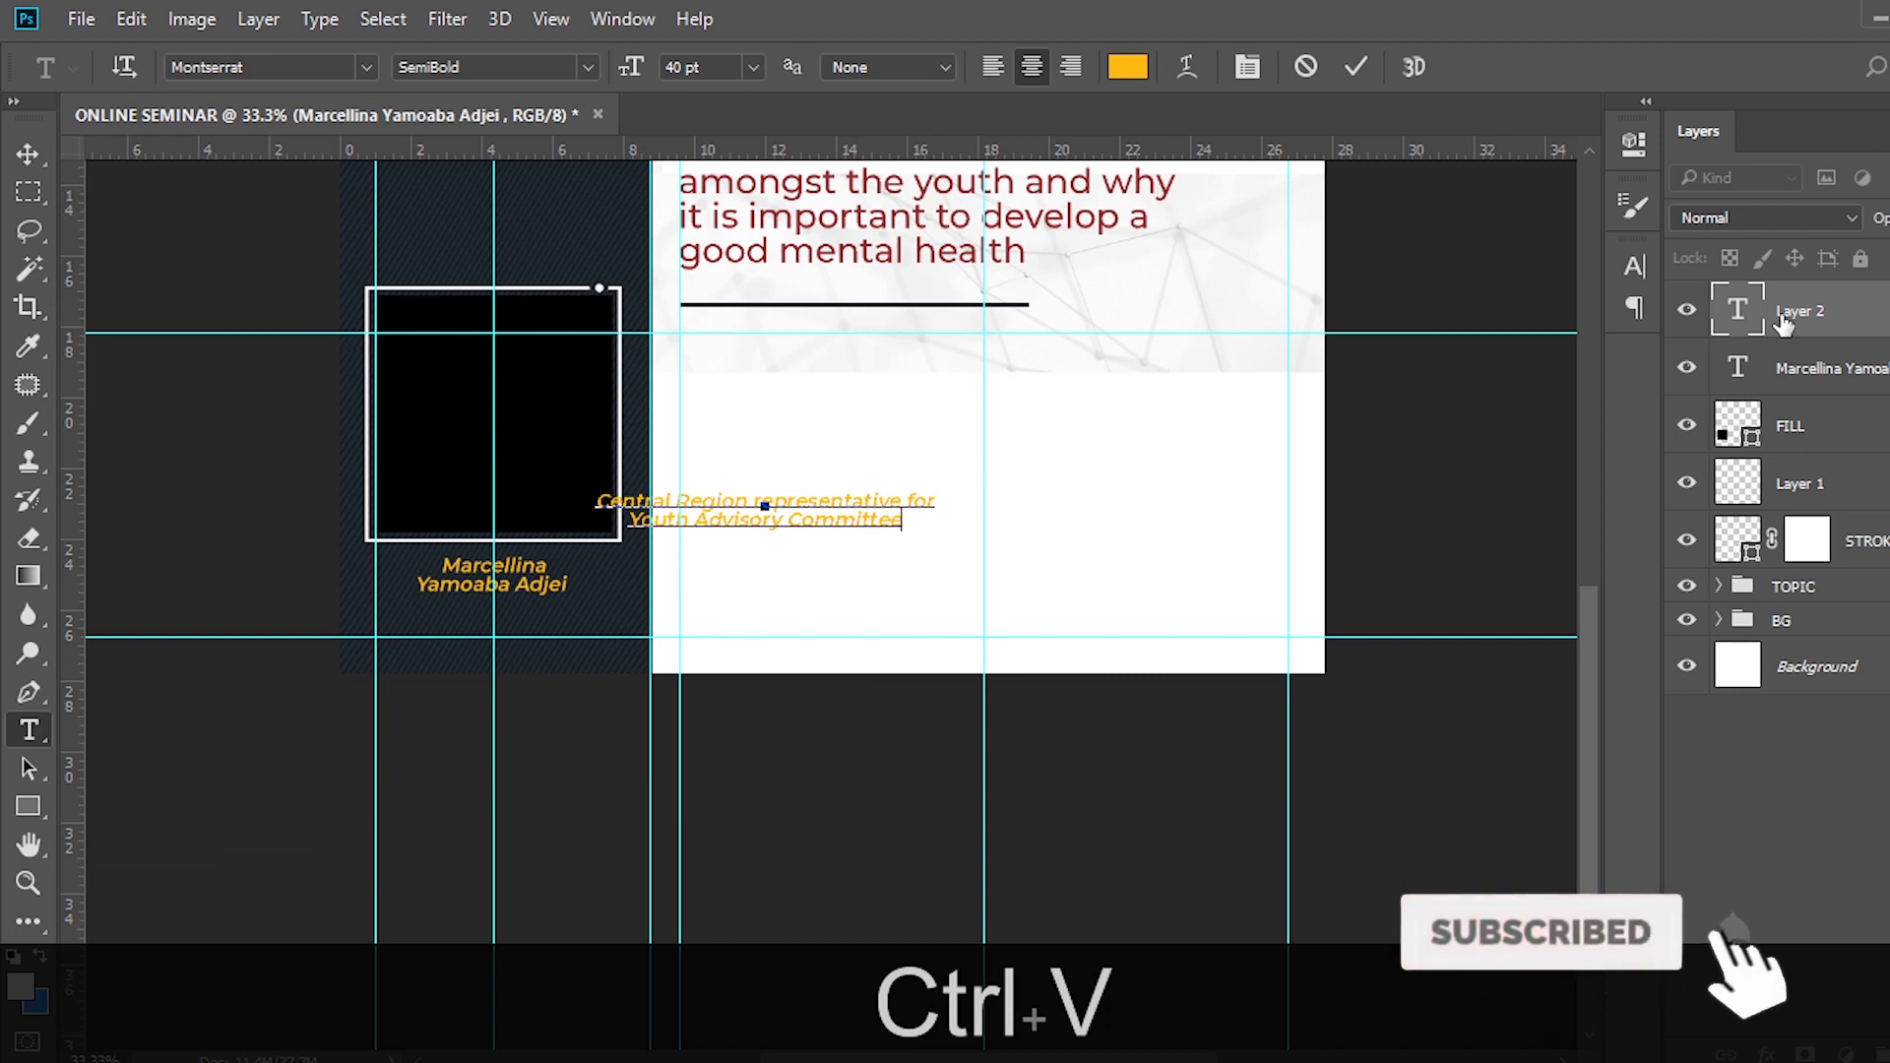
# Set the speaker's role text to Montserrat Regular at 32 pt.
pyautogui.click(1634, 266)
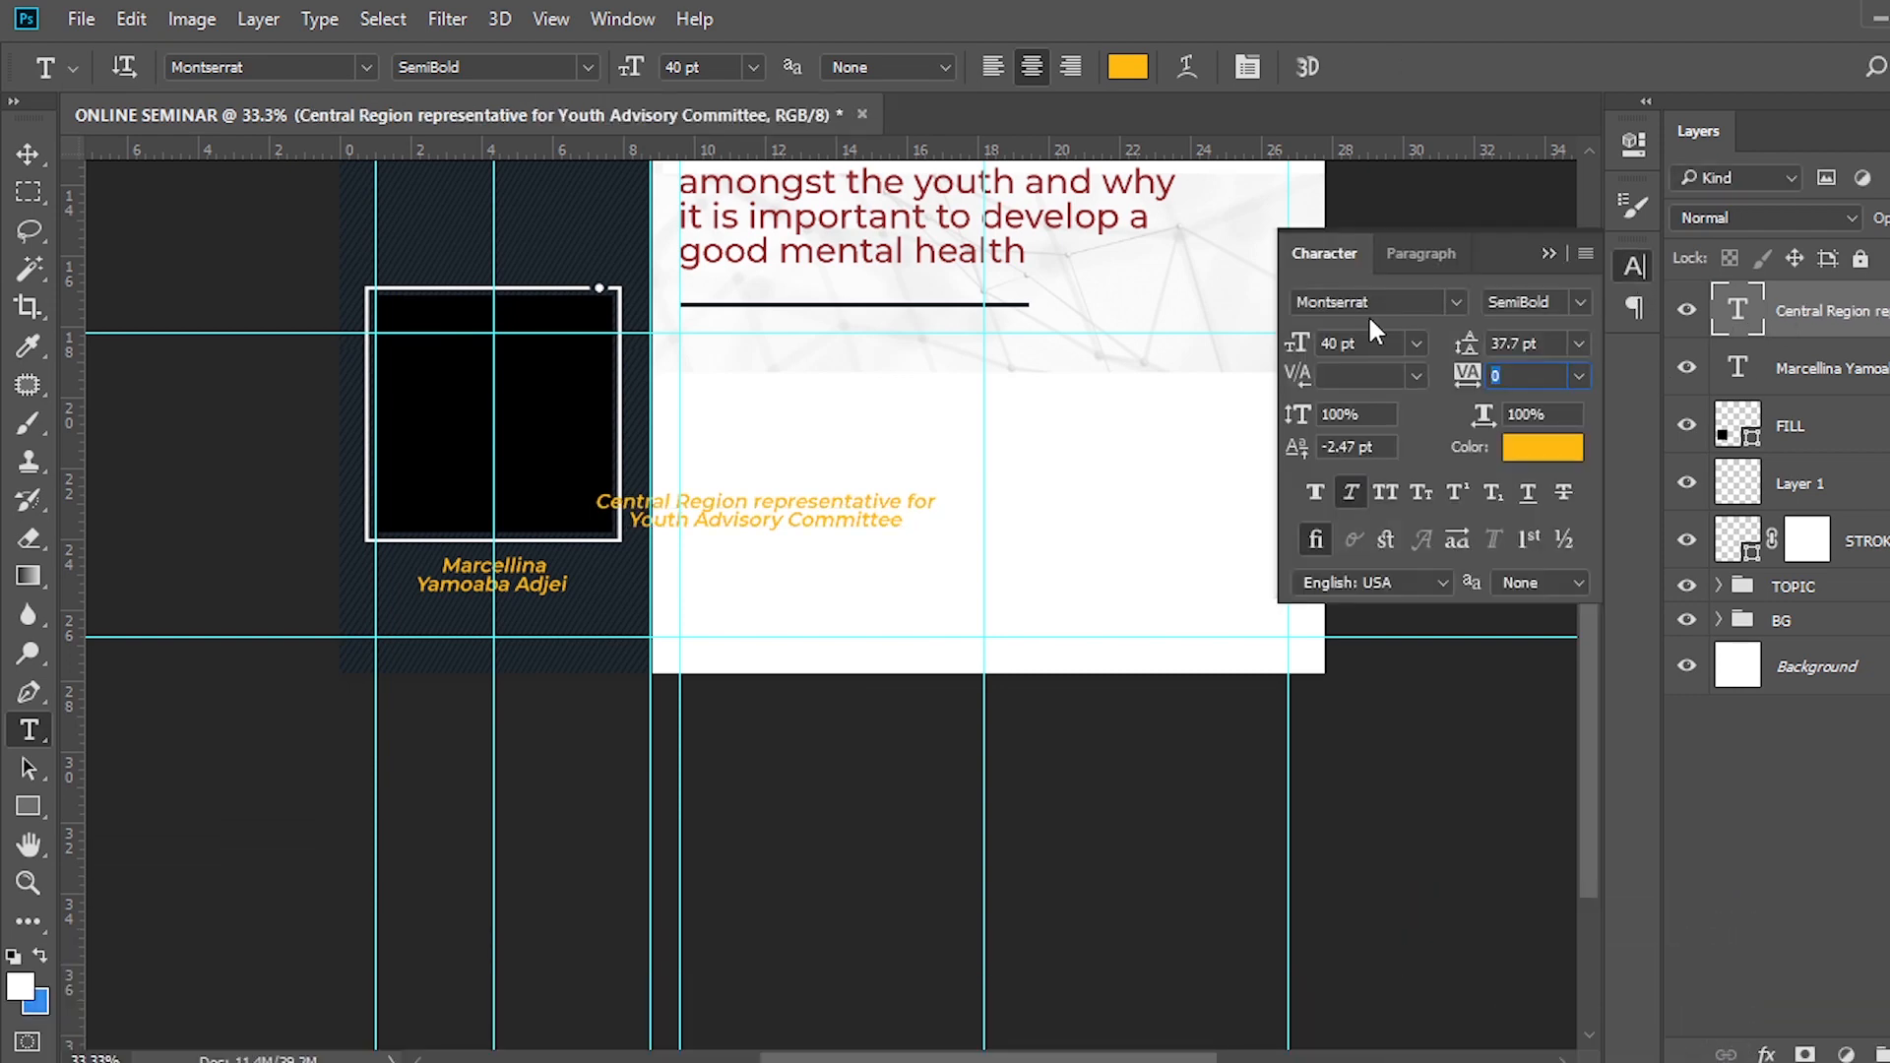
pyautogui.click(1571, 301)
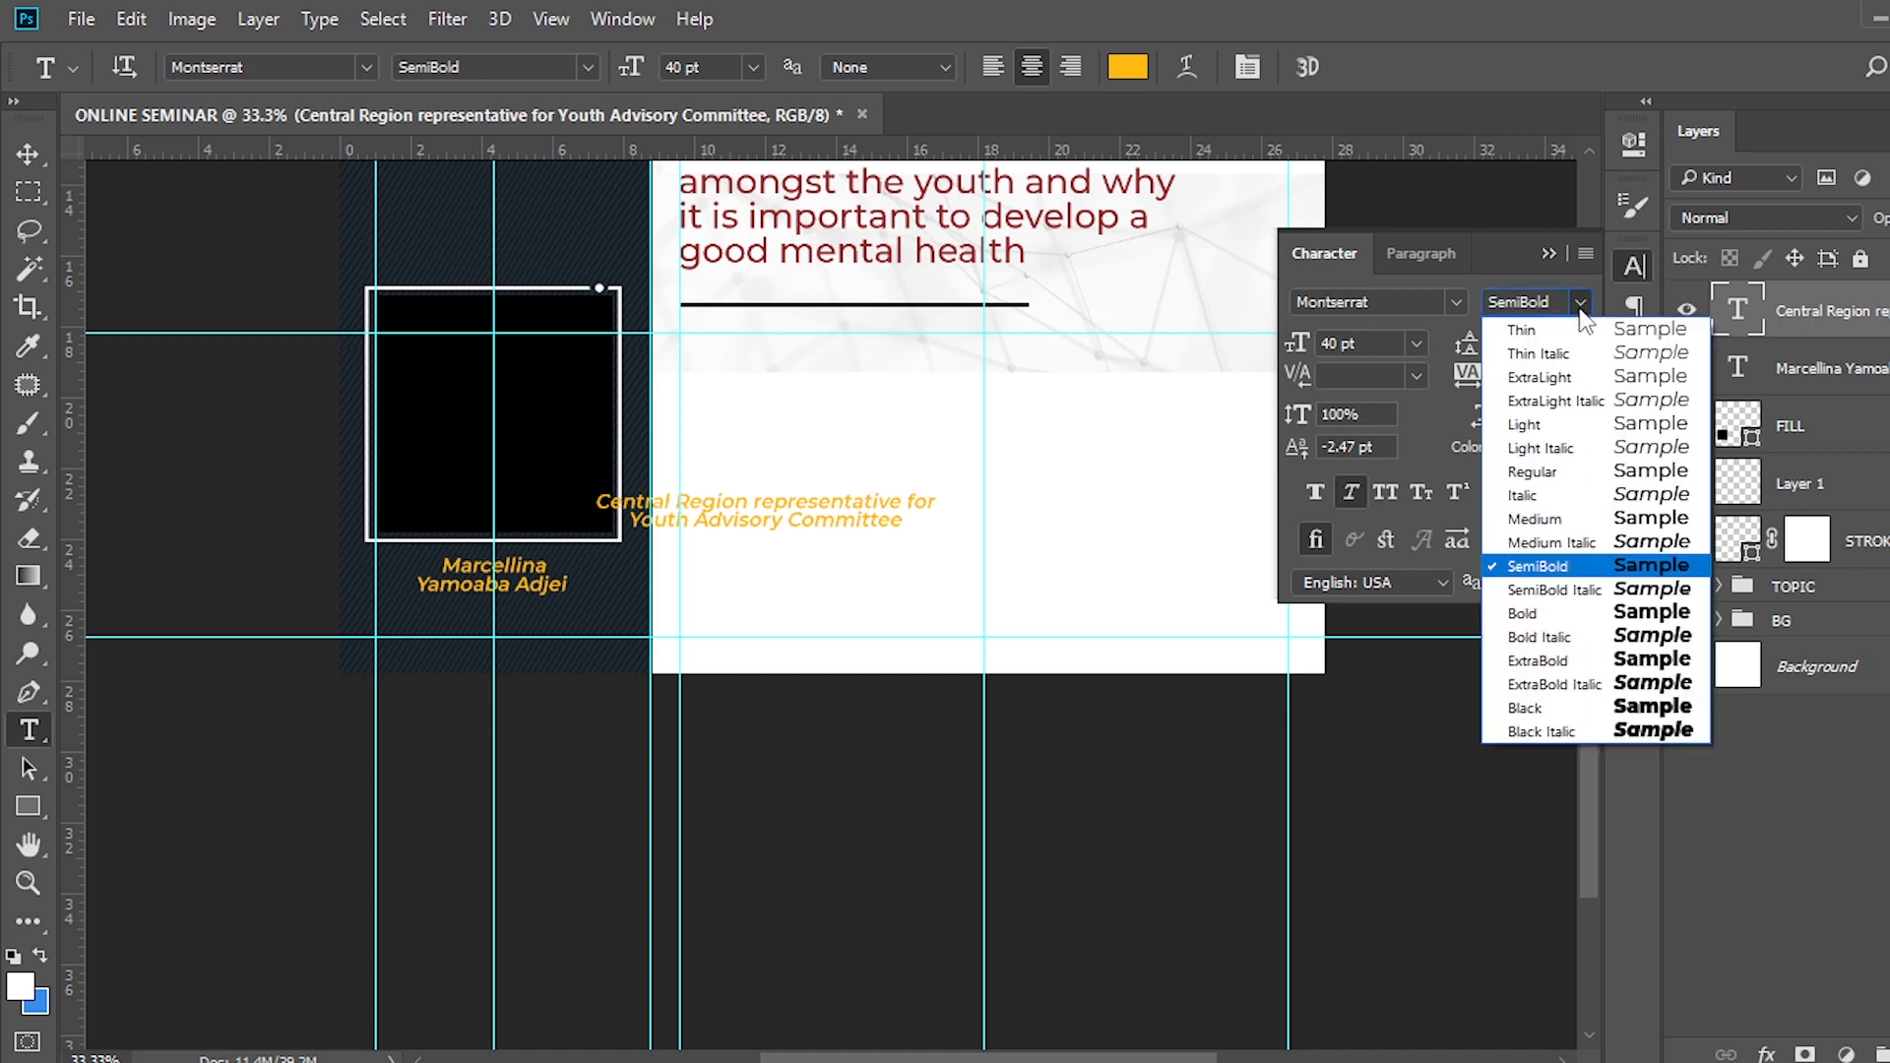
pyautogui.click(1532, 471)
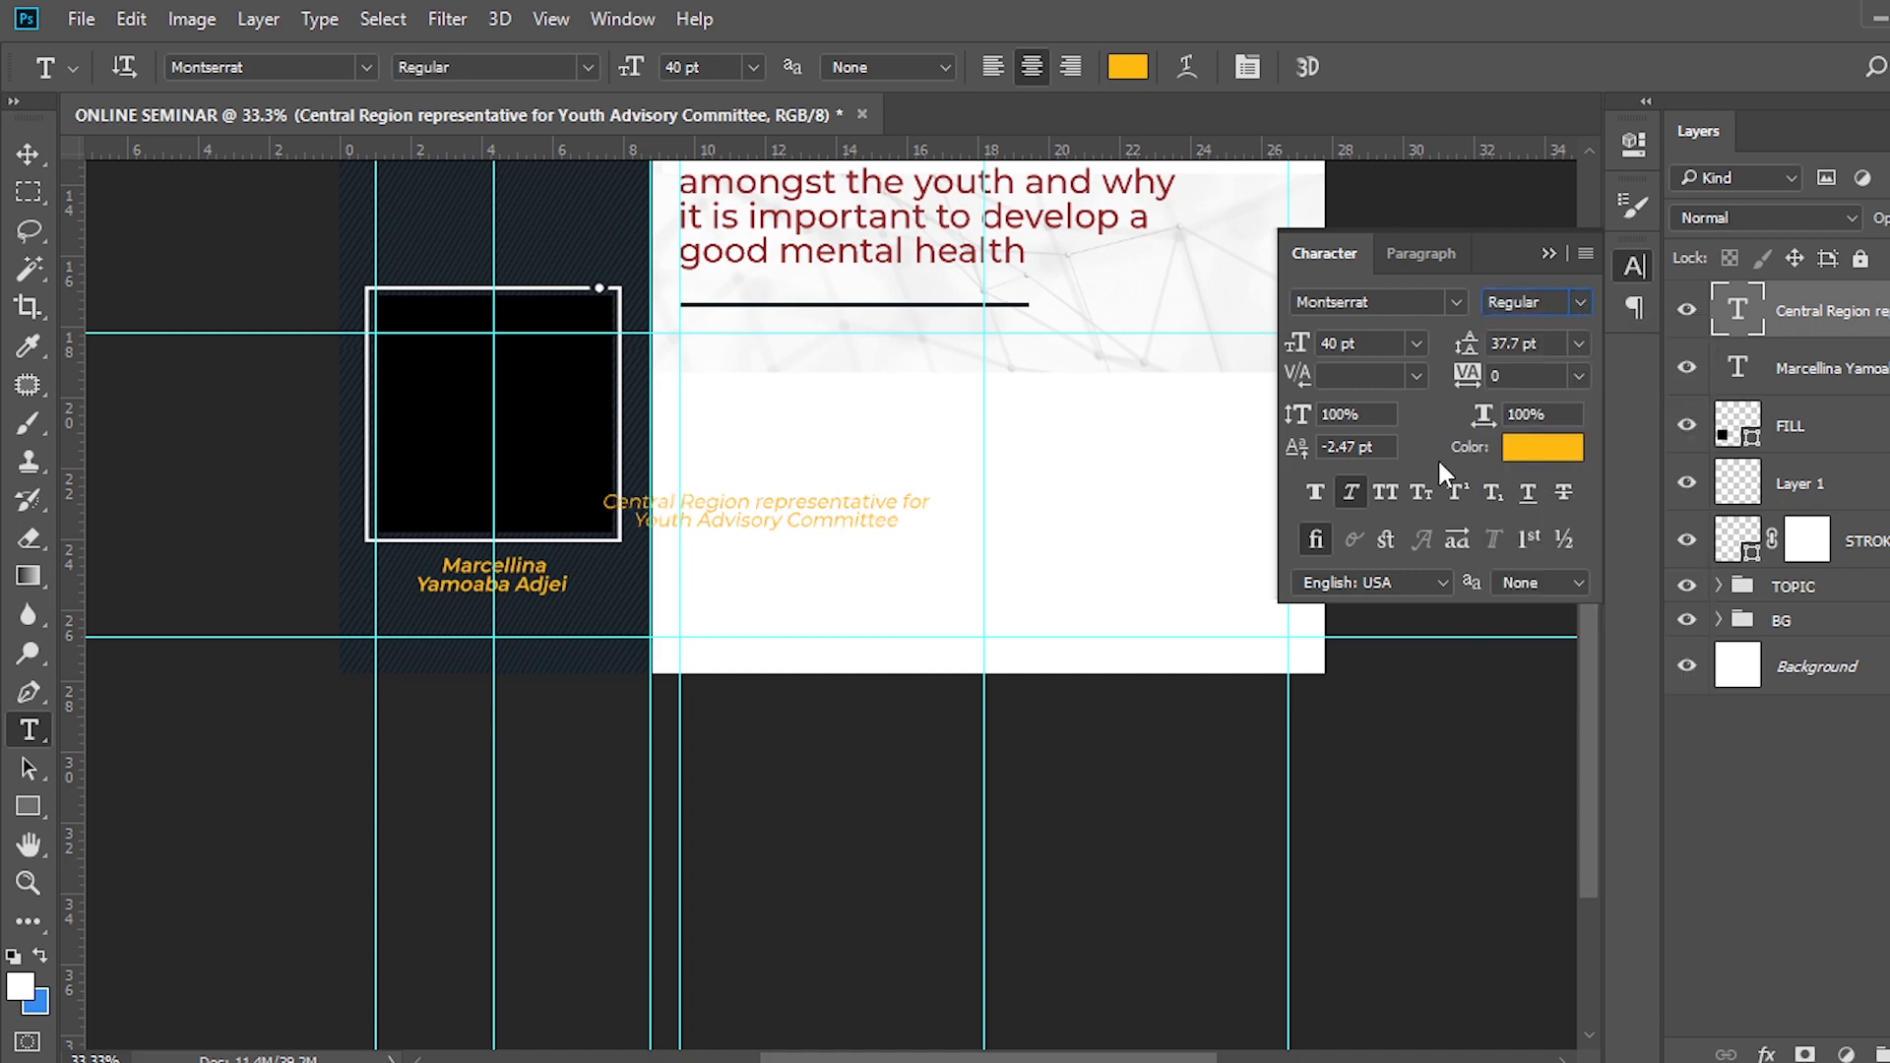
pyautogui.click(1373, 342)
pyautogui.write('32')
pyautogui.press('Return')
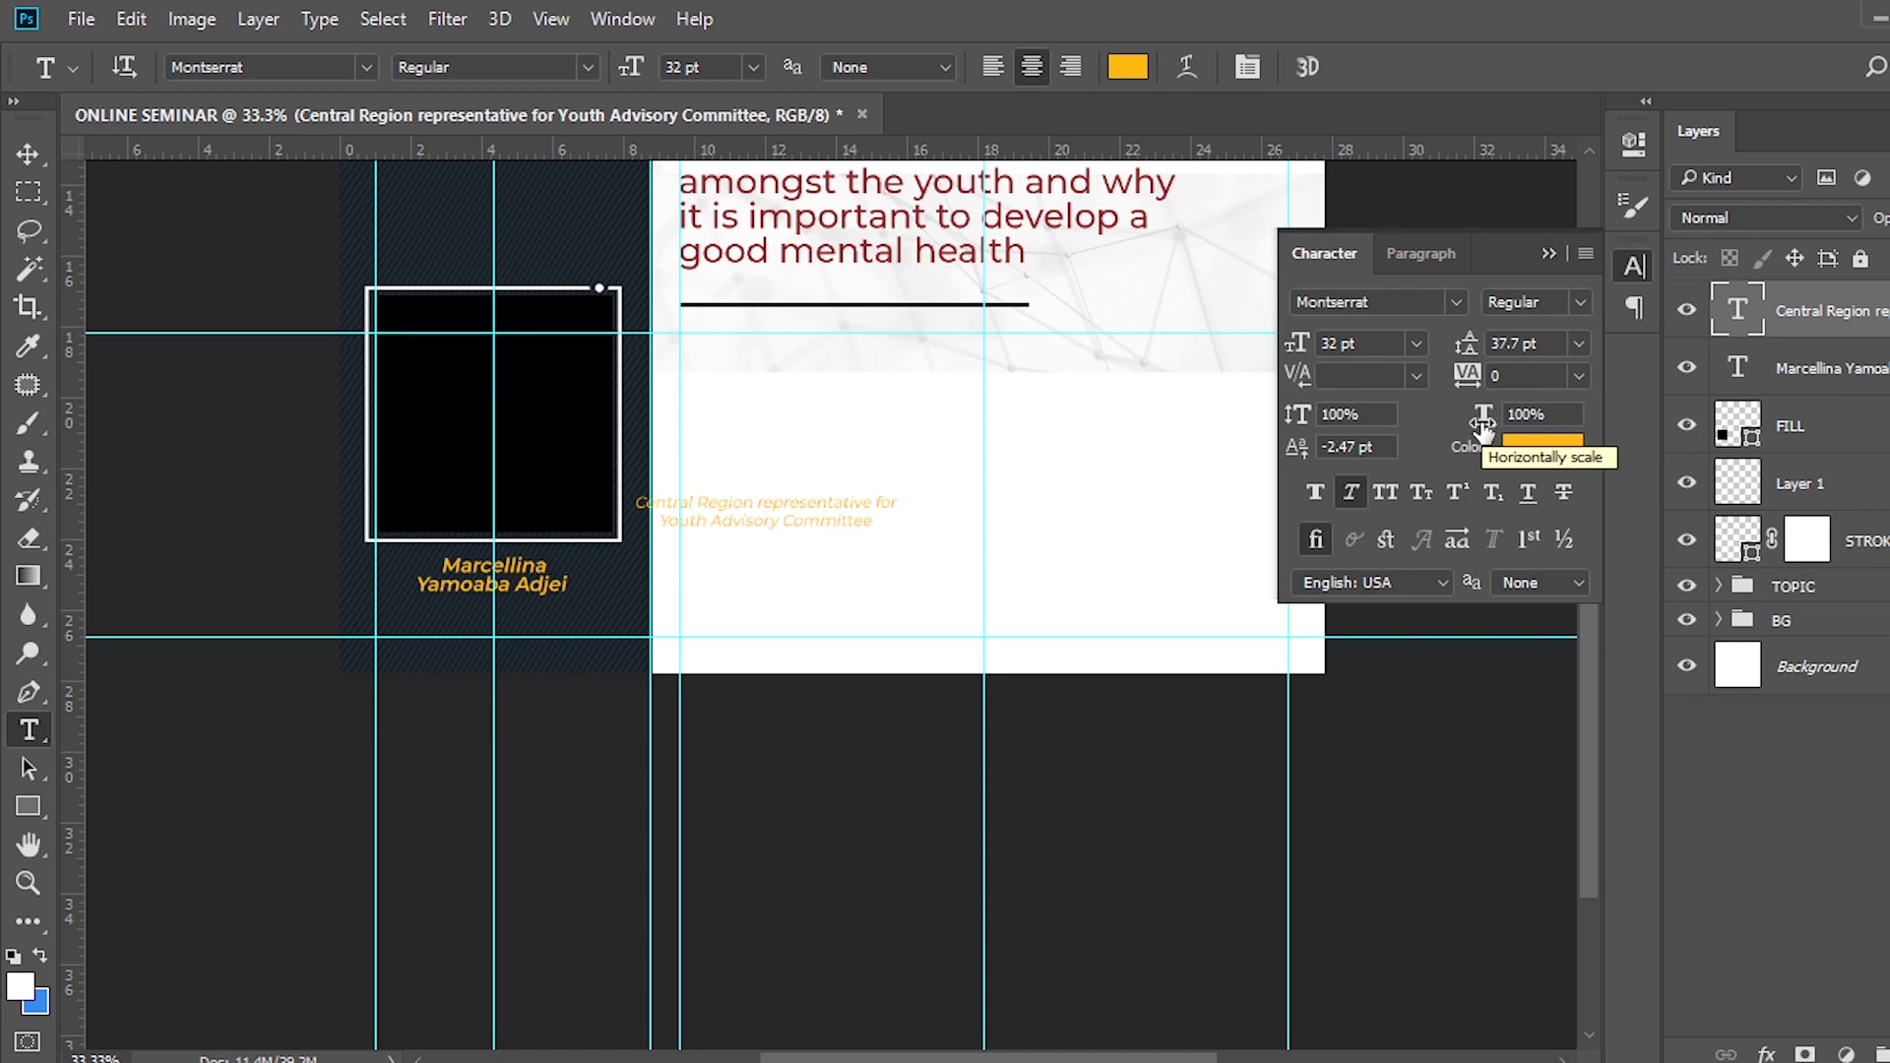
# Set the speaker's role text to 39 pt leading and color it white (ffffff).
pyautogui.click(1460, 343)
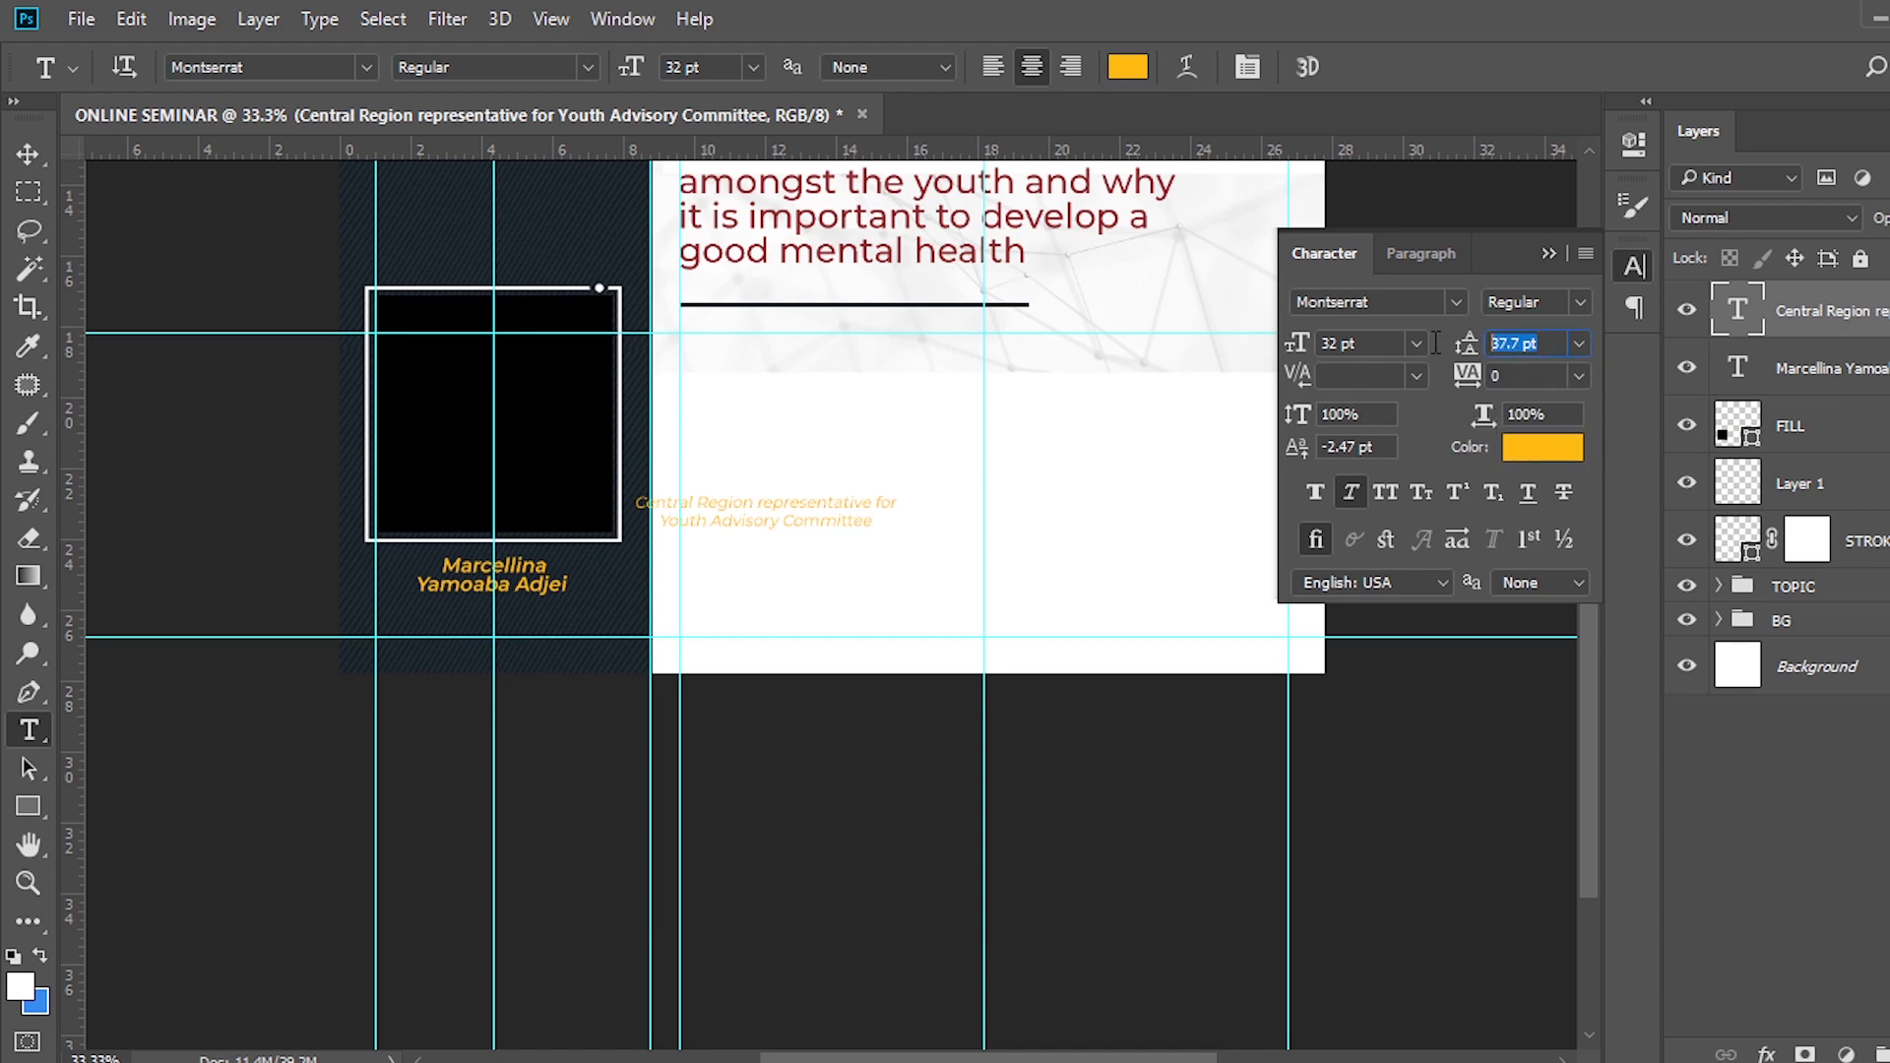
pyautogui.write('39')
pyautogui.press('Return')
pyautogui.click(1521, 455)
pyautogui.moveTo(189, 301); pyautogui.dragTo(5, 202)
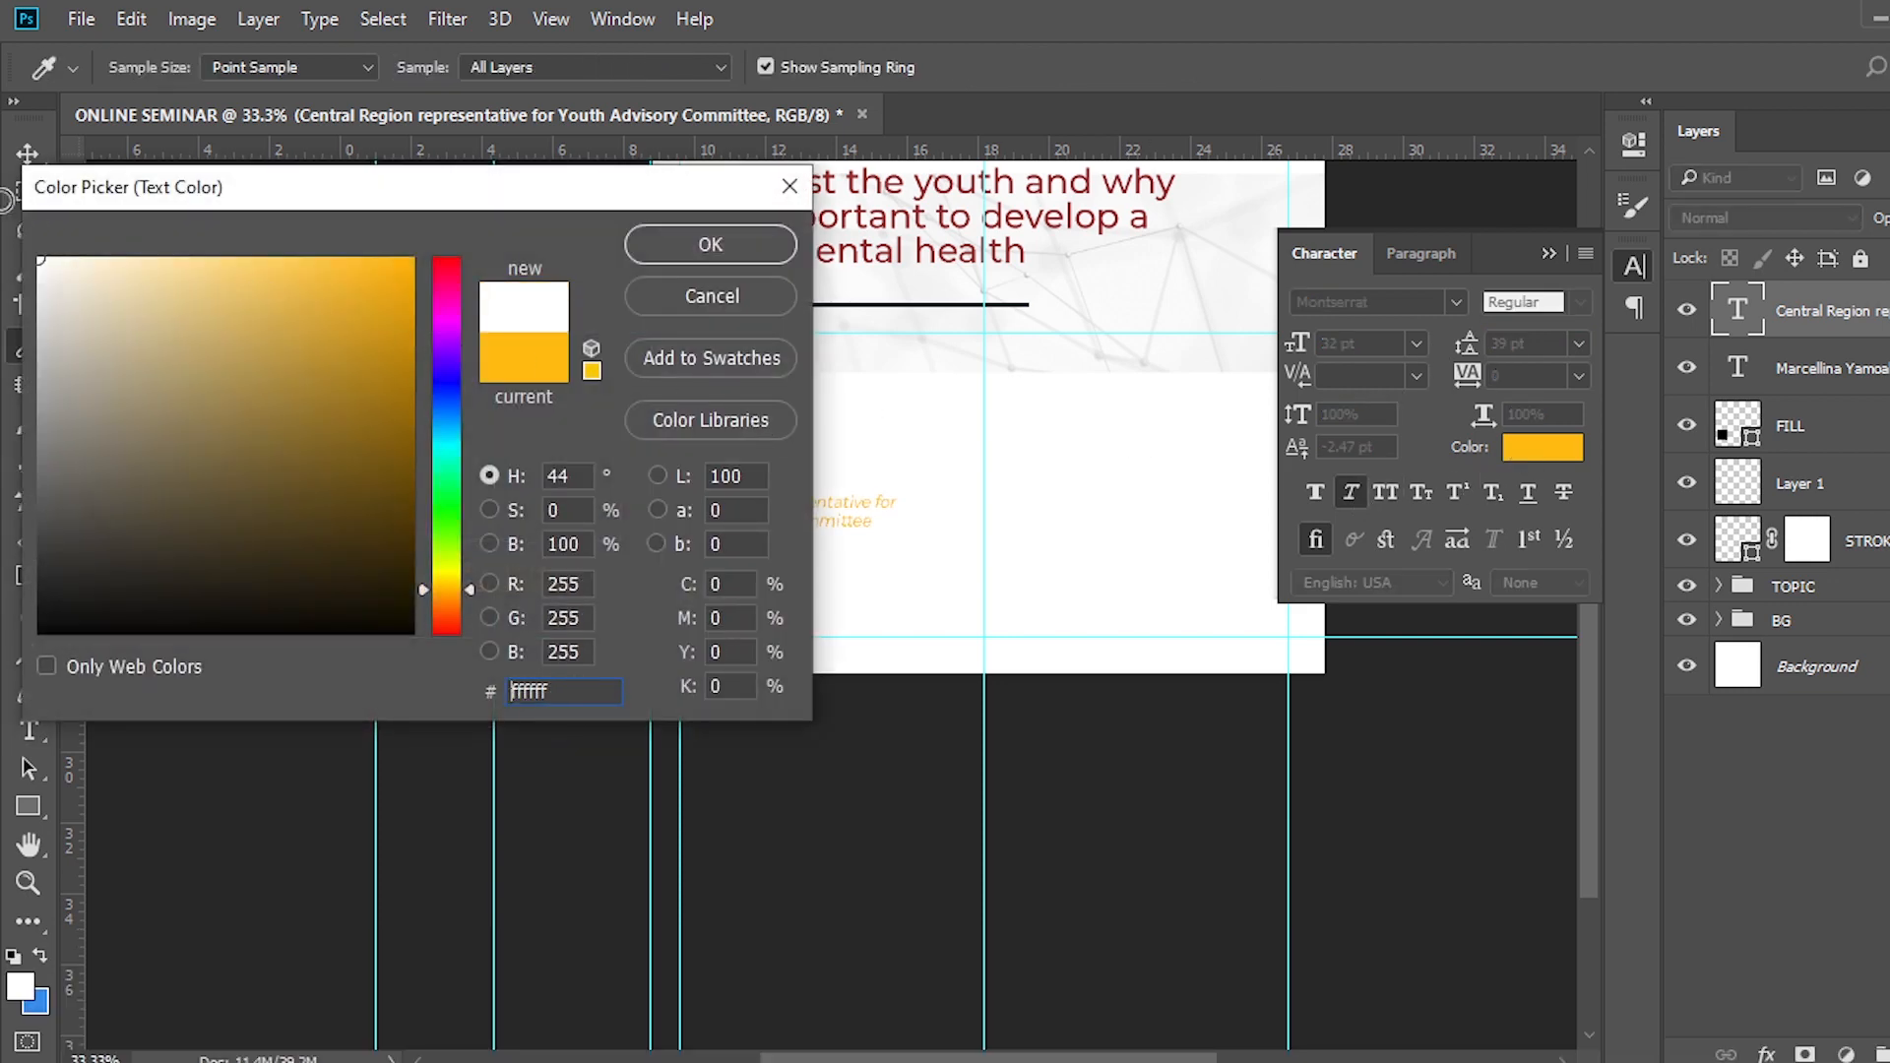
pyautogui.click(760, 246)
pyautogui.click(1549, 254)
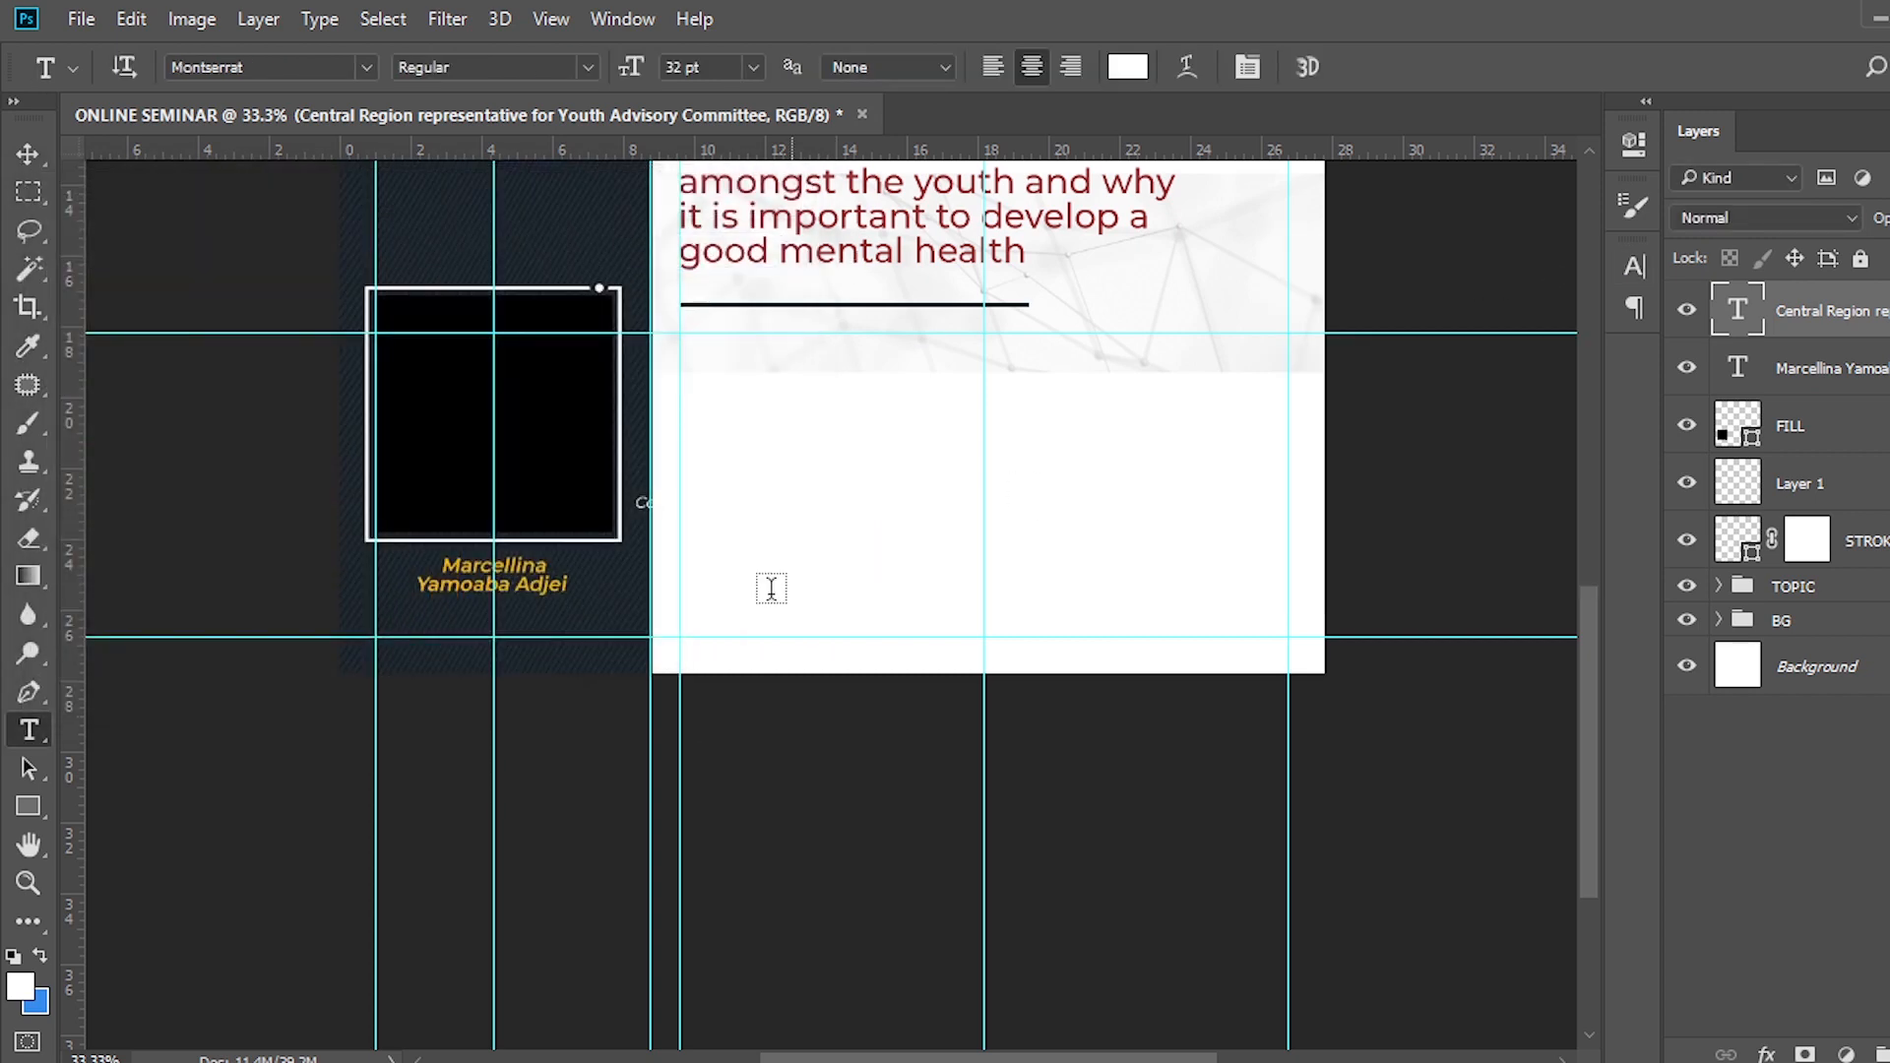
# Move the role text directly below the speaker's name, center it on the middle guide and nudge it slightly up.
pyautogui.click(28, 154)
pyautogui.moveTo(977, 587); pyautogui.dragTo(710, 672)
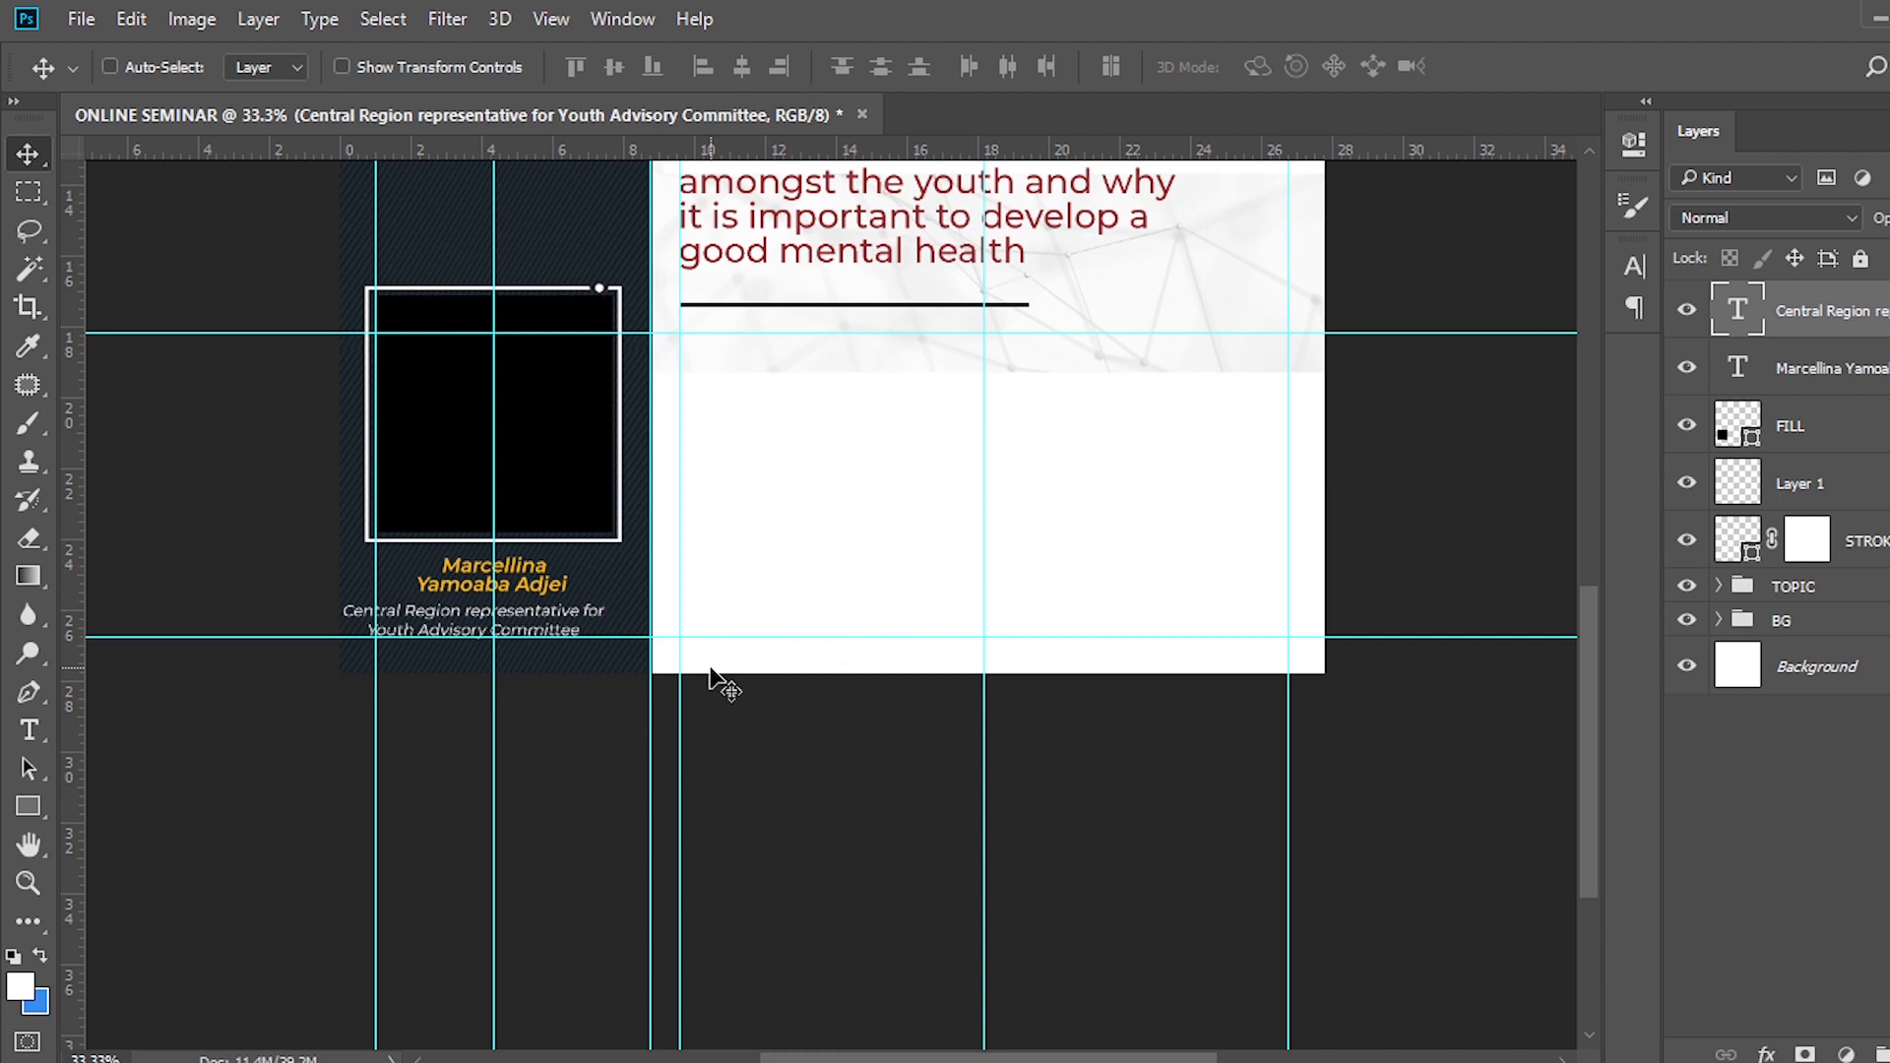
pyautogui.hotkey('ctrl', 't')
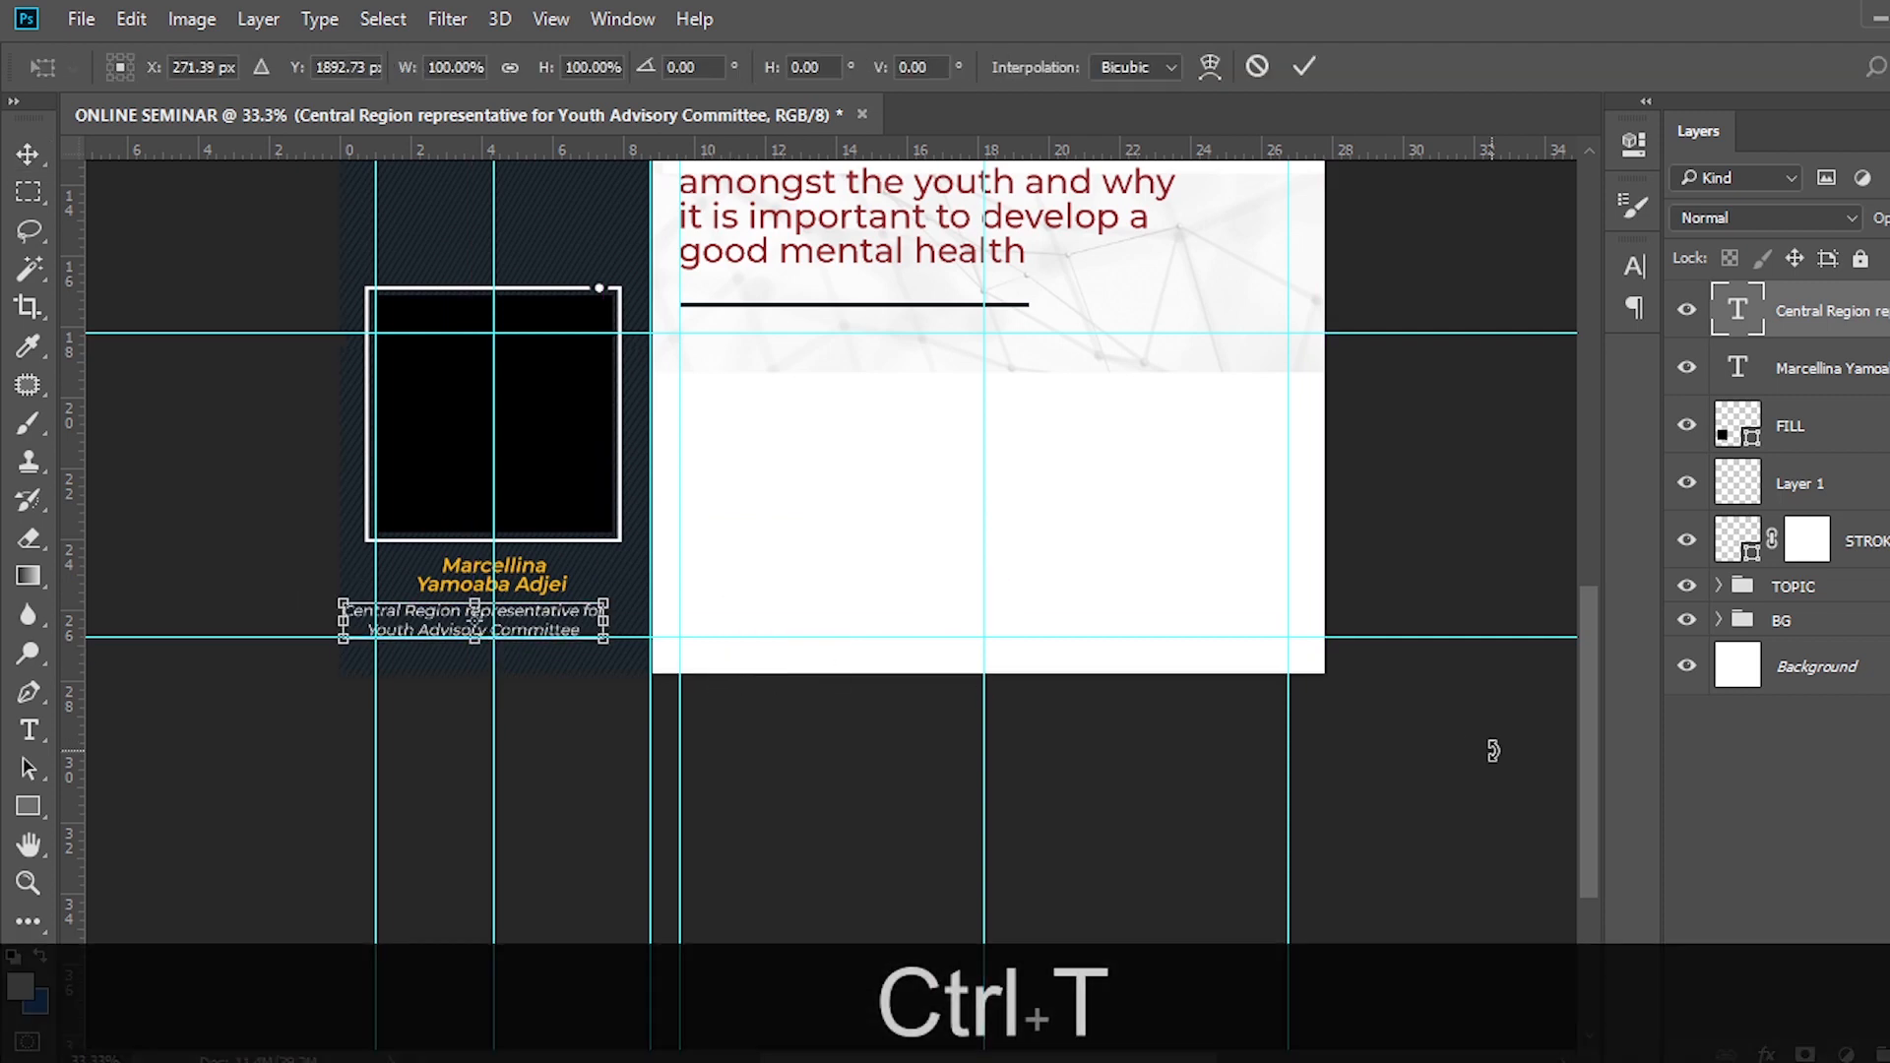
pyautogui.press('Up')
pyautogui.hotkey('ctrl', '=')
pyautogui.hotkey('ctrl', '=')
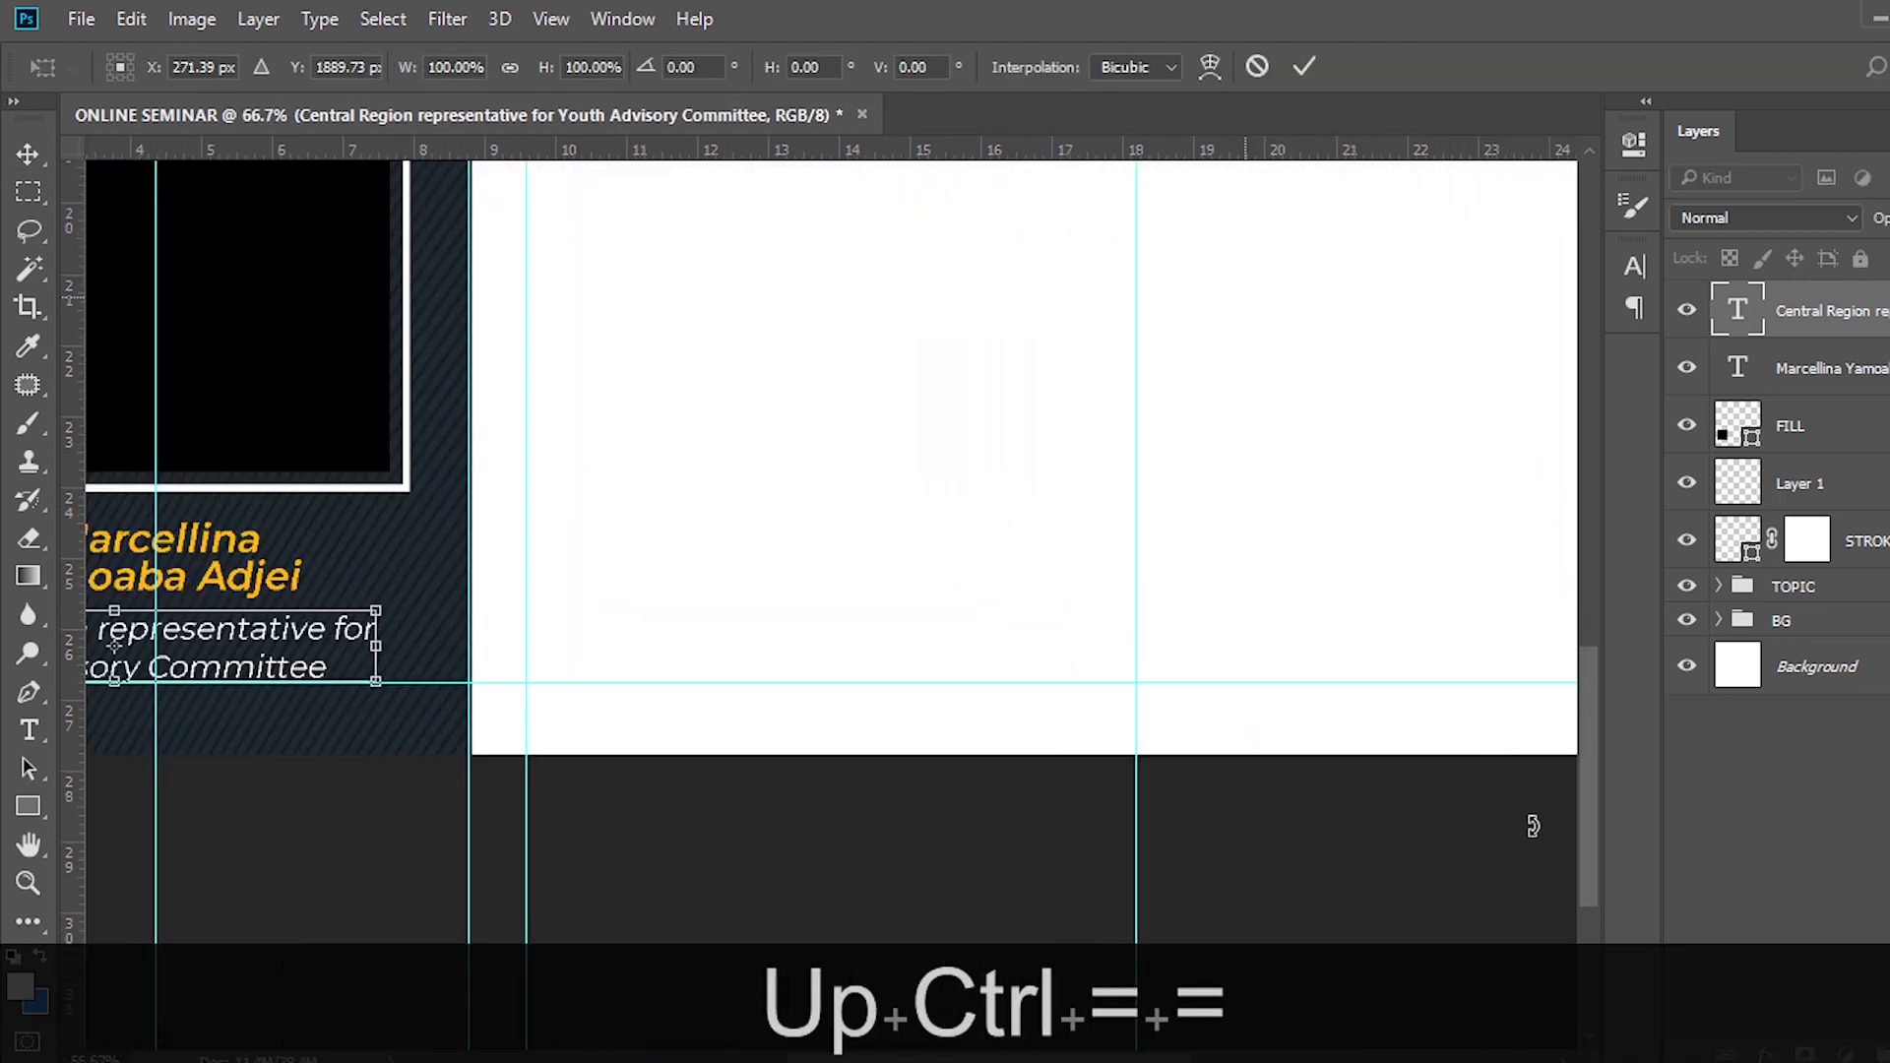
pyautogui.scroll(-1, 1529, 816)
pyautogui.moveTo(1048, 1059); pyautogui.dragTo(901, 1044)
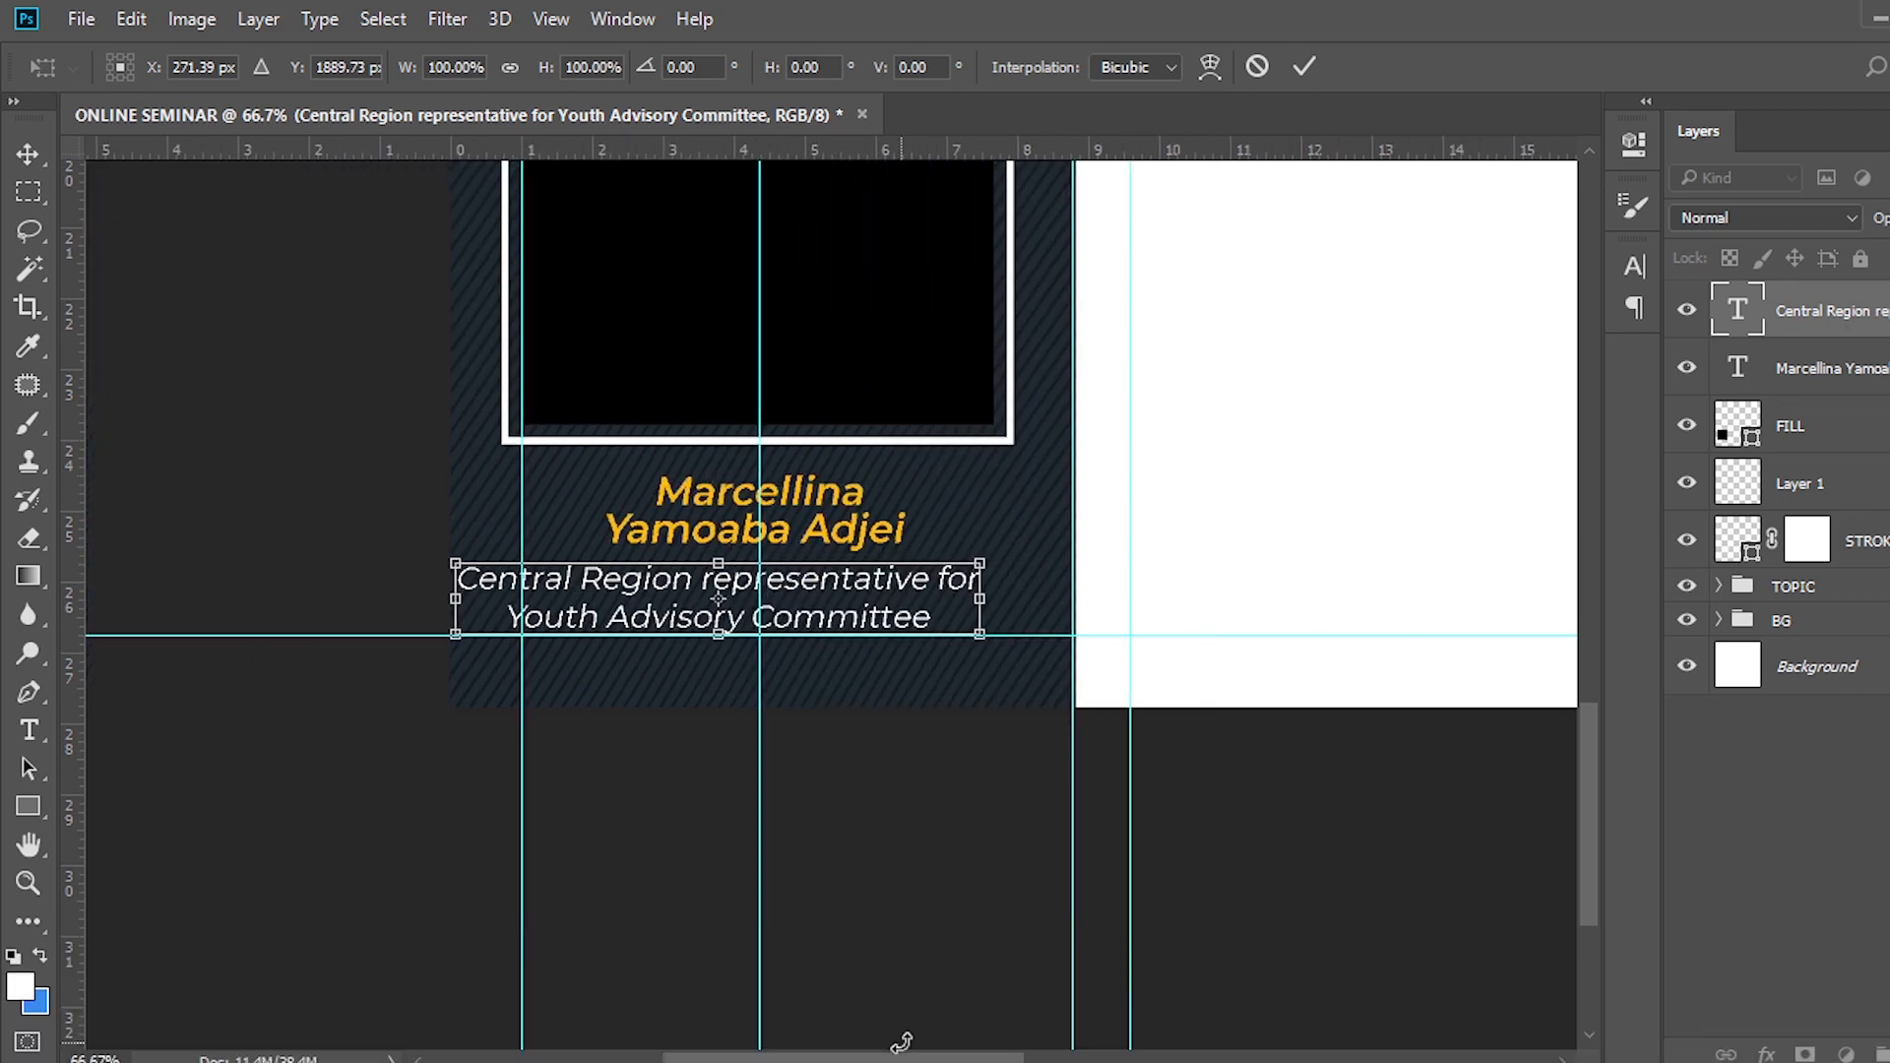
pyautogui.moveTo(824, 594); pyautogui.dragTo(867, 593)
pyautogui.press('Up')
pyautogui.press('Up')
pyautogui.press('Return')
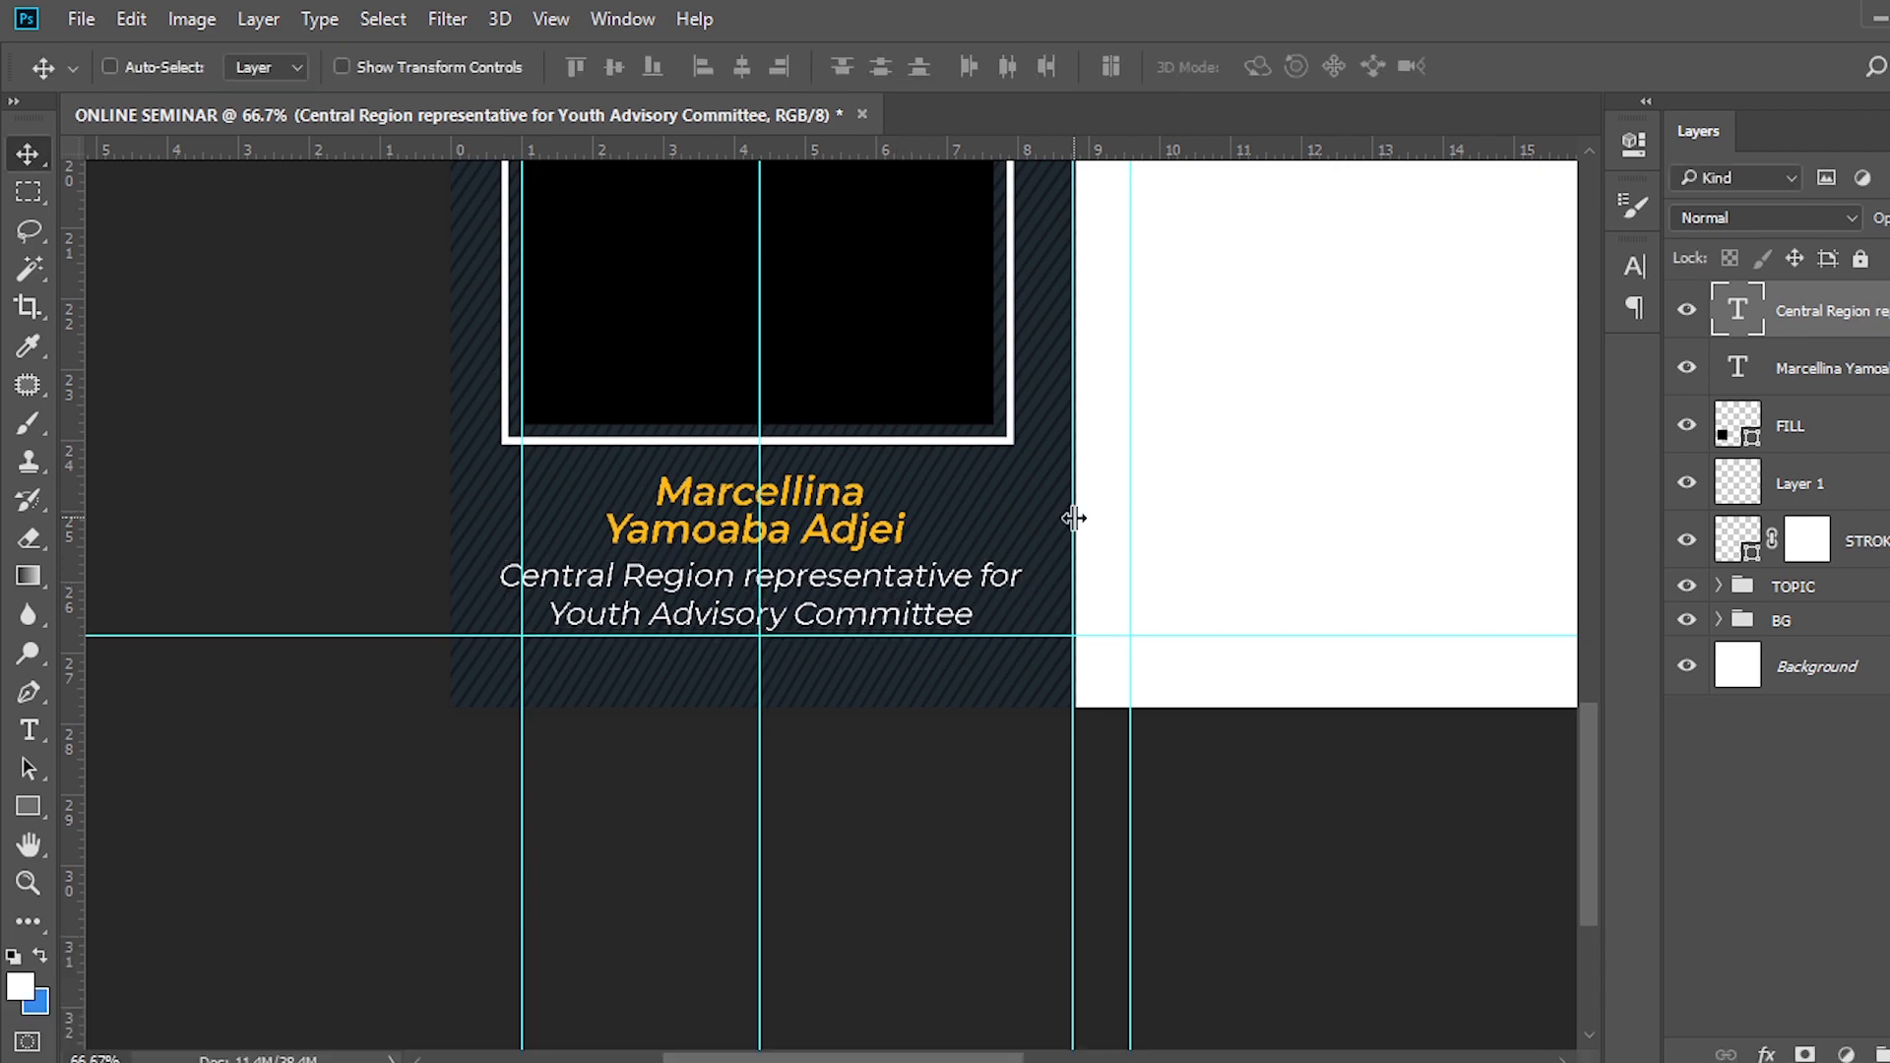
# Duplicate the role text layer and move the copy straight down about 1.17 in, below the original.
pyautogui.hotkey('ctrl', 'j')
pyautogui.press('v')
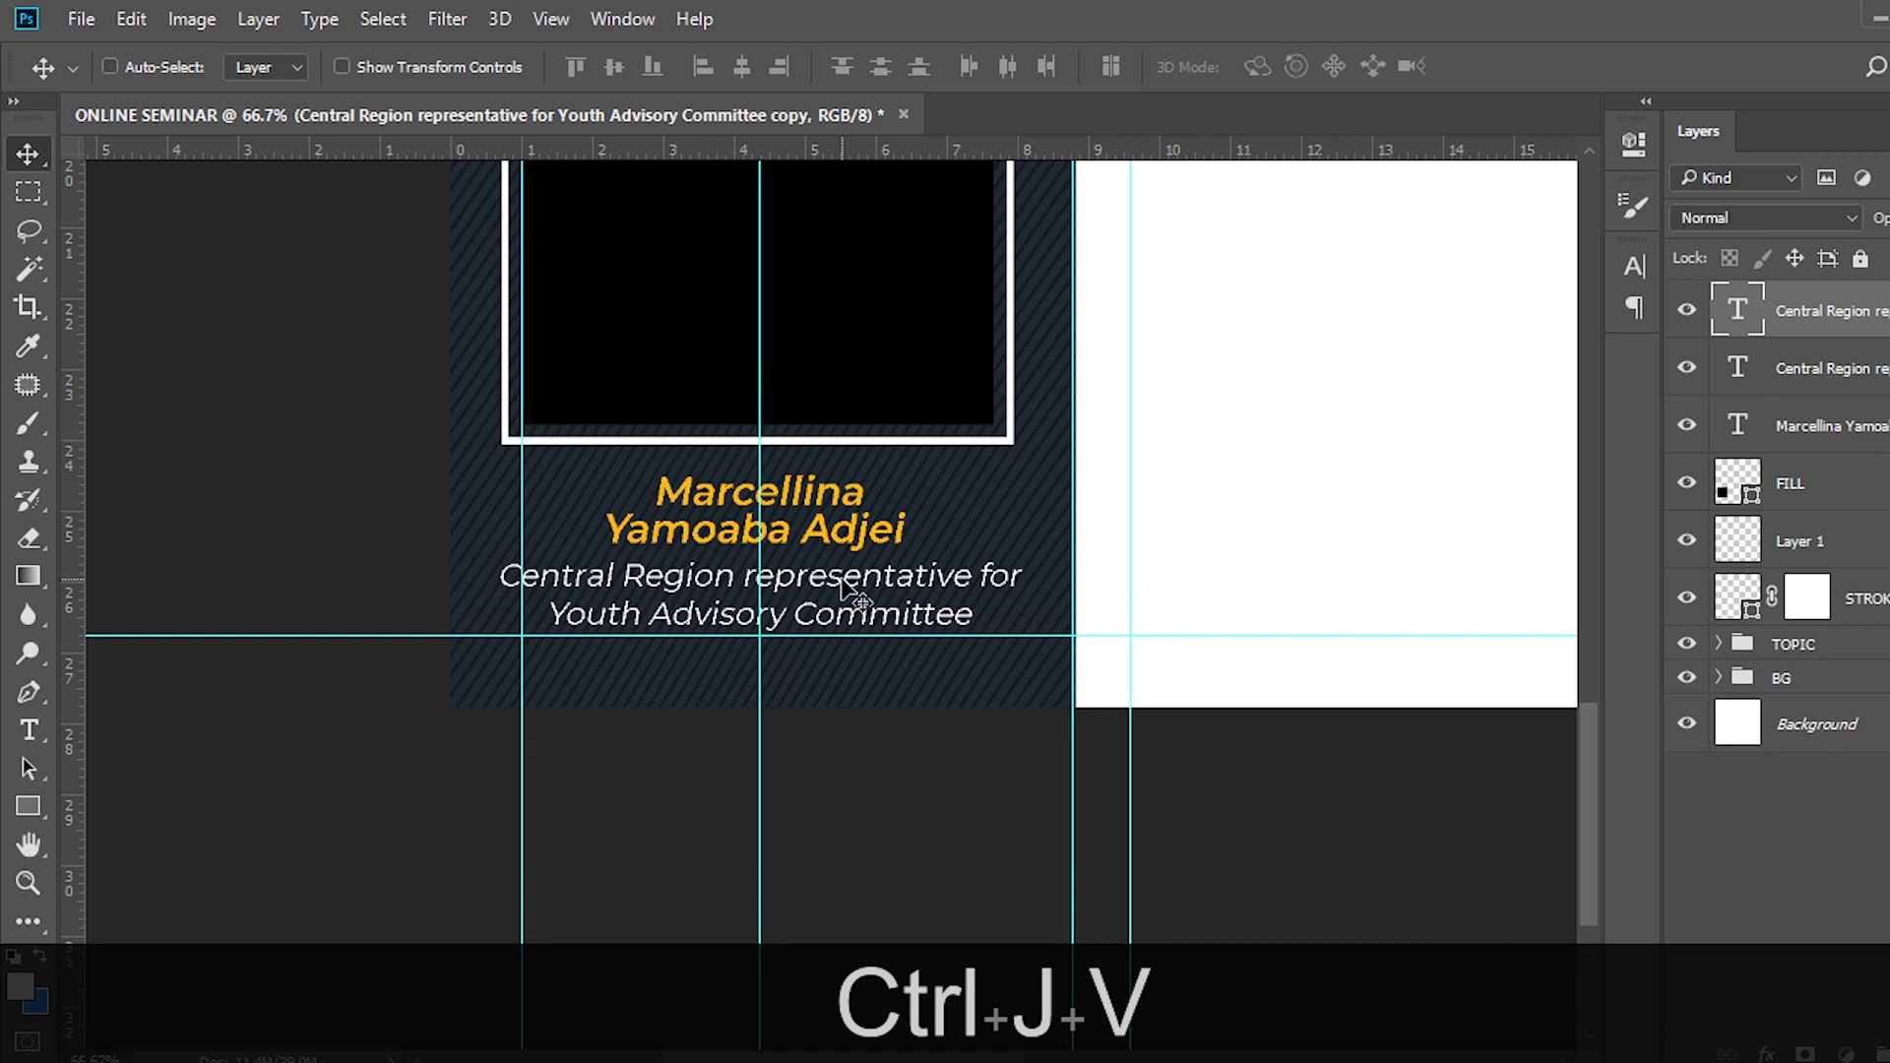
pyautogui.moveTo(855, 587); pyautogui.dragTo(854, 669)
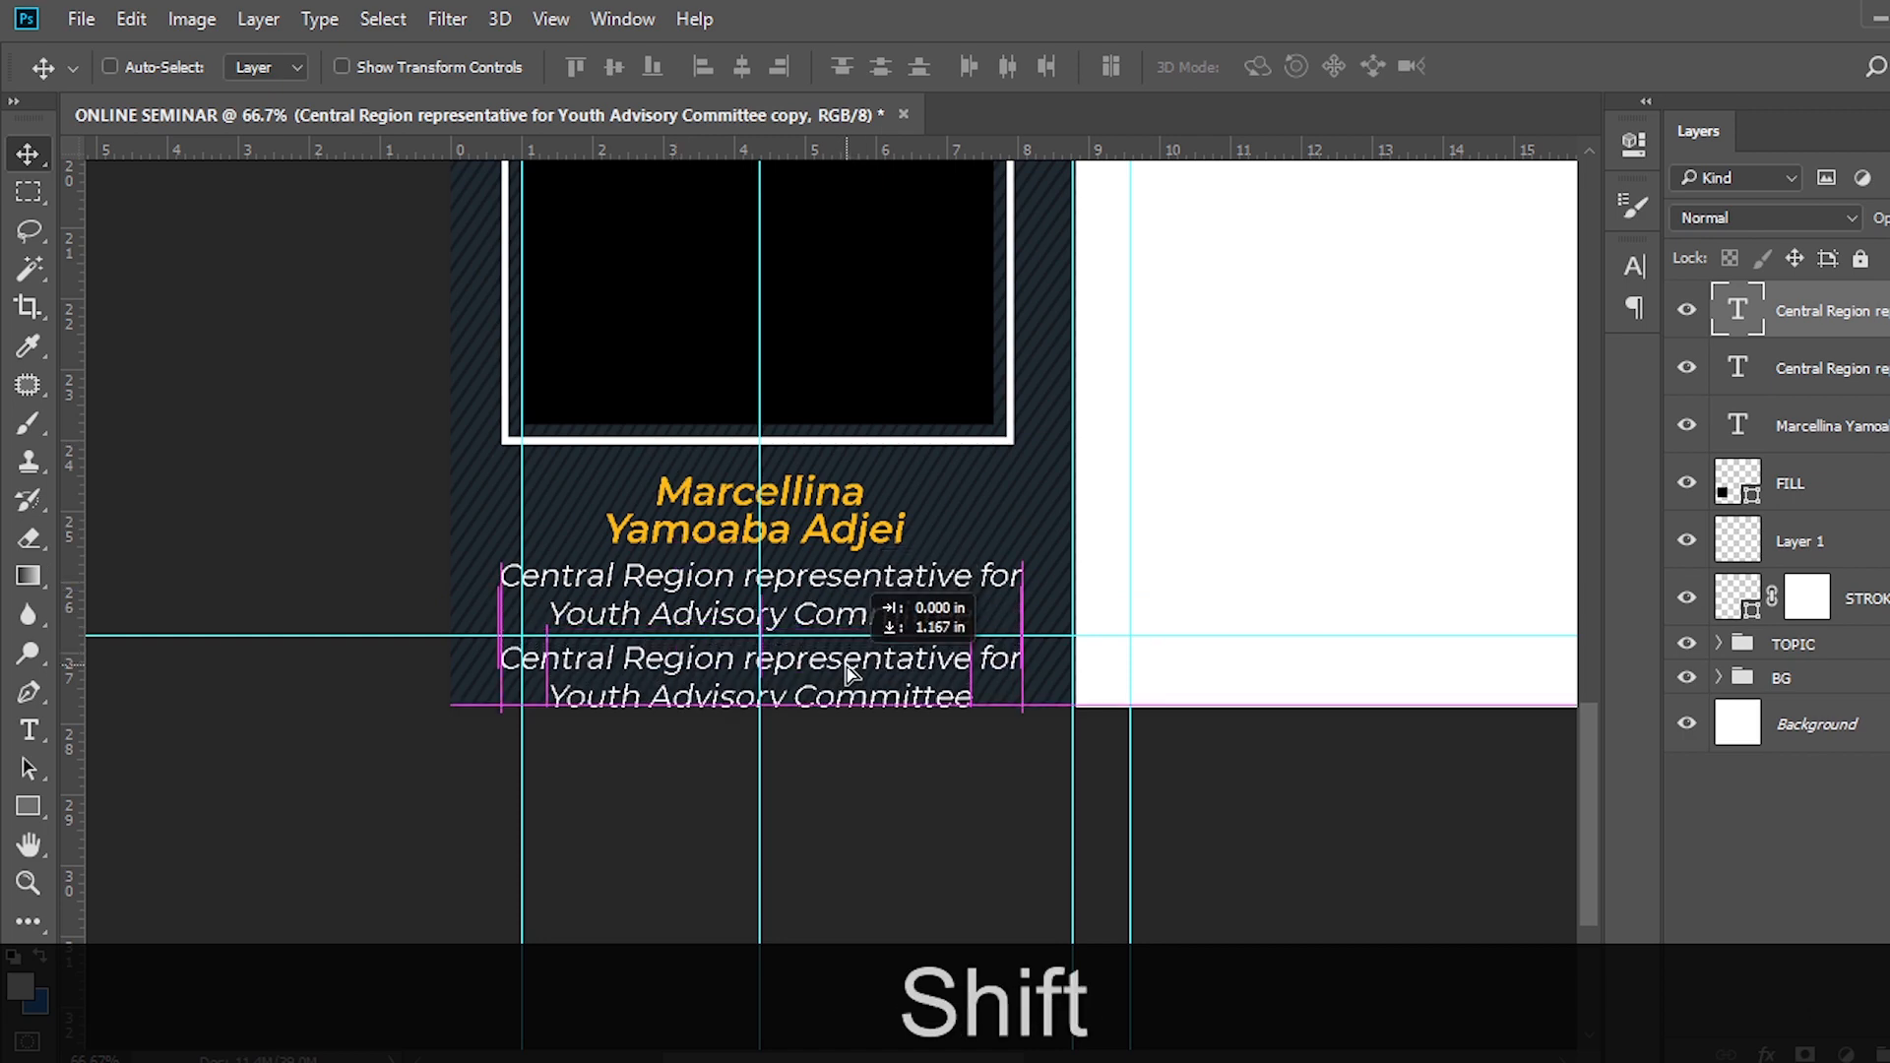
# Copy "Ghana Health Service." from 106.txt and replace the lower role copy's text with it.
pyautogui.hotkey('alt', 'Tab')
pyautogui.moveTo(310, 399); pyautogui.dragTo(17, 404)
pyautogui.hotkey('ctrl', 'c')
pyautogui.click(1236, 2)
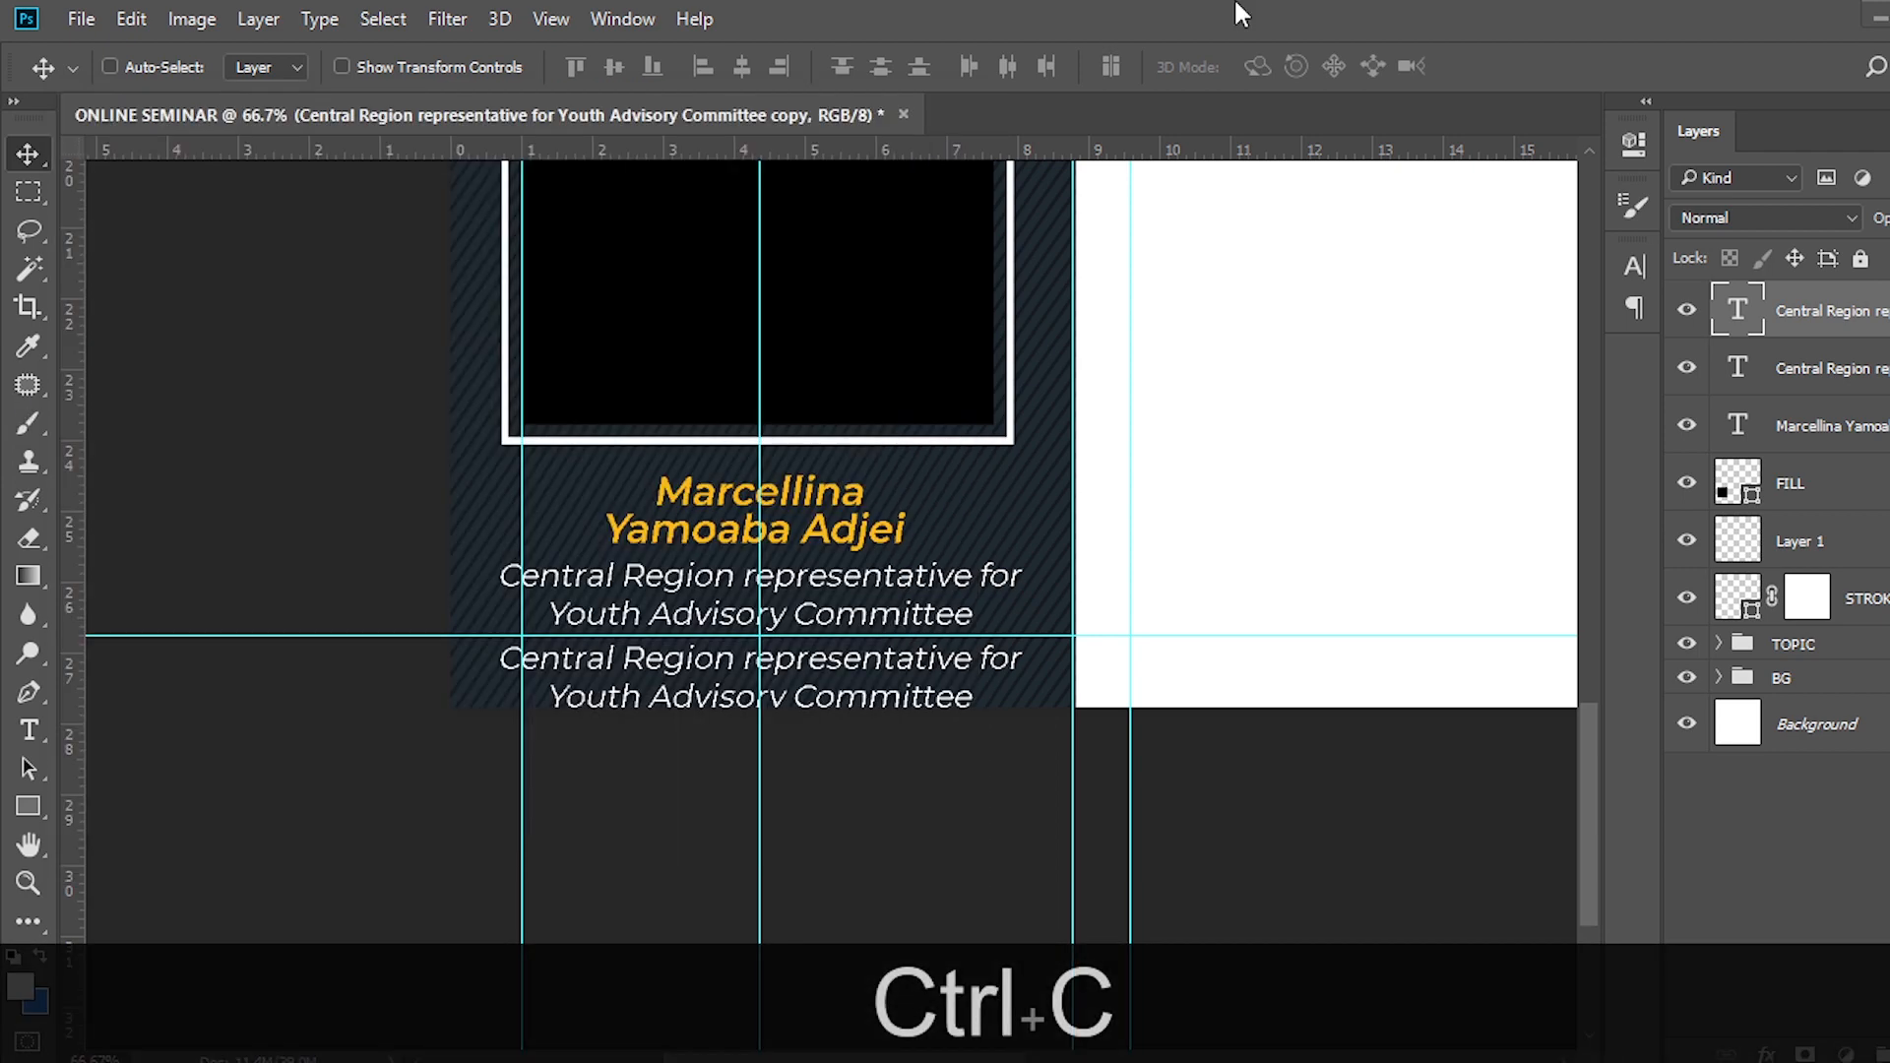
pyautogui.doubleClick(1742, 313)
pyautogui.hotkey('ctrl', 'v')
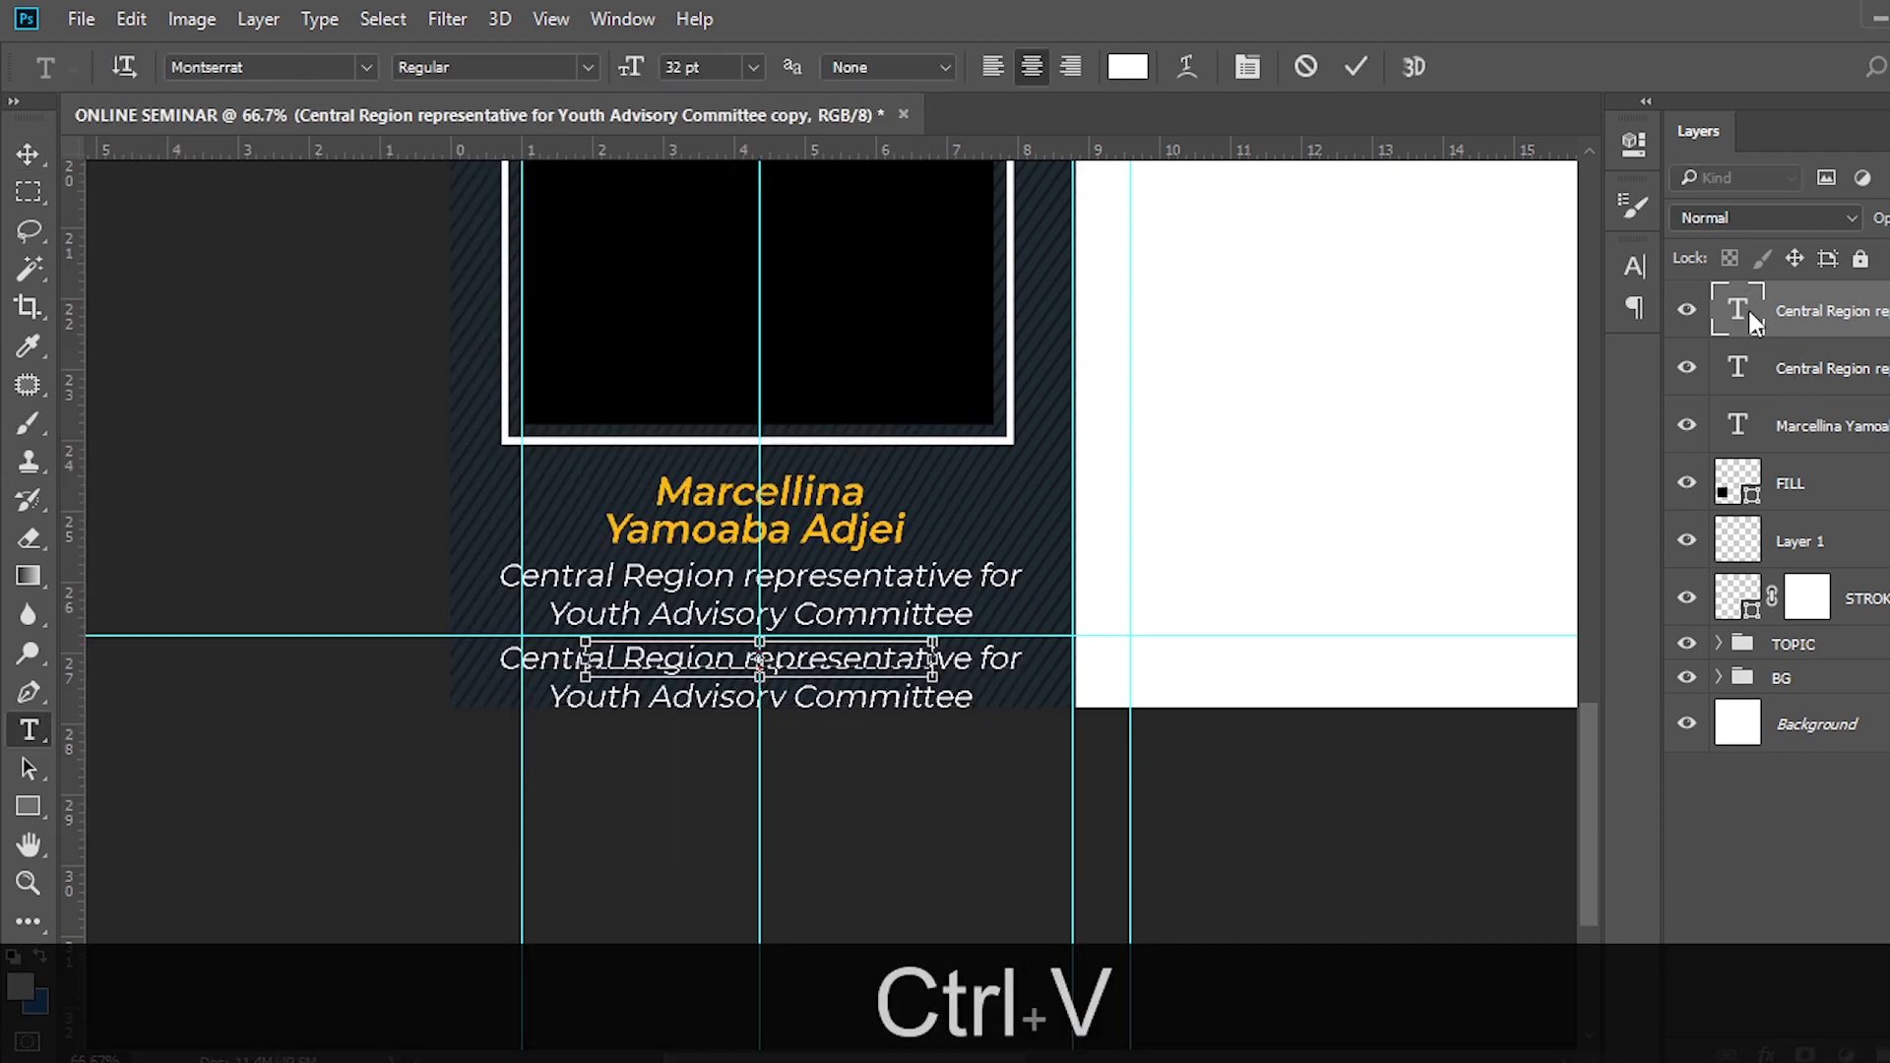
pyautogui.hotkey('ctrl', 'Return')
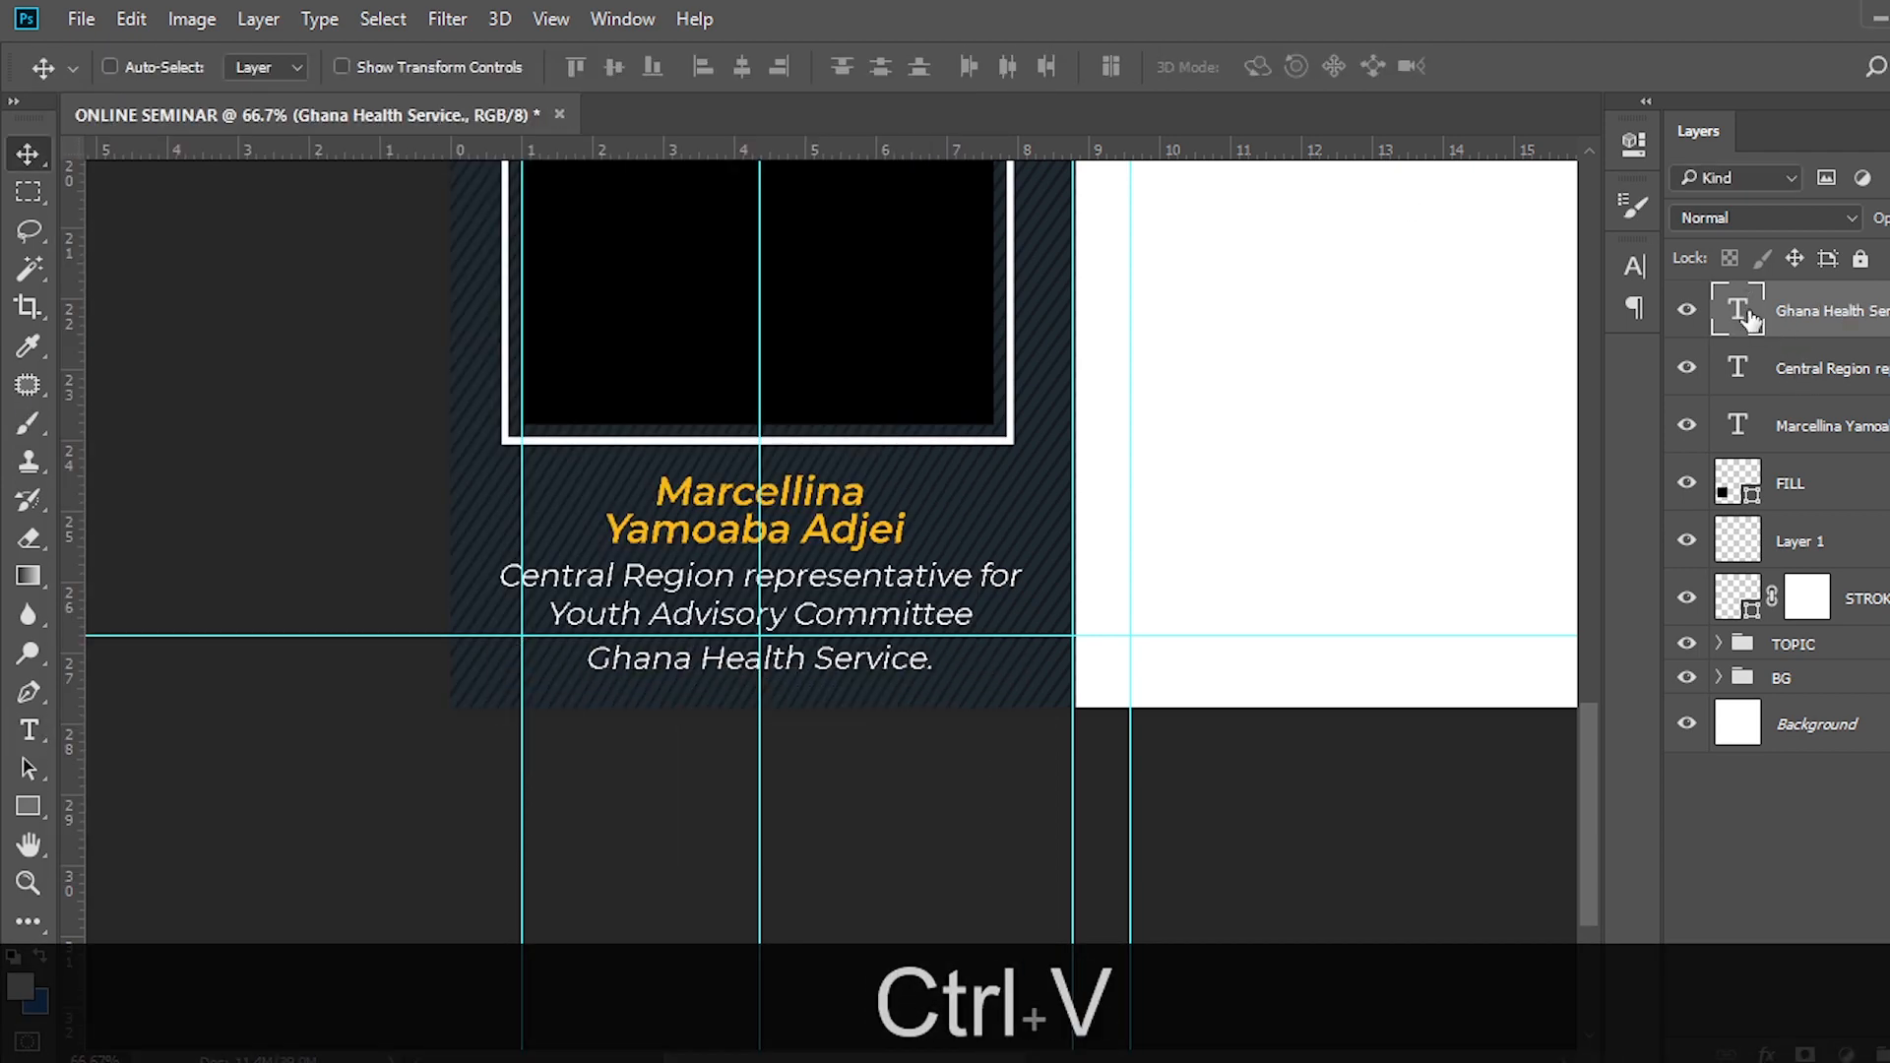
# Set the "Ghana Health Service." text to Montserrat Bold at 28 pt.
pyautogui.click(1633, 262)
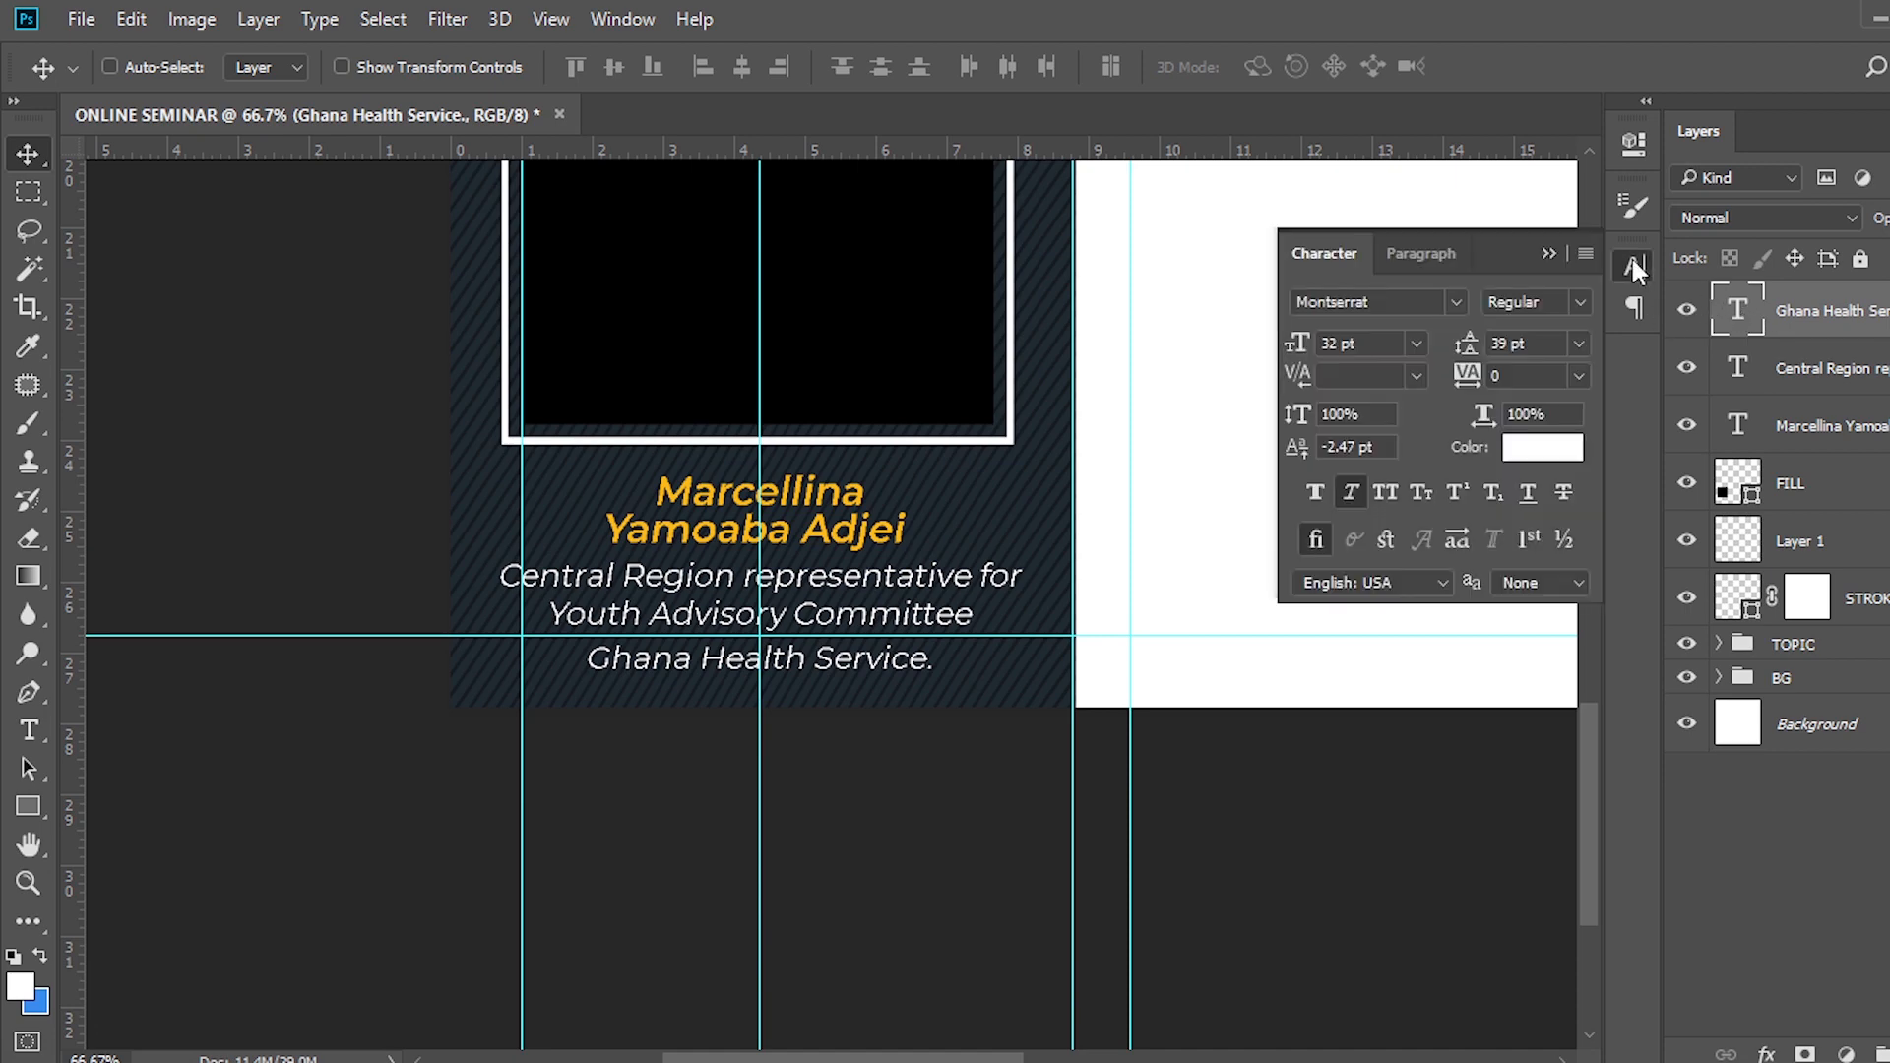
pyautogui.click(1581, 302)
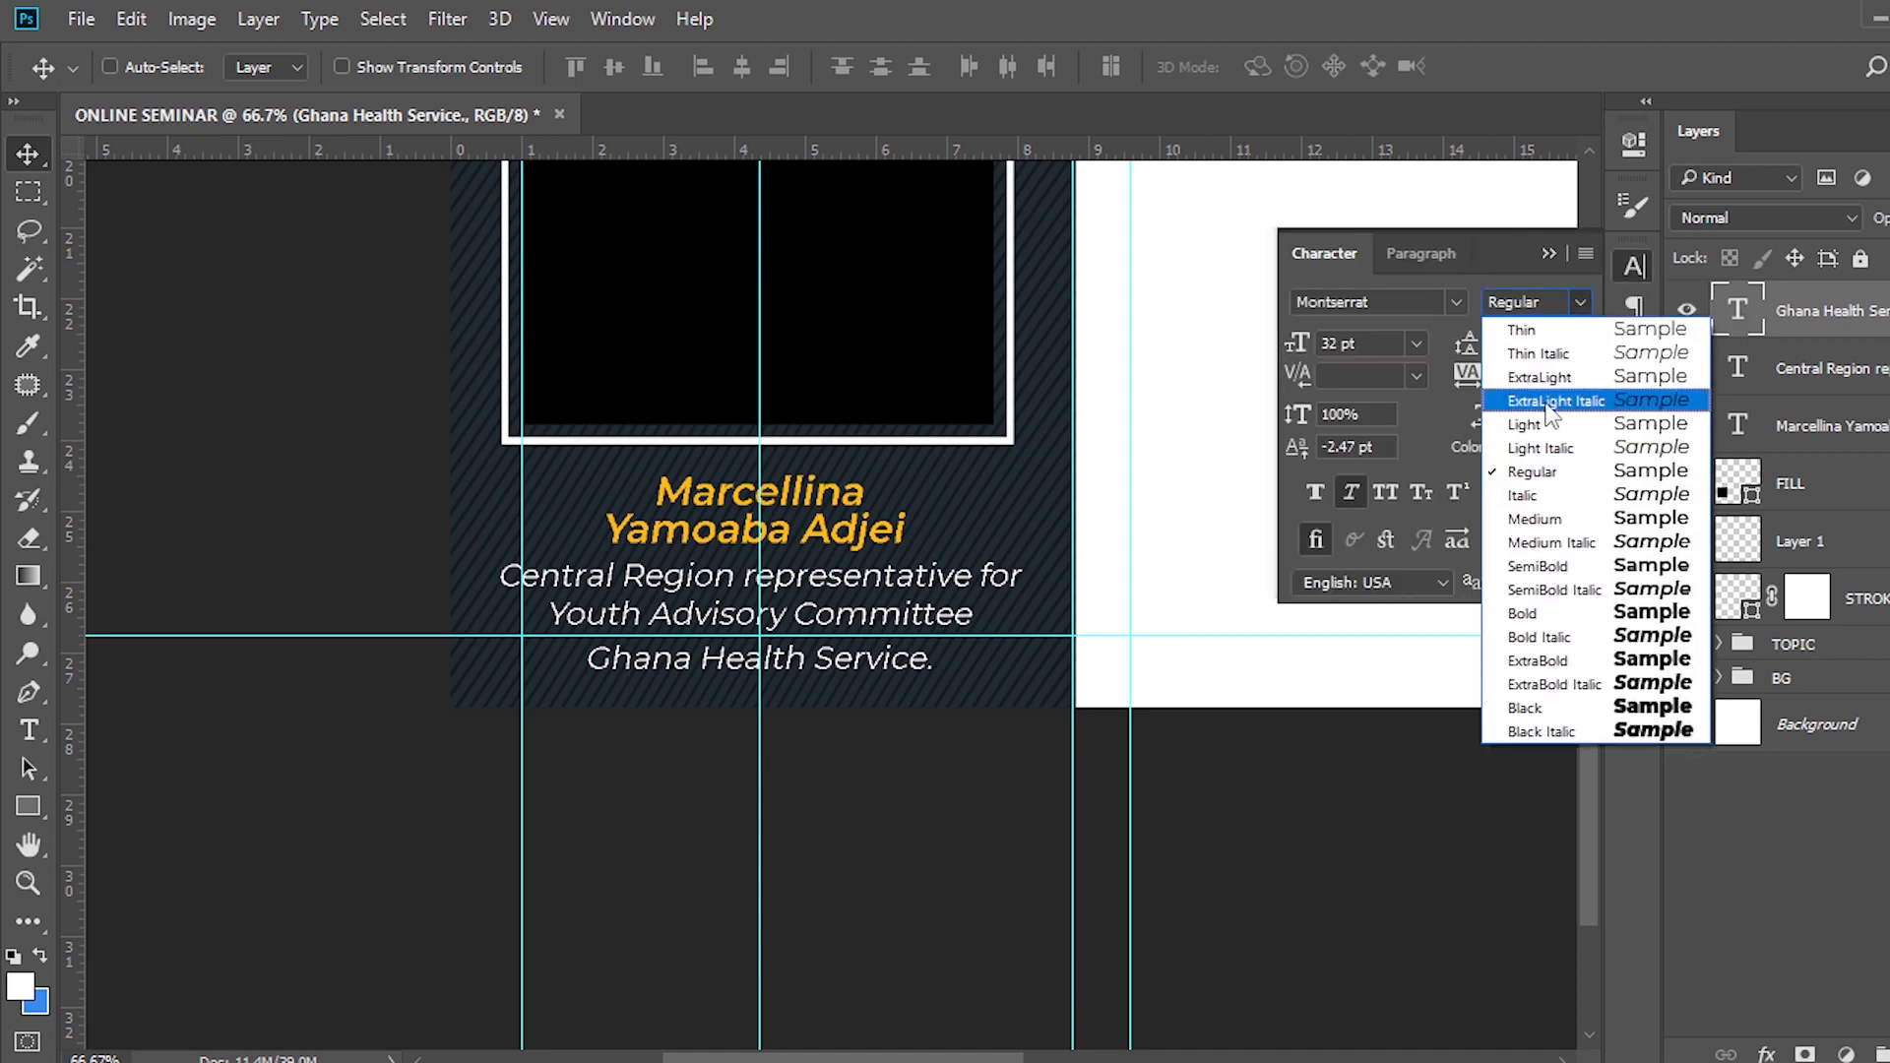
pyautogui.click(1526, 612)
pyautogui.click(1363, 341)
pyautogui.write('28')
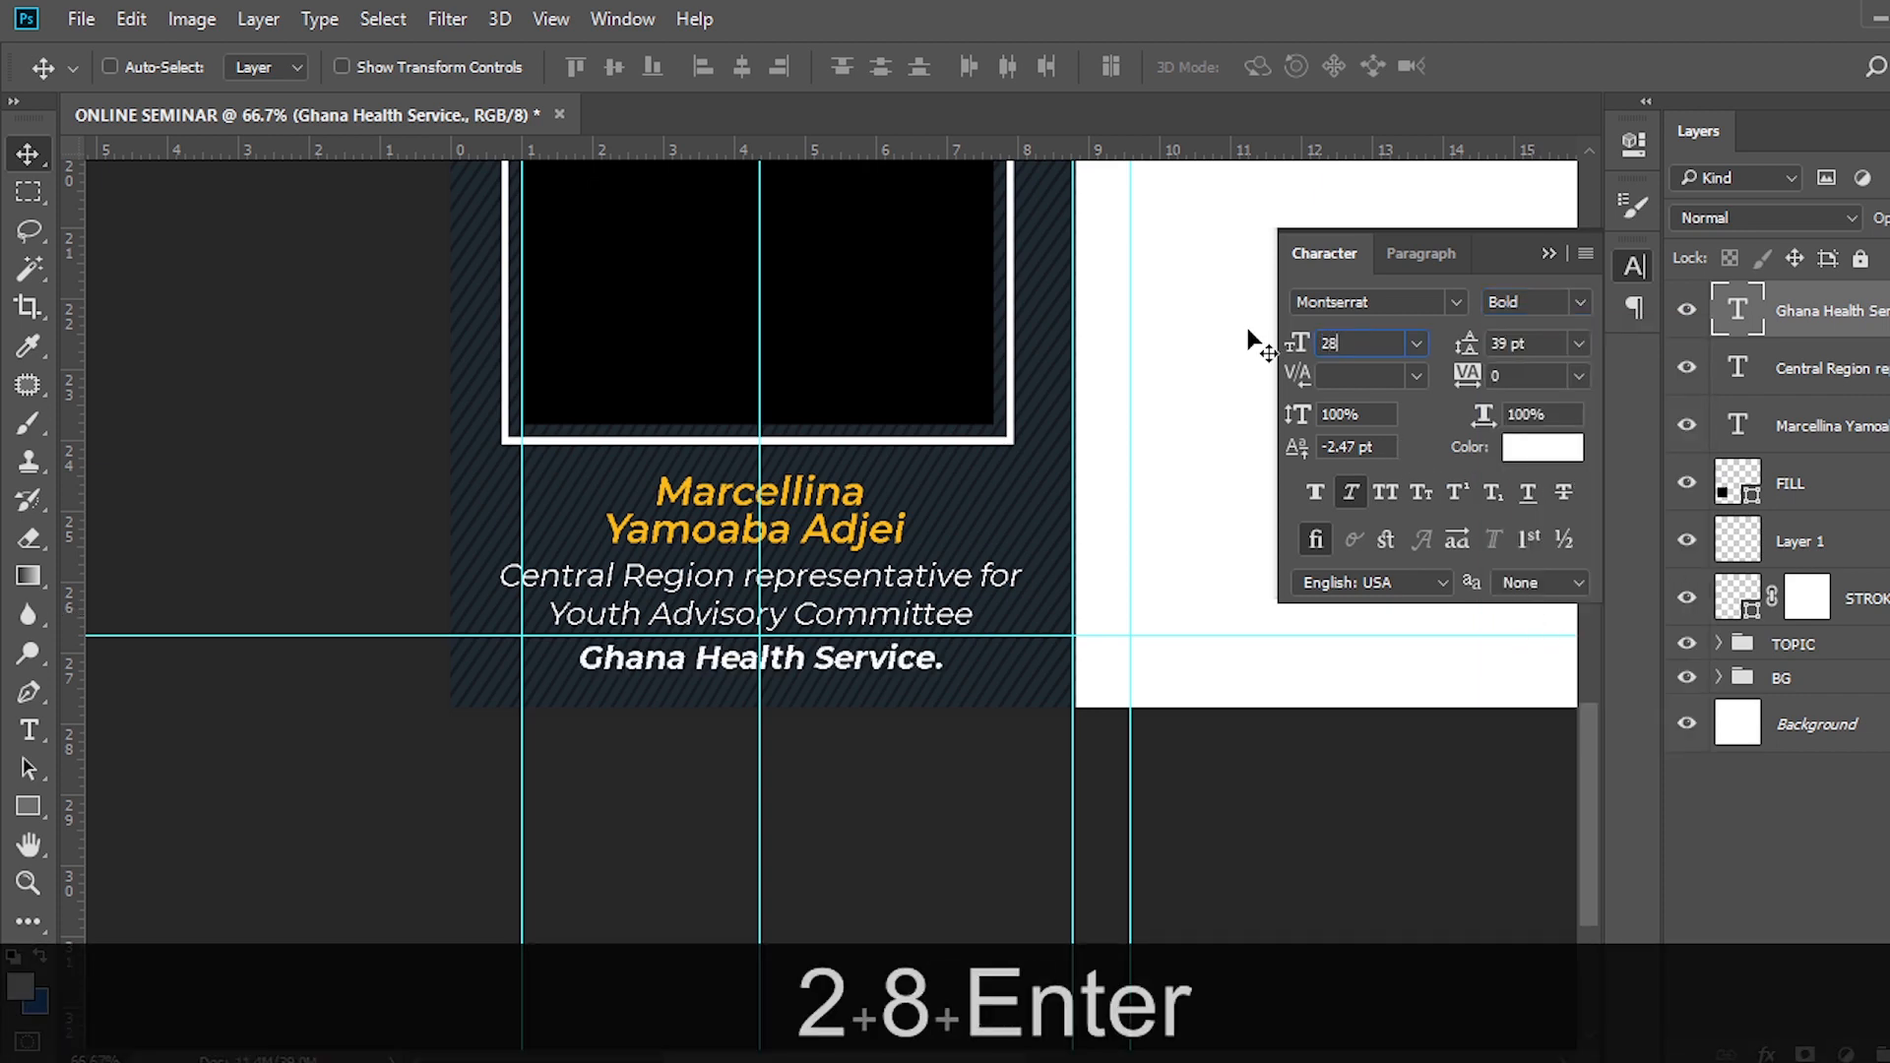
pyautogui.press('Return')
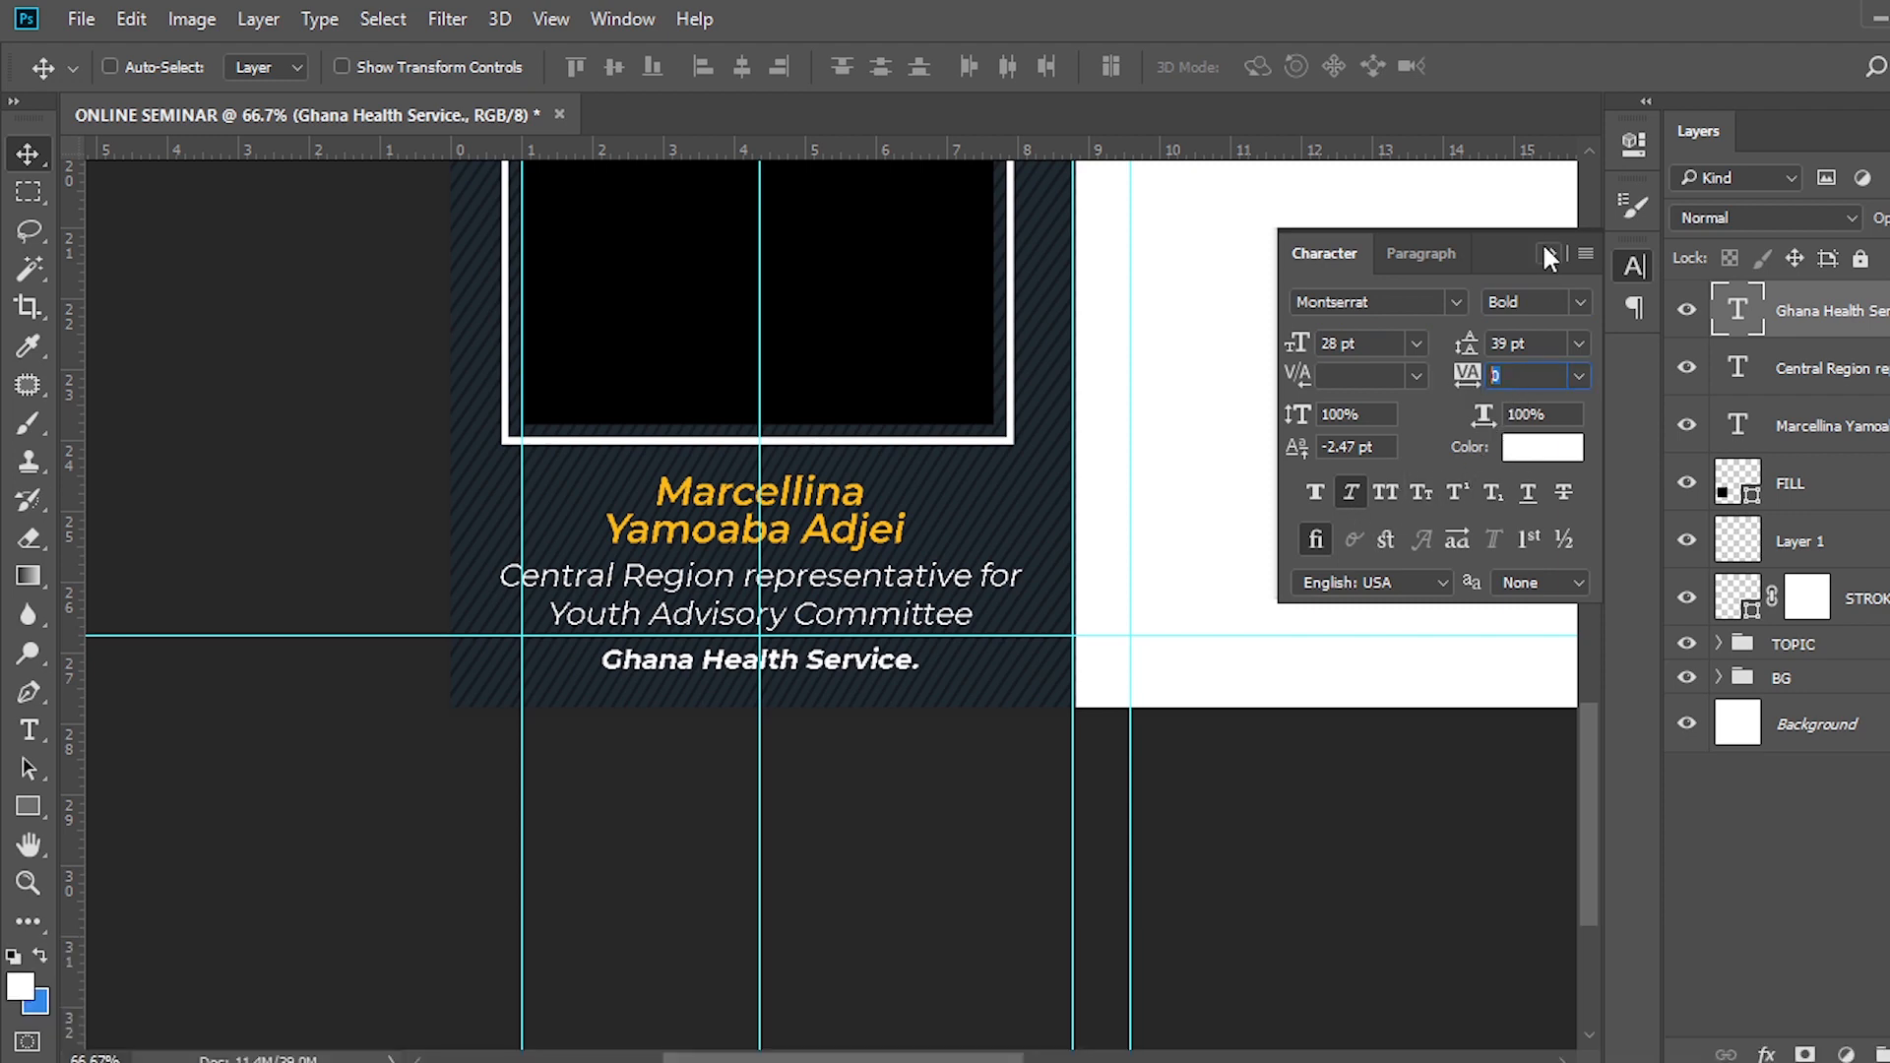
pyautogui.click(1544, 254)
# Hide the guides and nudge the "Ghana Health Service." line slightly up toward the role text.
pyautogui.hotkey('ctrl', 'h')
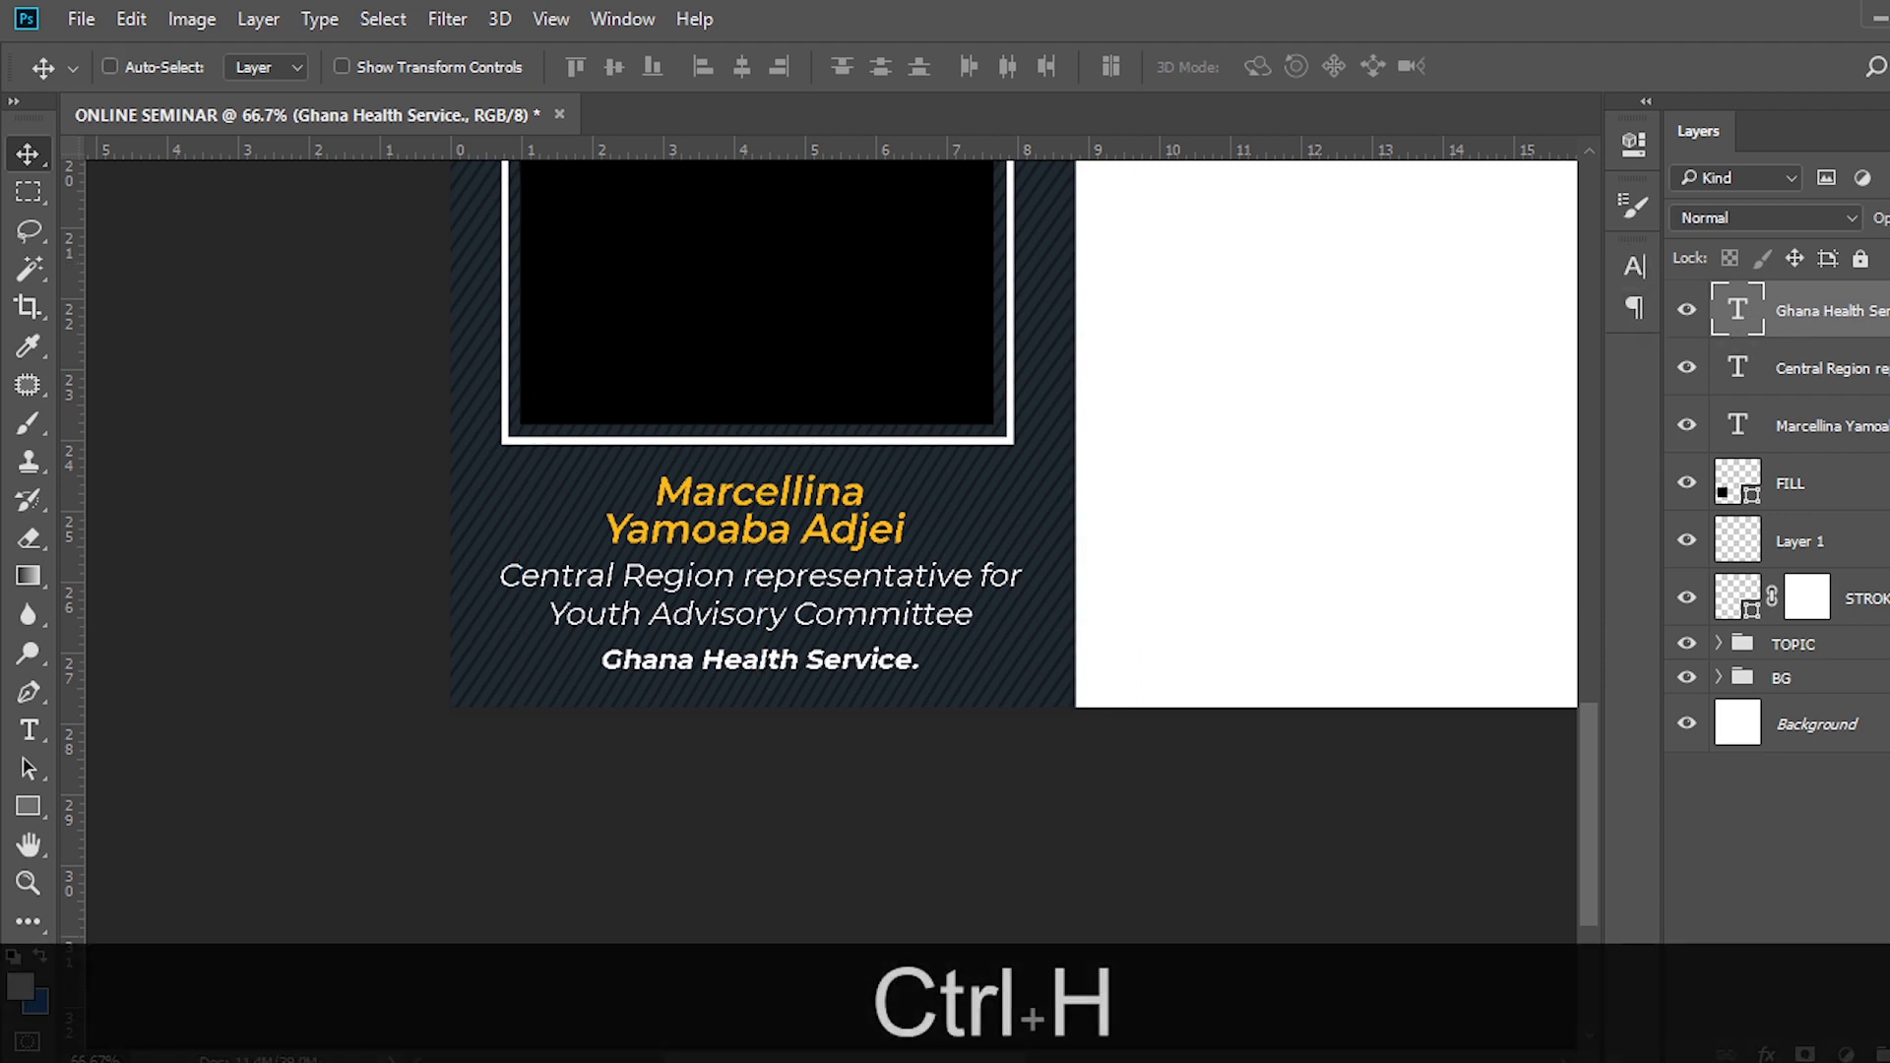
pyautogui.press('Up')
pyautogui.press('Up')
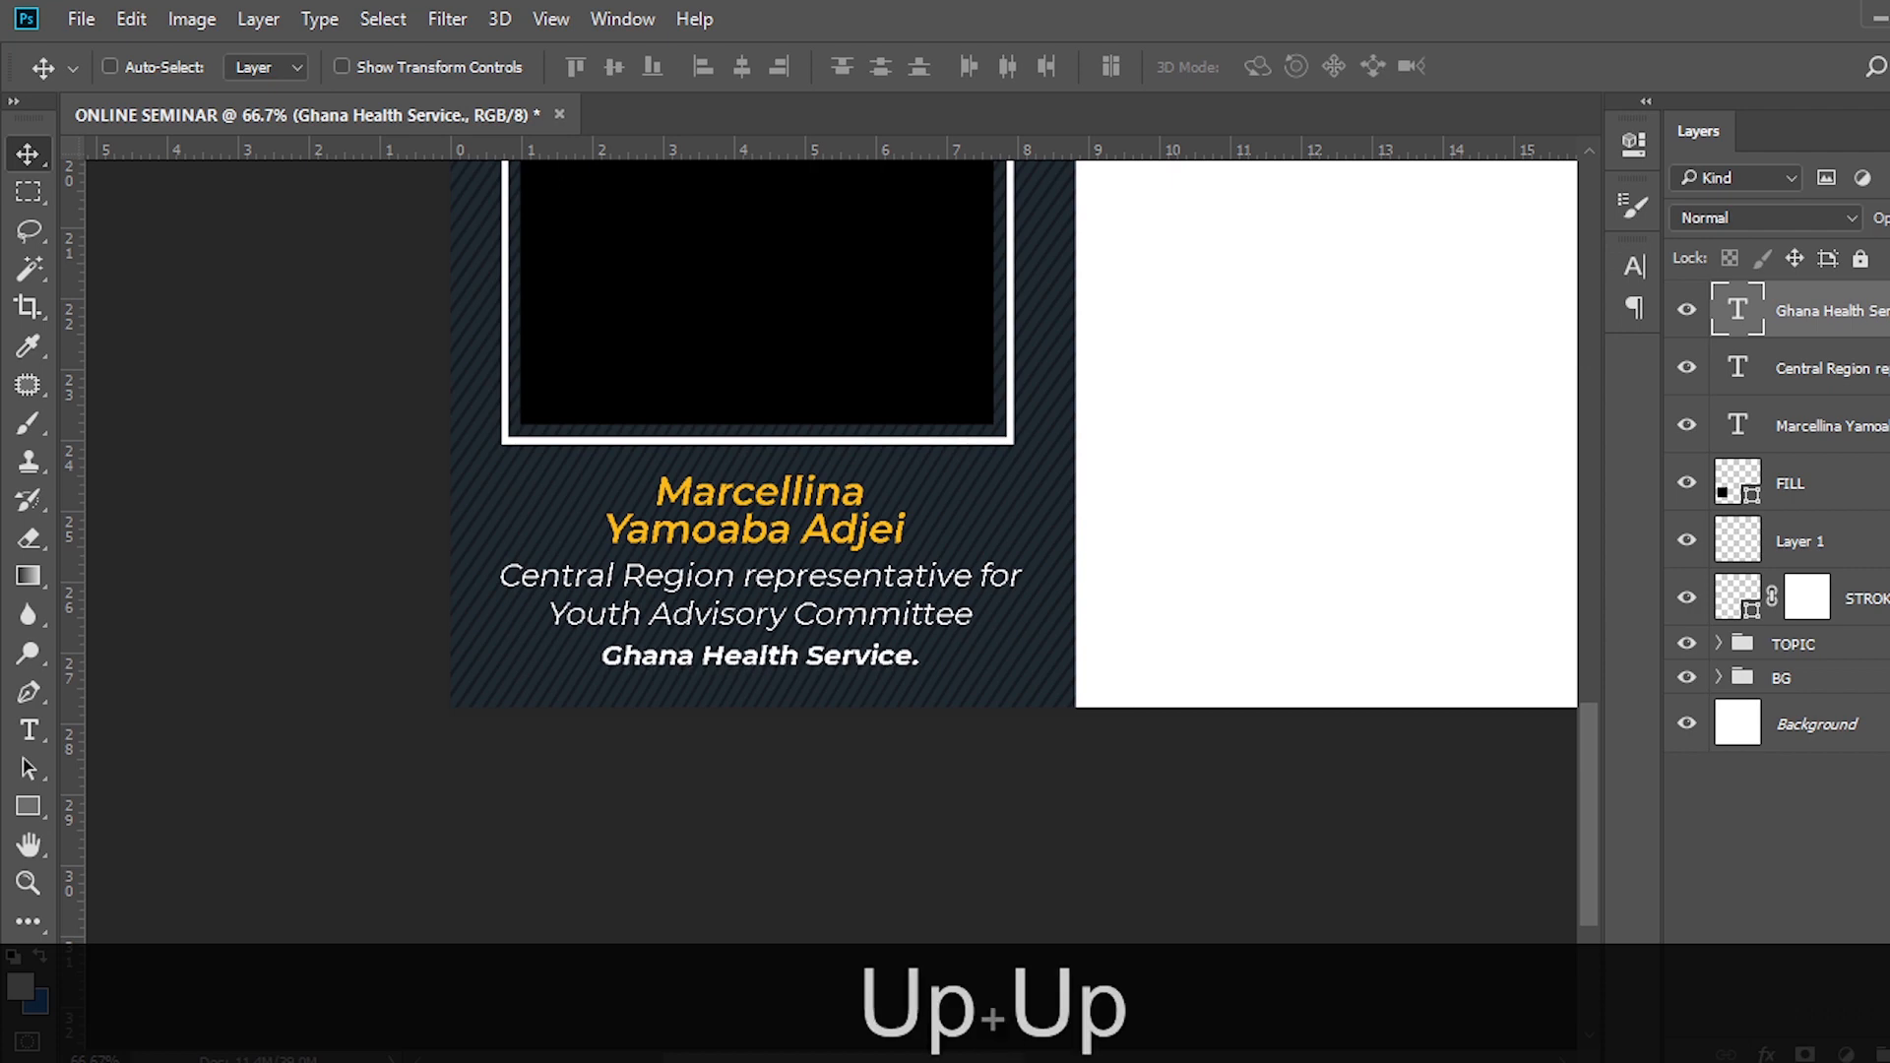
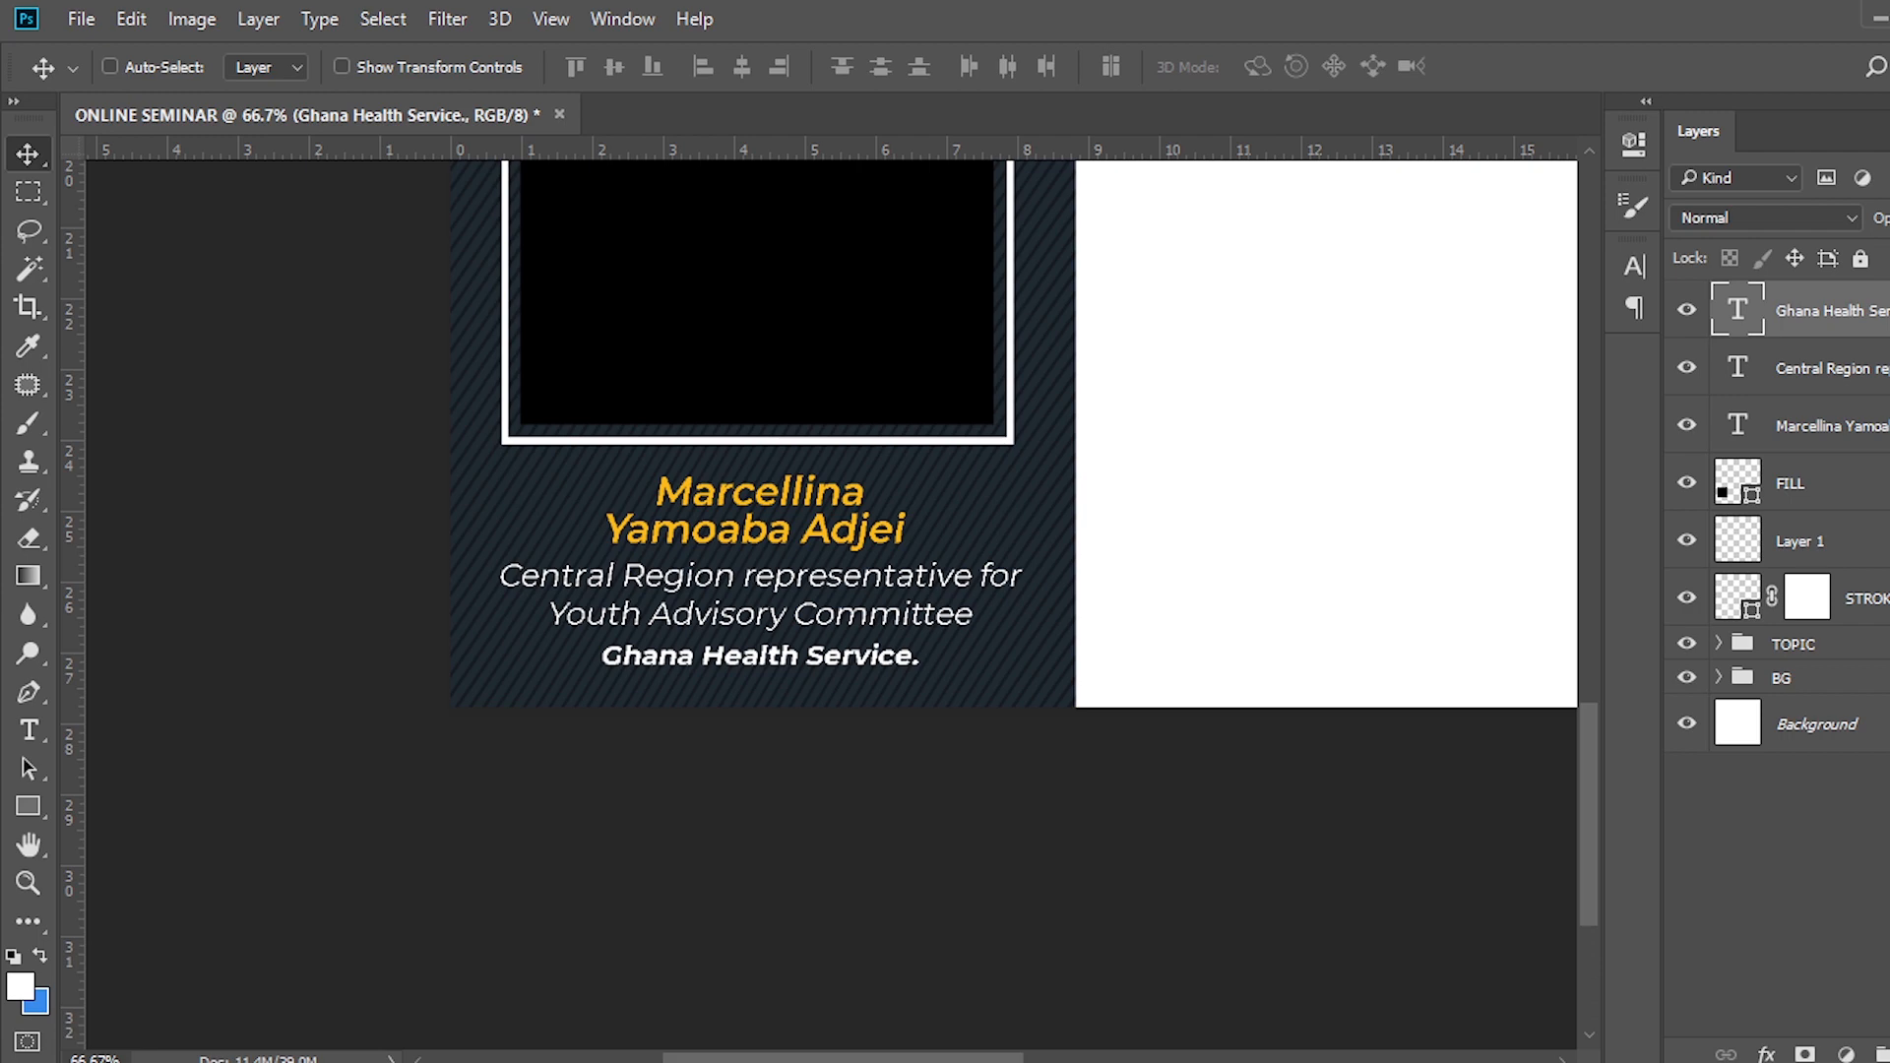
# Scale the FILL, Layer 1 and STROKE frame layers down slightly together, proportionally about their center.
pyautogui.hotkey('ctrl', '0')
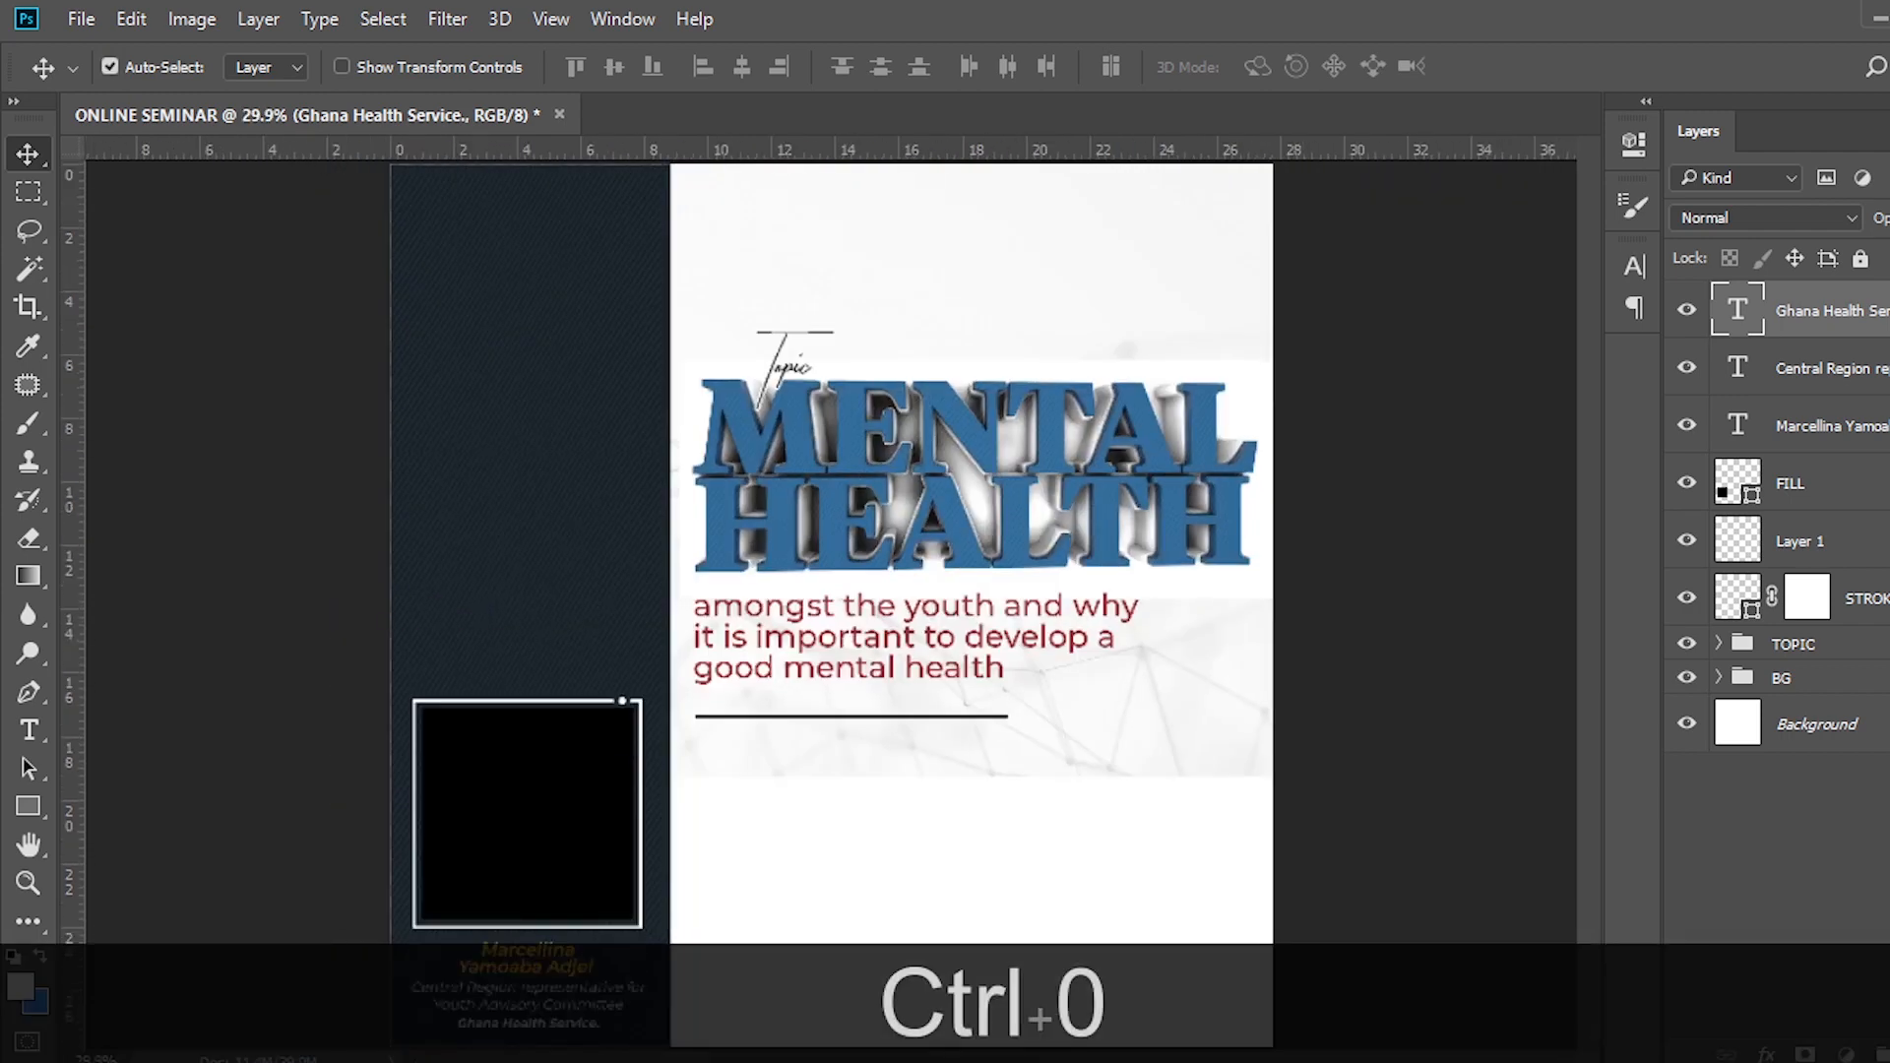
pyautogui.hotkey('ctrl', '-')
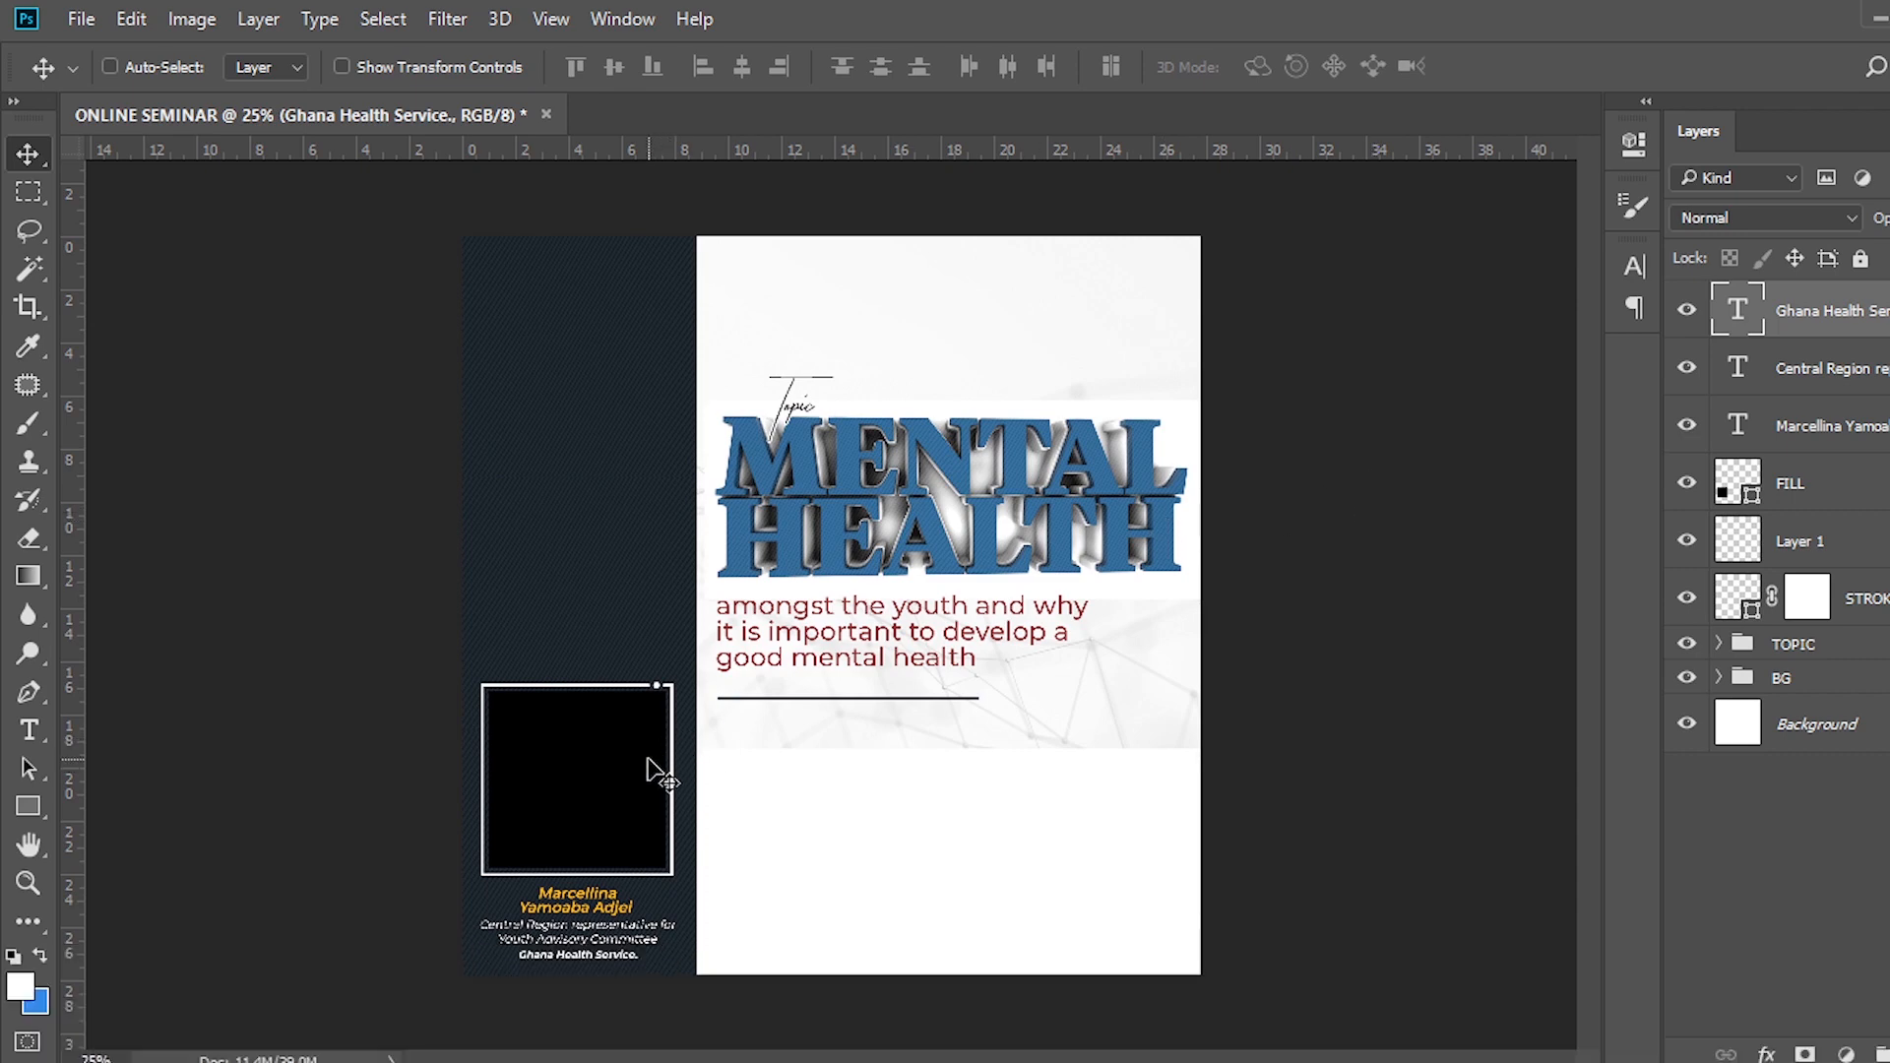
pyautogui.click(1816, 492)
pyautogui.keyDown('shift'); pyautogui.click(1817, 548); pyautogui.keyUp('shift')
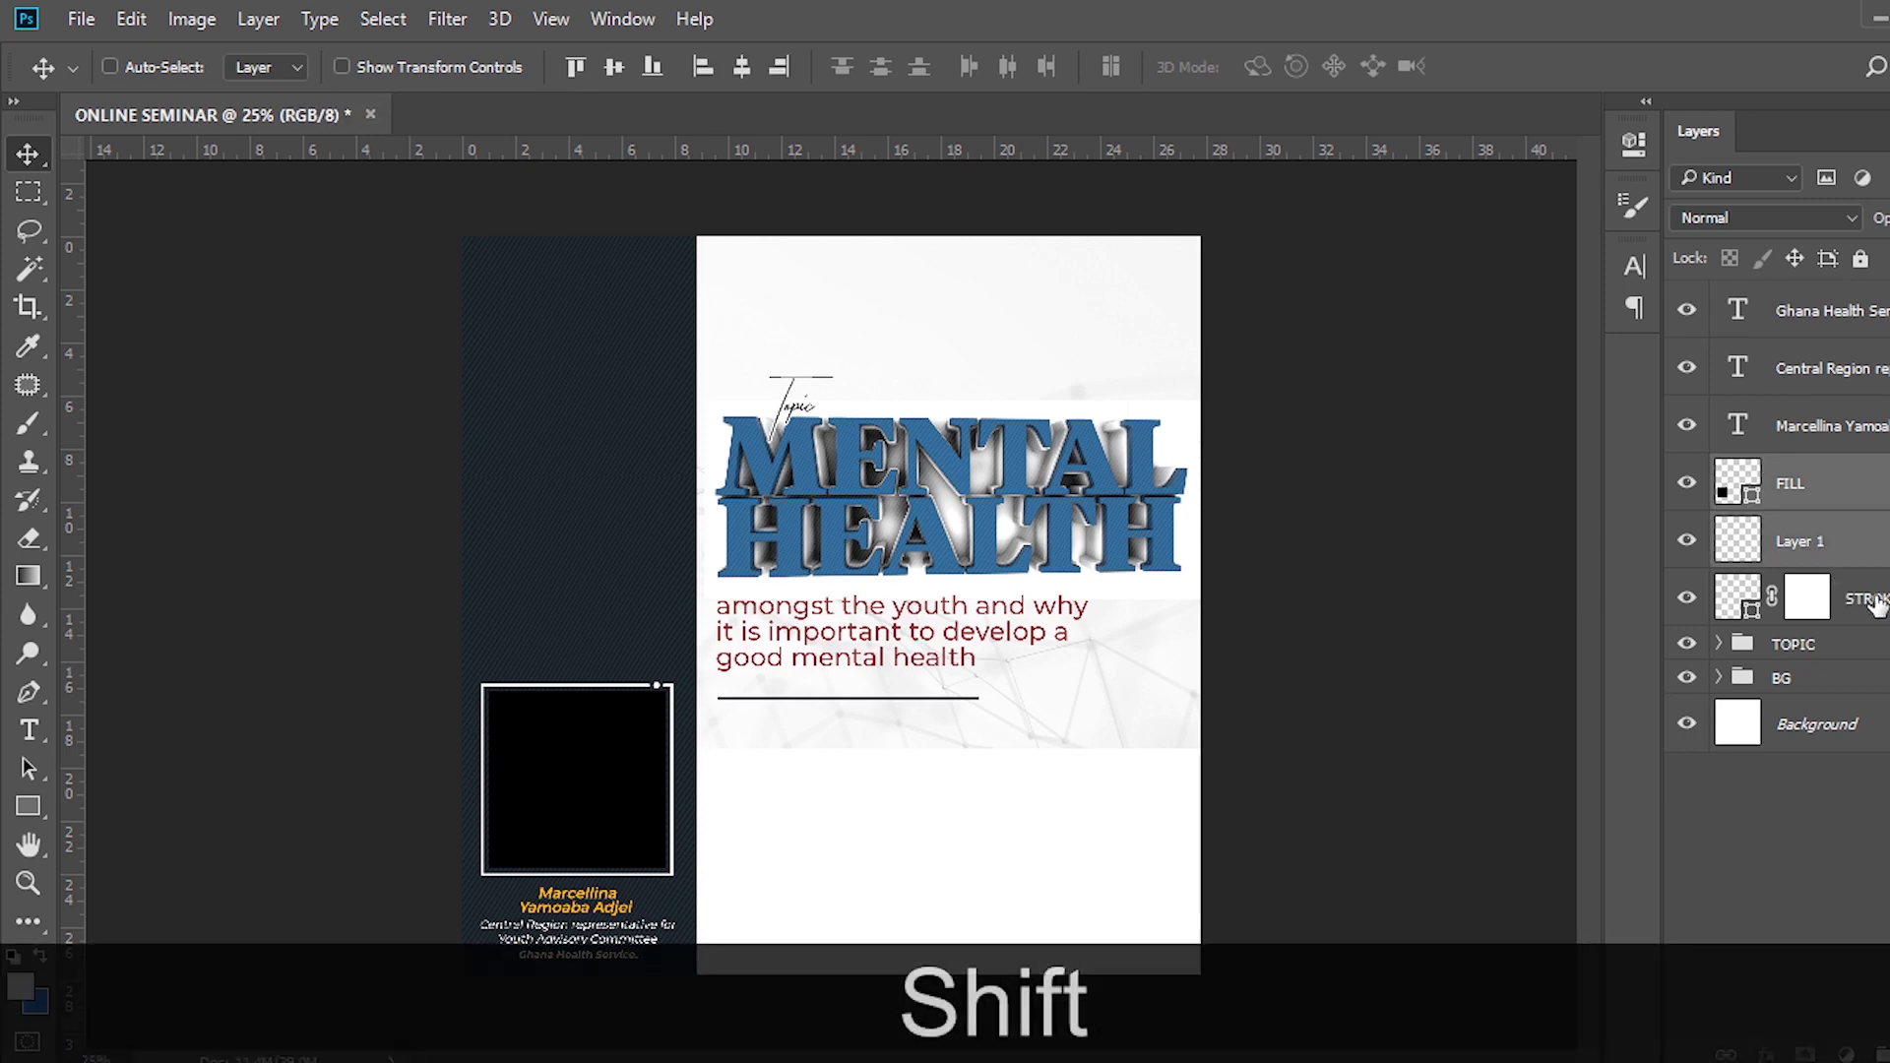
pyautogui.hotkey('ctrl', 'shift', 't')
pyautogui.moveTo(679, 676); pyautogui.dragTo(672, 682)
pyautogui.press('Return')
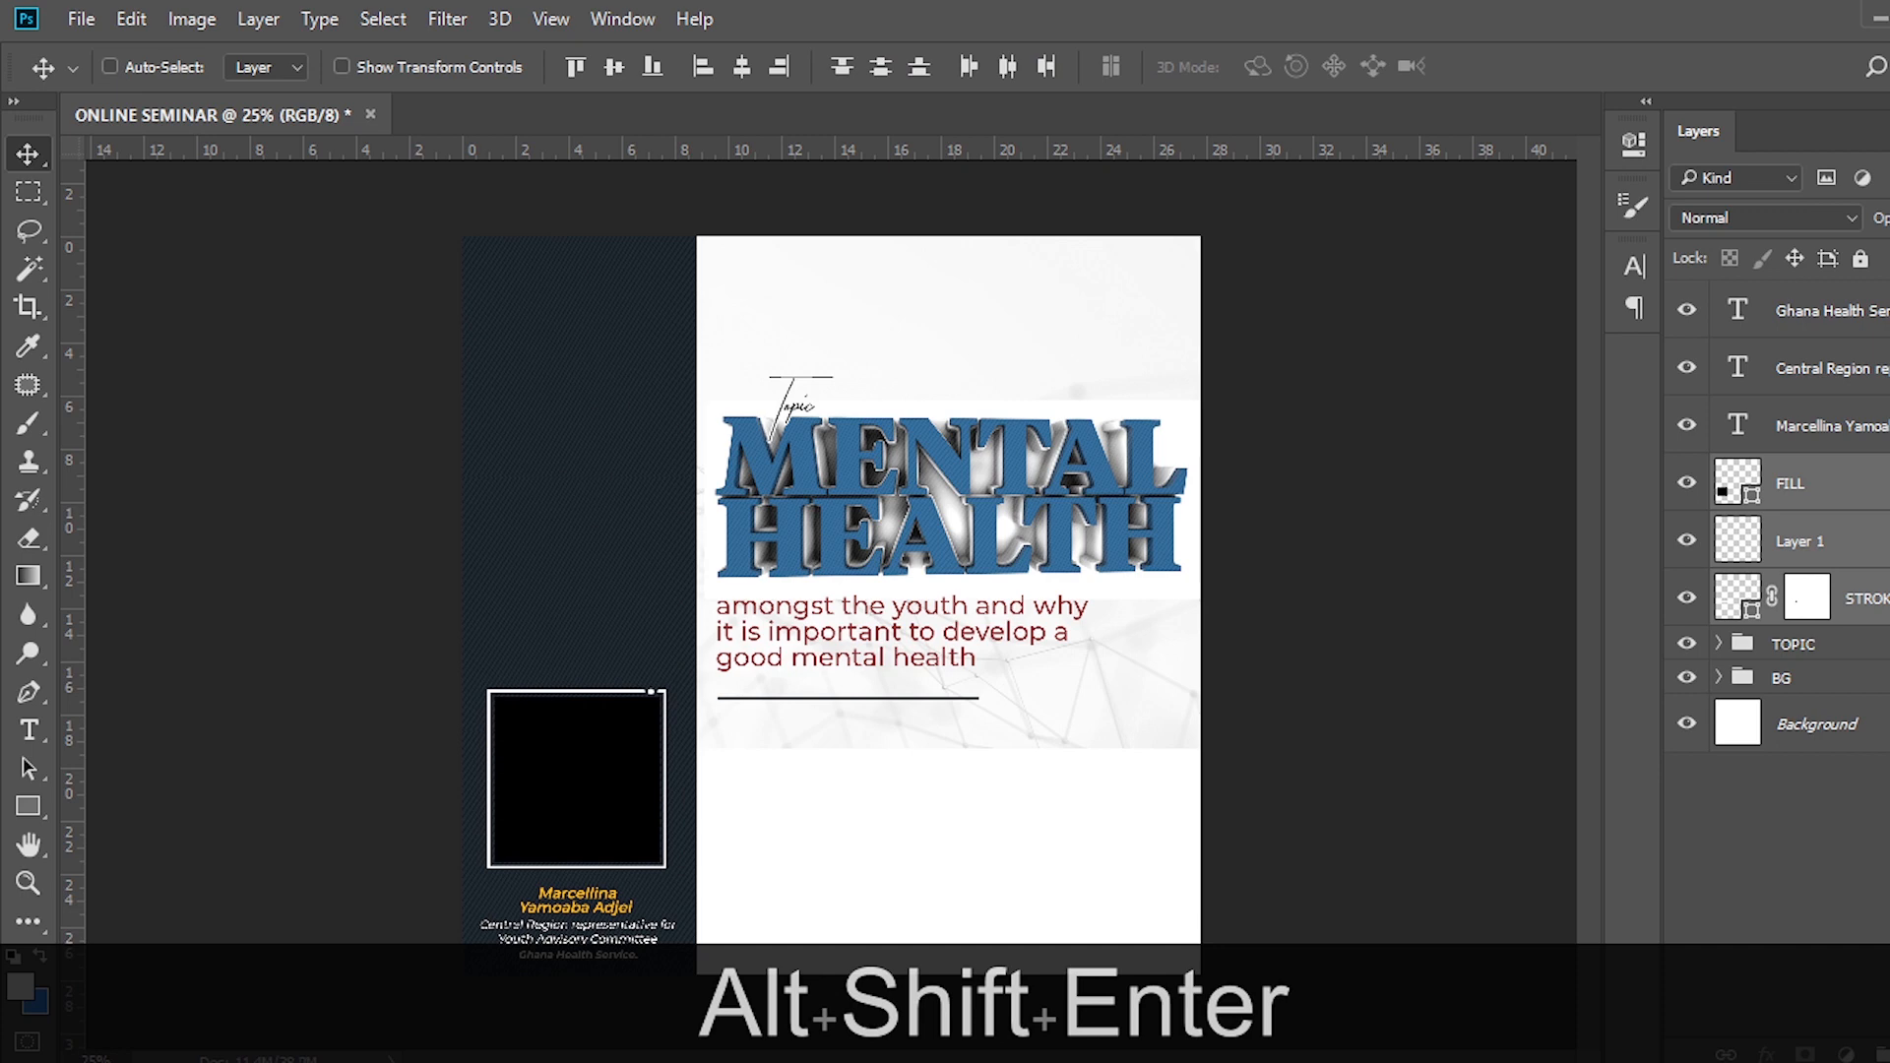
# Nudge the scaled frame layers down closer to the speaker's name.
pyautogui.press('Down')
pyautogui.press('Down')
pyautogui.press('Down')
pyautogui.press('Down')
pyautogui.press('Down')
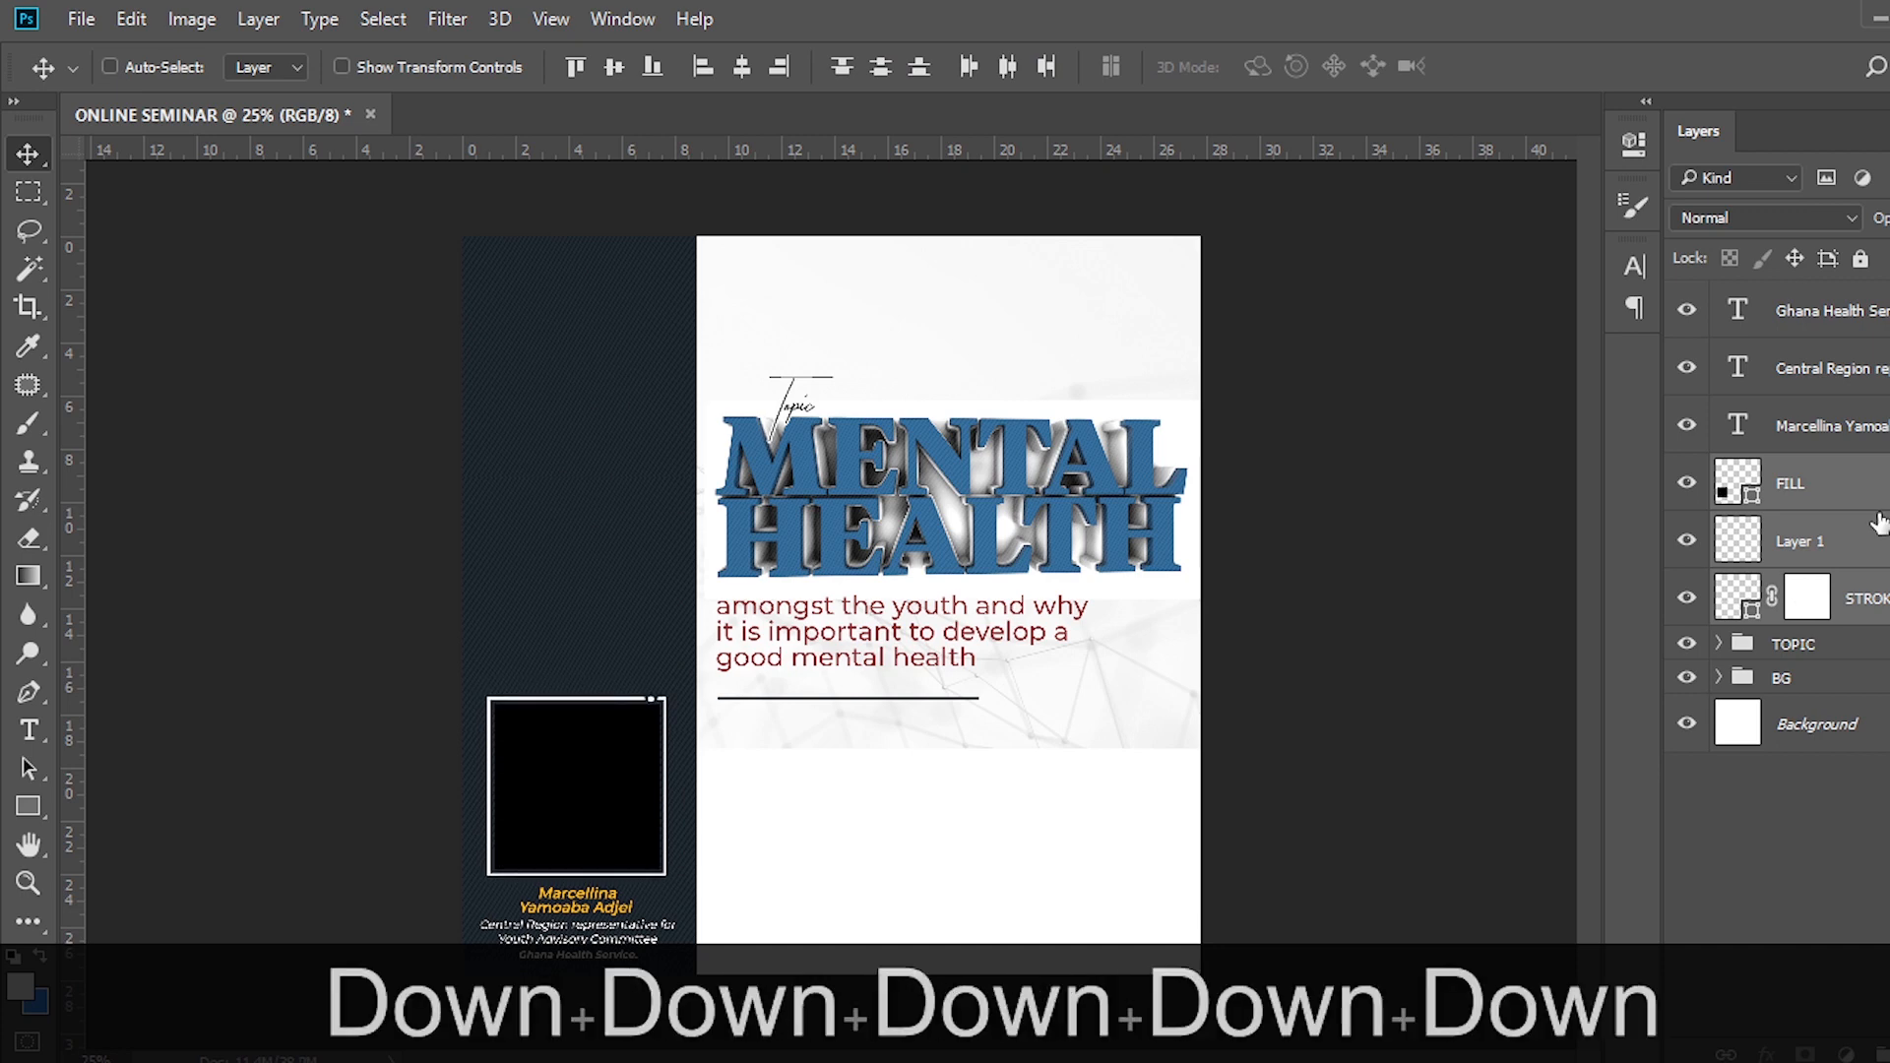
# Group the speaker's three text layers with the frame layers and name the group 1.
pyautogui.click(1816, 325)
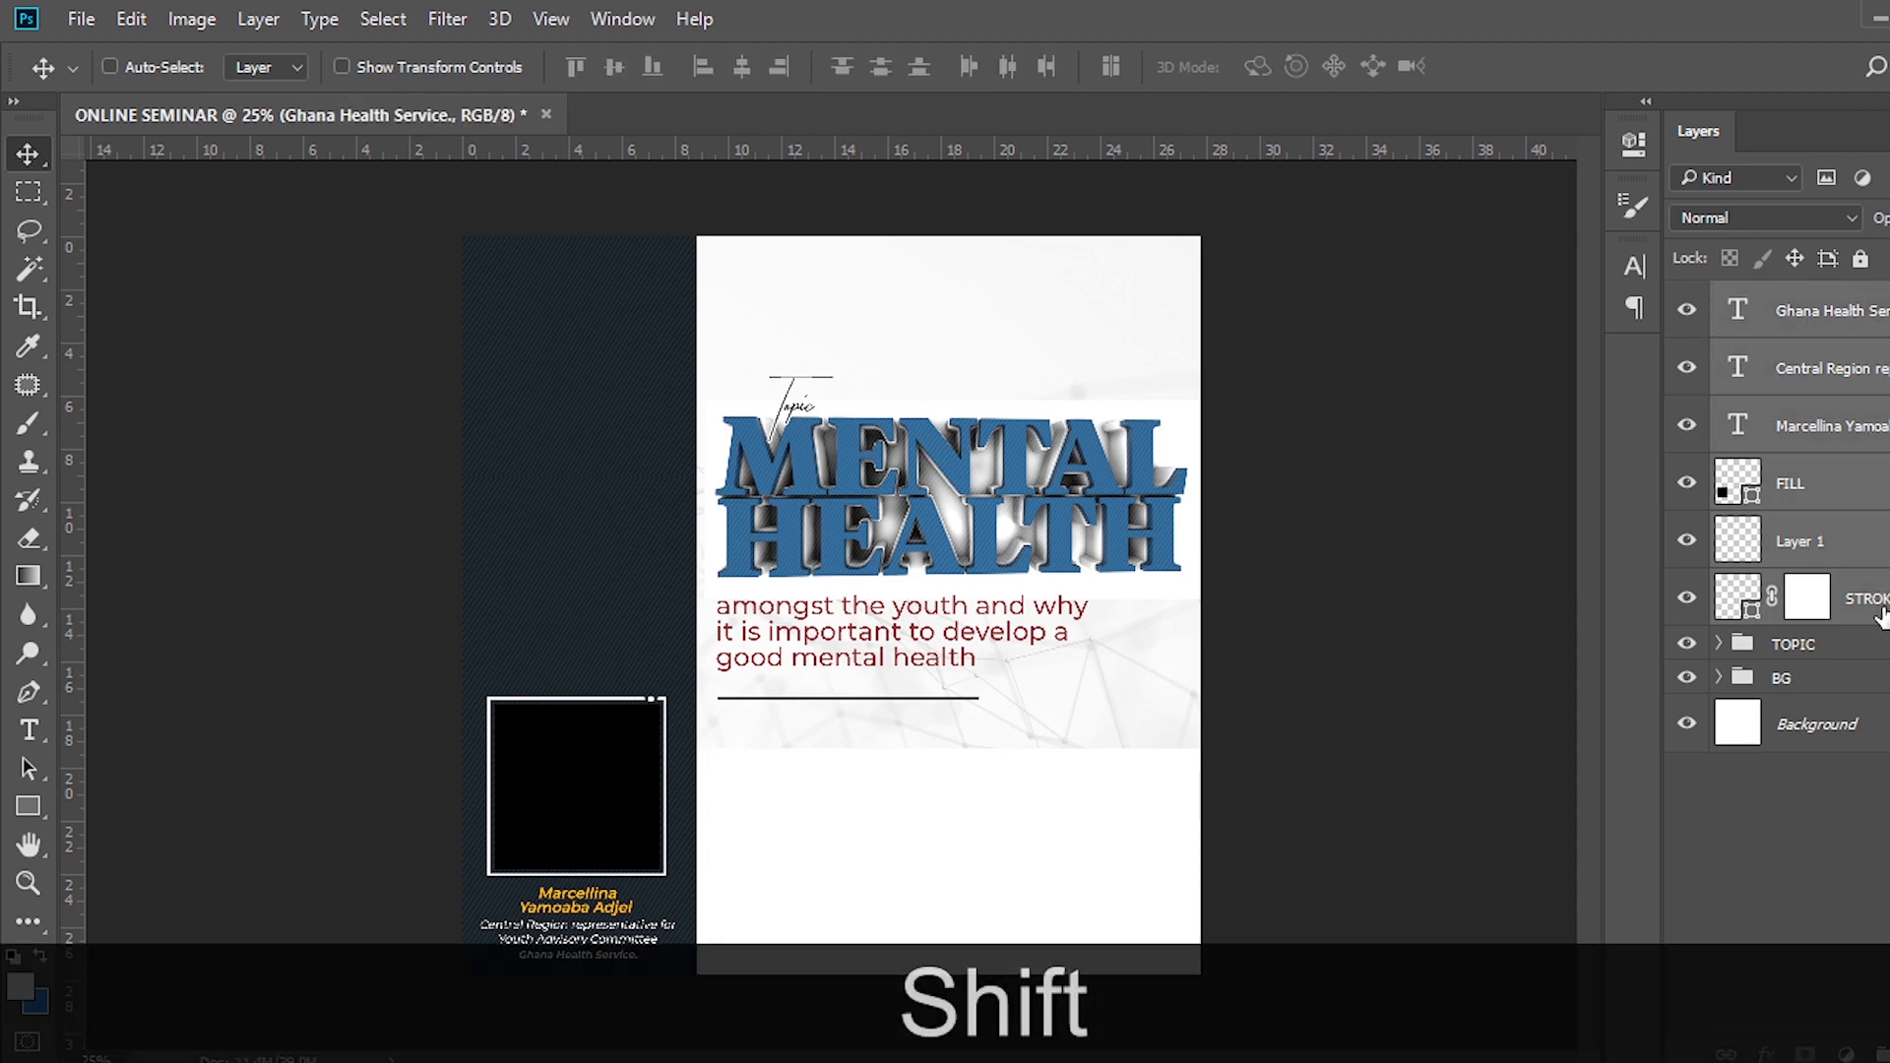
pyautogui.keyDown('shift'); pyautogui.click(1881, 616); pyautogui.keyUp('shift')
pyautogui.hotkey('ctrl', 'shift', 'g')
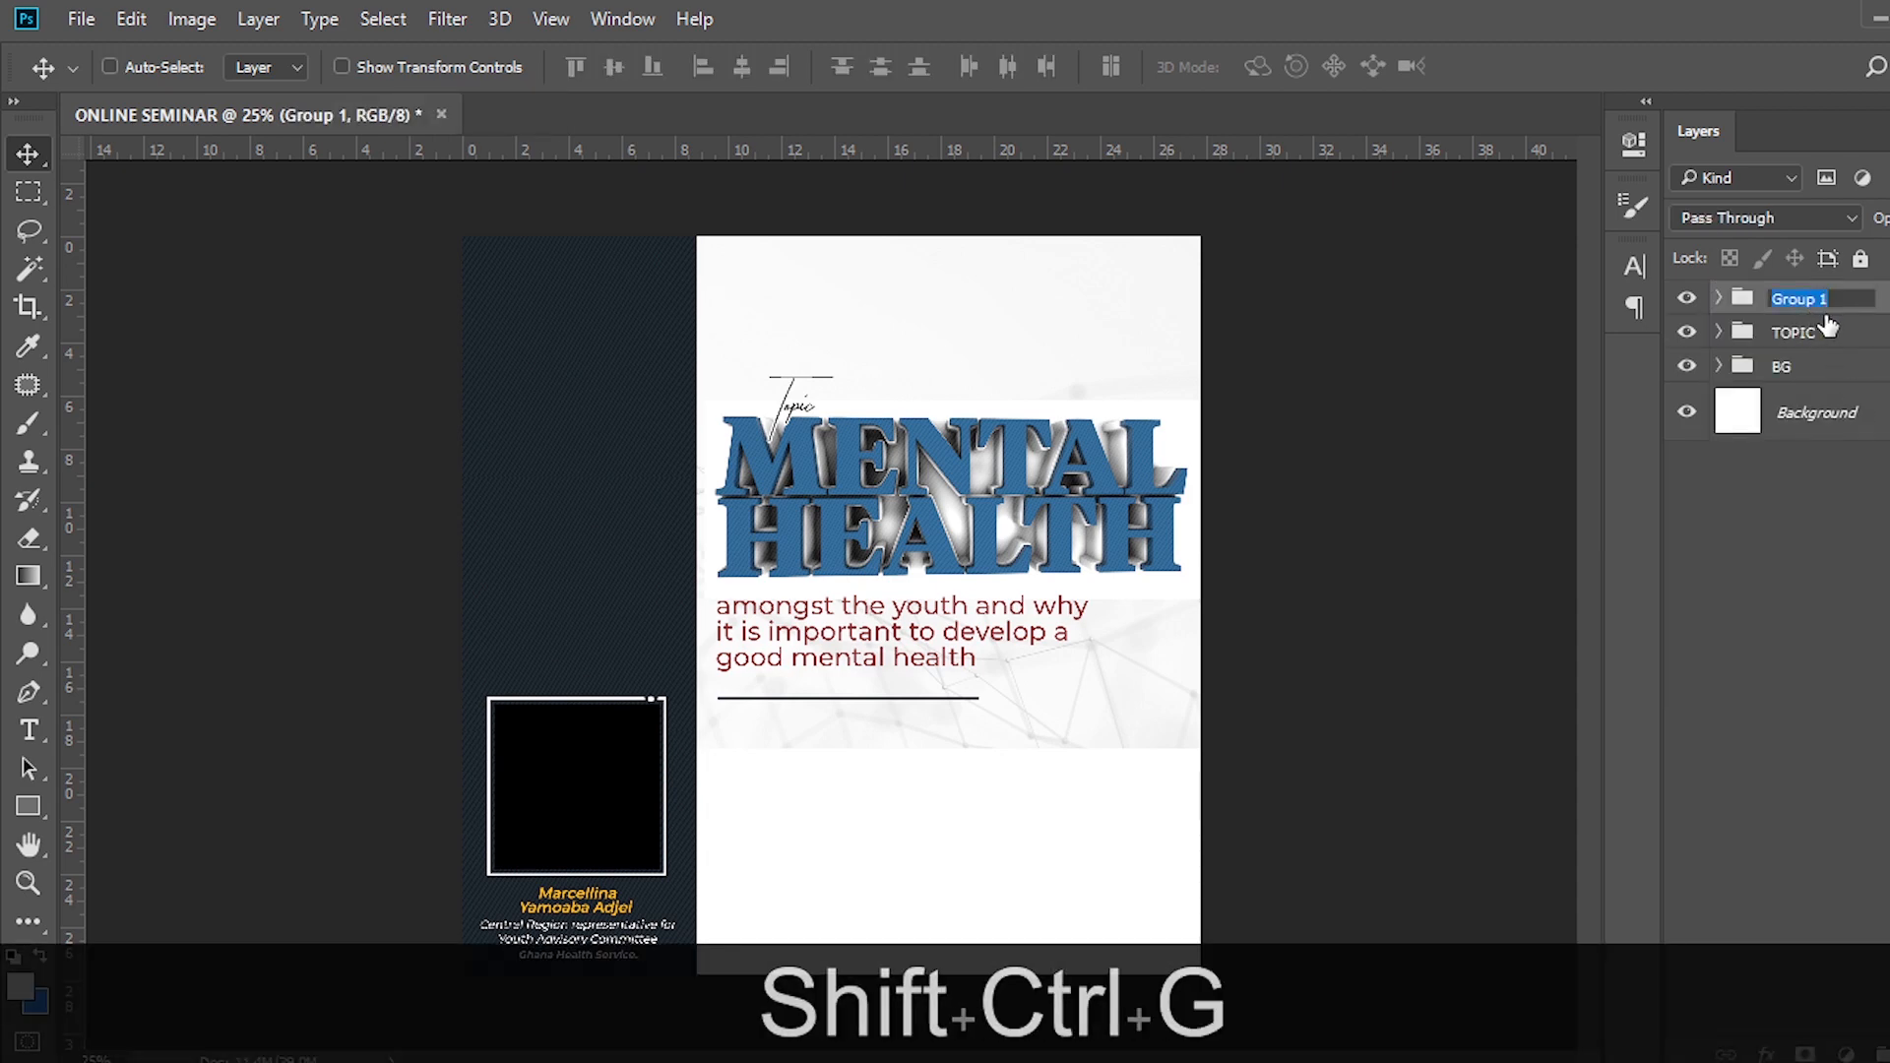
pyautogui.write('1')
pyautogui.press('Return')
# Duplicate group 1, move the copy straight up above the original speaker block and rename it 2.
pyautogui.press('ctrl')
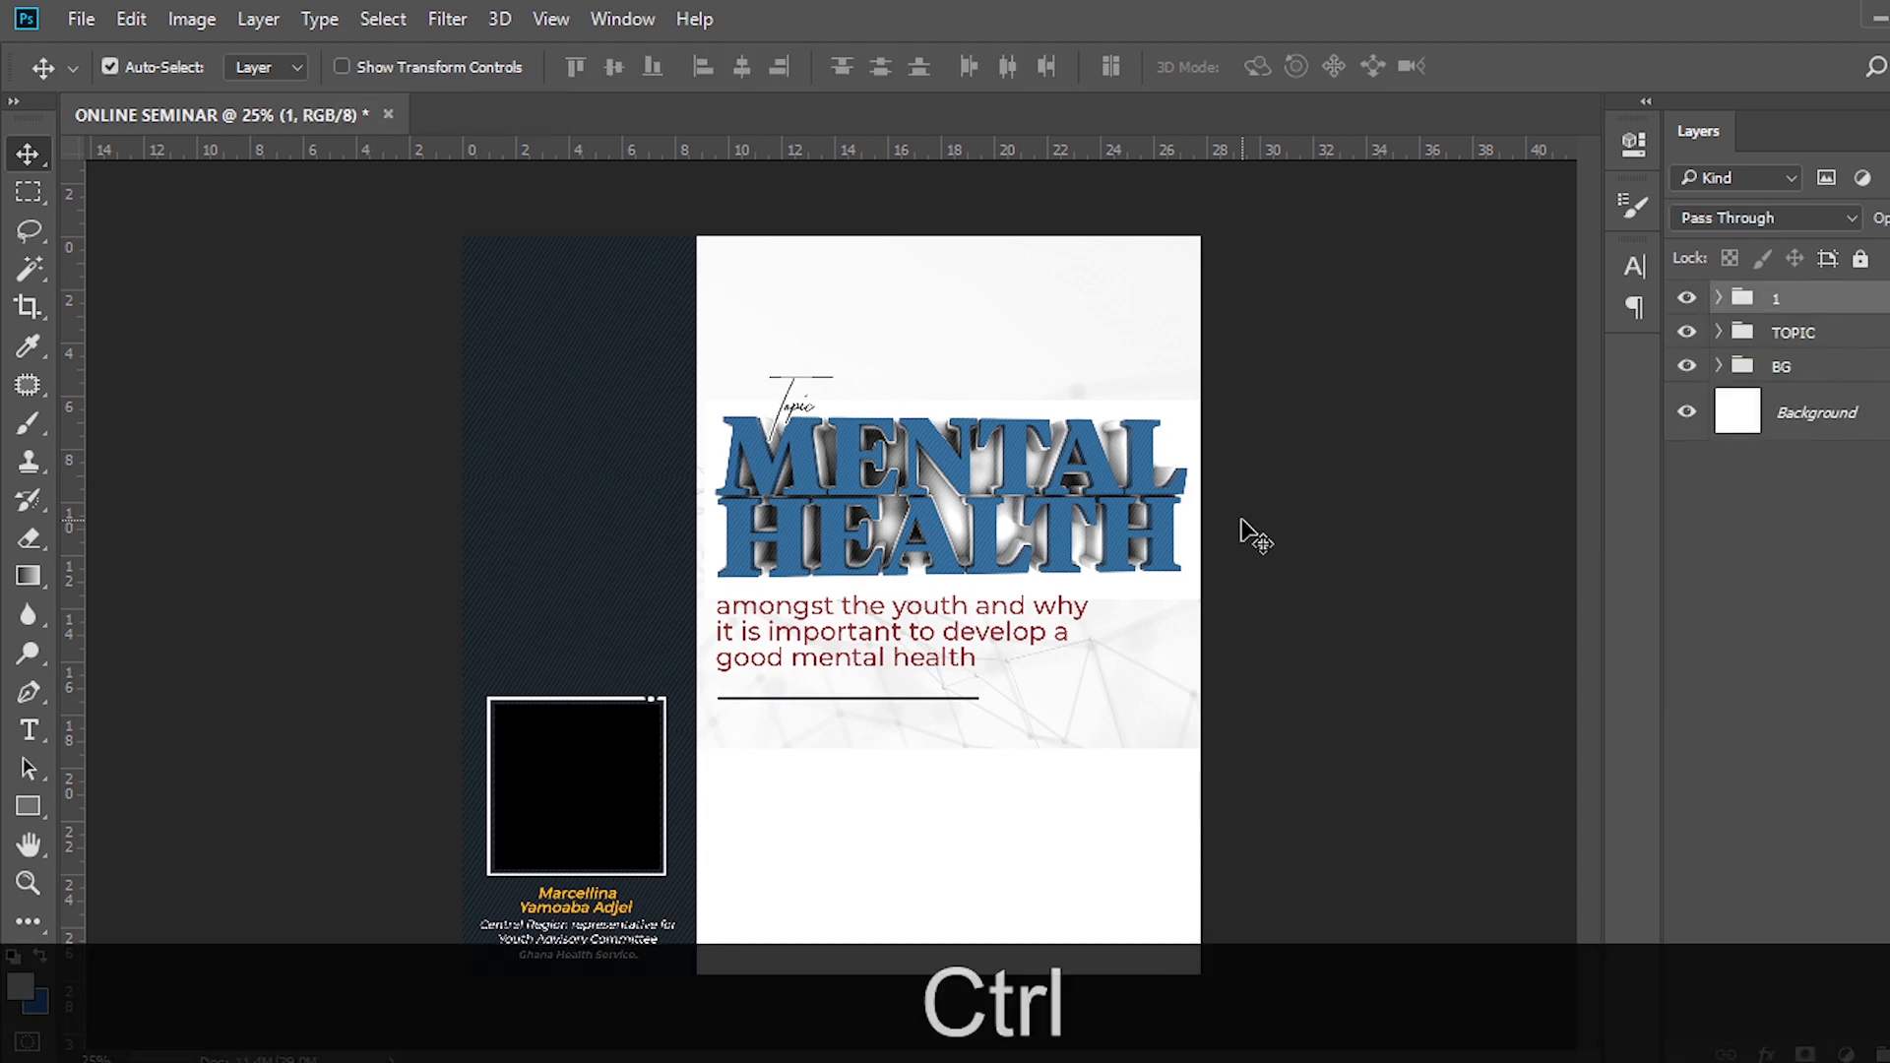
pyautogui.hotkey('ctrl', 'j')
pyautogui.press('v')
pyautogui.moveTo(645, 783); pyautogui.dragTo(650, 504)
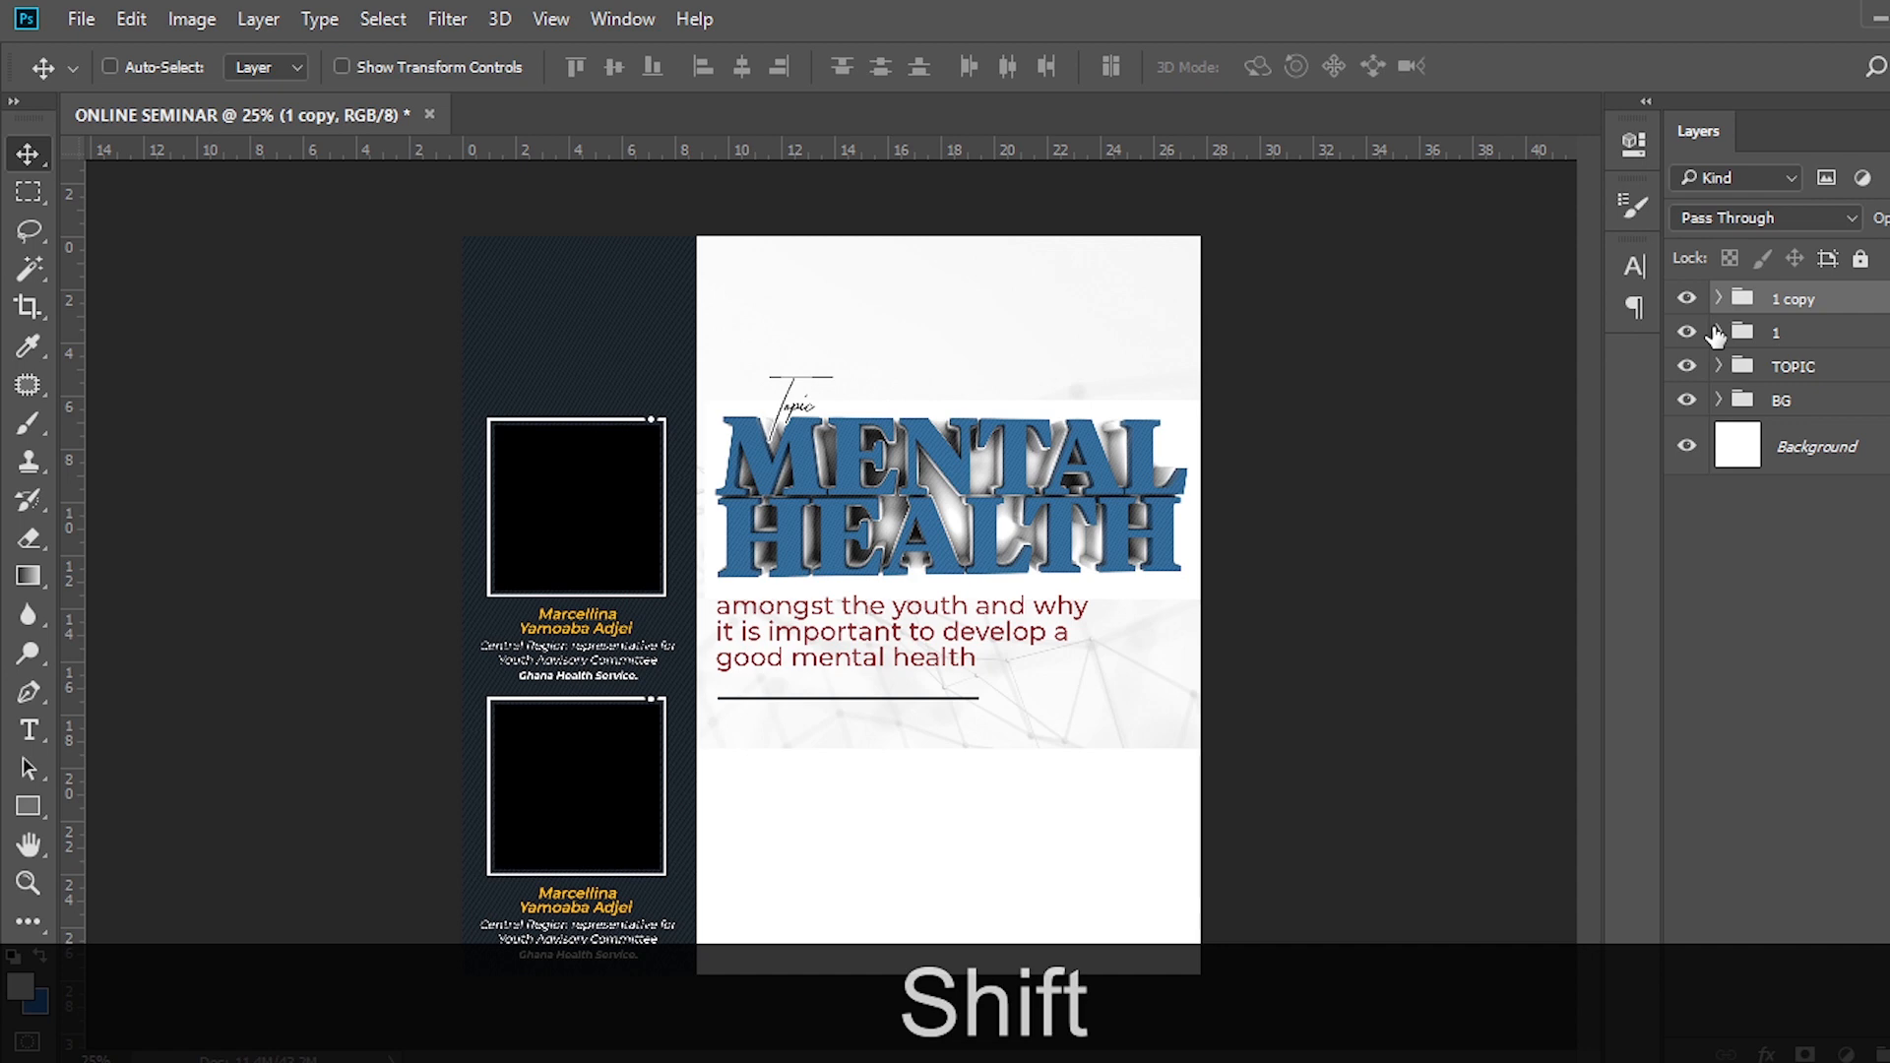
pyautogui.doubleClick(1799, 303)
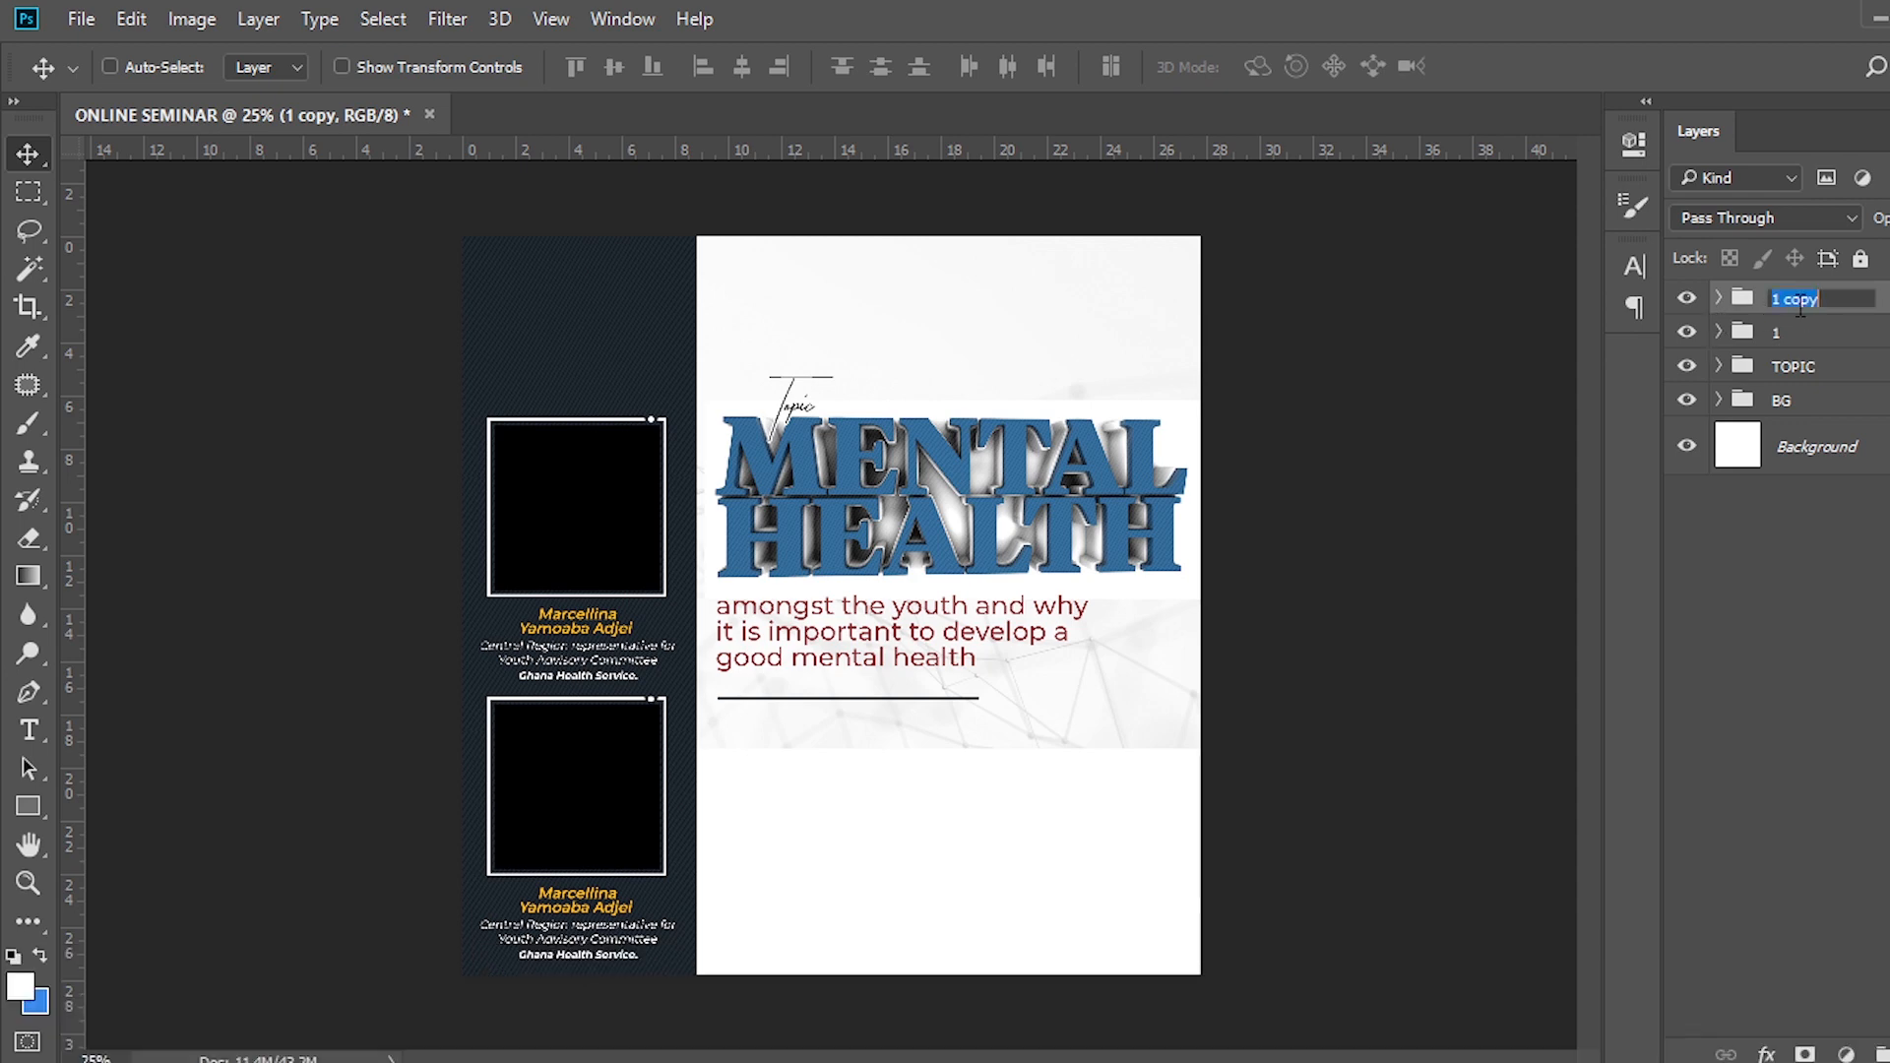
pyautogui.write('2')
pyautogui.press('Return')
# Copy the second speaker's name from 106.txt and replace the name text in group 2 with it.
pyautogui.click(1719, 298)
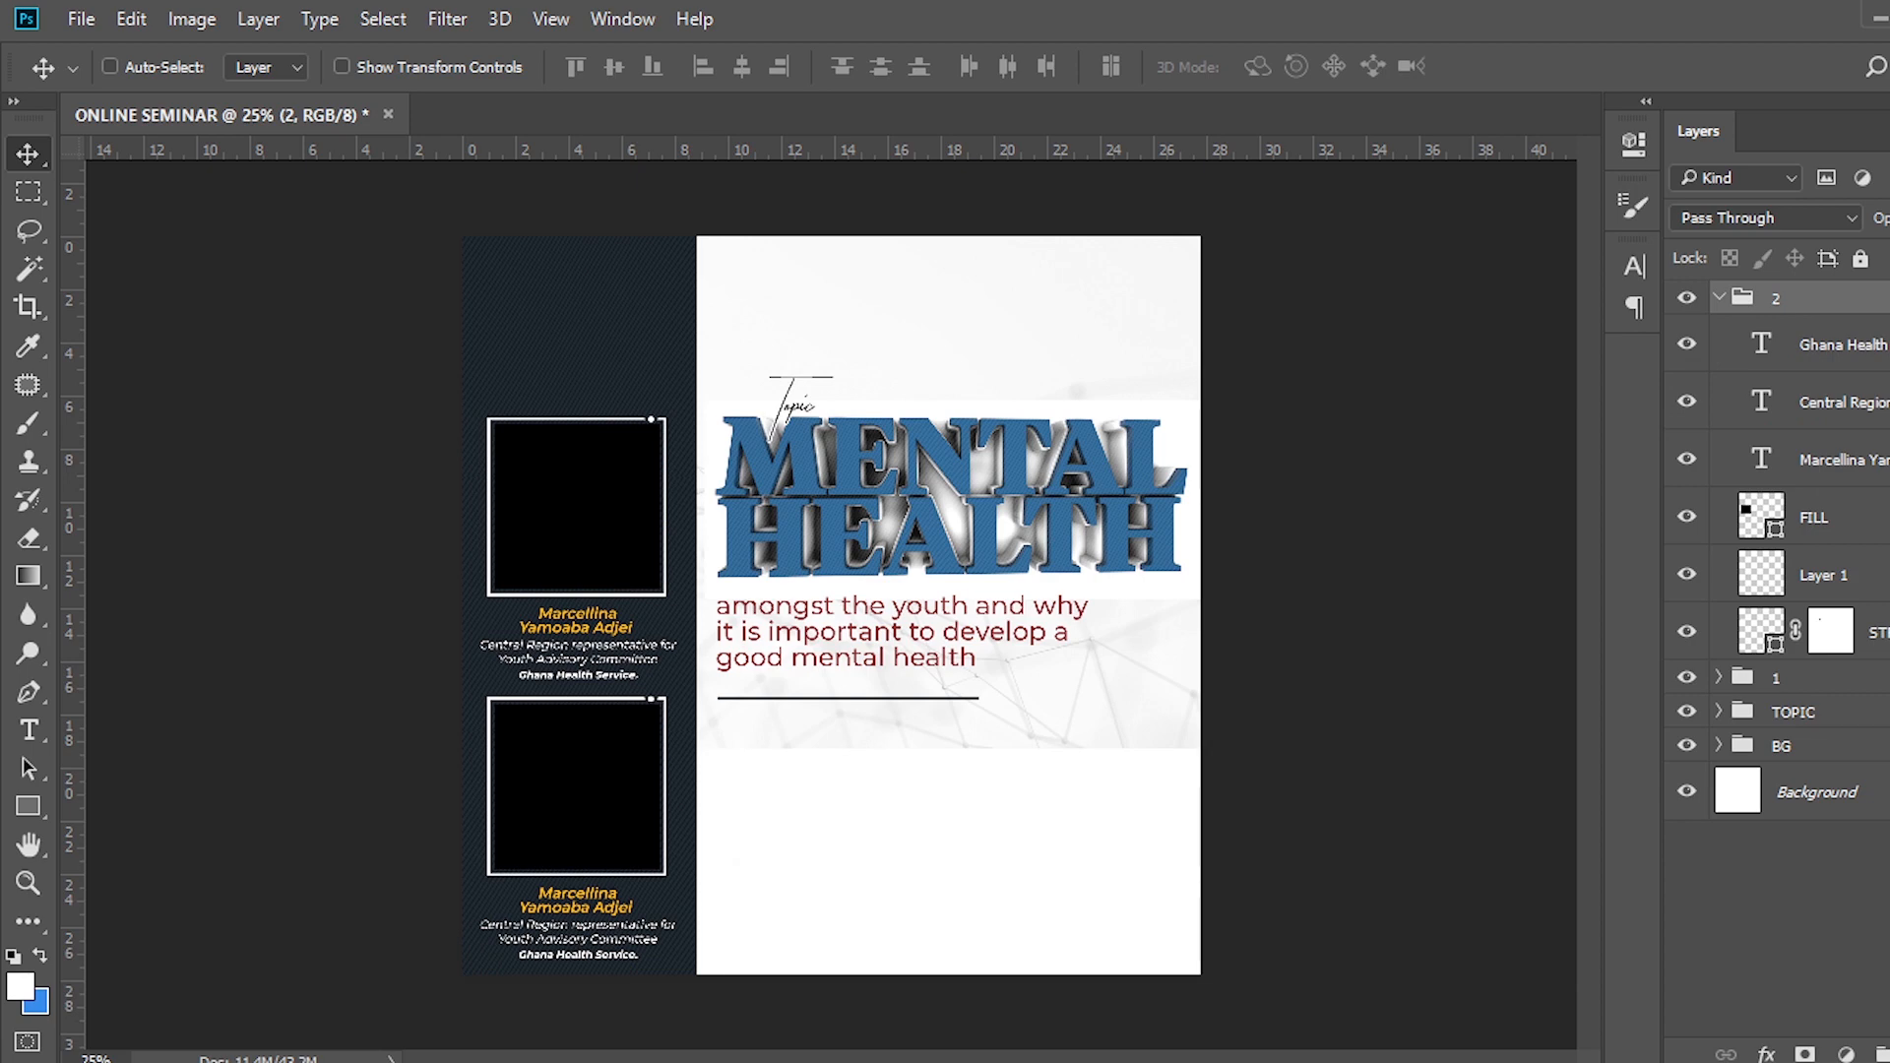
pyautogui.click(916, 974)
pyautogui.moveTo(243, 419); pyautogui.dragTo(31, 417)
pyautogui.hotkey('ctrl', 'c')
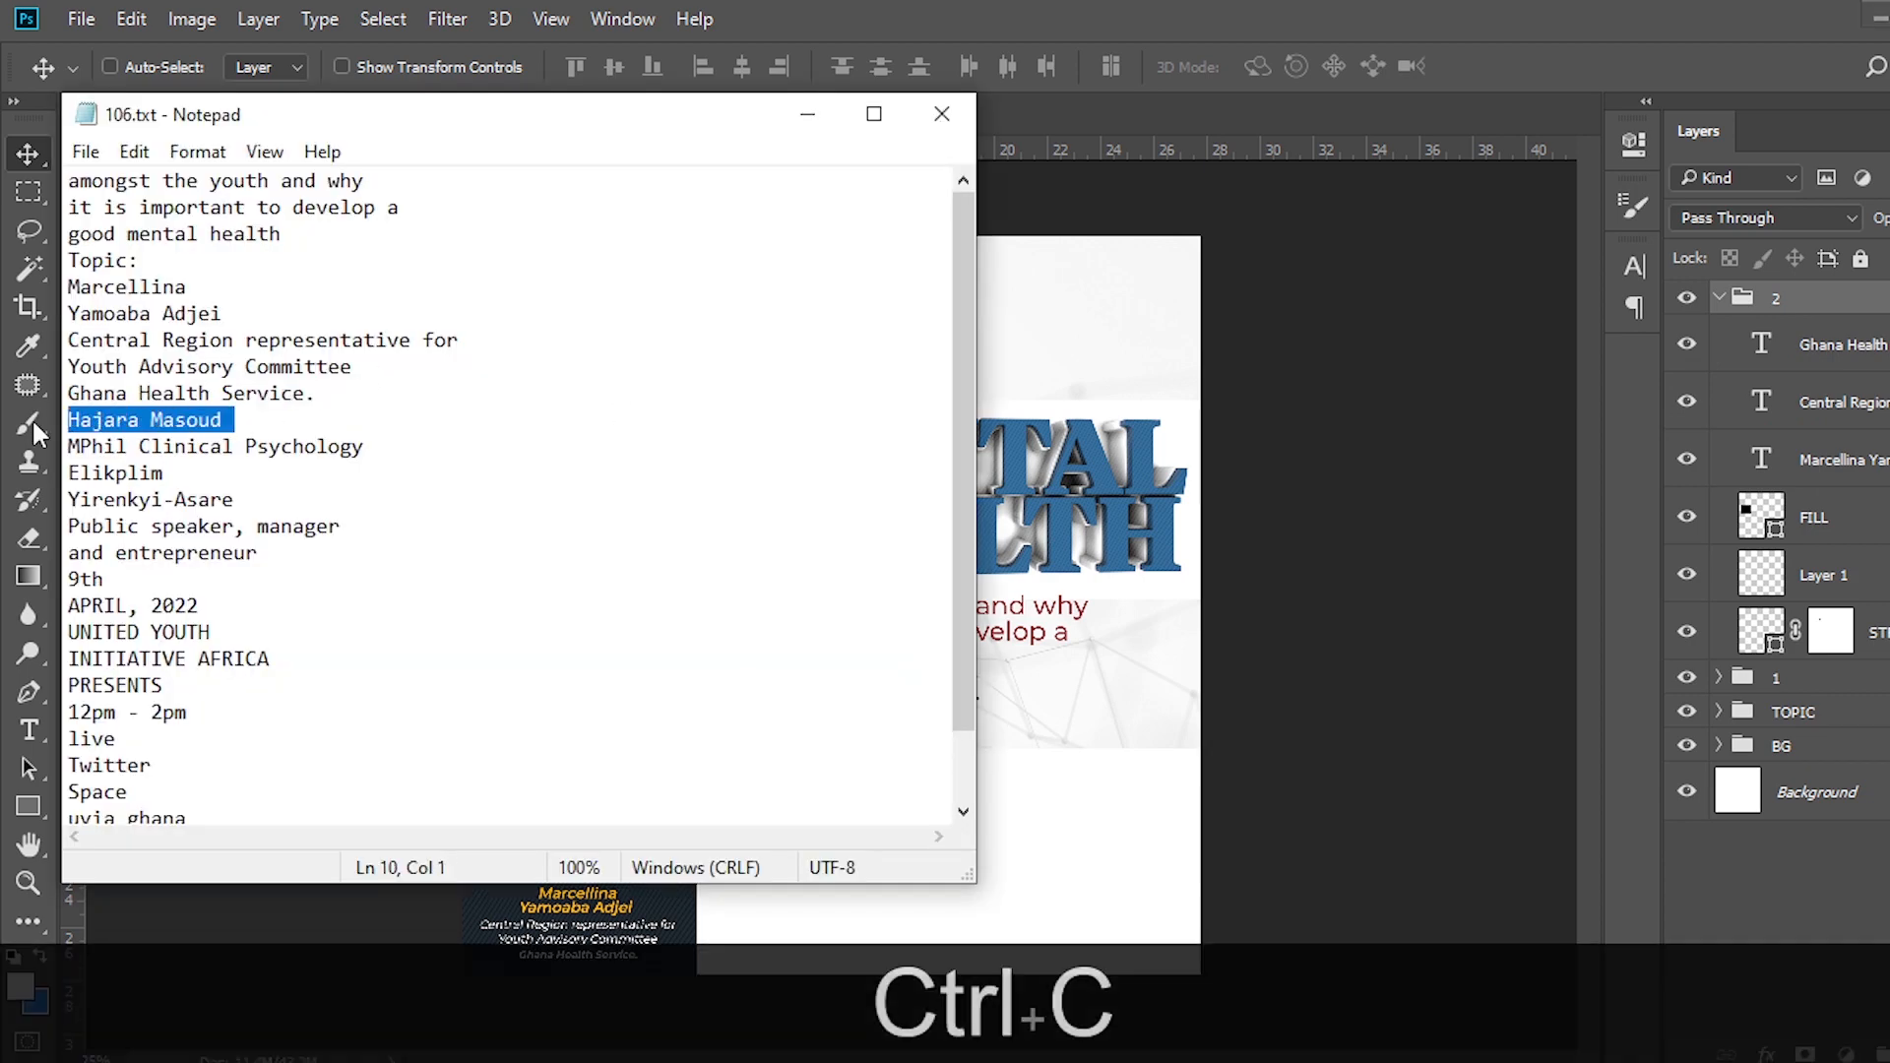
pyautogui.click(1792, 483)
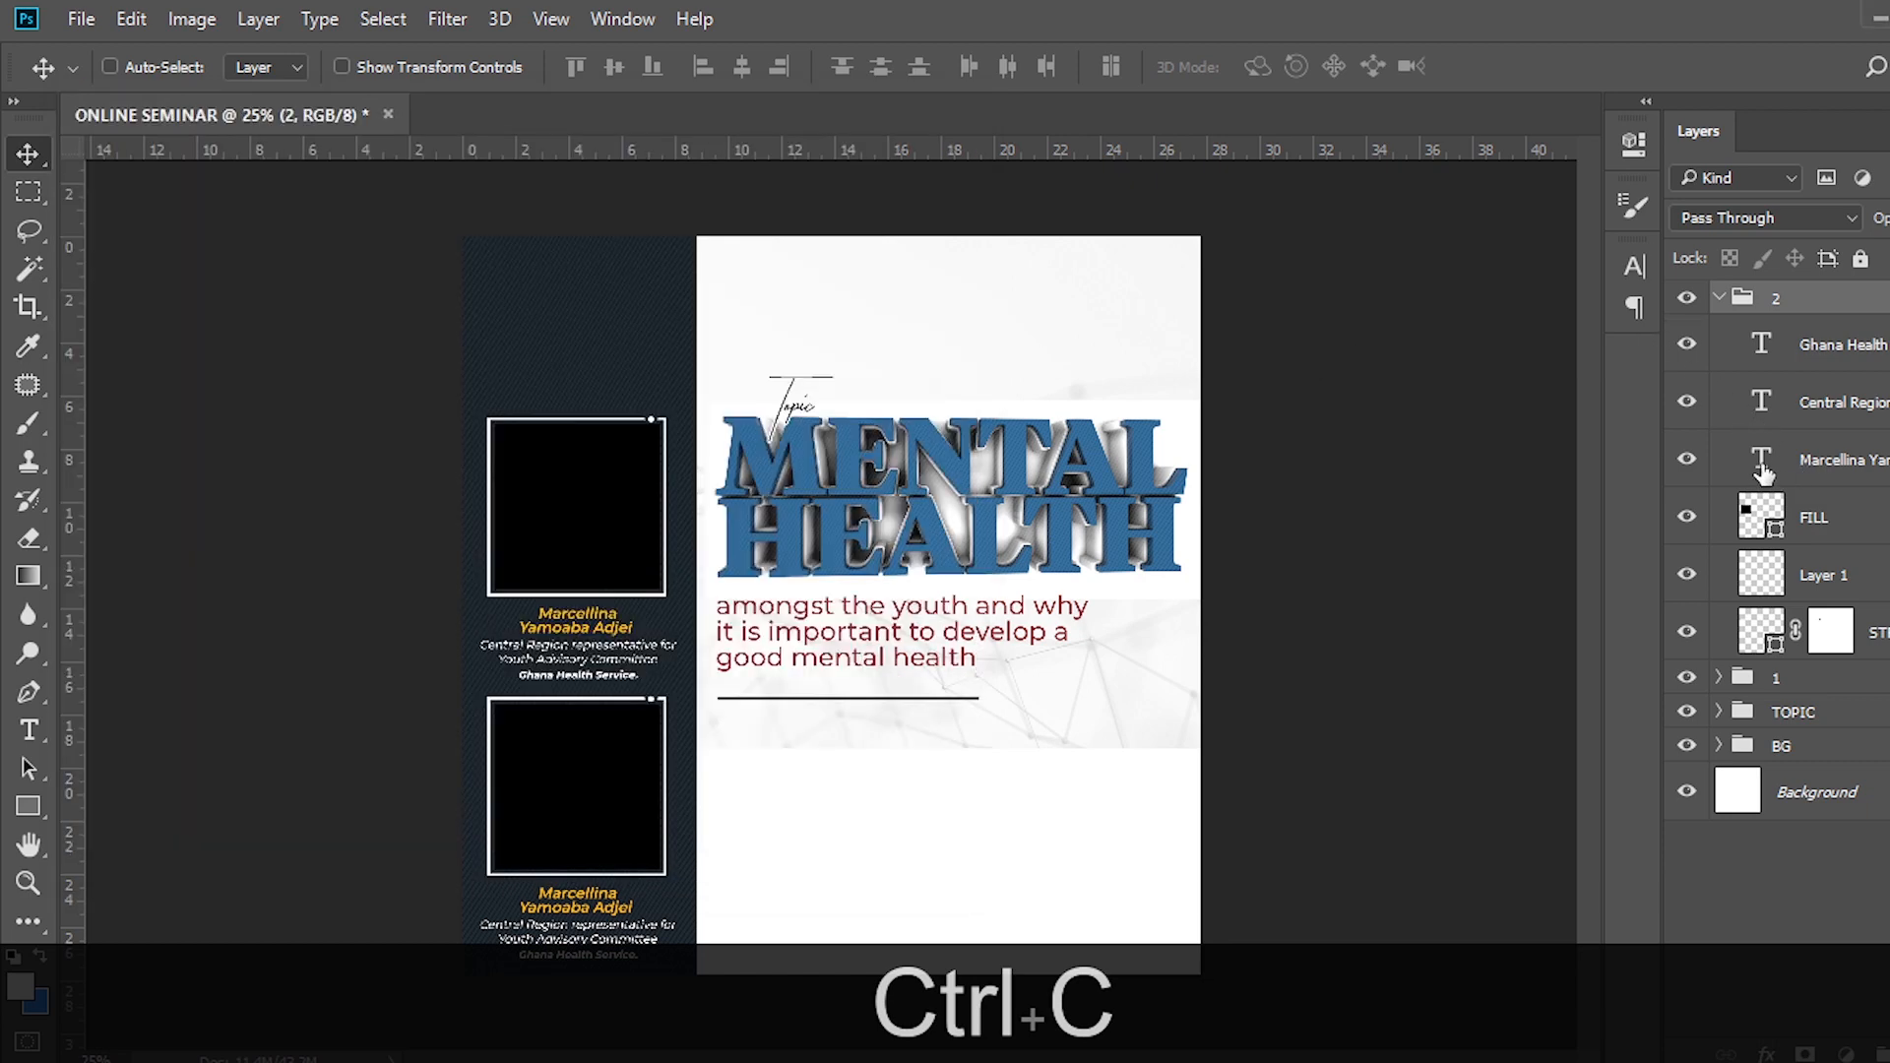
pyautogui.doubleClick(1762, 463)
pyautogui.hotkey('ctrl', 'v')
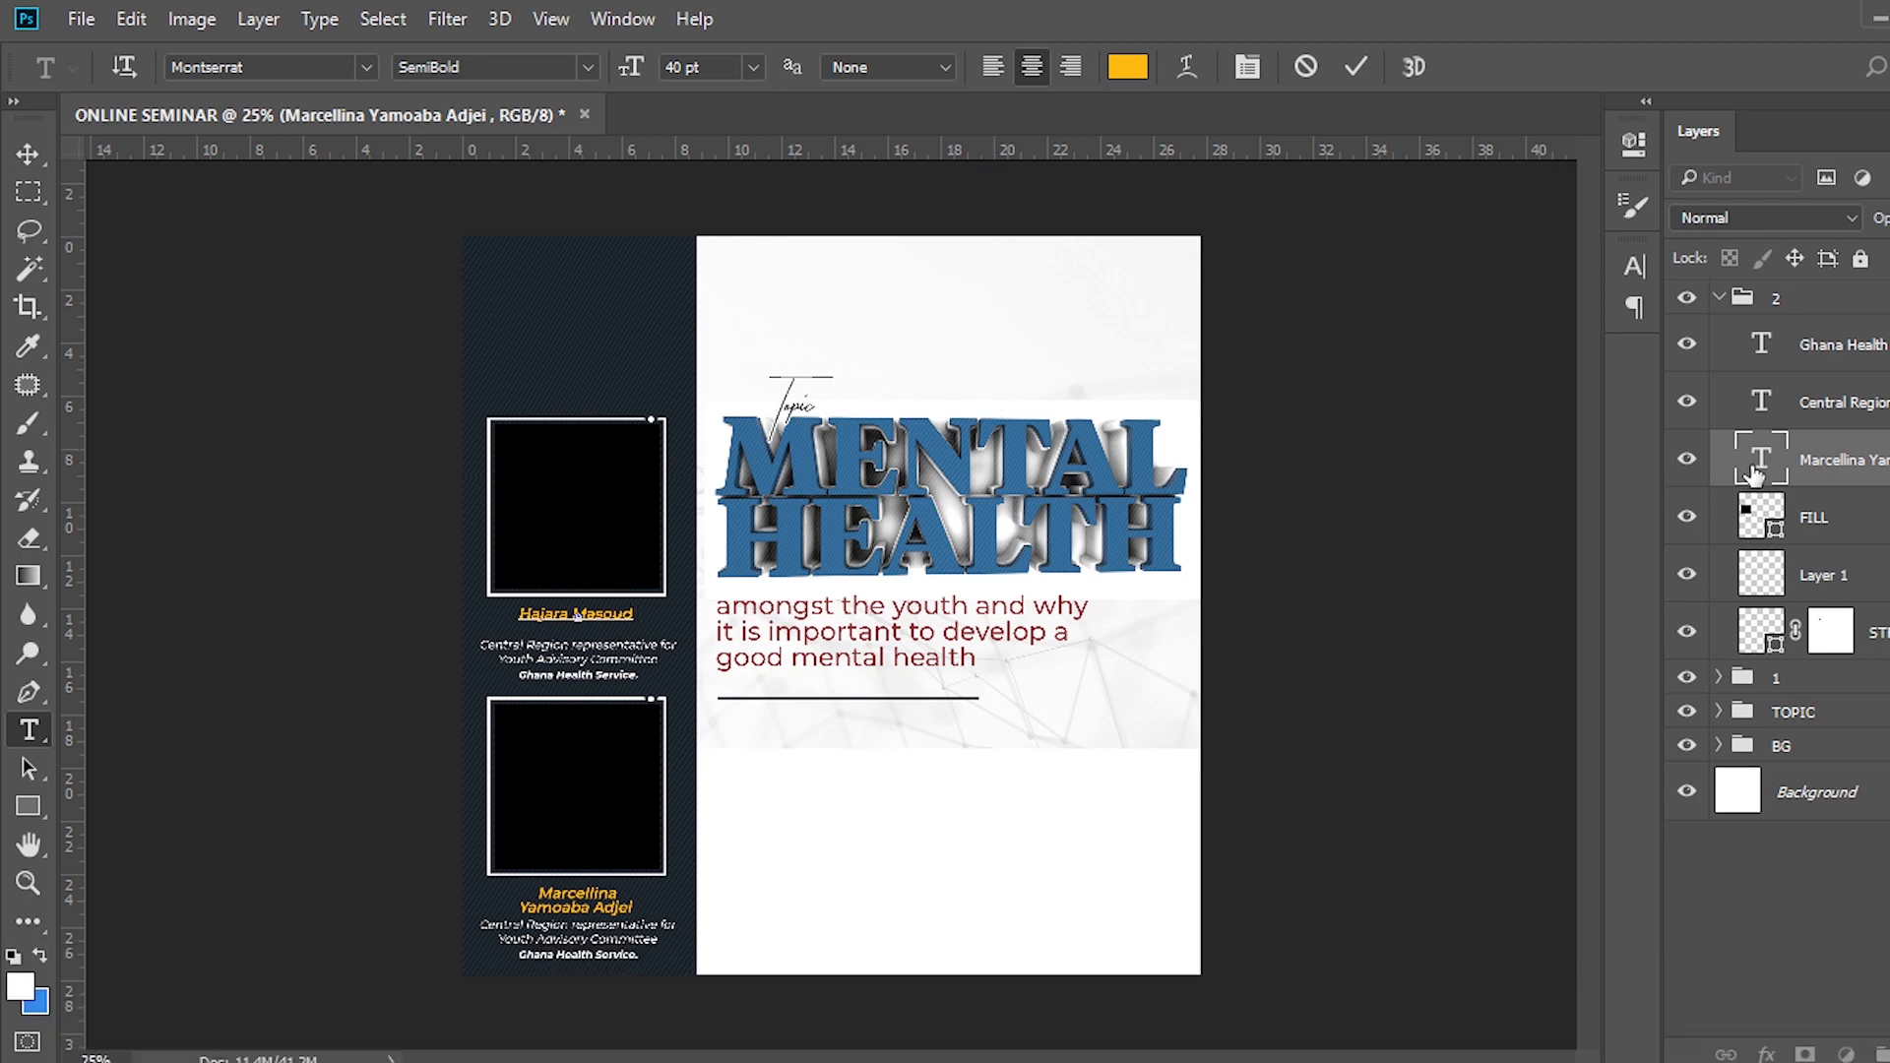
pyautogui.hotkey('ctrl', 'Return')
pyautogui.press('v')
# Copy "MPhil Clinical Psychology" from 106.txt and replace the role text in group 2 with it.
pyautogui.click(1777, 406)
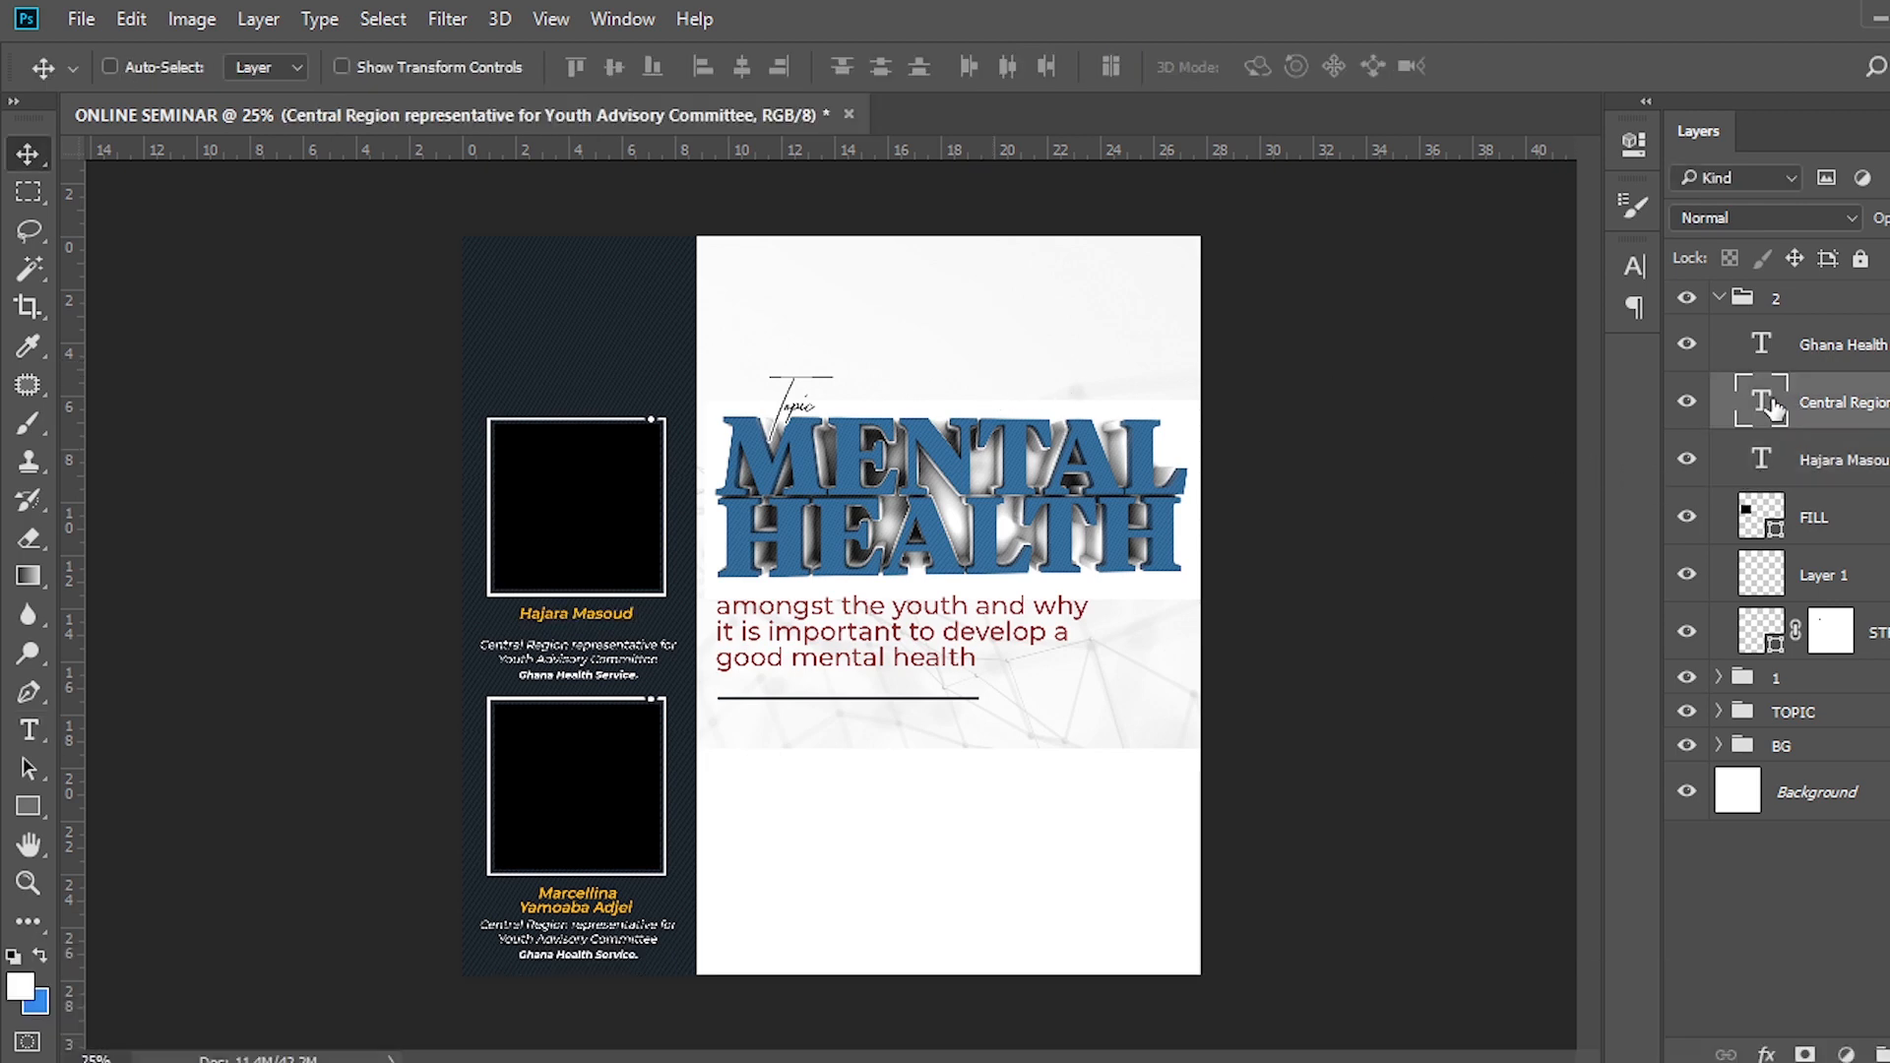
pyautogui.hotkey('alt', 'Tab')
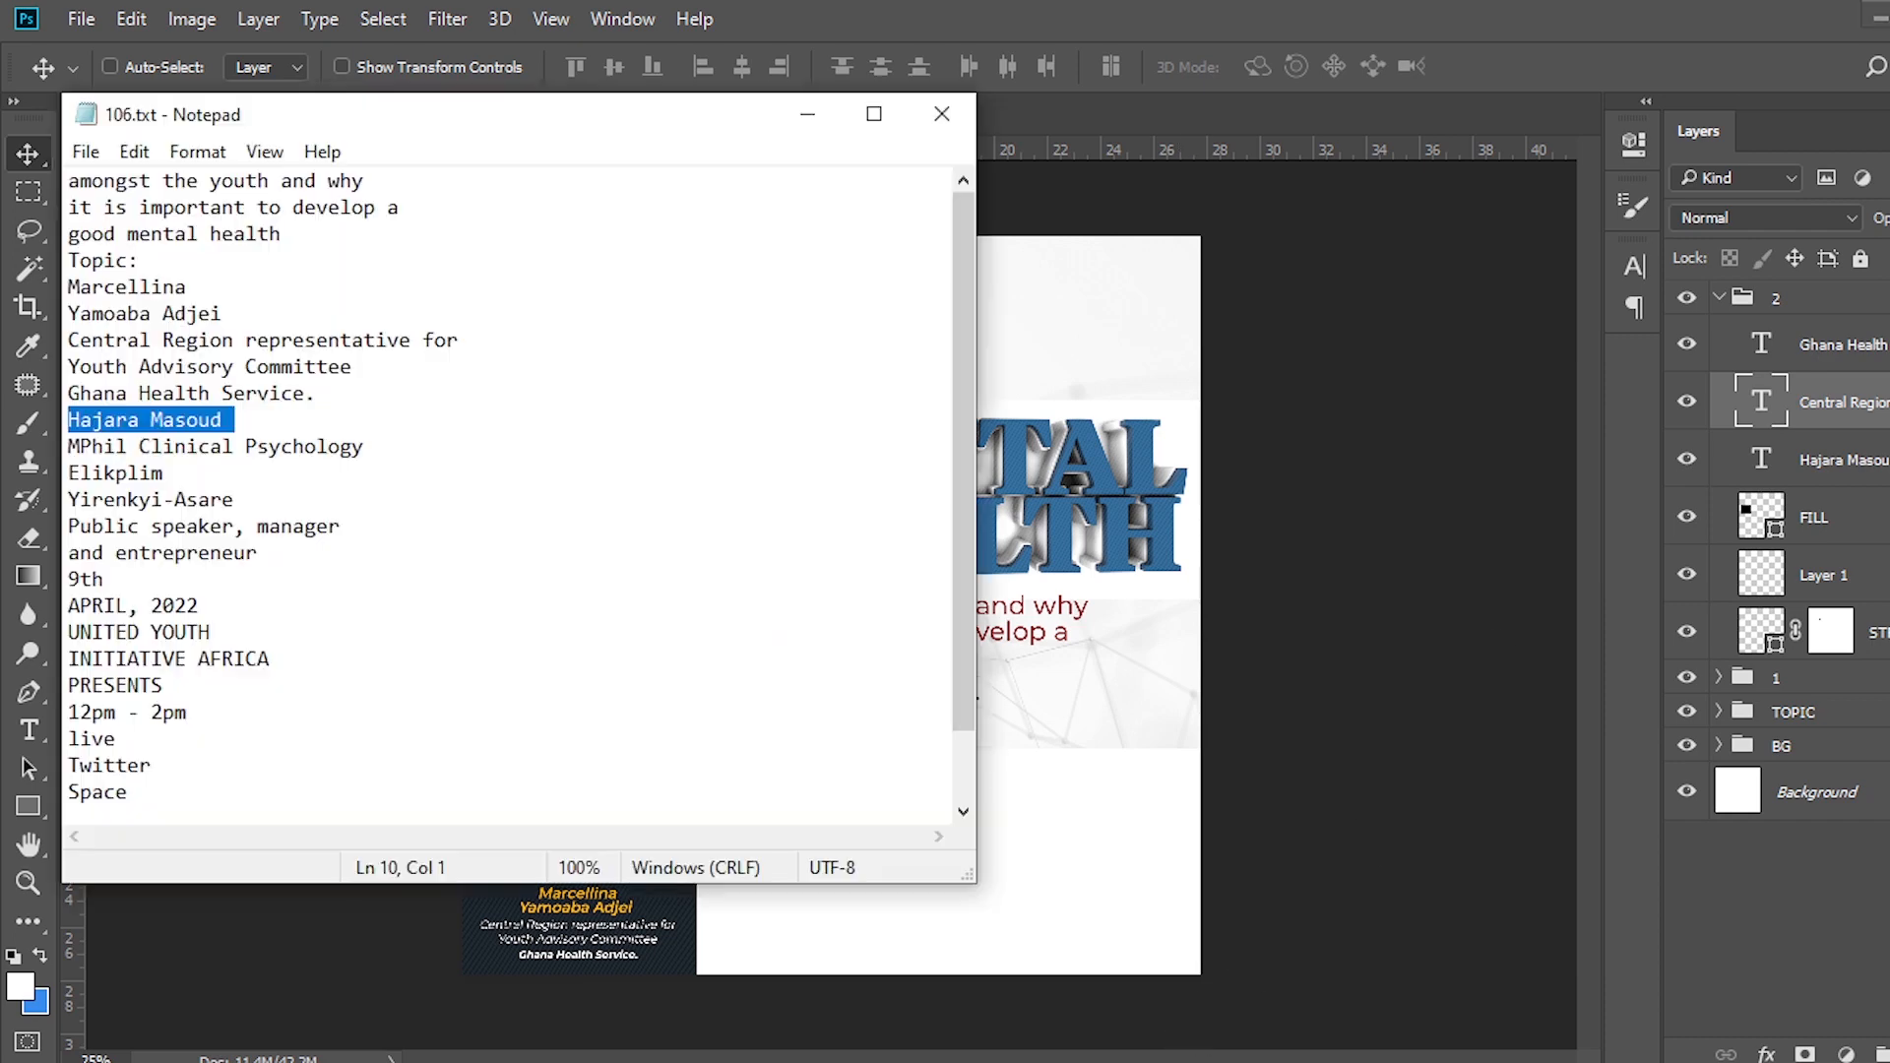
pyautogui.moveTo(396, 451); pyautogui.dragTo(3, 446)
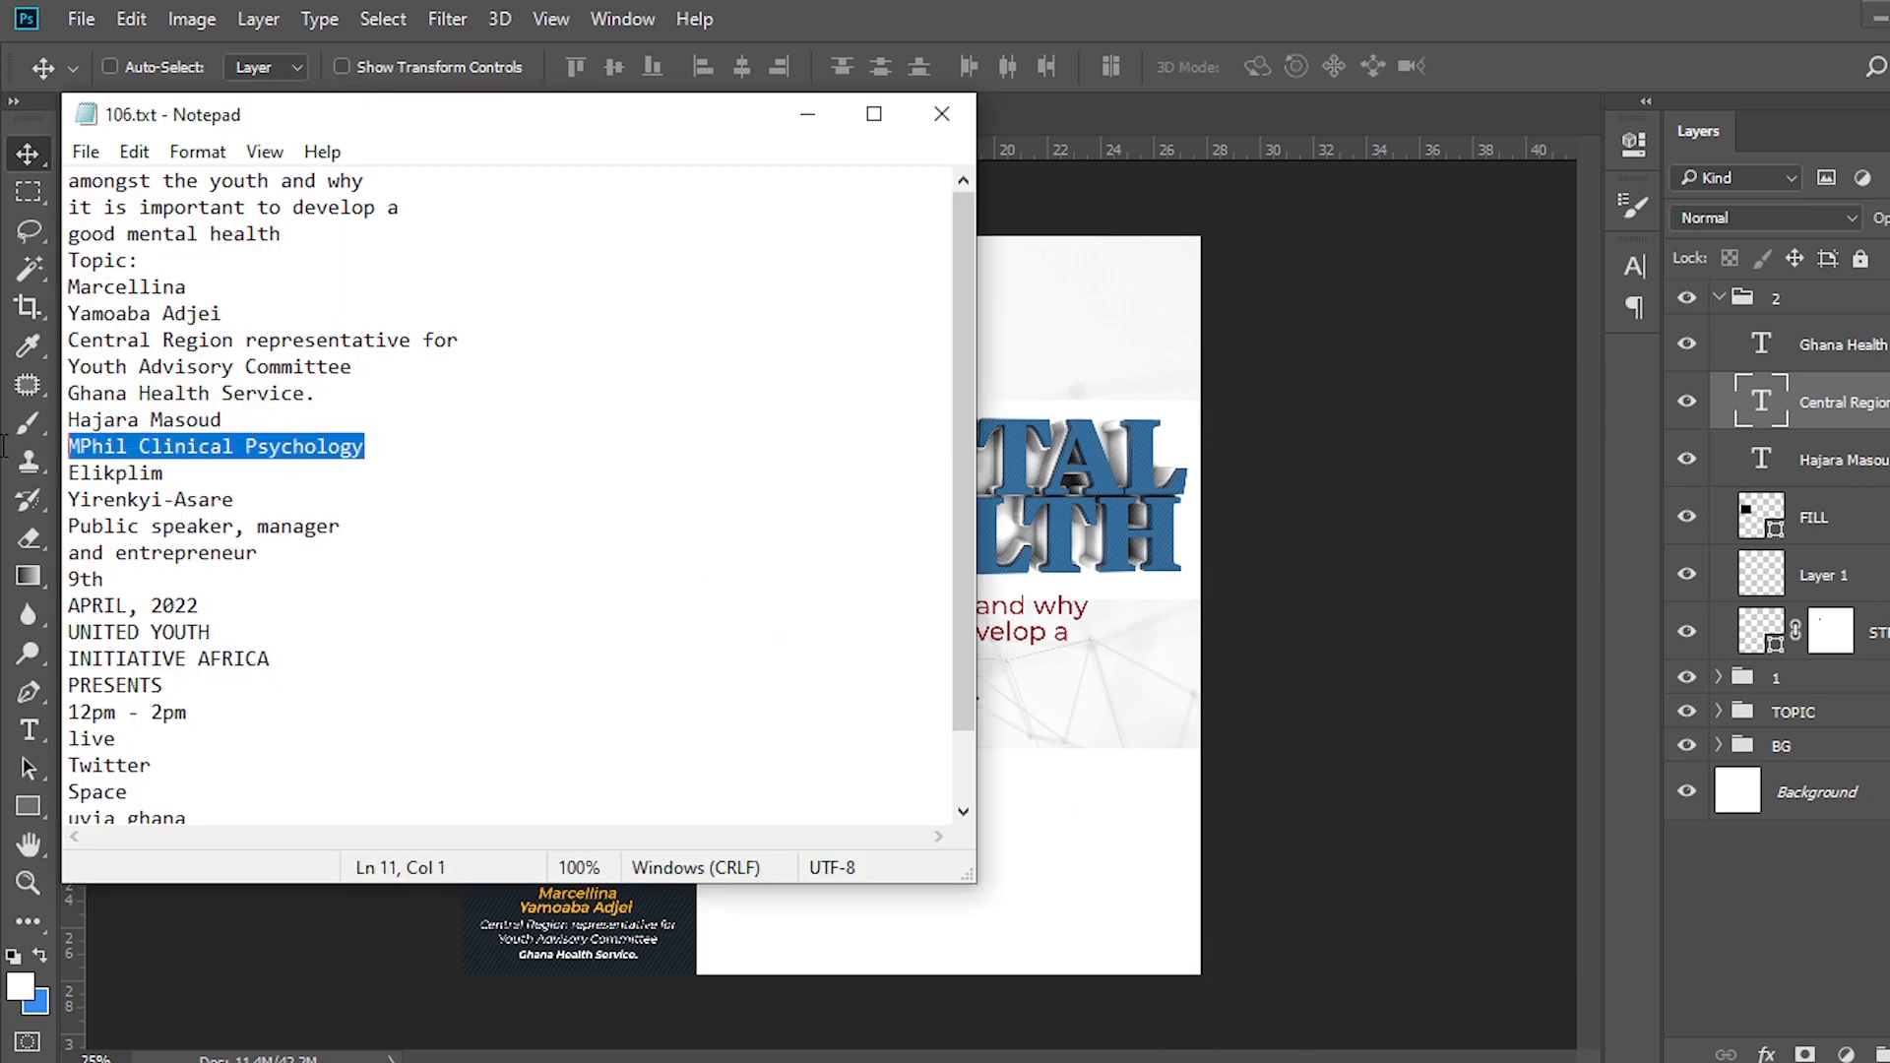
pyautogui.hotkey('ctrl', 'c')
pyautogui.click(1474, 275)
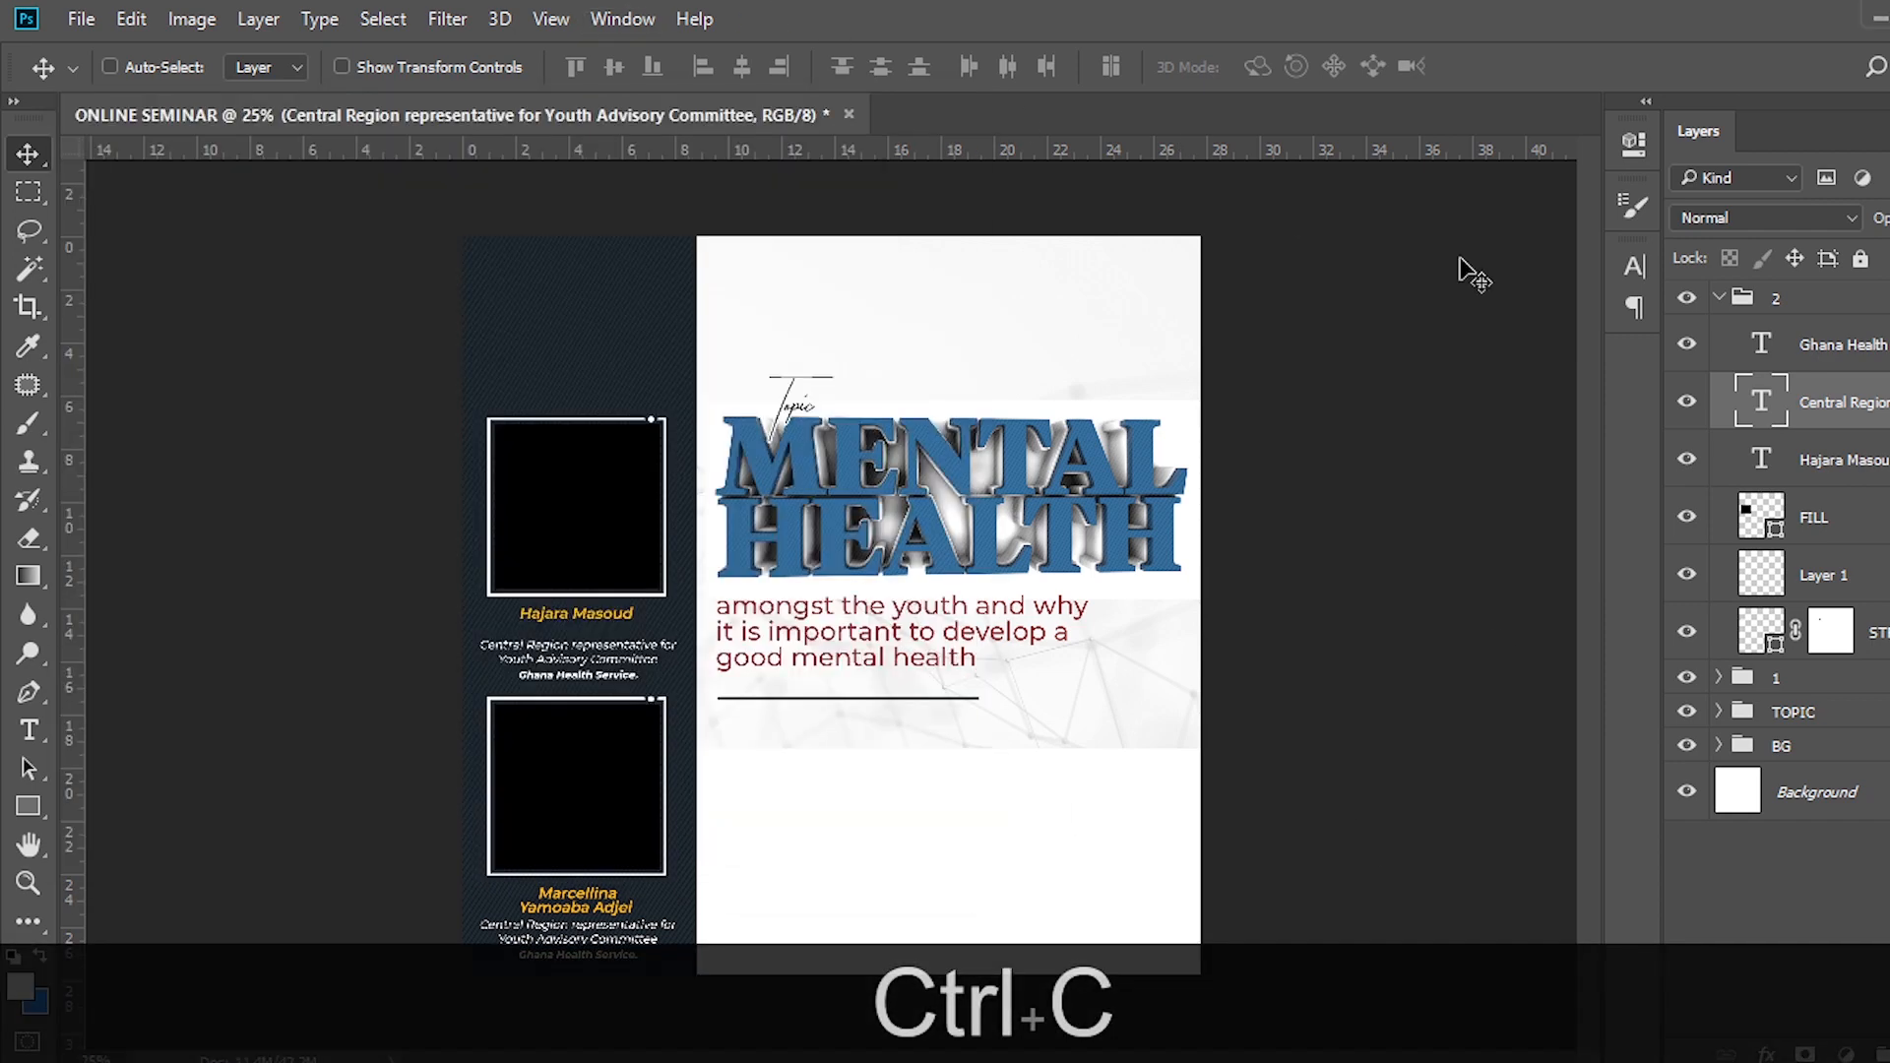
pyautogui.doubleClick(1762, 409)
pyautogui.hotkey('ctrl', 'v')
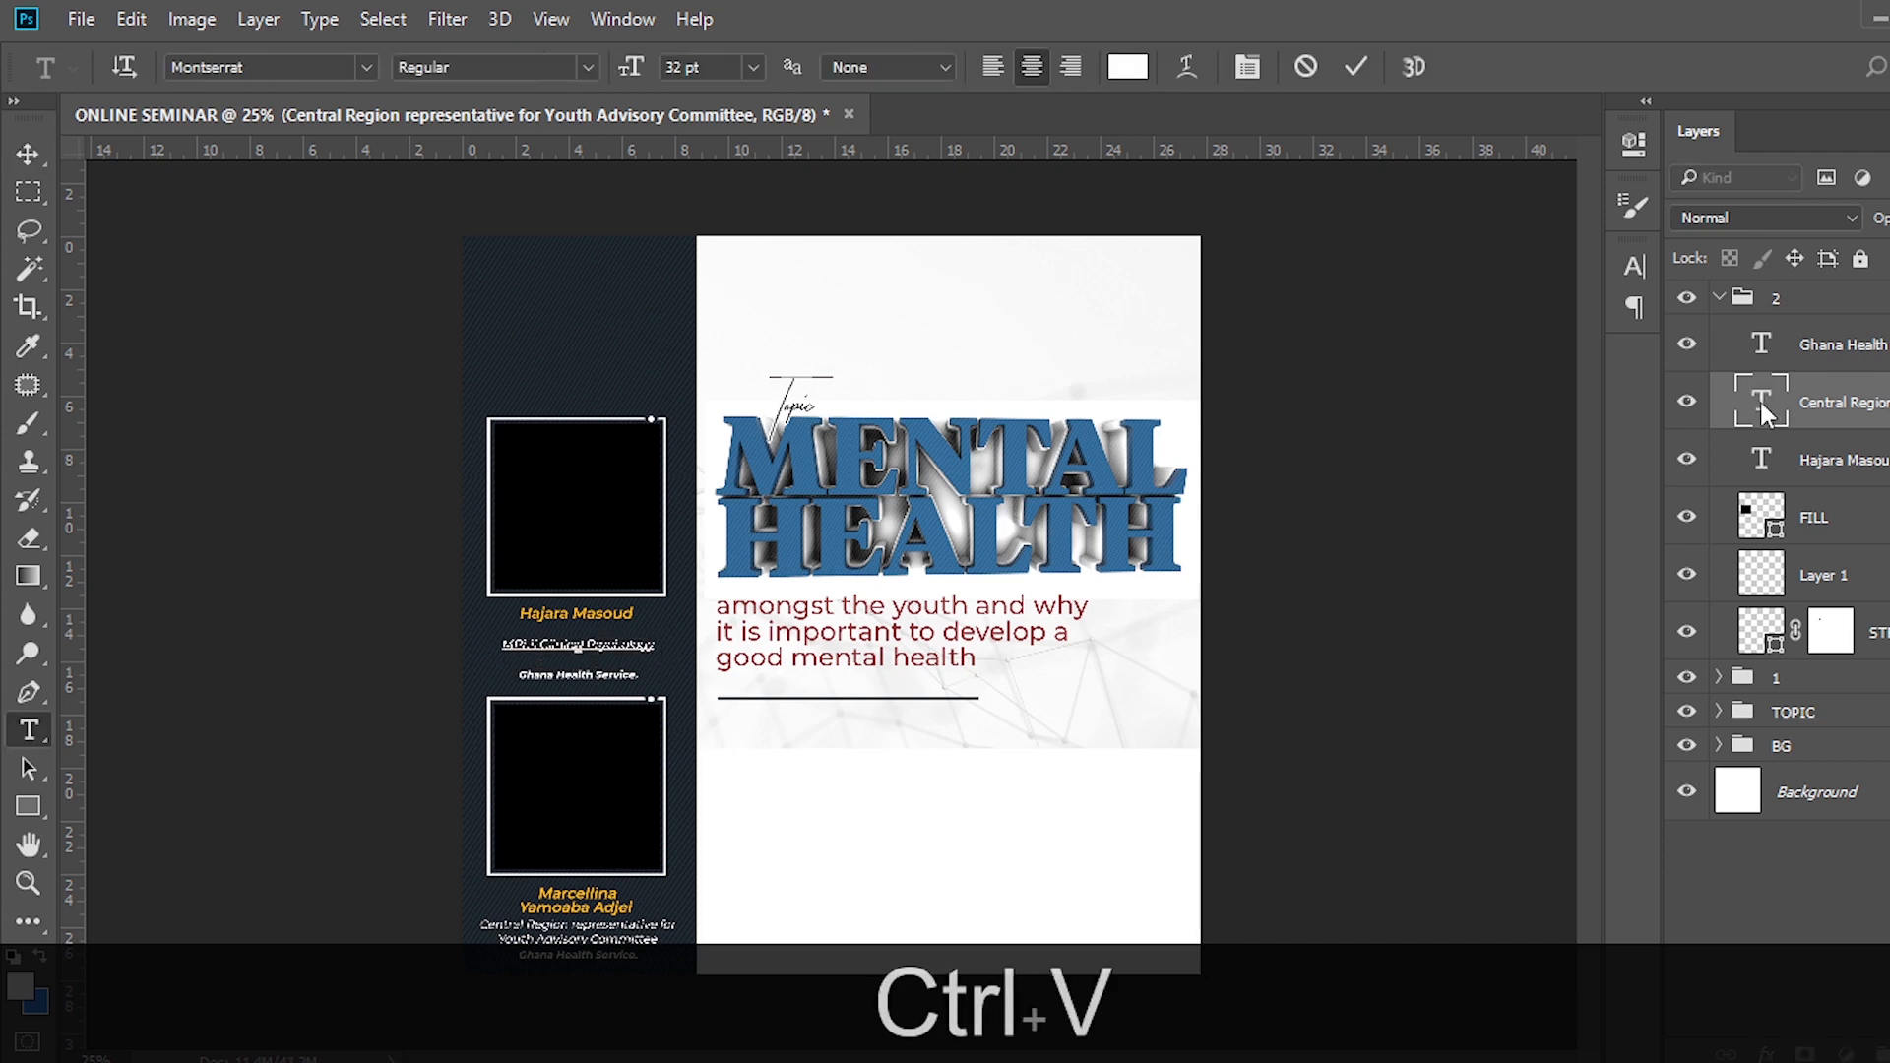
pyautogui.hotkey('ctrl', 'Return')
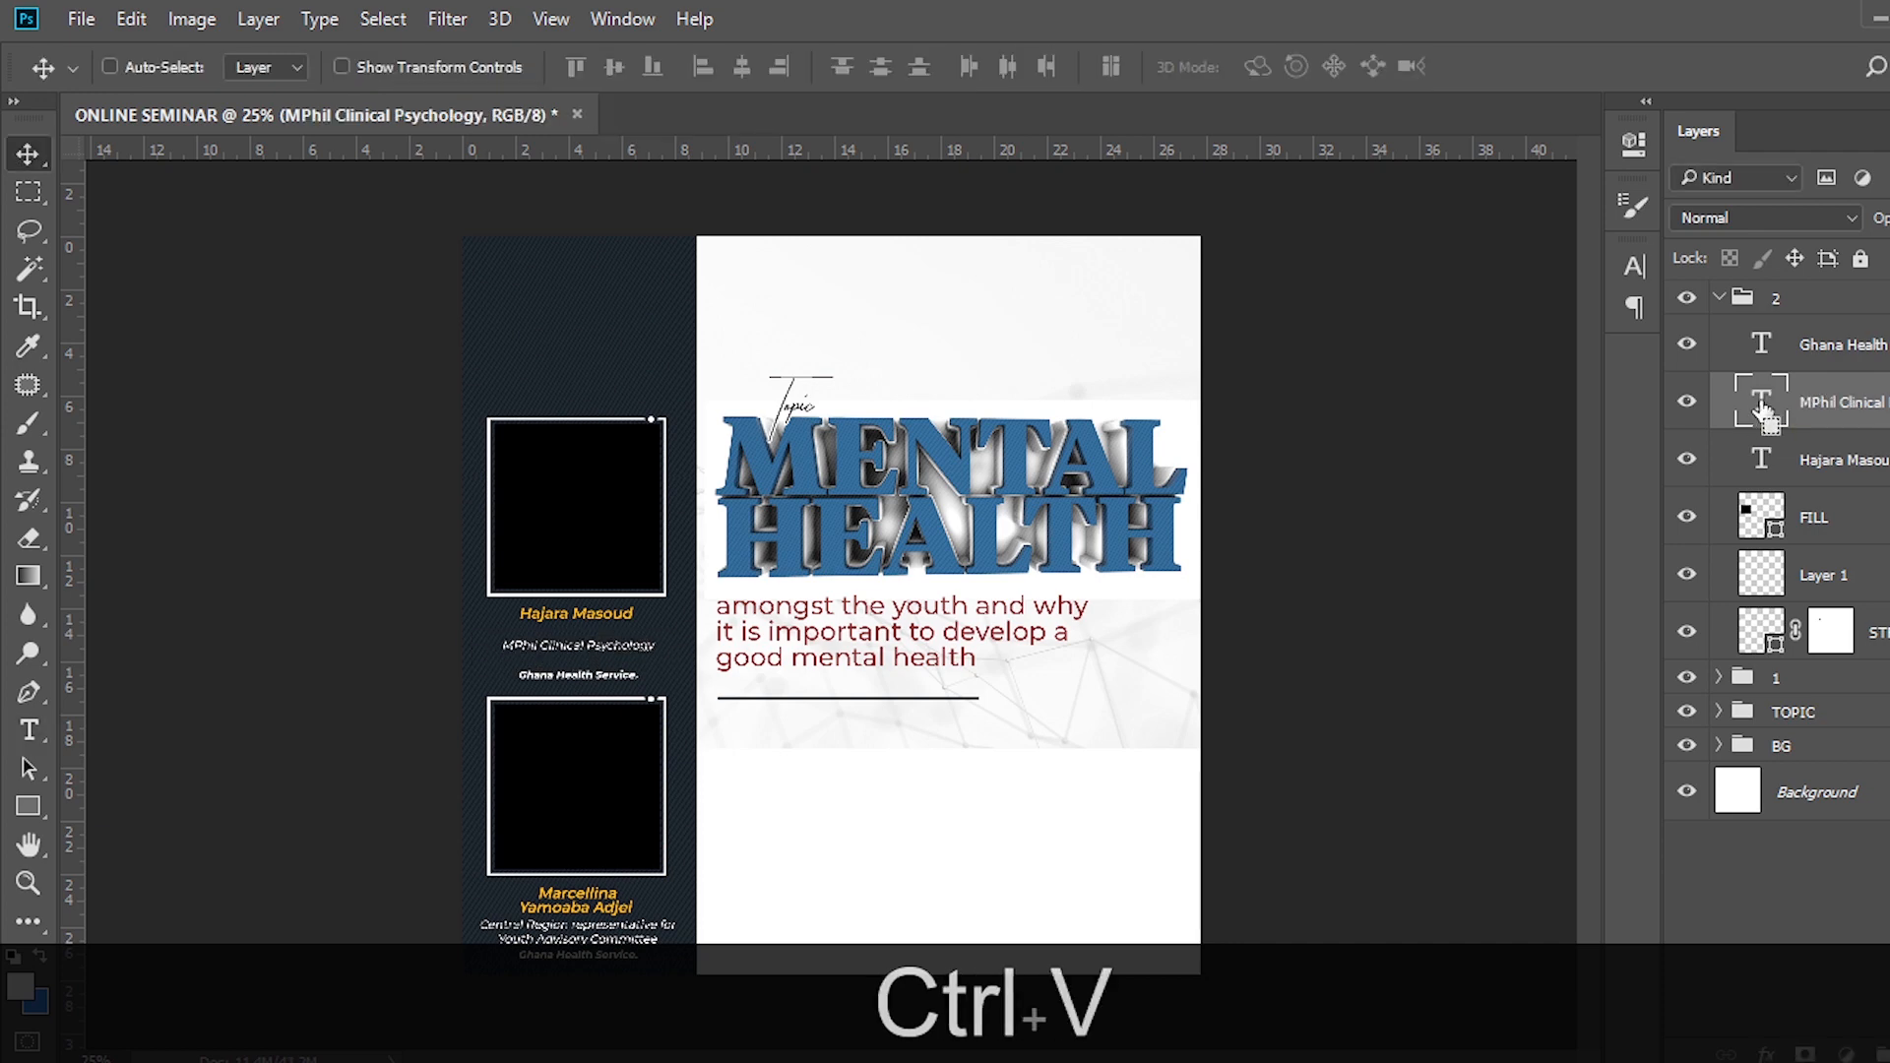
# Nudge group 2's role line up beneath the speaker's name and delete the group's "Ghana Health Service." text layer.
pyautogui.hotkey('ctrl', '=')
pyautogui.hotkey('ctrl', '=')
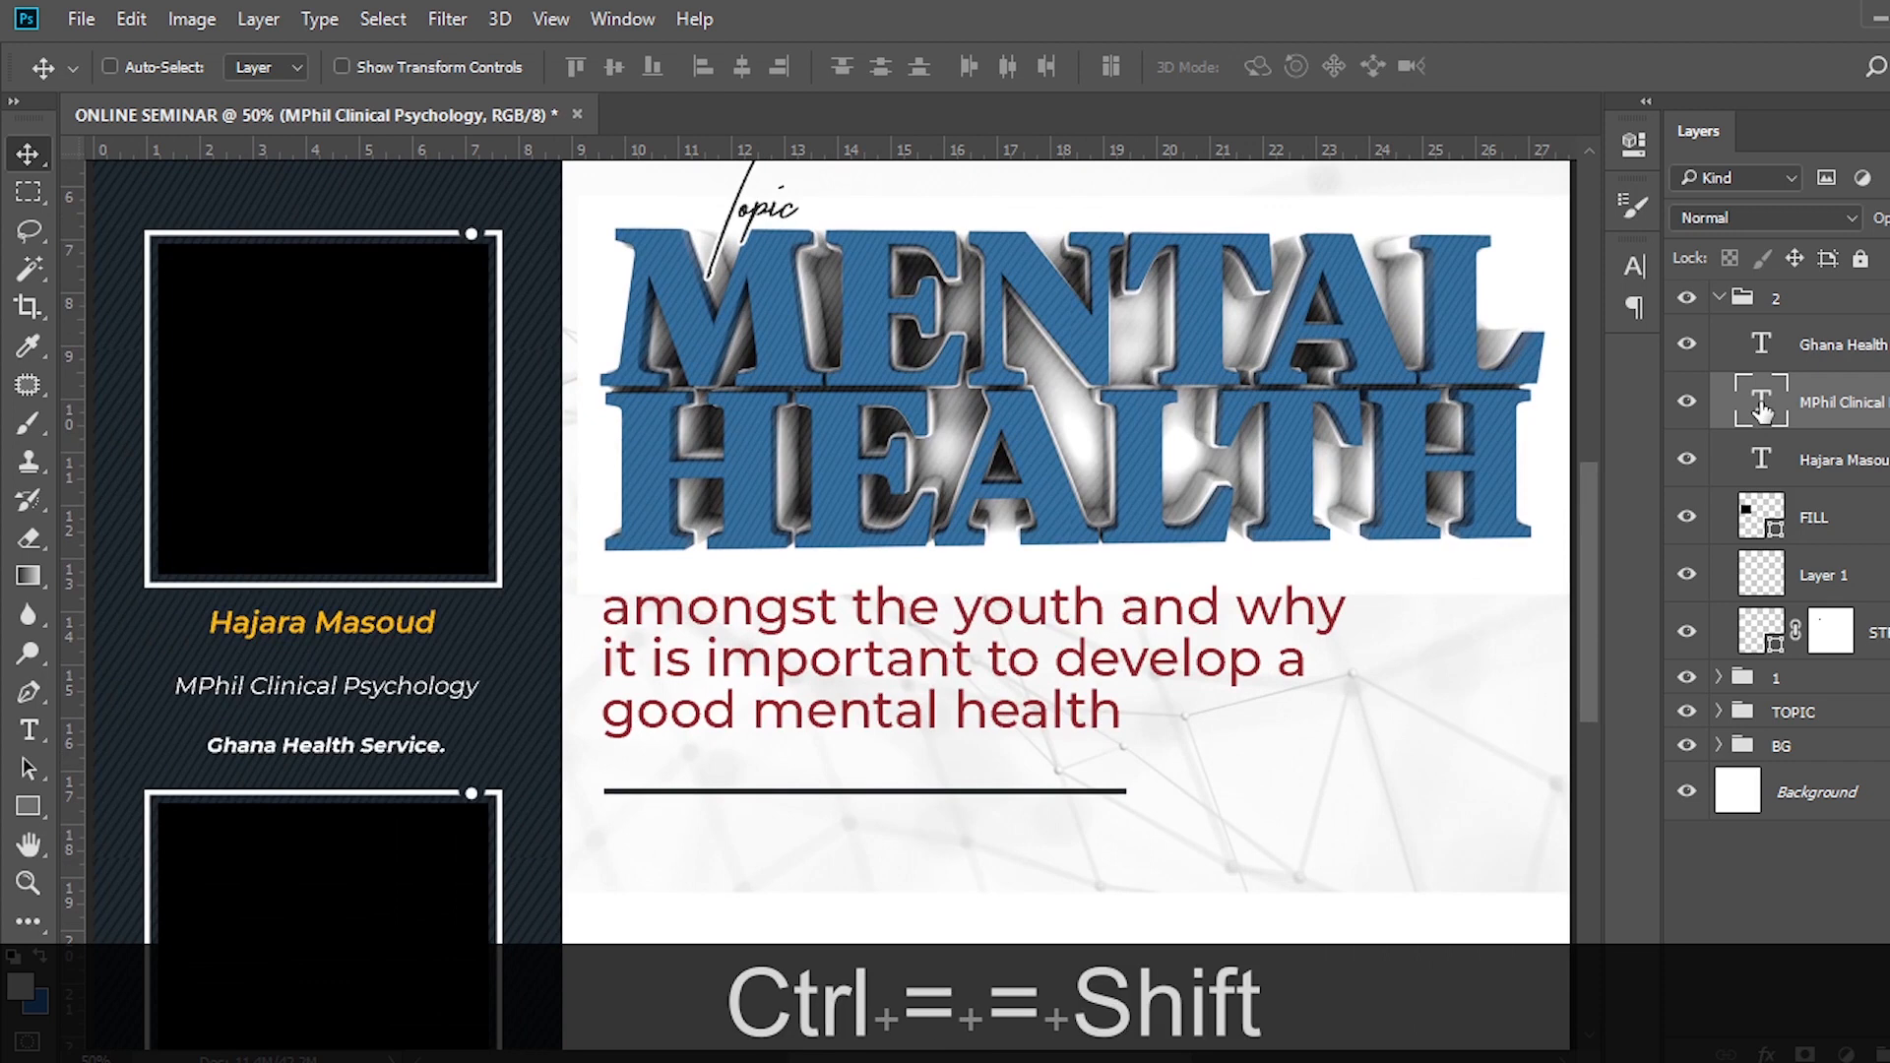
pyautogui.hotkey('shift', 'Up')
pyautogui.hotkey('shift', 'Up')
pyautogui.hotkey('shift', 'Up')
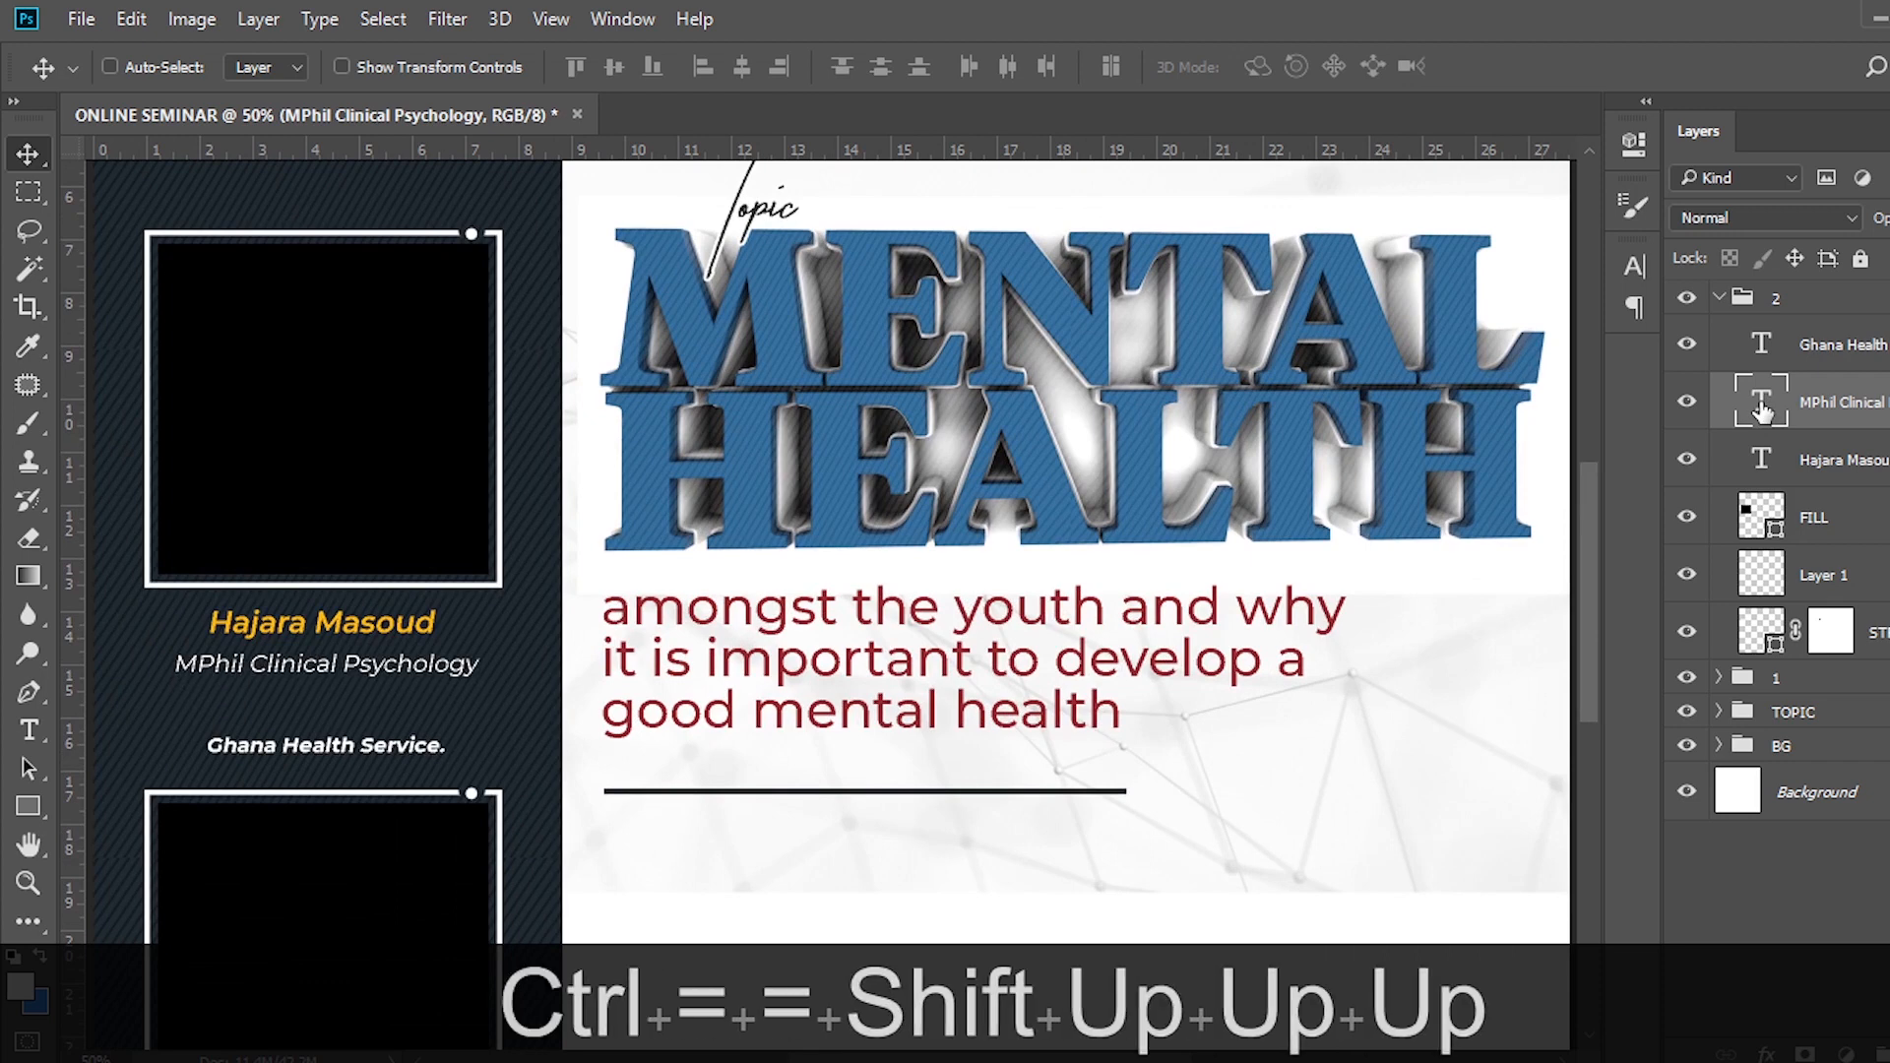
pyautogui.click(1801, 360)
pyautogui.press('Delete')
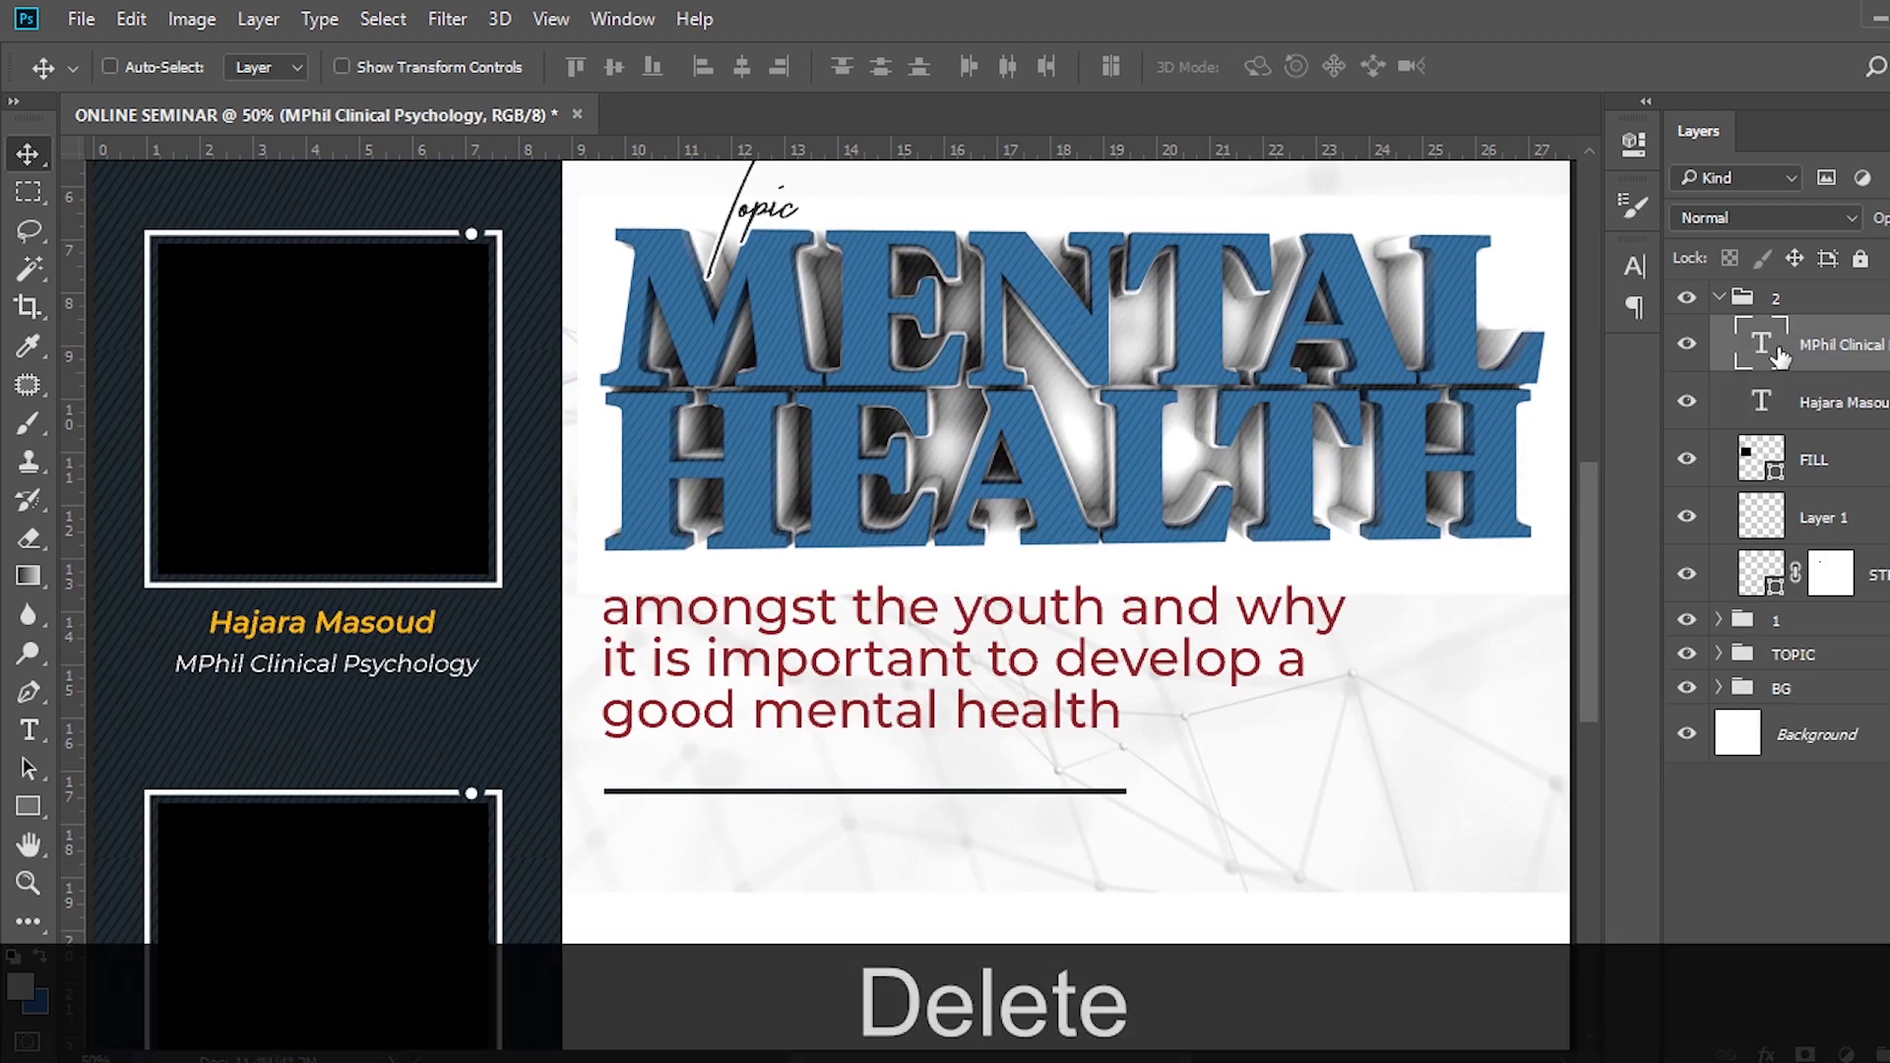
# Move the whole of group 2 straight down, close above the first speaker's frame.
pyautogui.click(1821, 297)
pyautogui.press('v')
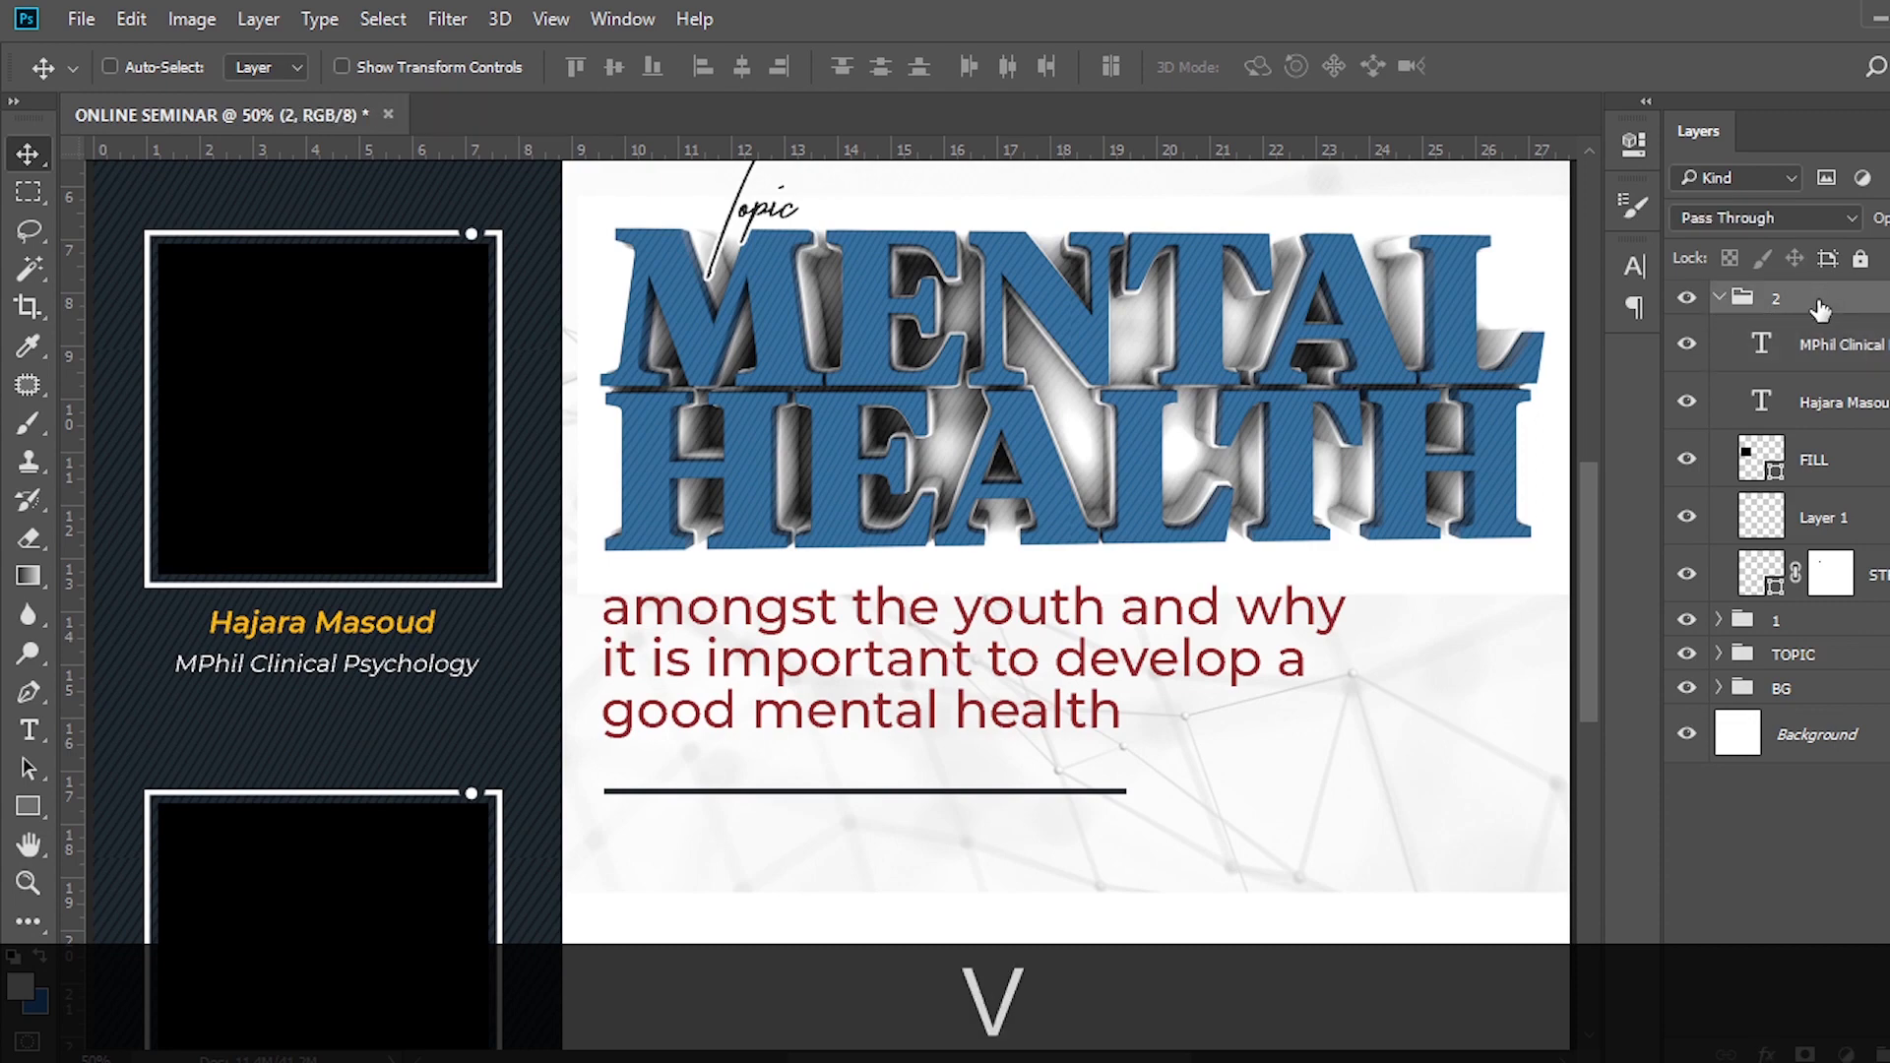
pyautogui.hotkey('shift', 'Down')
pyautogui.hotkey('shift', 'Down')
pyautogui.hotkey('shift', 'Down')
pyautogui.hotkey('shift', 'Down')
pyautogui.hotkey('shift', 'Down')
pyautogui.hotkey('shift', 'Down')
pyautogui.hotkey('shift', 'Down')
pyautogui.hotkey('shift', 'Down')
pyautogui.hotkey('shift', 'Down')
pyautogui.hotkey('shift', 'Down')
pyautogui.hotkey('shift', 'Down')
pyautogui.hotkey('shift', 'Down')
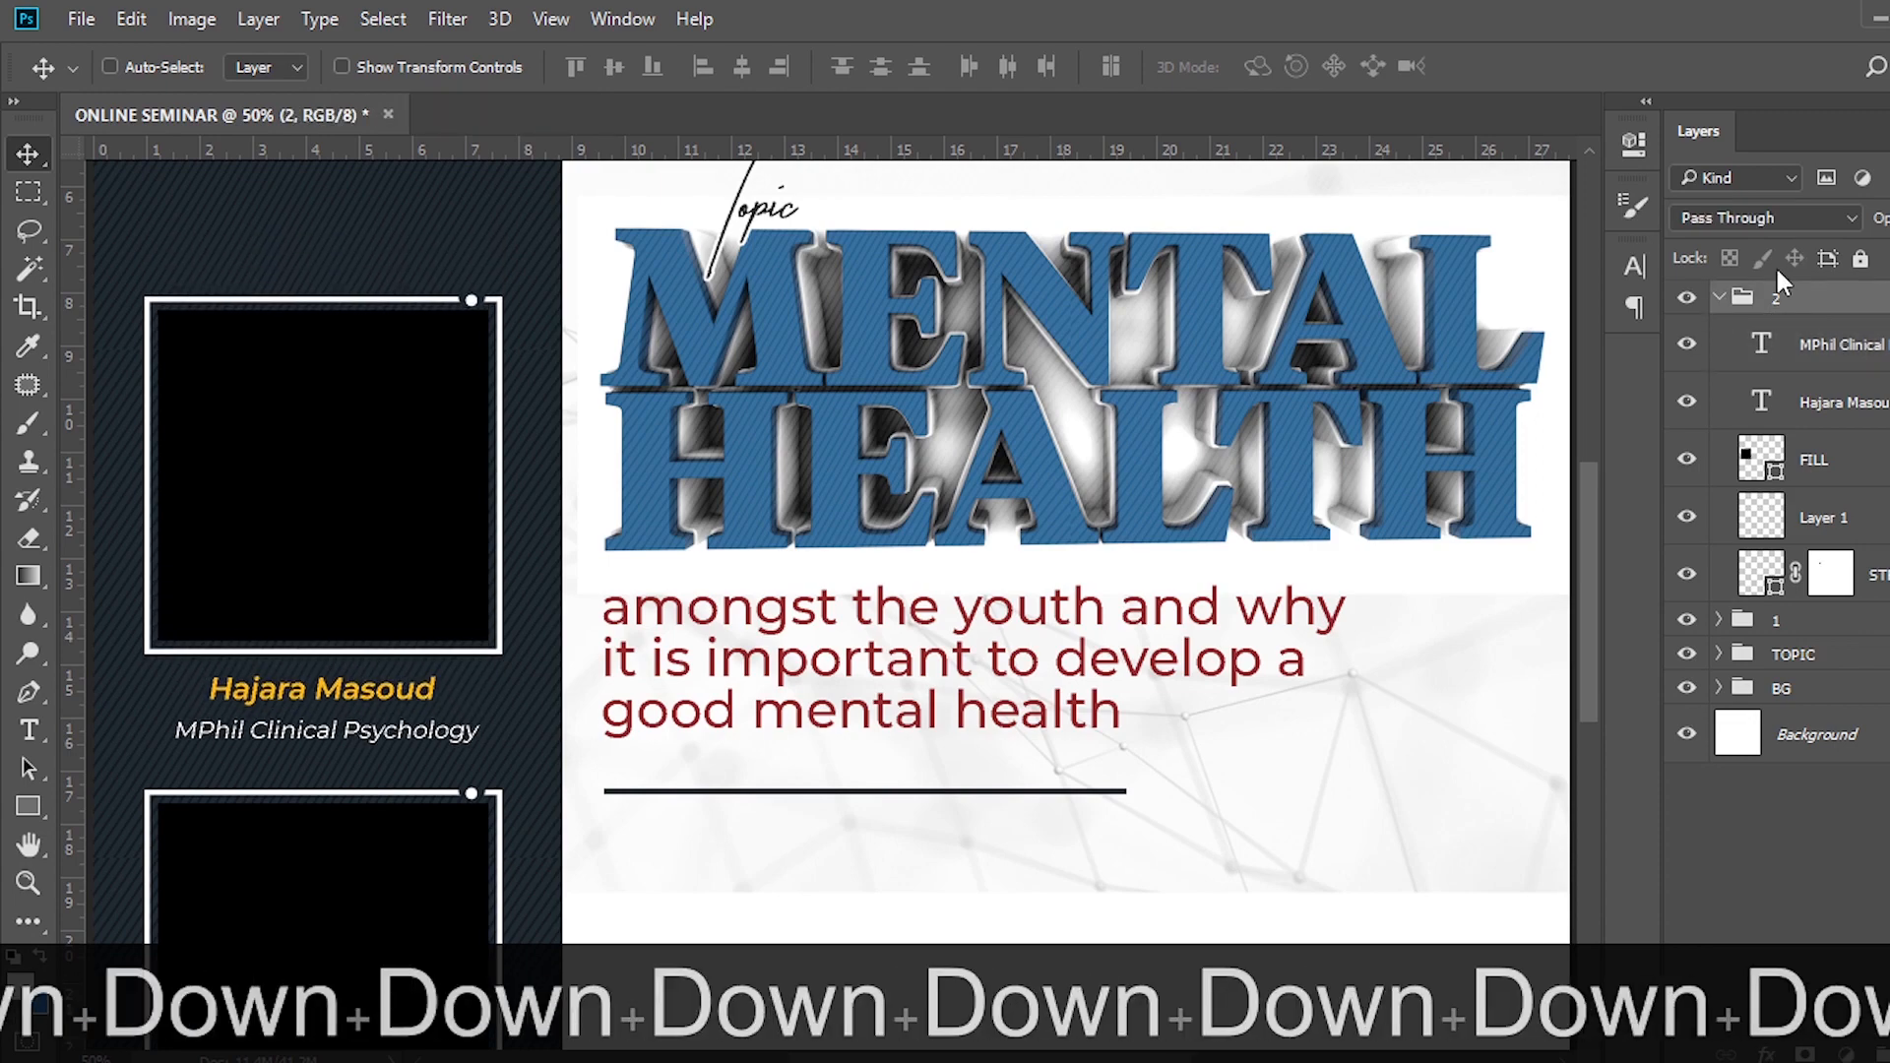
pyautogui.hotkey('ctrl', '0')
pyautogui.press('Down')
pyautogui.press('Down')
pyautogui.press('Down')
pyautogui.press('Down')
pyautogui.press('Down')
pyautogui.press('Down')
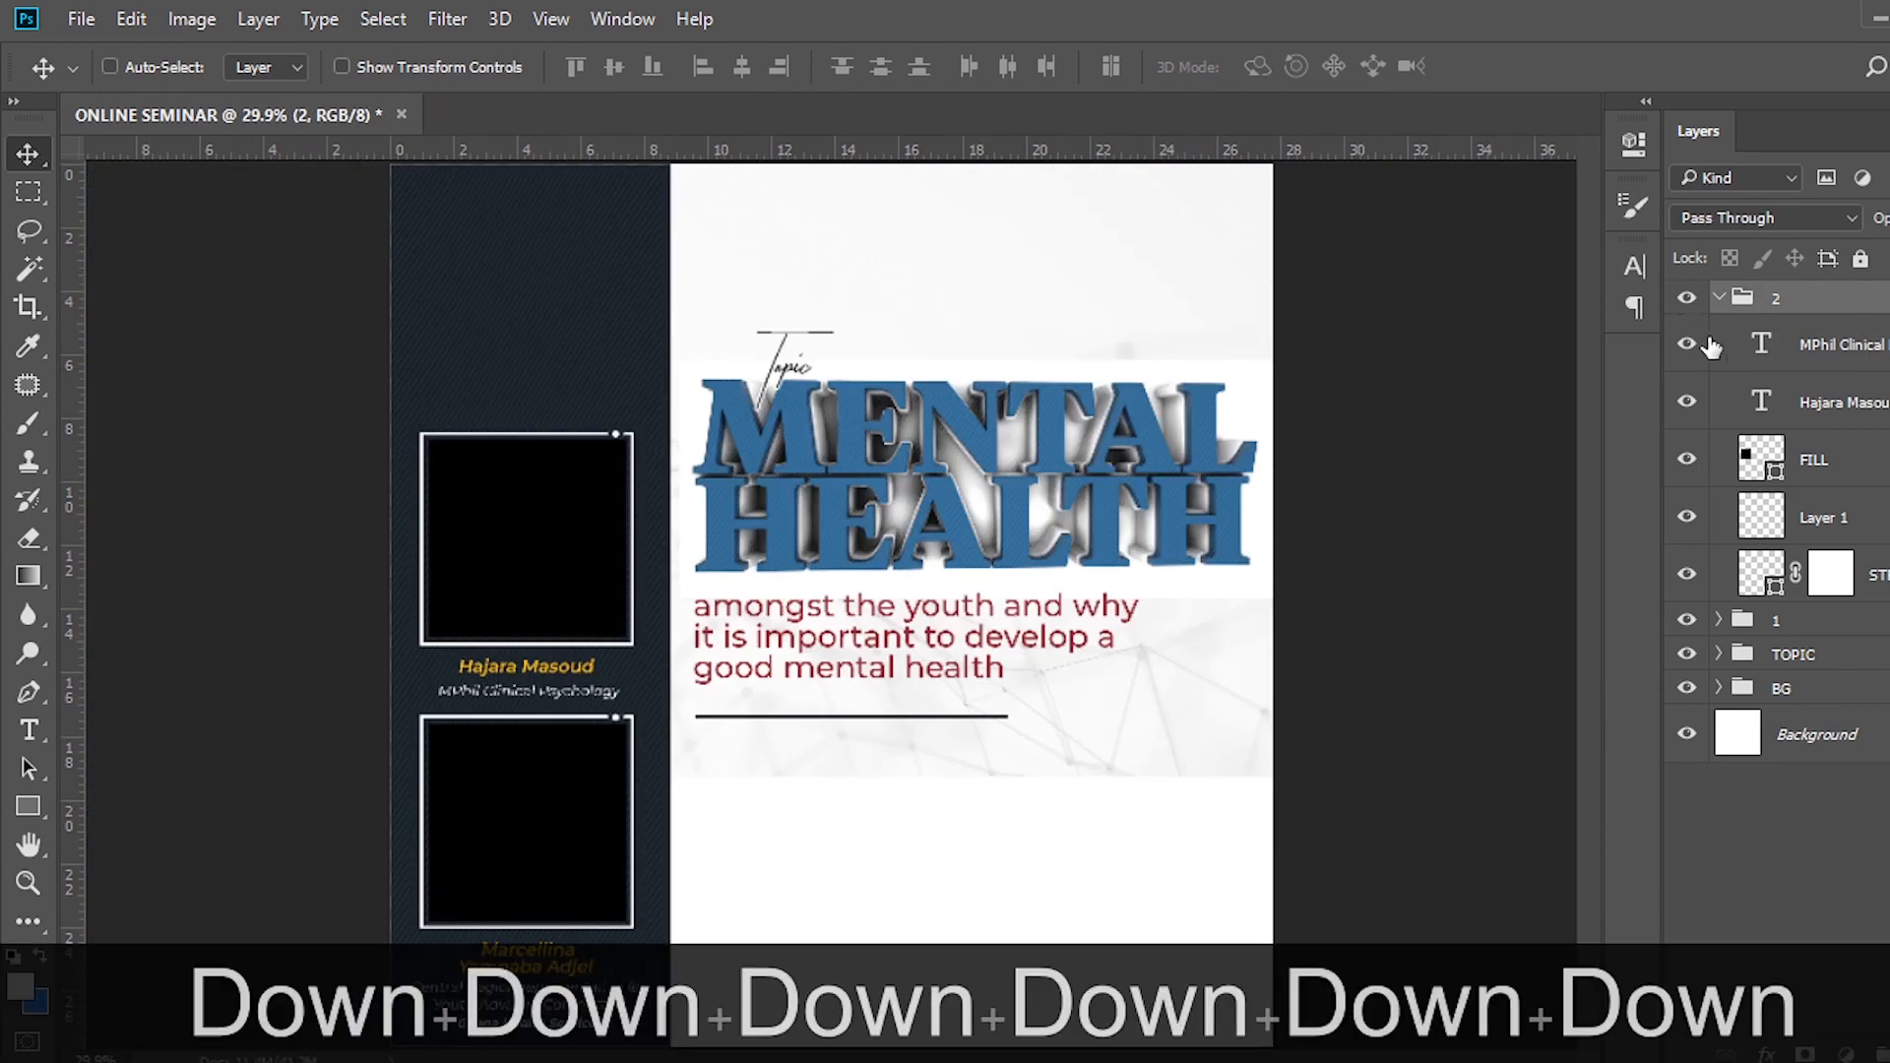
# Duplicate group 2, move the copy straight up above the second speaker block and rename it 3.
pyautogui.click(1718, 298)
pyautogui.press('ctrl')
pyautogui.hotkey('ctrl', 'j')
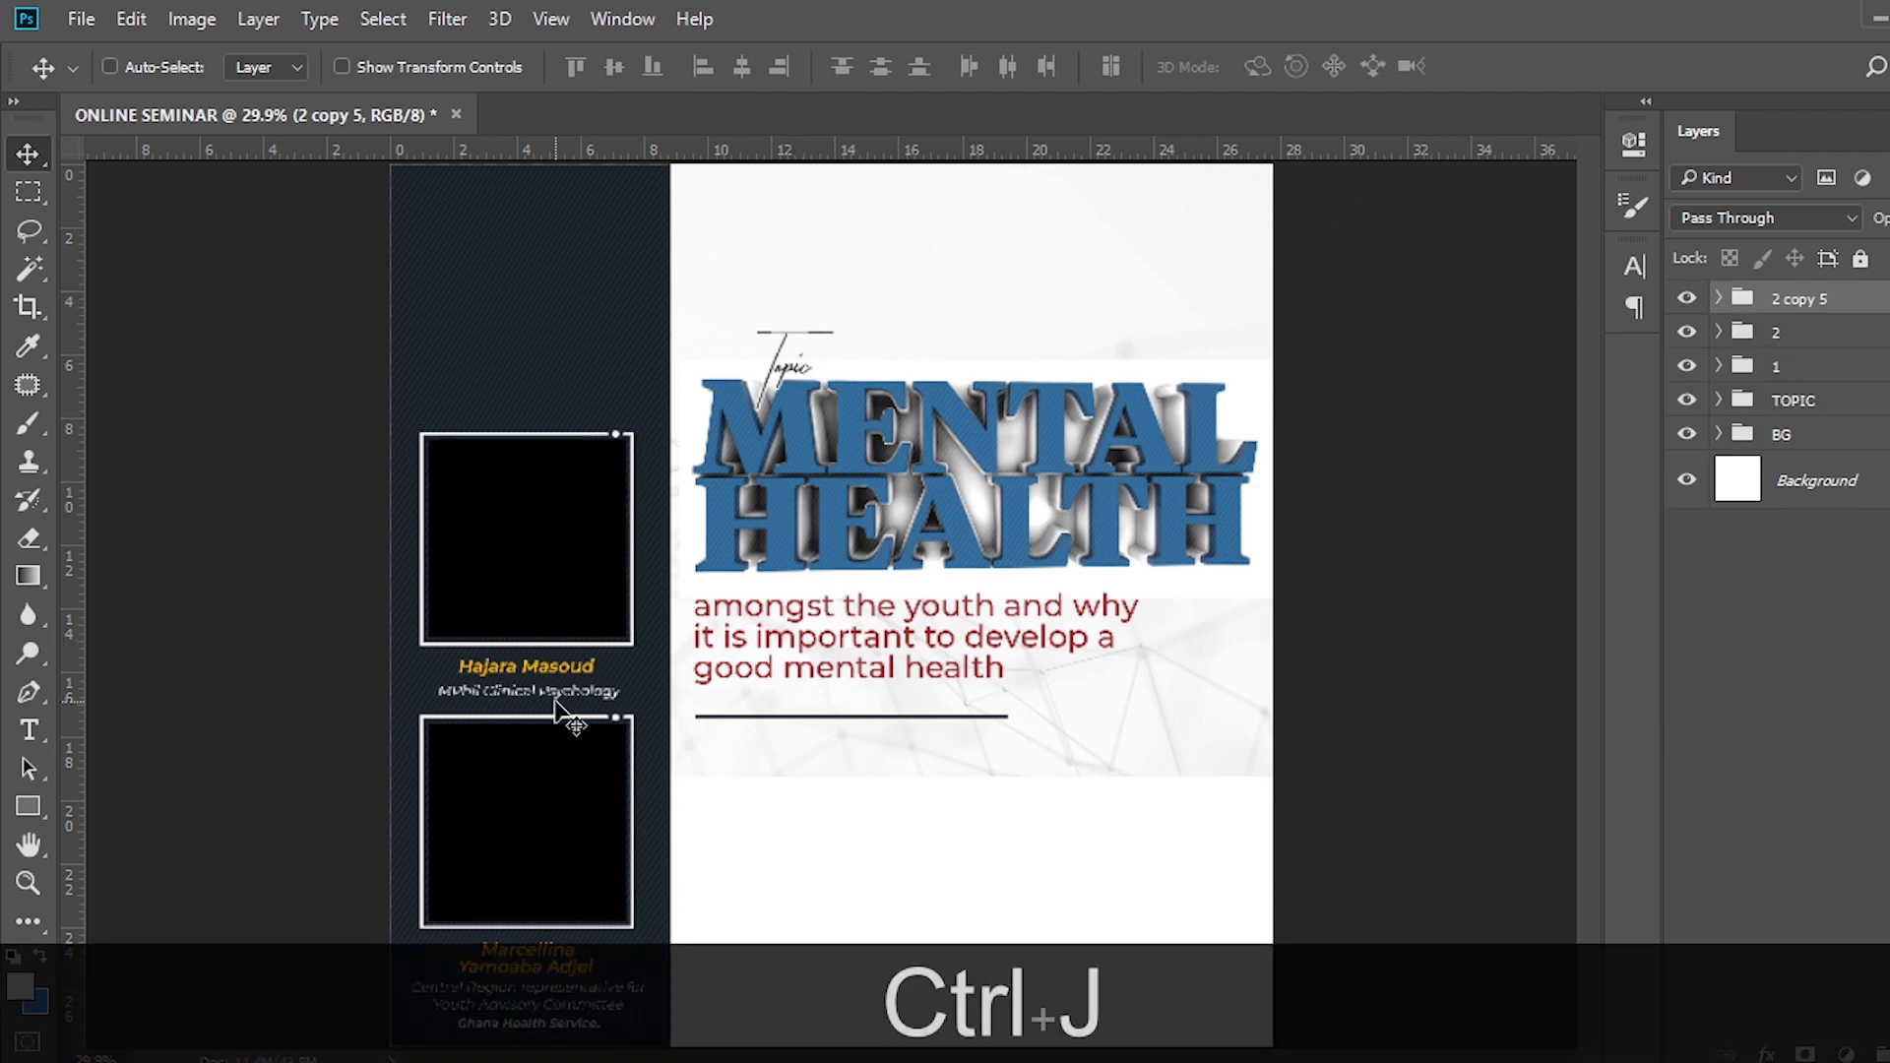
pyautogui.moveTo(565, 726); pyautogui.dragTo(587, 403)
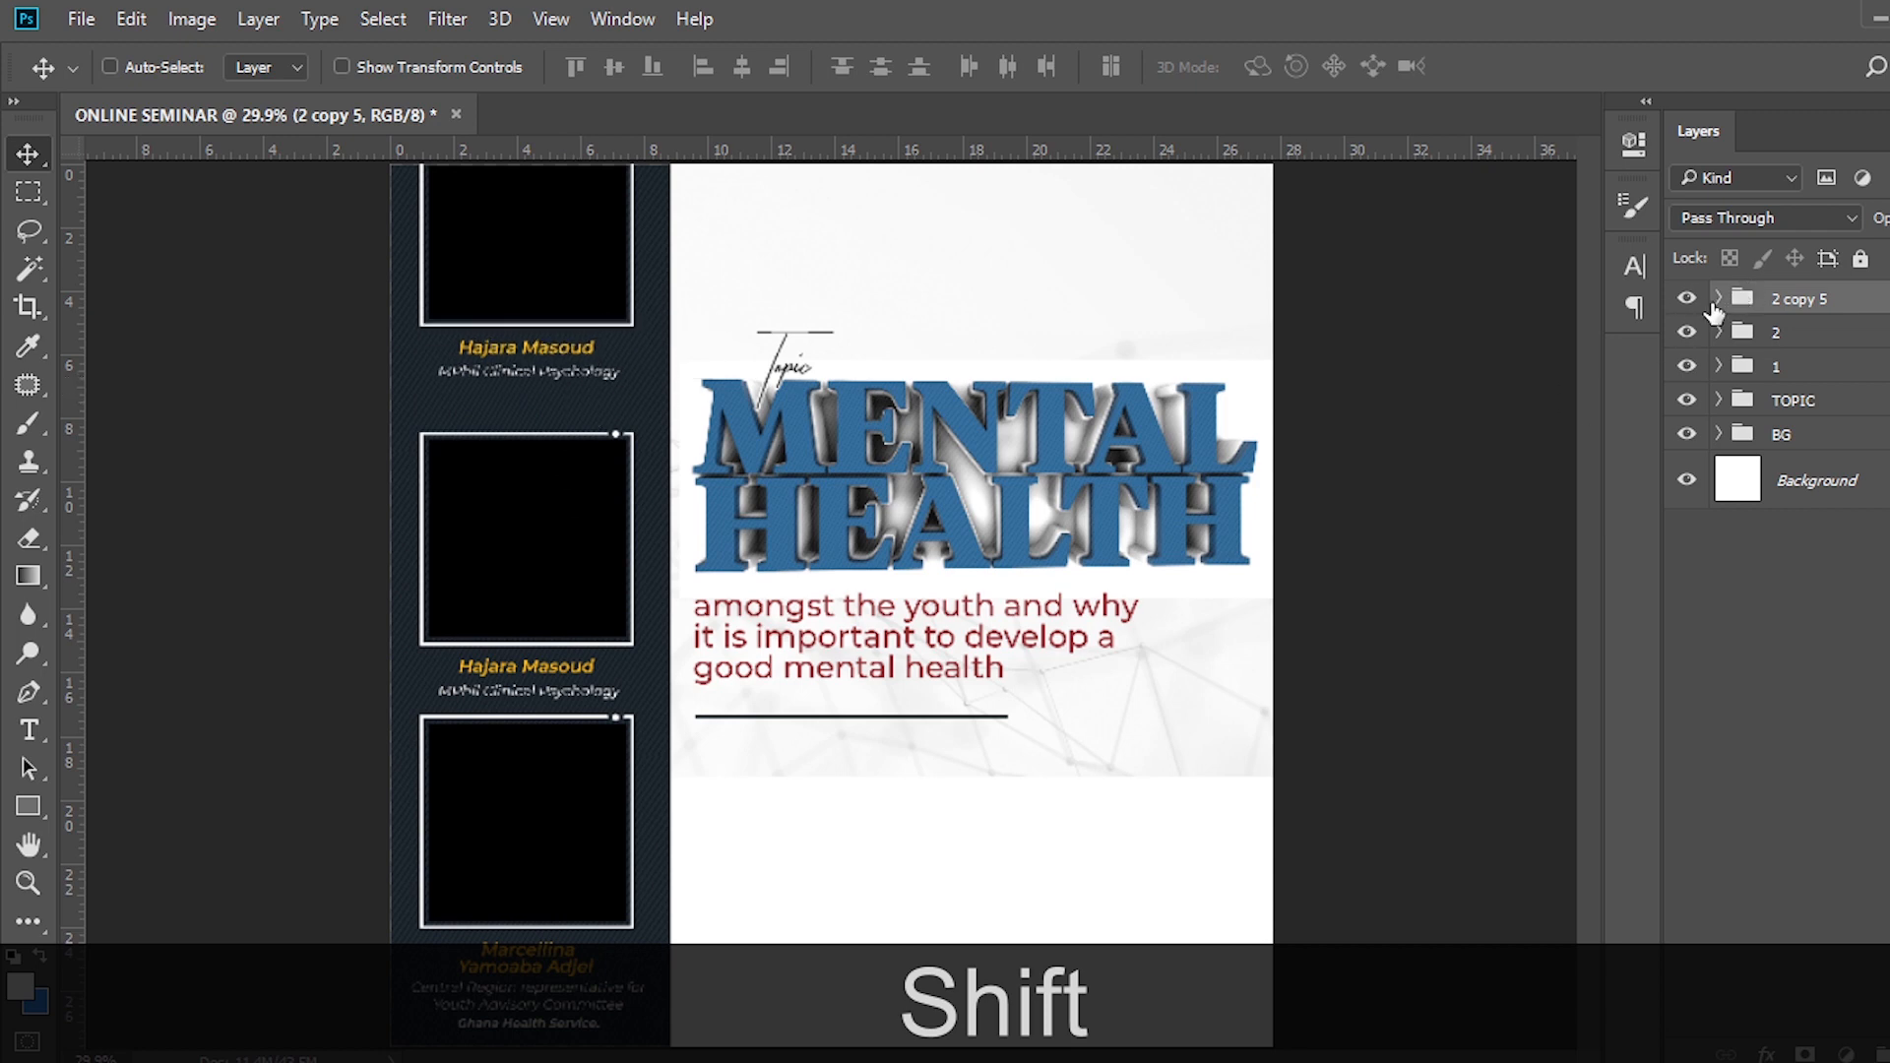
pyautogui.press('ctrl')
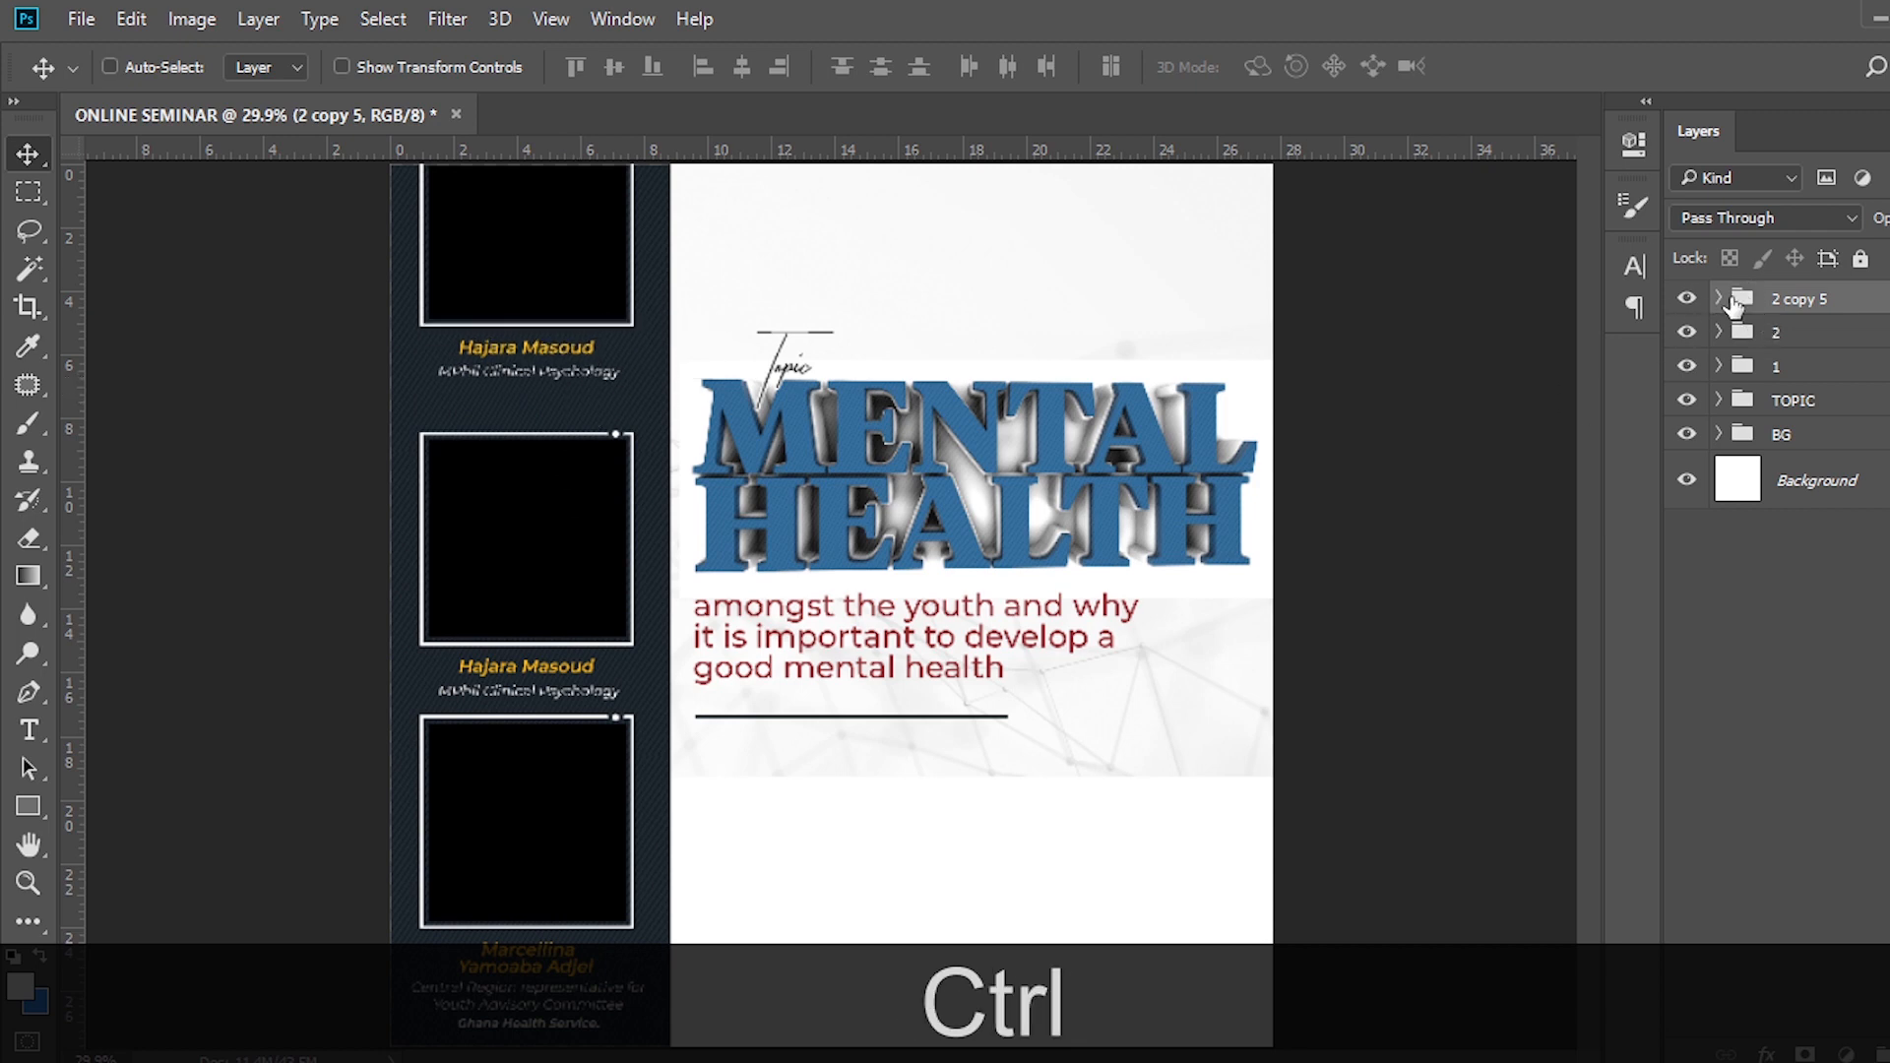
pyautogui.doubleClick(1784, 300)
pyautogui.write('3')
pyautogui.press('Return')
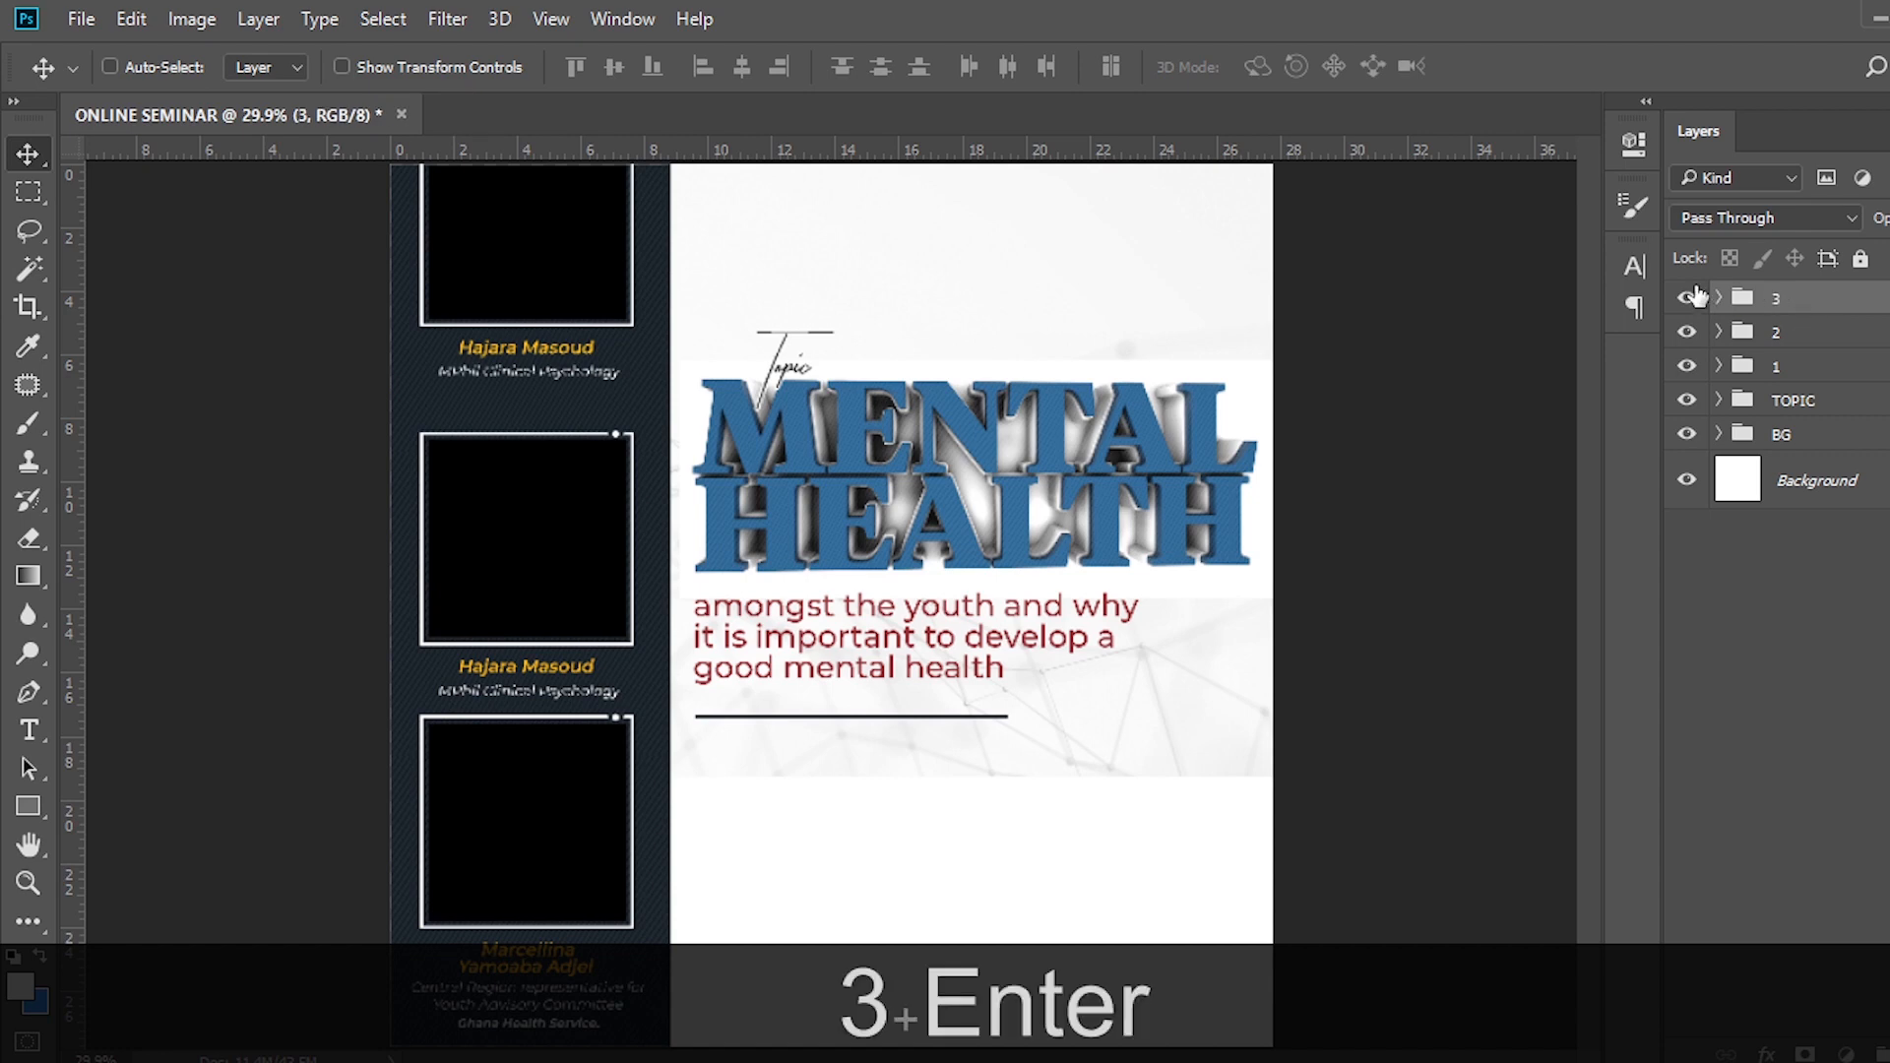
# Copy the third speaker's two-line name from 106.txt and replace the name text in group 3 with it.
pyautogui.click(1720, 299)
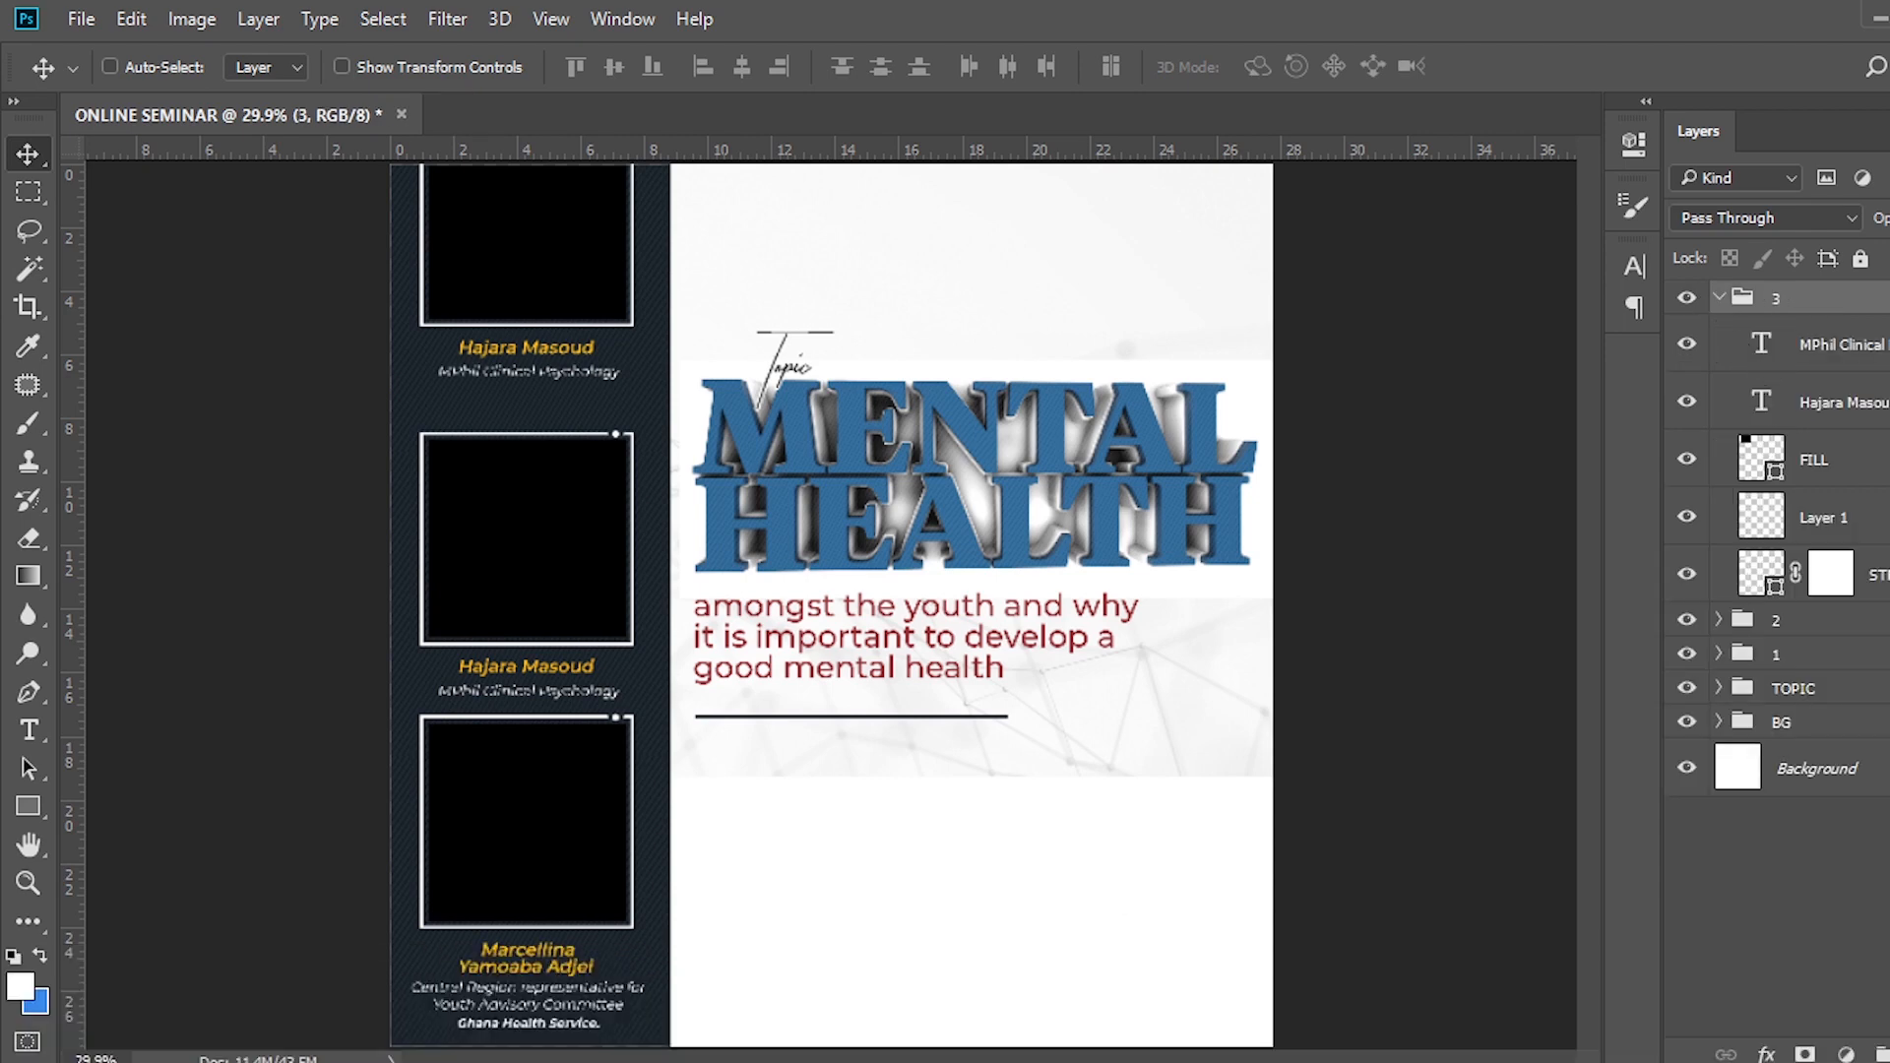
pyautogui.click(1209, 1061)
pyautogui.moveTo(259, 500); pyautogui.dragTo(71, 483)
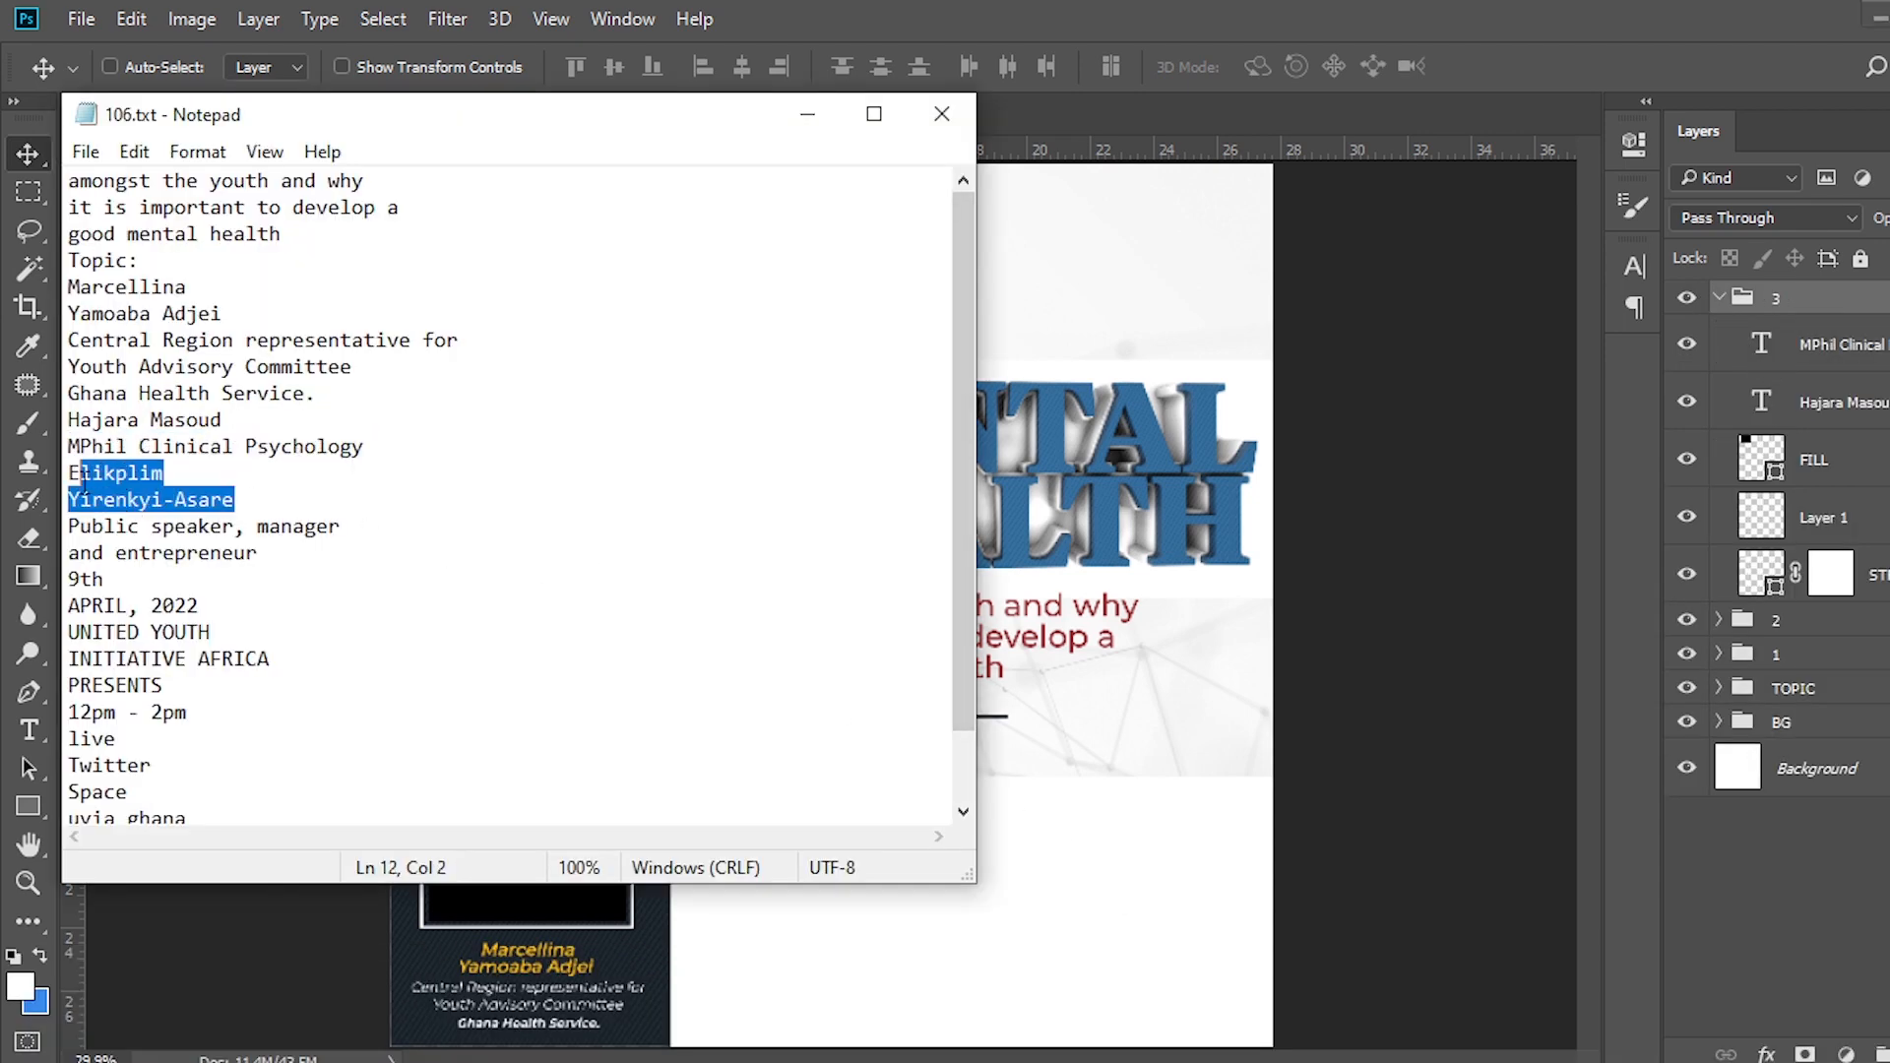
pyautogui.hotkey('ctrl', 'c')
pyautogui.click(1021, 47)
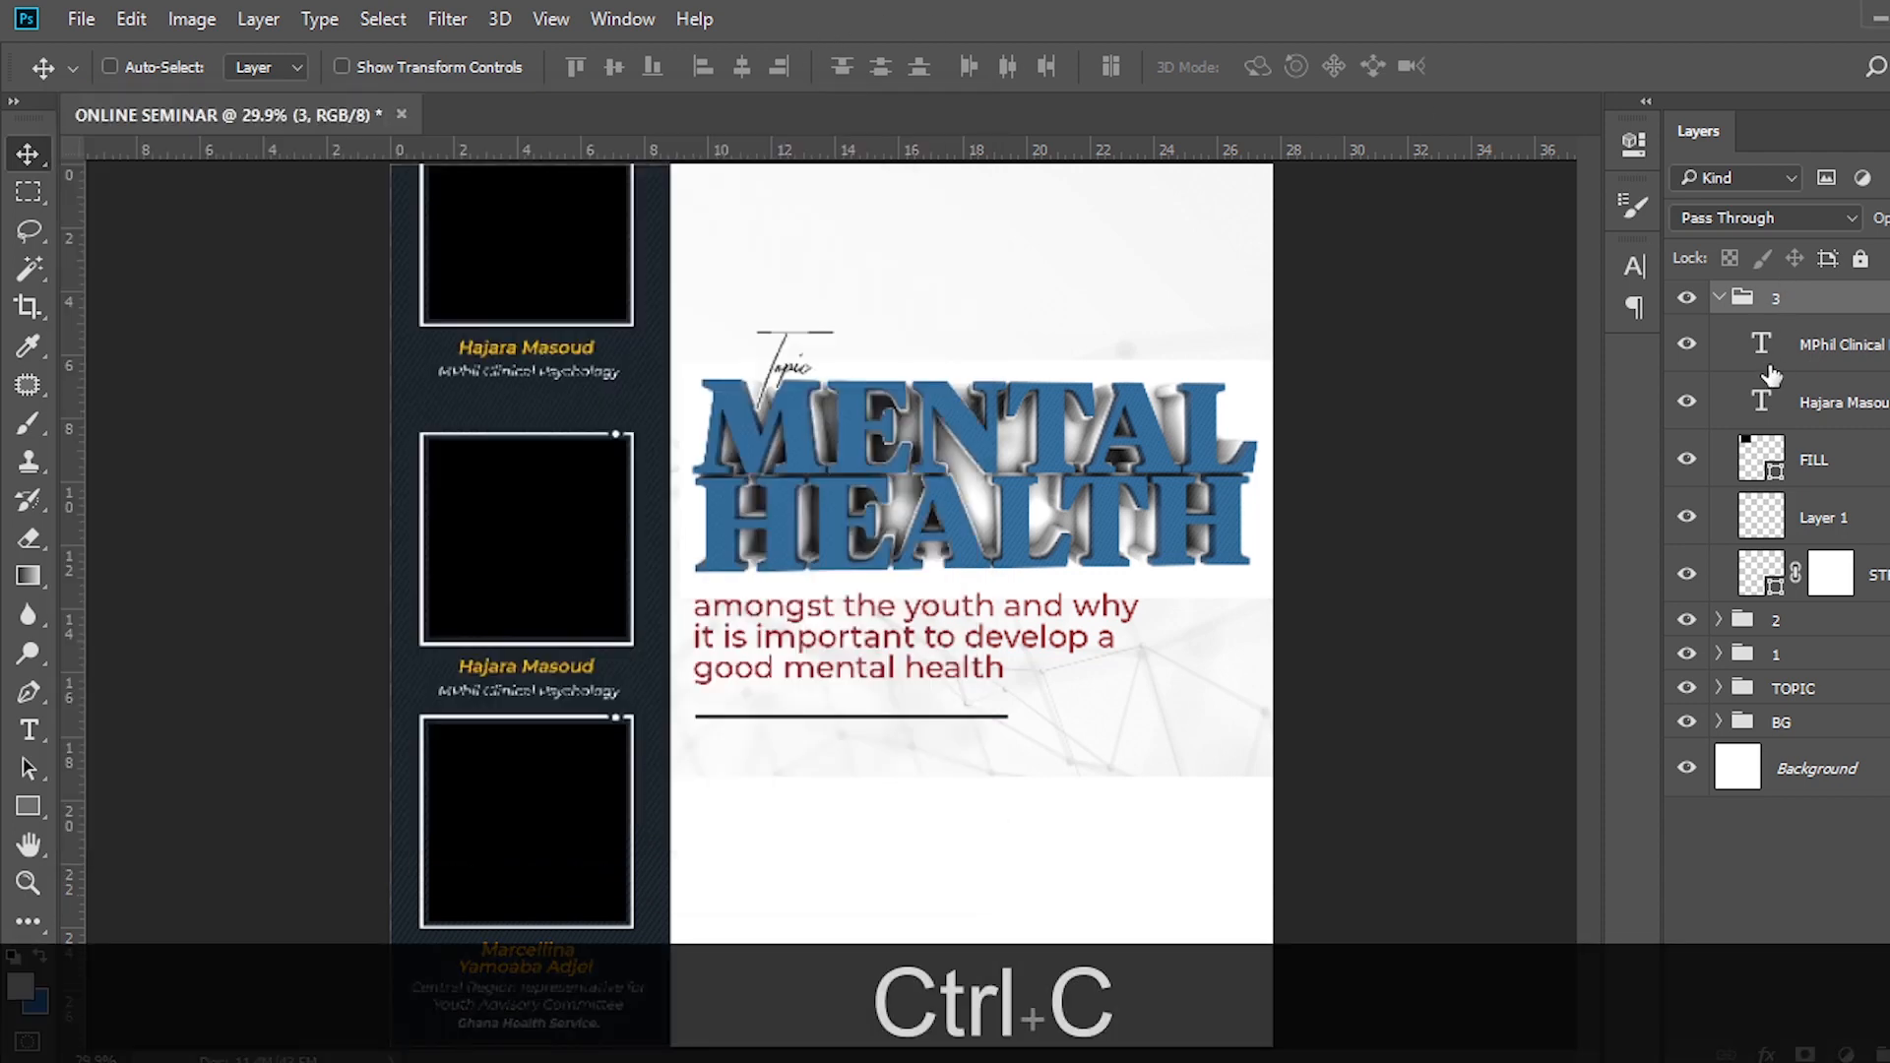
pyautogui.doubleClick(1763, 404)
pyautogui.hotkey('ctrl', 'v')
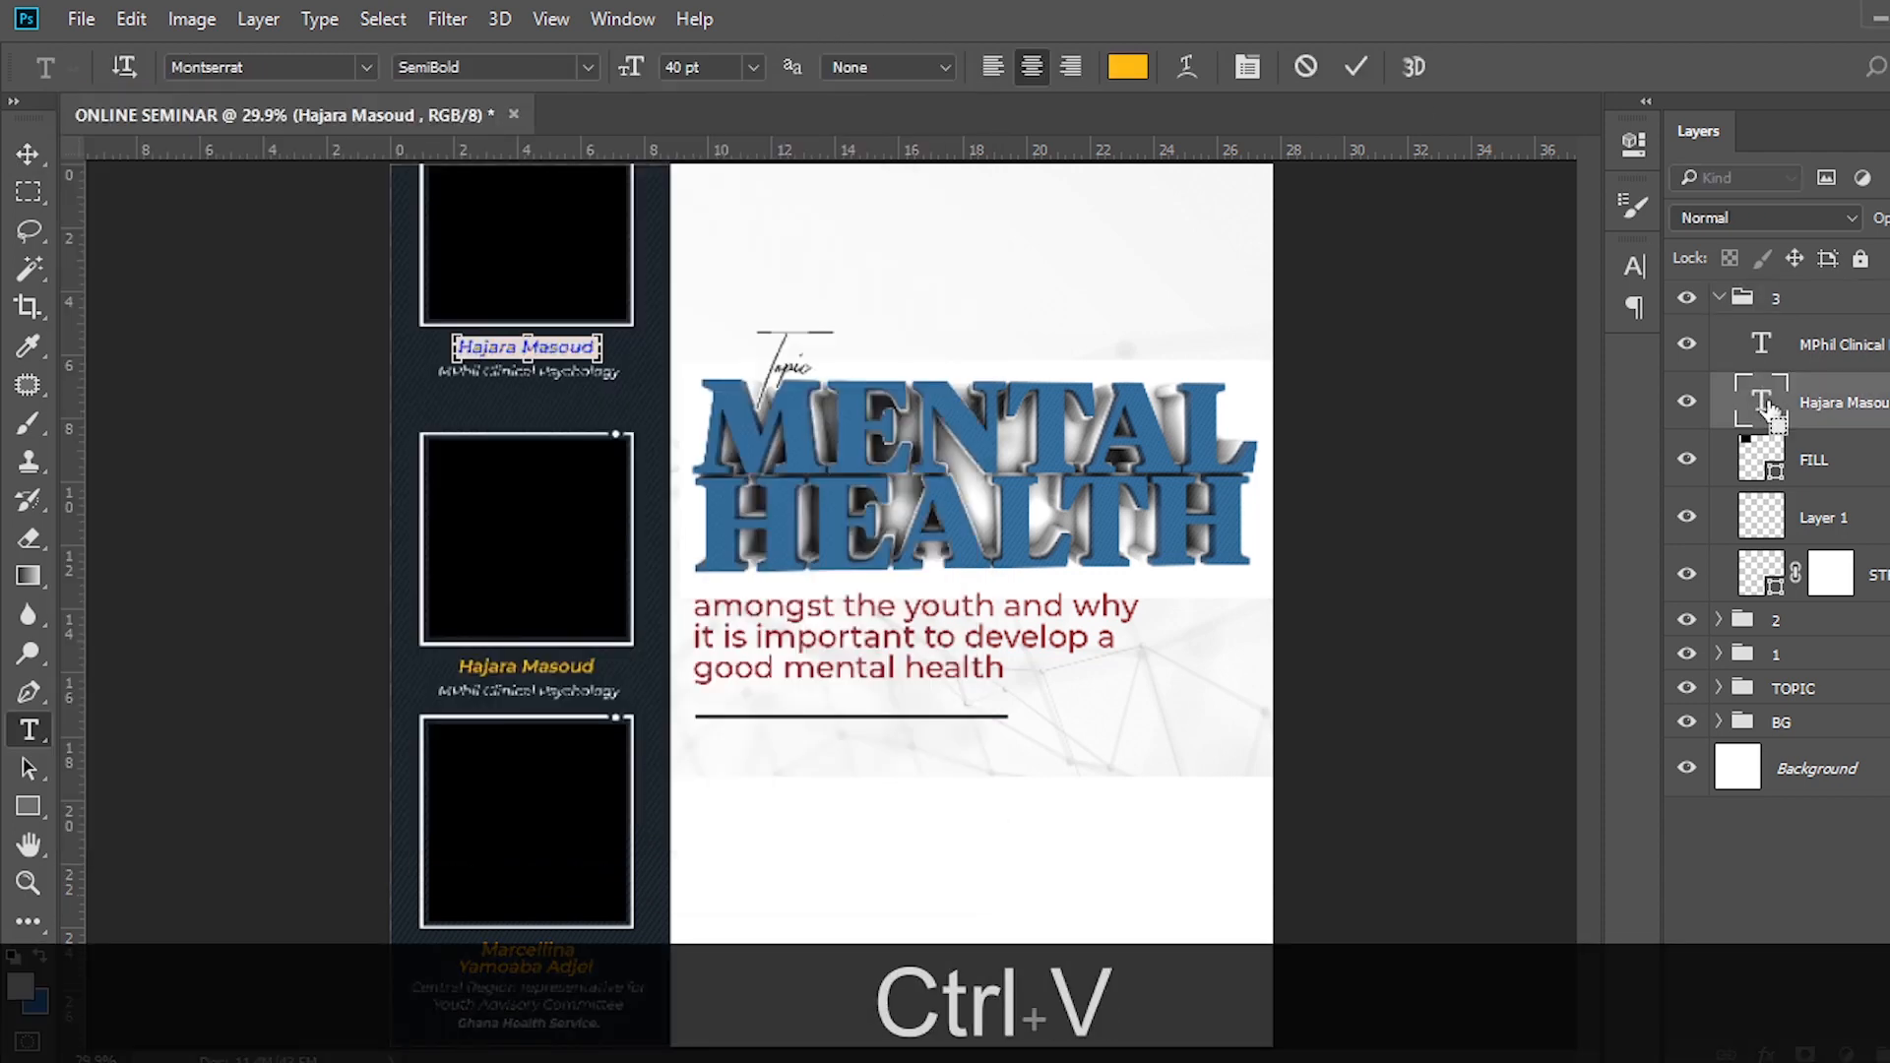
pyautogui.keyDown('ctrl'); pyautogui.click(1769, 409); pyautogui.keyUp('ctrl')
pyautogui.press('v')
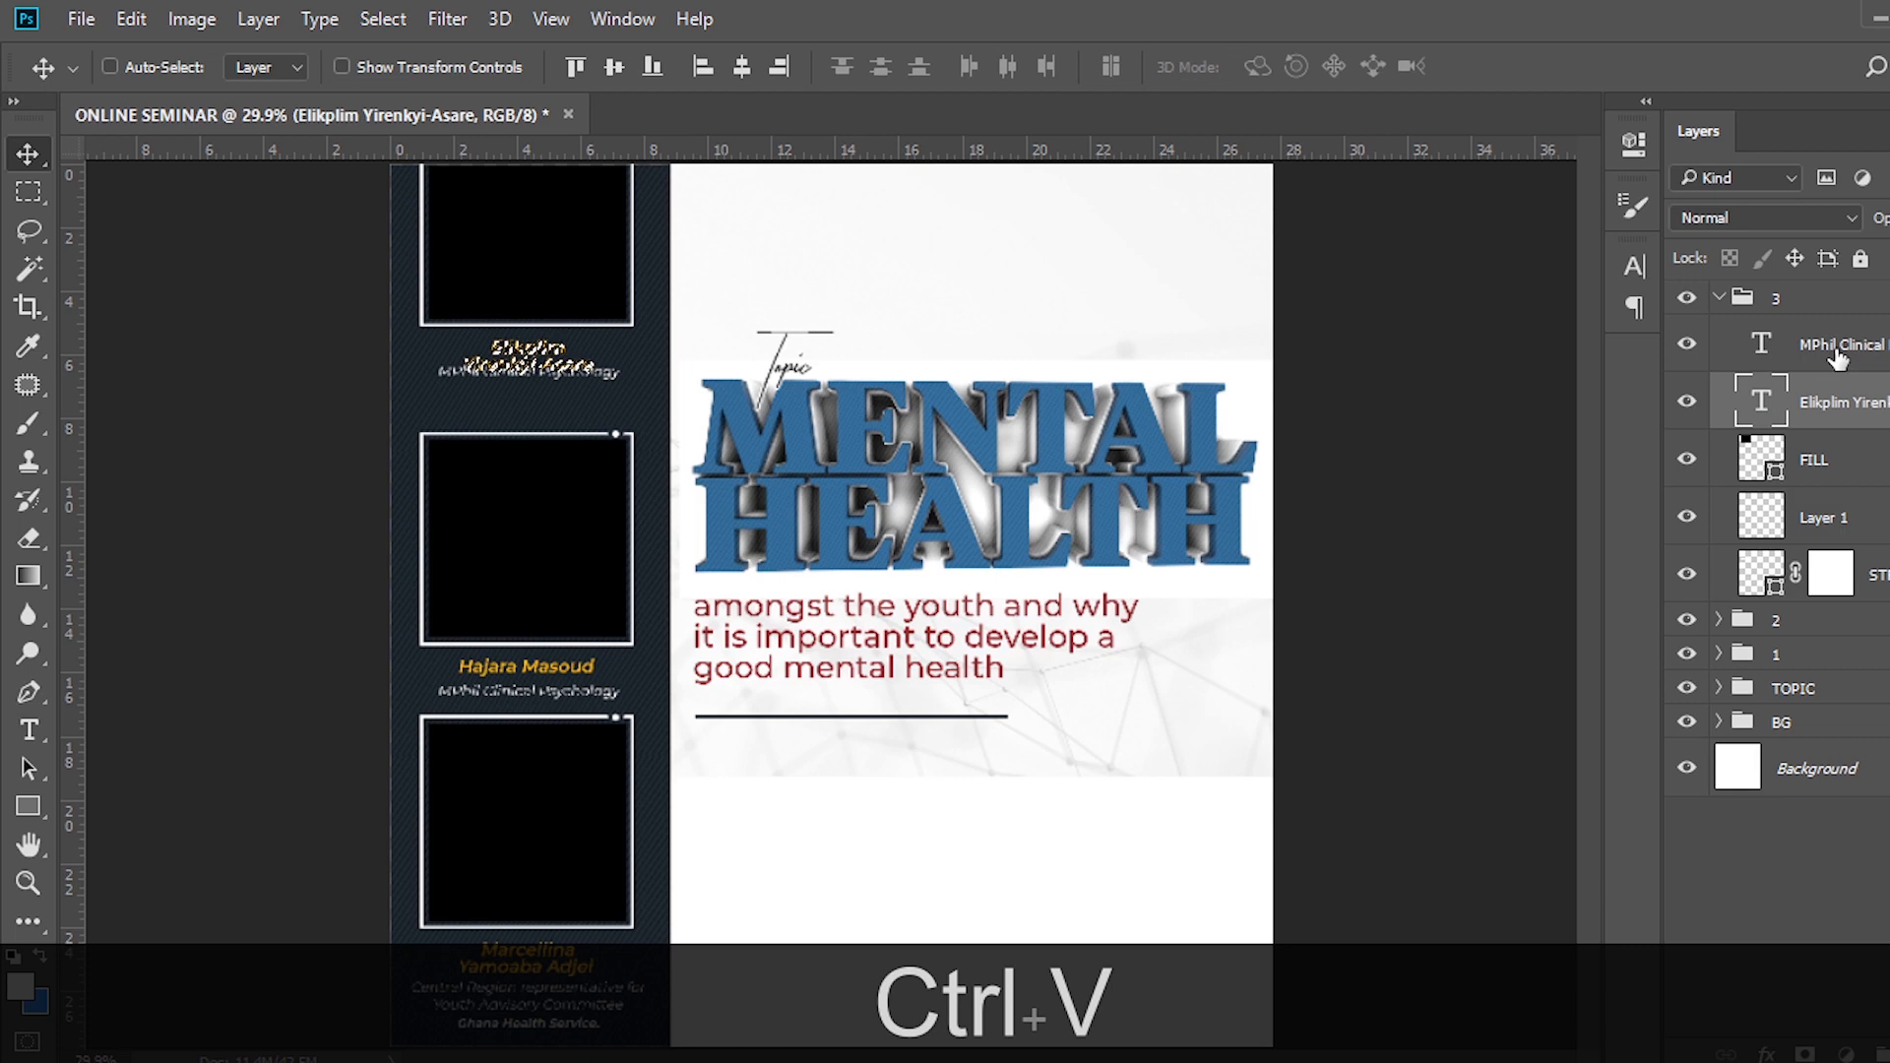
# Copy "Public speaker, manager and entrepreneur" from 106.txt and replace the role text in group 3 with it.
pyautogui.click(1833, 351)
pyautogui.hotkey('alt', 'Tab')
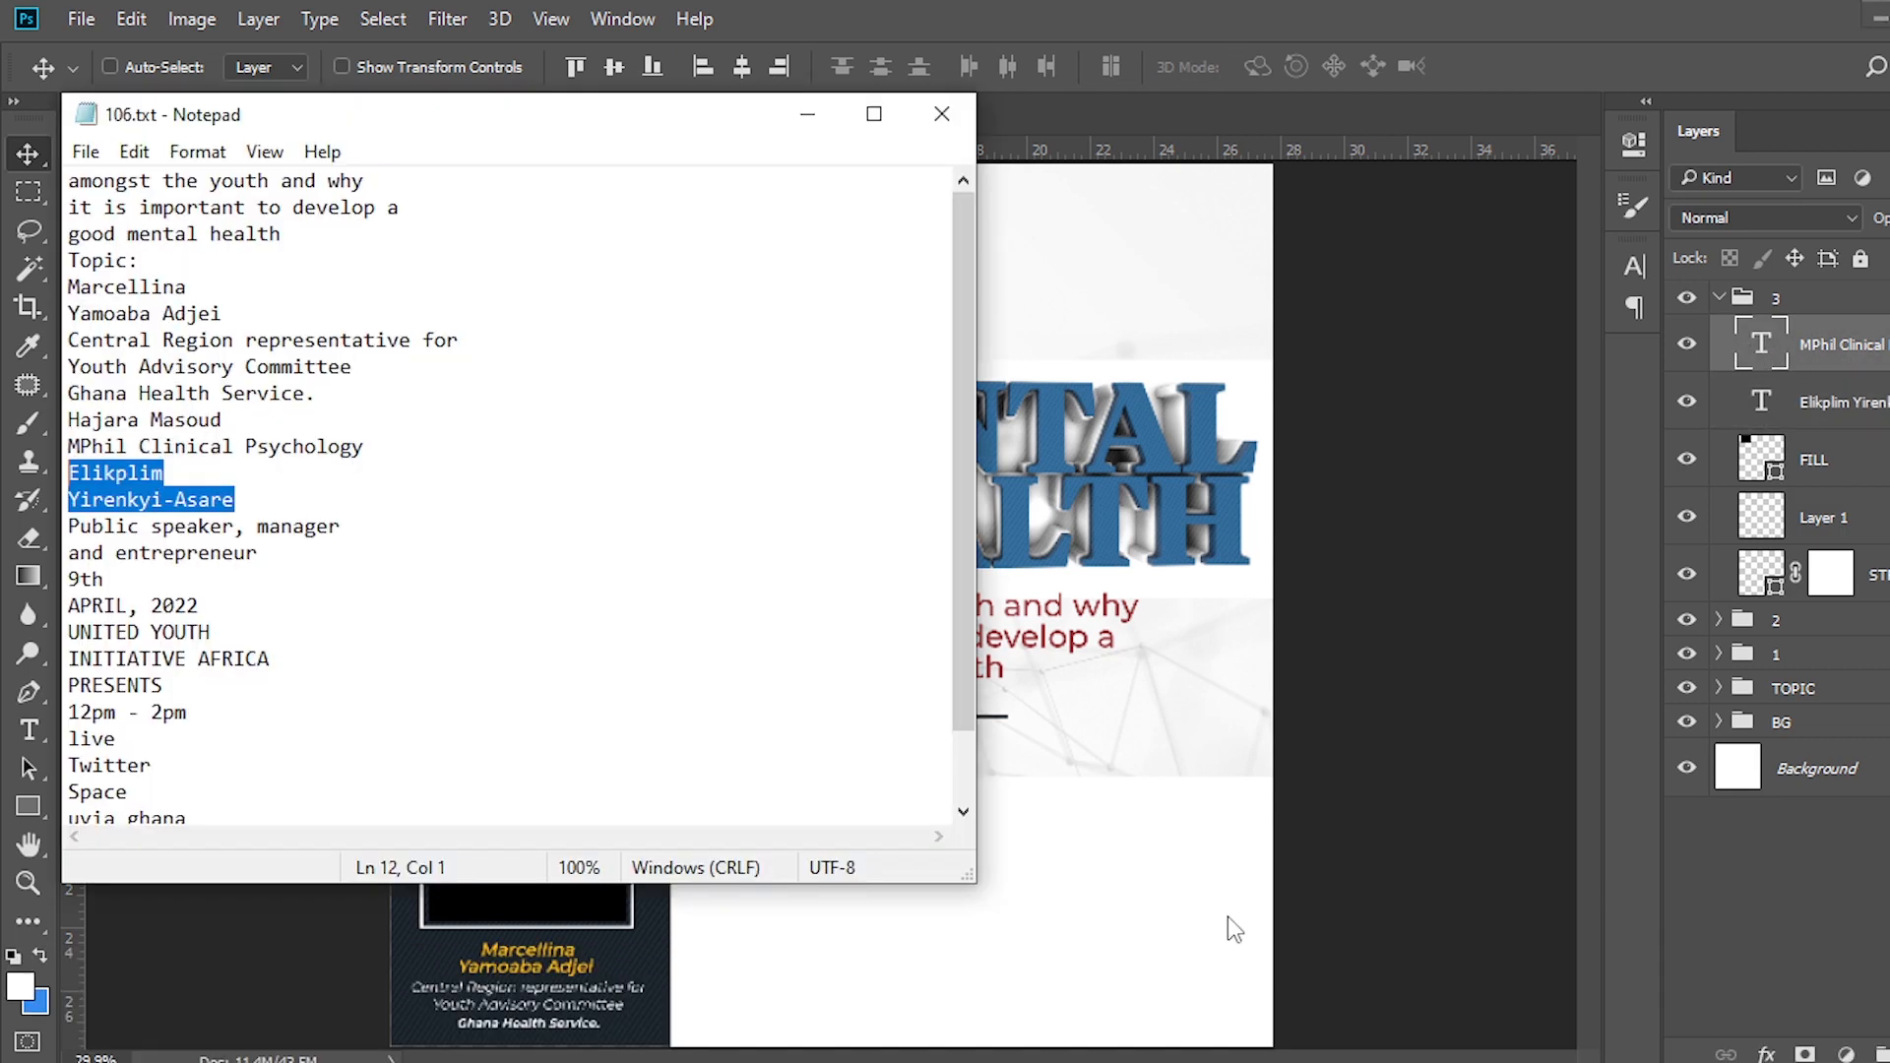
pyautogui.moveTo(264, 554); pyautogui.dragTo(55, 531)
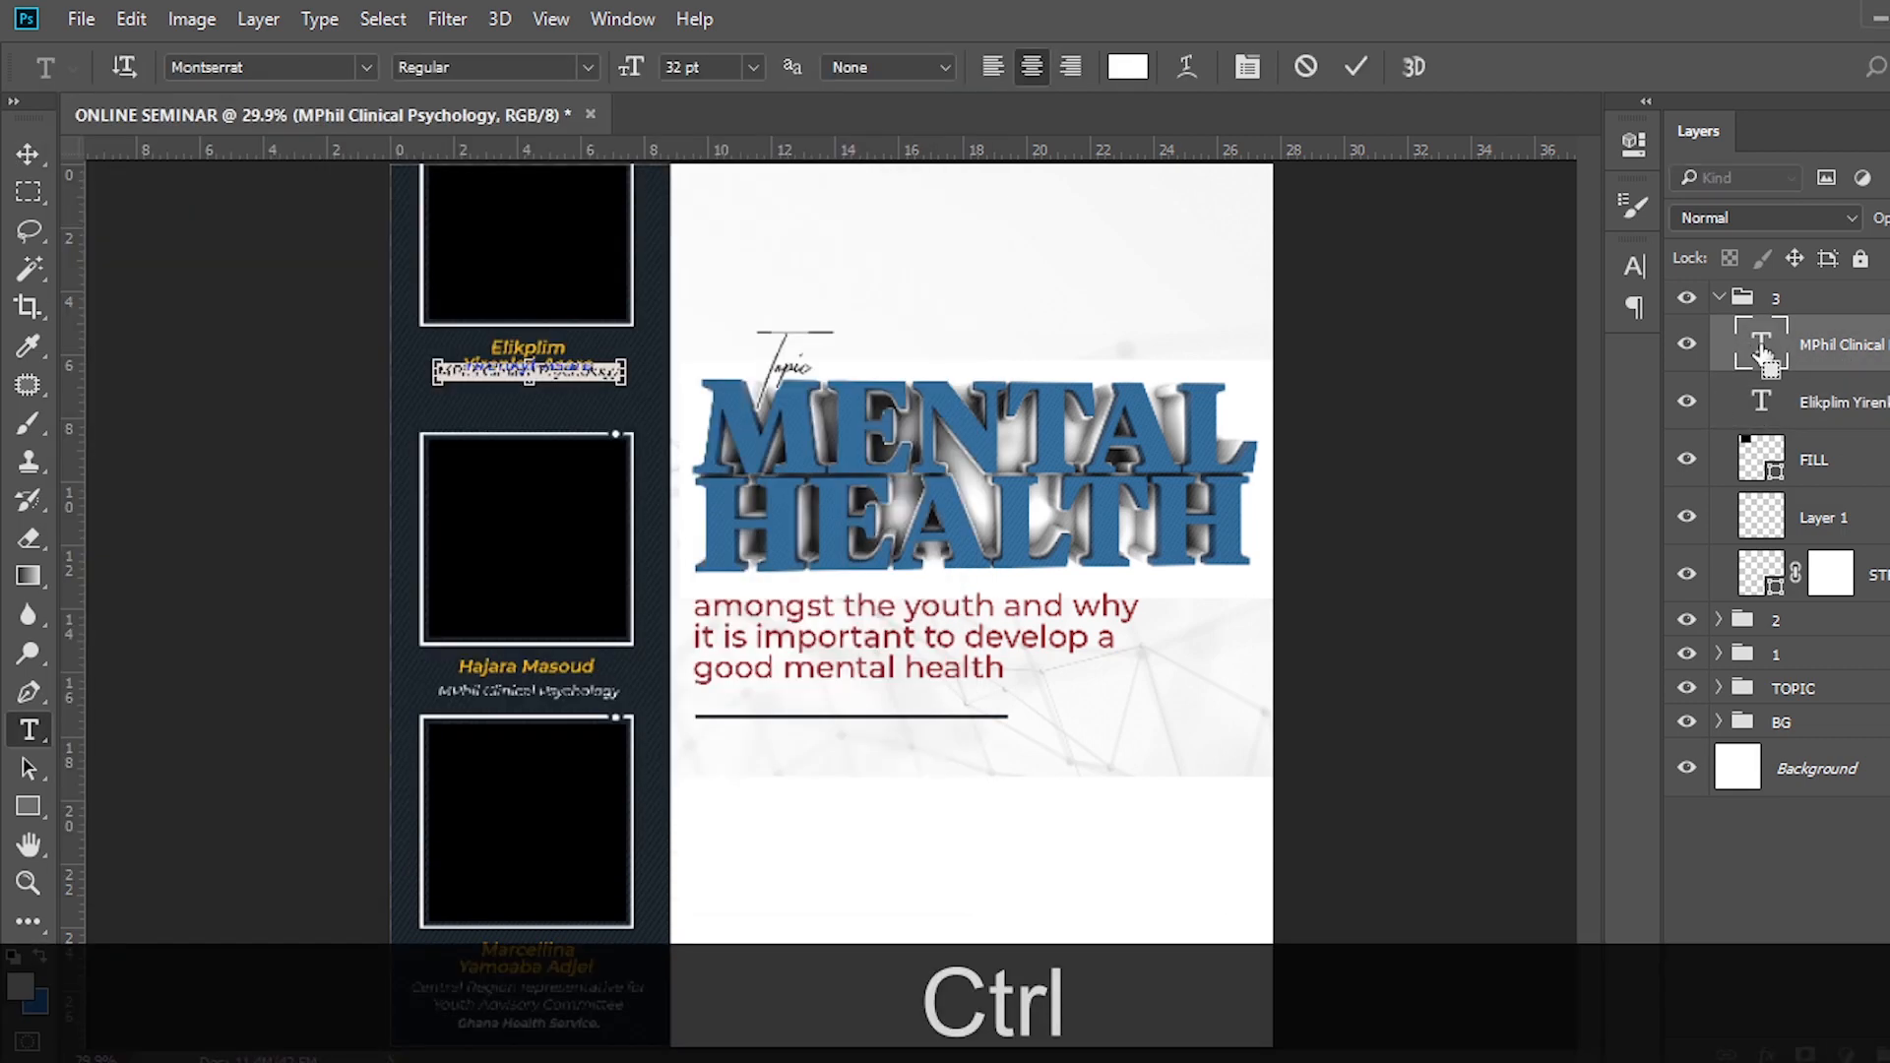
pyautogui.hotkey('ctrl', 'v')
pyautogui.hotkey('ctrl', 'Return')
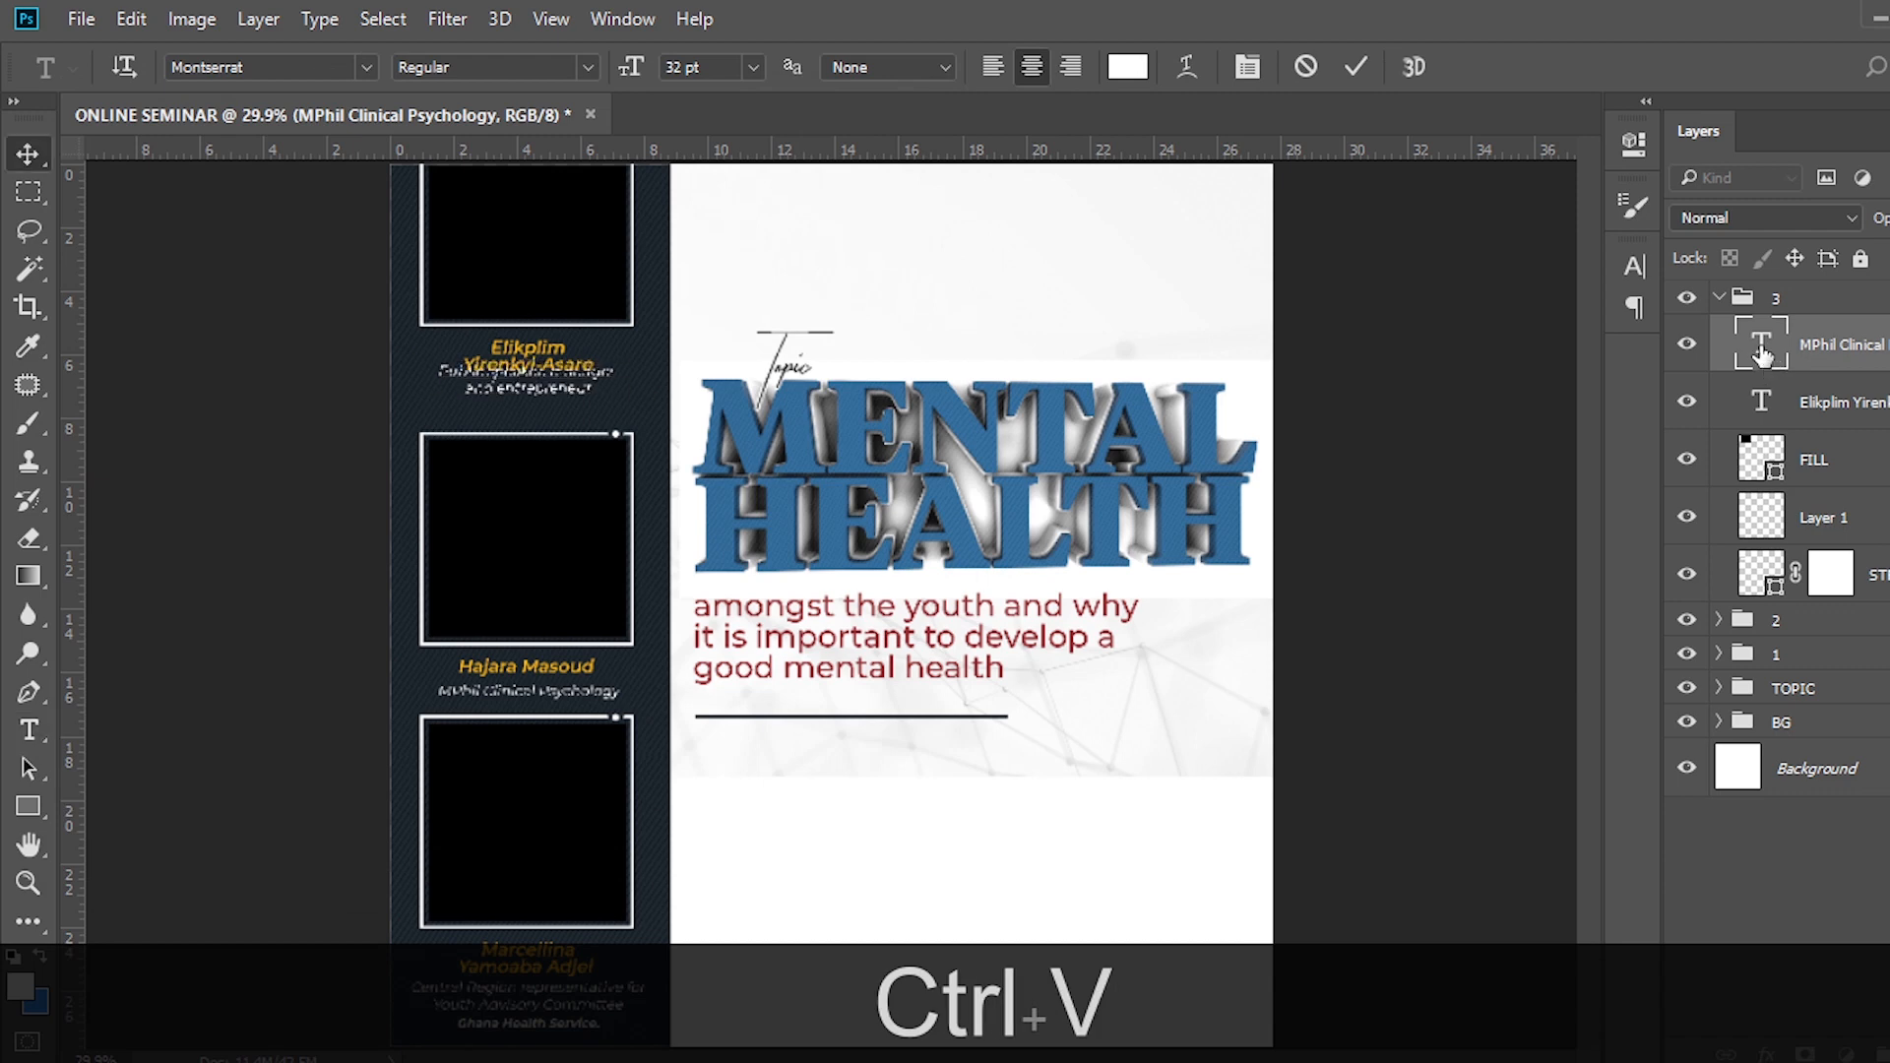
# Nudge group 3's role text down below the second line of the speaker's name.
pyautogui.hotkey('ctrl', '=')
pyautogui.hotkey('ctrl', '=')
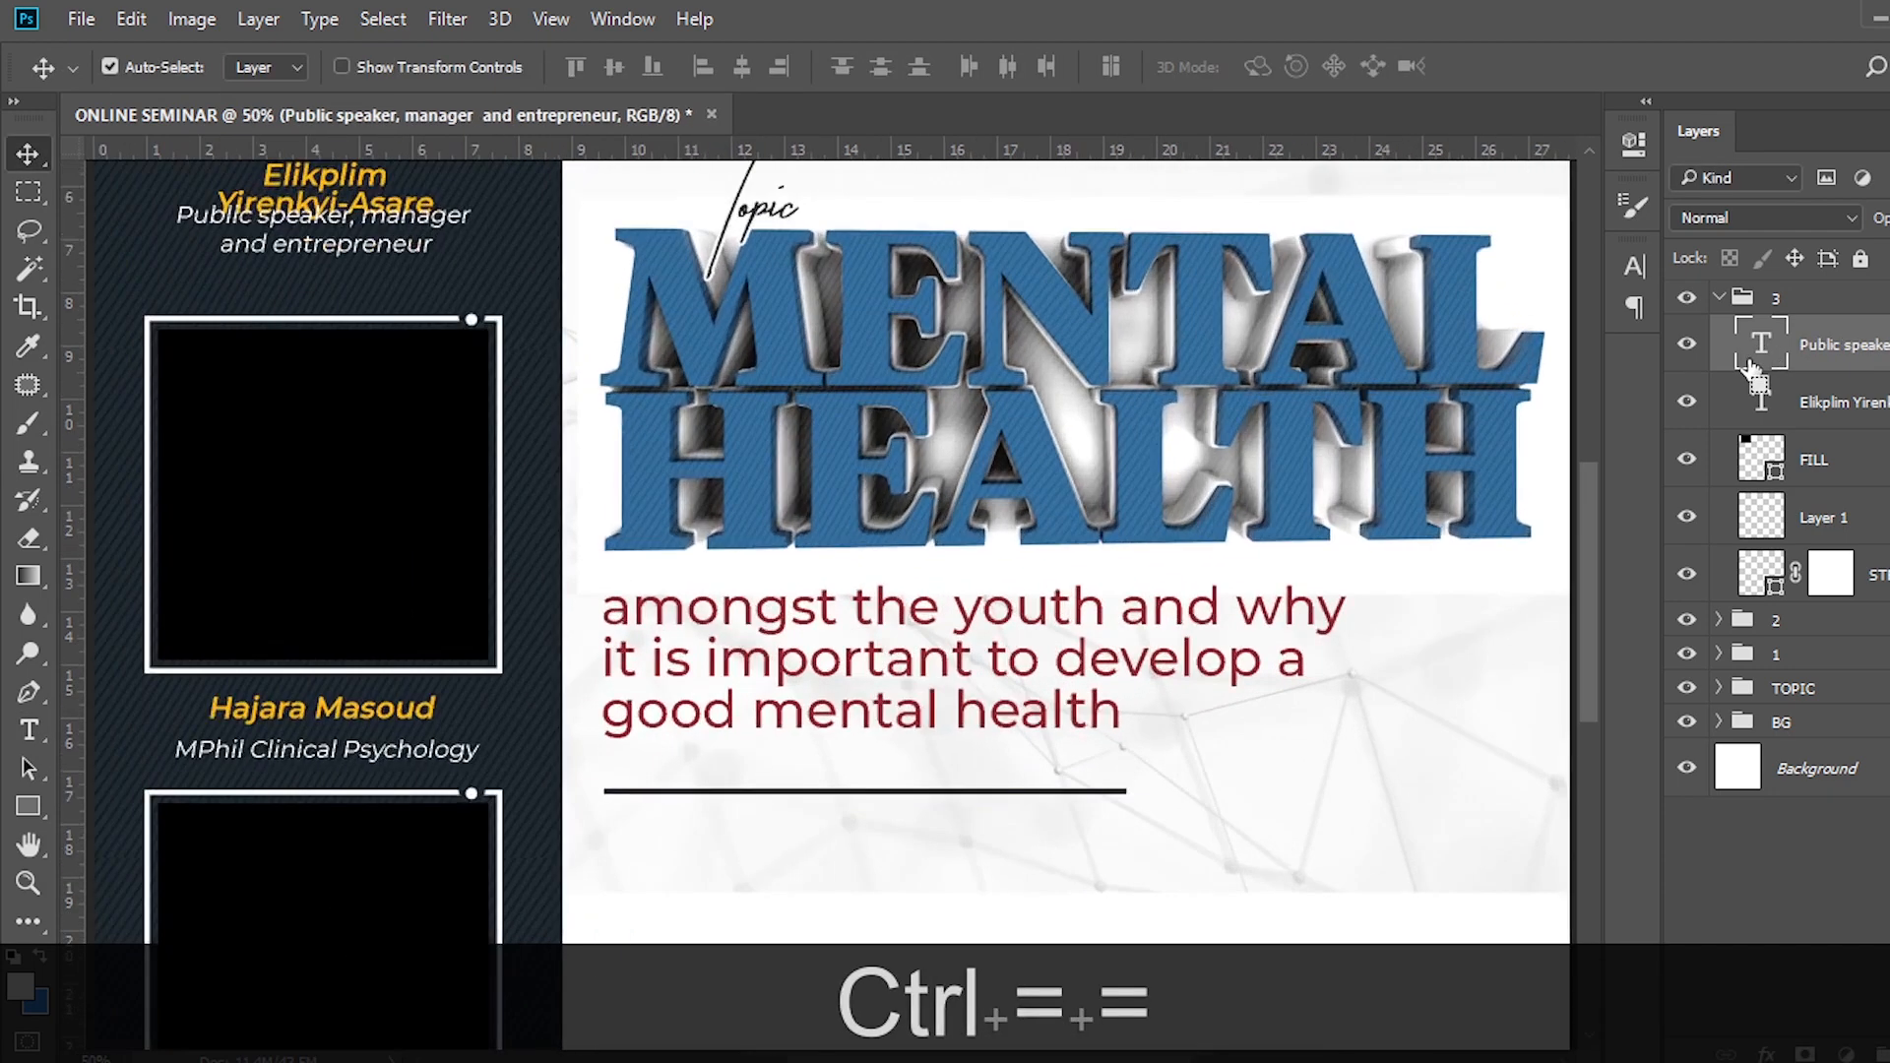
pyautogui.press('Down')
pyautogui.press('Down')
pyautogui.press('Down')
pyautogui.press('Down')
pyautogui.press('Down')
pyautogui.press('Down')
pyautogui.press('Down')
pyautogui.press('Down')
pyautogui.press('Down')
pyautogui.press('Down')
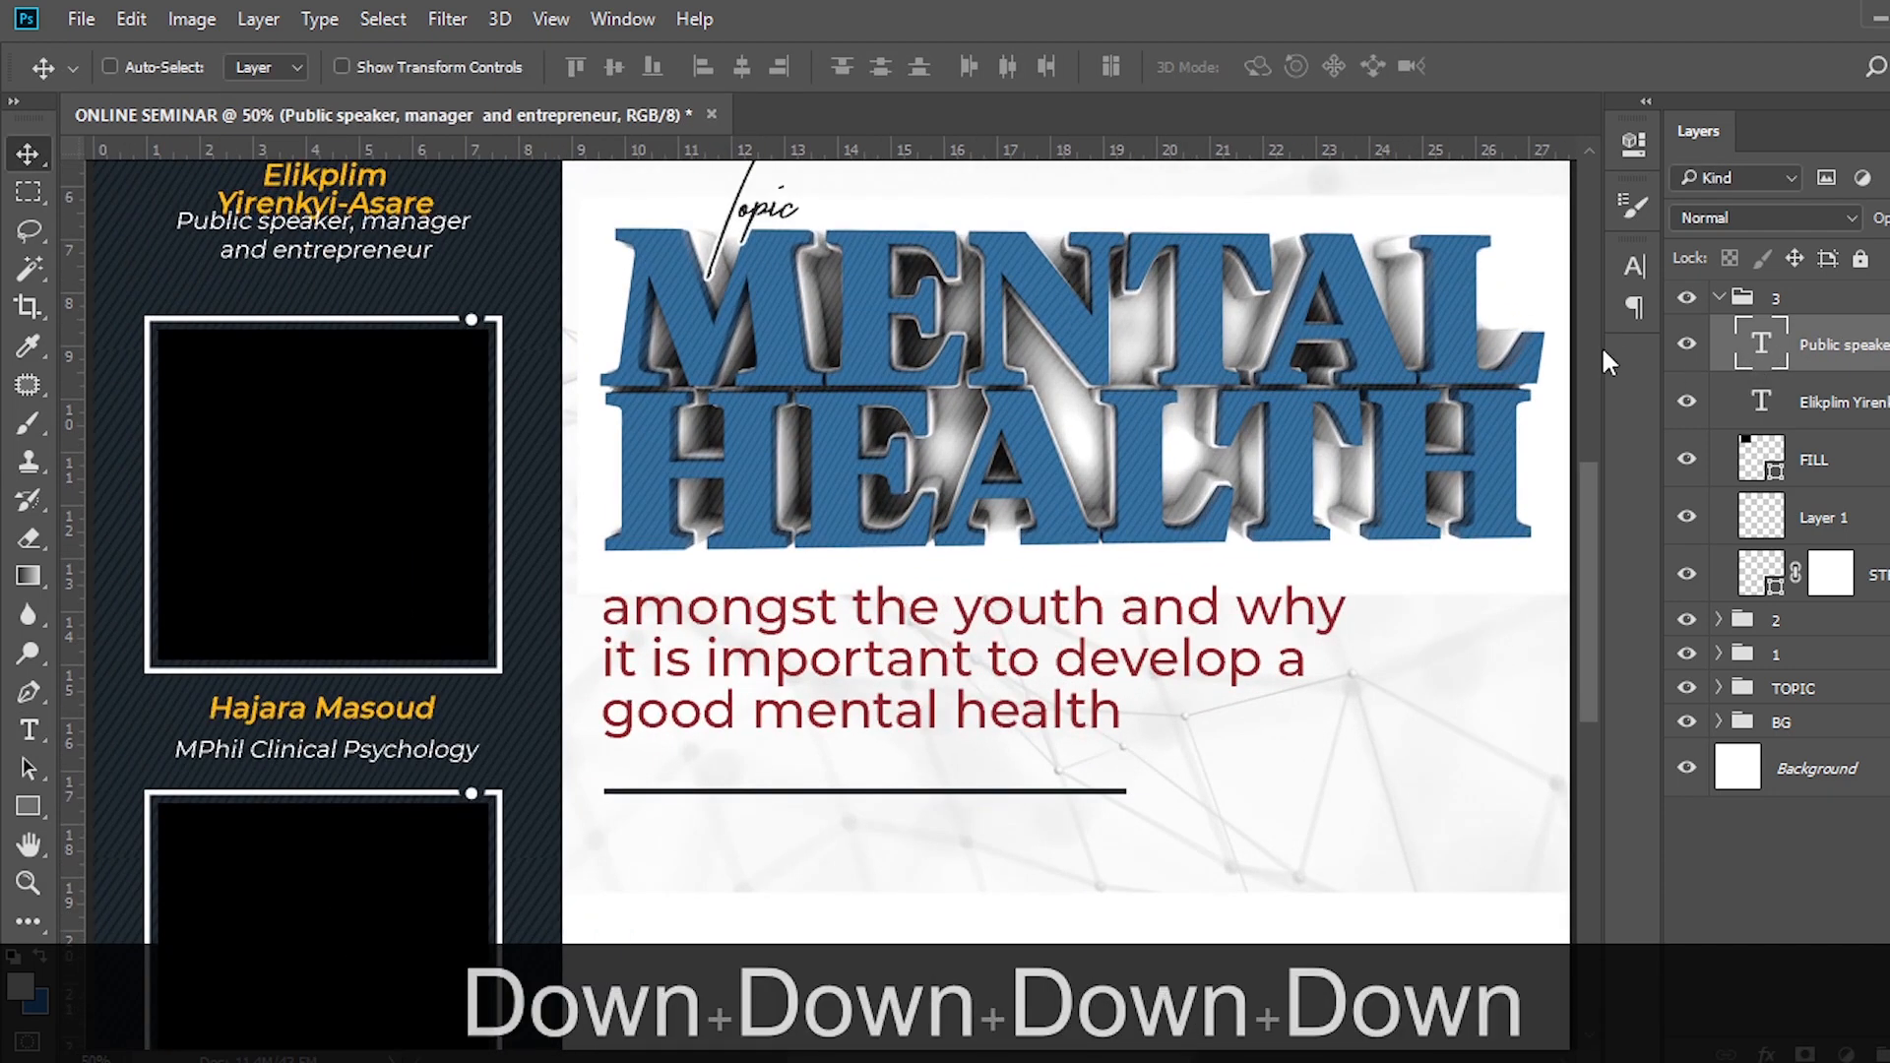
# Nudge the "MPhil Clinical Psychology" line in group 2 slightly up towards the speaker's name.
pyautogui.hotkey('ctrl', '0')
pyautogui.hotkey('ctrl', '-')
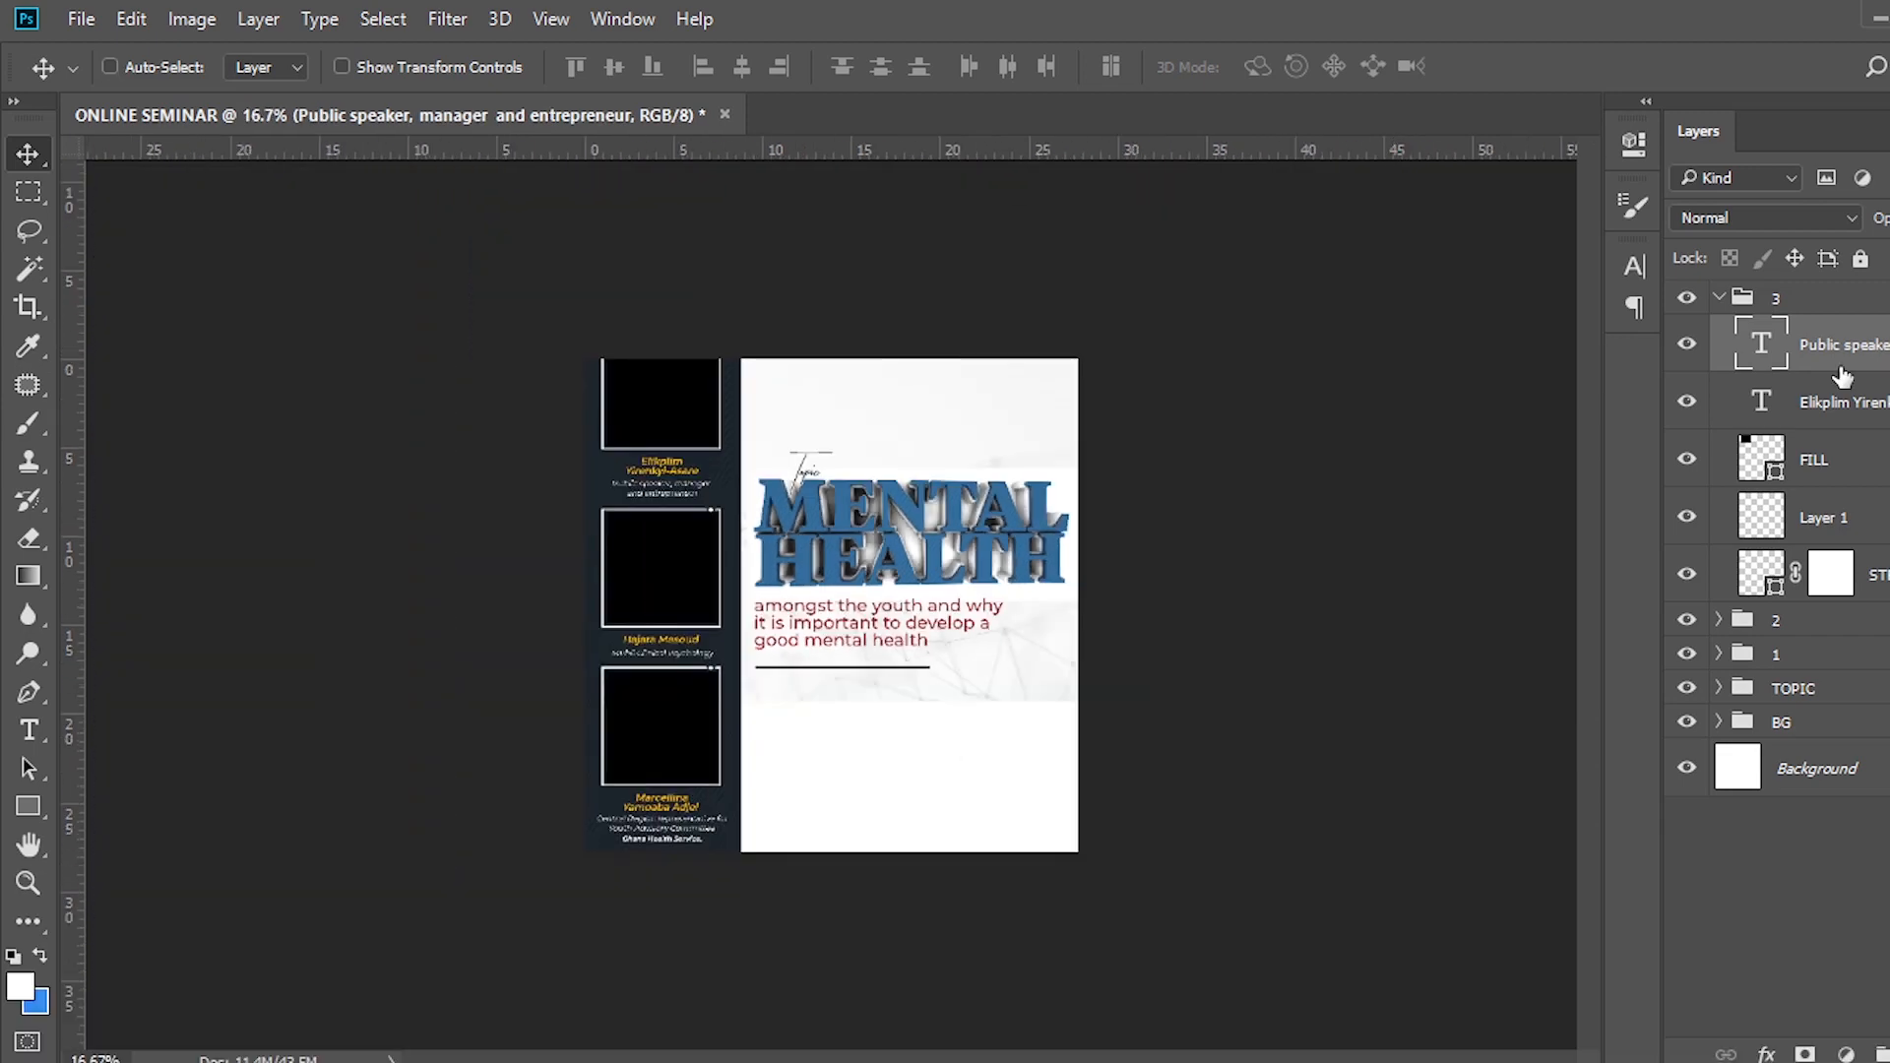
pyautogui.click(1719, 297)
pyautogui.click(1719, 331)
pyautogui.click(1823, 399)
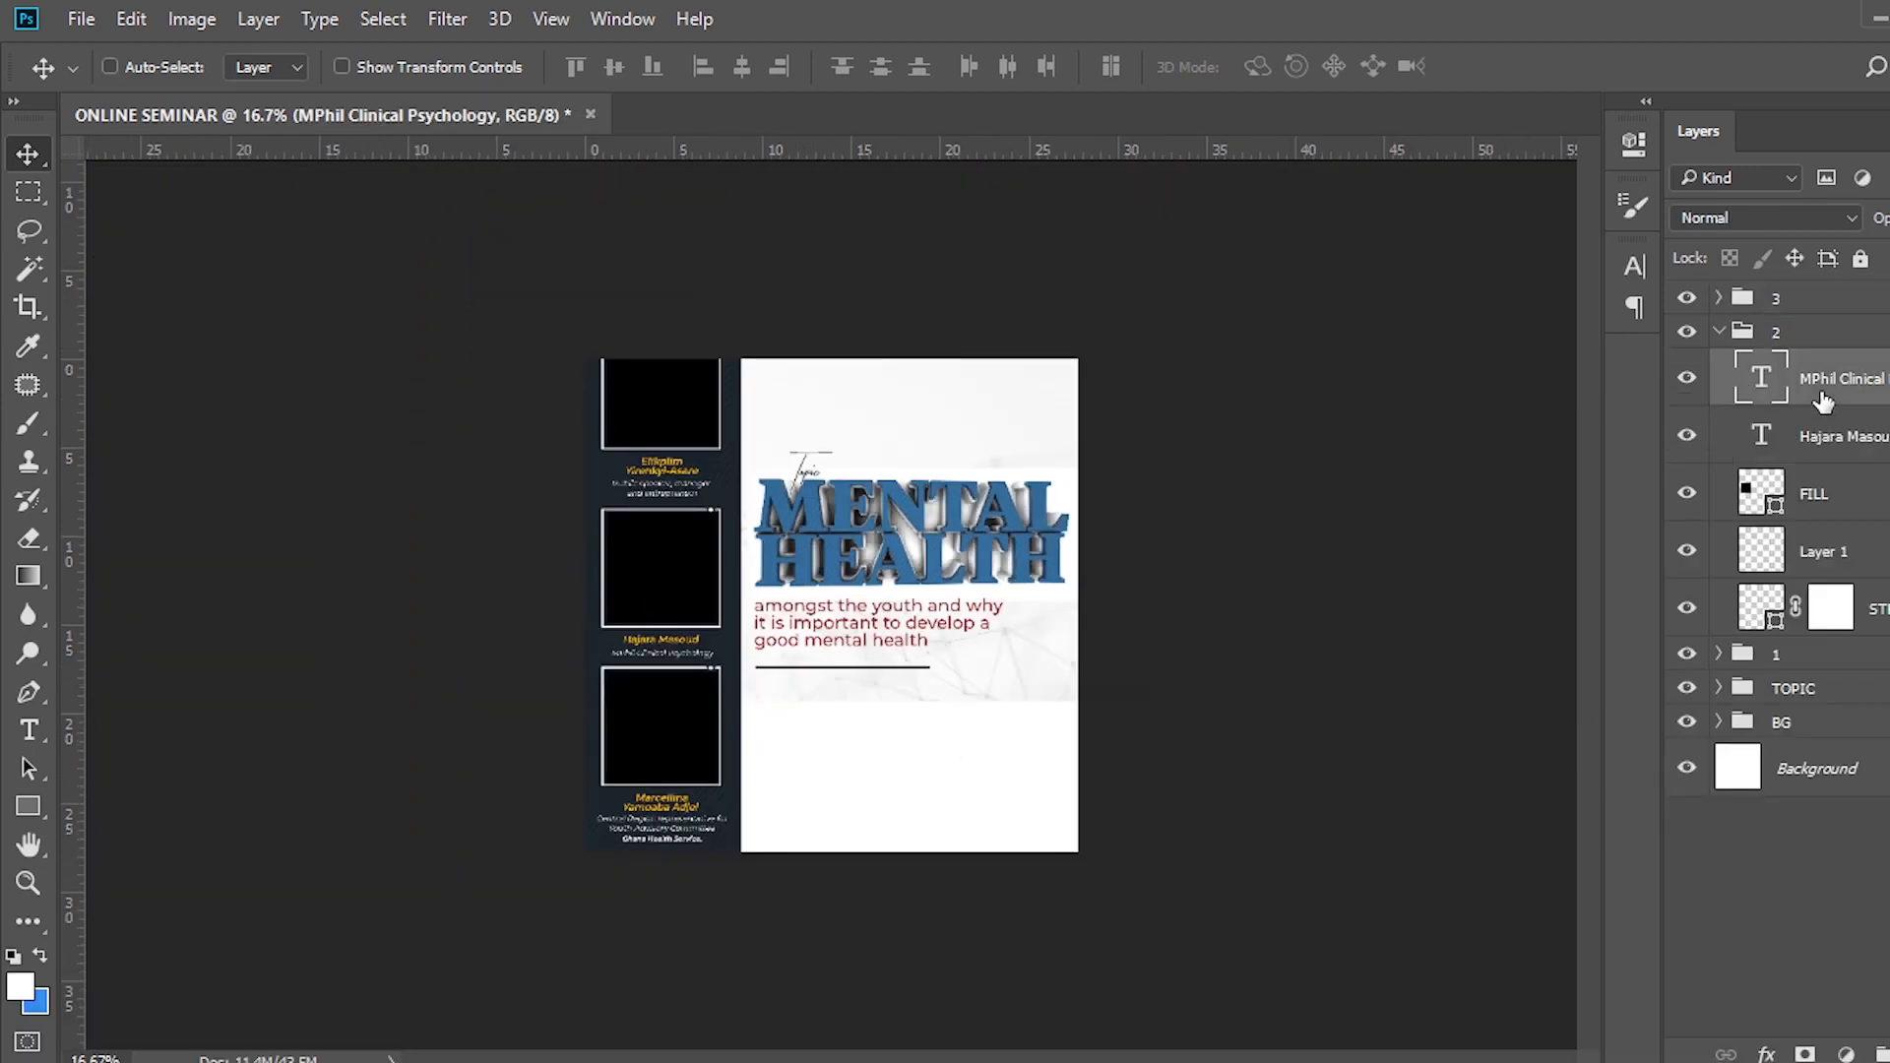
pyautogui.press('Up')
pyautogui.click(1719, 332)
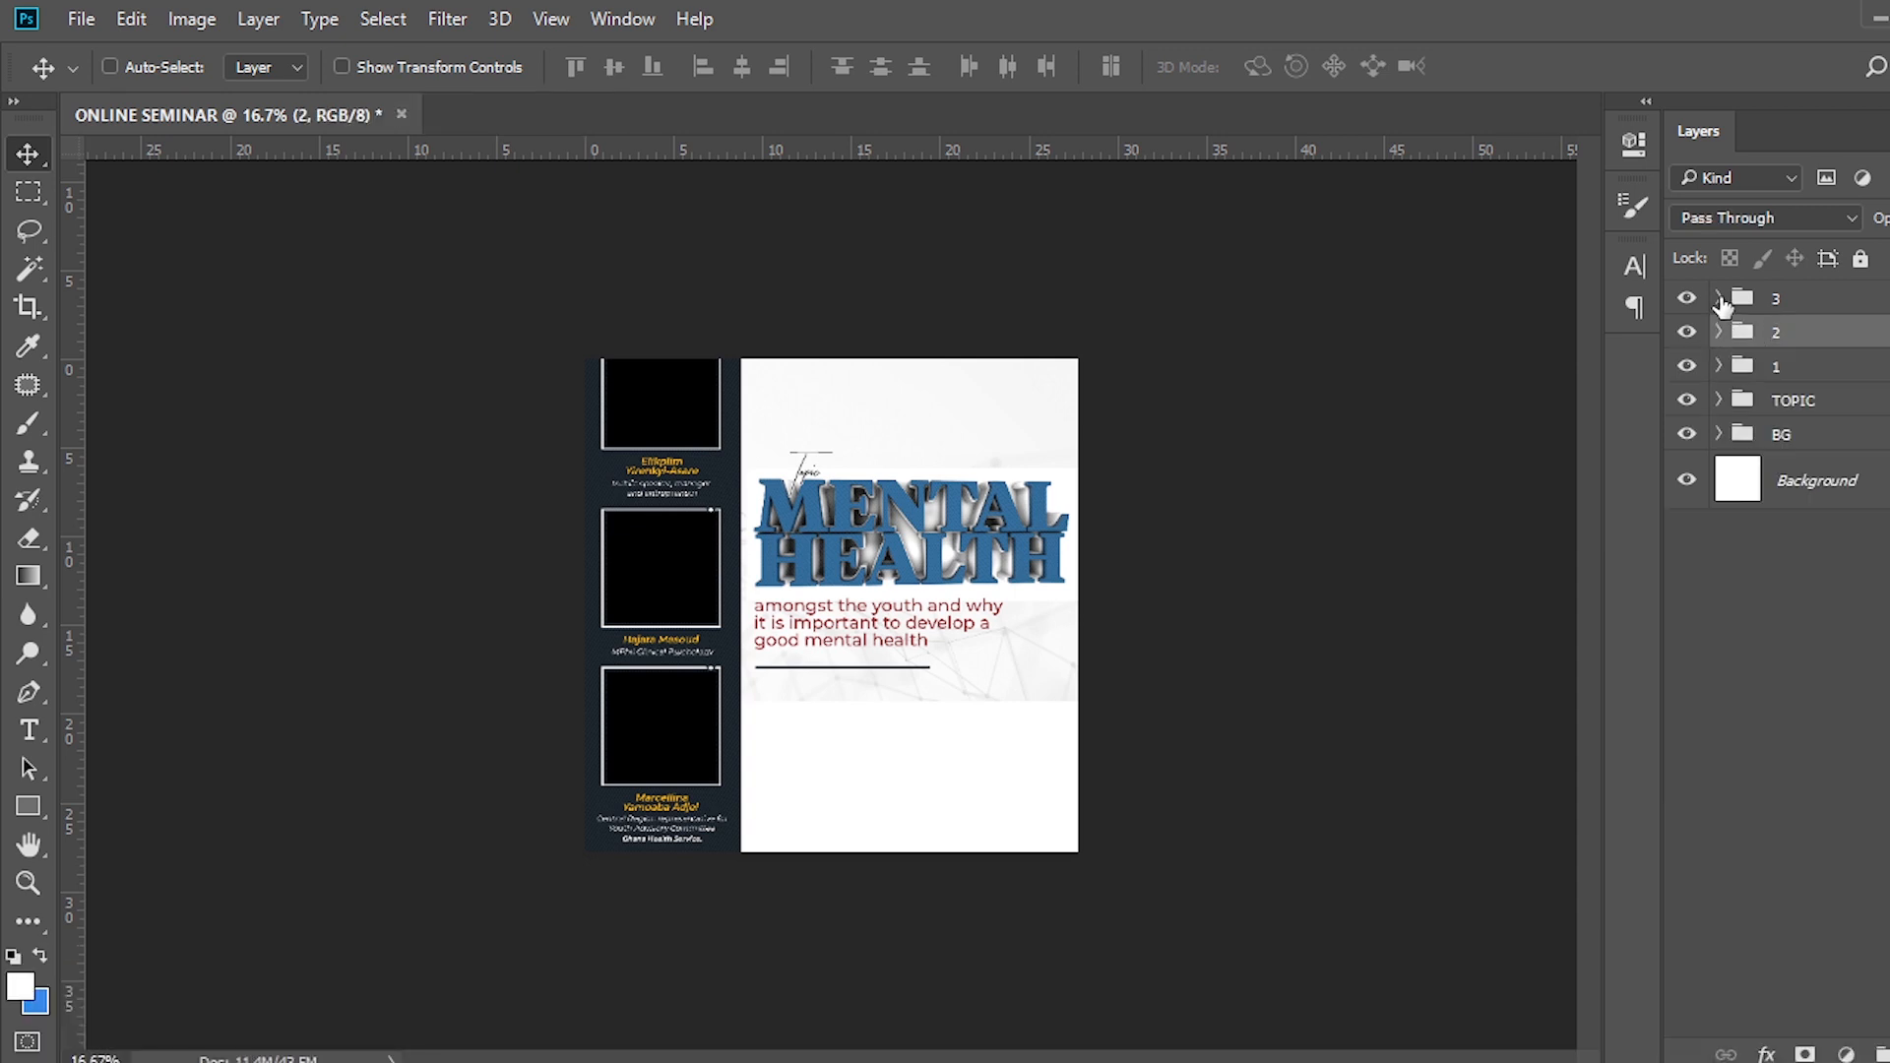
# Scale groups 1, 2 and 3 together to about 91% and move them down so all three speaker blocks fit within the side strip.
pyautogui.click(1737, 299)
pyautogui.keyDown('shift'); pyautogui.click(1792, 369); pyautogui.keyUp('shift')
pyautogui.hotkey('ctrl', 'shift', 't')
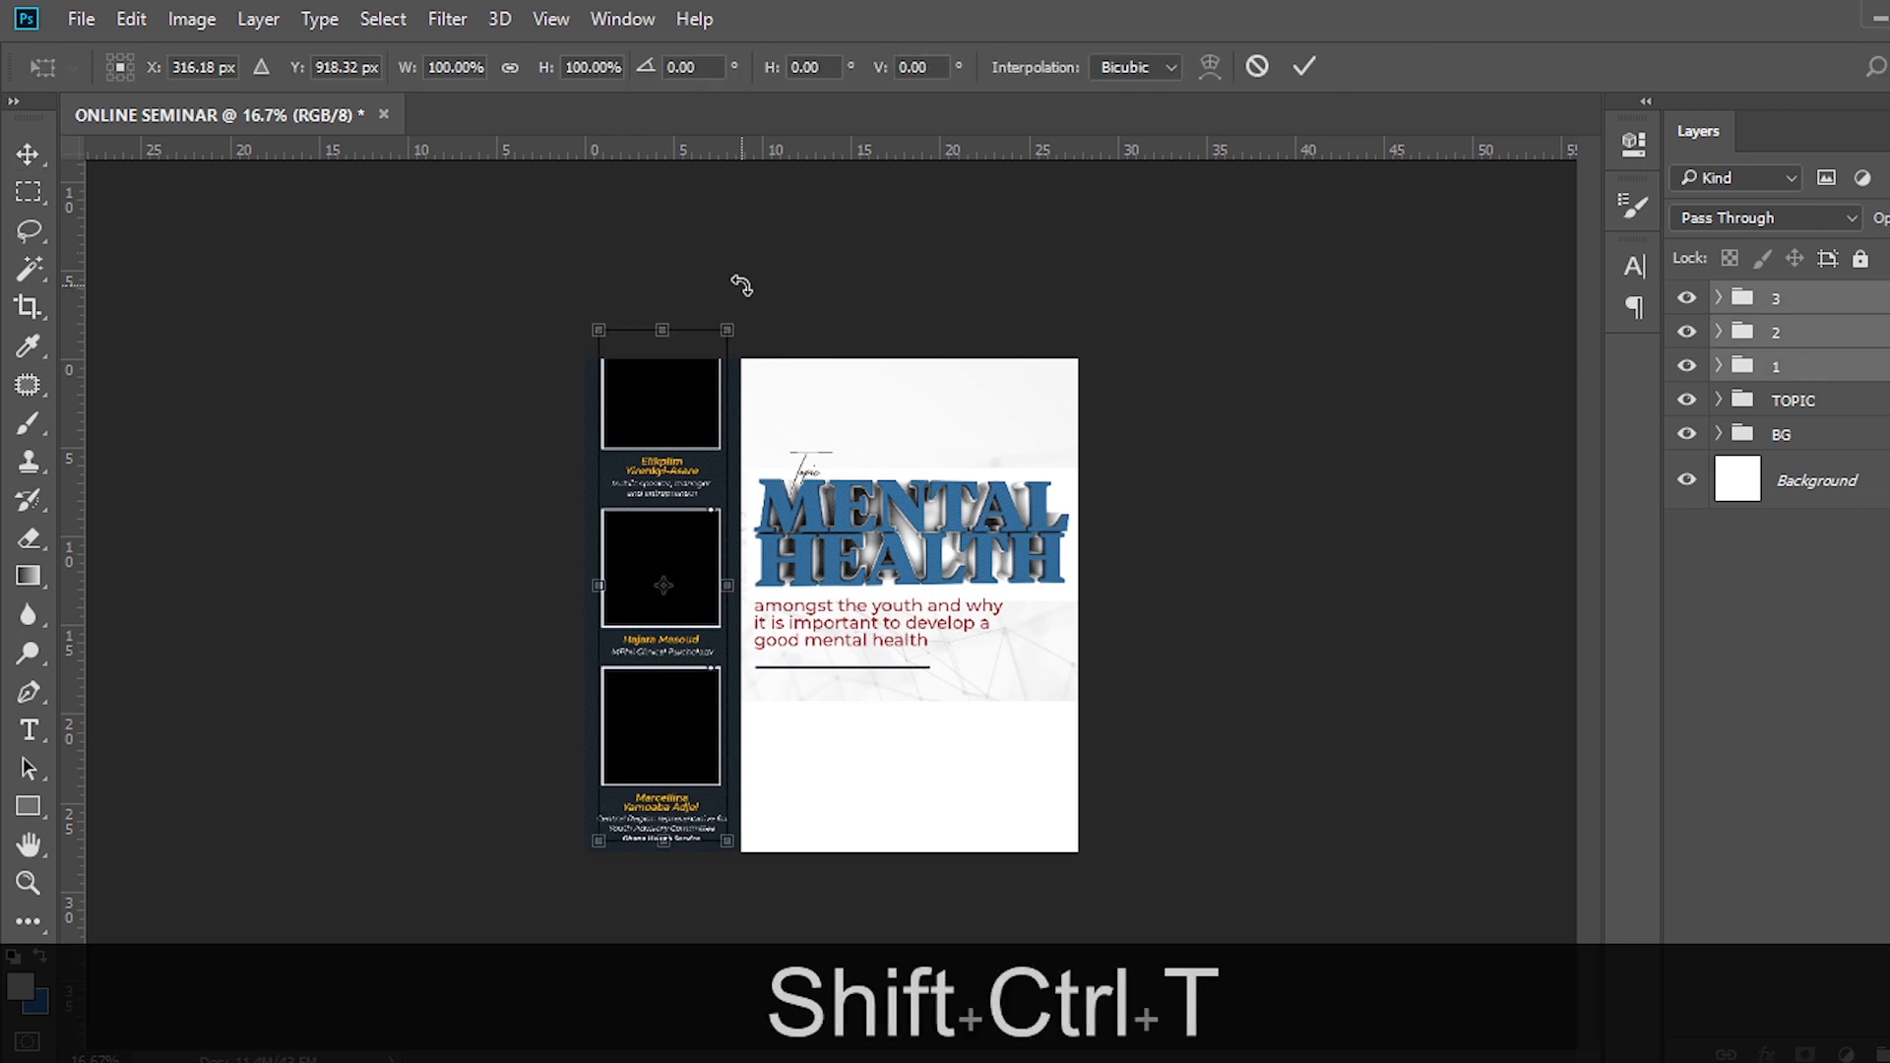
pyautogui.moveTo(729, 322); pyautogui.dragTo(721, 351)
pyautogui.hotkey('shift', 'Down')
pyautogui.hotkey('shift', 'Down')
pyautogui.hotkey('shift', 'Down')
pyautogui.hotkey('shift', 'Down')
pyautogui.hotkey('shift', 'Down')
pyautogui.hotkey('shift', 'Down')
pyautogui.hotkey('shift', 'Down')
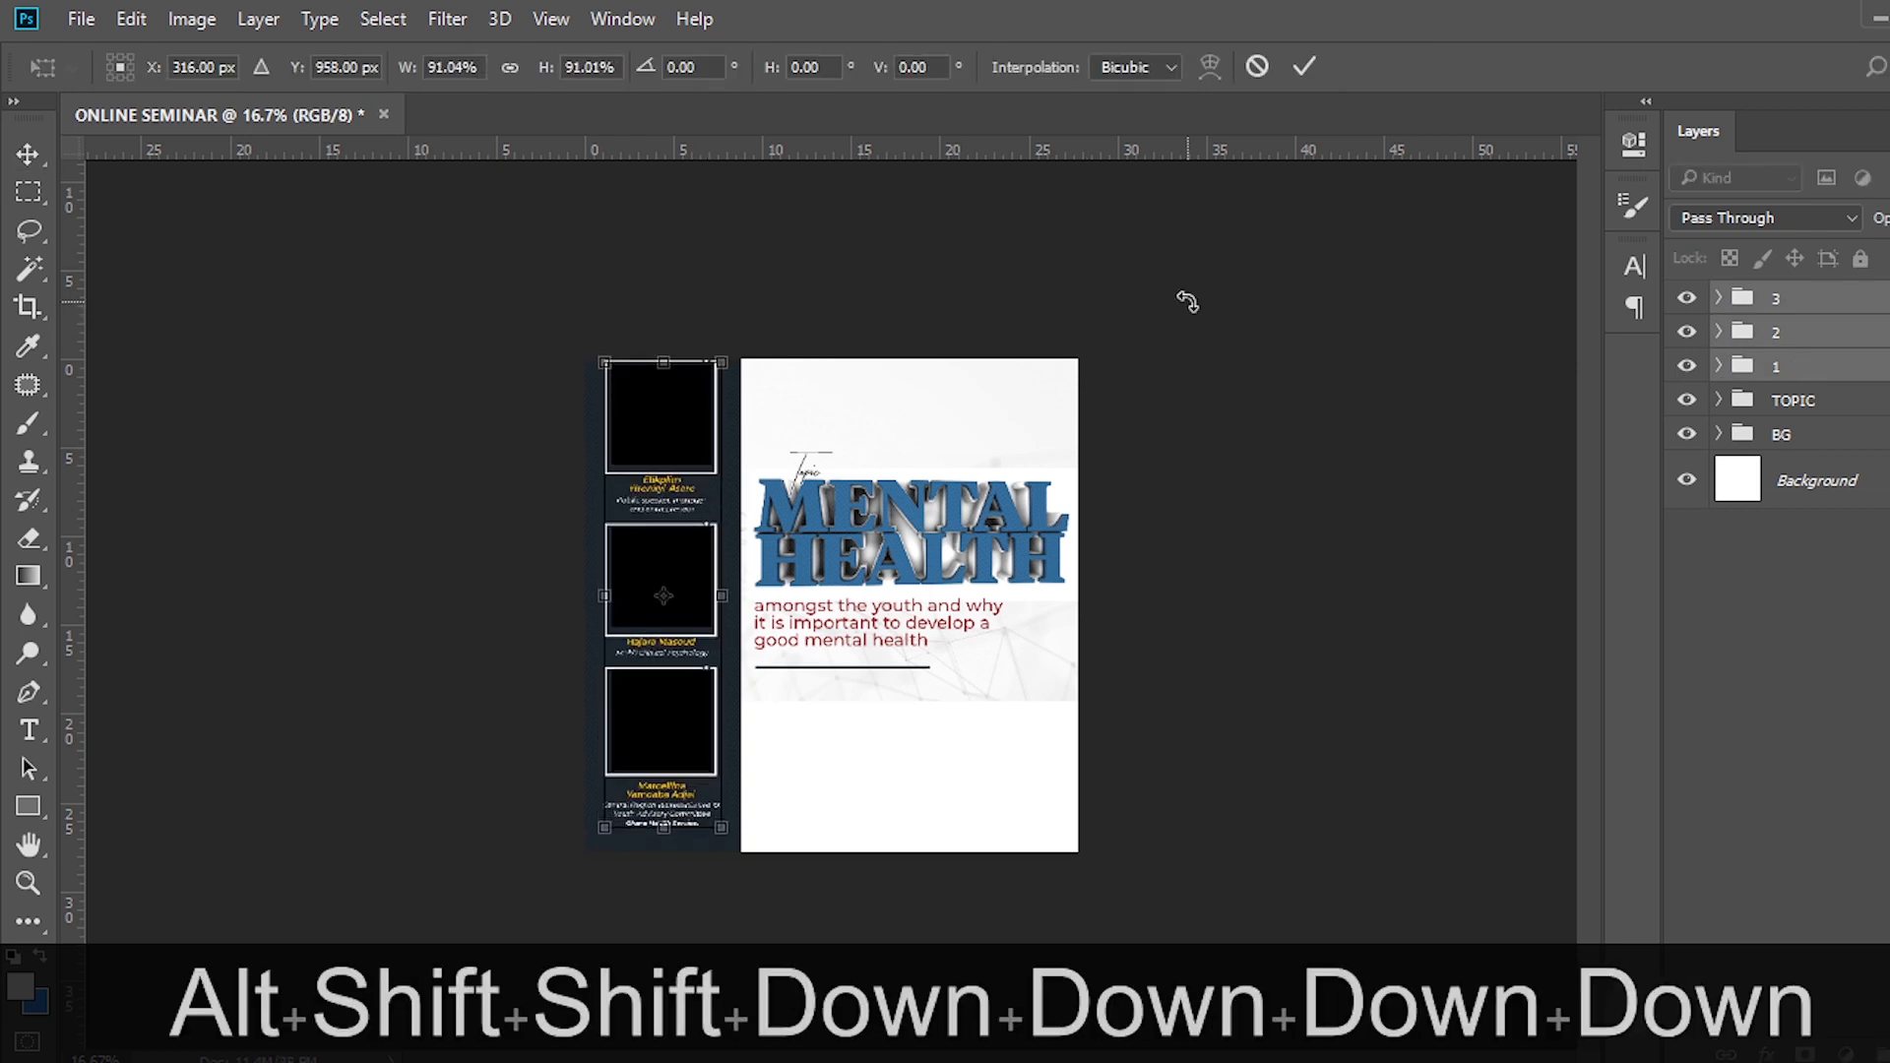
pyautogui.press('Return')
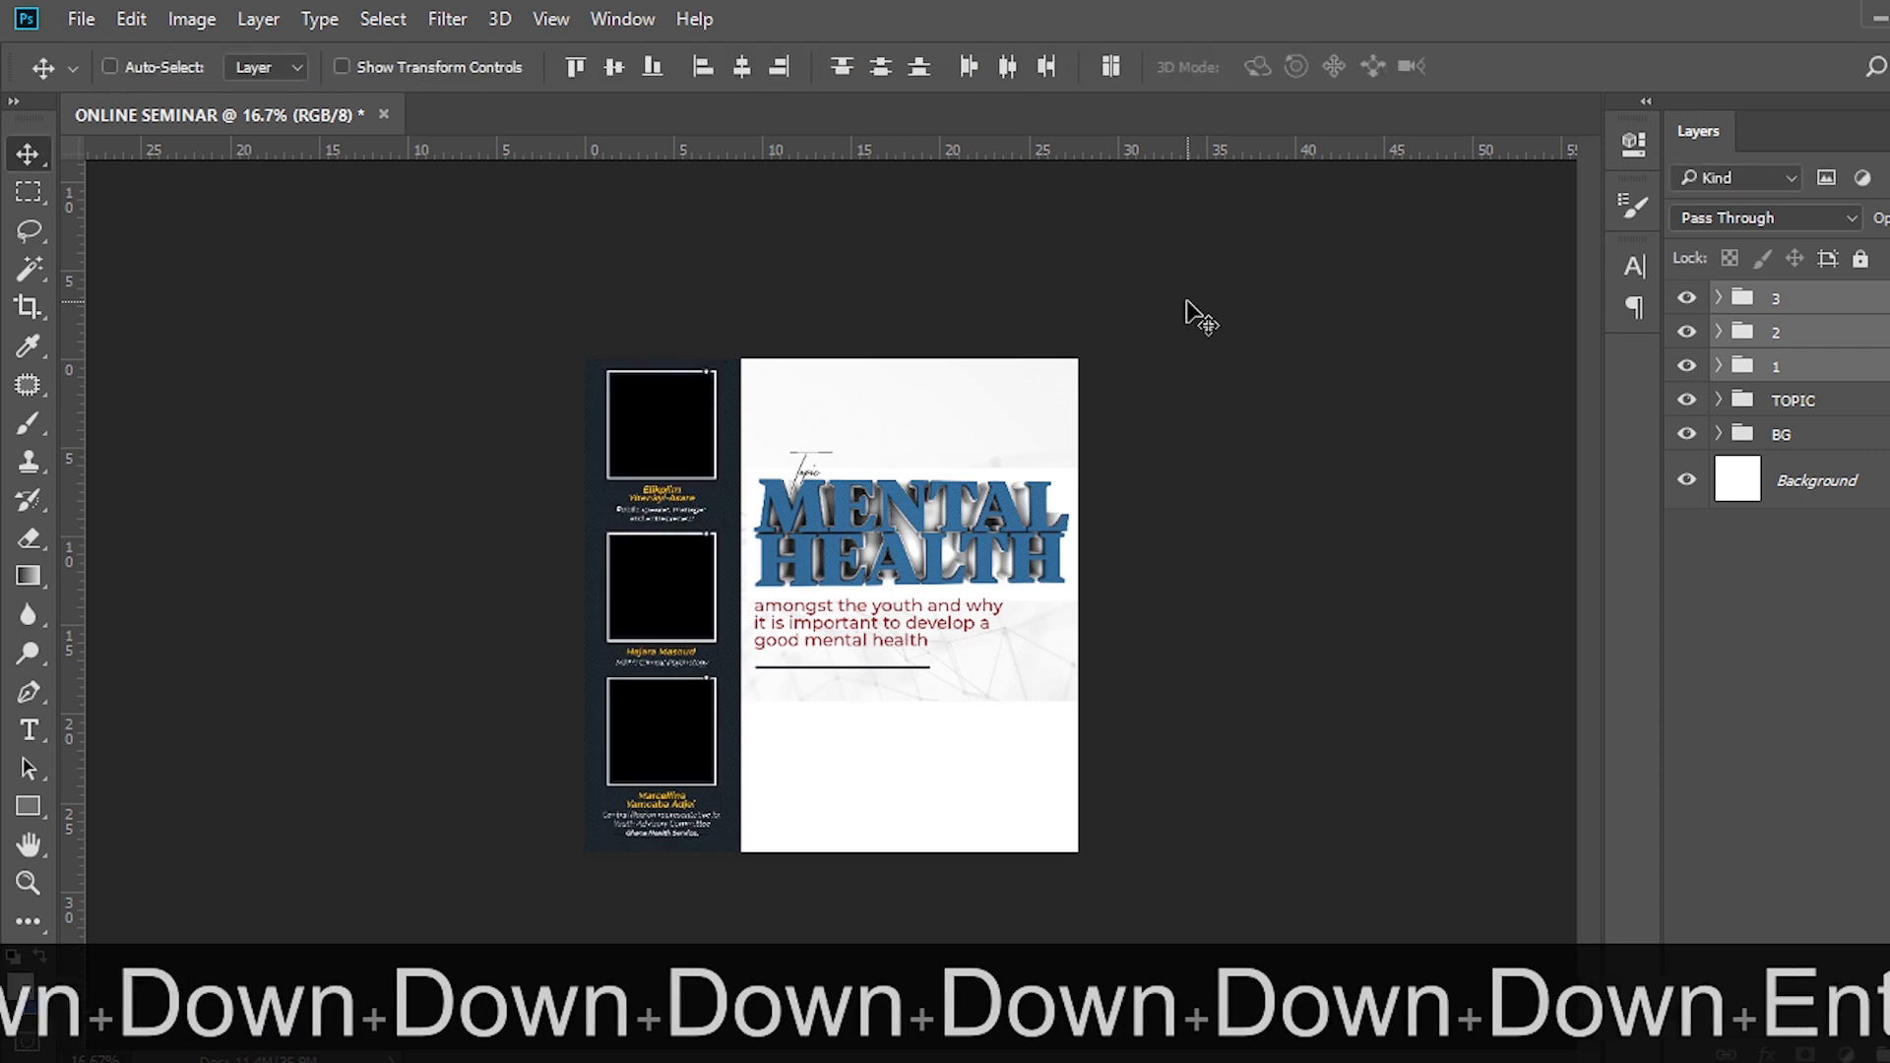
pyautogui.press('Down')
pyautogui.press('Down')
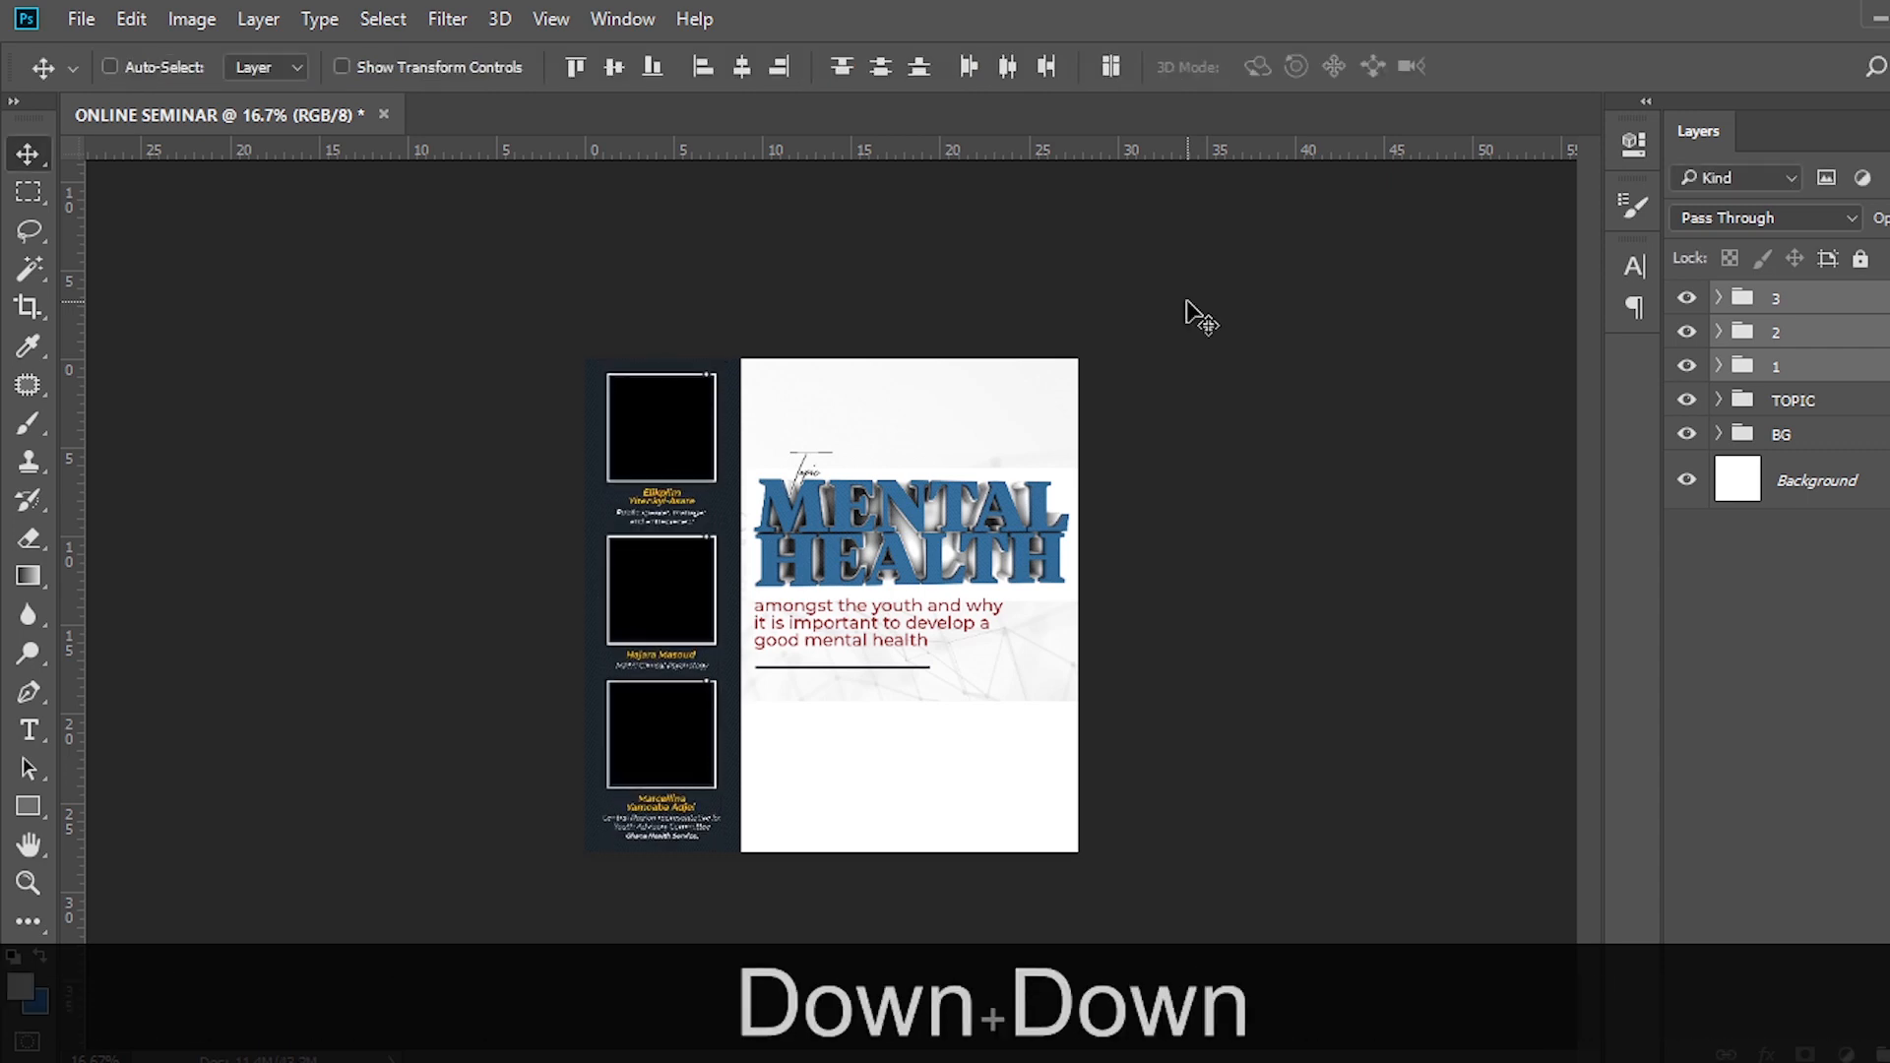
pyautogui.hotkey('ctrl', '0')
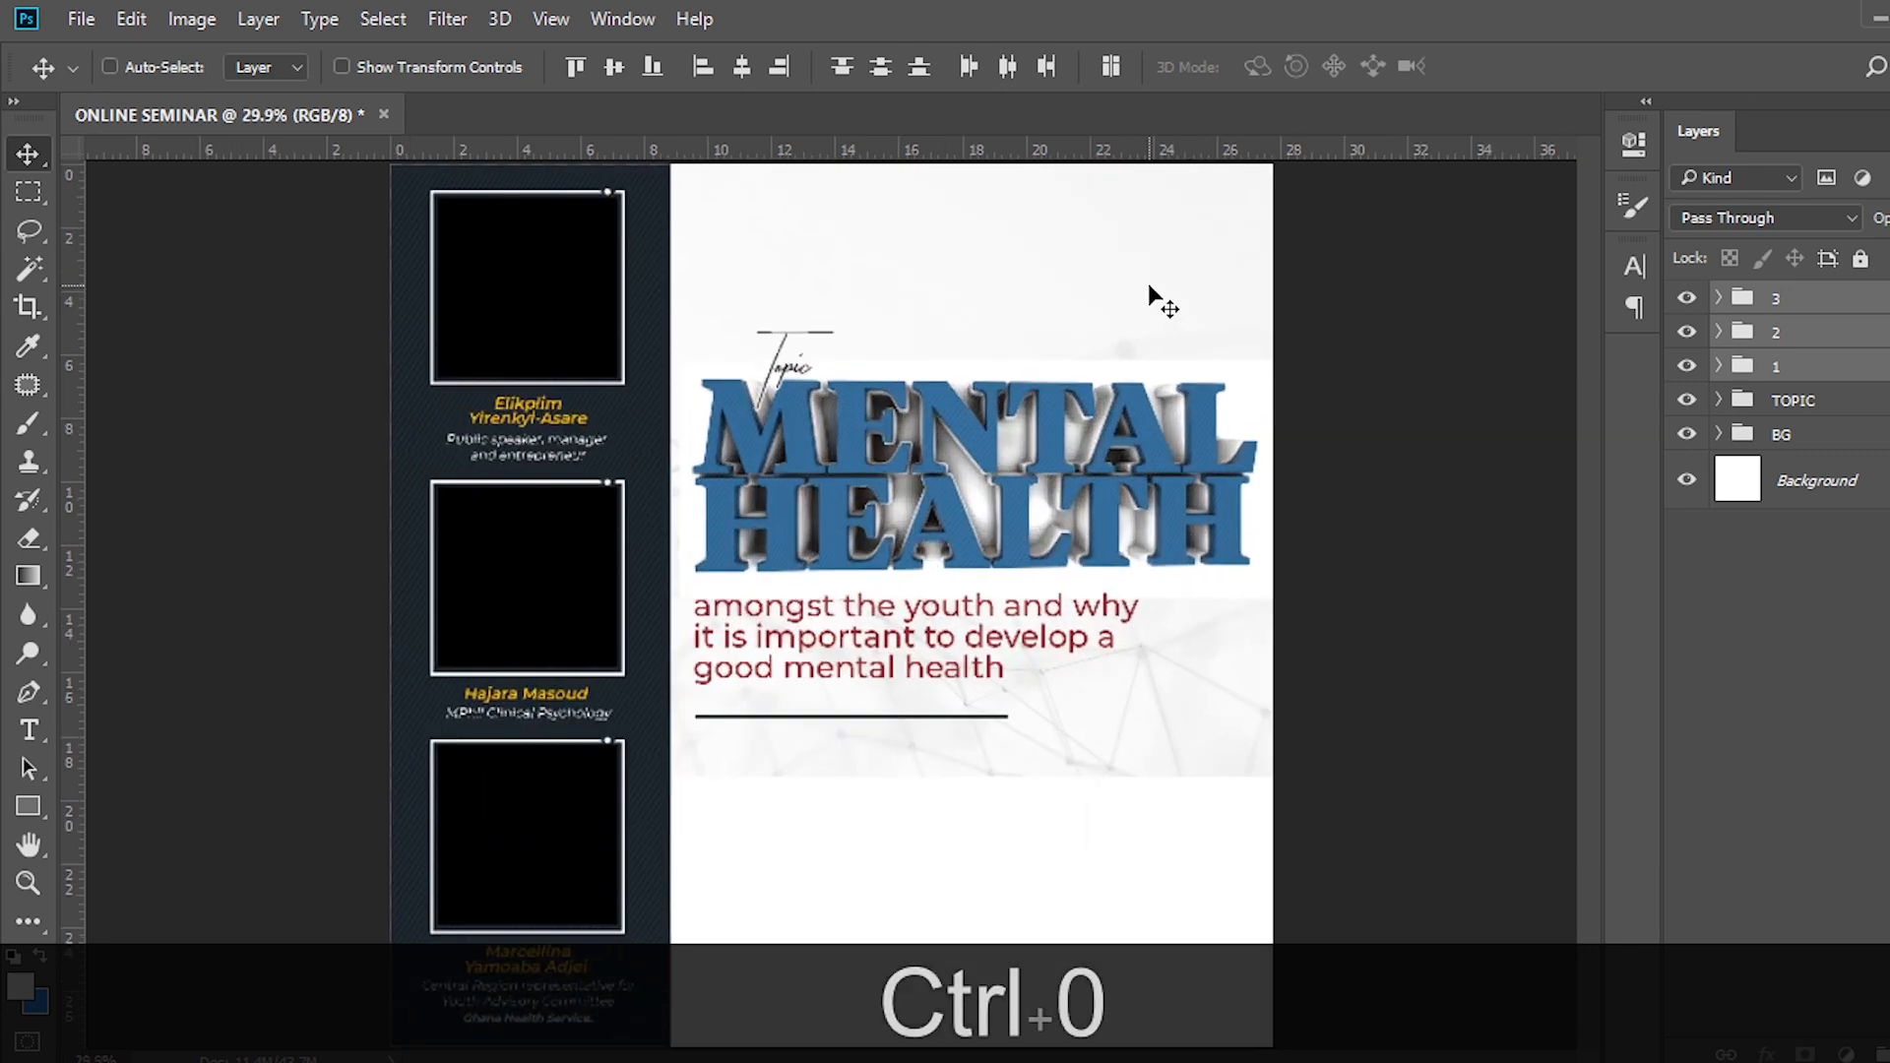
pyautogui.hotkey('ctrl', '=')
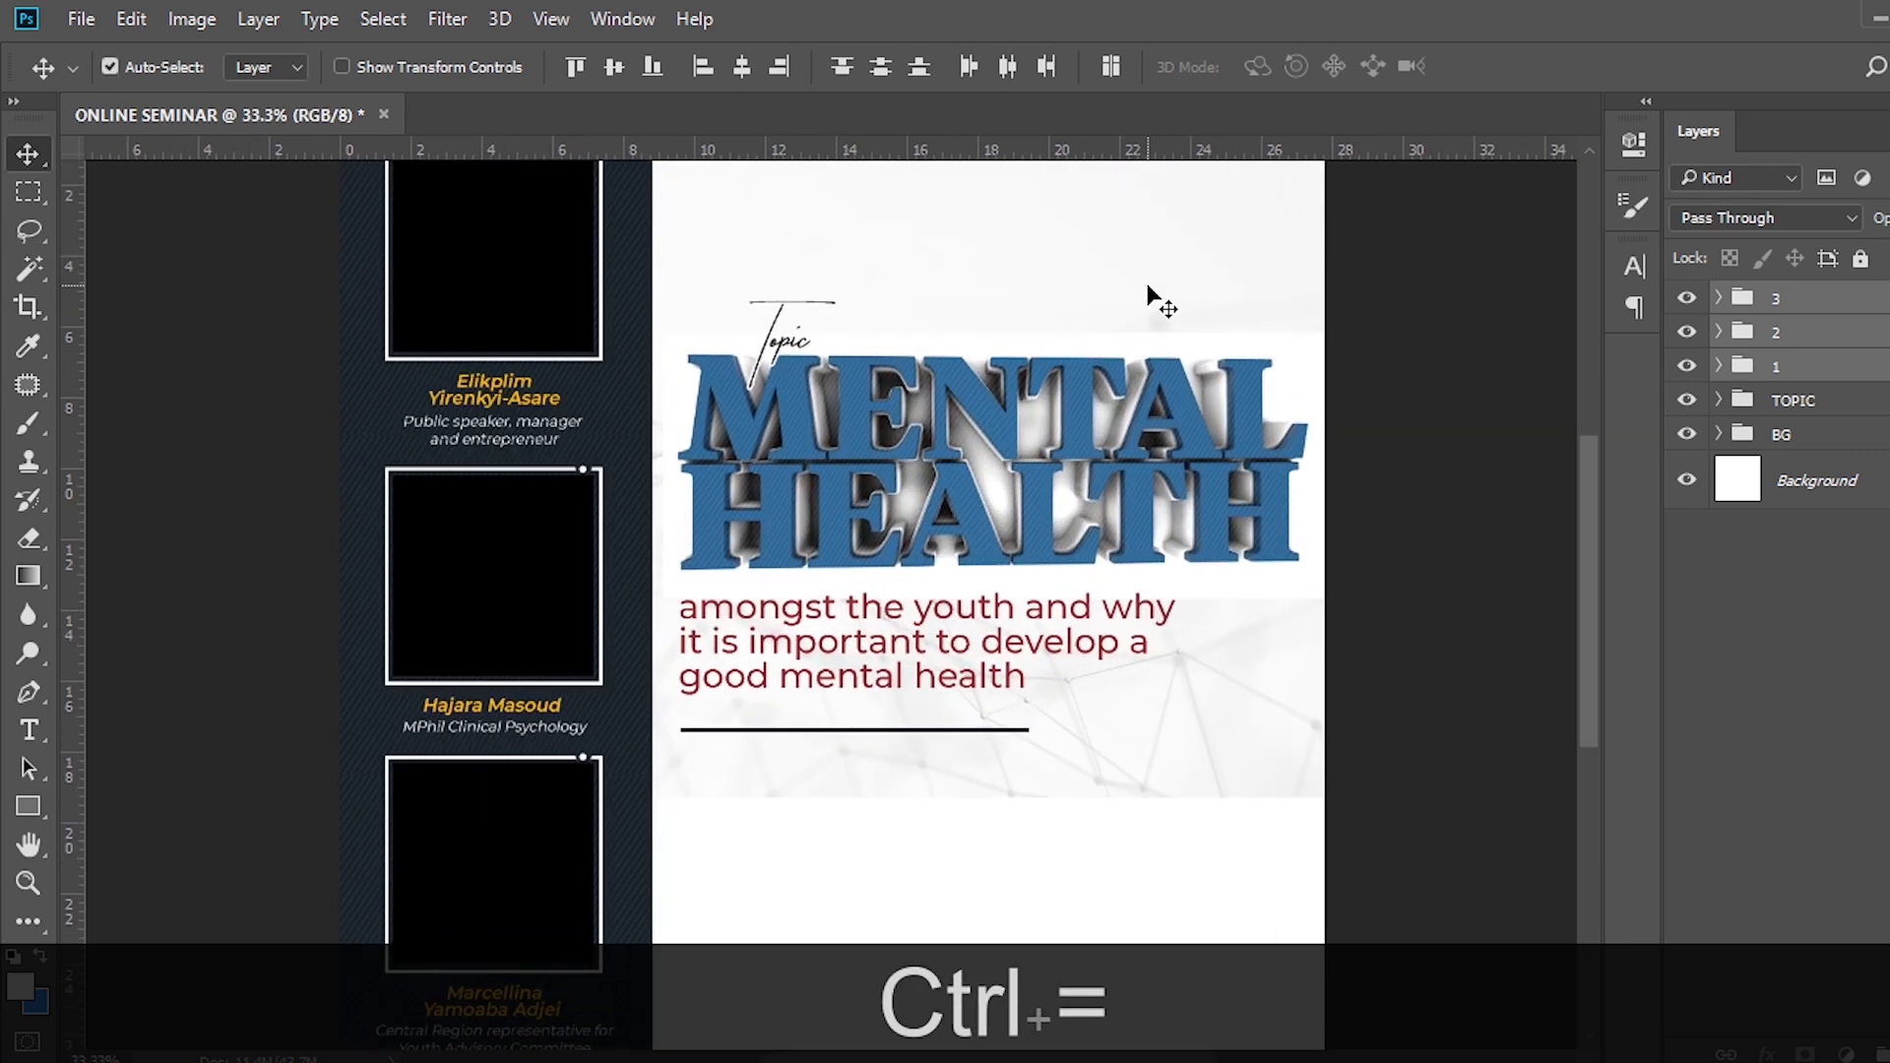
# Place "WhatsApp Image 2022-04-03 at 1.10.29 PM (1)" from the U106 folder over the lowest frame, directly above group 1's FILL layer.
pyautogui.hotkey('ctrl', '0')
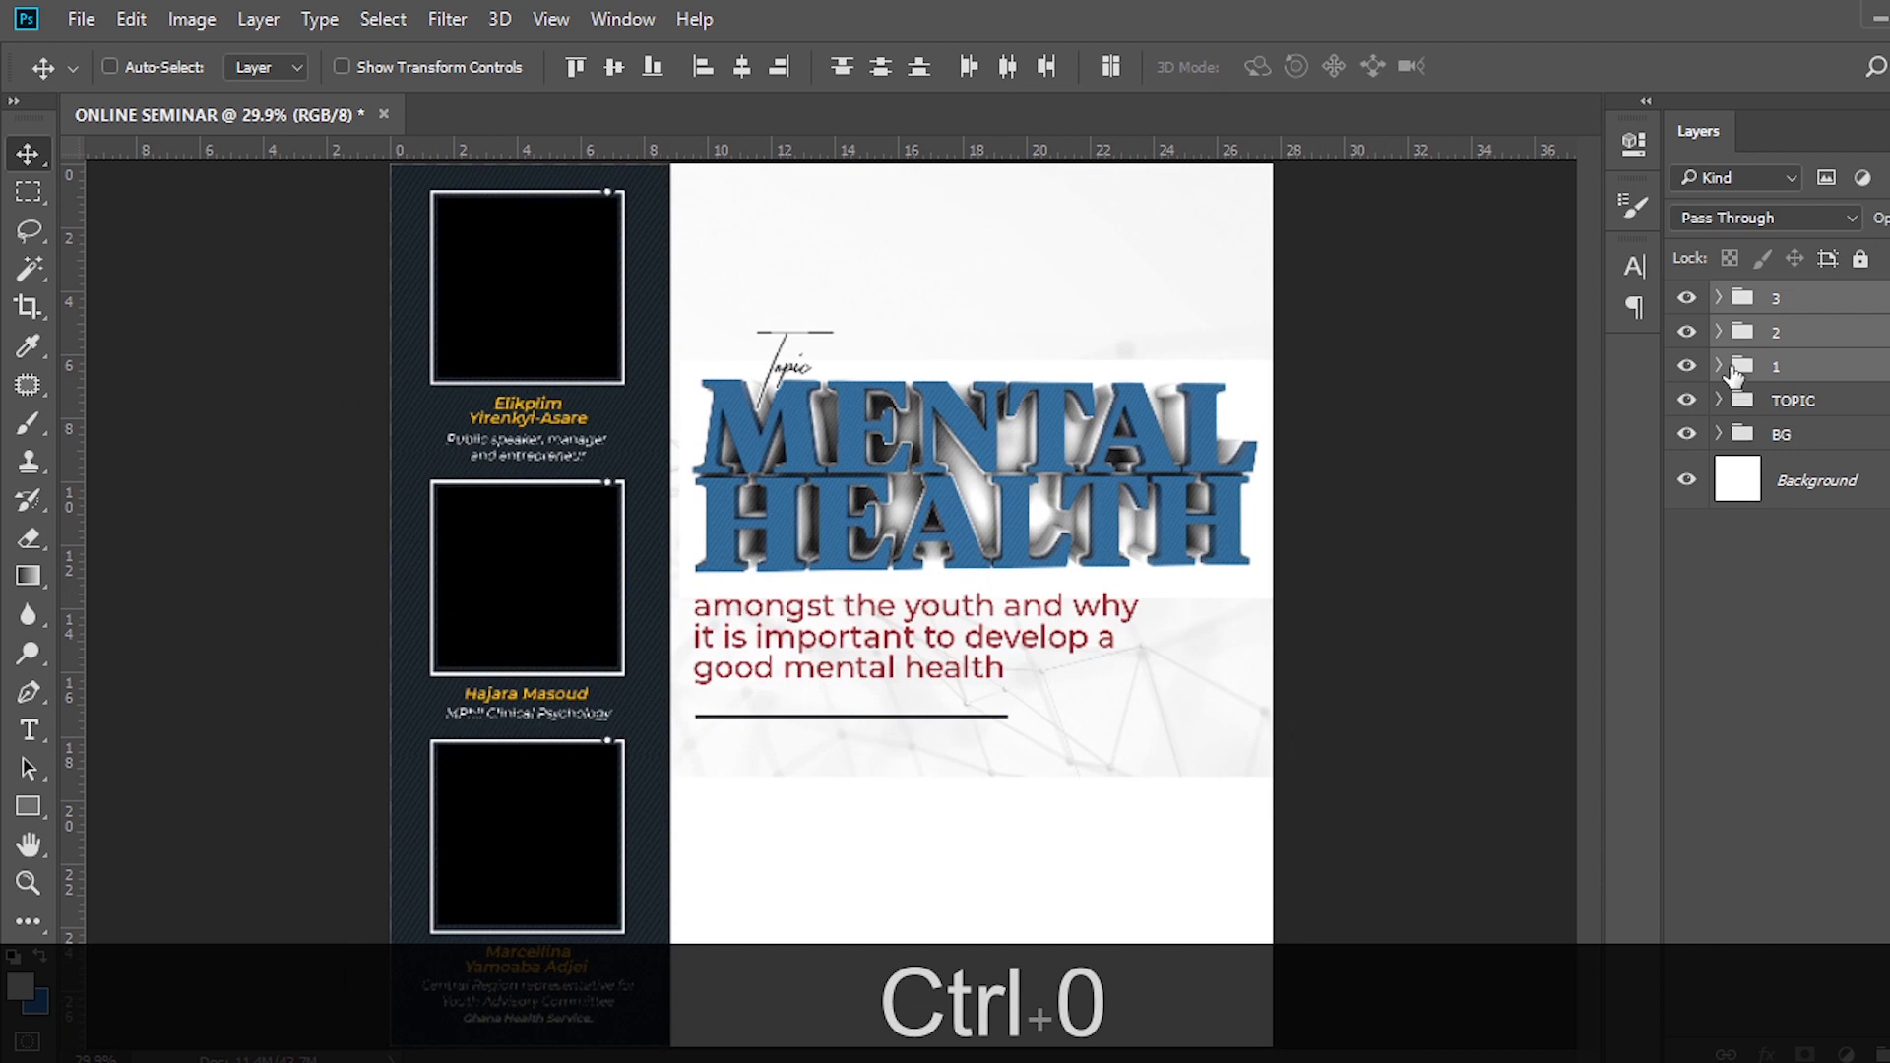
pyautogui.click(1719, 366)
pyautogui.click(1824, 594)
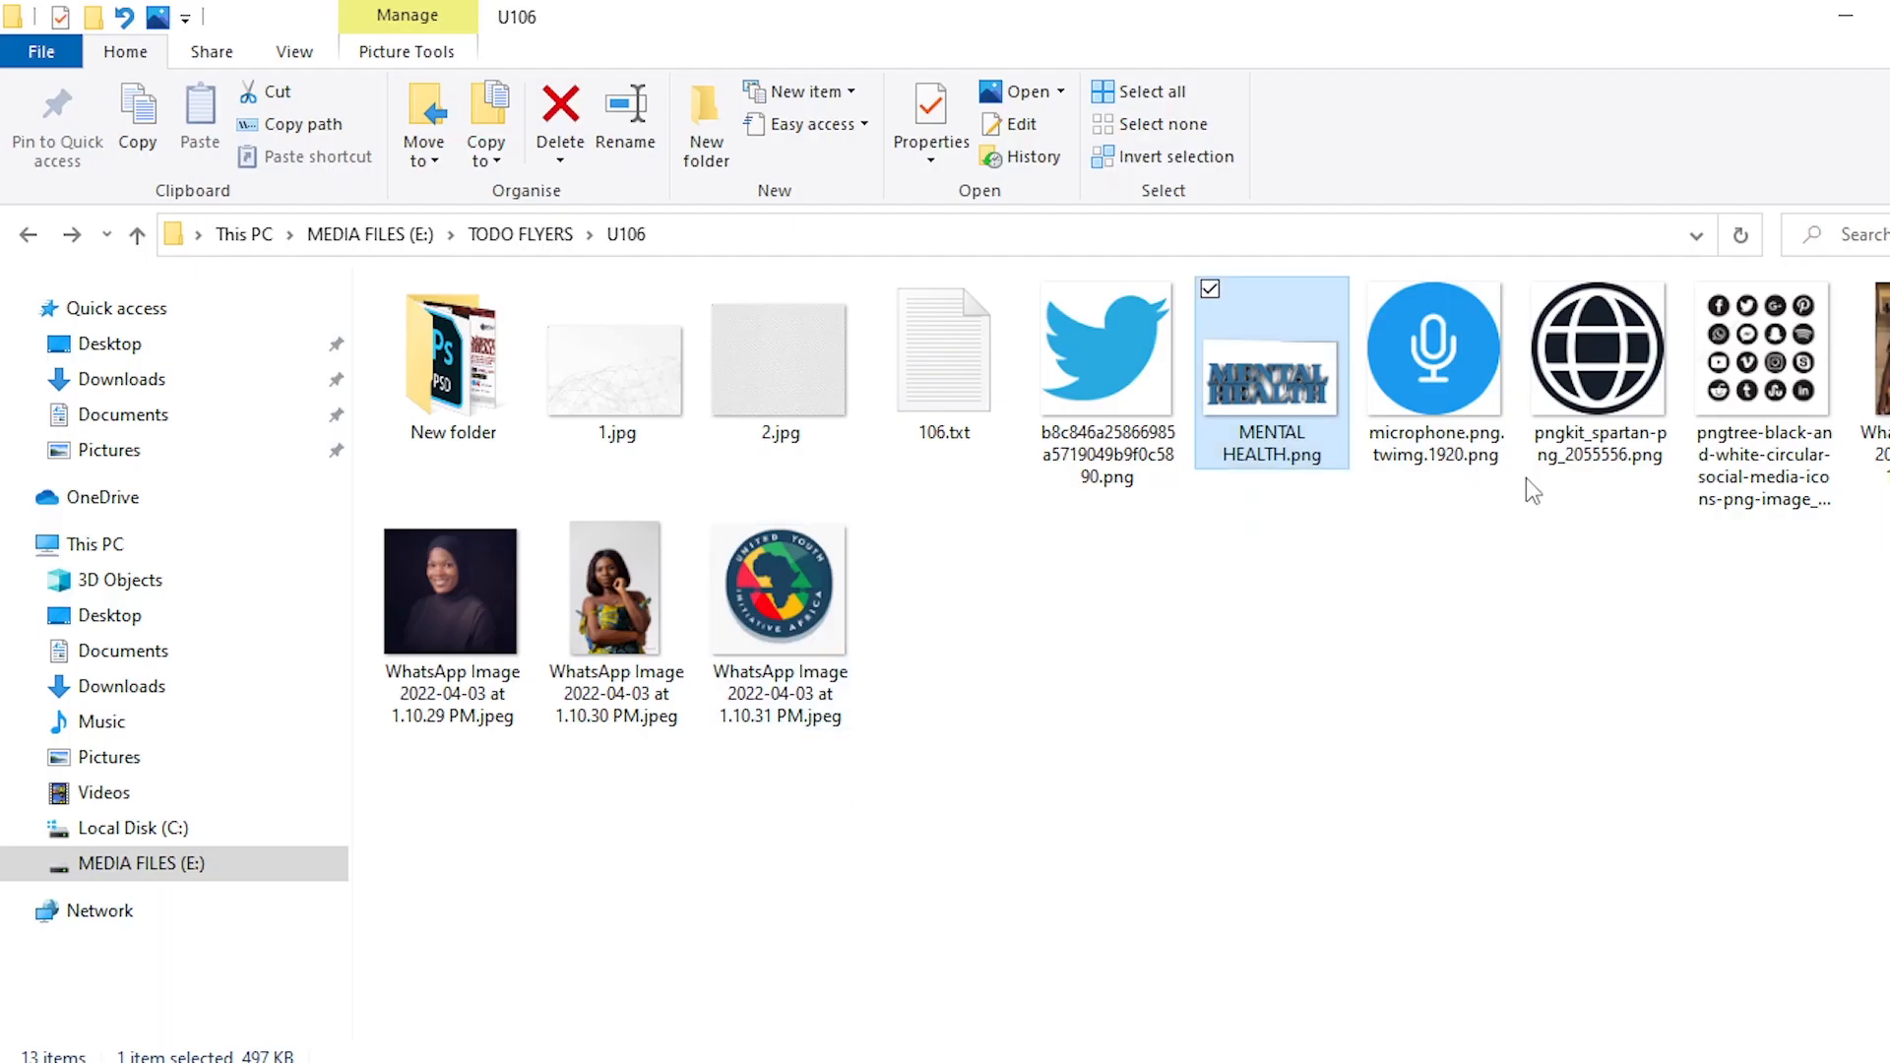
pyautogui.click(598, 650)
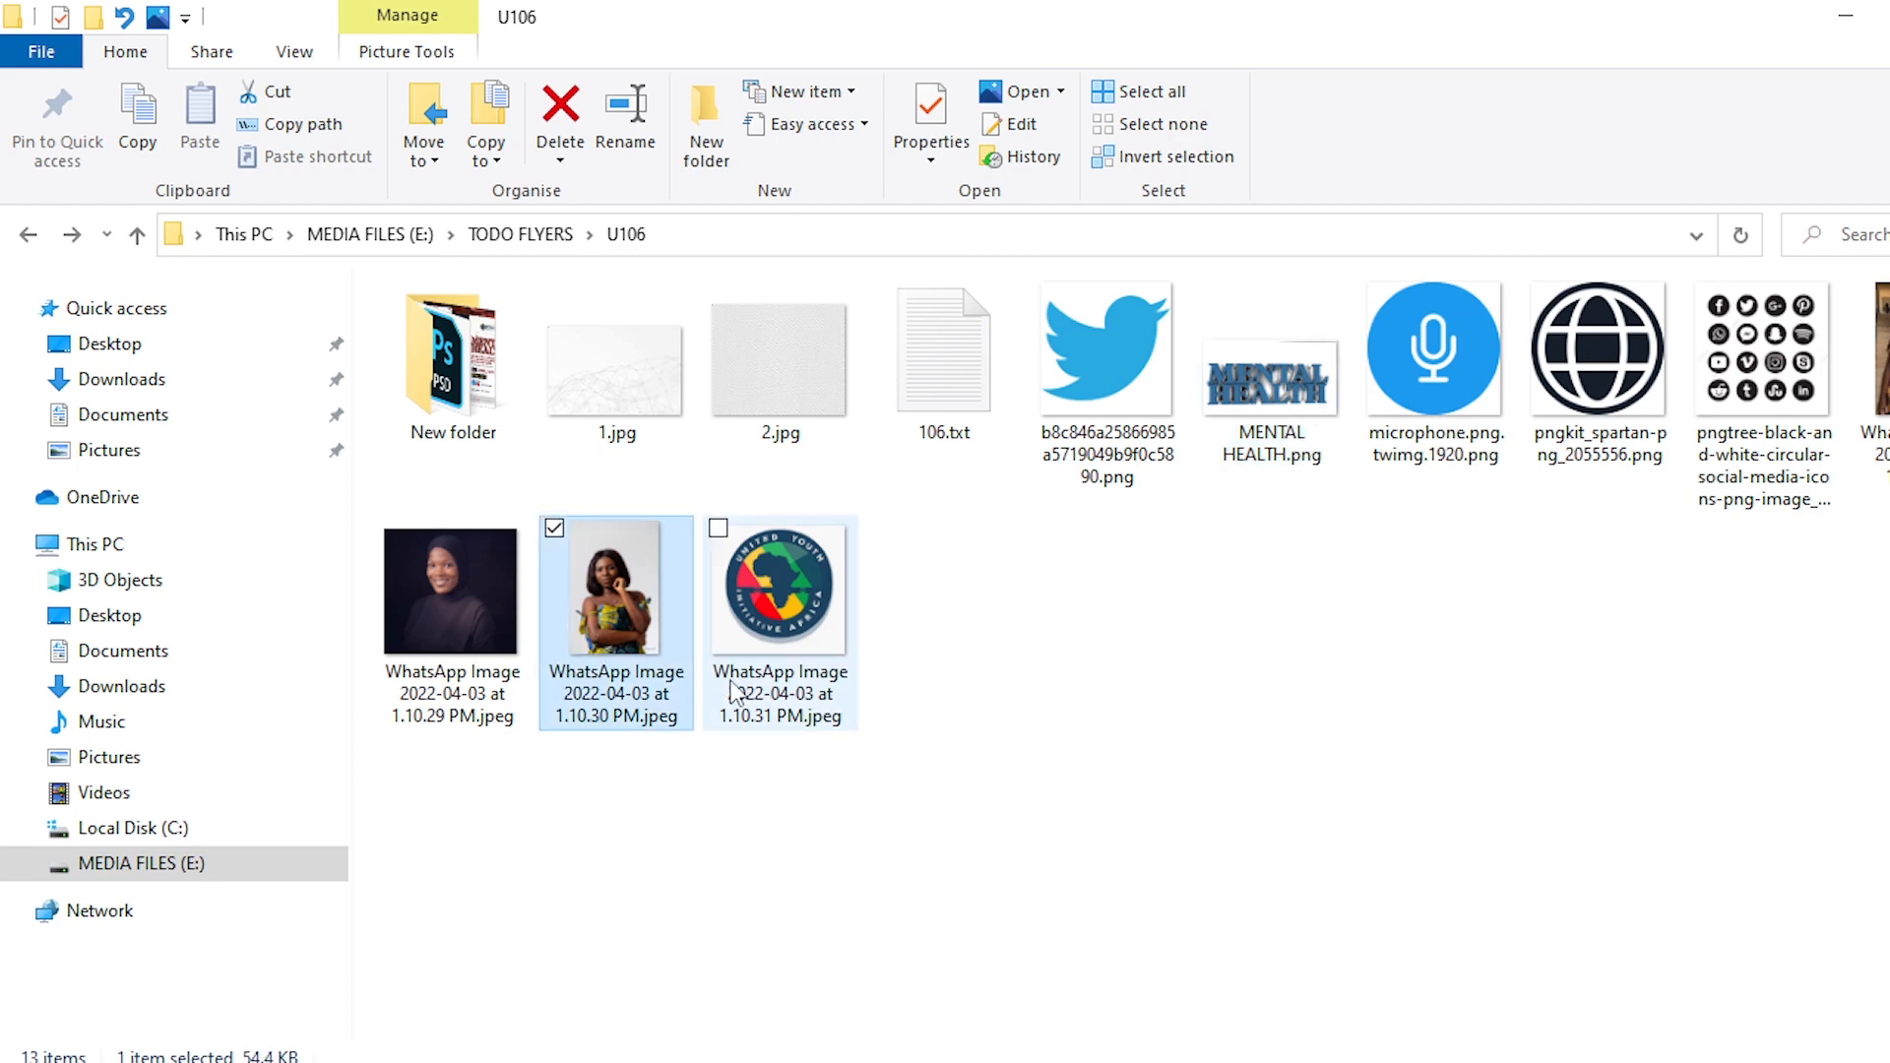
pyautogui.hotkey('alt', 'Tab')
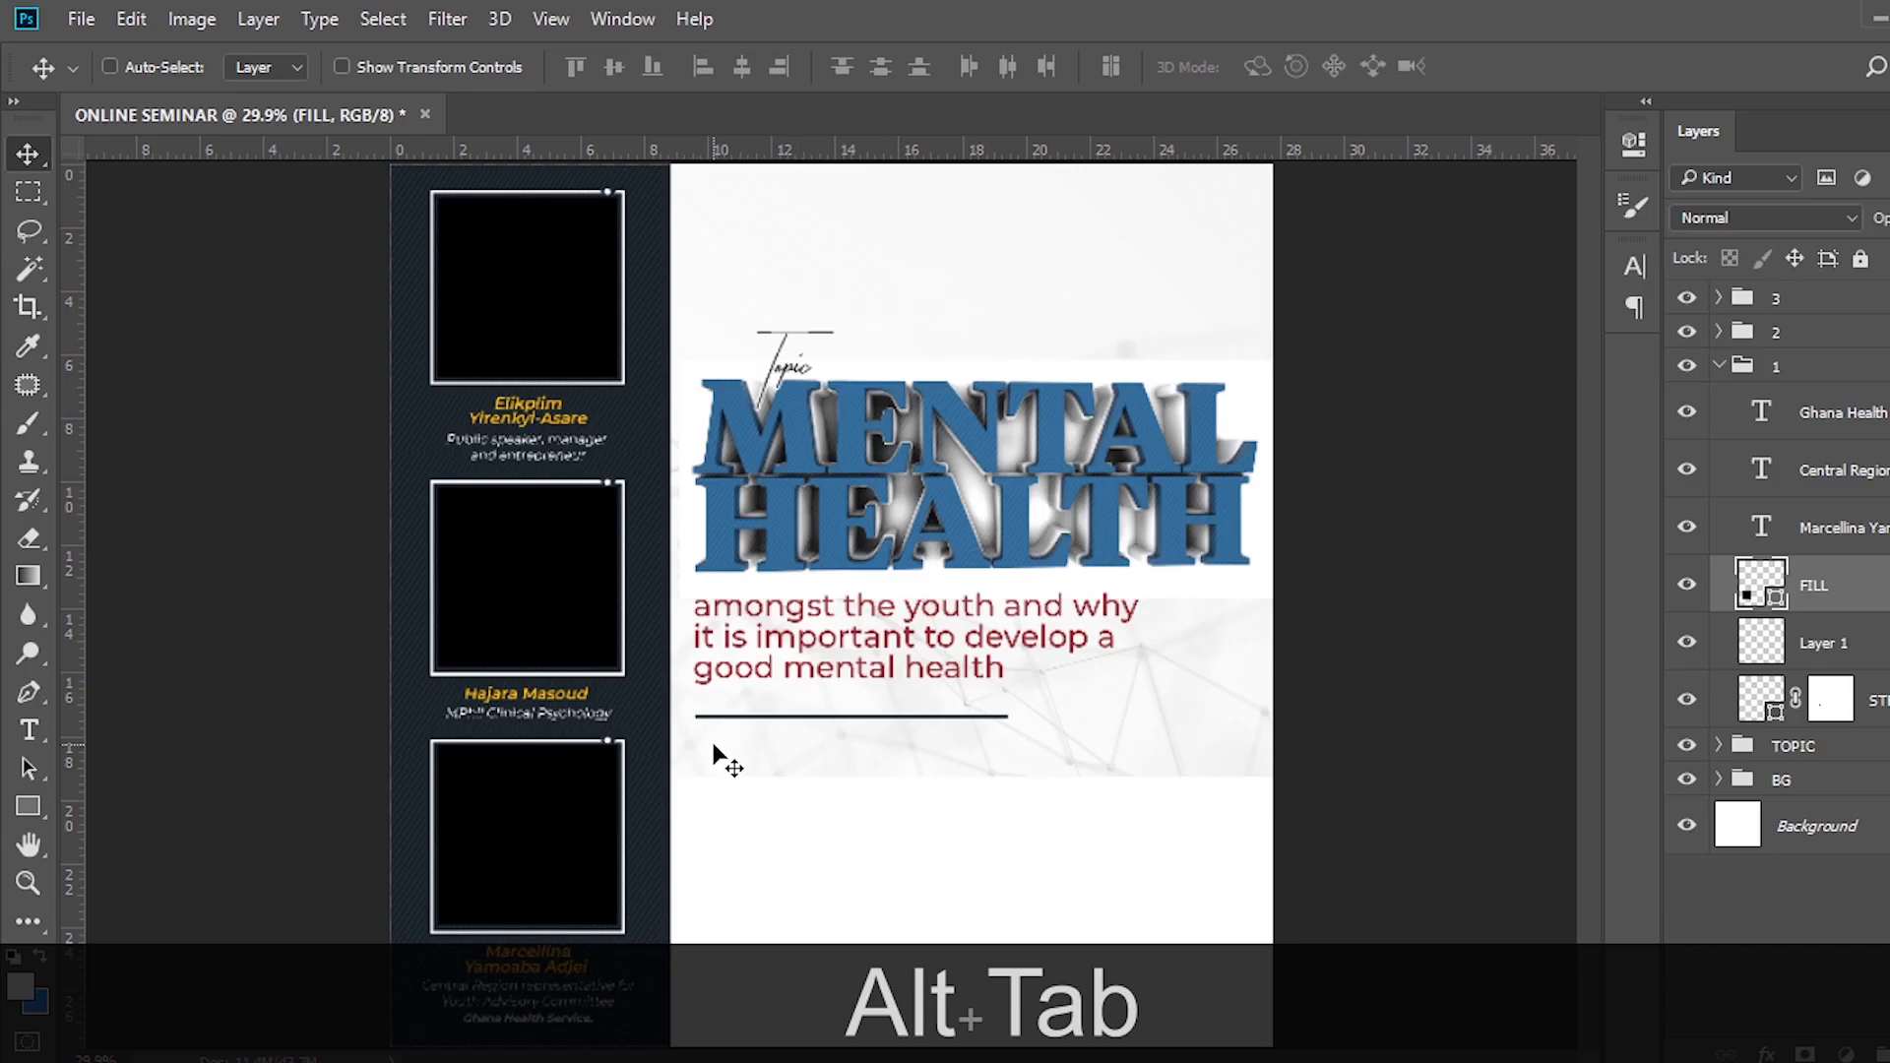
pyautogui.hotkey('alt', 'Tab')
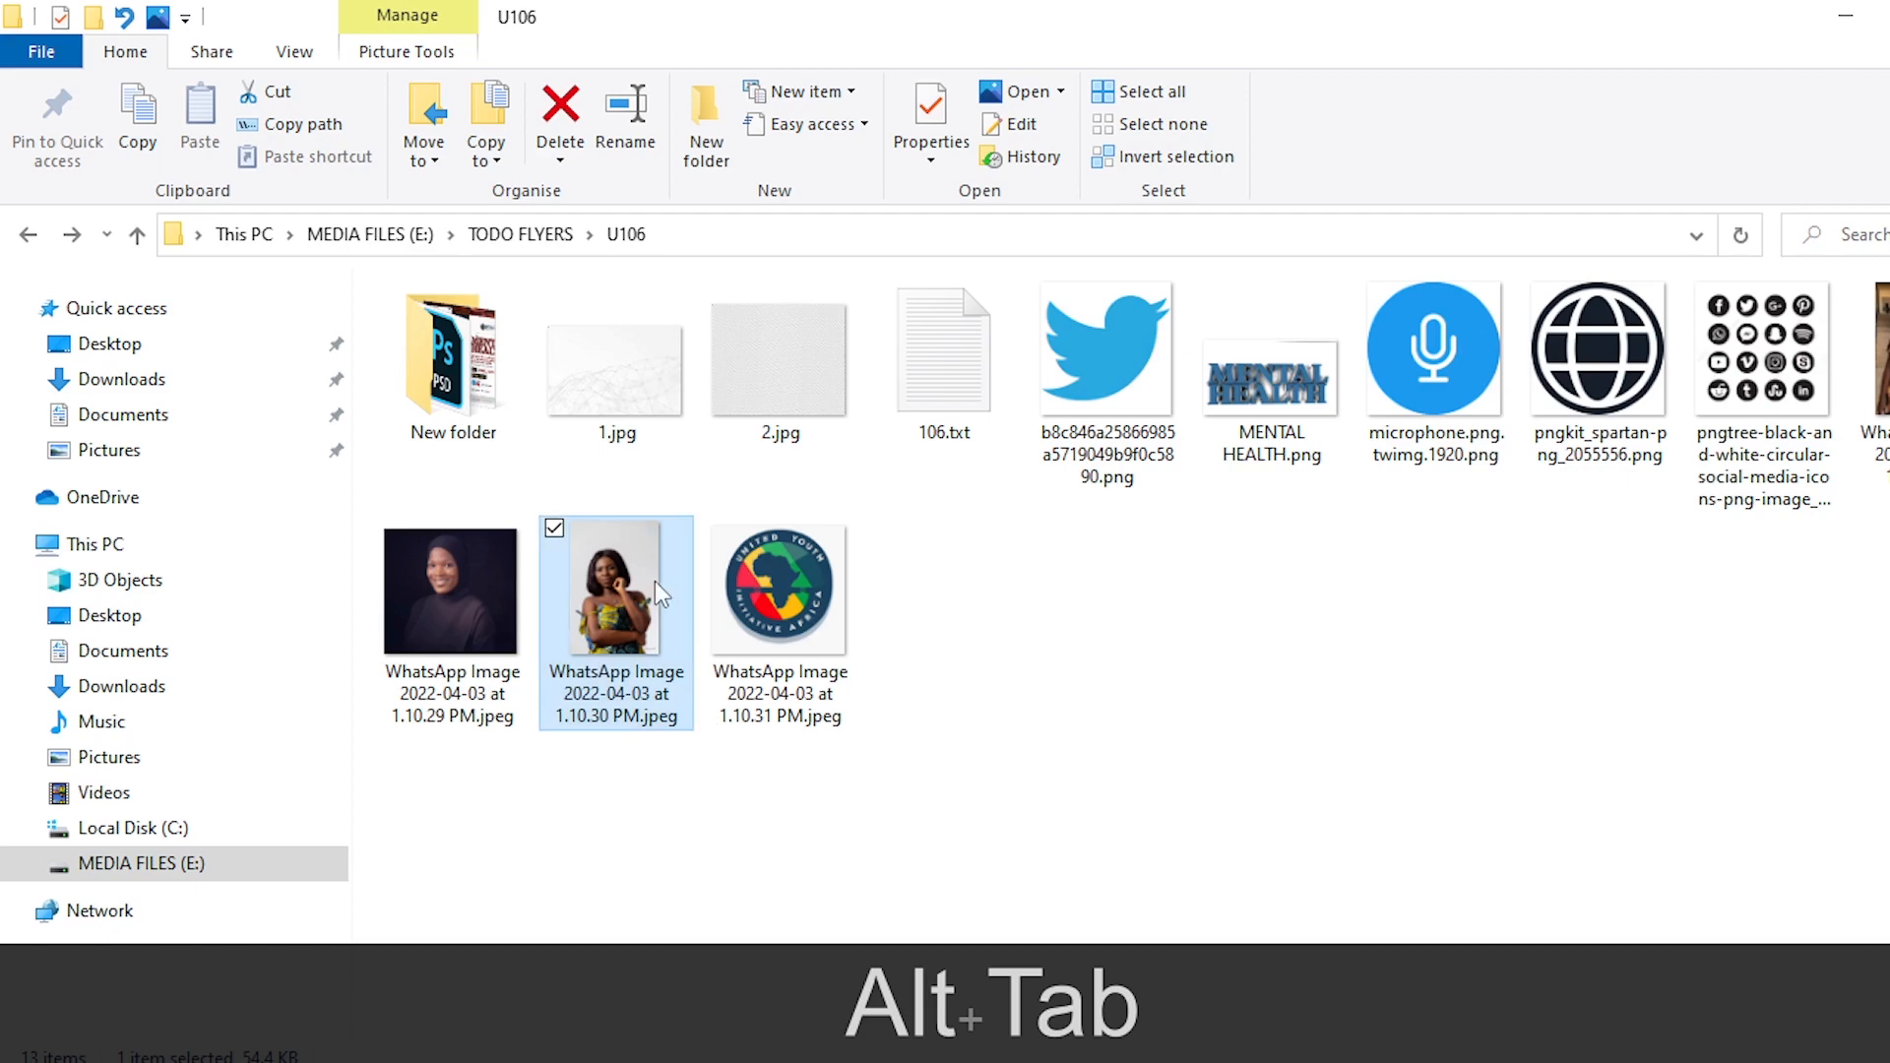
pyautogui.moveTo(622, 638); pyautogui.dragTo(670, 697)
pyautogui.moveTo(616, 590); pyautogui.dragTo(709, 819)
pyautogui.moveTo(745, 722); pyautogui.dragTo(558, 845)
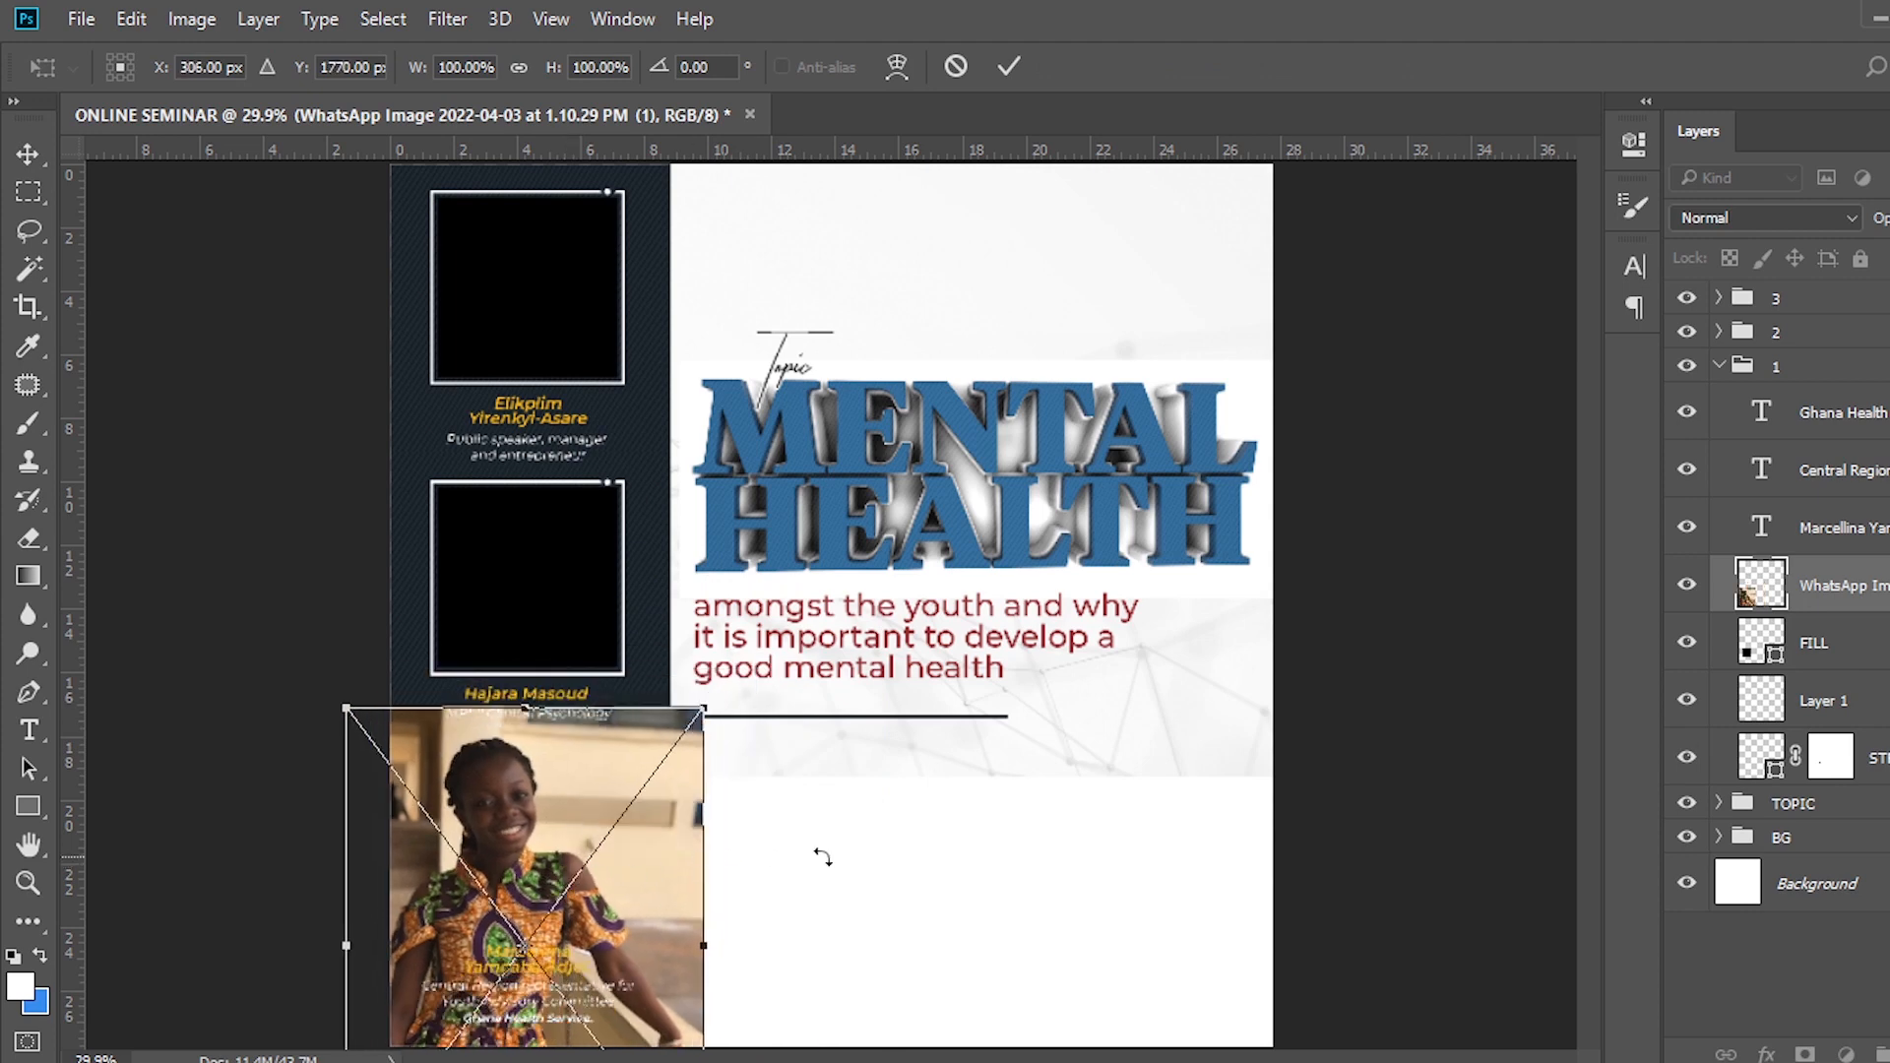
pyautogui.press('Return')
# Clip the placed photo to group 1's FILL layer with a clipping mask.
pyautogui.rightClick(1831, 585)
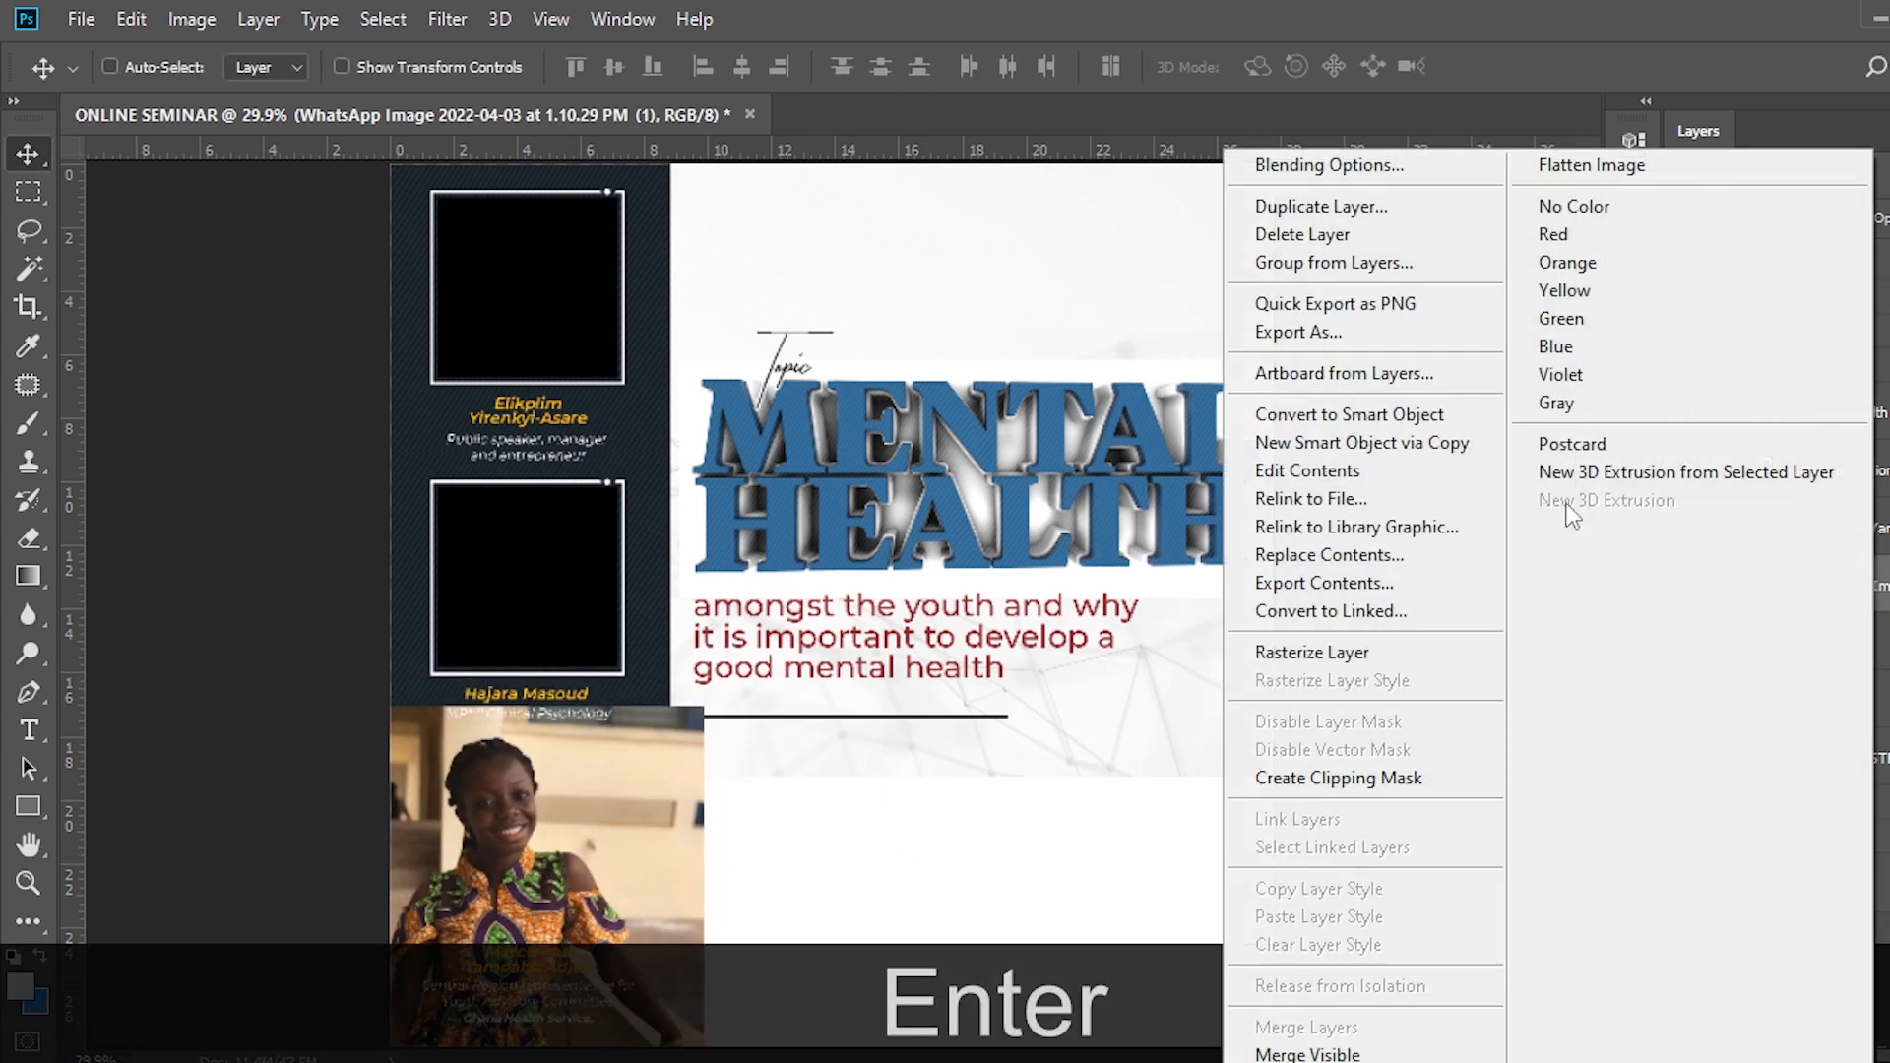
pyautogui.click(1329, 780)
pyautogui.hotkey('ctrl', 'r')
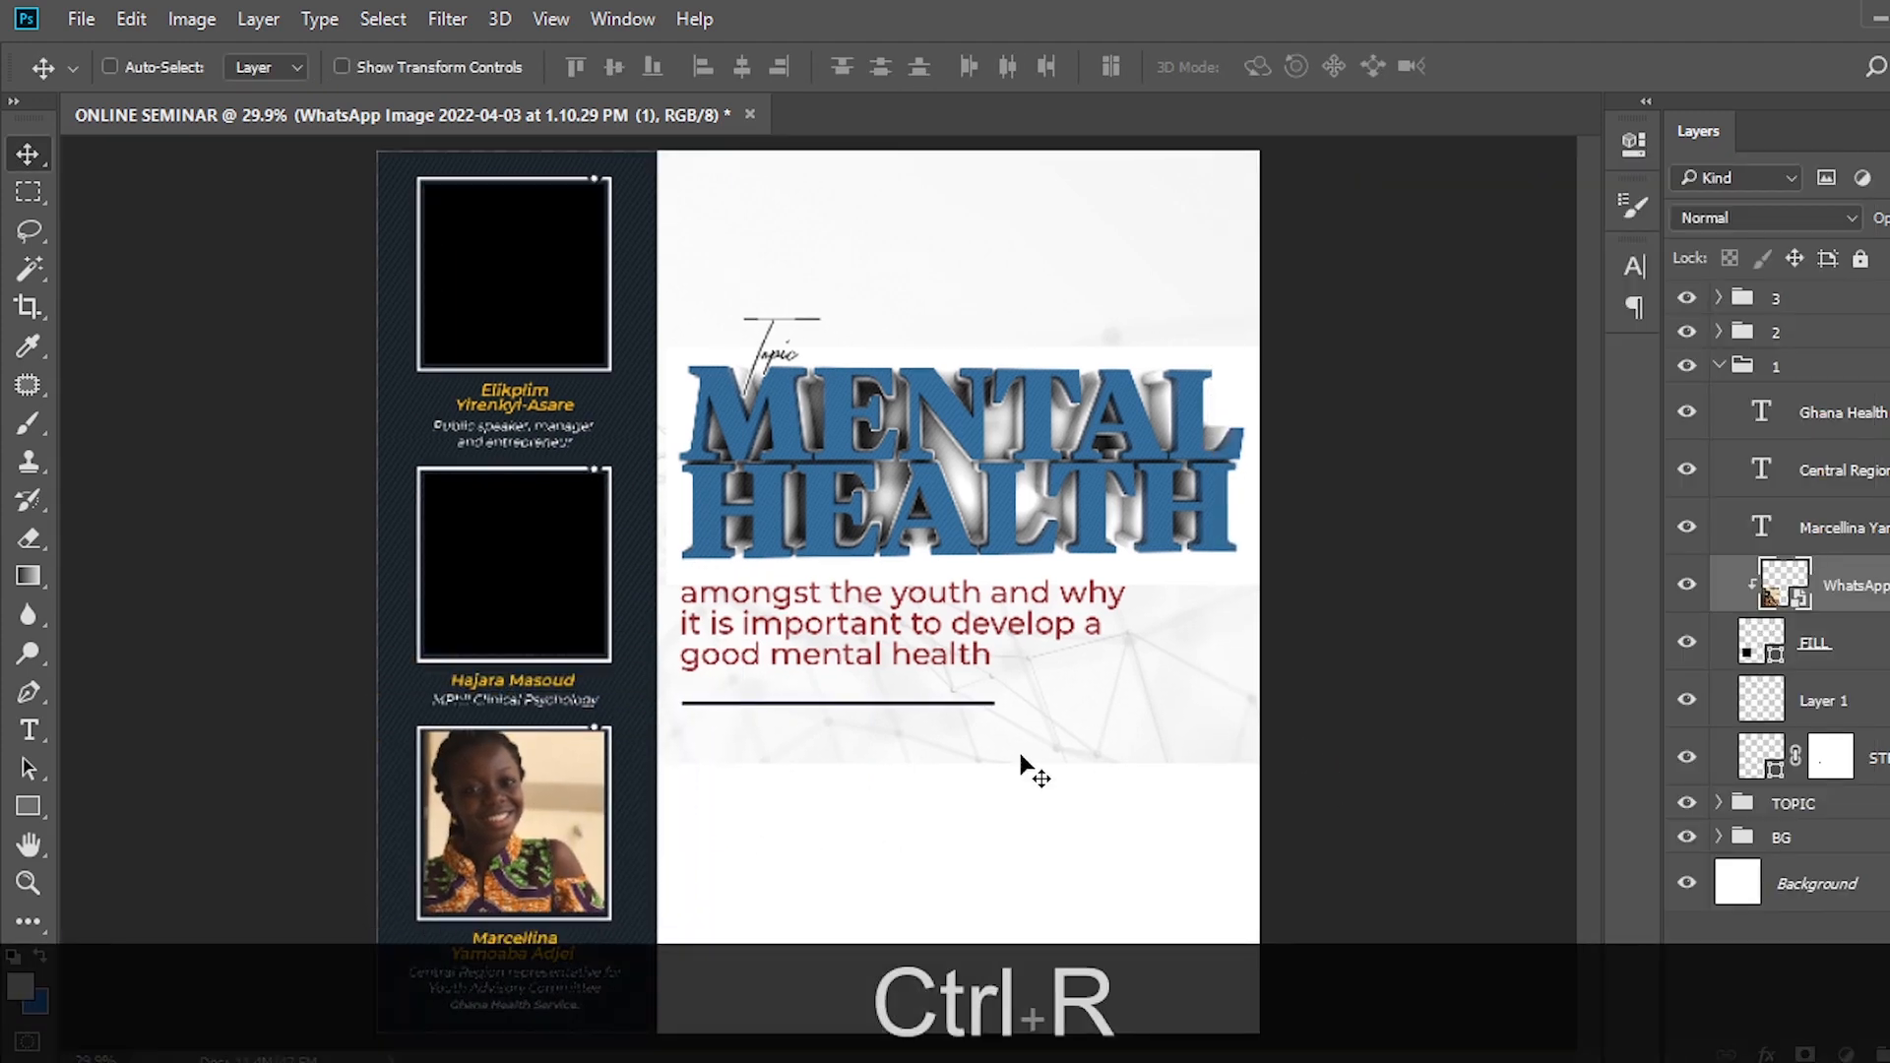
pyautogui.hotkey('ctrl', 'r')
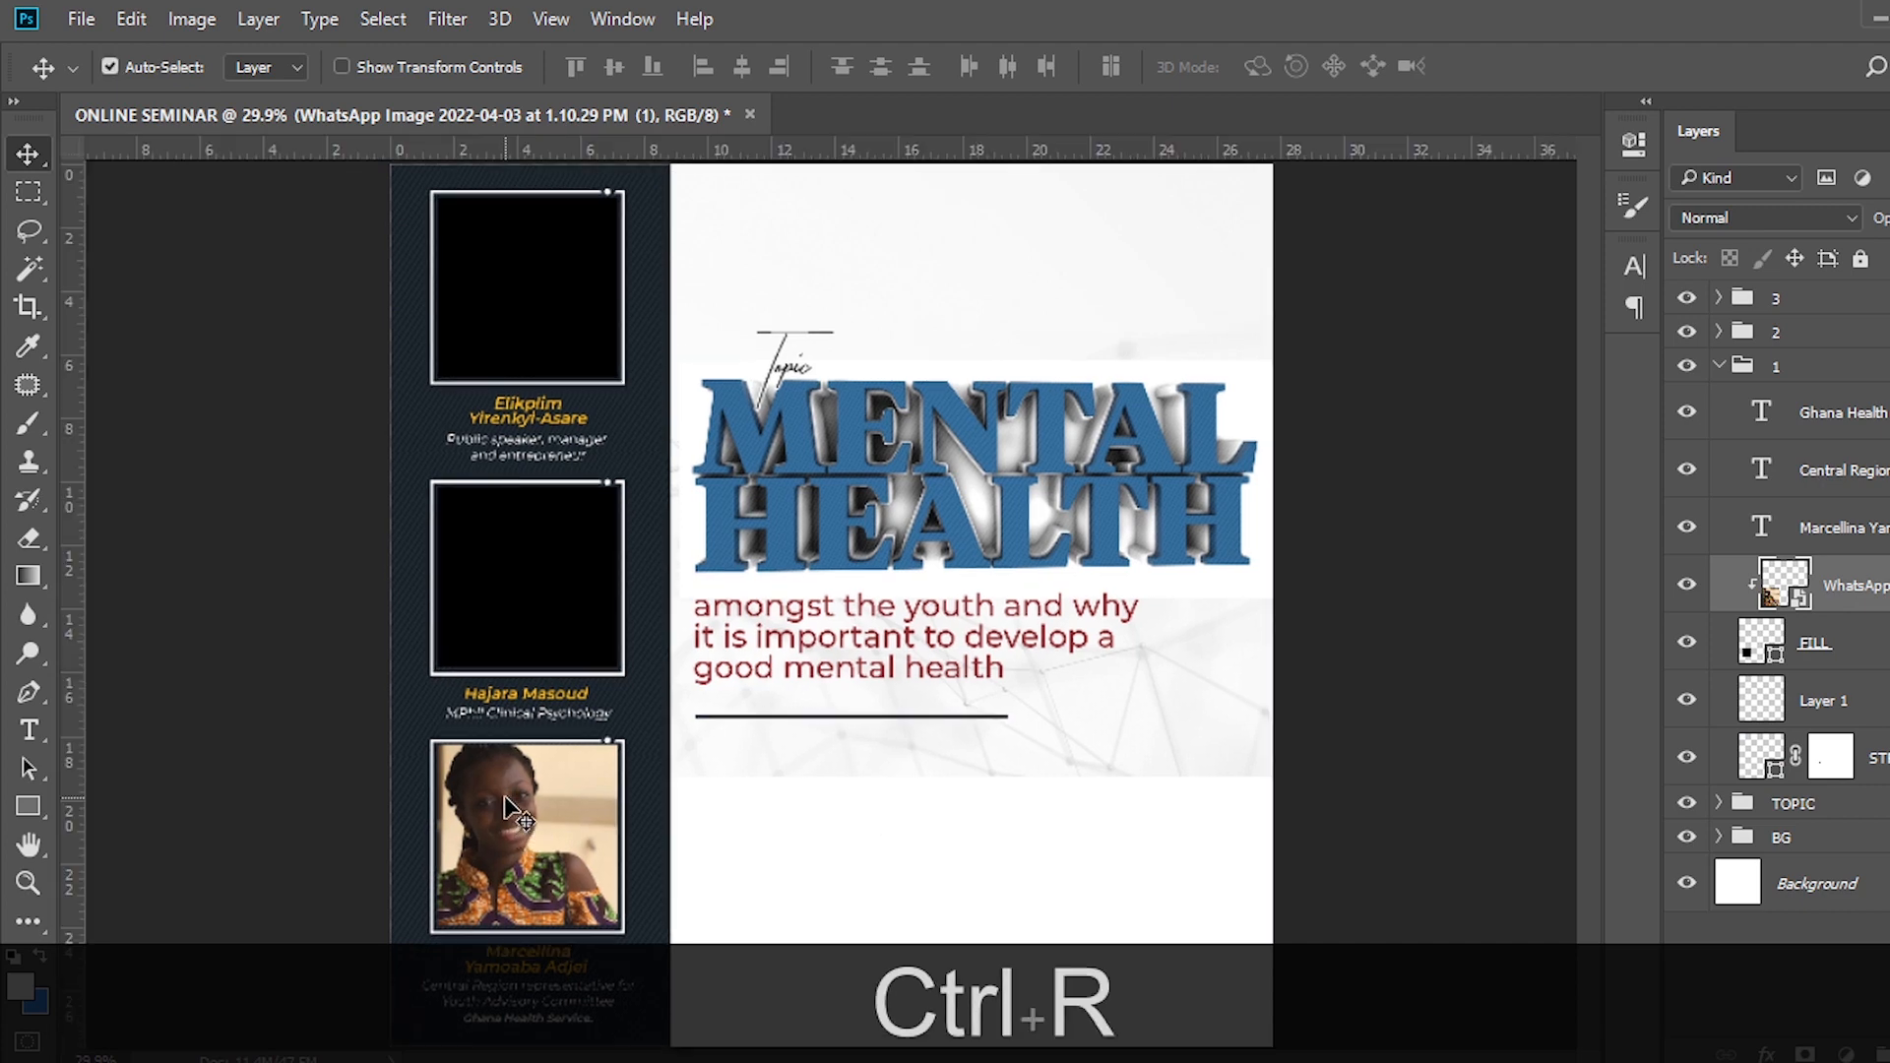
# Reposition the clipped photo in group 1's frame to X 389 px, Y 1790 px, and collapse the group.
pyautogui.hotkey('ctrl', 't')
pyautogui.moveTo(534, 812); pyautogui.dragTo(563, 821)
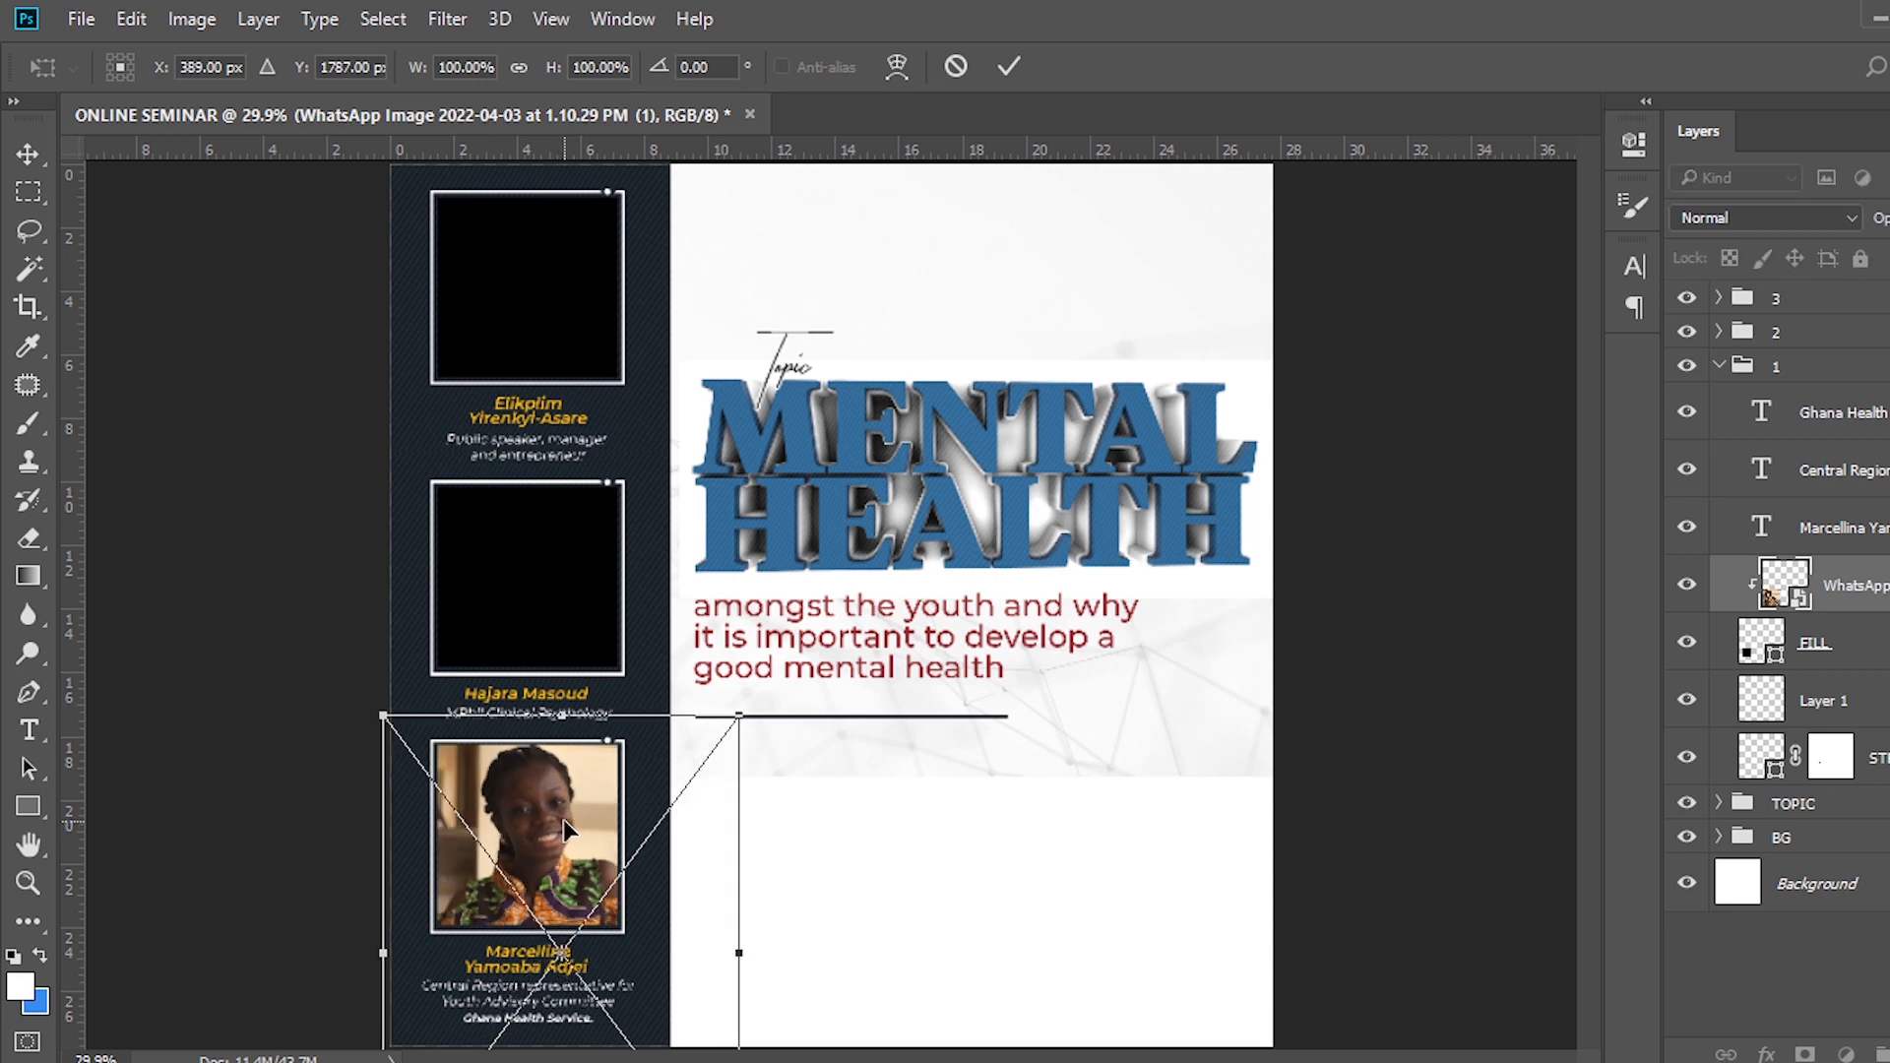
pyautogui.press('Down')
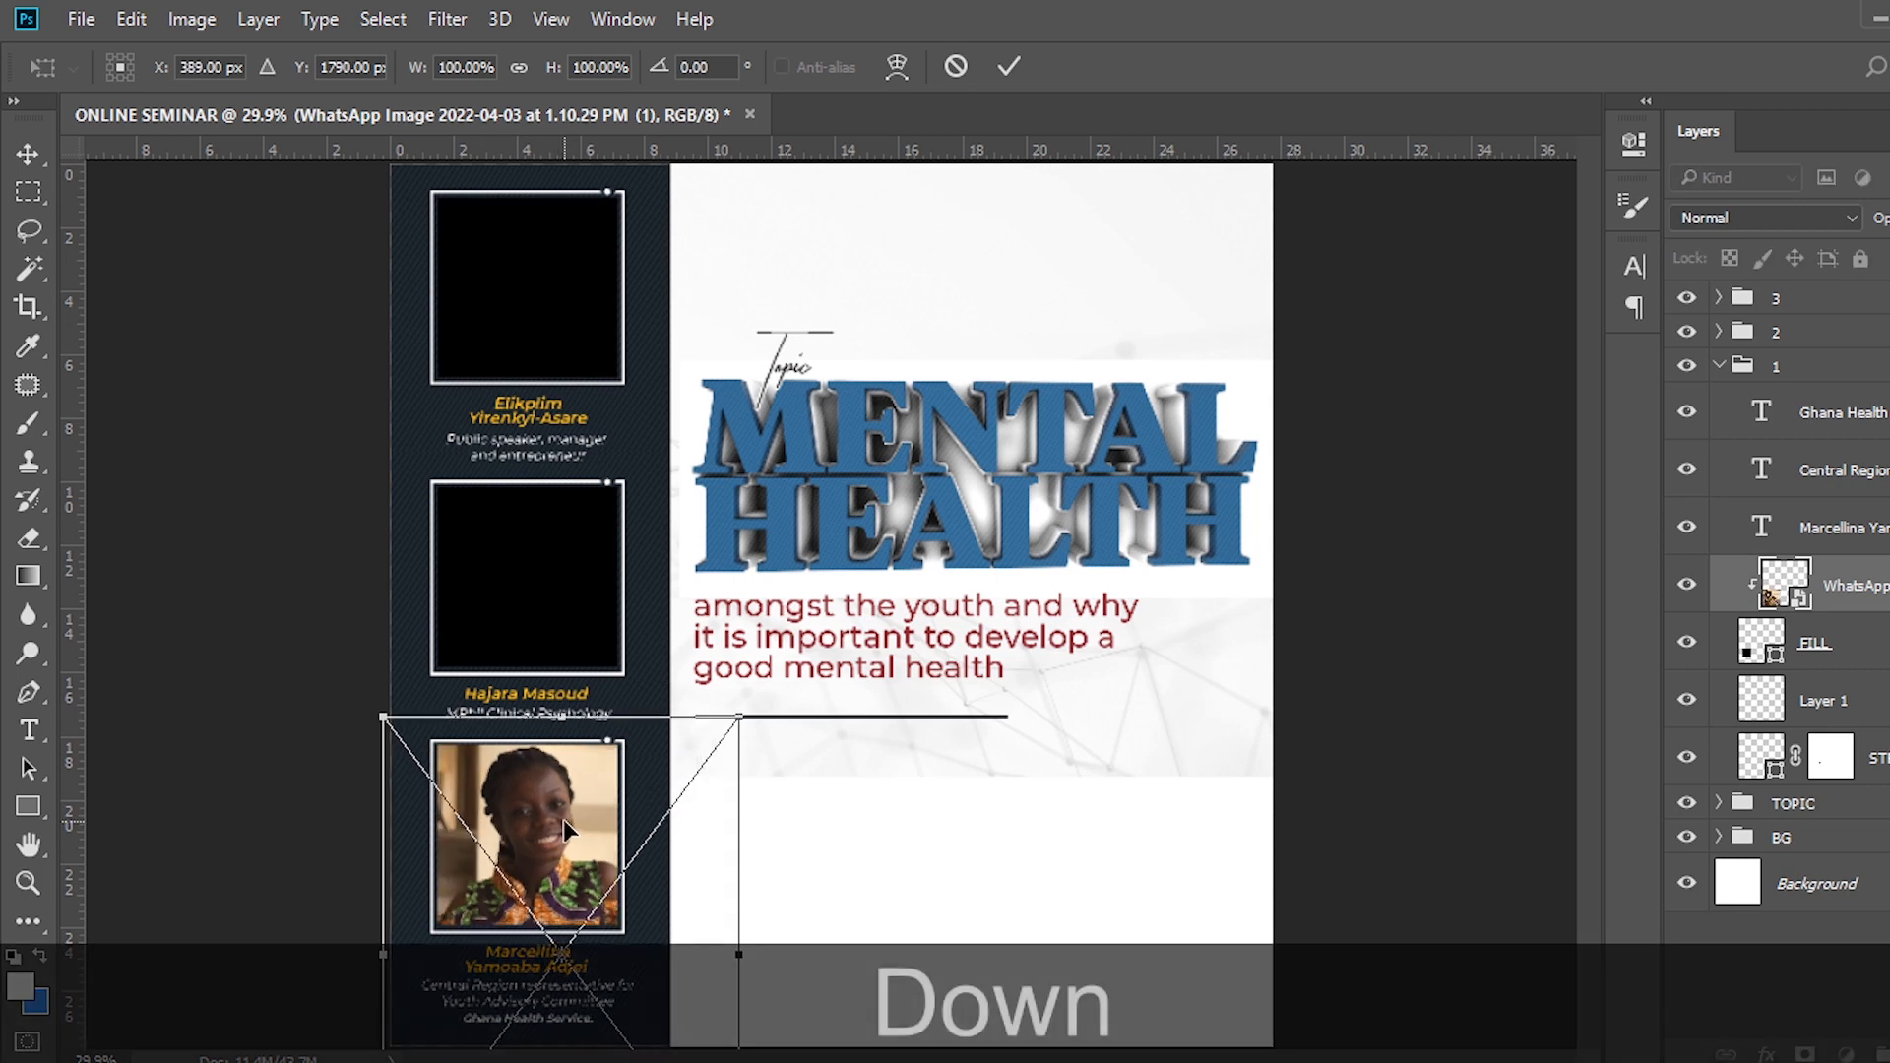
pyautogui.press('Return')
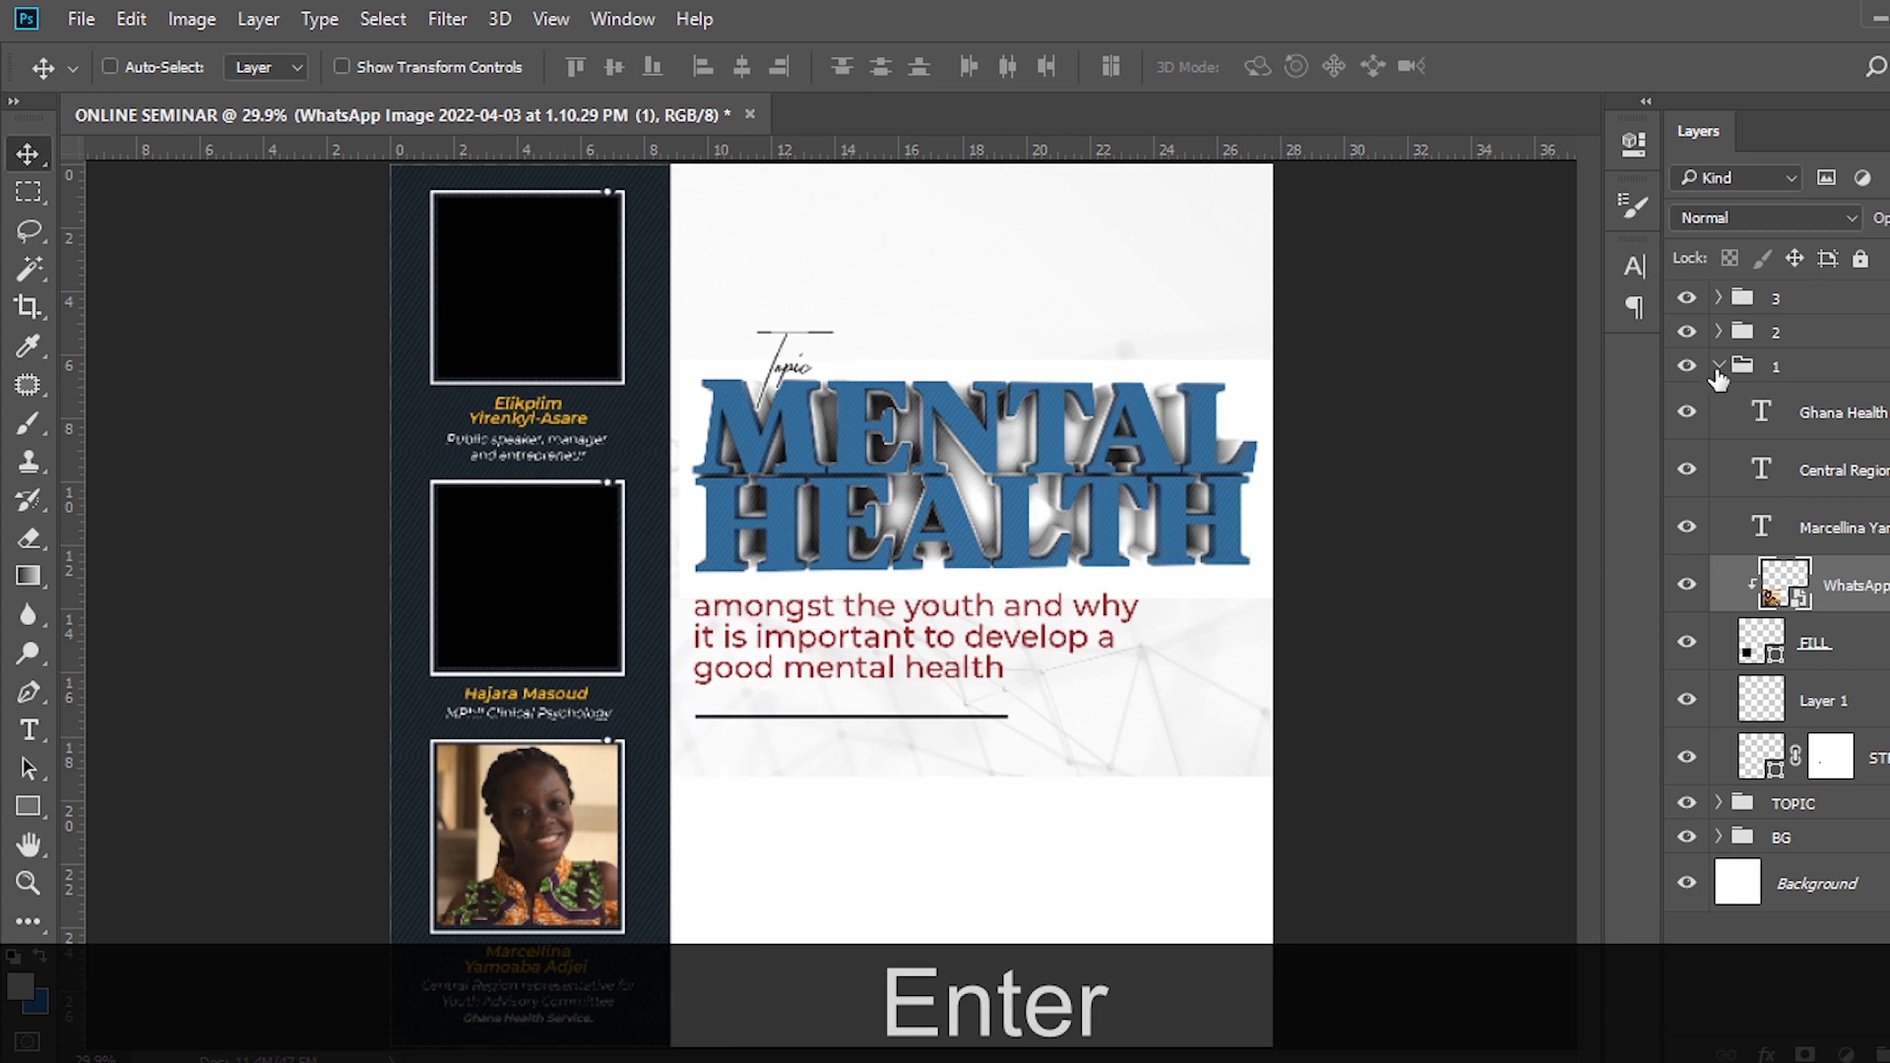
pyautogui.click(1716, 370)
pyautogui.click(1718, 366)
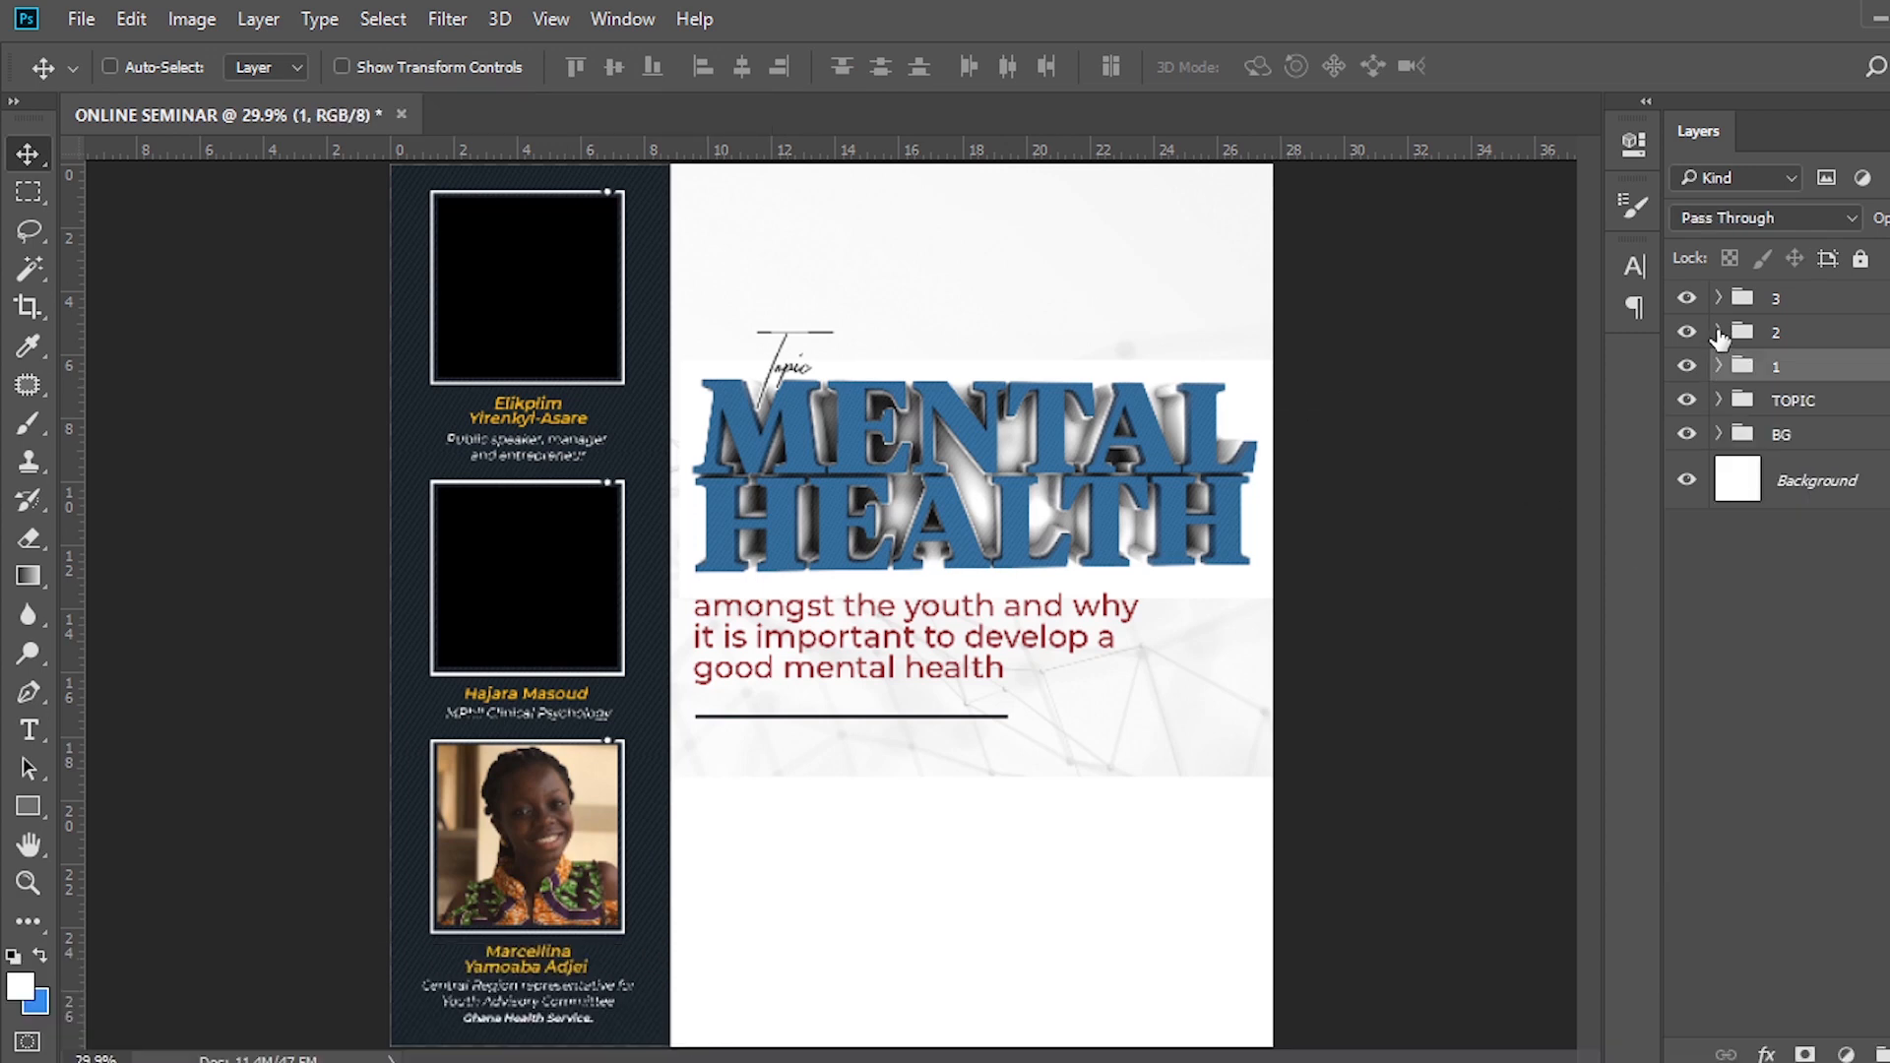
# Place "WhatsApp Image 2022-04-03 at 1.10.29 PM.jpeg" from the U106 folder, scaled to about 52% and covering group 2's frame.
pyautogui.click(1718, 332)
pyautogui.hotkey('alt', 'Tab')
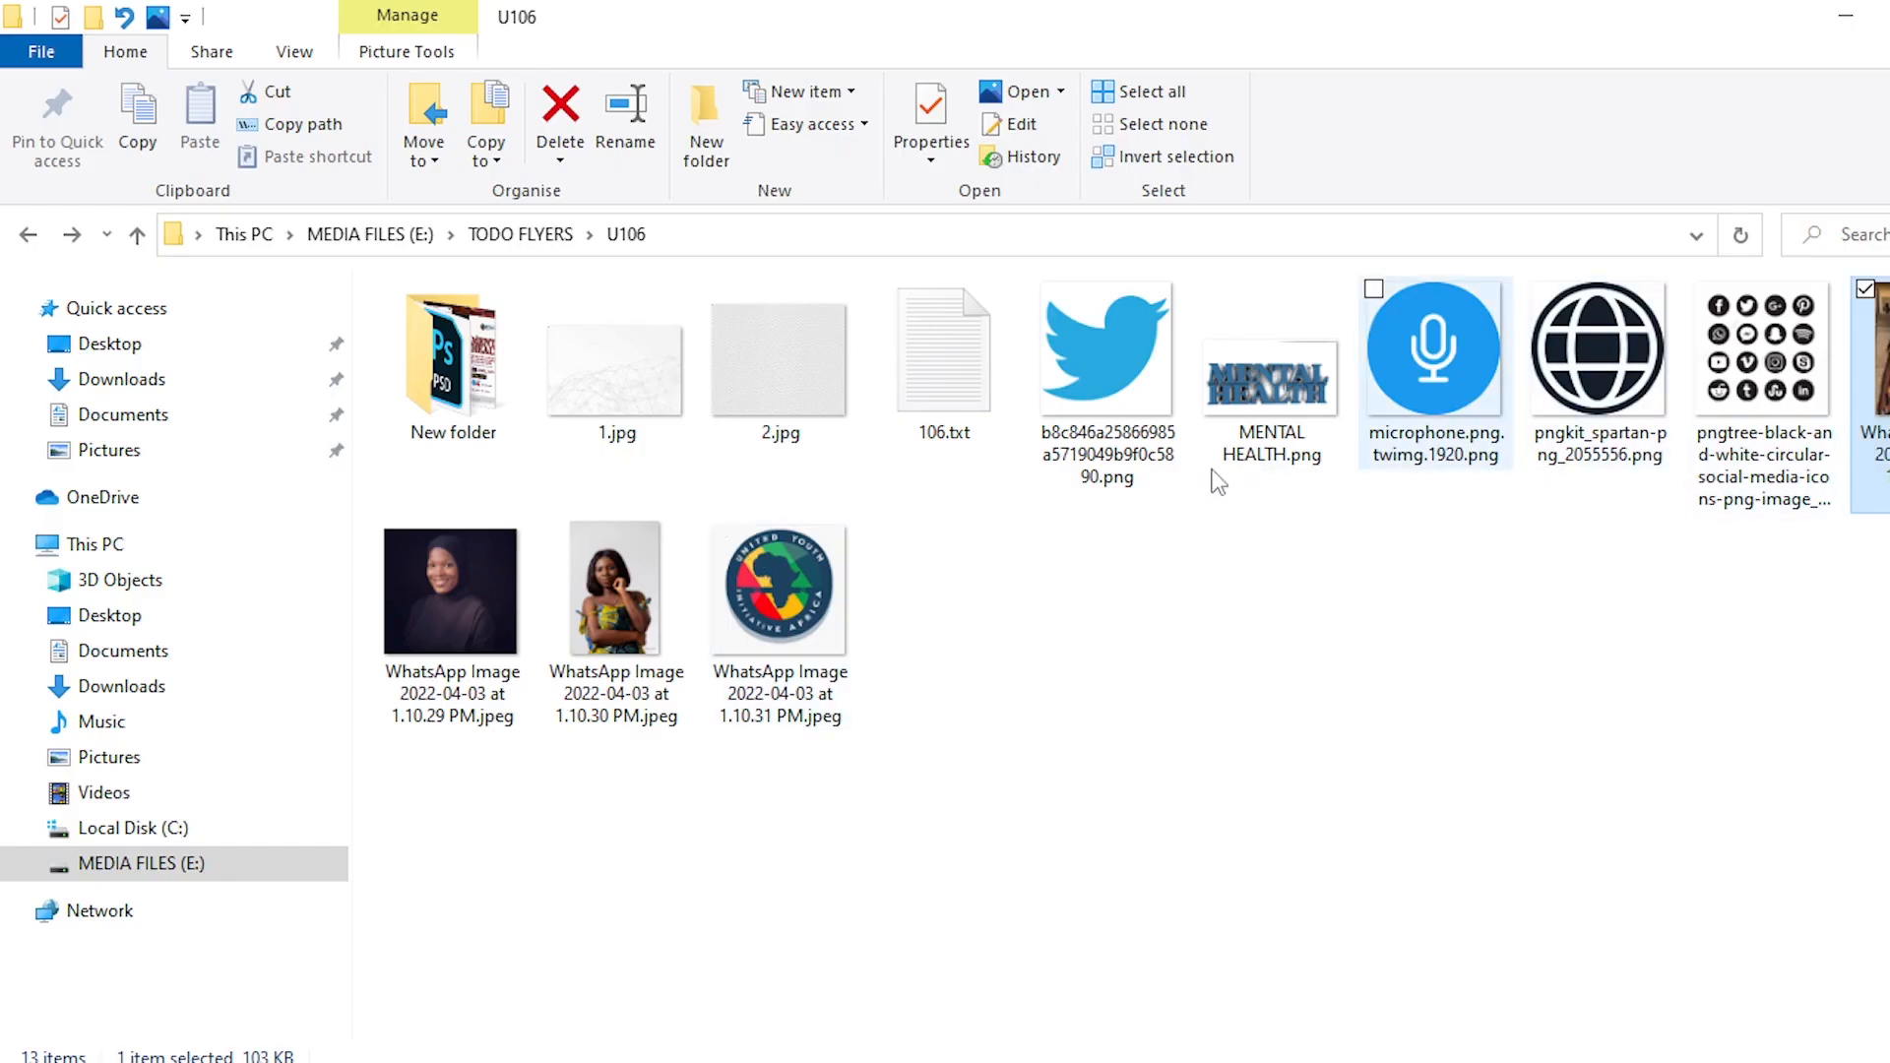
pyautogui.click(460, 652)
pyautogui.moveTo(475, 649); pyautogui.dragTo(576, 672)
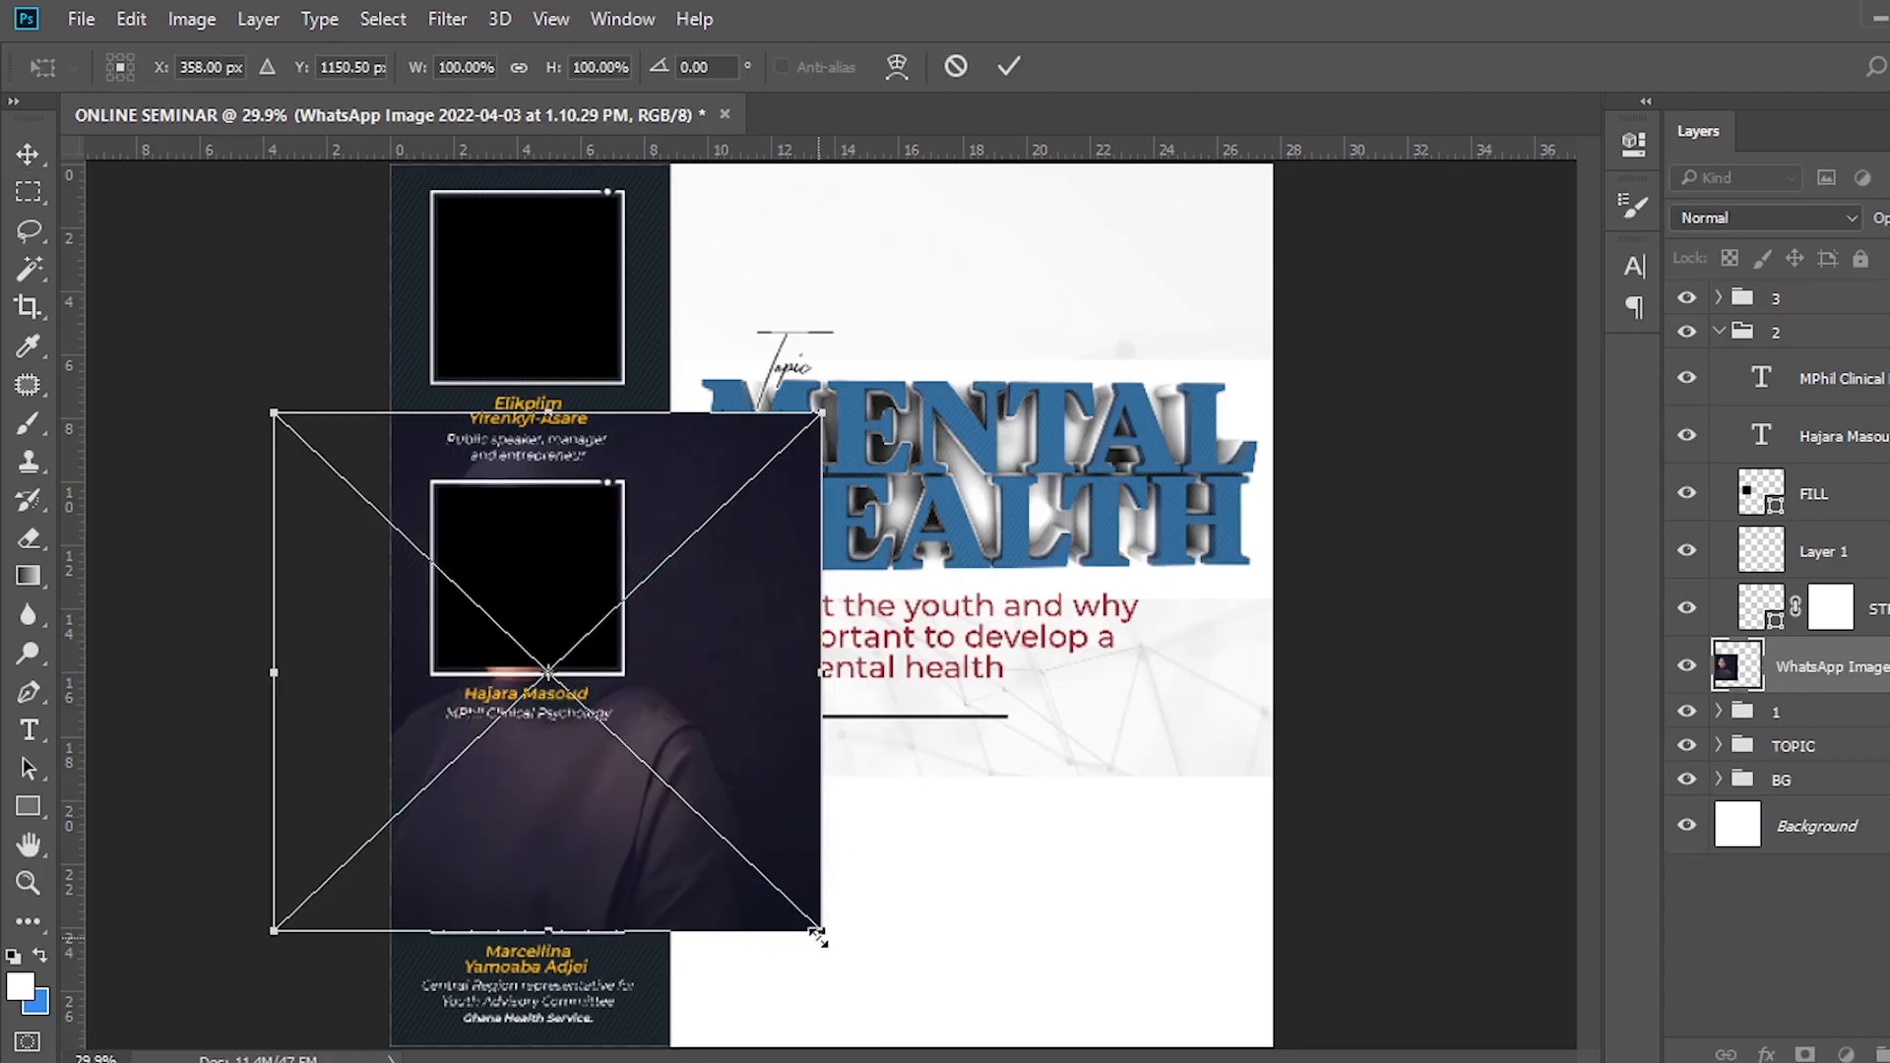
pyautogui.moveTo(818, 933); pyautogui.dragTo(560, 683)
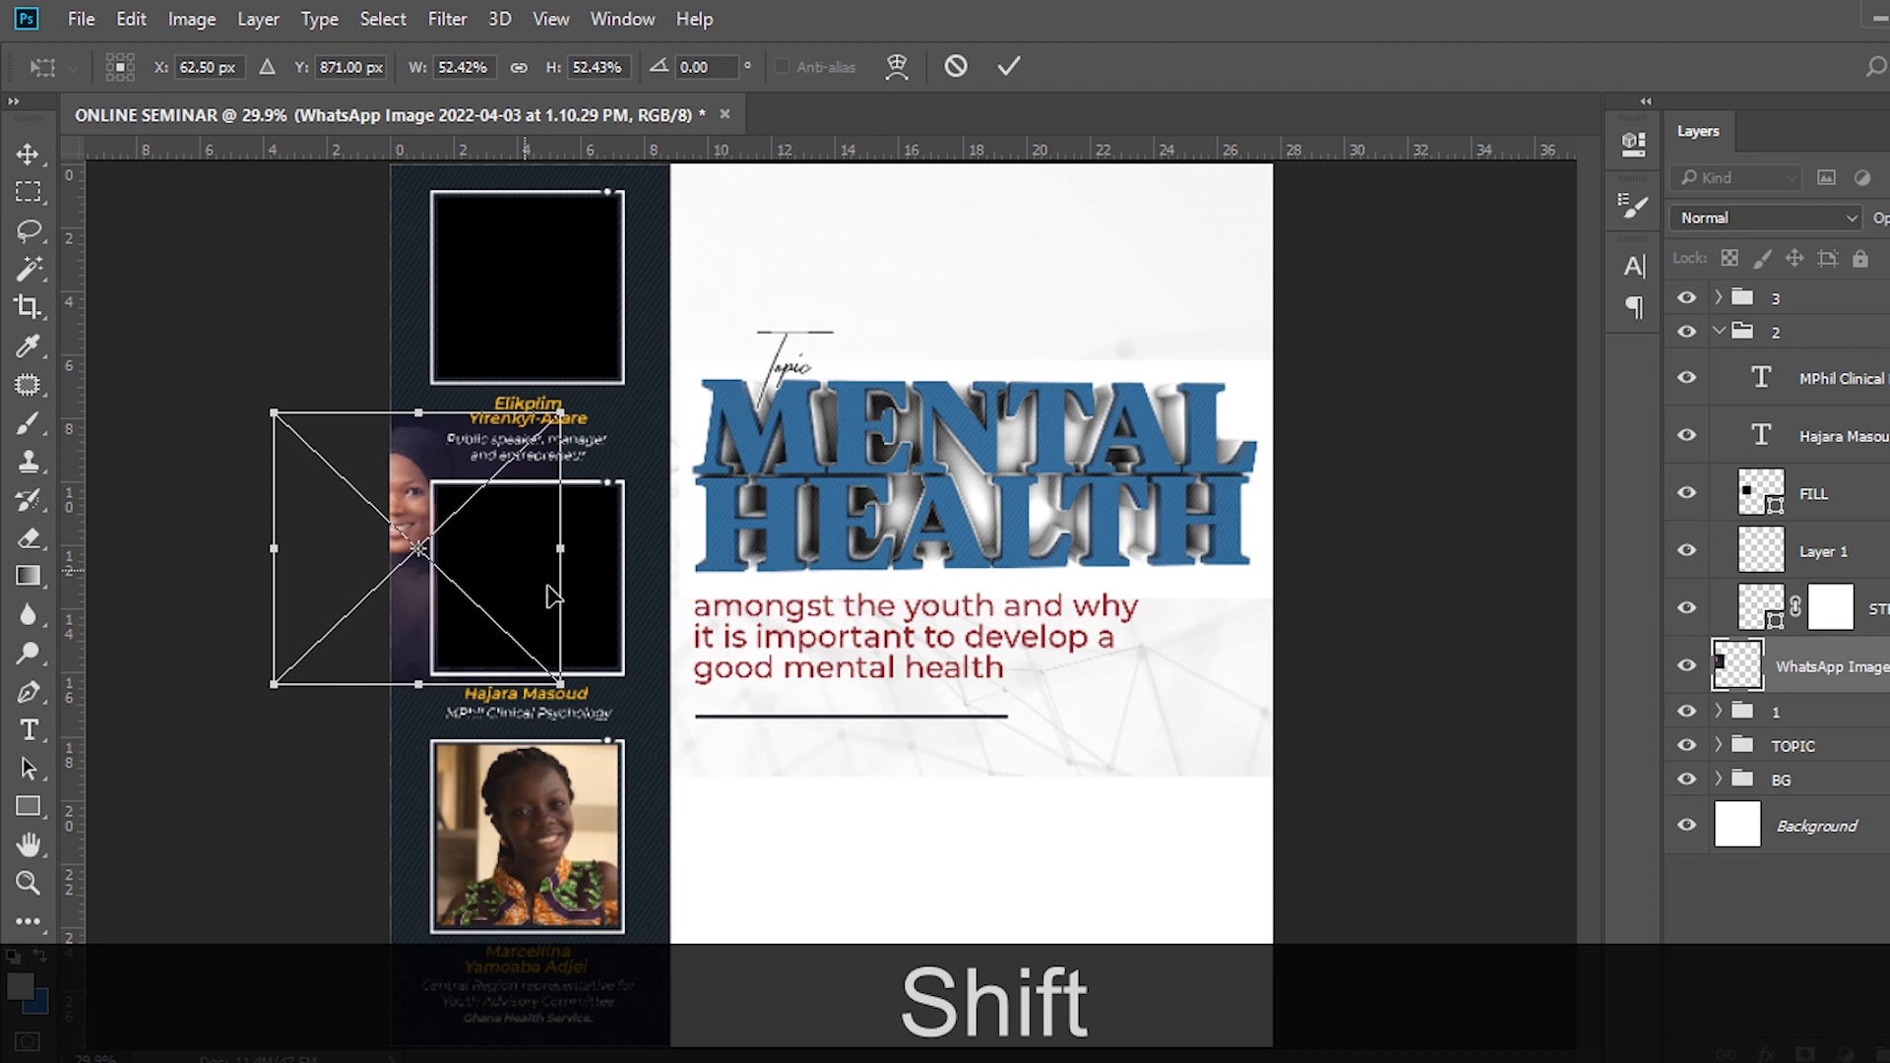
pyautogui.moveTo(552, 595); pyautogui.dragTo(640, 635)
pyautogui.press('Return')
# Move the new photo layer into group 2, directly above its FILL layer.
pyautogui.moveTo(1821, 662); pyautogui.dragTo(1814, 468)
pyautogui.rightClick(1831, 493)
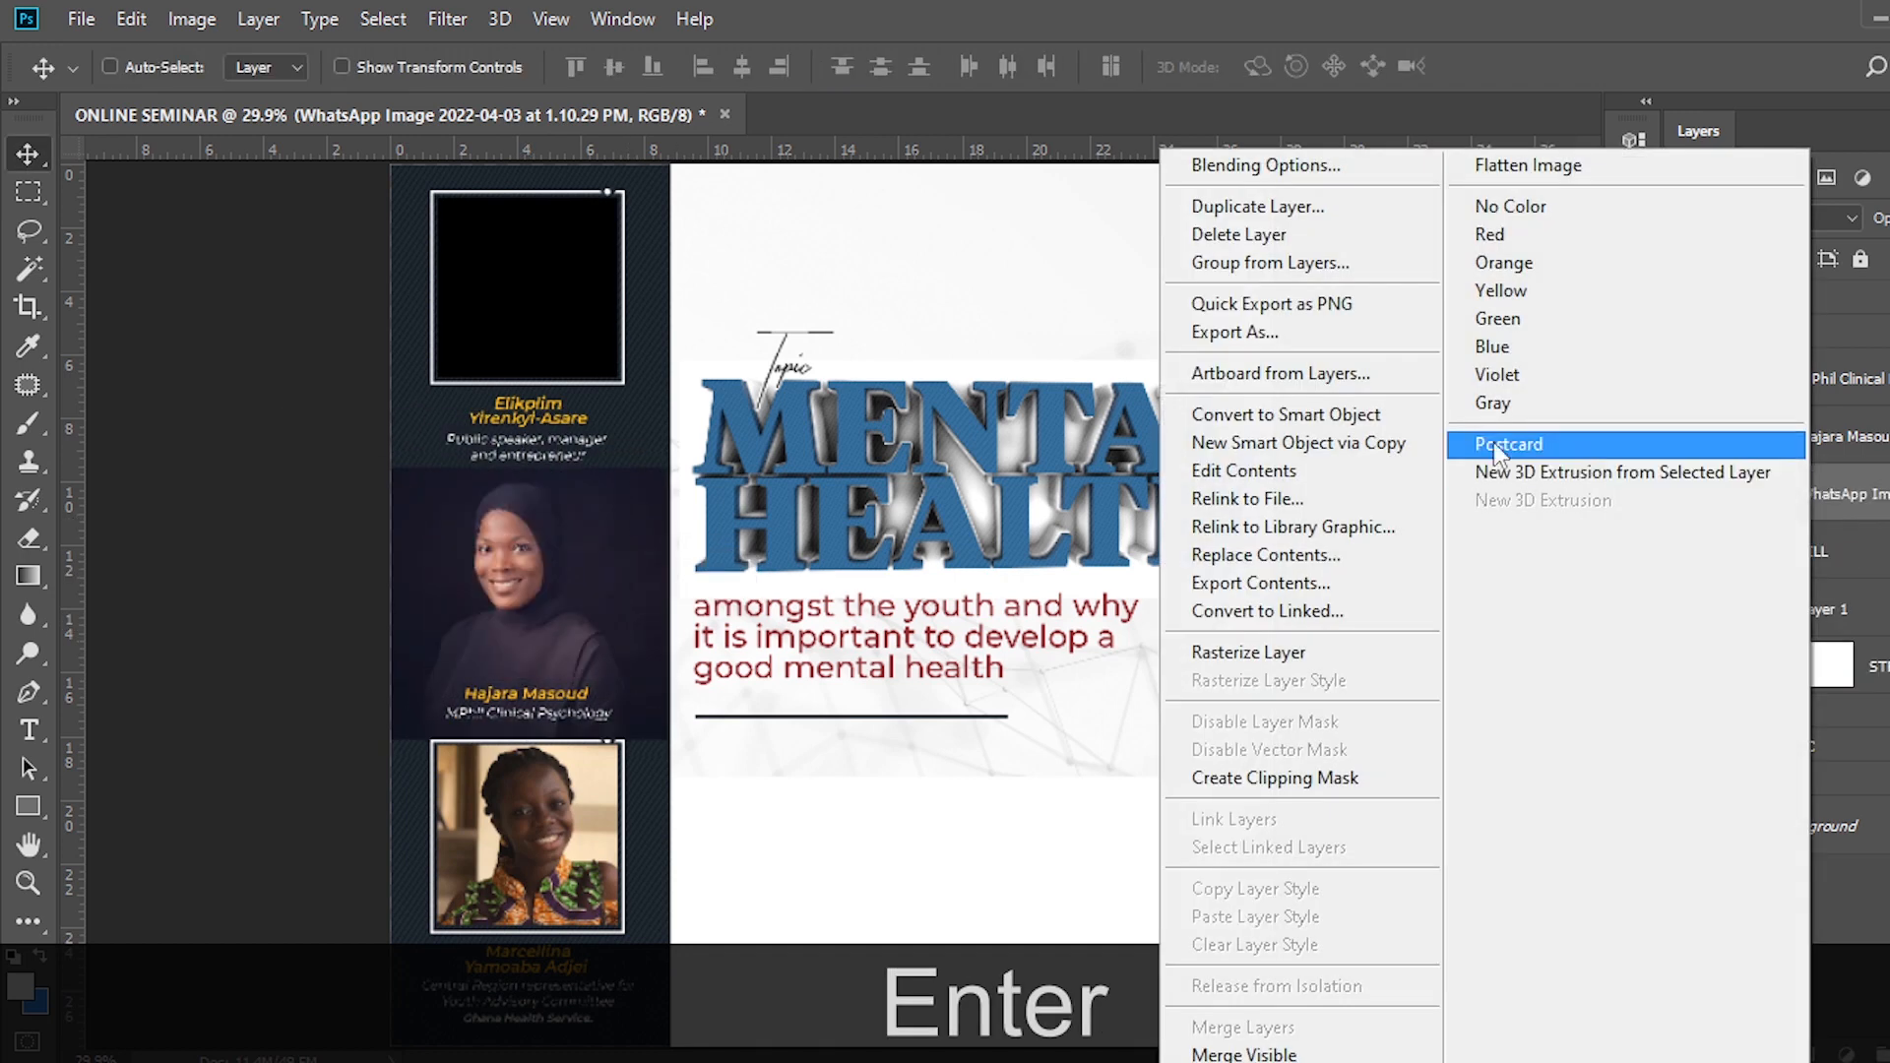
pyautogui.click(1851, 581)
# Flip the photo over the middle frame horizontally.
pyautogui.hotkey('ctrl', 't')
pyautogui.rightClick(487, 566)
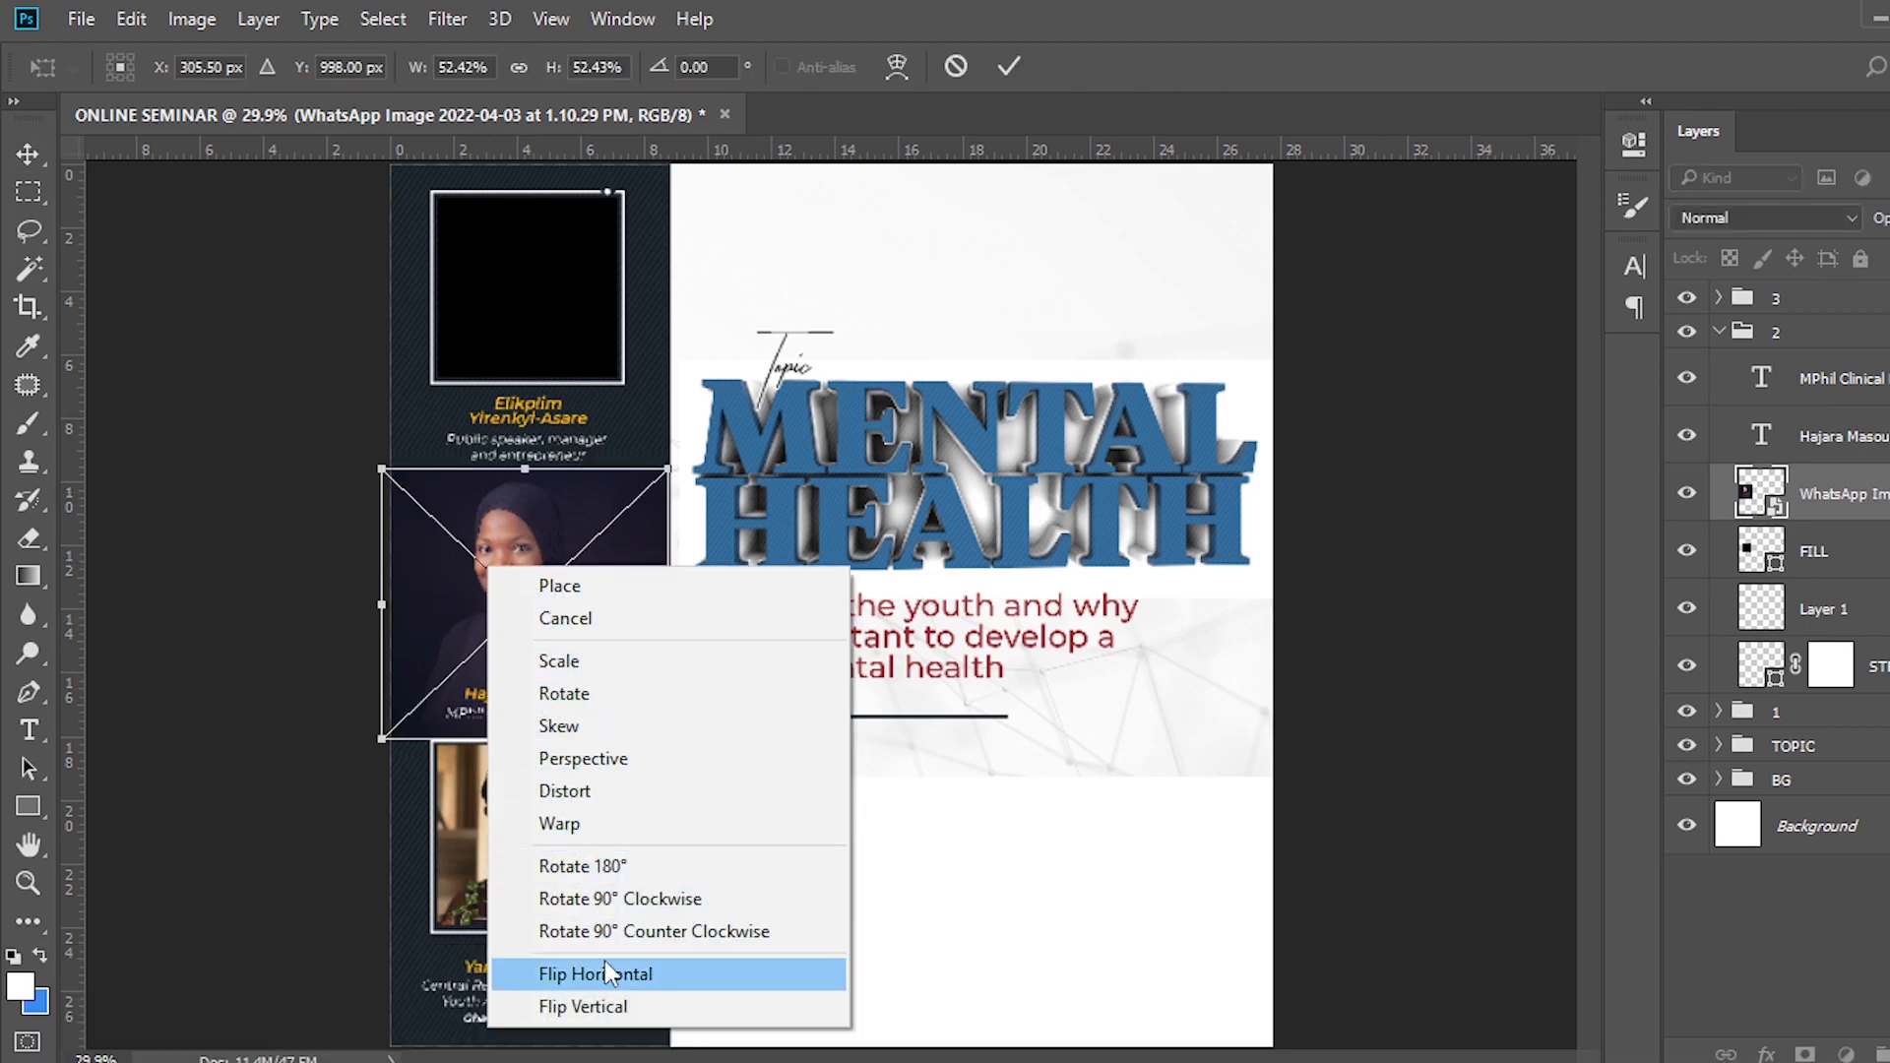
pyautogui.click(609, 974)
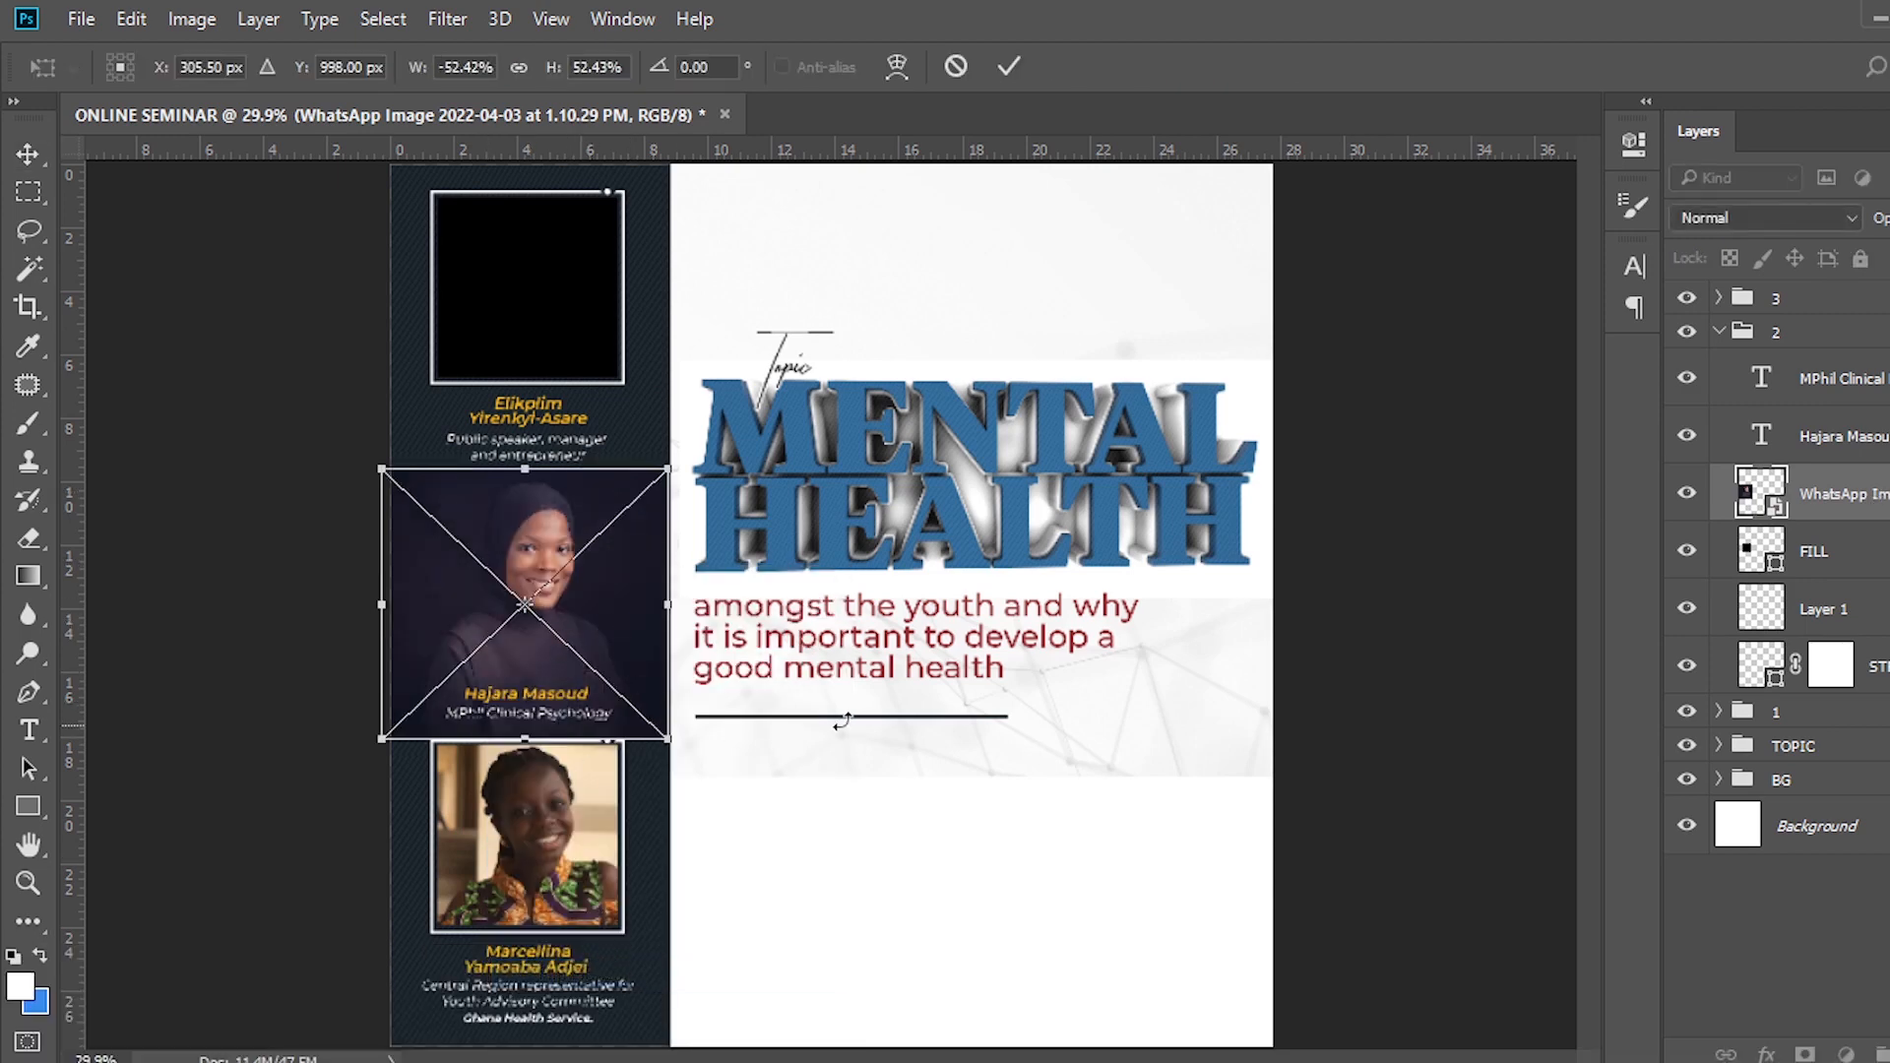
pyautogui.press('Return')
# Clip the flipped photo to group 2's FILL layer with a clipping mask.
pyautogui.rightClick(1853, 495)
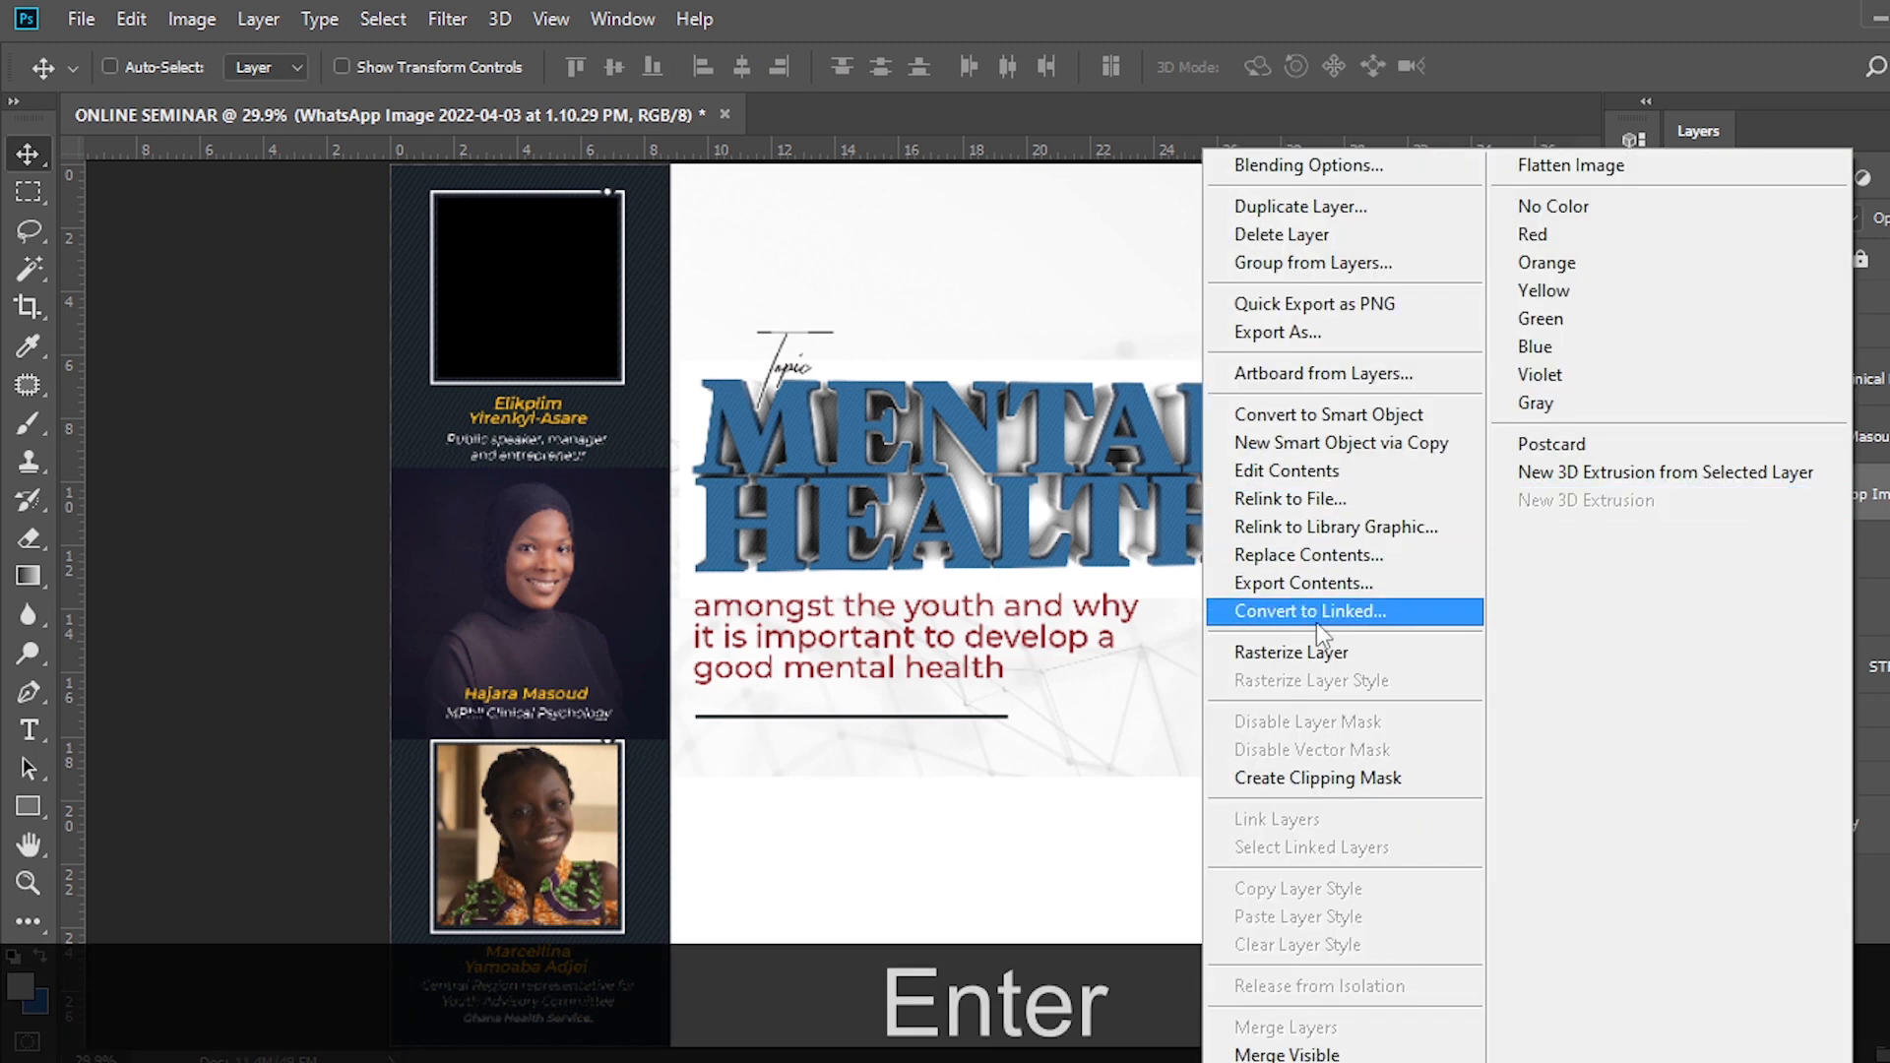
# Clip the placed portrait to the FILL shape in group 2 and nudge it down and slightly right within the middle frame.
pyautogui.click(1295, 777)
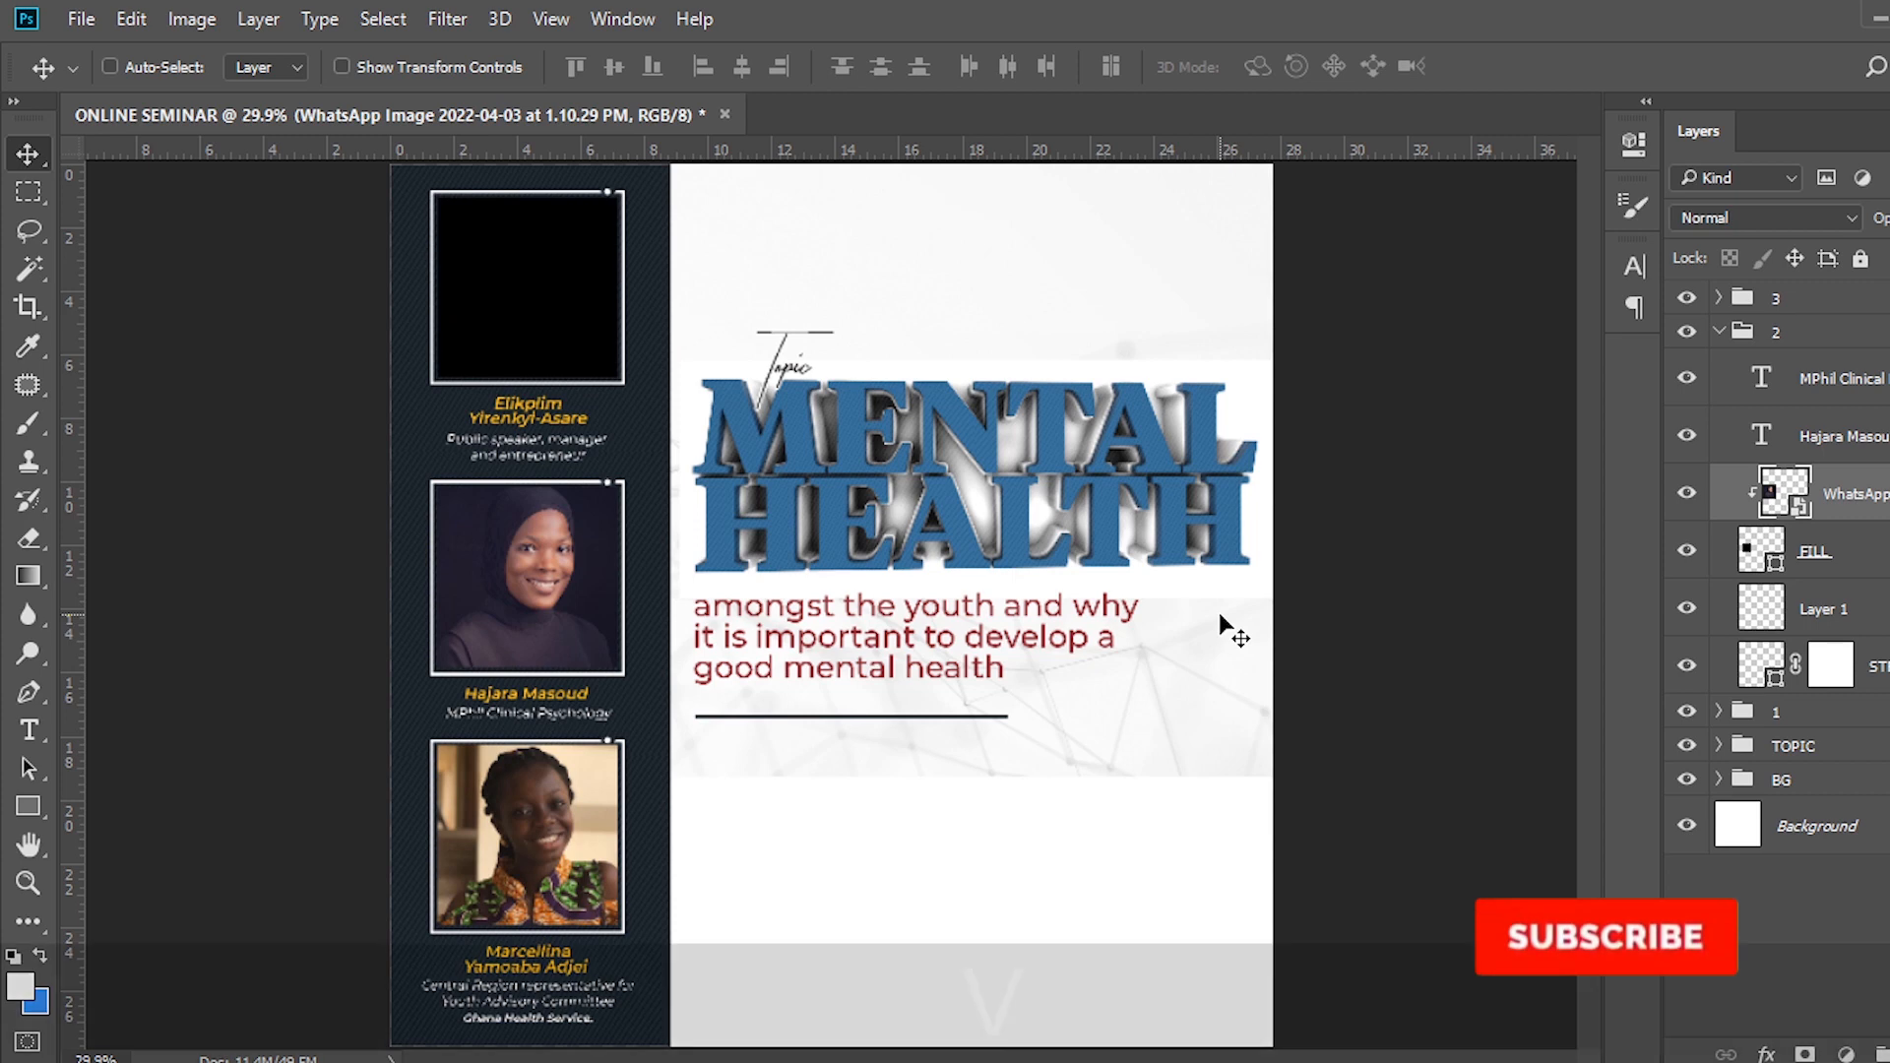
pyautogui.press('v')
pyautogui.press('Down')
pyautogui.press('Down')
pyautogui.press('Down')
pyautogui.press('Down')
pyautogui.press('Down')
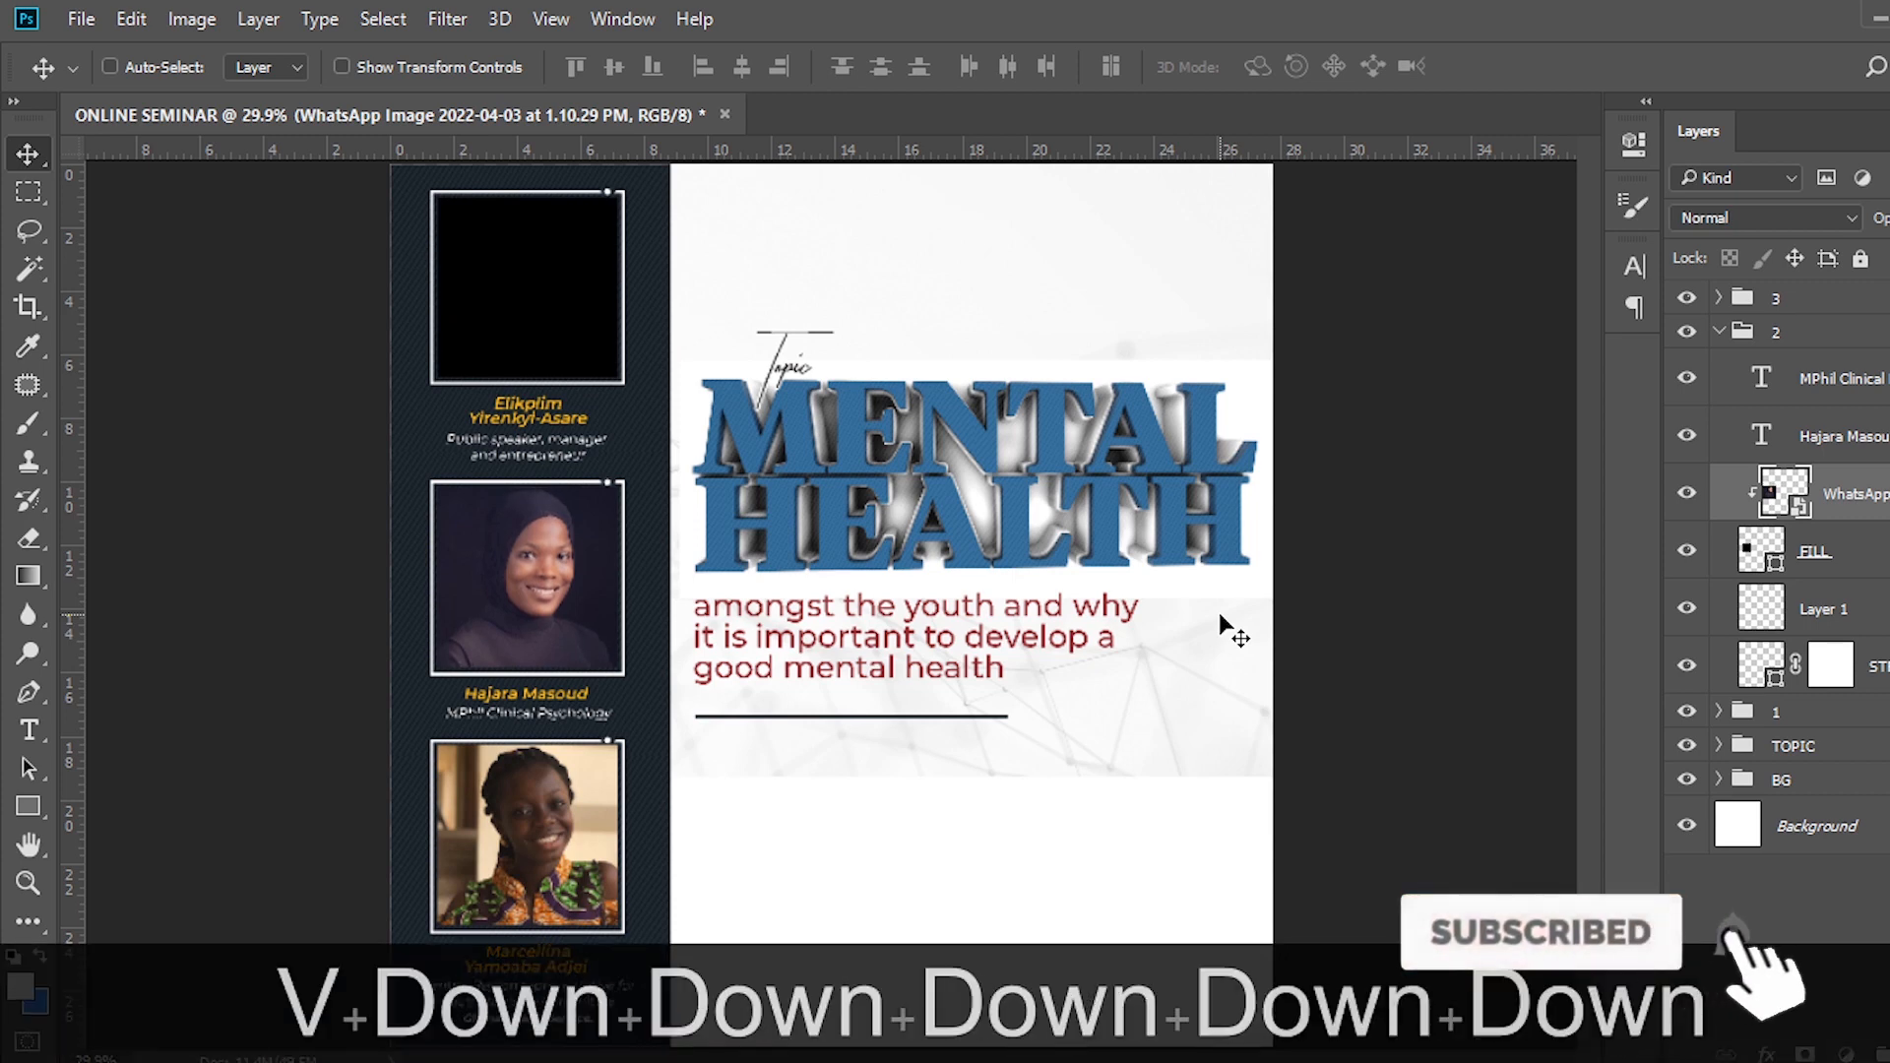
pyautogui.press('Right')
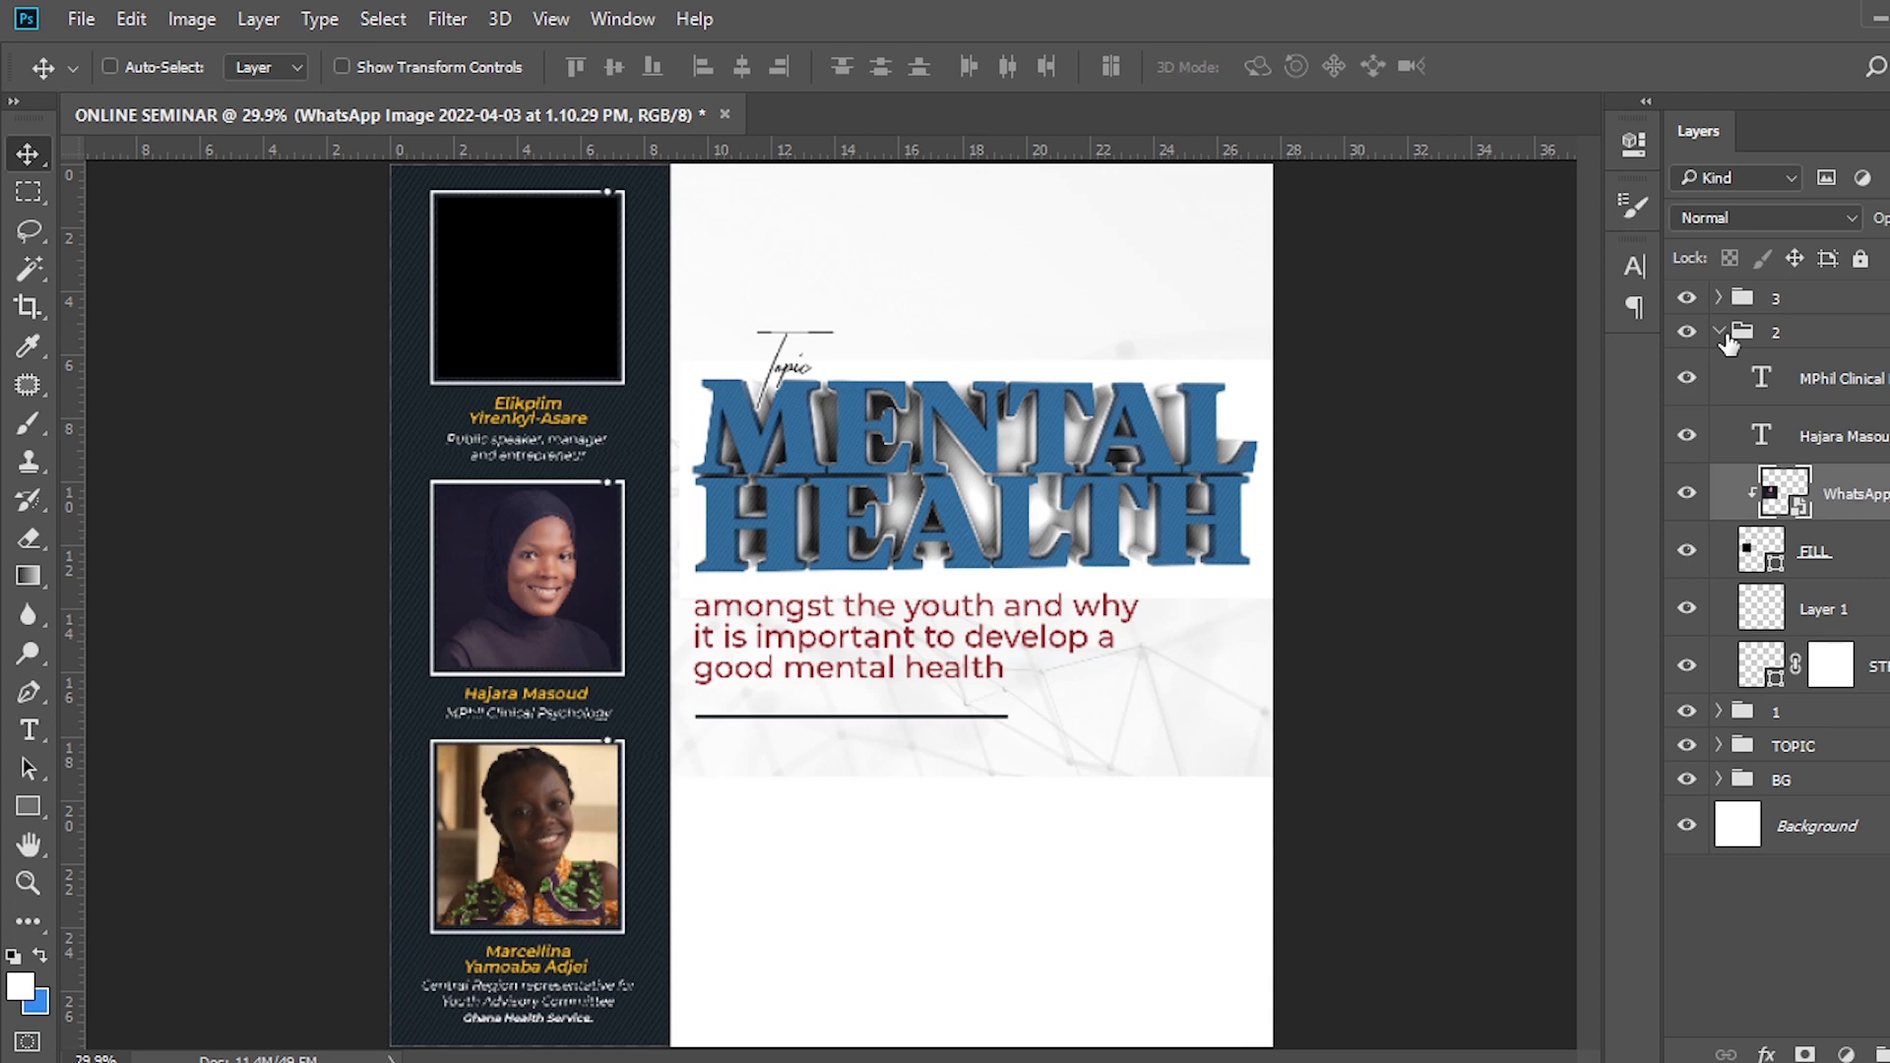
# Place the next speaker's portrait above the FILL shape in group 3 and clip it to that shape.
pyautogui.click(1719, 334)
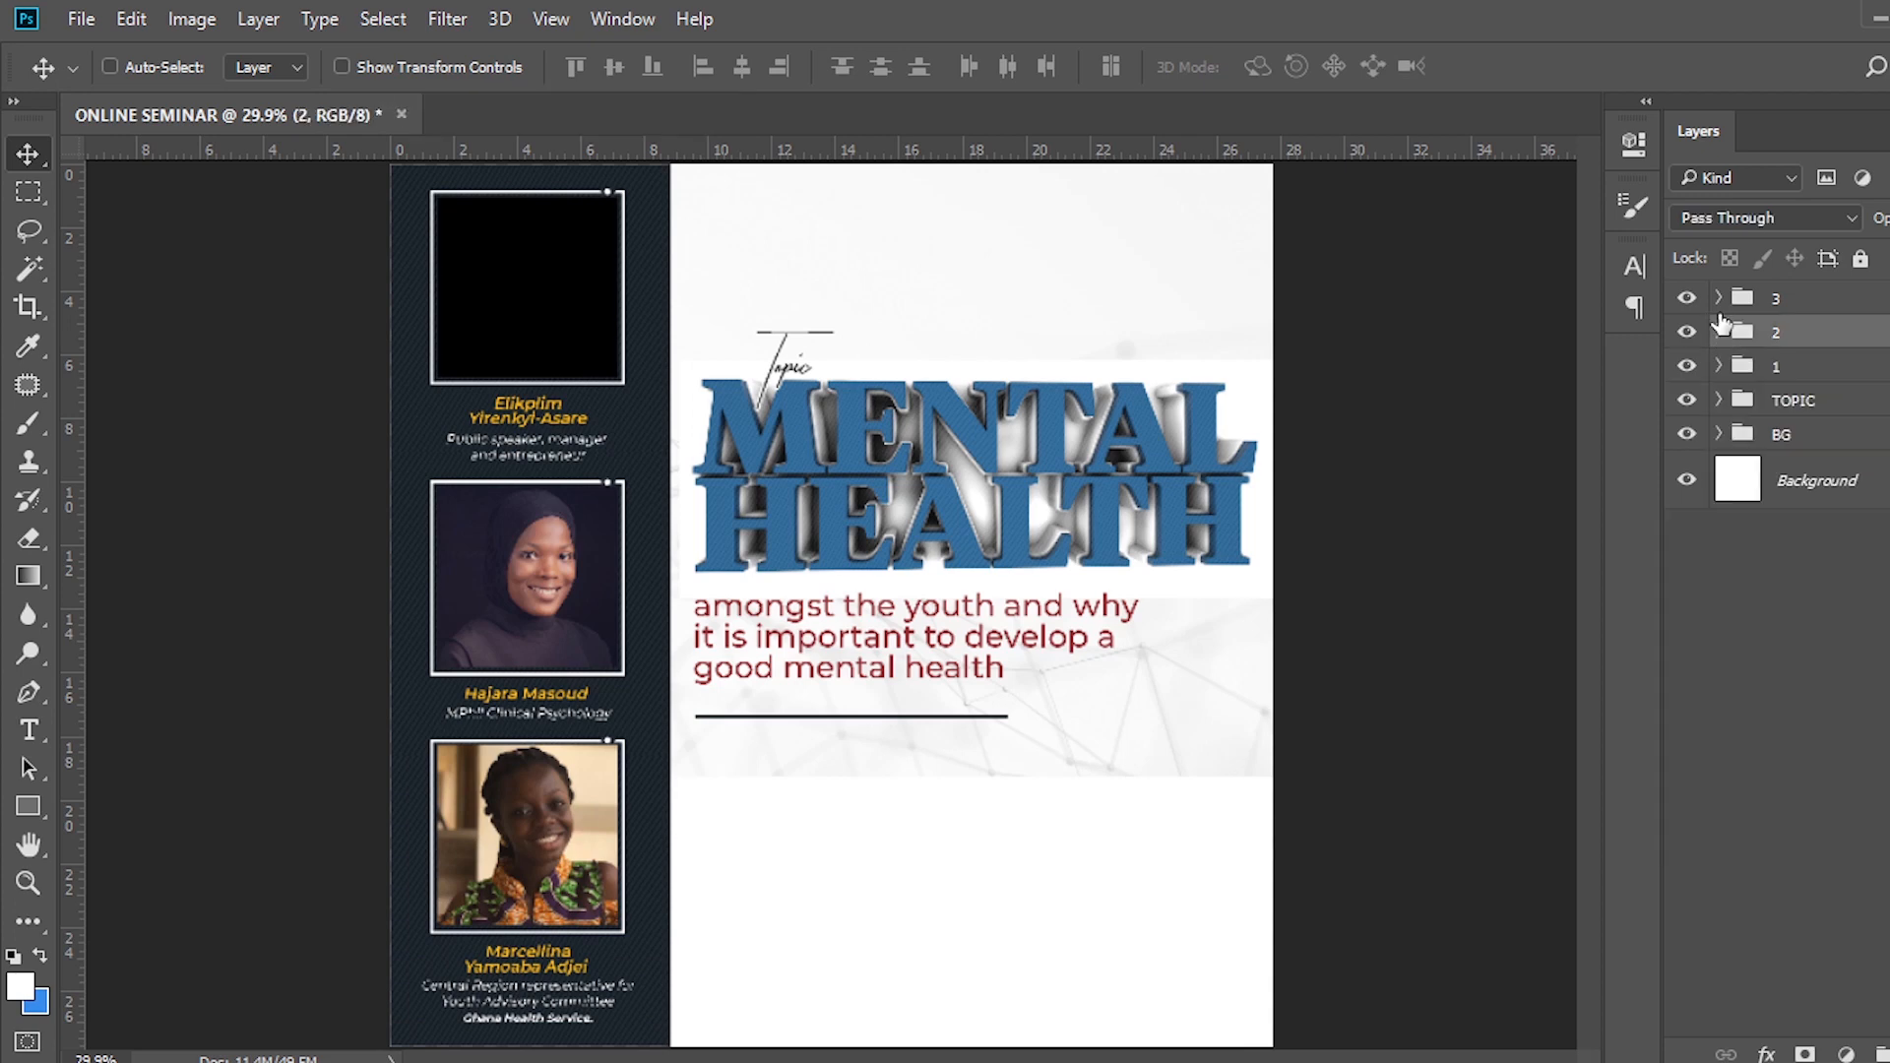
pyautogui.click(1719, 298)
pyautogui.click(1814, 470)
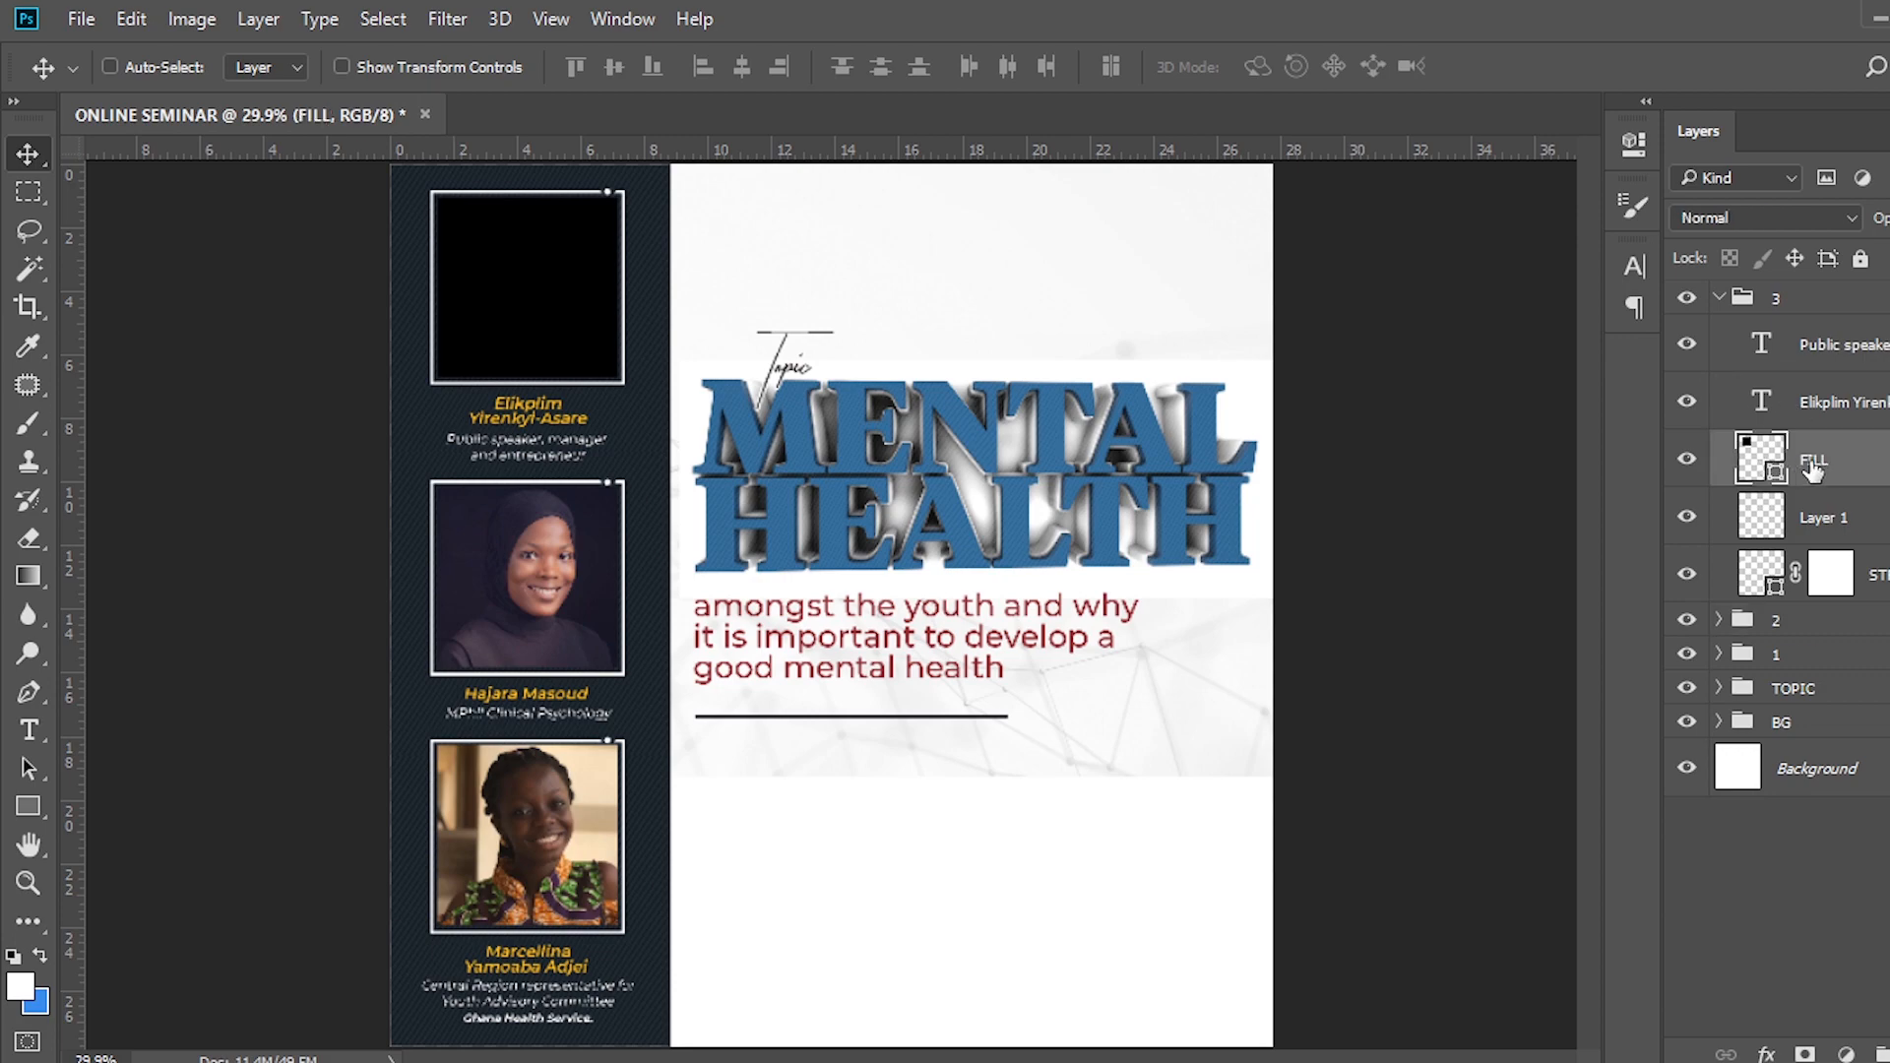
pyautogui.click(935, 1062)
pyautogui.moveTo(620, 600); pyautogui.dragTo(630, 395)
pyautogui.press('Return')
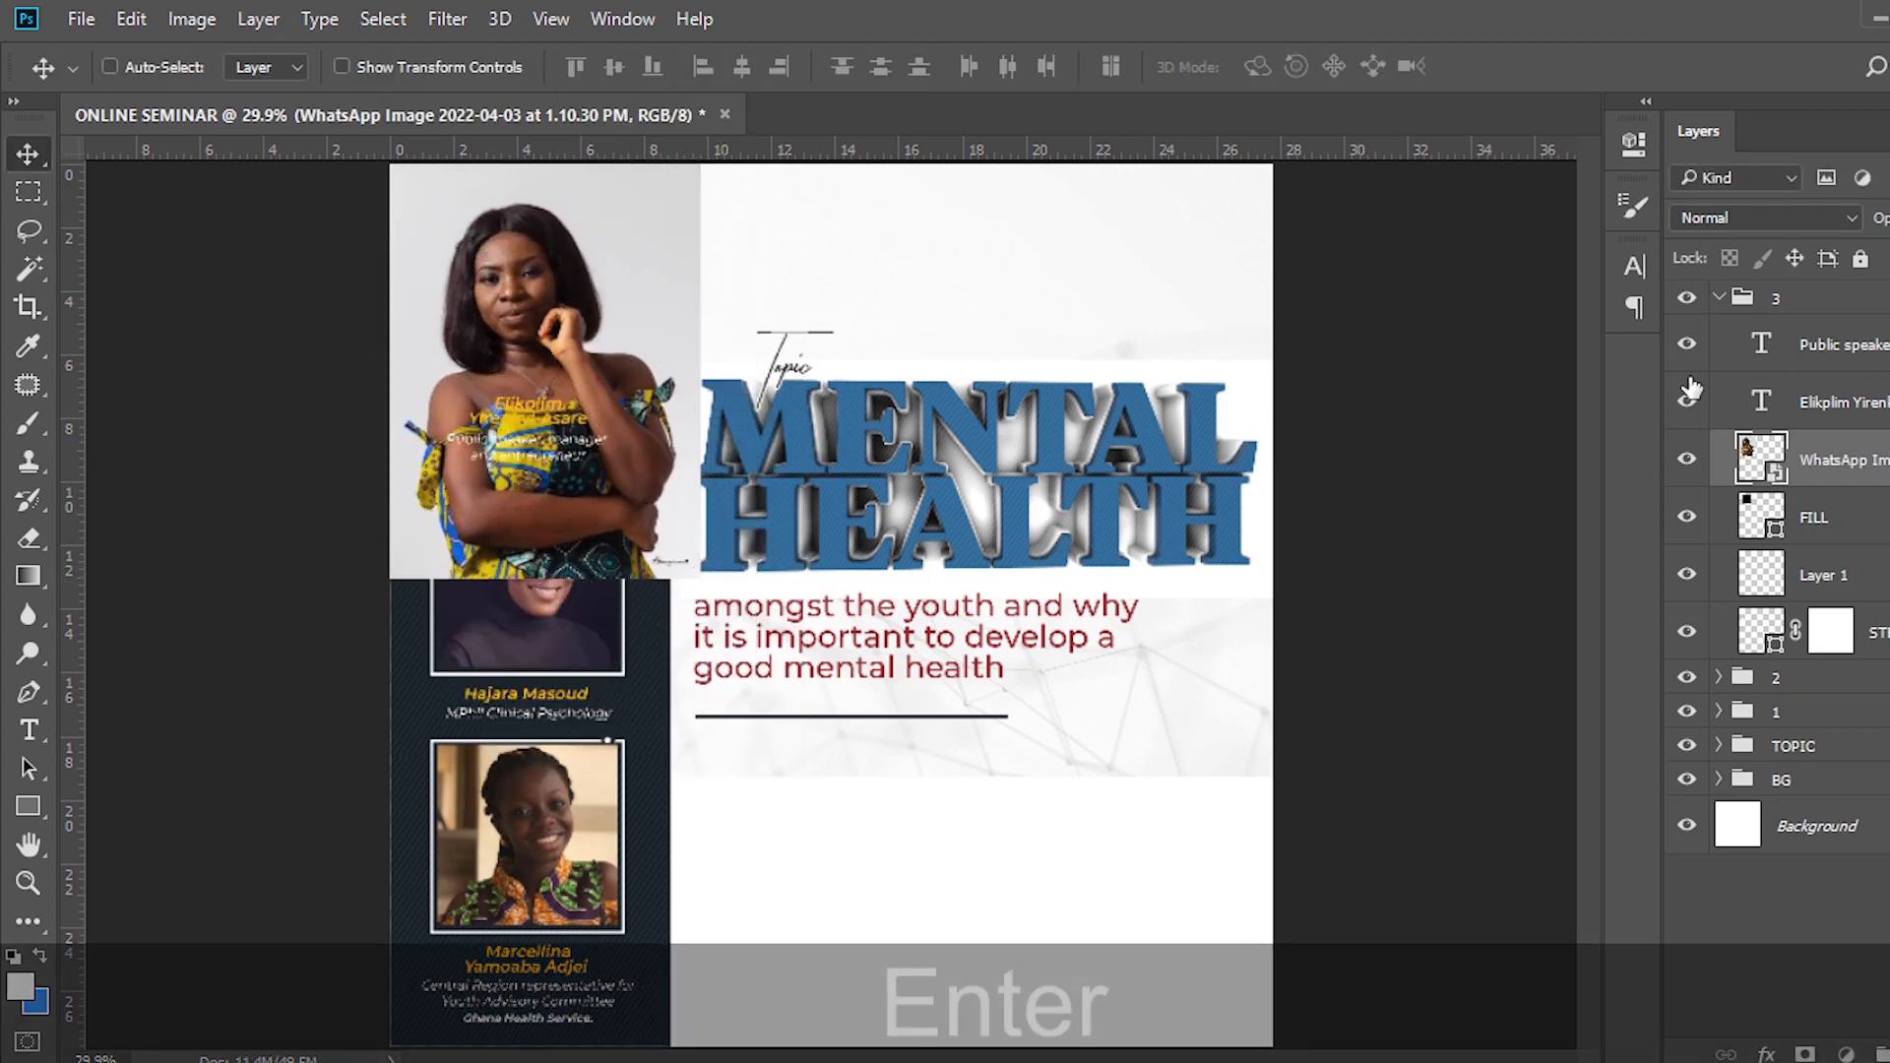
pyautogui.rightClick(1833, 471)
pyautogui.click(1265, 779)
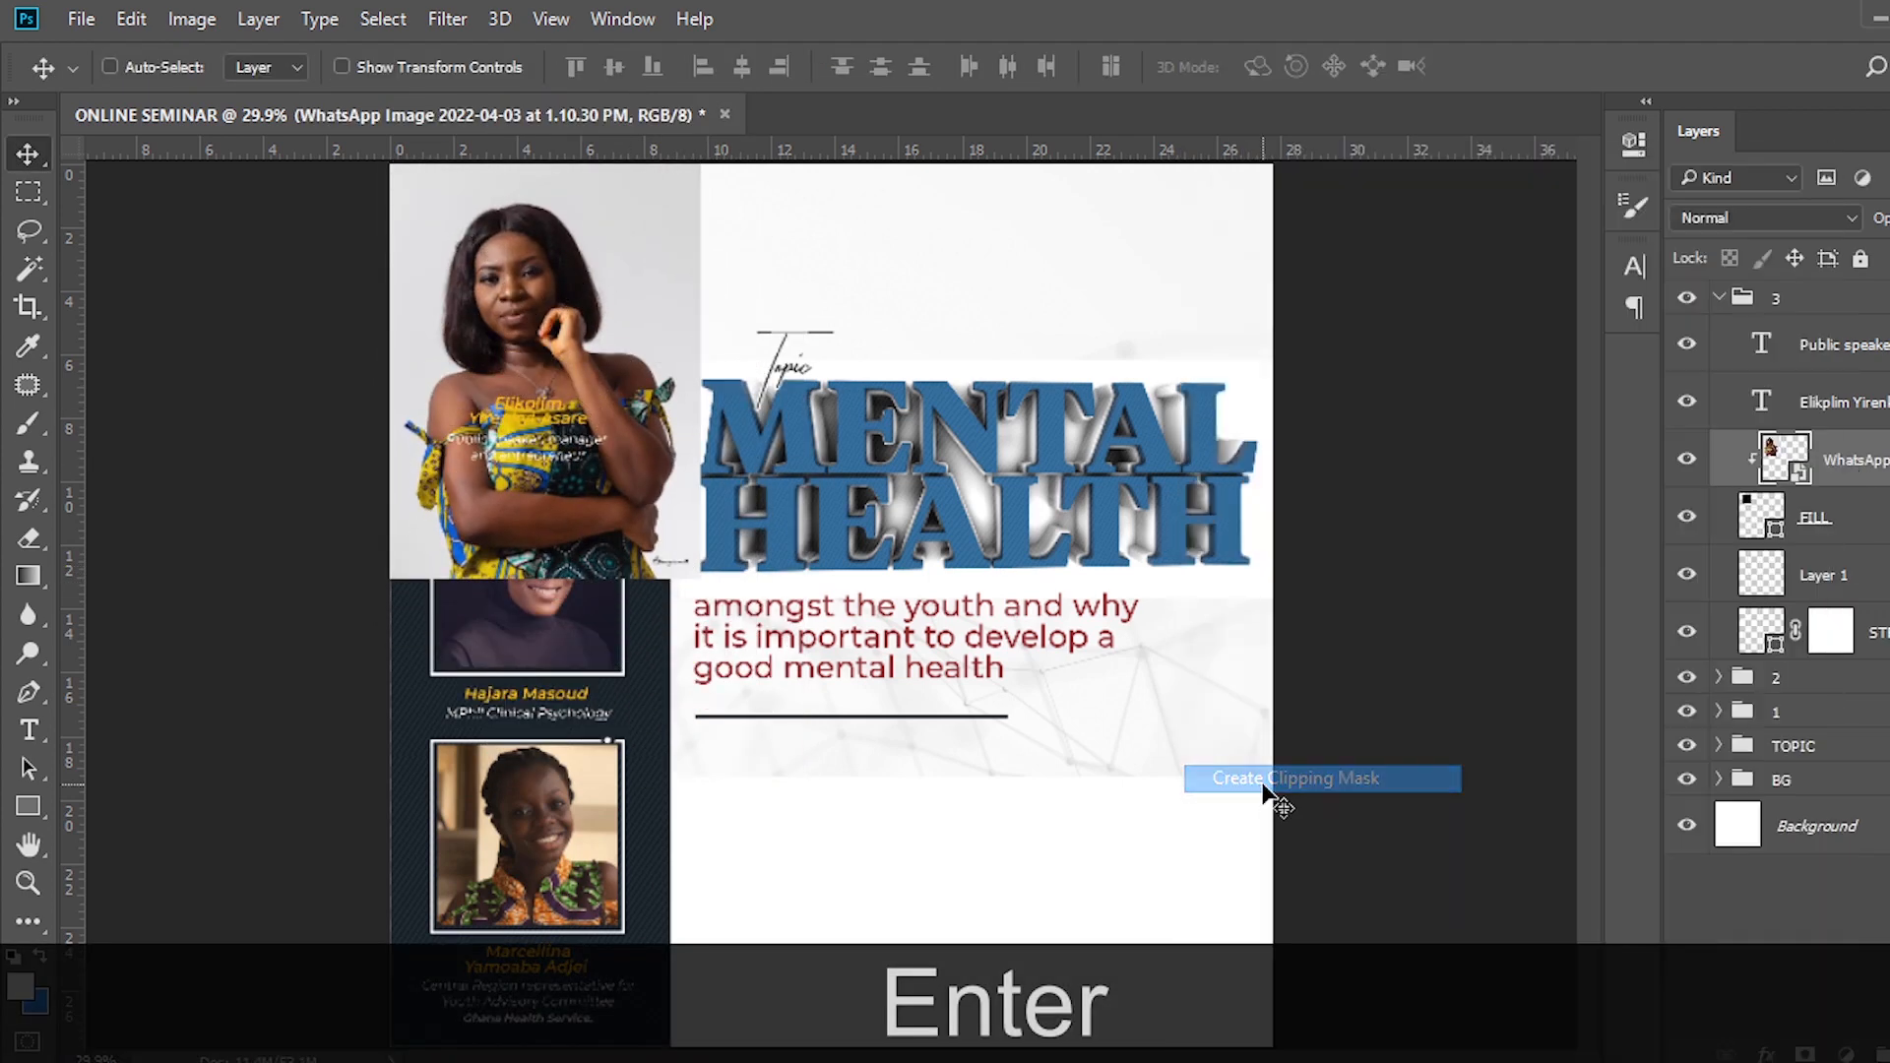
# Scale the top frame's portrait to 86.67% and shift it right and down within the frame.
pyautogui.hotkey('ctrl', 't')
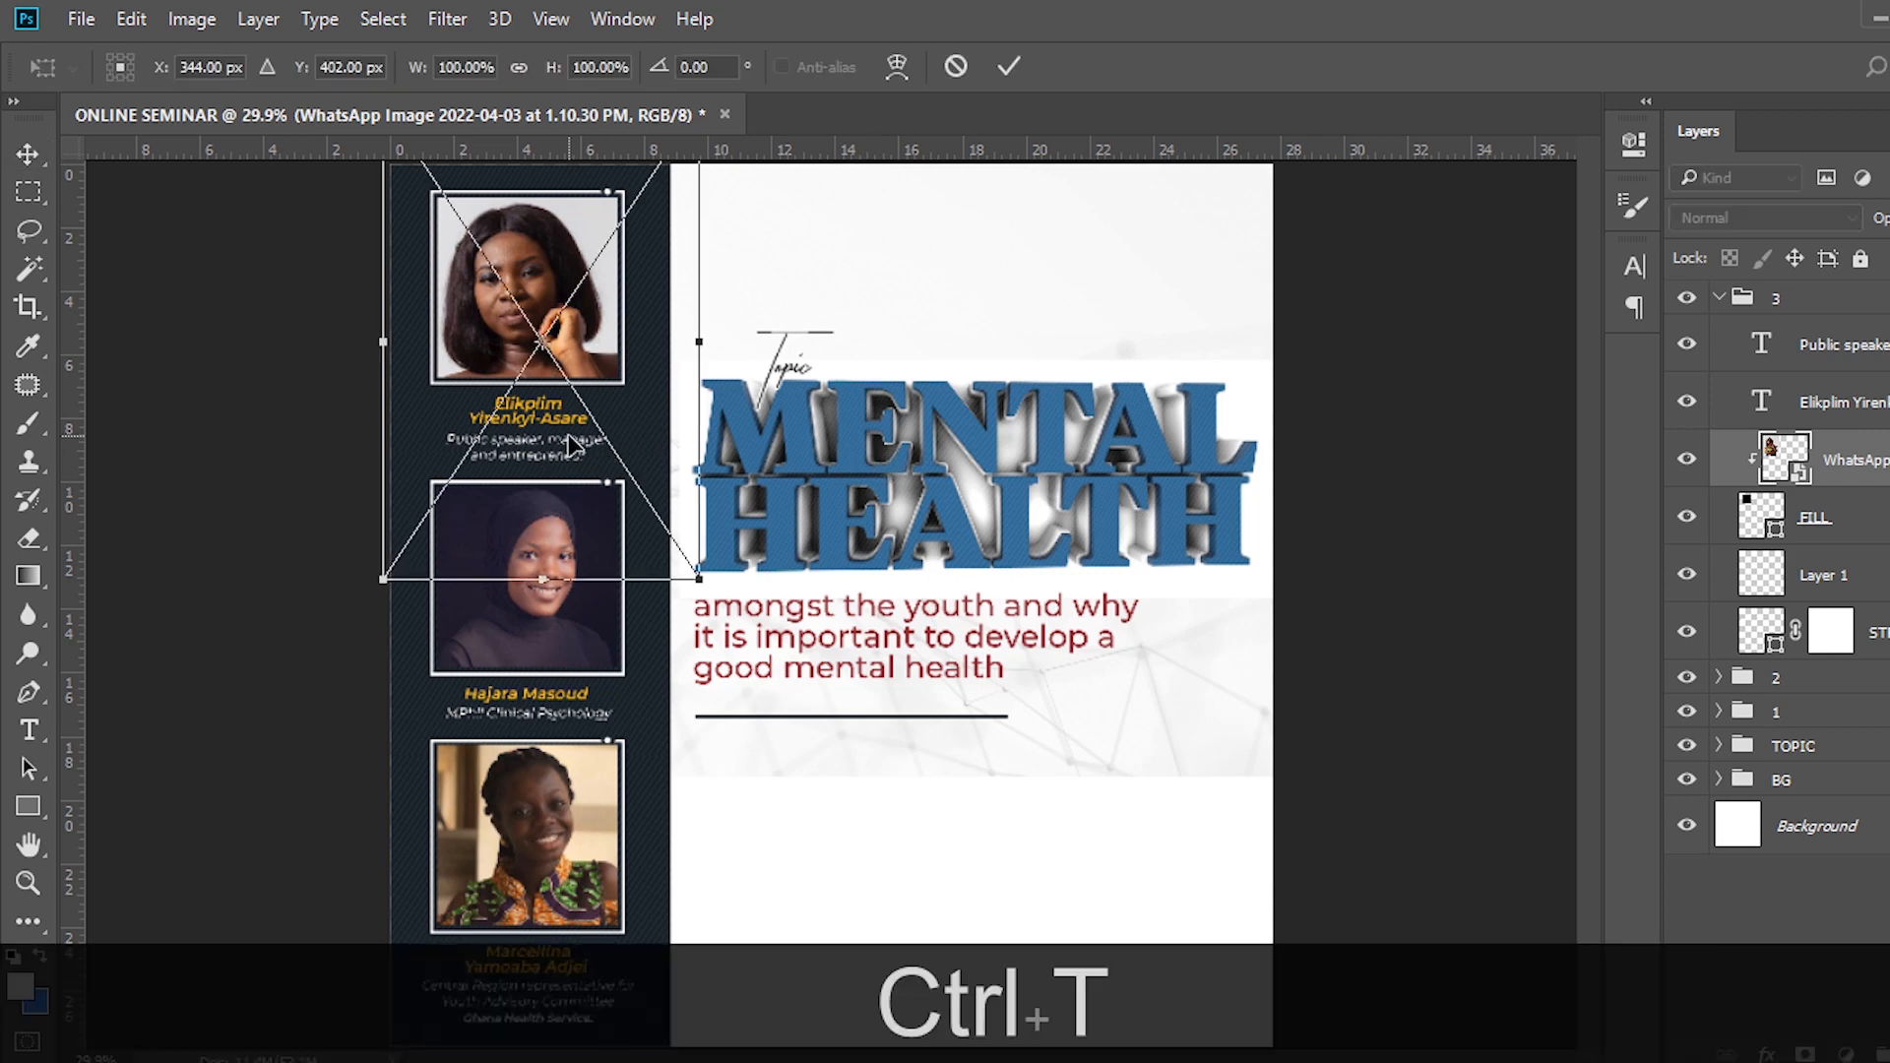
pyautogui.moveTo(696, 591); pyautogui.dragTo(658, 515)
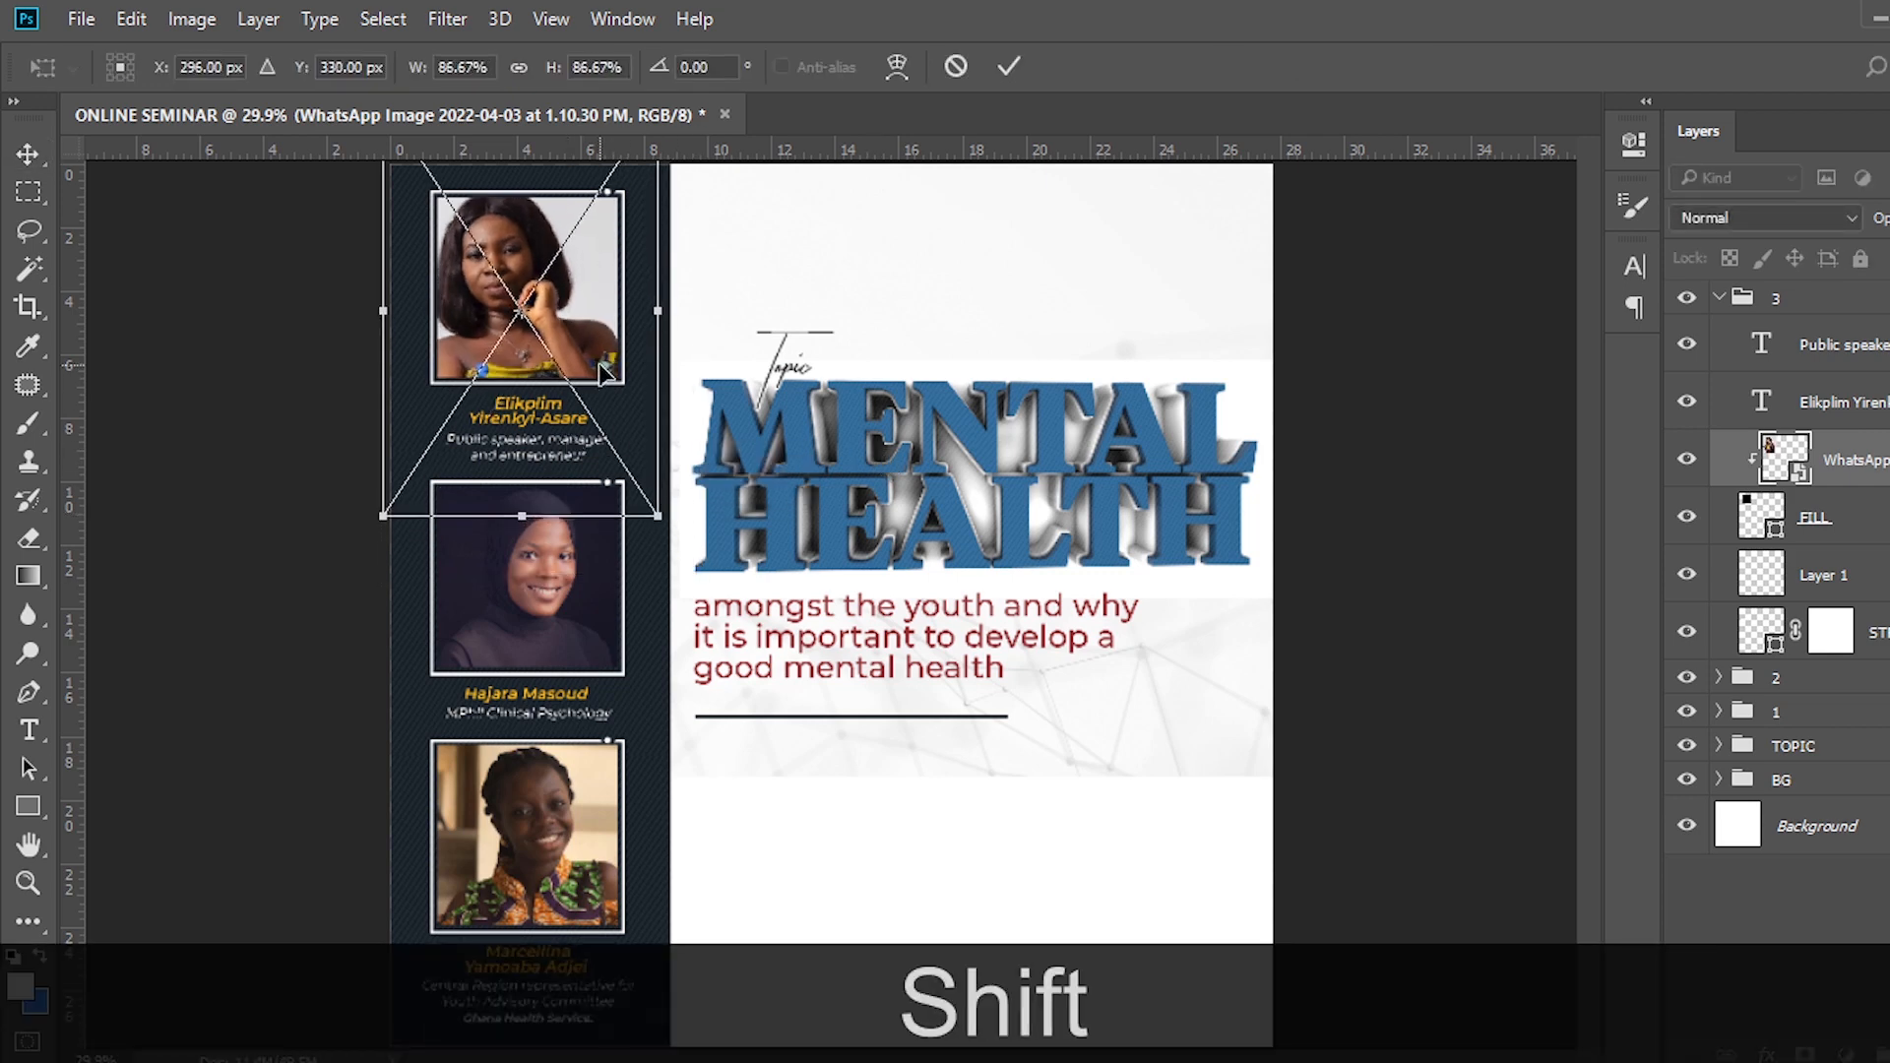
pyautogui.press('Right')
pyautogui.press('Right')
pyautogui.press('Right')
pyautogui.press('Right')
pyautogui.press('Right')
pyautogui.press('Down')
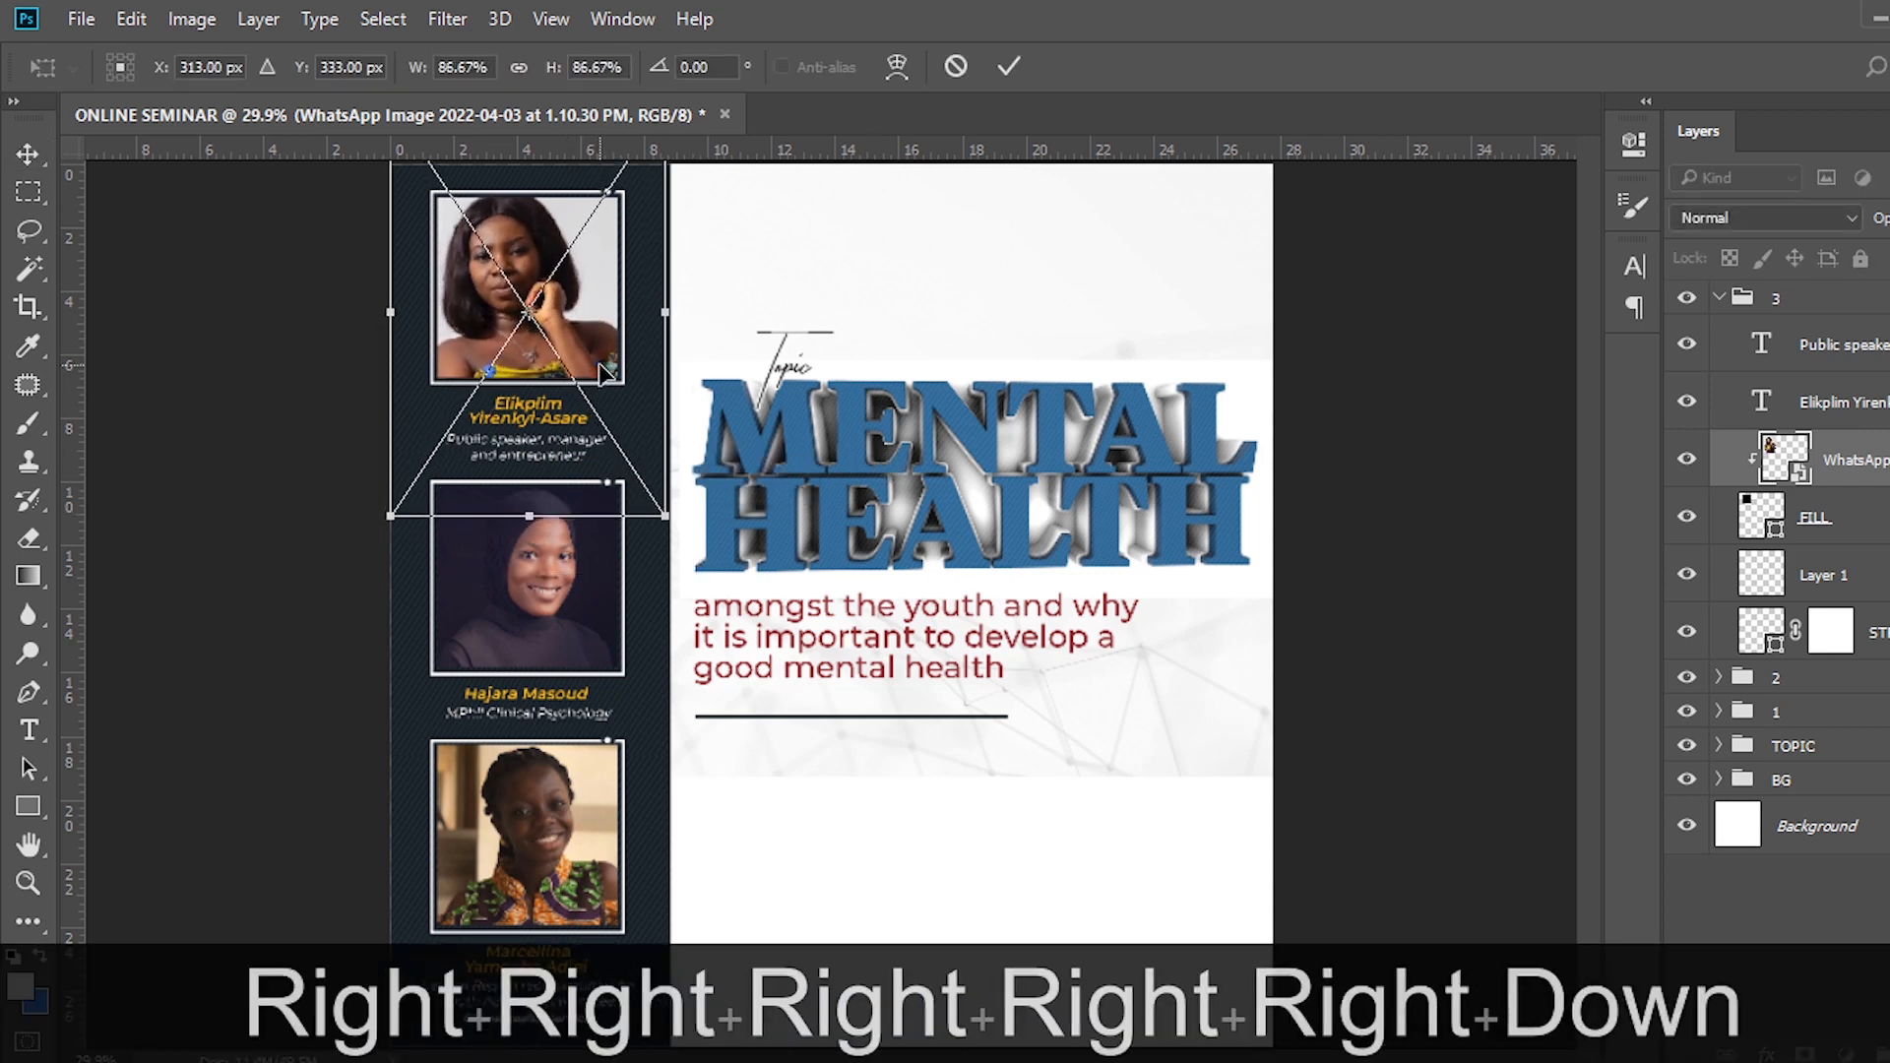
pyautogui.press('Down')
pyautogui.press('Down')
pyautogui.press('Down')
pyautogui.press('Down')
pyautogui.press('Down')
pyautogui.press('Down')
pyautogui.press('Right')
pyautogui.press('Right')
pyautogui.press('Right')
pyautogui.press('Right')
pyautogui.press('Right')
pyautogui.press('Right')
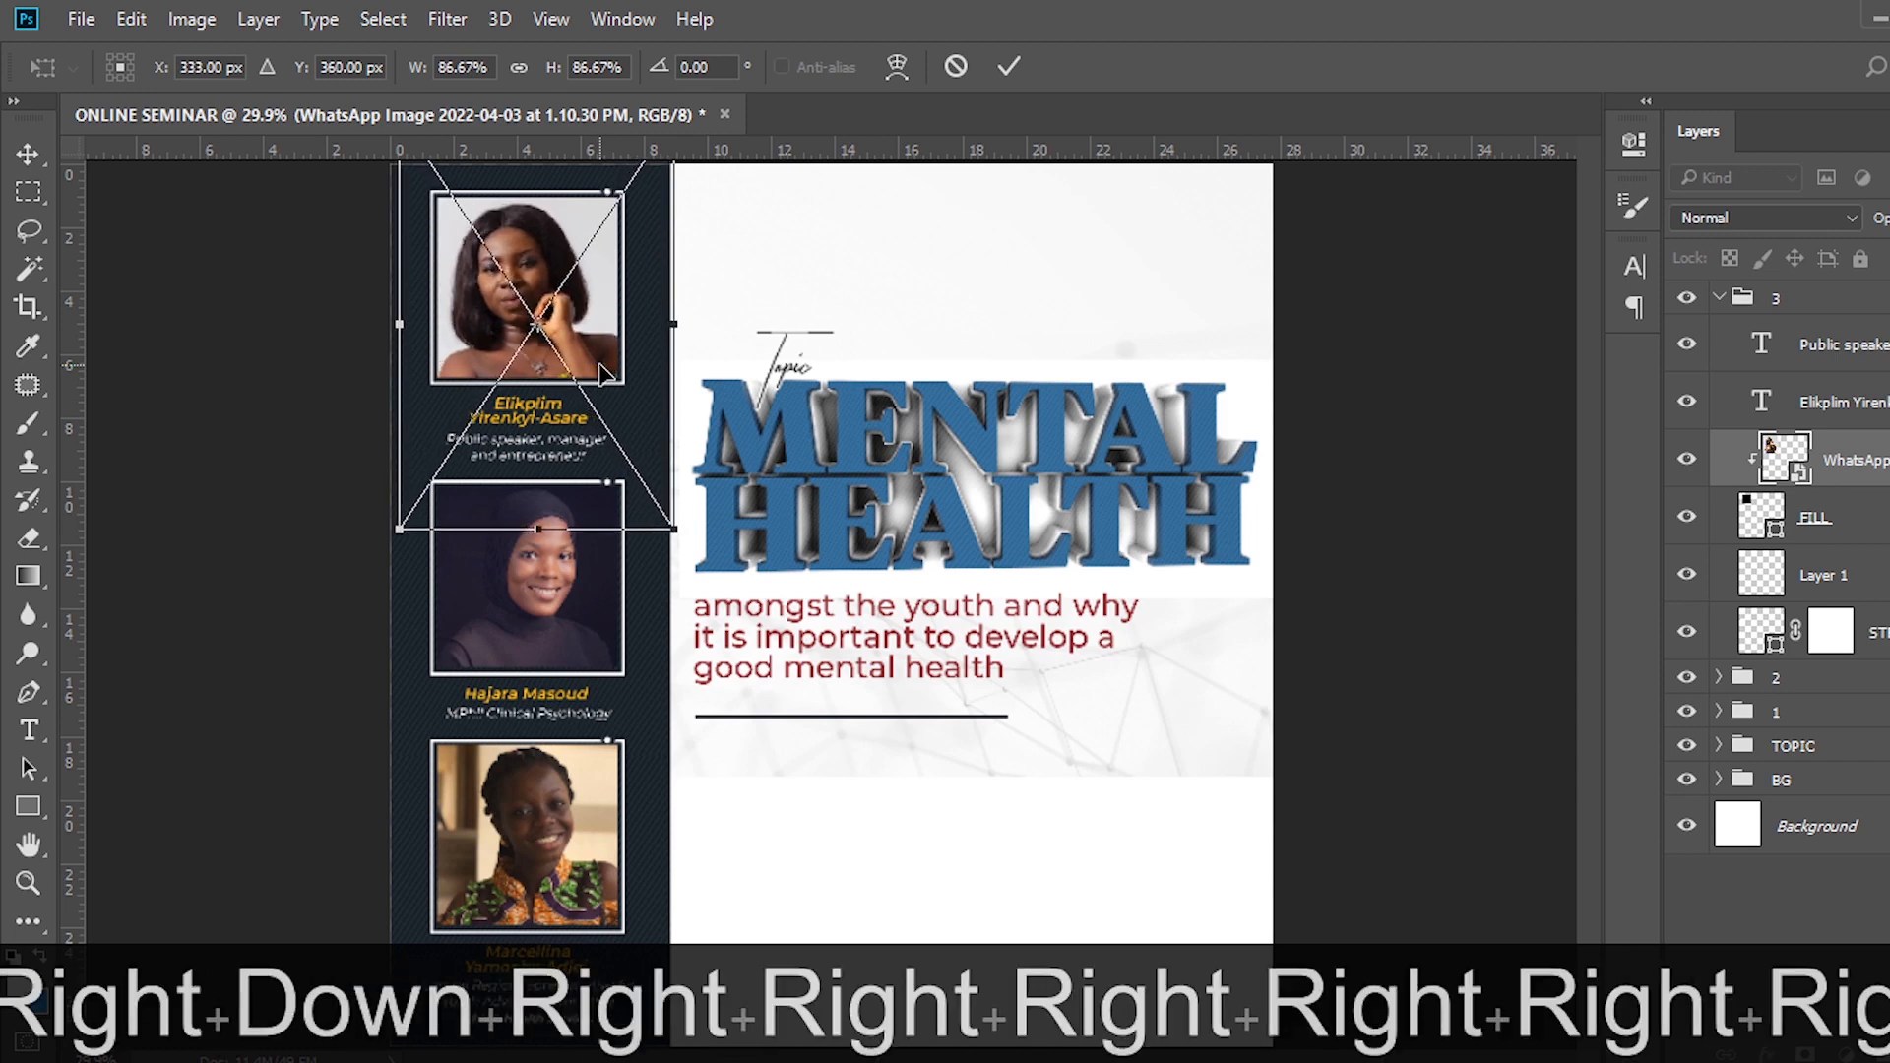
# Reduce the top frame's portrait to about 82% and nudge it right.
pyautogui.moveTo(673, 529); pyautogui.dragTo(659, 507)
pyautogui.hotkey('shift', 'Return')
pyautogui.press('Right')
pyautogui.press('Right')
pyautogui.press('Right')
pyautogui.press('Right')
pyautogui.press('Right')
pyautogui.press('Right')
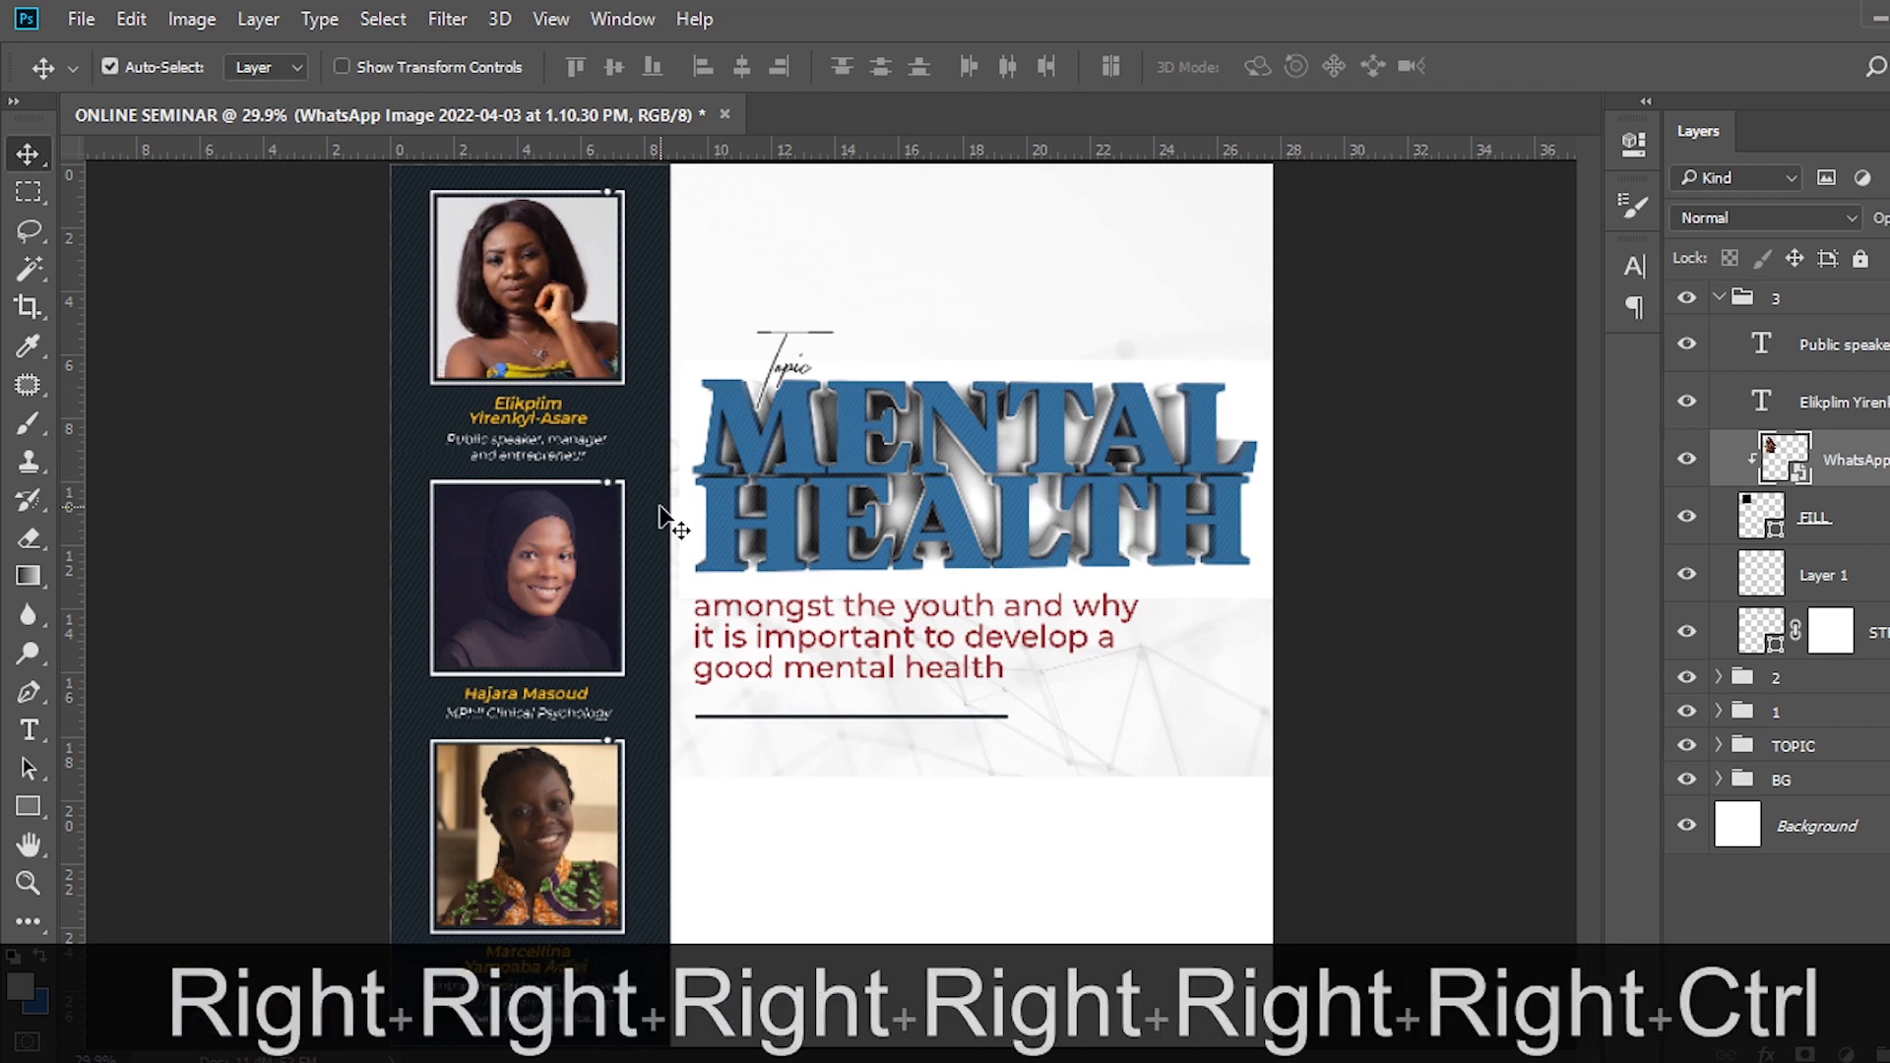
# Flip the top frame's portrait horizontally and shift it left toward the middle of its frame.
pyautogui.hotkey('ctrl', 't')
pyautogui.rightClick(541, 285)
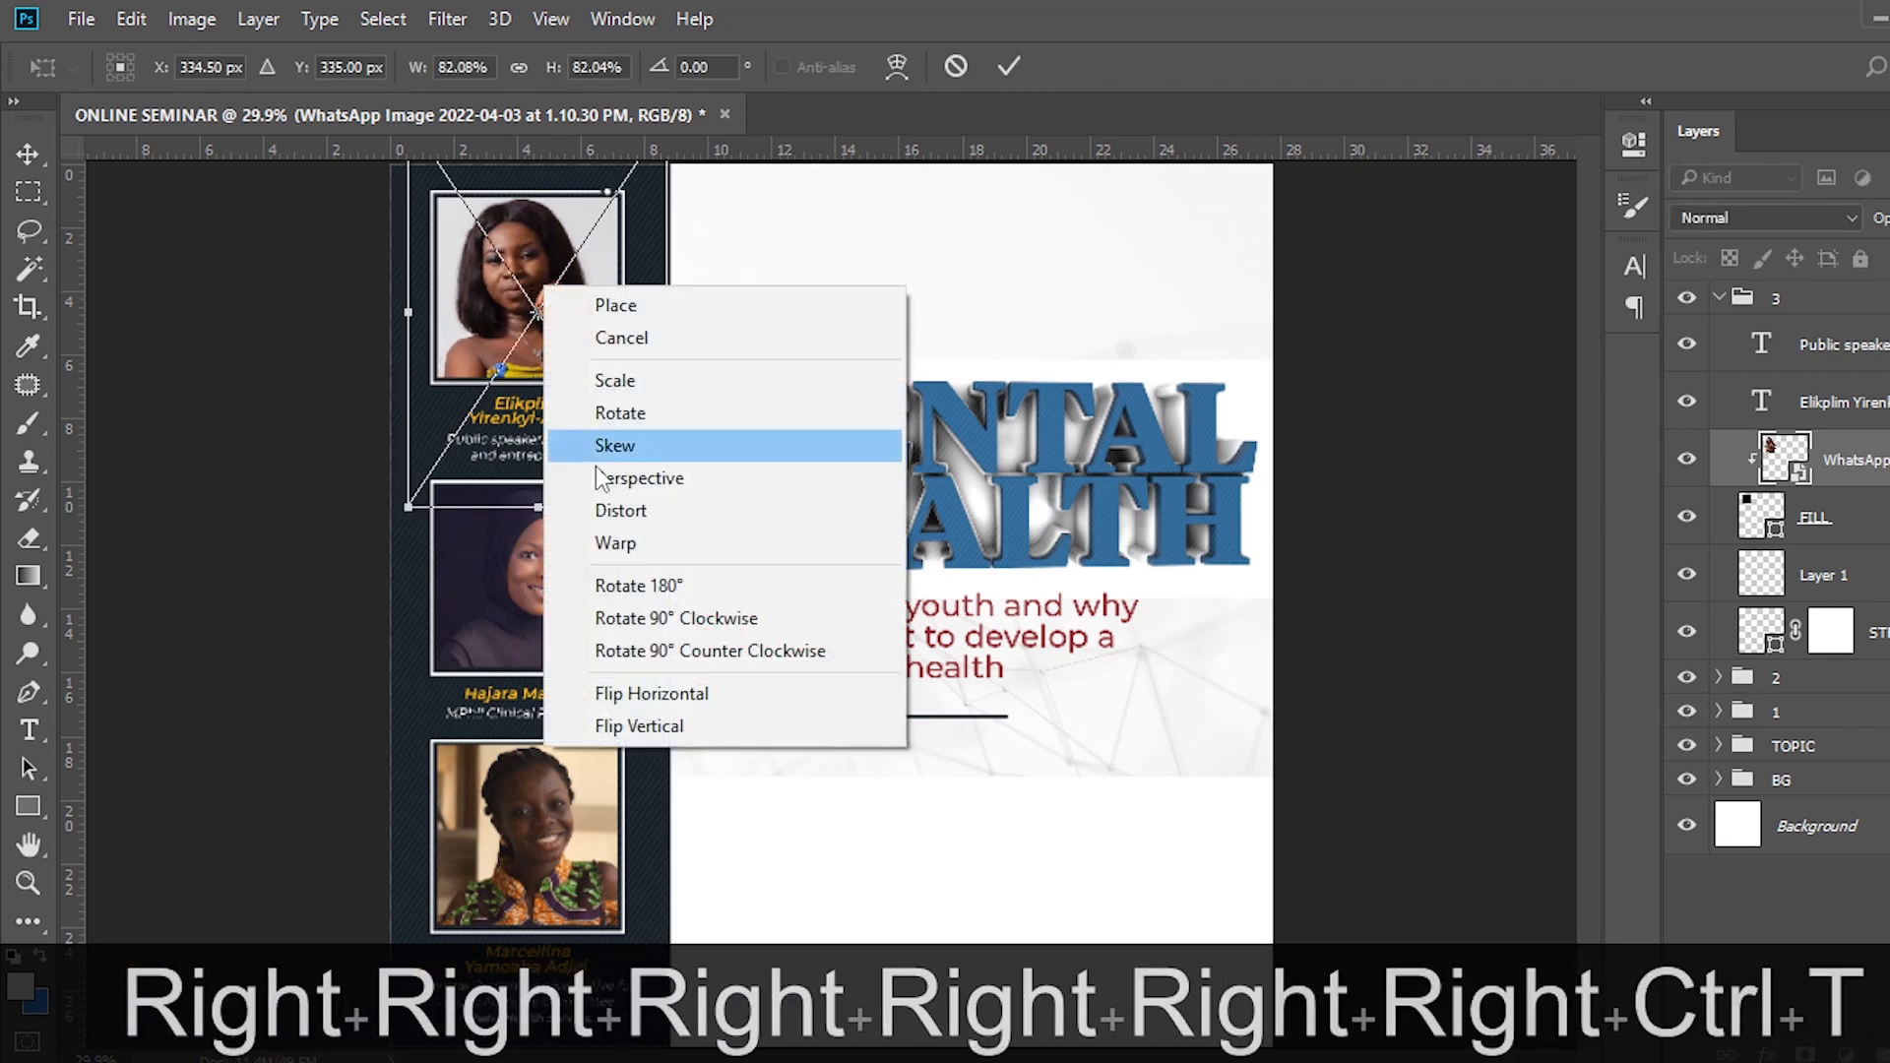
pyautogui.click(620, 694)
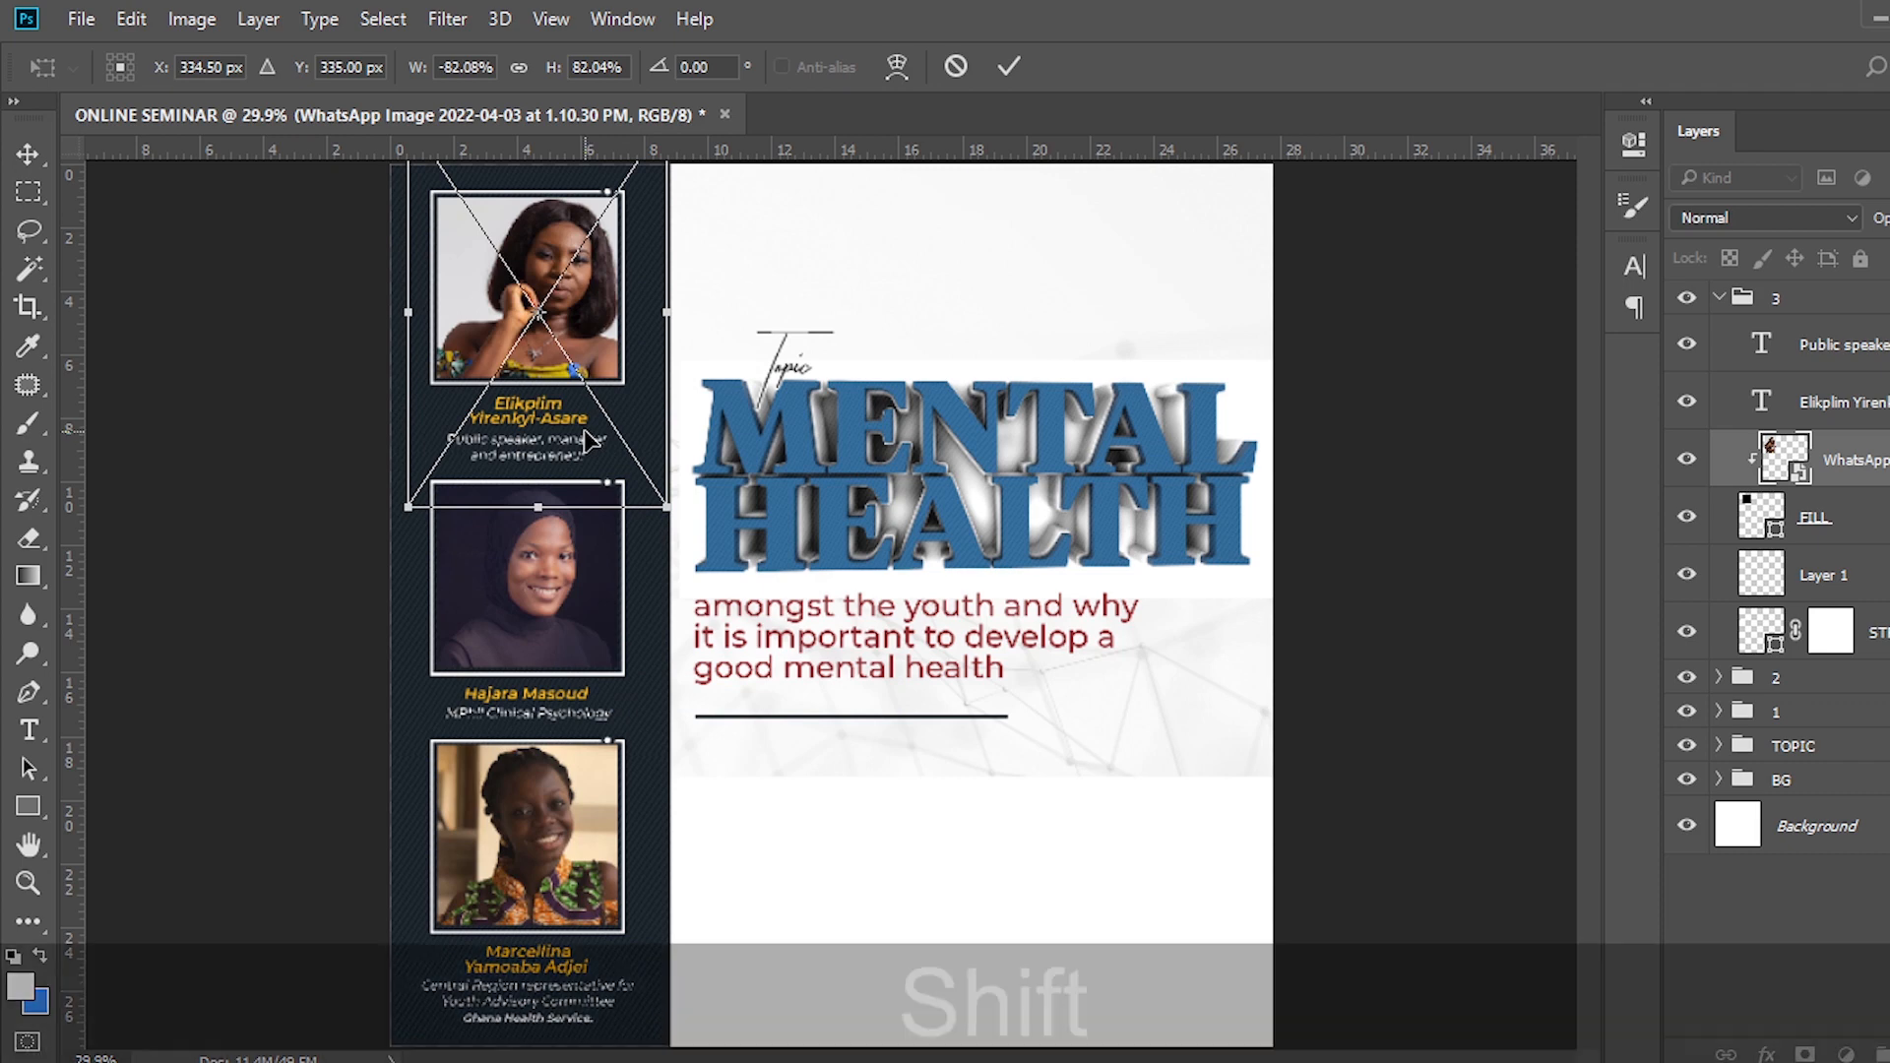
pyautogui.hotkey('shift', 'Left')
pyautogui.hotkey('shift', 'Left')
pyautogui.hotkey('shift', 'Left')
pyautogui.hotkey('shift', 'Left')
# Rotate the flipped portrait slightly and nudge it left within the top frame.
pyautogui.moveTo(750, 287); pyautogui.dragTo(782, 239)
pyautogui.press('Return')
pyautogui.press('Left')
pyautogui.press('Left')
pyautogui.press('Left')
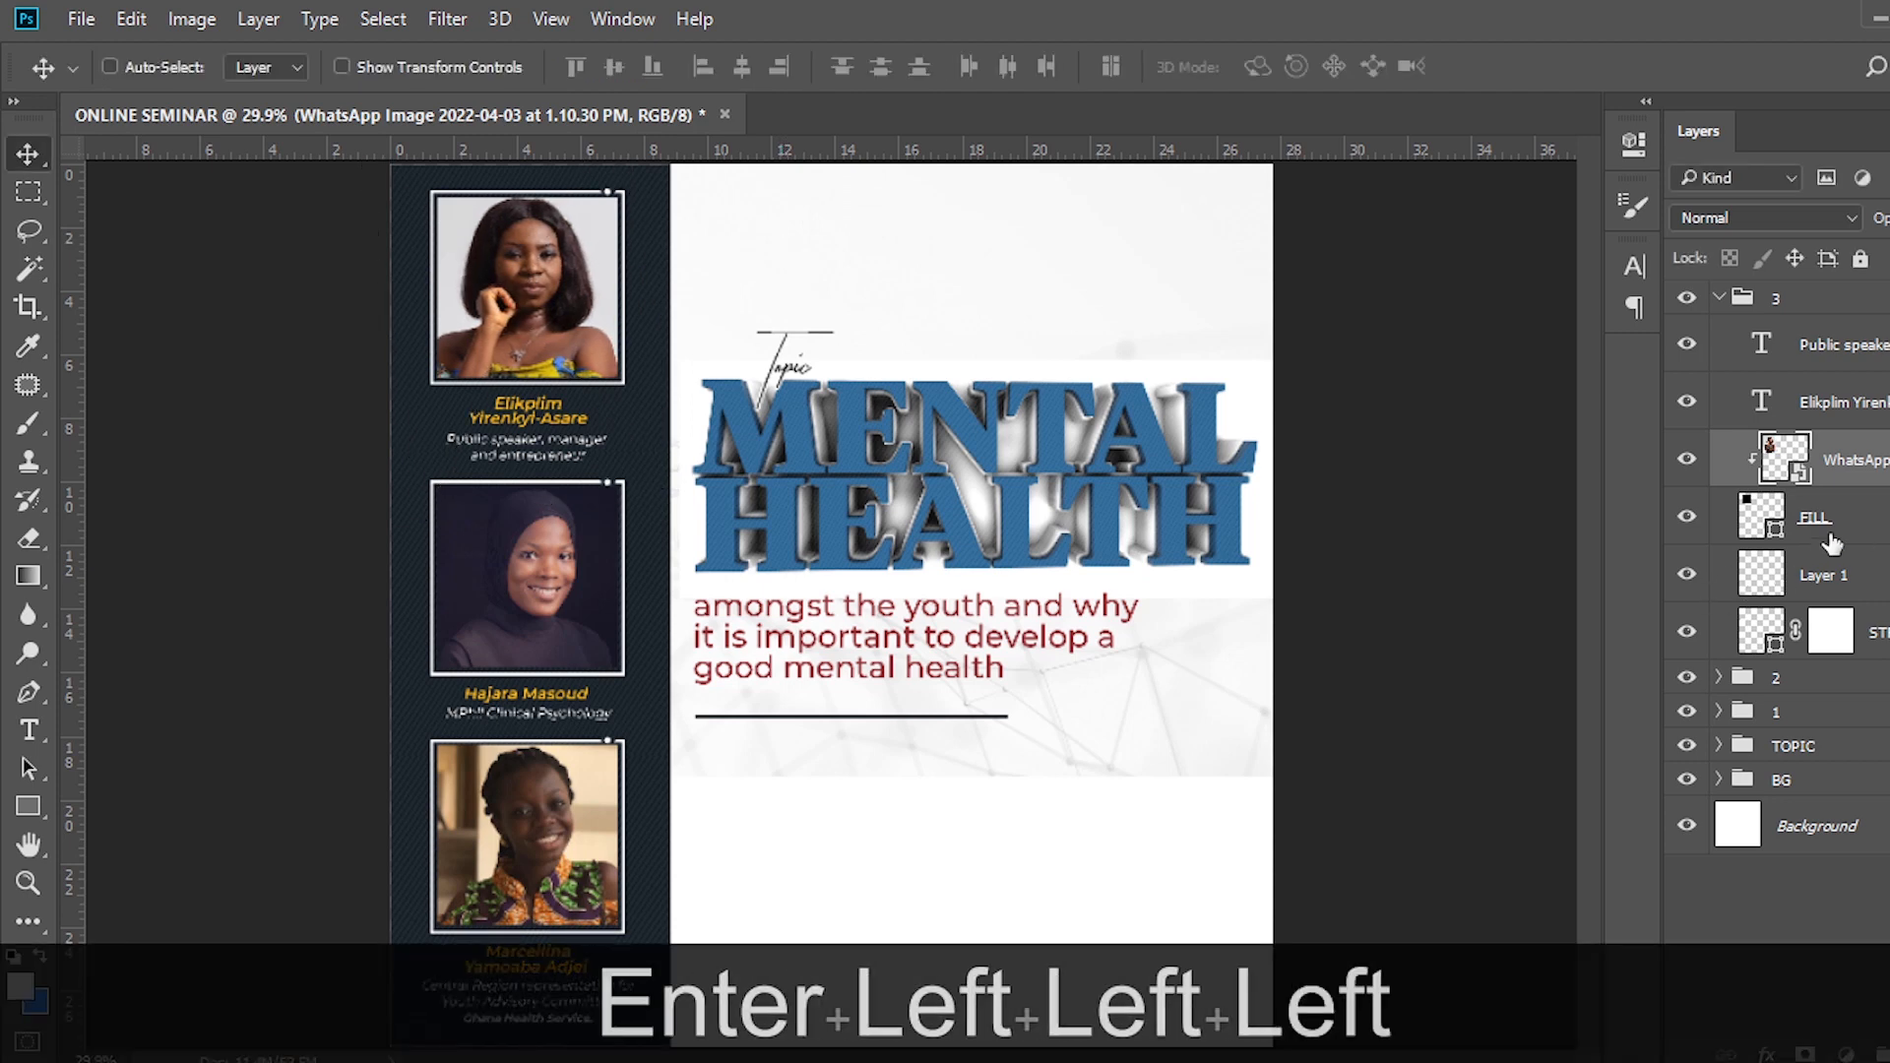
# Rotate the portrait in group 1 by about 4° and nudge it left within the bottom frame.
pyautogui.click(1717, 299)
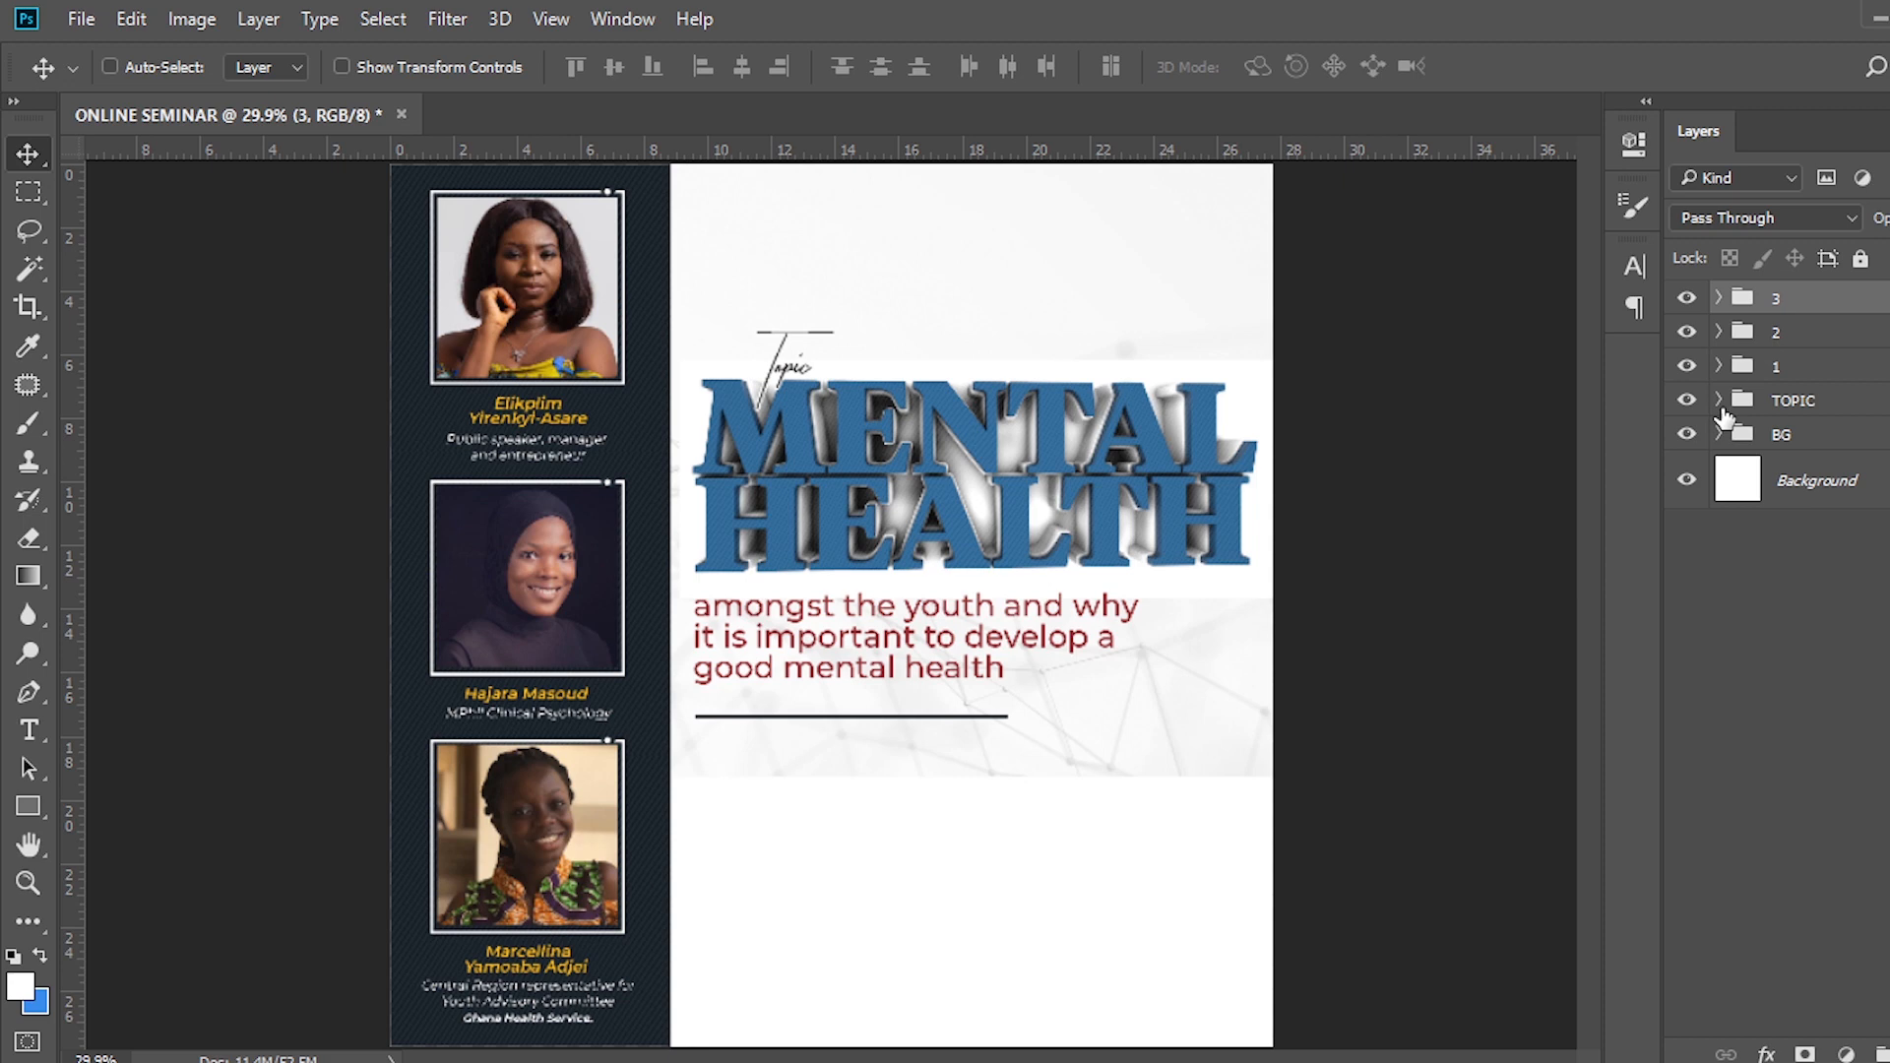
pyautogui.click(1718, 365)
pyautogui.click(1841, 588)
pyautogui.press('ctrl')
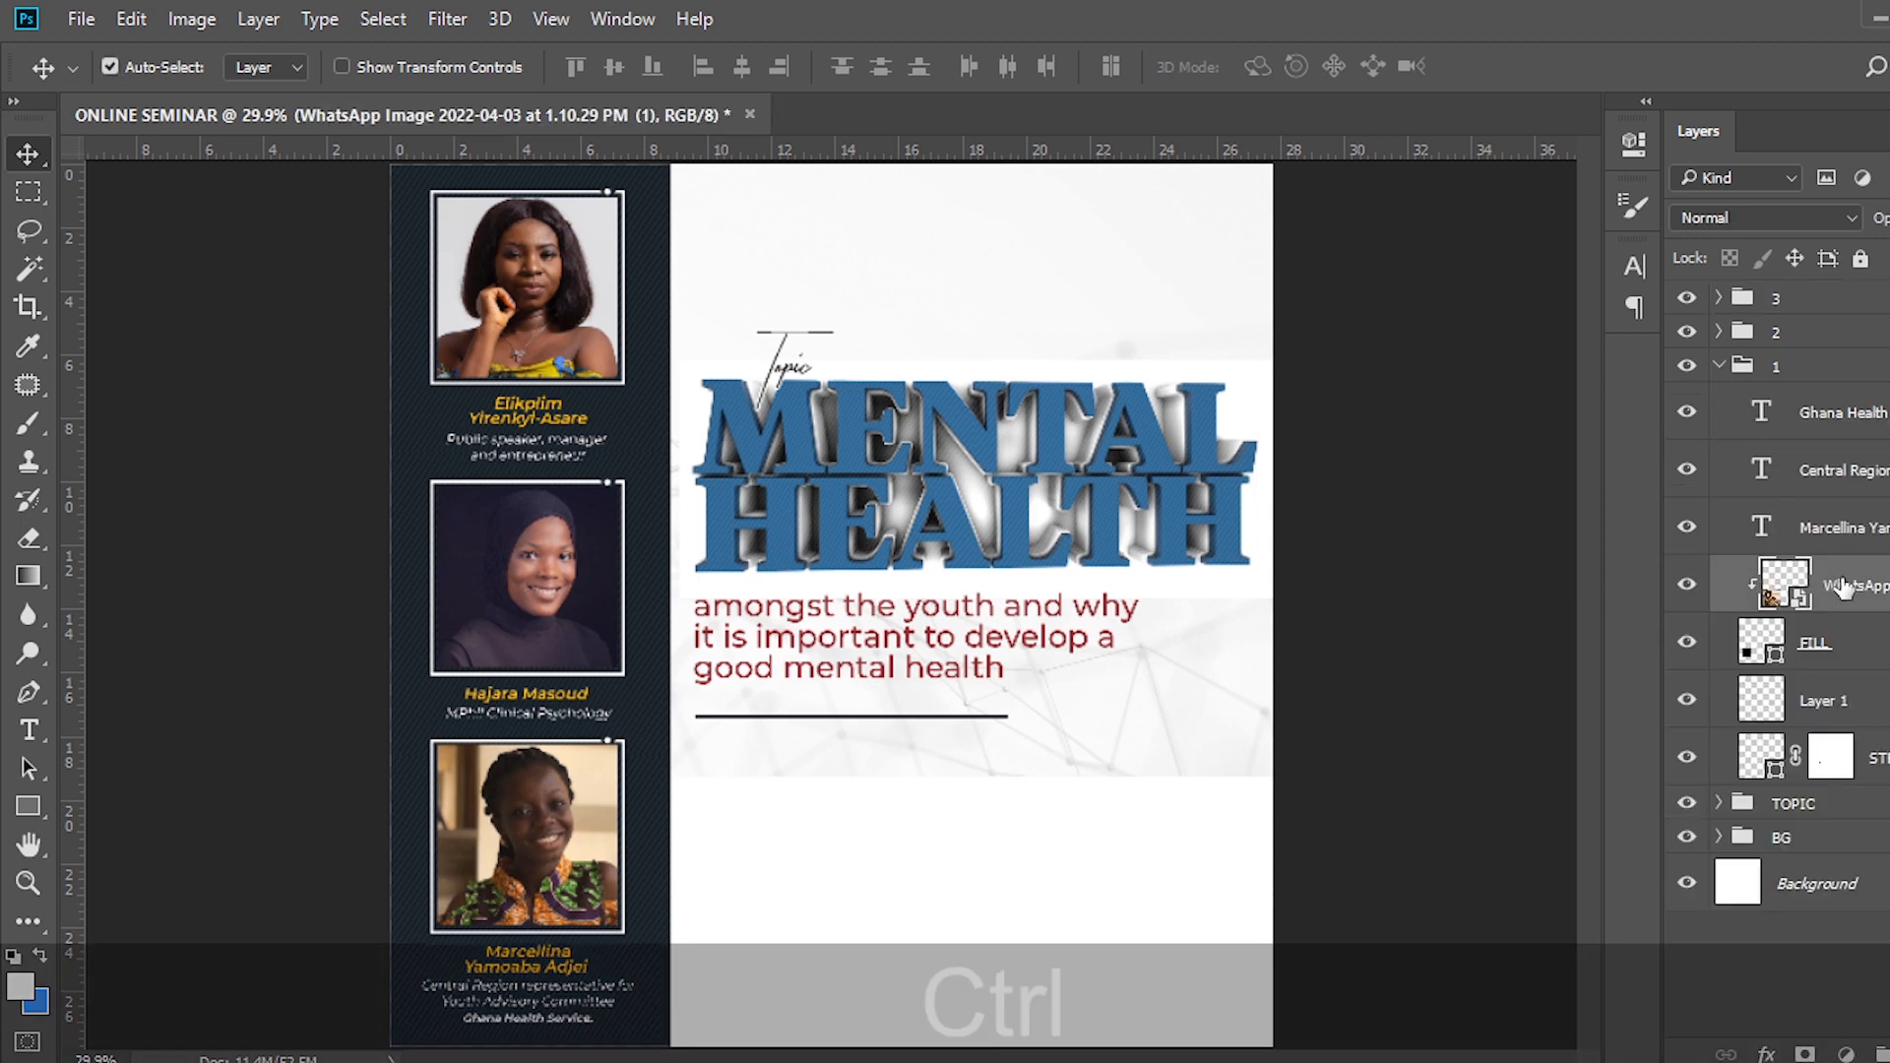
pyautogui.hotkey('ctrl', 't')
pyautogui.moveTo(941, 622); pyautogui.dragTo(955, 648)
pyautogui.press('Left')
pyautogui.press('Left')
pyautogui.press('Left')
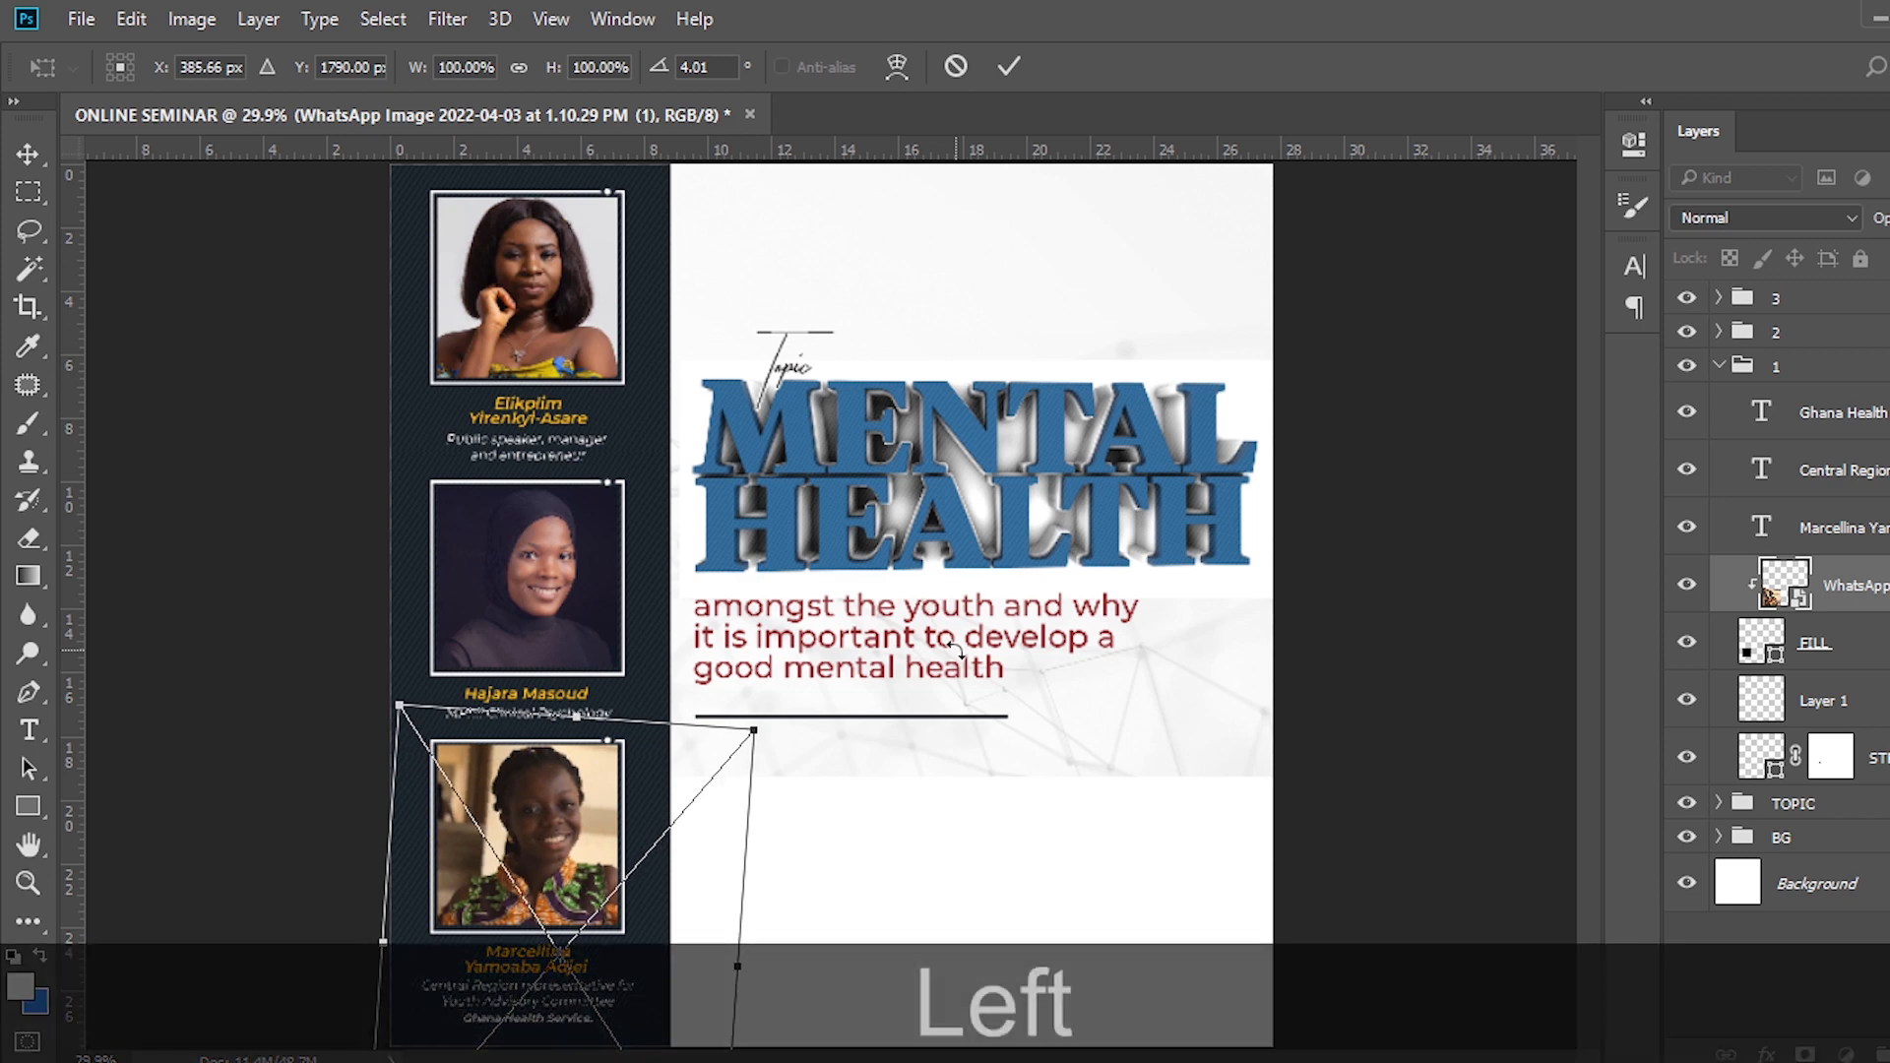
pyautogui.press('Left')
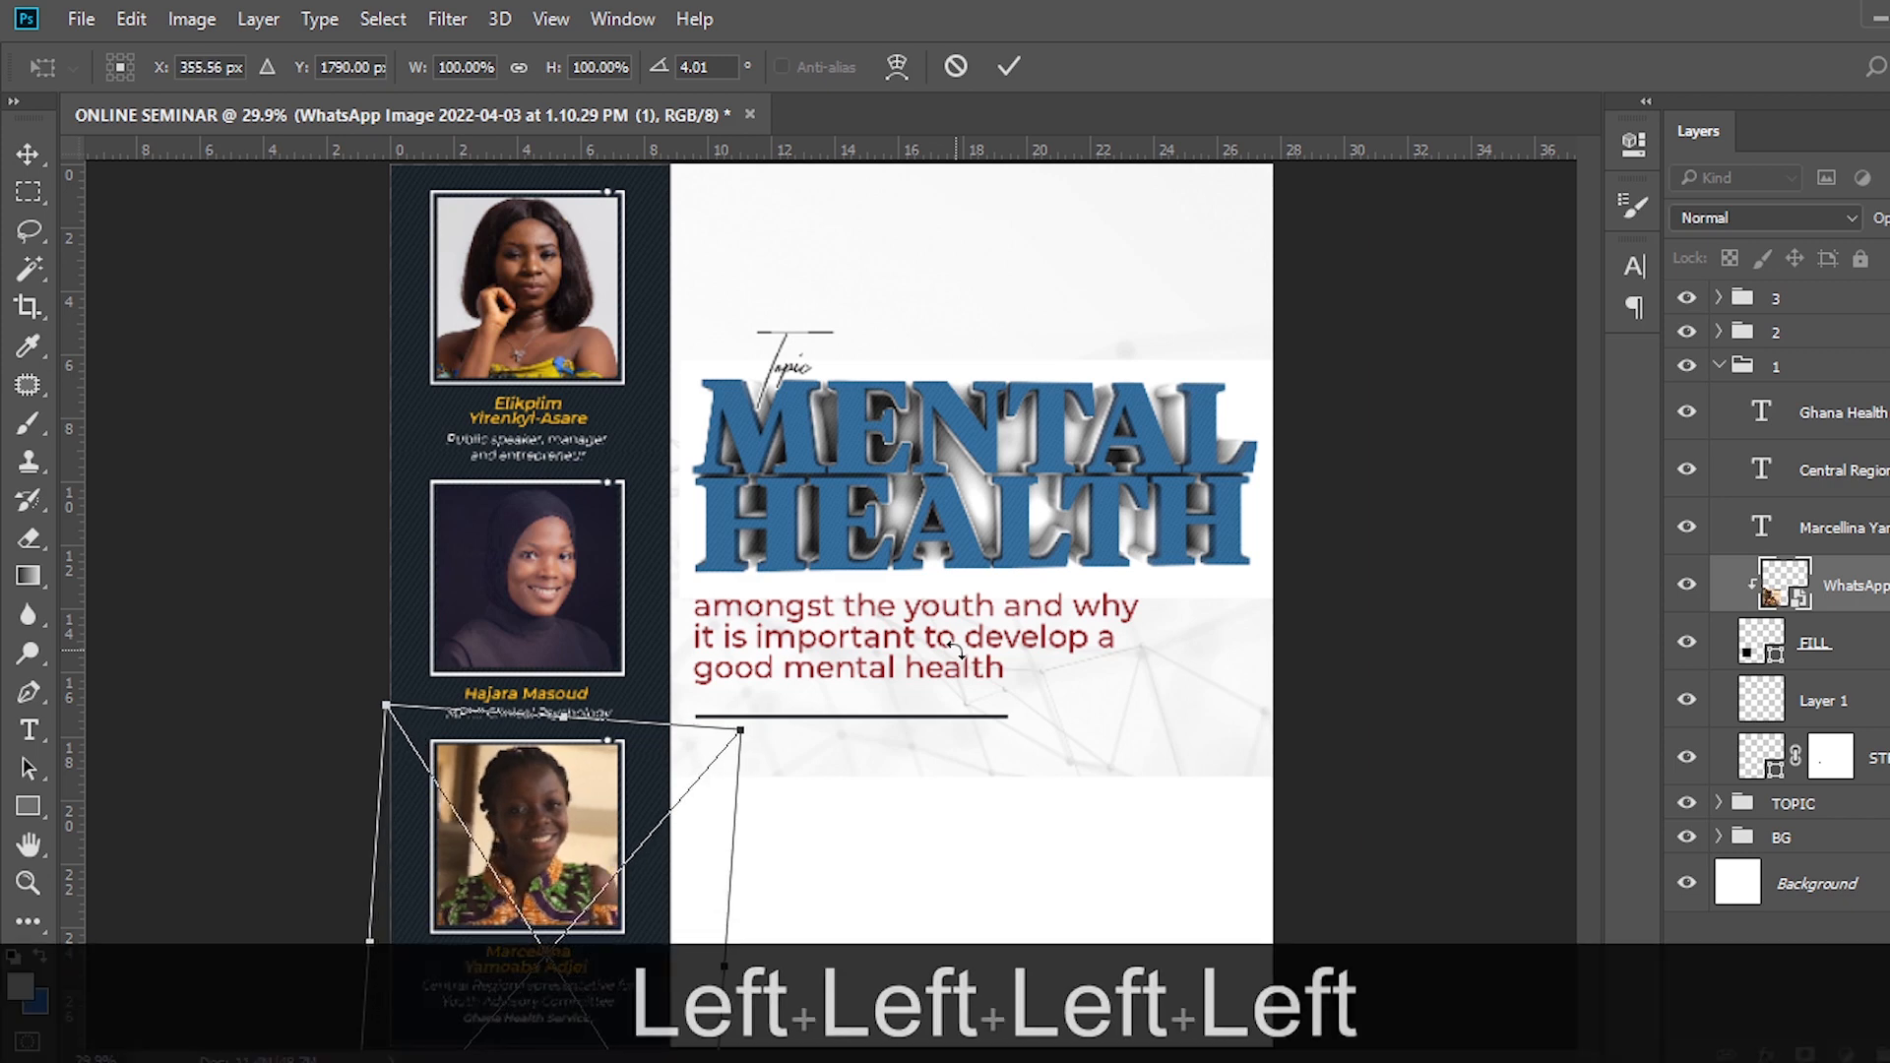
pyautogui.press('Return')
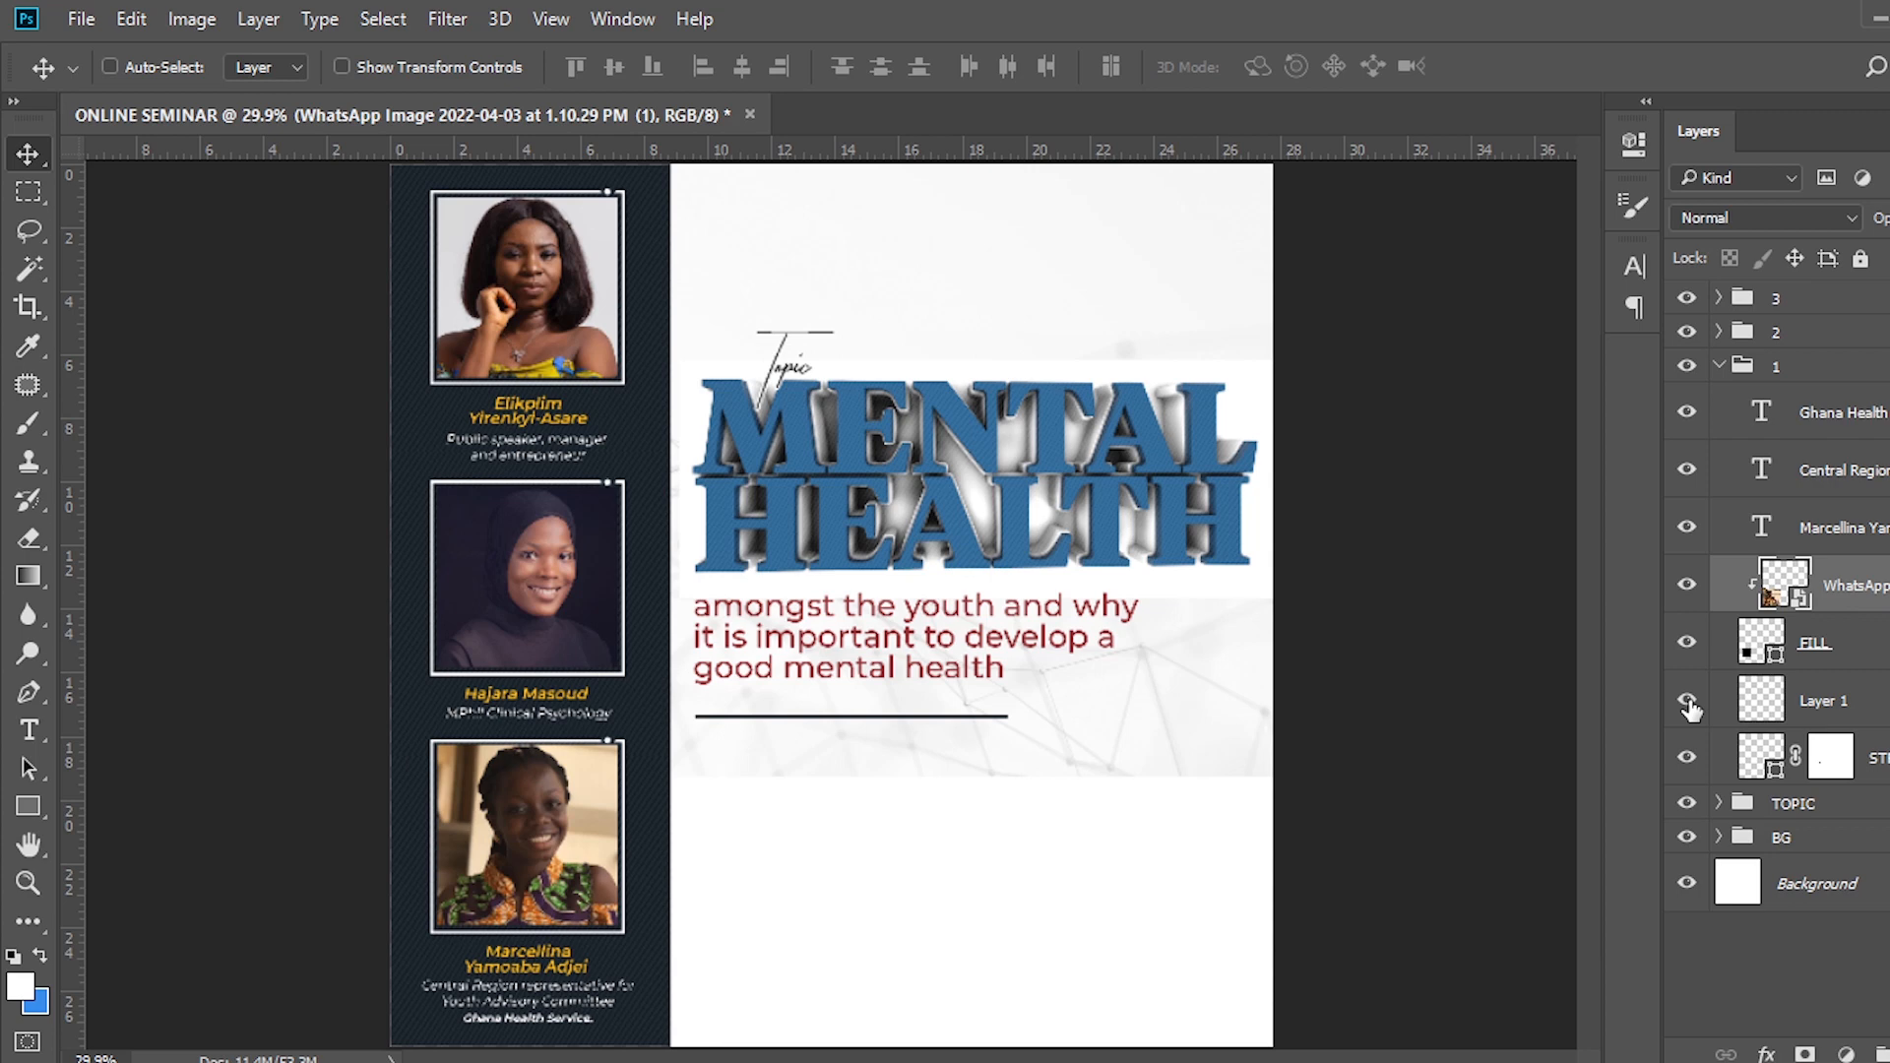
# Unlink the mask of the STROKE layer in group 1 and shift its gap to the left end of the frame's upper edge.
pyautogui.click(1687, 702)
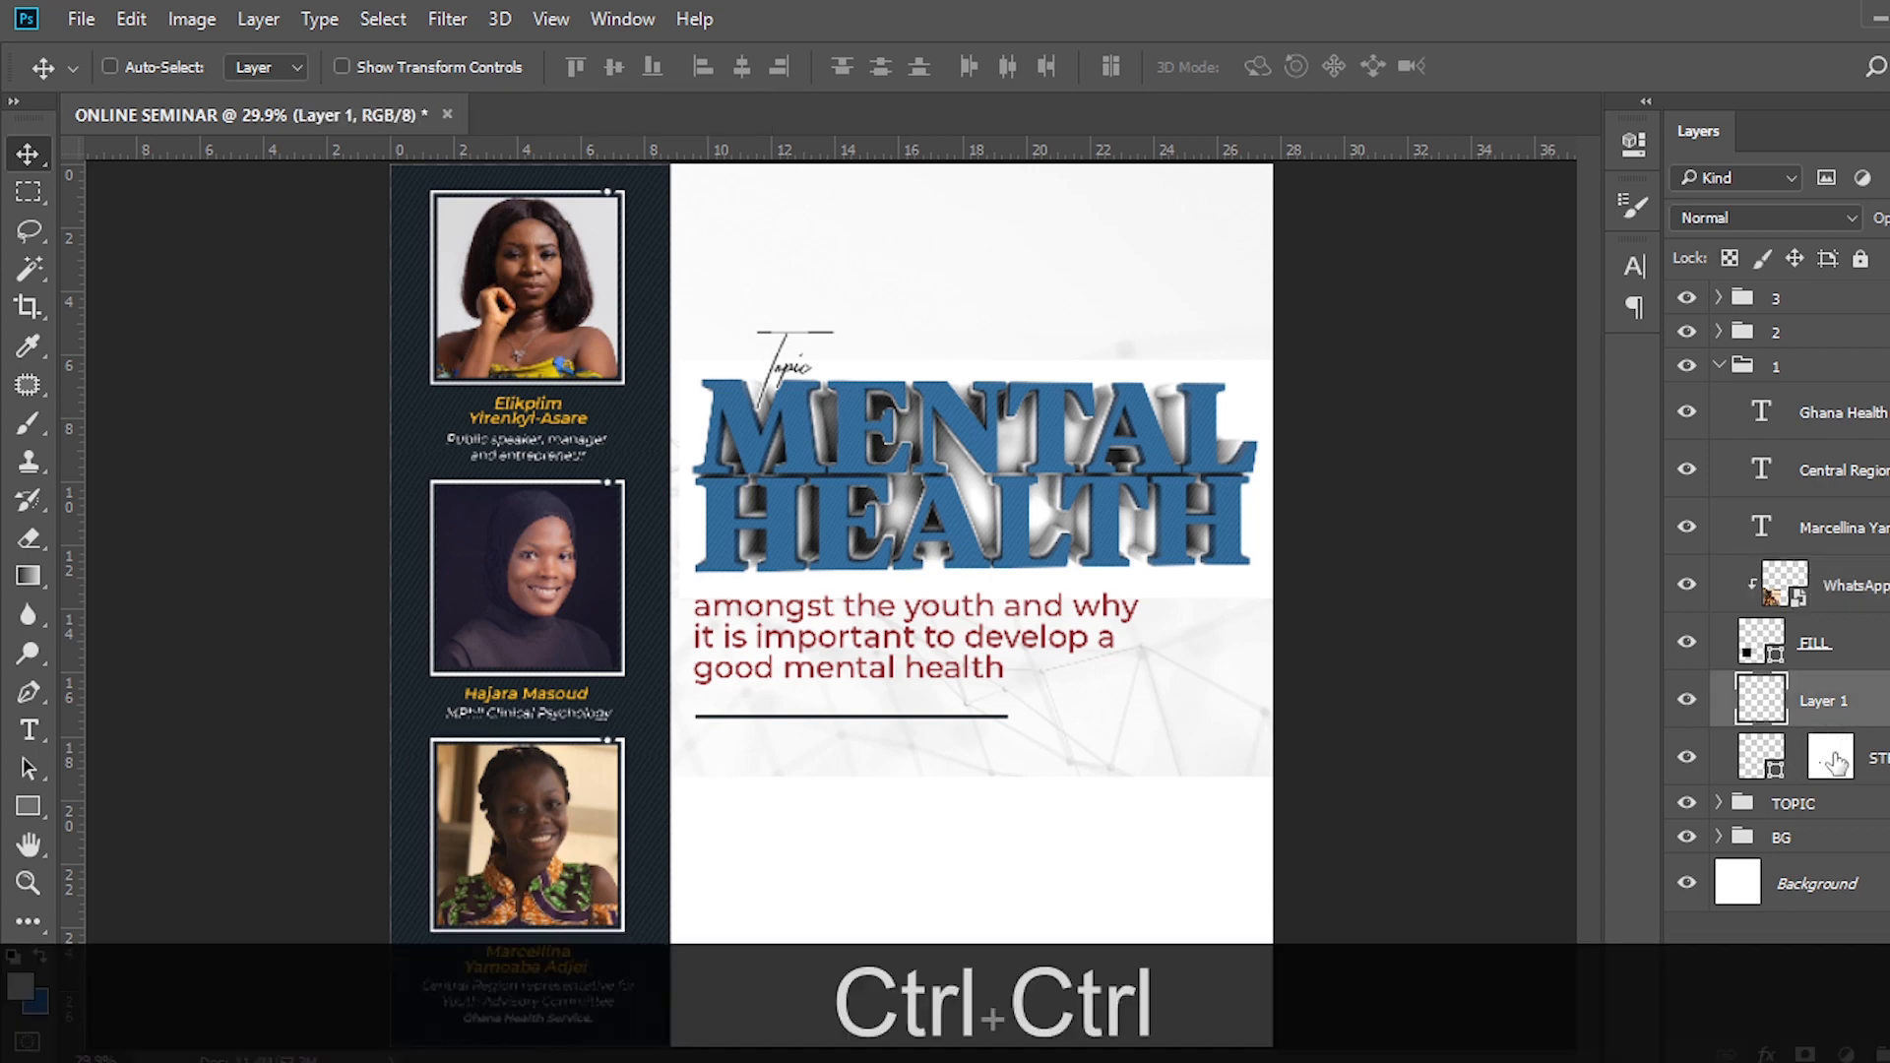
pyautogui.click(1819, 763)
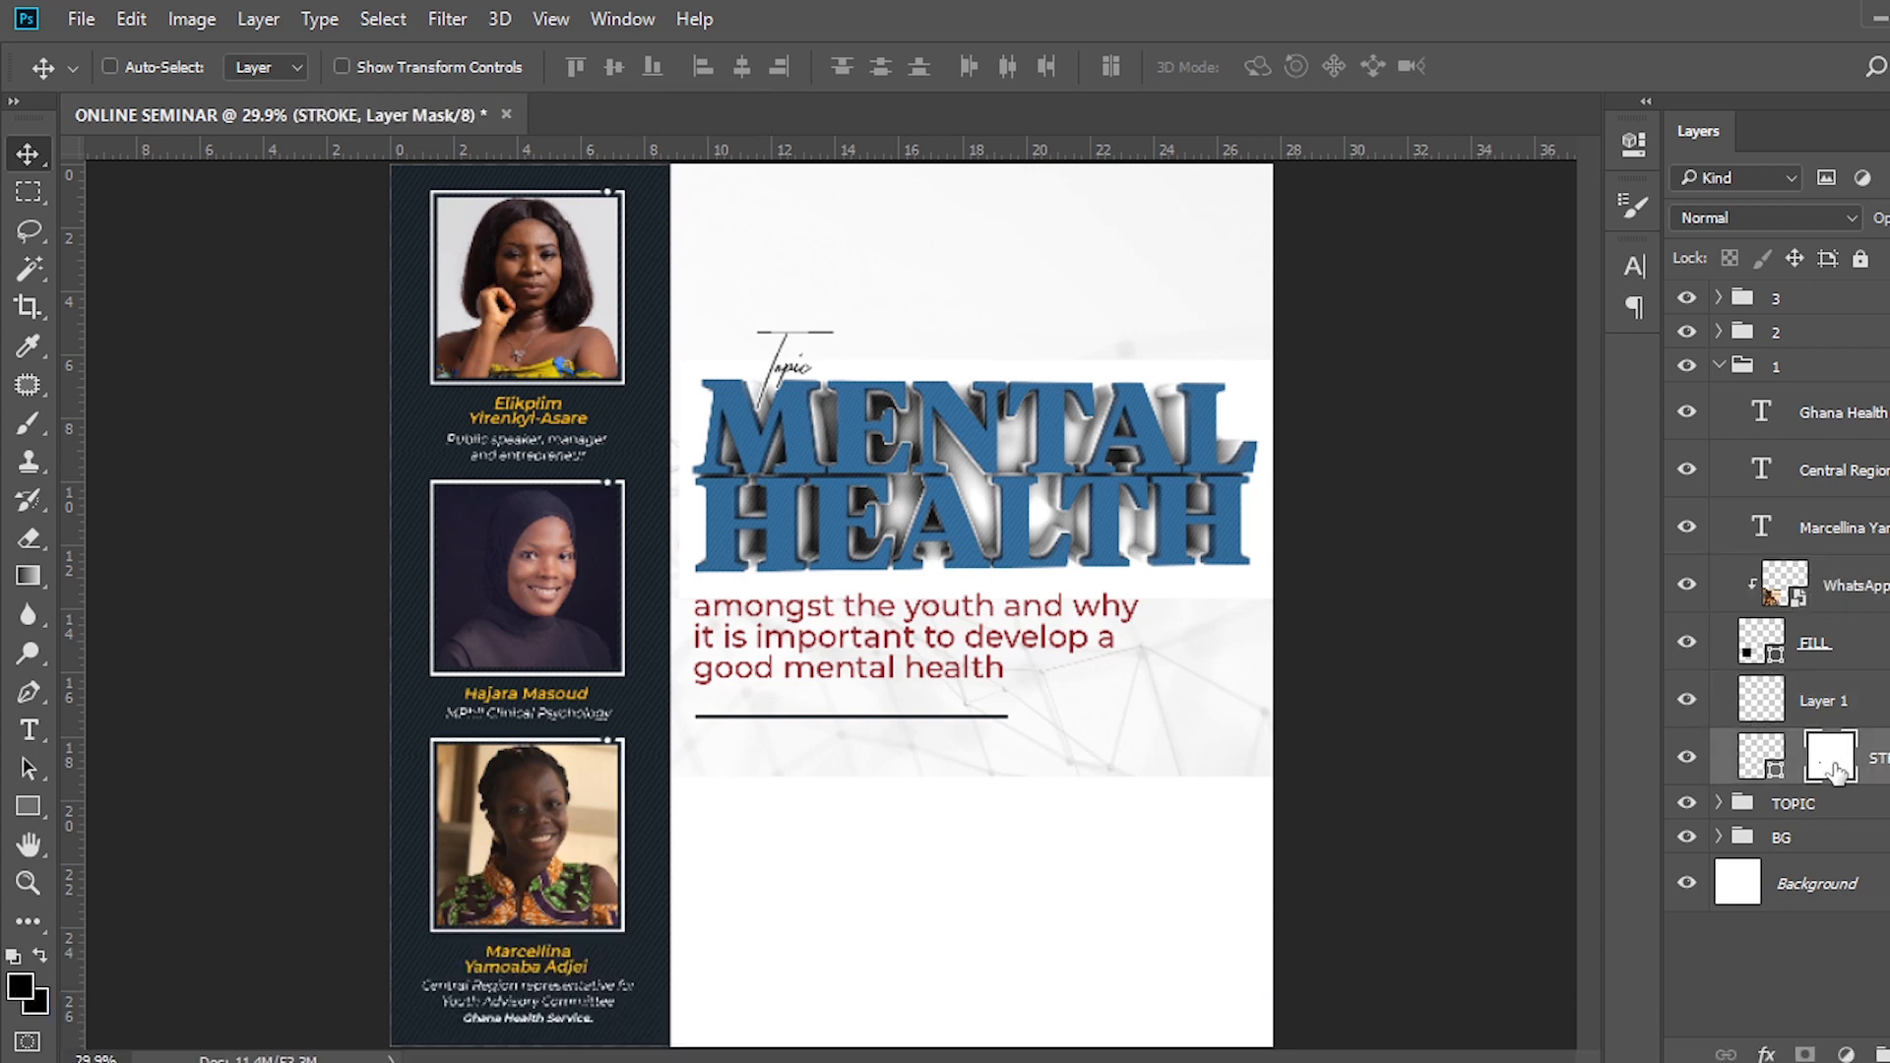
pyautogui.hotkey('shift', 'Left')
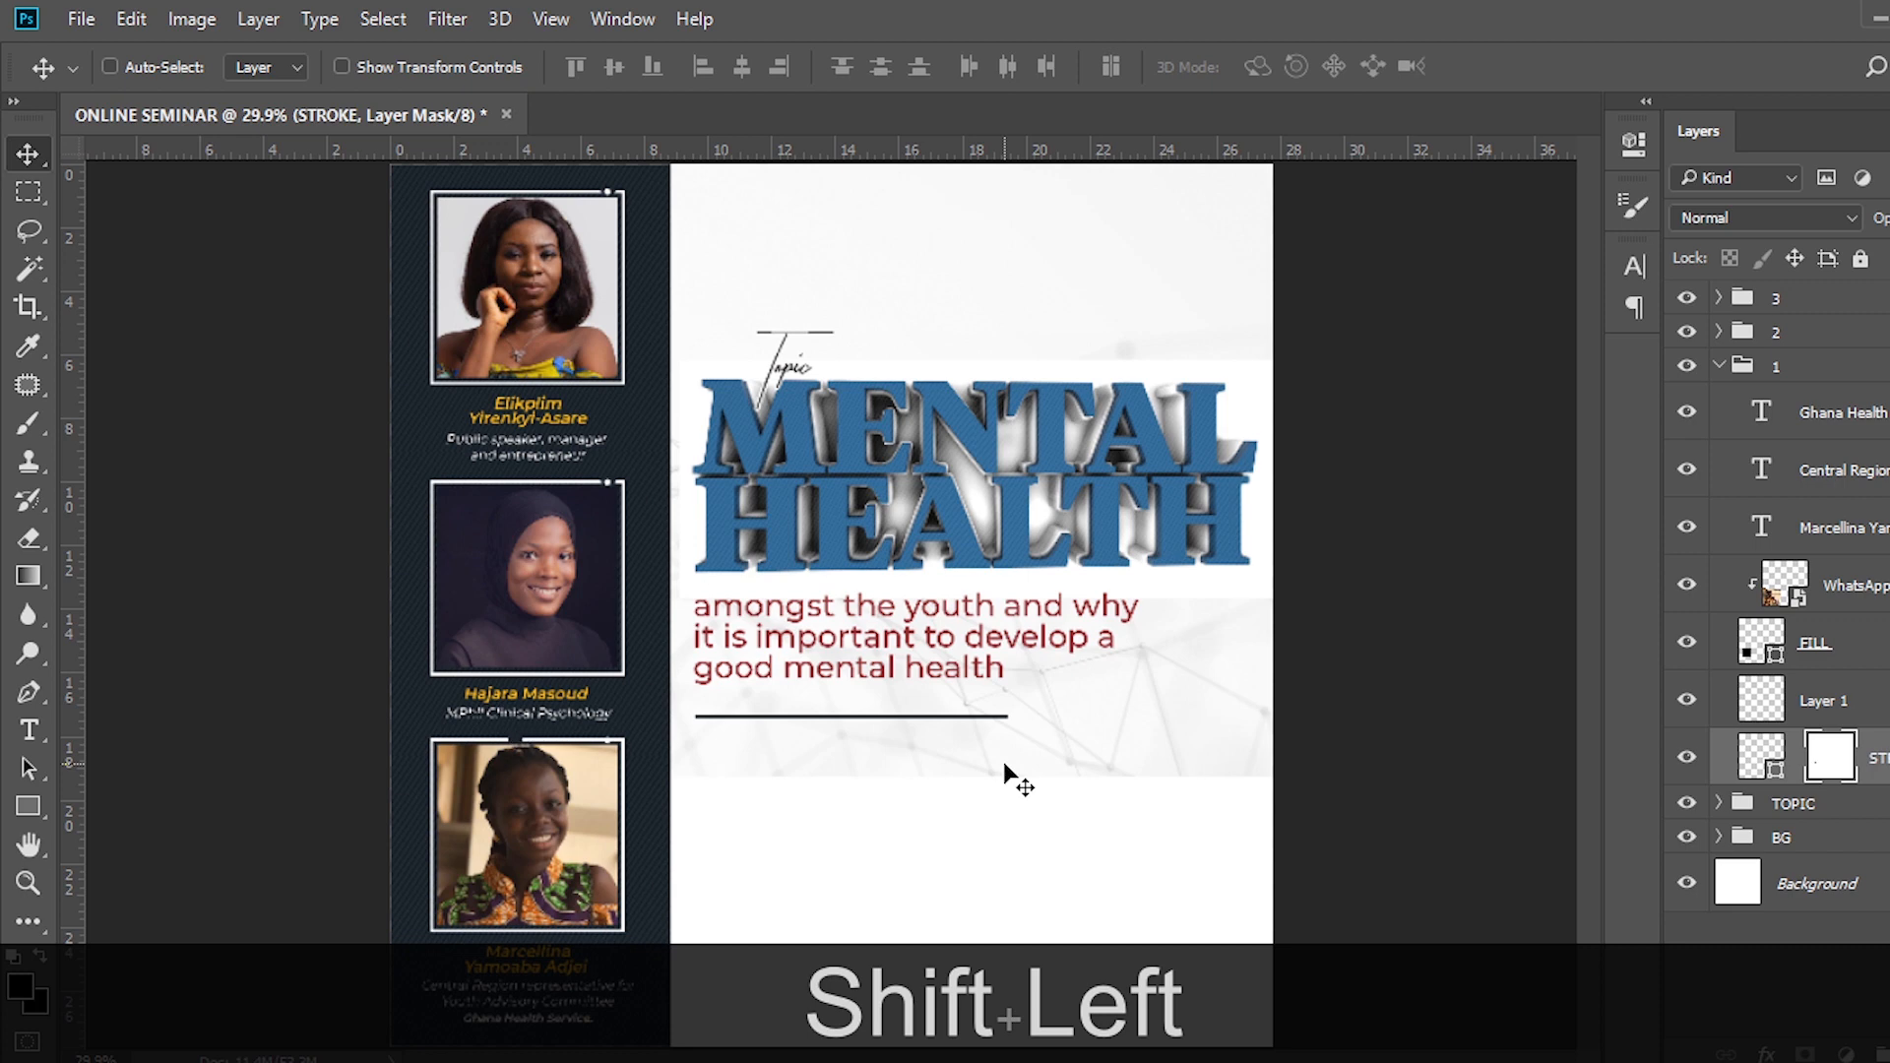
pyautogui.hotkey('shift', 'Left')
pyautogui.hotkey('shift', 'Left')
pyautogui.hotkey('shift', 'Left')
pyautogui.hotkey('shift', 'Left')
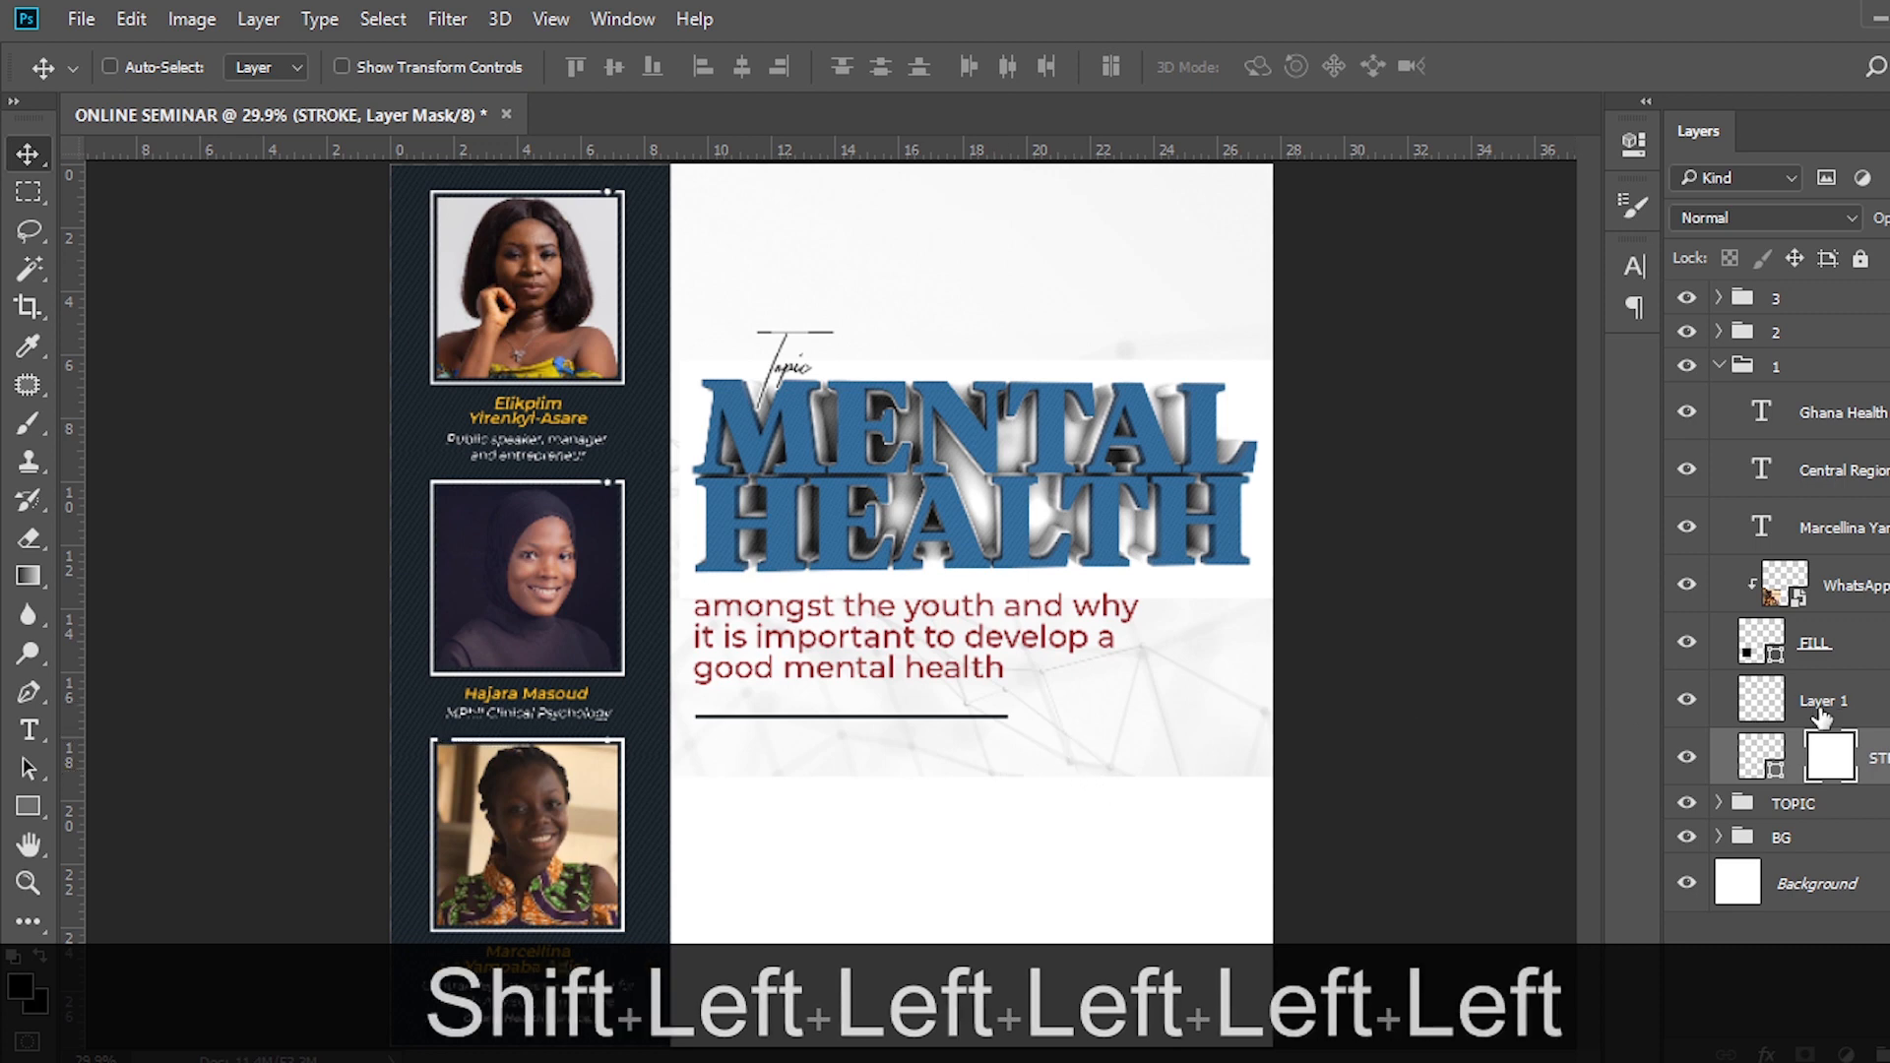
# Move the white dot on Layer 1 in group 1 left along the frame's upper edge into the border gap.
pyautogui.click(1875, 714)
pyautogui.hotkey('shift', 'Left')
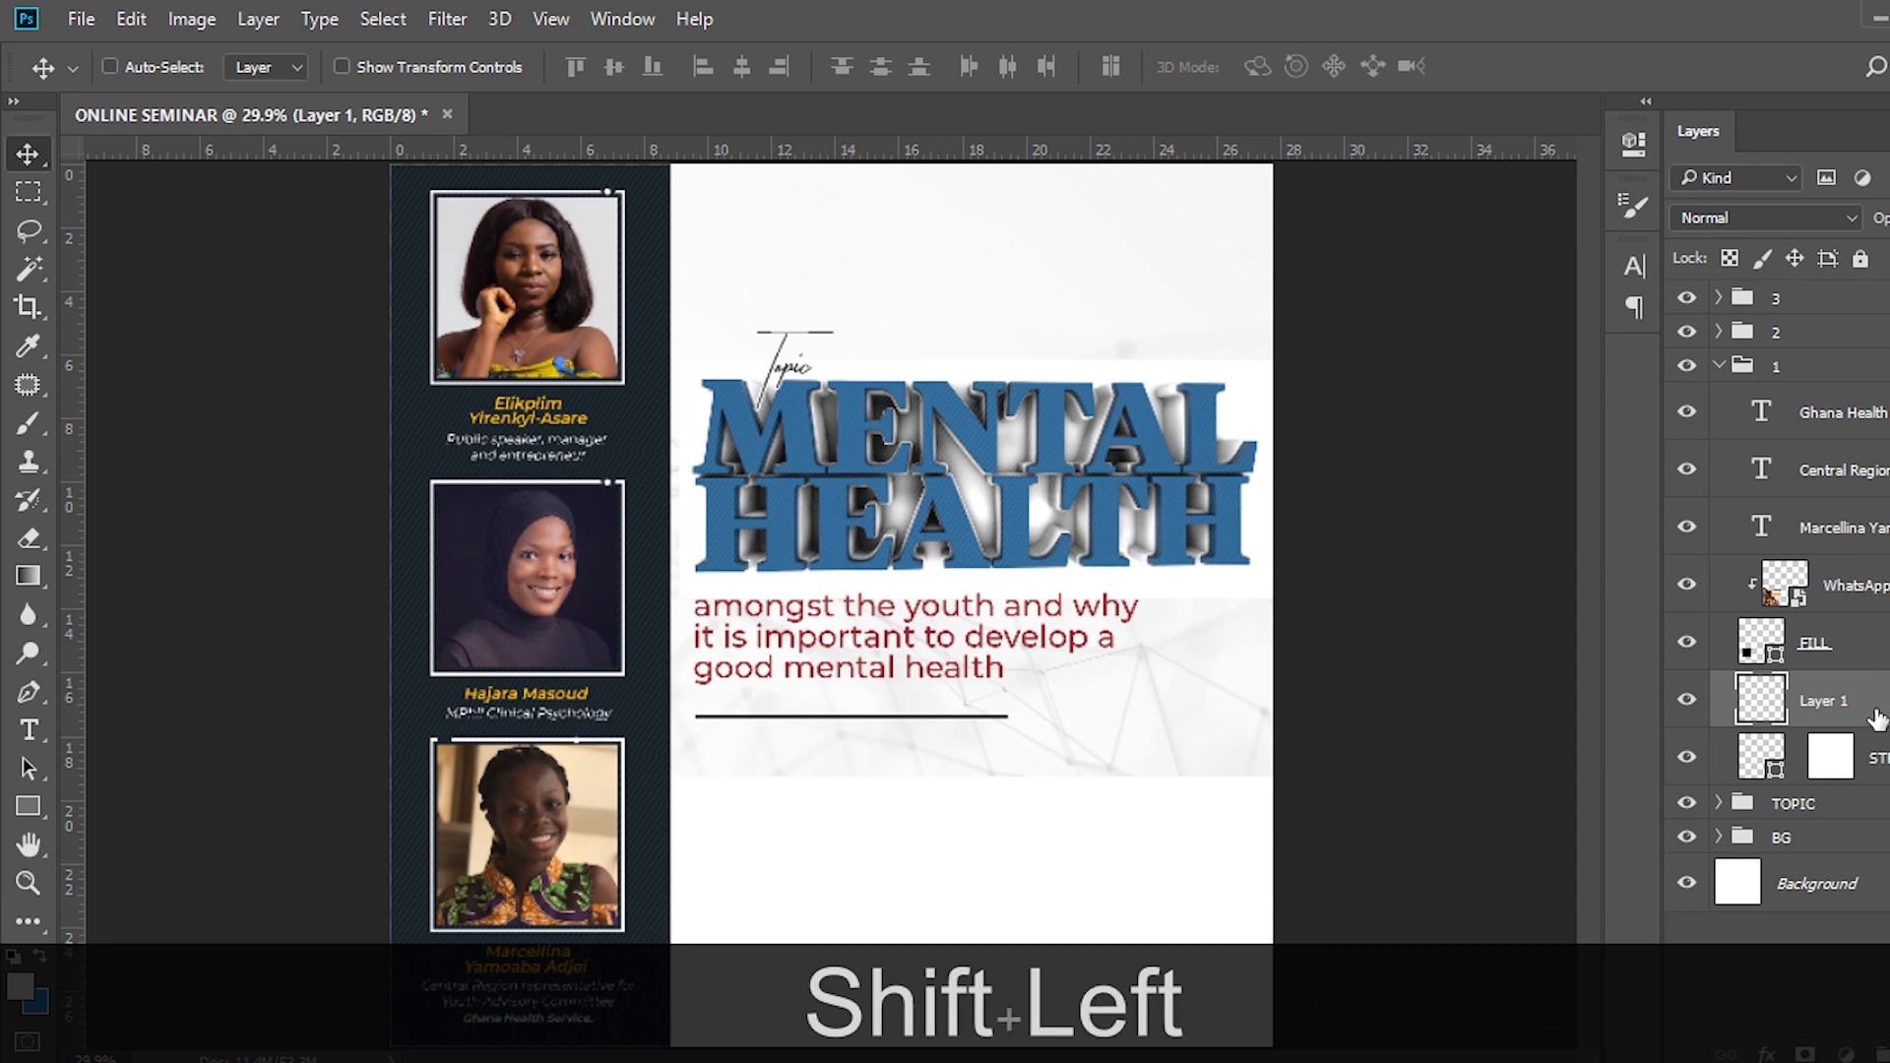
pyautogui.hotkey('shift', 'Left')
pyautogui.hotkey('shift', 'Left')
pyautogui.hotkey('shift', 'Left')
pyautogui.hotkey('shift', 'Left')
pyautogui.hotkey('shift', 'Left')
pyautogui.hotkey('shift', 'Left')
pyautogui.hotkey('shift', 'Left')
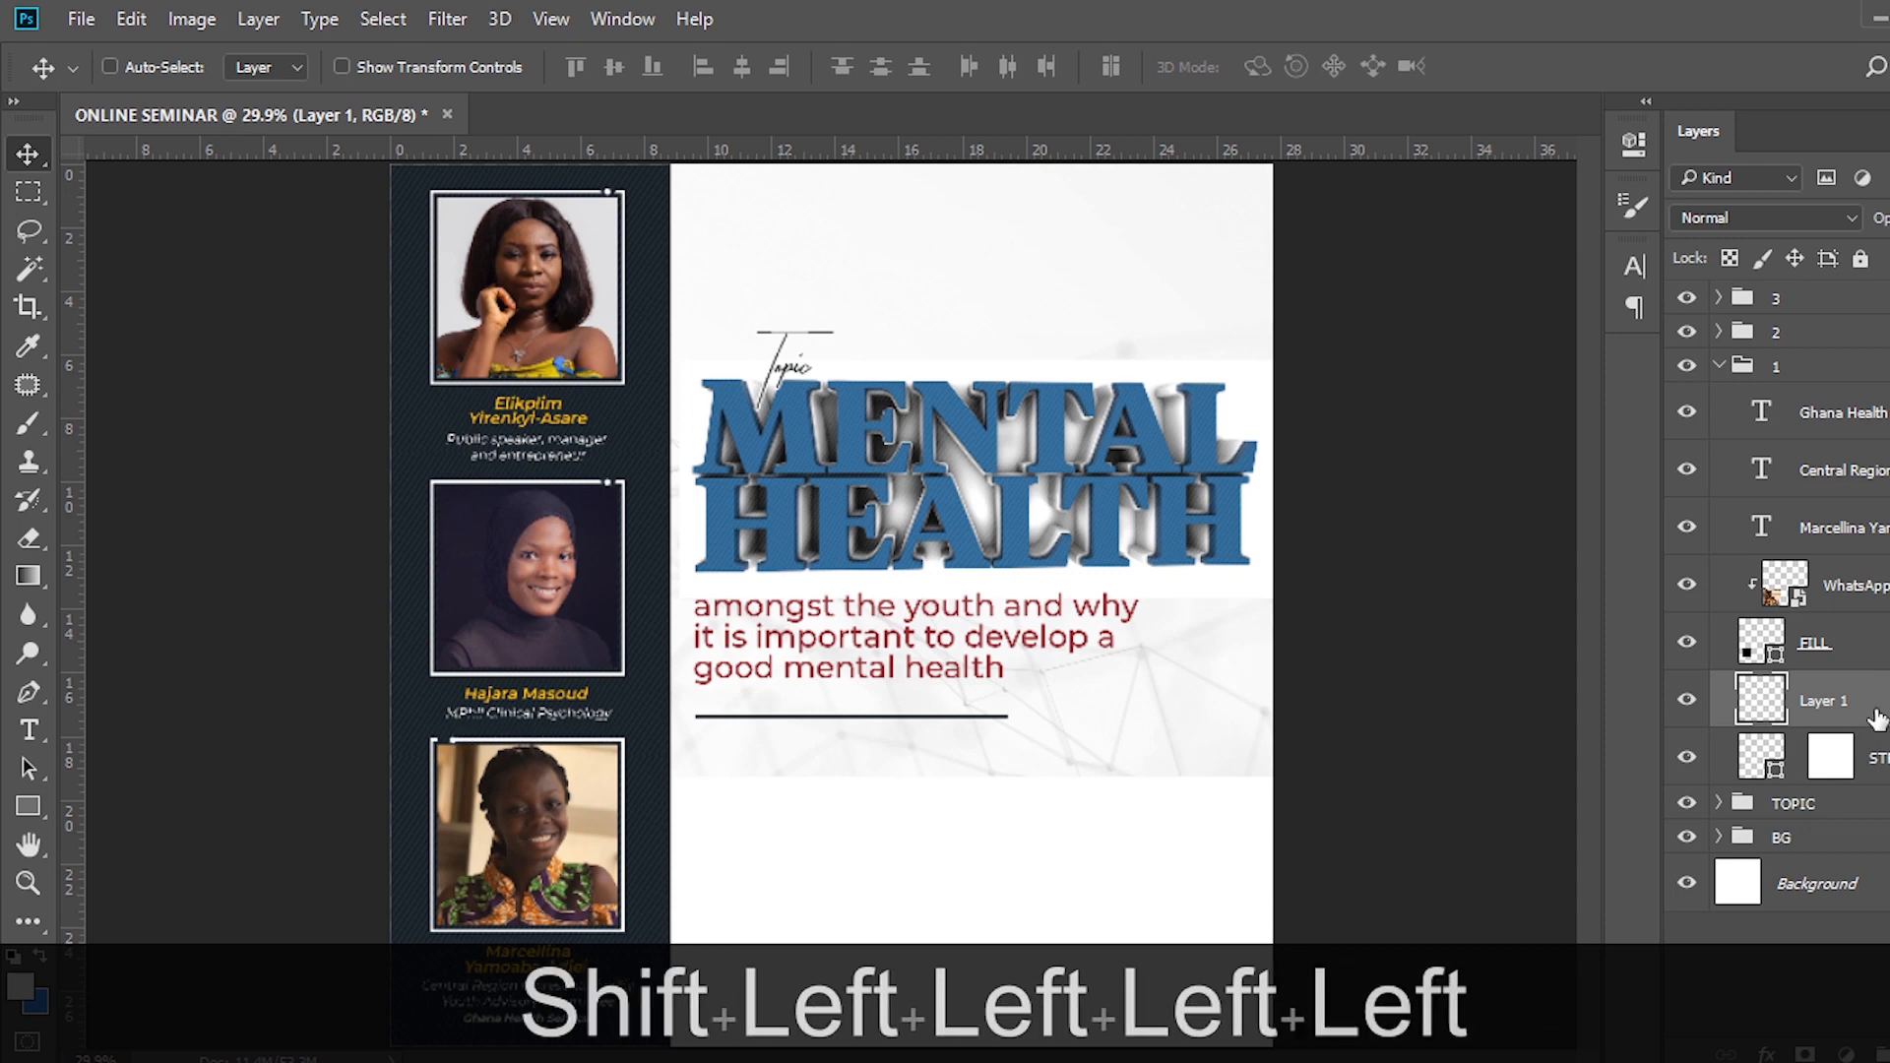
pyautogui.hotkey('shift', 'Right')
pyautogui.hotkey('shift', 'Right')
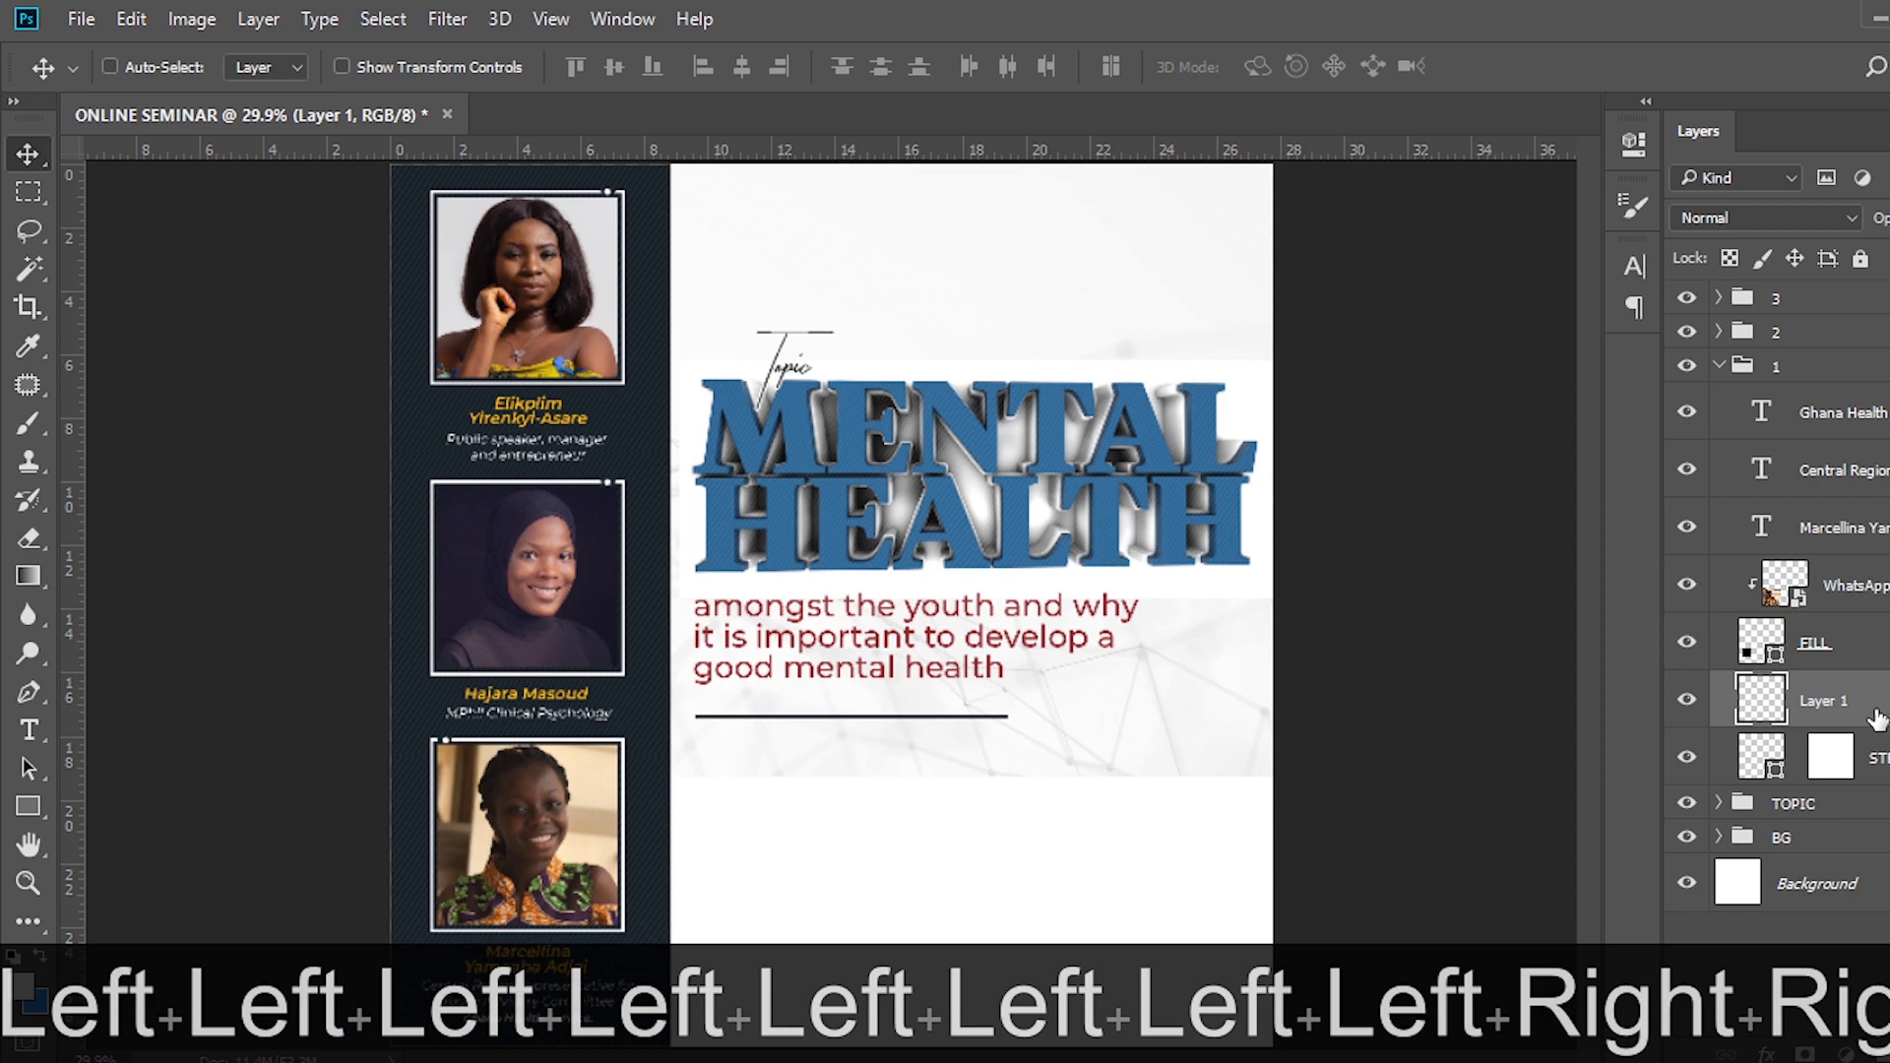
pyautogui.hotkey('ctrl', '=')
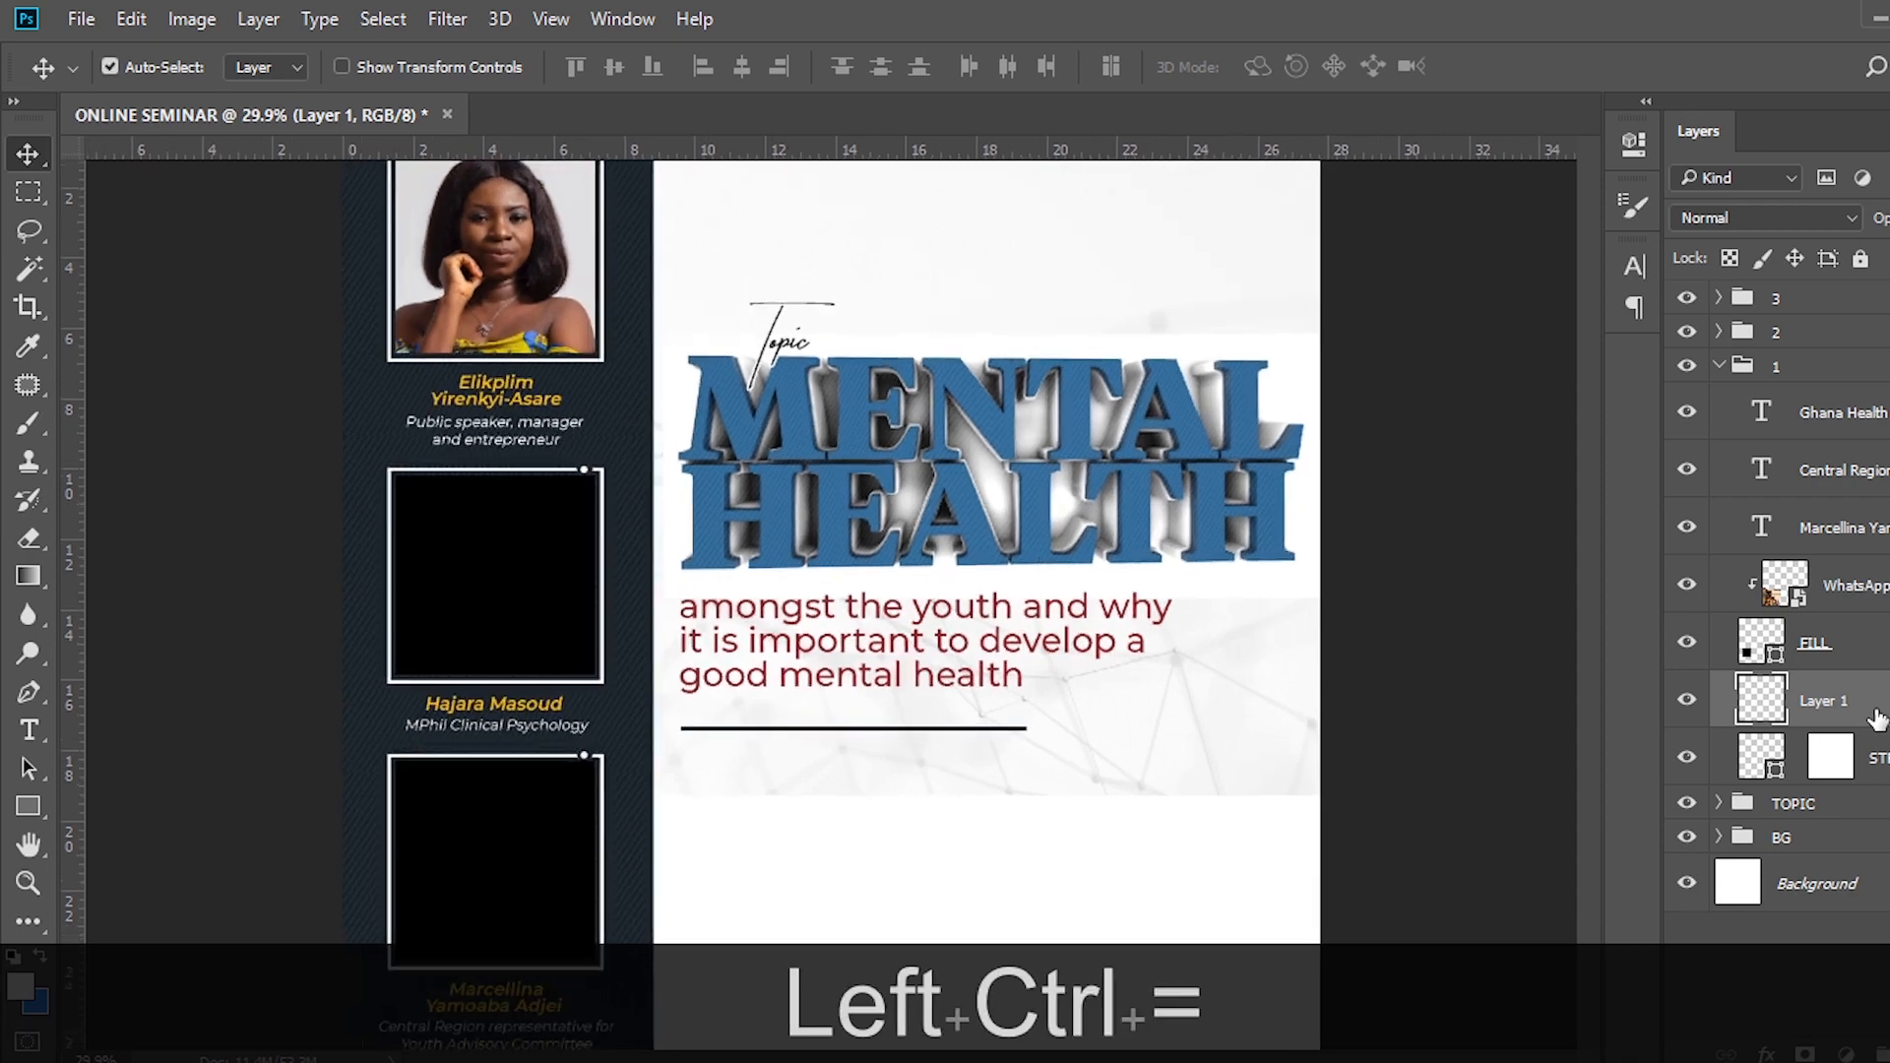
pyautogui.hotkey('ctrl', '=')
pyautogui.press('Right')
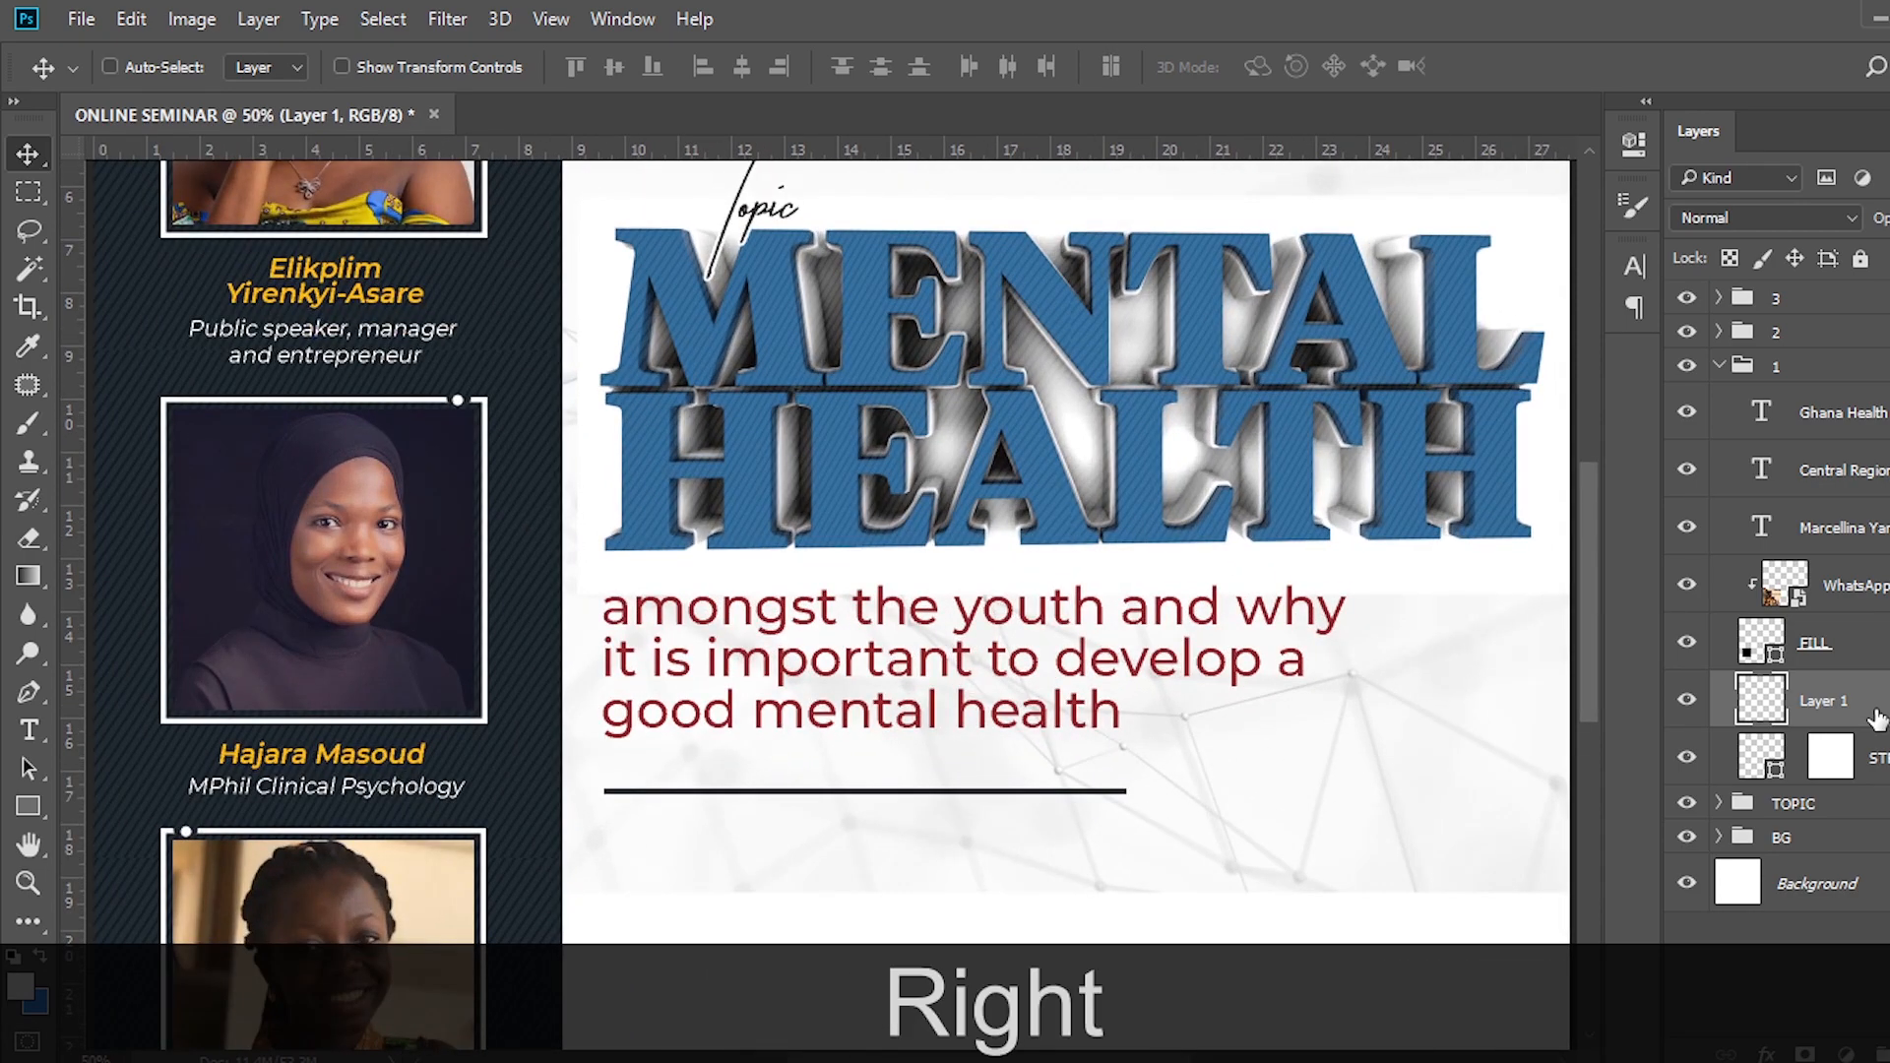
# Collapse group 1, expand group 3 and unlink the layer mask of its STROKE layer, leaving the mask selected.
pyautogui.scroll(5, 808, 335)
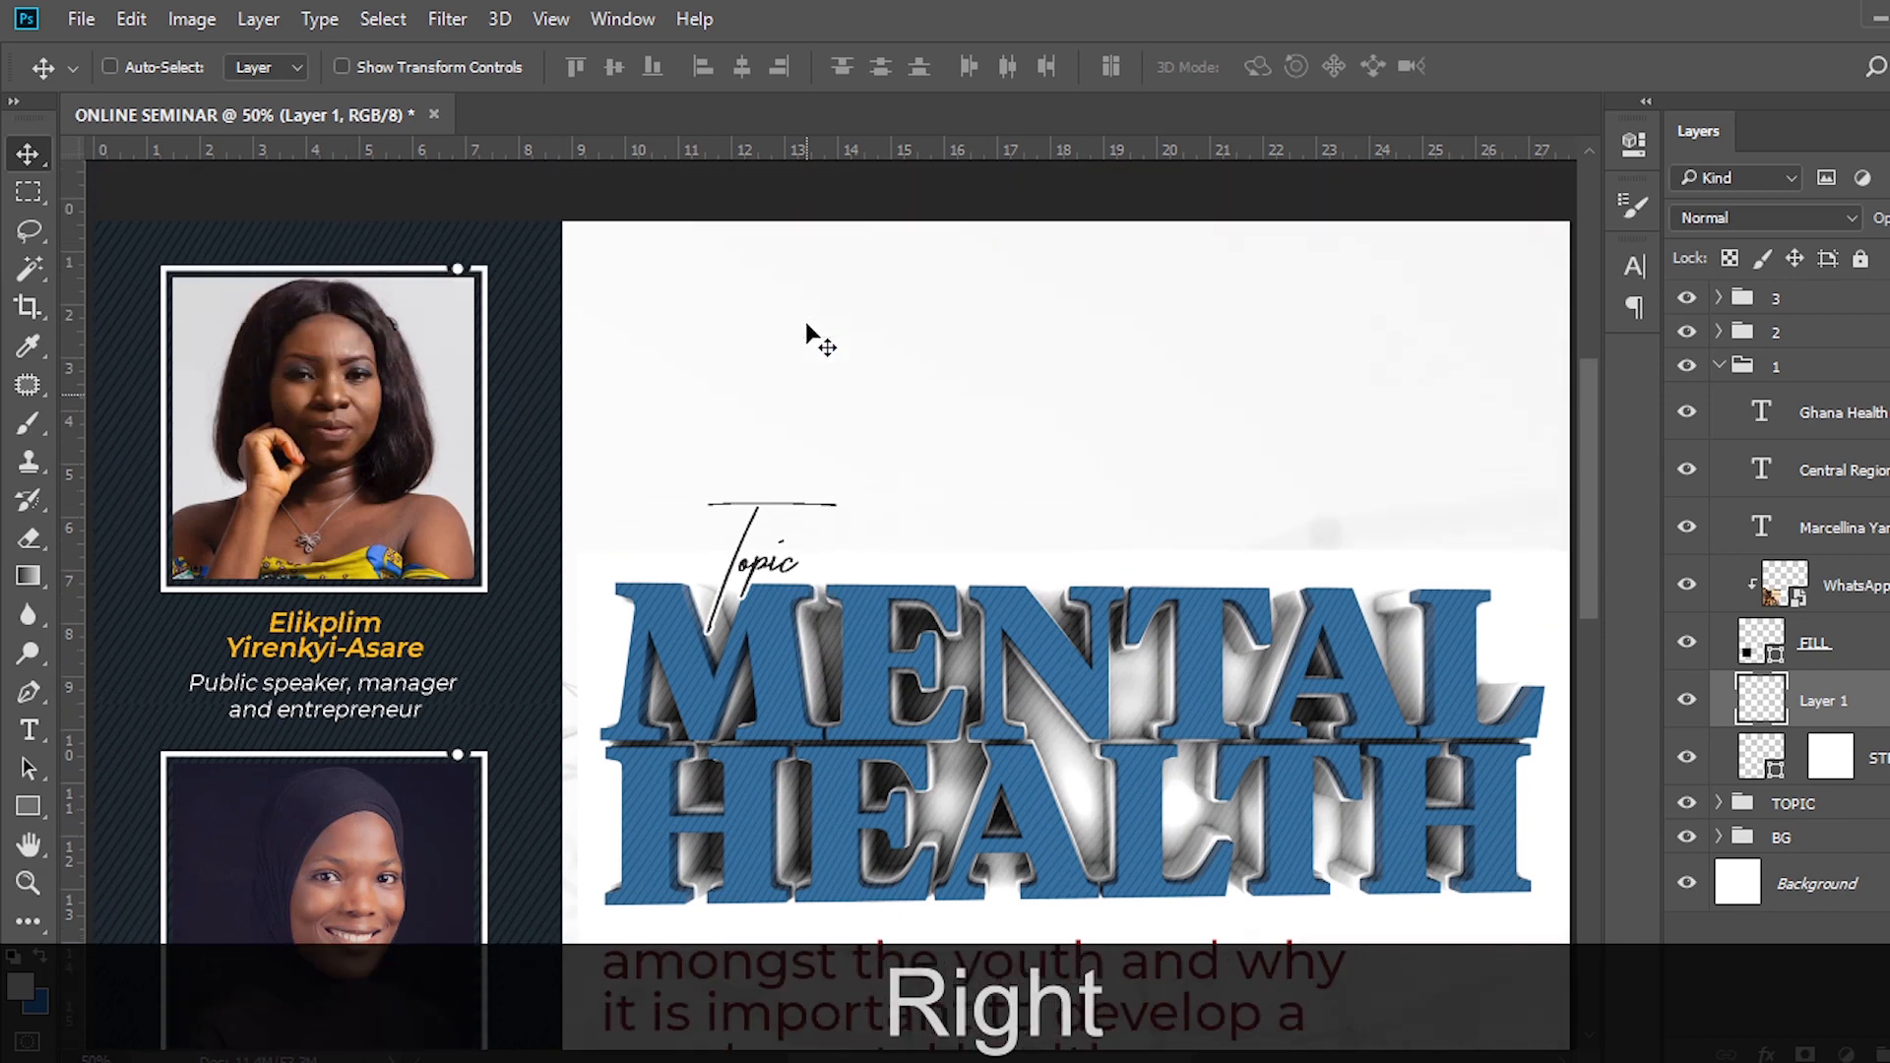
pyautogui.scroll(1, 807, 334)
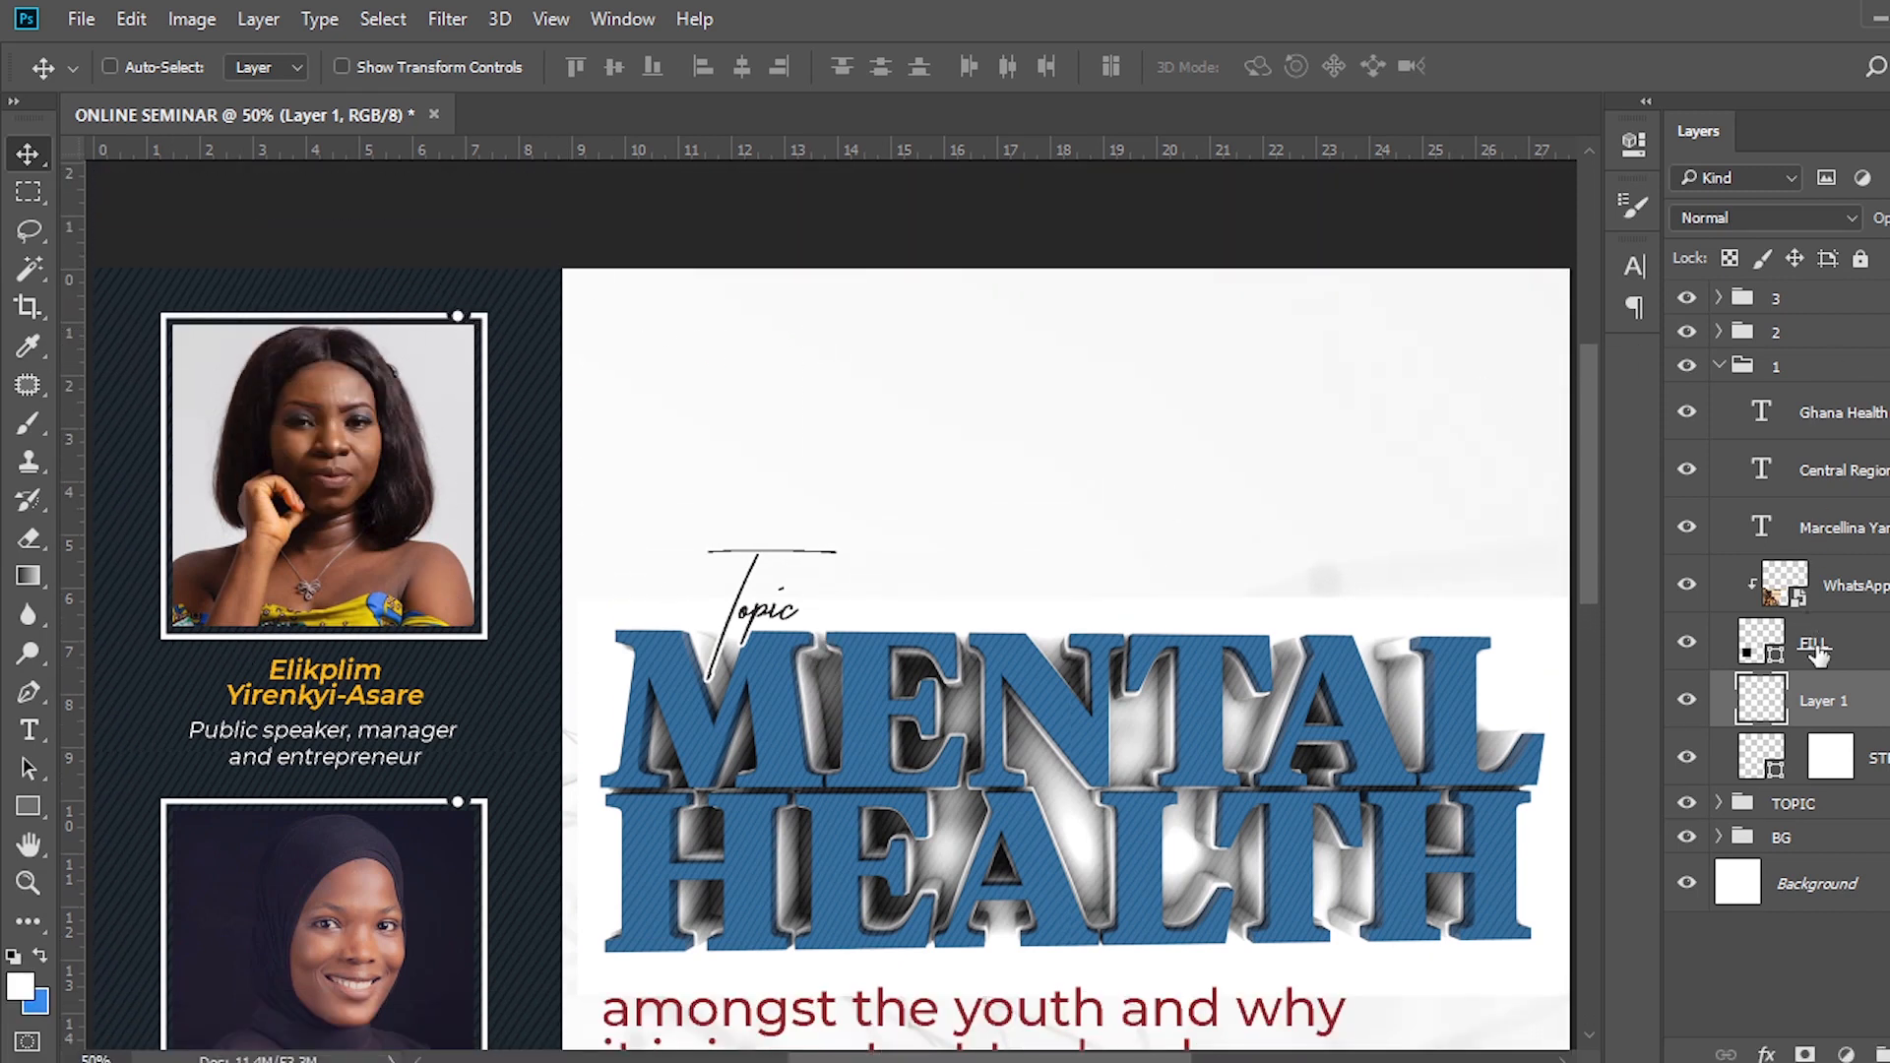
pyautogui.click(1719, 366)
pyautogui.click(1719, 297)
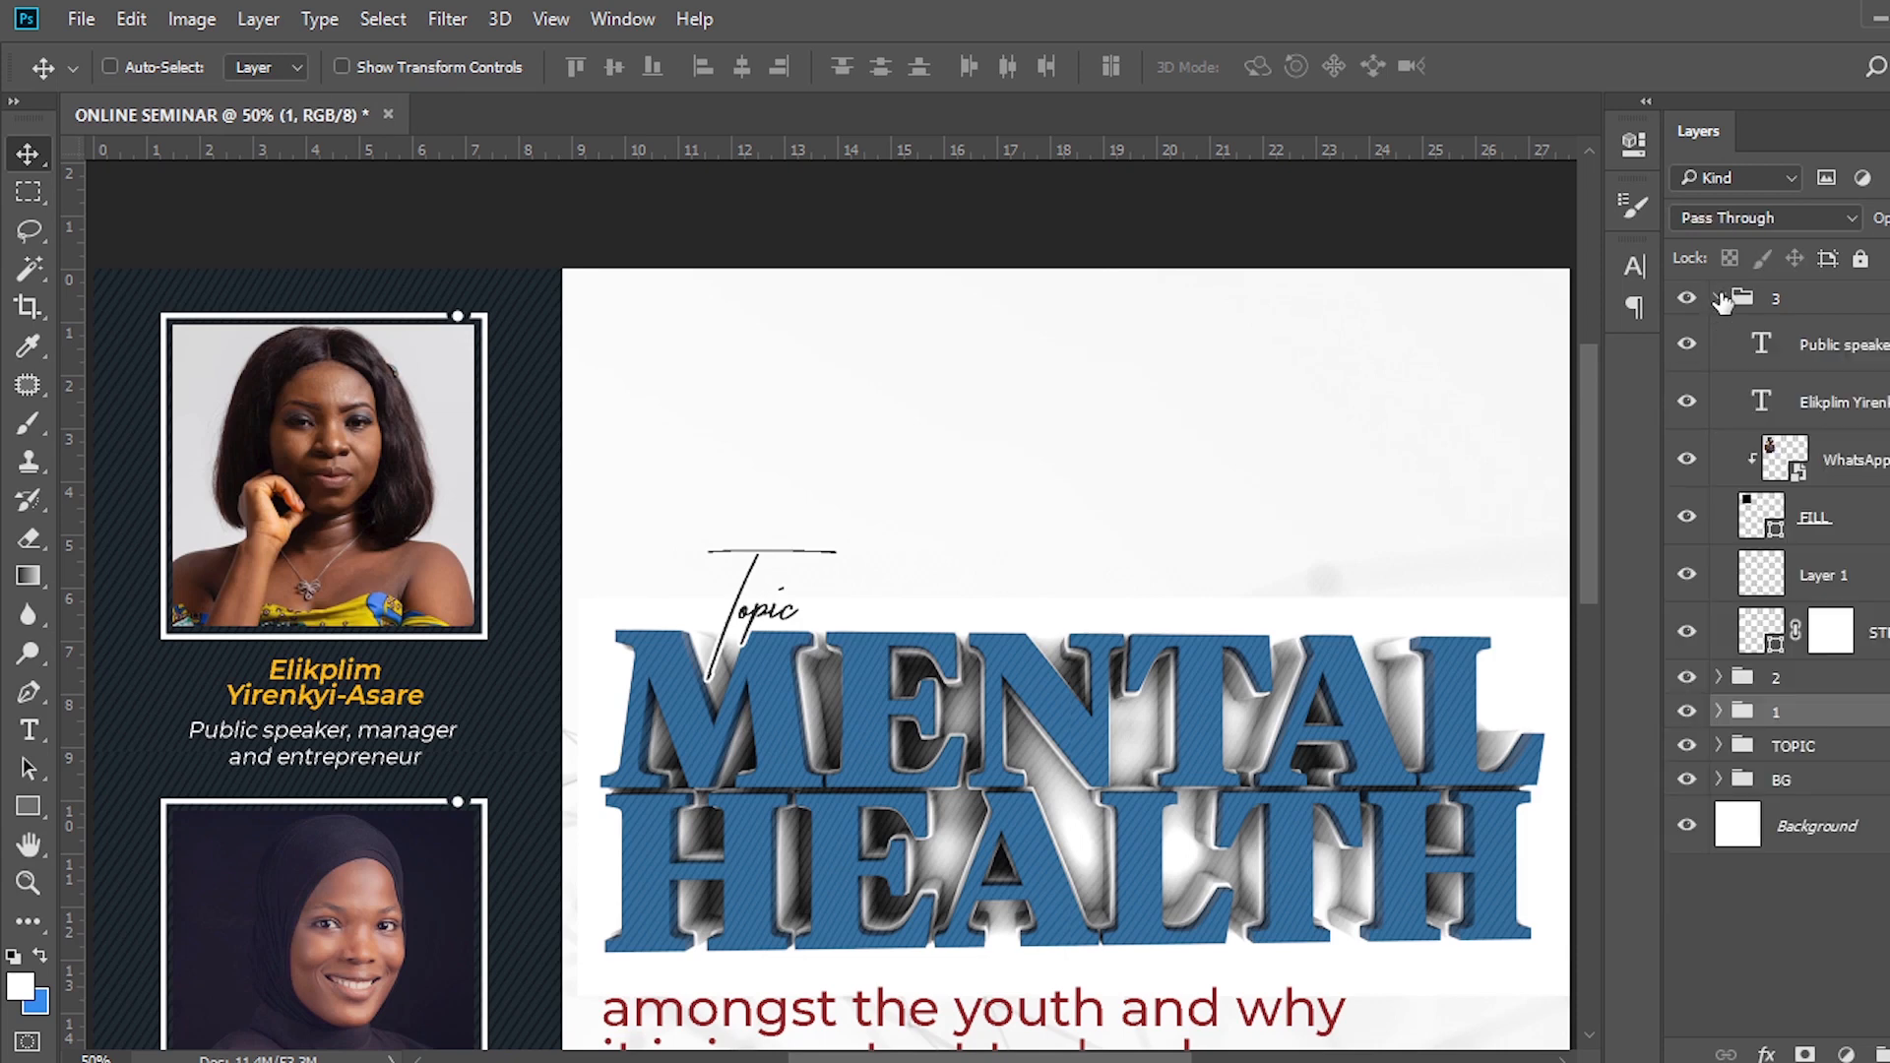
pyautogui.click(1719, 711)
pyautogui.scroll(-1, 1796, 984)
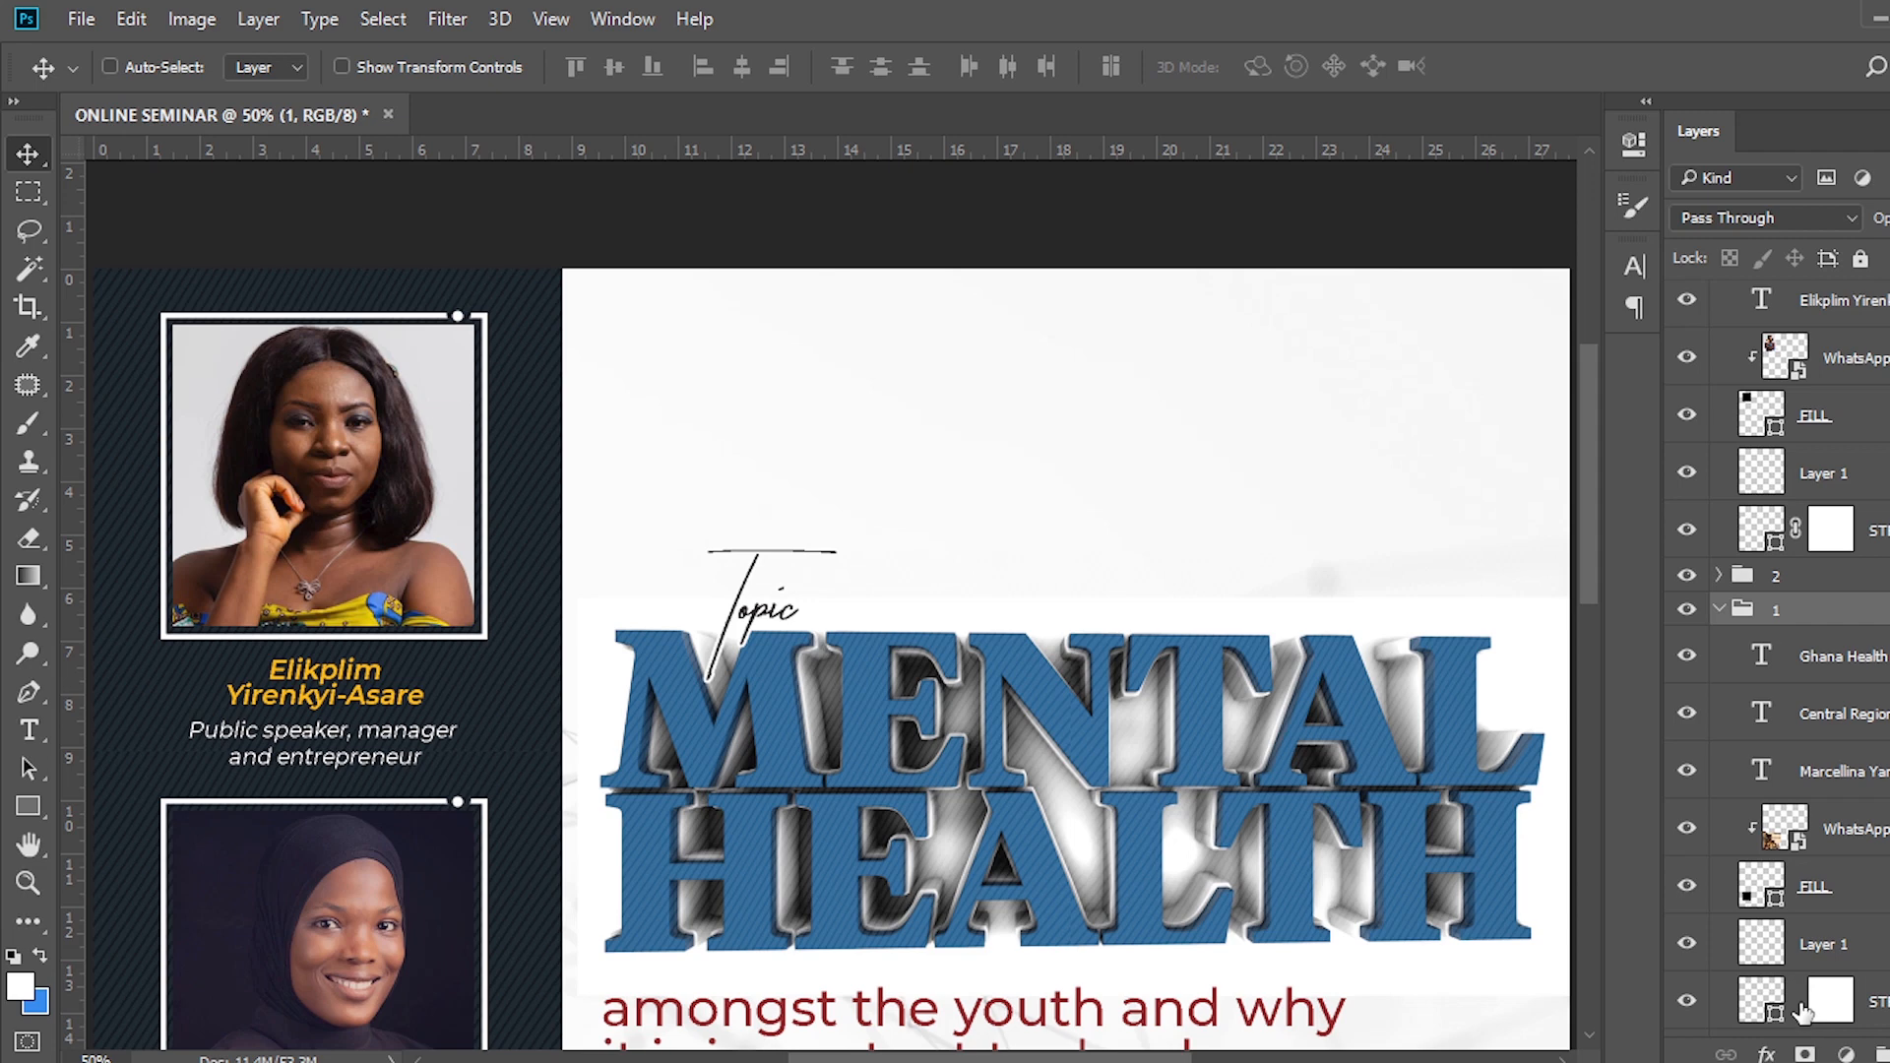
pyautogui.click(1718, 609)
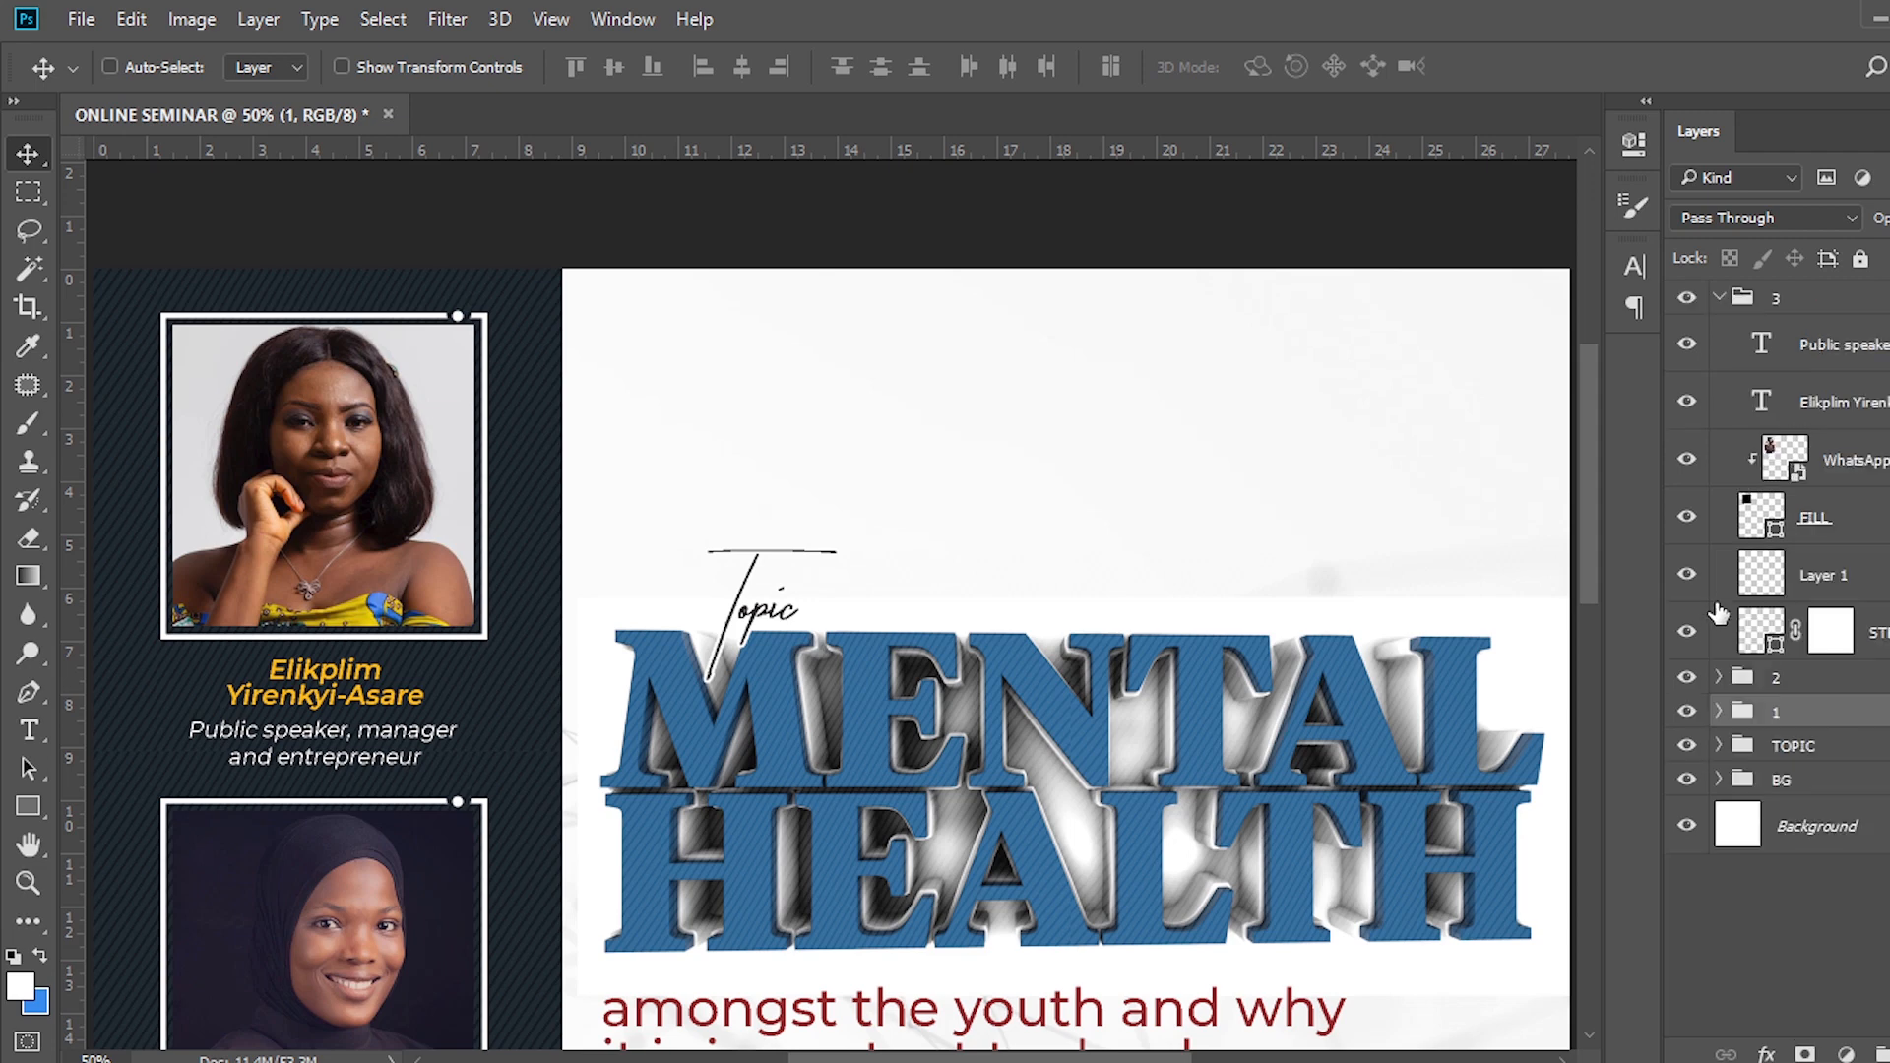
pyautogui.click(1717, 678)
pyautogui.click(1718, 680)
pyautogui.click(1833, 645)
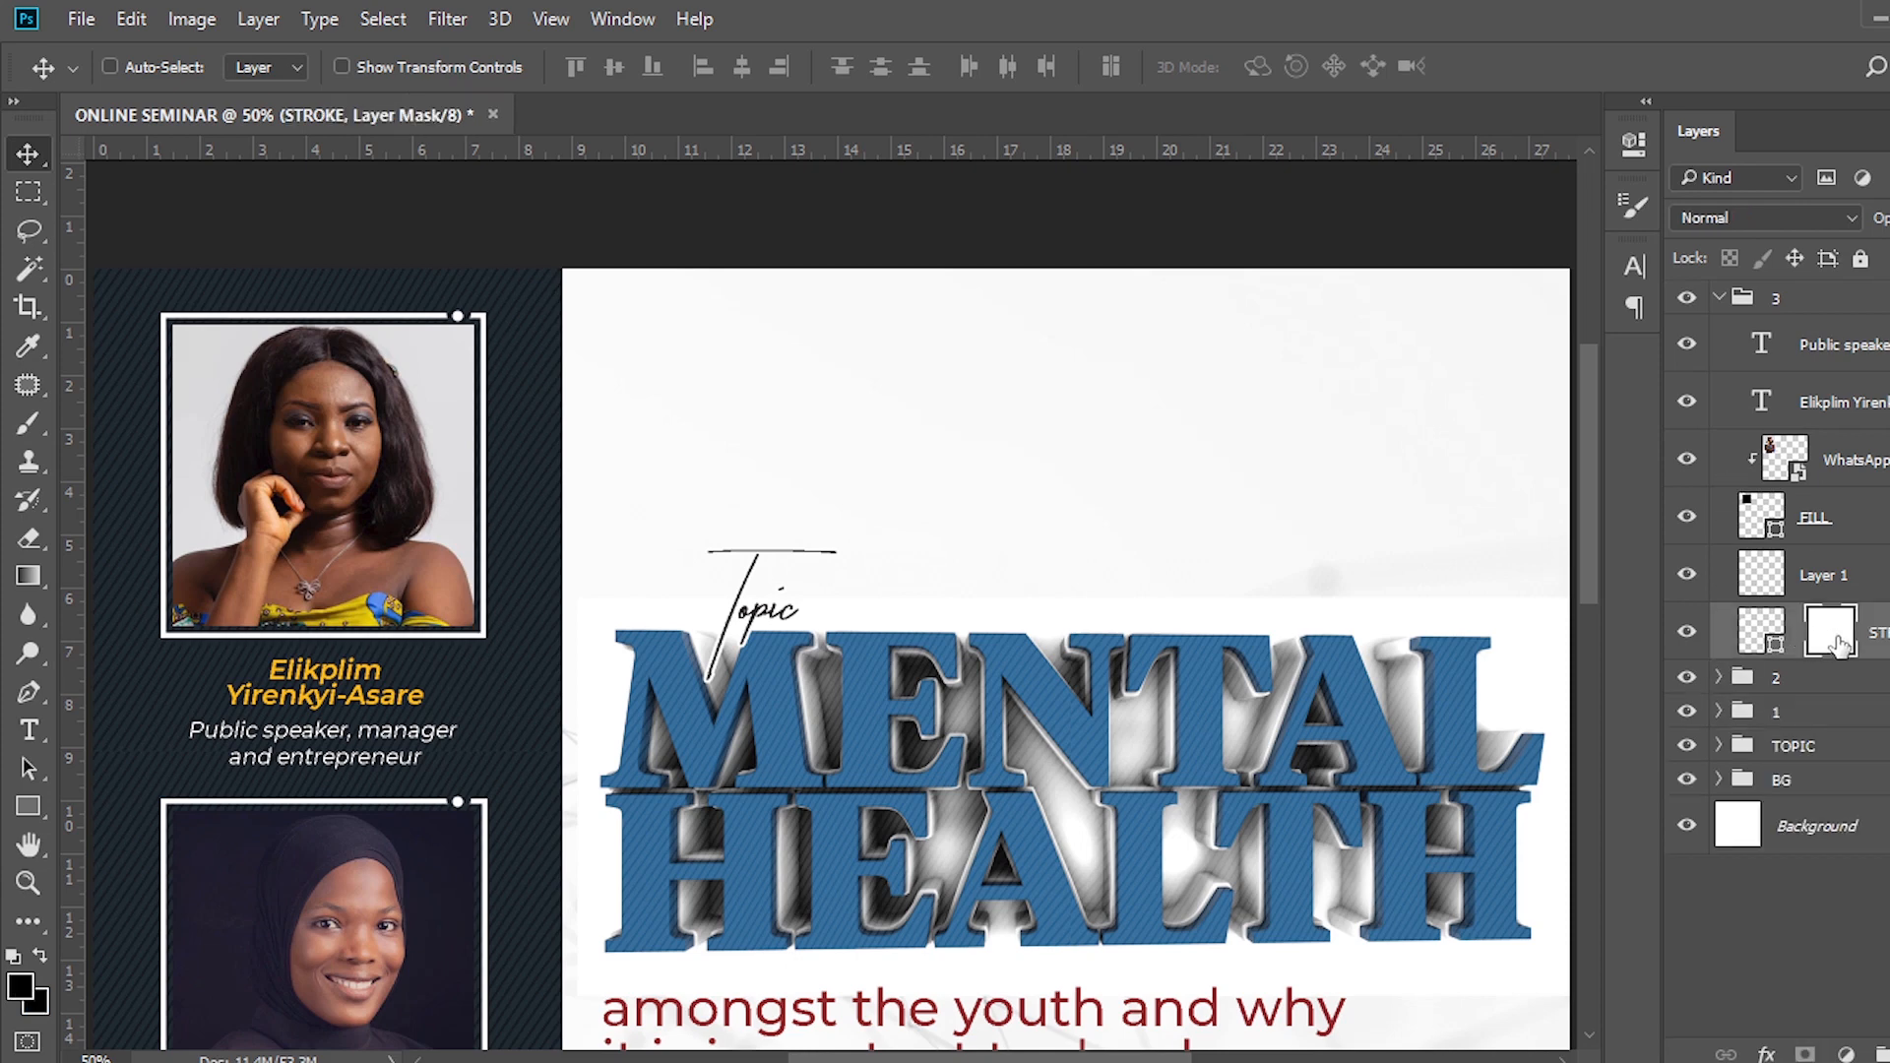
# Shift the STROKE mask's gap in group 3 from the frame's upper edge to its lower-left corner.
pyautogui.press('Right')
pyautogui.press('Right')
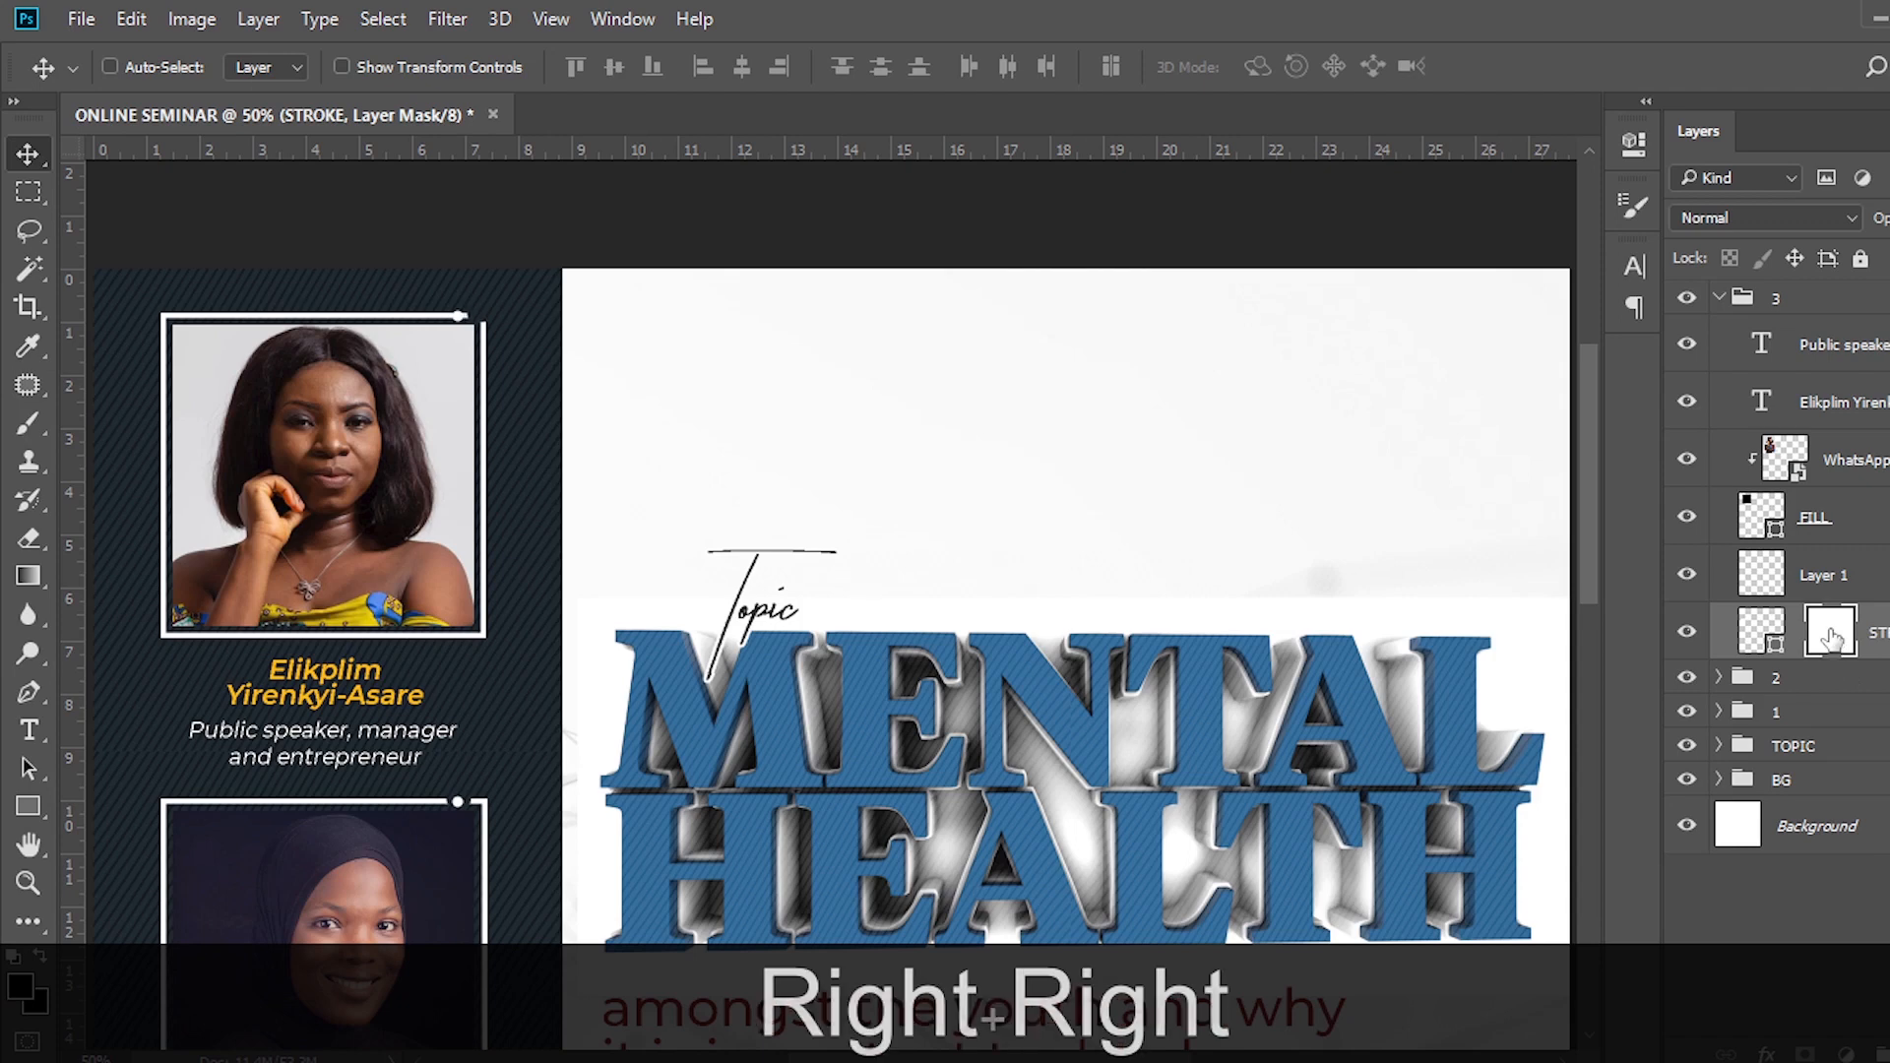
pyautogui.press('Down')
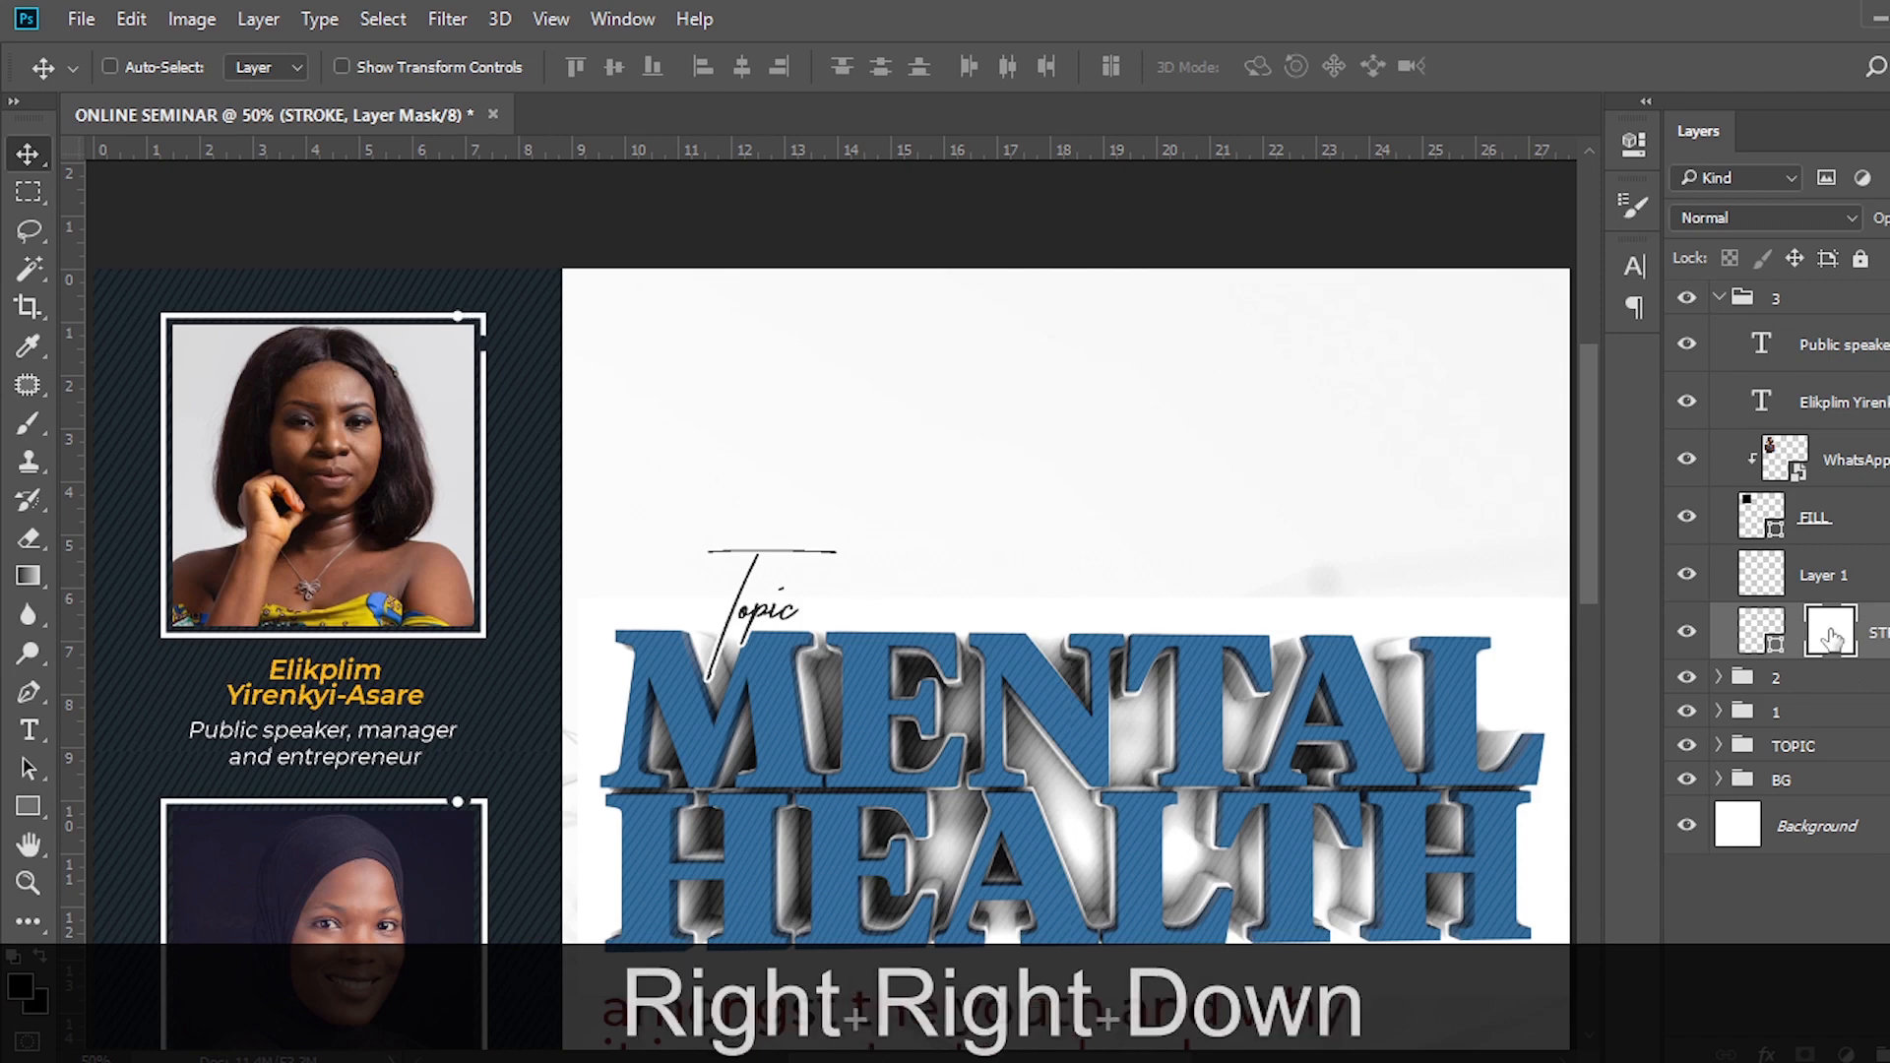
pyautogui.hotkey('shift', 'Down')
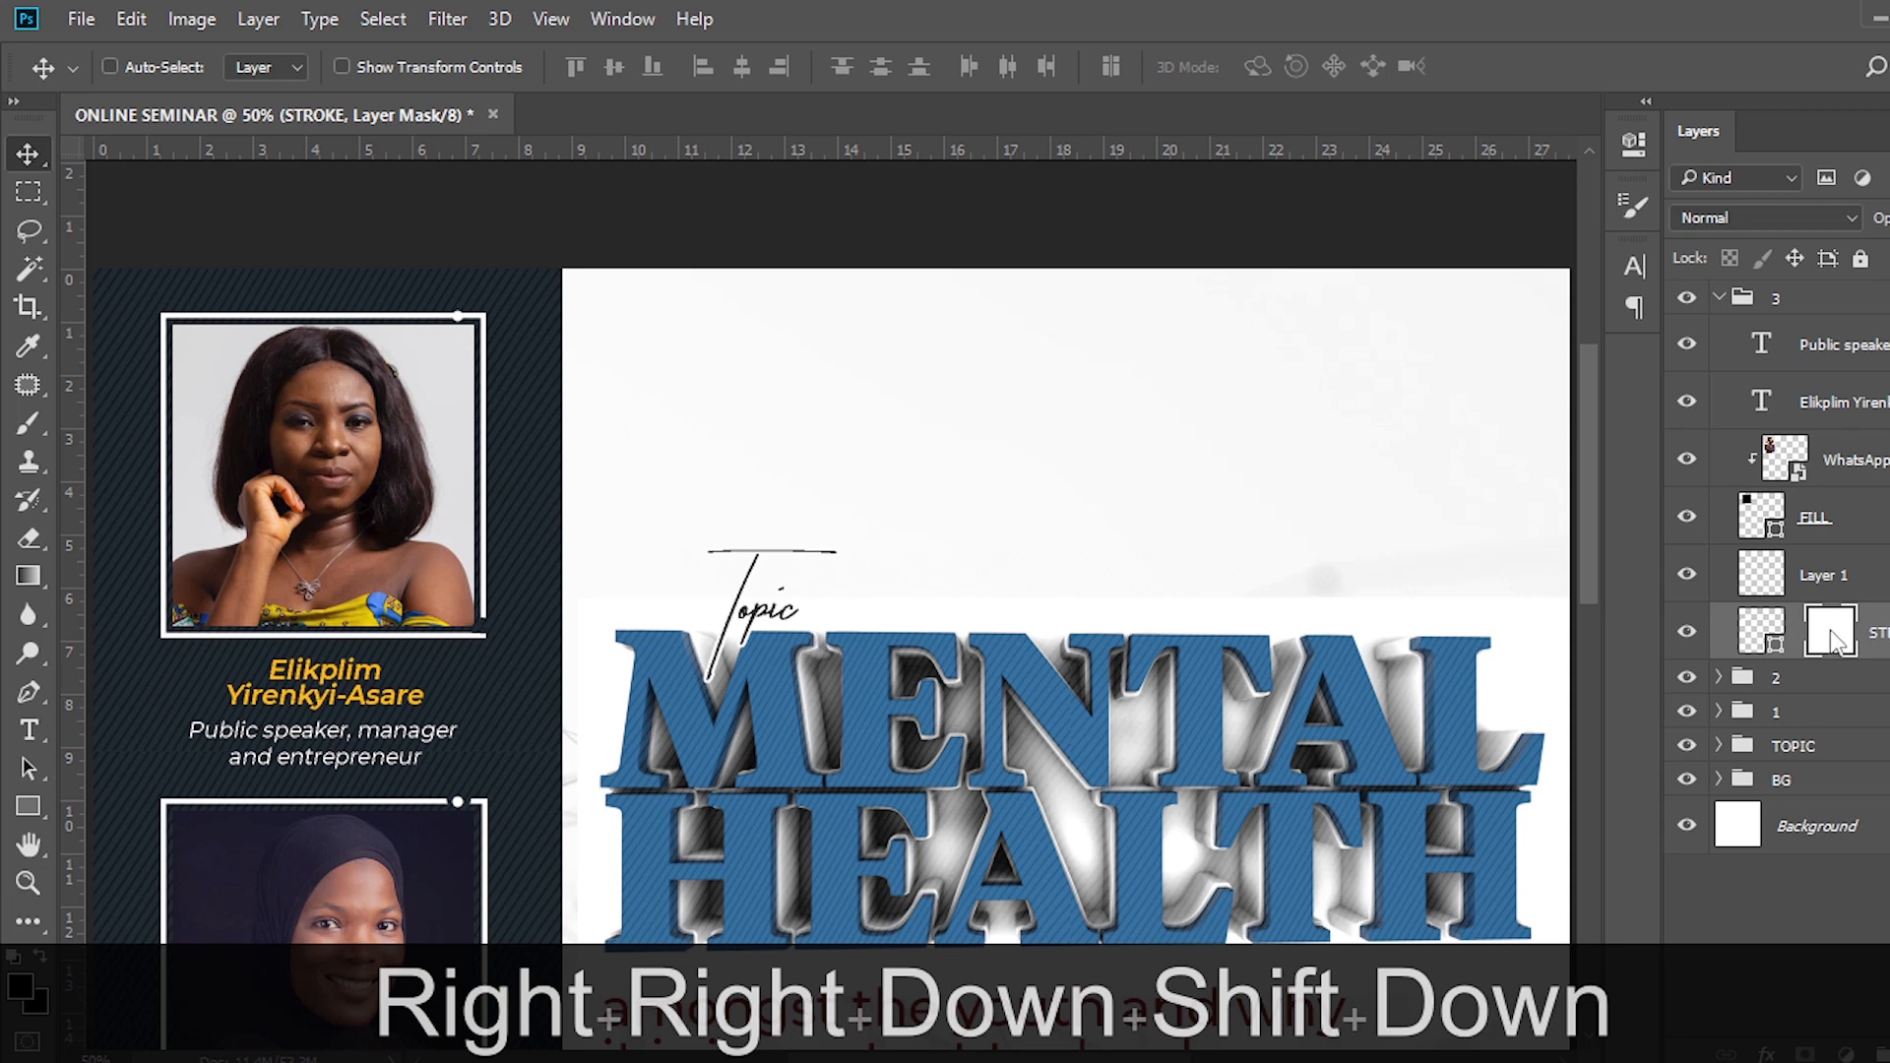
pyautogui.press('Left')
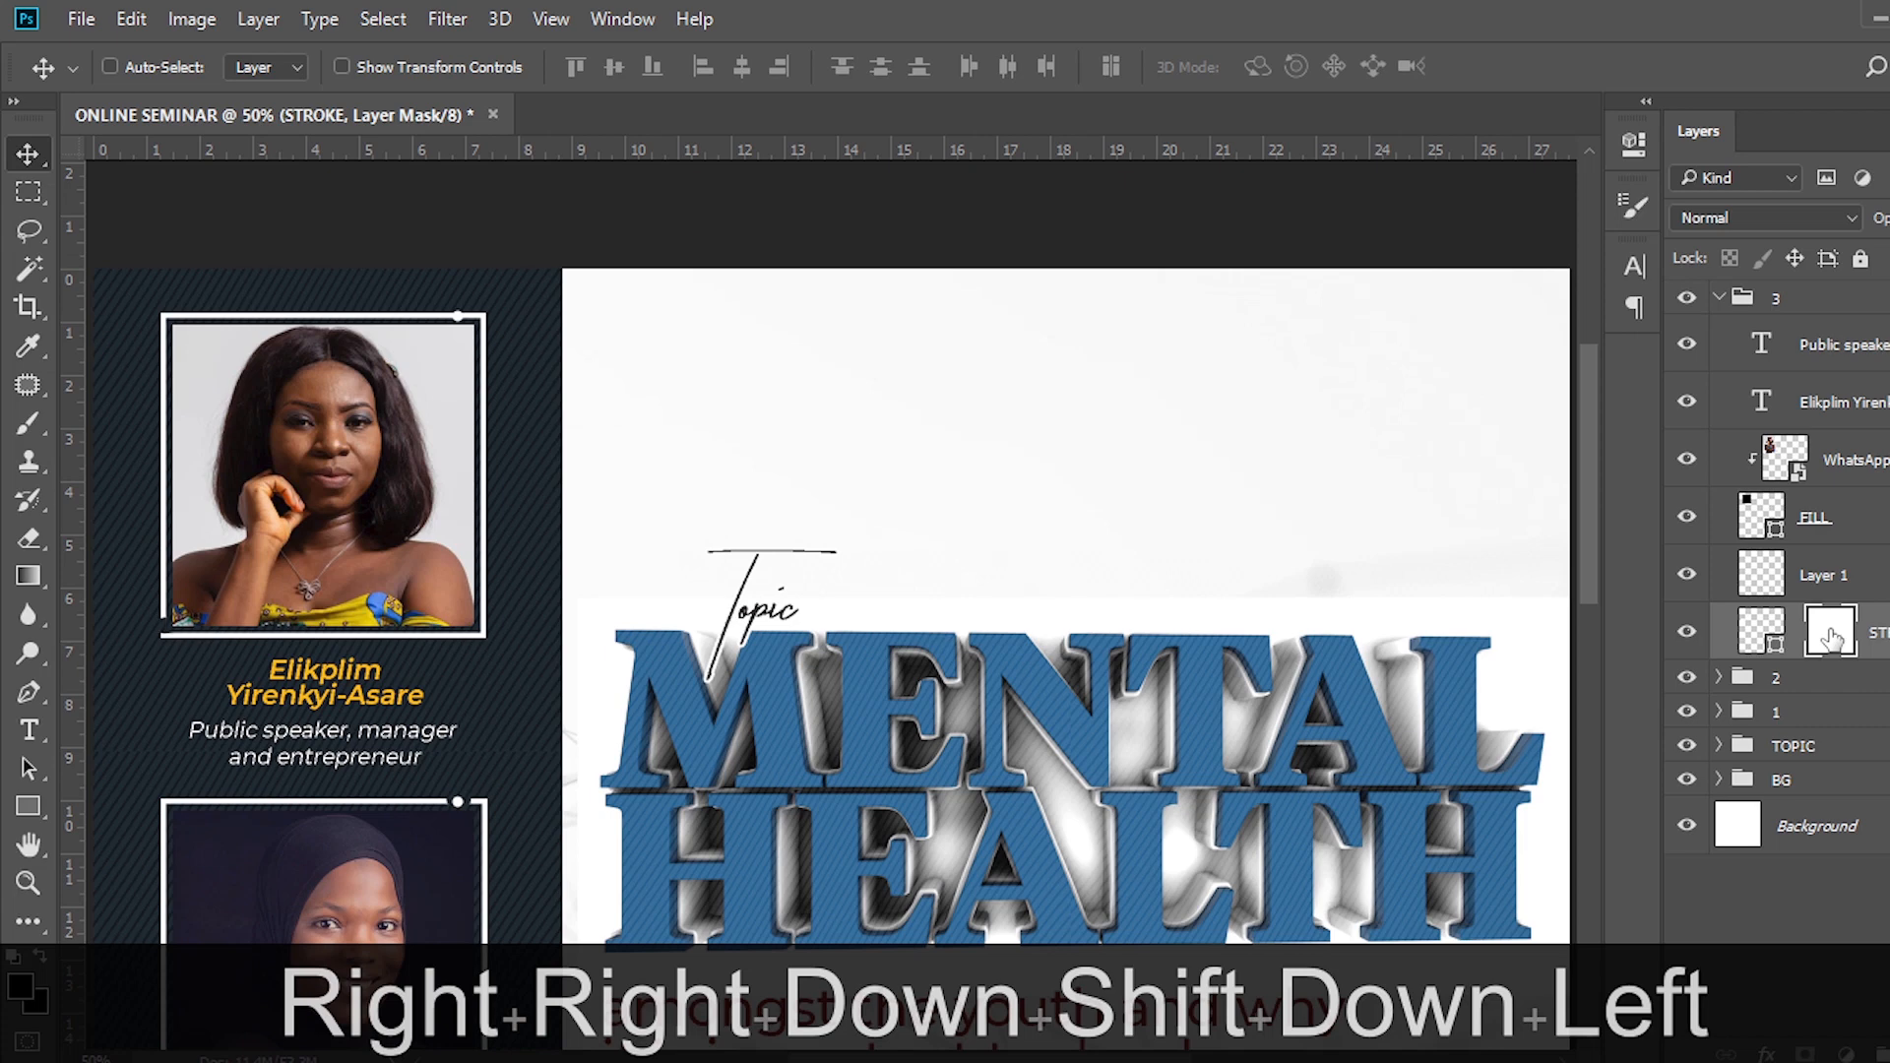
pyautogui.press('Down')
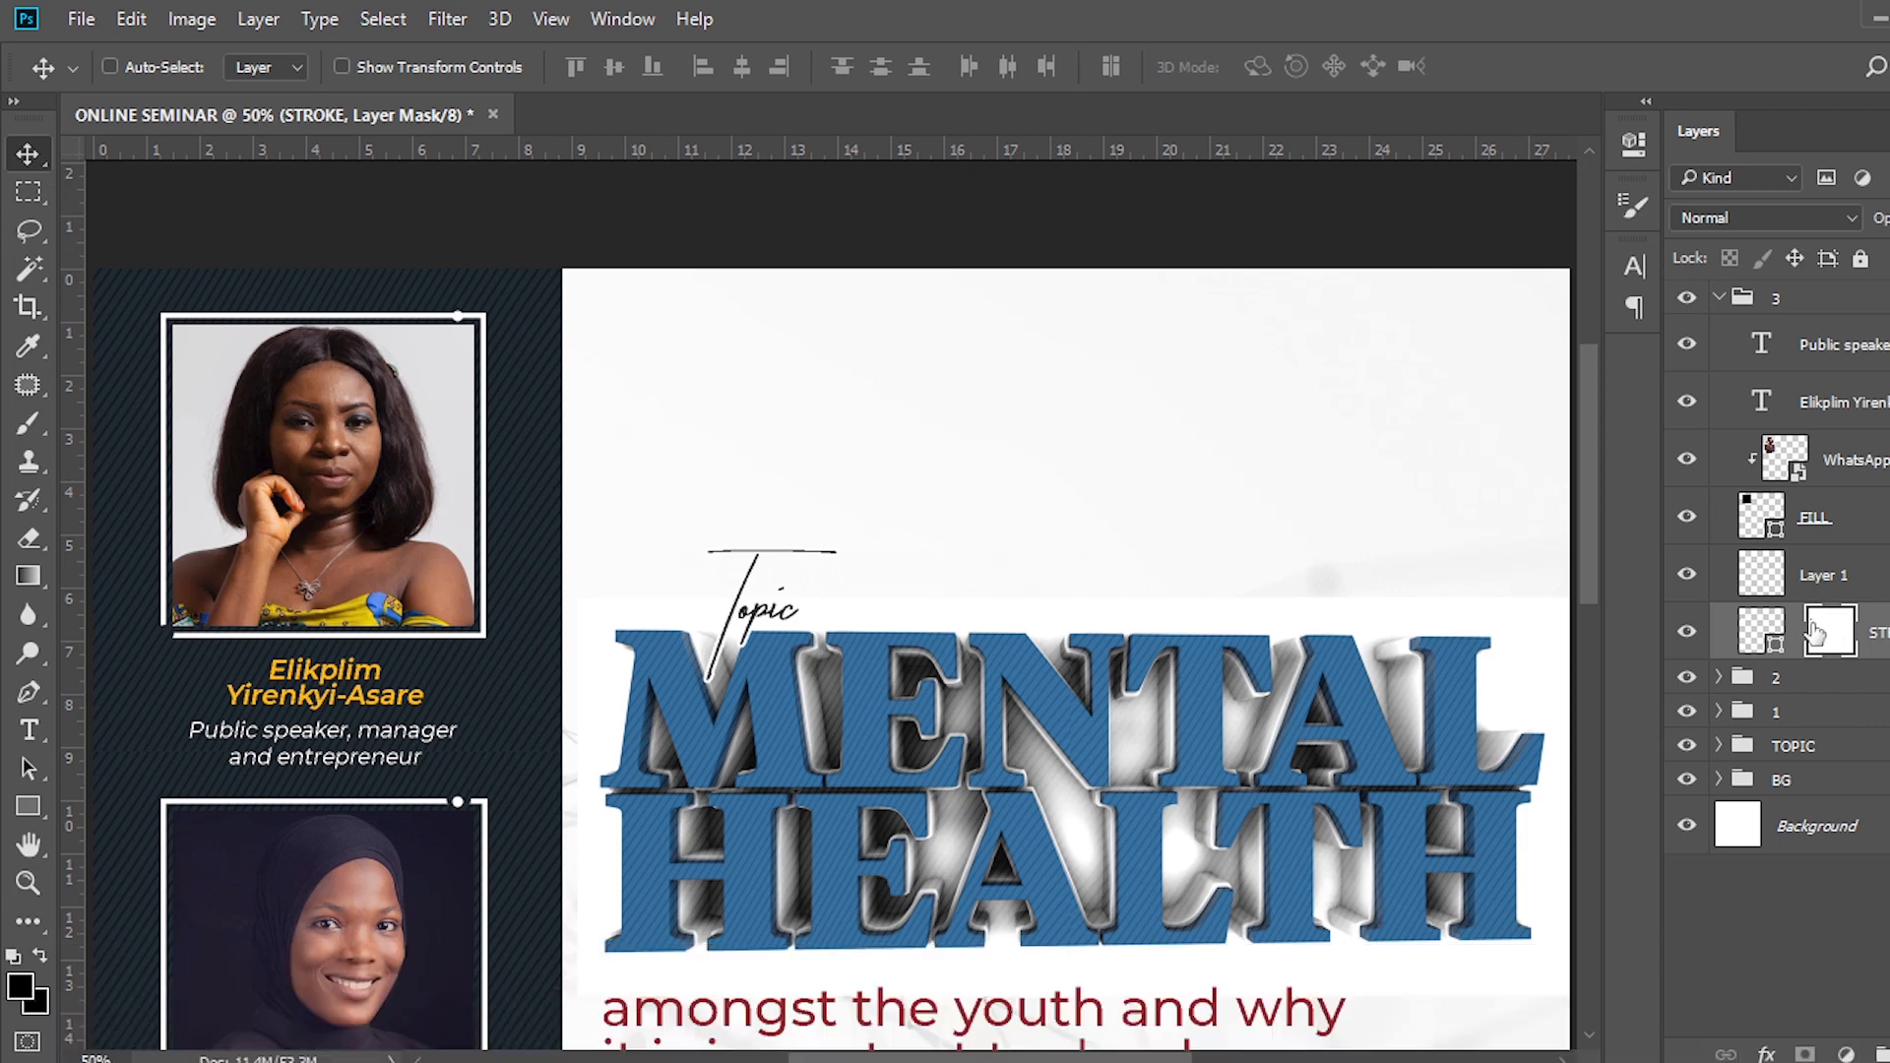
# Move the white dot on Layer 1 in group 3 to the border gap at the top frame's lower-left corner.
pyautogui.click(1809, 577)
pyautogui.hotkey('shift', 'Left')
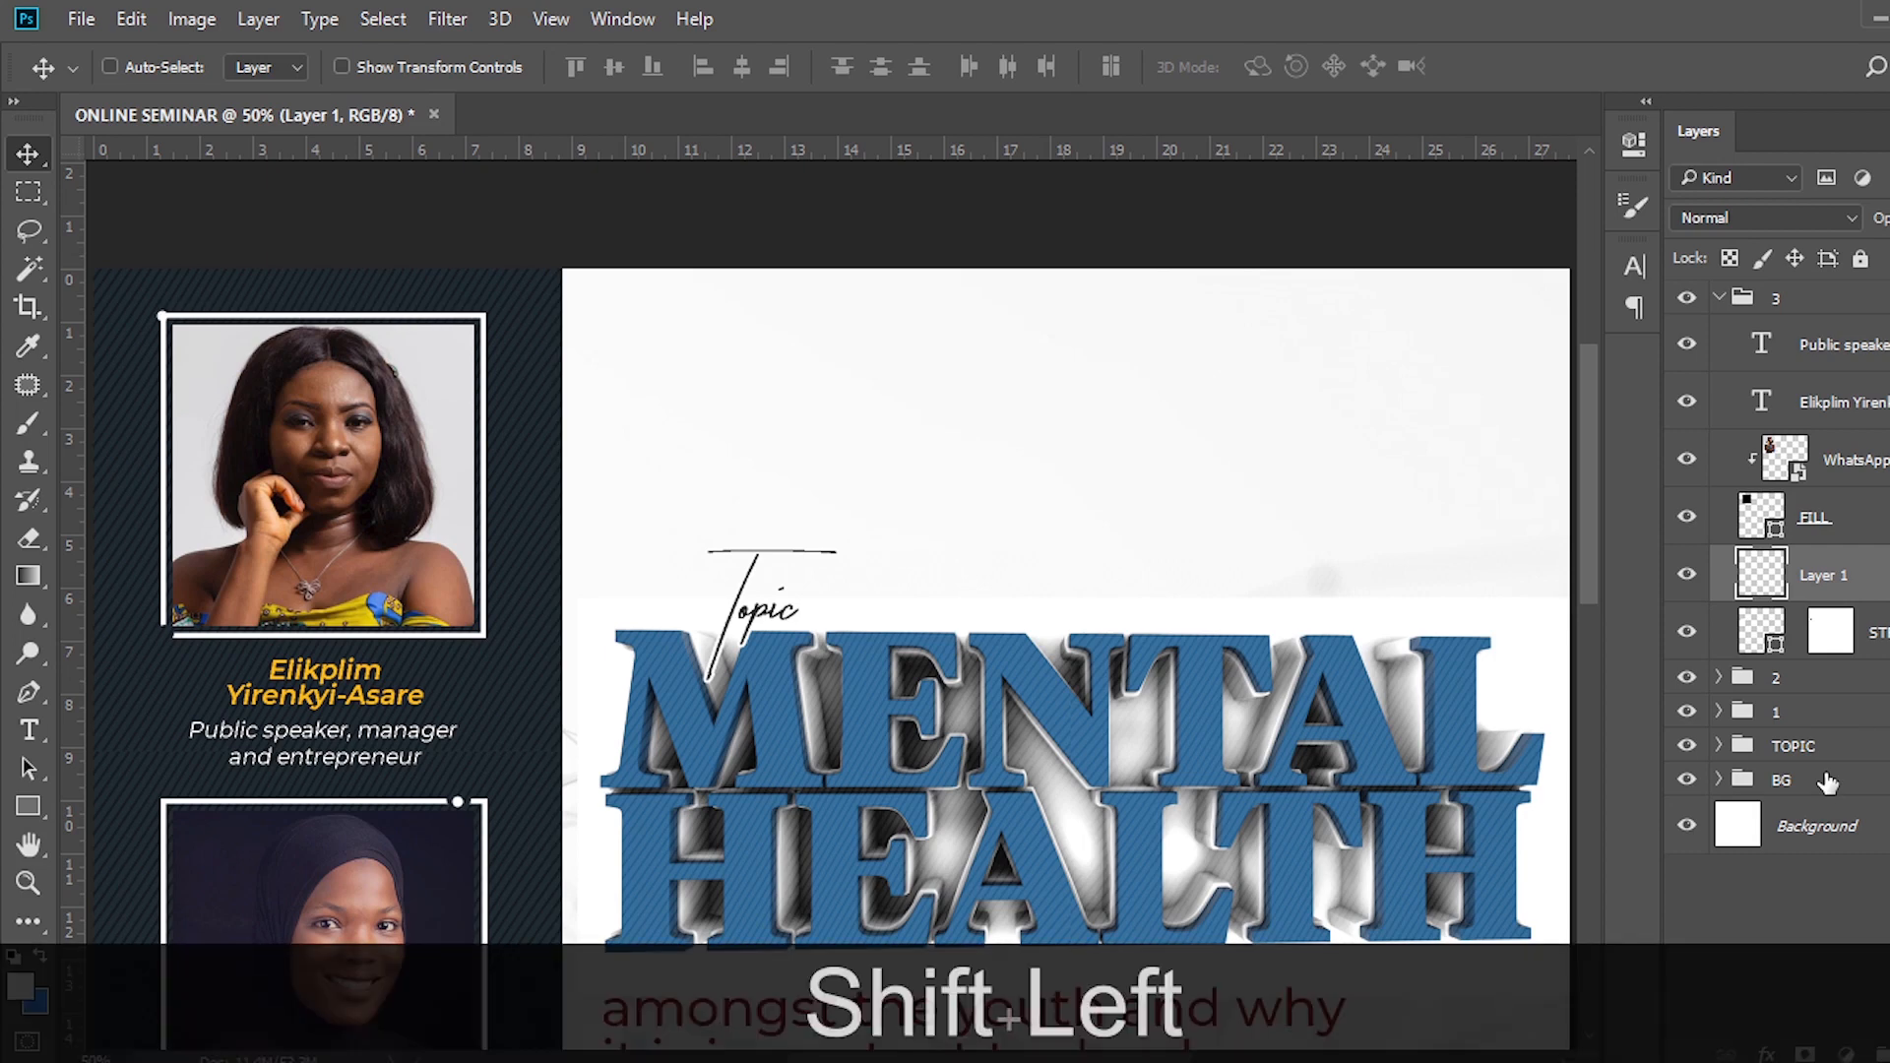
pyautogui.hotkey('shift', 'Down')
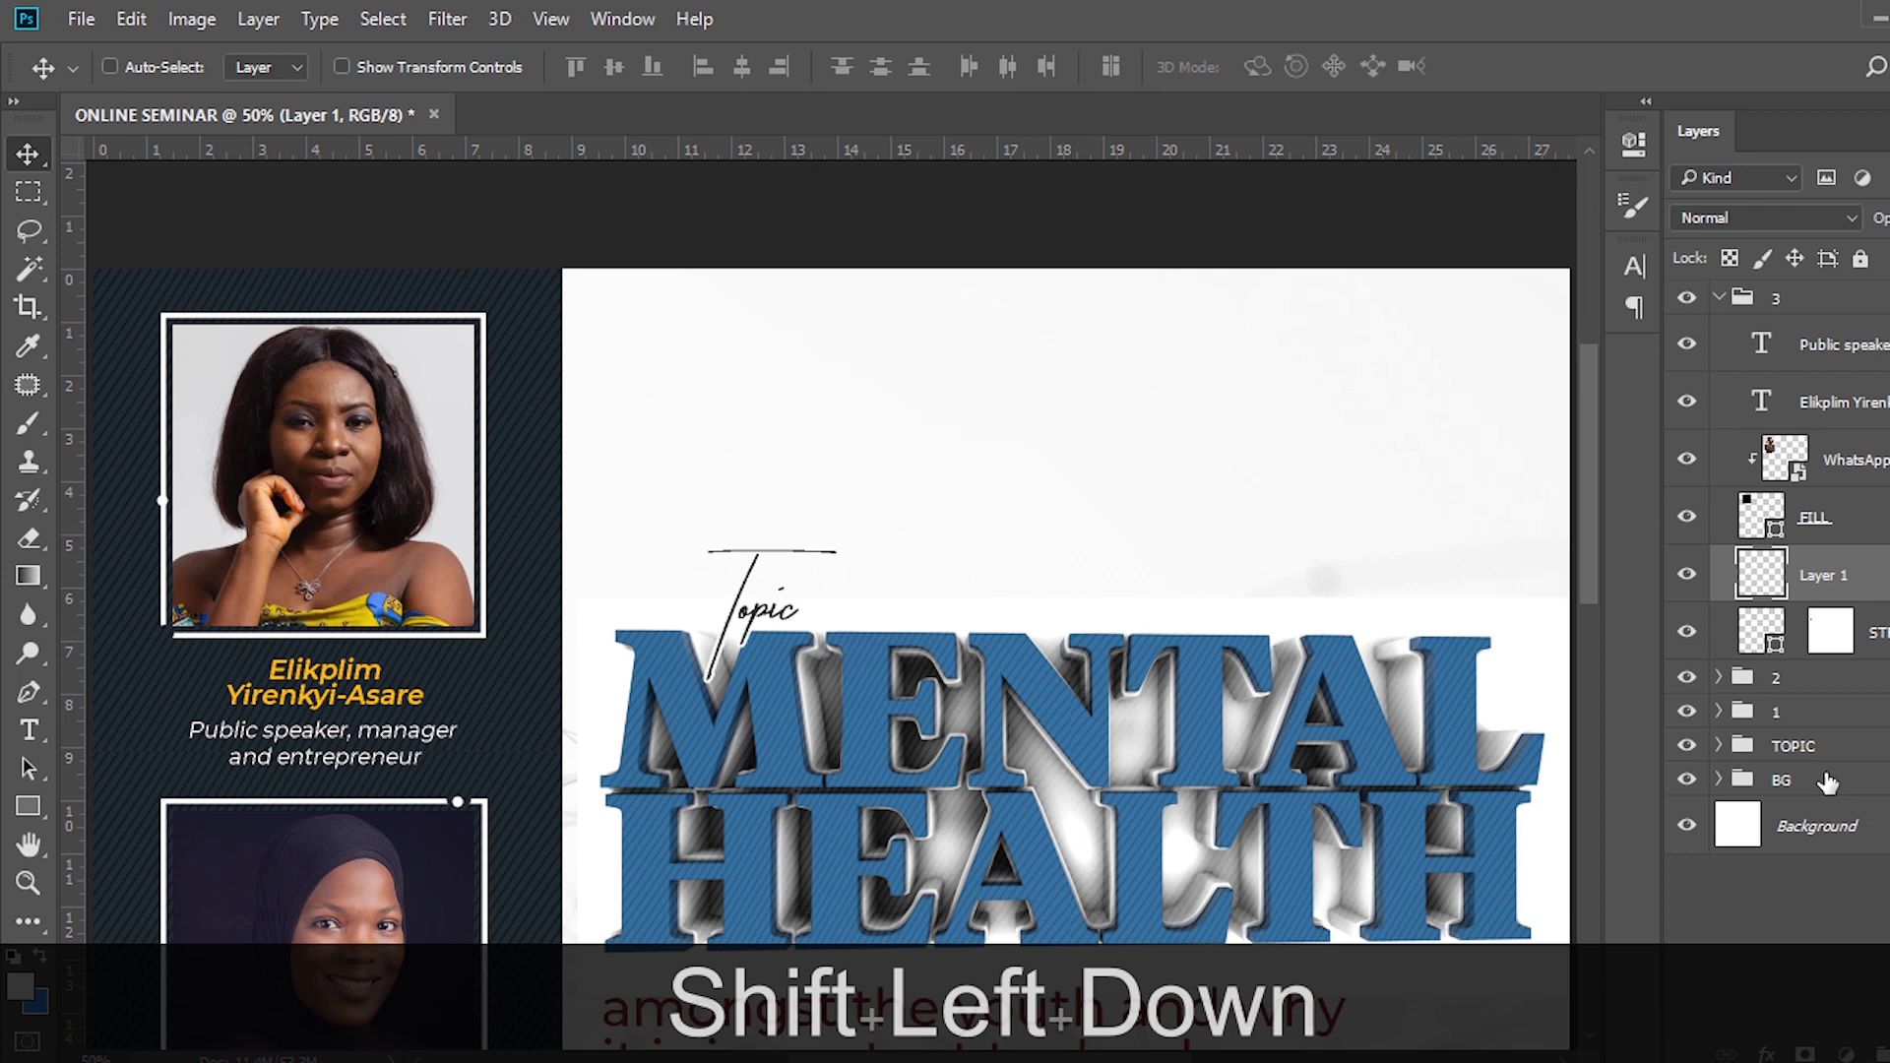
pyautogui.hotkey('shift', 'Down')
pyautogui.hotkey('shift', 'Down')
pyautogui.hotkey('shift', 'Down')
pyautogui.hotkey('shift', 'Down')
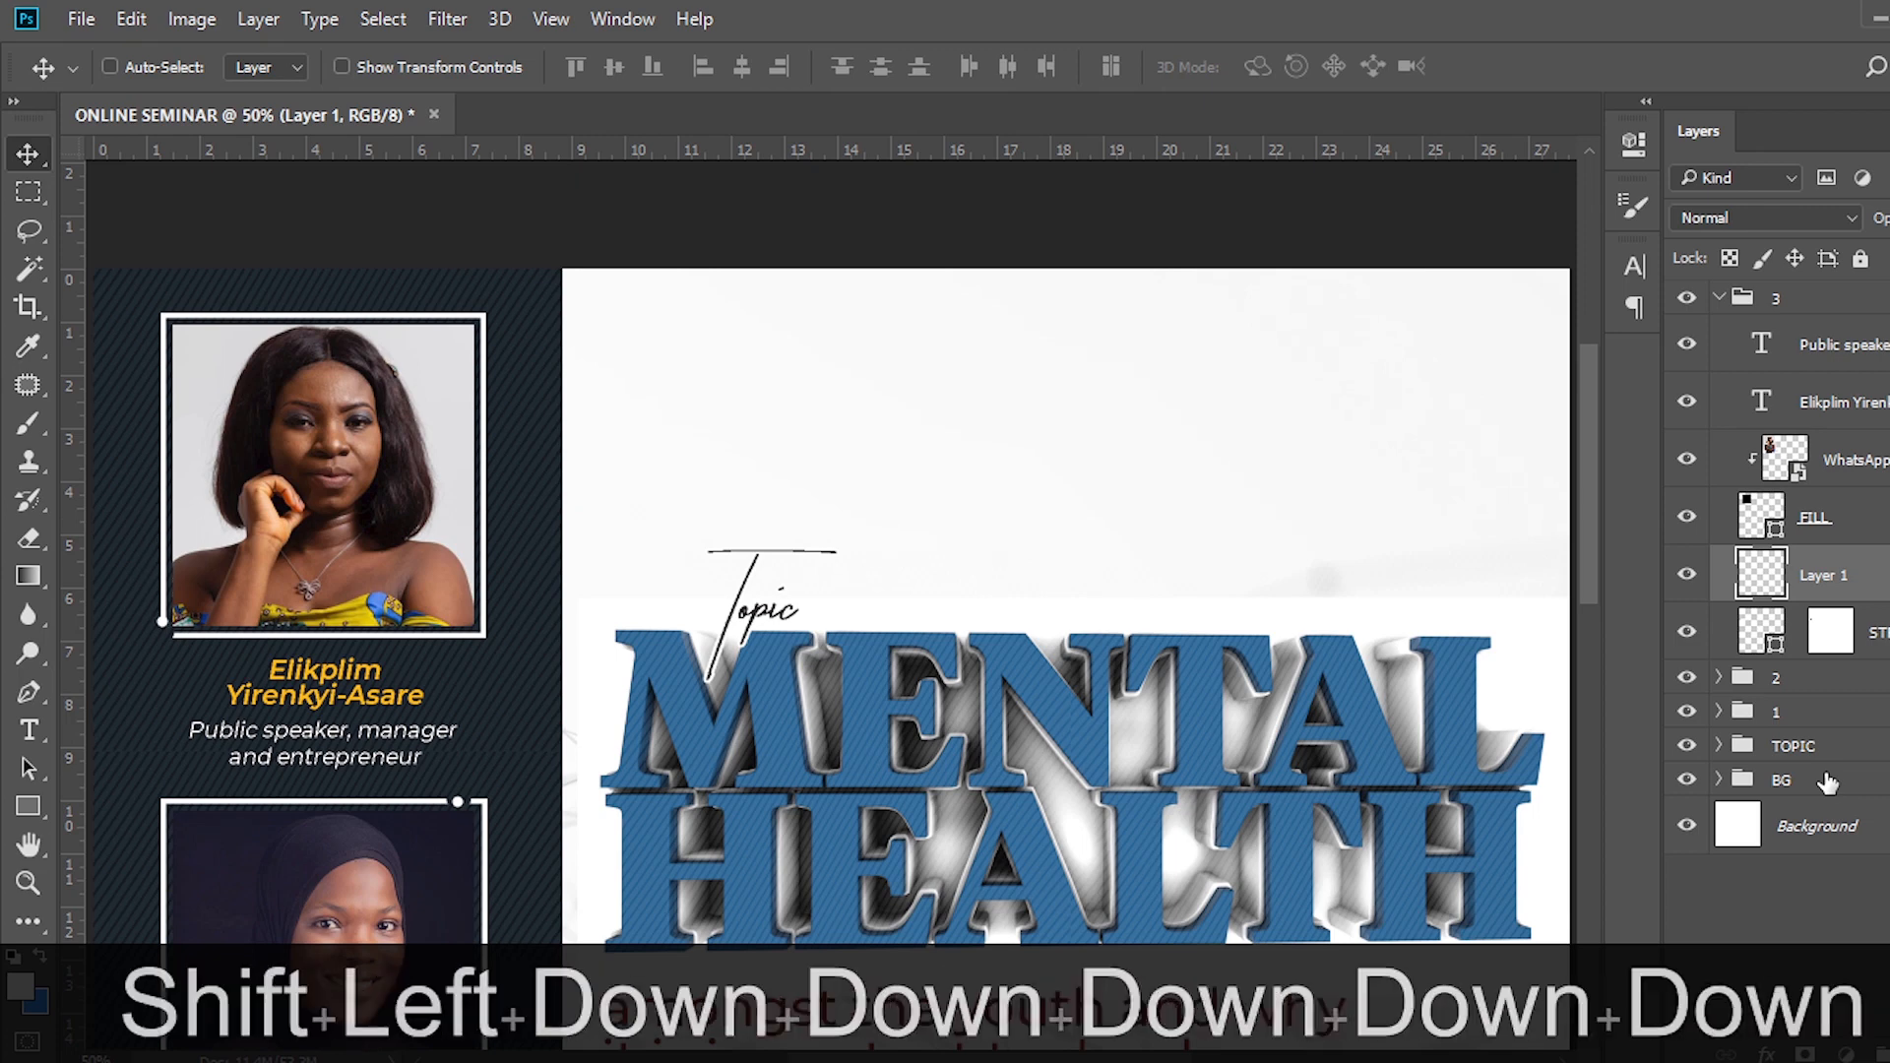
pyautogui.hotkey('shift', 'Down')
pyautogui.hotkey('shift', 'Down')
pyautogui.press('Down')
pyautogui.press('Right')
pyautogui.press('Right')
pyautogui.press('Left')
pyautogui.hotkey('ctrl', '=')
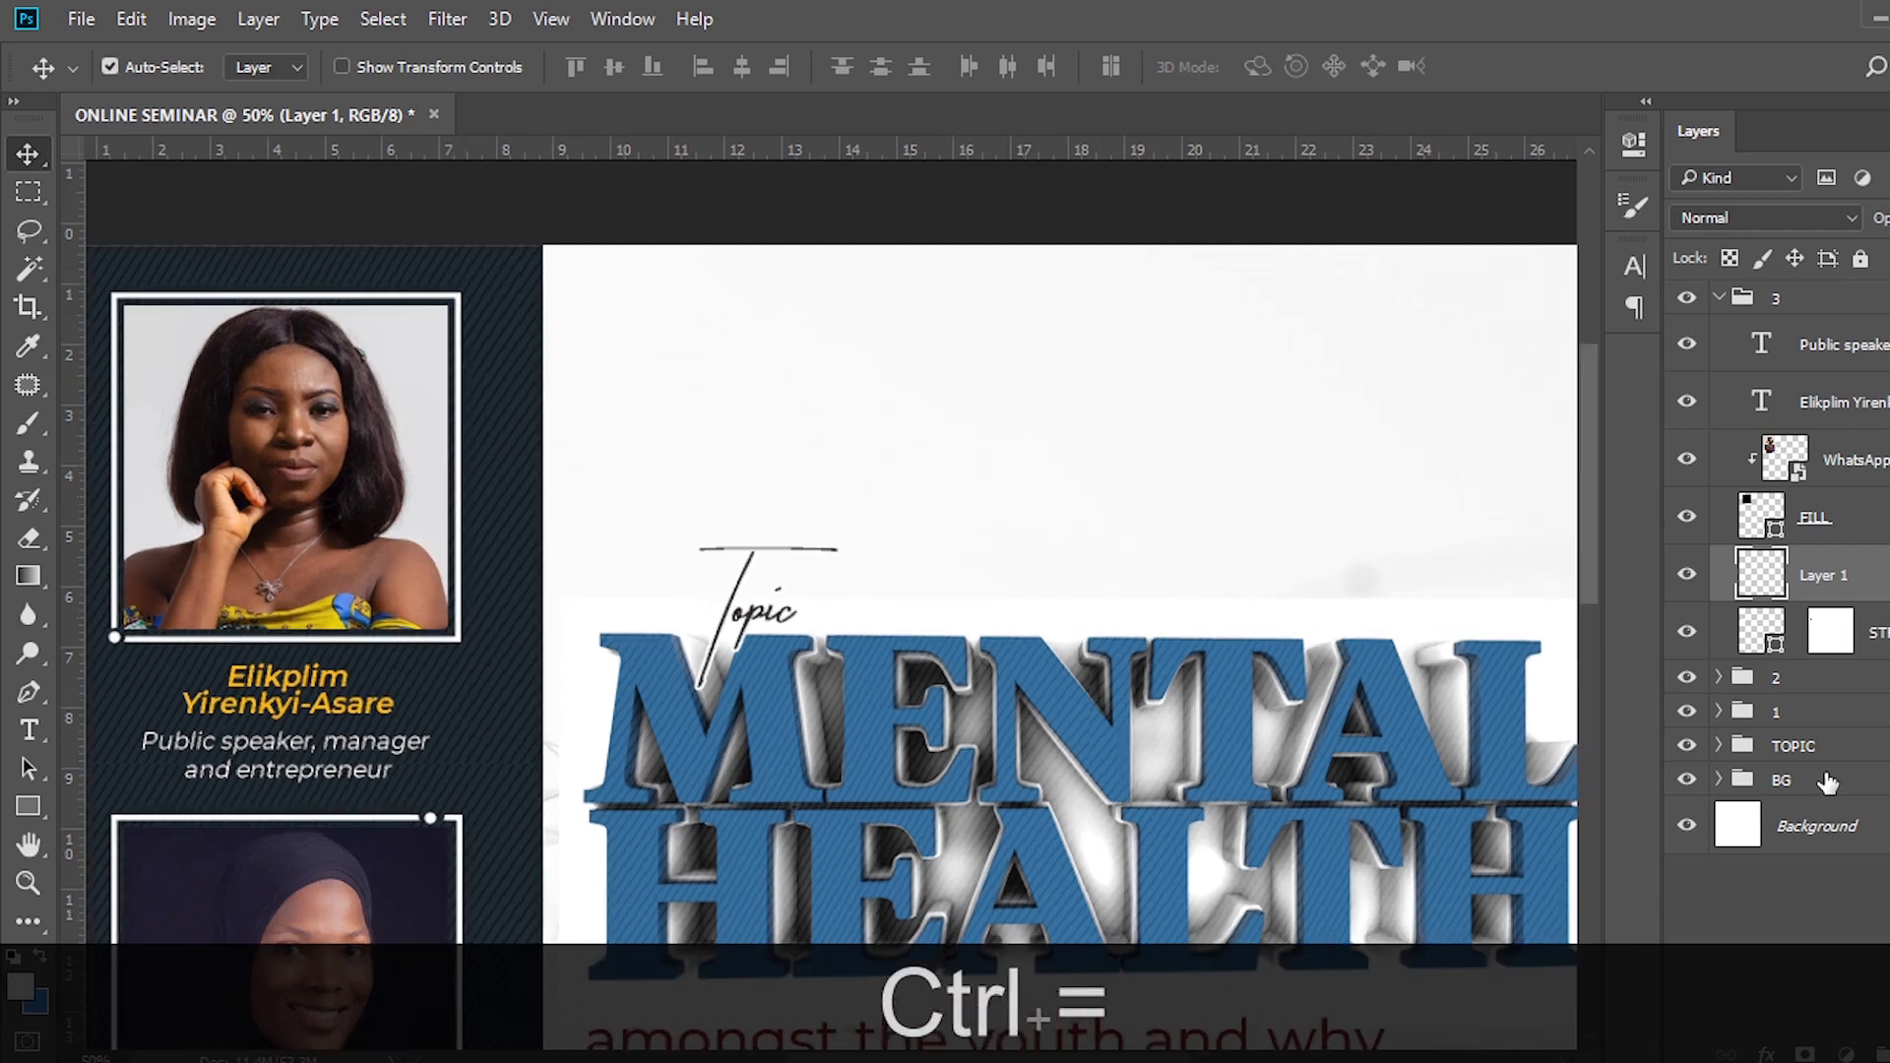
pyautogui.moveTo(1091, 1060); pyautogui.dragTo(952, 1060)
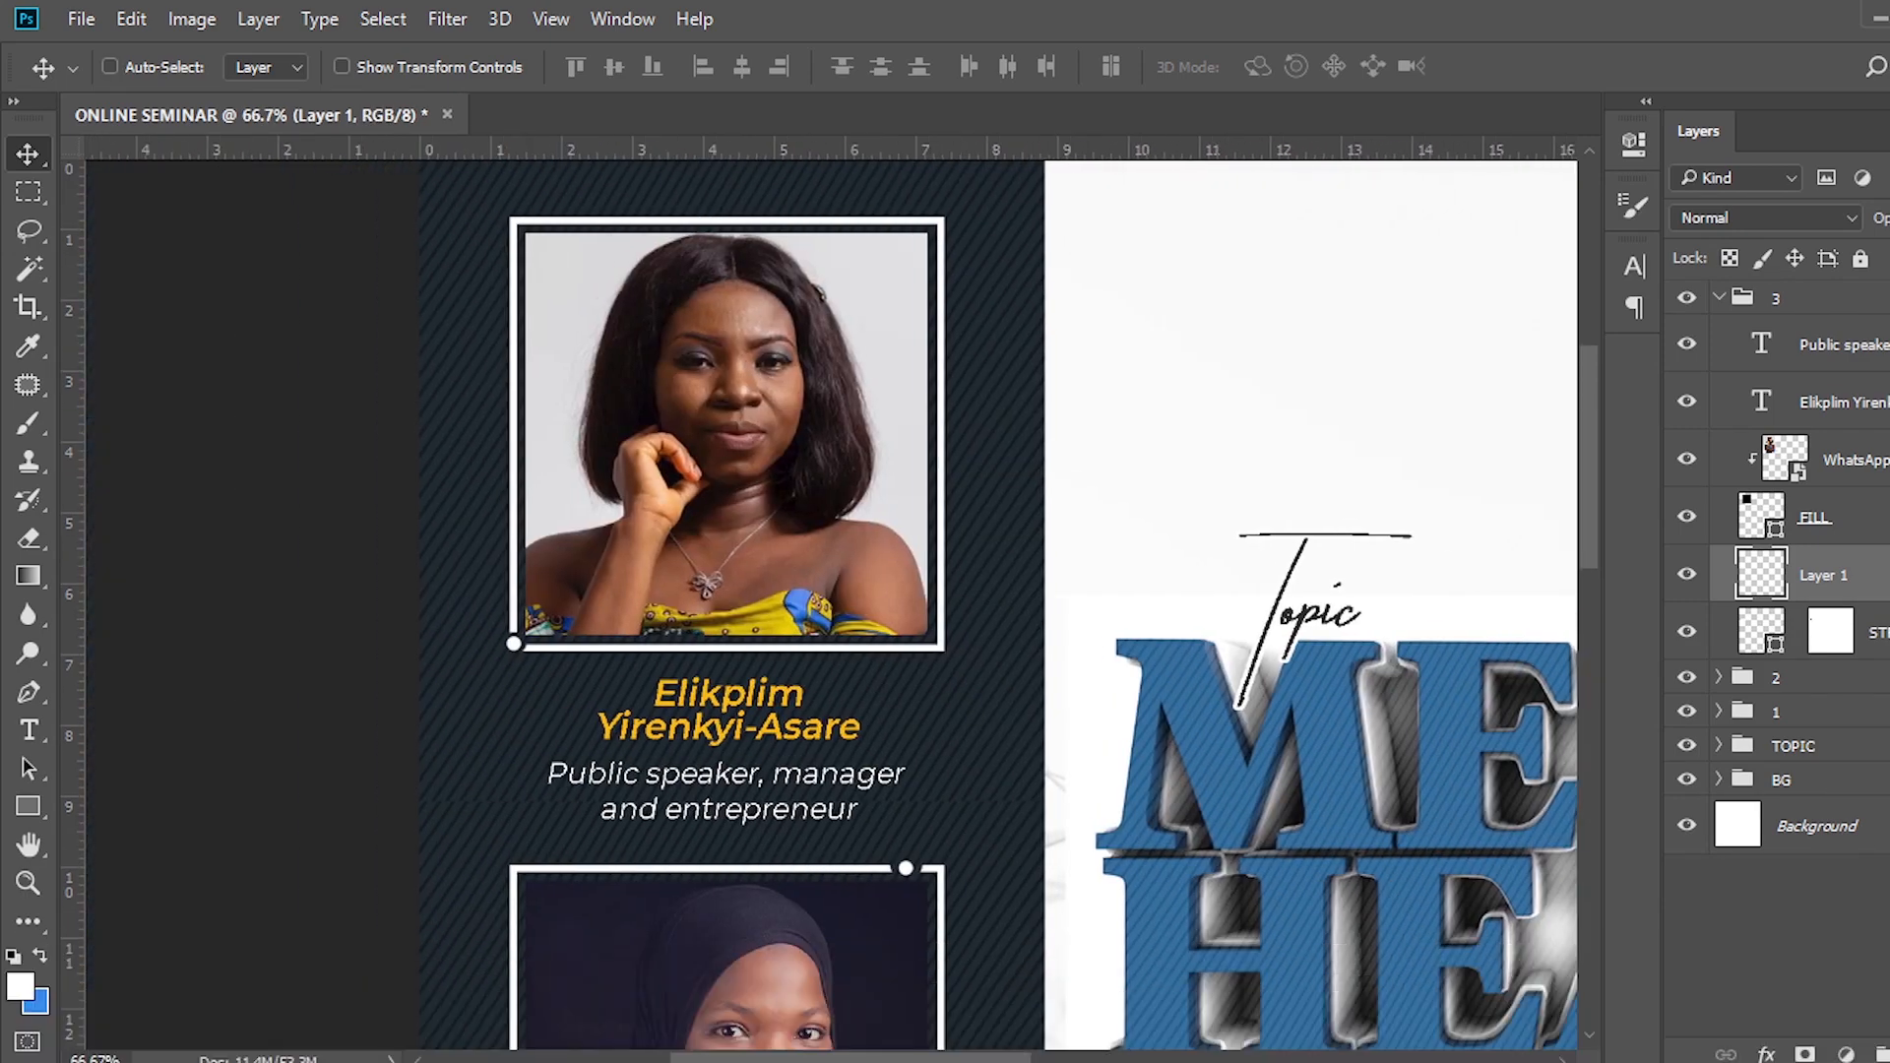
# Collapse group 3, then combine groups 3, 2 and 1 into one group named IMAGE.
pyautogui.click(1719, 297)
pyautogui.hotkey('ctrl', '0')
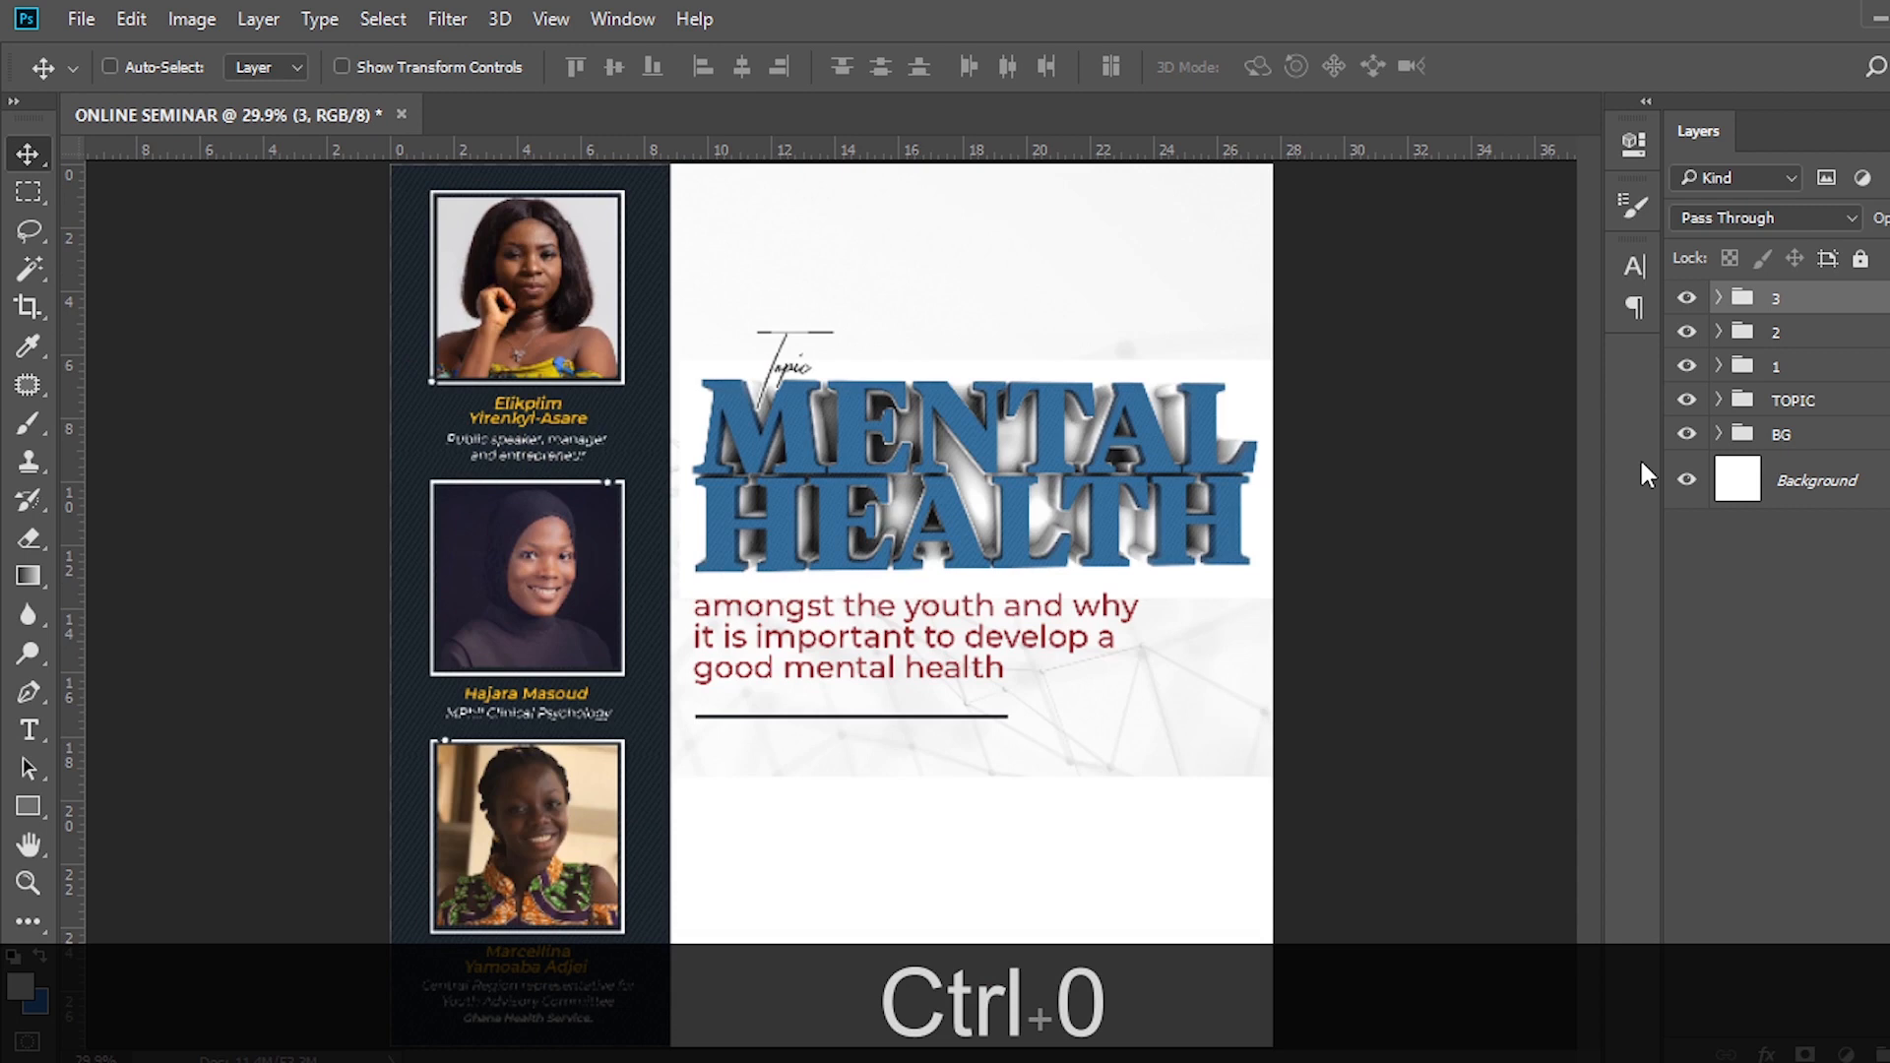
pyautogui.keyDown('ctrl'); pyautogui.click(1778, 335); pyautogui.keyUp('ctrl')
pyautogui.keyDown('ctrl'); pyautogui.click(1777, 366); pyautogui.keyUp('ctrl')
pyautogui.hotkey('ctrl', 'g')
pyautogui.doubleClick(1797, 298)
pyautogui.press('capslock')
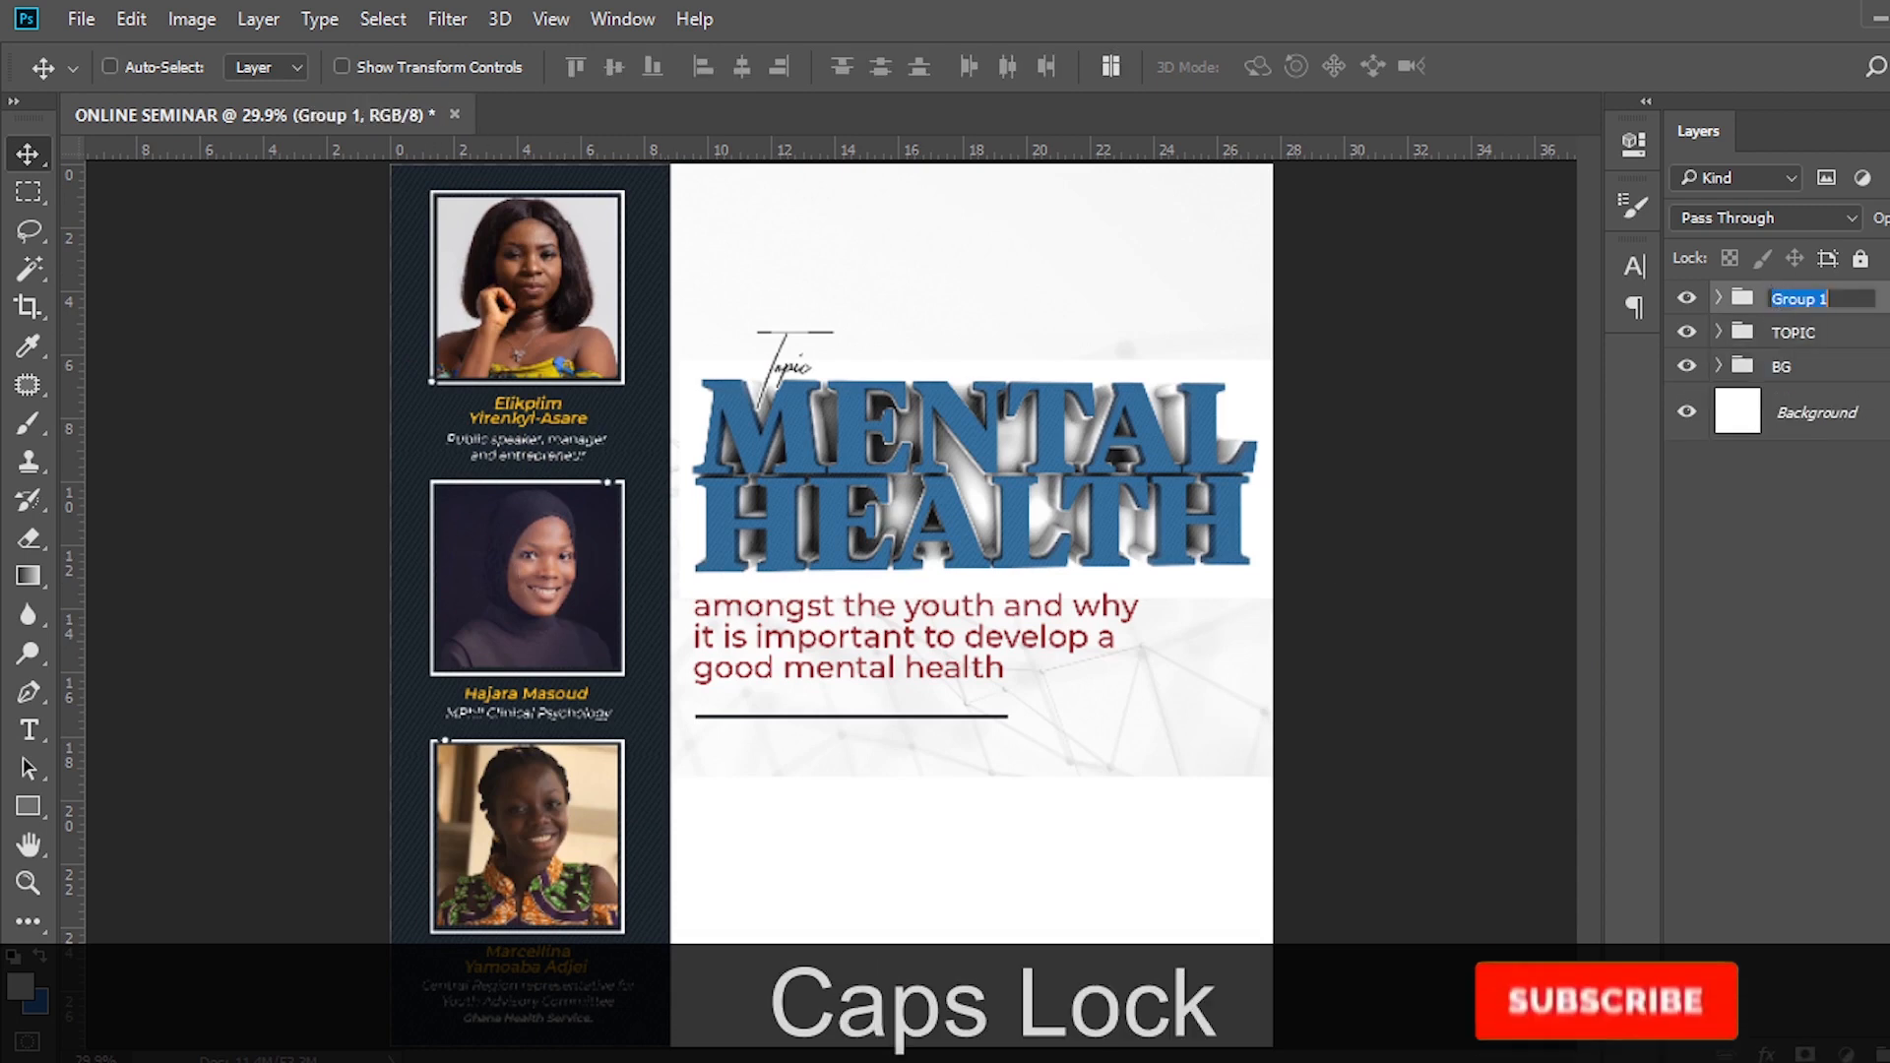
pyautogui.write('IMAGE')
pyautogui.press('Return')
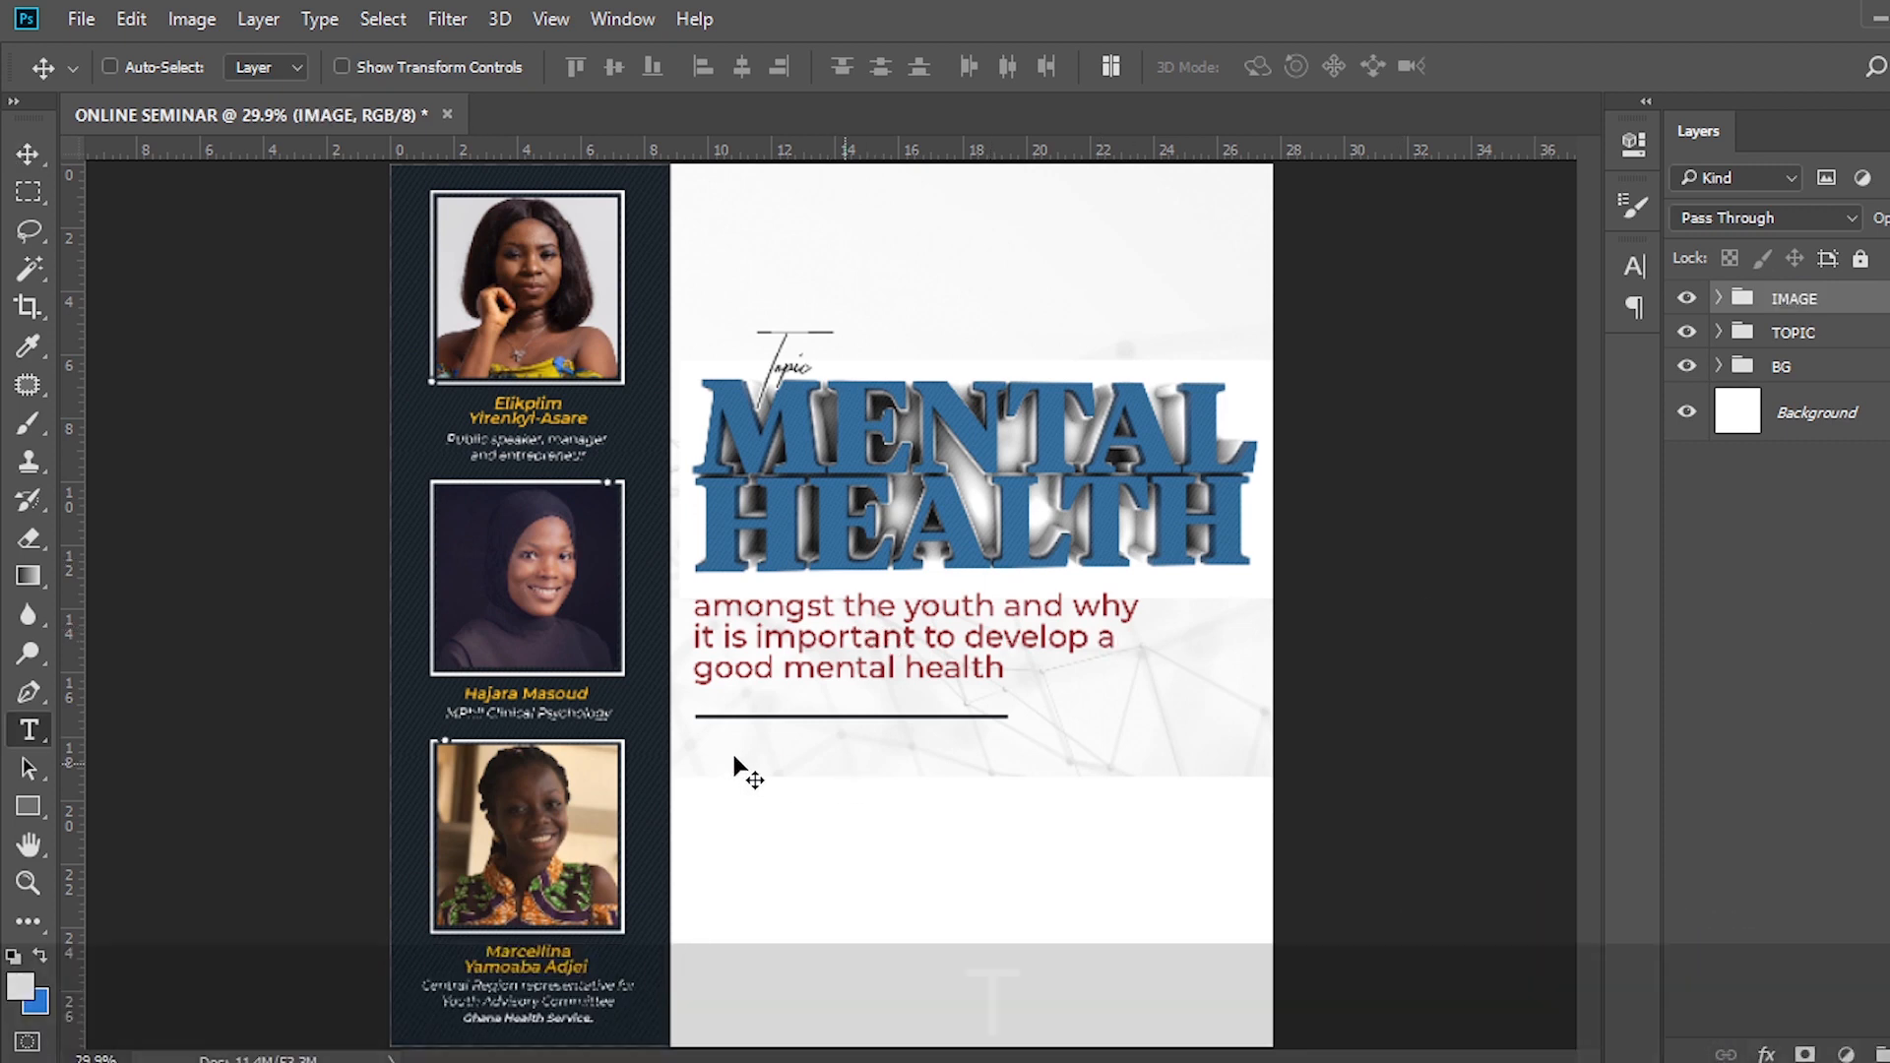
# Add a text layer below the divider line with "9th" copied from 106.txt in Notepad.
pyautogui.press('t')
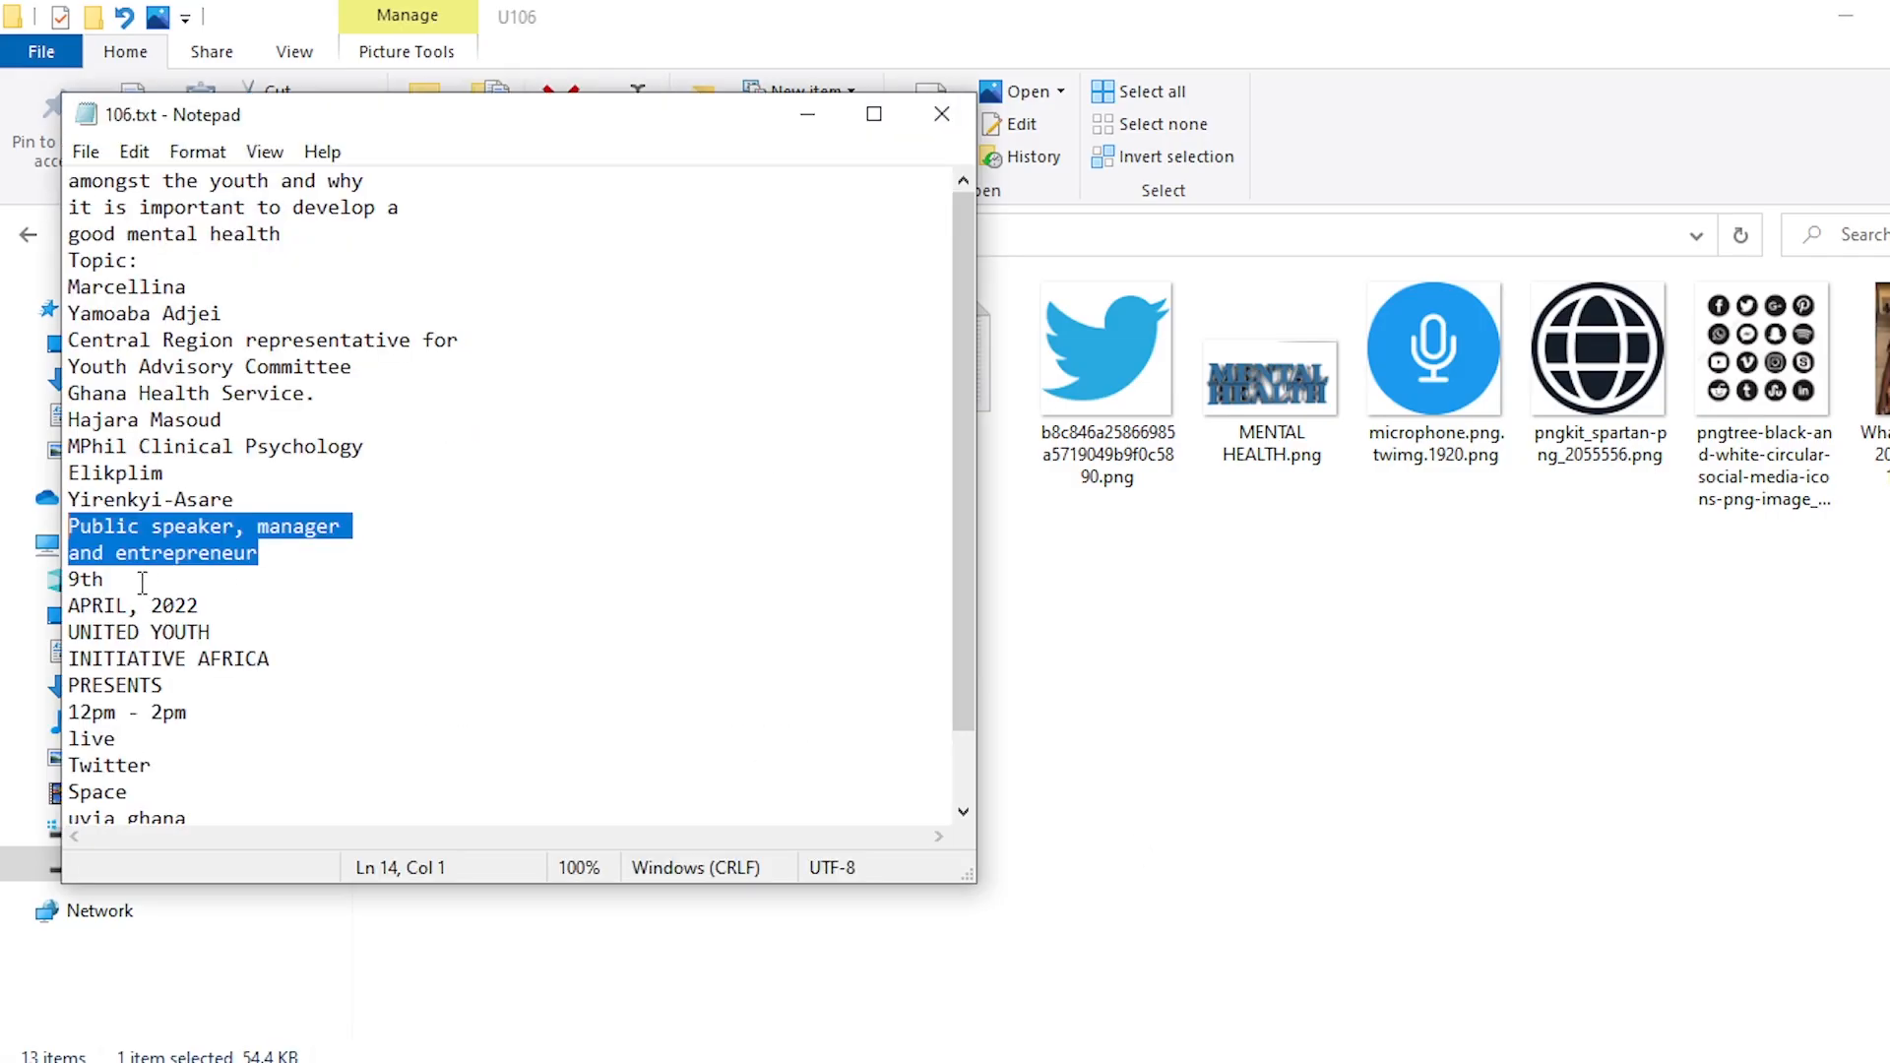
pyautogui.moveTo(142, 583); pyautogui.dragTo(38, 571)
pyautogui.hotkey('ctrl', 'c')
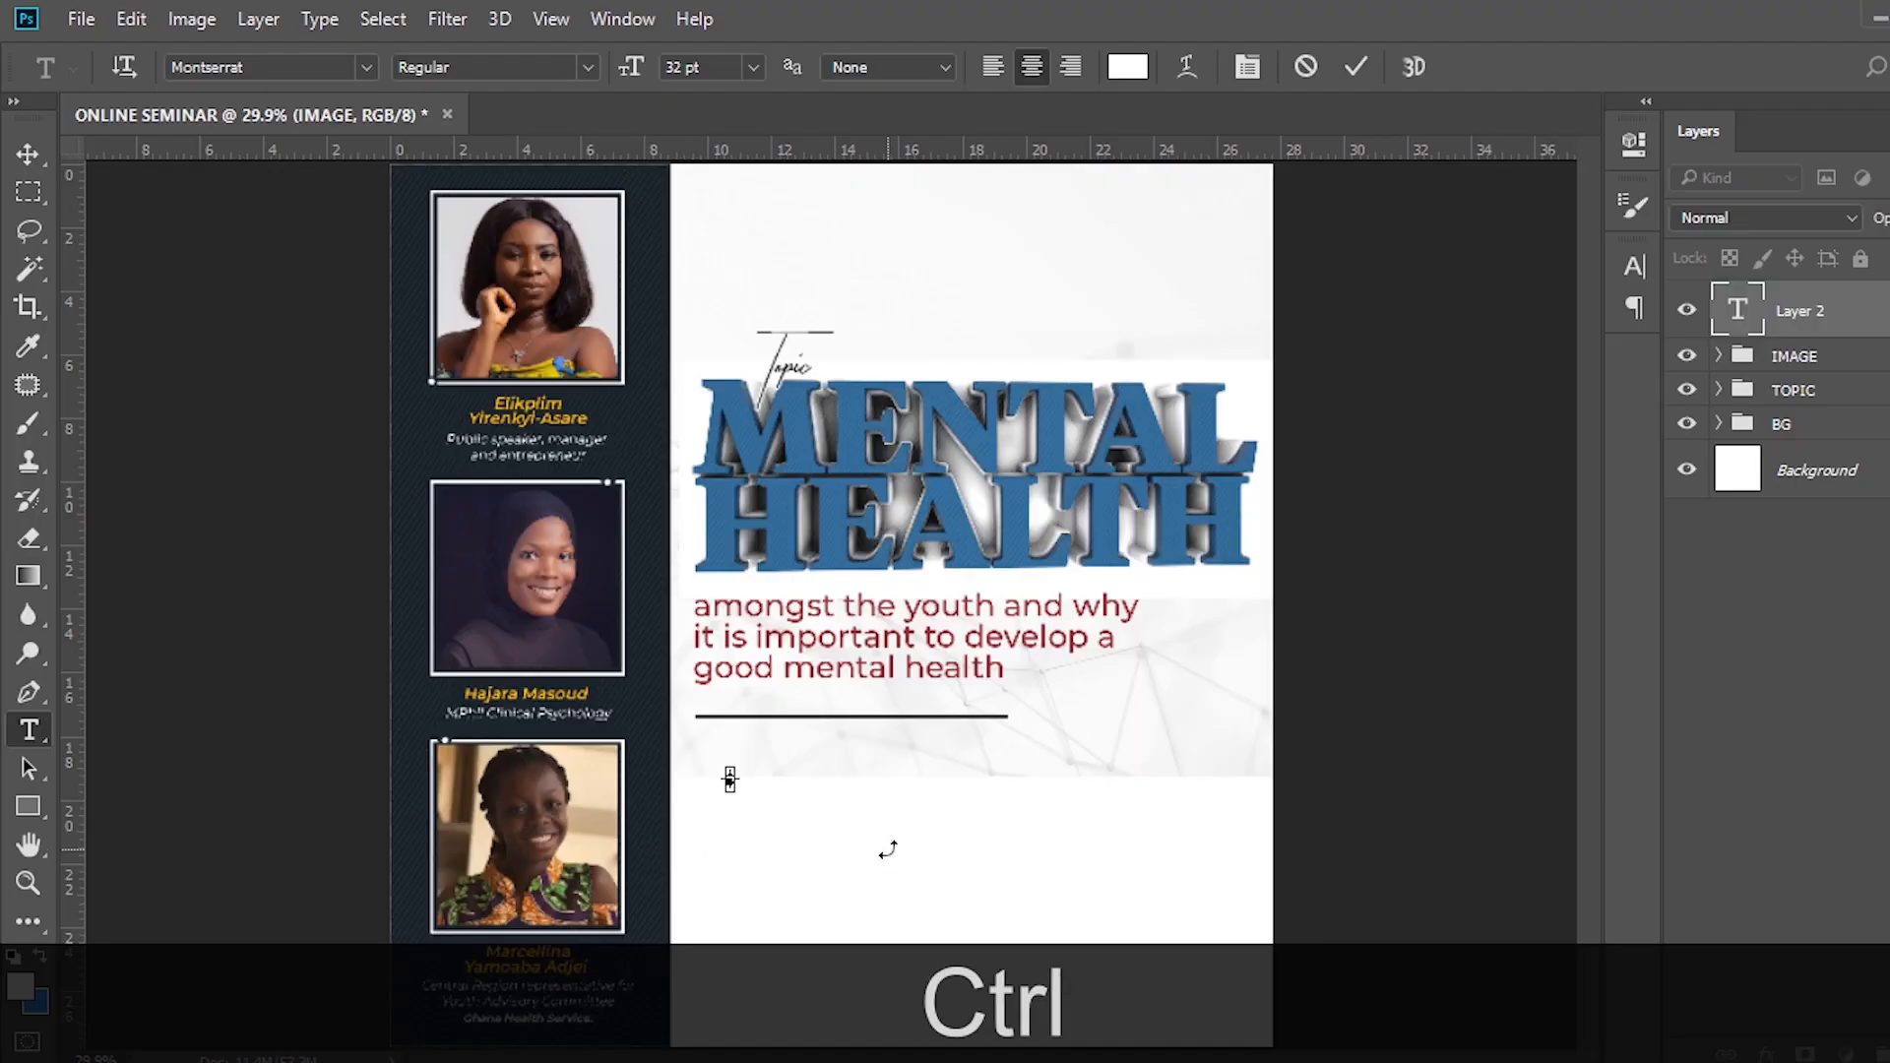
pyautogui.hotkey('ctrl', 'v')
pyautogui.click(1790, 317)
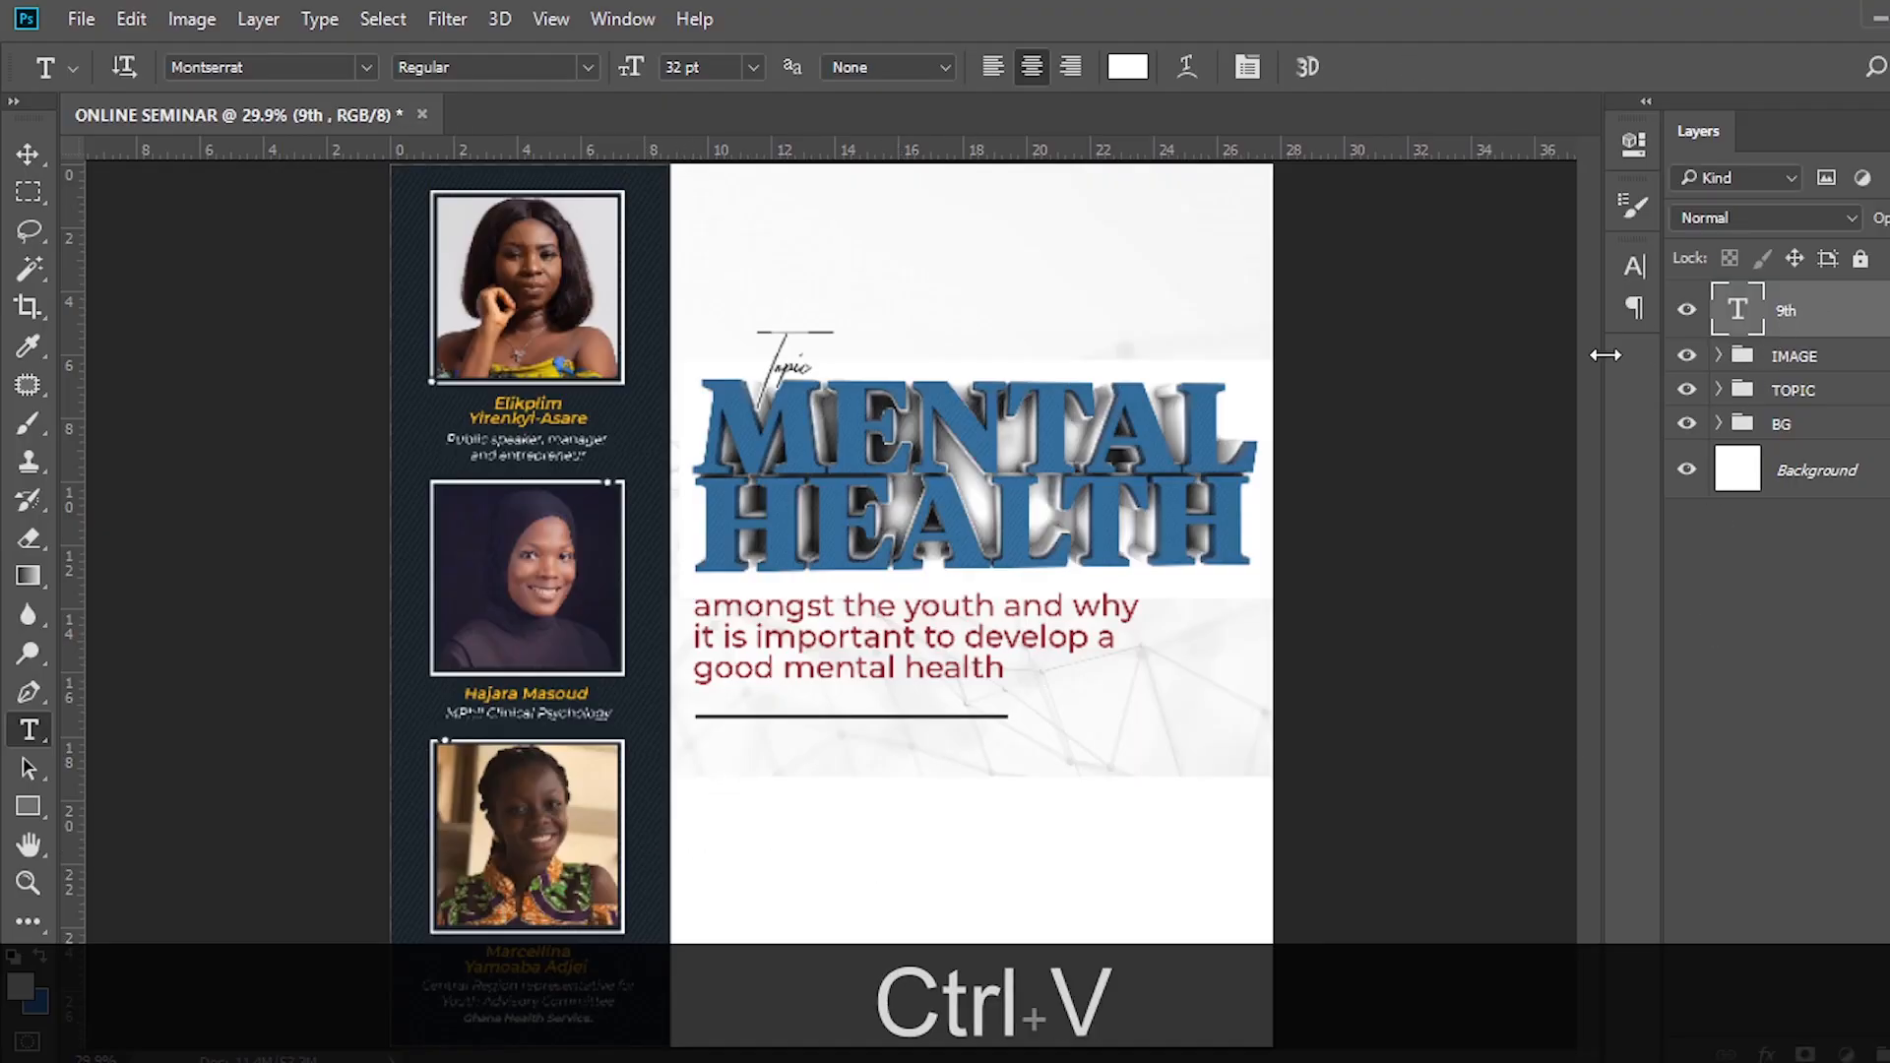
# Format the "9th" text in Tiempos Headline Regular at 93 pt, with small caps on and faux italic off.
pyautogui.click(1633, 265)
pyautogui.click(1542, 448)
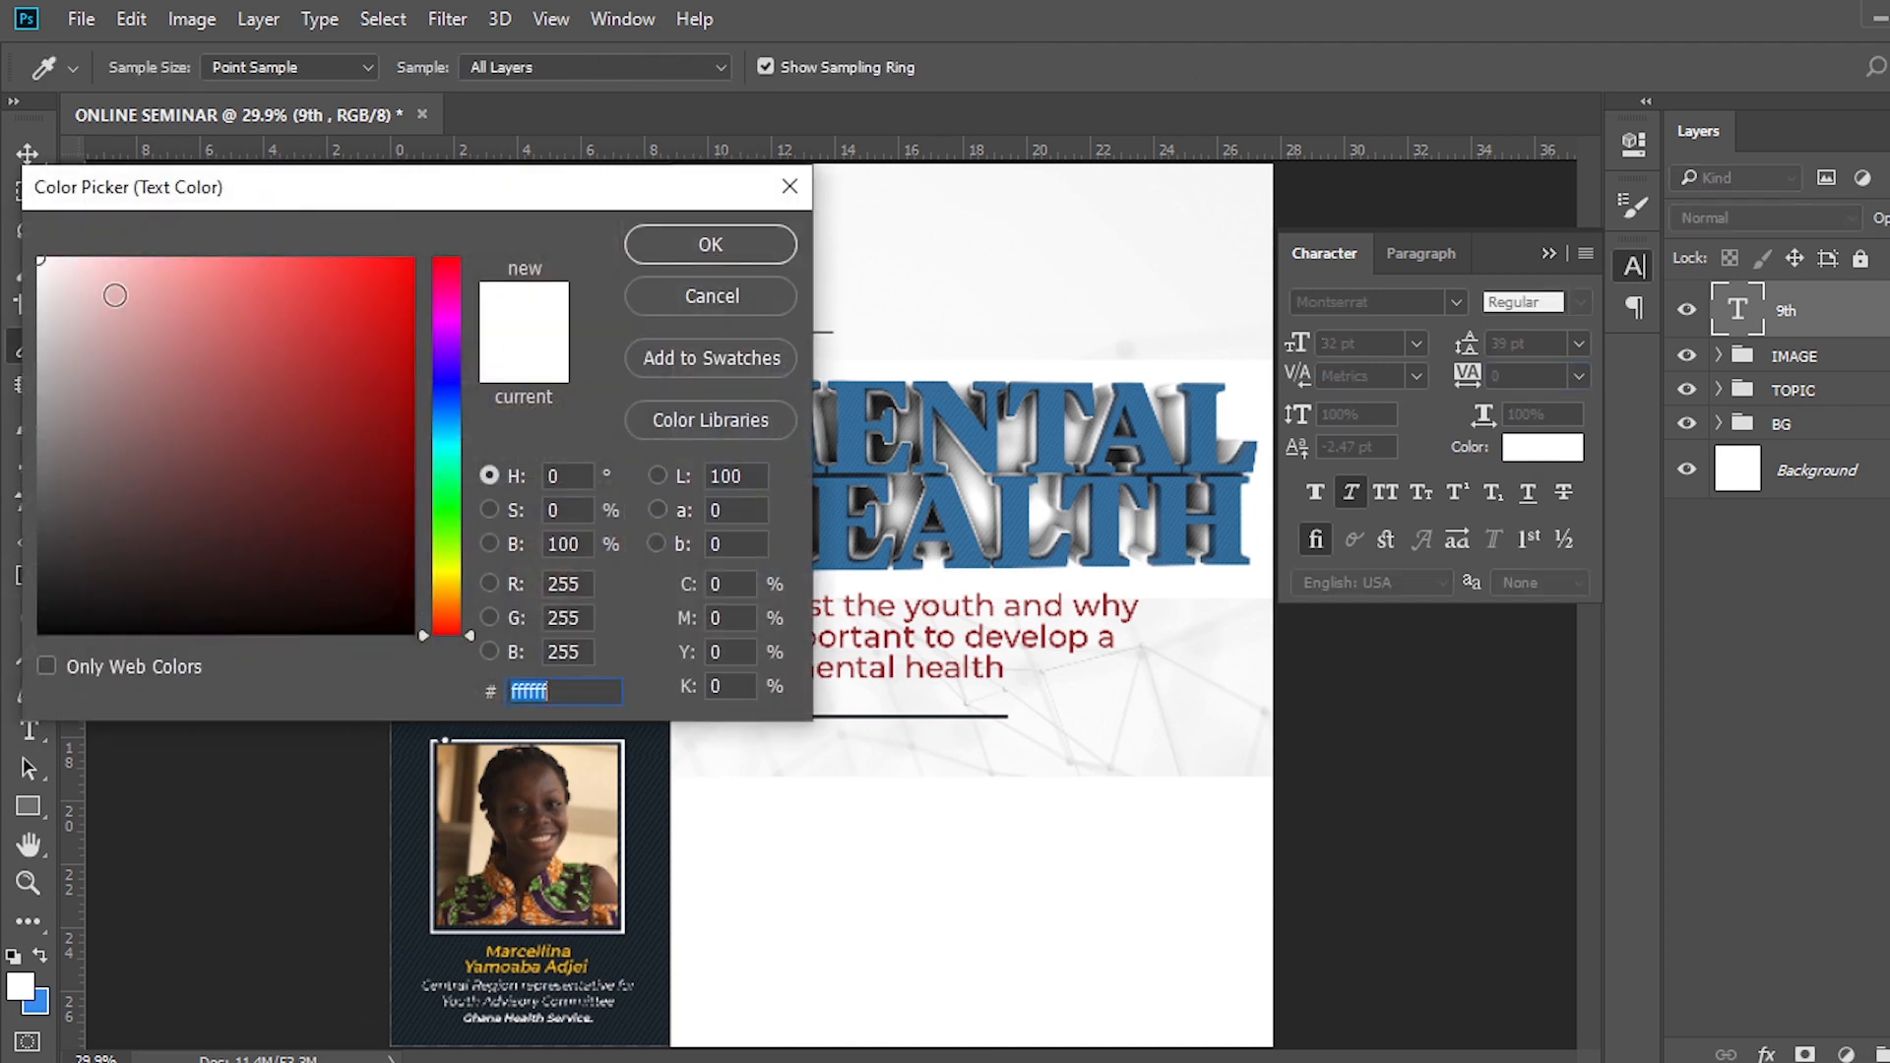
pyautogui.click(730, 300)
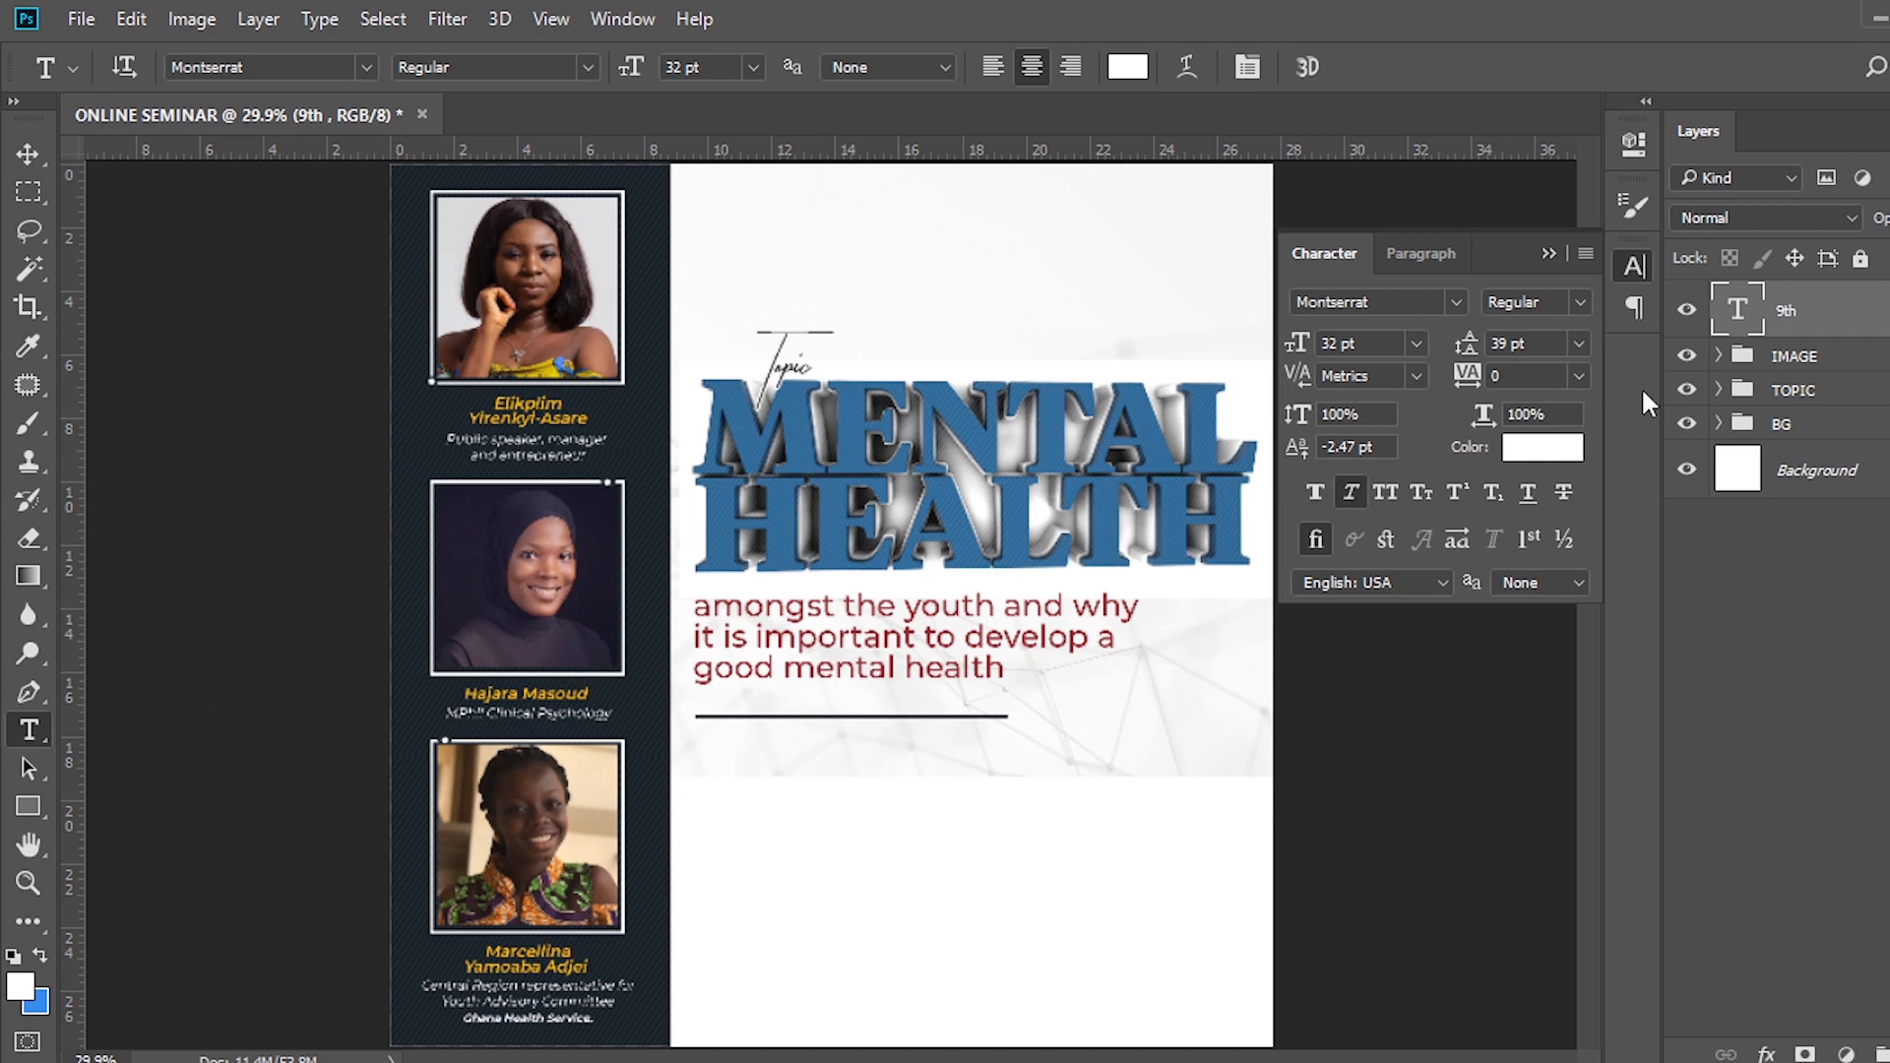
pyautogui.click(1456, 302)
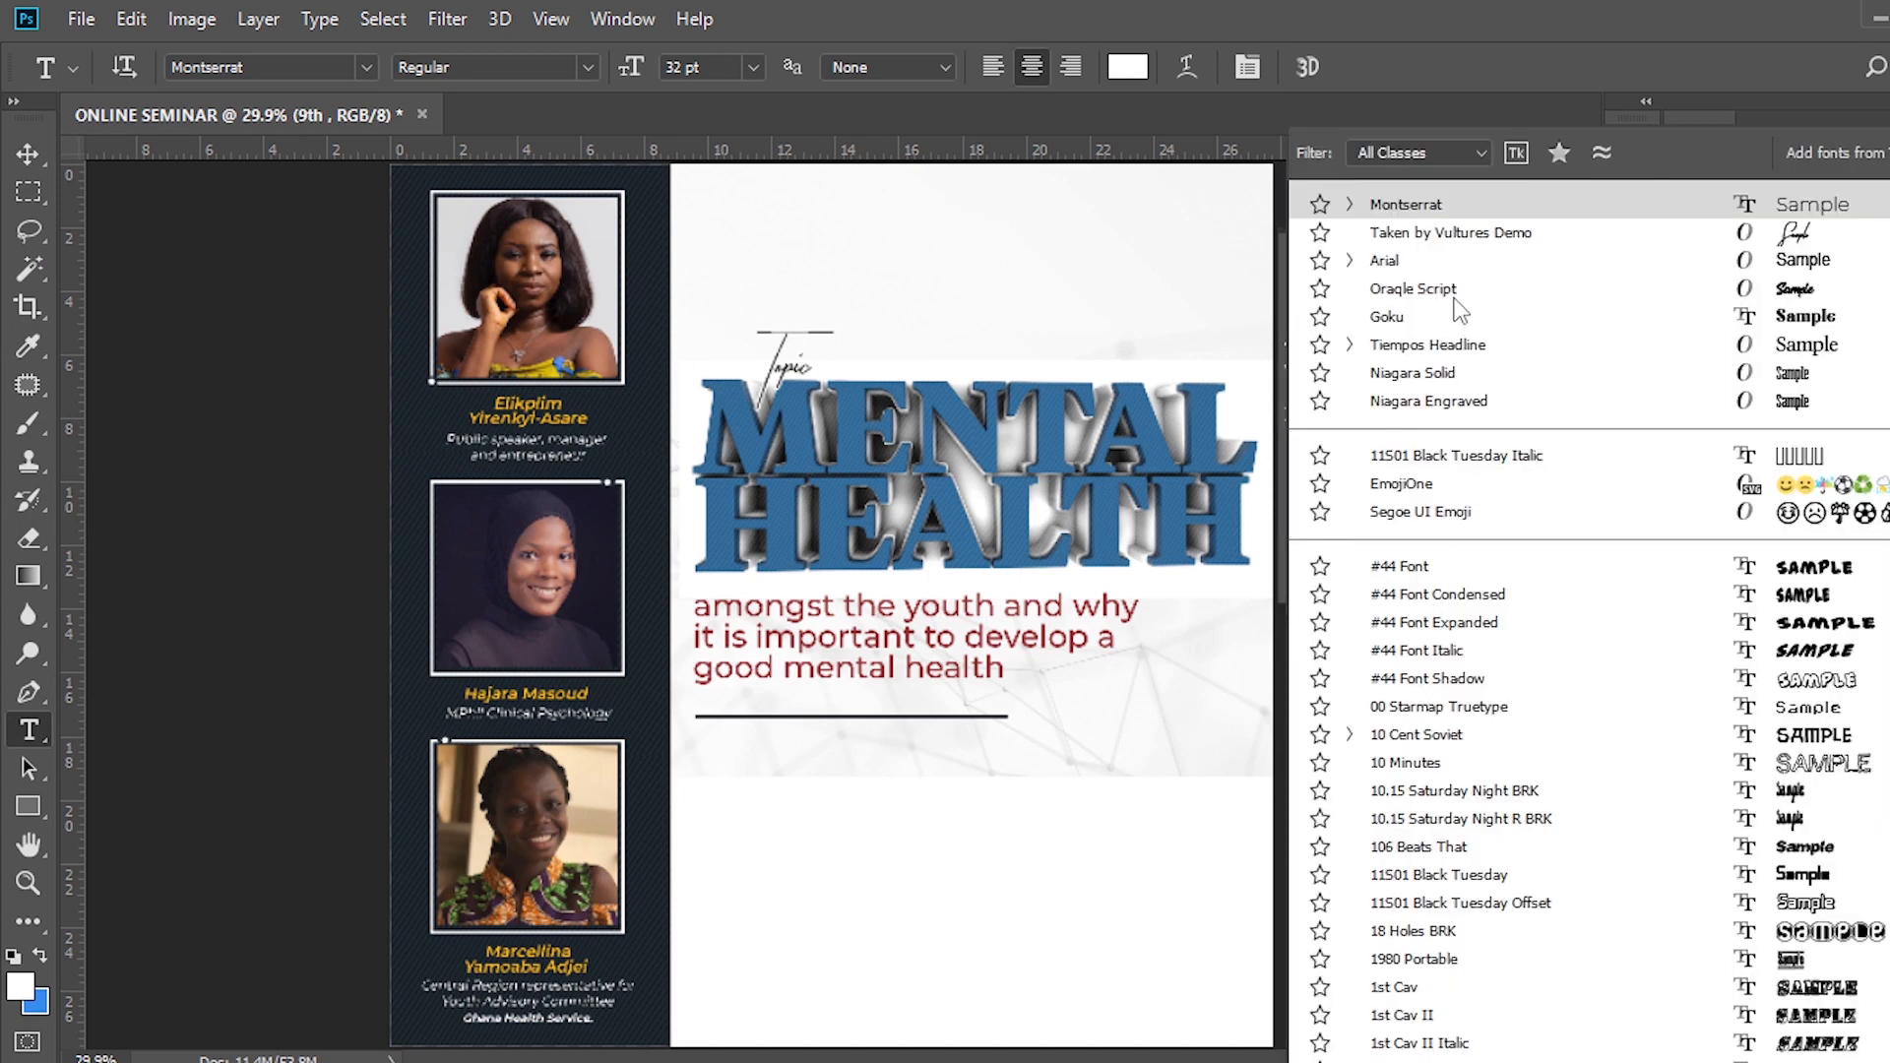
pyautogui.click(1442, 350)
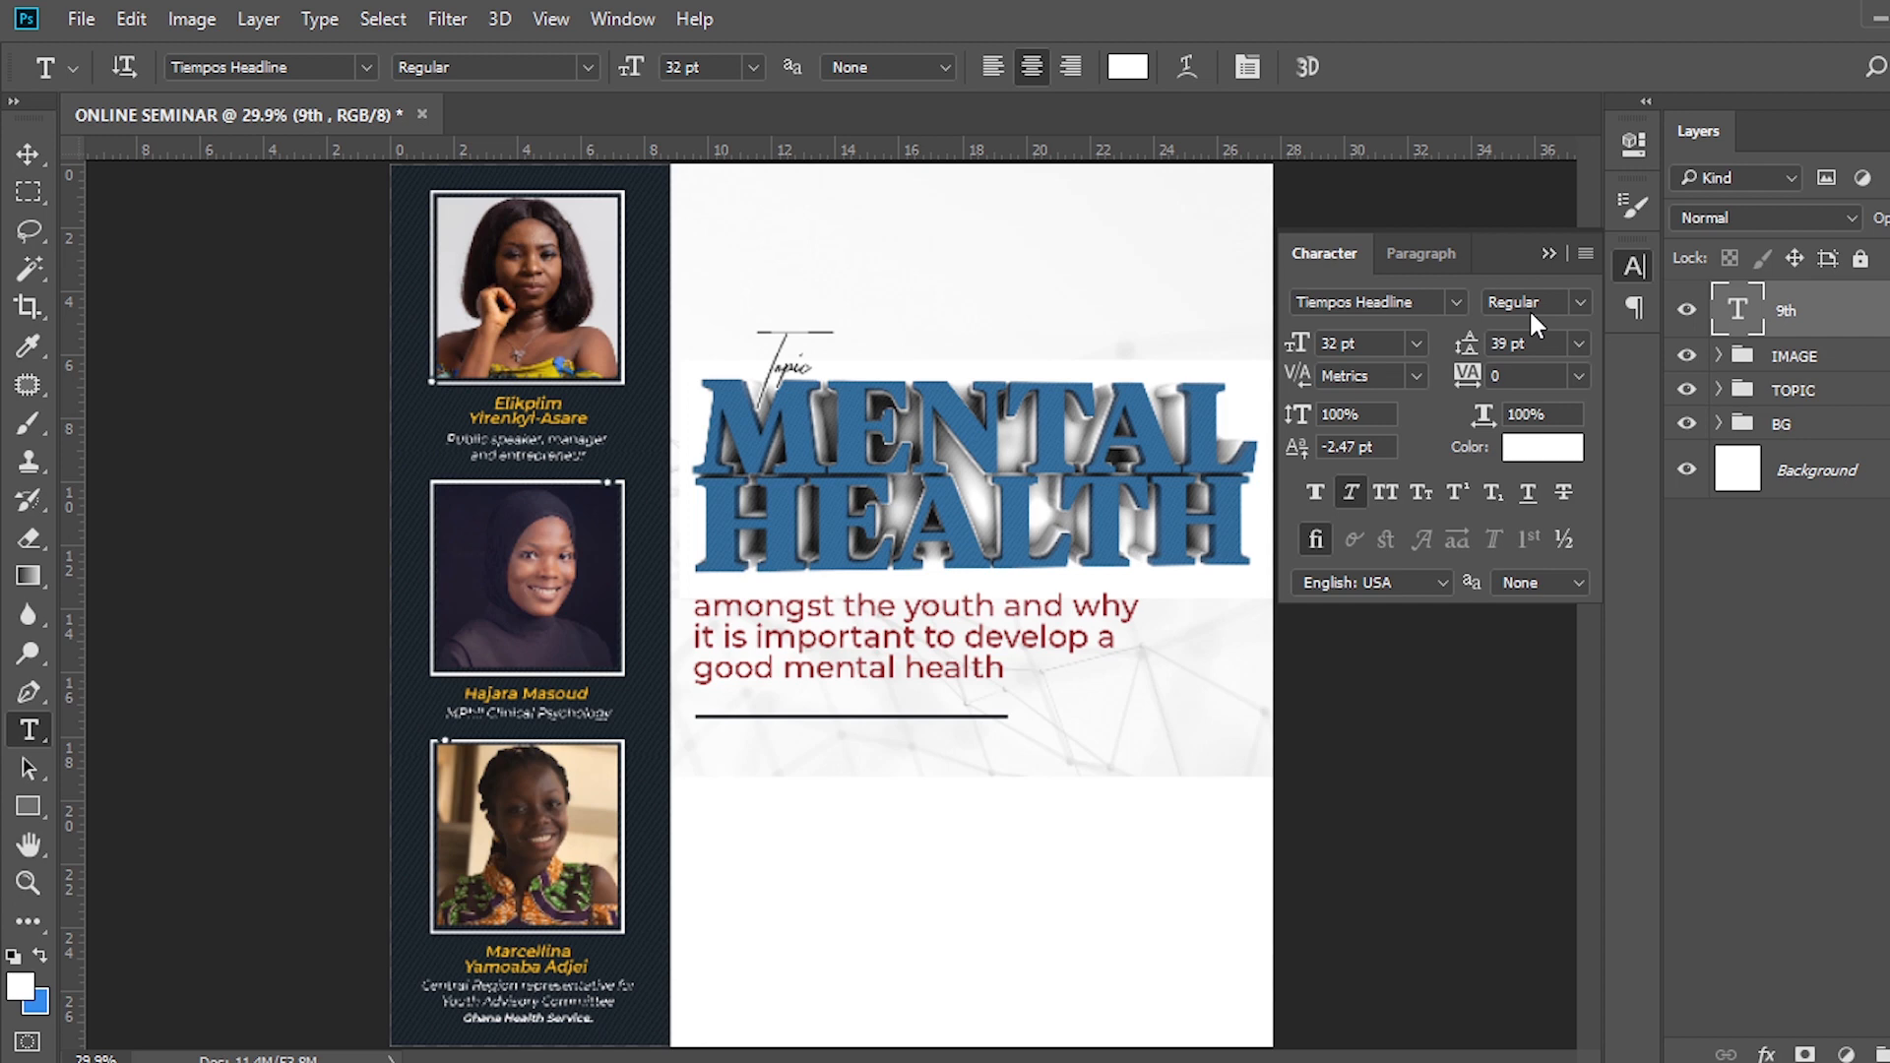
pyautogui.click(1371, 344)
pyautogui.write('93')
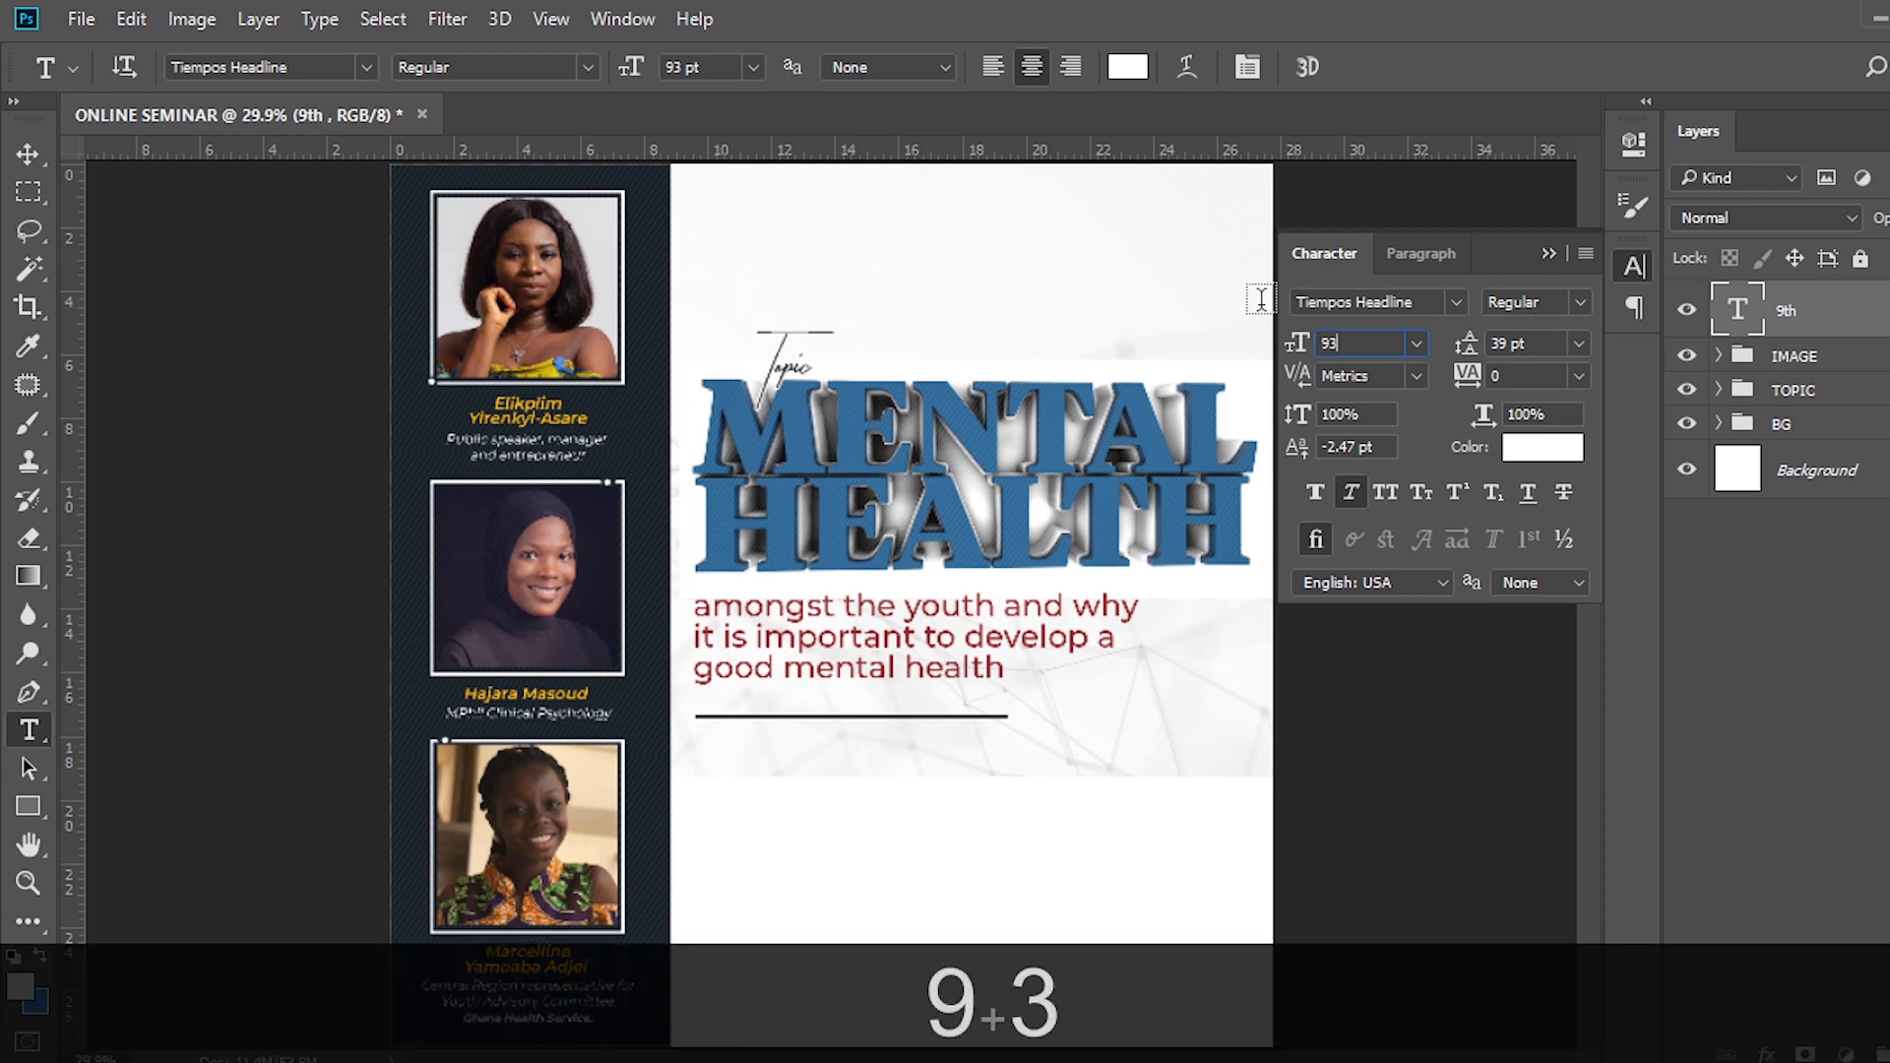
pyautogui.press('Return')
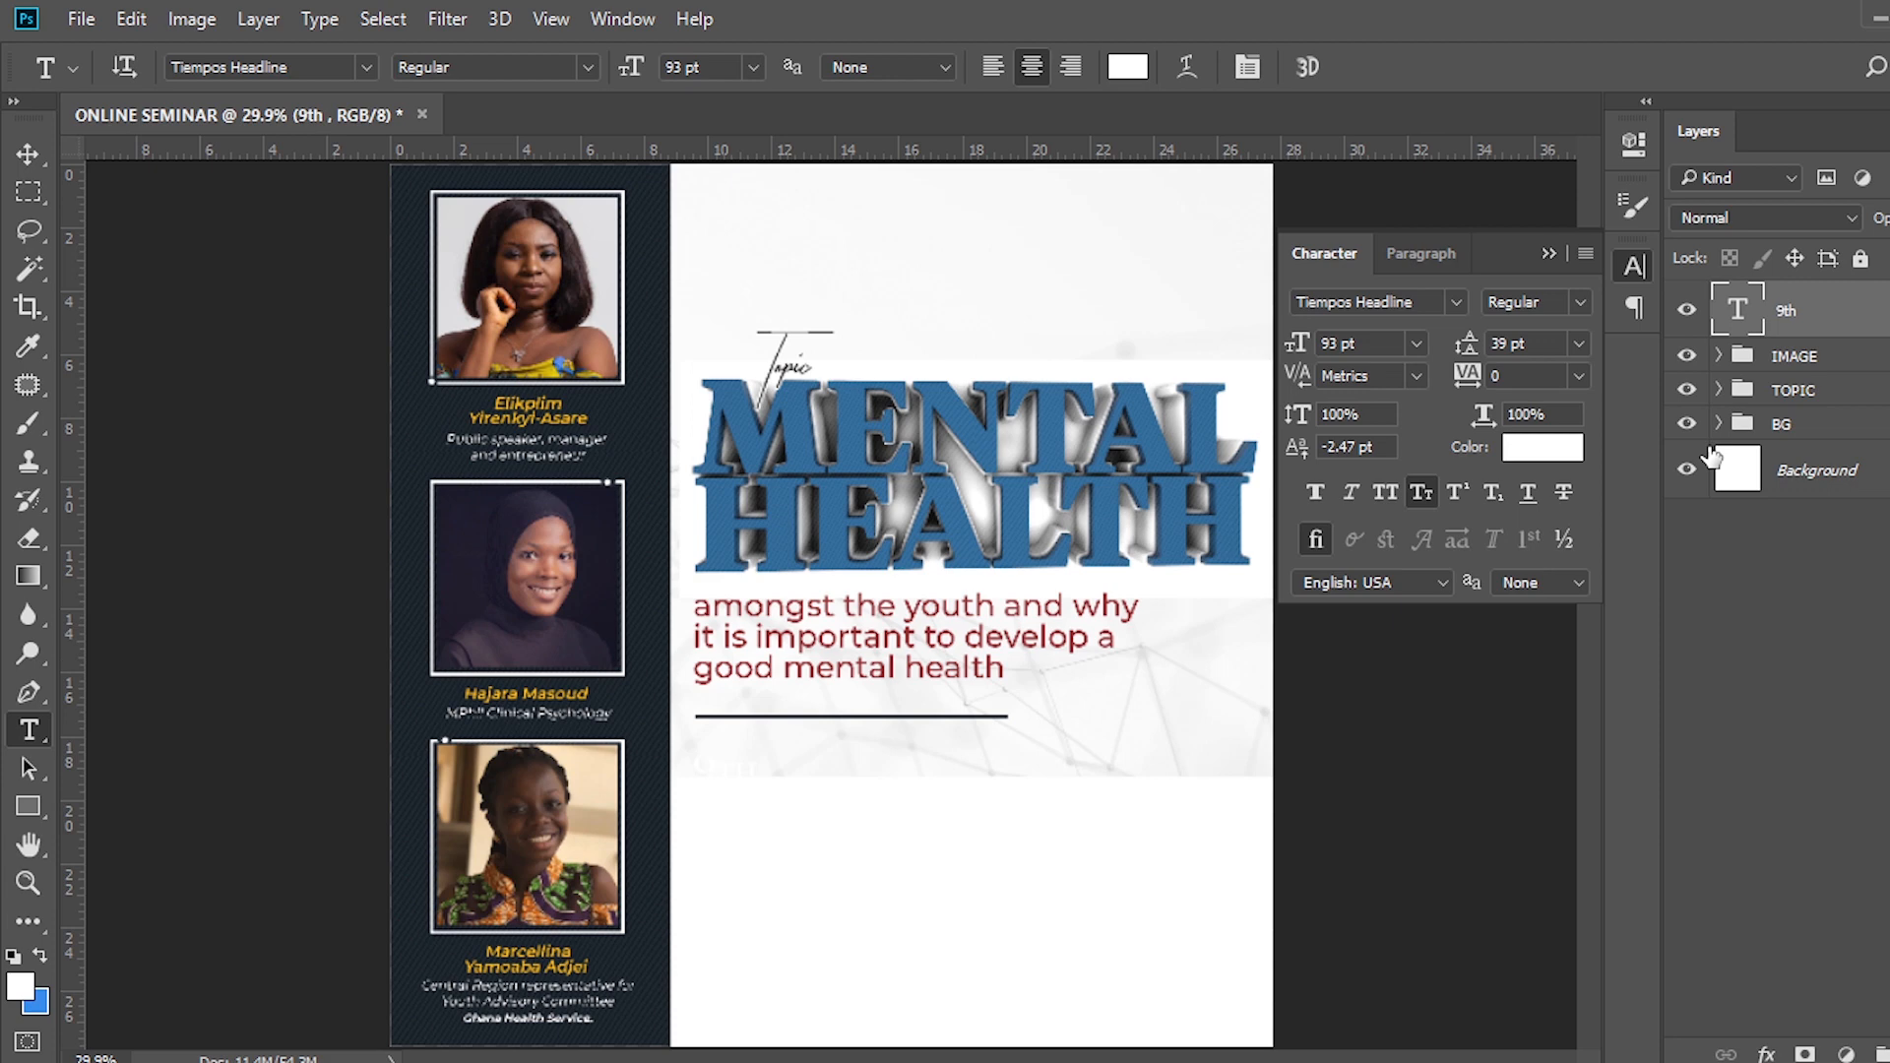
pyautogui.hotkey('ctrl', 't')
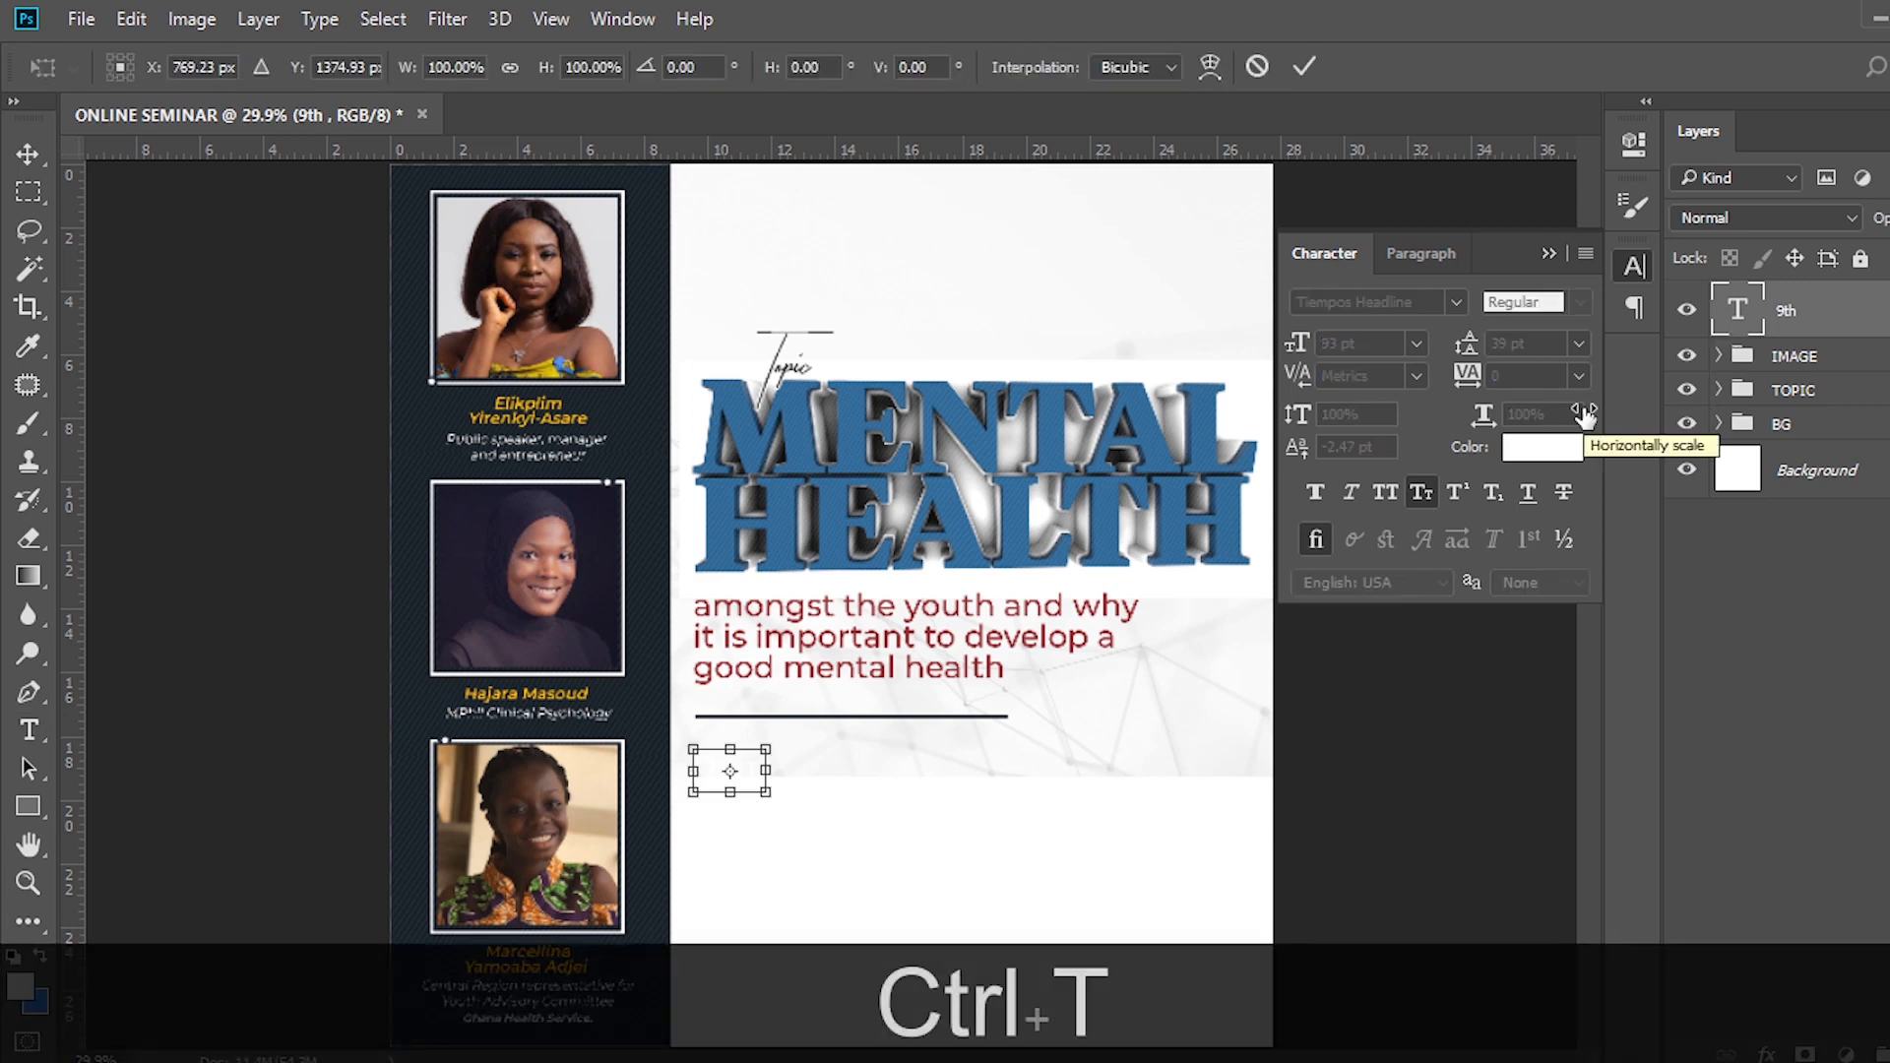
pyautogui.press('Return')
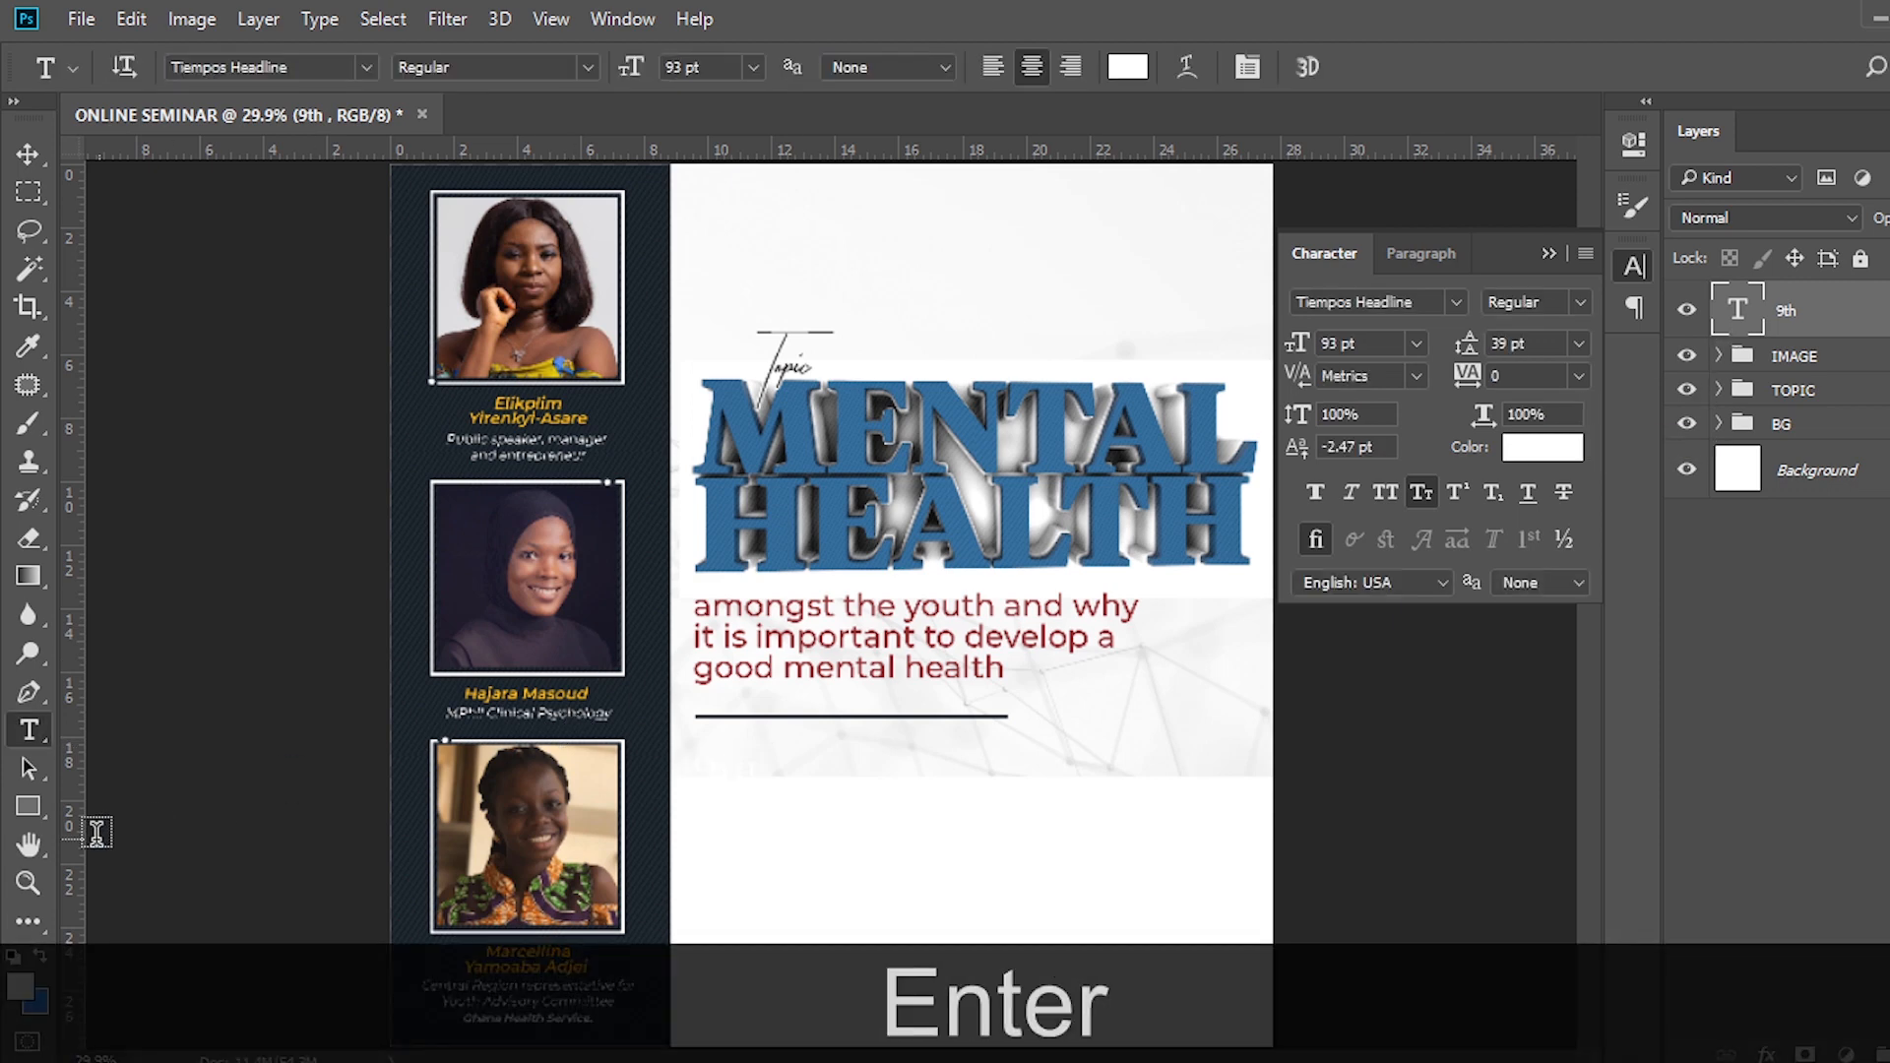
# Draw a rectangle of about 302 by 155 px around the "9th" text and place its layer beneath the text layer.
pyautogui.click(27, 806)
pyautogui.moveTo(682, 750); pyautogui.dragTo(815, 817)
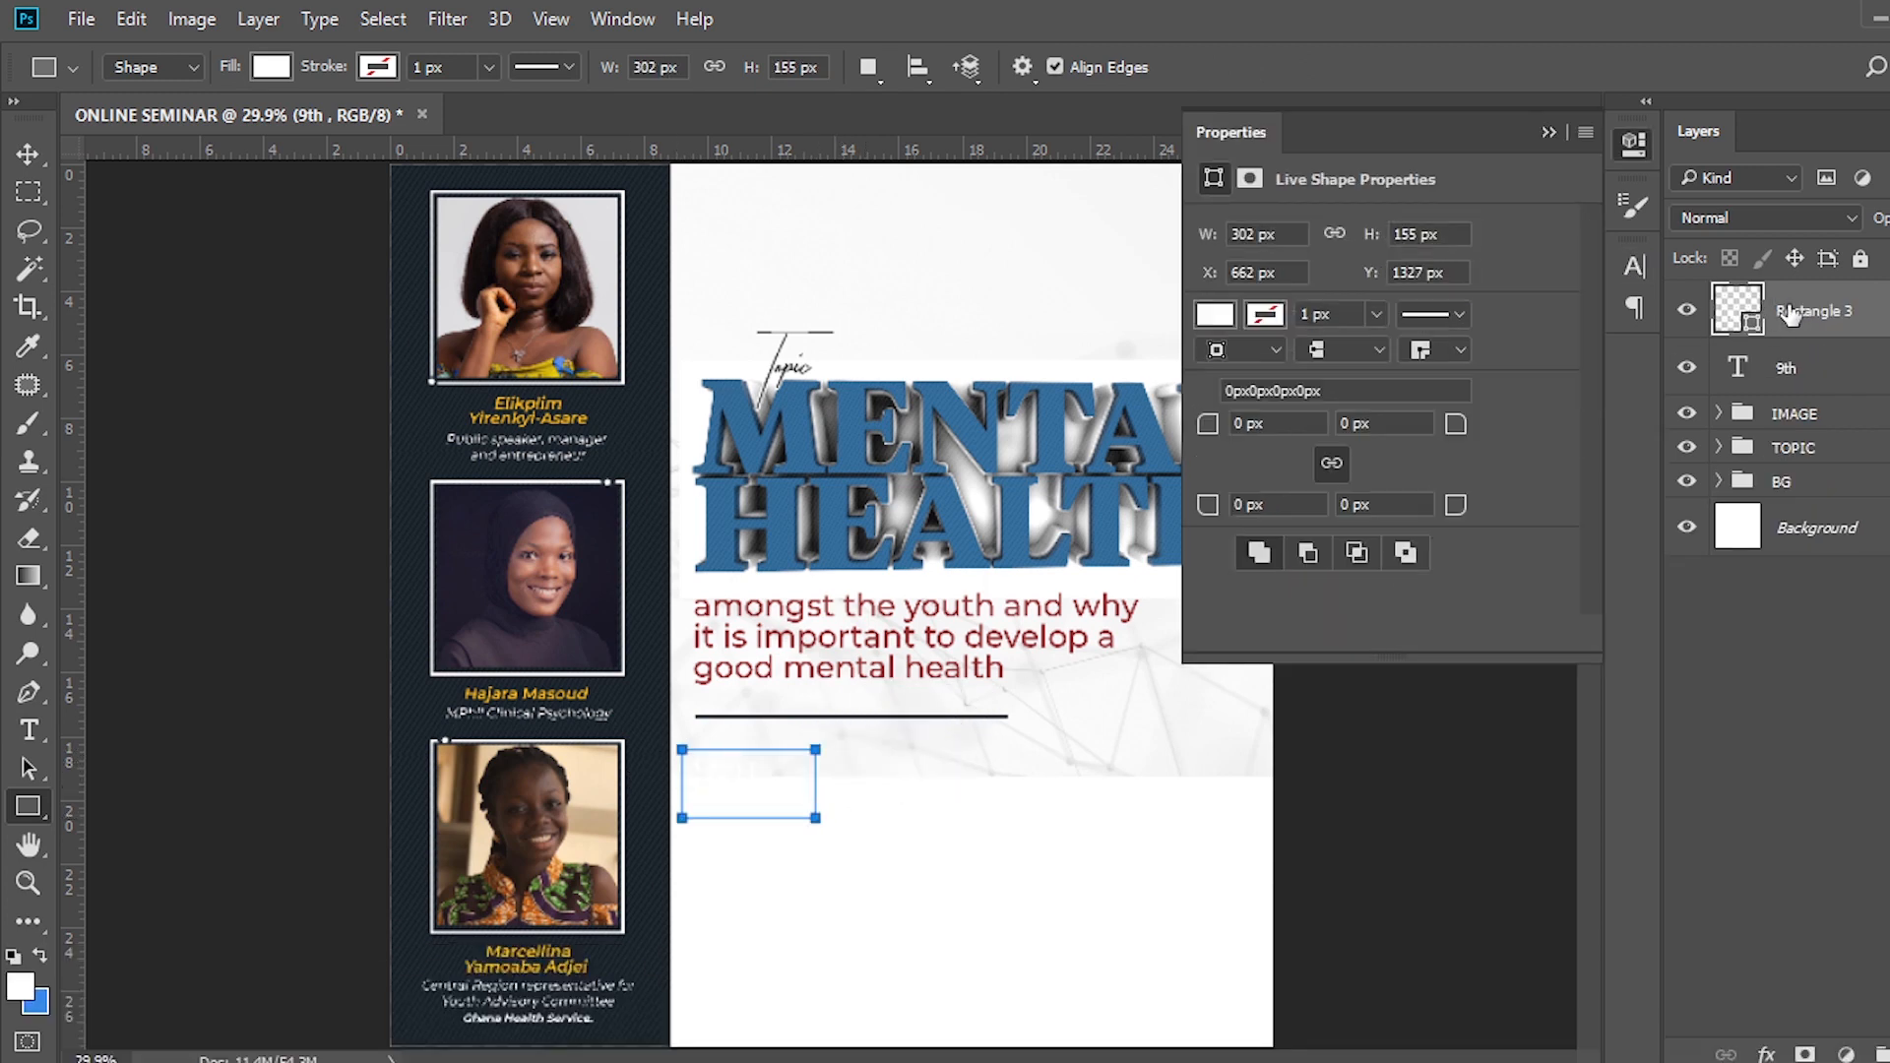
pyautogui.moveTo(1784, 380); pyautogui.dragTo(1777, 382)
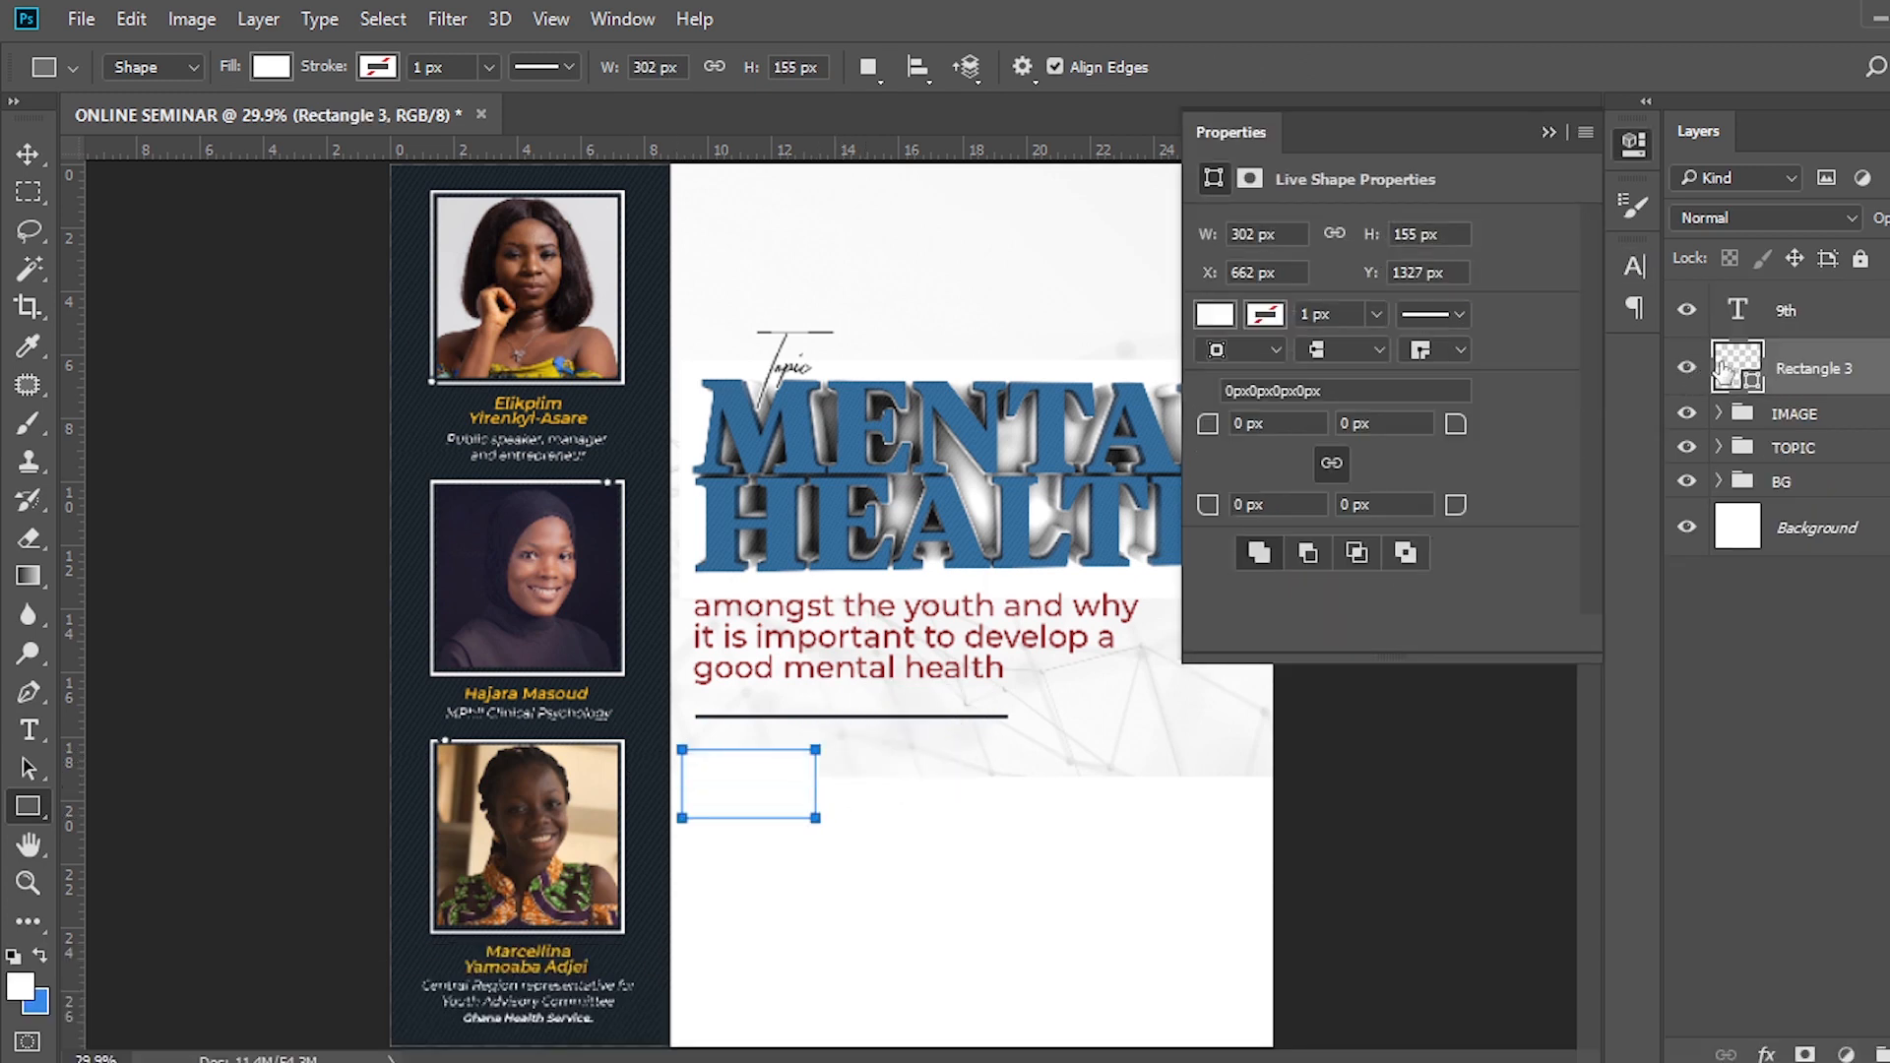
# Fill the rectangle behind the "9th" text with the dark slate colour #19252e.
pyautogui.doubleClick(1724, 371)
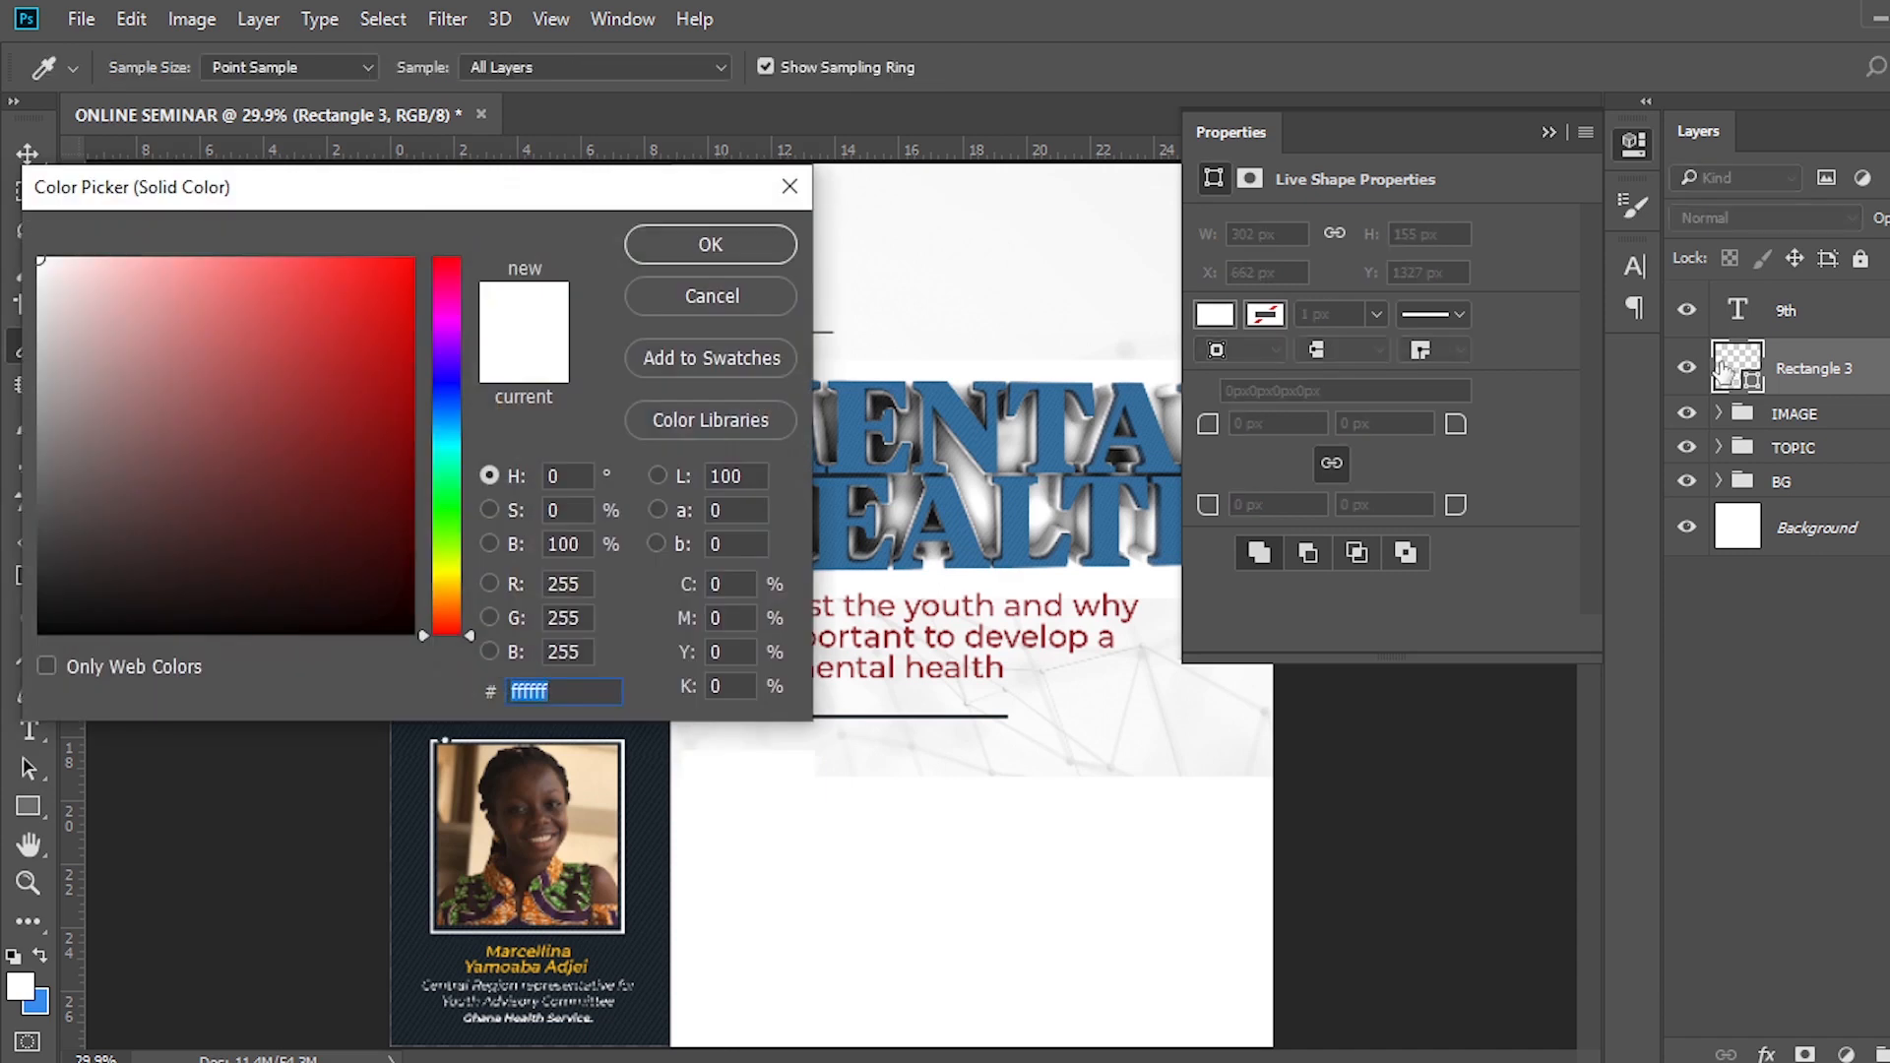
pyautogui.write('1')
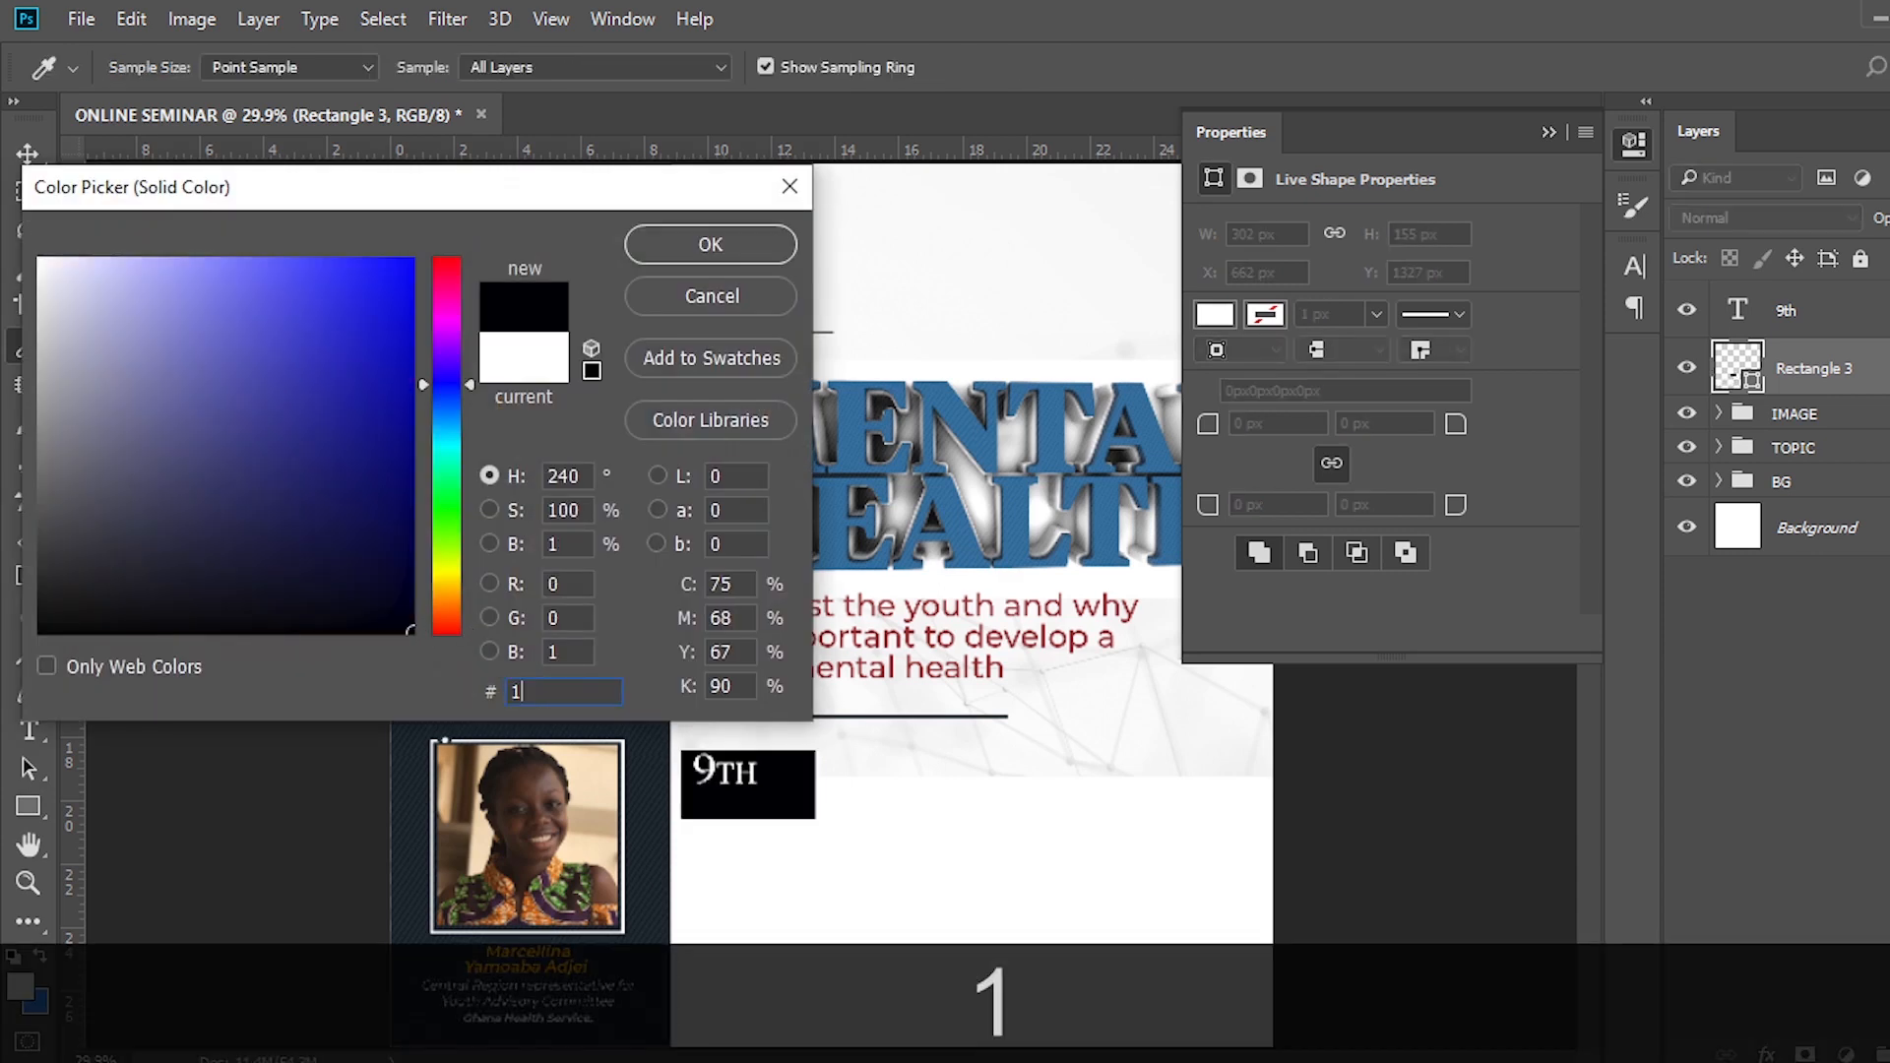
pyautogui.write('92')
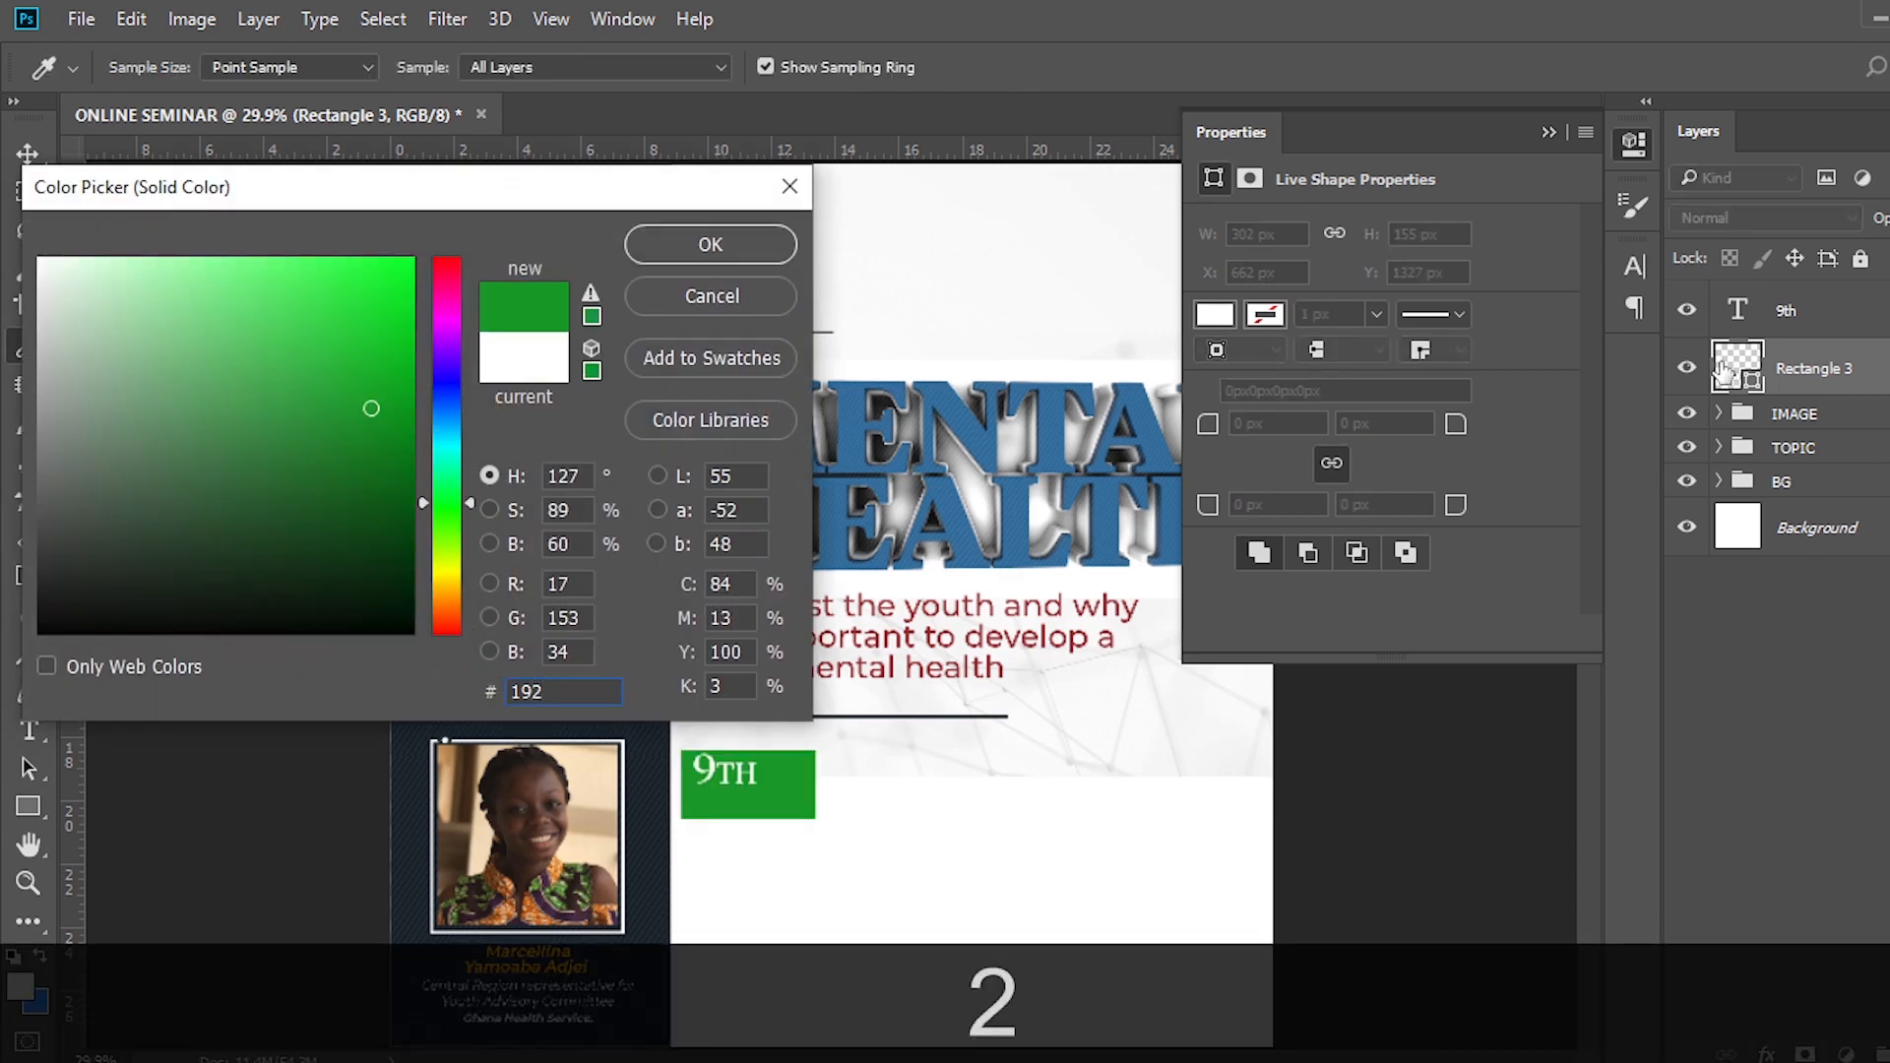
pyautogui.write('52e')
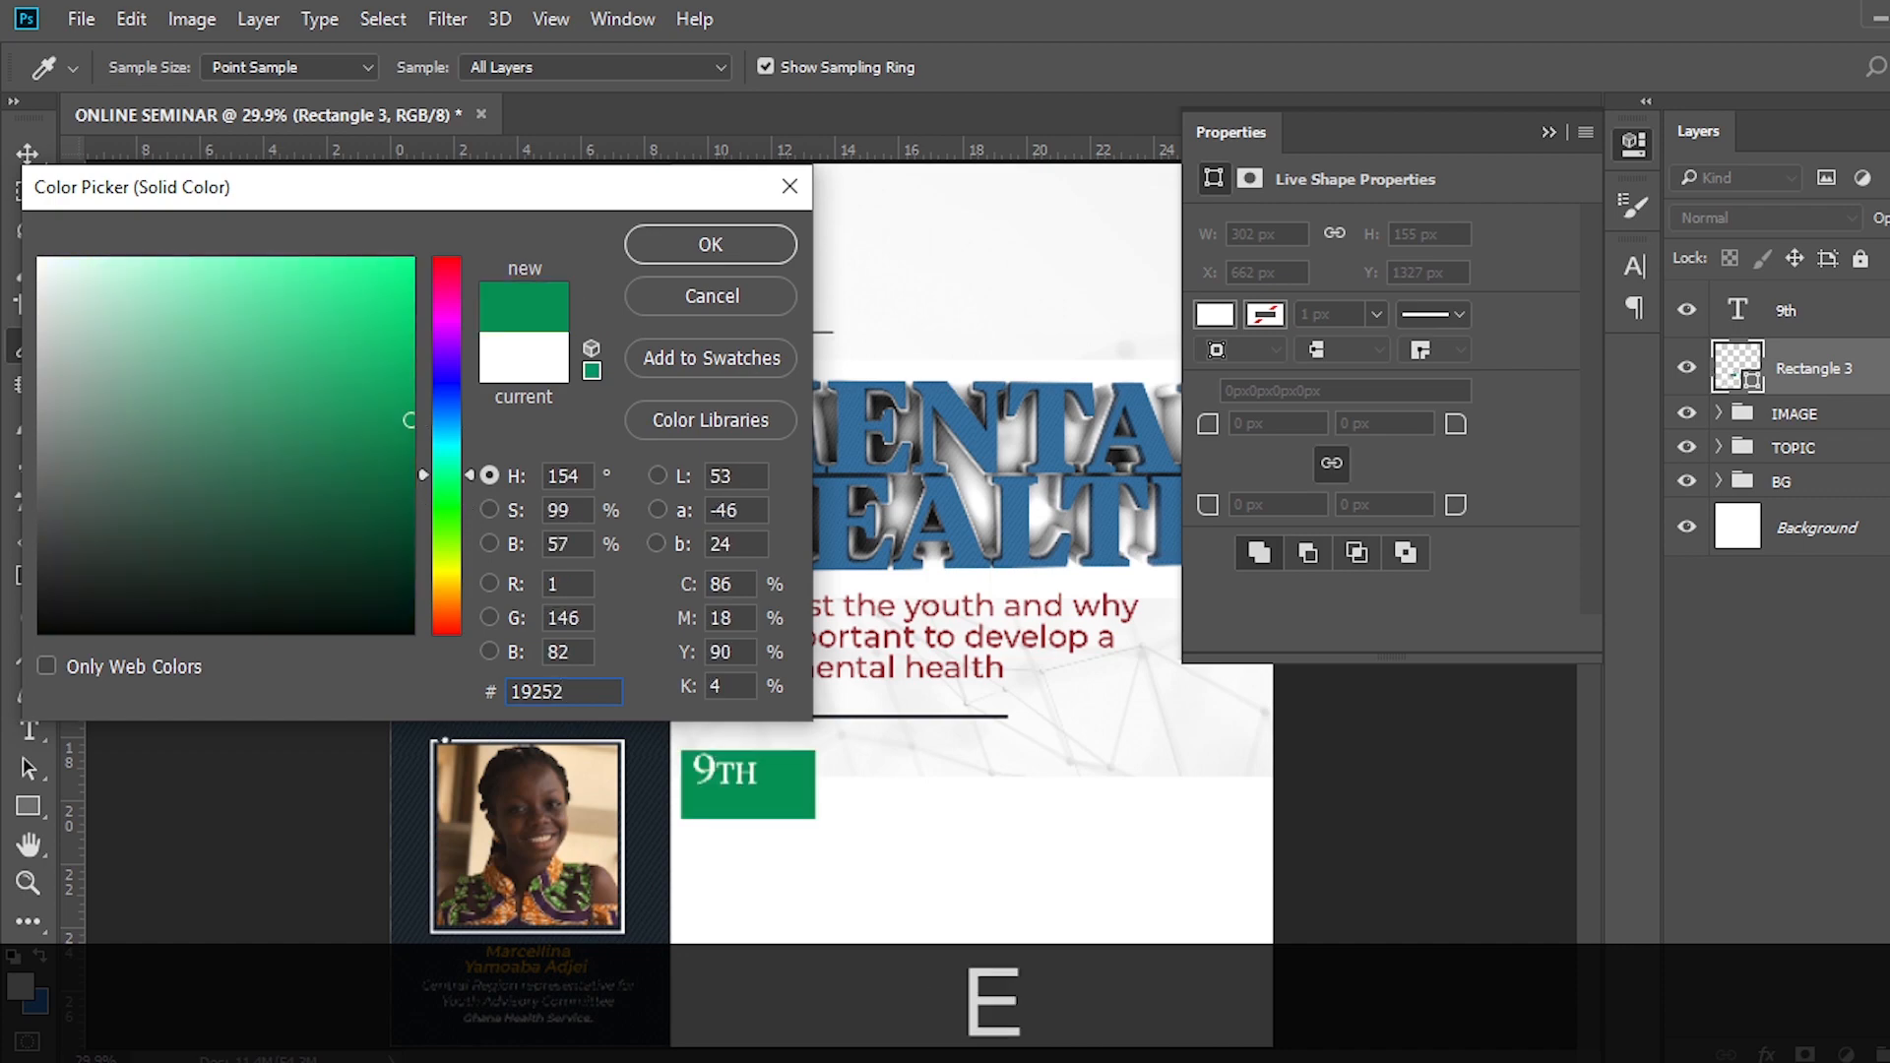
pyautogui.press('Return')
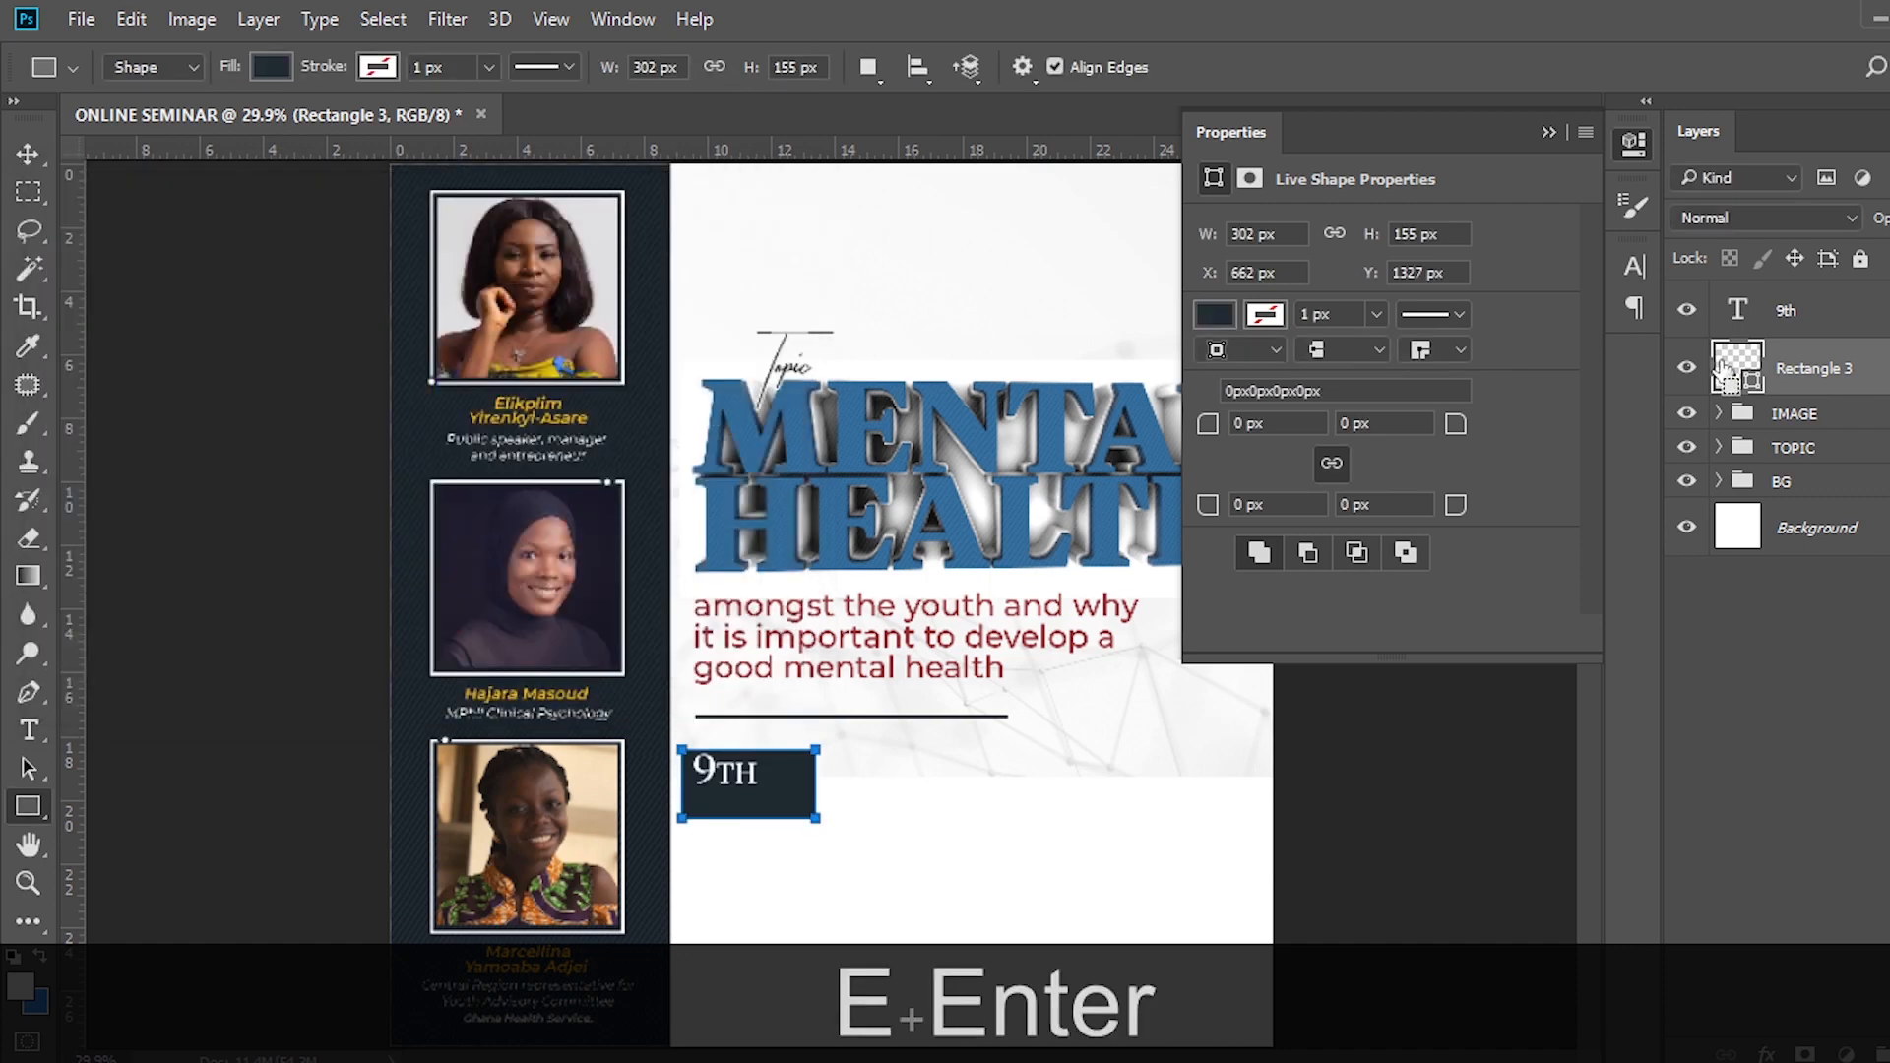
# Show the guides and snap the dark rectangle to the content margin guide and the horizontal guide below the divider line.
pyautogui.hotkey('ctrl', '=')
pyautogui.hotkey('ctrl', '=')
pyautogui.hotkey('ctrl', '=')
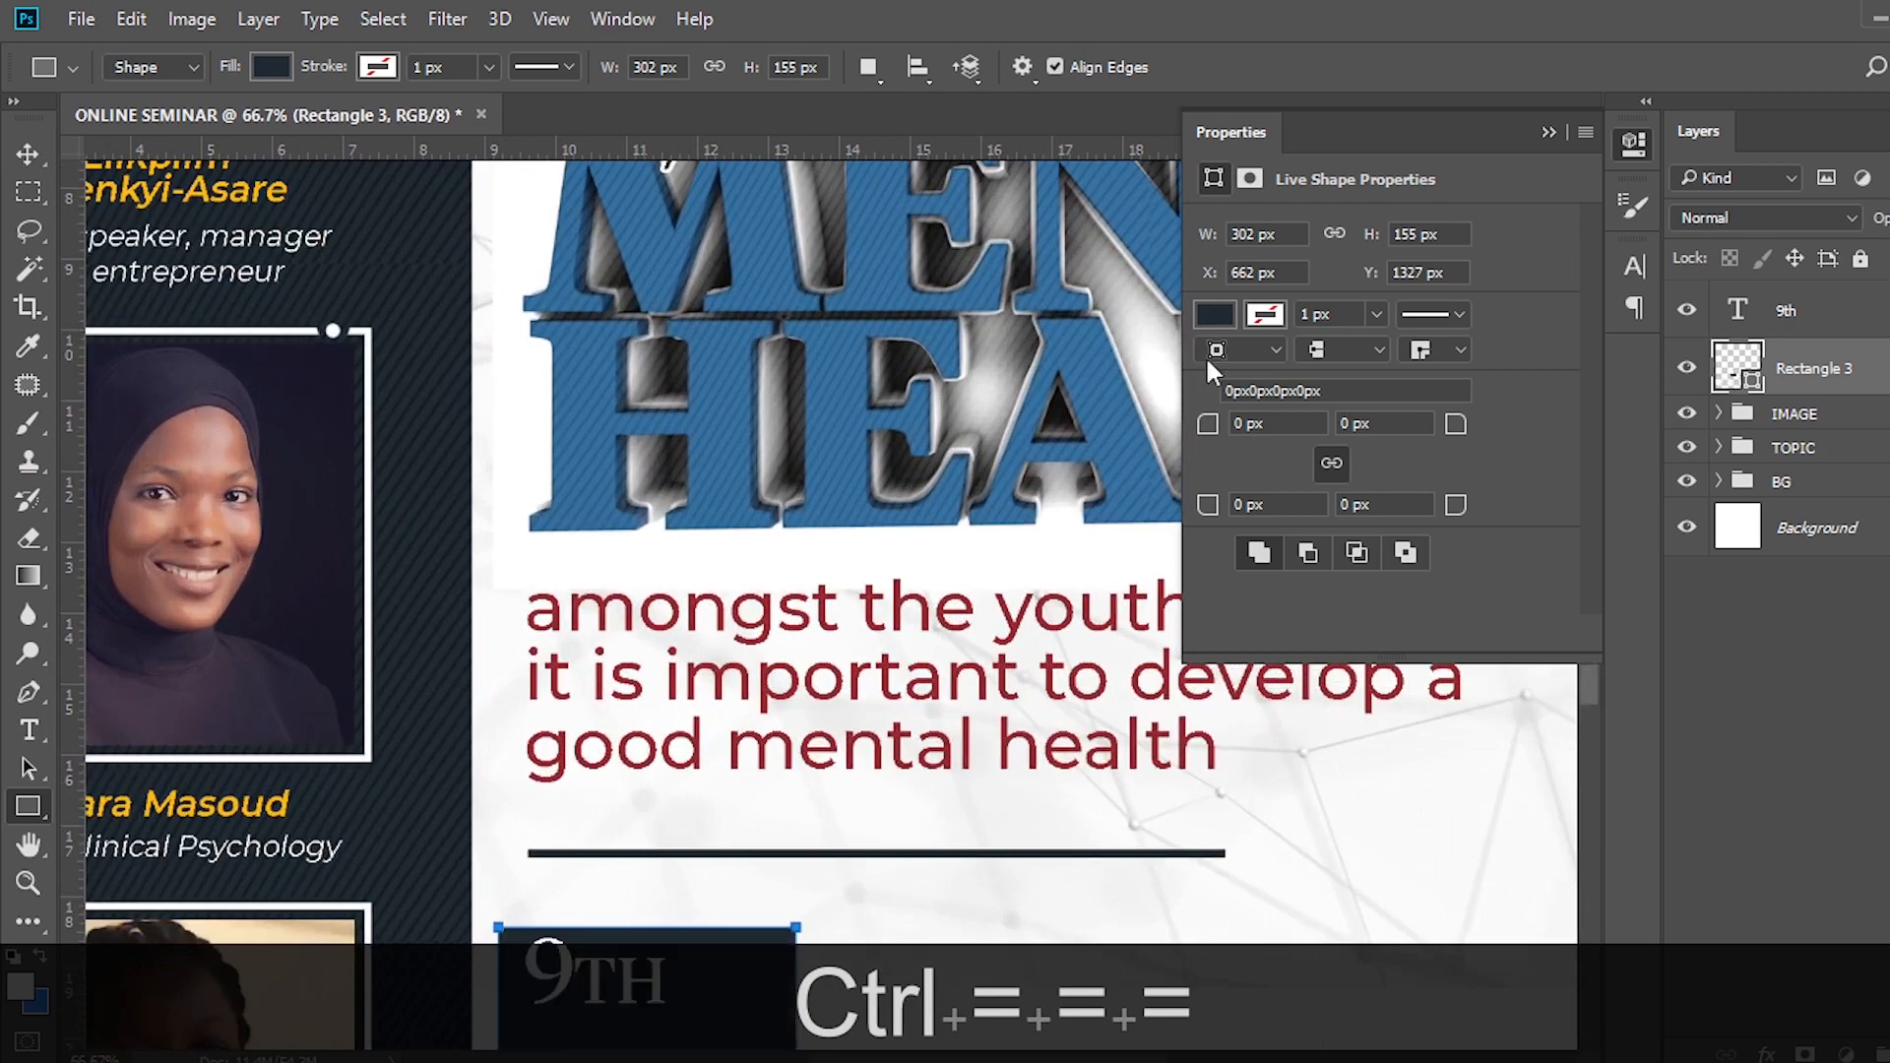
pyautogui.scroll(-8, 669, 424)
pyautogui.hotkey('ctrl', 'h')
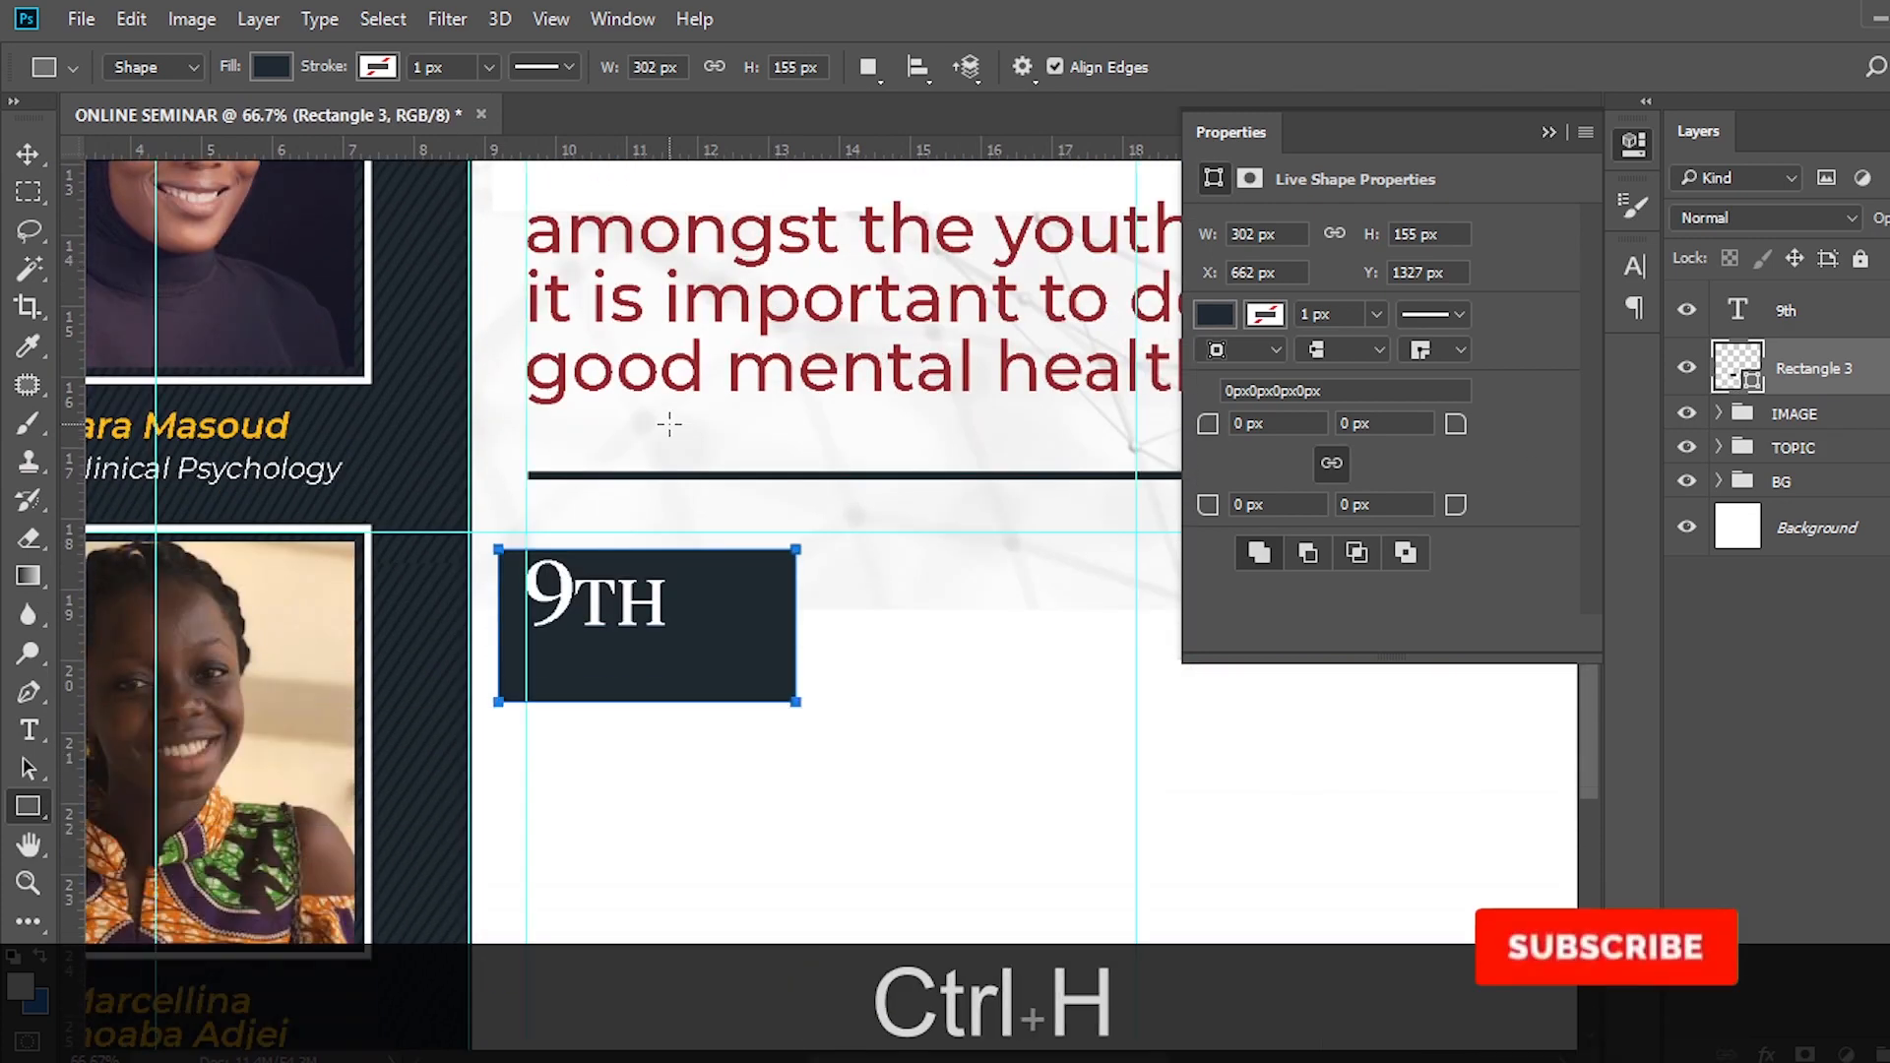
pyautogui.press('v')
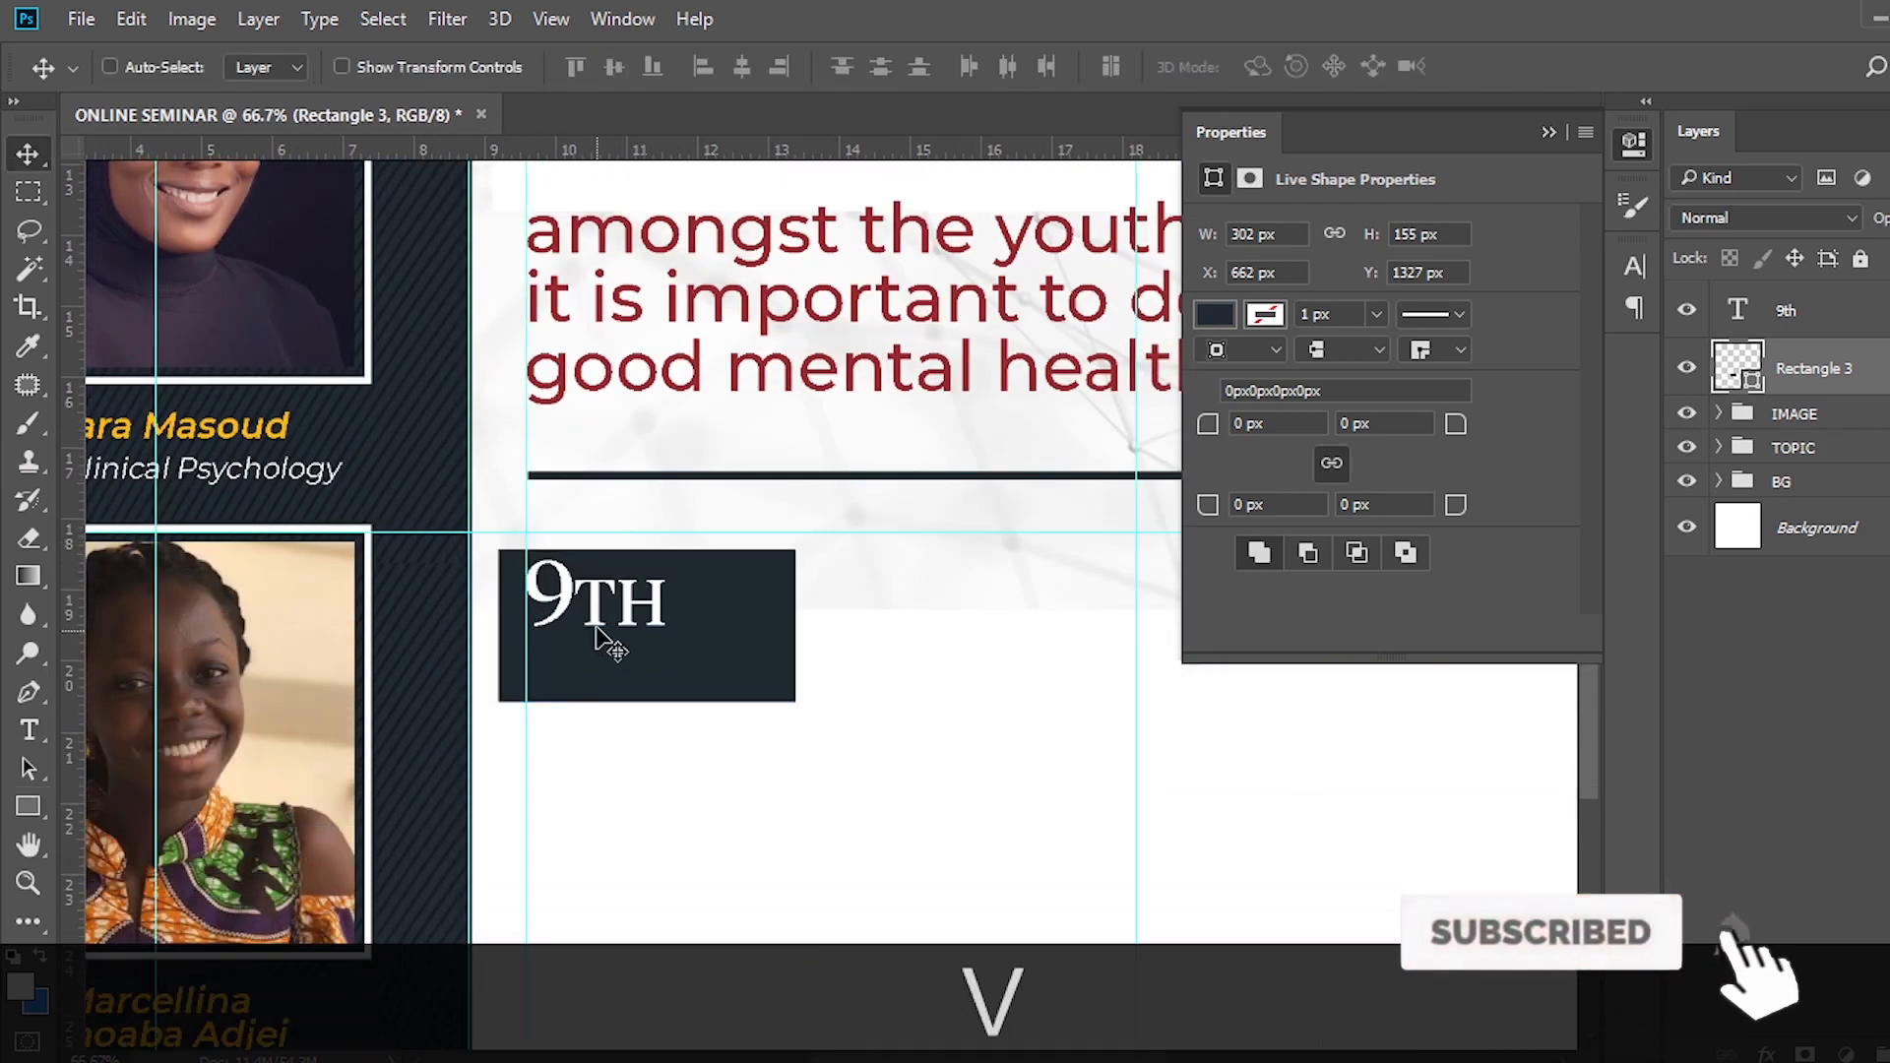
pyautogui.moveTo(587, 641)
pyautogui.mouseDown()
pyautogui.moveTo(621, 631)
pyautogui.moveTo(603, 617)
pyautogui.mouseUp()
# Shrink the dark rectangle to about 156 by 93 px so it fits closely around the "9th" text.
pyautogui.press('ctrl')
pyautogui.hotkey('ctrl', 't')
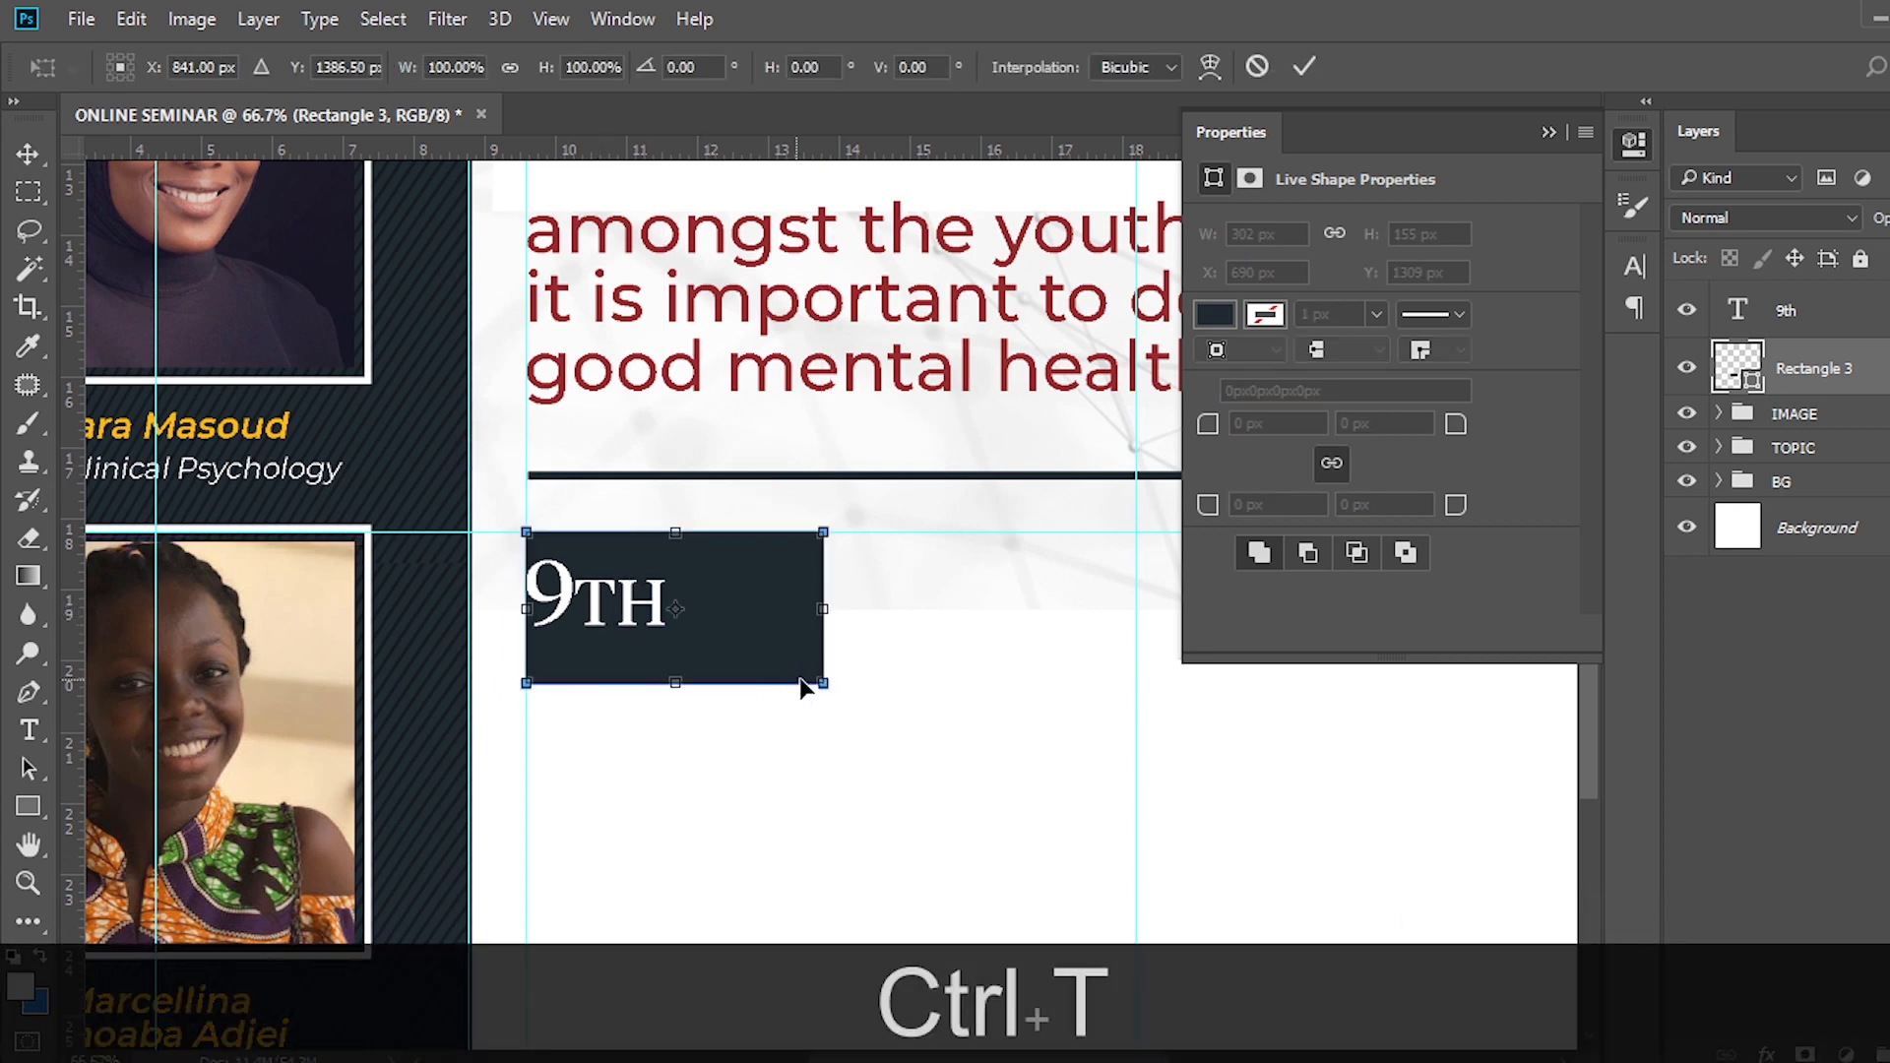
pyautogui.moveTo(823, 683); pyautogui.dragTo(677, 589)
pyautogui.moveTo(604, 532); pyautogui.dragTo(604, 550)
pyautogui.press('Return')
pyautogui.press('v')
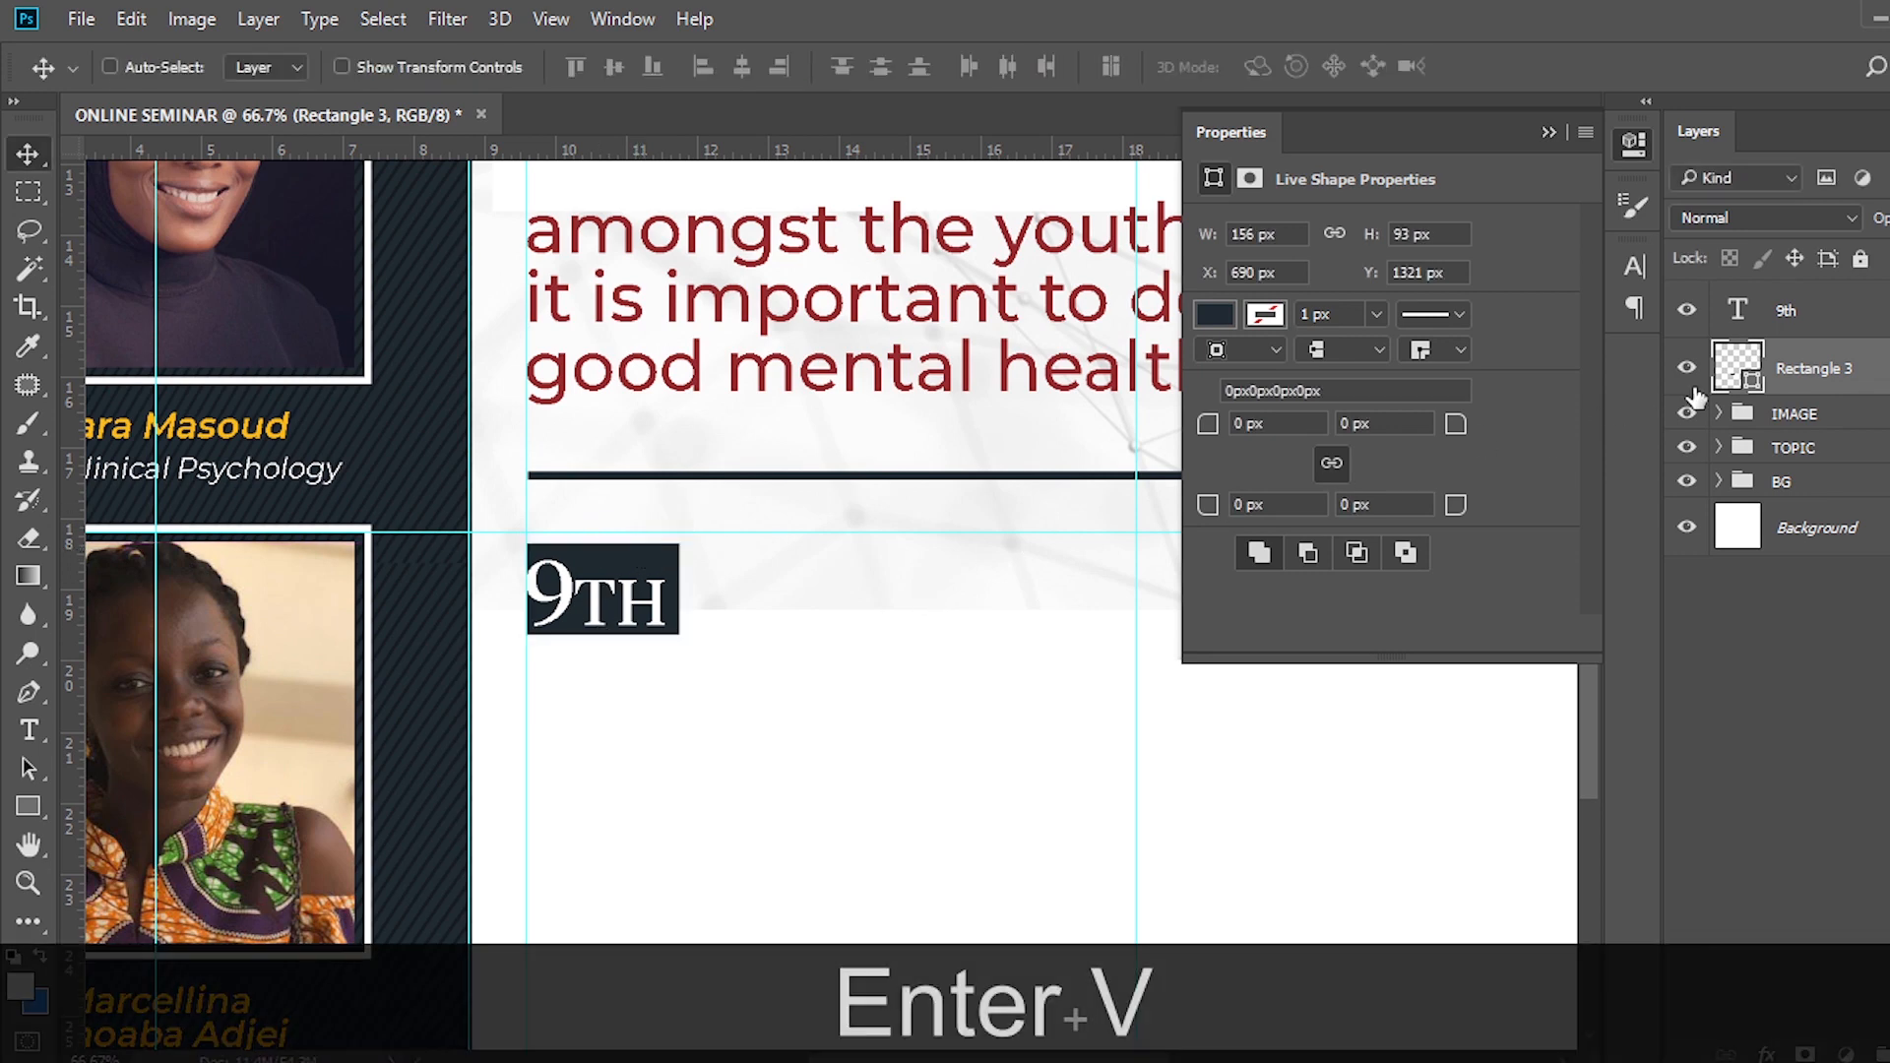
# Nudge the "9th" text slightly right and up to centre it in its rectangle, and hide the guides.
pyautogui.click(1777, 311)
pyautogui.press('Right')
pyautogui.press('Right')
pyautogui.press('Right')
pyautogui.press('Right')
pyautogui.press('Up')
pyautogui.press('Up')
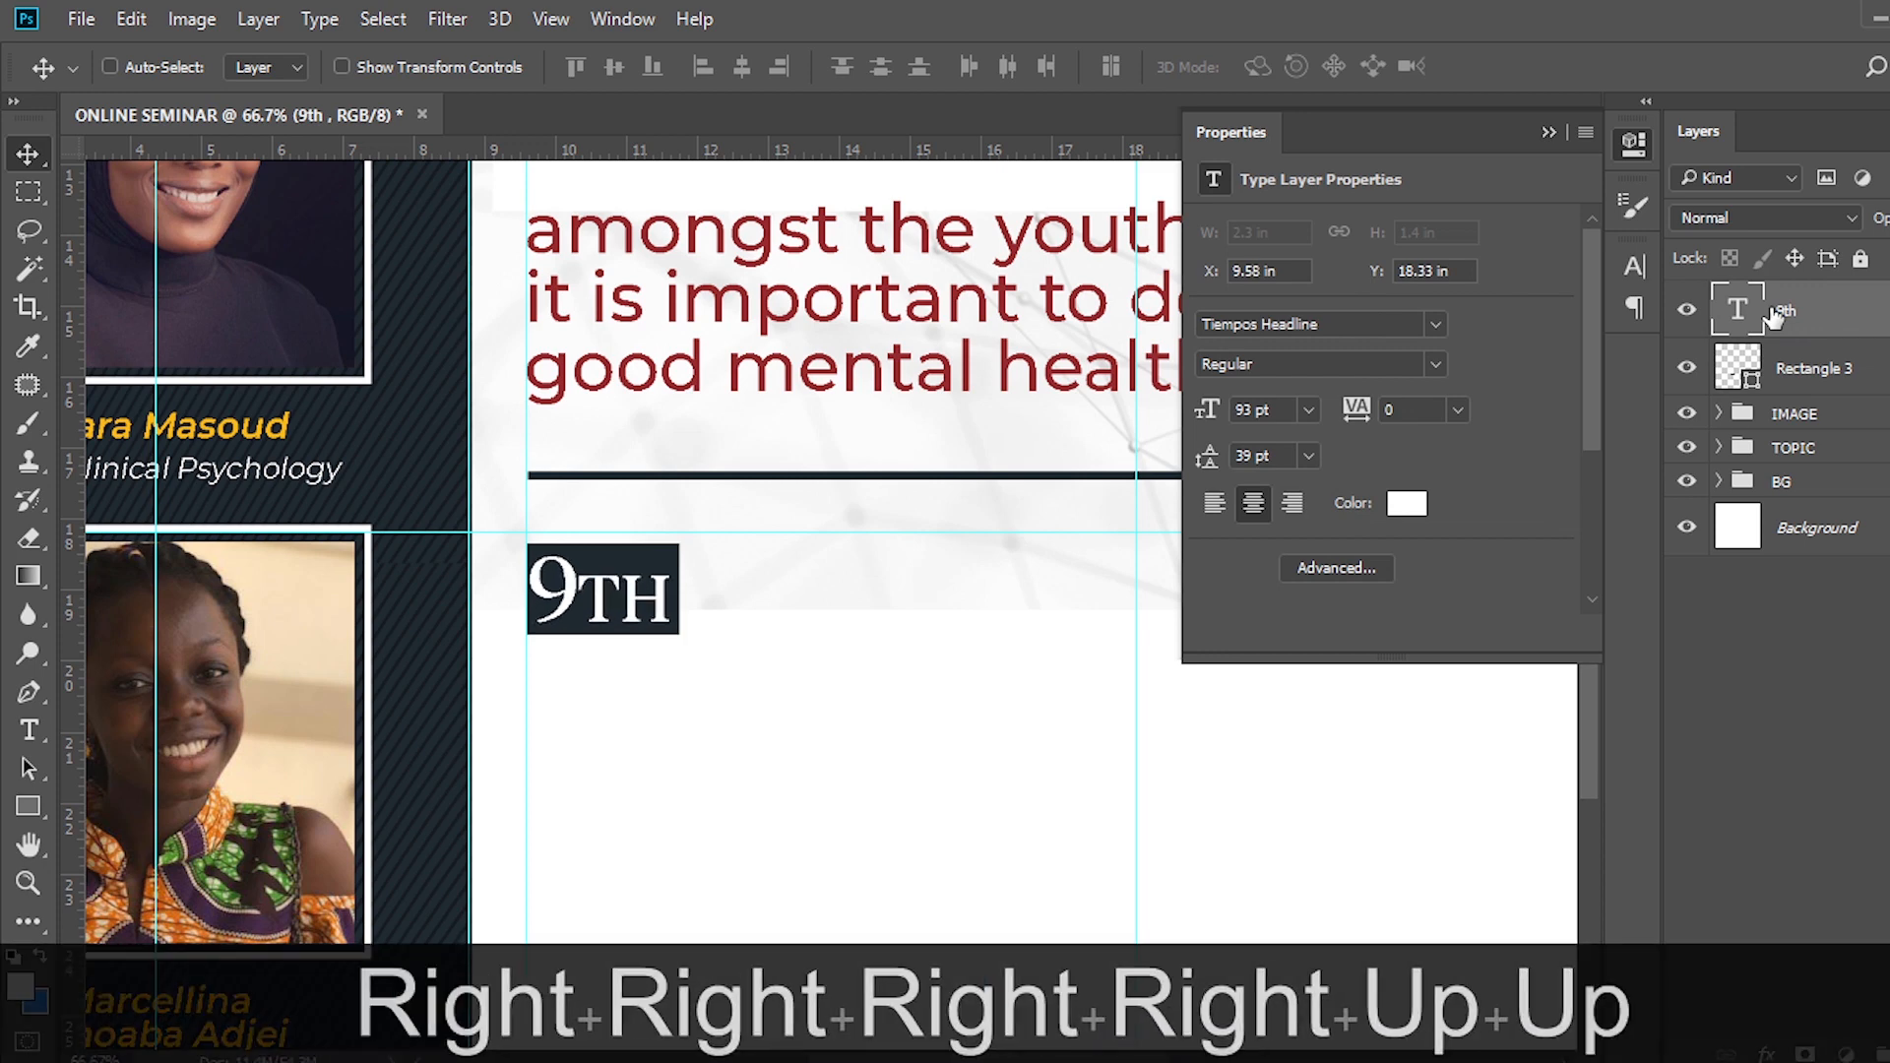
pyautogui.hotkey('ctrl', 'h')
pyautogui.press('Up')
pyautogui.press('Up')
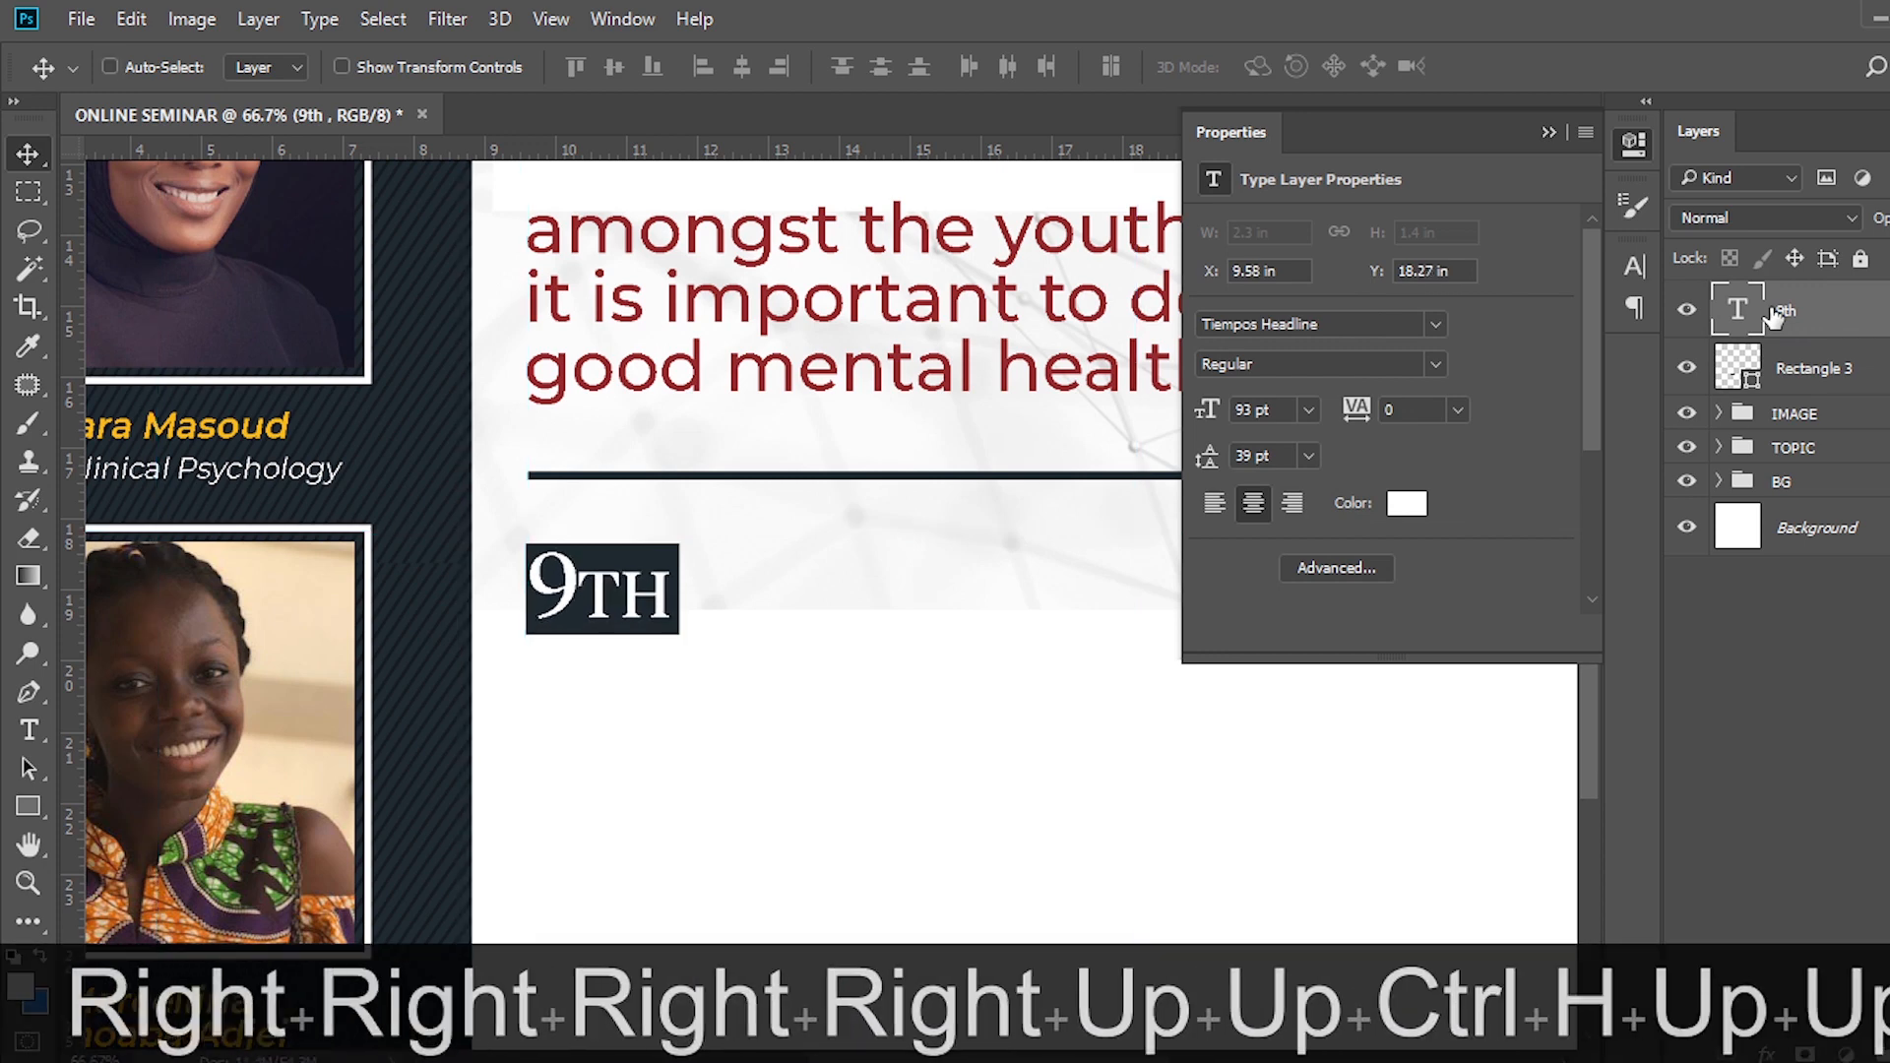
pyautogui.press('Down')
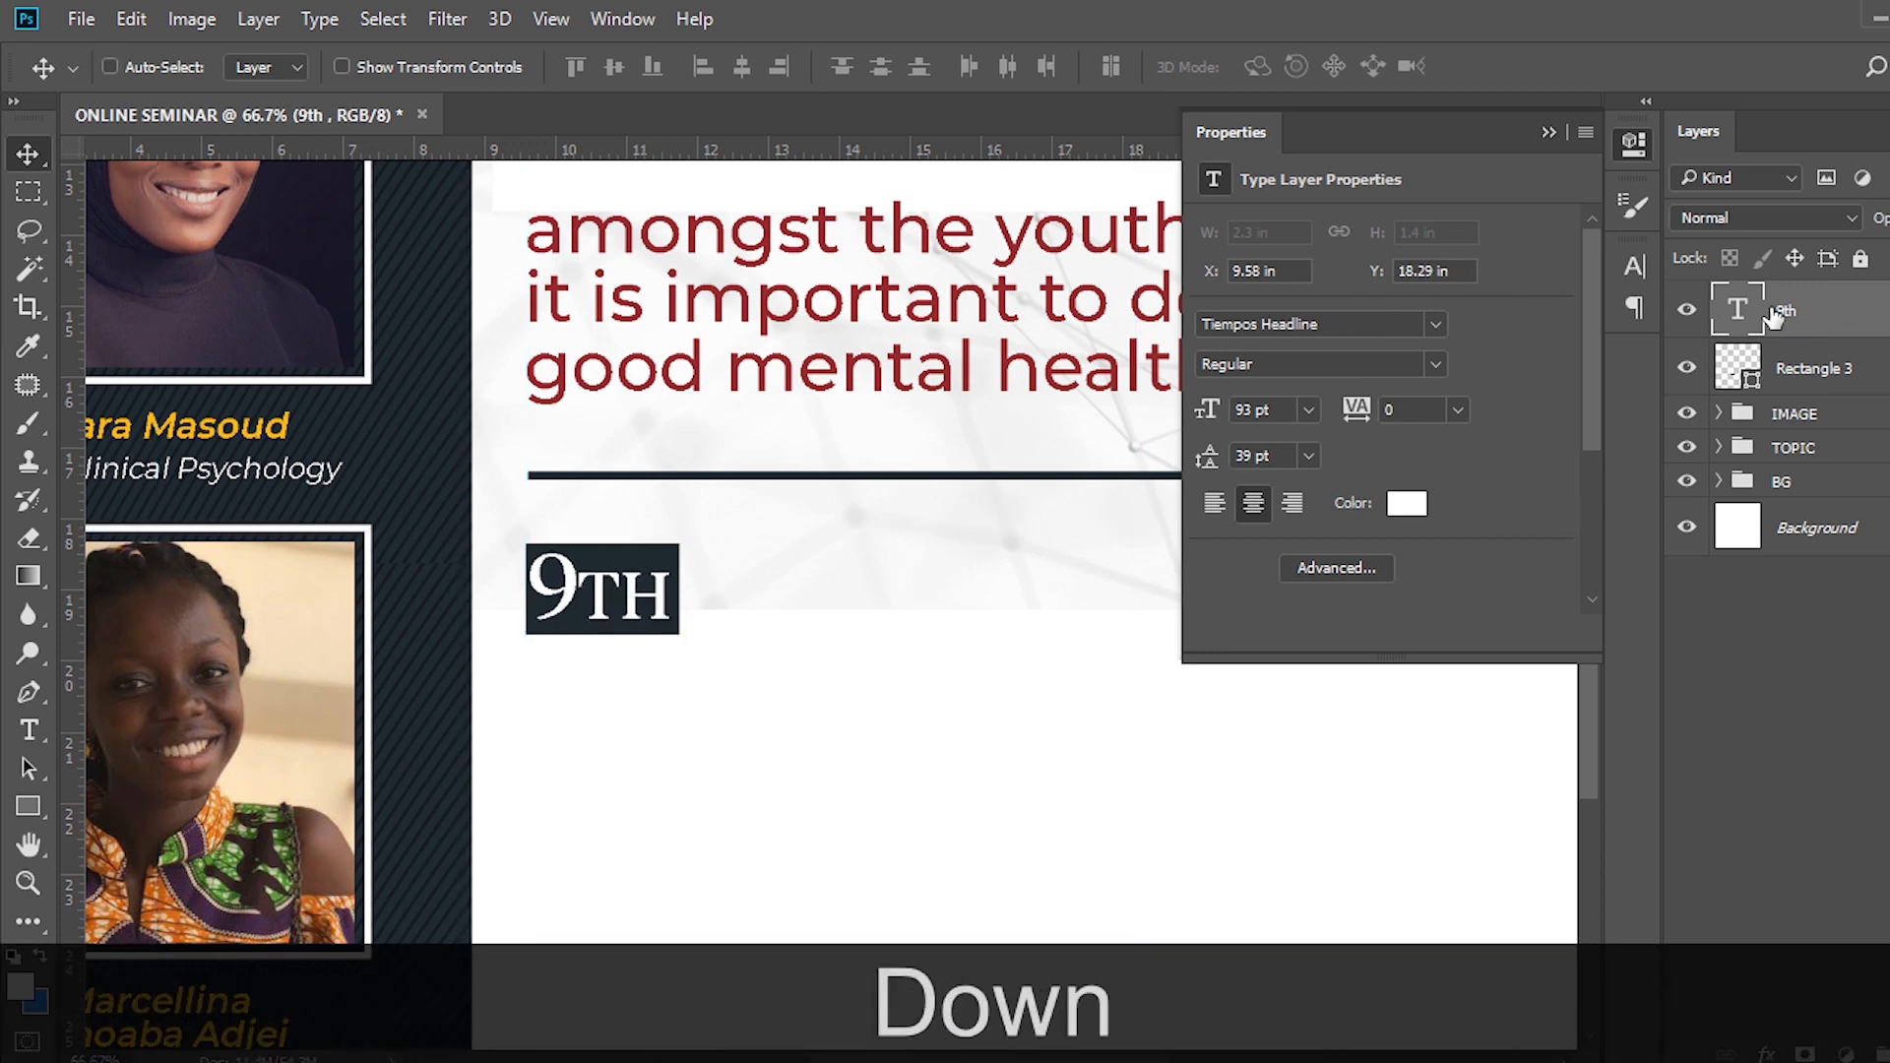
# Duplicate the "9th" text layer and place the copy beside the dark rectangle on the same line.
pyautogui.hotkey('ctrl', 'j')
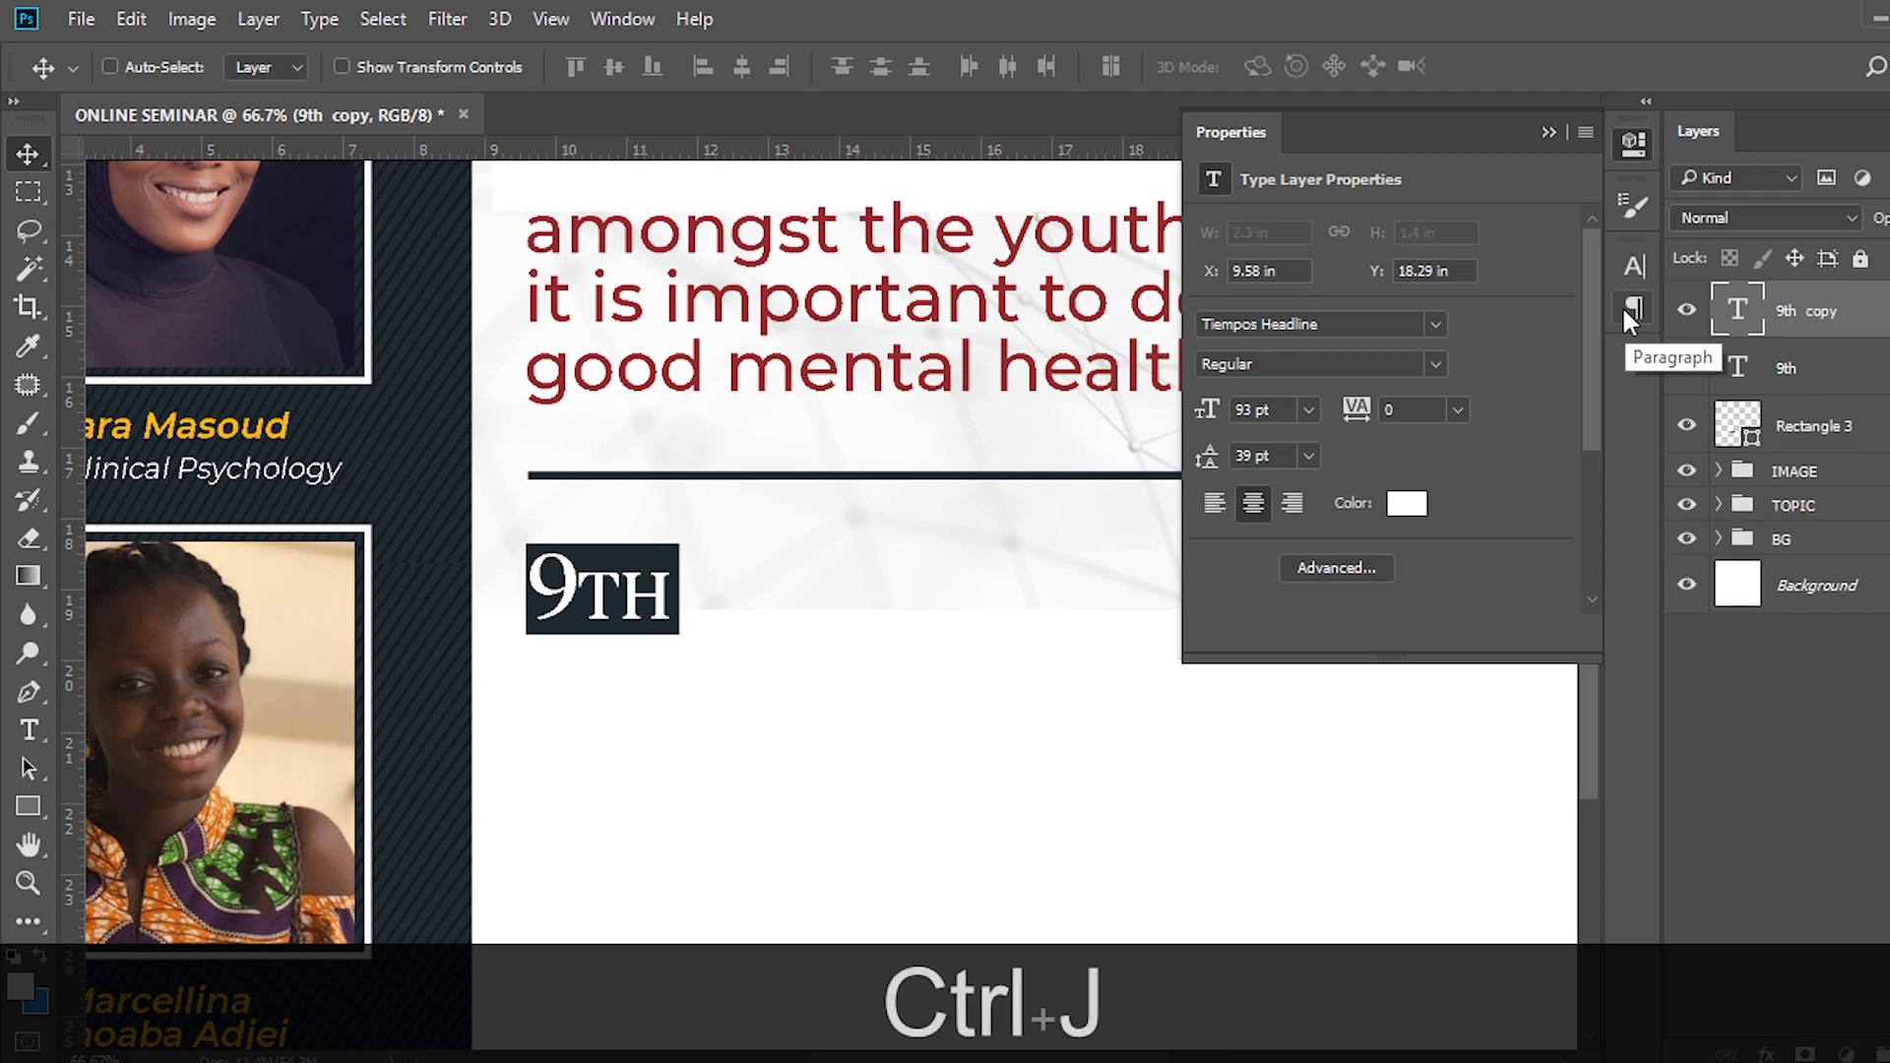
pyautogui.press('v')
pyautogui.moveTo(582, 633); pyautogui.dragTo(750, 611)
pyautogui.hotkey('ctrl', 'shift', 'z')
pyautogui.moveTo(602, 628); pyautogui.dragTo(772, 631)
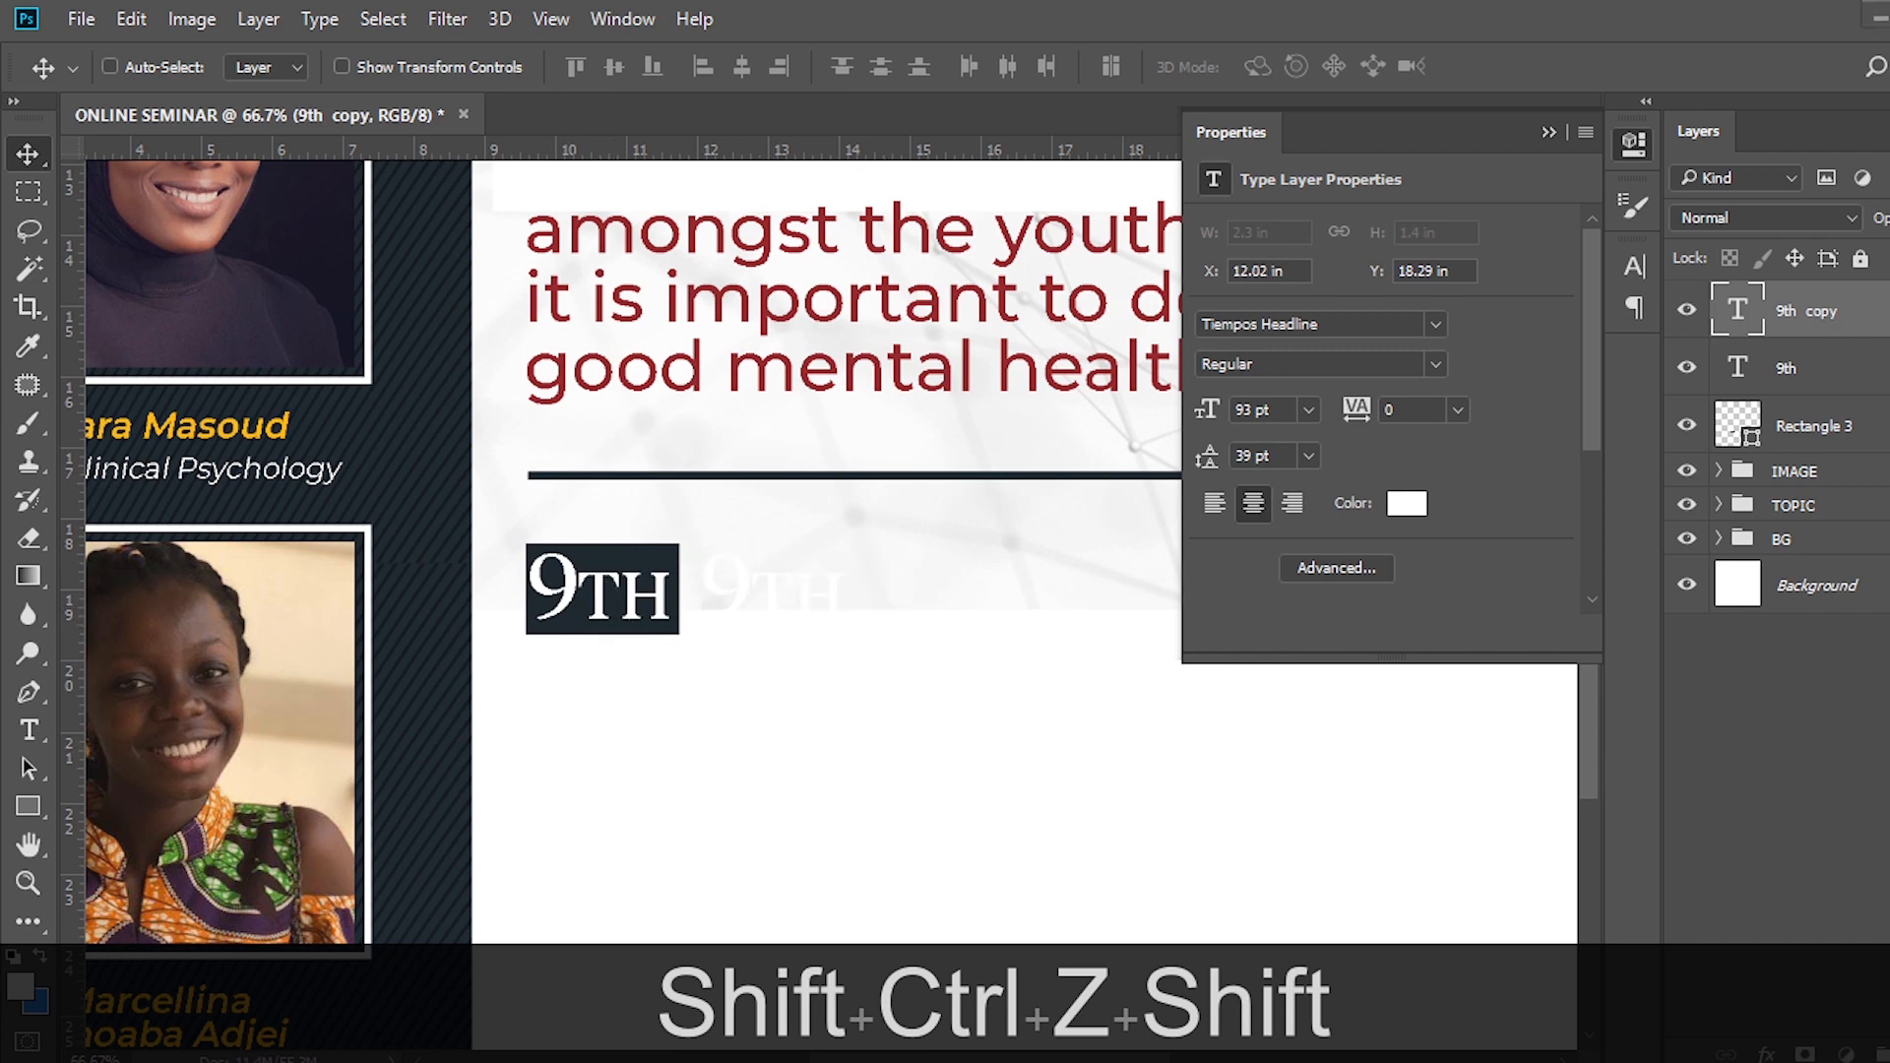
# Replace the duplicated text with "APRIL, 2022" copied from 106.txt in Notepad.
pyautogui.hotkey('alt', 'Tab')
pyautogui.moveTo(202, 605); pyautogui.dragTo(27, 600)
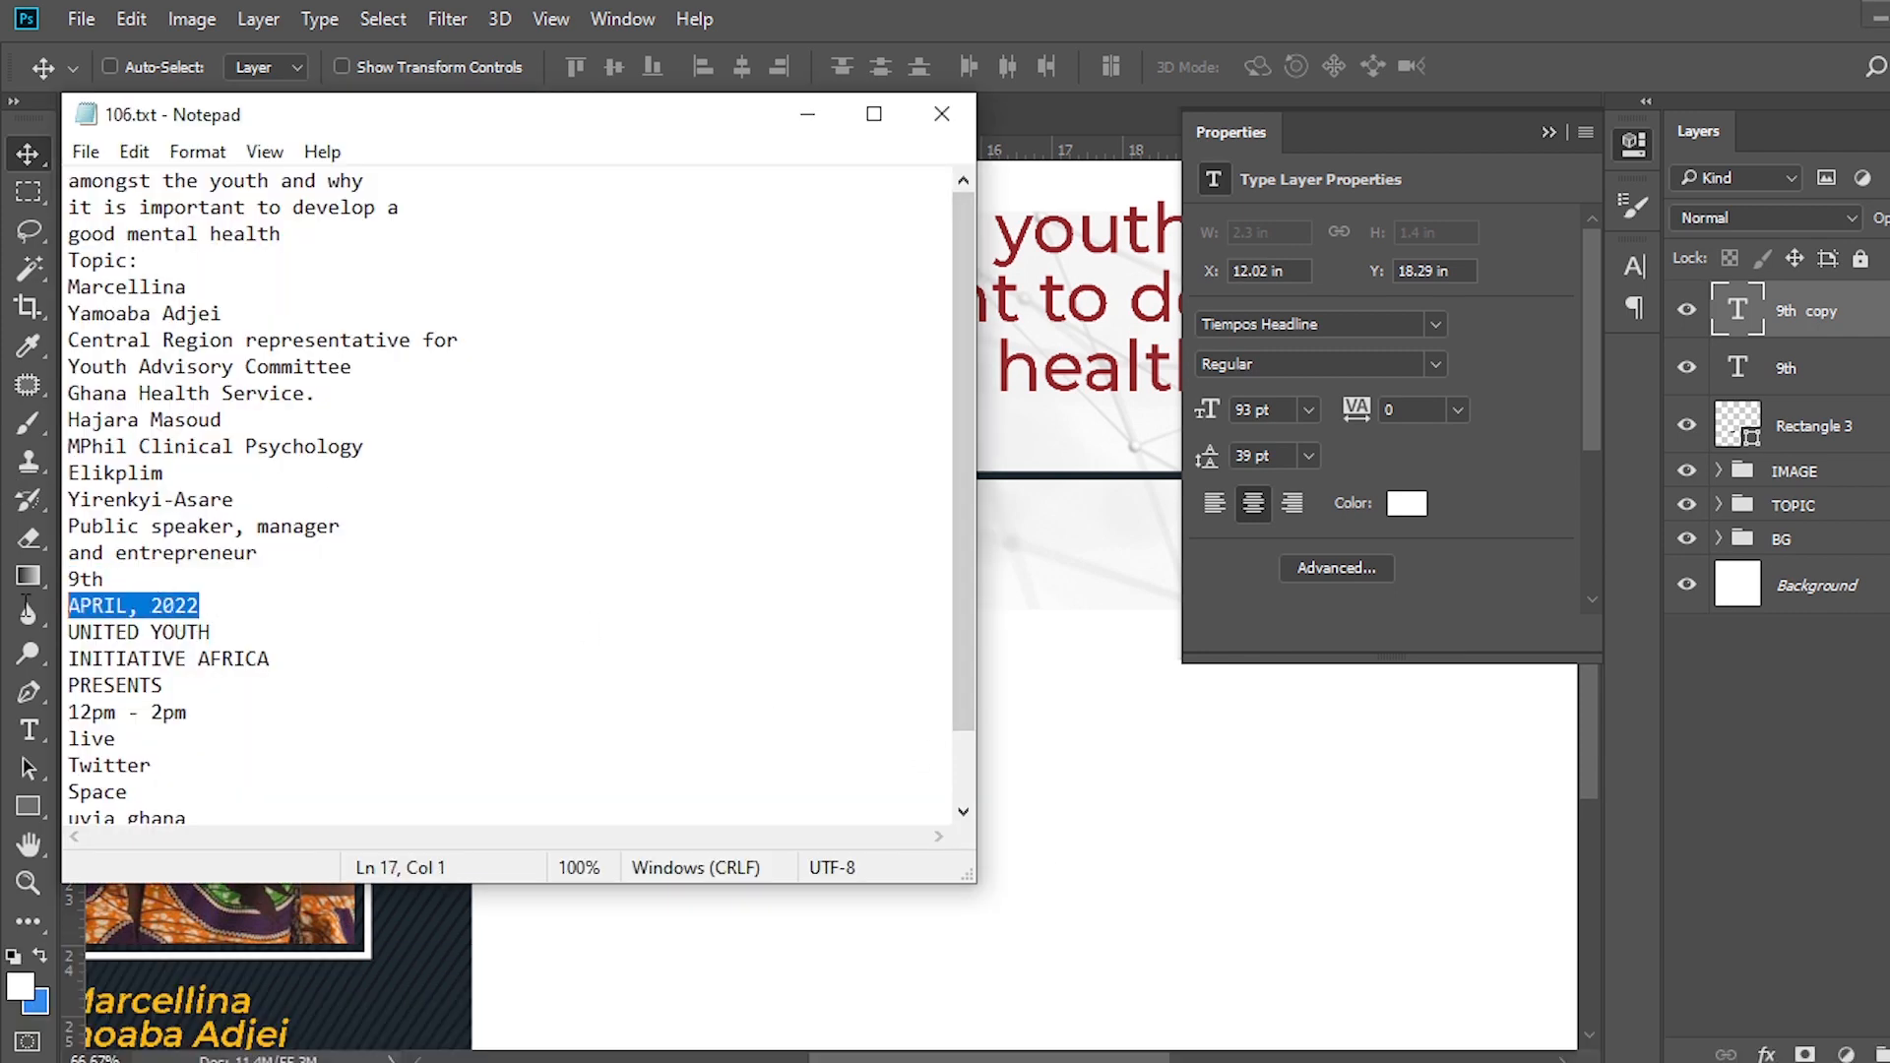
pyautogui.hotkey('ctrl', 'c')
pyautogui.click(741, 51)
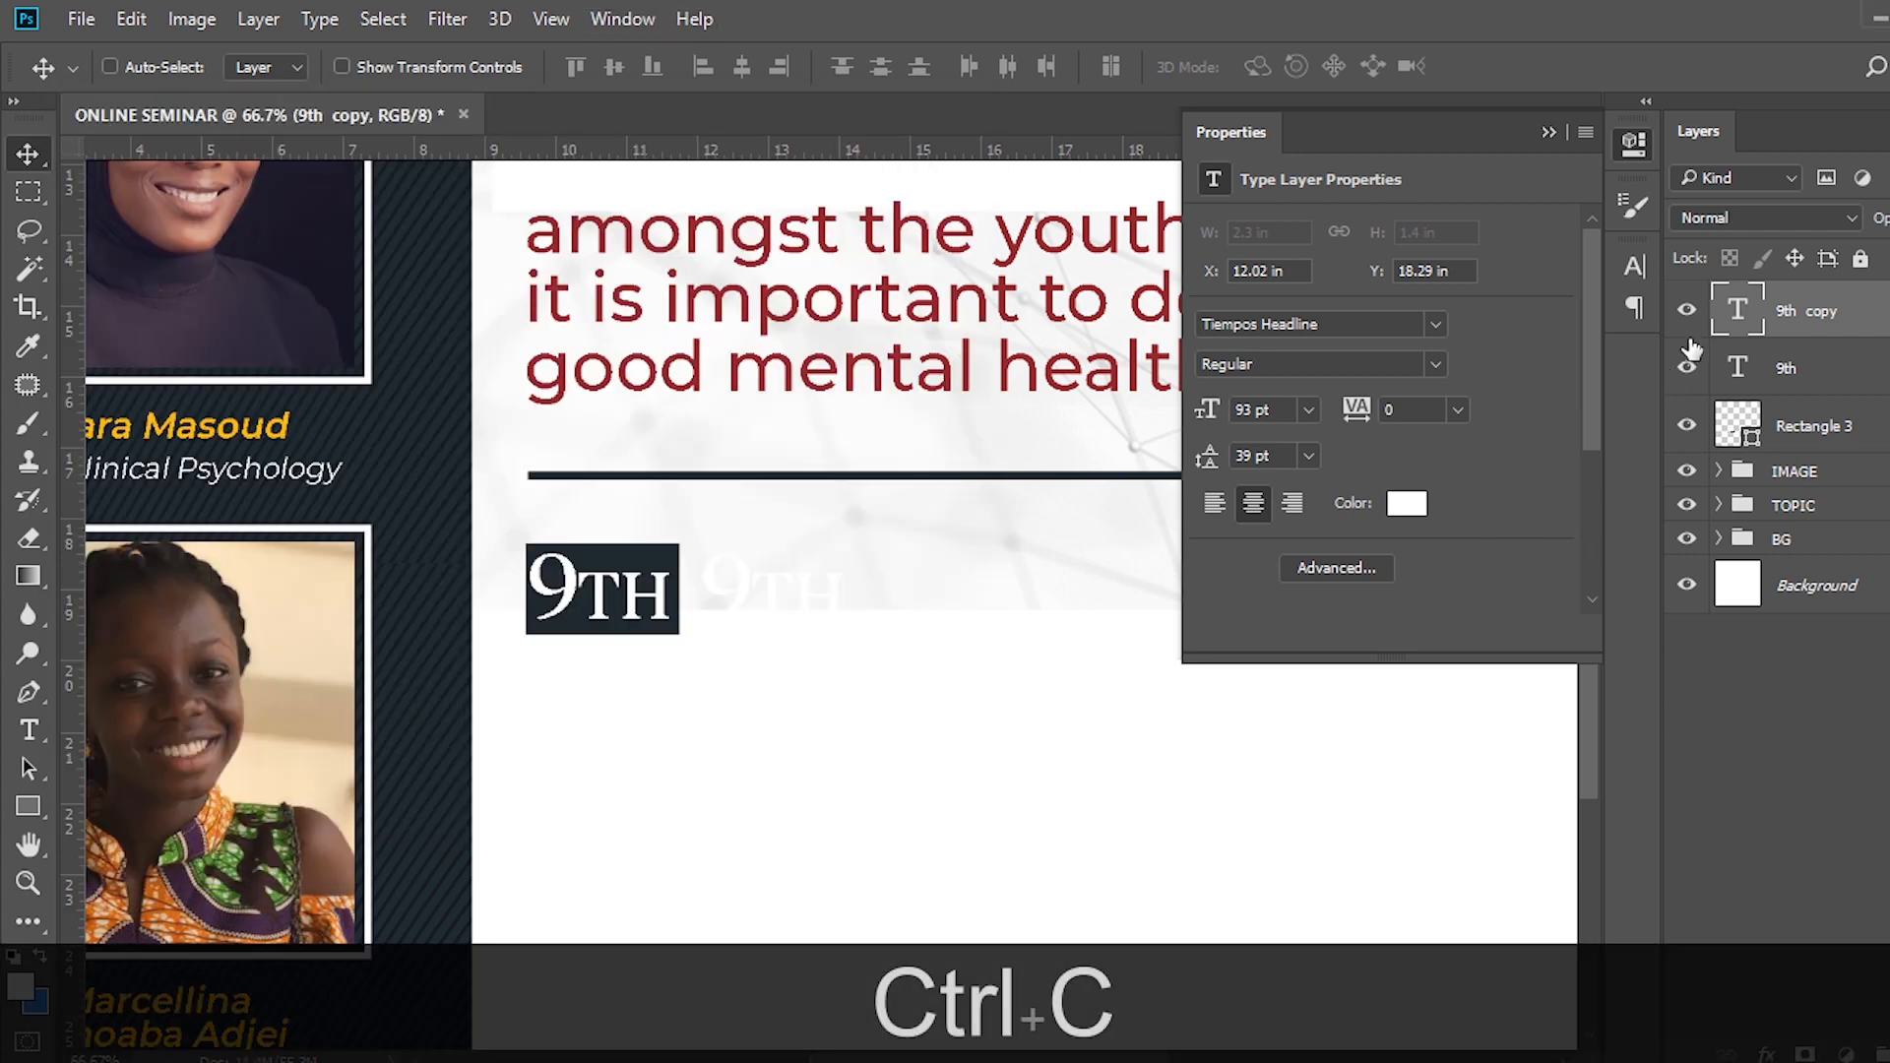
pyautogui.doubleClick(1741, 311)
pyautogui.hotkey('ctrl', 'v')
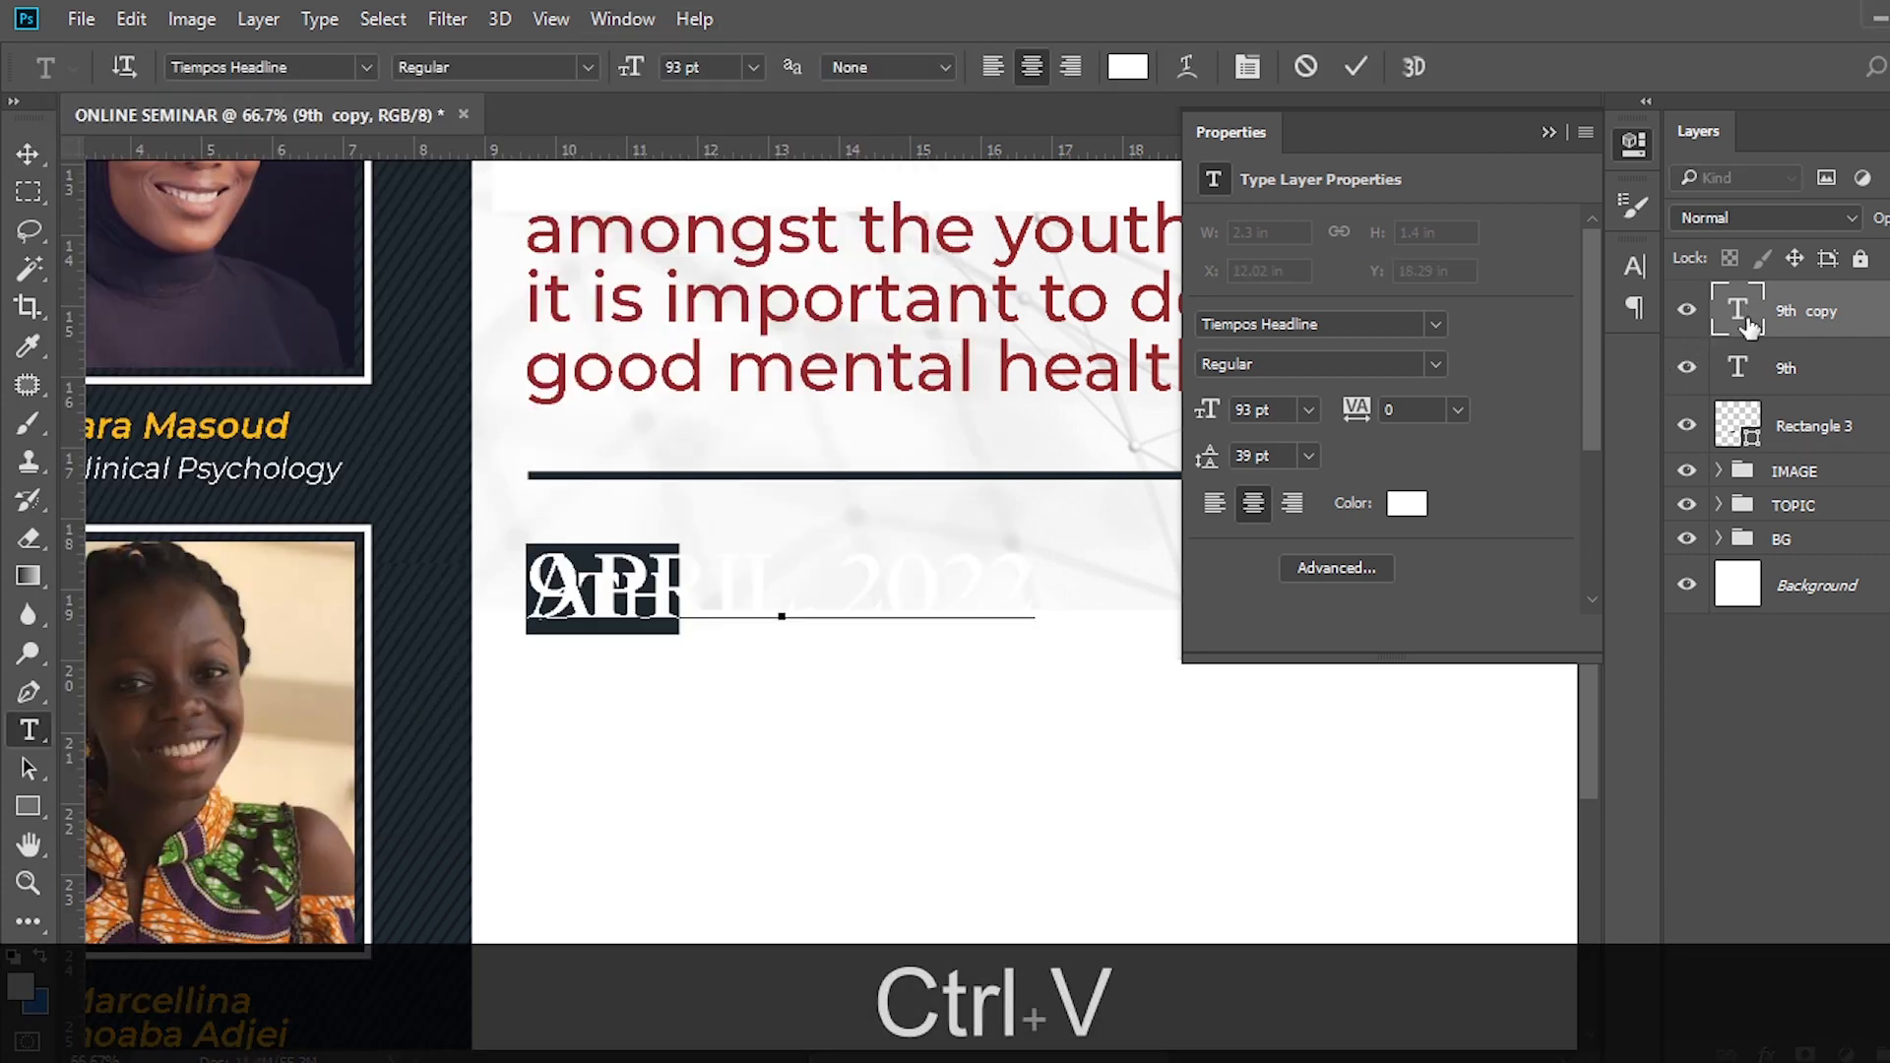
pyautogui.hotkey('ctrl', 'Return')
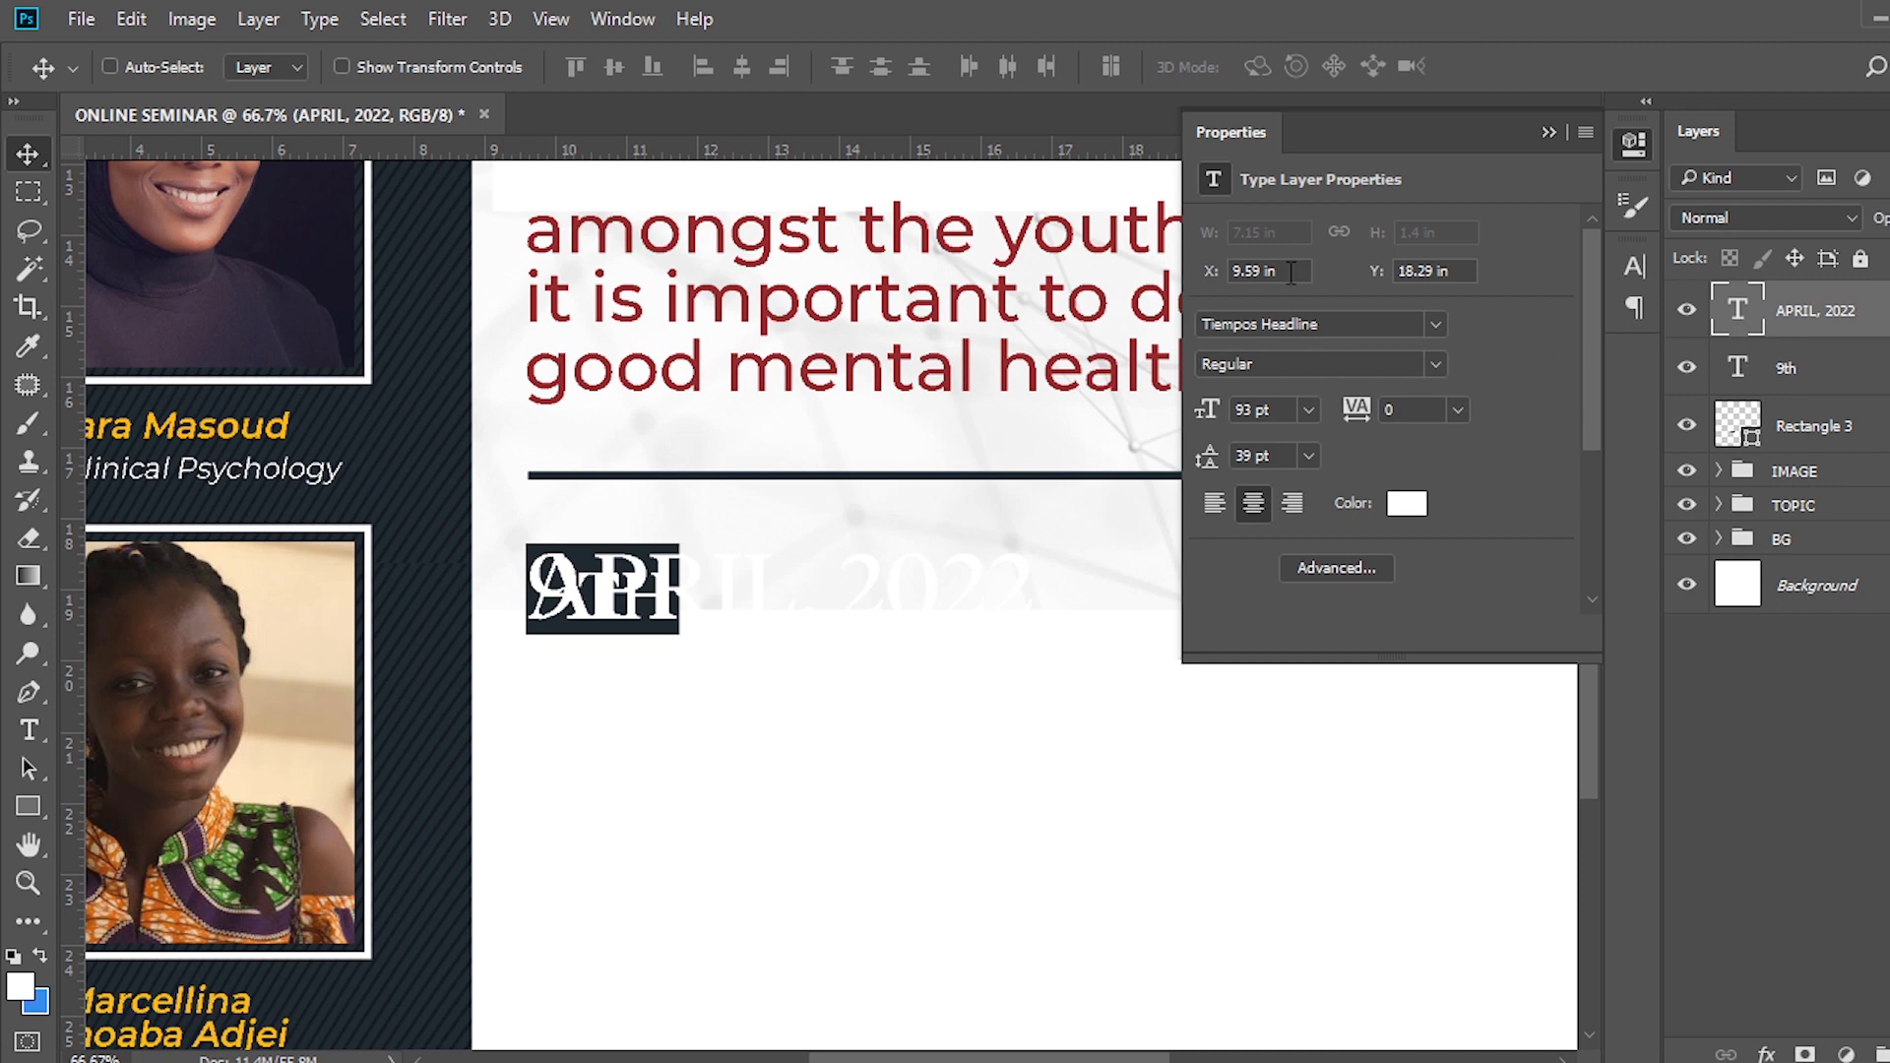
# Format the "APRIL, 2022" text in Tiempos Headline Bold with the dark red colour #96272a.
pyautogui.click(1633, 266)
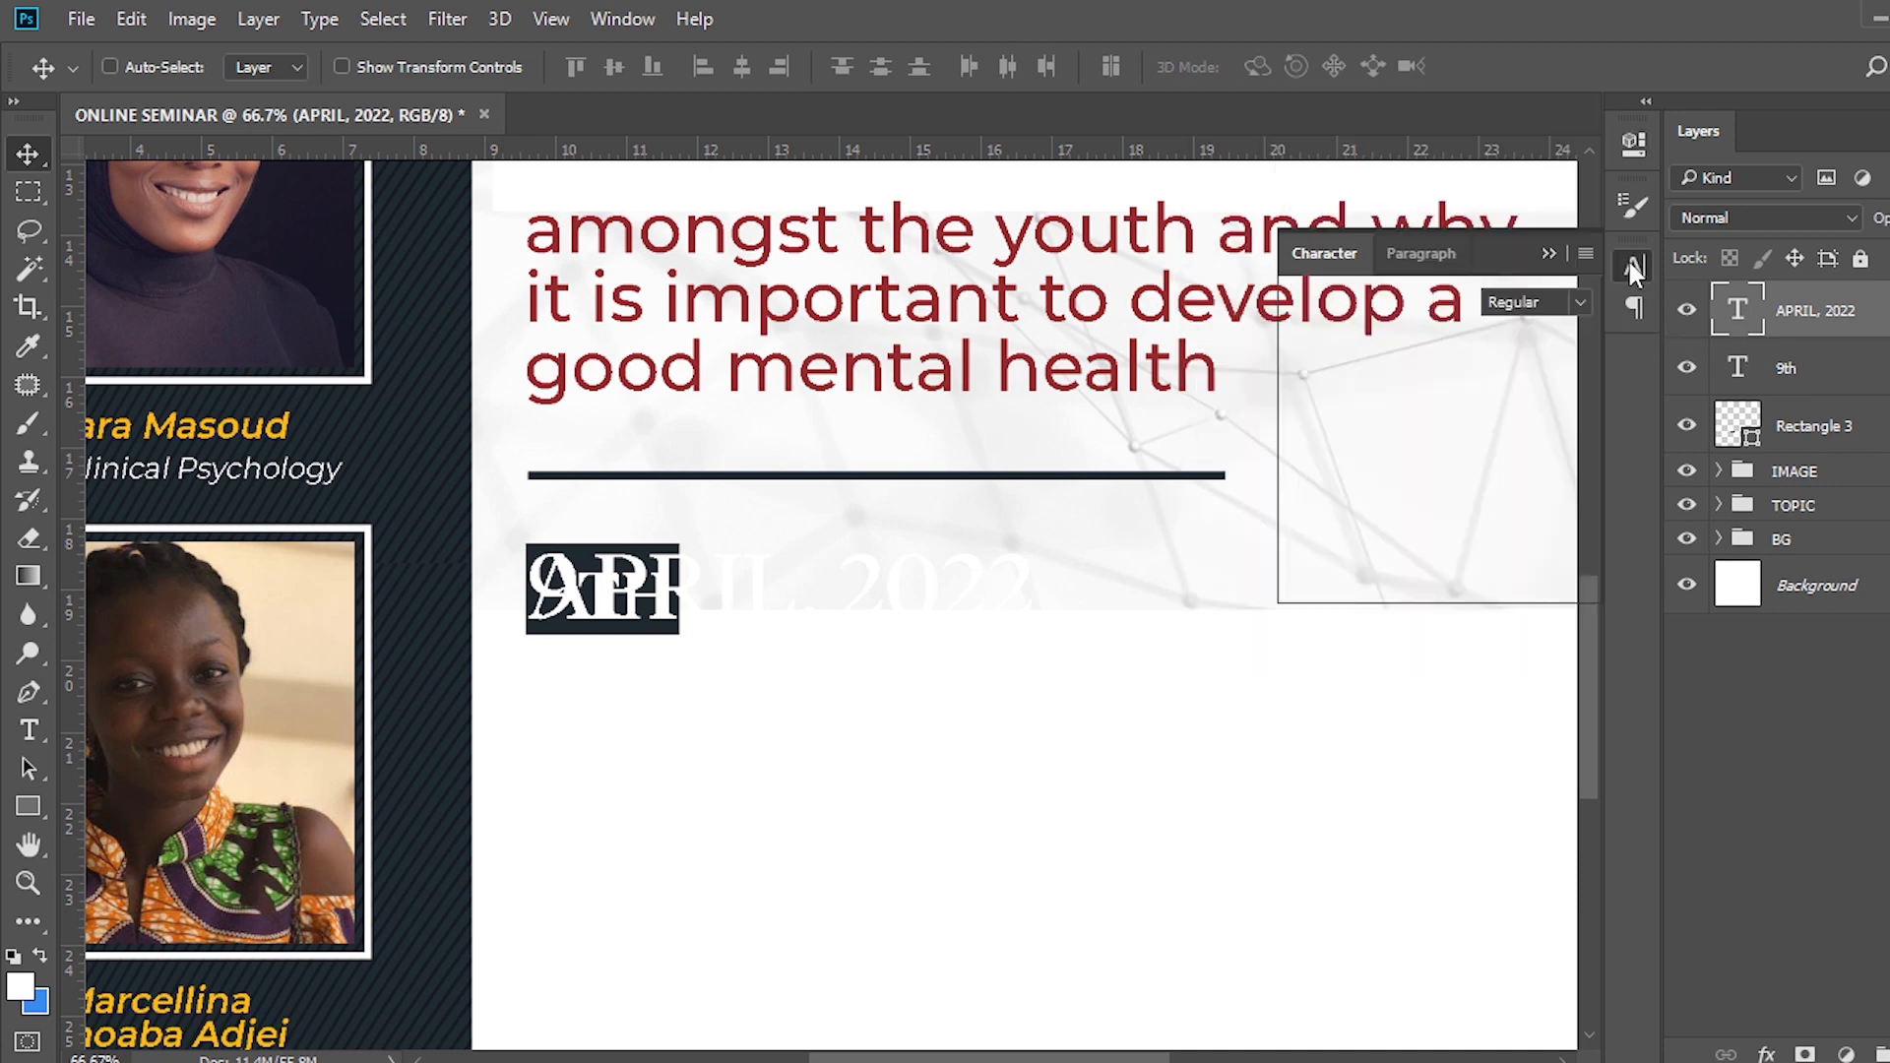
pyautogui.click(1580, 302)
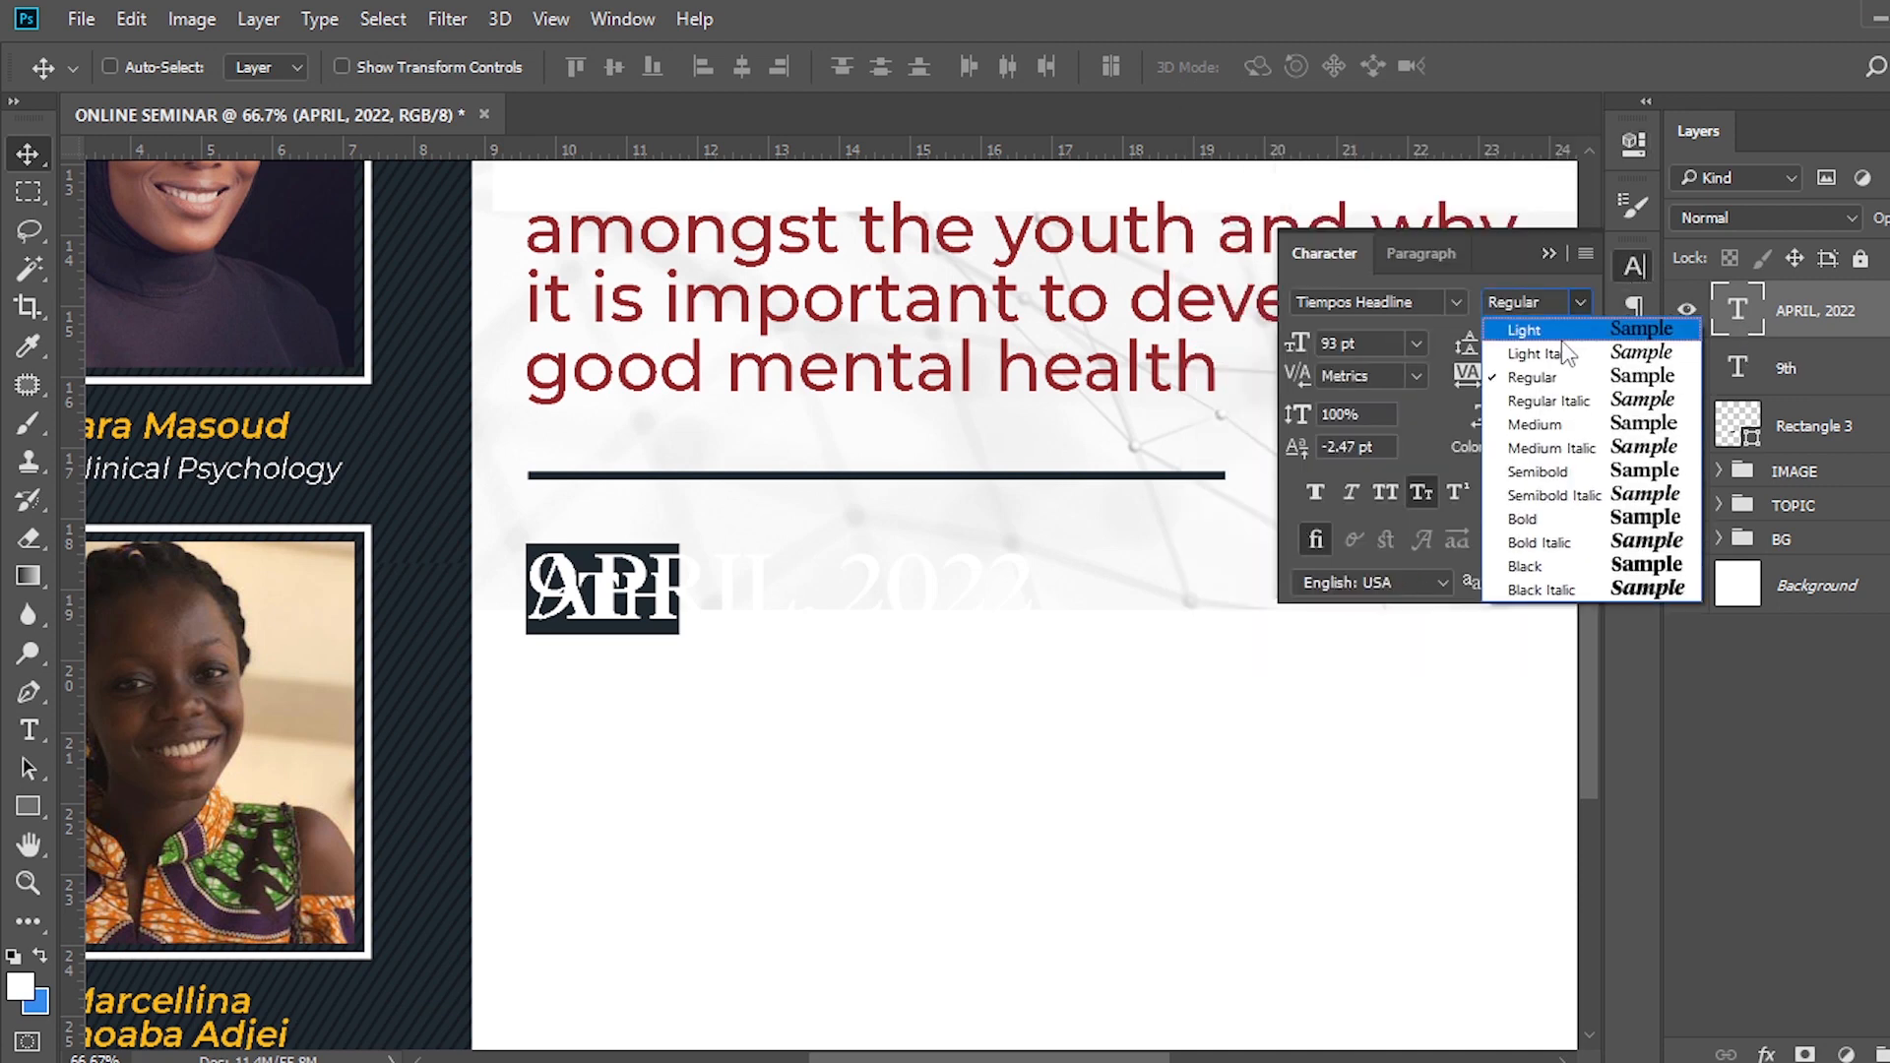
pyautogui.click(1528, 520)
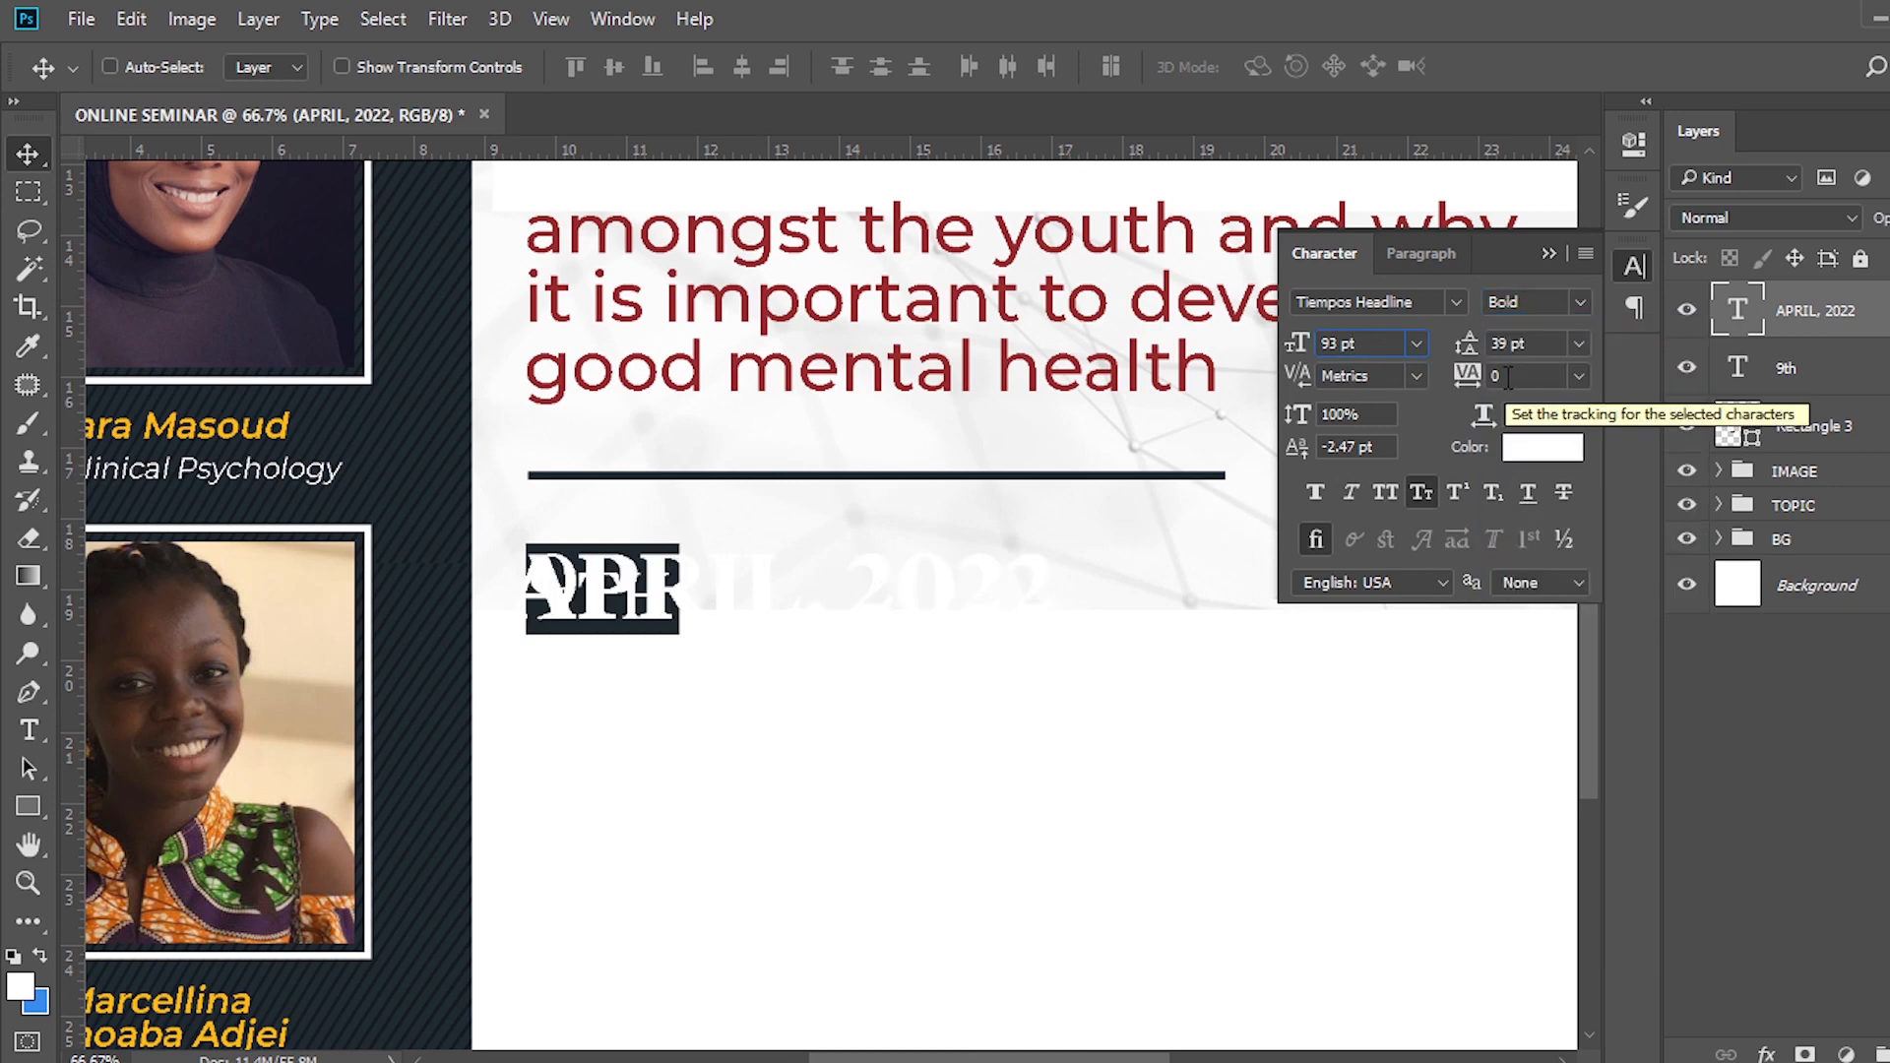
pyautogui.click(1534, 450)
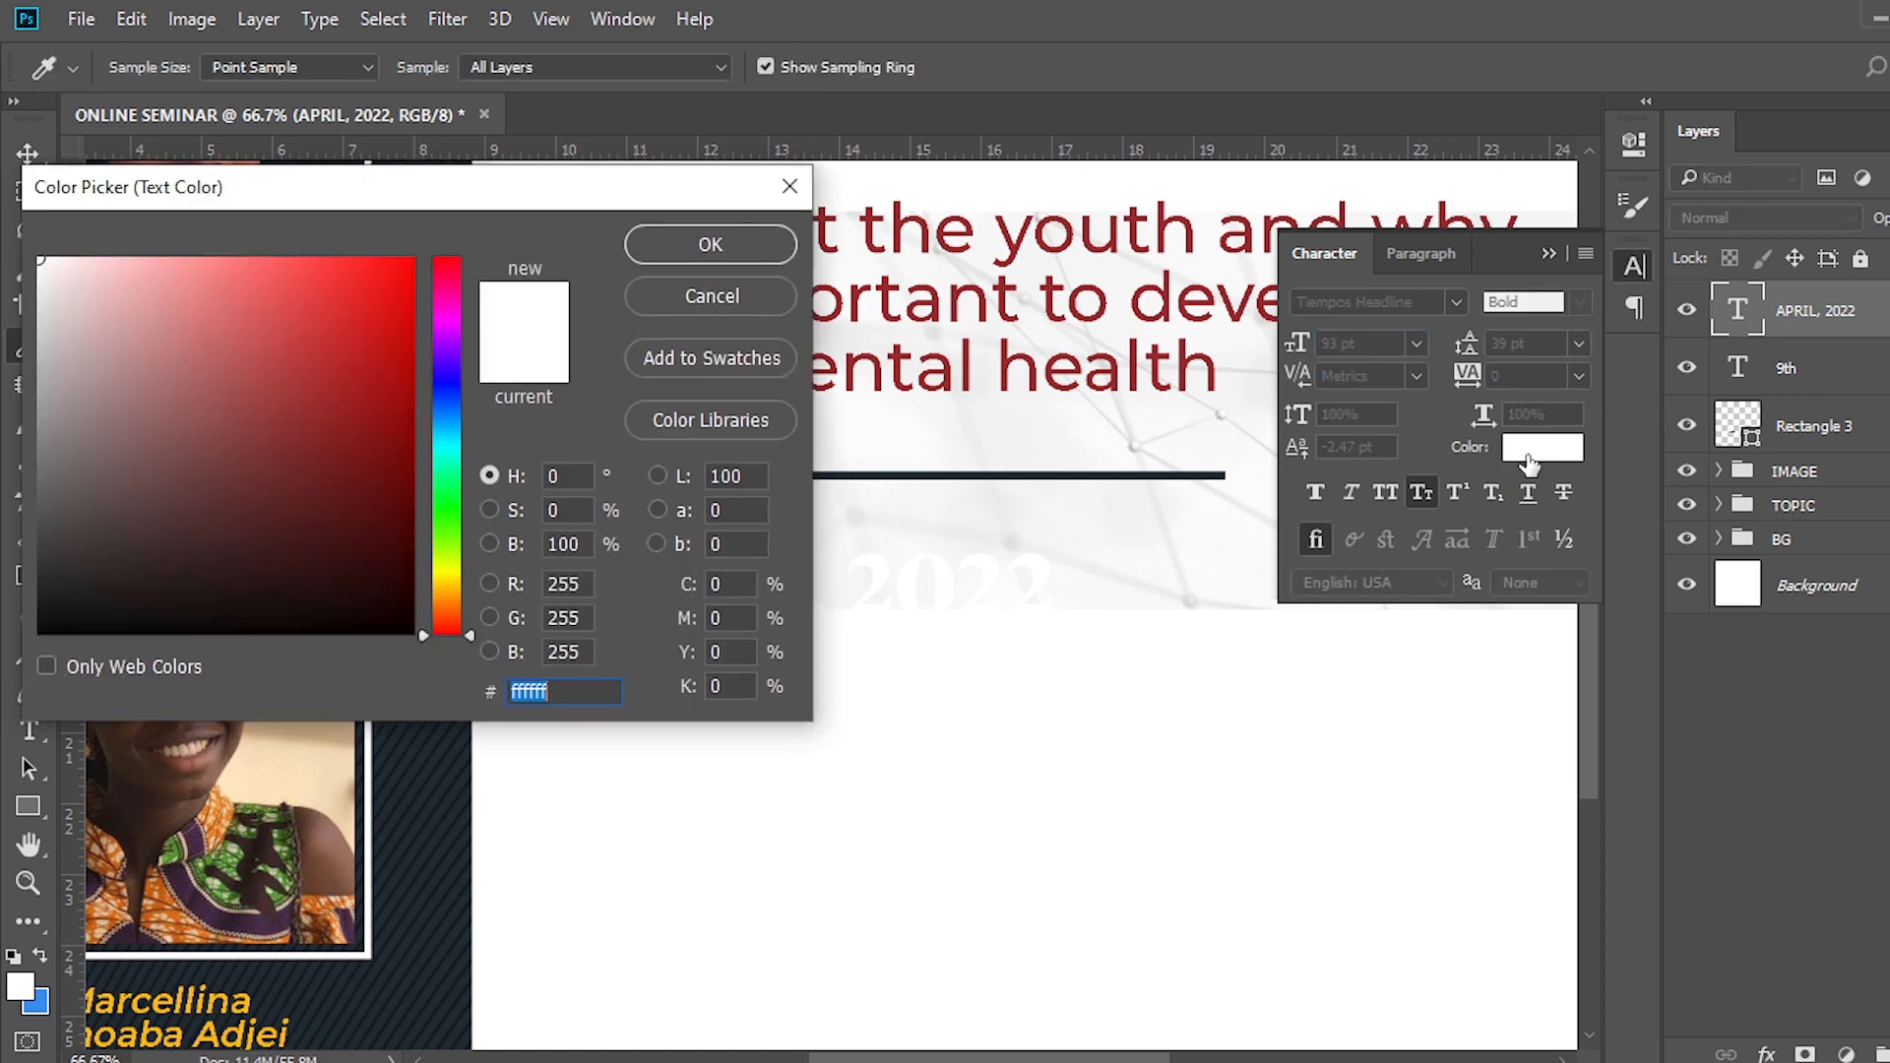
pyautogui.write('9')
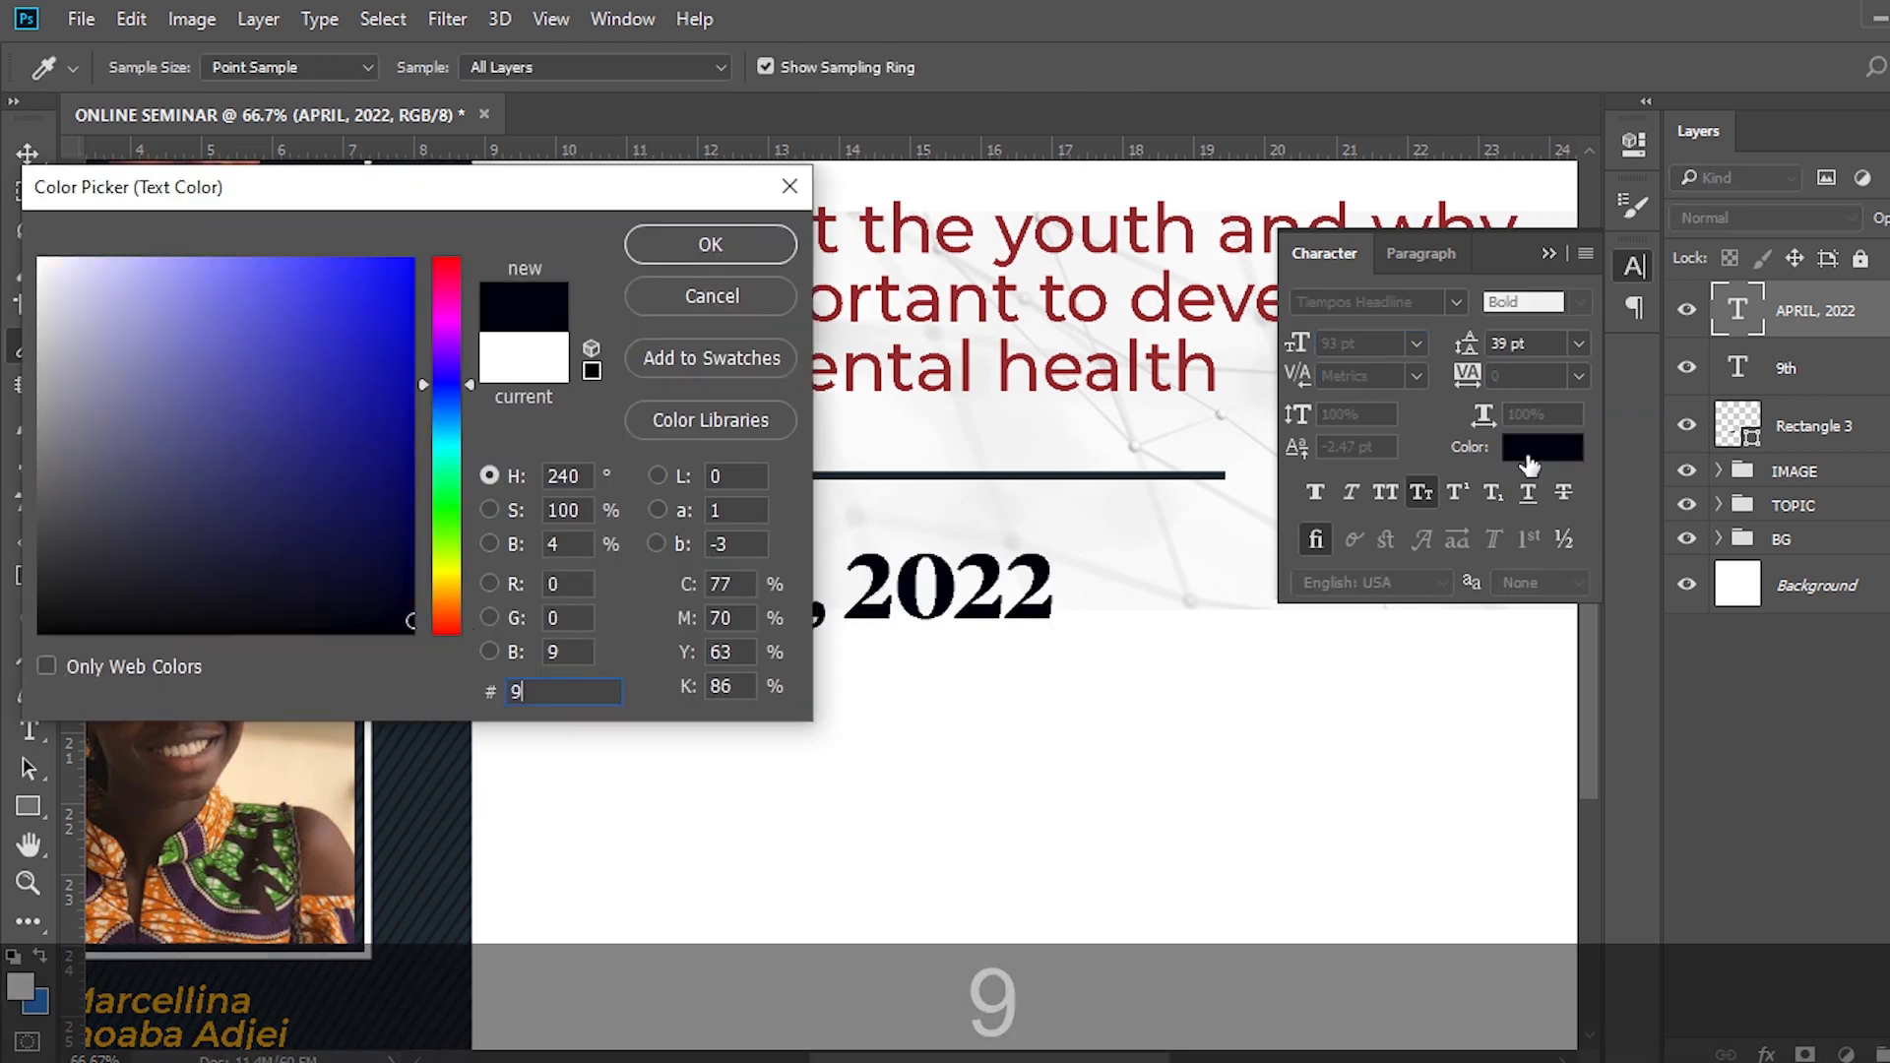
pyautogui.write('6')
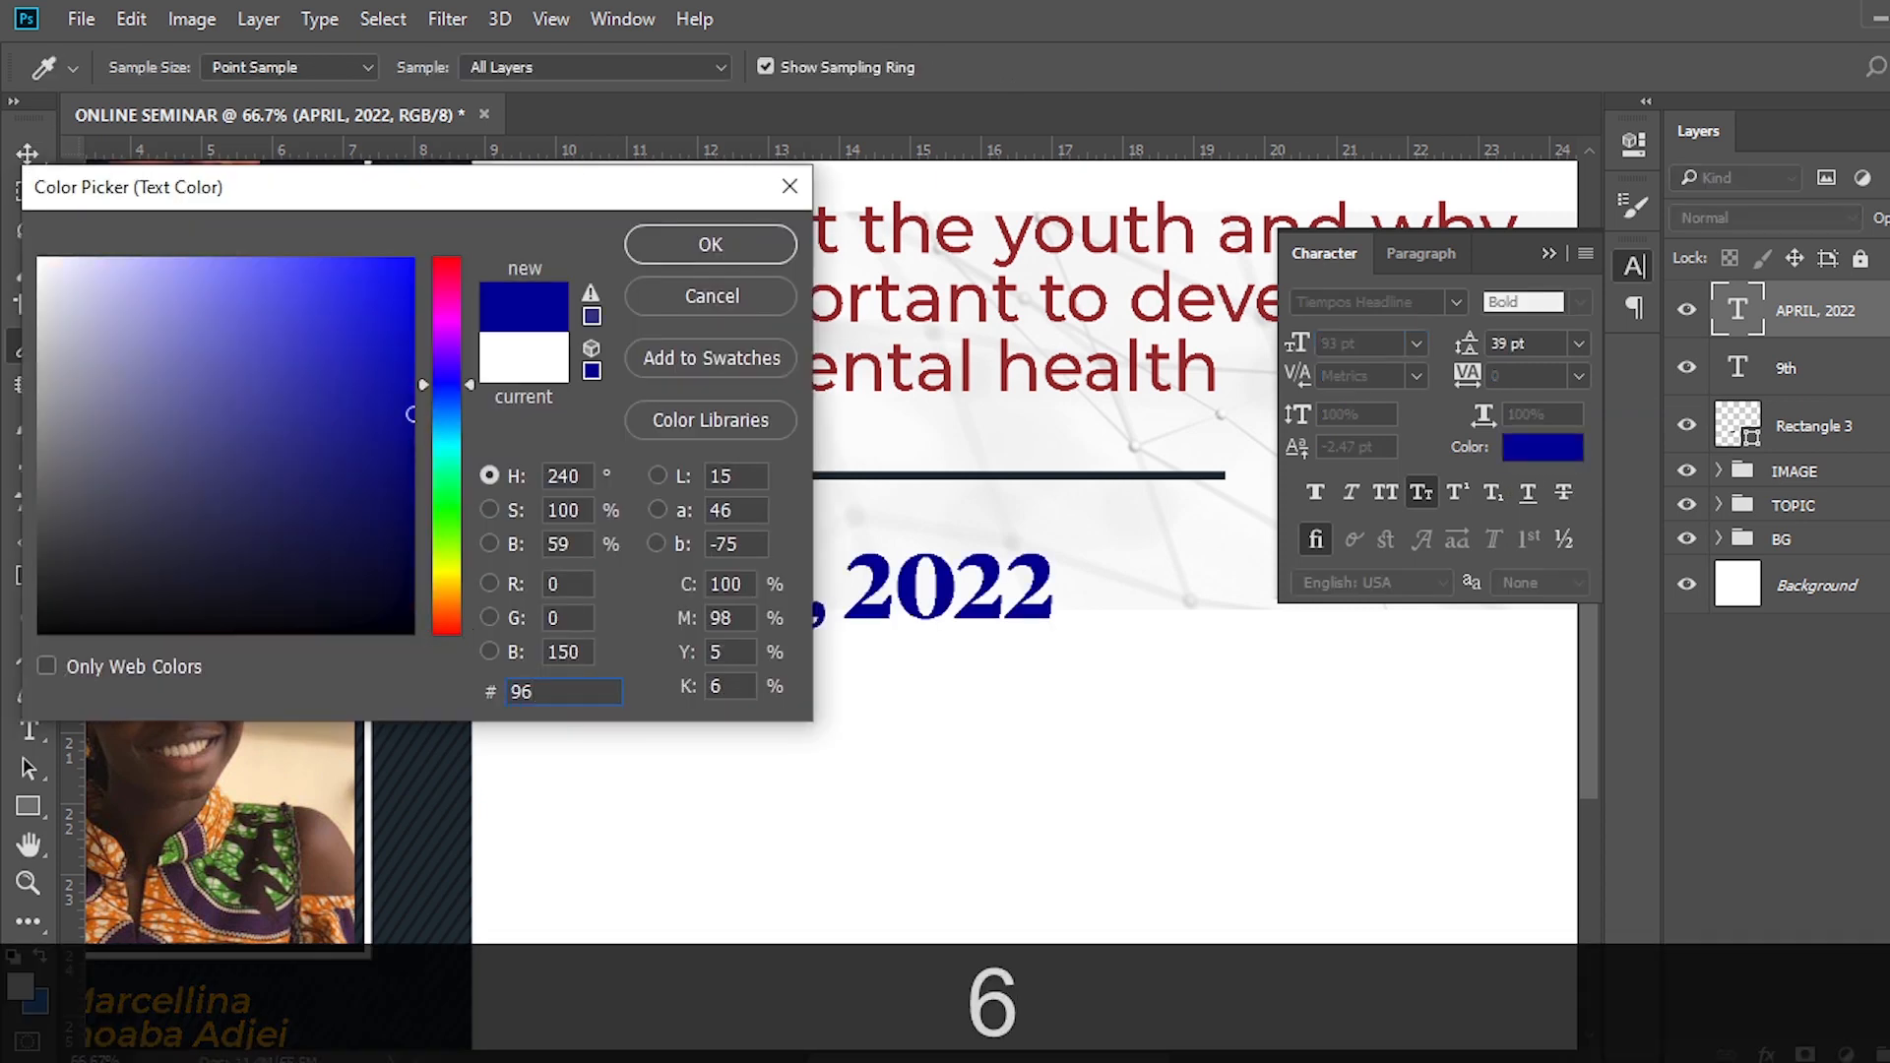
pyautogui.write('272A')
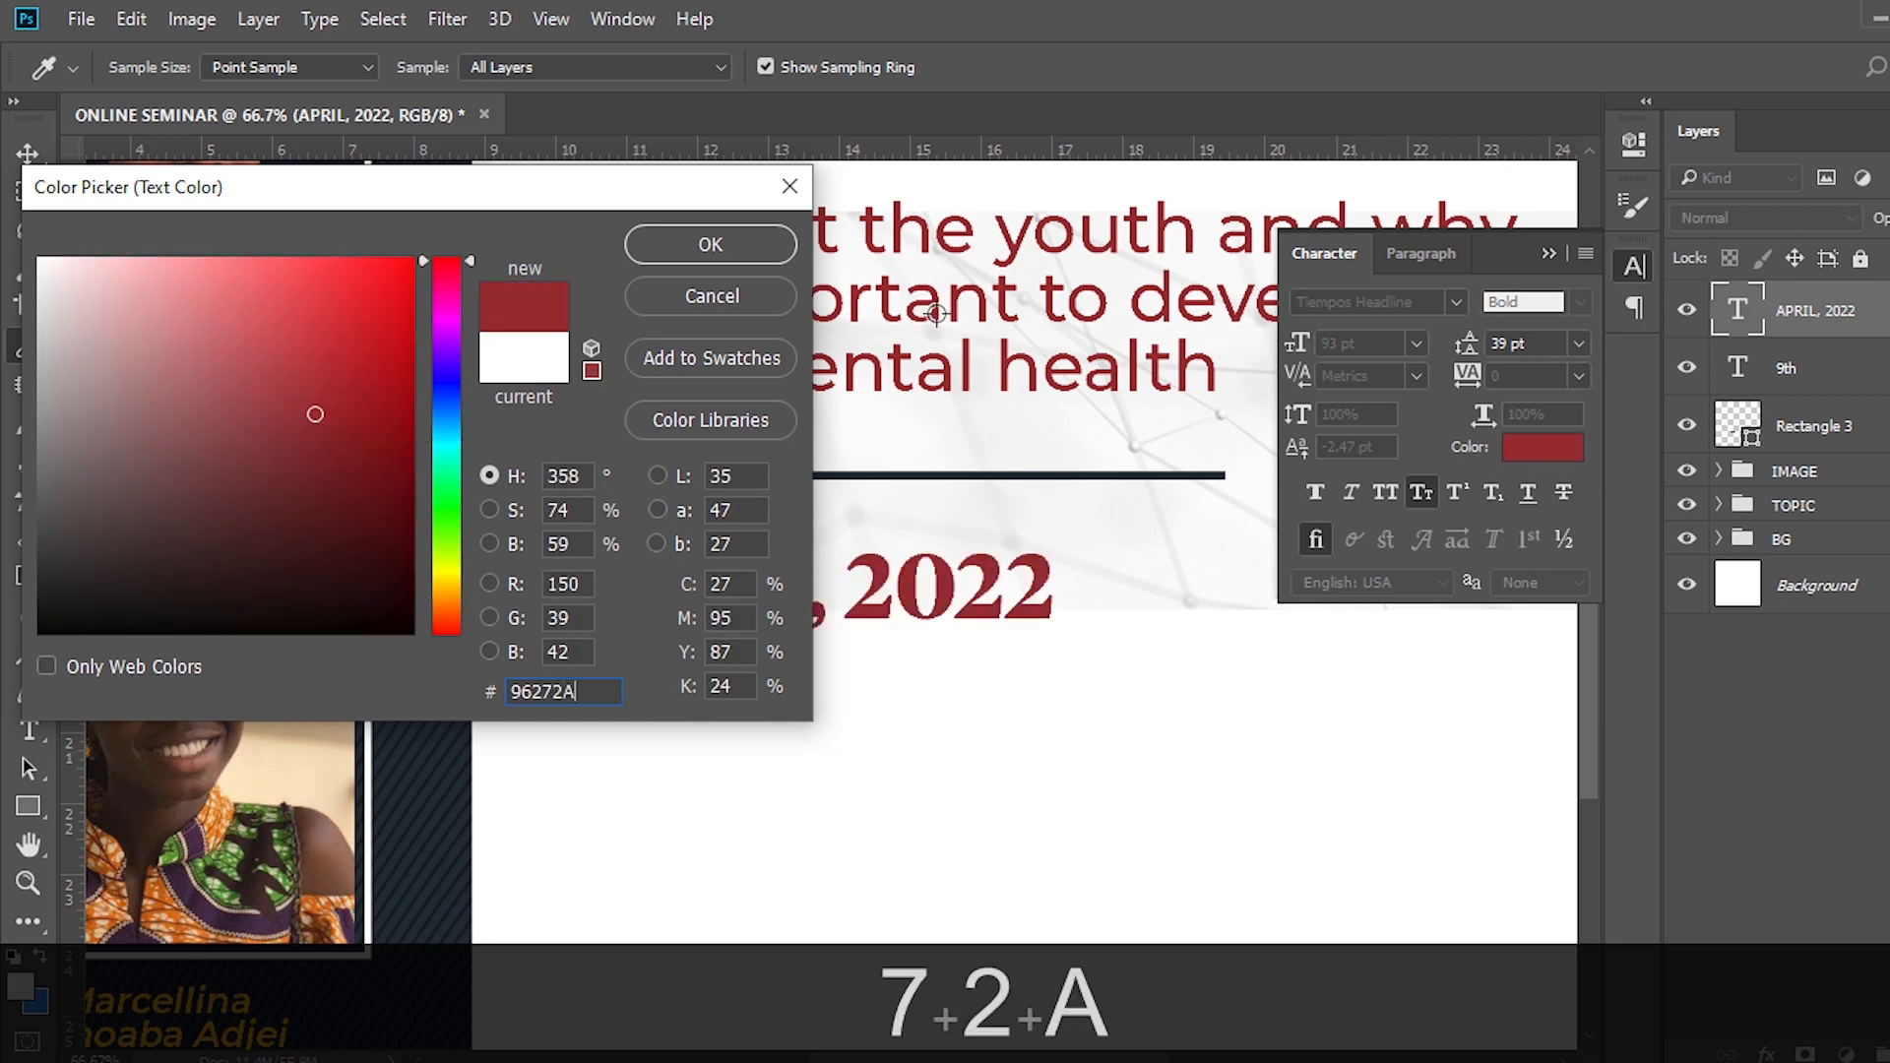
pyautogui.click(699, 250)
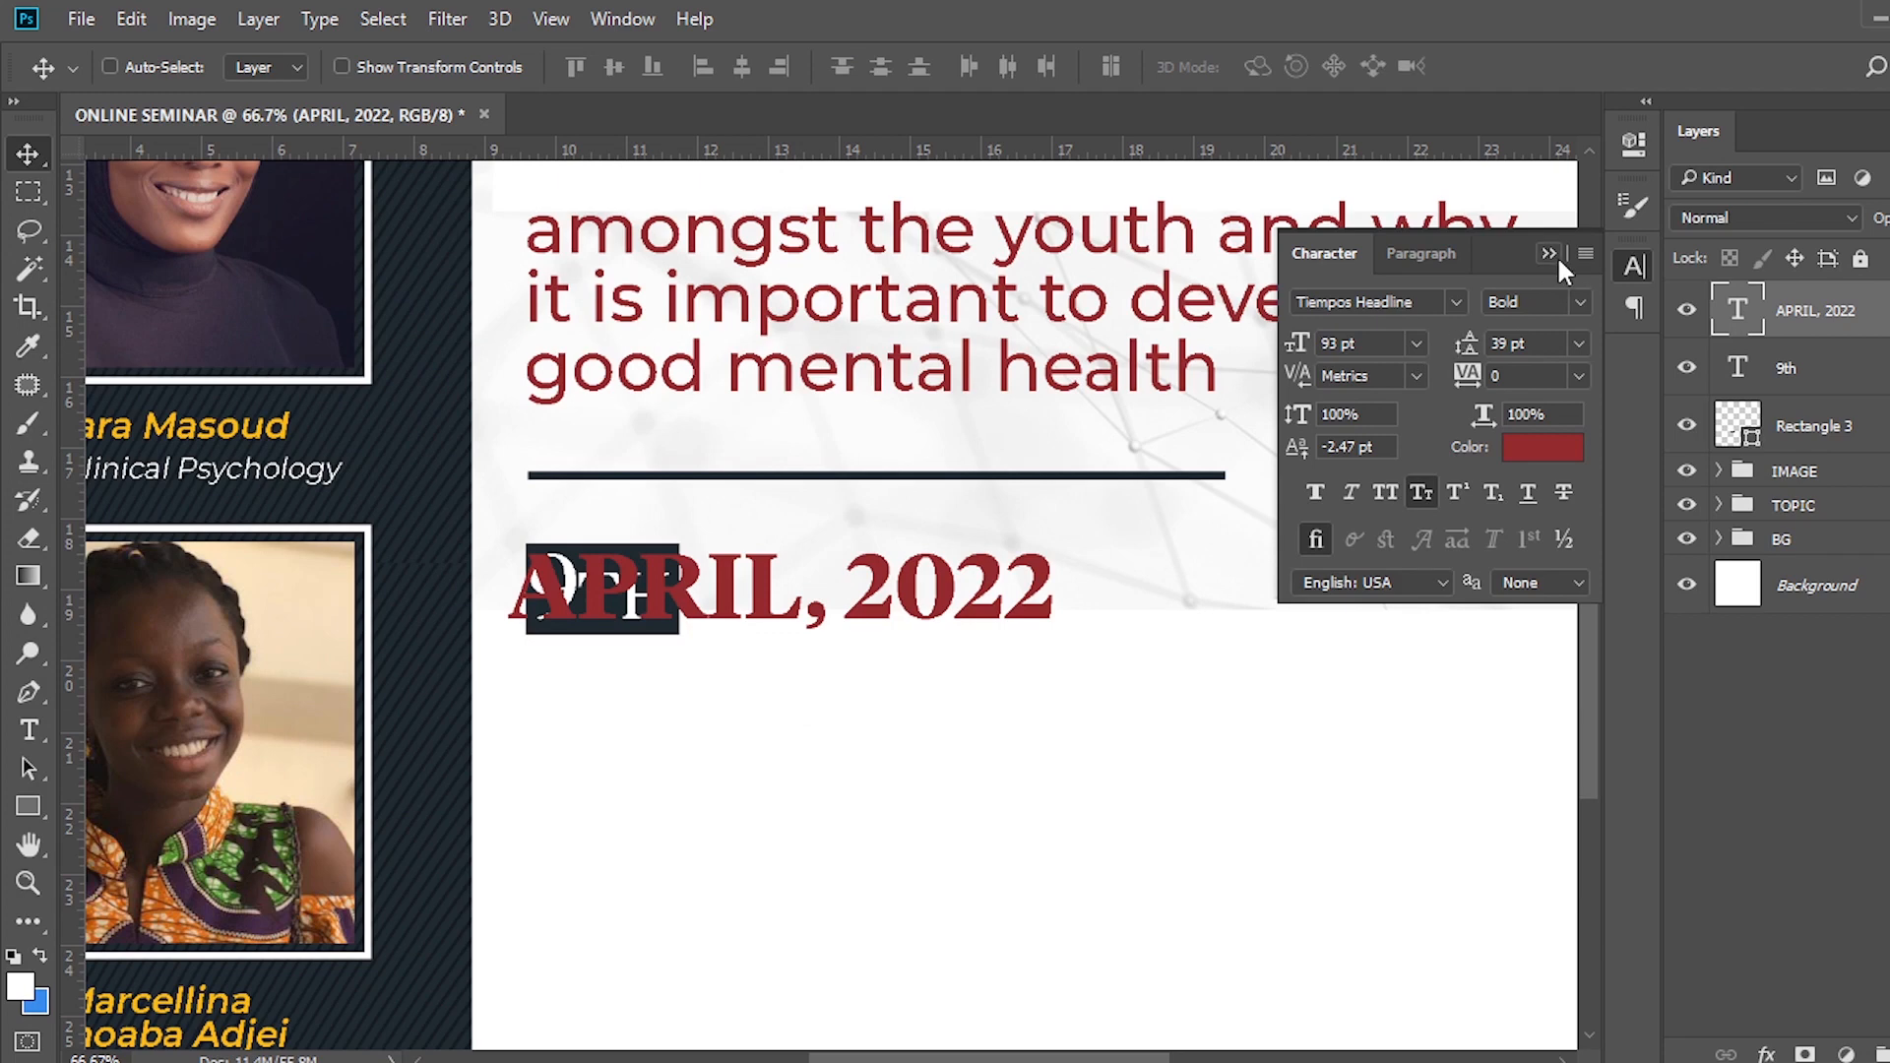
# Move the "APRIL, 2022" text horizontally to sit just right of the "9th" box.
pyautogui.click(1551, 255)
pyautogui.press('v')
pyautogui.moveTo(759, 603); pyautogui.dragTo(935, 596)
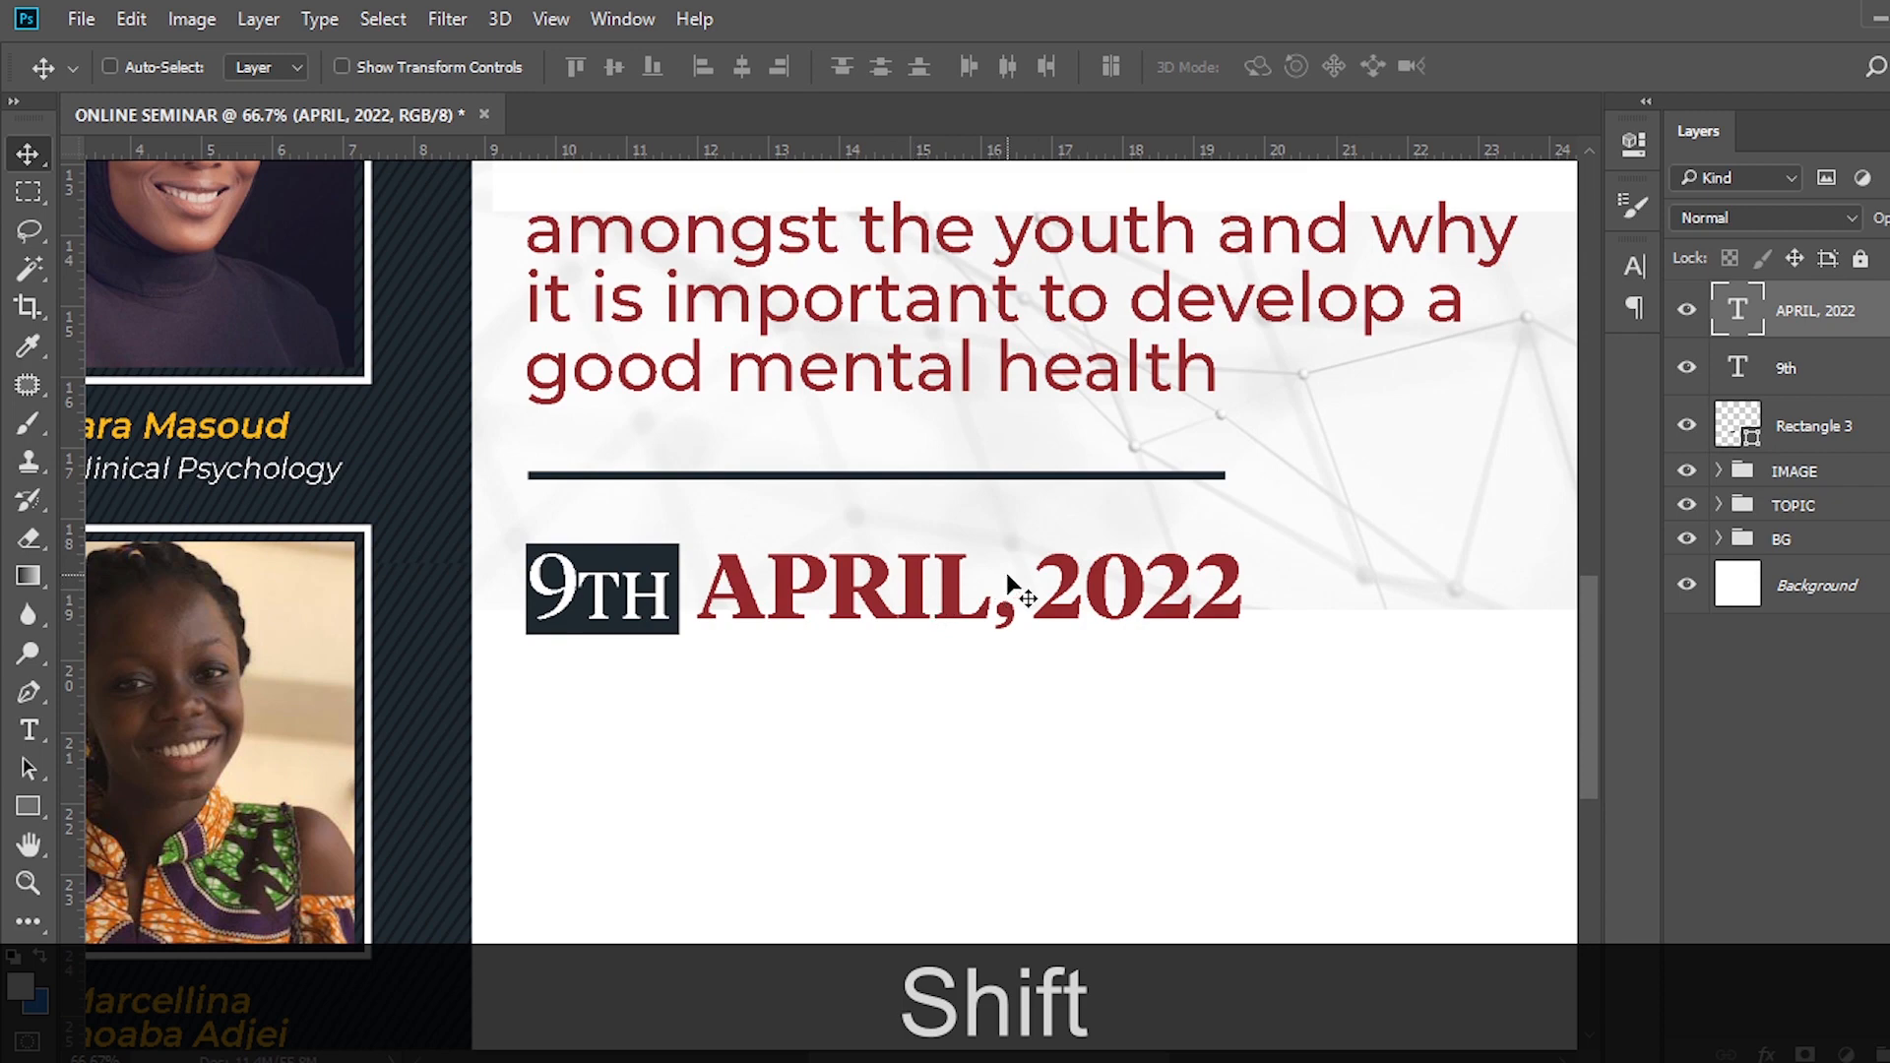
# Select the "APRIL, 2022", "9th" and rectangle layers together and nudge them down slightly below the divider.
pyautogui.hotkey('ctrl', '-')
pyautogui.scroll(-1, 1007, 581)
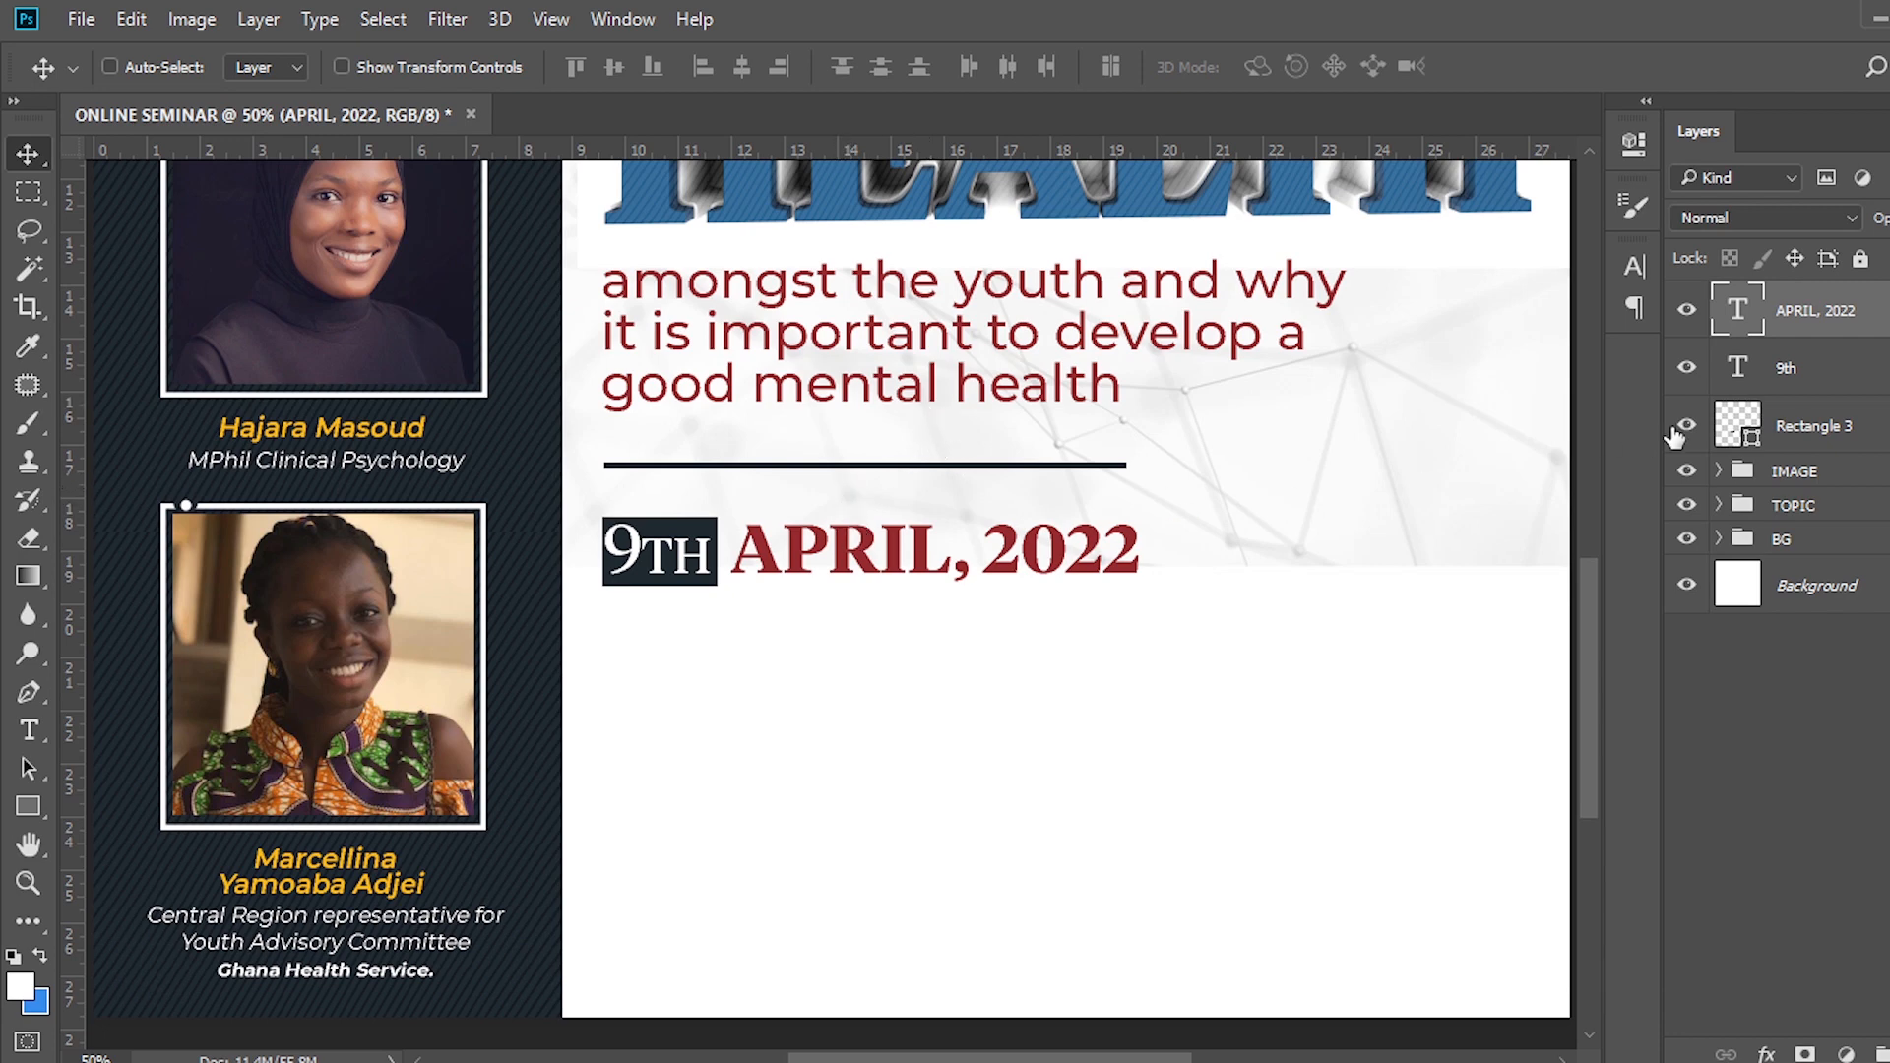
pyautogui.press('ctrl')
pyautogui.keyDown('ctrl'); pyautogui.click(1787, 368); pyautogui.keyUp('ctrl')
pyautogui.keyDown('ctrl'); pyautogui.click(1807, 425); pyautogui.keyUp('ctrl')
pyautogui.press('Down')
pyautogui.press('Down')
pyautogui.press('Down')
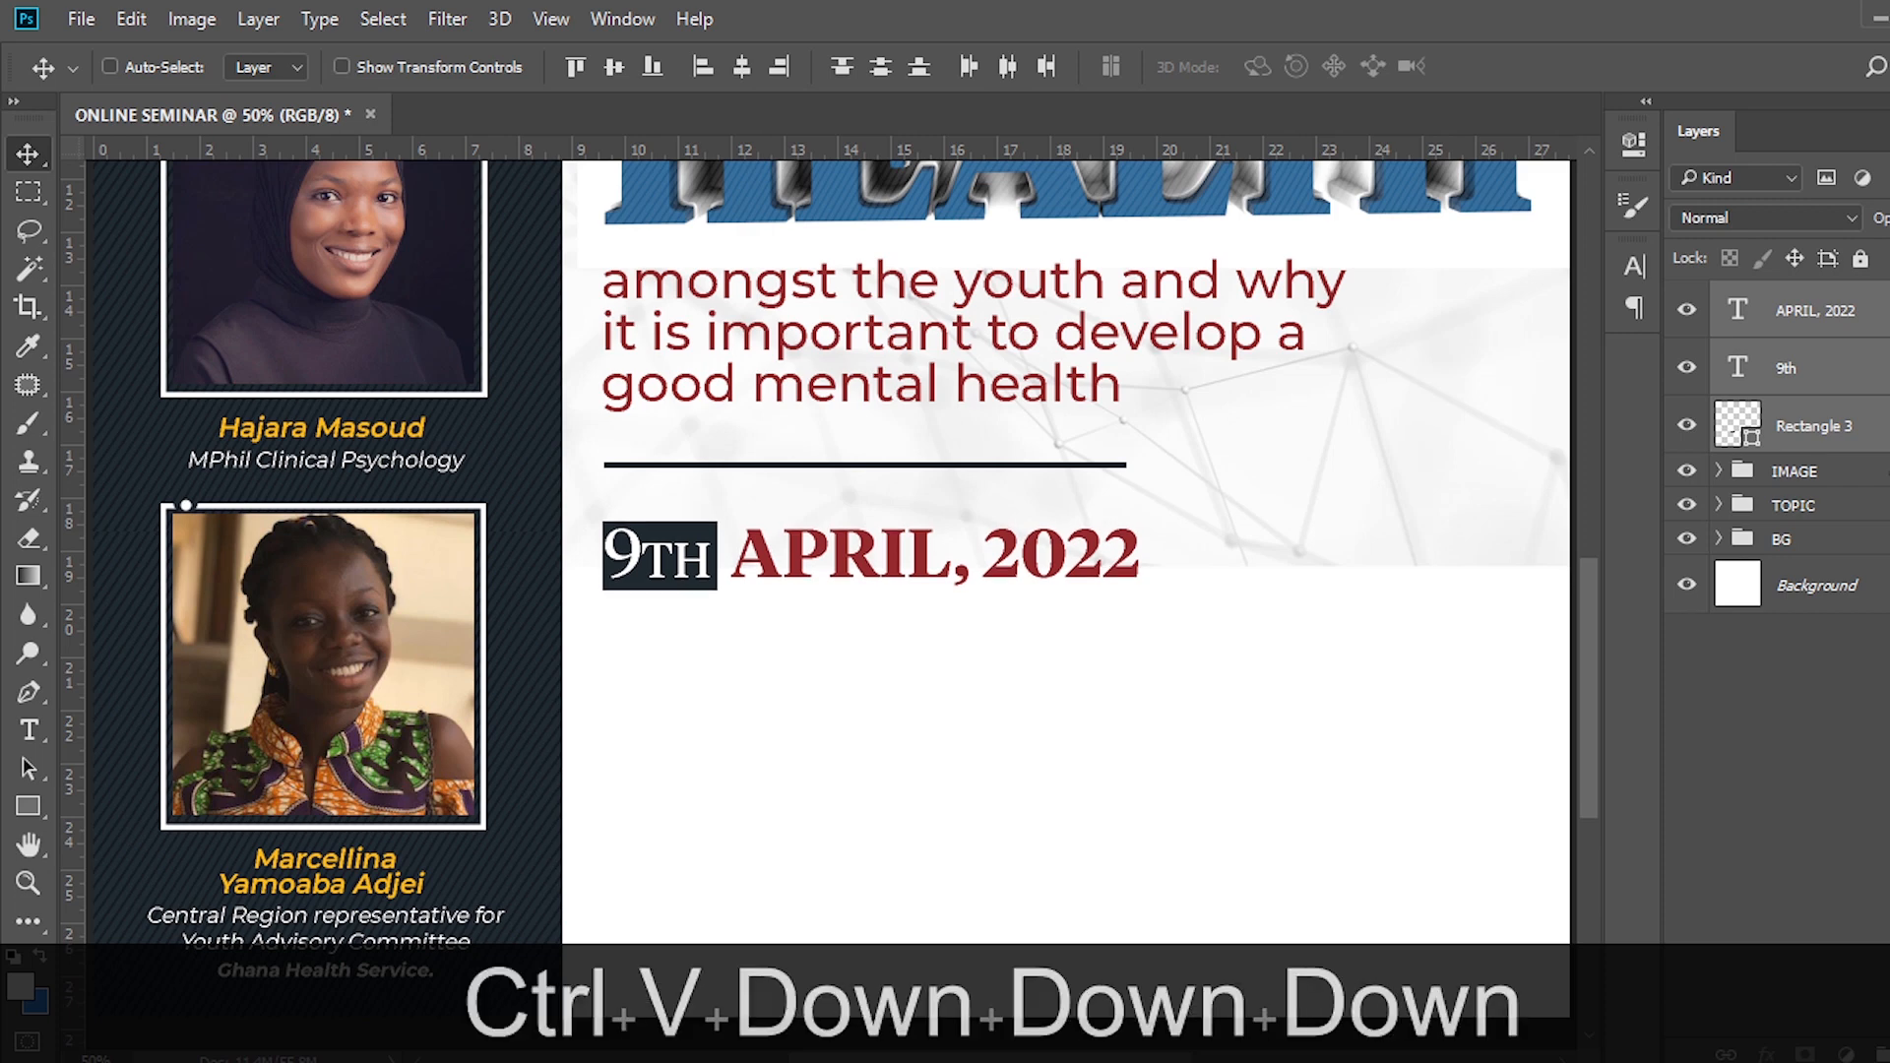
# Group the three selected date layers and name the group DATE.
pyautogui.hotkey('ctrl', 'g')
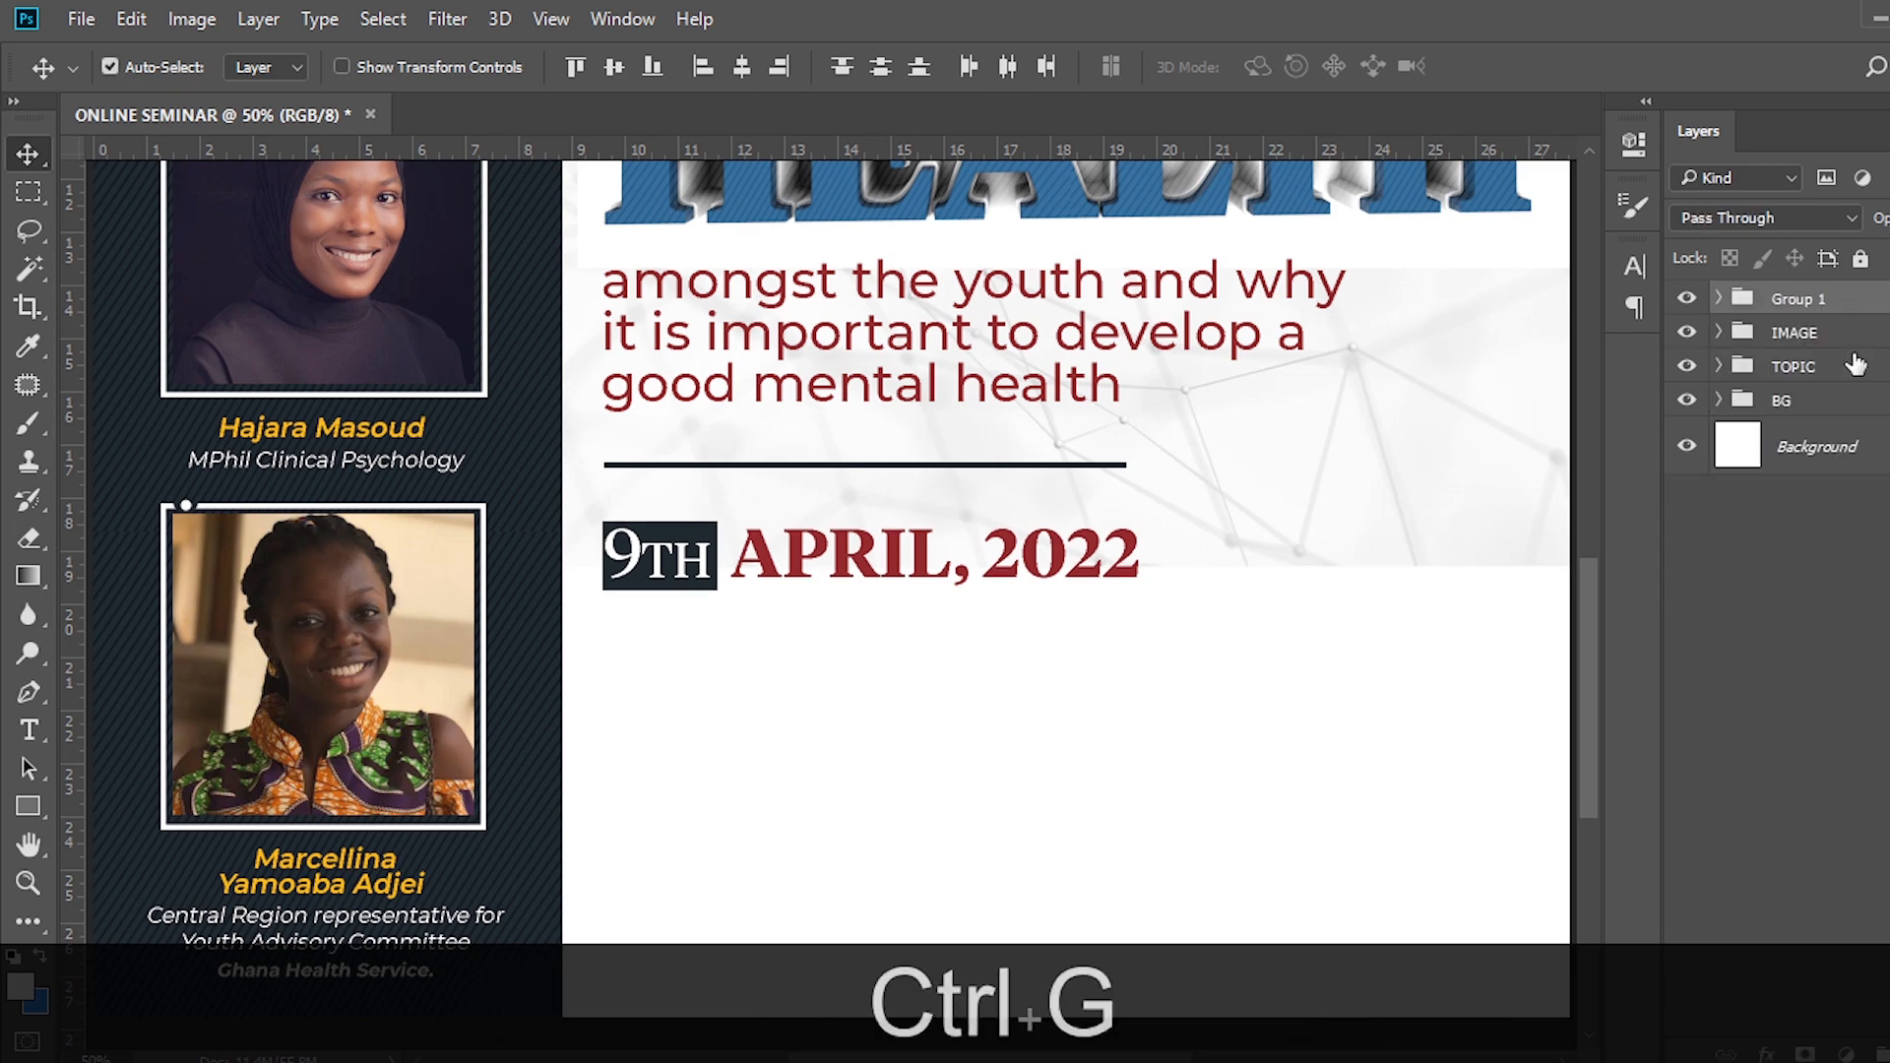
pyautogui.doubleClick(1798, 298)
pyautogui.write('DATE')
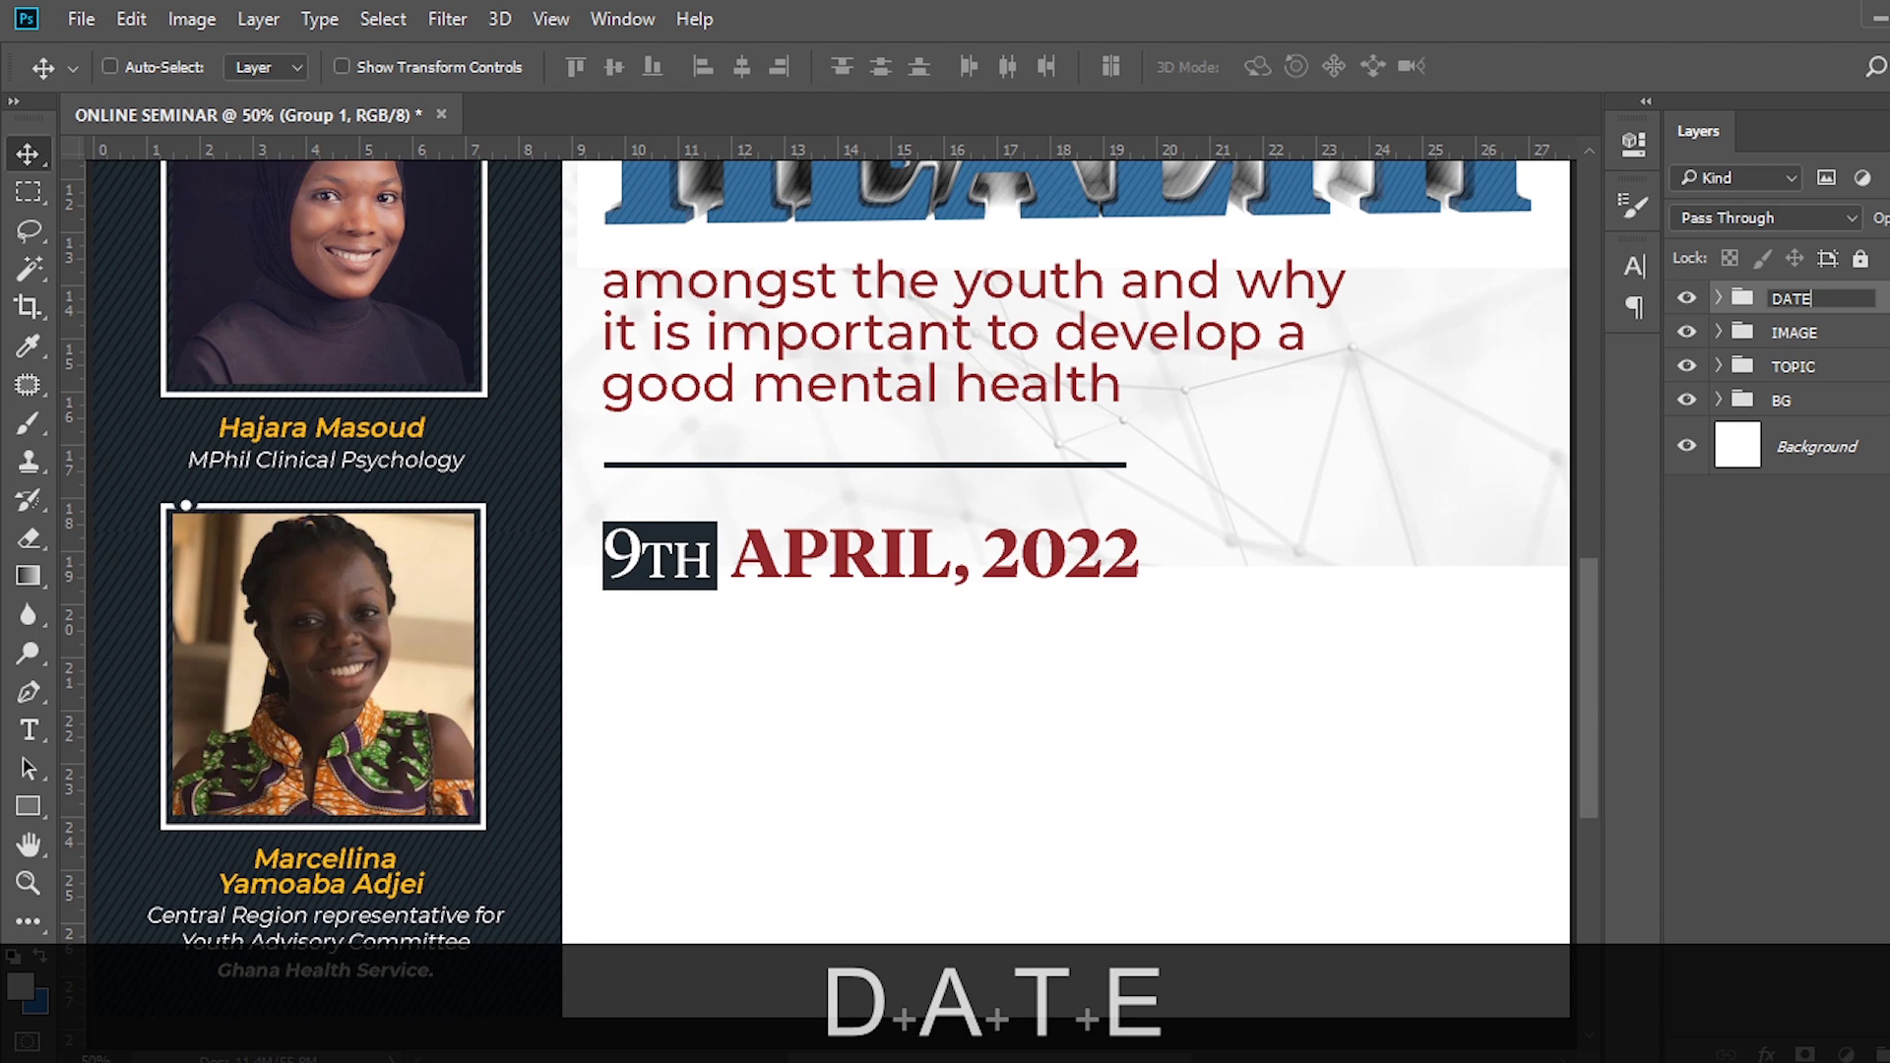
pyautogui.press('Return')
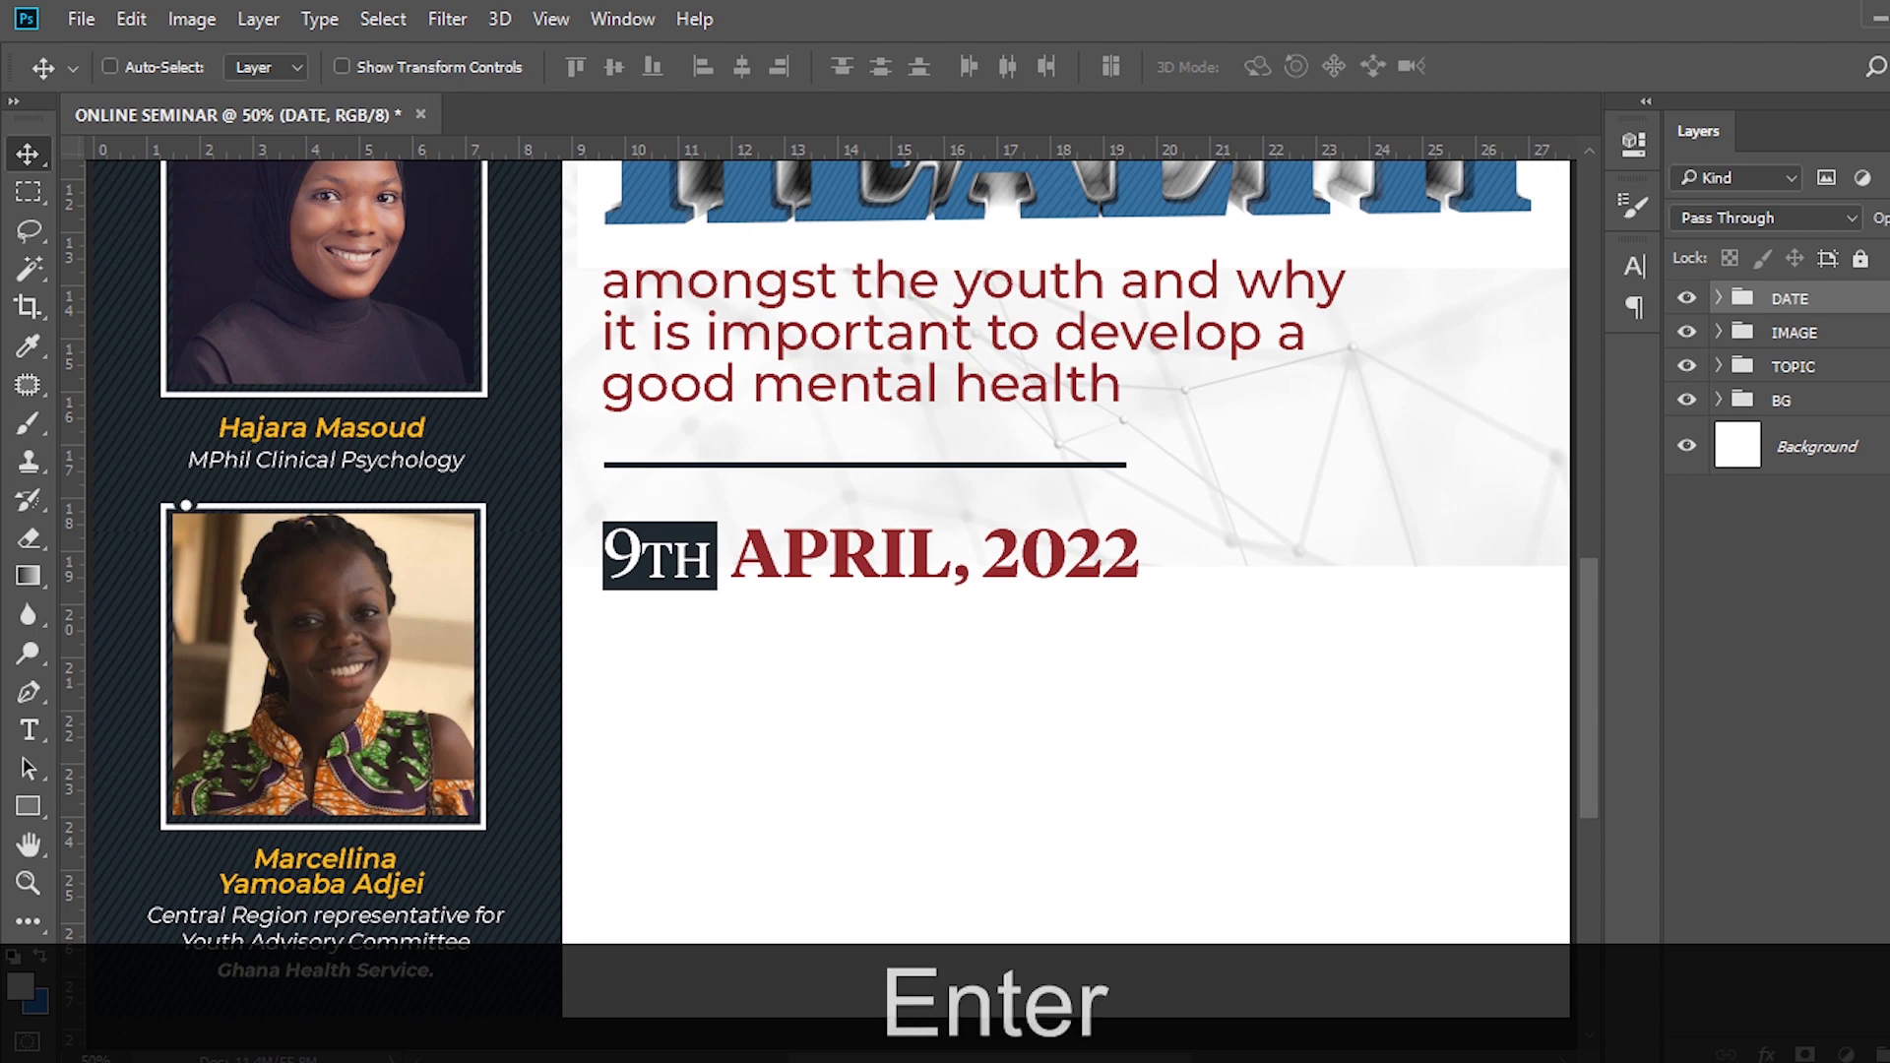
# Add the text "UNITED YOUTH INITIATIVE AFRICA" from 106.txt as a new text layer above the topic heading.
pyautogui.hotkey('ctrl', '0')
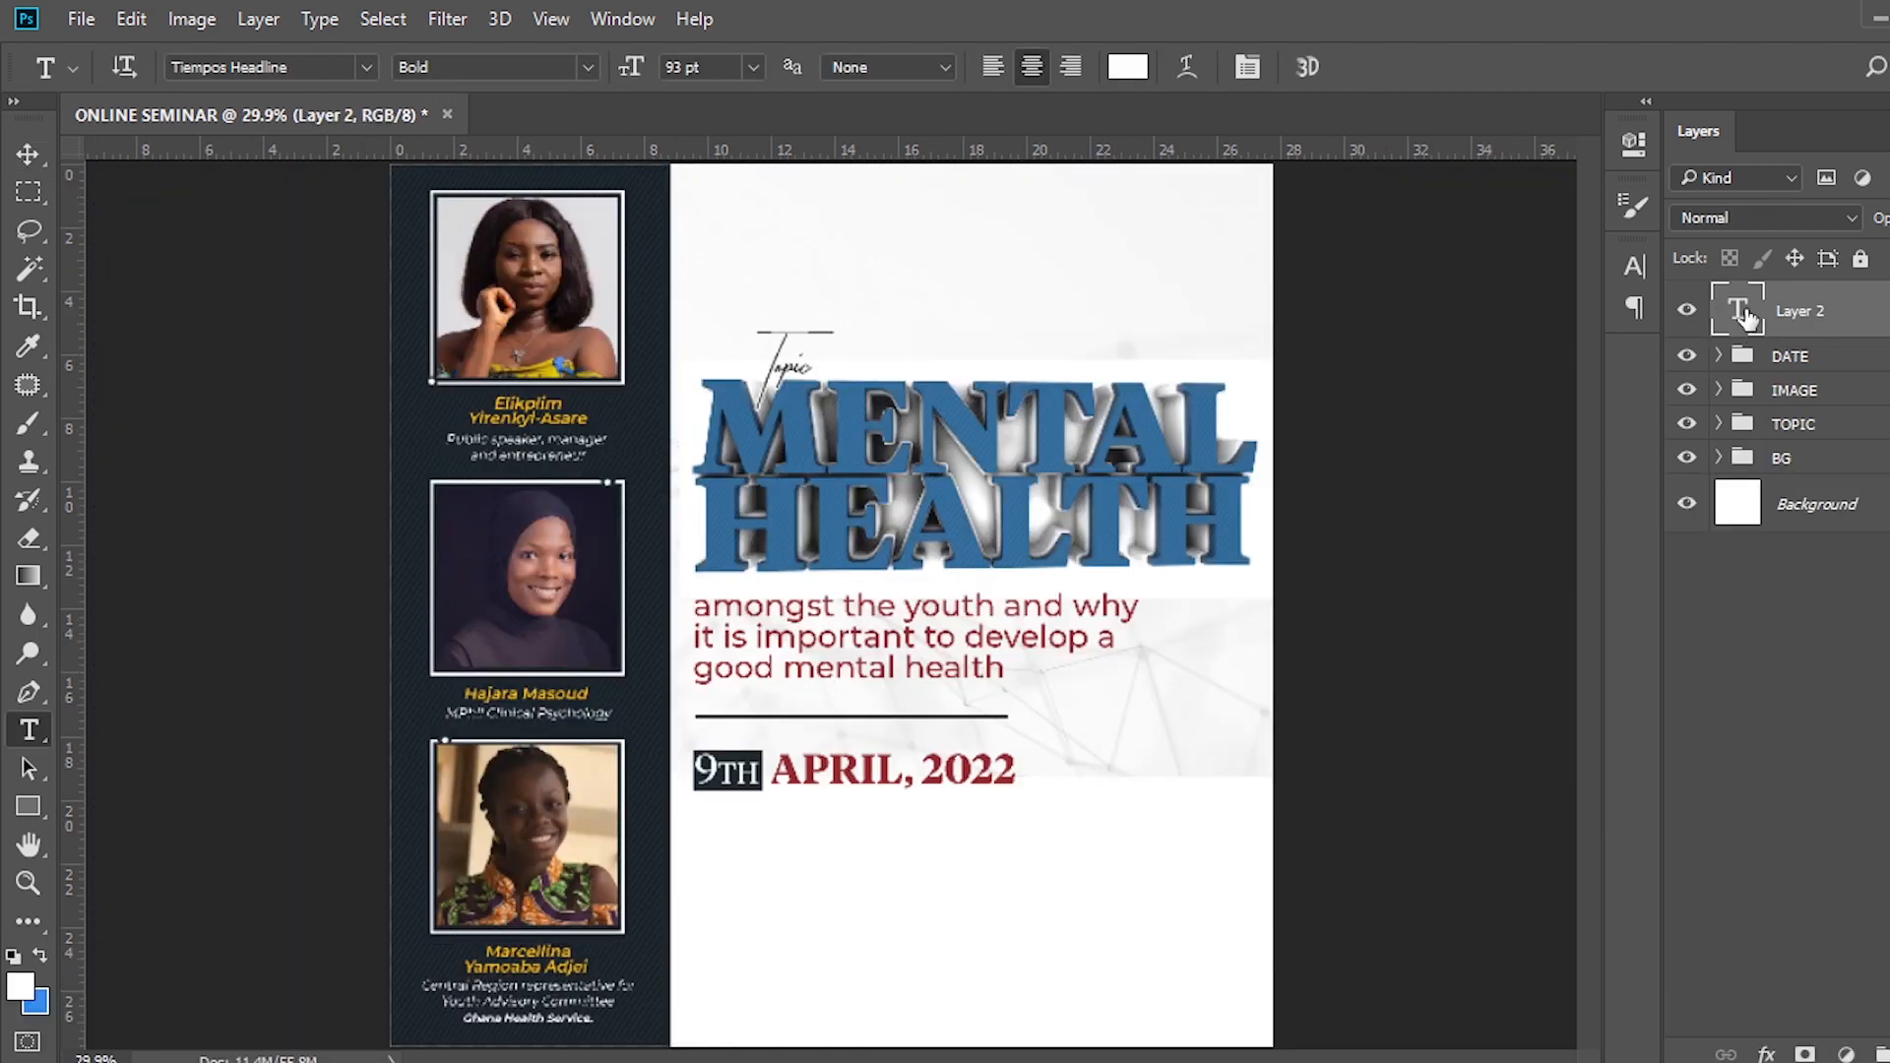
pyautogui.doubleClick(1744, 306)
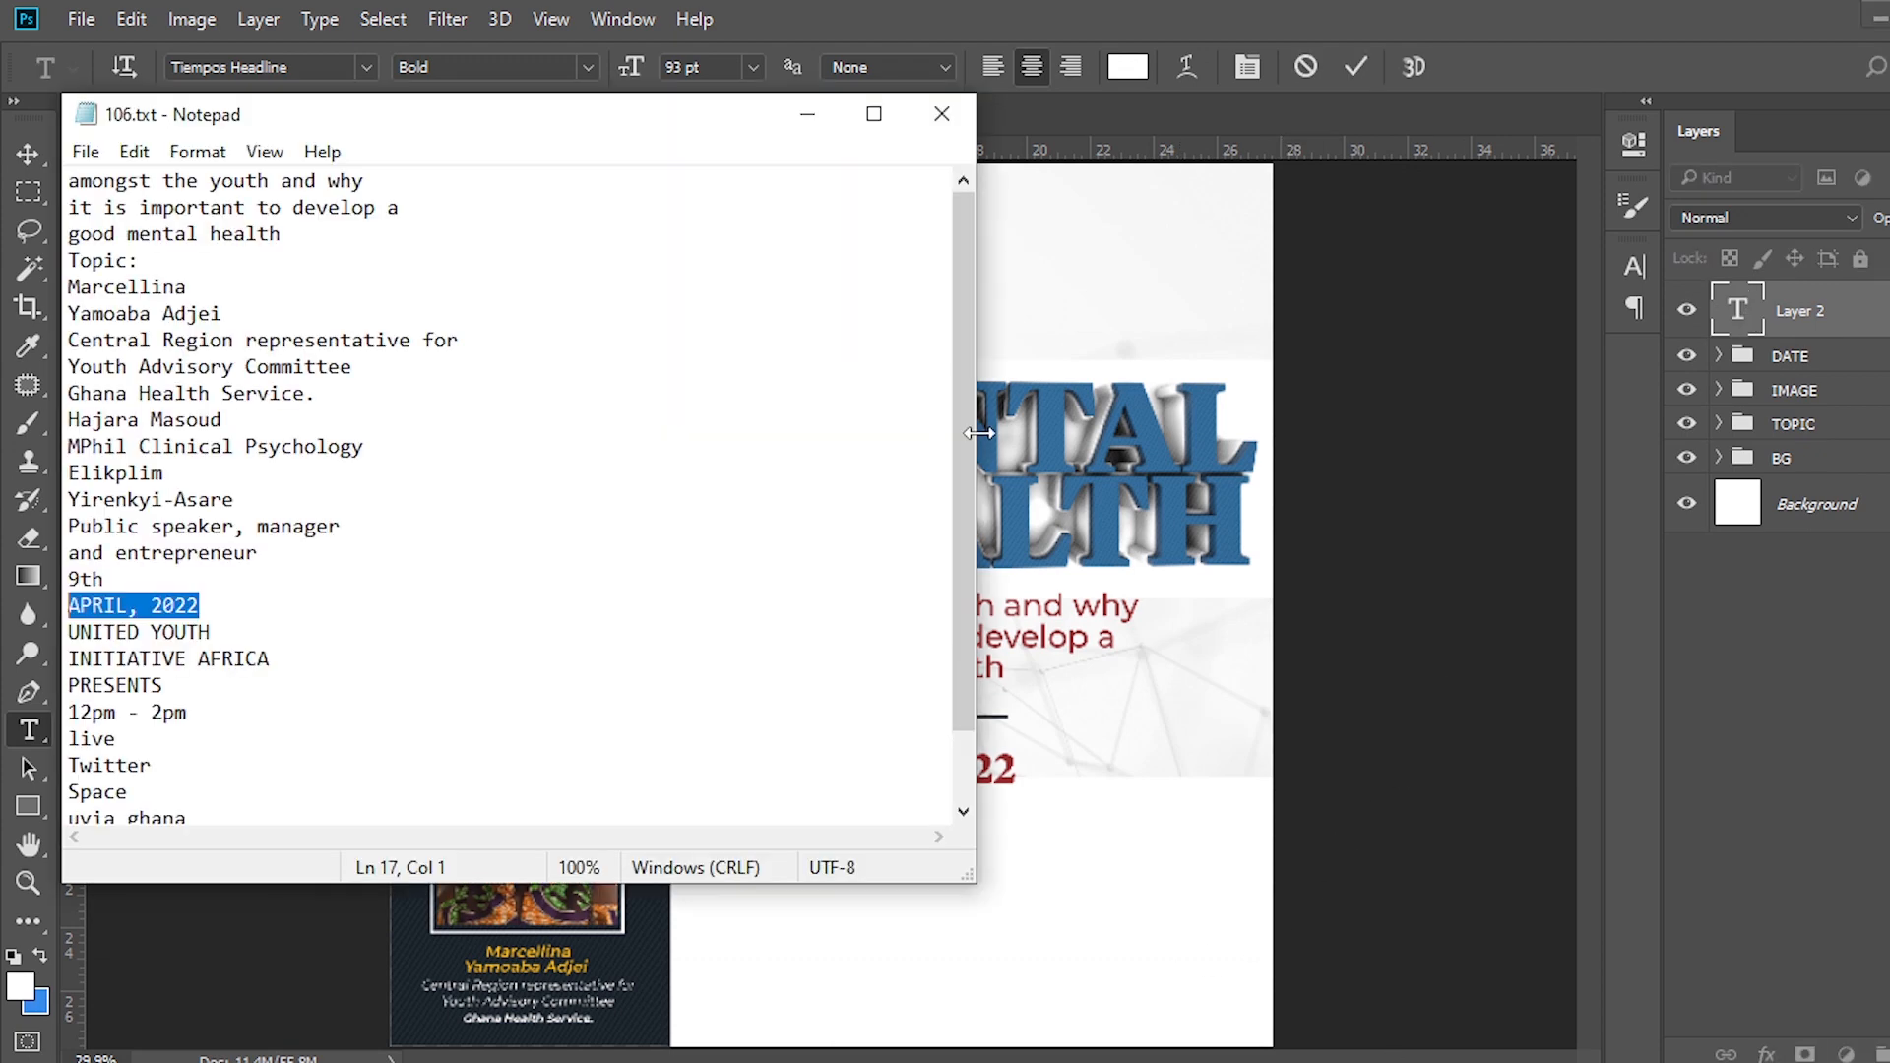
pyautogui.hotkey('alt', 'Tab')
pyautogui.moveTo(275, 657); pyautogui.dragTo(32, 646)
pyautogui.hotkey('ctrl', 'c')
pyautogui.hotkey('alt', 'Tab')
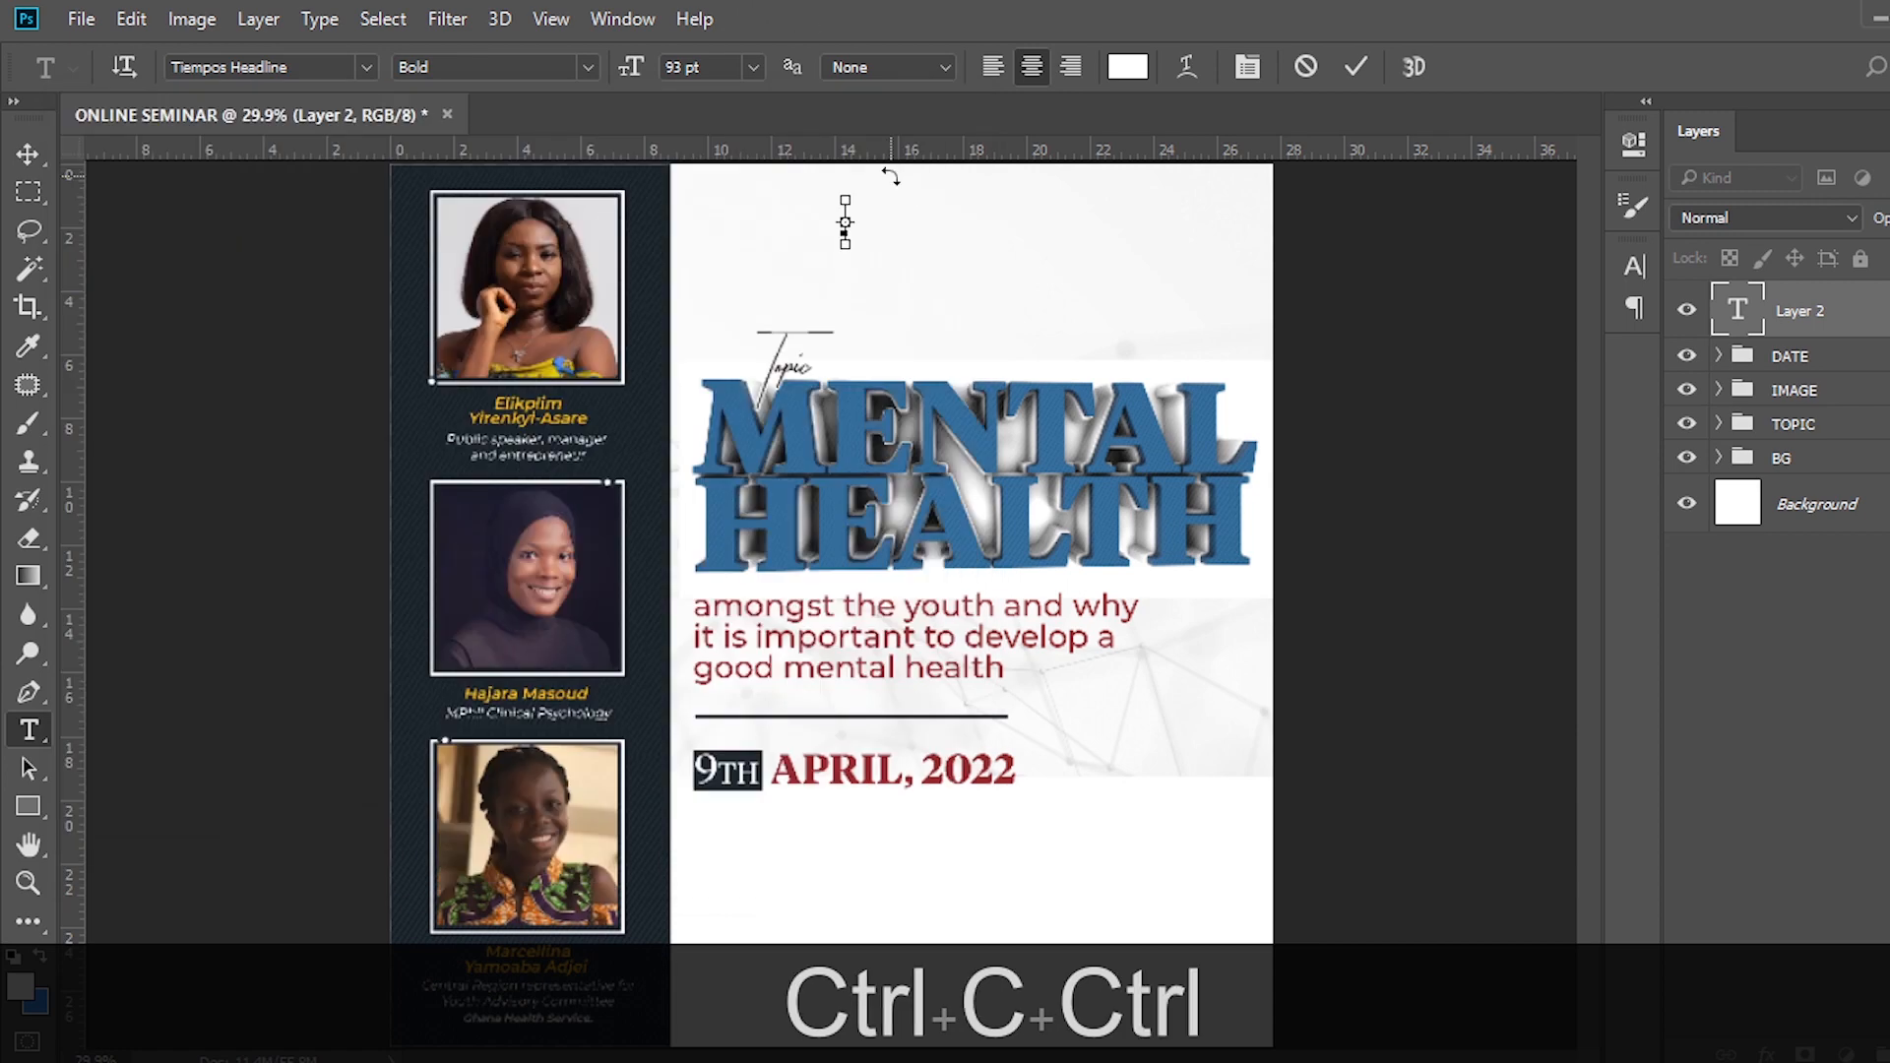
pyautogui.hotkey('ctrl', 'v')
pyautogui.press('v')
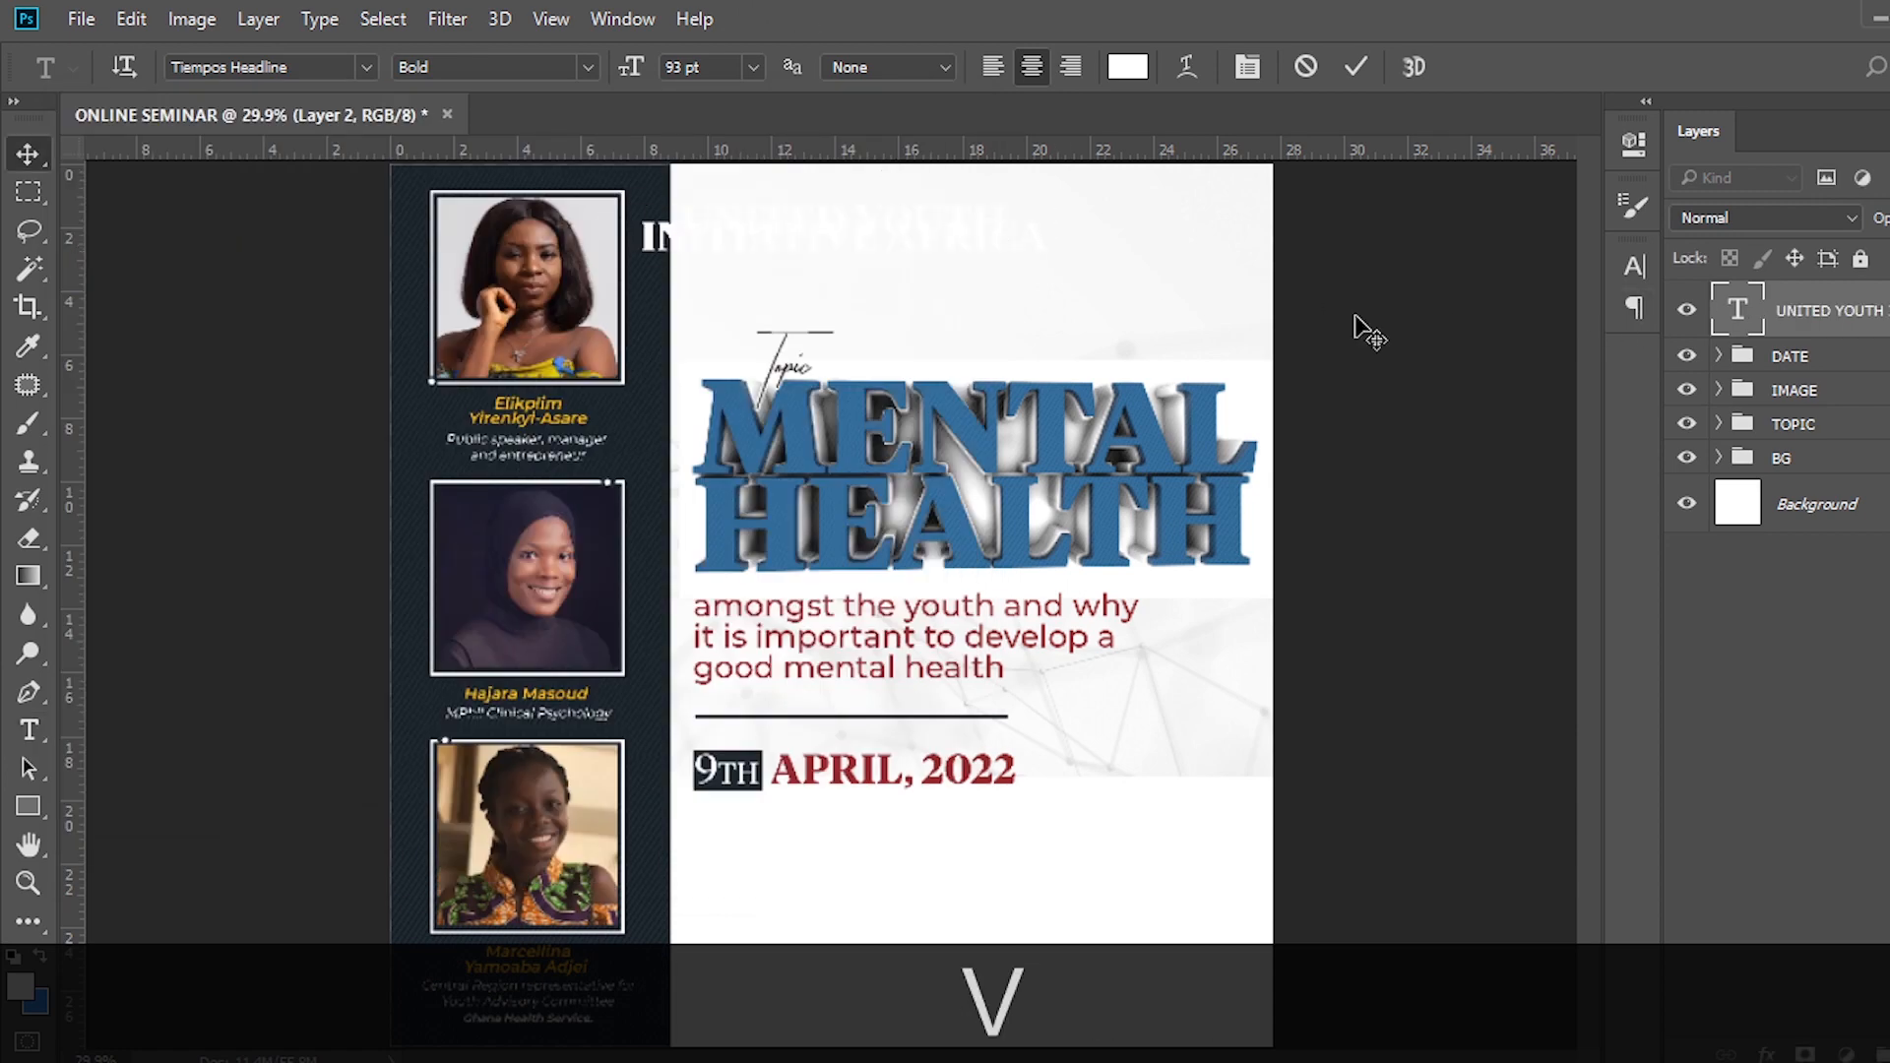
# Set the colour of the "UNITED YOUTH INITIATIVE AFRICA" text to dark blue #1E4360.
pyautogui.click(1634, 266)
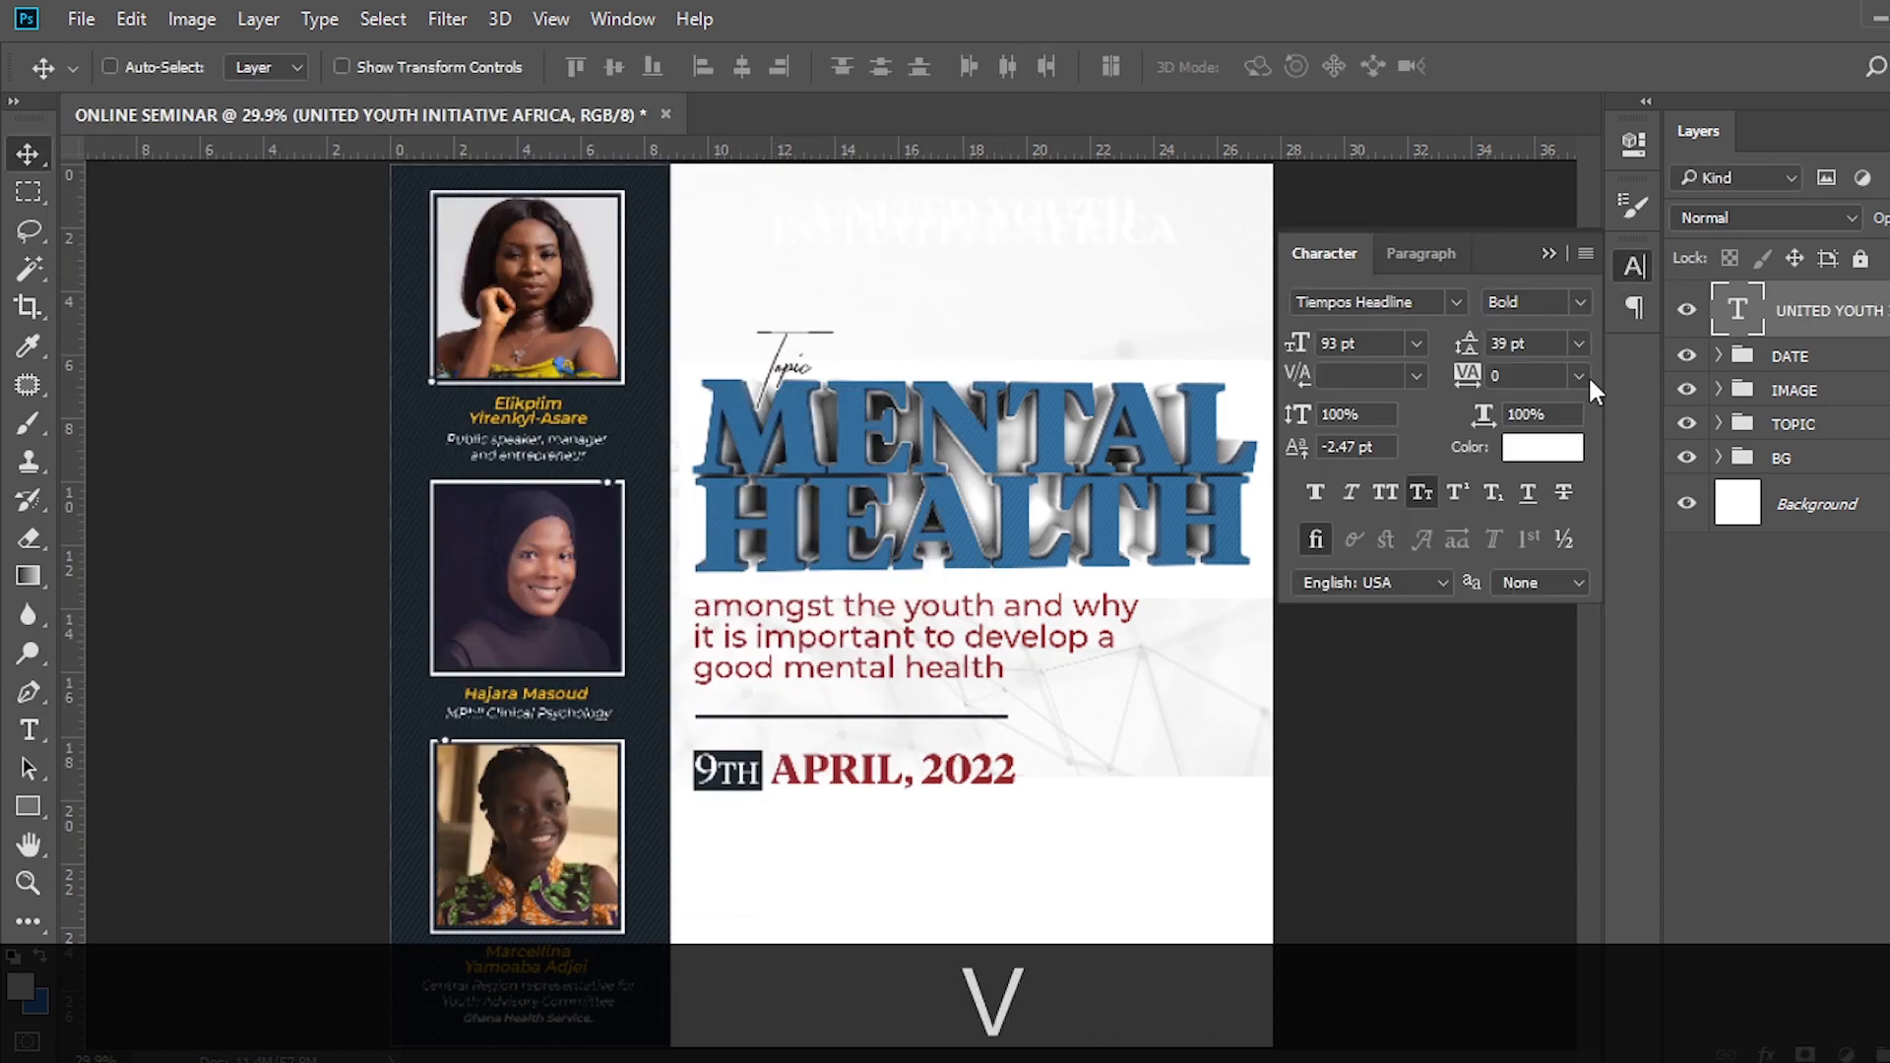
pyautogui.click(1538, 449)
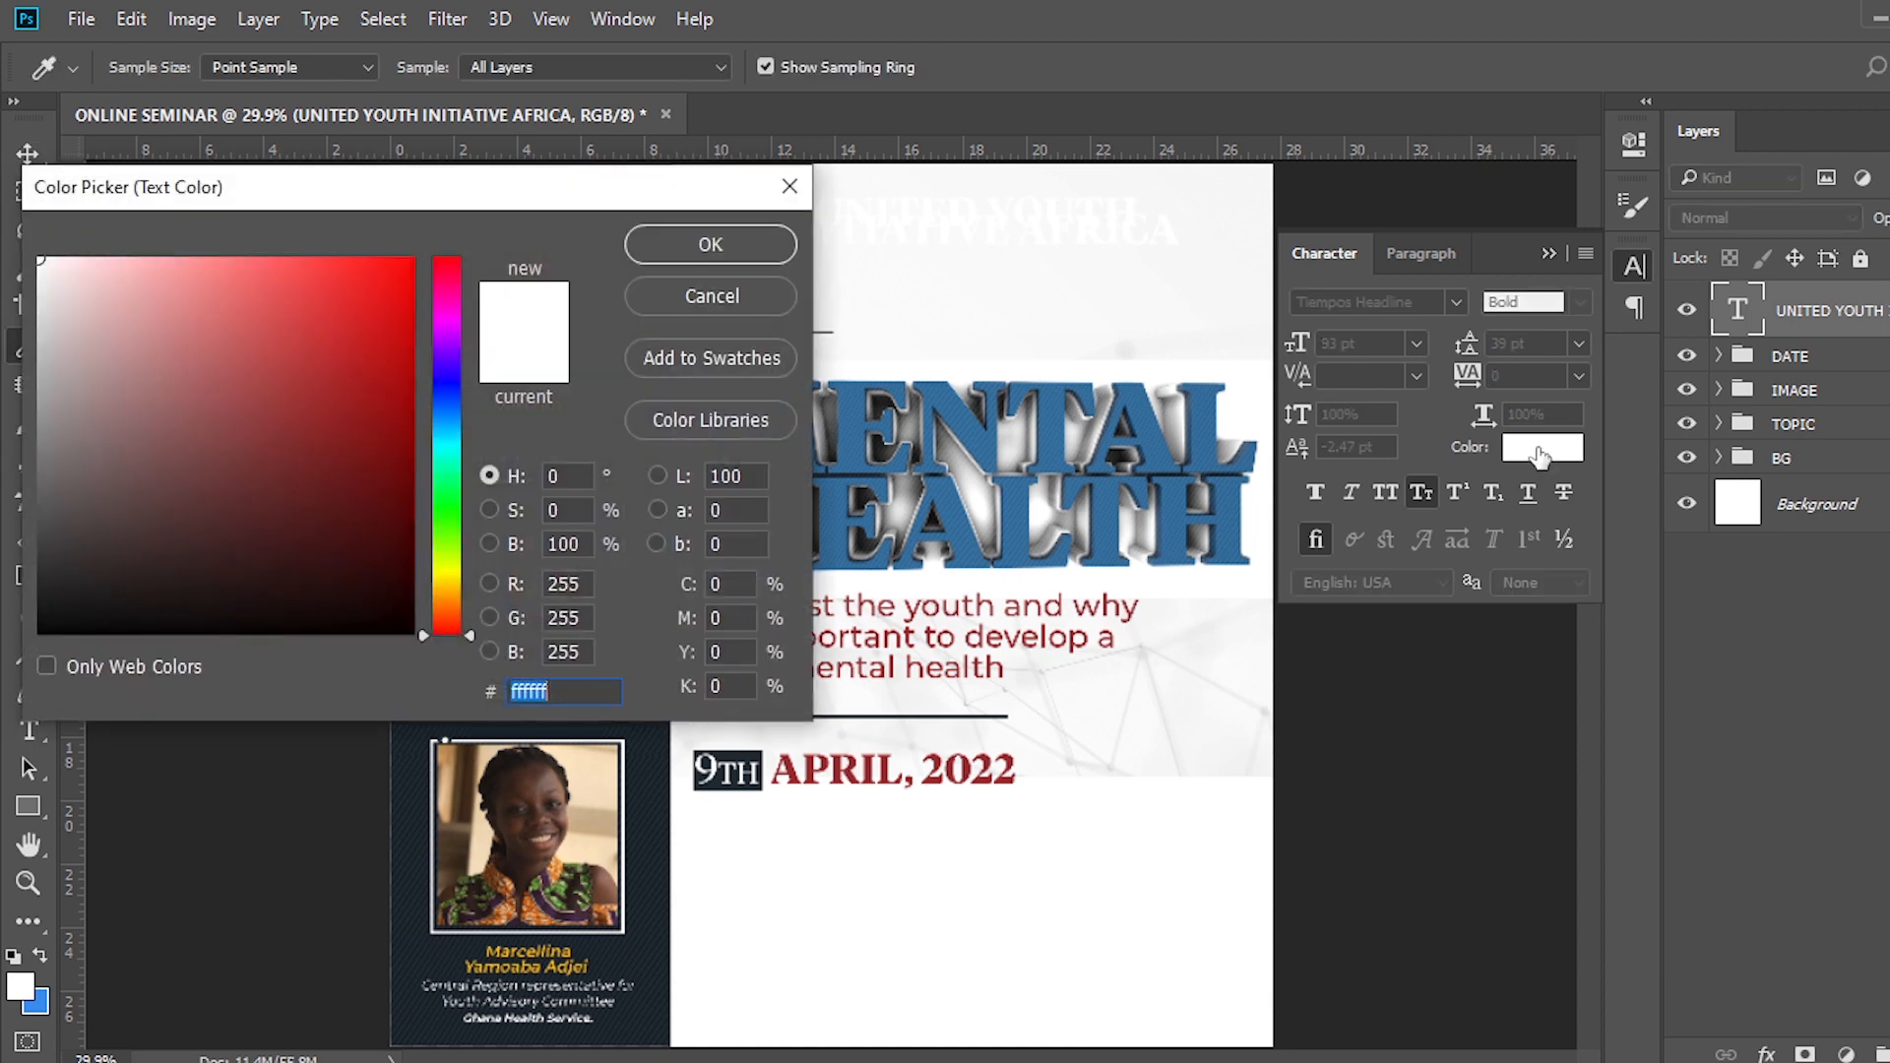
pyautogui.write('1')
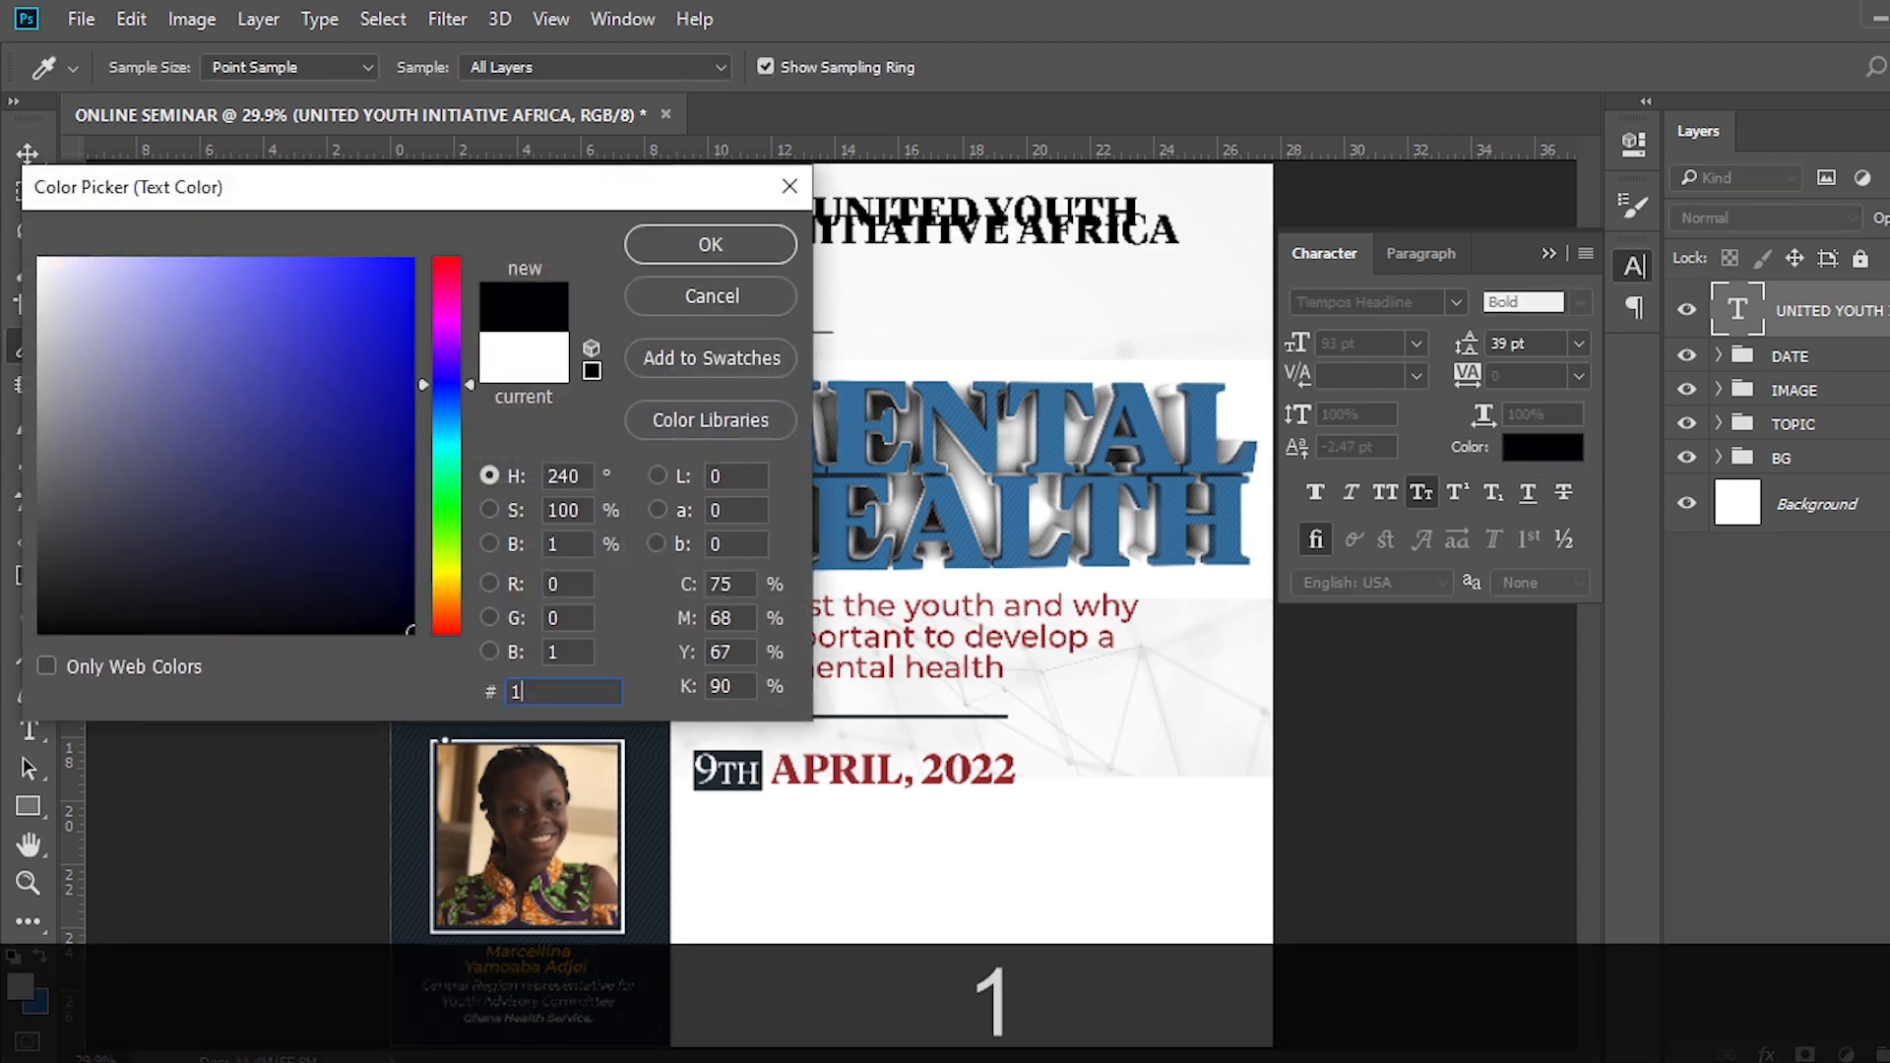
pyautogui.write('E')
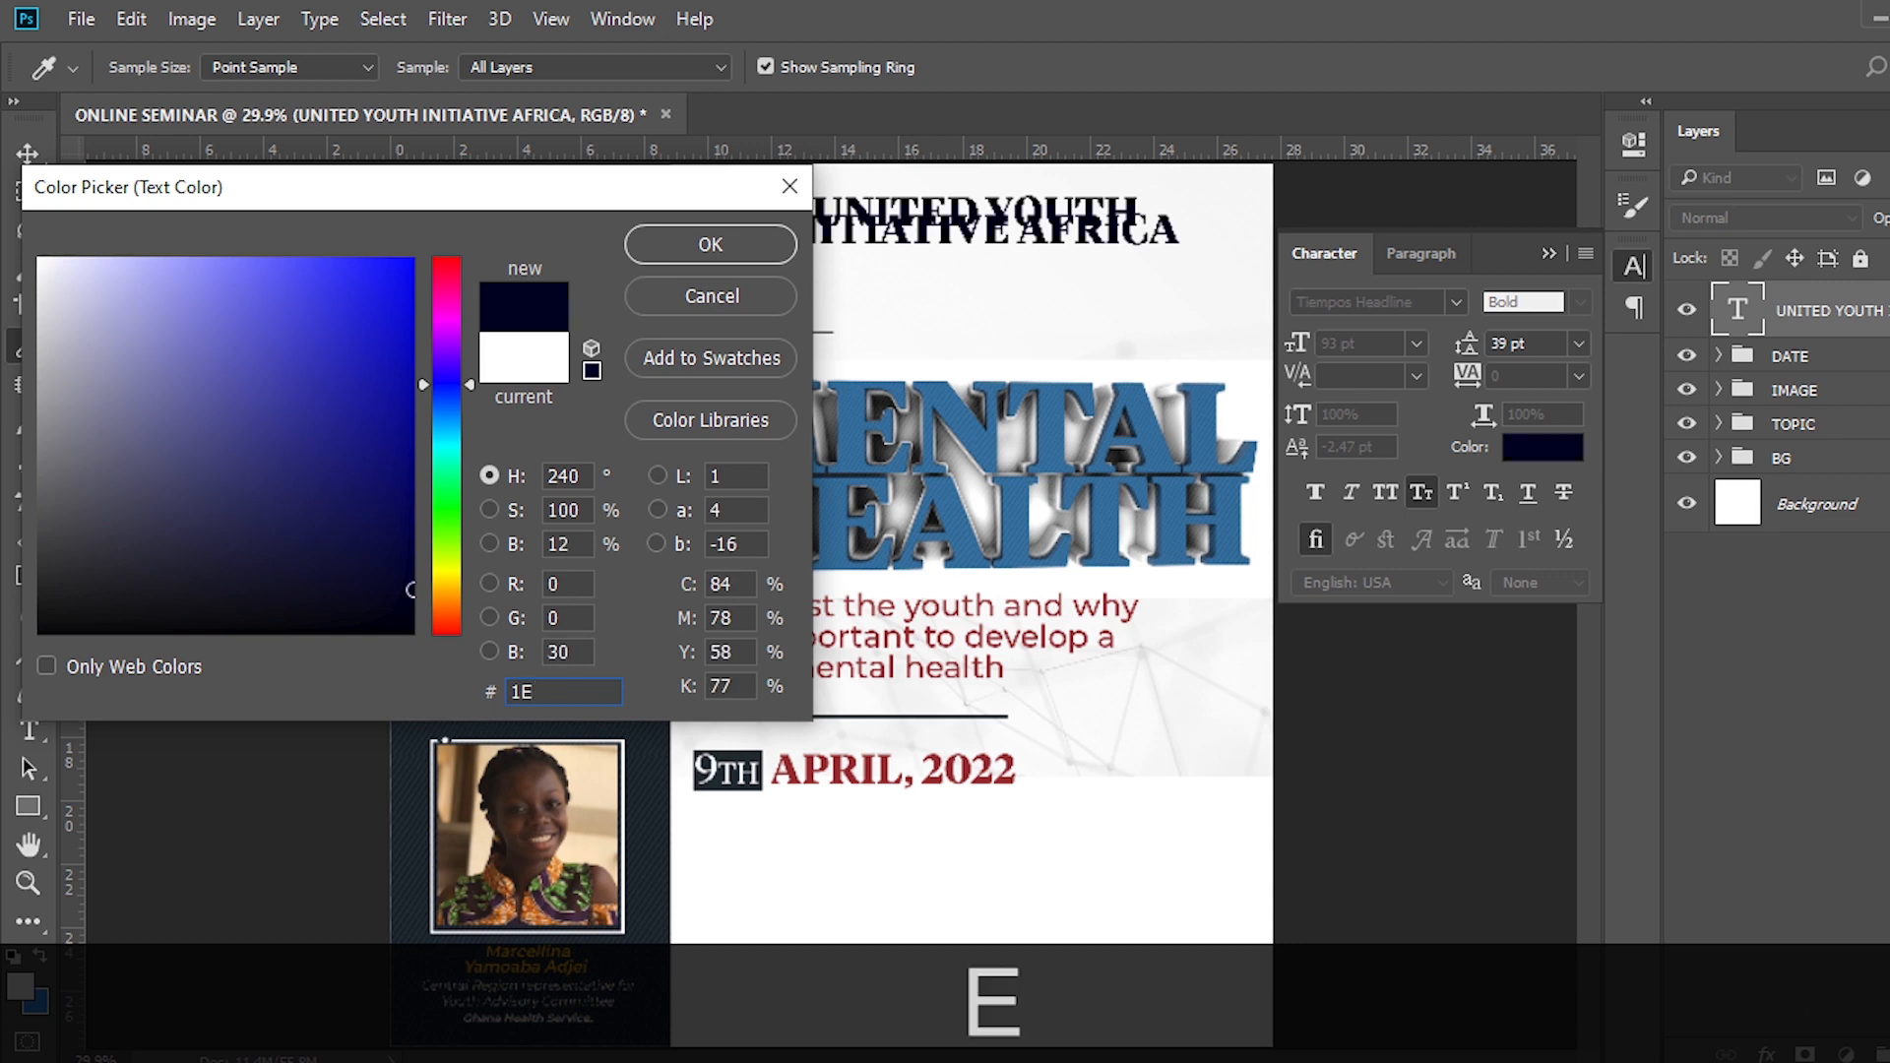
pyautogui.write('4360')
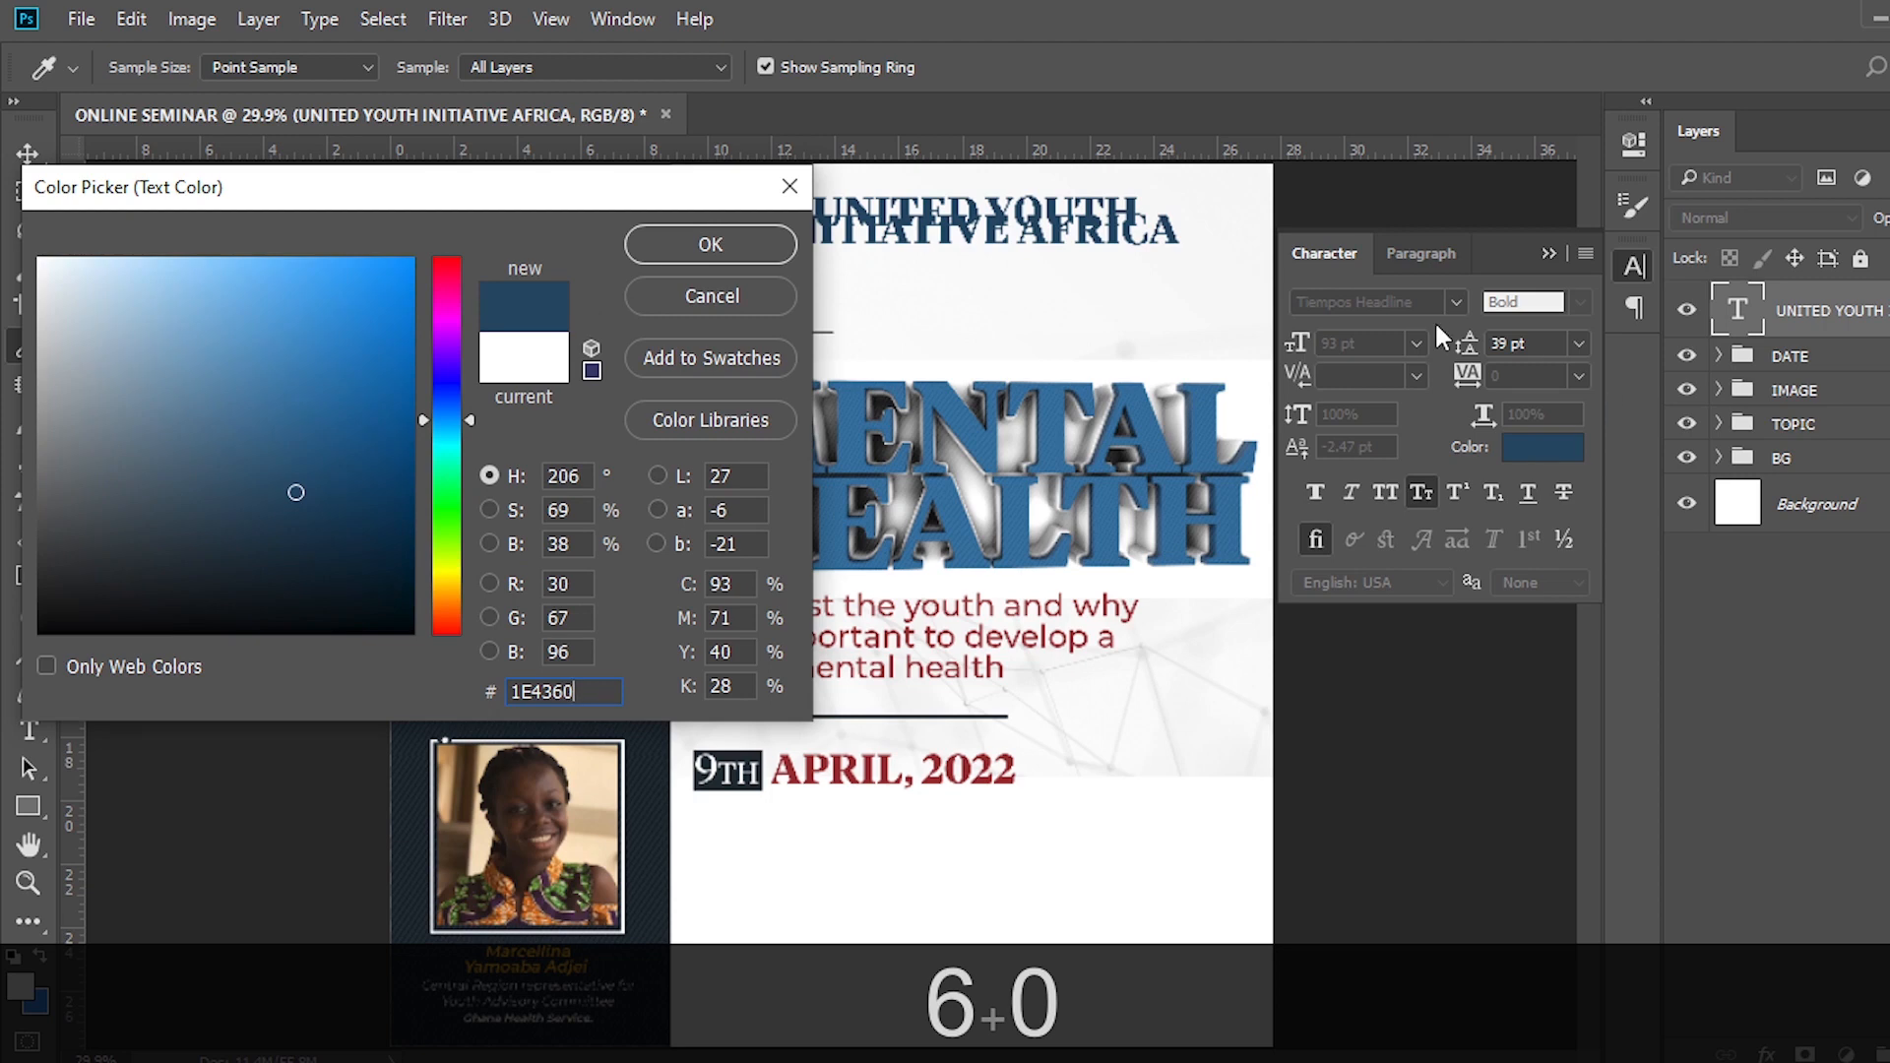
pyautogui.click(764, 242)
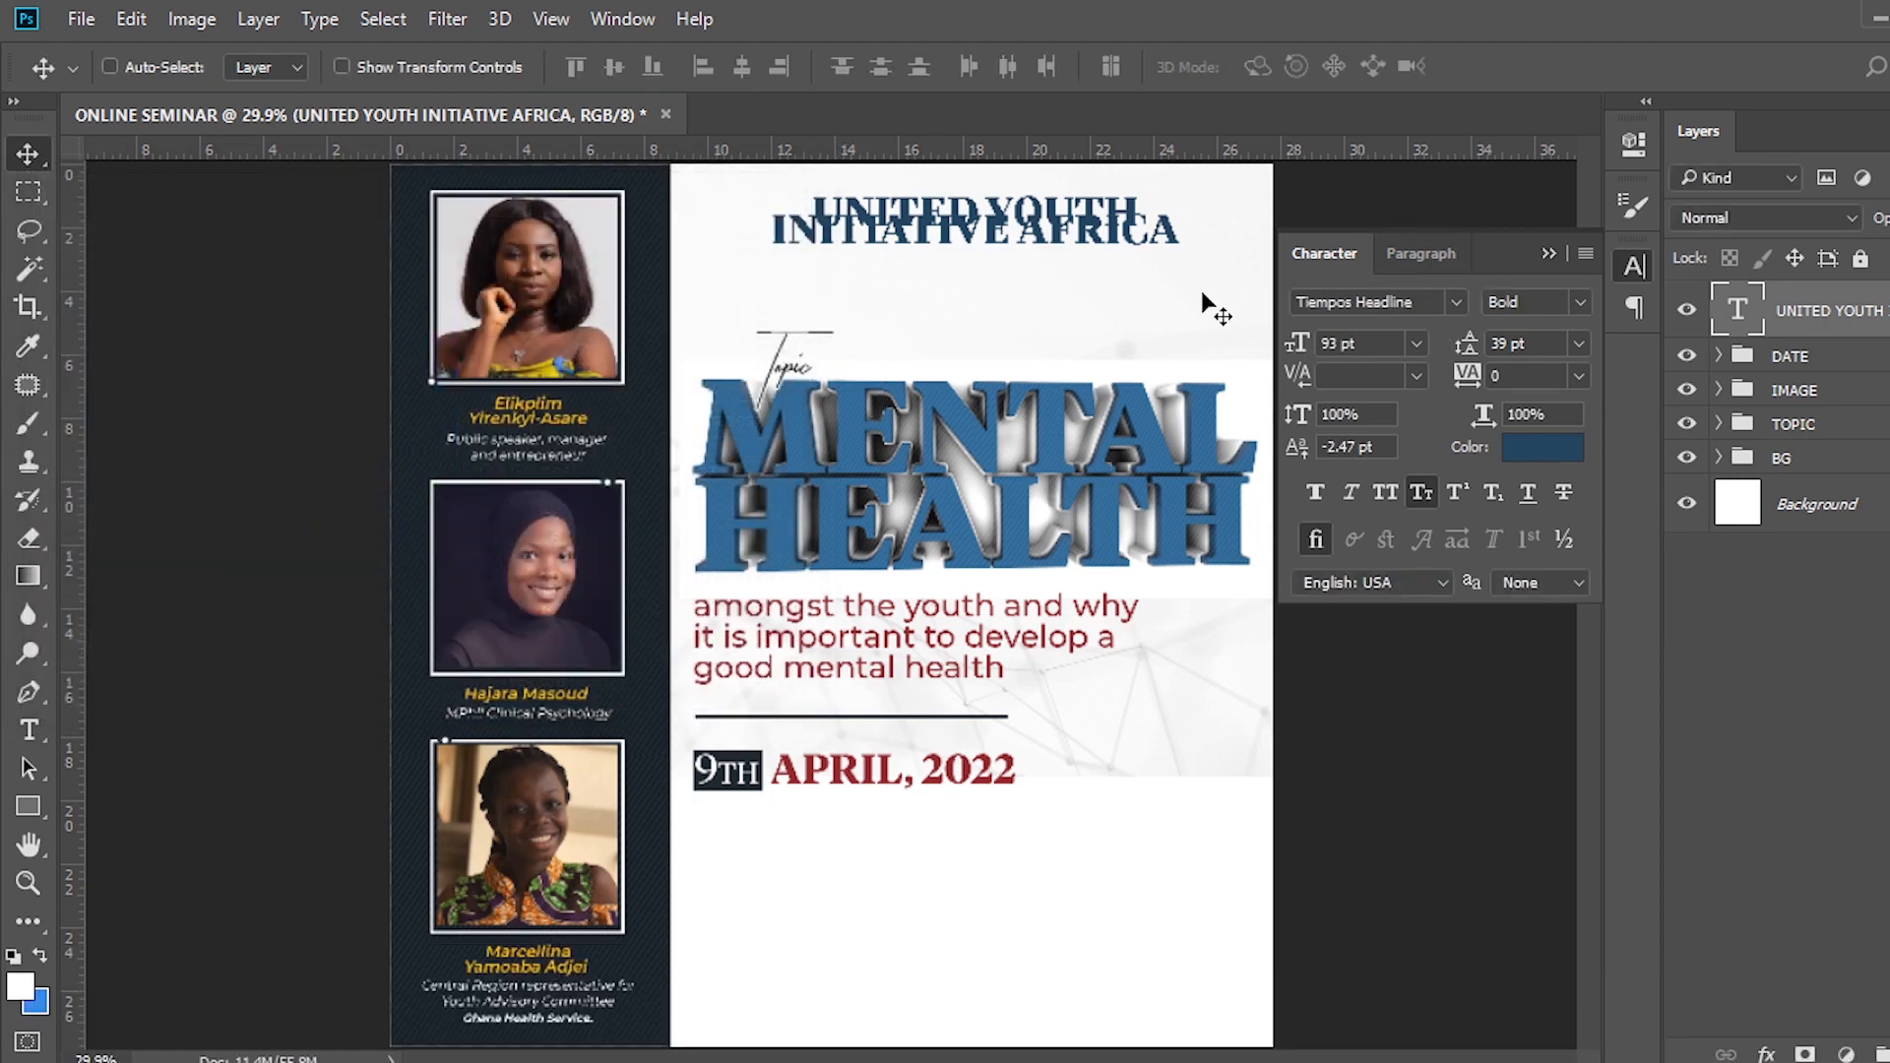
pyautogui.click(1340, 254)
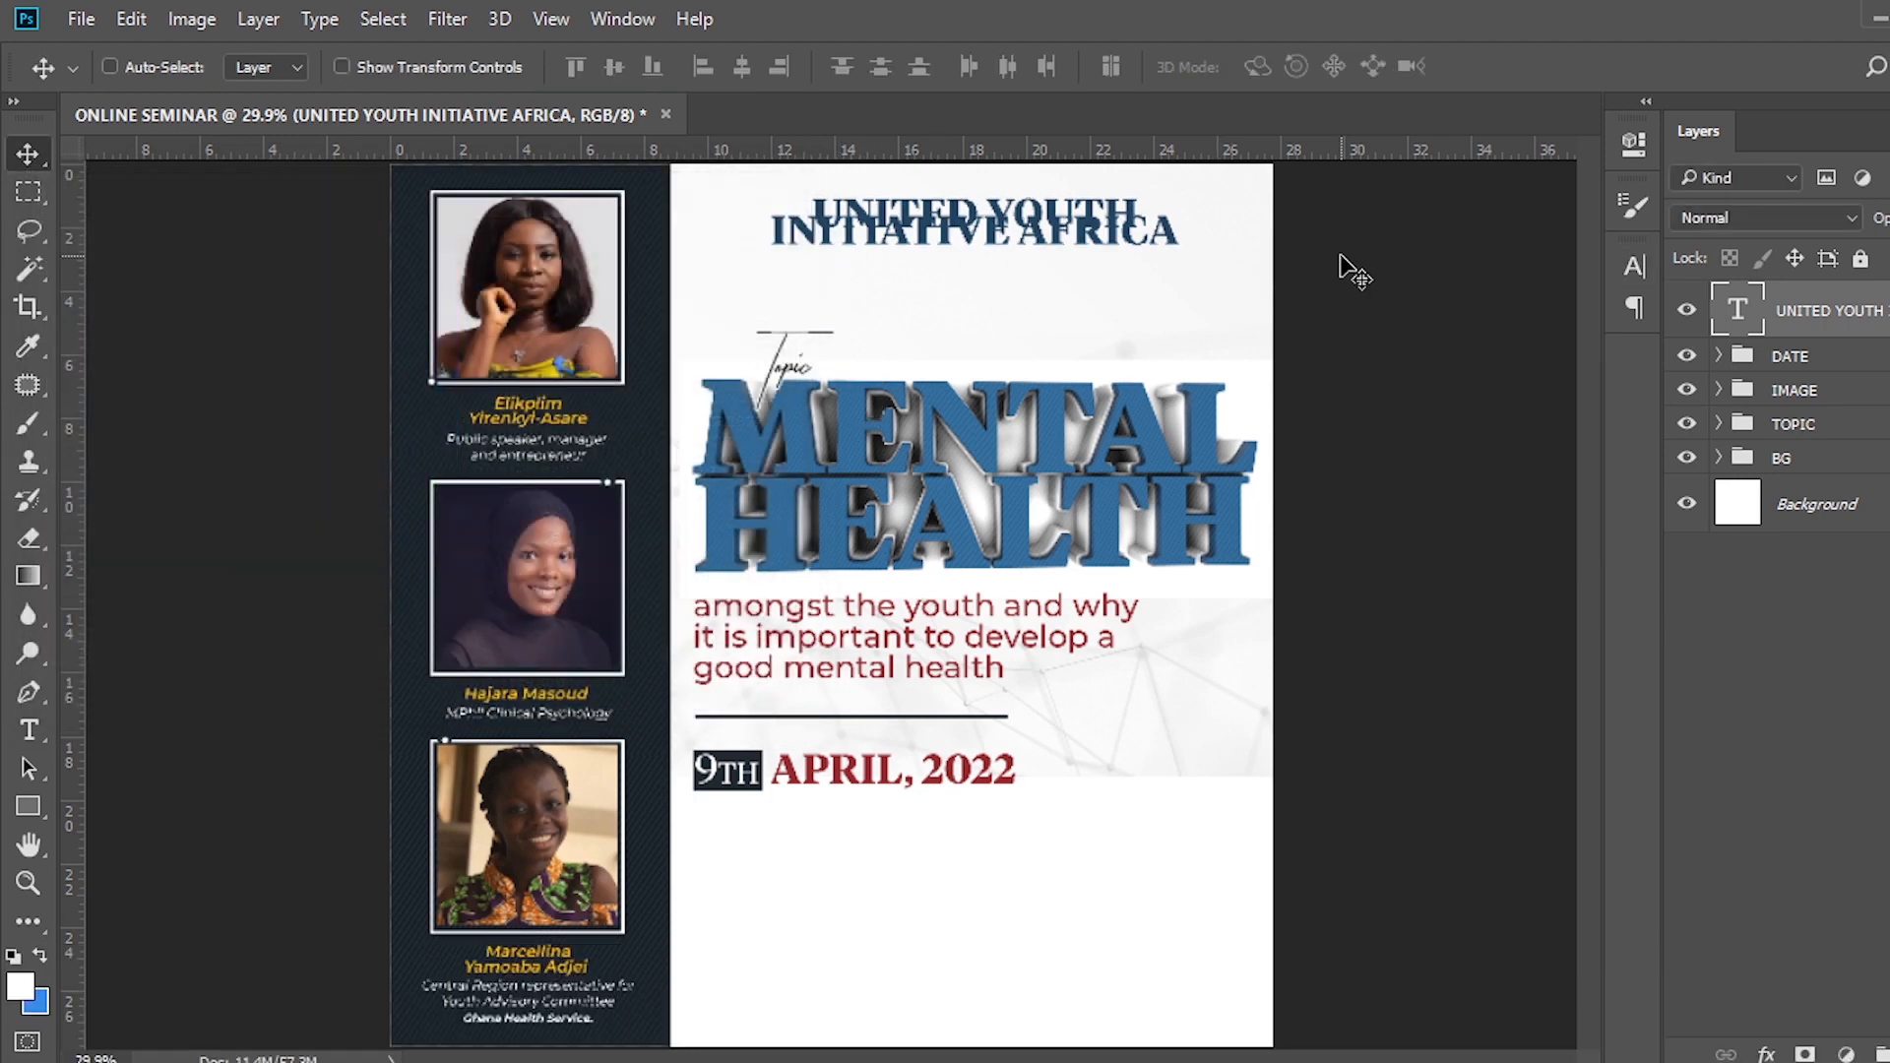
# Format the "UNITED YOUTH INITIATIVE AFRICA" text in Montserrat Bold at 51 pt with left alignment.
pyautogui.click(1632, 268)
pyautogui.click(1455, 299)
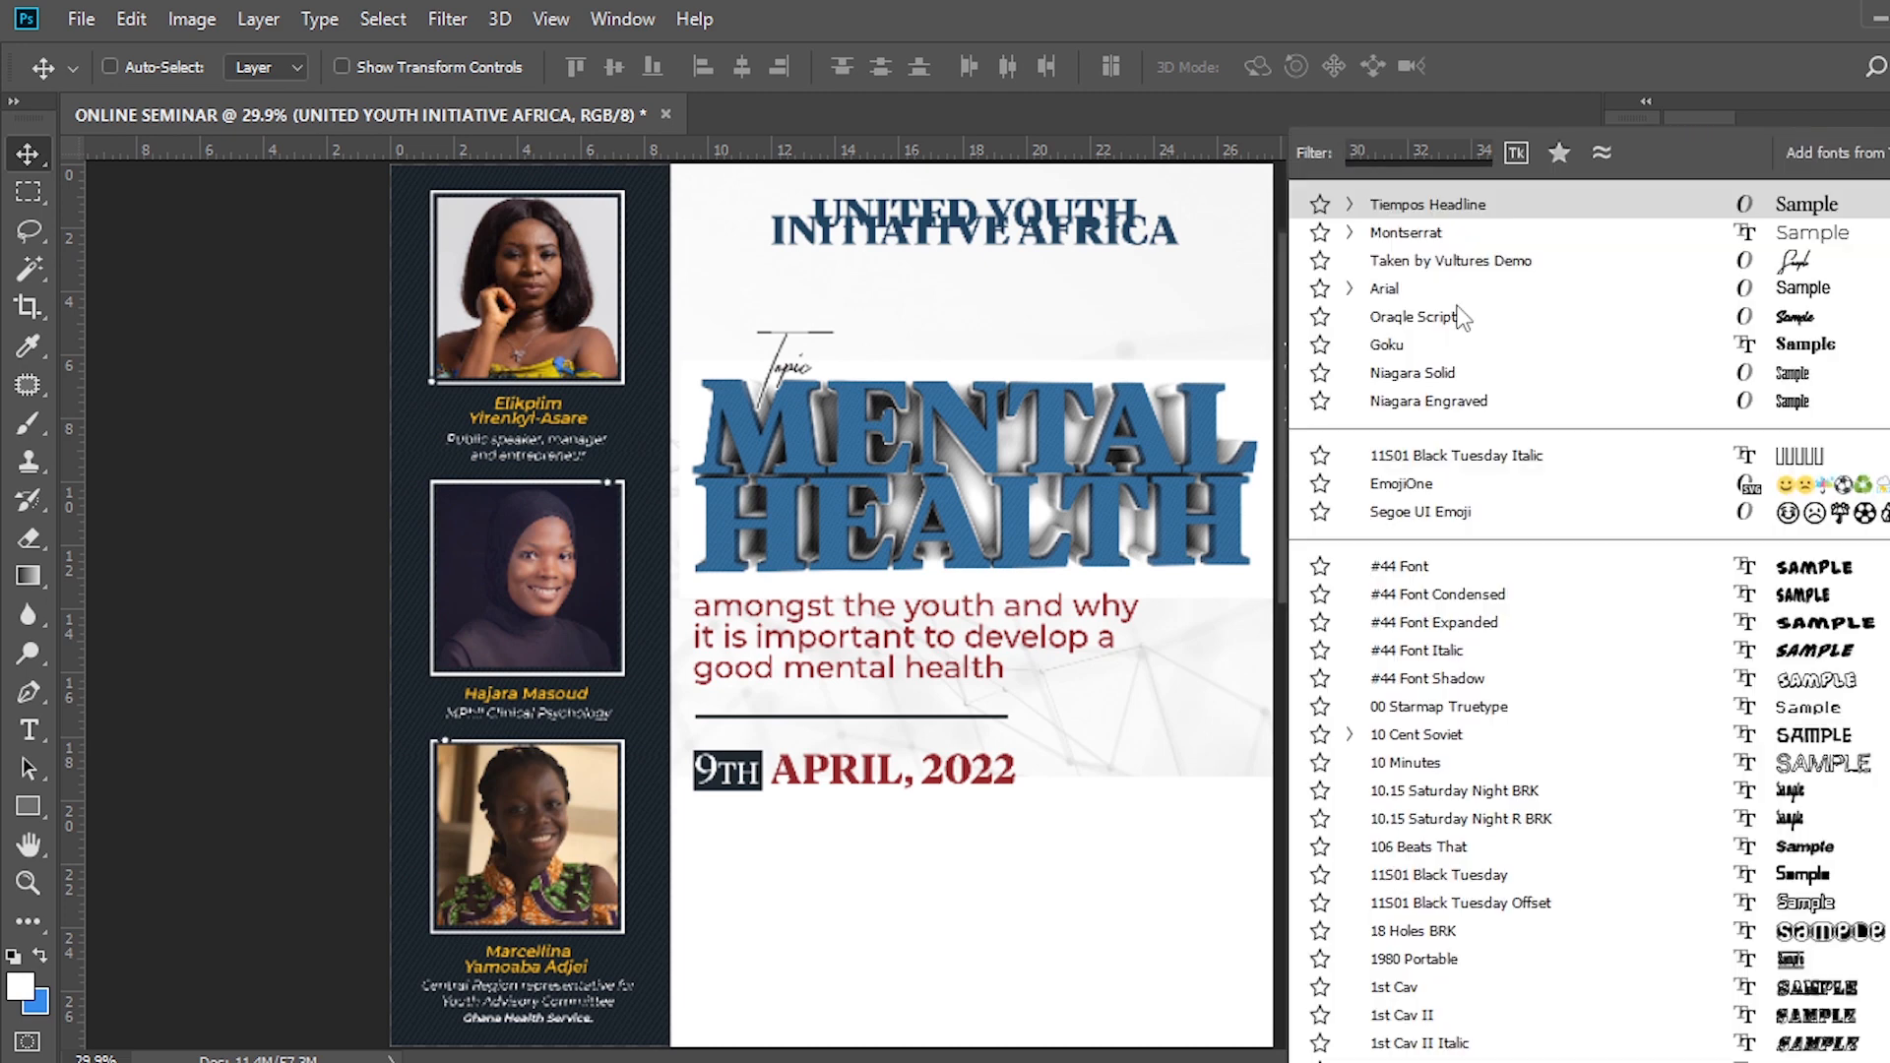
pyautogui.click(1403, 228)
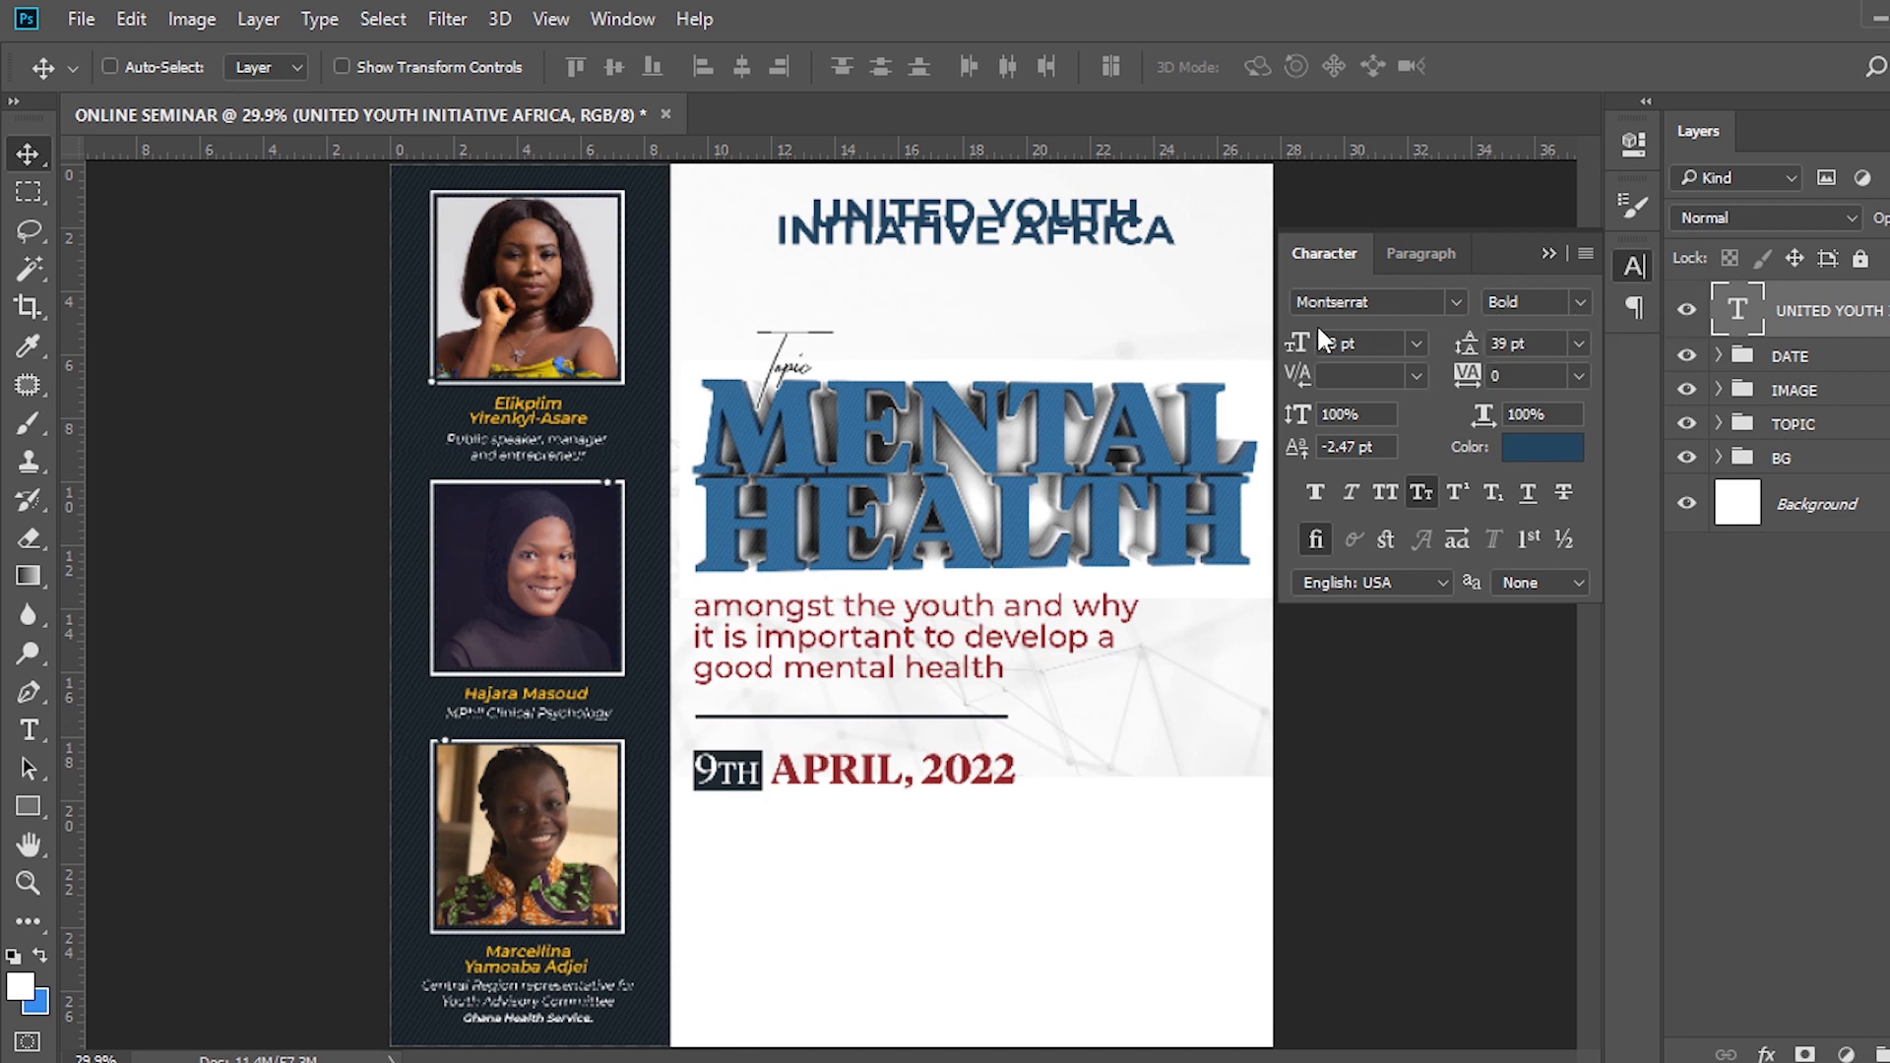
pyautogui.click(1346, 341)
pyautogui.write('51')
pyautogui.press('Return')
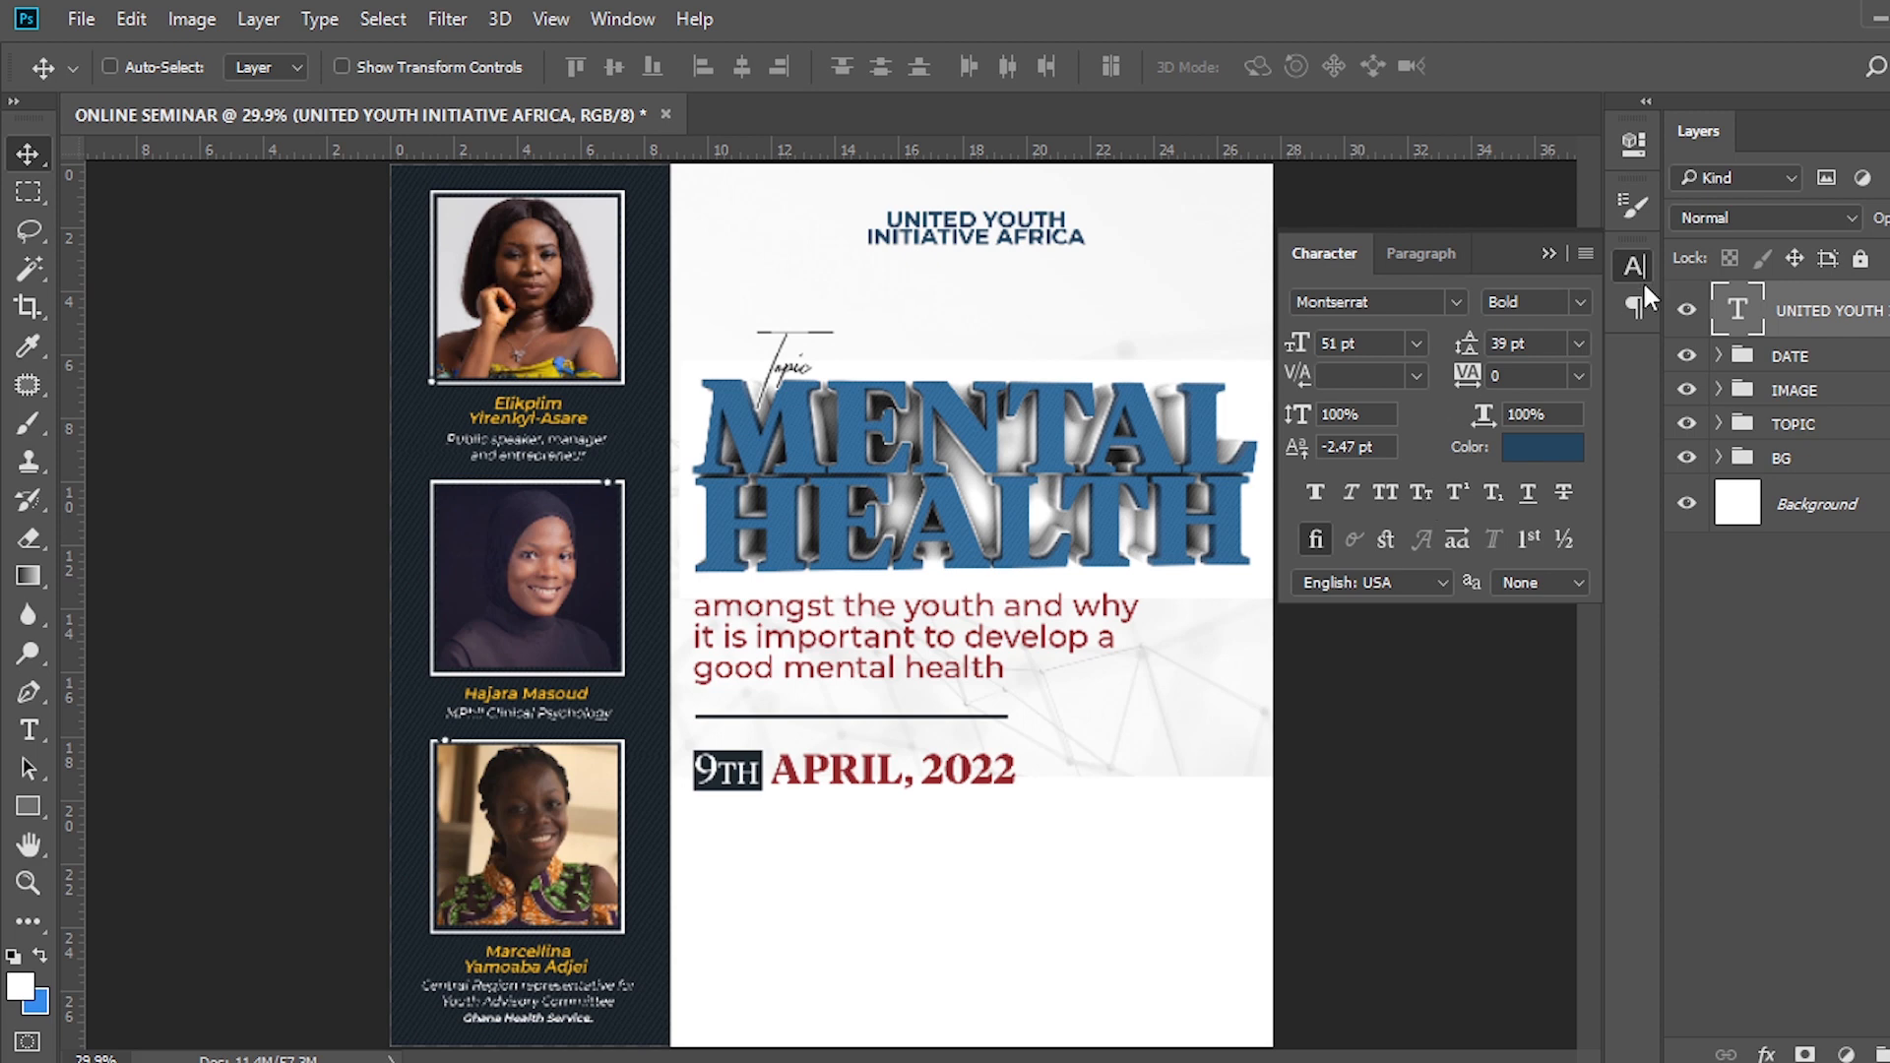
pyautogui.click(1422, 254)
pyautogui.click(1320, 308)
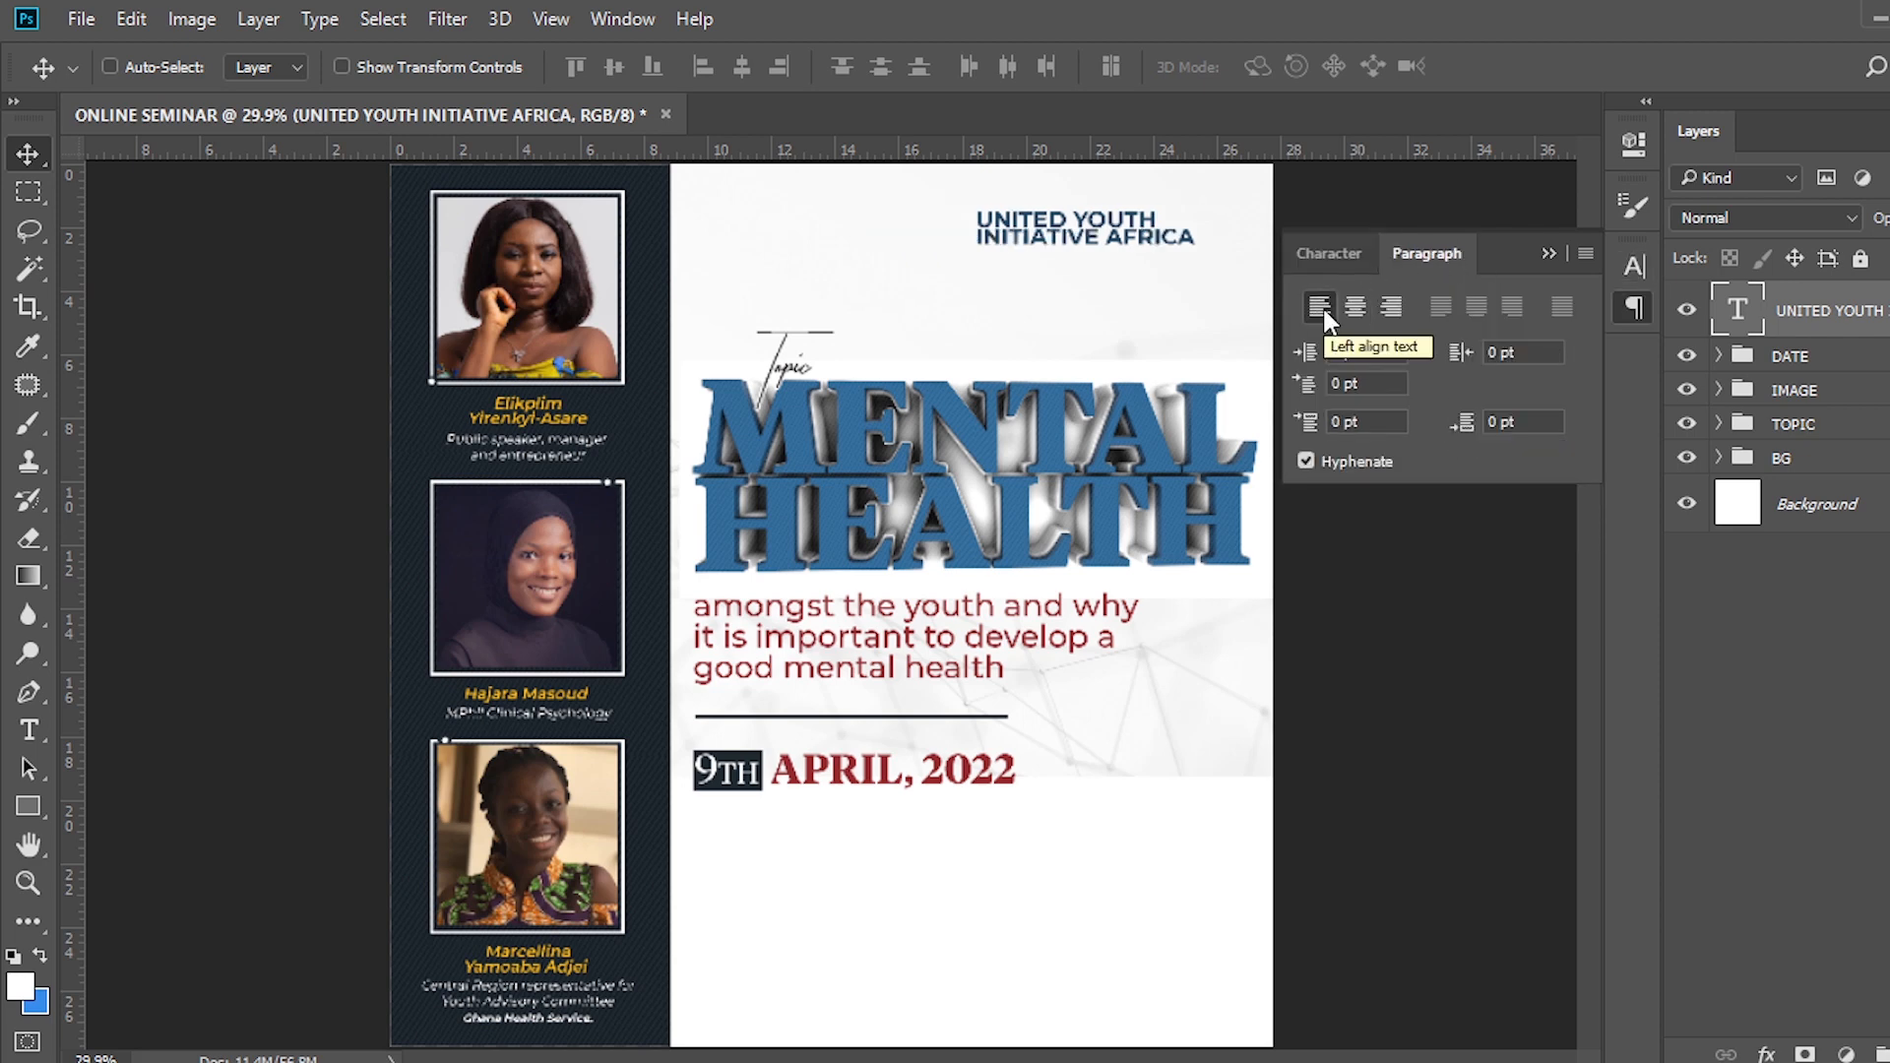
# Set the organisation name's leading to 45 pt, then show the guides and shift the text horizontally towards the photo column.
pyautogui.click(1336, 250)
pyautogui.moveTo(1529, 340); pyautogui.dragTo(1437, 344)
pyautogui.write('45')
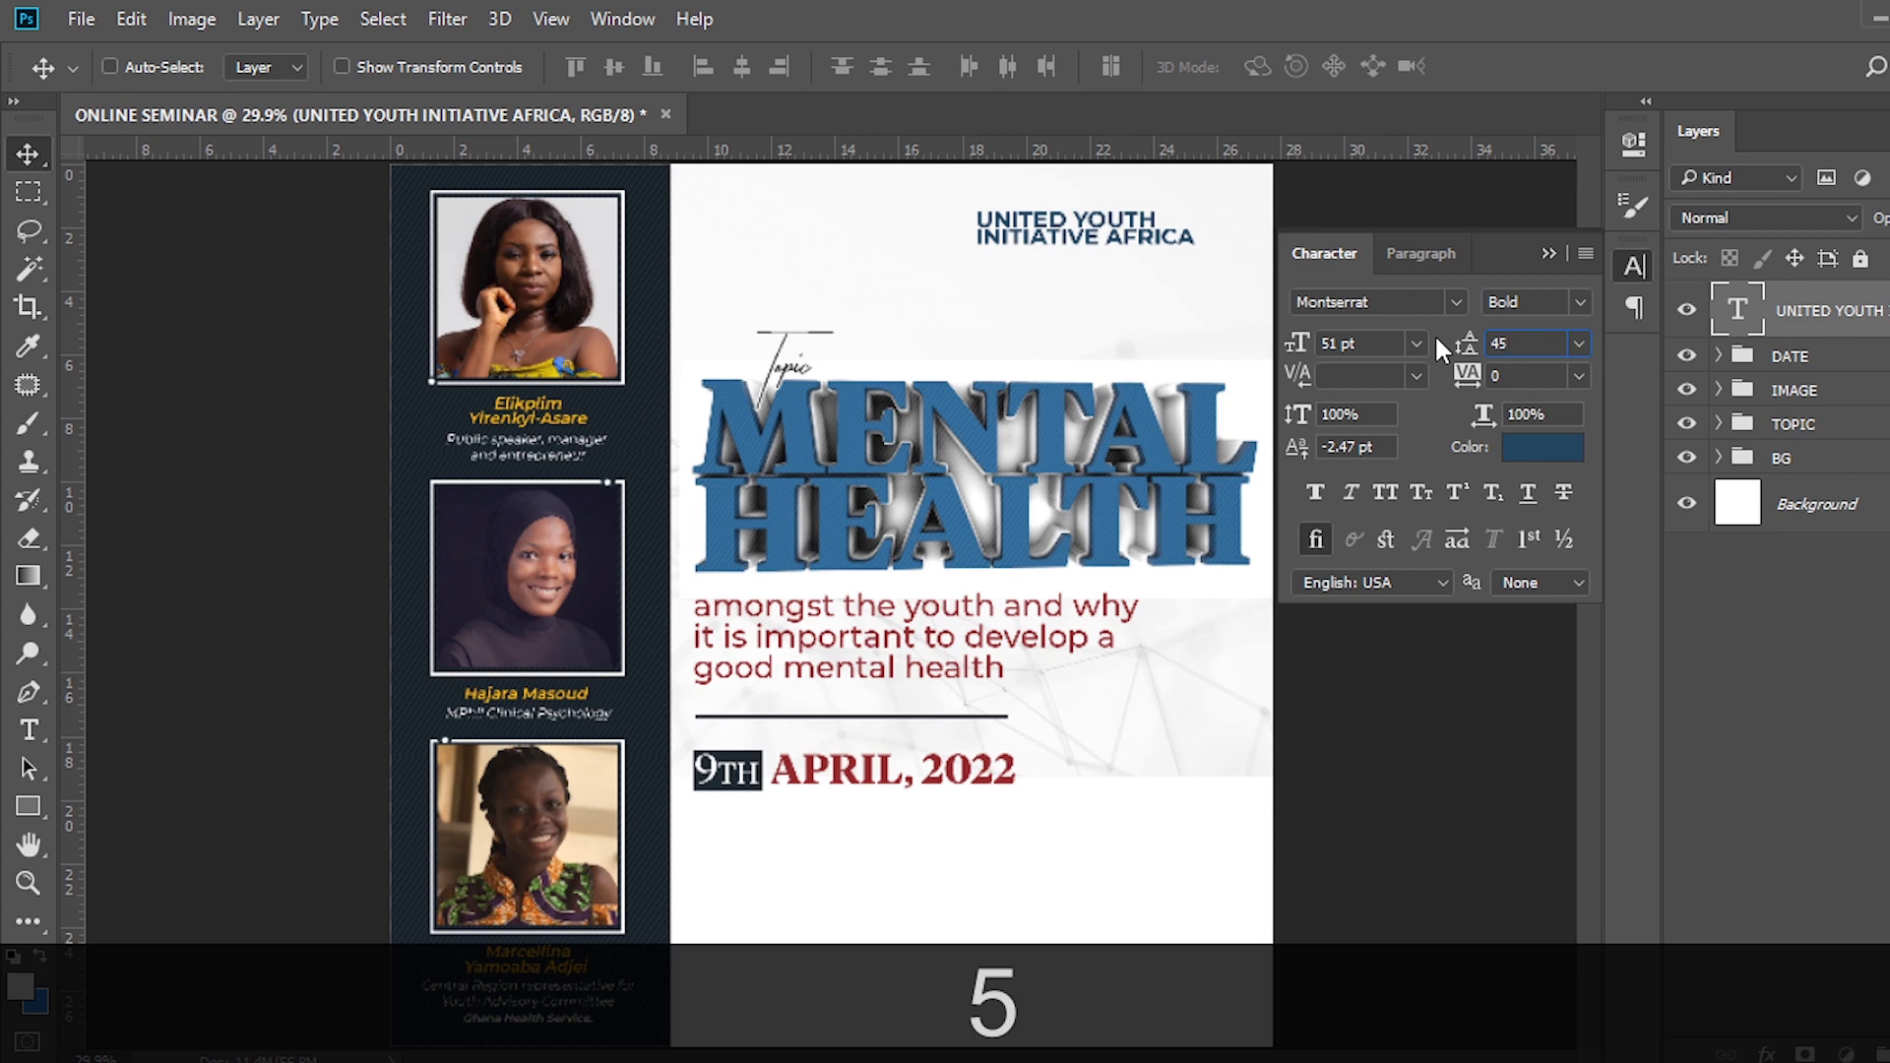
pyautogui.press('Return')
pyautogui.hotkey('ctrl', 'h')
pyautogui.moveTo(1039, 246); pyautogui.dragTo(874, 246)
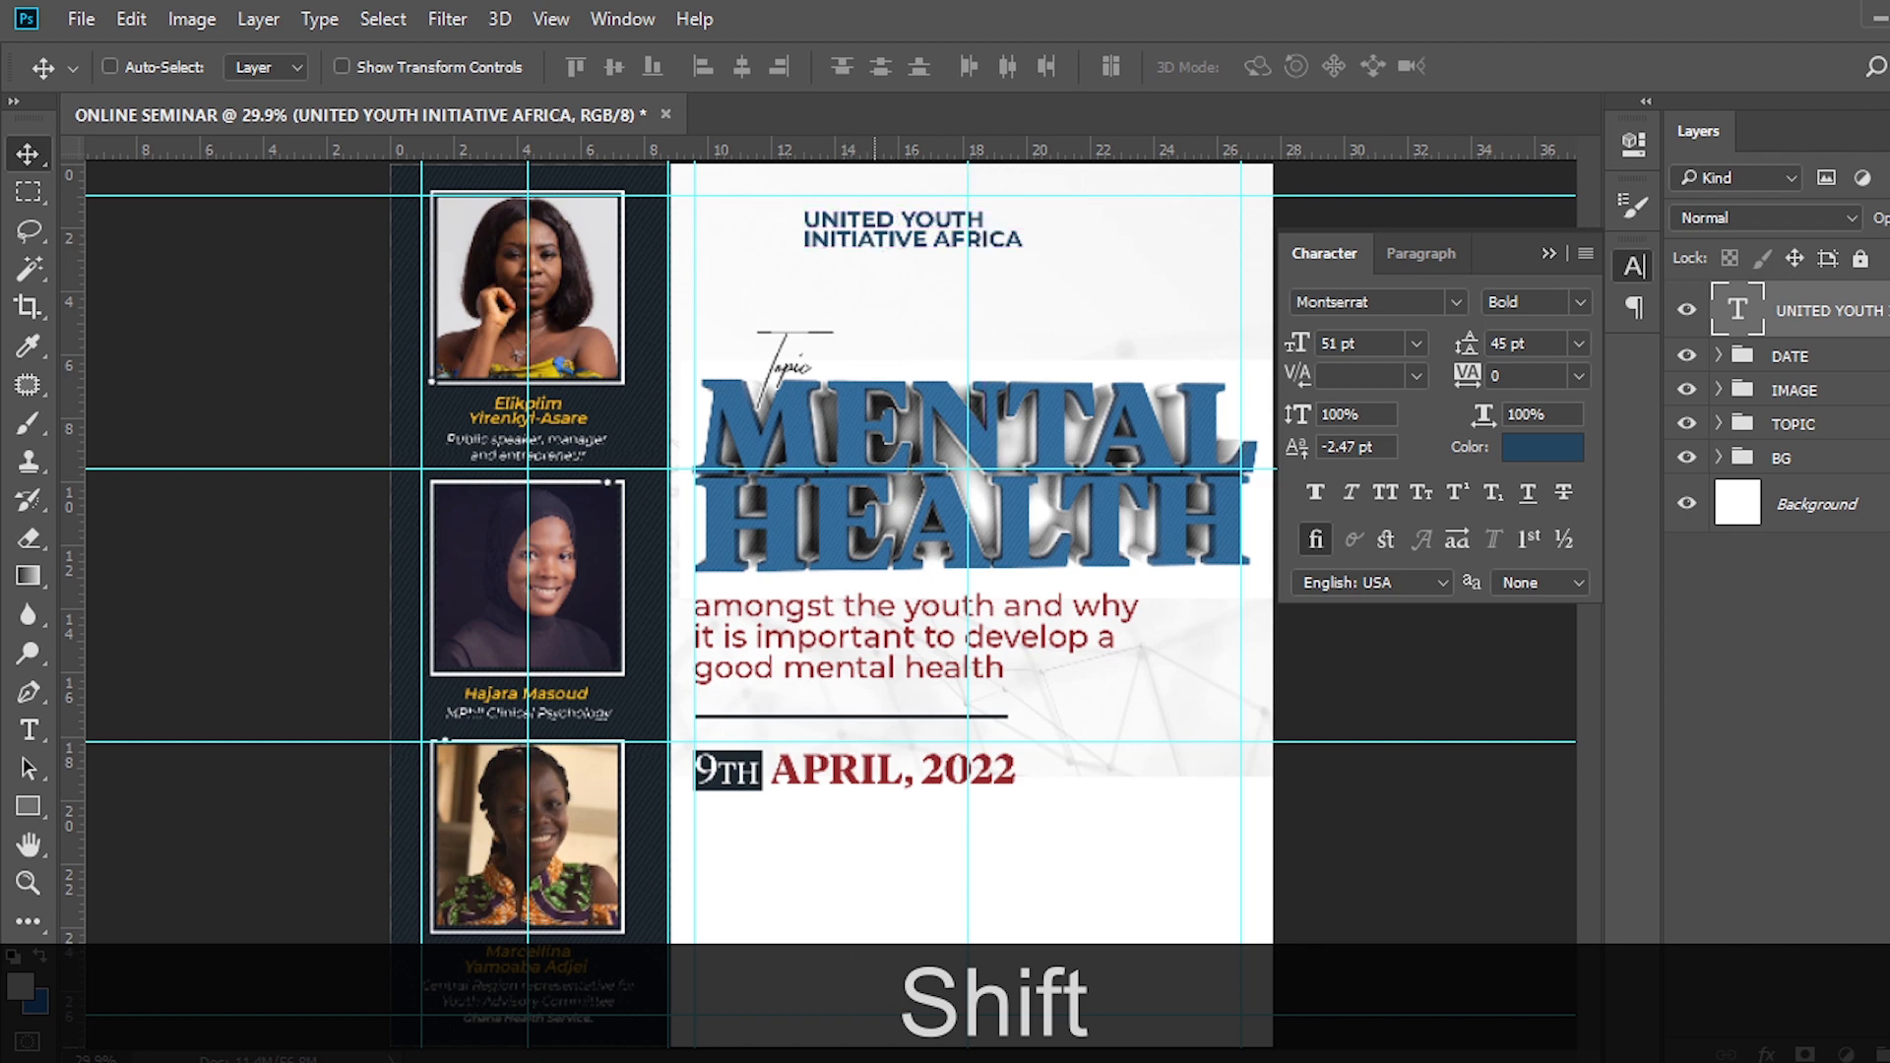
# Add "PRESENTS" from 106.txt as a separate text layer and place it directly below "INITIATIVE AFRICA", aligned with its starting edge.
pyautogui.press('t')
pyautogui.click(875, 321)
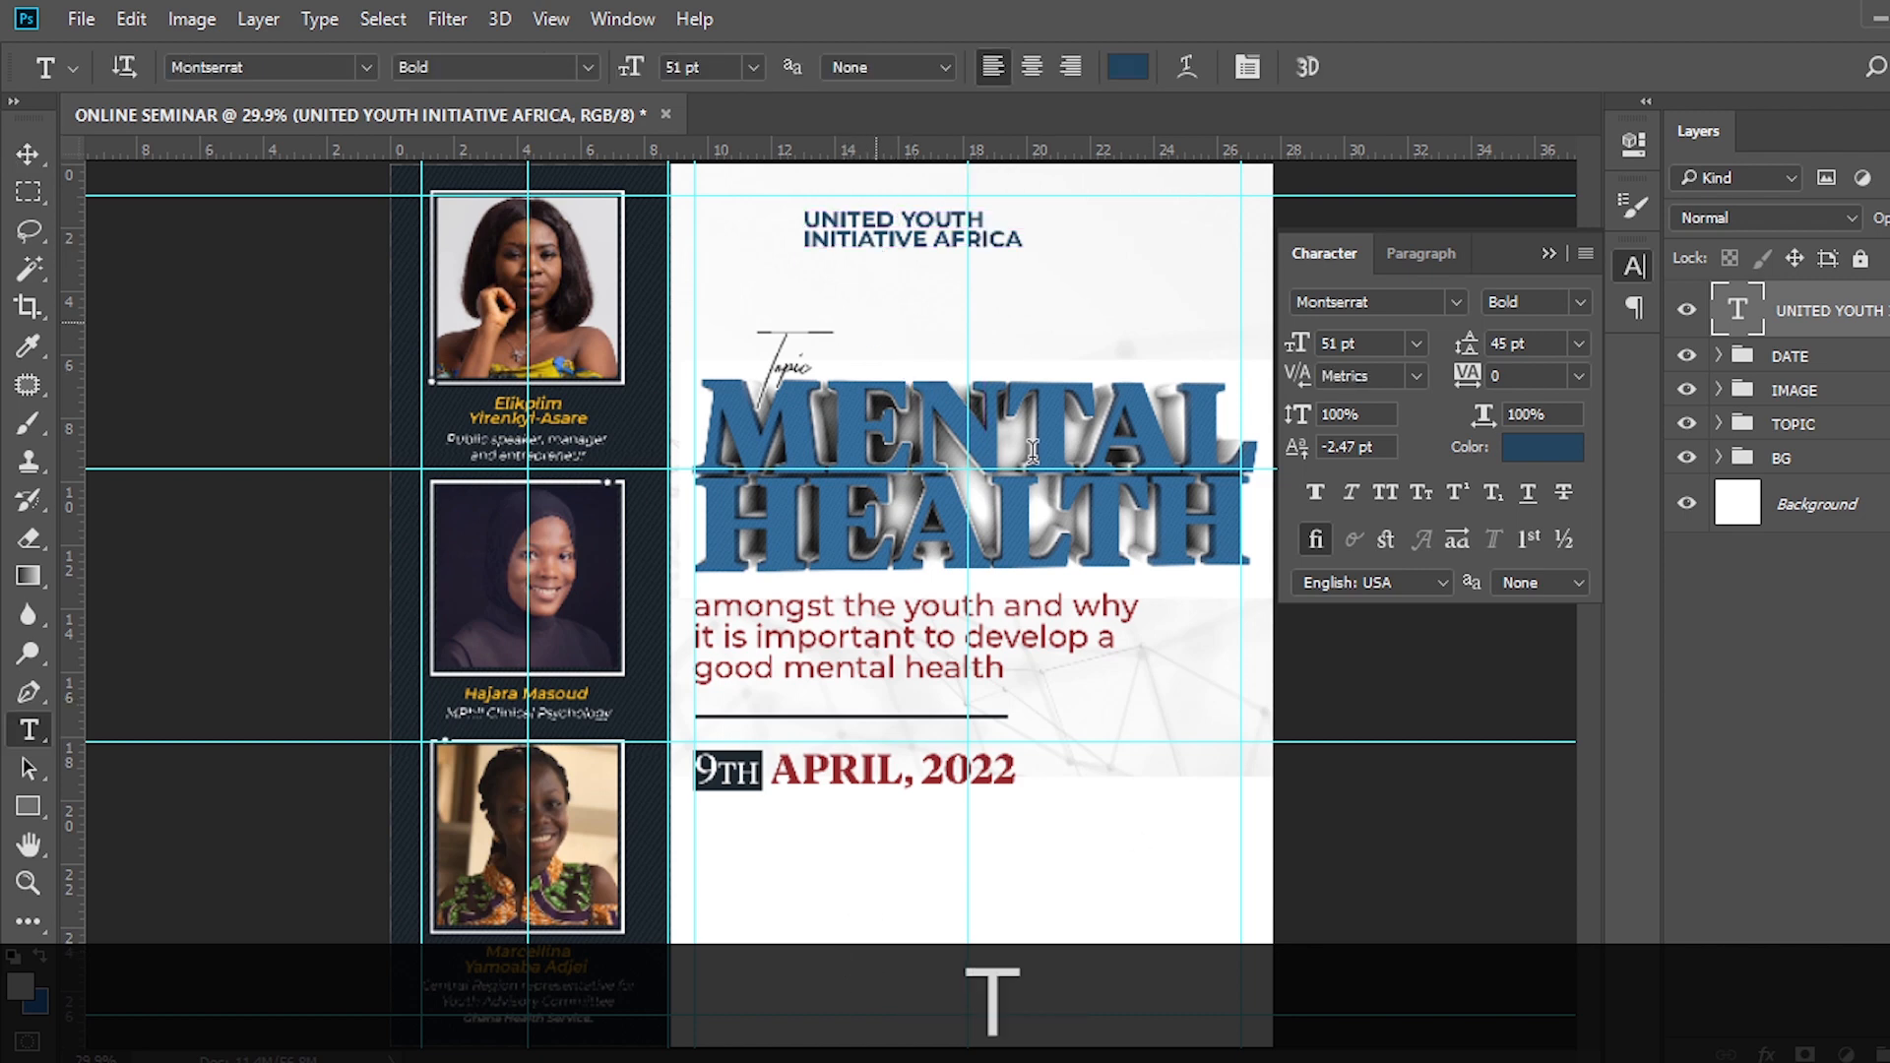
pyautogui.click(1297, 975)
pyautogui.moveTo(197, 686); pyautogui.dragTo(10, 682)
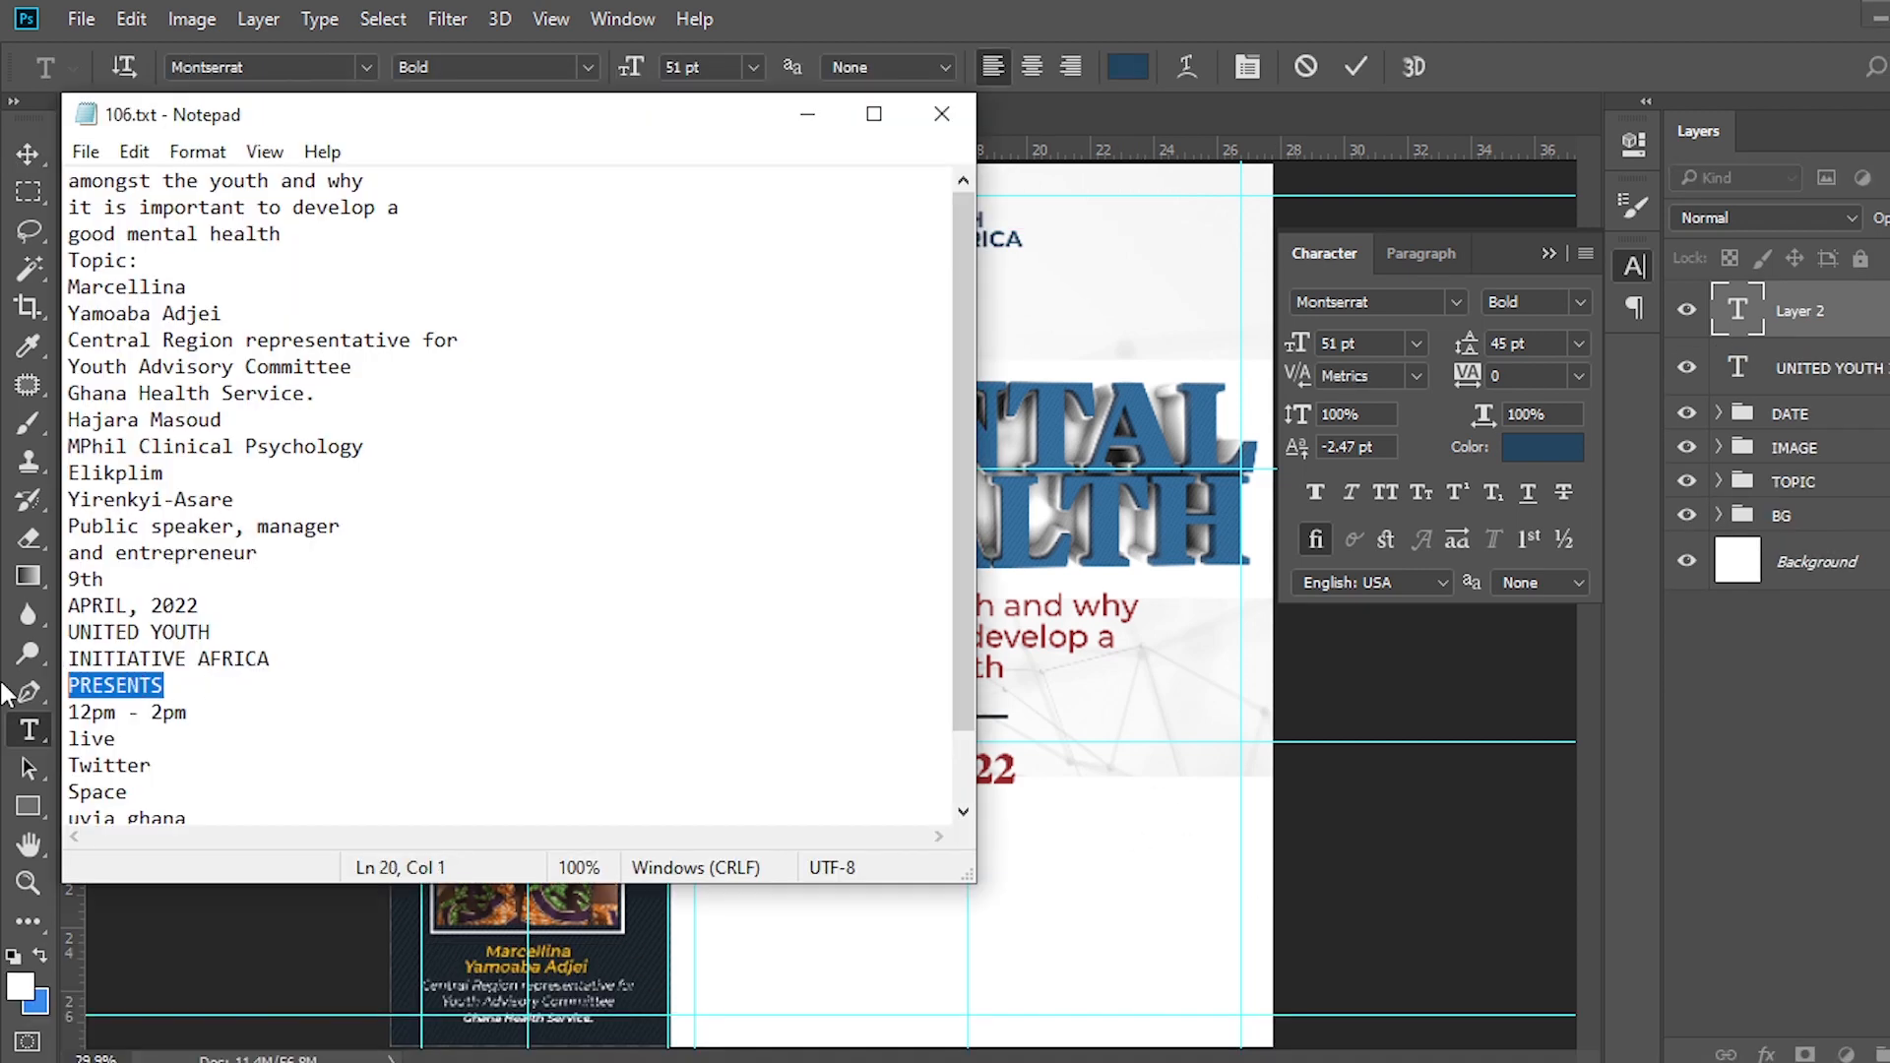
pyautogui.hotkey('ctrl', 'c')
pyautogui.click(1784, 291)
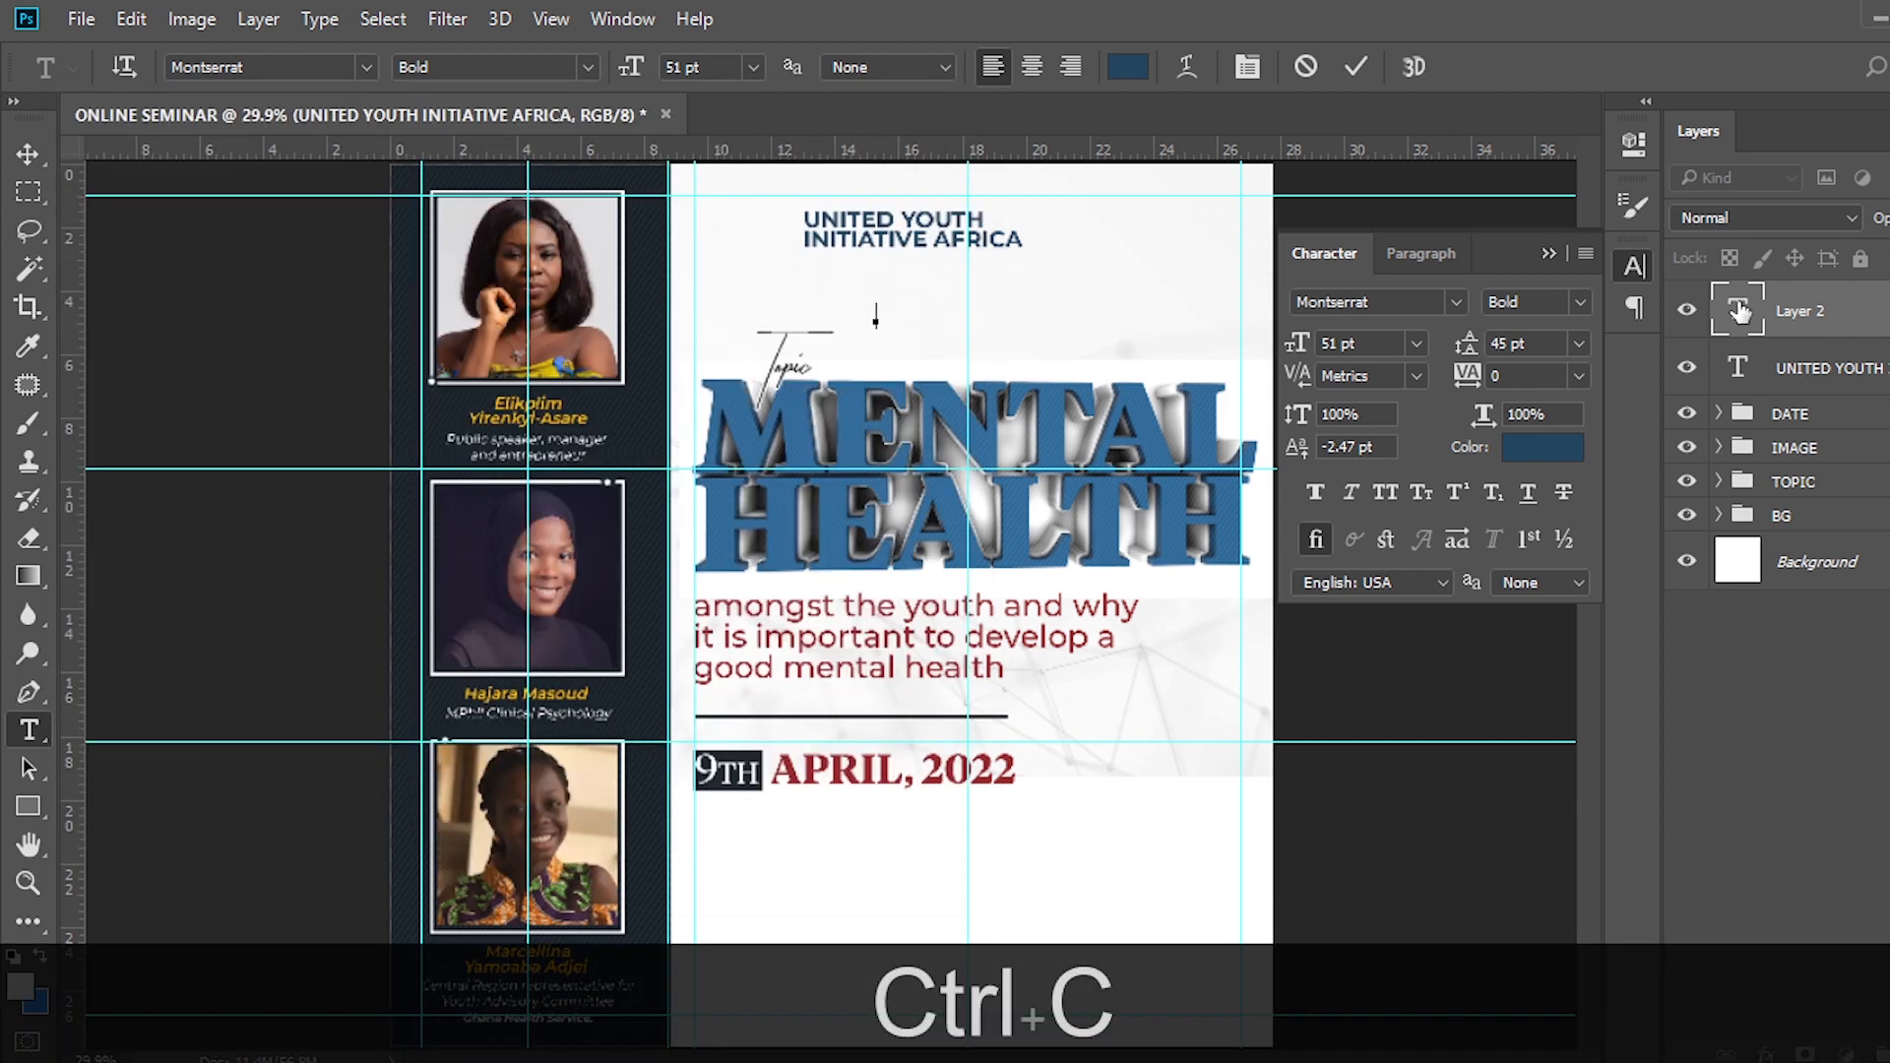
pyautogui.click(1740, 312)
pyautogui.hotkey('ctrl', 'v')
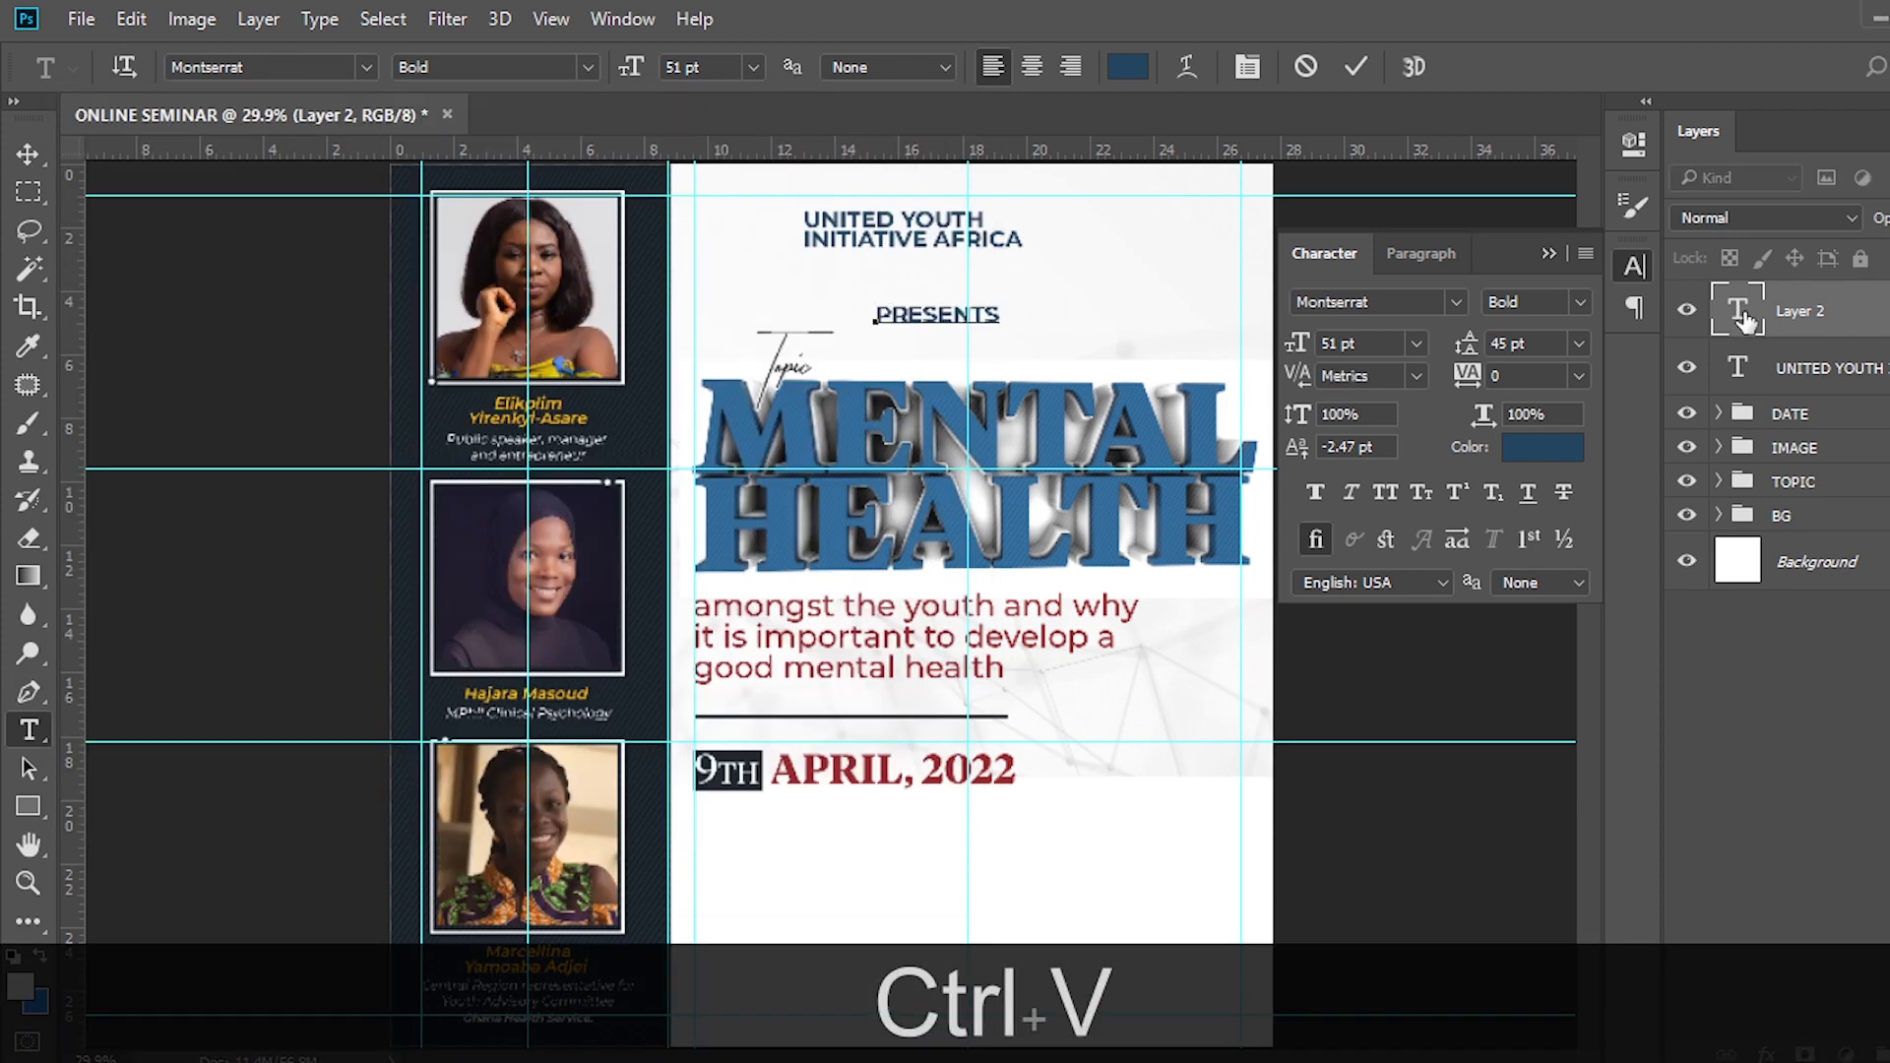
pyautogui.press('v')
pyautogui.moveTo(890, 310); pyautogui.dragTo(819, 264)
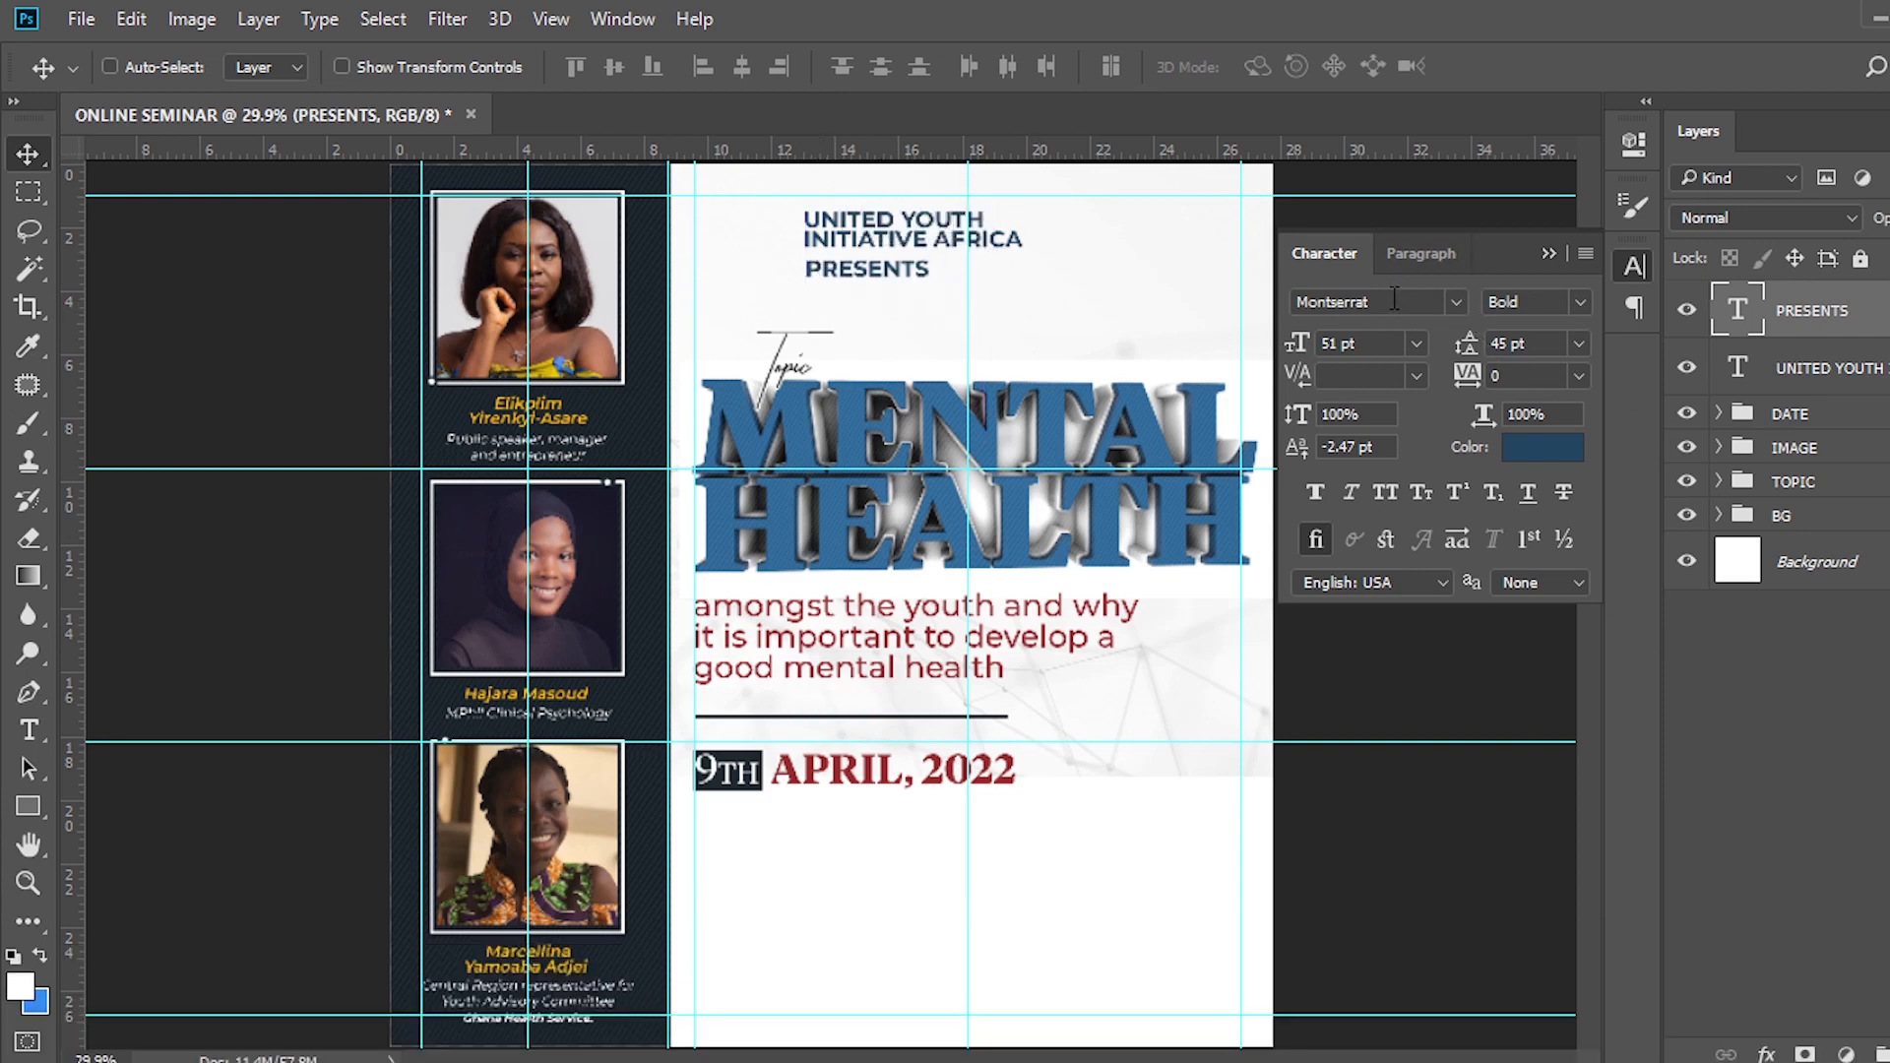
# Change the "PRESENTS" text to Montserrat Regular at 37 pt.
pyautogui.click(1555, 301)
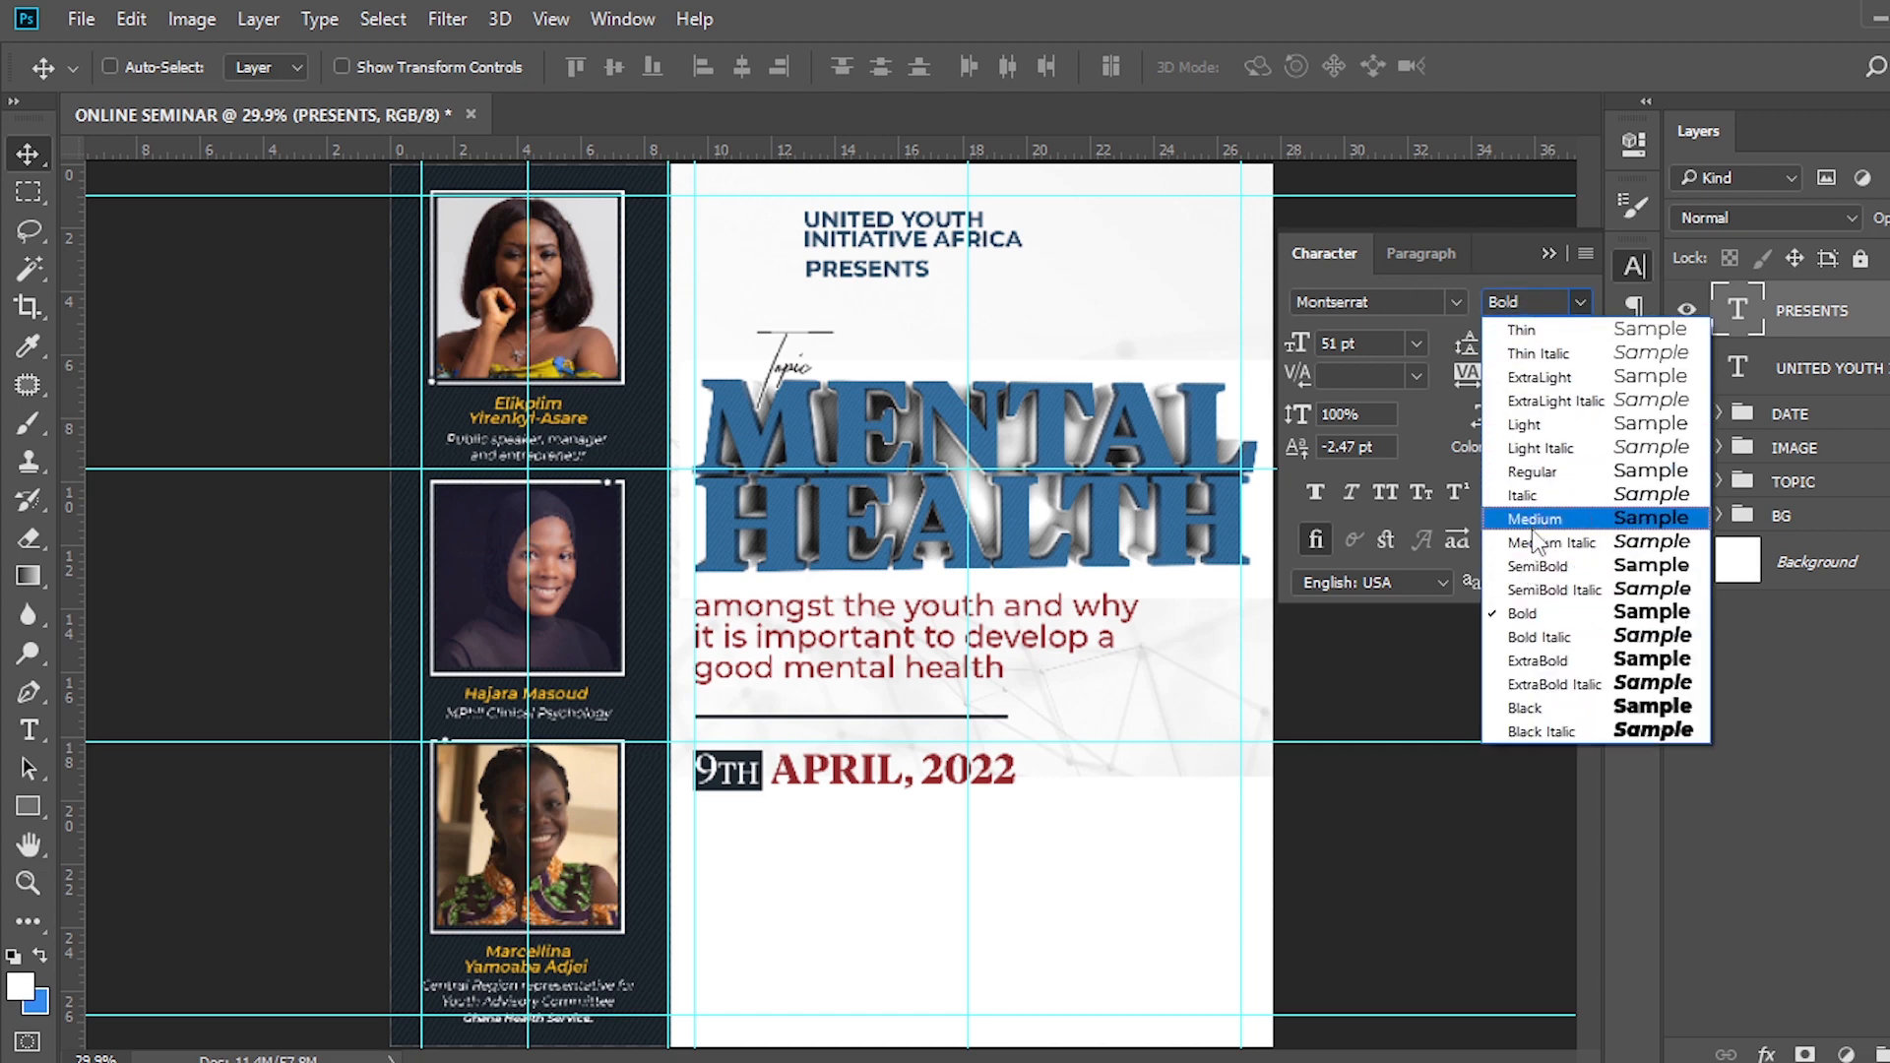
pyautogui.click(1538, 474)
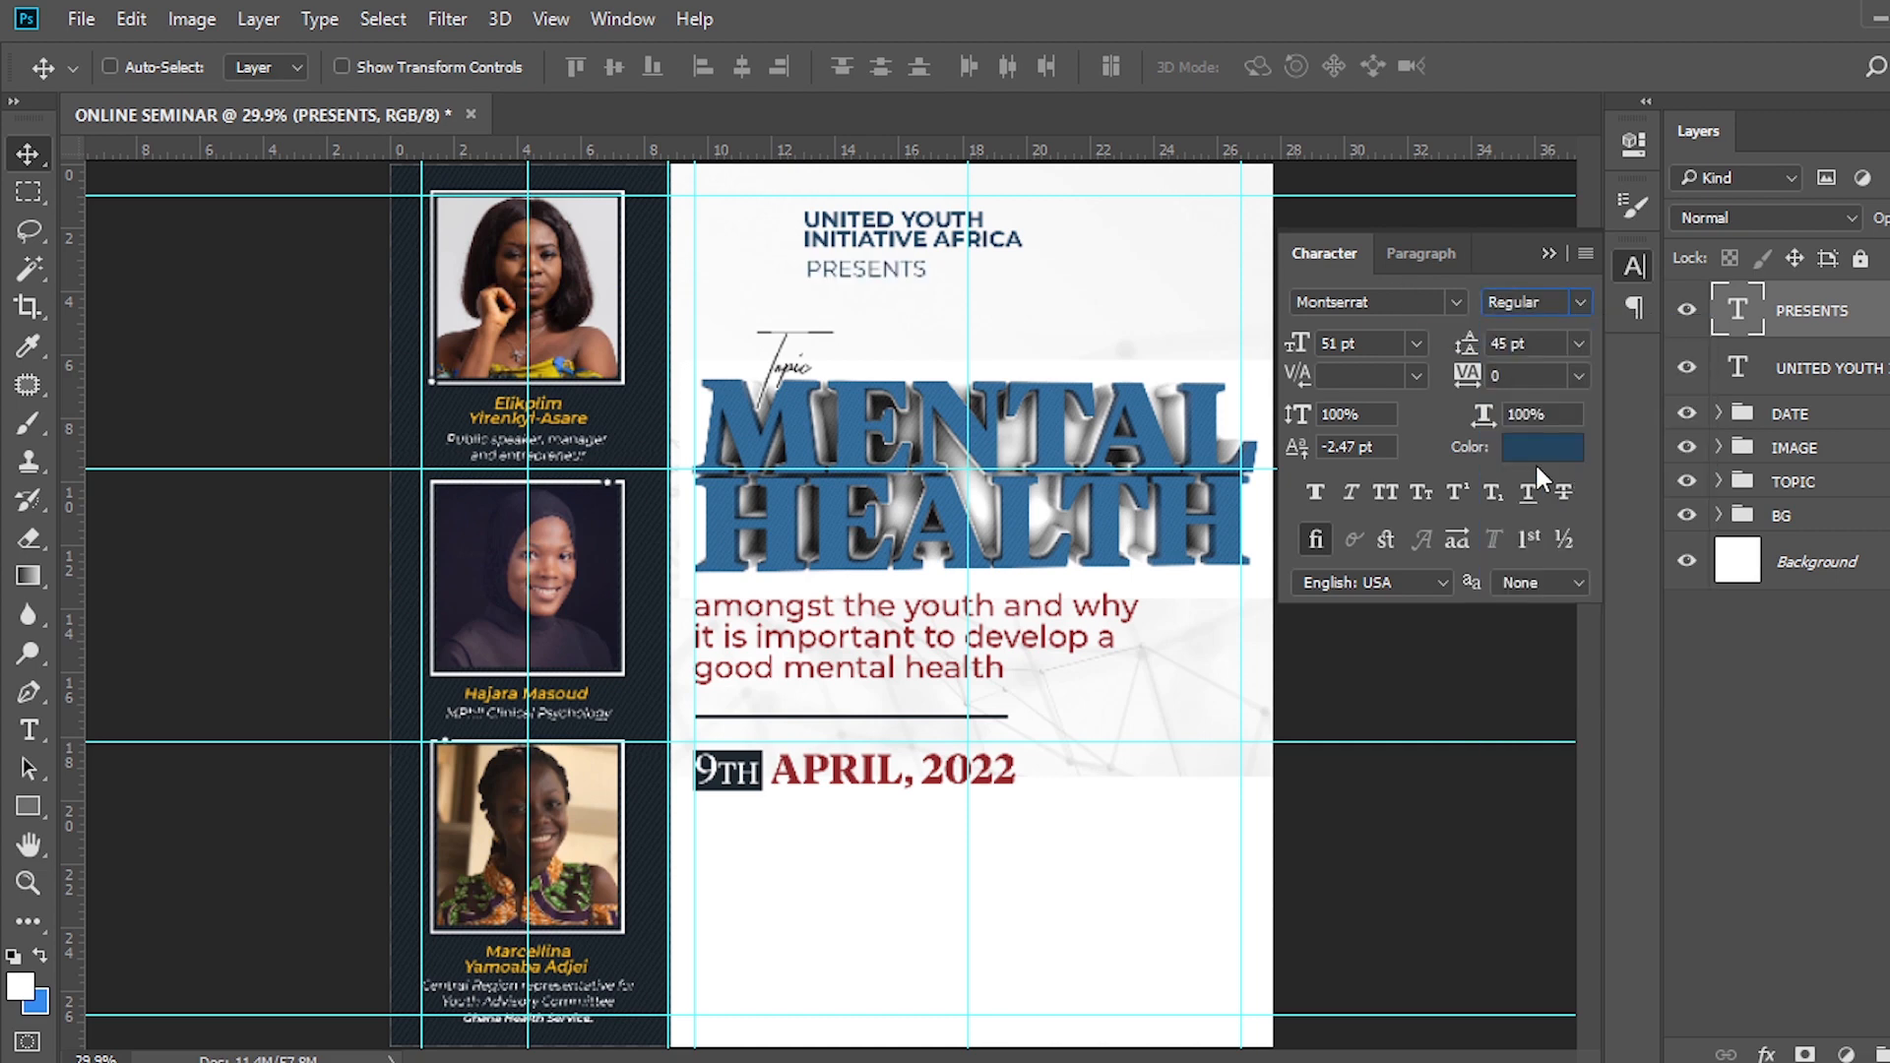
pyautogui.click(1376, 347)
pyautogui.write('37')
pyautogui.press('Return')
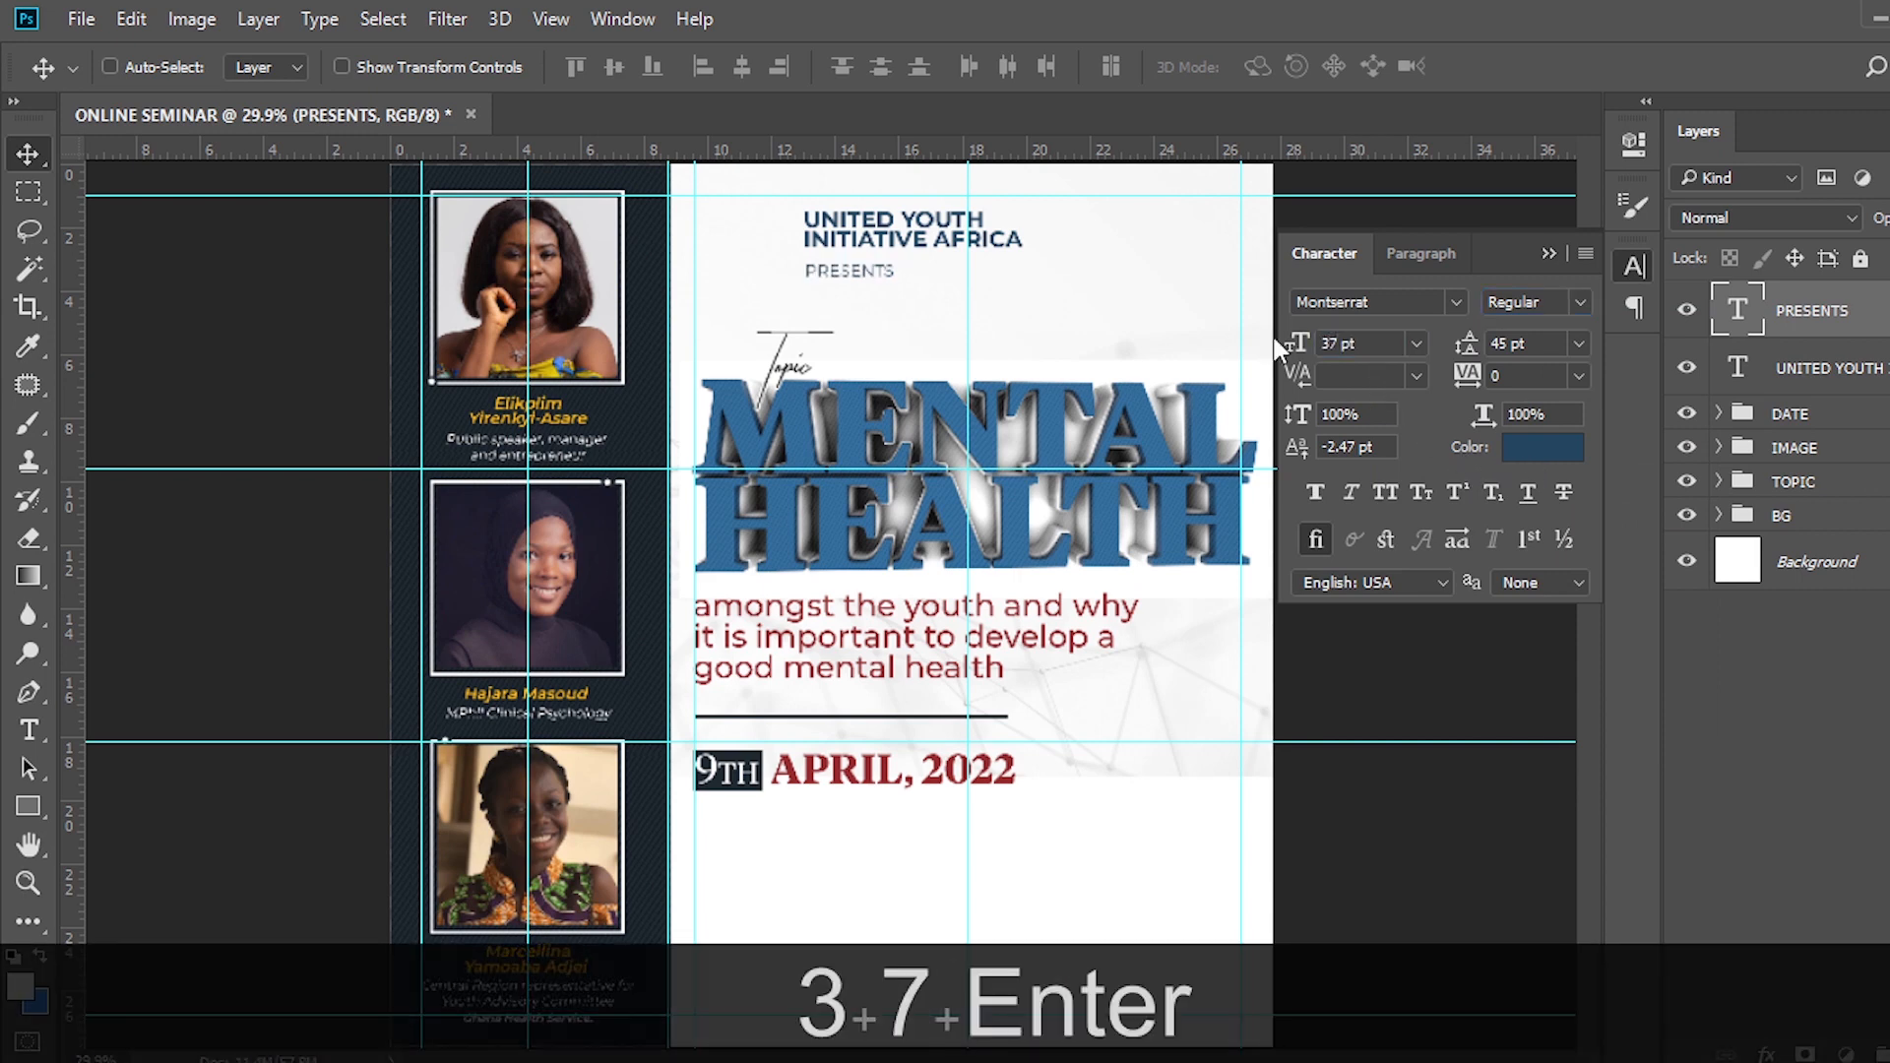
# Set the tracking of the "PRESENTS" text to 400.
pyautogui.click(1463, 375)
pyautogui.write('5')
pyautogui.press('BackSpace')
pyautogui.write('400')
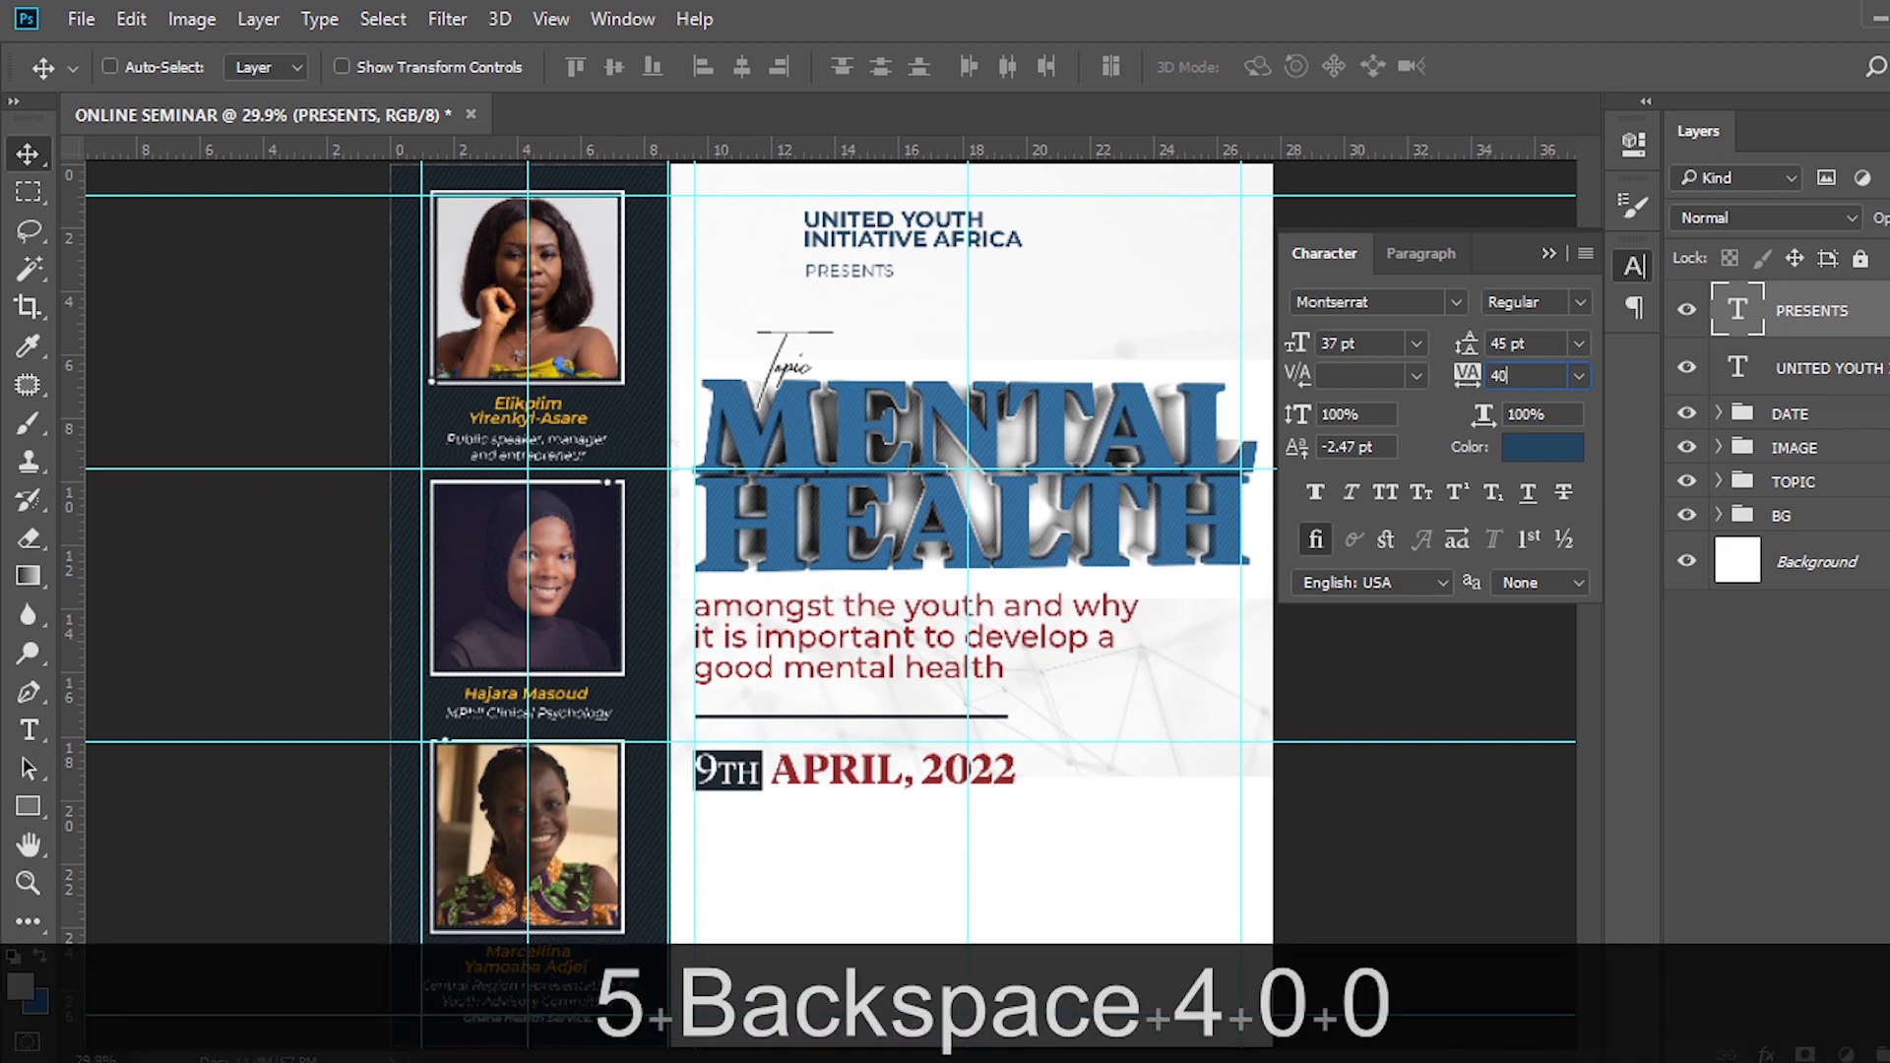
pyautogui.press('Return')
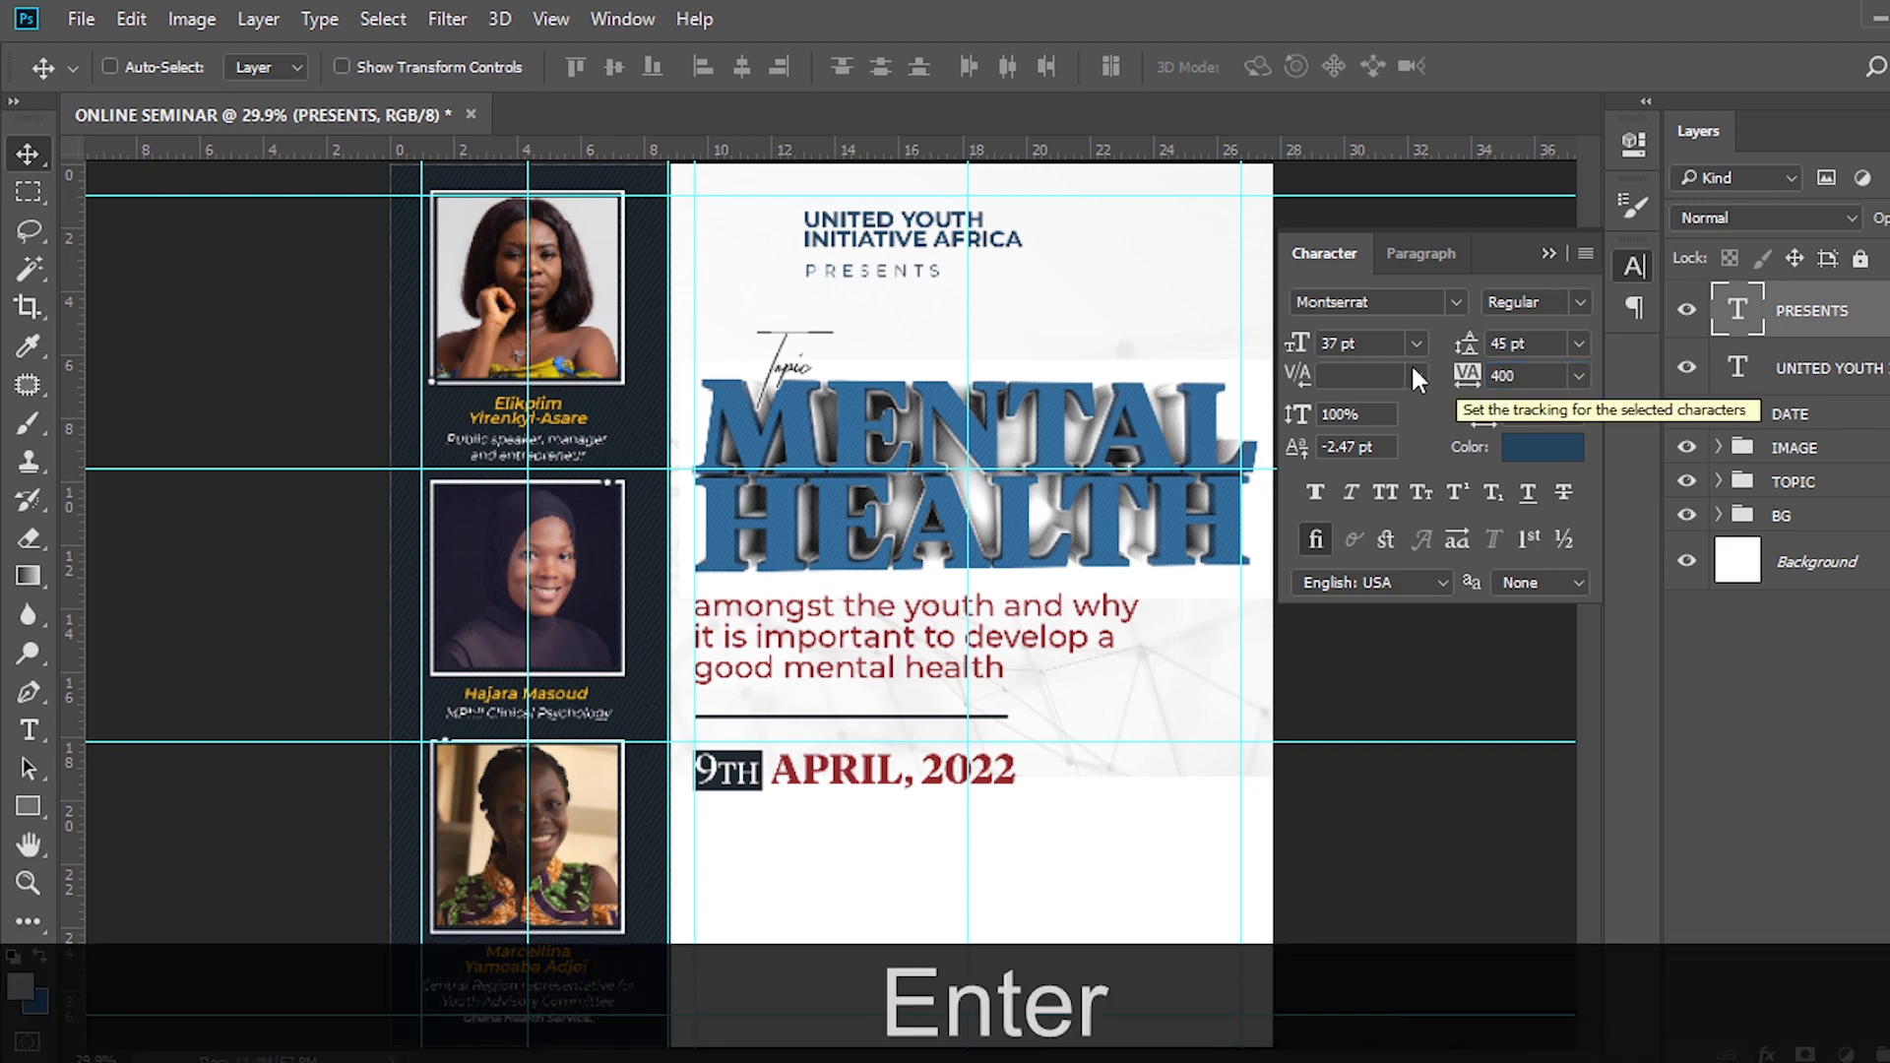
# Set the colour of the "PRESENTS" text to dark blue #1E4360.
pyautogui.click(1545, 446)
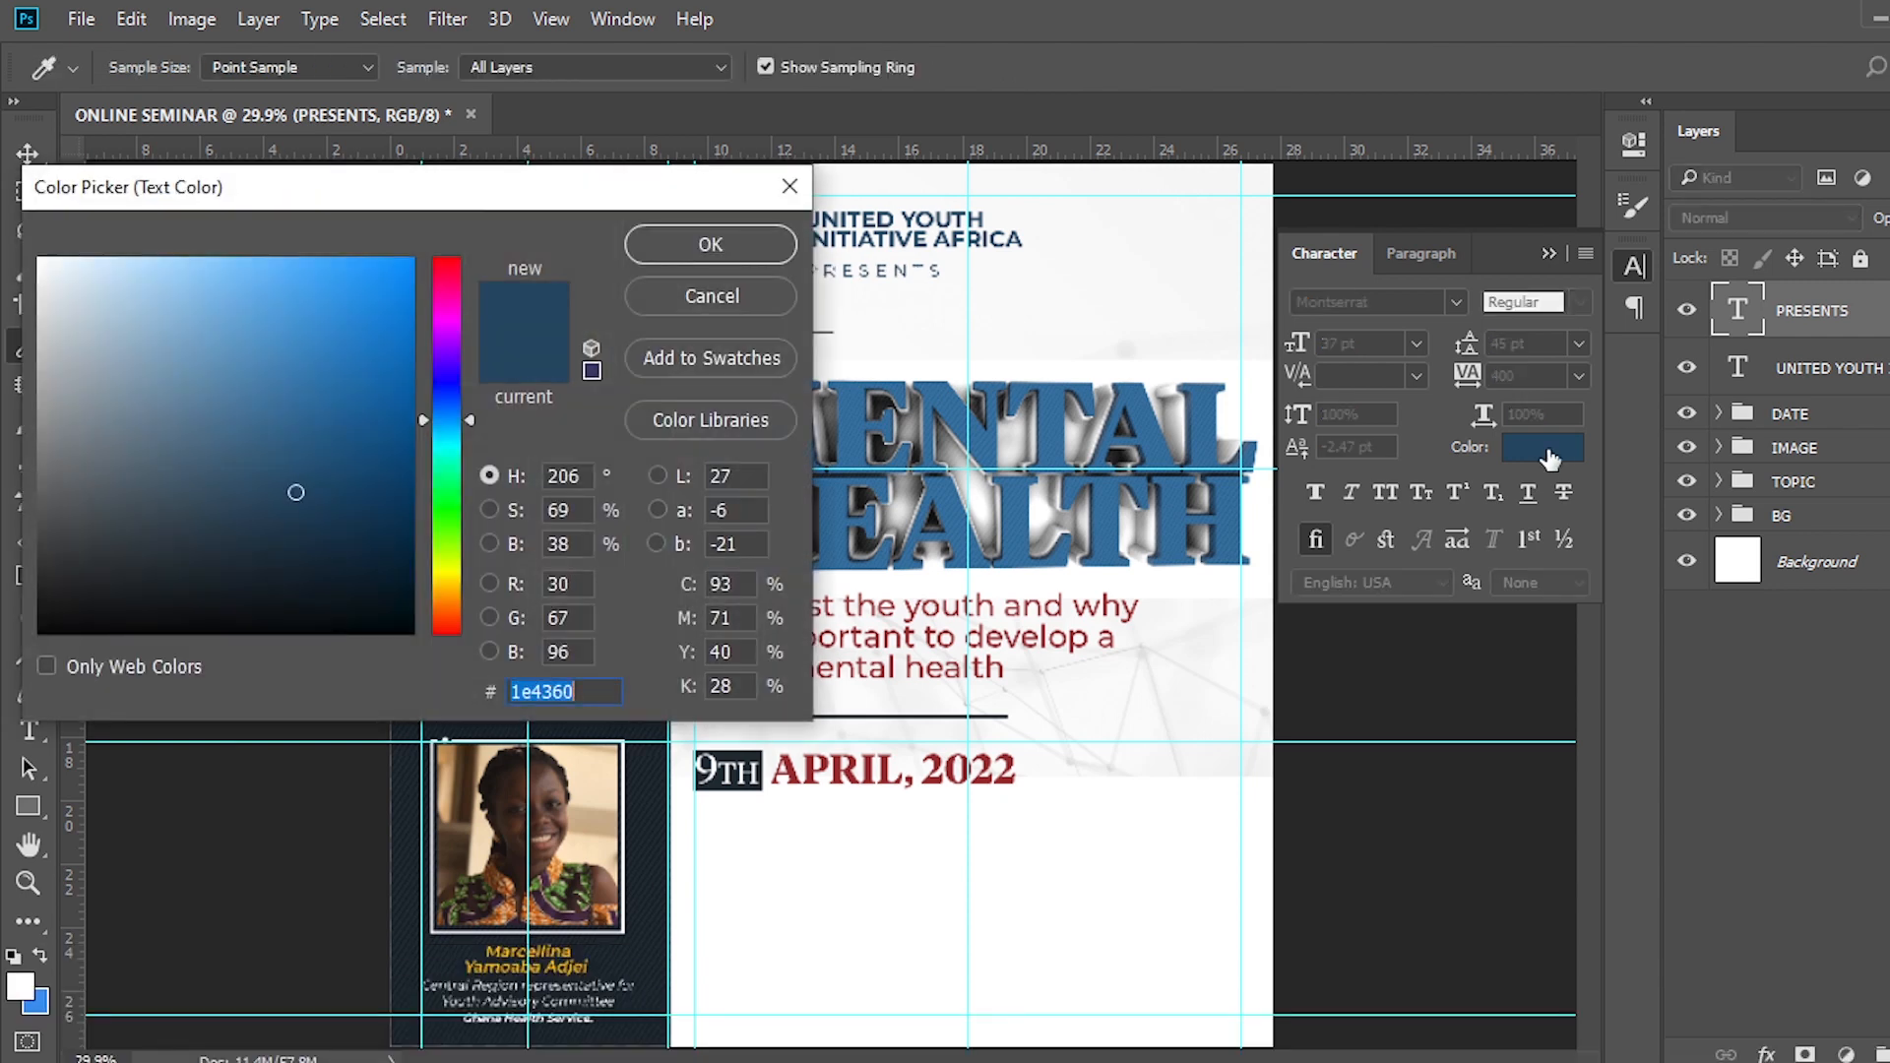
pyautogui.write('1E')
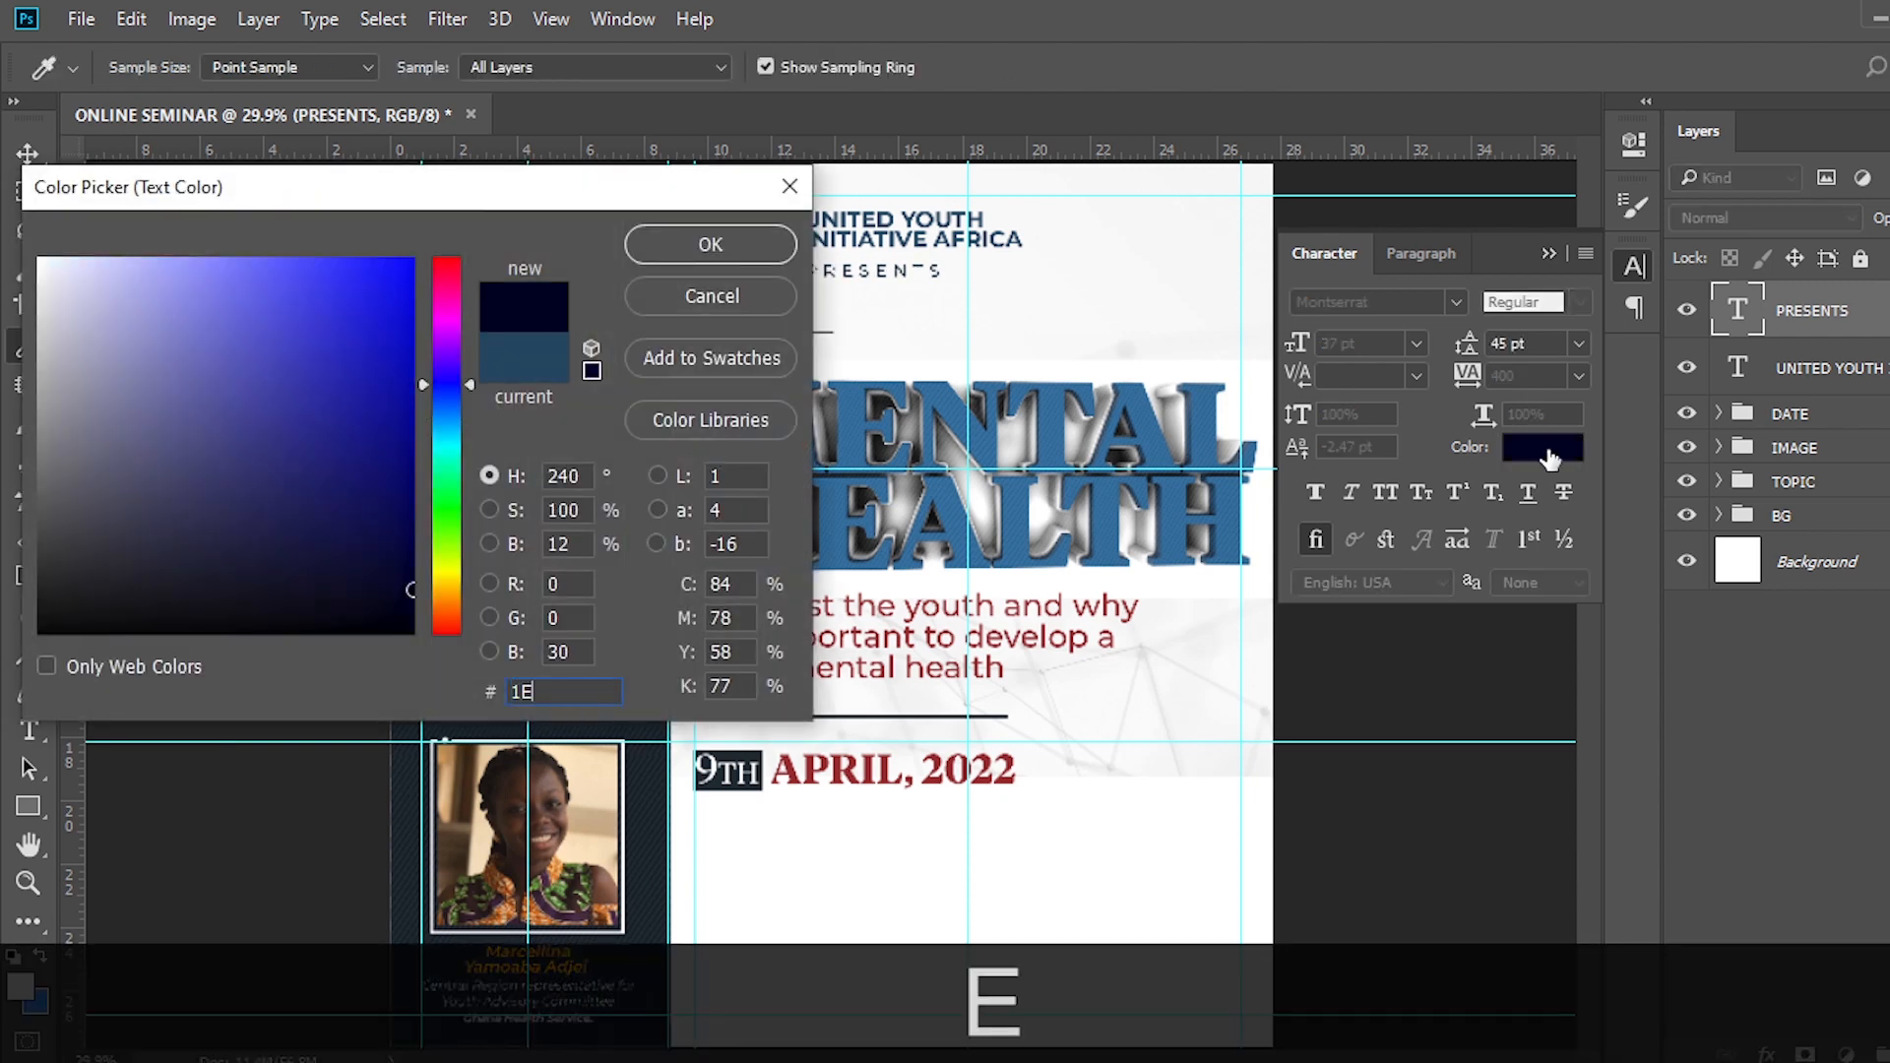
pyautogui.write('4')
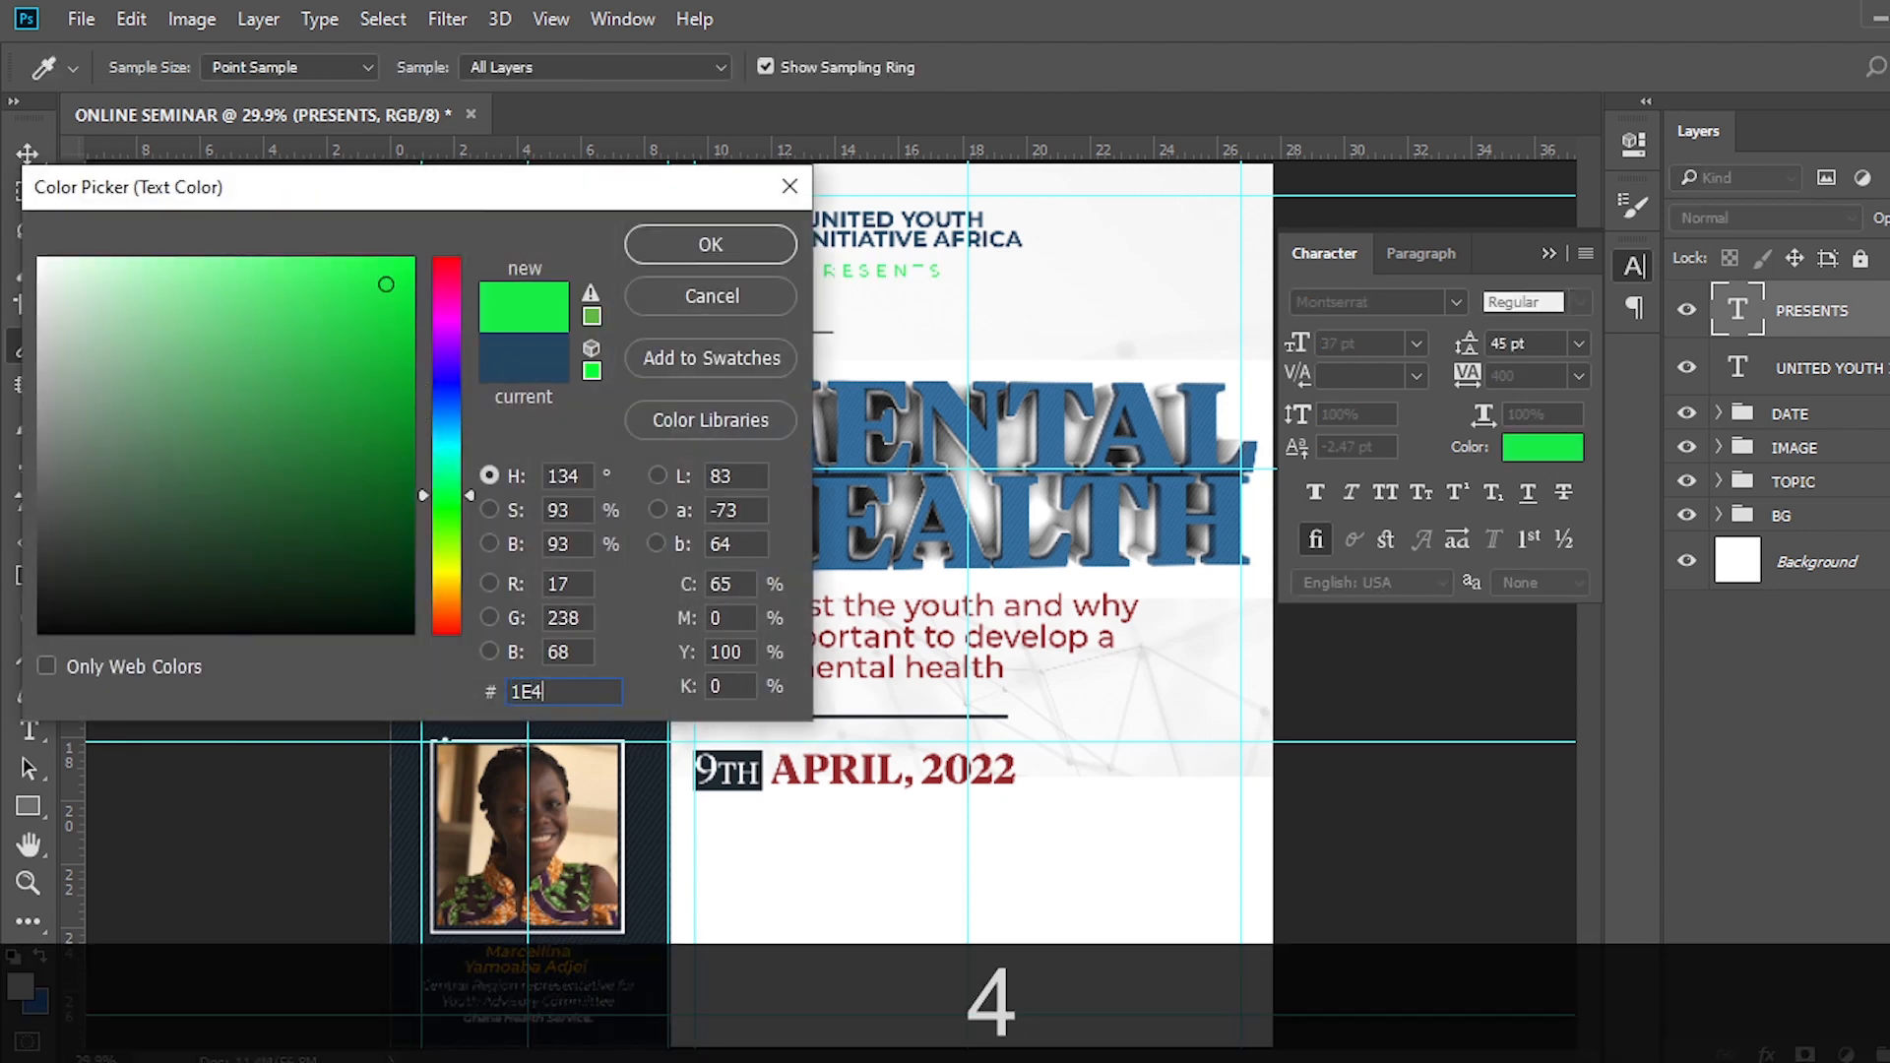
pyautogui.write('360')
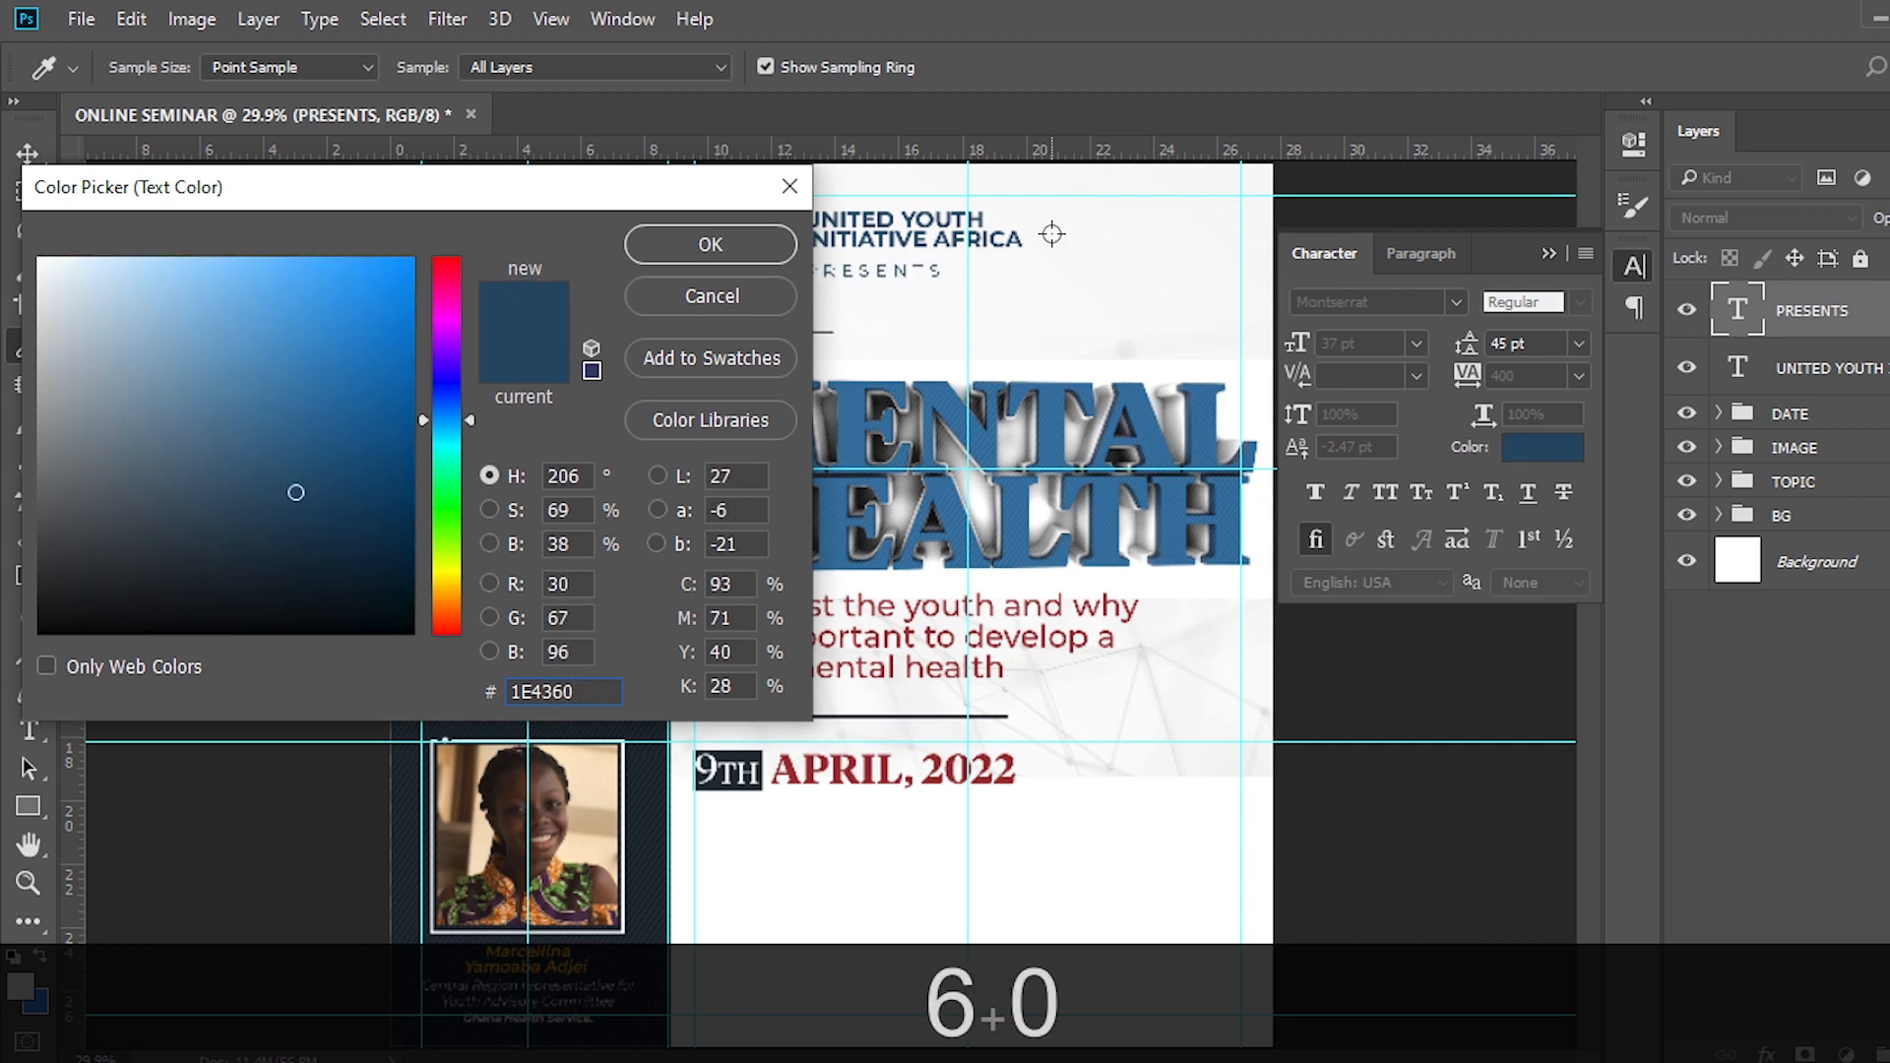
pyautogui.click(759, 256)
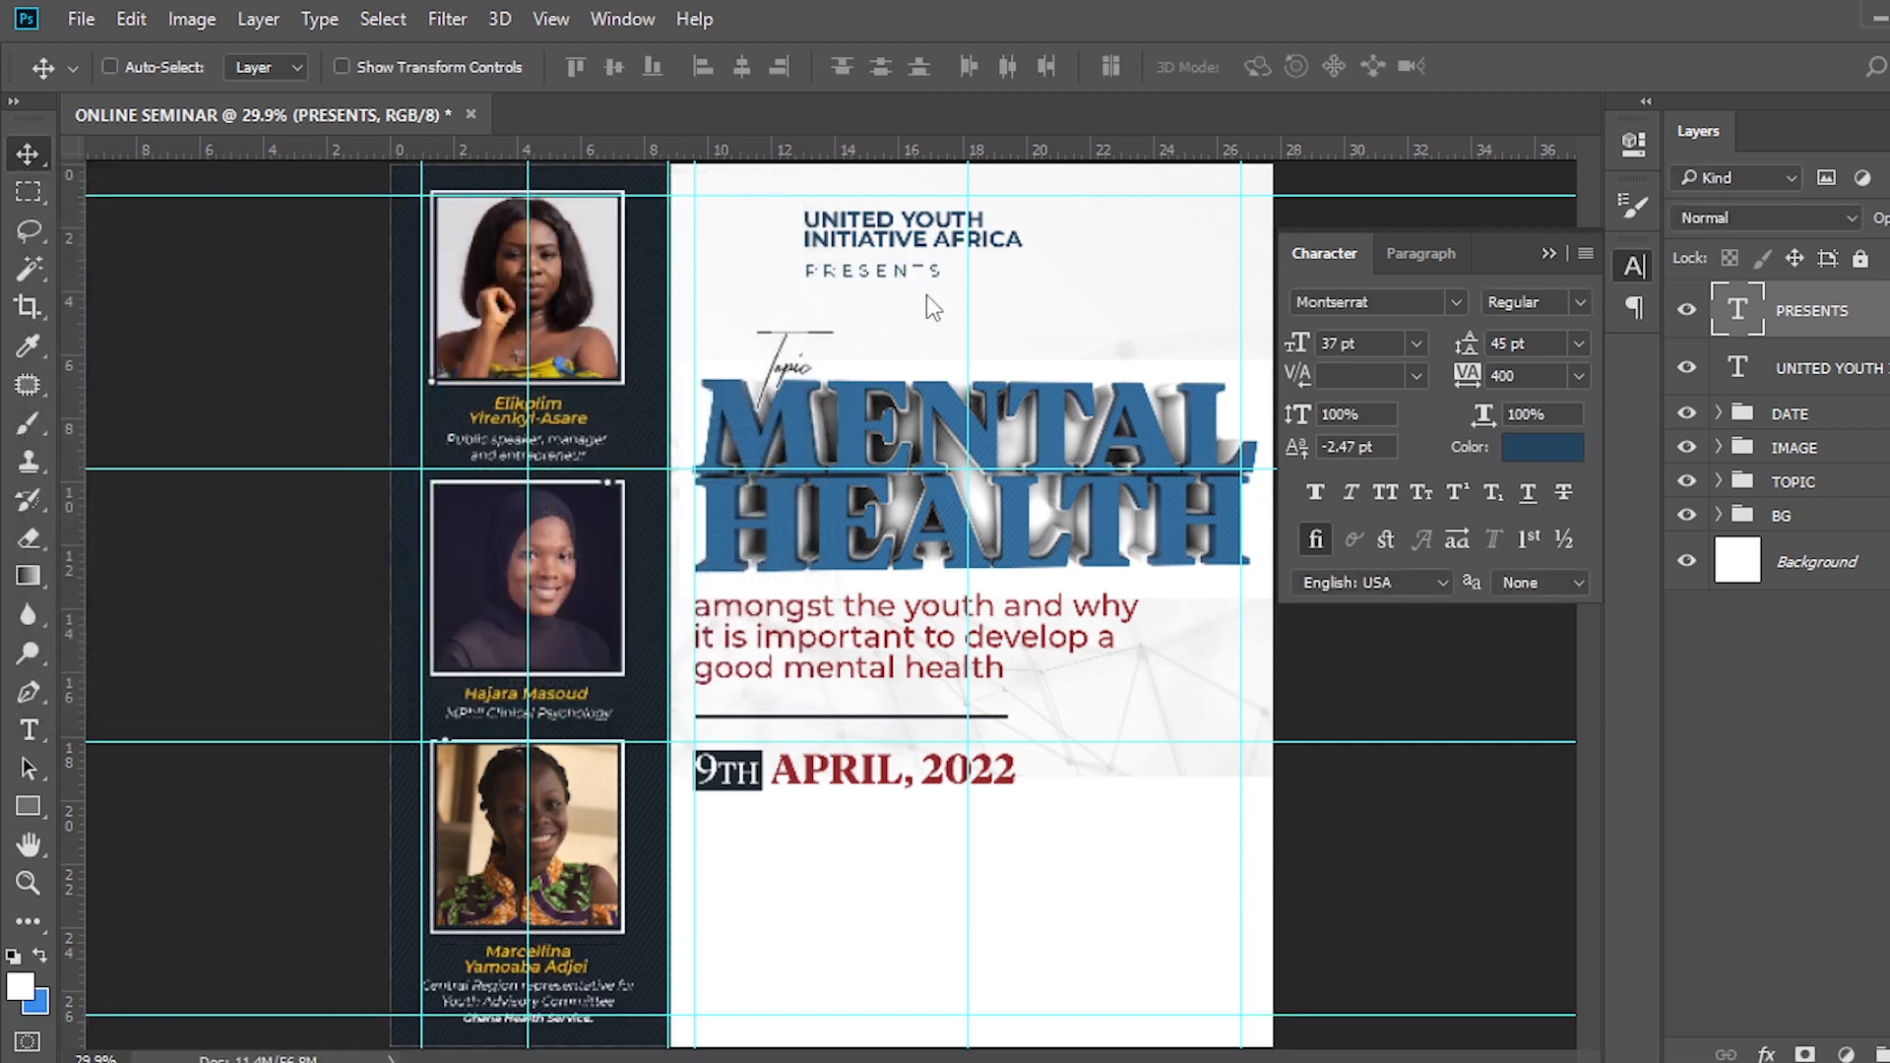
pyautogui.click(1547, 255)
# Nudge the "PRESENTS" text up slightly, closer to the "INITIATIVE AFRICA" line.
pyautogui.hotkey('ctrl', '=')
pyautogui.hotkey('ctrl', '=')
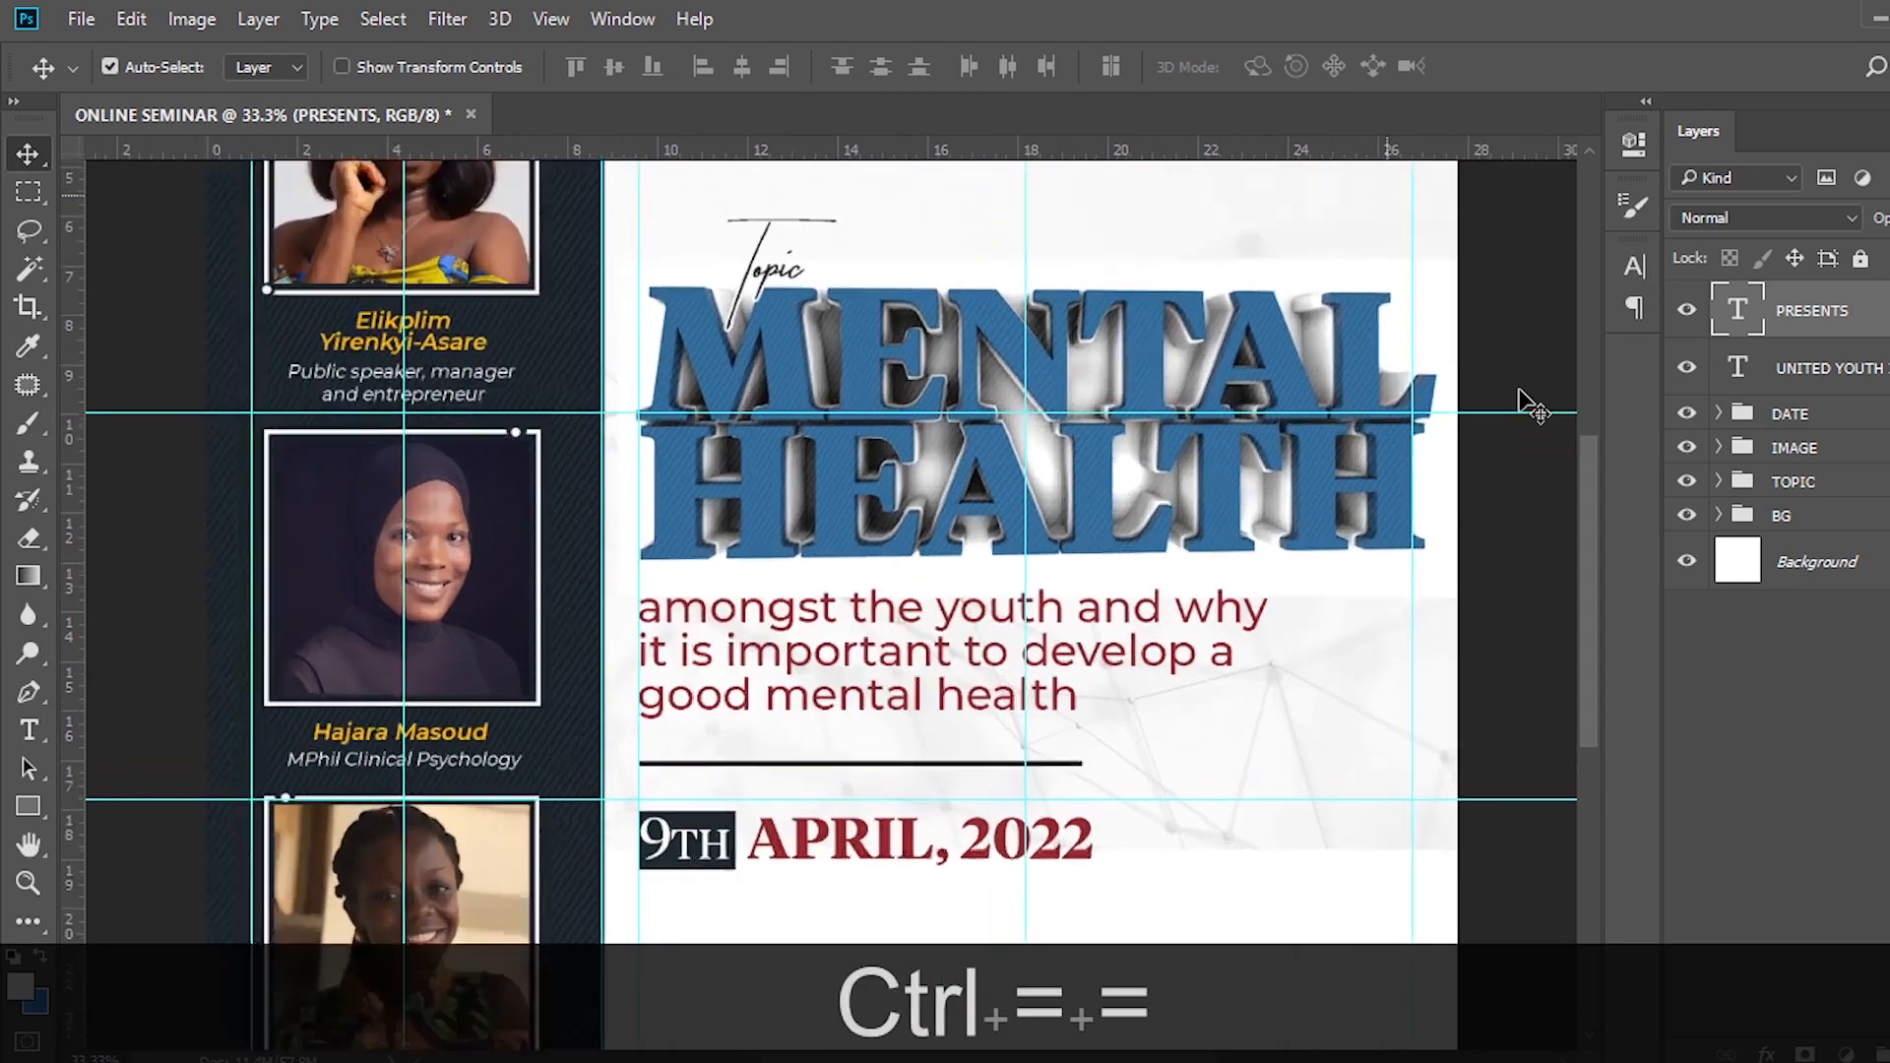
pyautogui.scroll(2, 1189, 340)
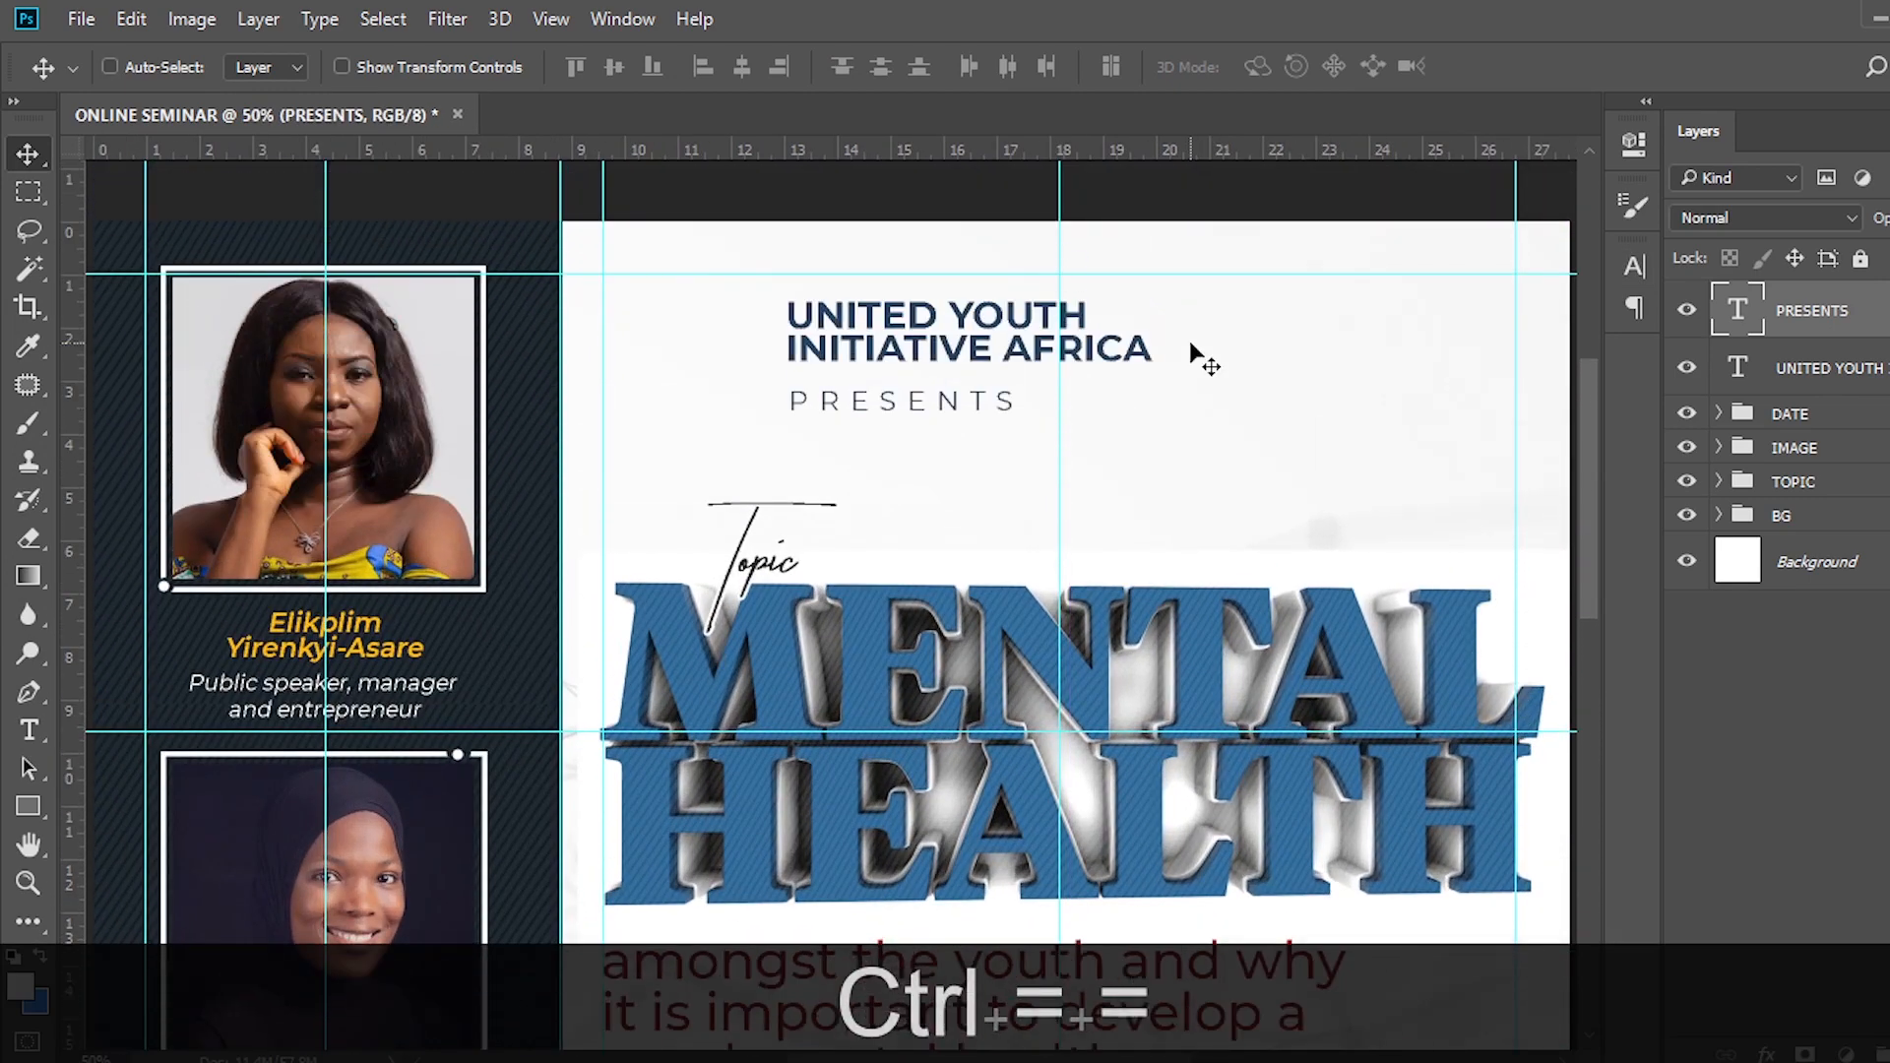
pyautogui.press('Up')
pyautogui.press('Up')
pyautogui.press('Up')
pyautogui.press('Up')
pyautogui.press('Up')
pyautogui.press('Up')
pyautogui.press('Up')
pyautogui.press('Up')
pyautogui.press('Up')
pyautogui.press('Up')
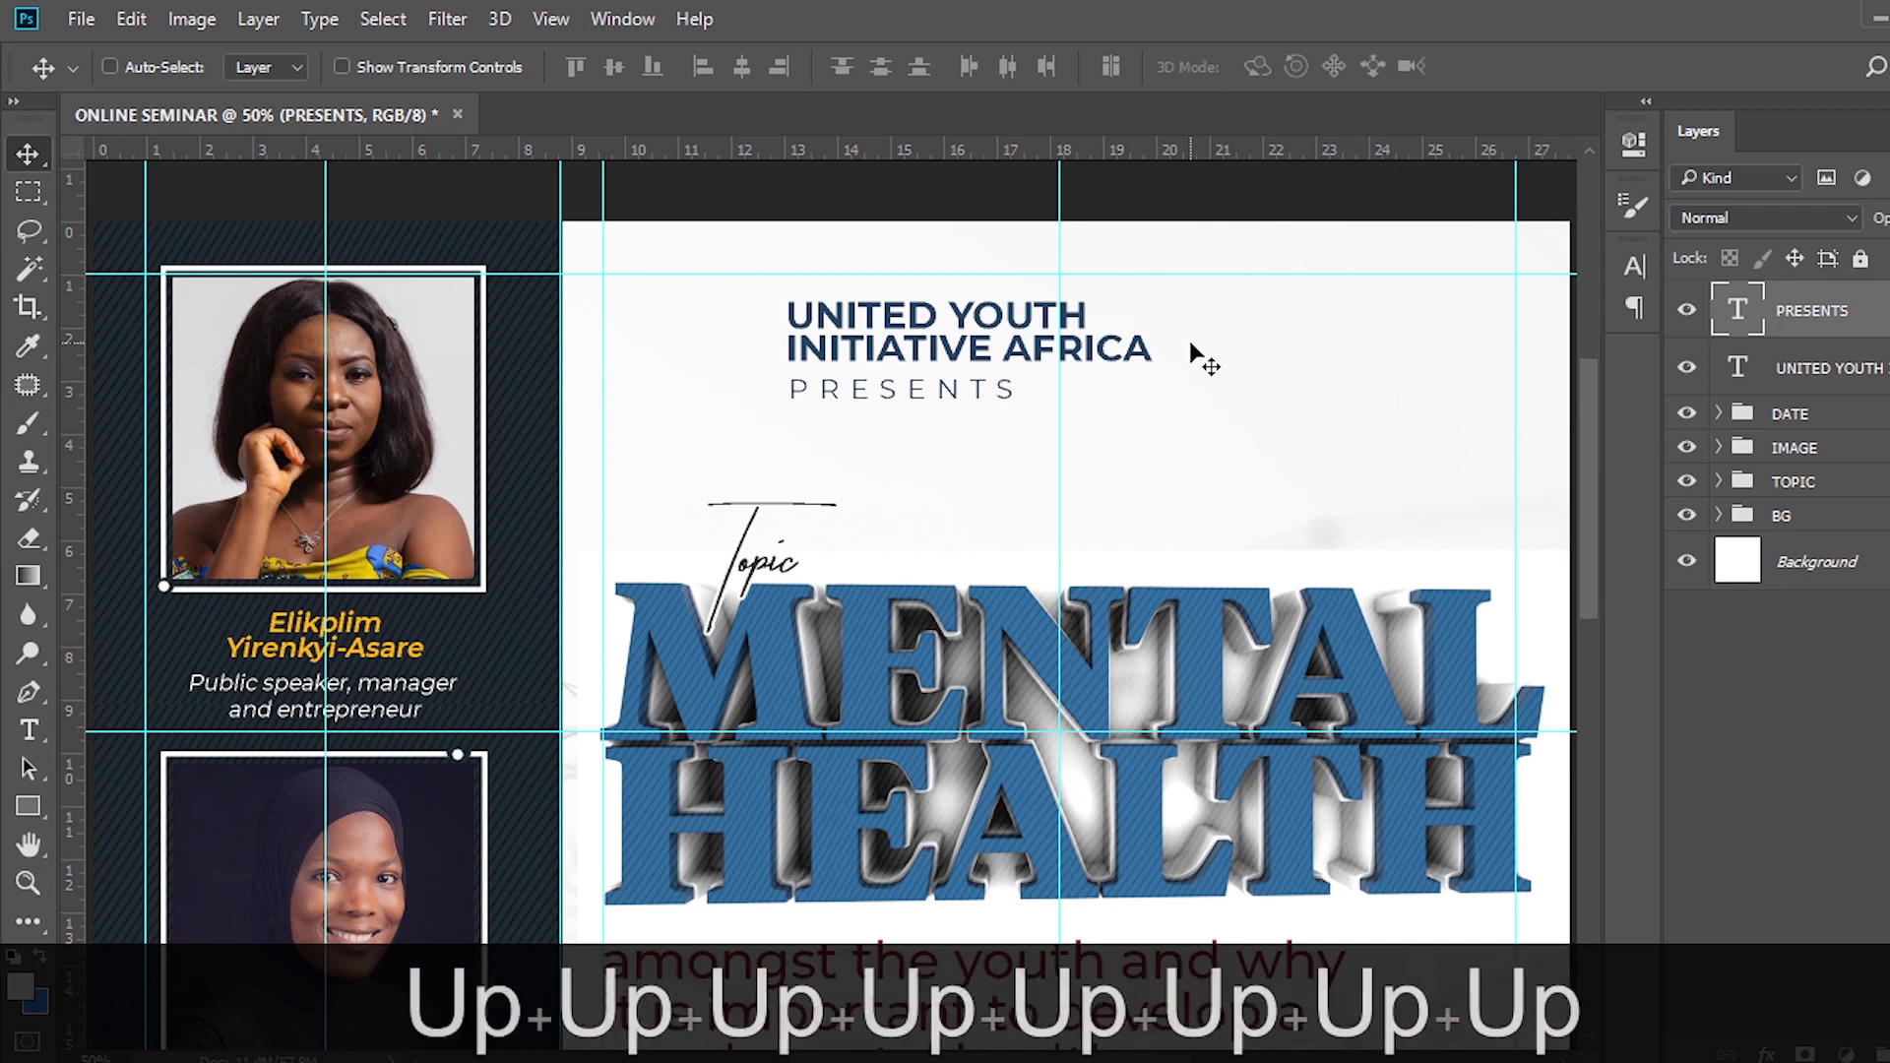
# Shift the "PRESENTS" text slightly left and further up to tighten its gap and alignment under the organisation name.
pyautogui.press('Left')
pyautogui.press('Up')
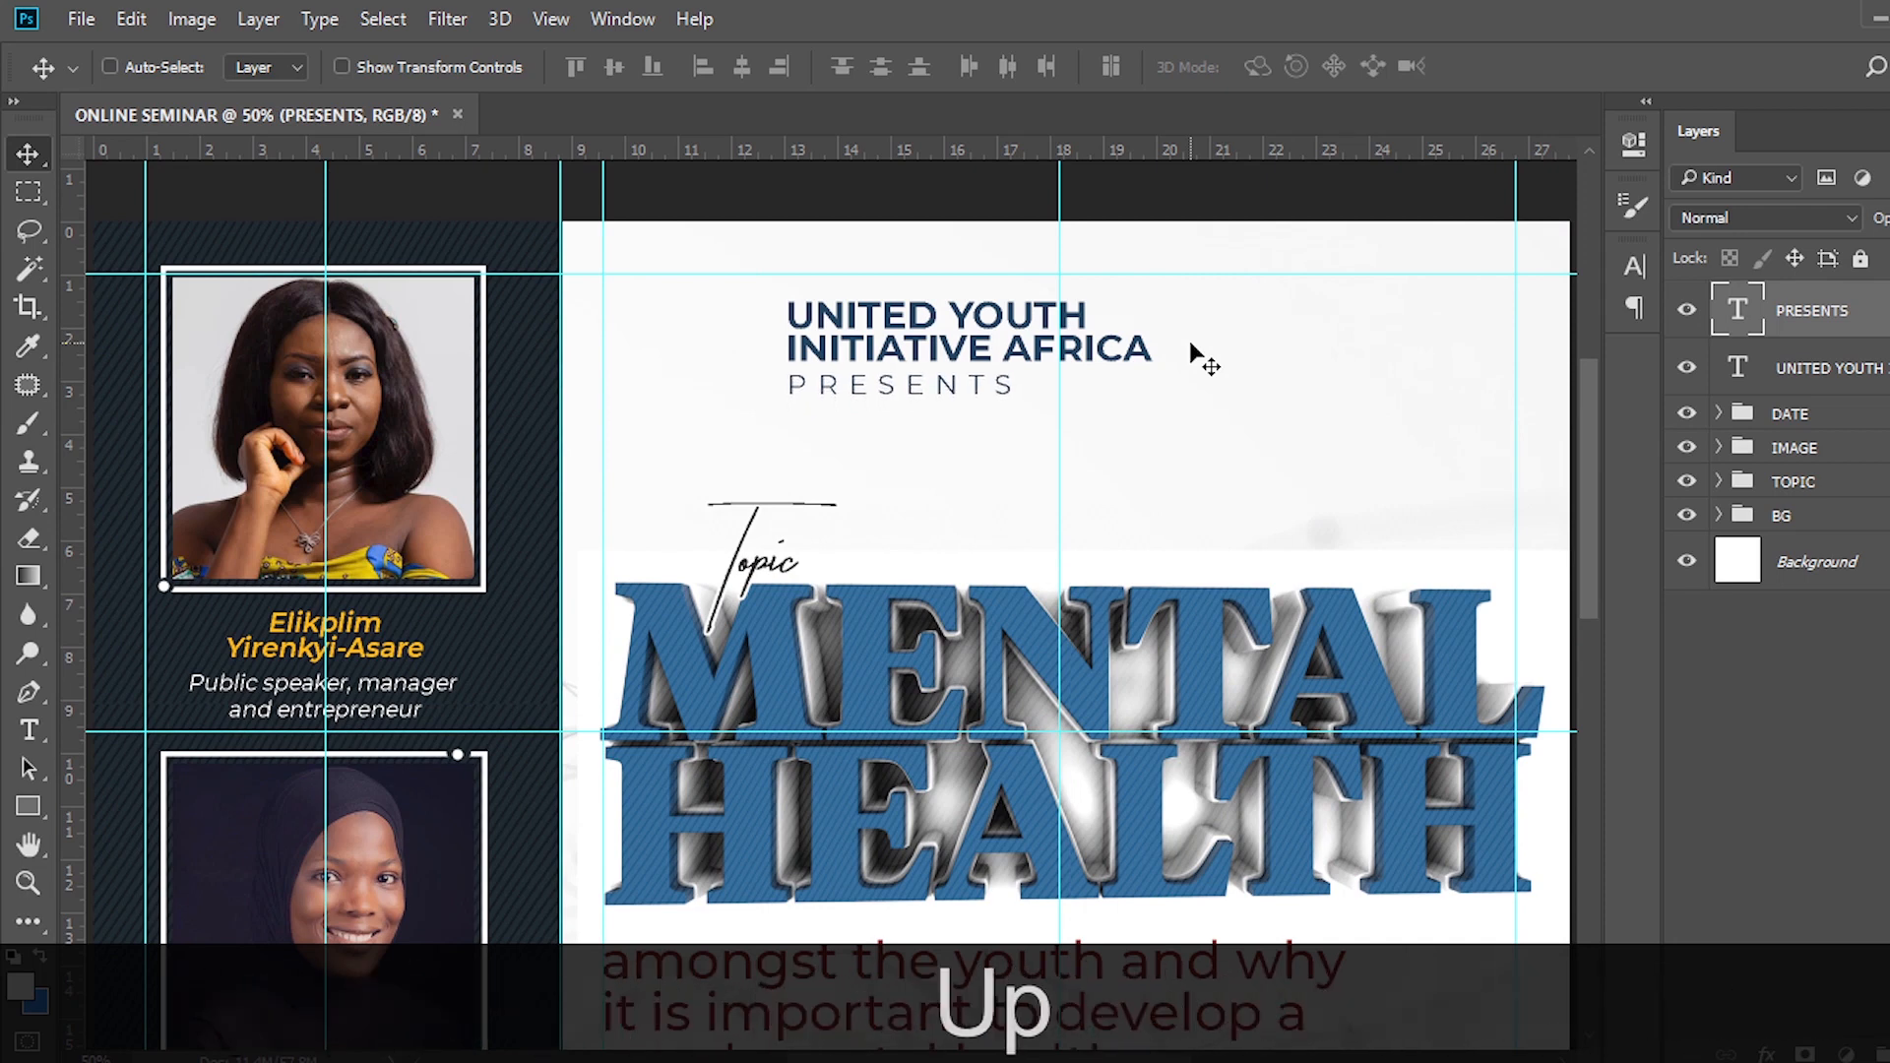
pyautogui.press('Up')
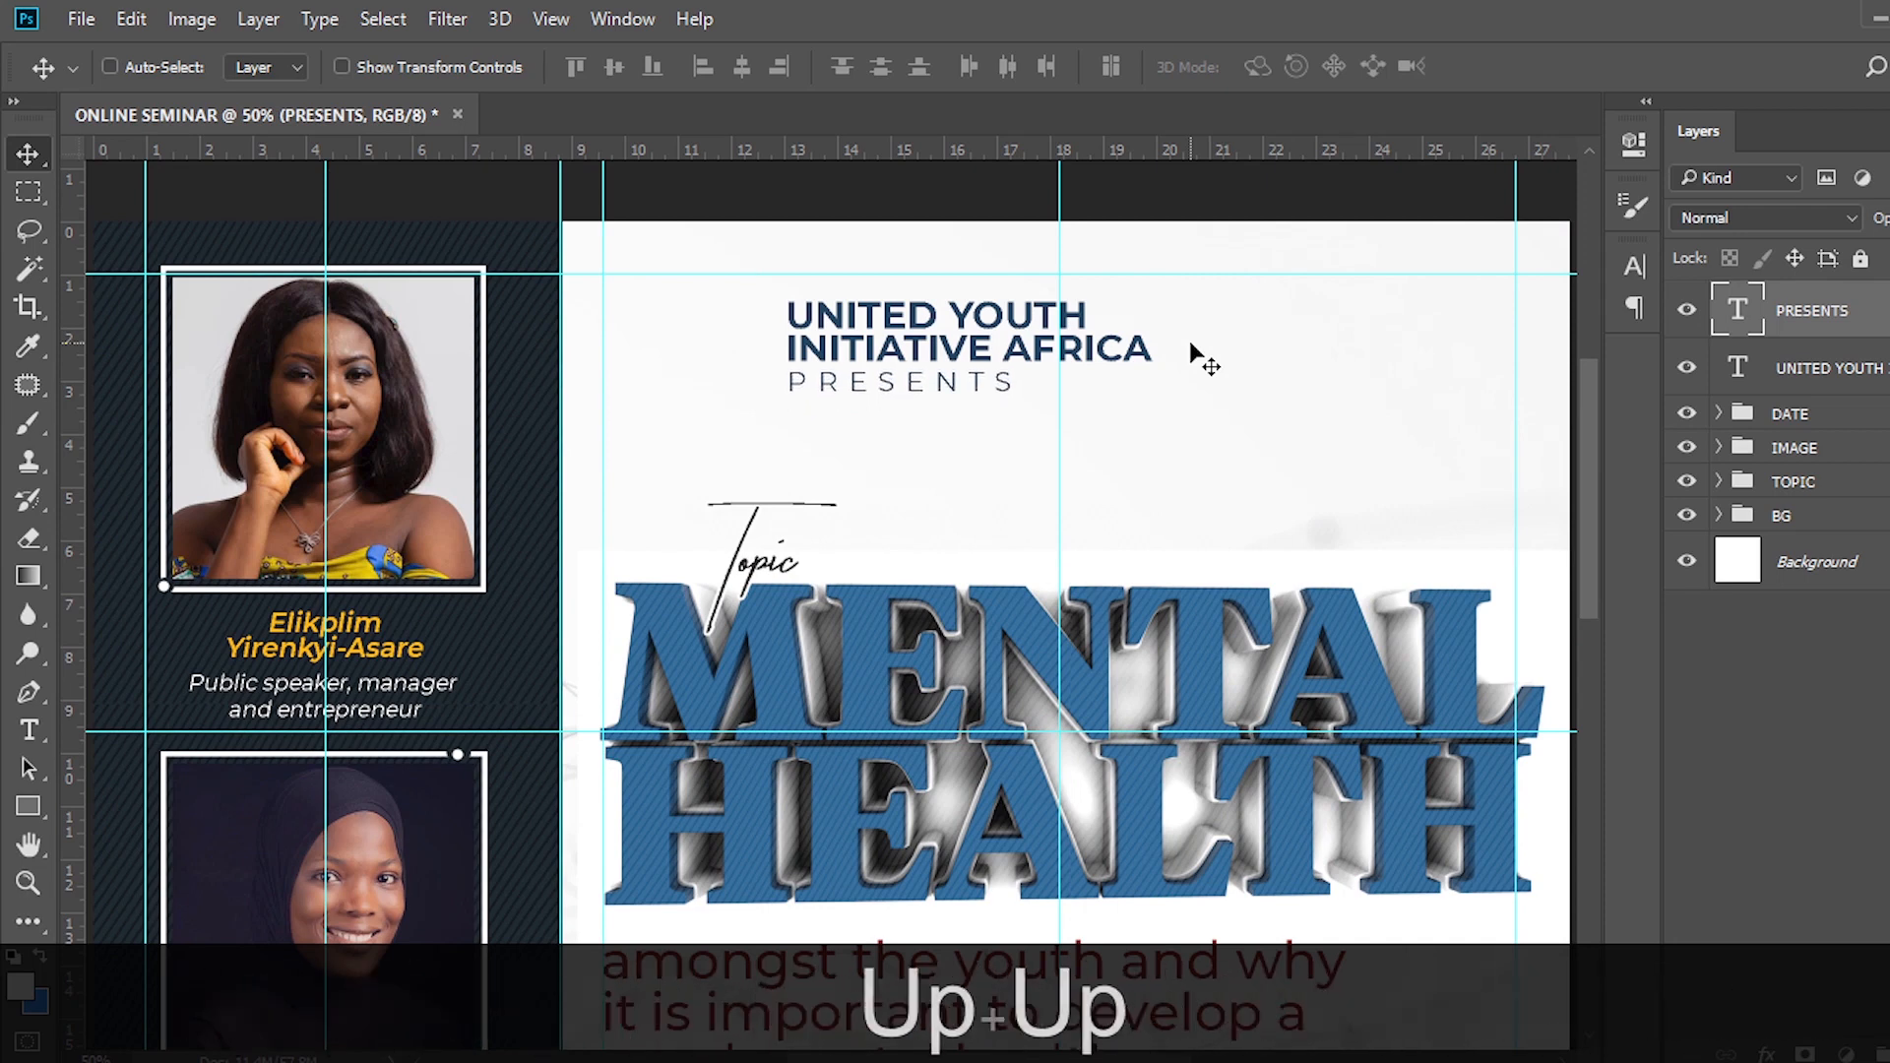
# Place the United Youth Initiative Africa logo image, scaled down, just left of the organisation name and "PRESENTS" text.
pyautogui.scroll(1, 987, 863)
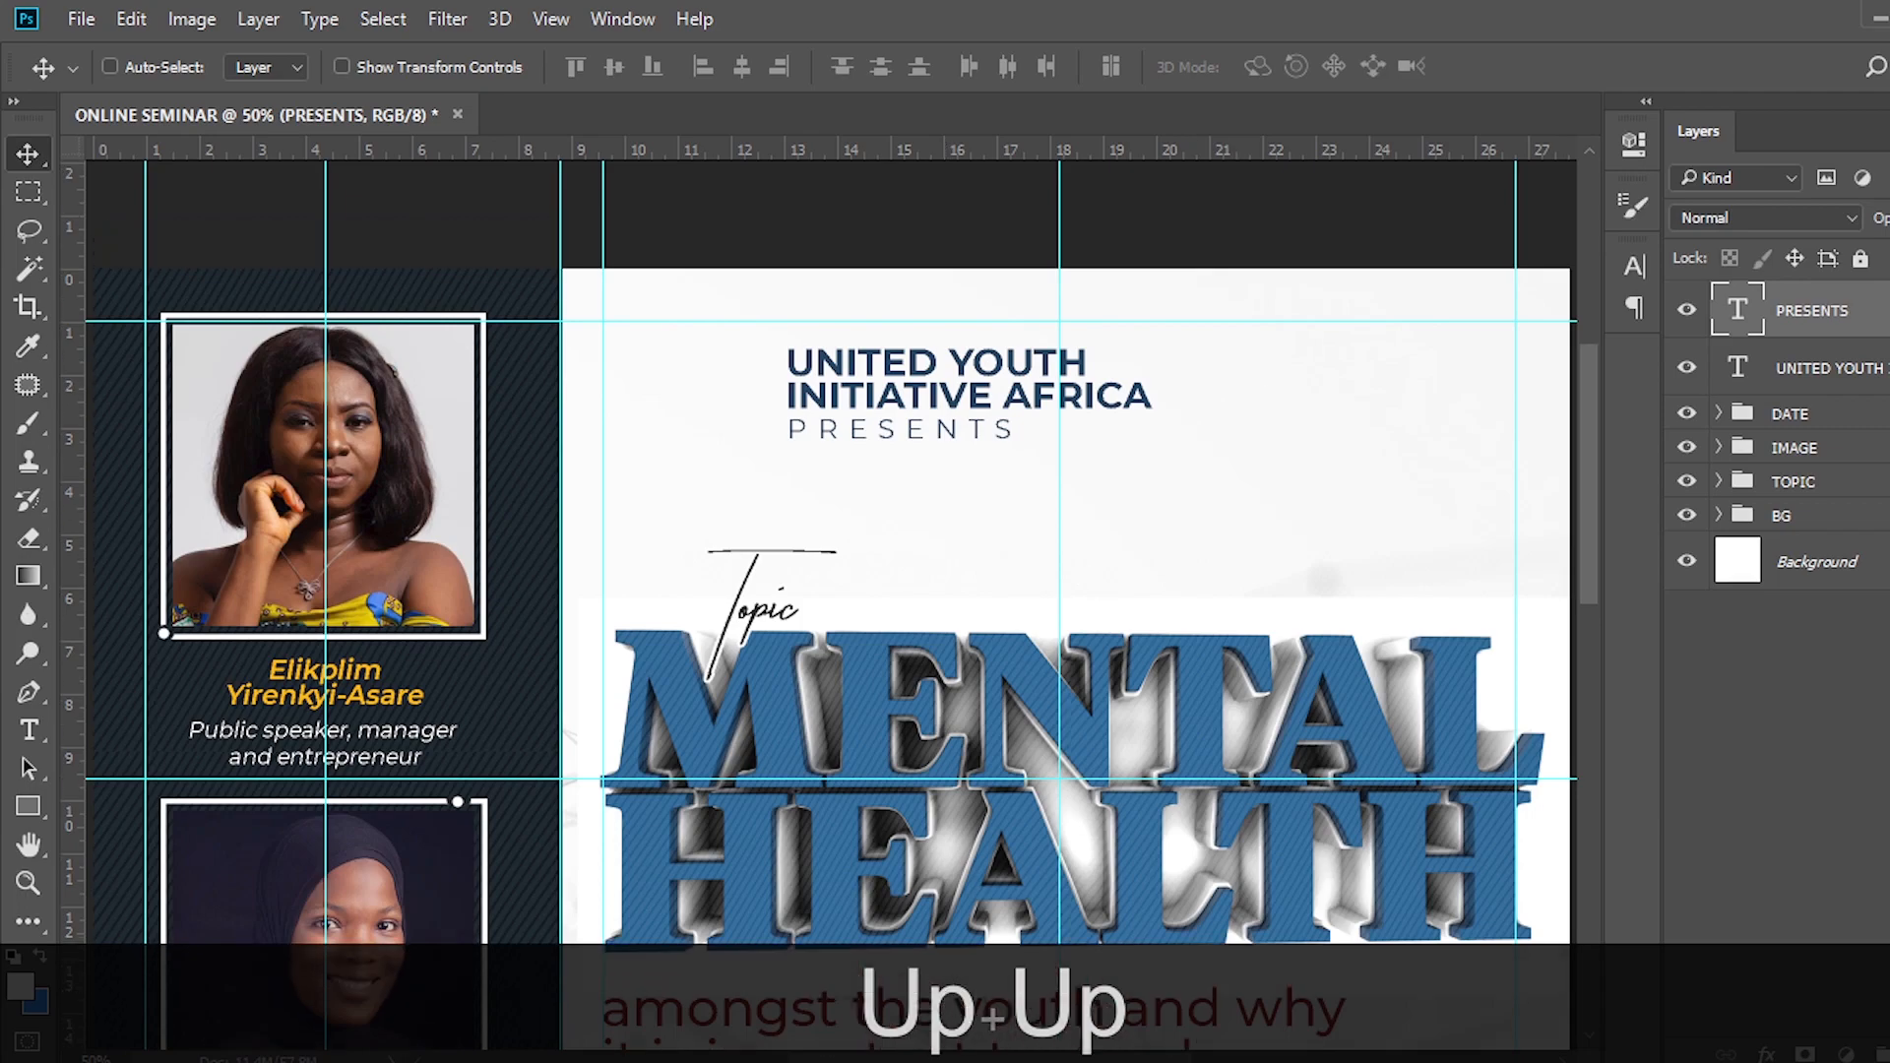
pyautogui.hotkey('alt', 'Tab')
pyautogui.moveTo(771, 622)
pyautogui.mouseDown()
pyautogui.moveTo(754, 818)
pyautogui.moveTo(689, 1062)
pyautogui.moveTo(744, 897)
pyautogui.moveTo(788, 611)
pyautogui.mouseUp()
pyautogui.moveTo(981, 805); pyautogui.dragTo(730, 398)
pyautogui.press('Return')
pyautogui.press('v')
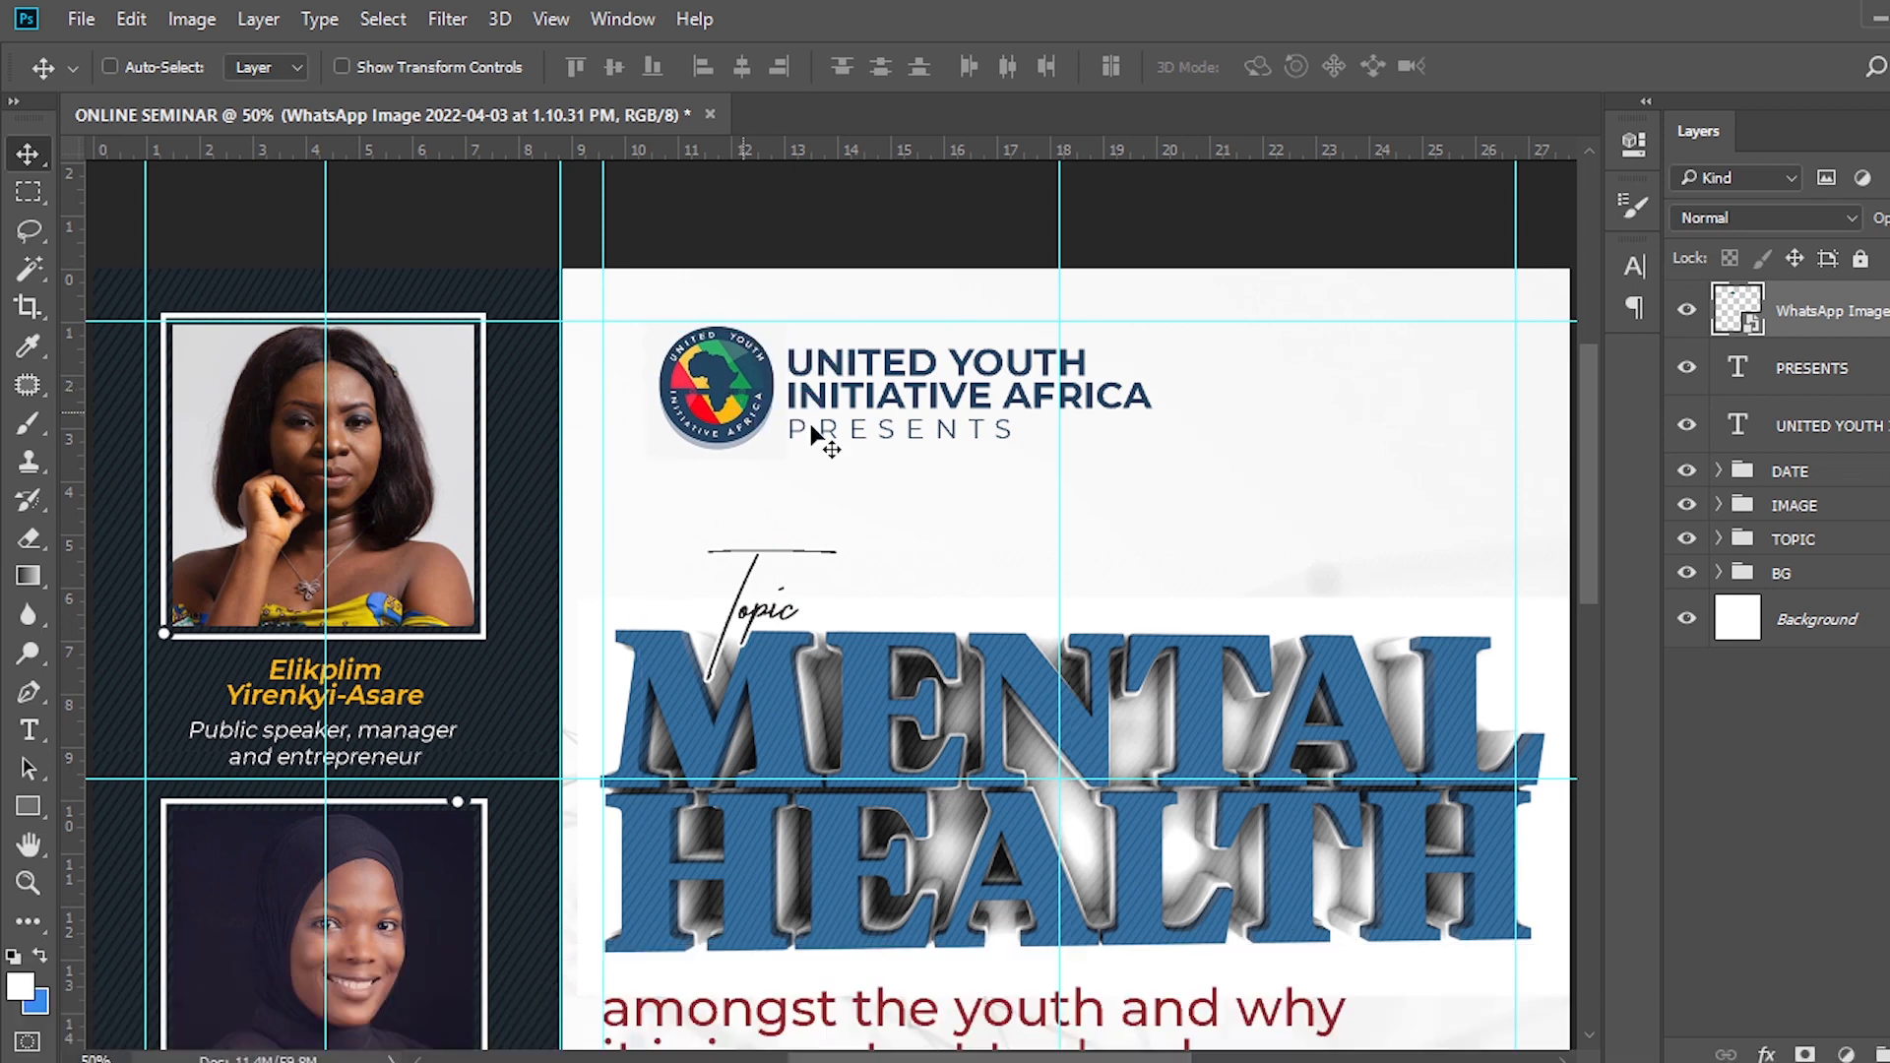
pyautogui.press('Down')
pyautogui.press('Left')
pyautogui.press('Left')
# Group the logo image with the two header text layers and name the group LOGO.
pyautogui.keyDown('ctrl'); pyautogui.click(1863, 325); pyautogui.keyUp('ctrl')
pyautogui.hotkey('ctrl', 'g')
pyautogui.write('LOGO')
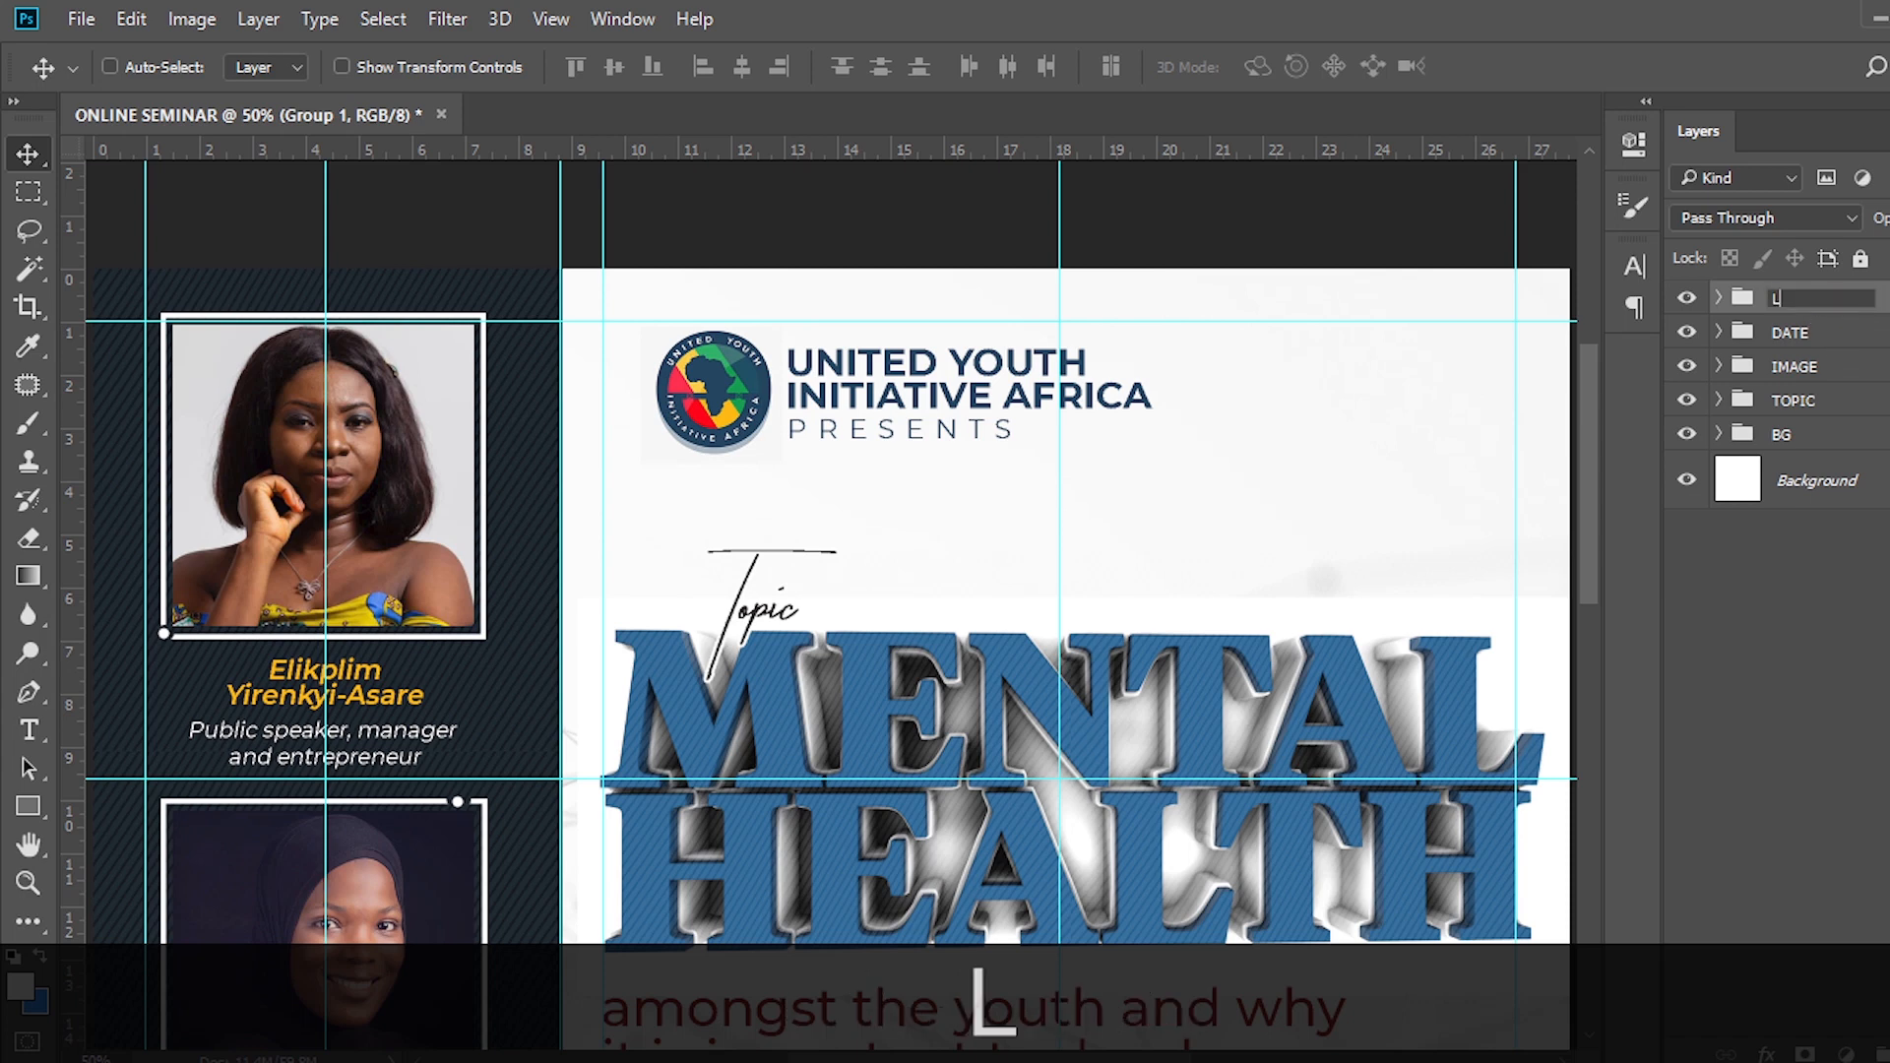
pyautogui.press('Return')
# Move the LOGO group left to the content area's left margin guide and up to the upper margin guide.
pyautogui.press('v')
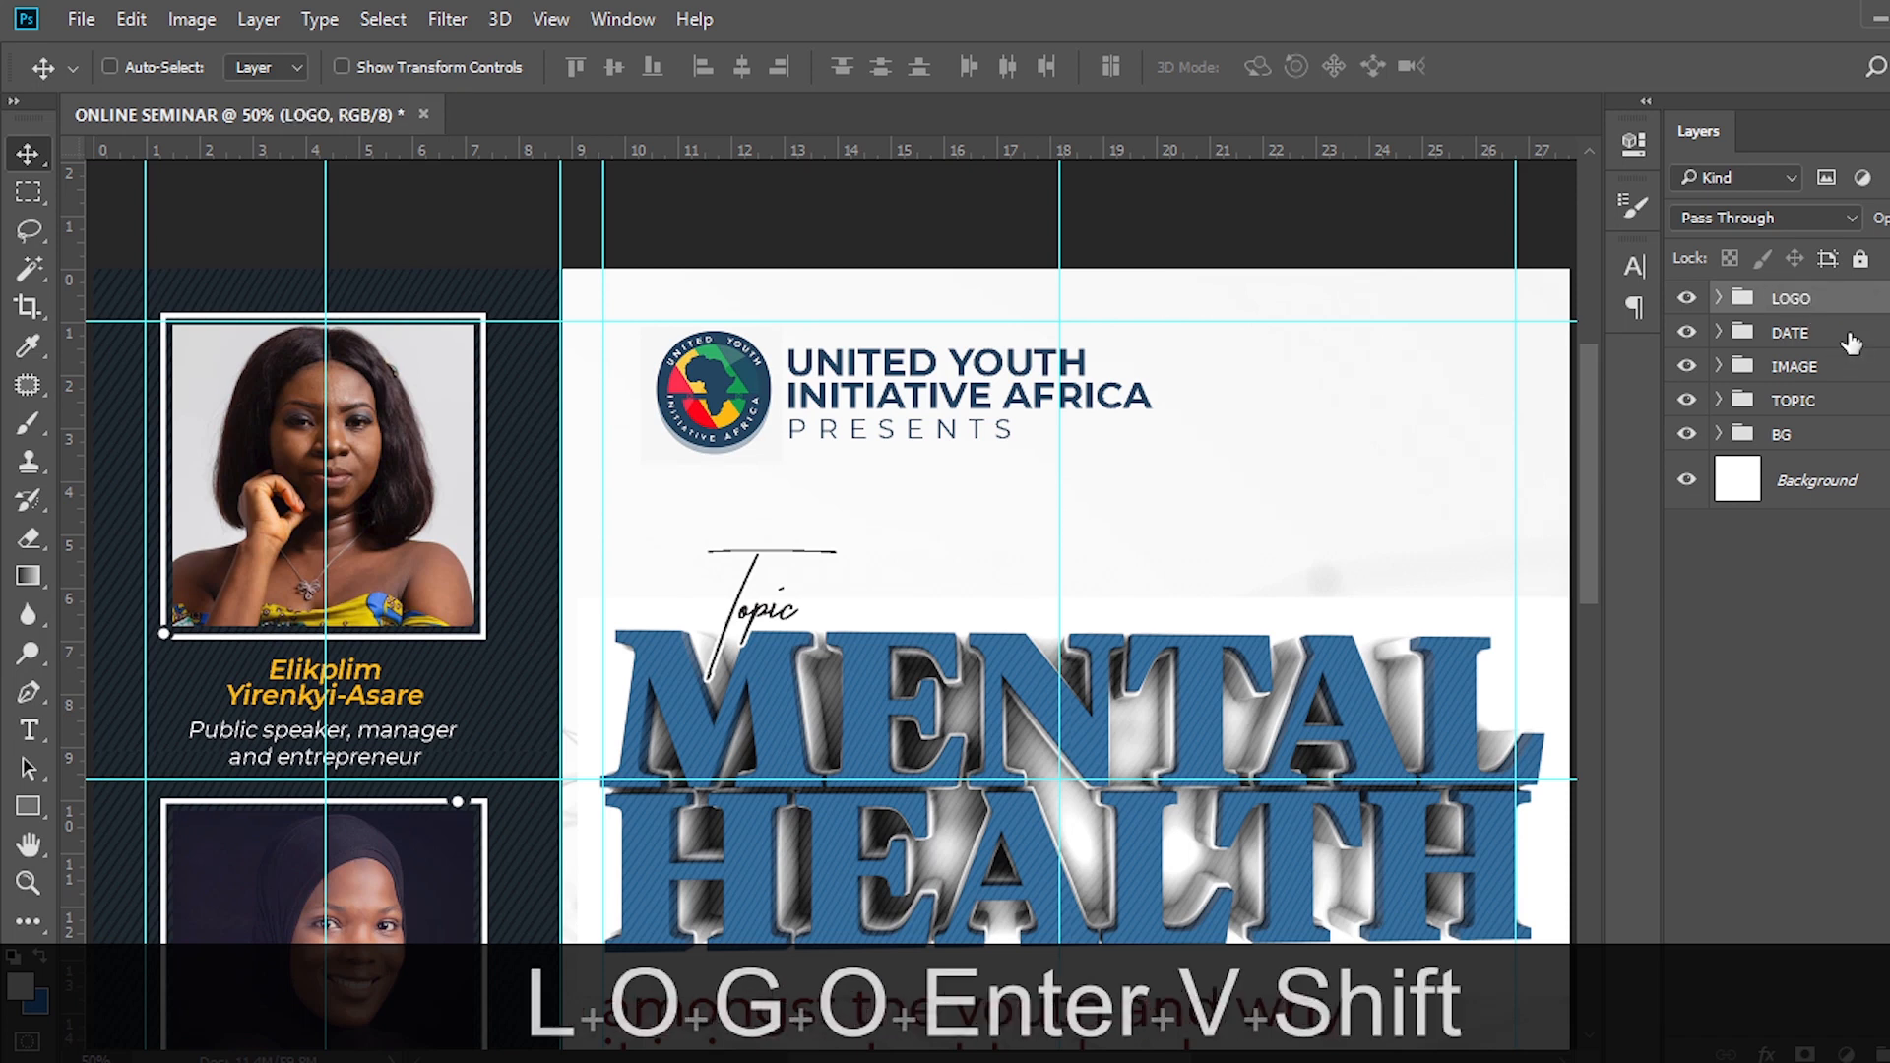
pyautogui.hotkey('shift', 'Left')
pyautogui.hotkey('shift', 'Left')
pyautogui.hotkey('shift', 'Left')
pyautogui.hotkey('shift', 'Left')
pyautogui.hotkey('shift', 'Left')
pyautogui.hotkey('shift', 'Left')
pyautogui.hotkey('shift', 'Left')
pyautogui.hotkey('shift', 'Left')
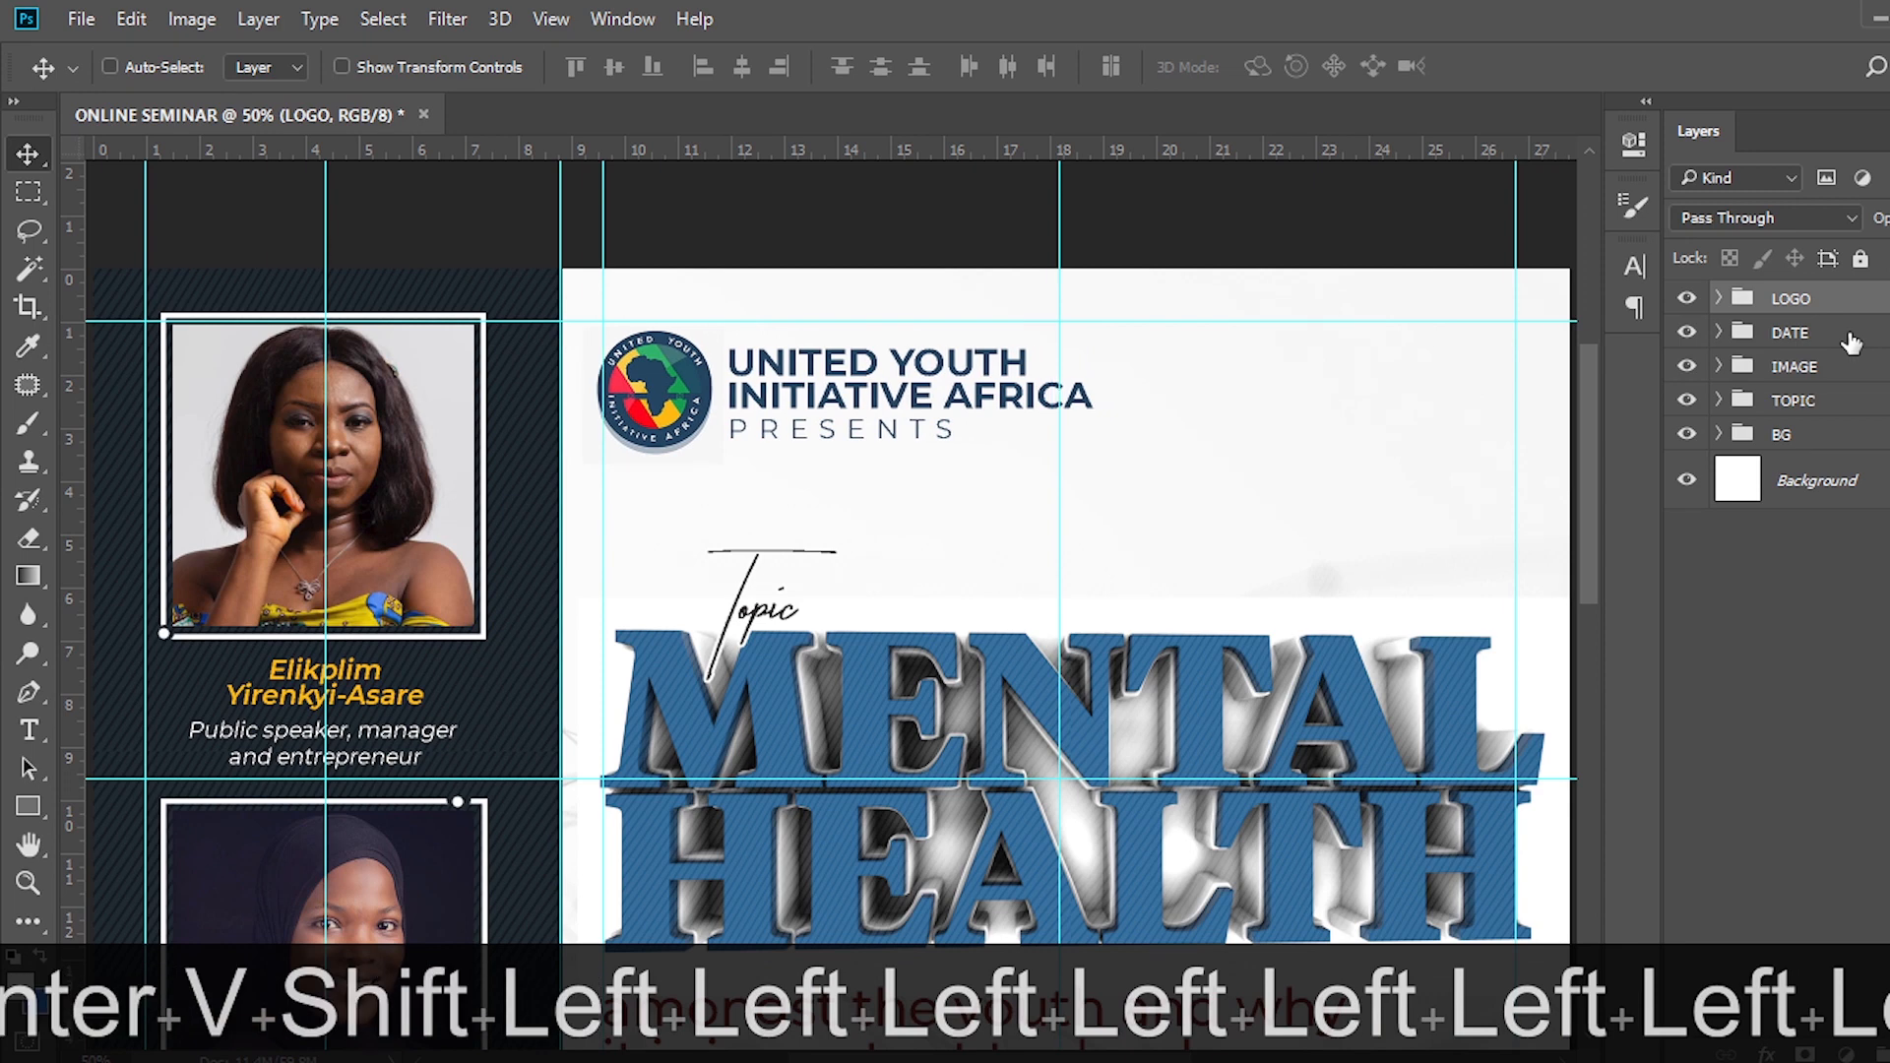
pyautogui.hotkey('shift', 'Right')
pyautogui.hotkey('shift', 'Right')
pyautogui.hotkey('shift', 'Right')
pyautogui.hotkey('shift', 'Right')
pyautogui.hotkey('shift', 'Right')
pyautogui.press('Up')
pyautogui.press('Up')
pyautogui.press('Up')
pyautogui.press('Up')
pyautogui.press('Up')
pyautogui.press('Up')
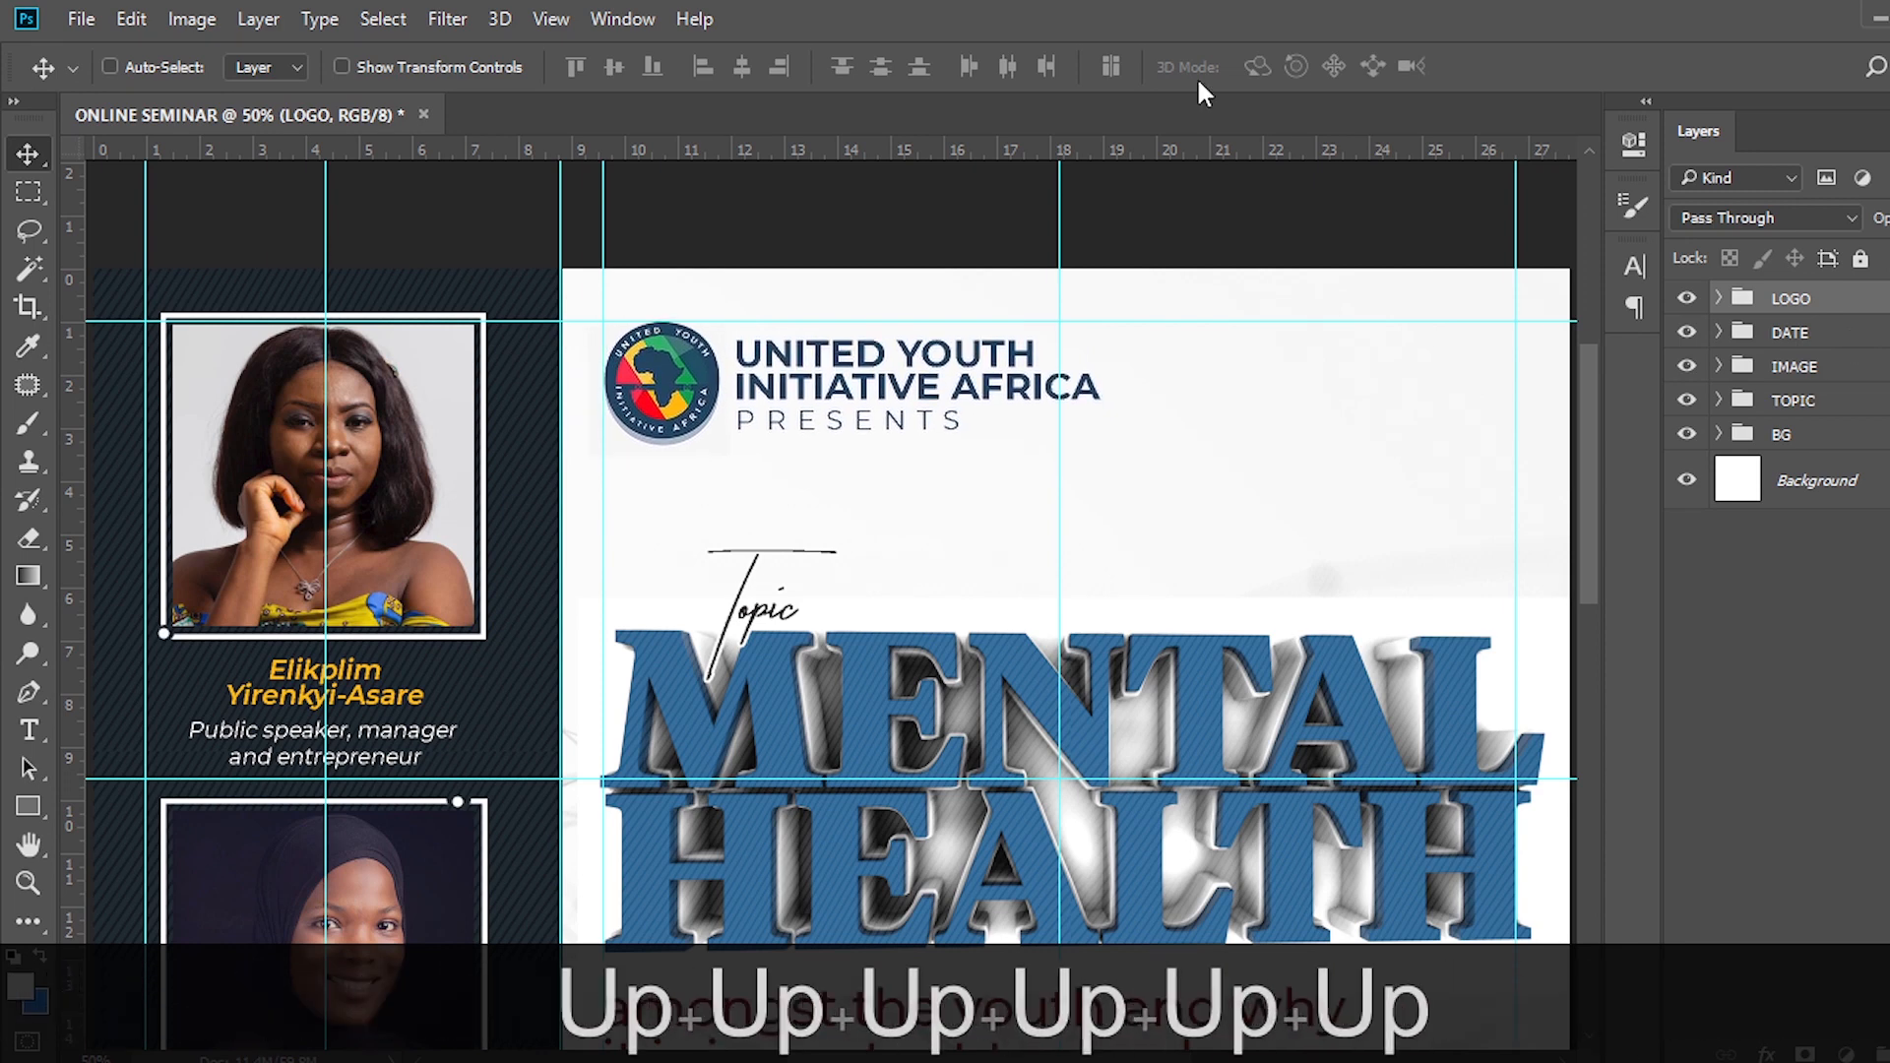
# Add a text layer below the date reading "12pm - 2pm", copied from the event details text file.
pyautogui.scroll(-5, 835, 433)
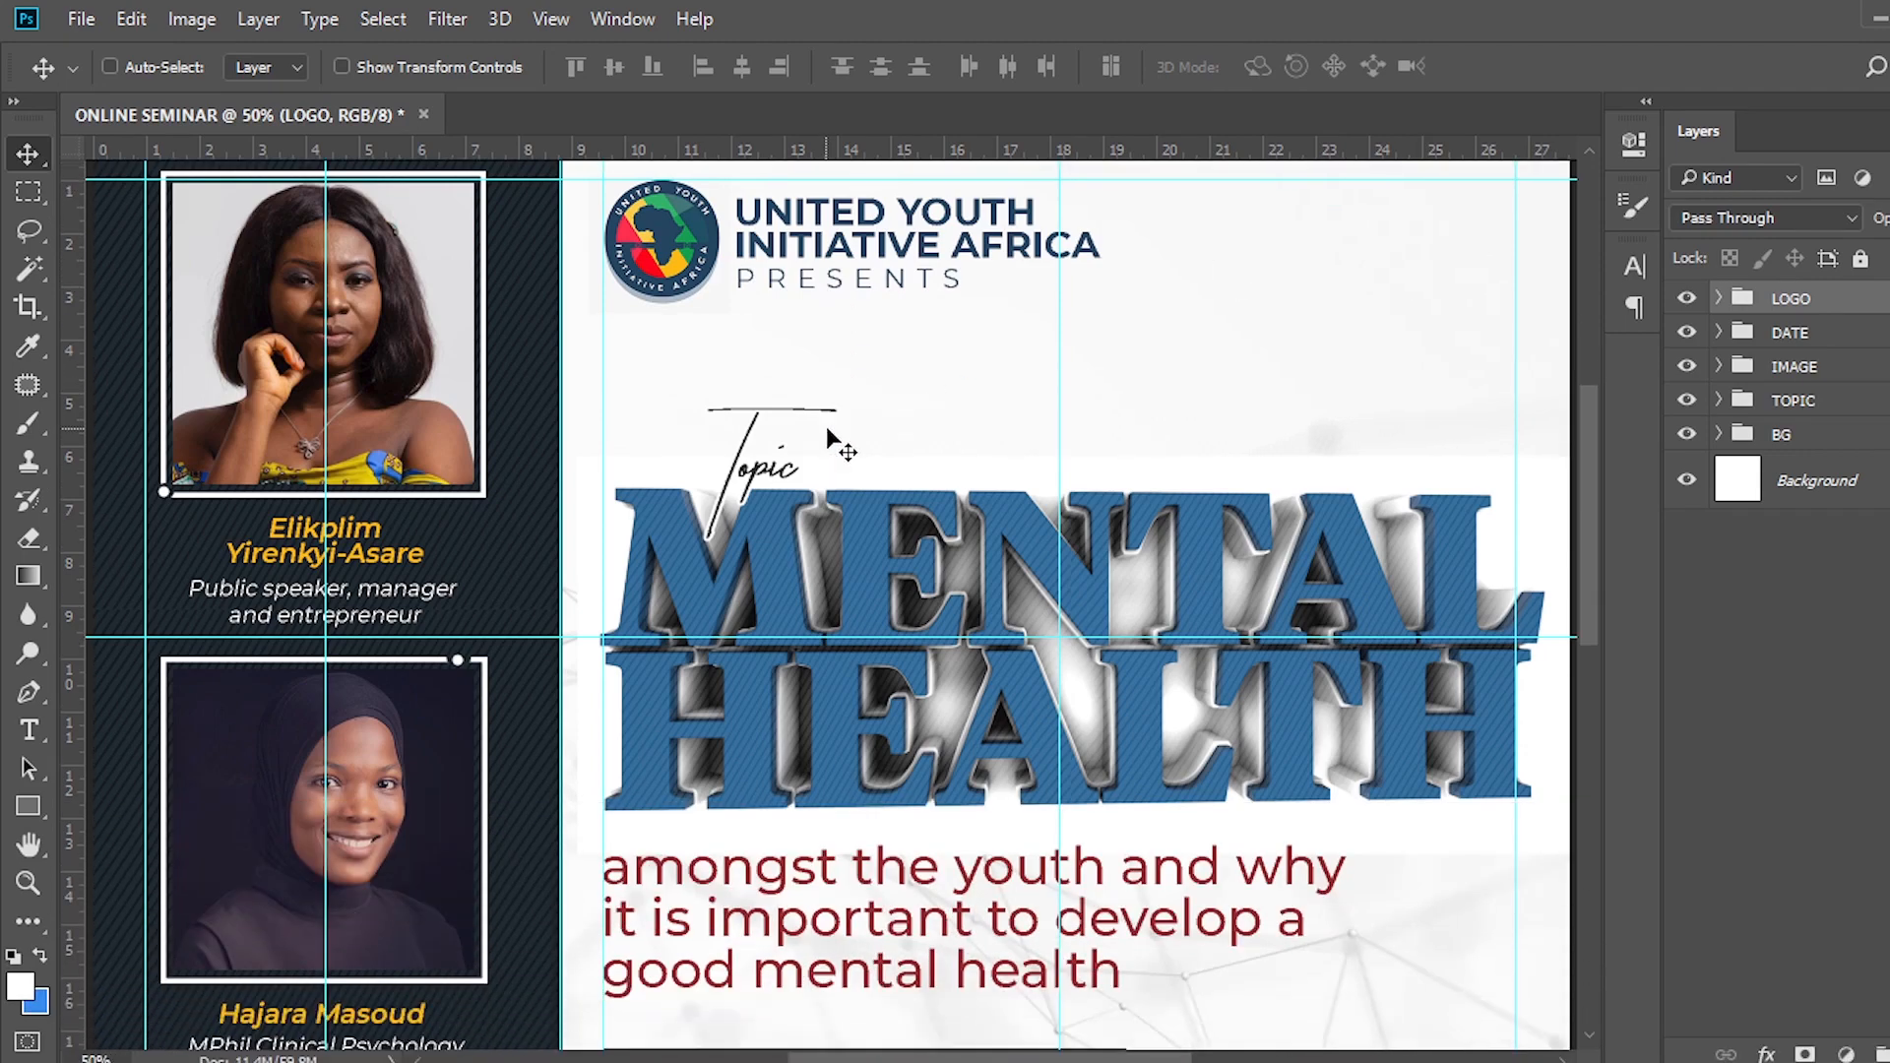
pyautogui.scroll(-2, 834, 433)
pyautogui.hotkey('ctrl', '-')
pyautogui.scroll(-5, 748, 507)
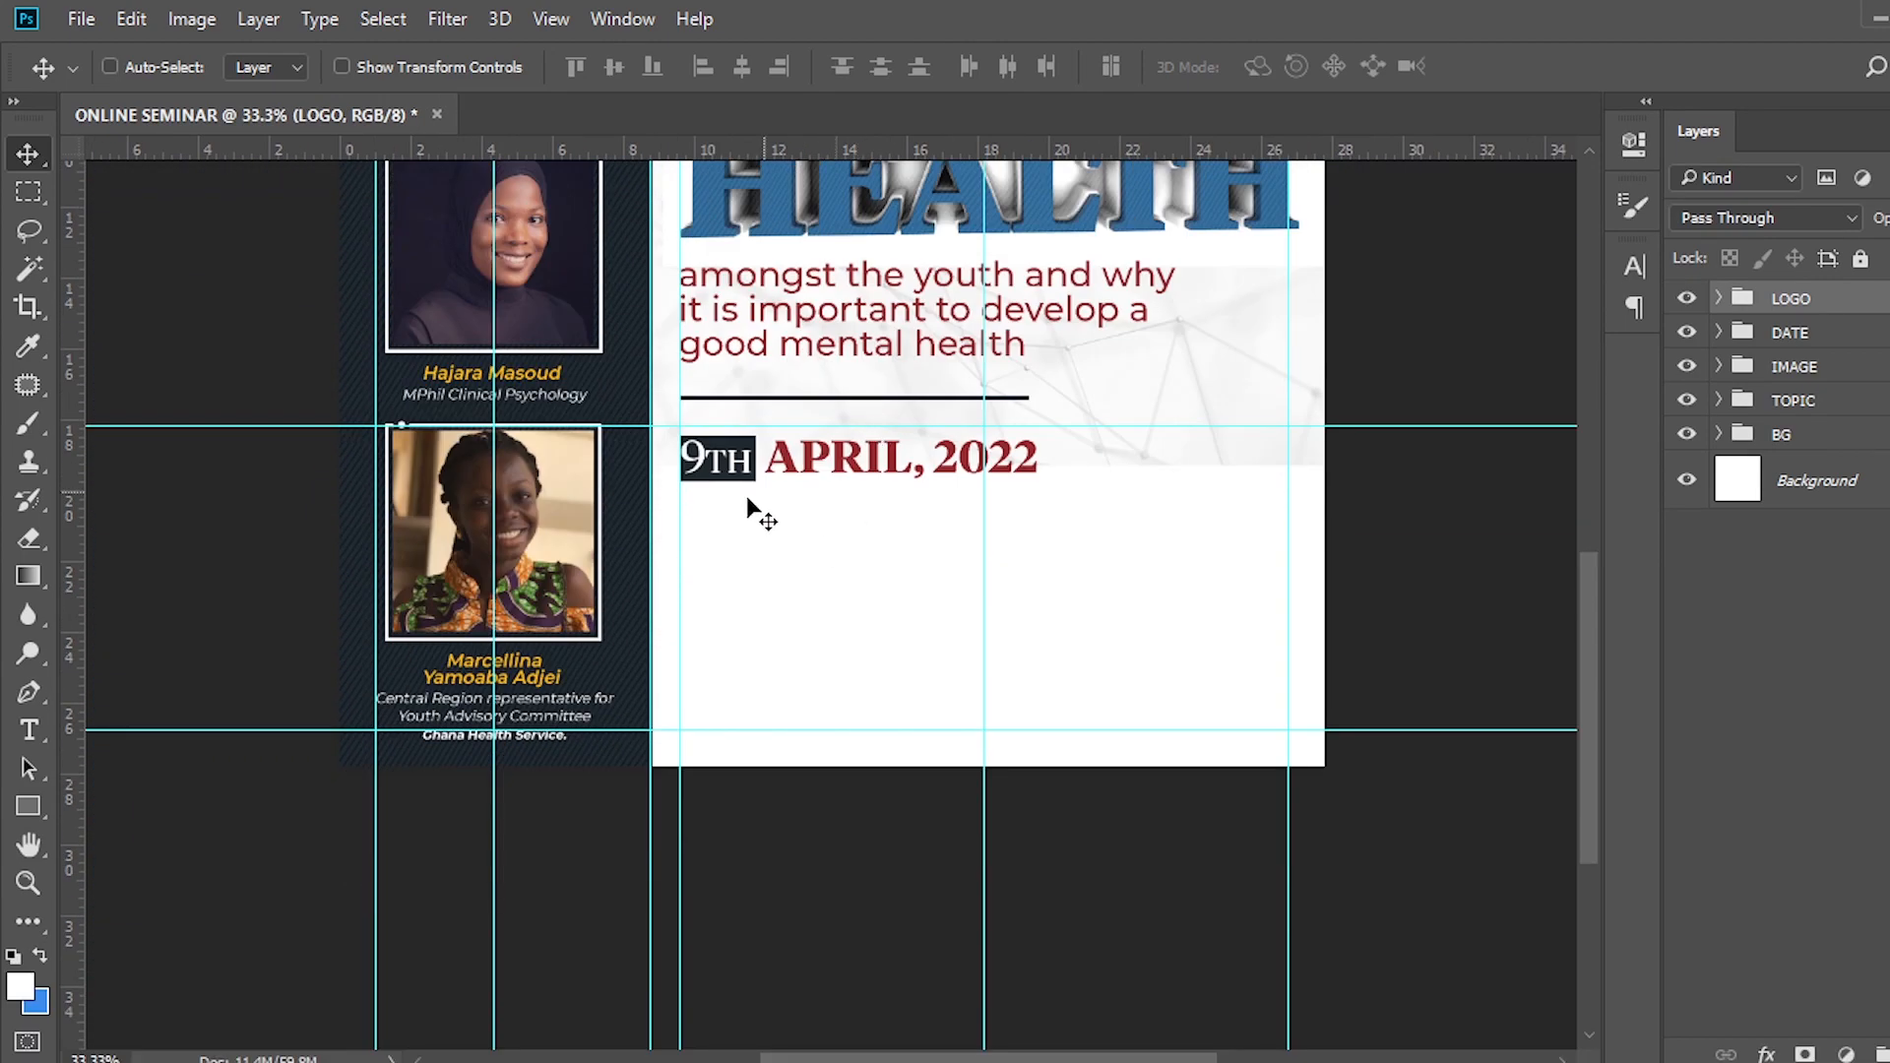
pyautogui.press('t')
pyautogui.click(759, 567)
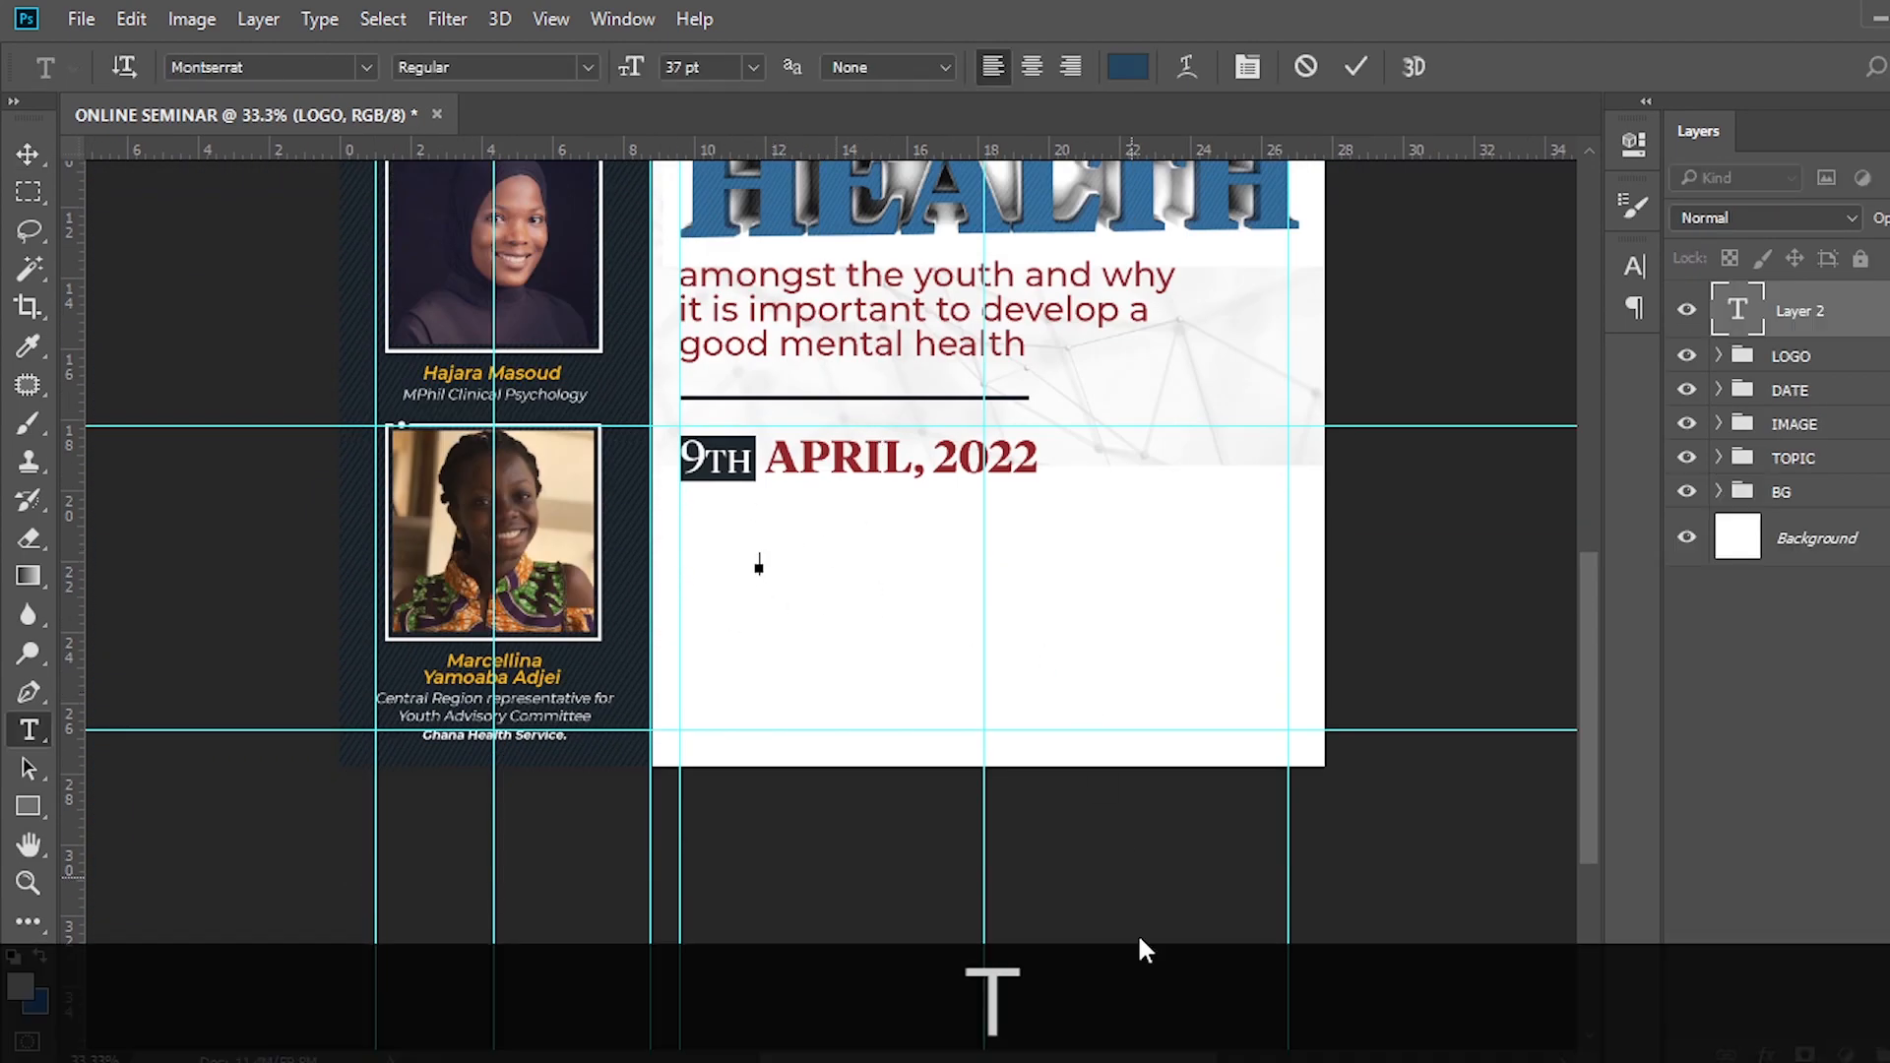
pyautogui.hotkey('alt', 'Tab')
pyautogui.moveTo(187, 711); pyautogui.dragTo(33, 726)
pyautogui.hotkey('ctrl', 'c')
pyautogui.click(32, 726)
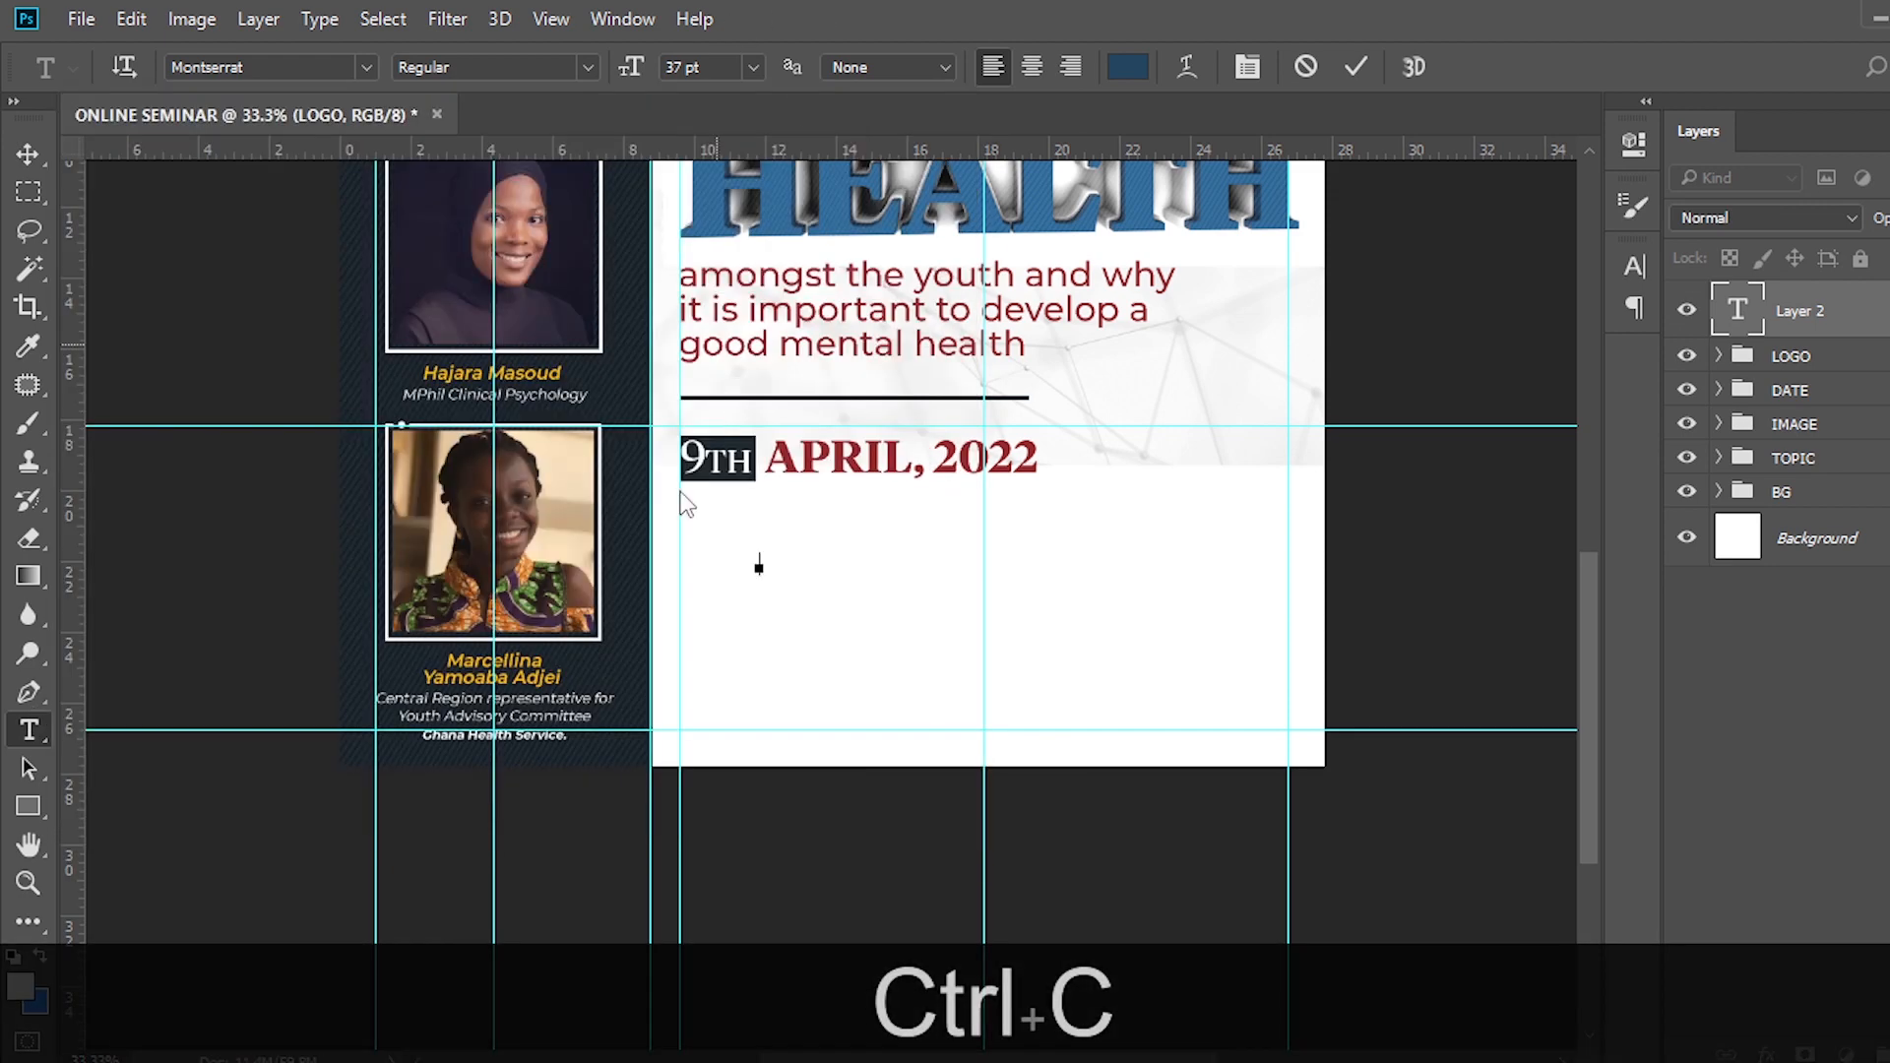
pyautogui.hotkey('ctrl', 'v')
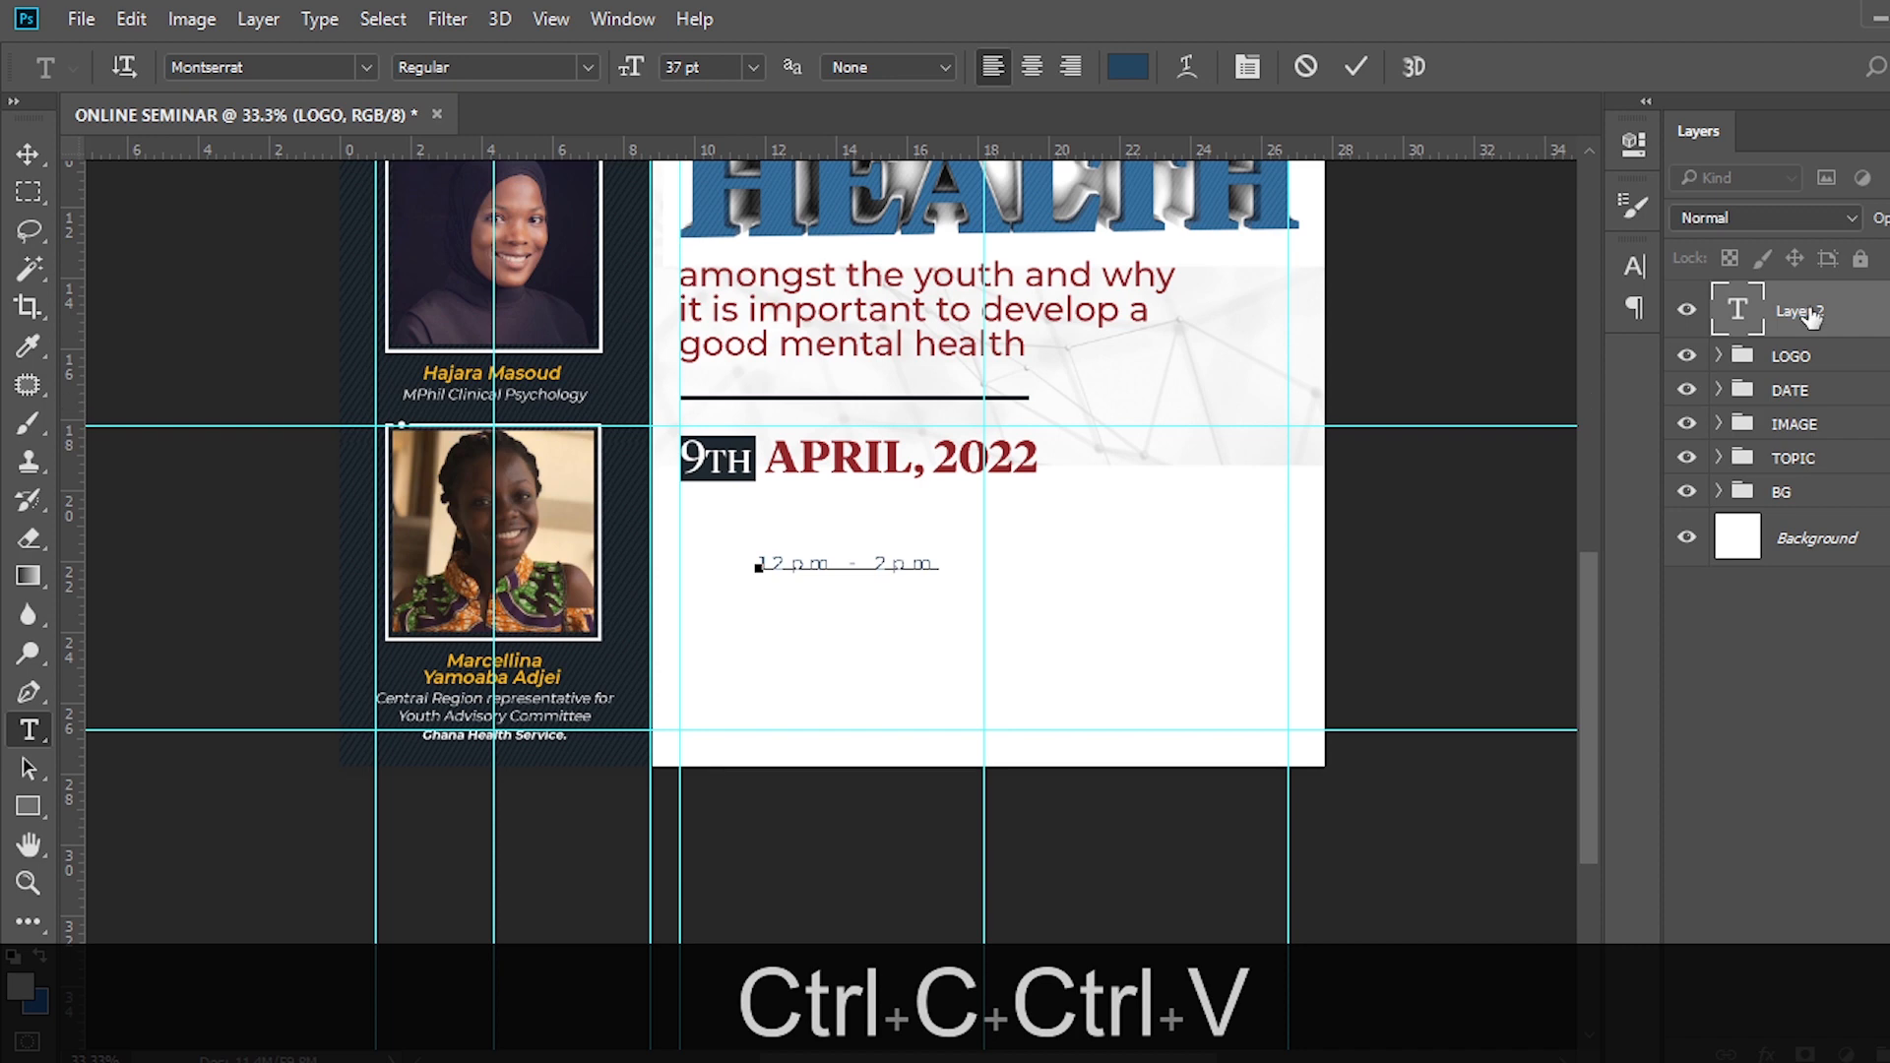
pyautogui.click(1811, 314)
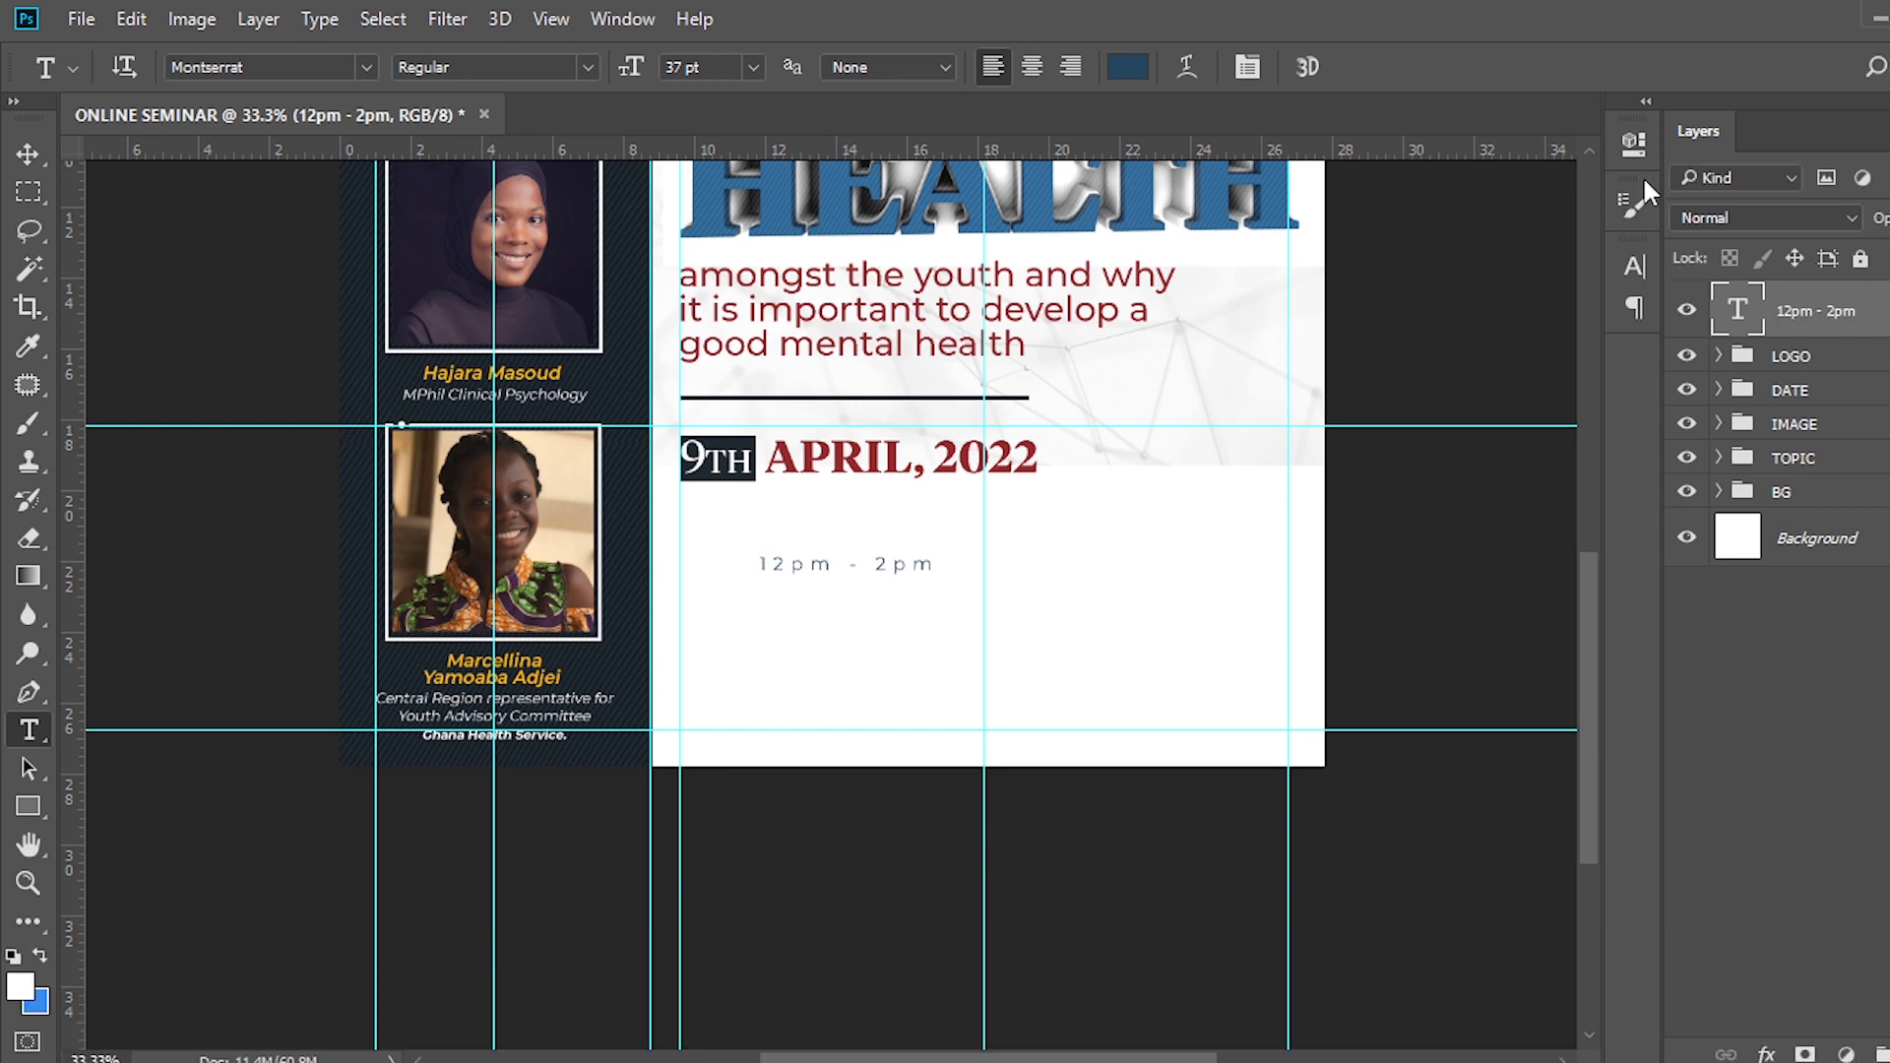
# Change the "12pm - 2pm" text's font to Tiempos Headline Medium.
pyautogui.click(1628, 265)
pyautogui.click(1450, 321)
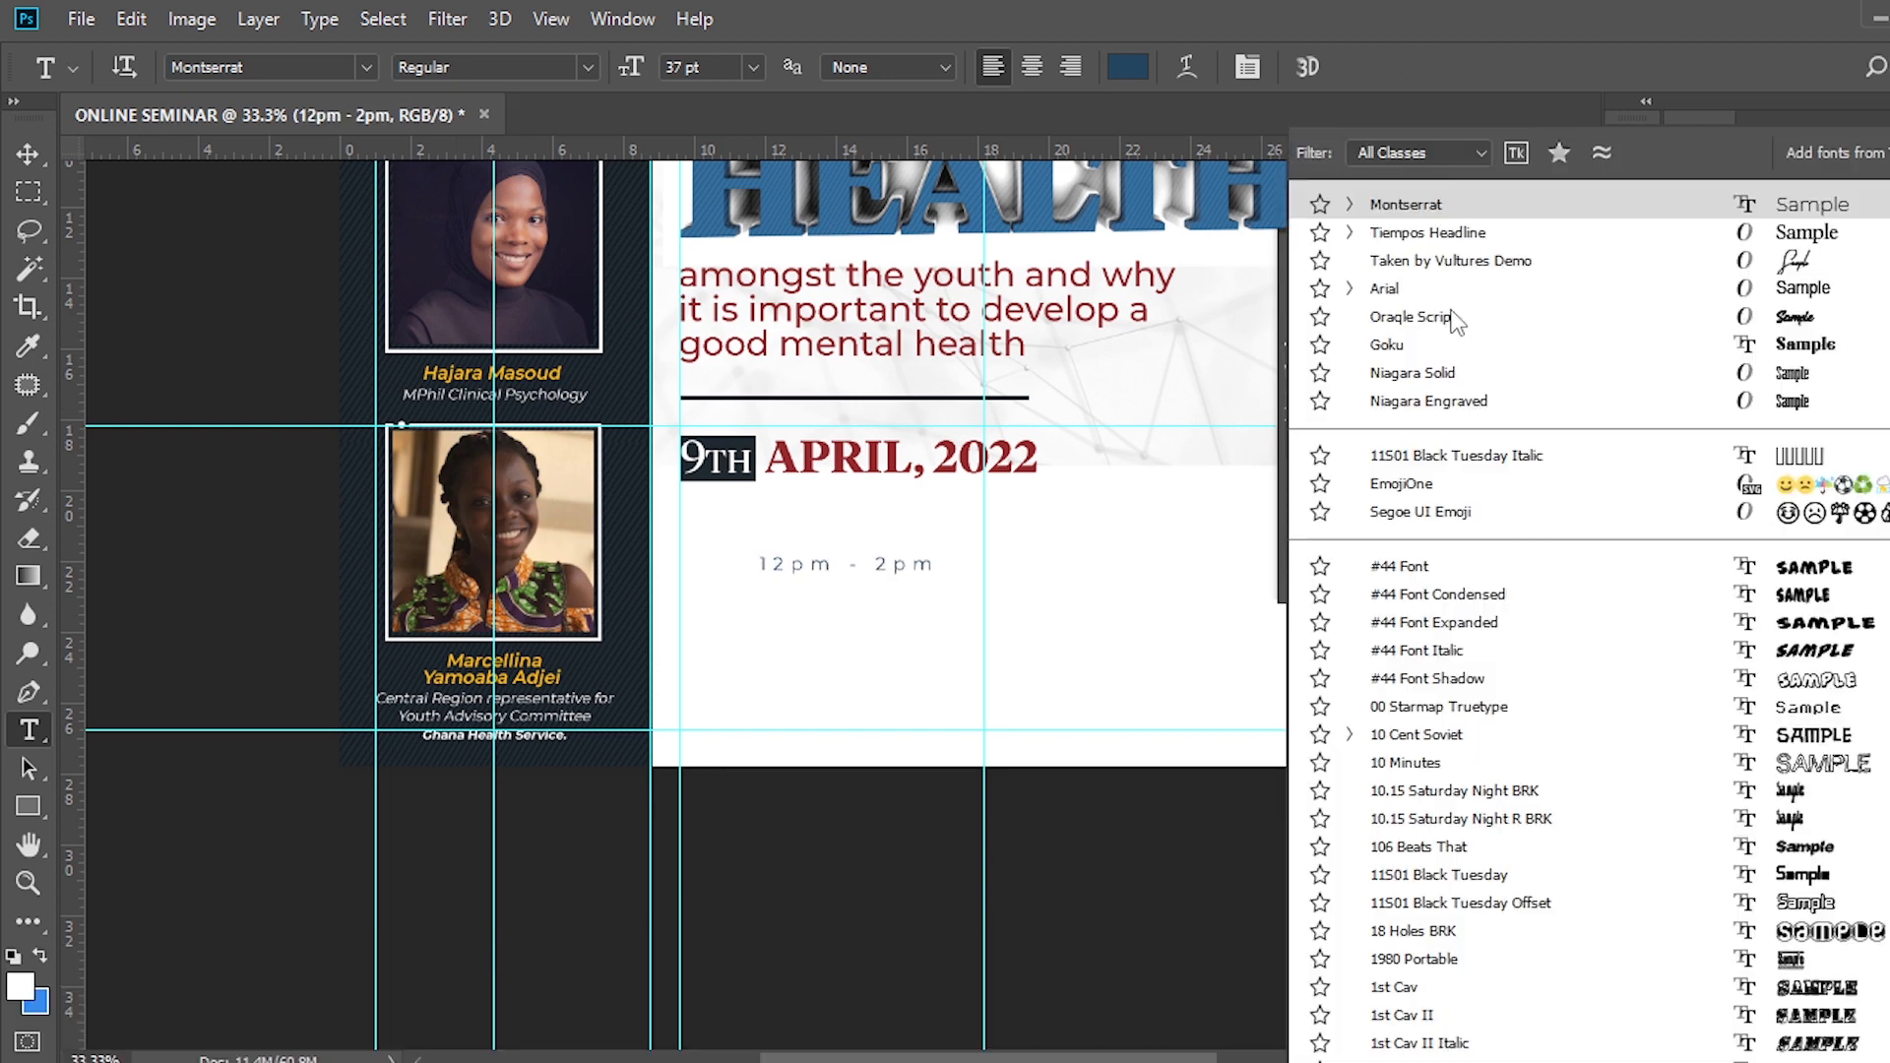
pyautogui.click(1409, 234)
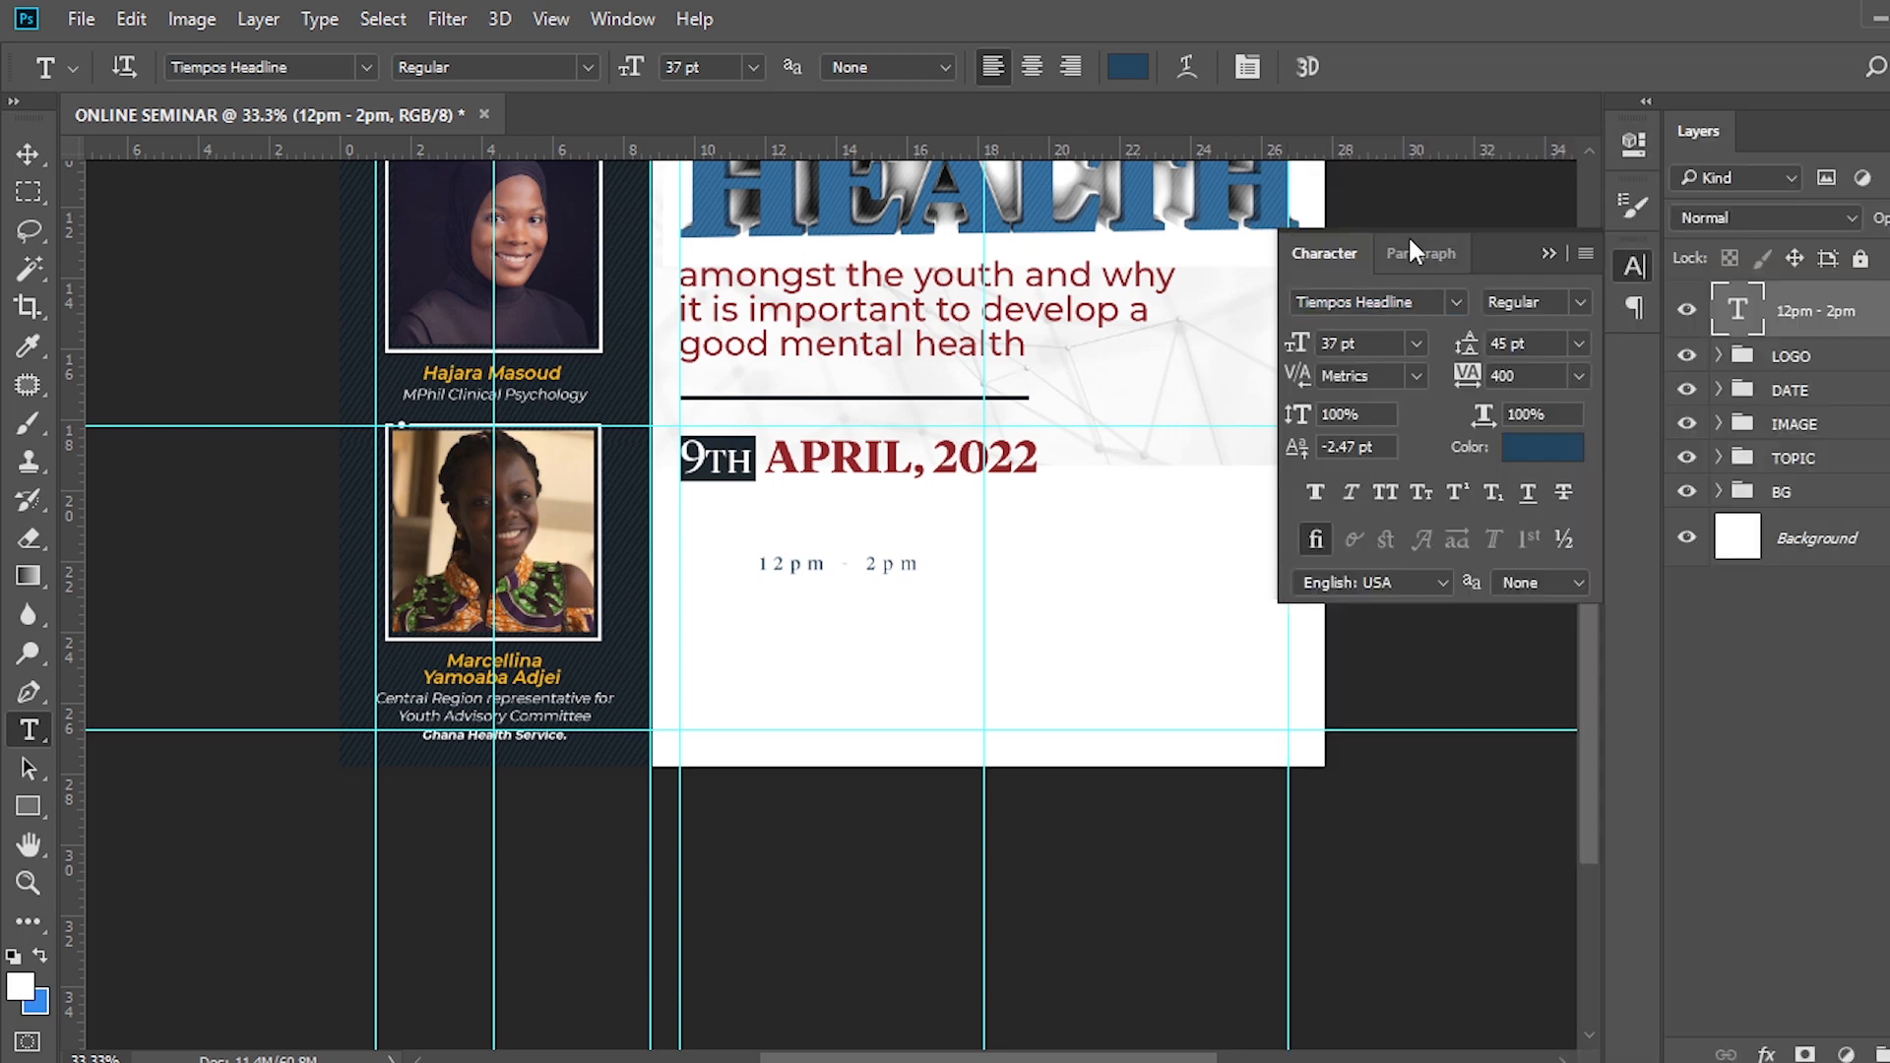
pyautogui.click(1558, 298)
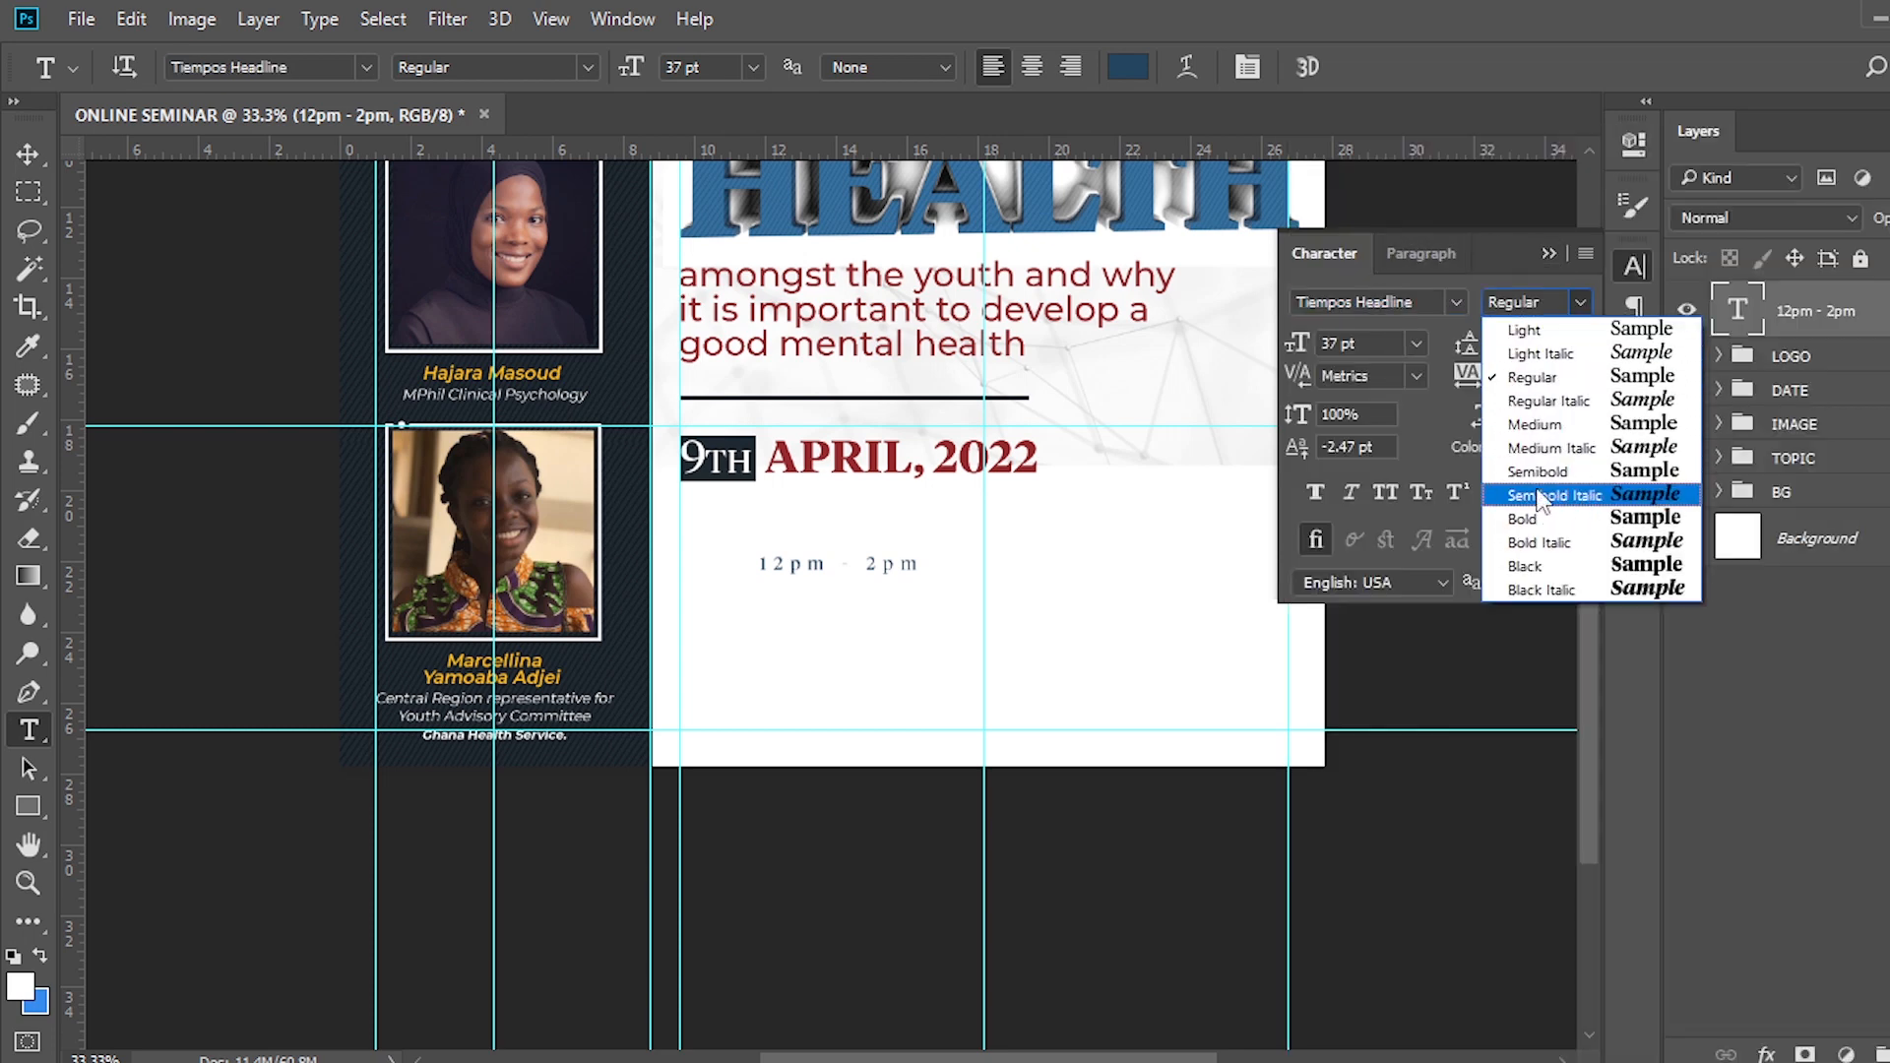
pyautogui.click(1531, 425)
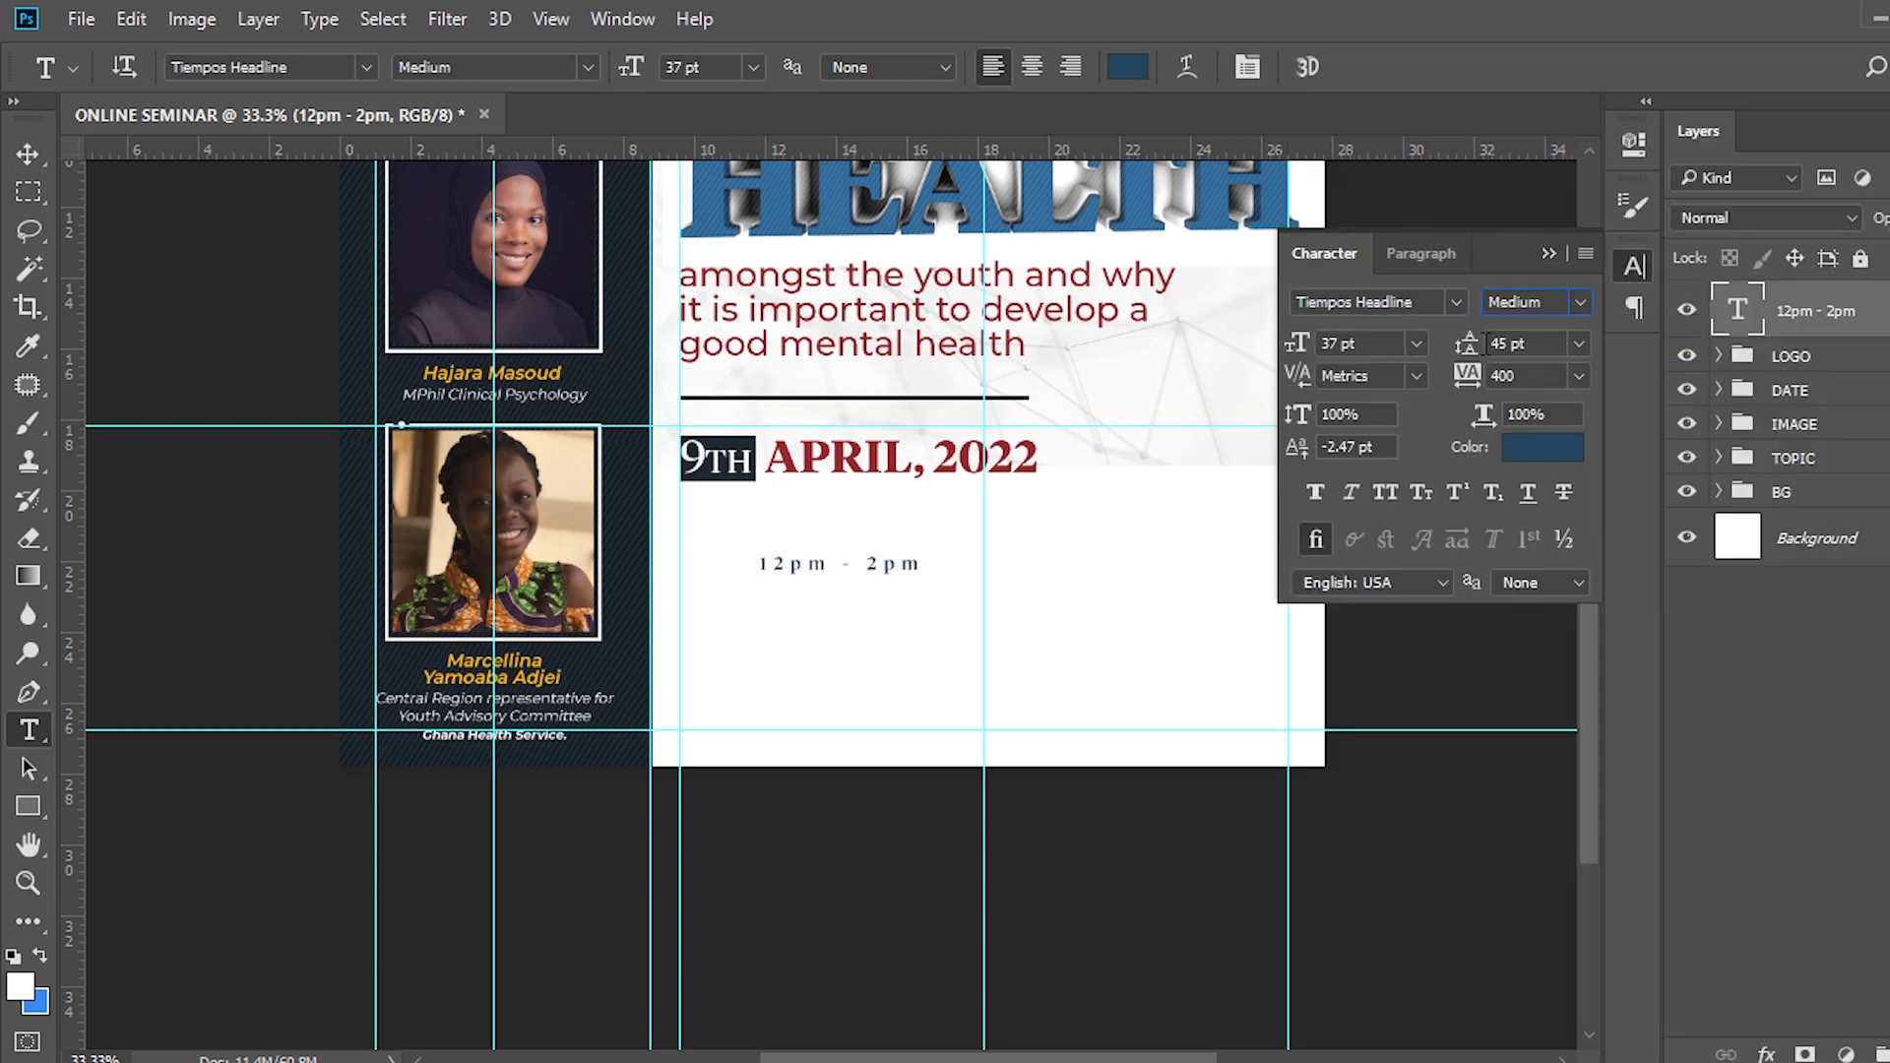
# Set the "12pm - 2pm" text to 86 pt with a tracking of 0.
pyautogui.click(1384, 340)
pyautogui.write('86')
pyautogui.press('Return')
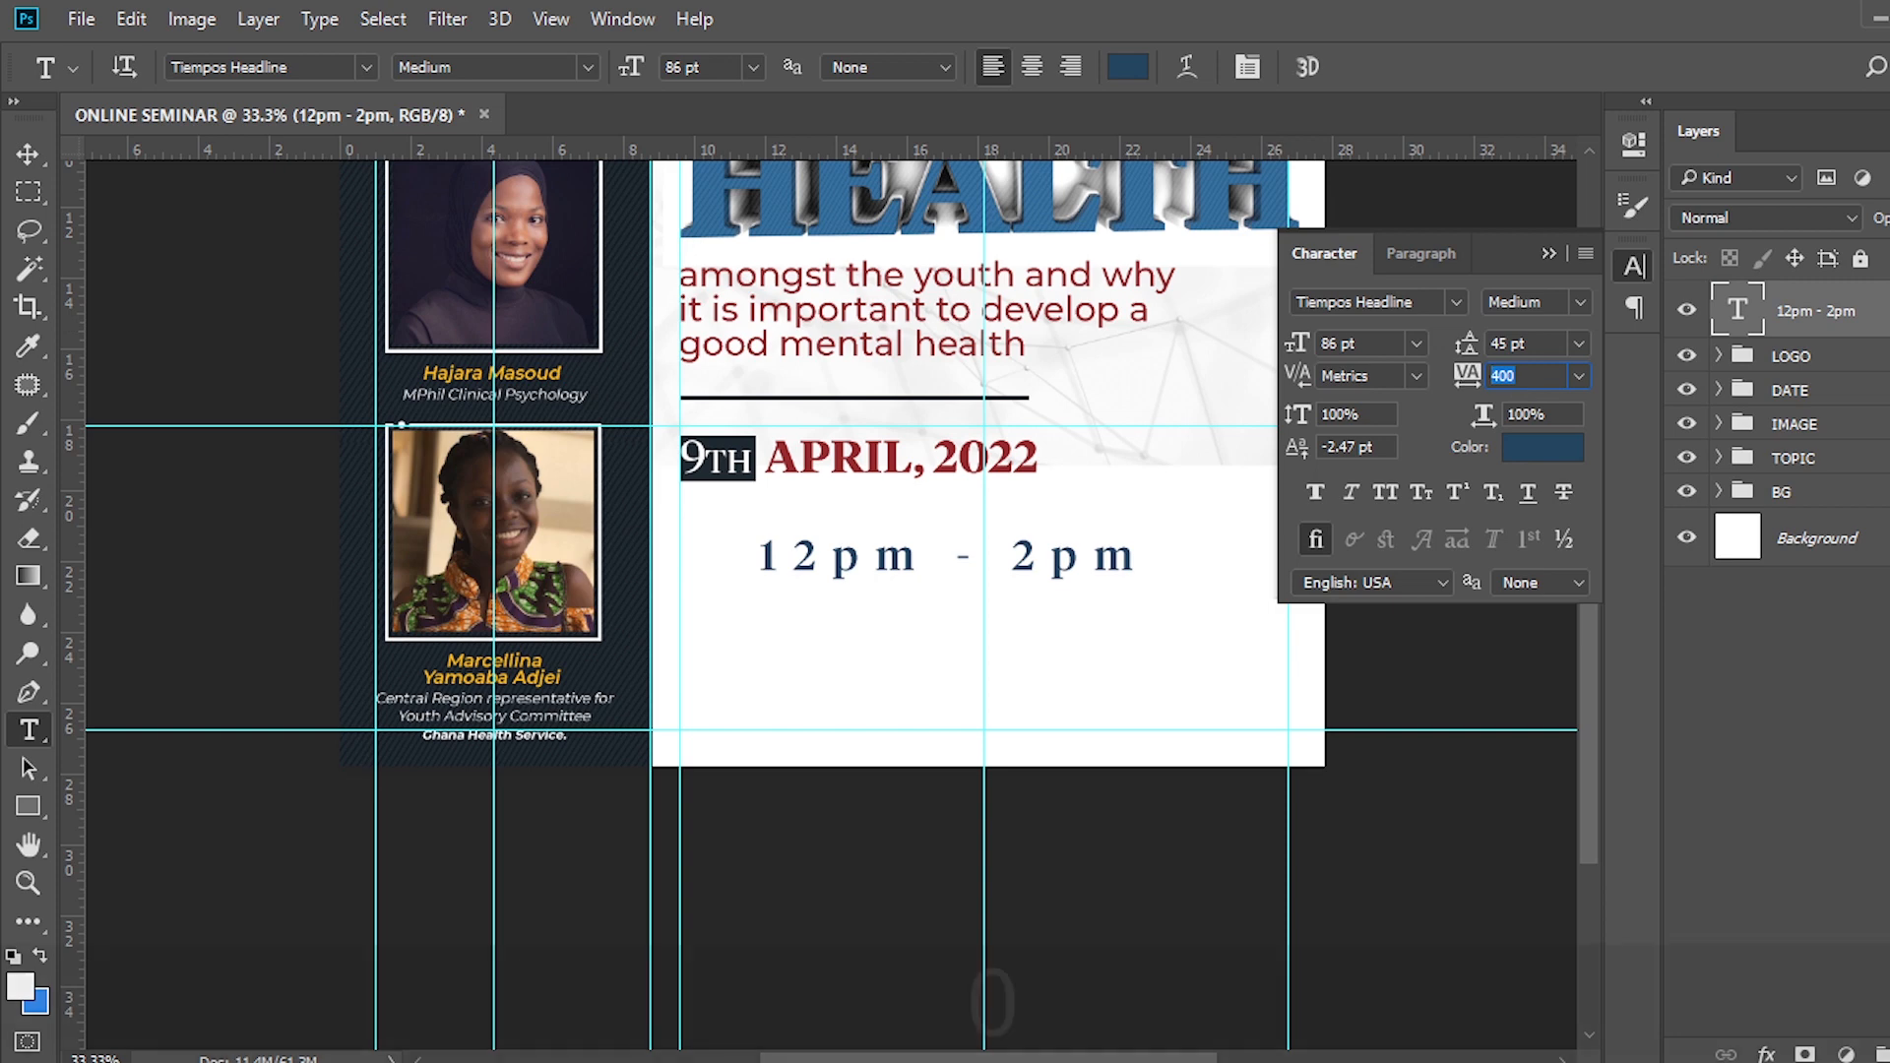
pyautogui.write('0')
pyautogui.press('Return')
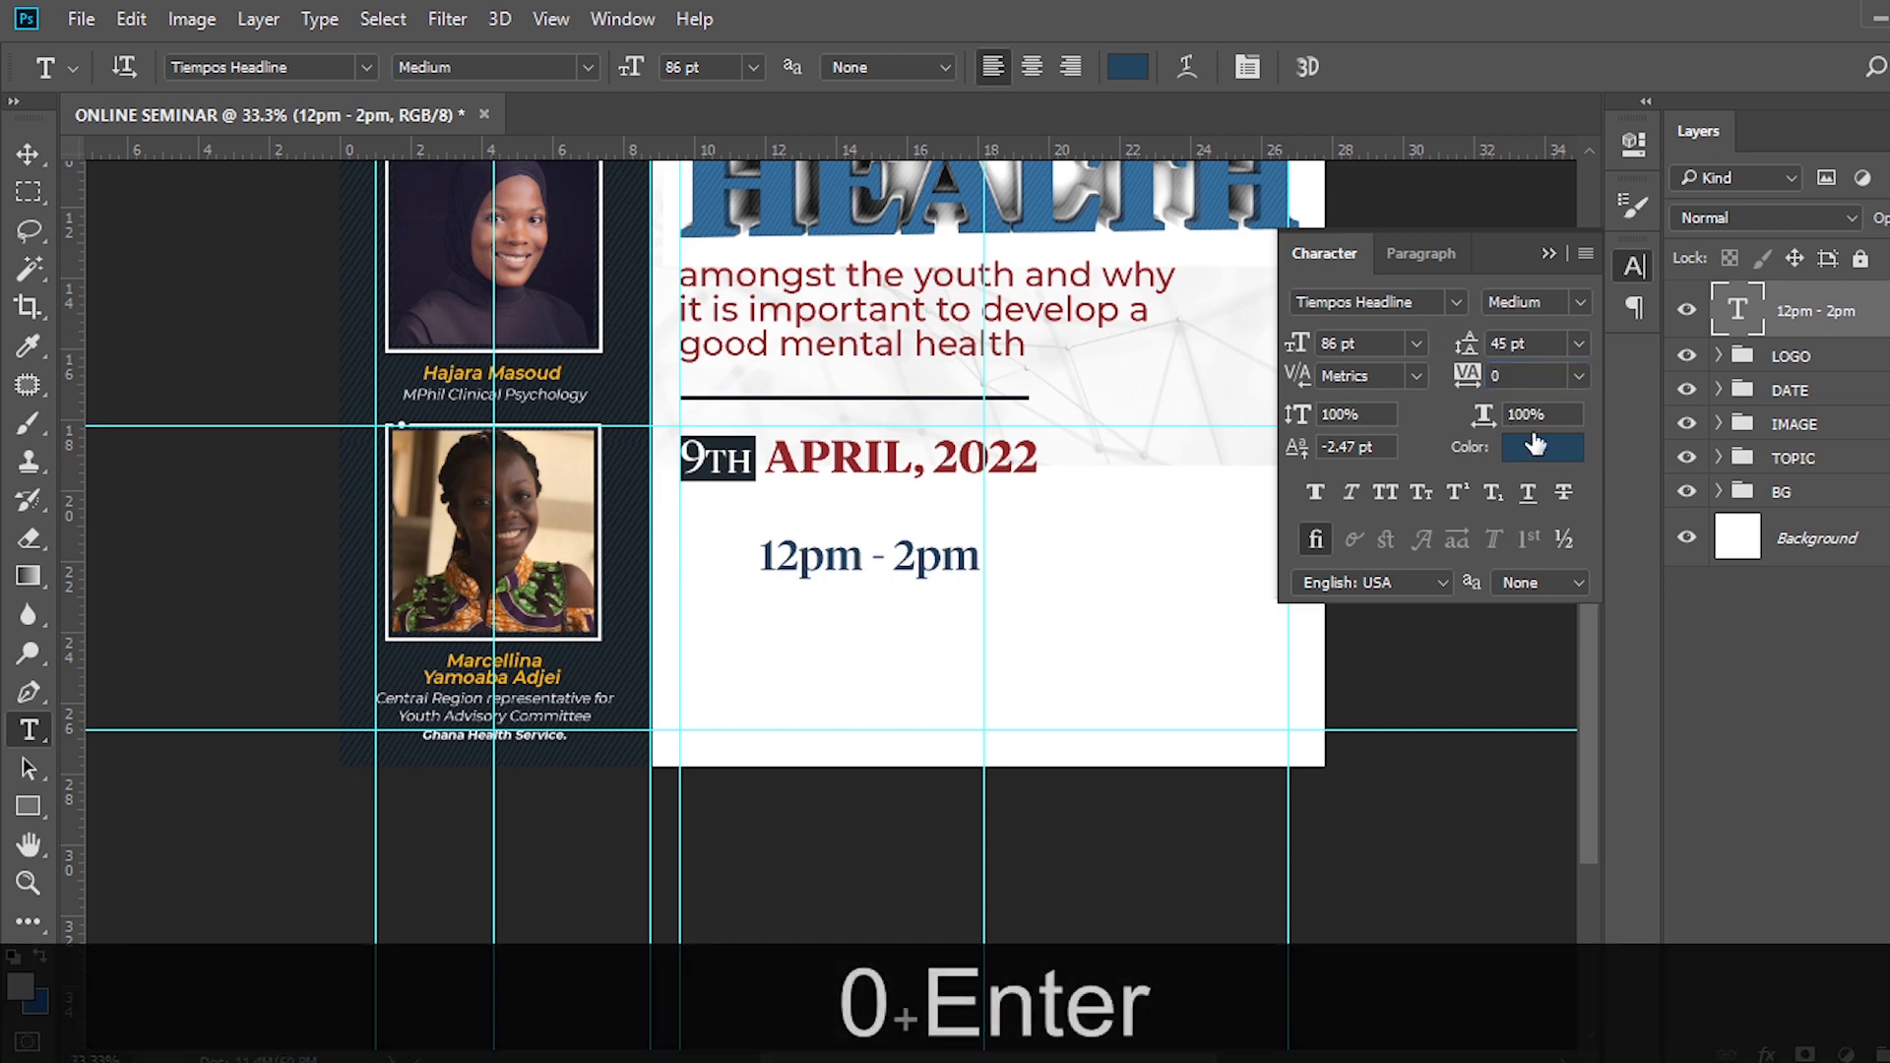
# Move the "12pm - 2pm" text under the date, aligned to the content area's left margin guide.
pyautogui.press('v')
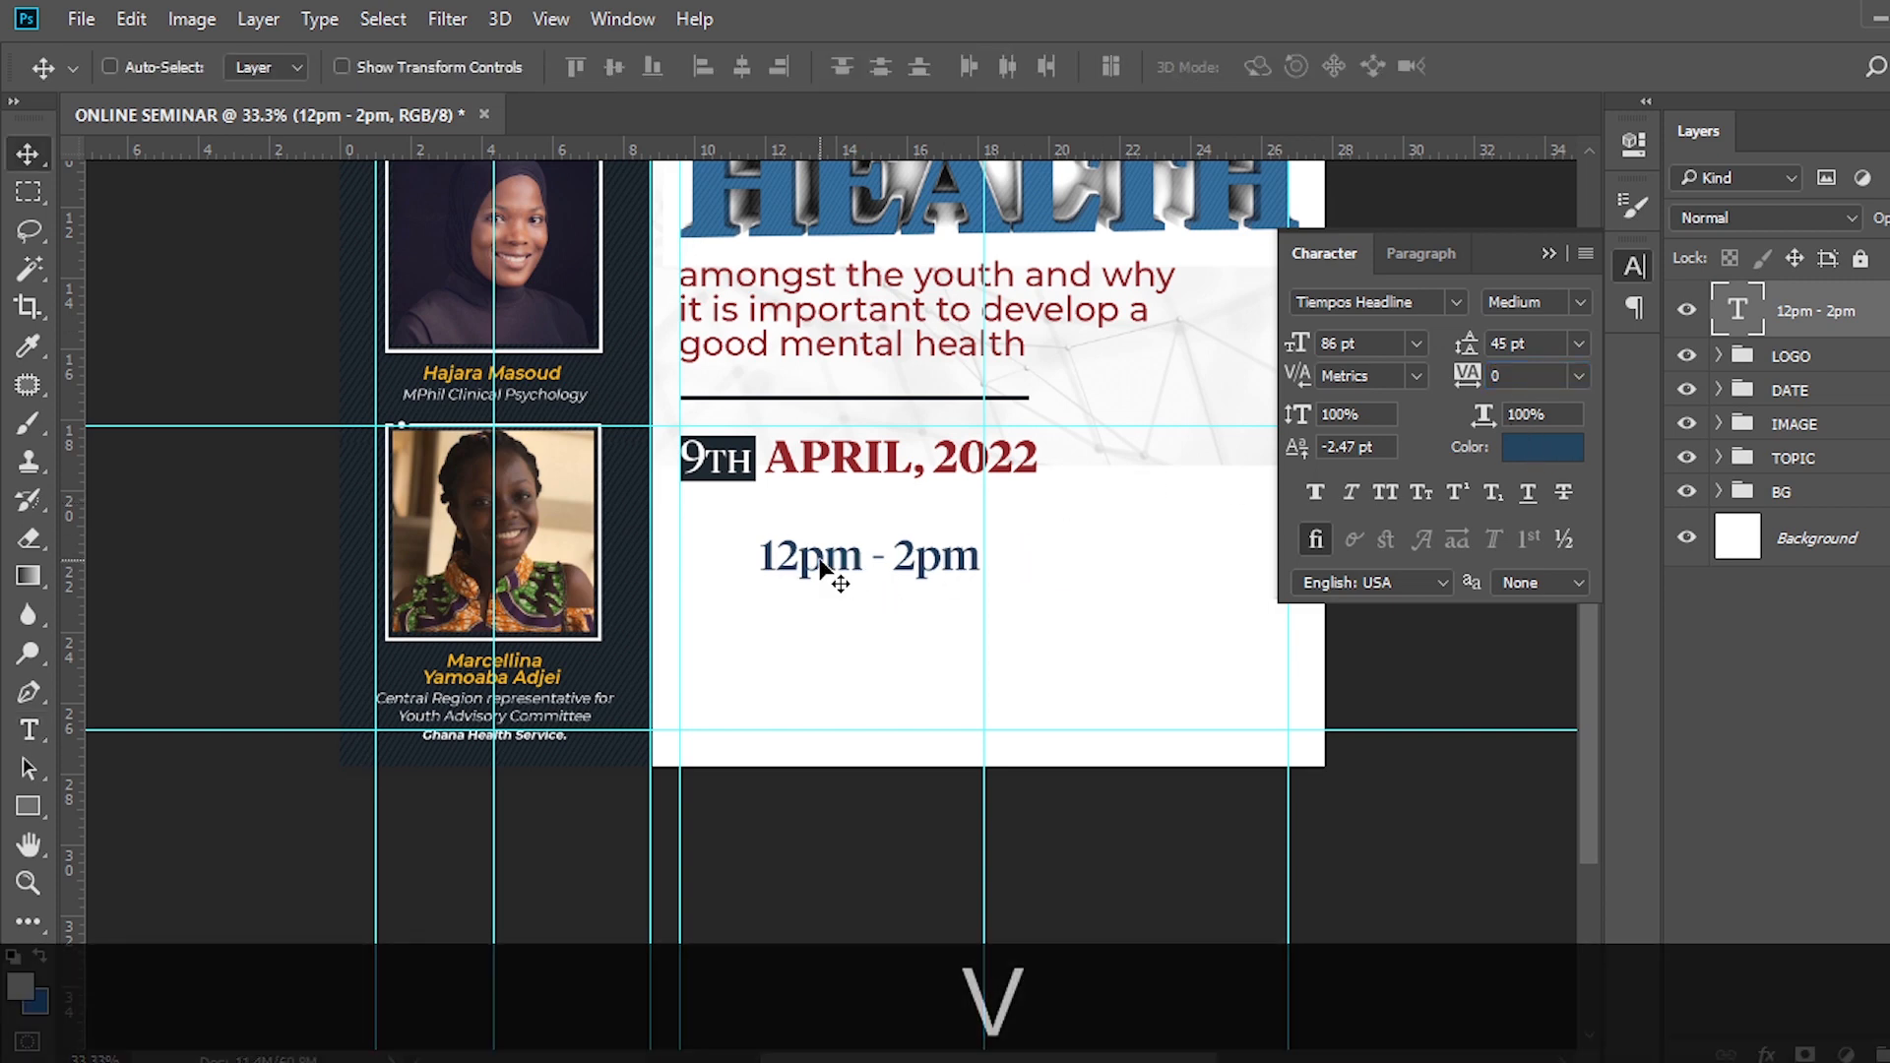
pyautogui.moveTo(840, 578); pyautogui.dragTo(738, 551)
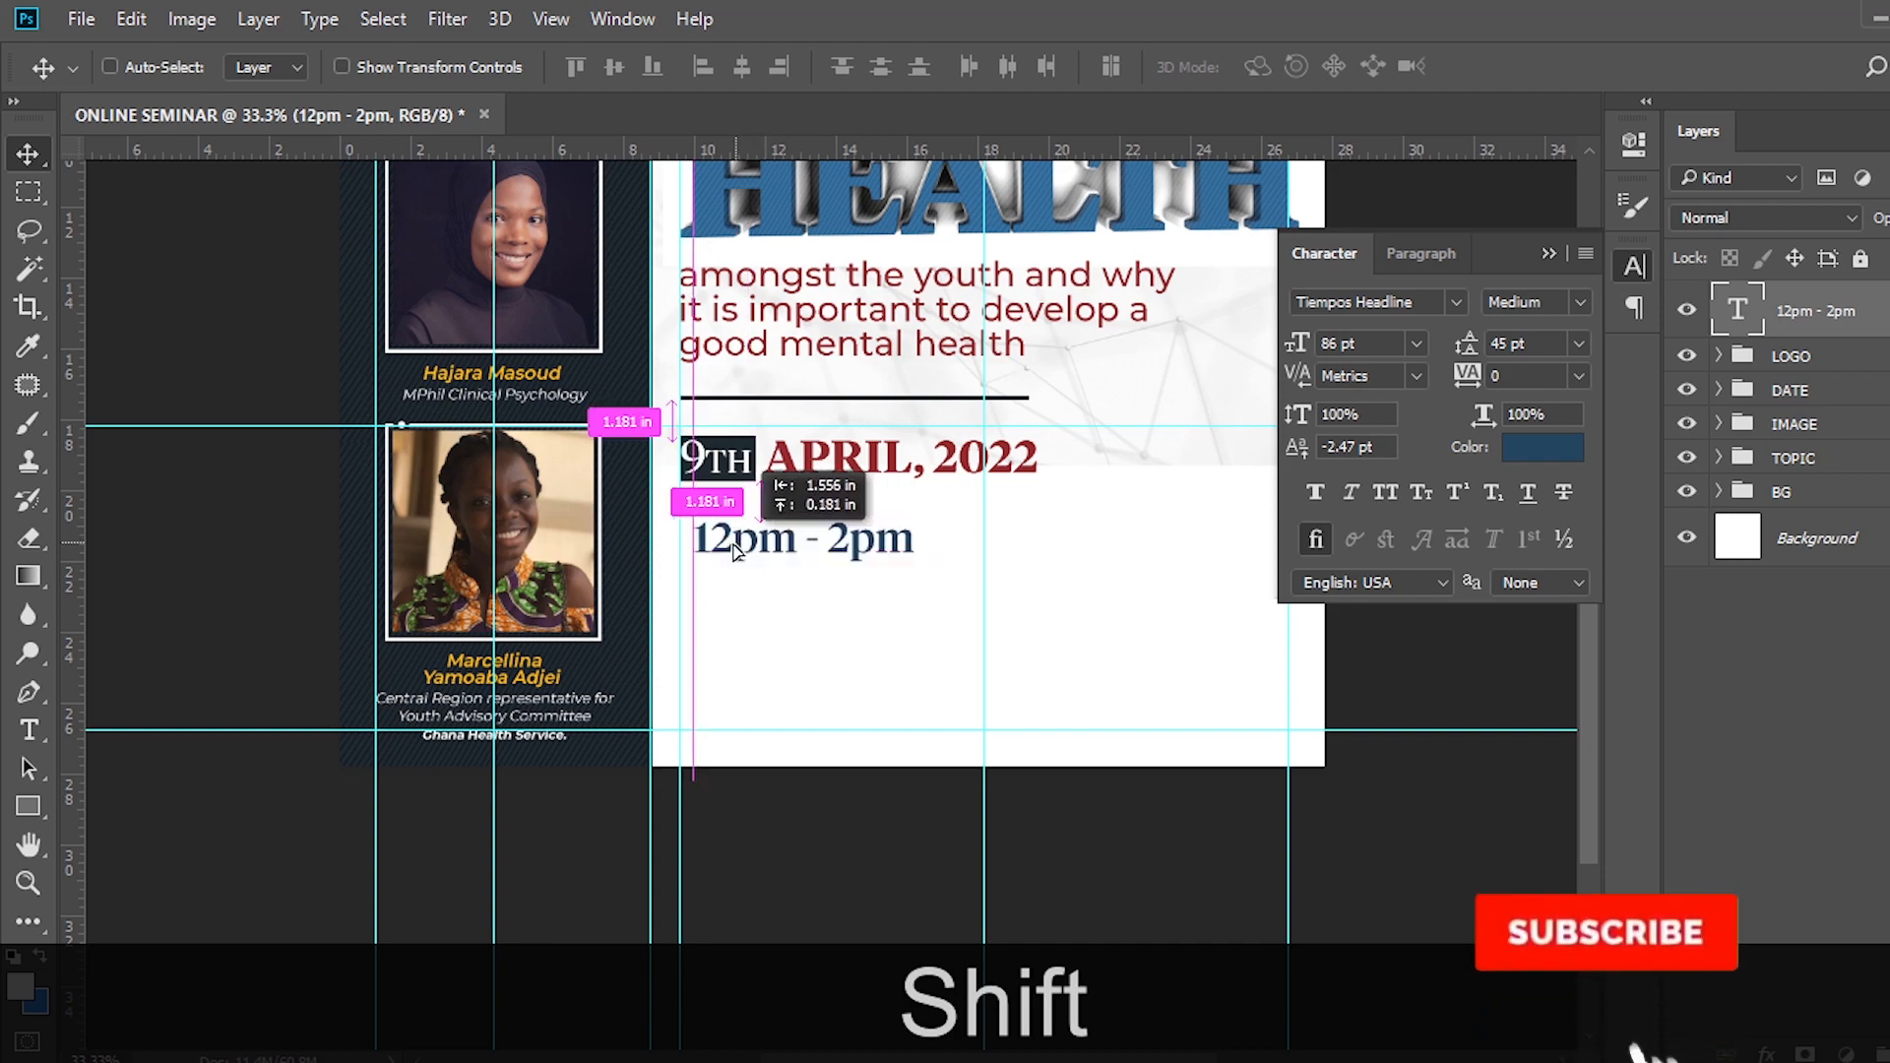
pyautogui.press('ctrl')
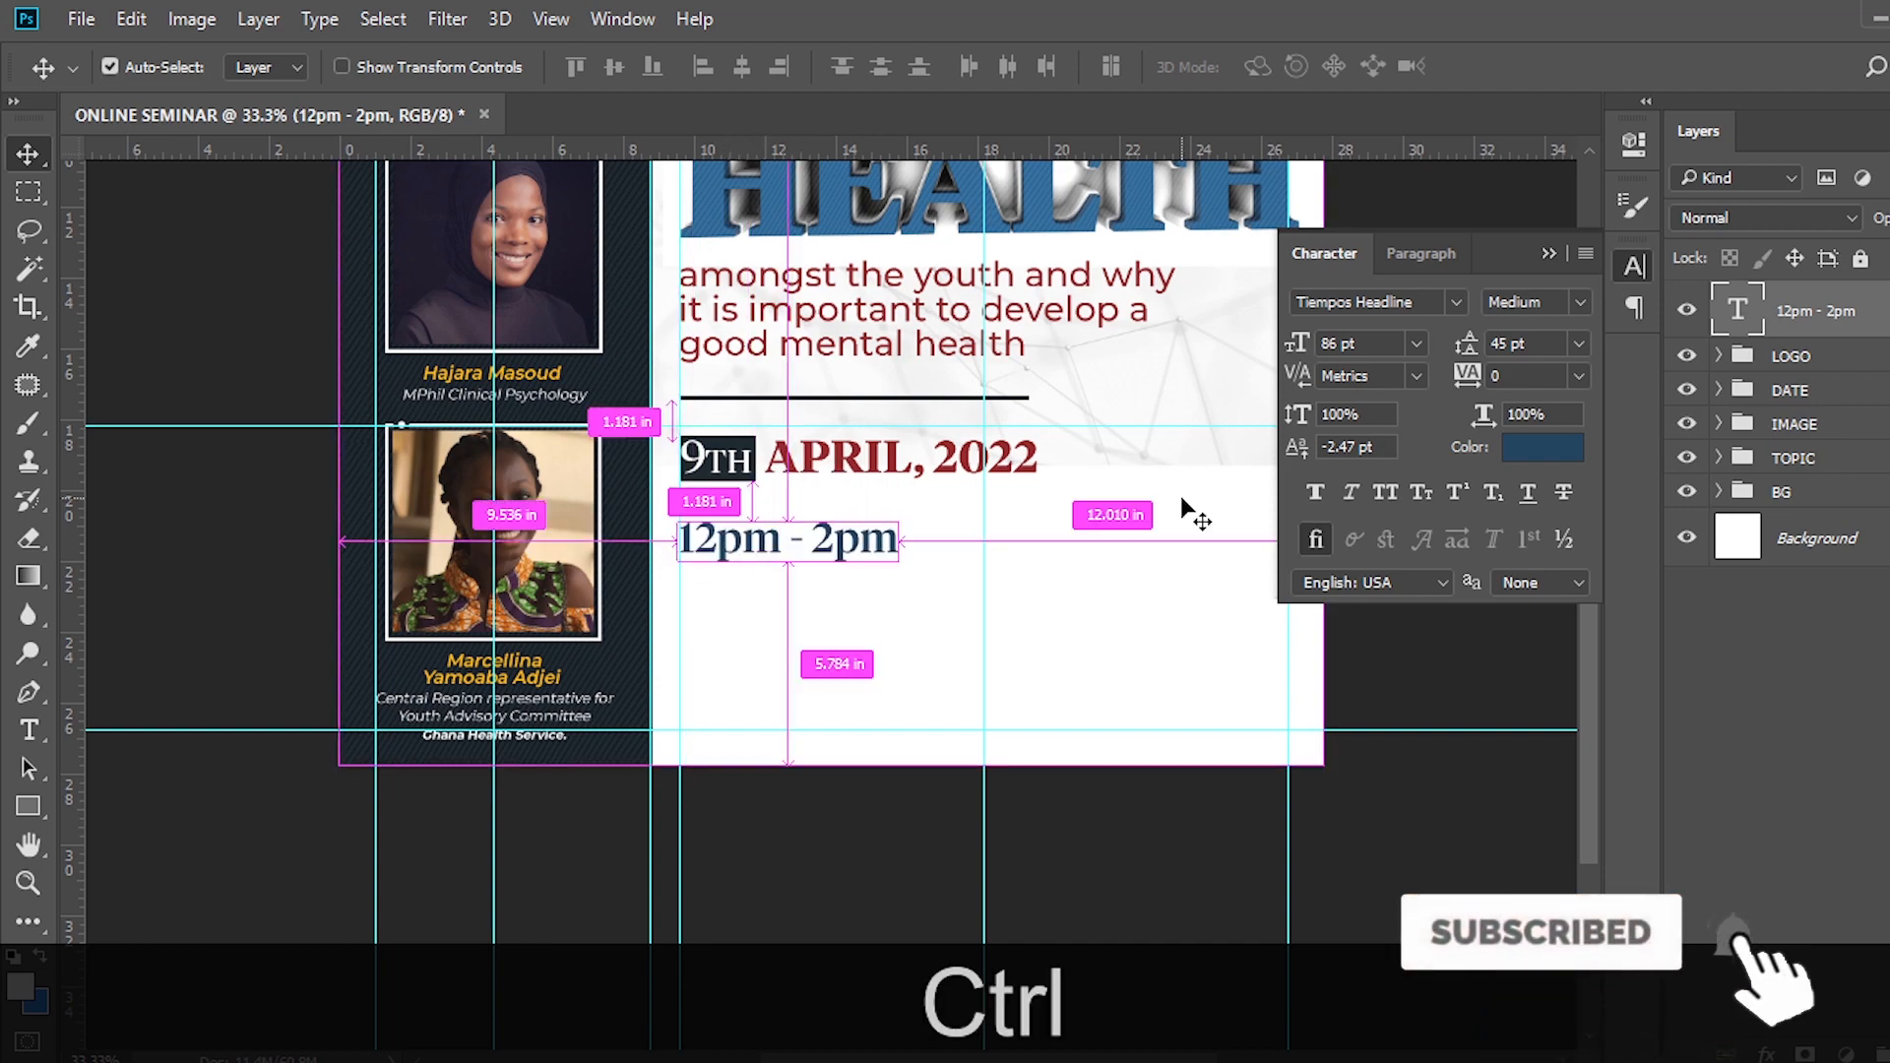
# Draw a rectangle about 468 × 103 px around the "12pm - 2pm" text and place its layer beneath the text.
pyautogui.hotkey('ctrl', '=')
pyautogui.hotkey('ctrl', '=')
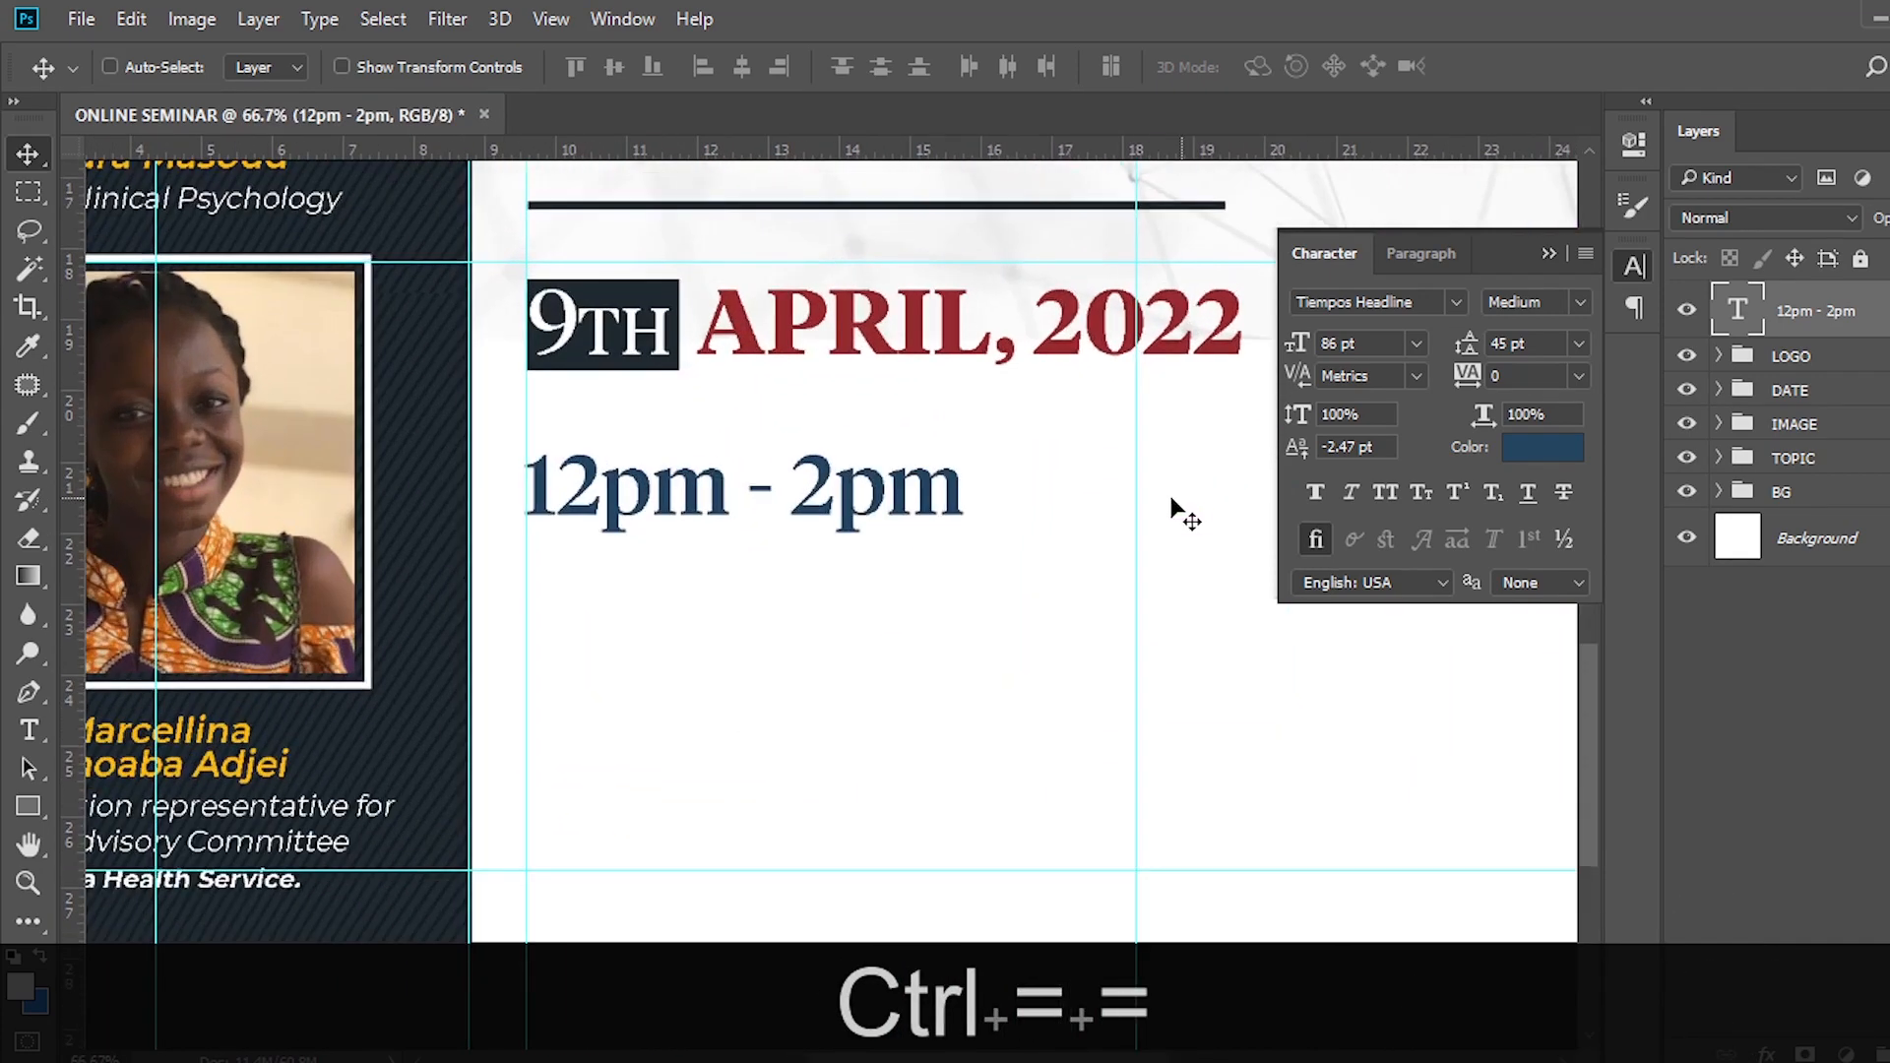
pyautogui.click(28, 805)
pyautogui.moveTo(526, 438); pyautogui.dragTo(986, 538)
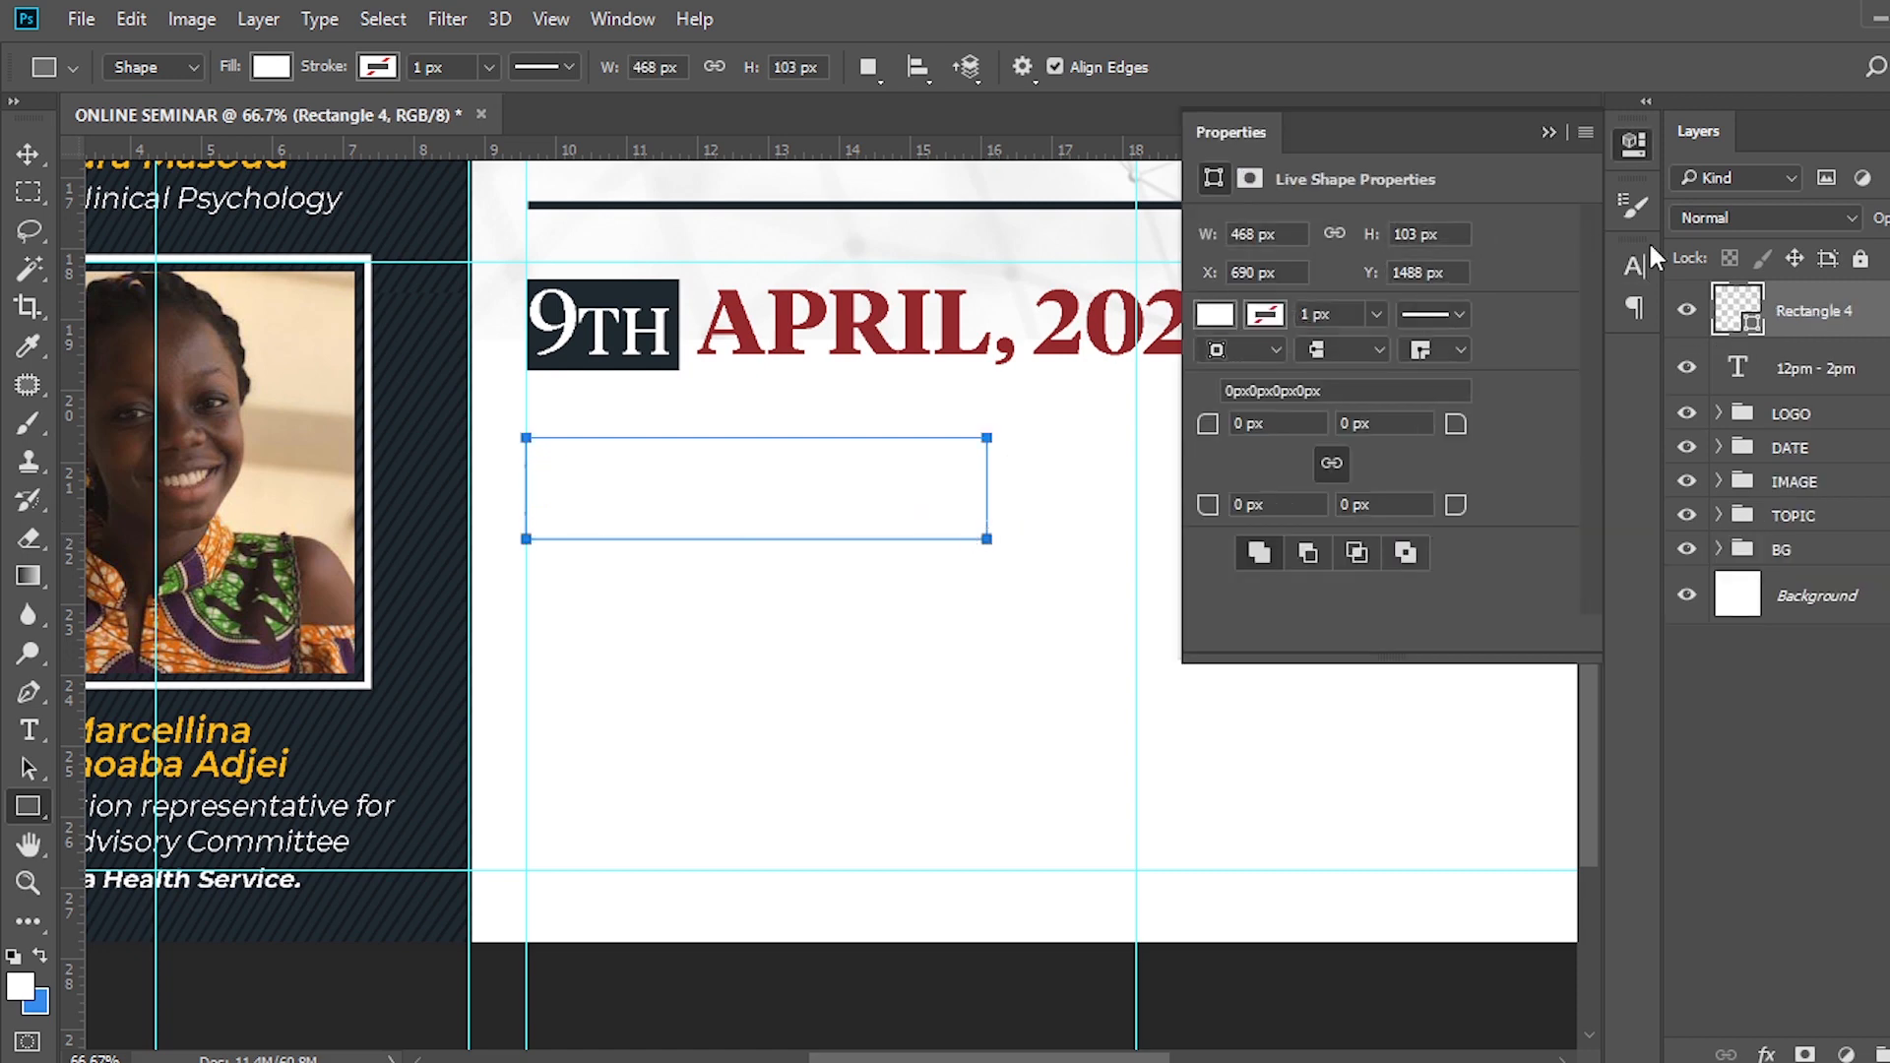
pyautogui.moveTo(1829, 319); pyautogui.dragTo(1753, 369)
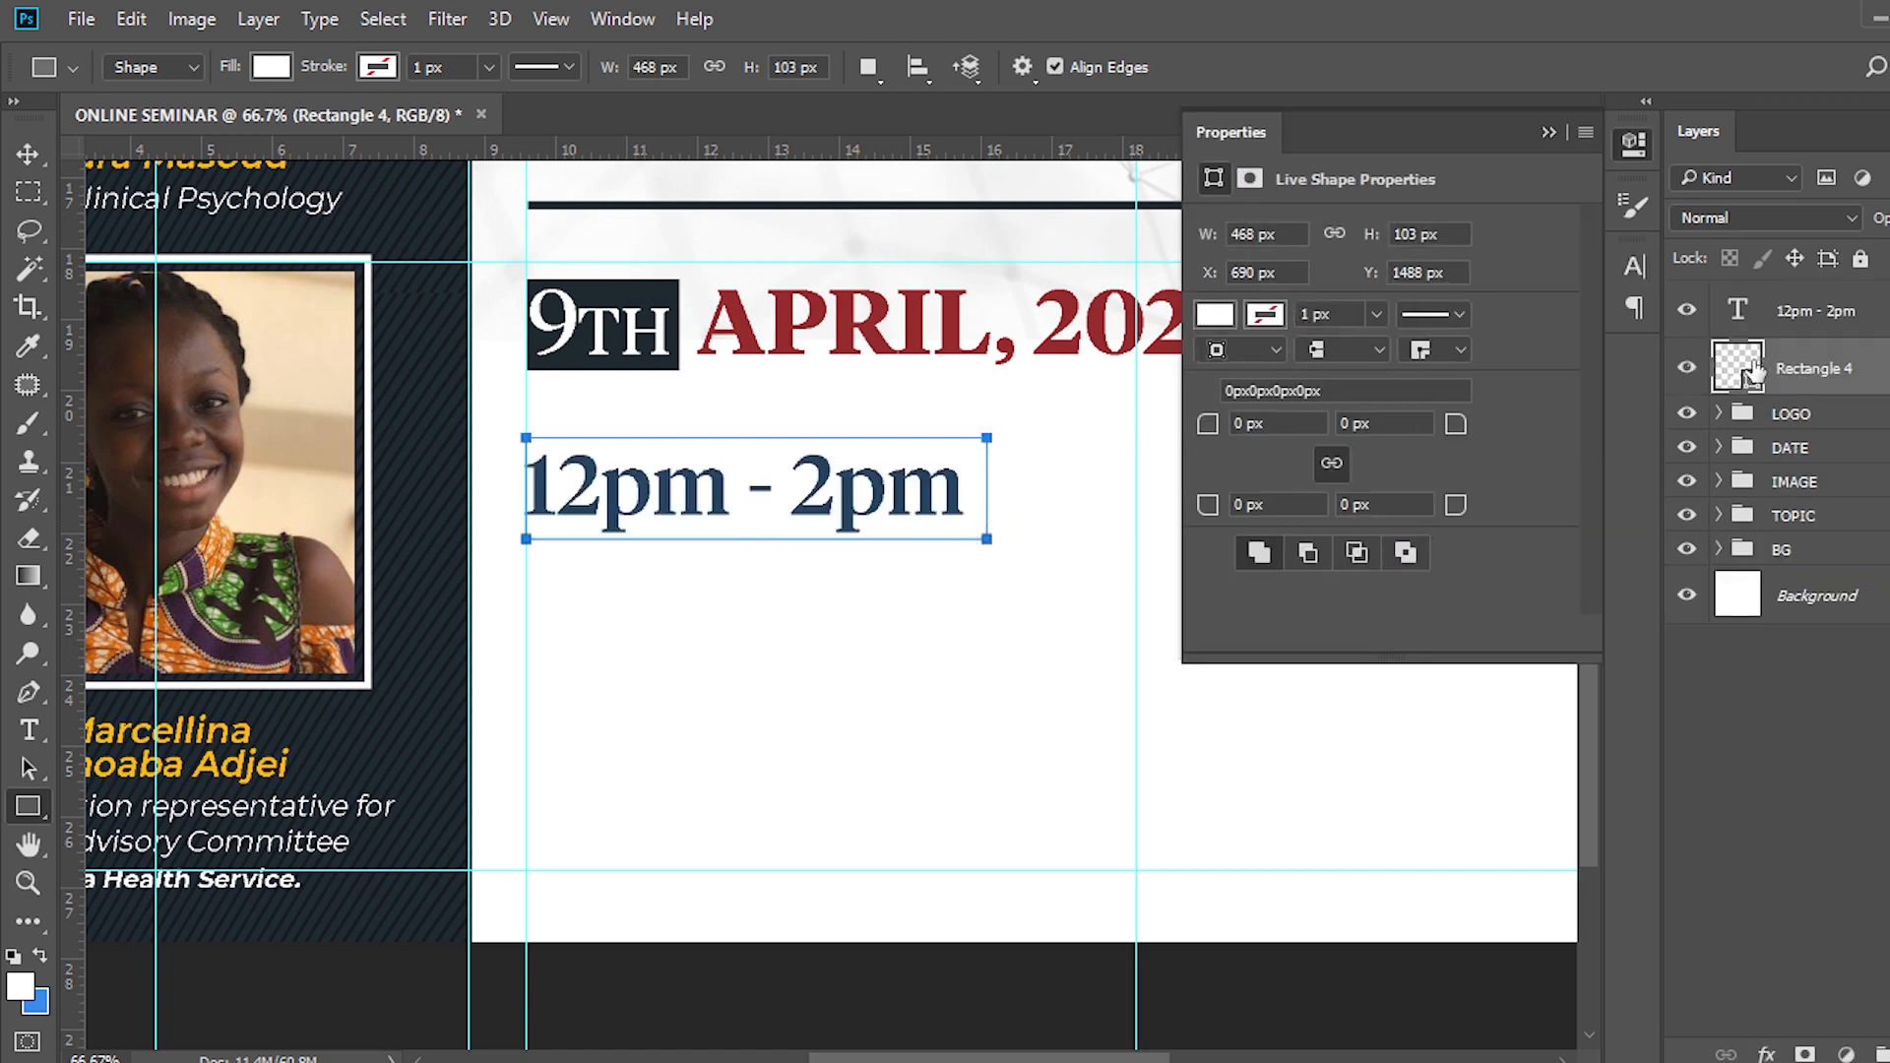
# Fill the rectangle behind the time text with dark navy #1A252E.
pyautogui.doubleClick(1752, 369)
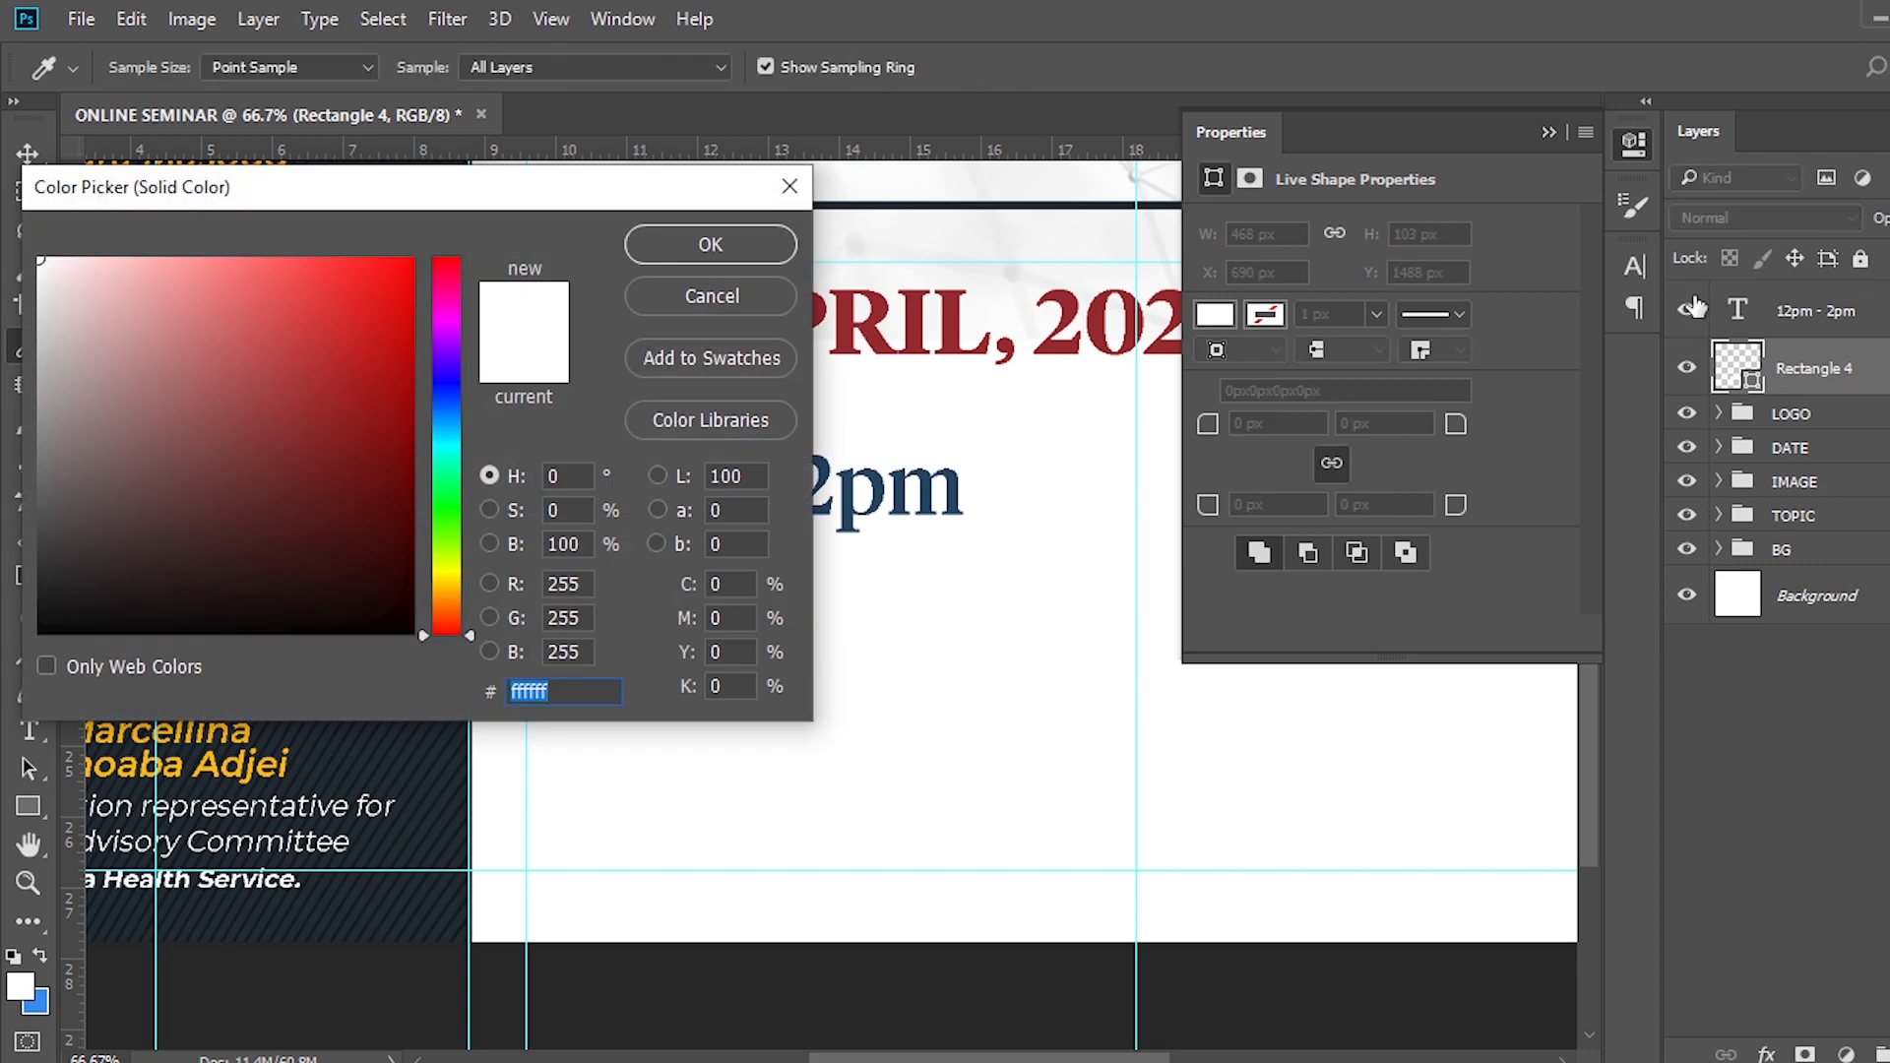
pyautogui.write('1')
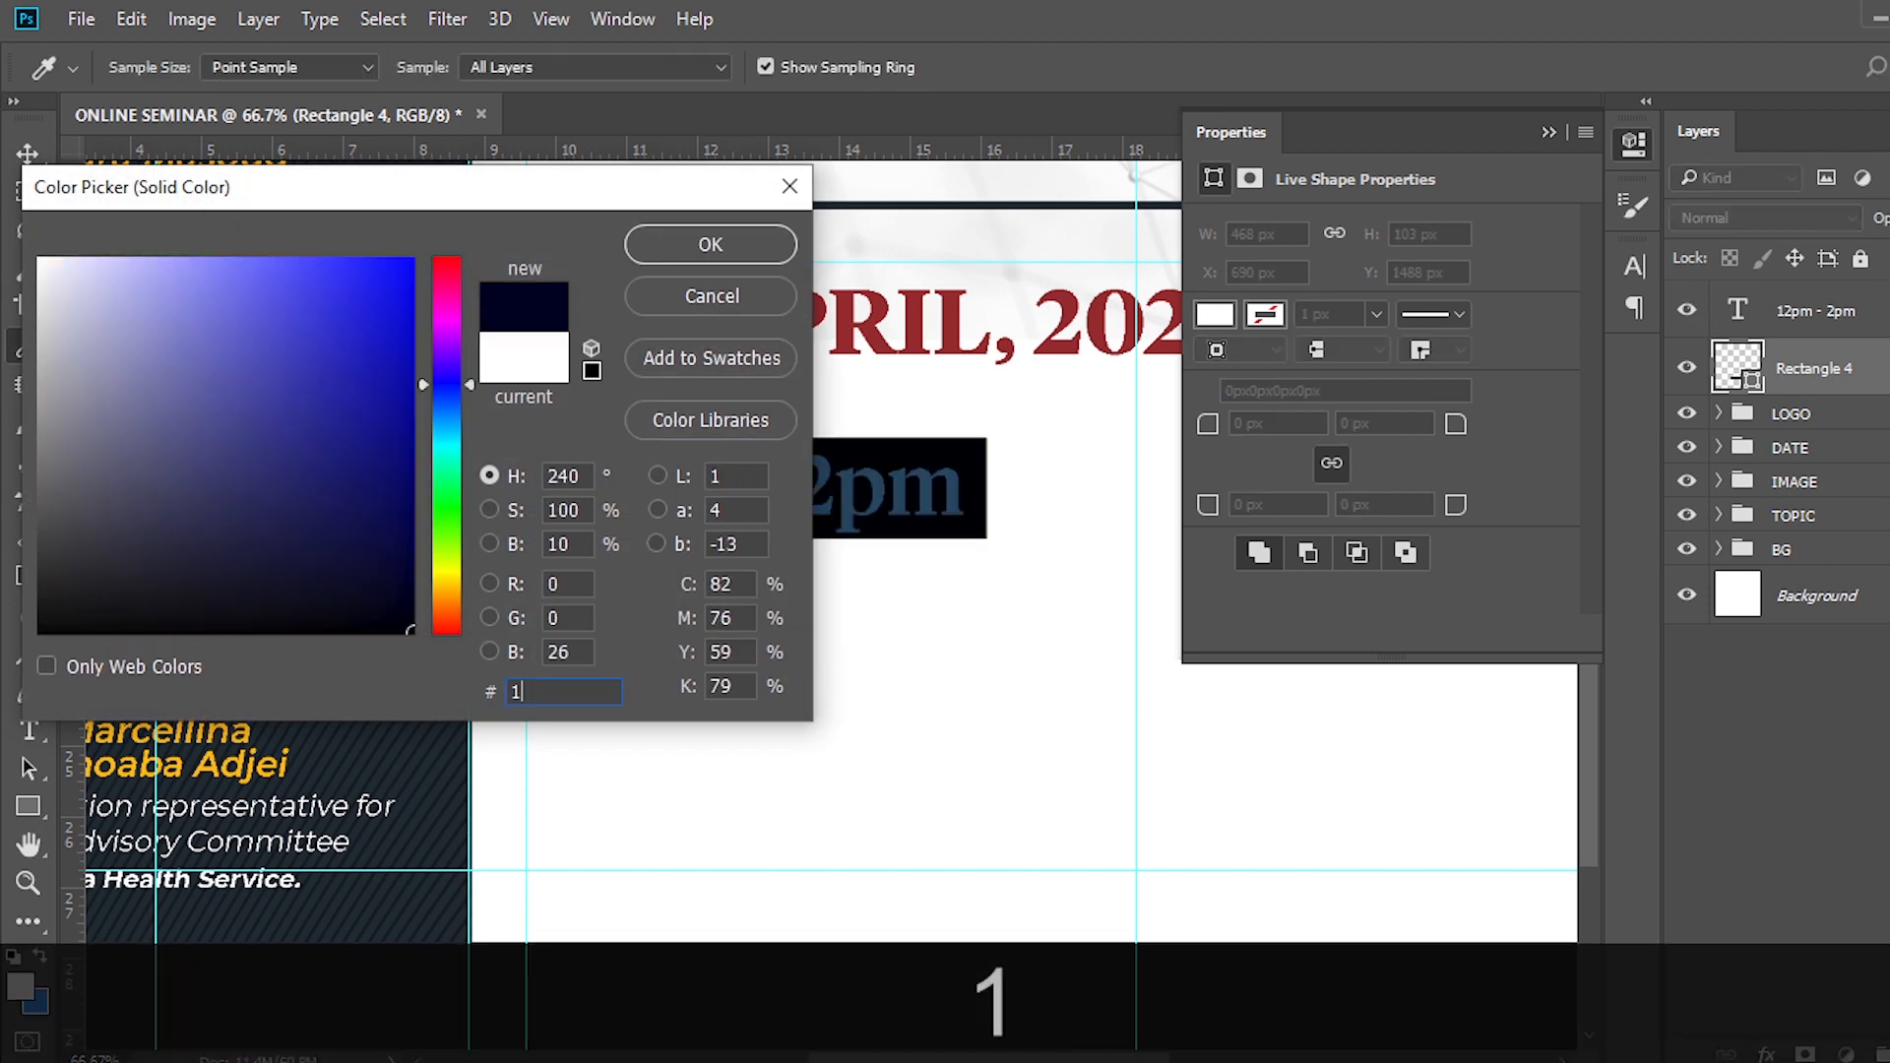
pyautogui.write('A25')
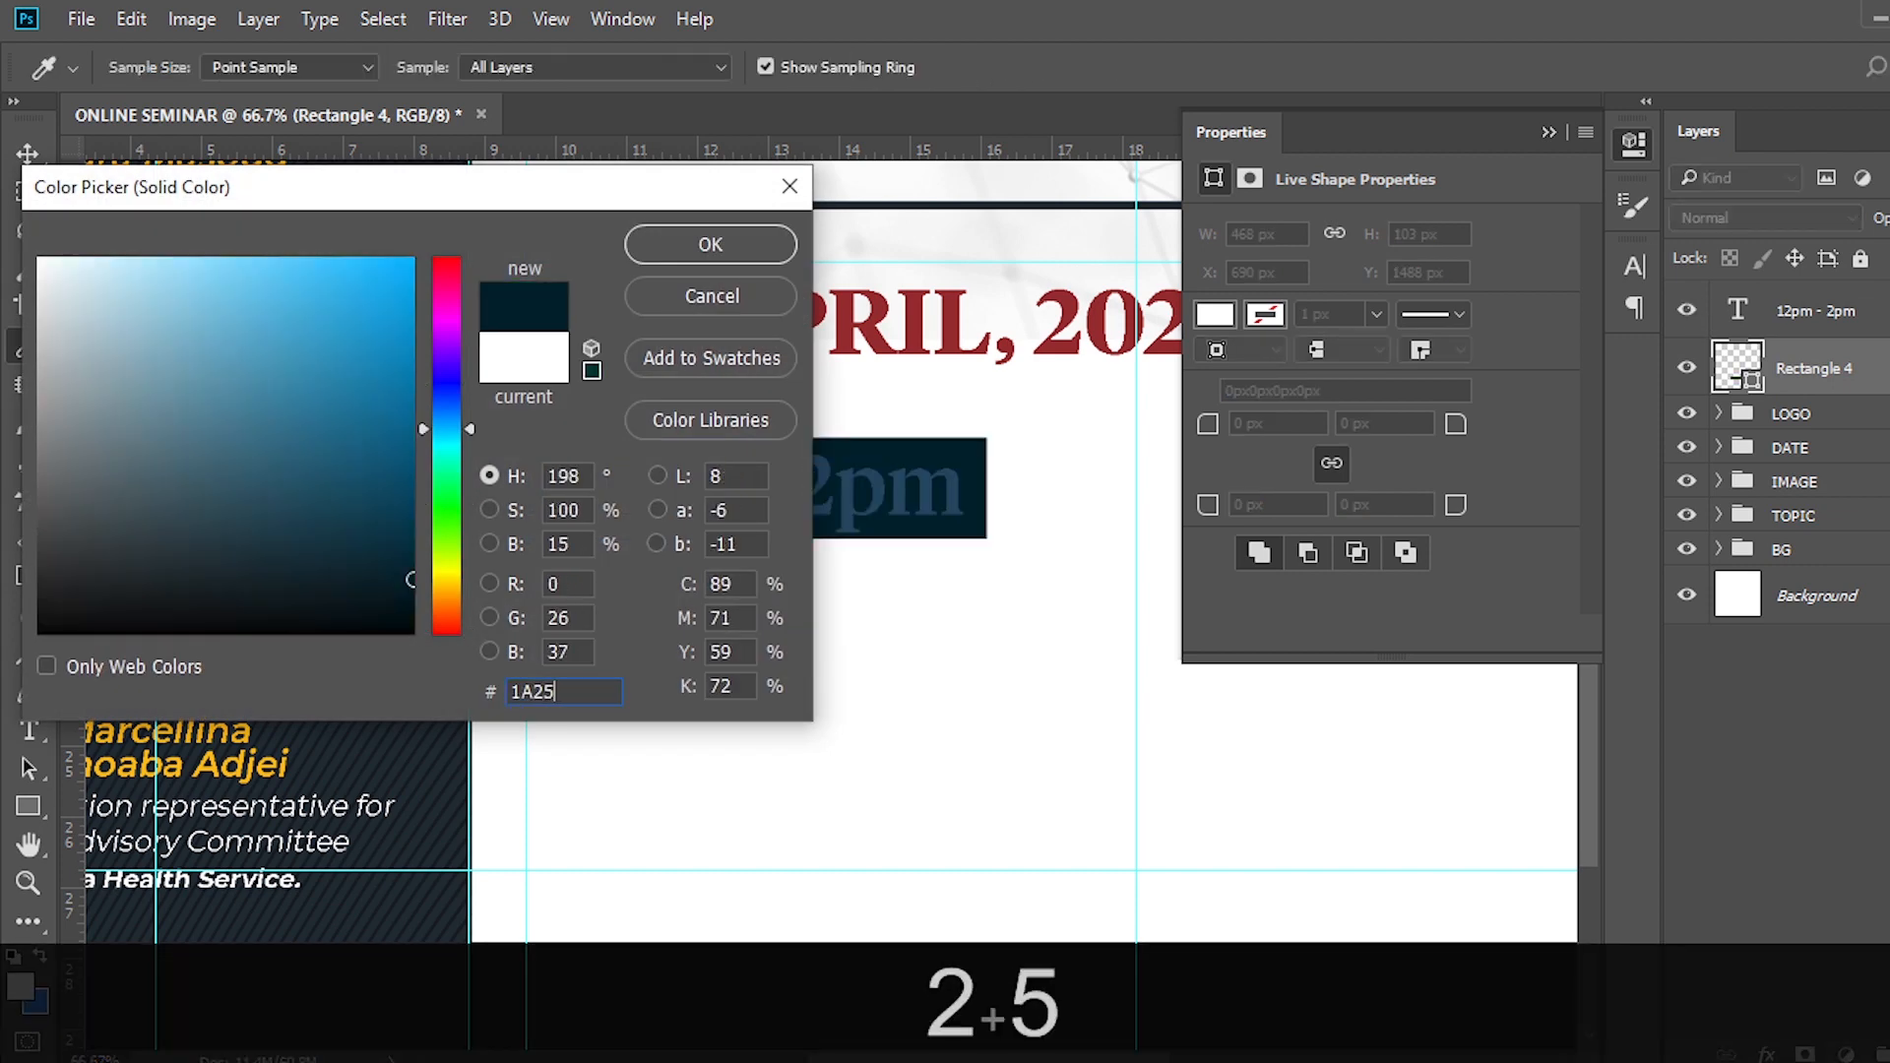
pyautogui.write('2E')
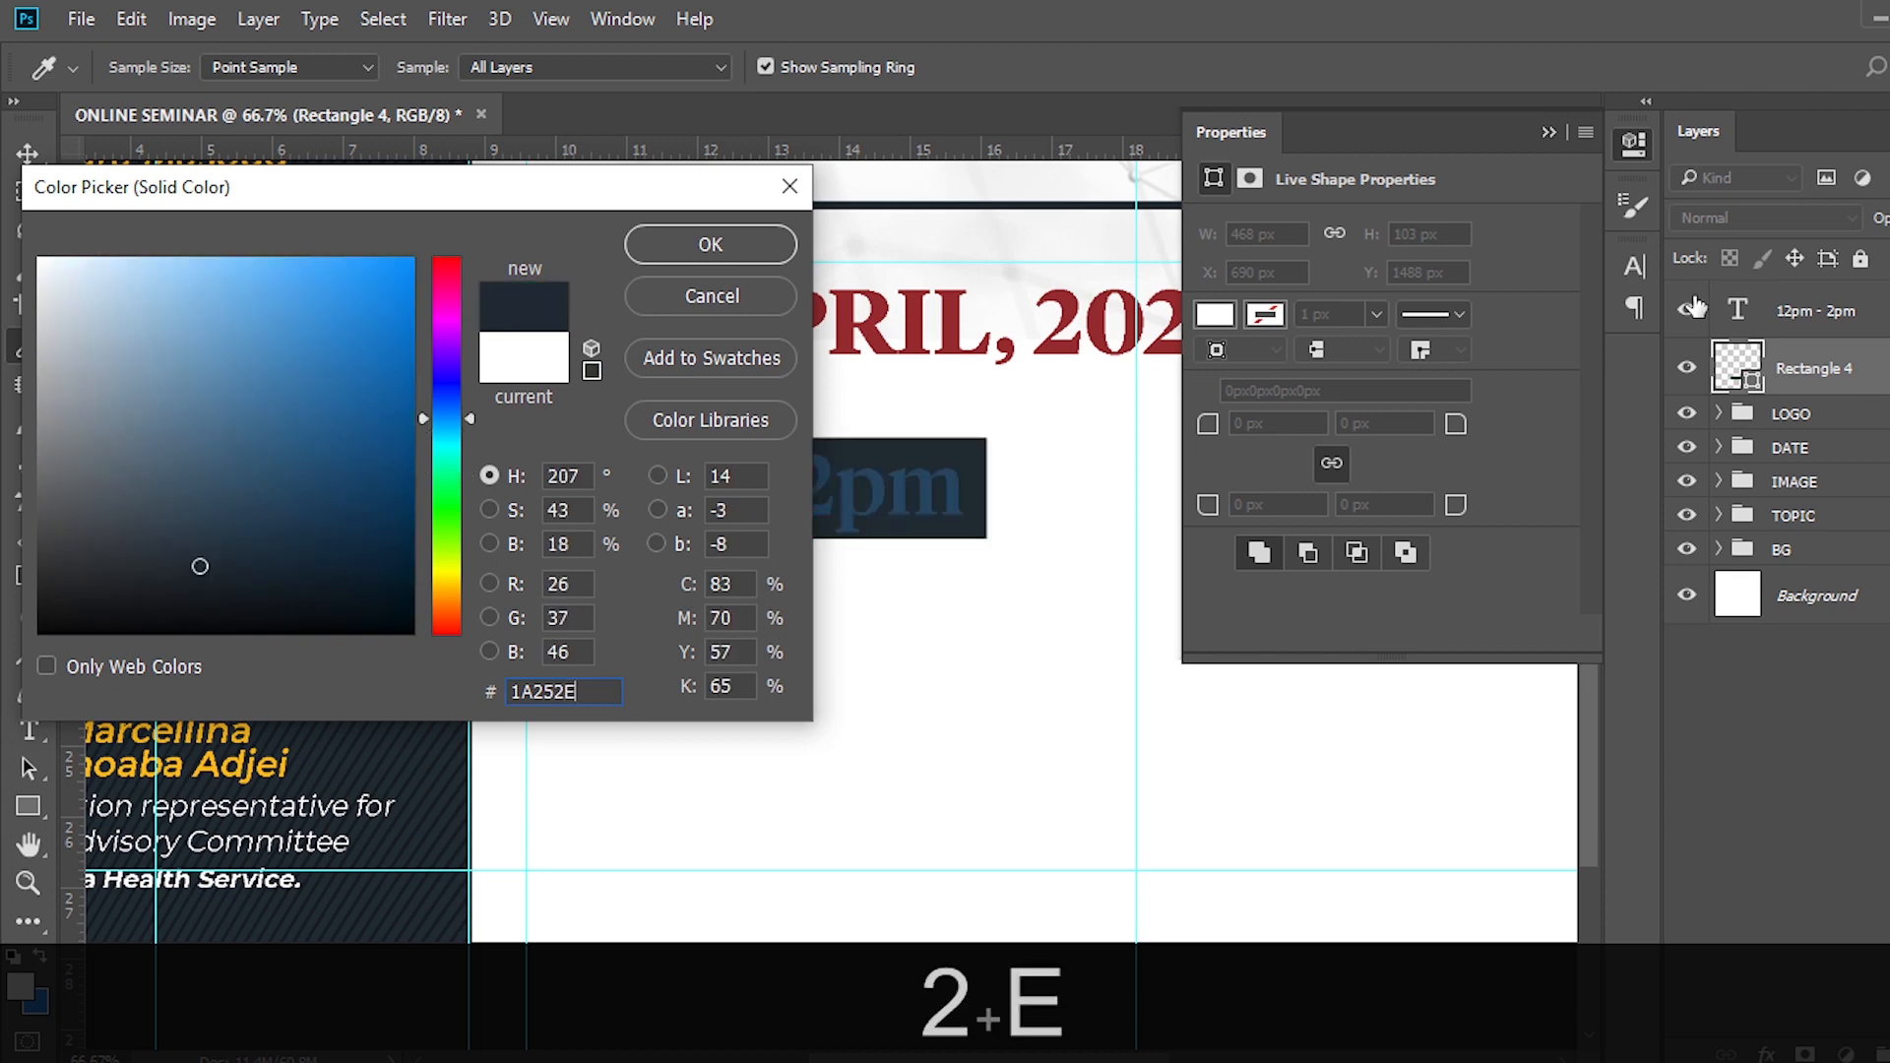
pyautogui.click(710, 244)
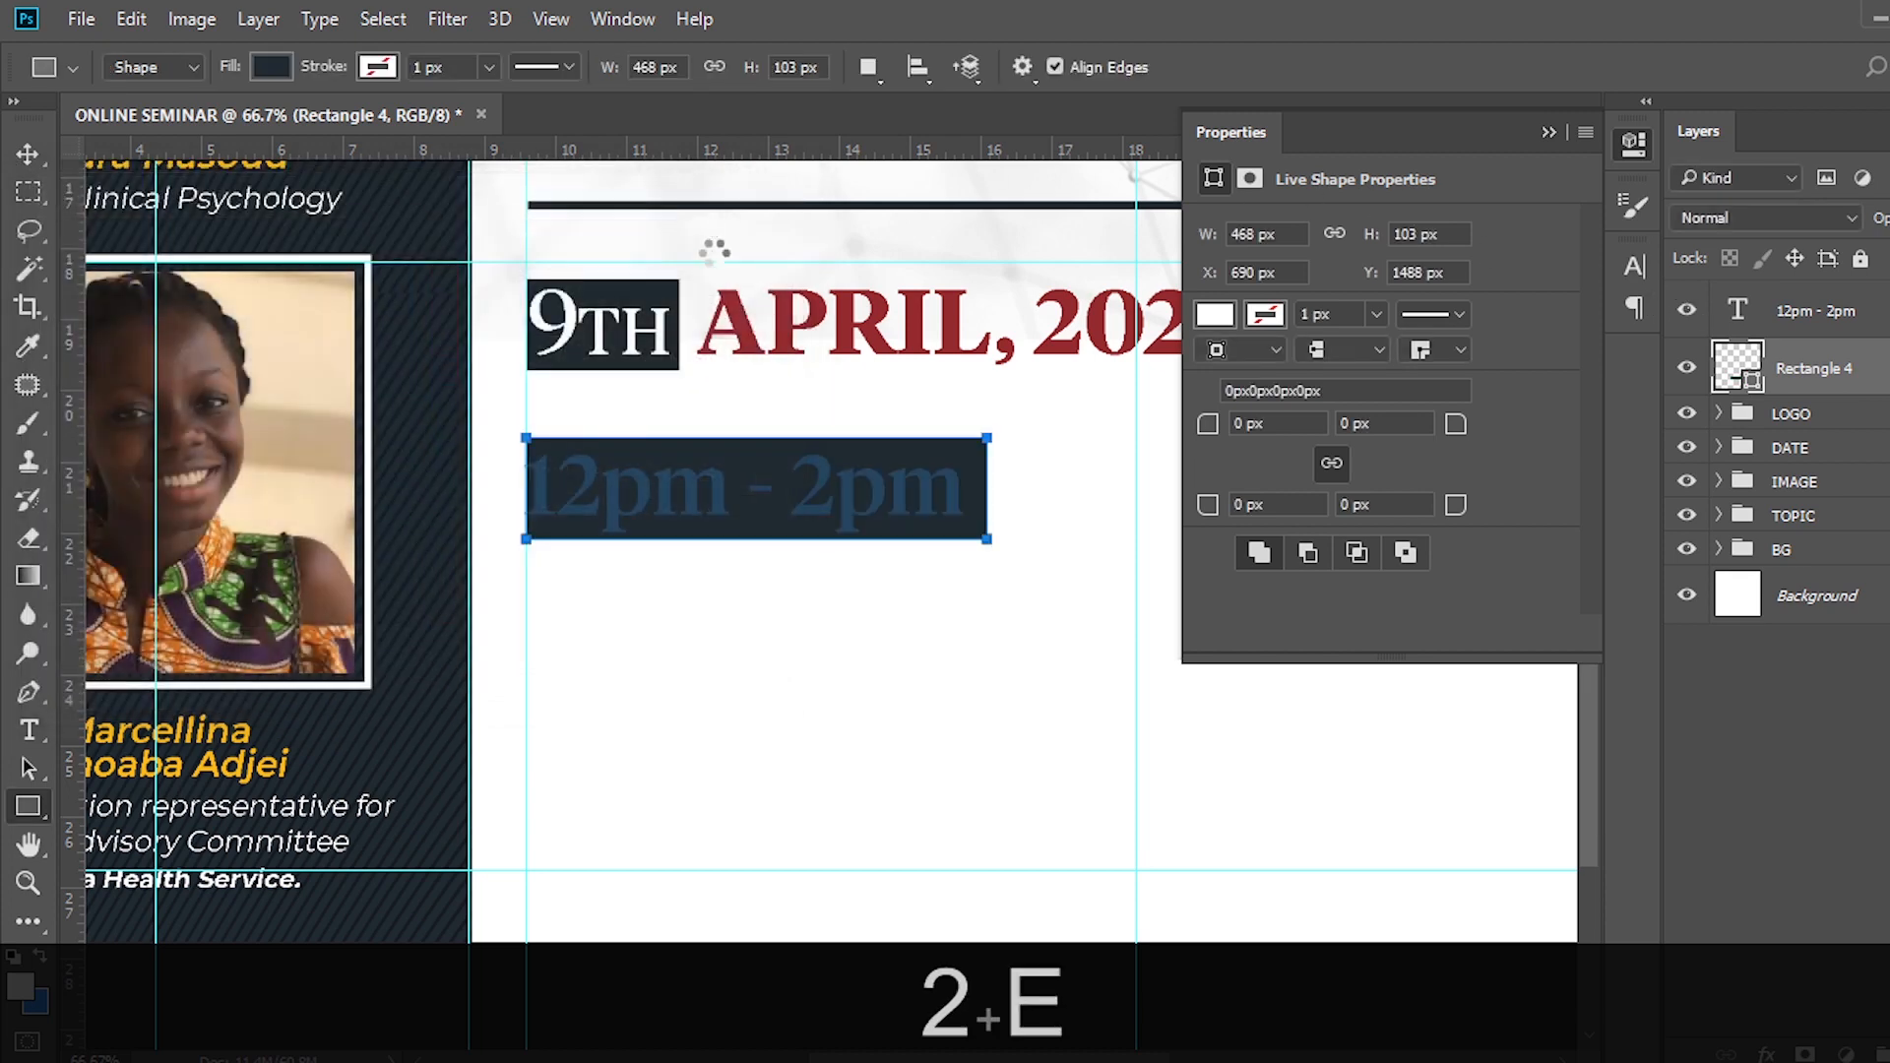
# Set the colour of the "12pm - 2pm" text to white #FFFFFF.
pyautogui.click(1794, 315)
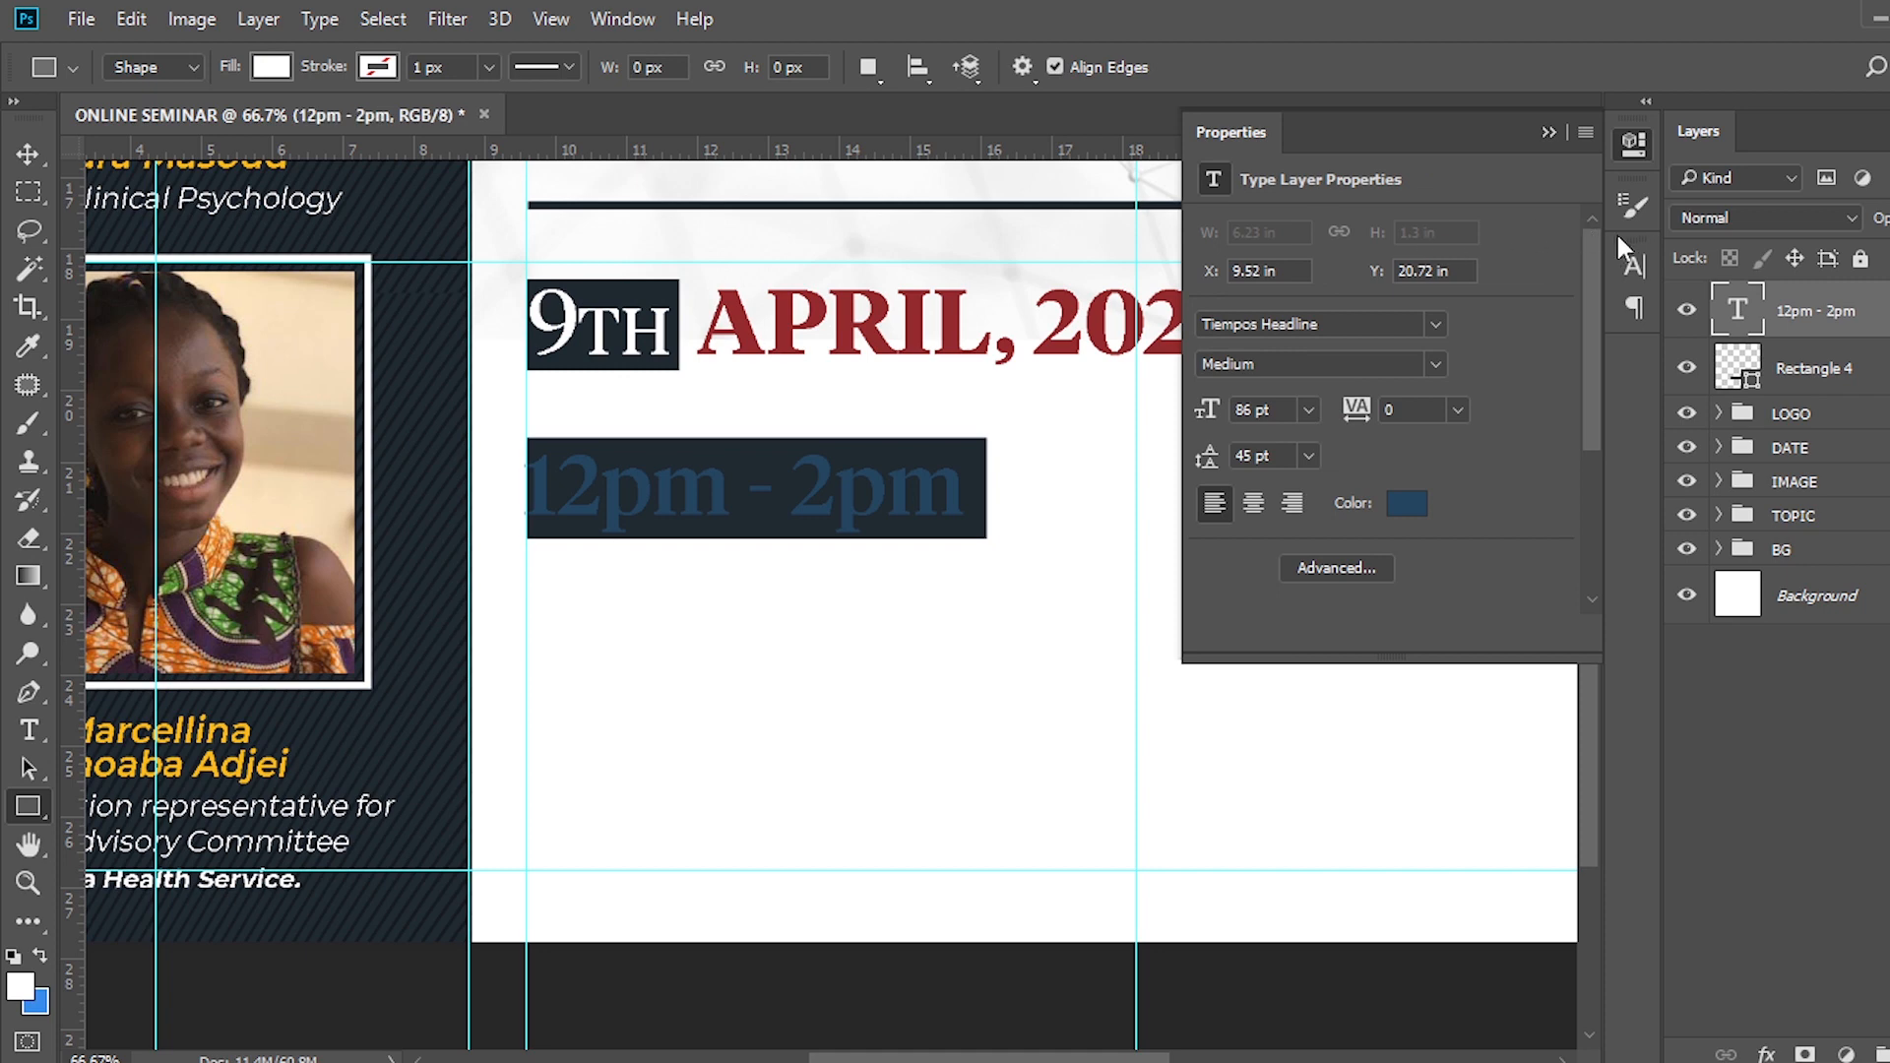
pyautogui.click(1634, 266)
pyautogui.click(1524, 446)
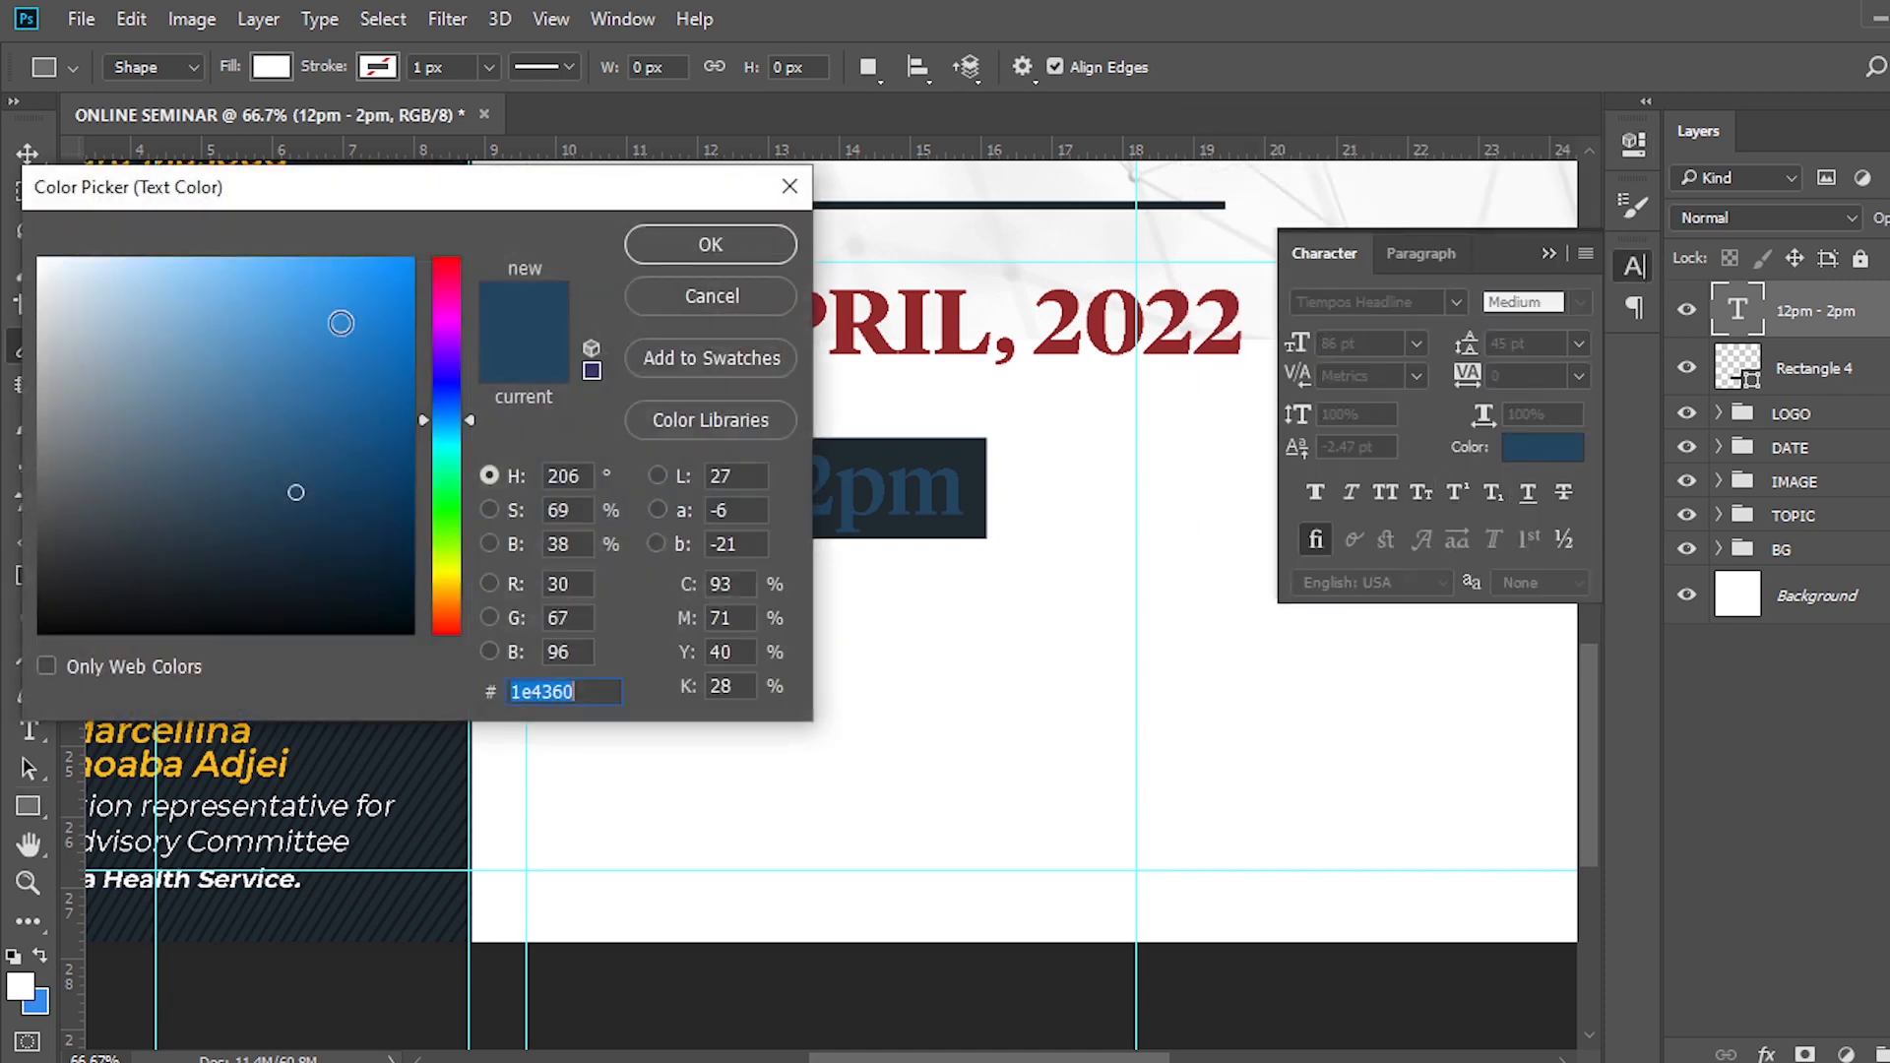
pyautogui.write('ffffff')
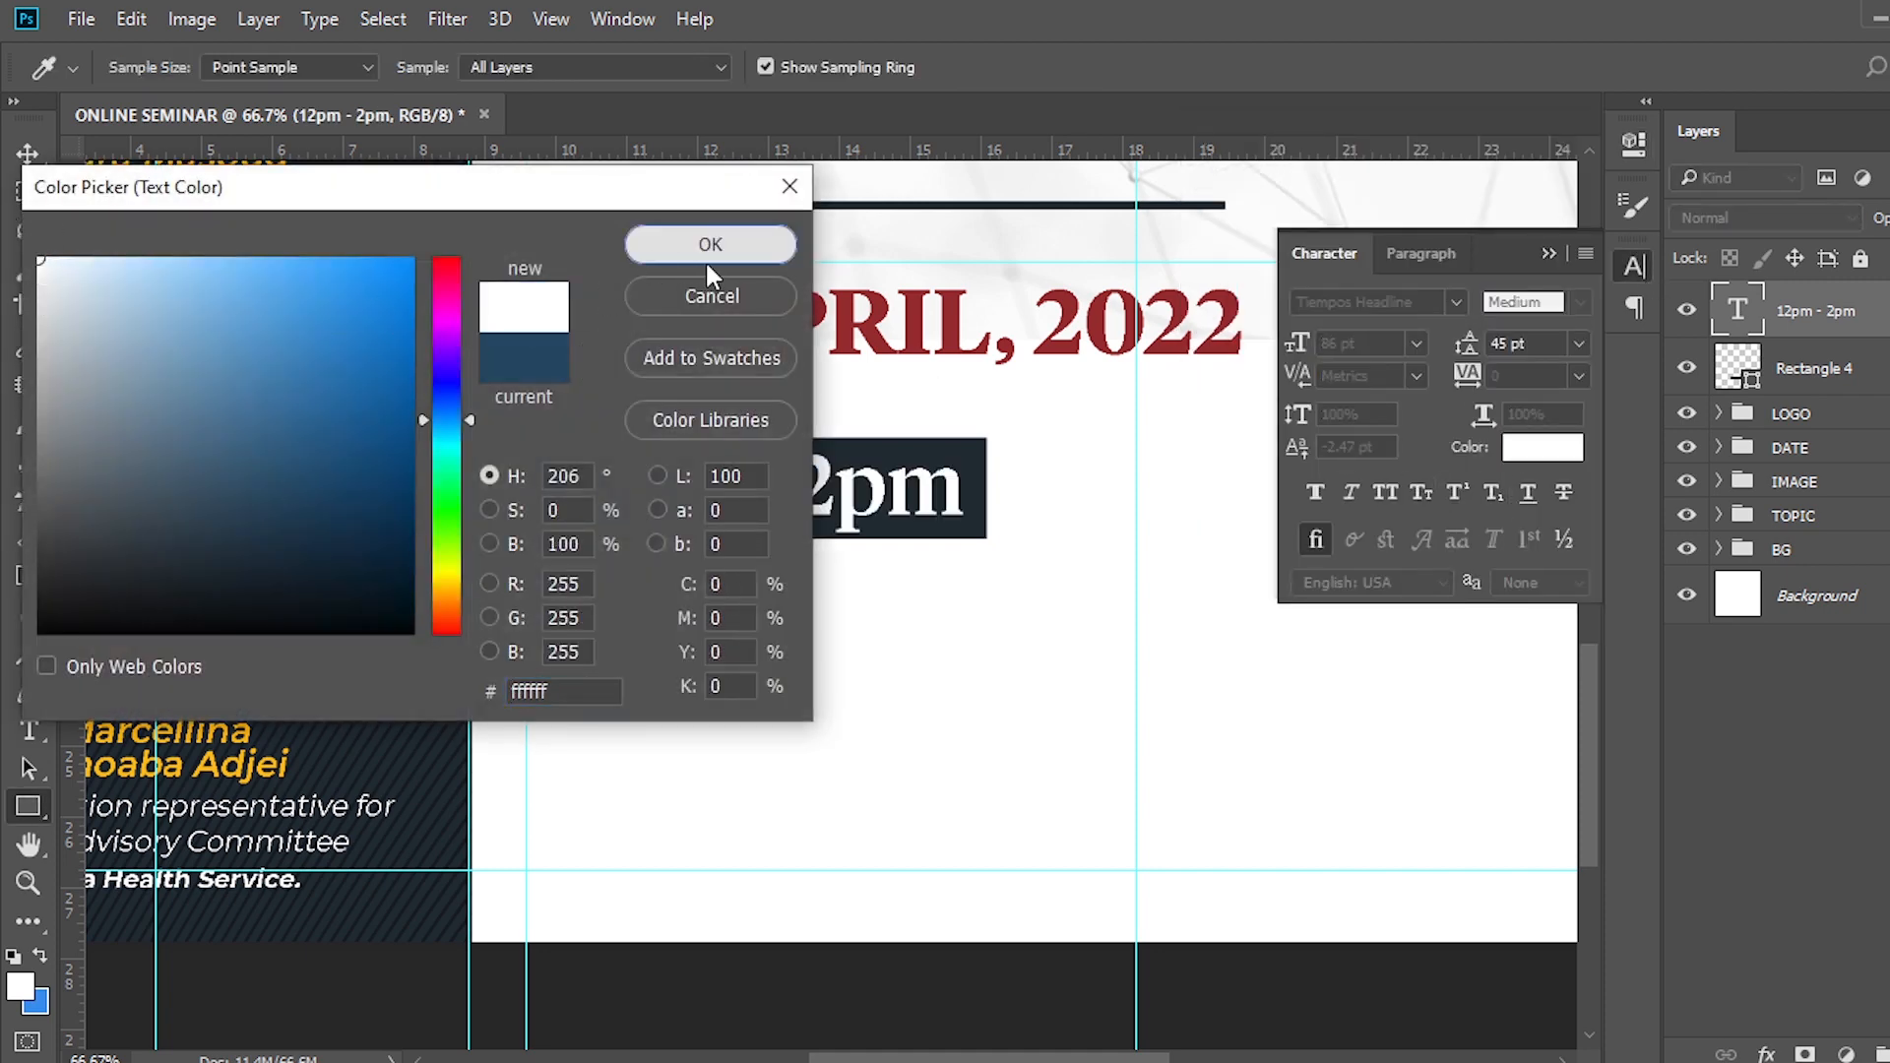
pyautogui.click(709, 258)
pyautogui.click(1557, 252)
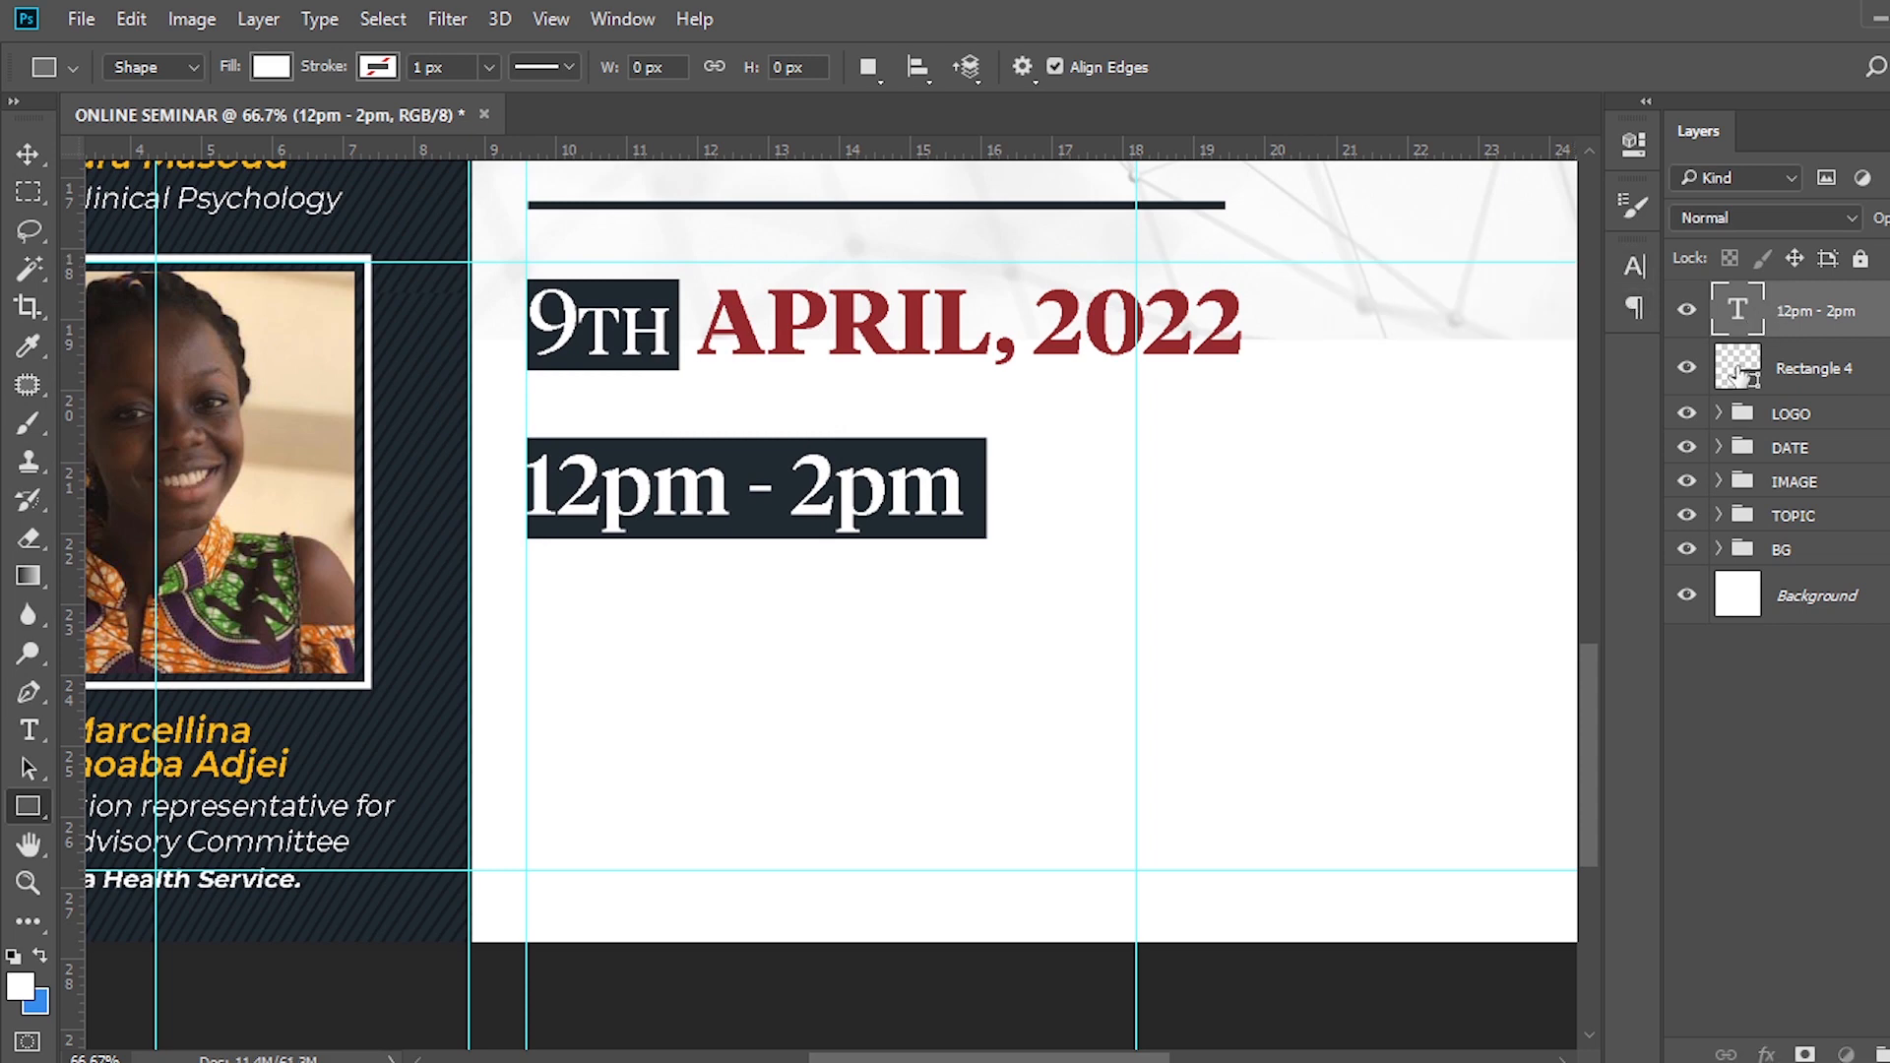
# Hide the guides and nudge the "12pm - 2pm" text slightly right and up to centre it within its dark rectangle.
pyautogui.hotkey('ctrl', 'h')
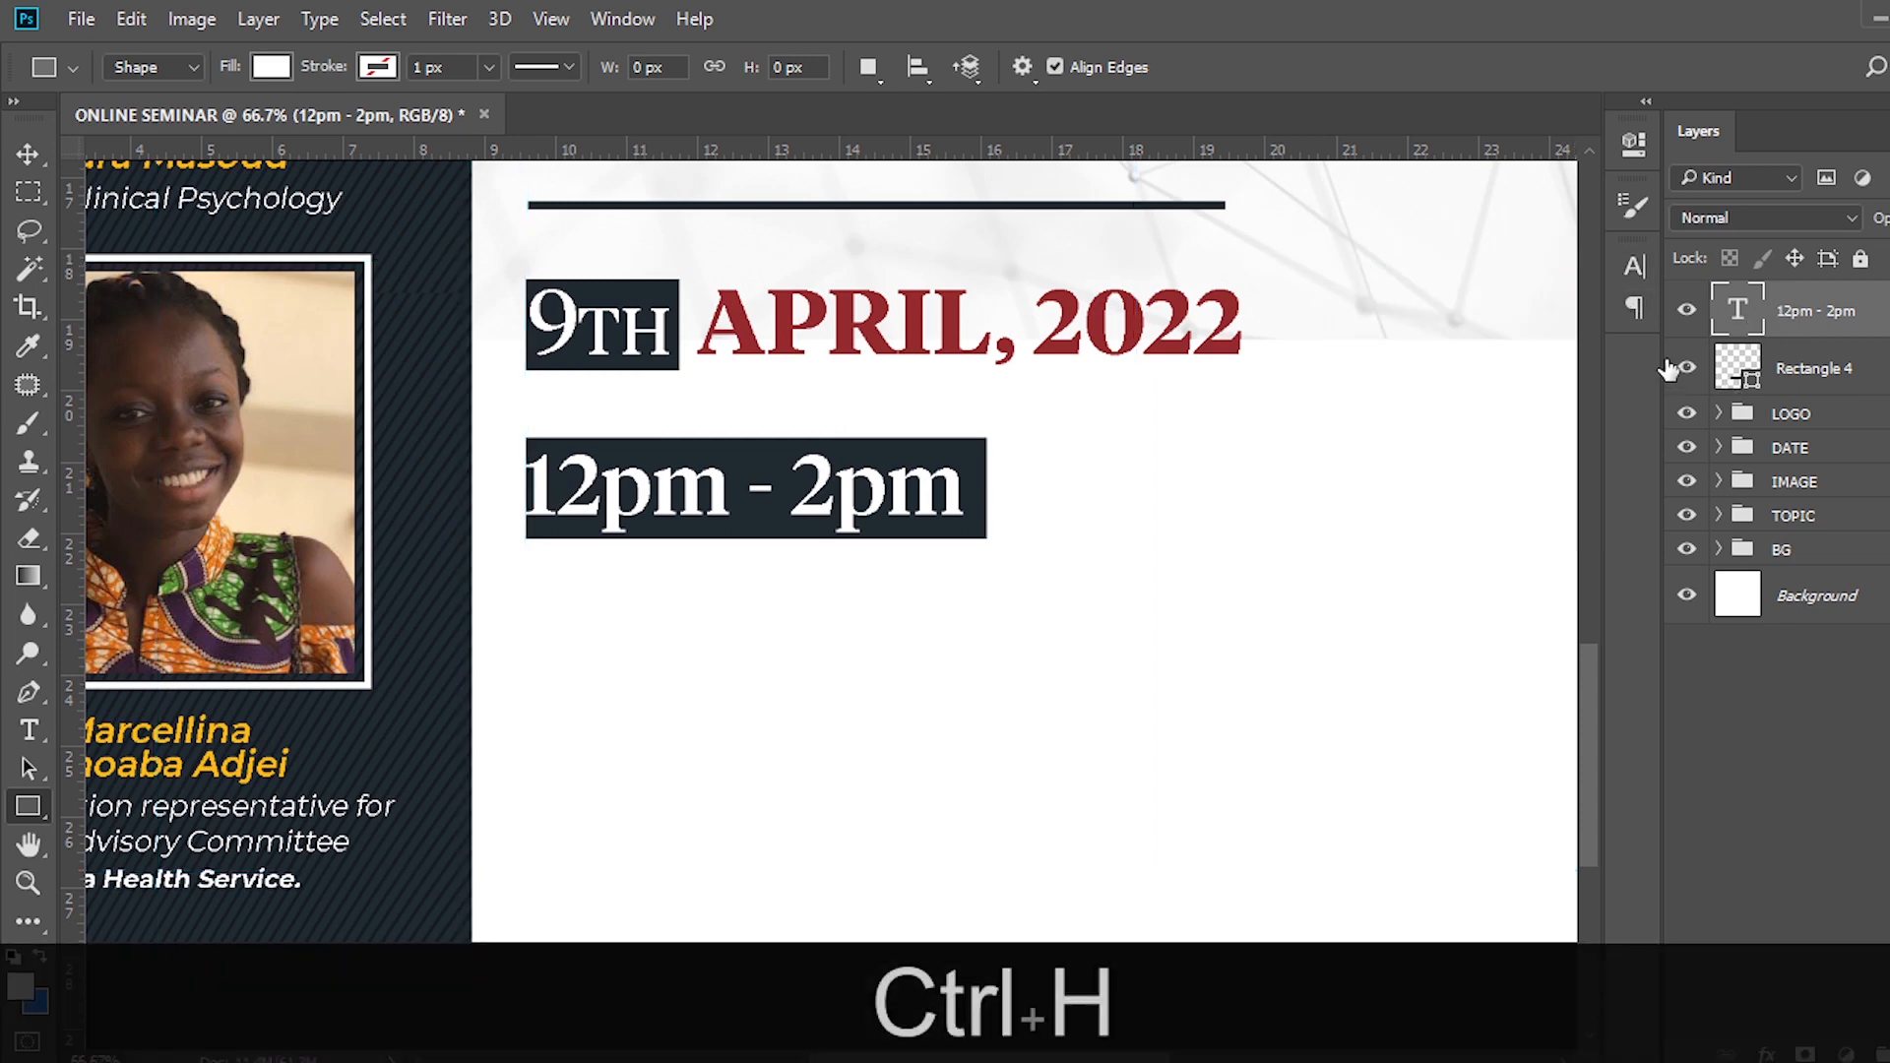
pyautogui.press('Right')
pyautogui.press('Right')
pyautogui.press('Right')
pyautogui.press('v')
pyautogui.press('Right')
pyautogui.press('Right')
pyautogui.press('Right')
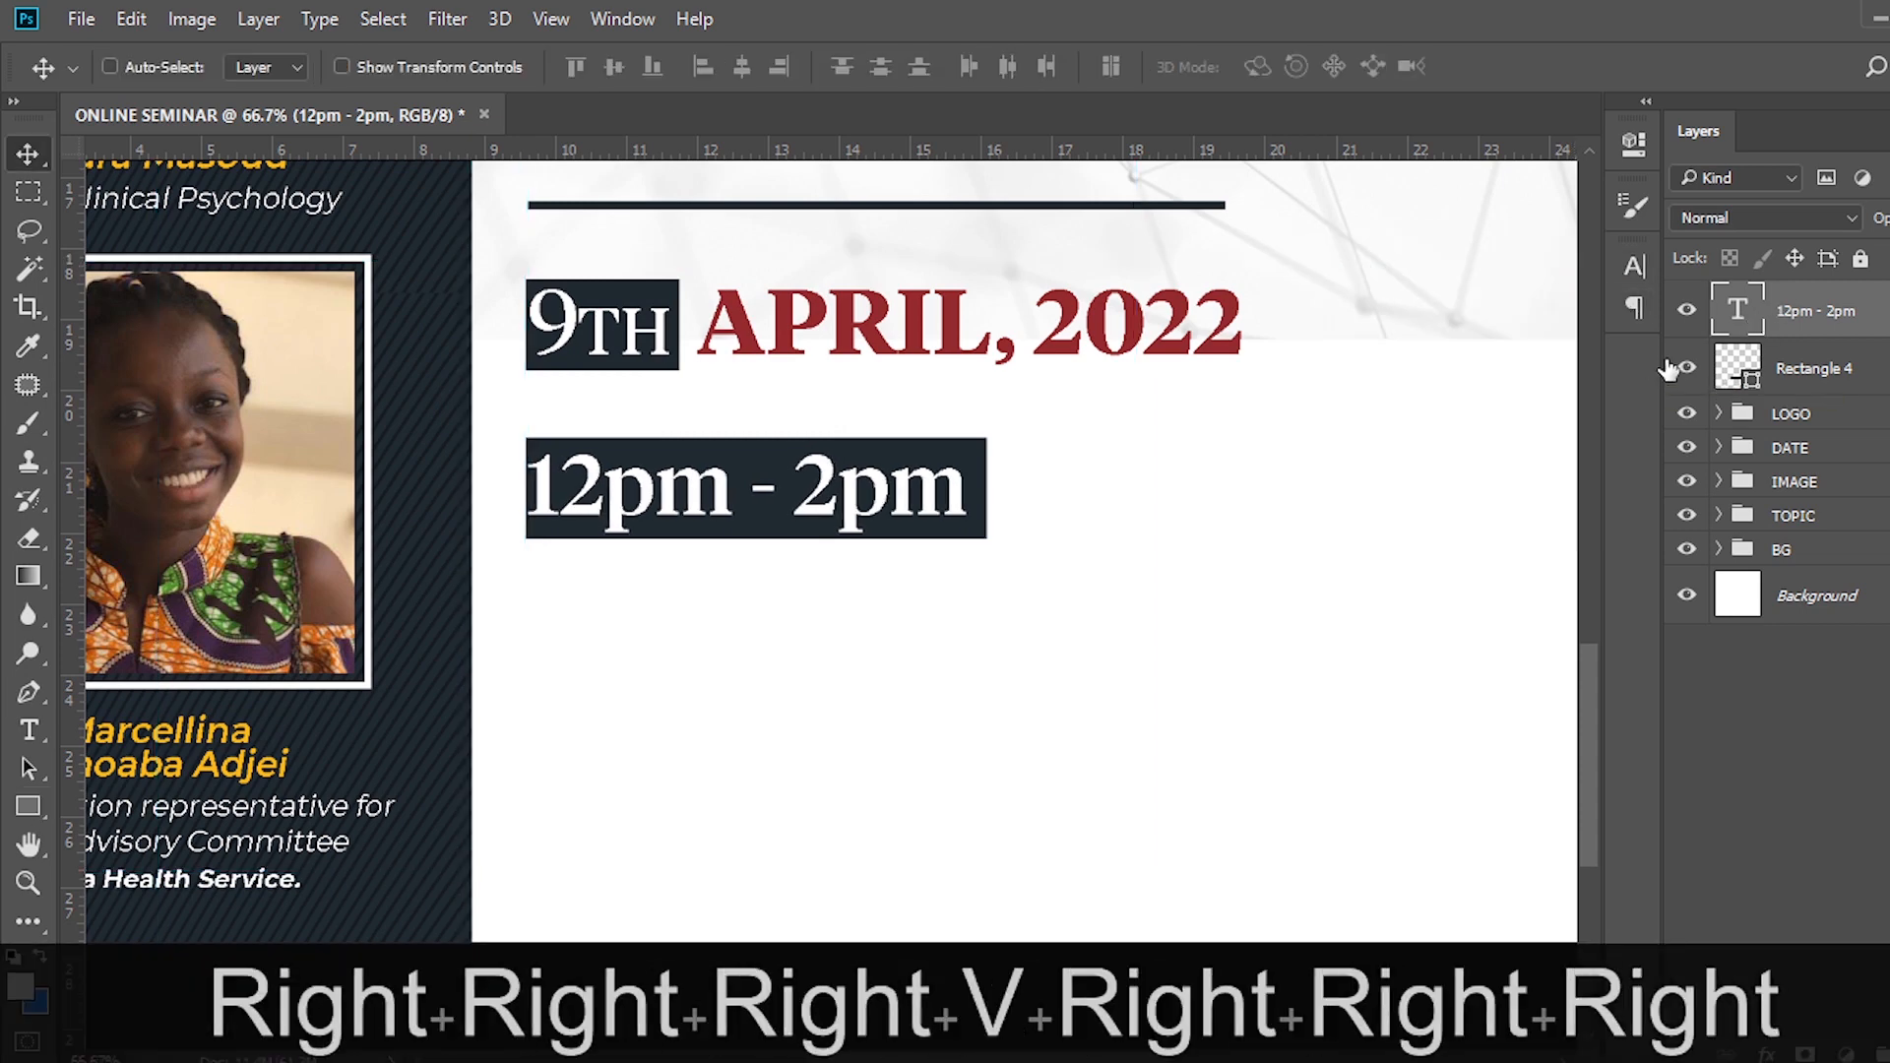
pyautogui.press('Right')
pyautogui.press('Right')
pyautogui.press('Right')
pyautogui.press('Right')
pyautogui.press('Right')
pyautogui.press('Right')
pyautogui.press('Right')
pyautogui.press('Right')
pyautogui.press('Right')
pyautogui.press('Right')
pyautogui.press('Right')
pyautogui.press('Right')
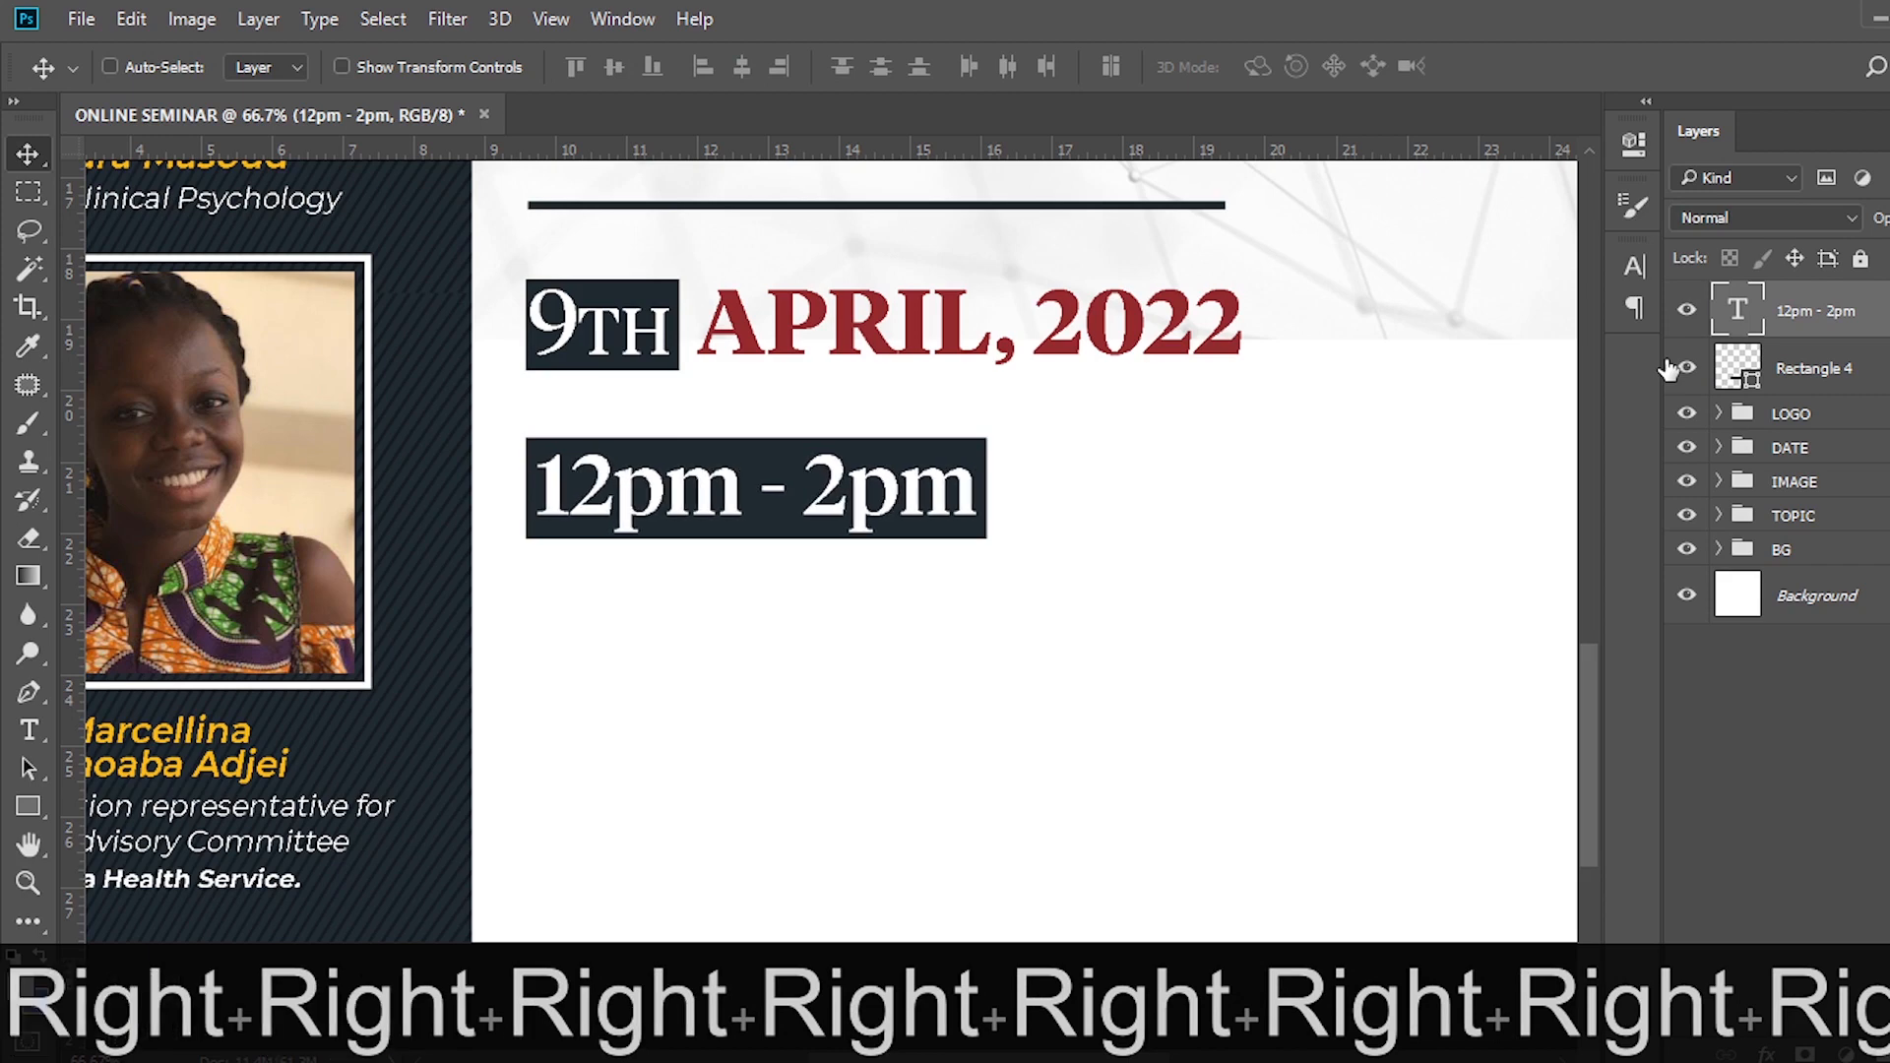
pyautogui.press('Up')
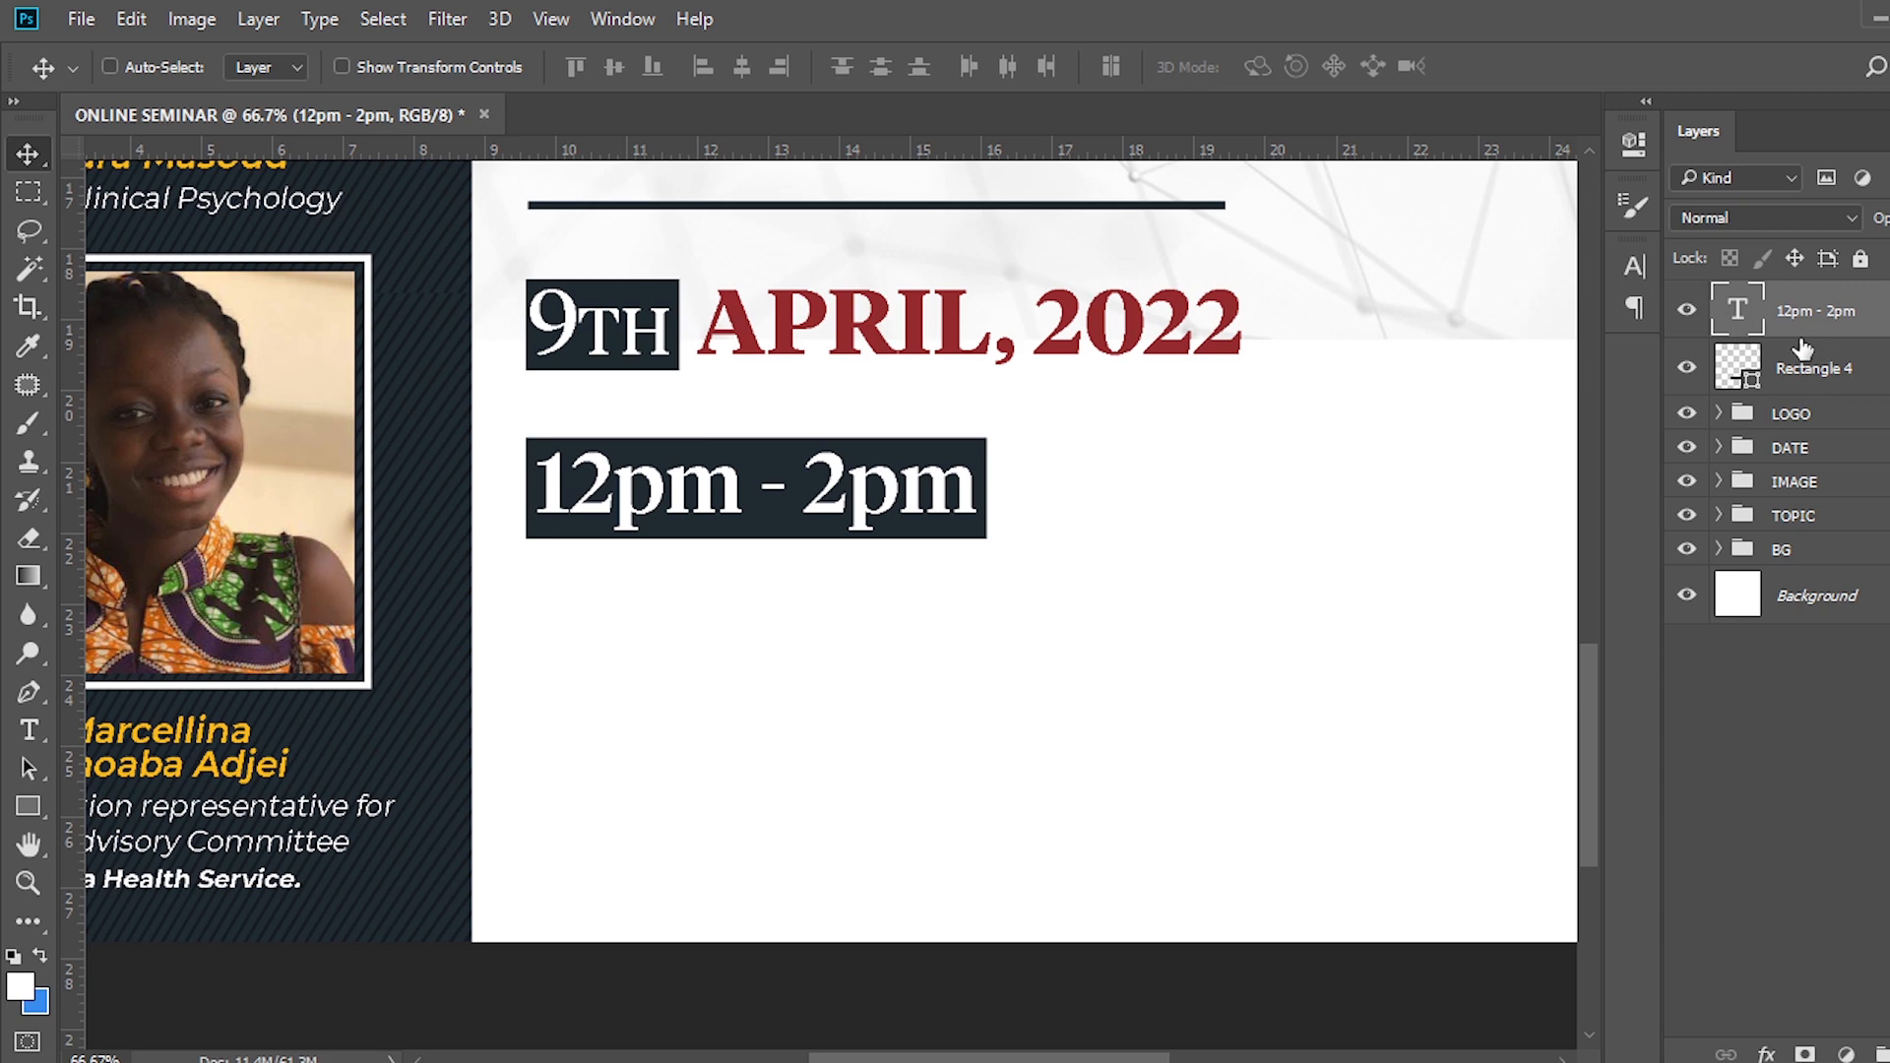
# Group the "12pm - 2pm" text layer with its rectangle and name the group TIME.
pyautogui.keyDown('shift'); pyautogui.click(1811, 367); pyautogui.keyUp('shift')
pyautogui.hotkey('ctrl', 'g')
pyautogui.doubleClick(1791, 299)
pyautogui.write('TIME')
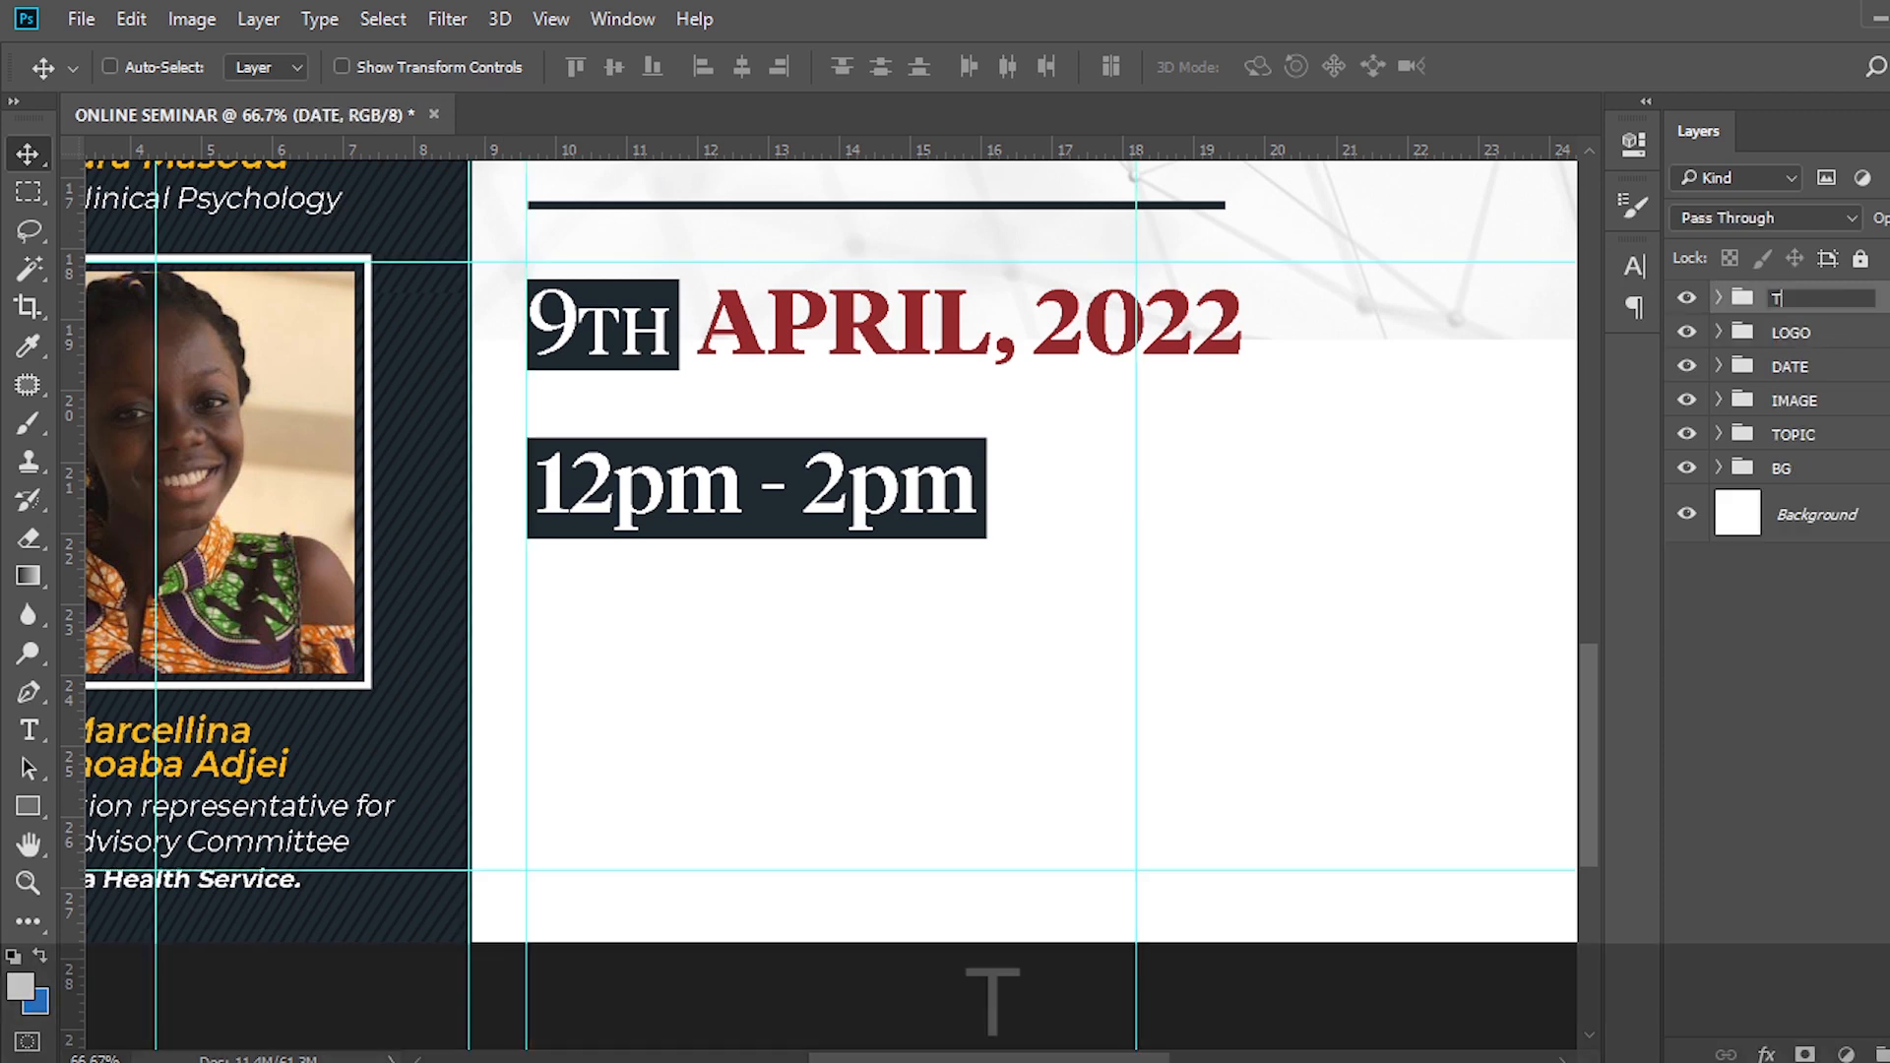
pyautogui.press('Return')
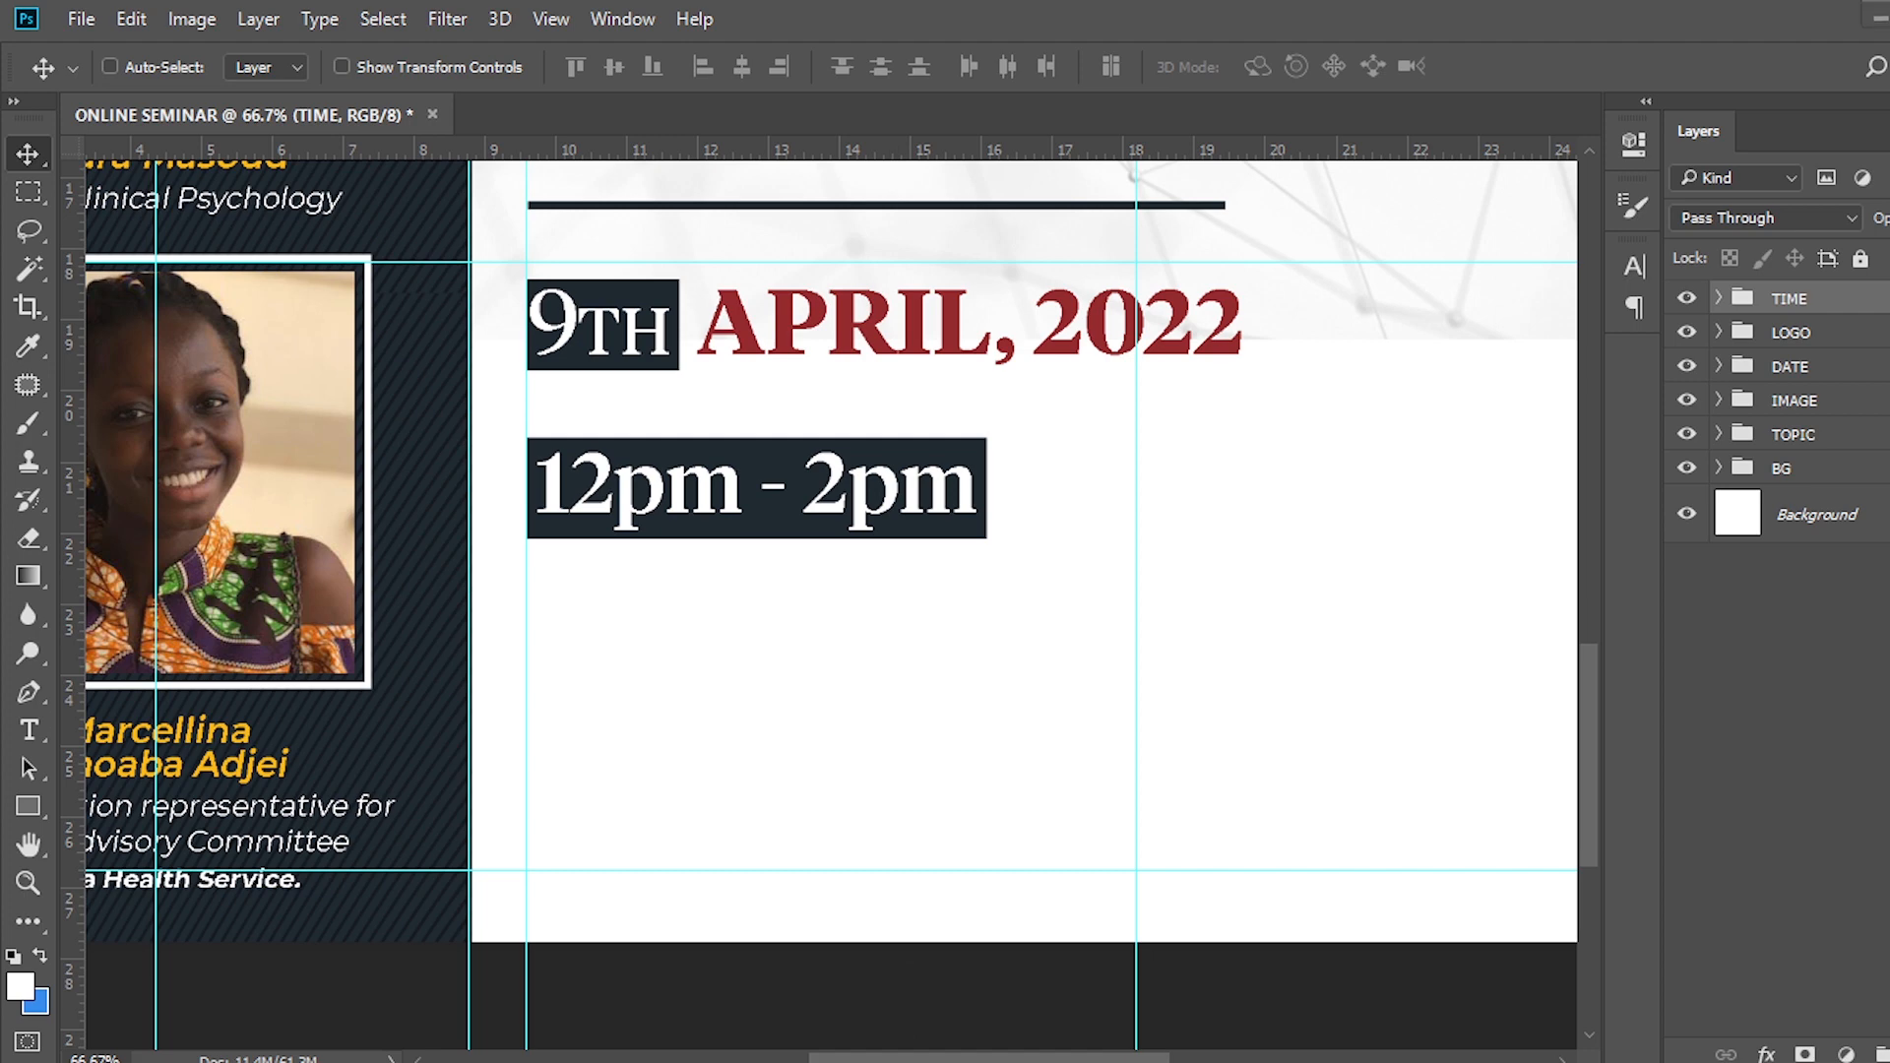
# Copy the "live" and "Twitter" lines from 106.txt and paste them as a new text layer below the time.
pyautogui.hotkey('alt', 'Tab')
pyautogui.scroll(-1, 423, 675)
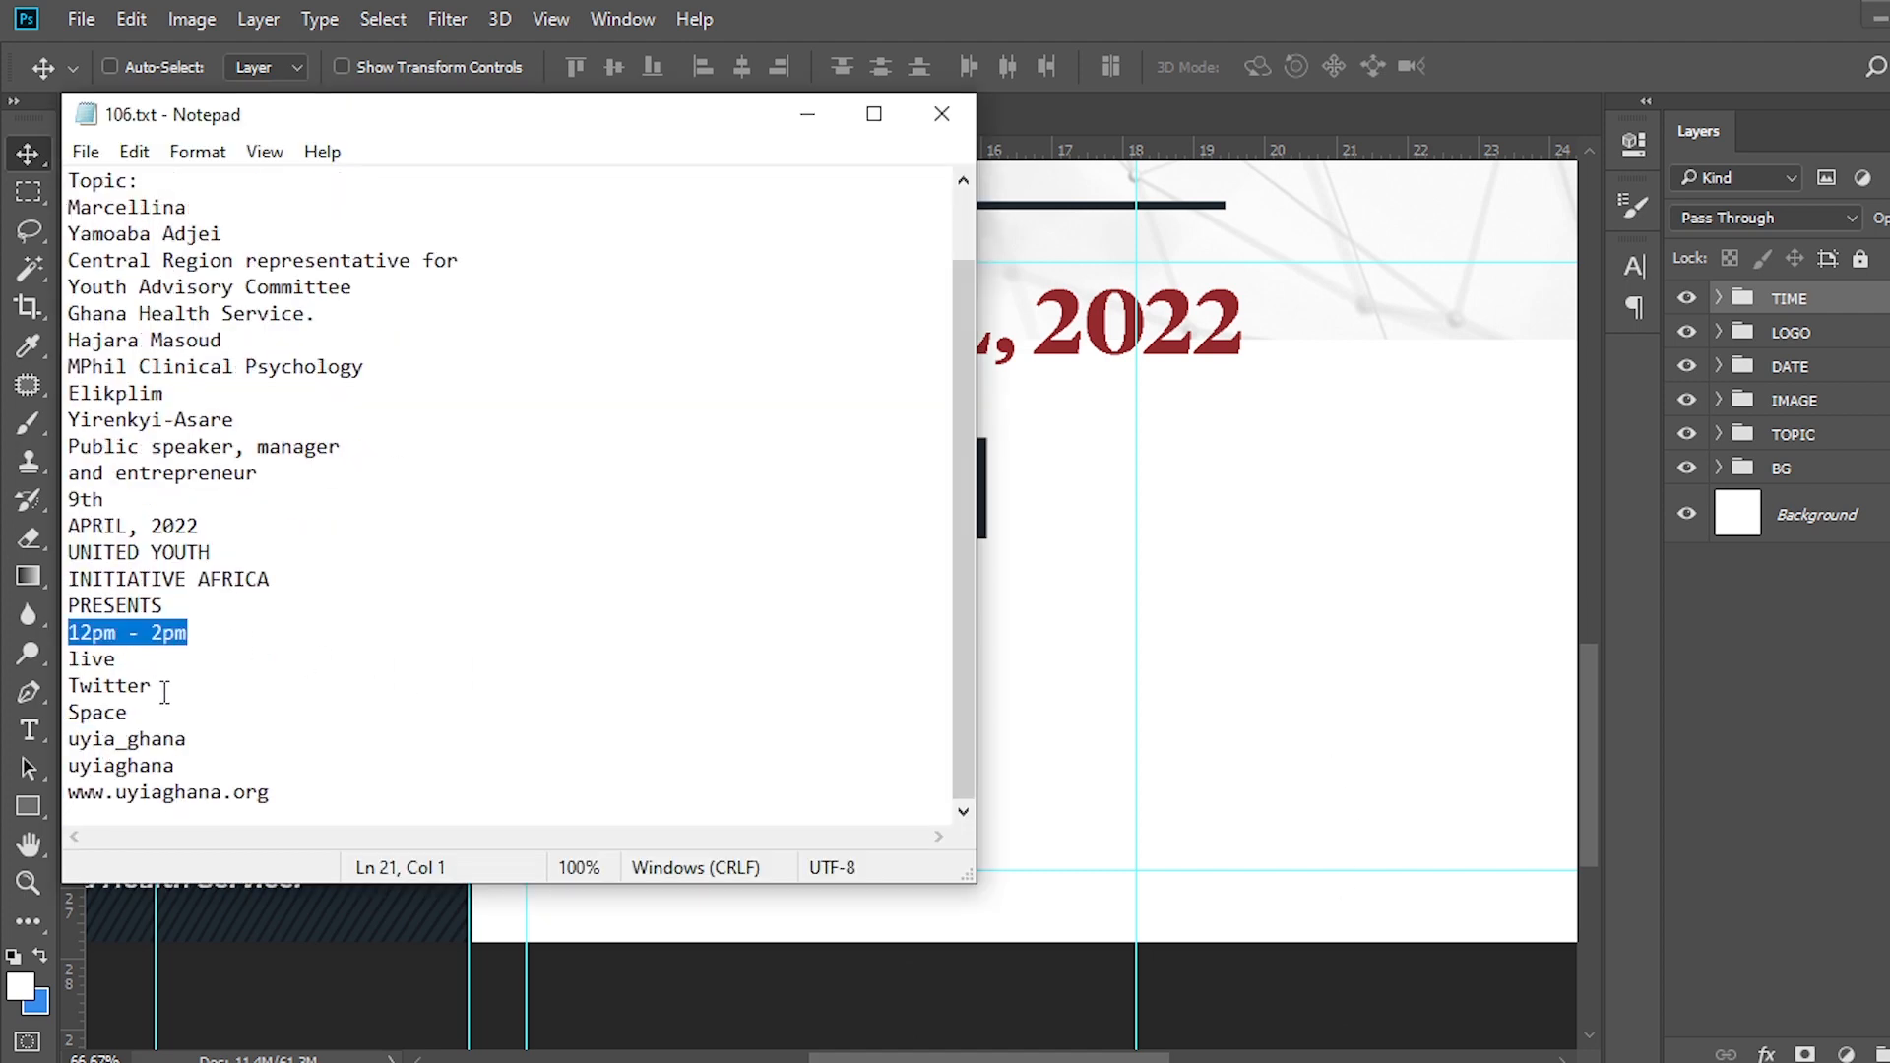
pyautogui.moveTo(164, 692); pyautogui.dragTo(61, 658)
pyautogui.hotkey('ctrl', 'c')
pyautogui.hotkey('alt', 'Tab')
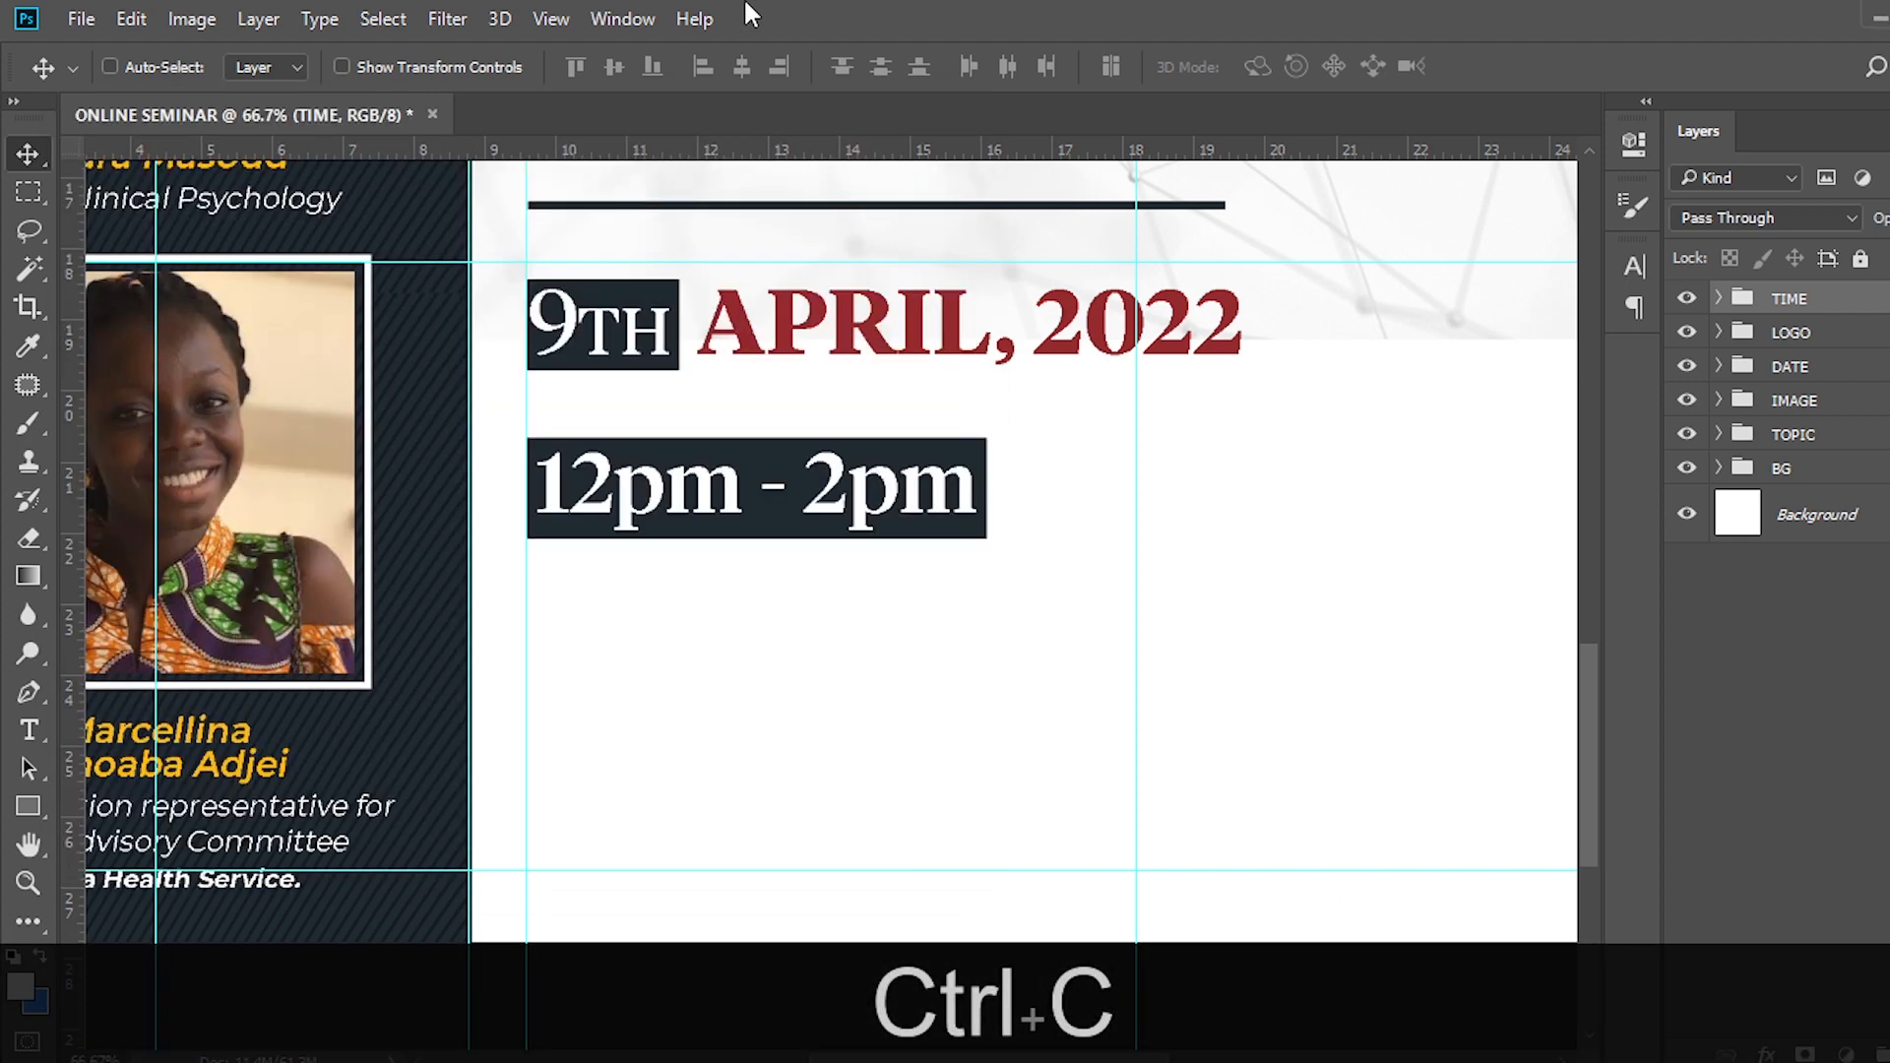
pyautogui.press('t')
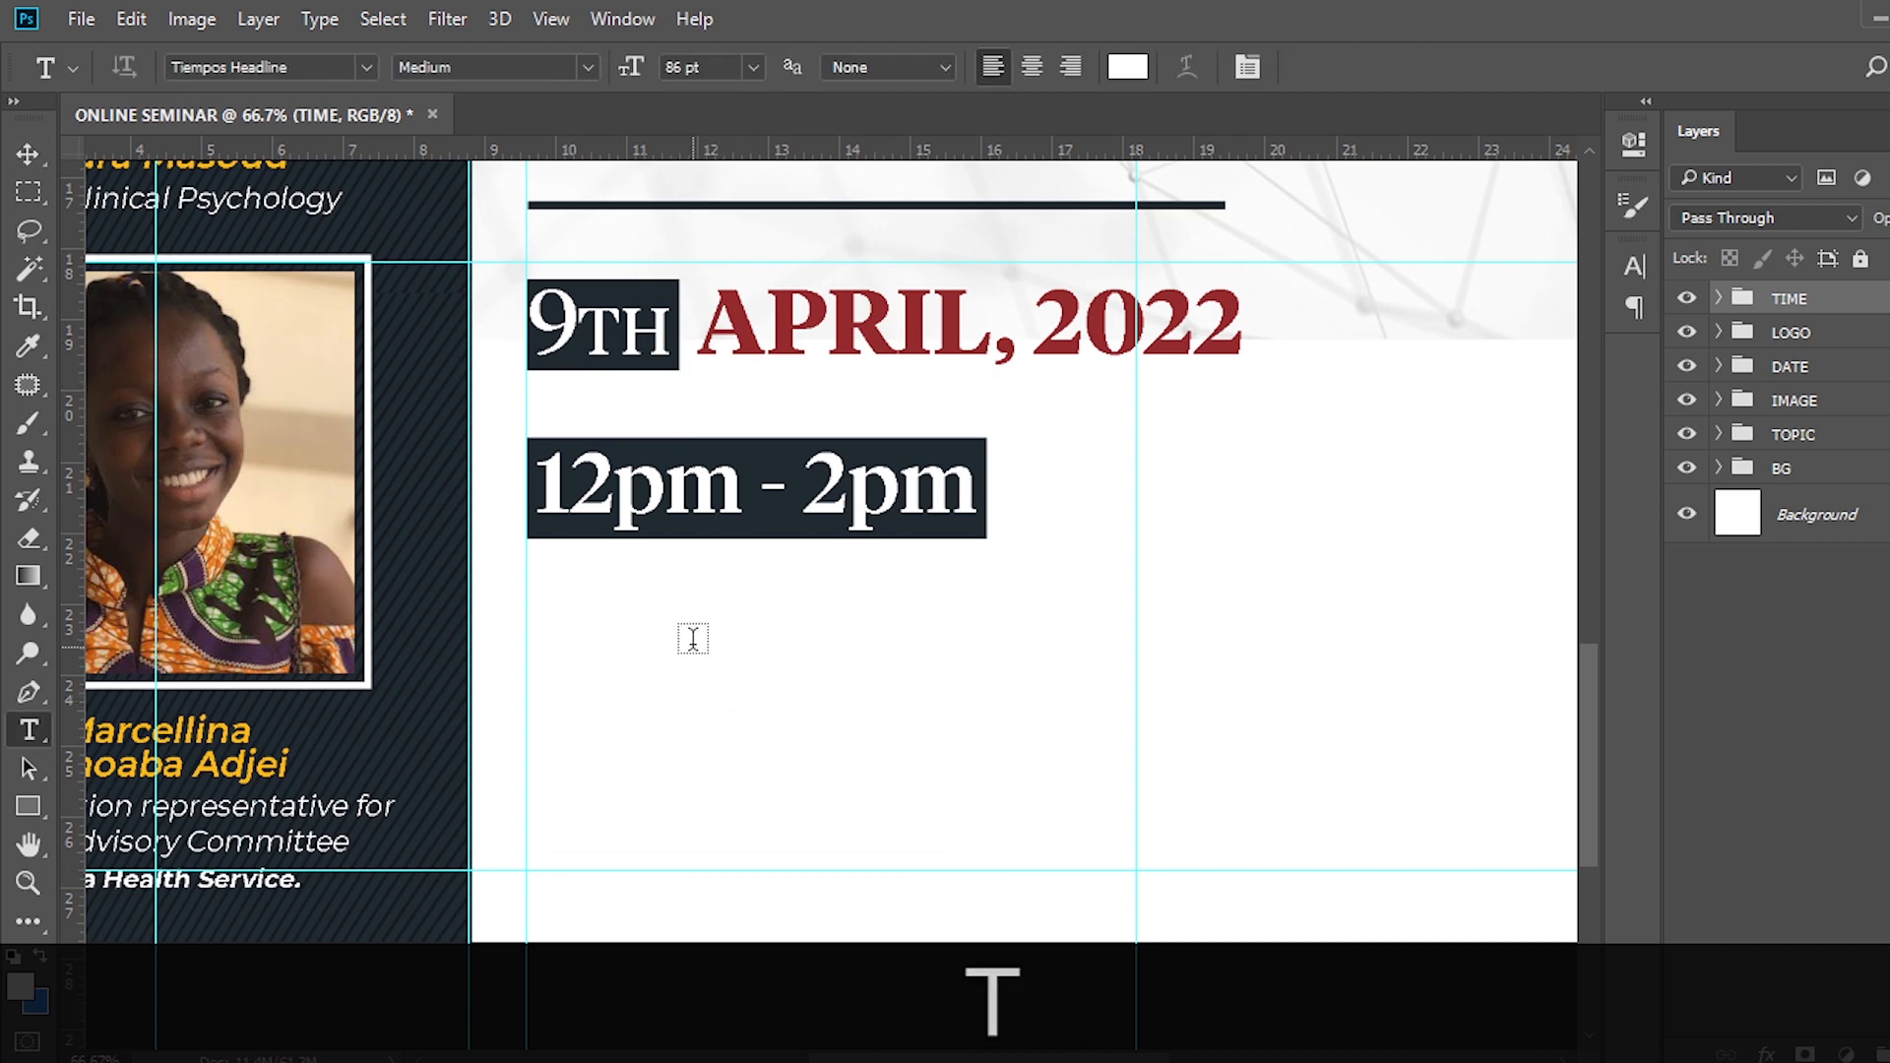
pyautogui.click(692, 640)
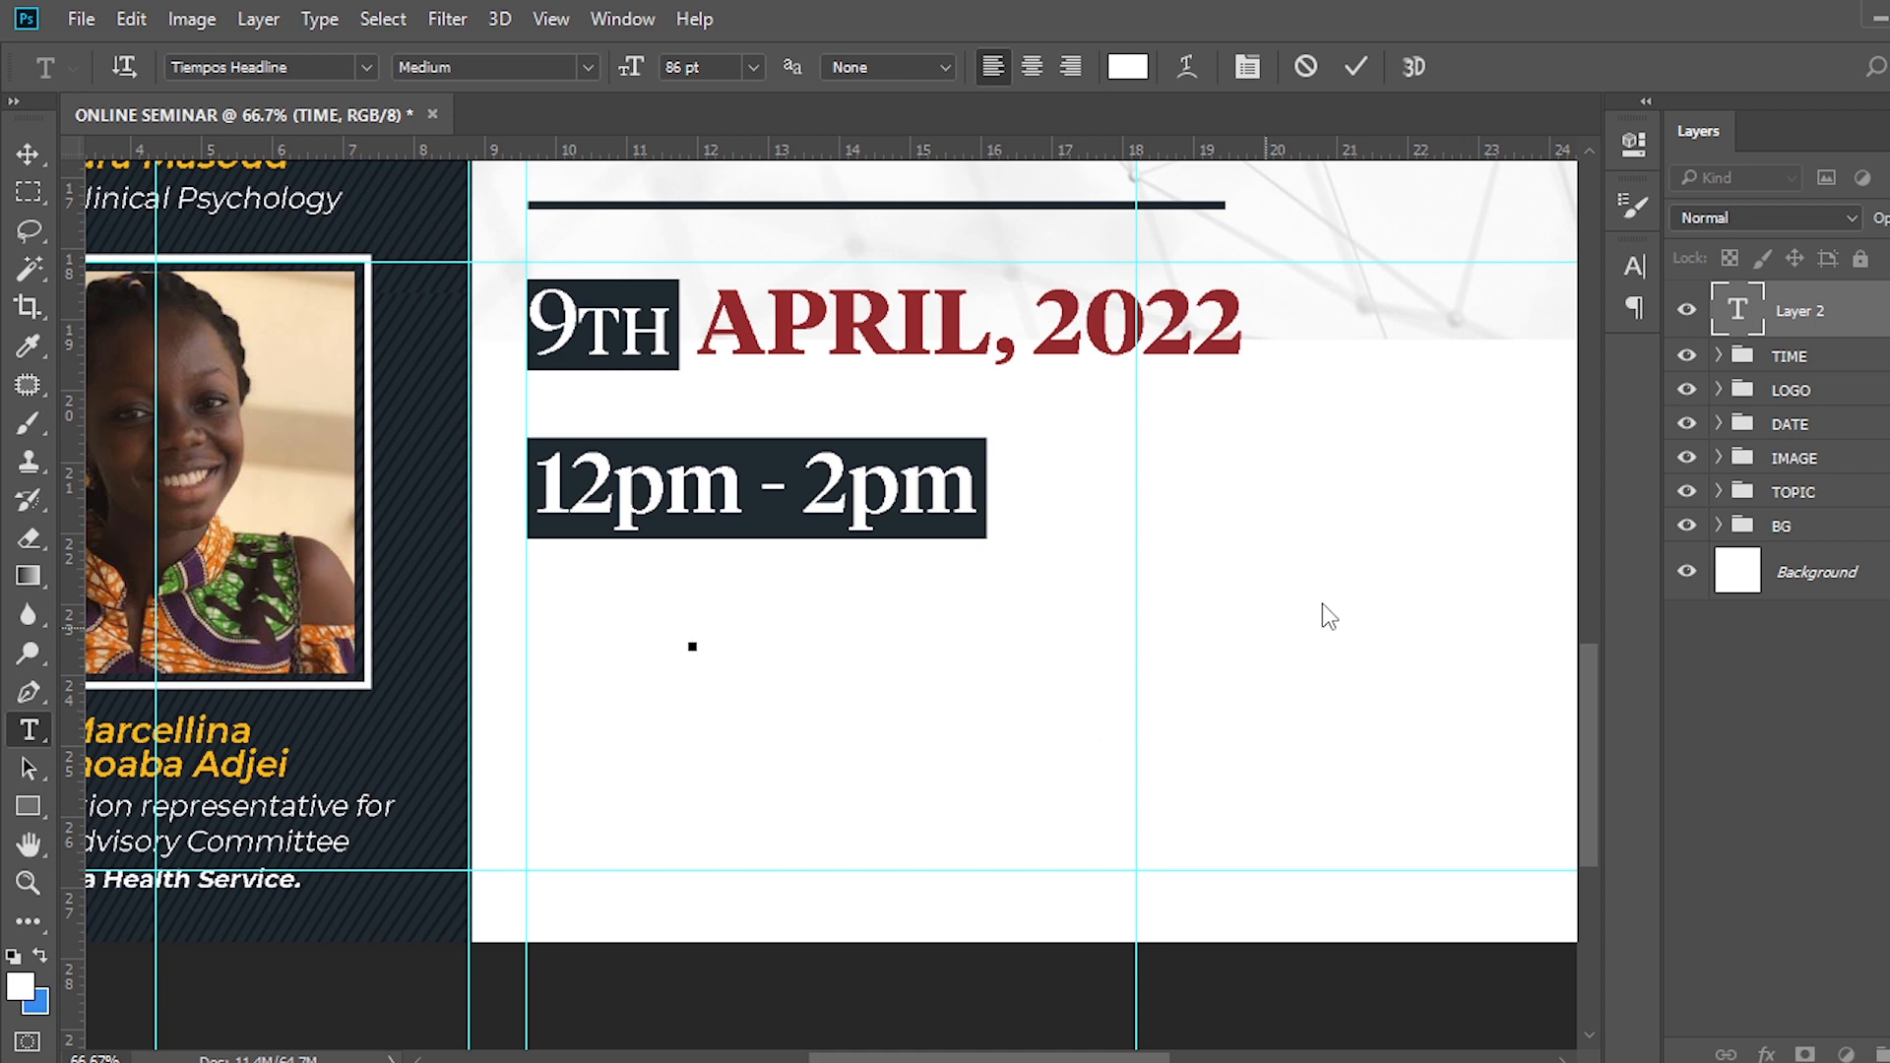
pyautogui.hotkey('ctrl', 'v')
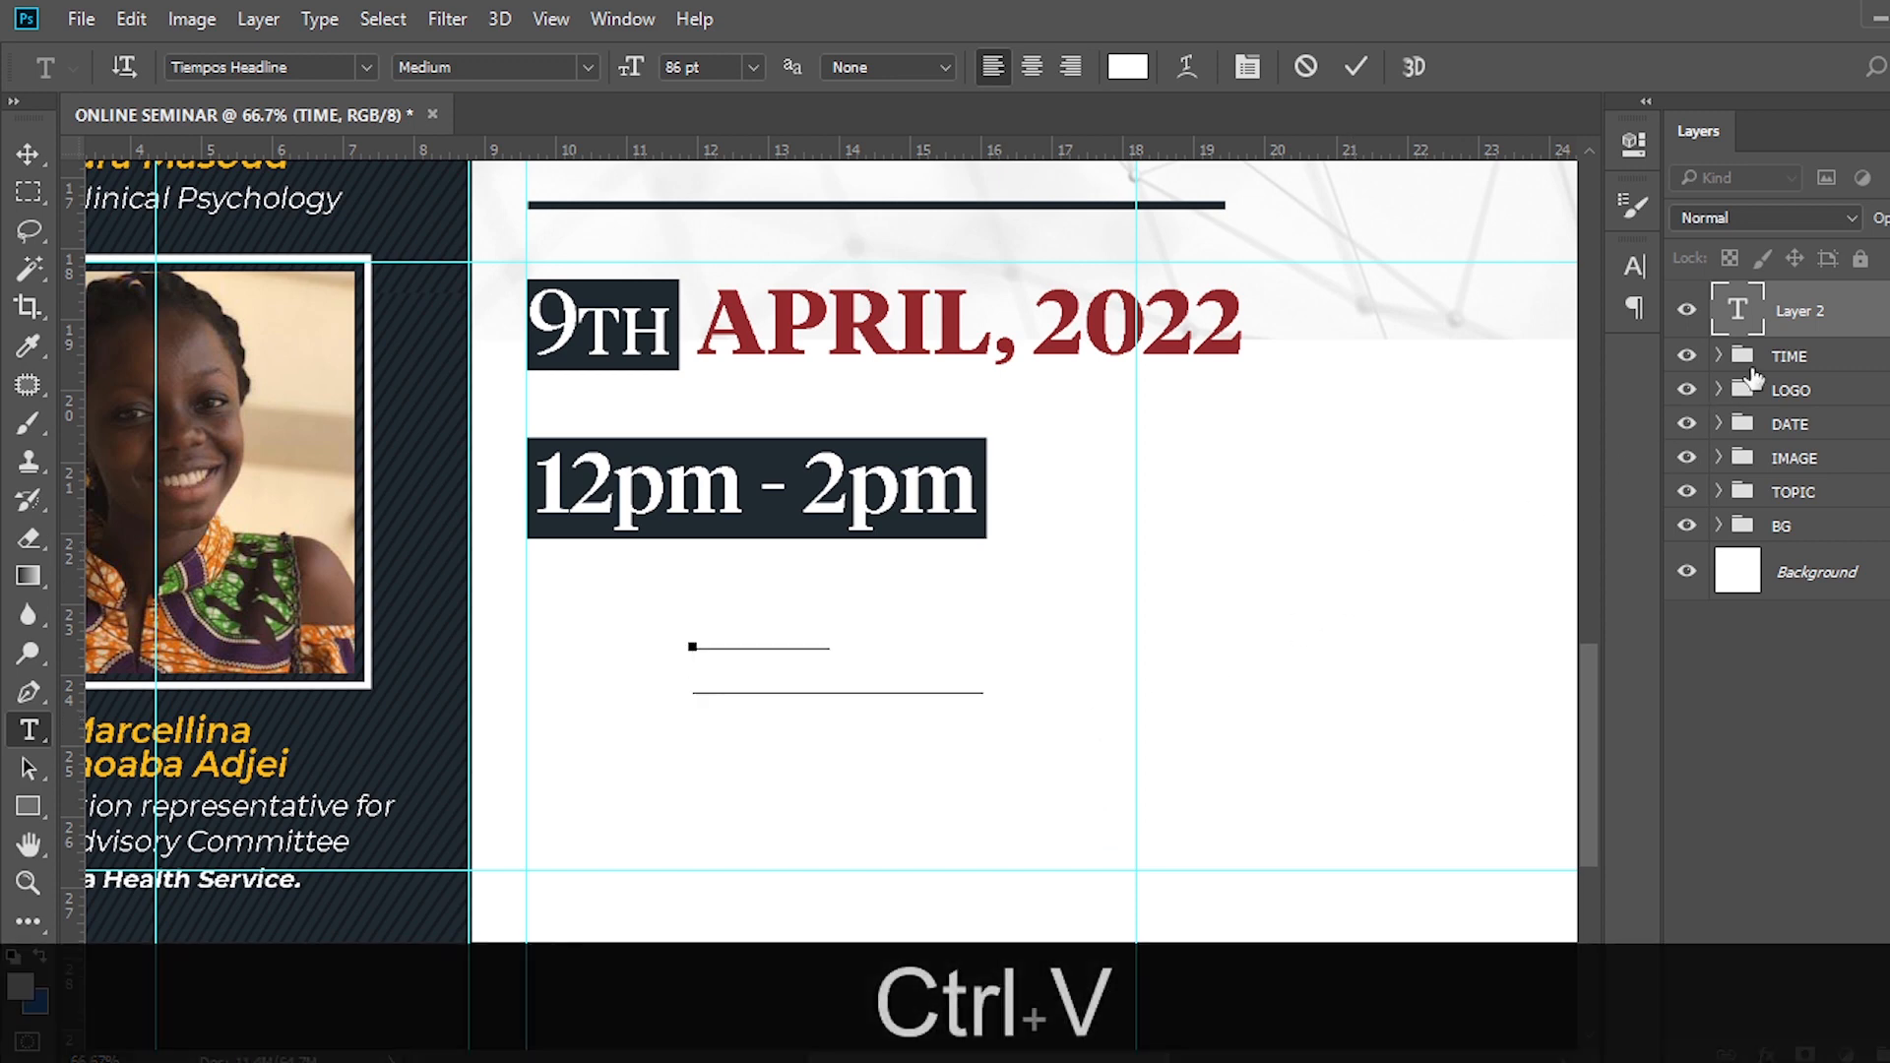
pyautogui.click(1767, 313)
# Set the colour of the "live Twitter" text to dark navy #1A252E, sampled from the time rectangle.
pyautogui.click(1634, 264)
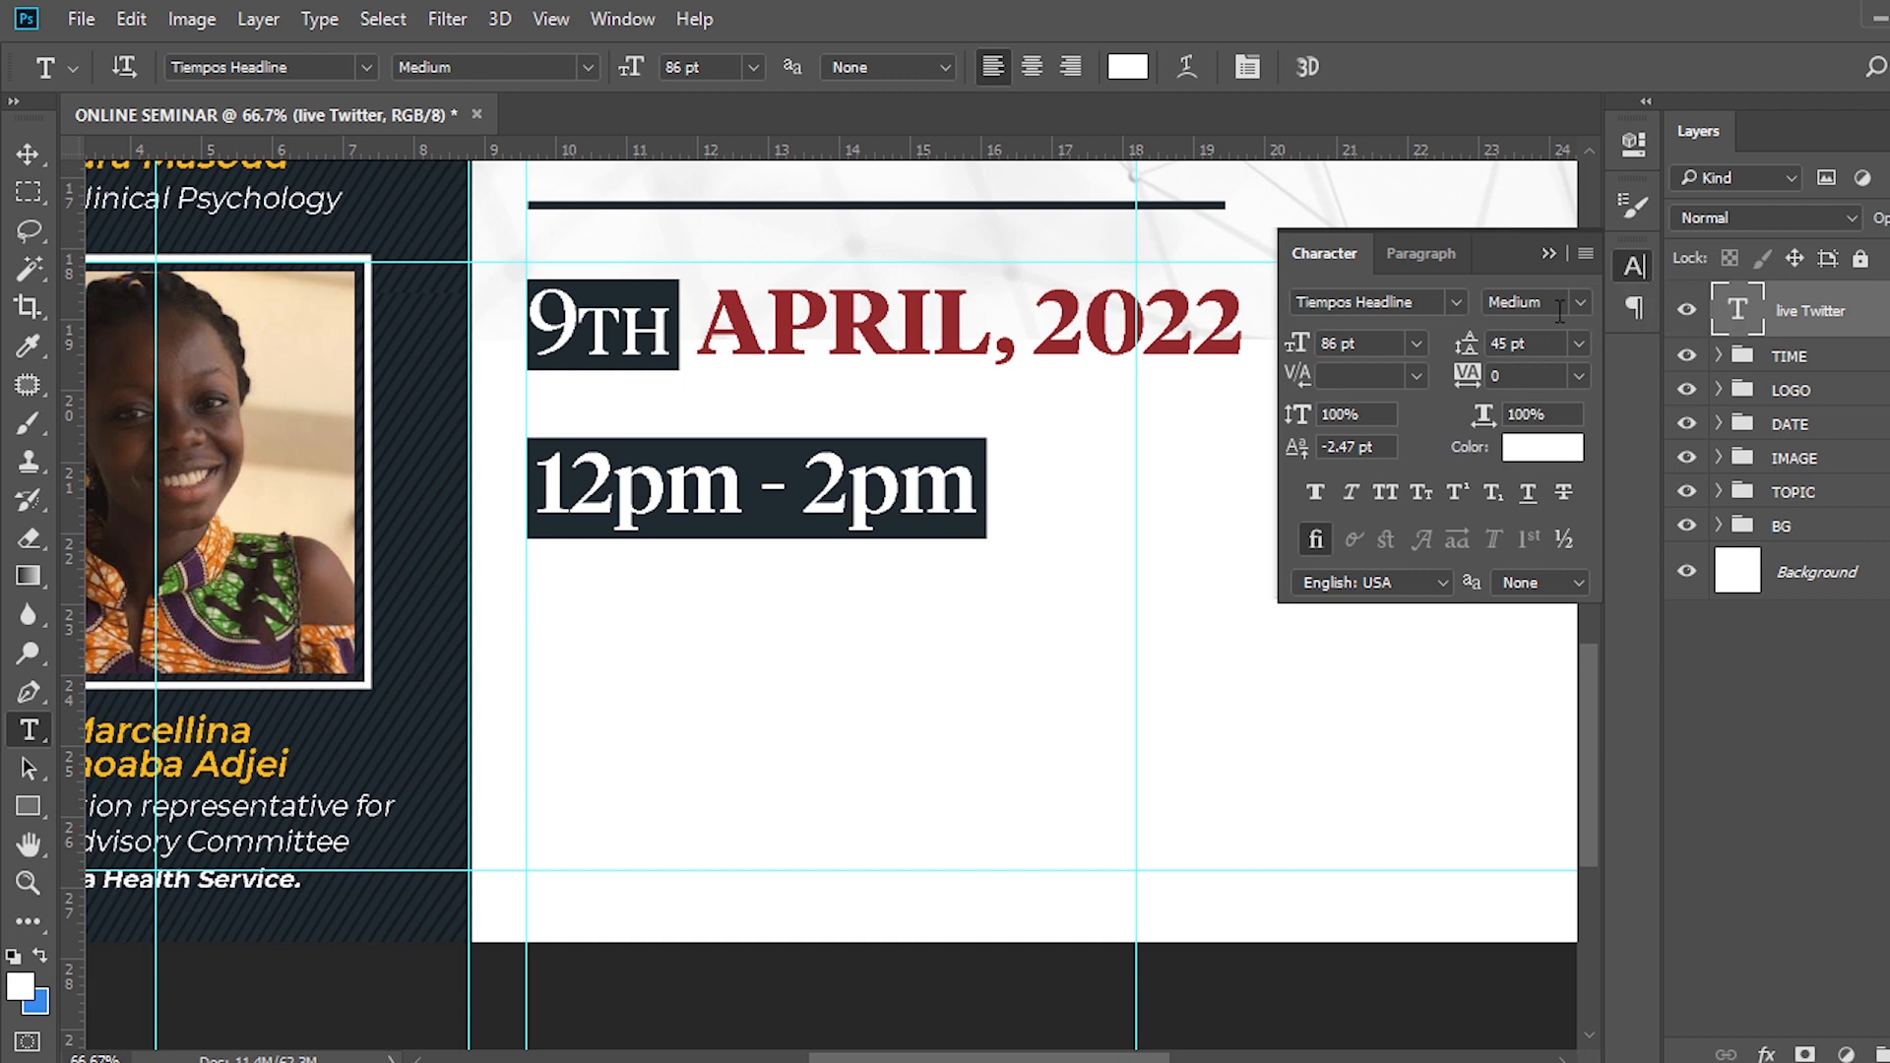
pyautogui.click(1538, 446)
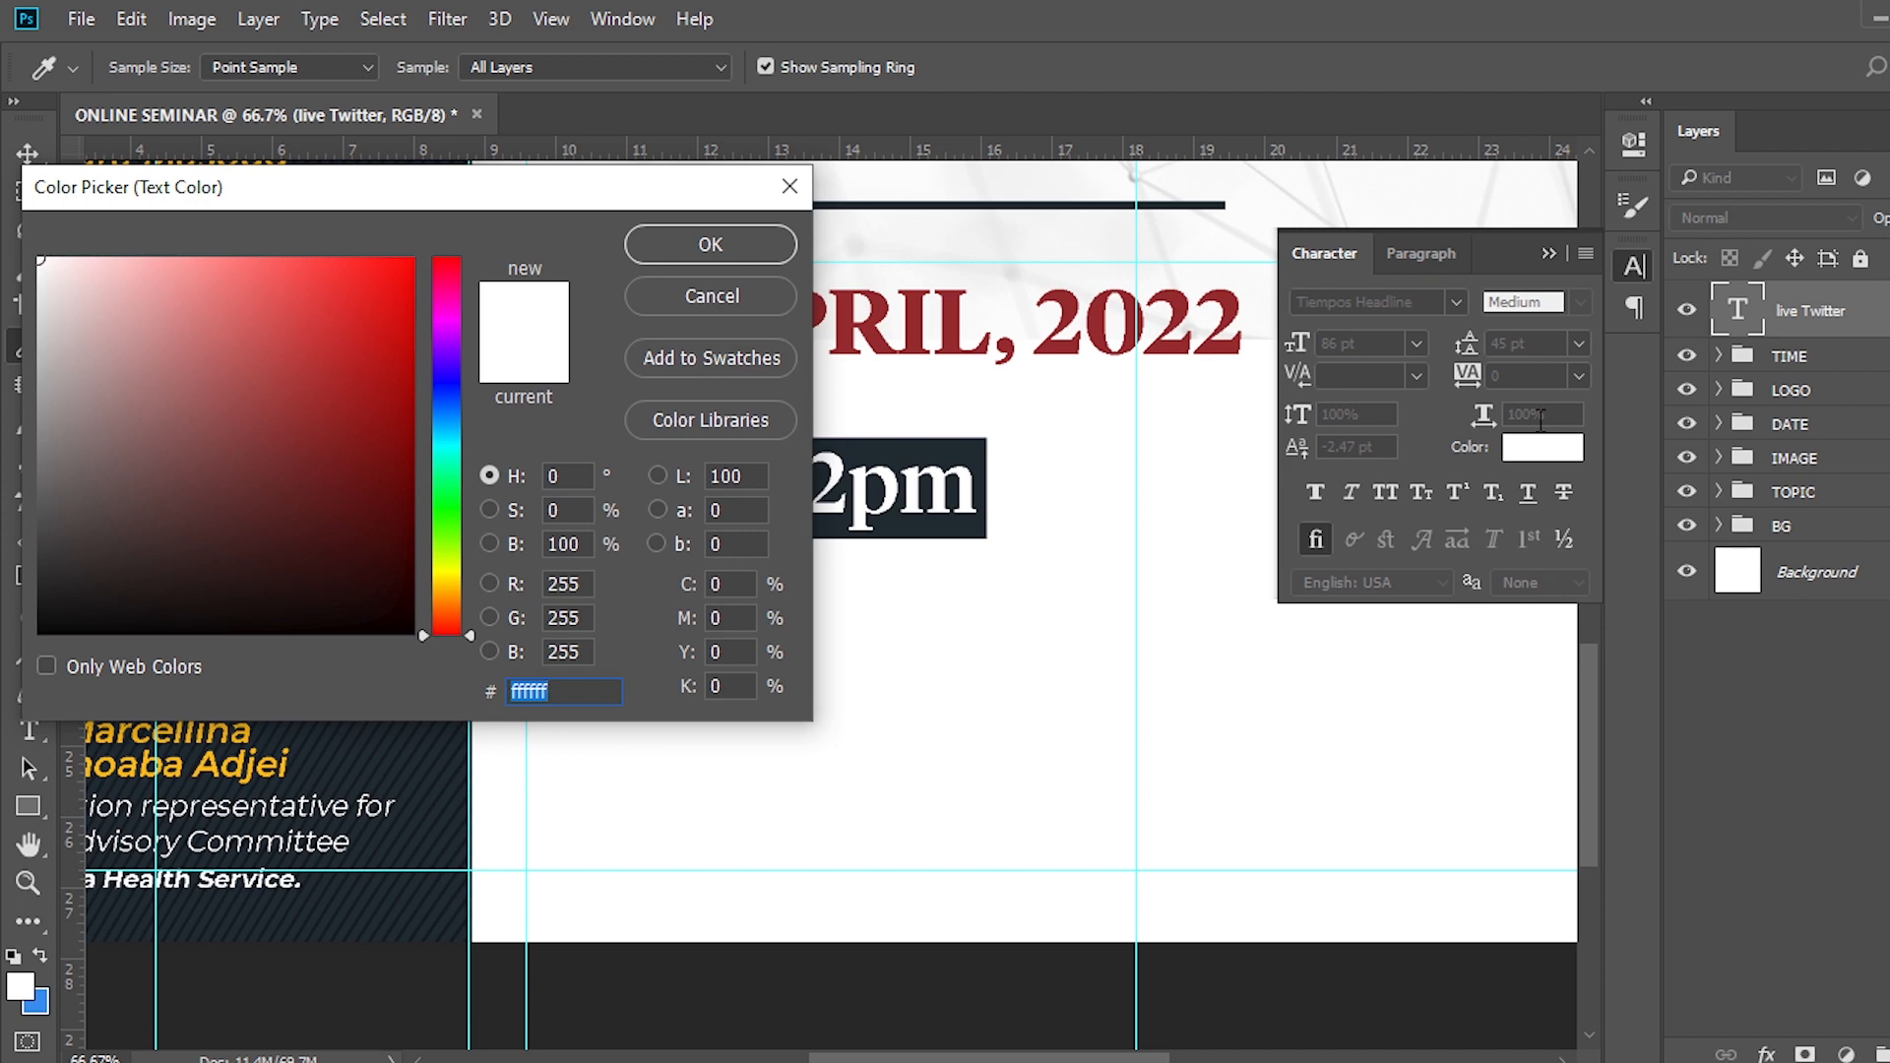
pyautogui.click(897, 462)
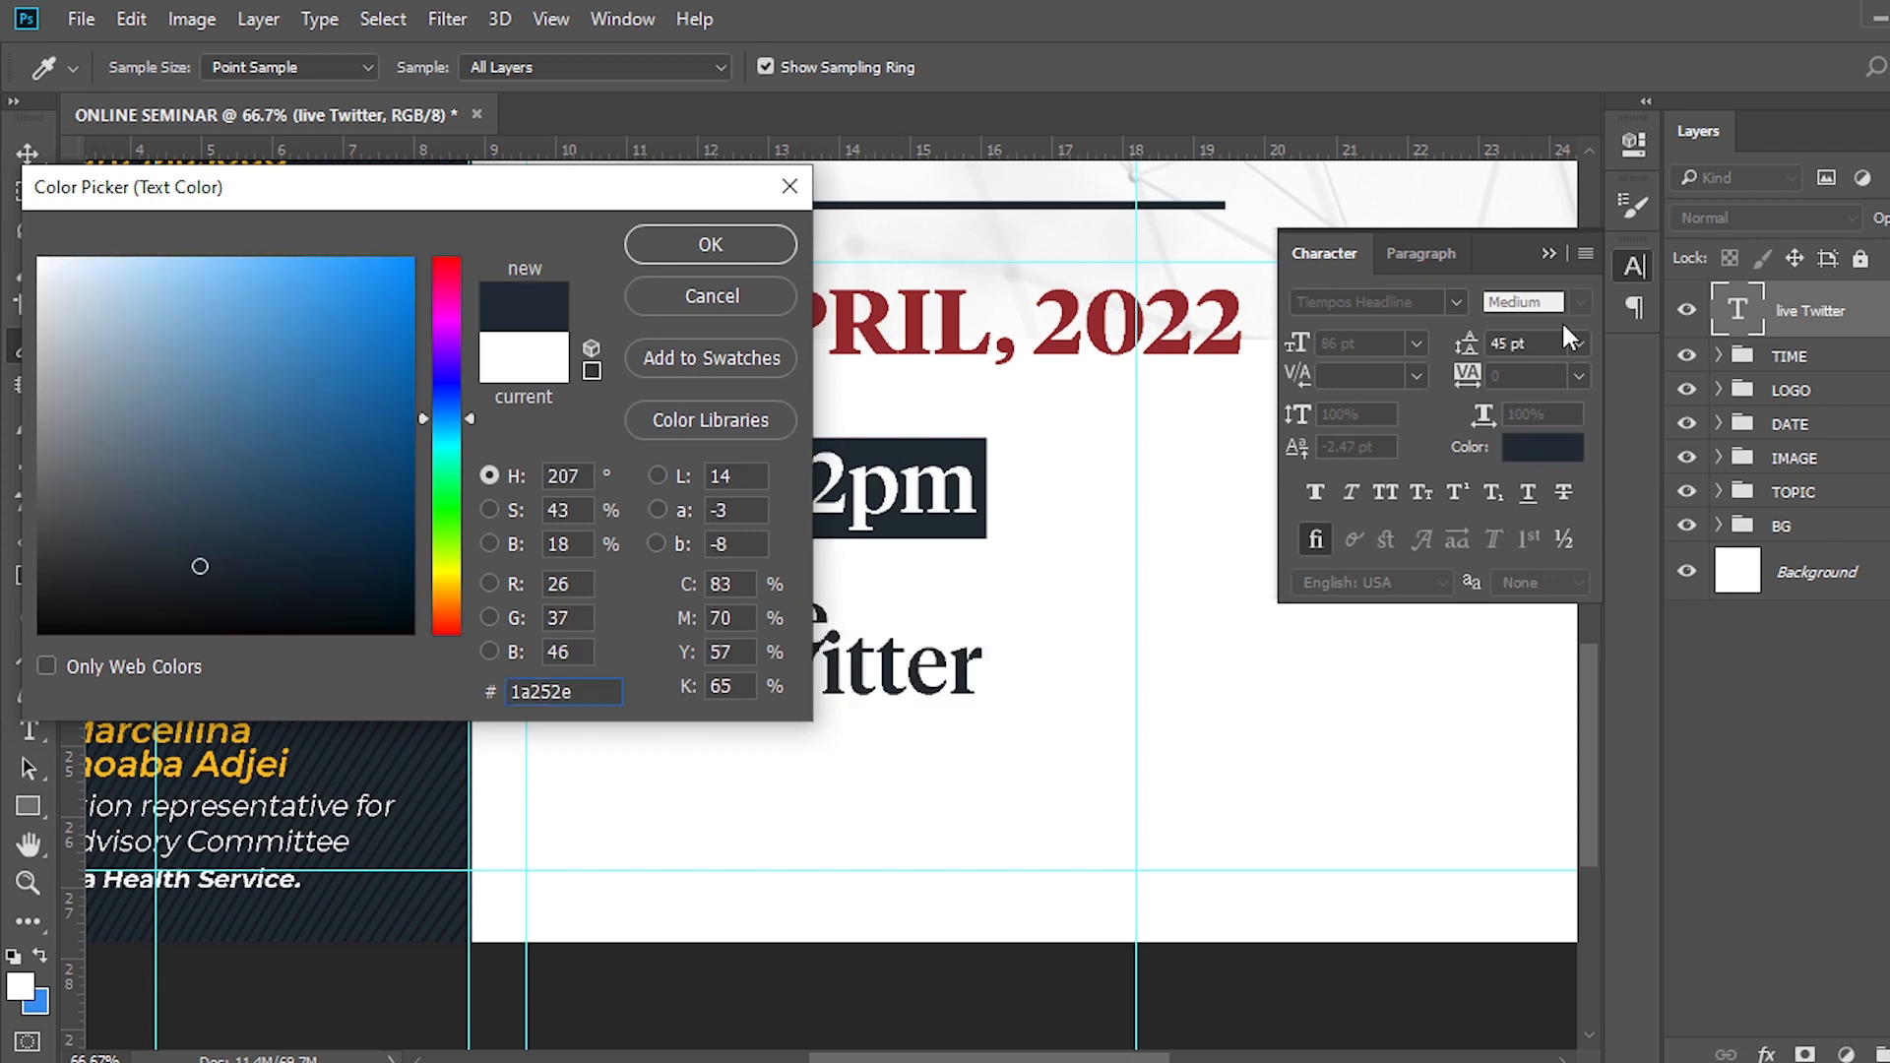
pyautogui.click(746, 251)
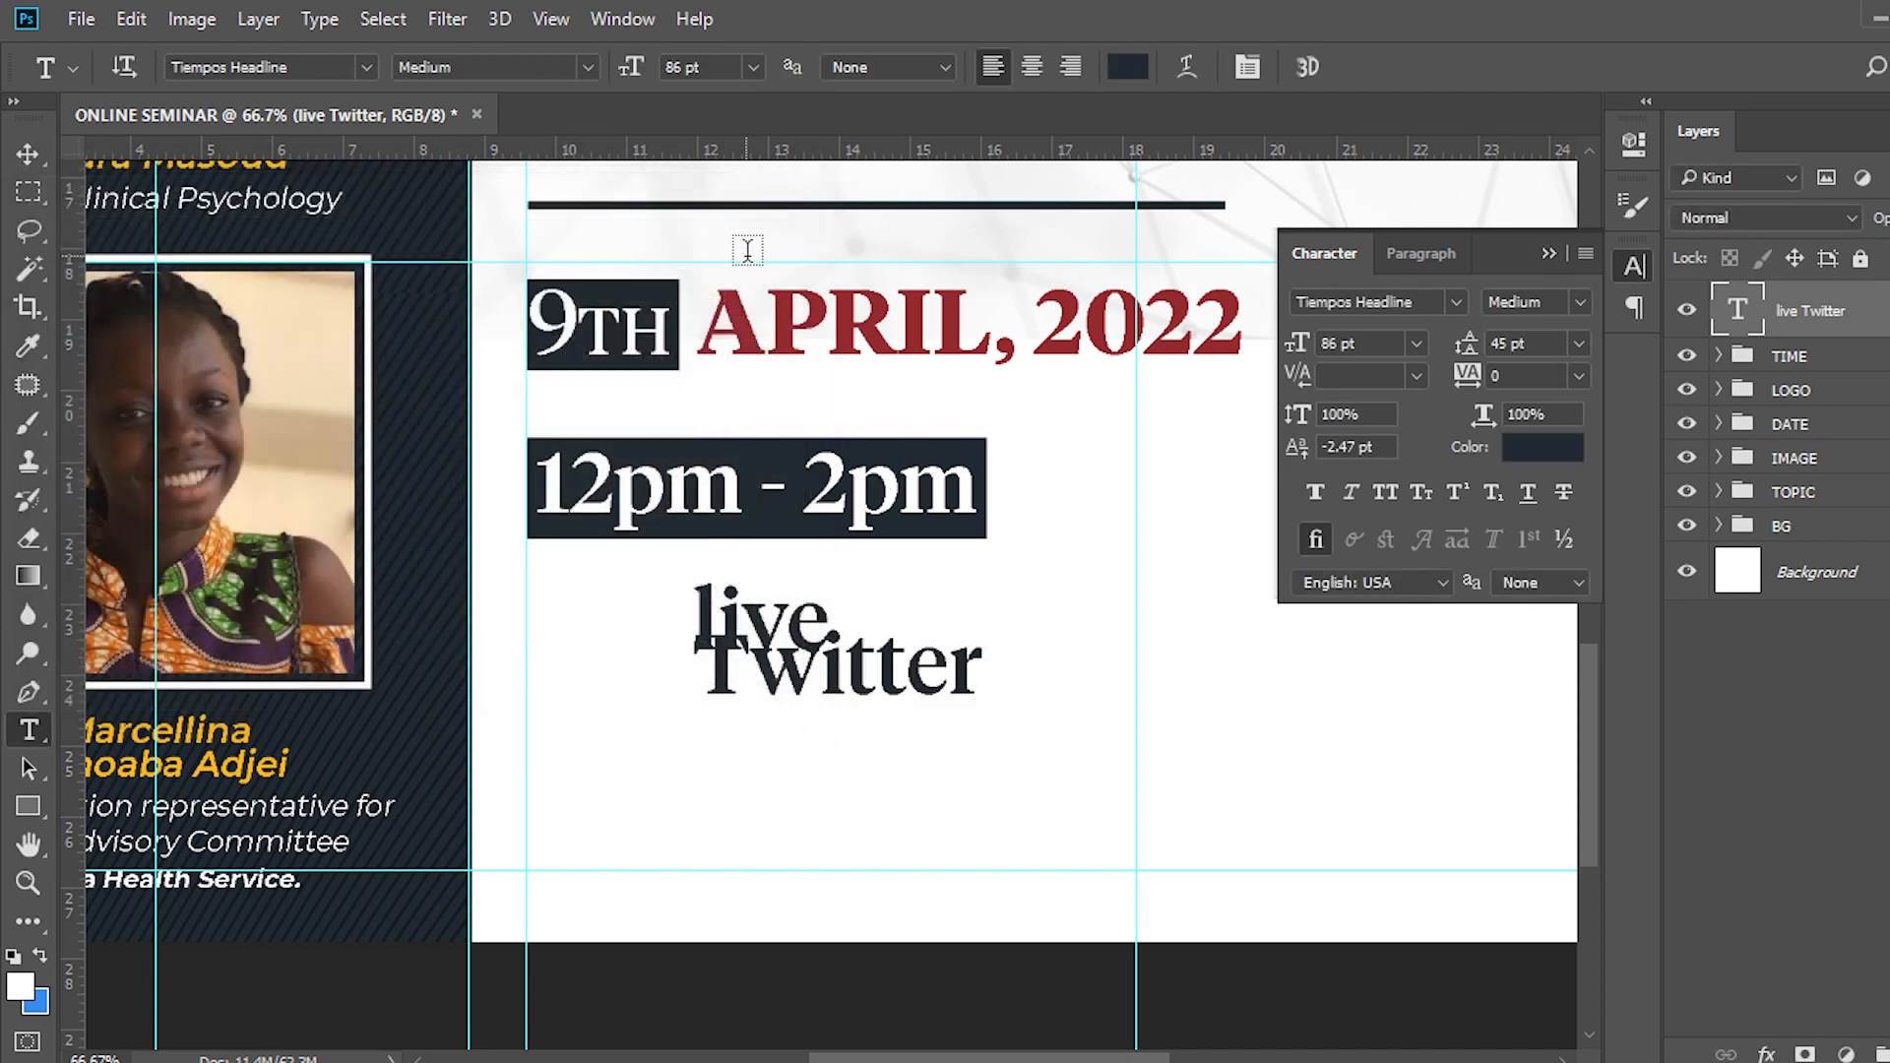
# Set the "live Twitter" text to the Georgia font in Bold and apply faux italic.
pyautogui.click(1453, 303)
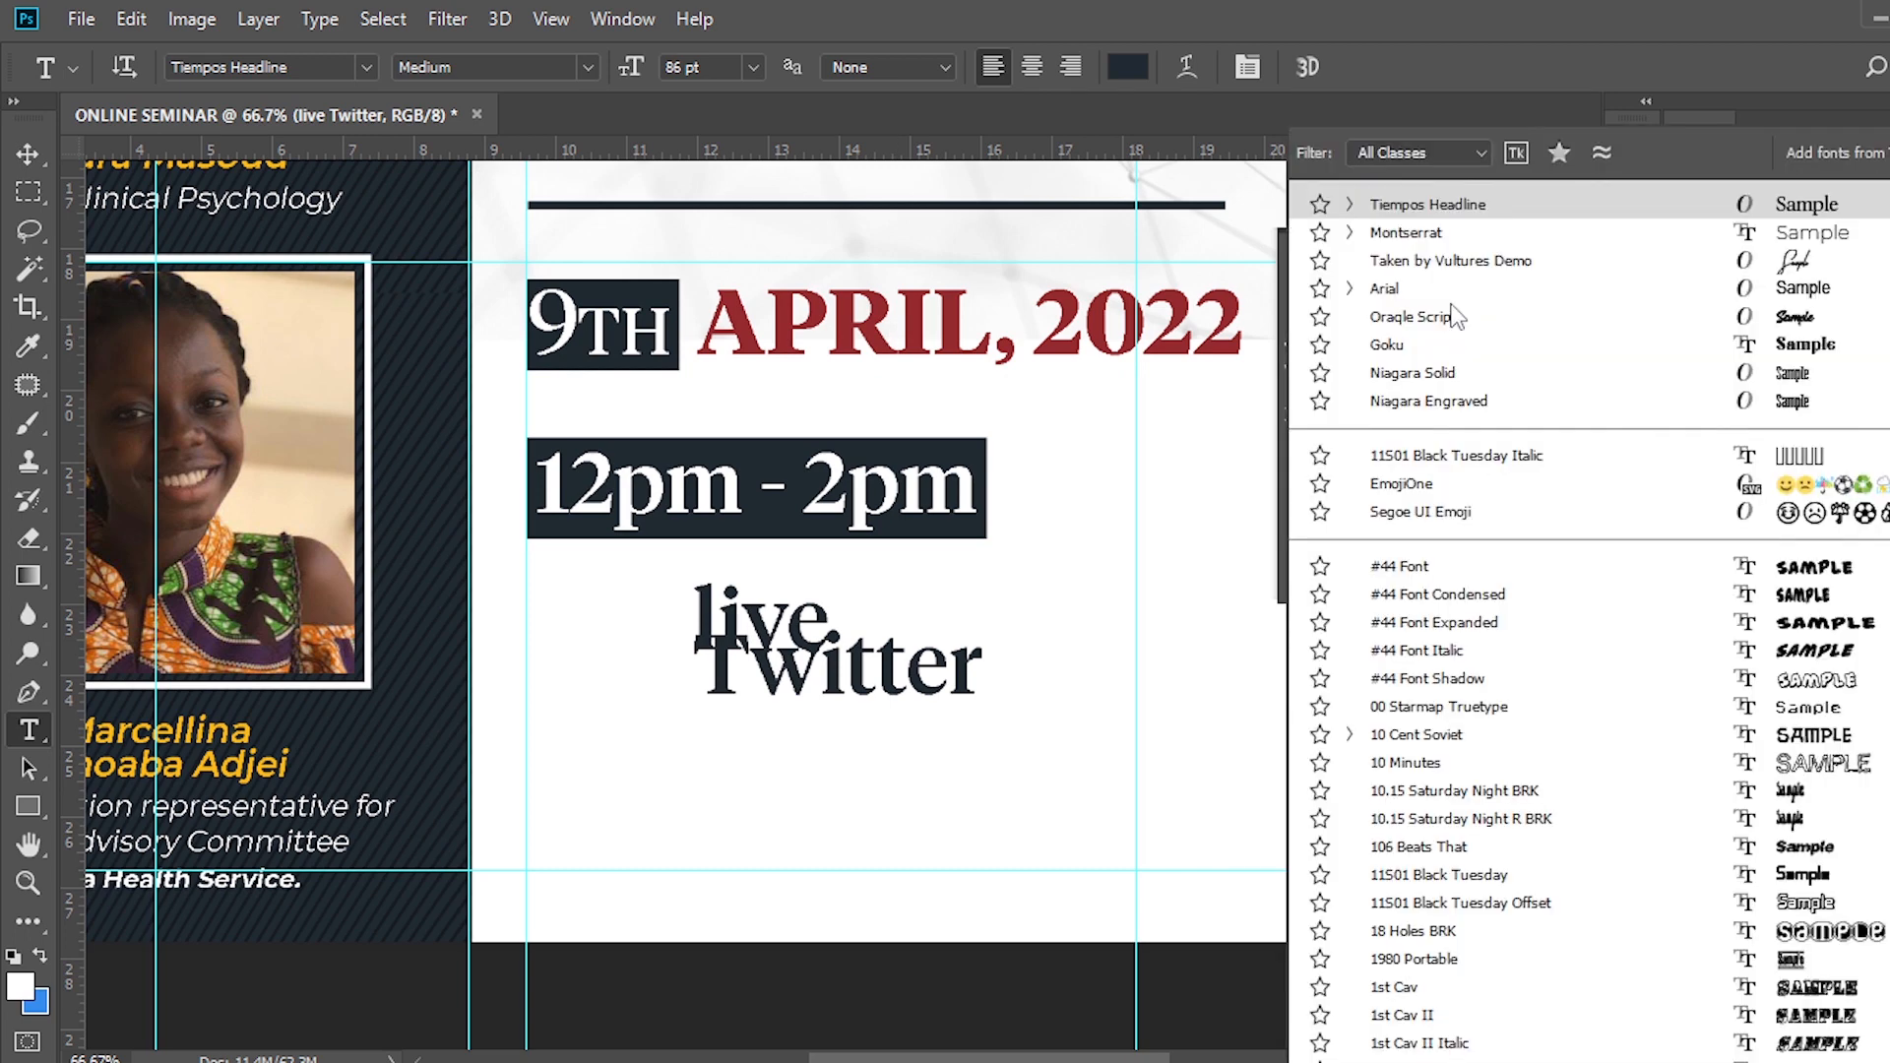
pyautogui.write('georg')
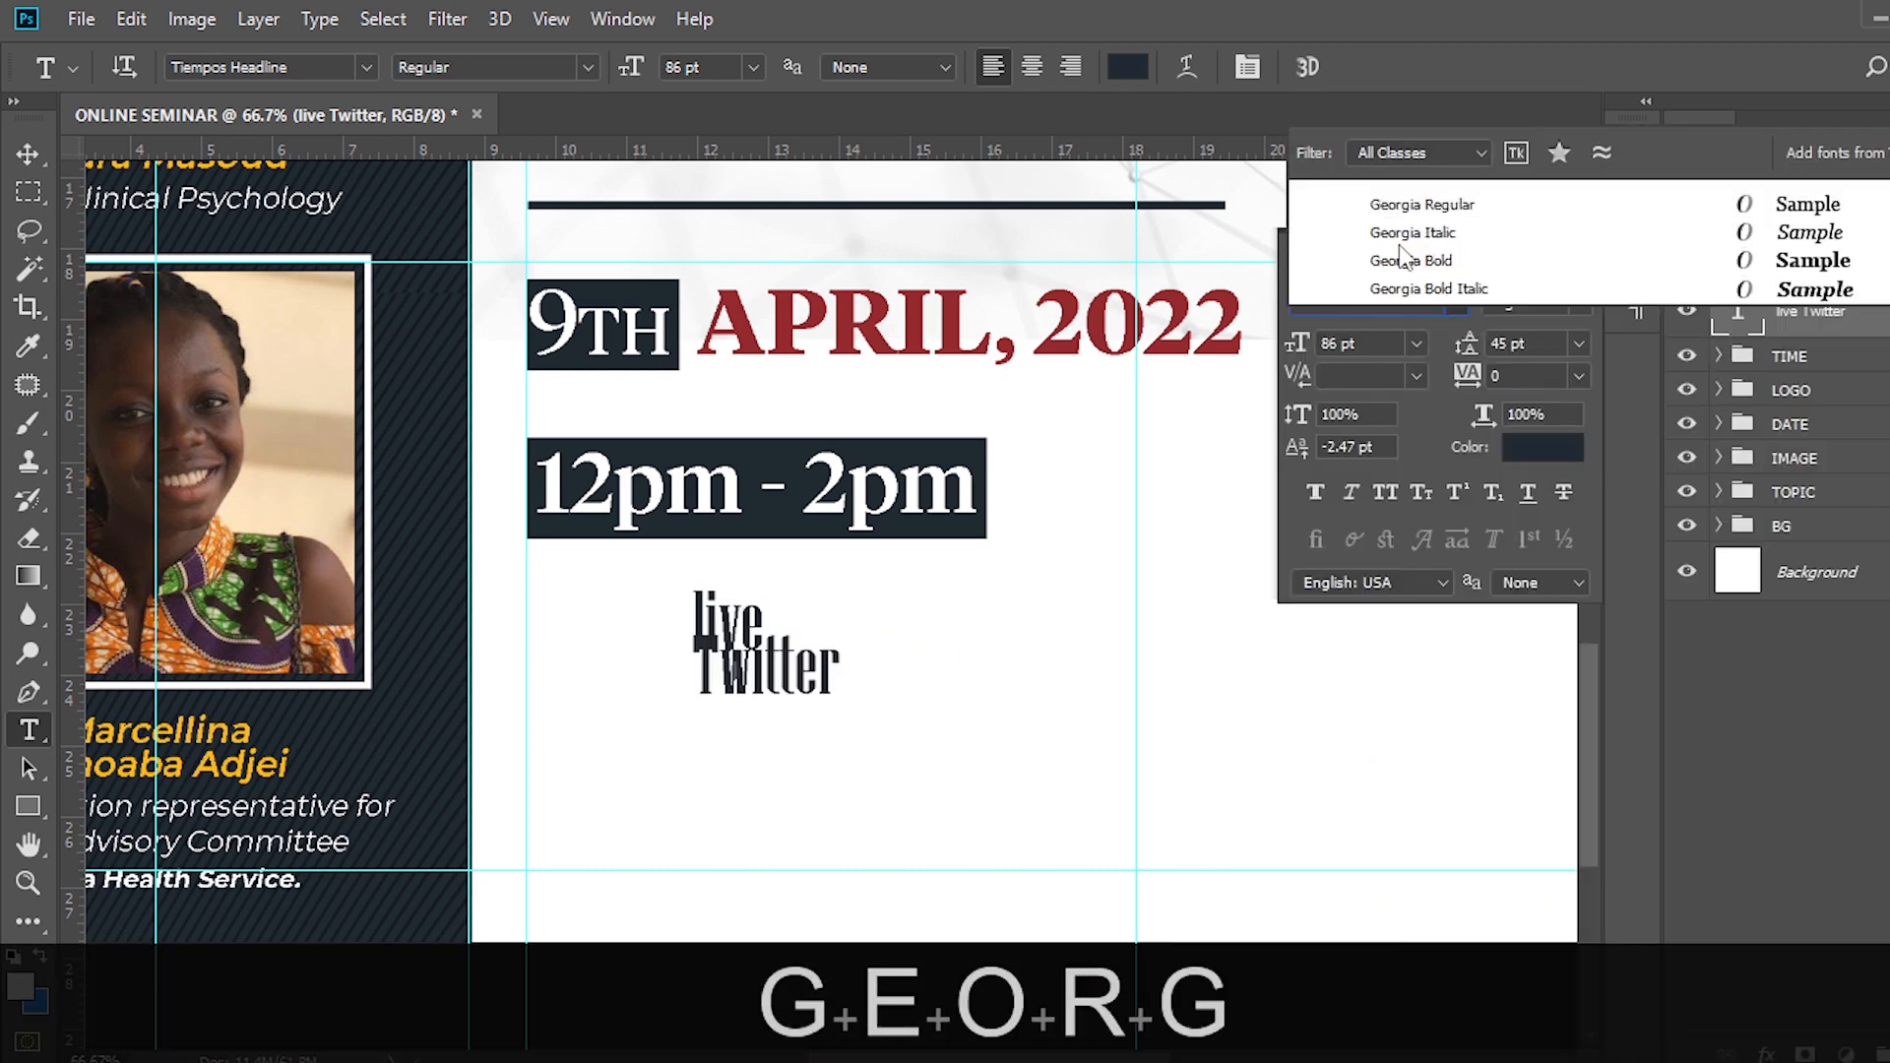
pyautogui.click(1427, 202)
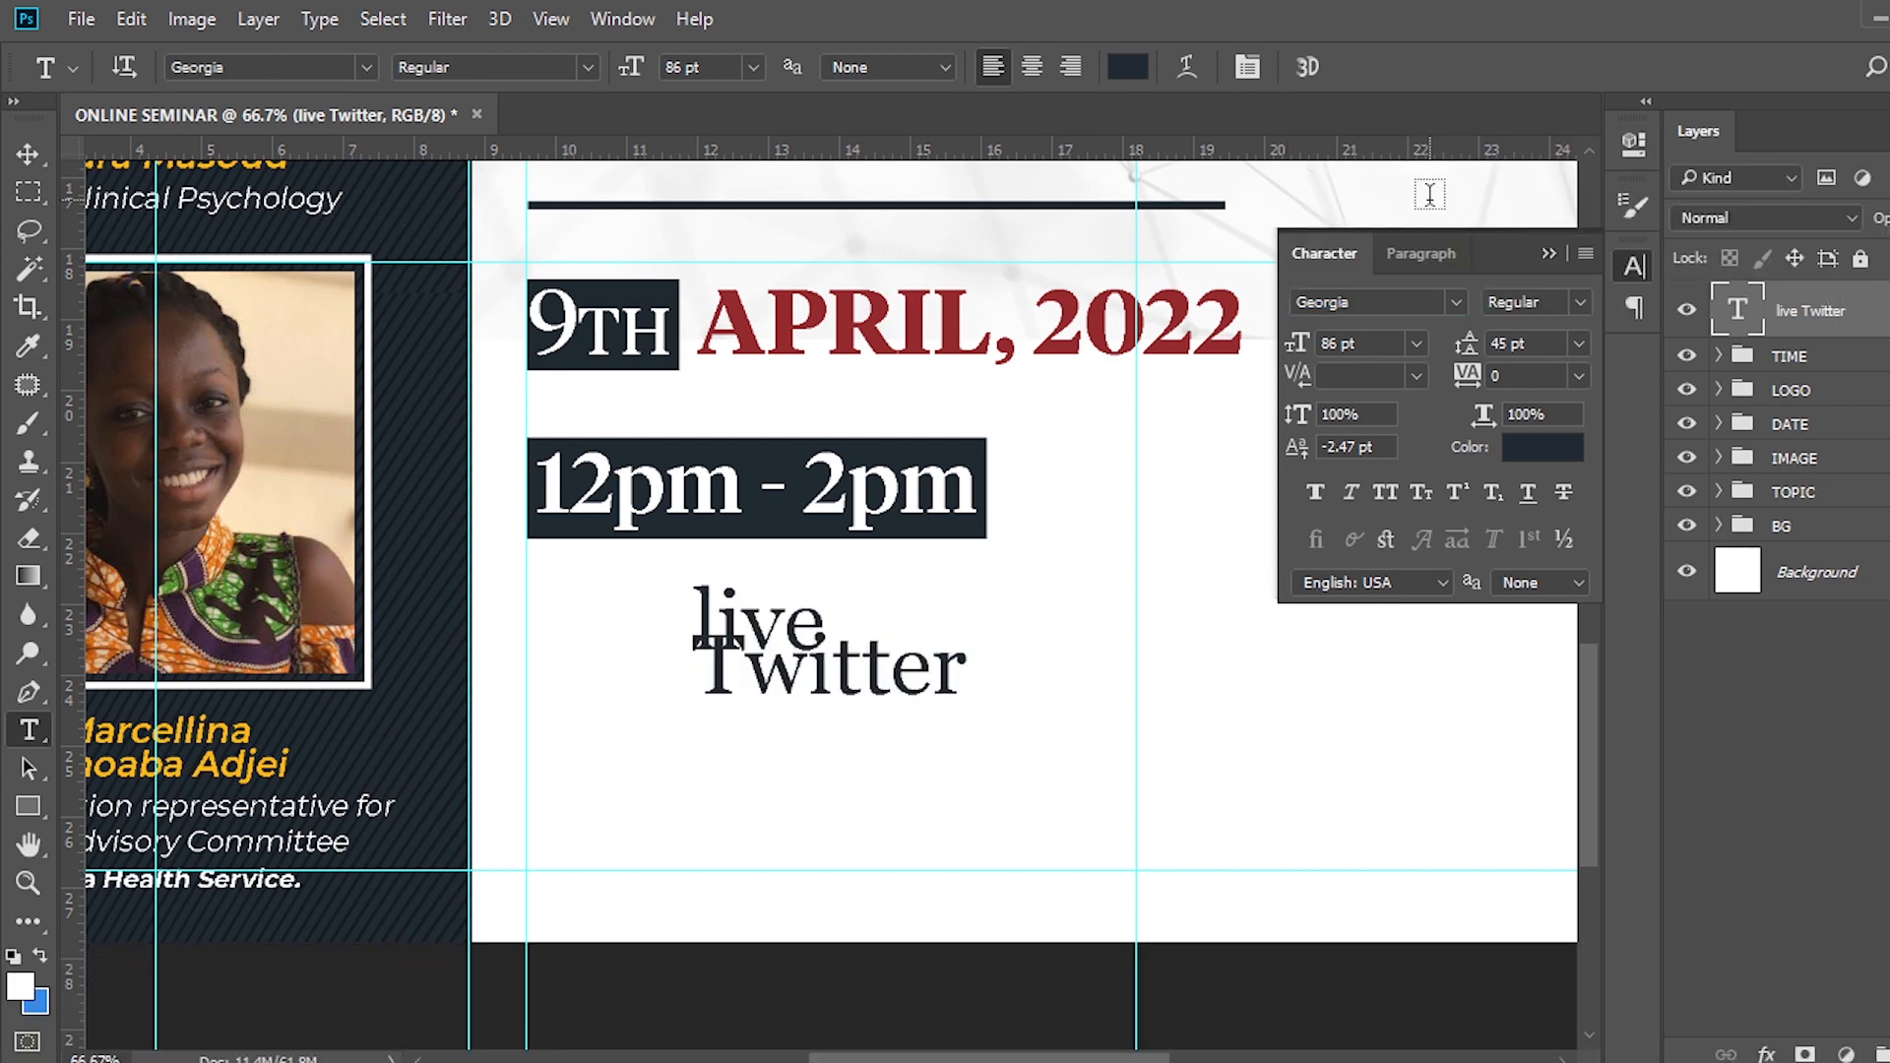
pyautogui.click(1575, 300)
pyautogui.click(1534, 370)
pyautogui.click(1351, 494)
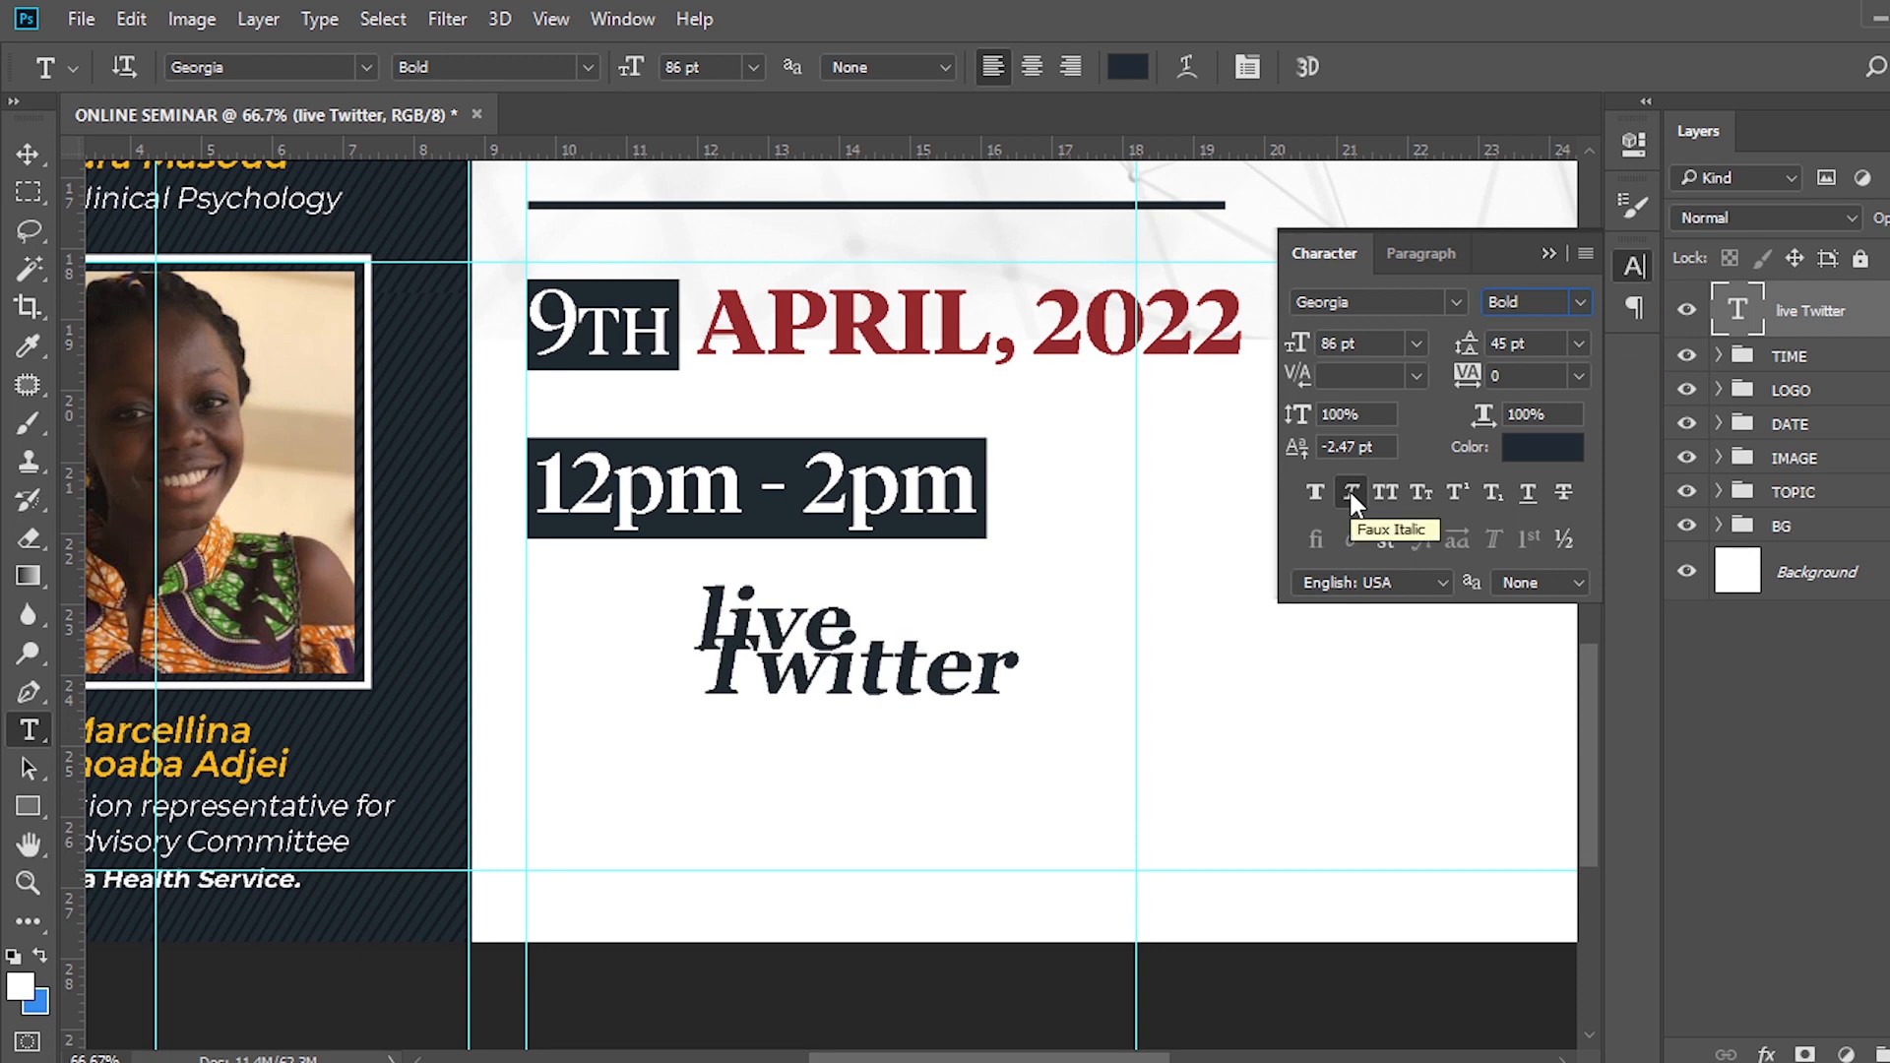
# Set the "live Twitter" text to a 39 pt font size with 34 pt leading.
pyautogui.click(1370, 341)
pyautogui.write('39')
pyautogui.press('Return')
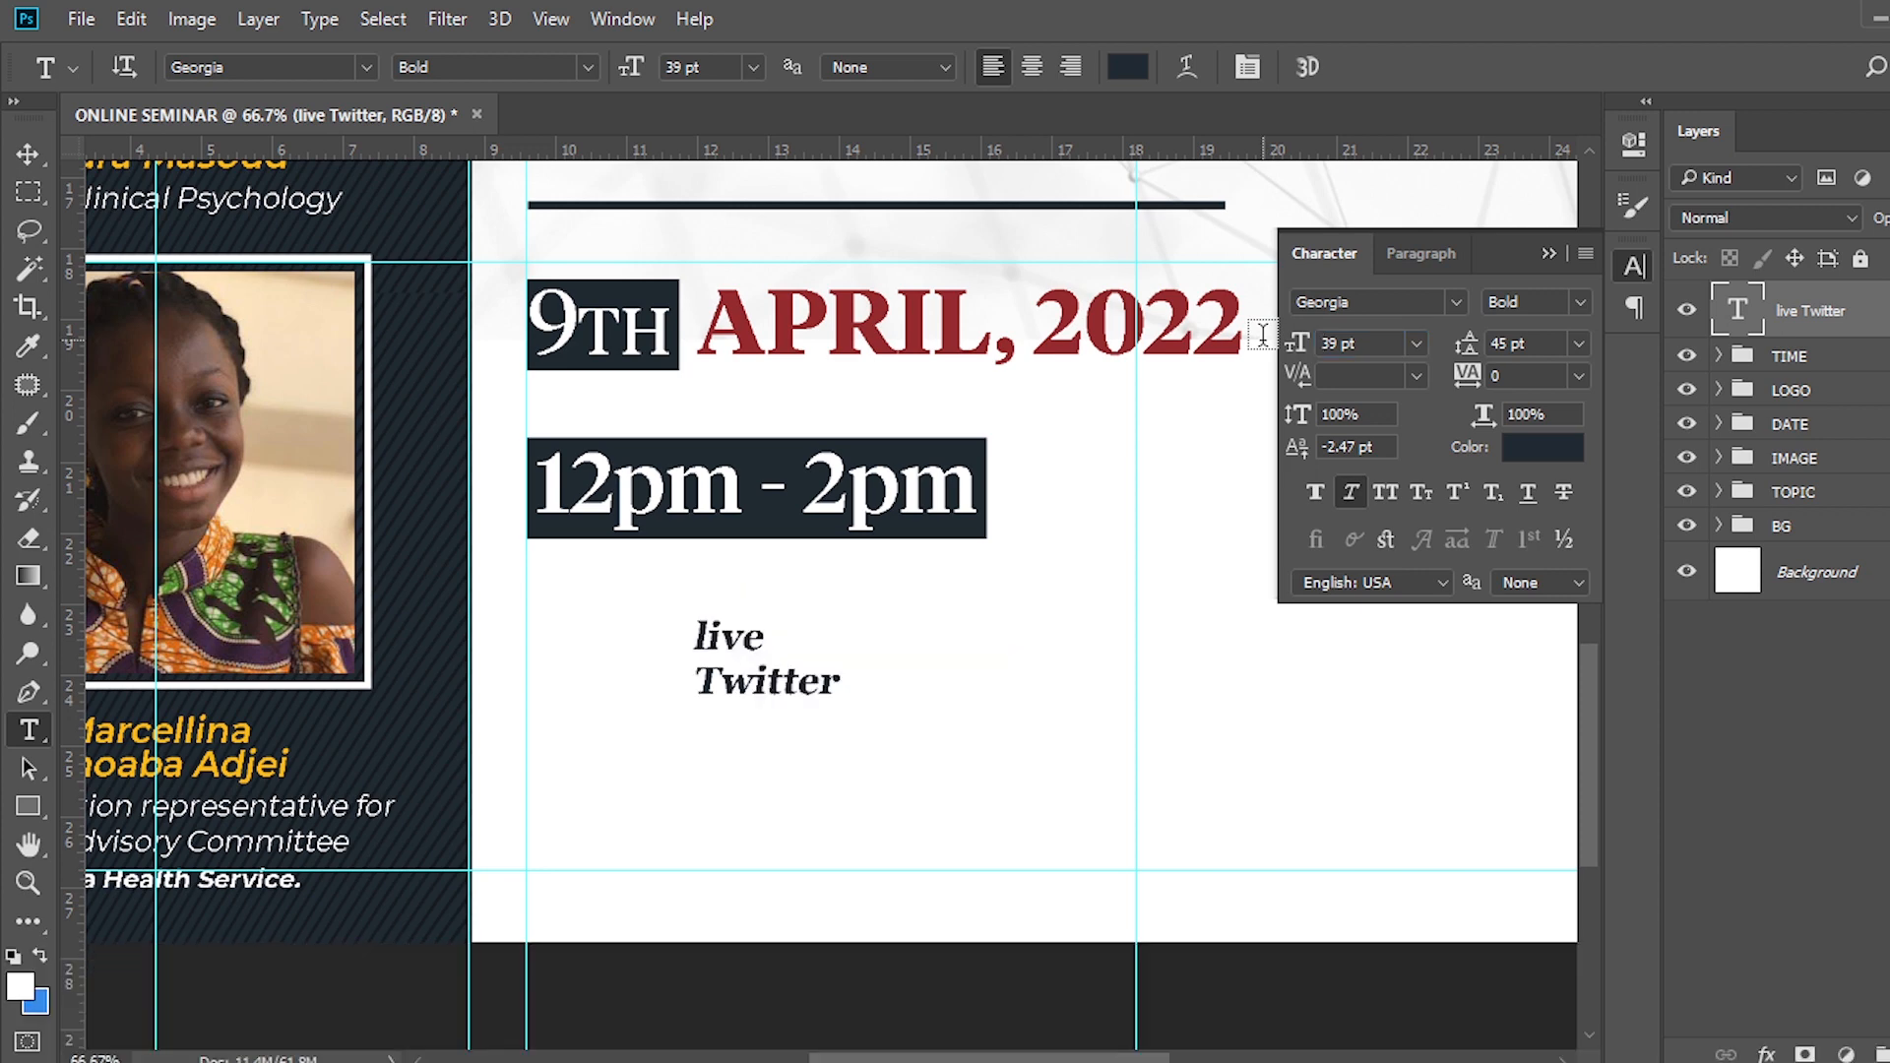
pyautogui.click(1525, 346)
pyautogui.write('34')
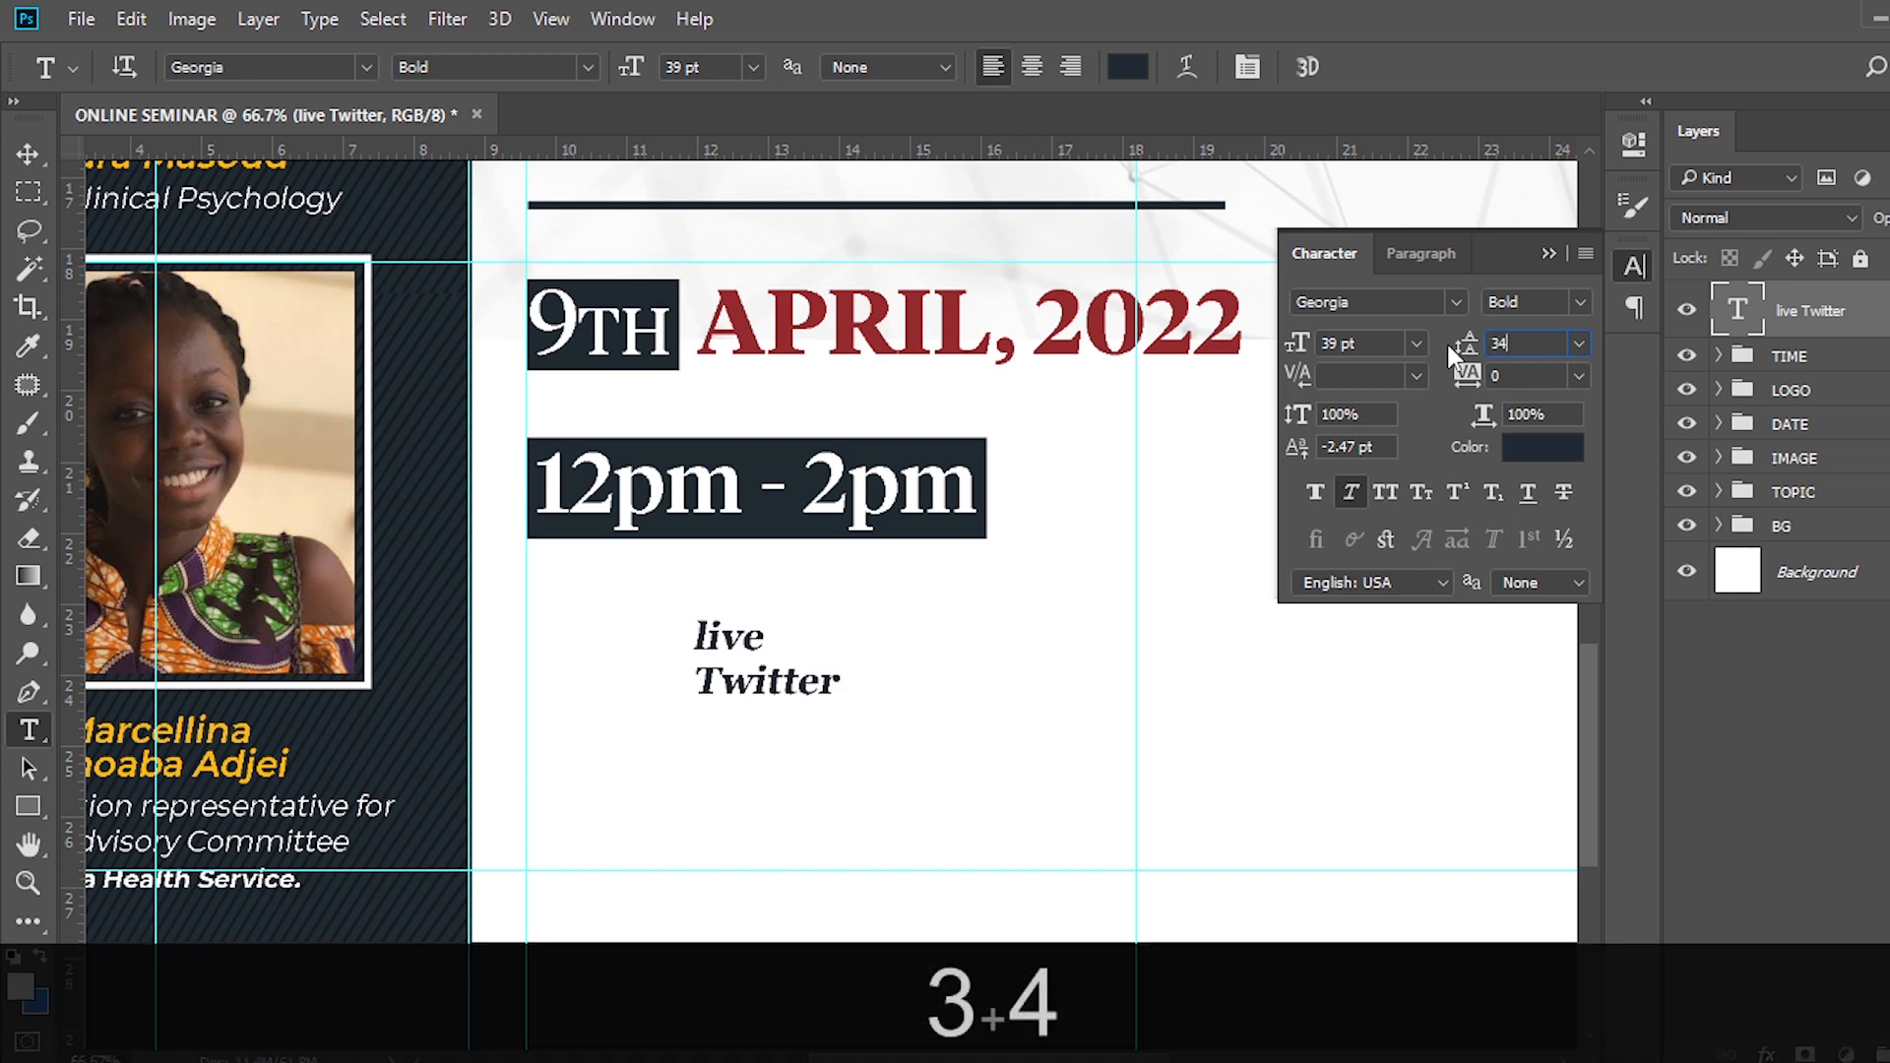
pyautogui.press('Return')
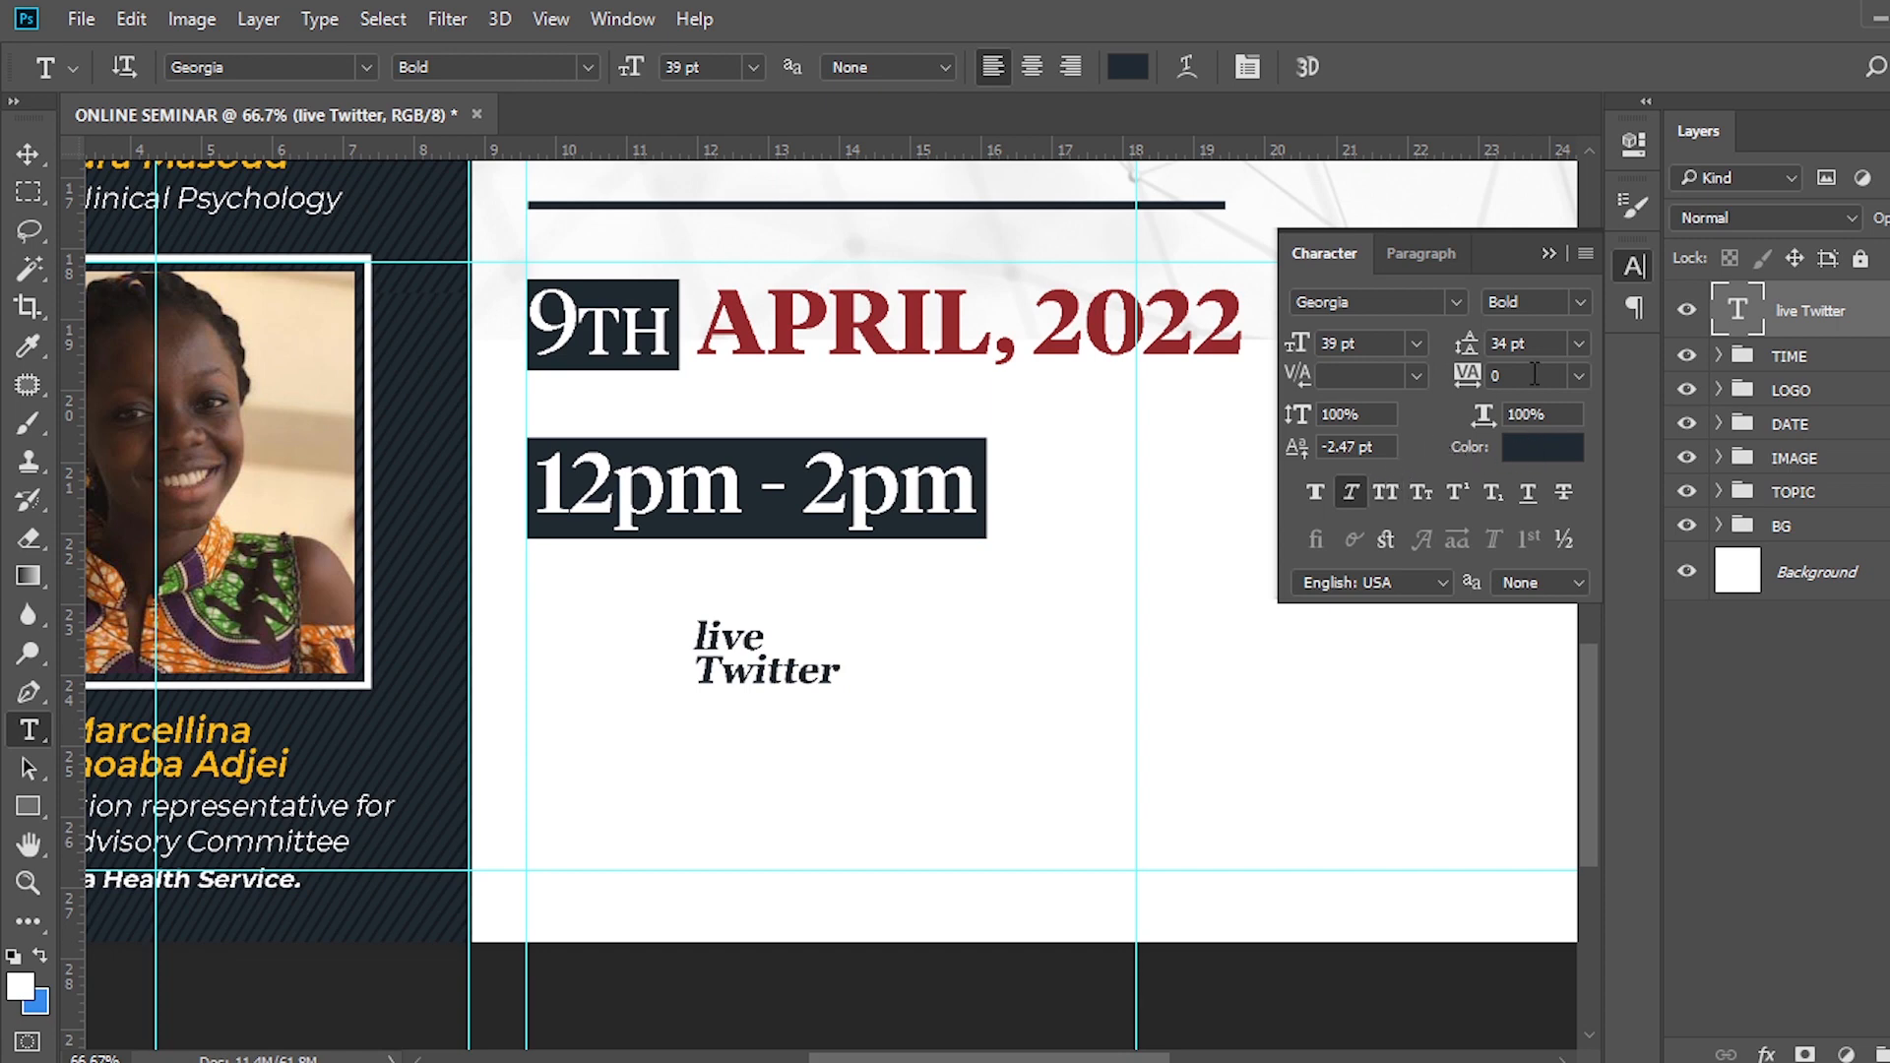
# Turn off faux italic on the "live Twitter" text and use the Georgia Bold Italic style instead.
pyautogui.click(1357, 490)
pyautogui.click(1580, 303)
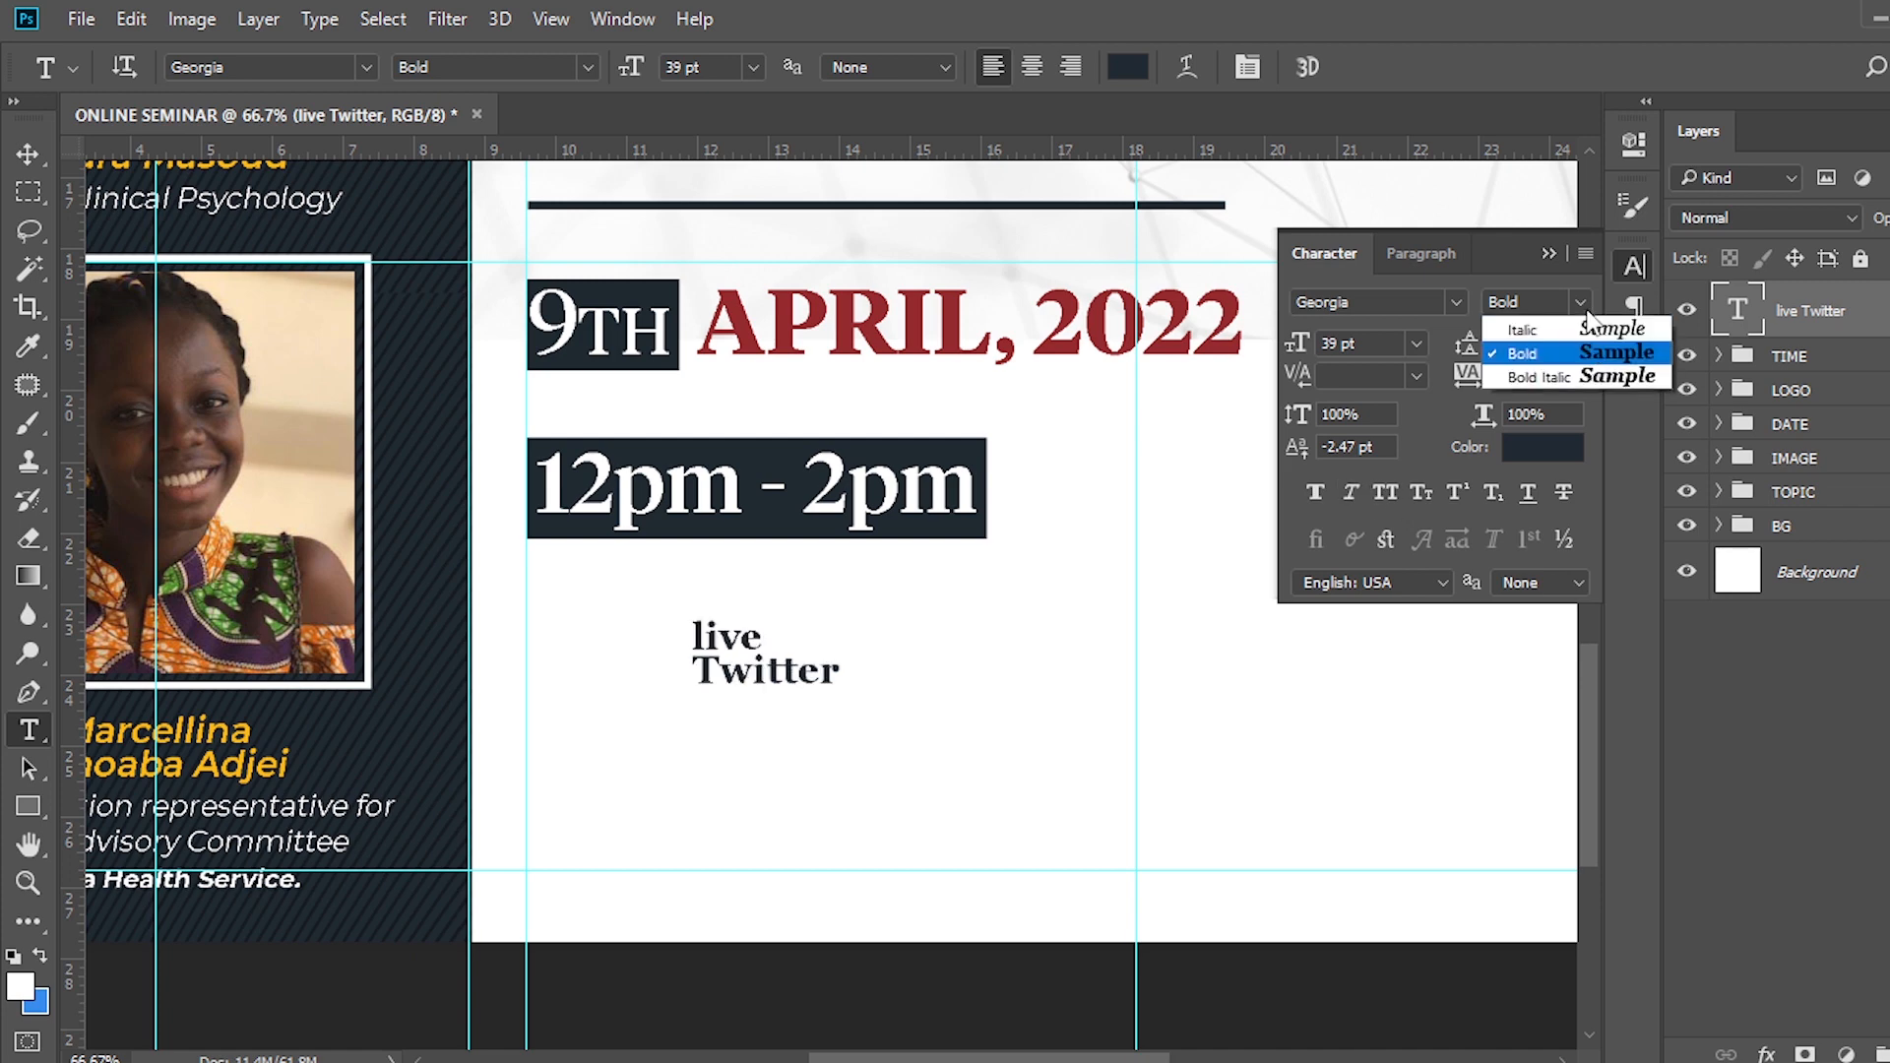
pyautogui.click(1546, 400)
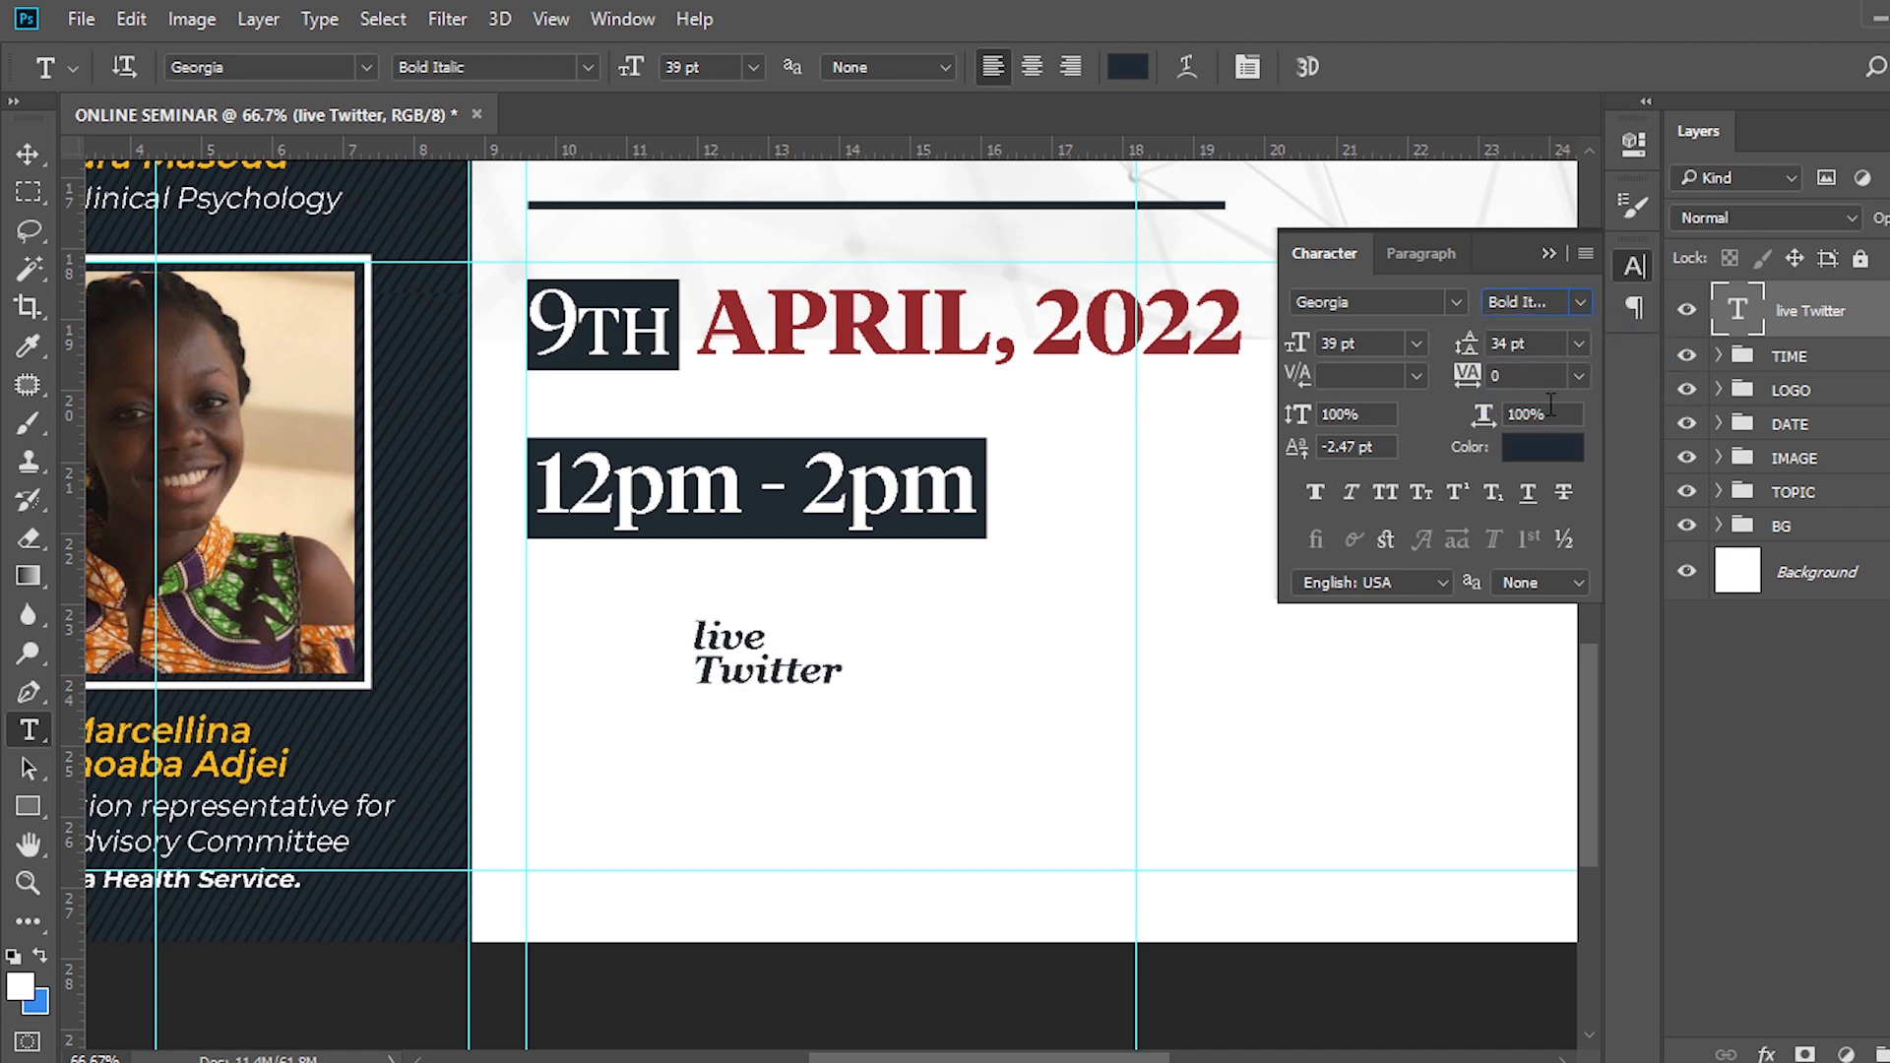
# Add "On" after "live" and "Space" after "Twitter", keeping the text on two lines.
pyautogui.doubleClick(1738, 311)
pyautogui.press('Up')
pyautogui.press('Right')
pyautogui.press('Right')
pyautogui.press('Down')
pyautogui.press('BackSpace')
pyautogui.press('BackSpace')
pyautogui.press('capslock')
pyautogui.write('On')
pyautogui.press('Down')
pyautogui.press('Right')
pyautogui.write('Space')
# Capitalise the first letter so the text starts with "Live", and move the text block slightly left and up.
pyautogui.click(1814, 314)
pyautogui.moveTo(694, 638); pyautogui.dragTo(708, 637)
pyautogui.write('L')
pyautogui.click(1721, 323)
pyautogui.press('v')
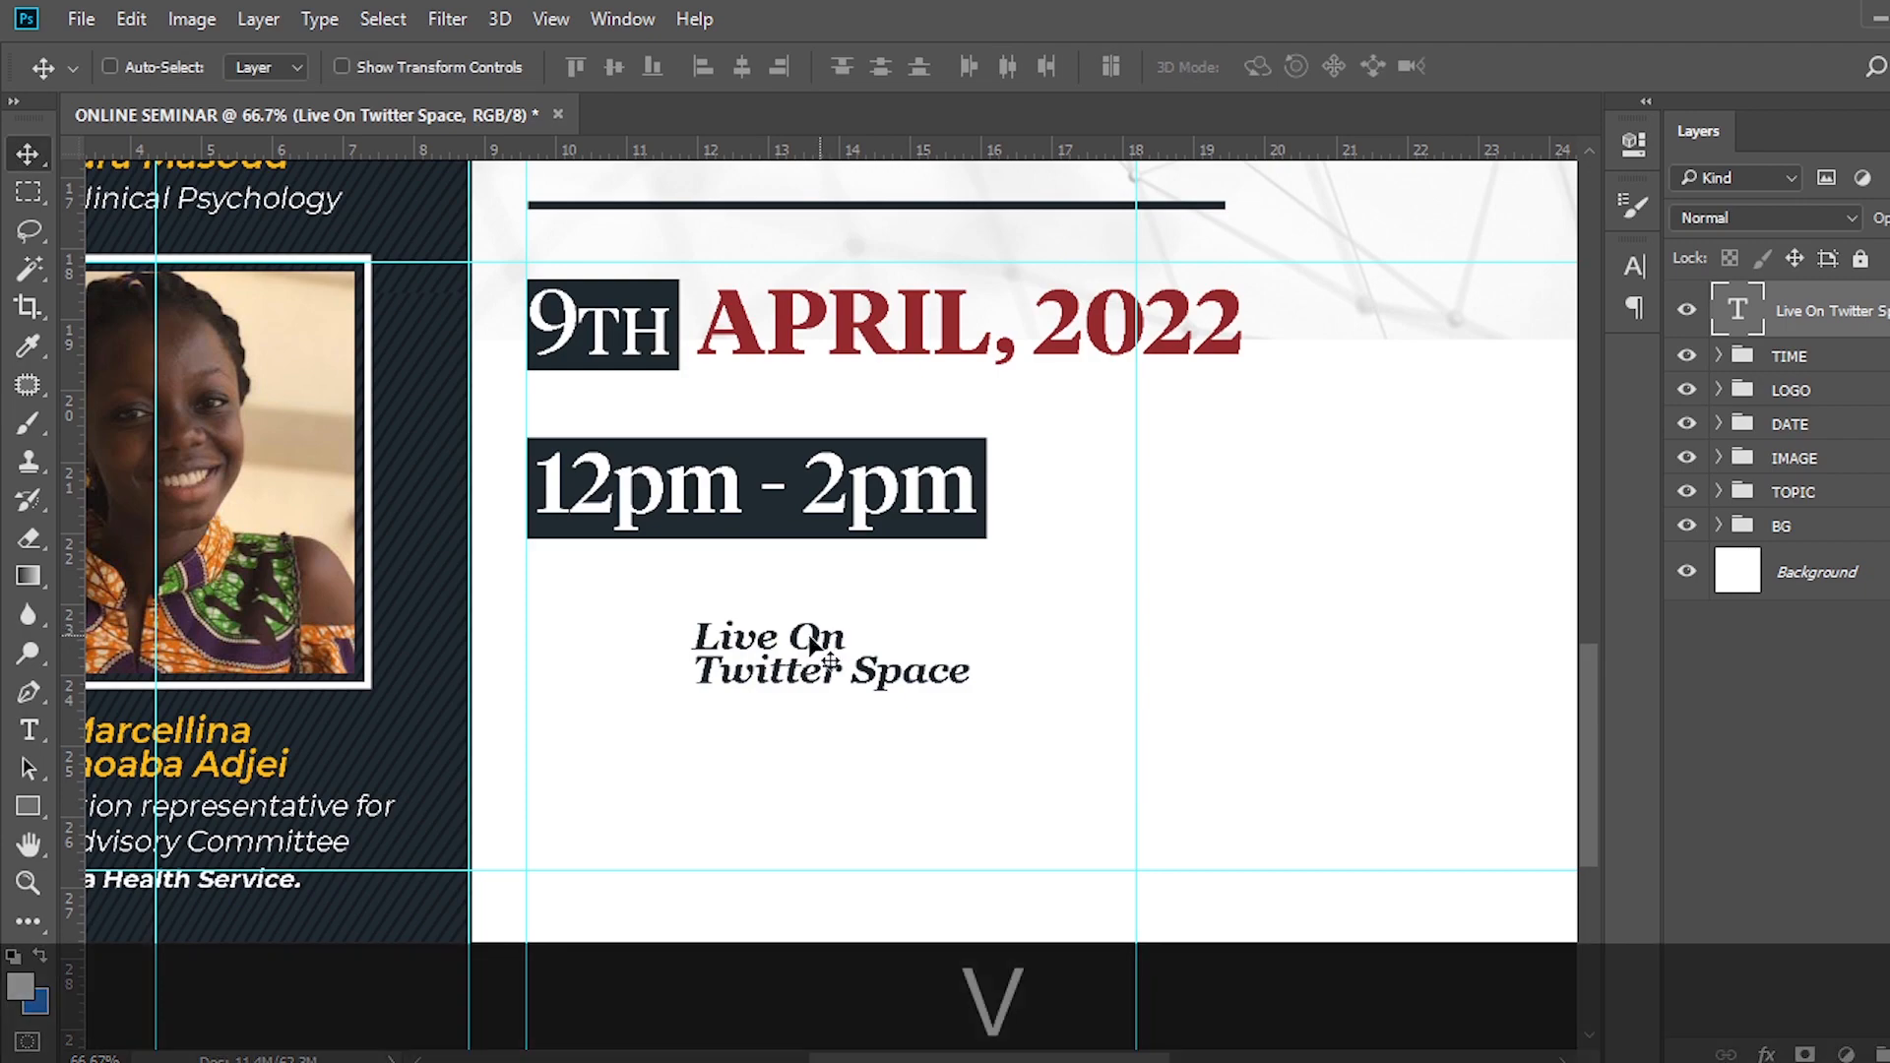
pyautogui.moveTo(756, 679); pyautogui.dragTo(708, 671)
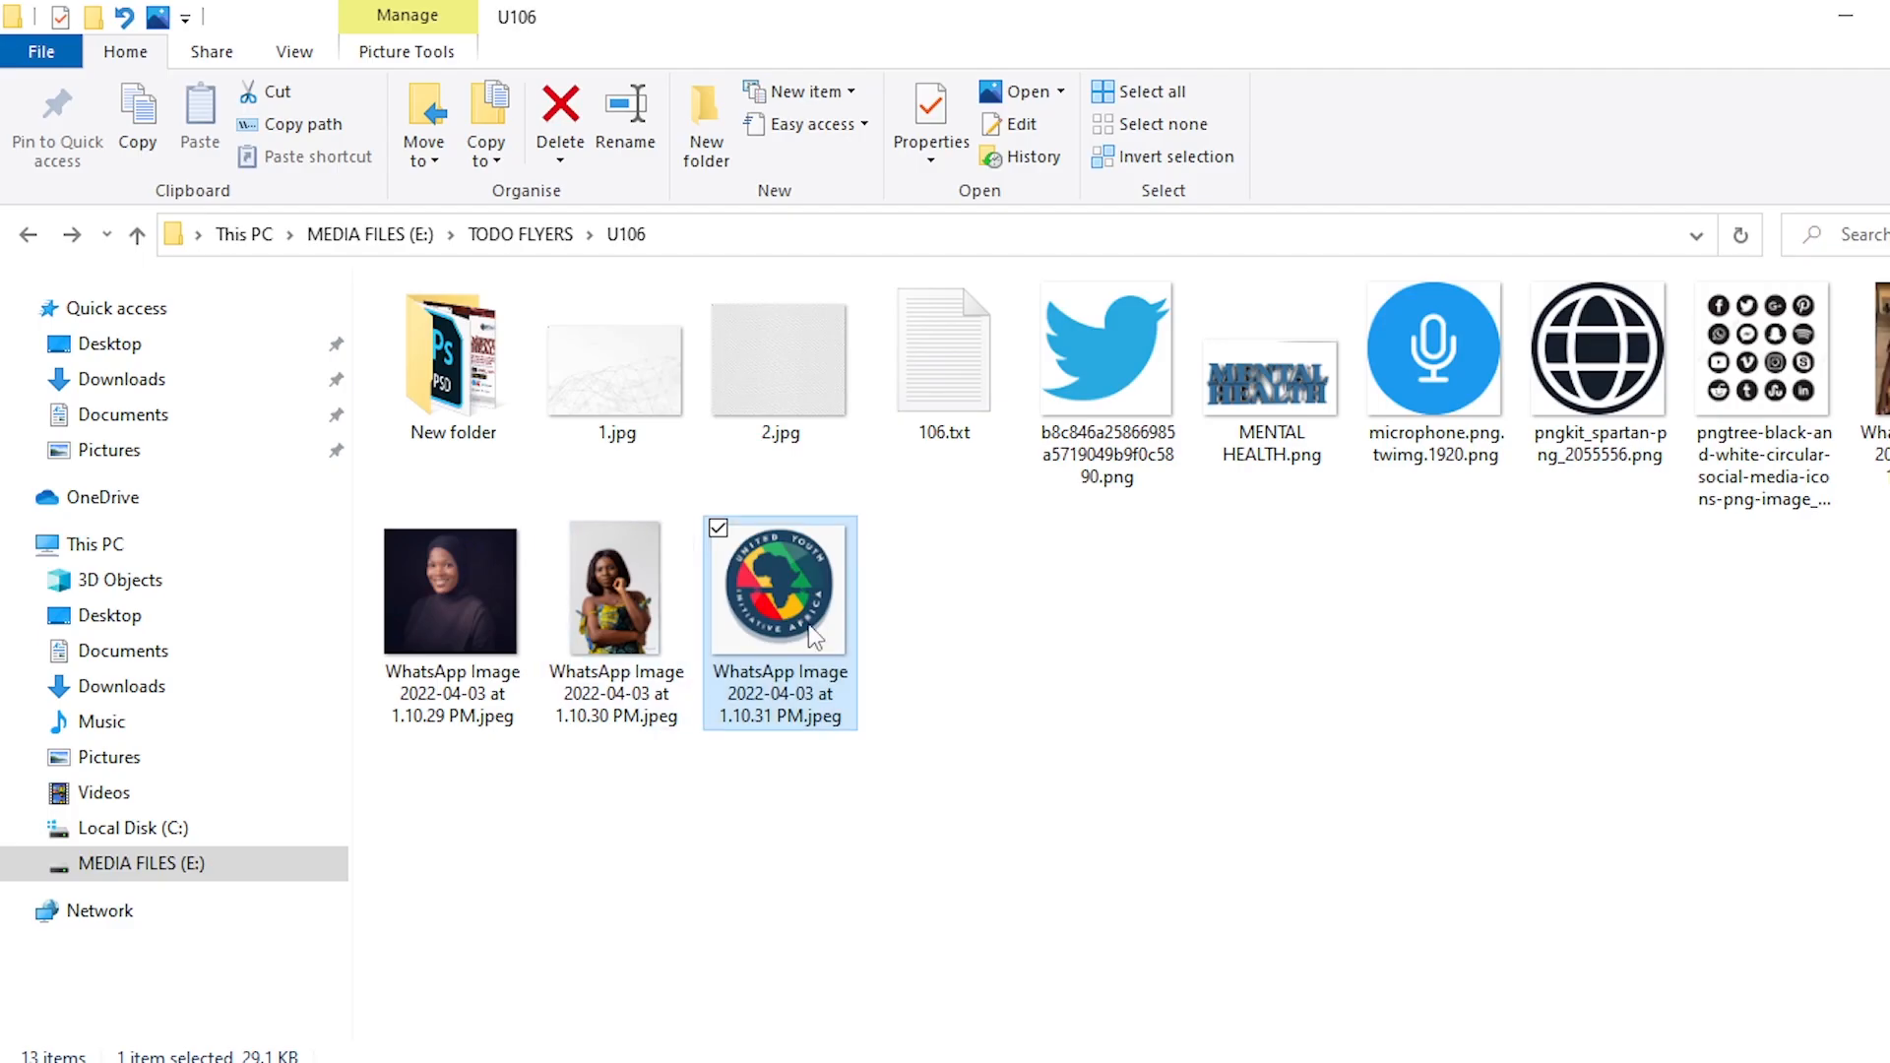
# Place the blue microphone PNG from the U106 folder, scale it down and position it left of the "Live On Twitter Space" text.
pyautogui.moveTo(1423, 384); pyautogui.dragTo(654, 813)
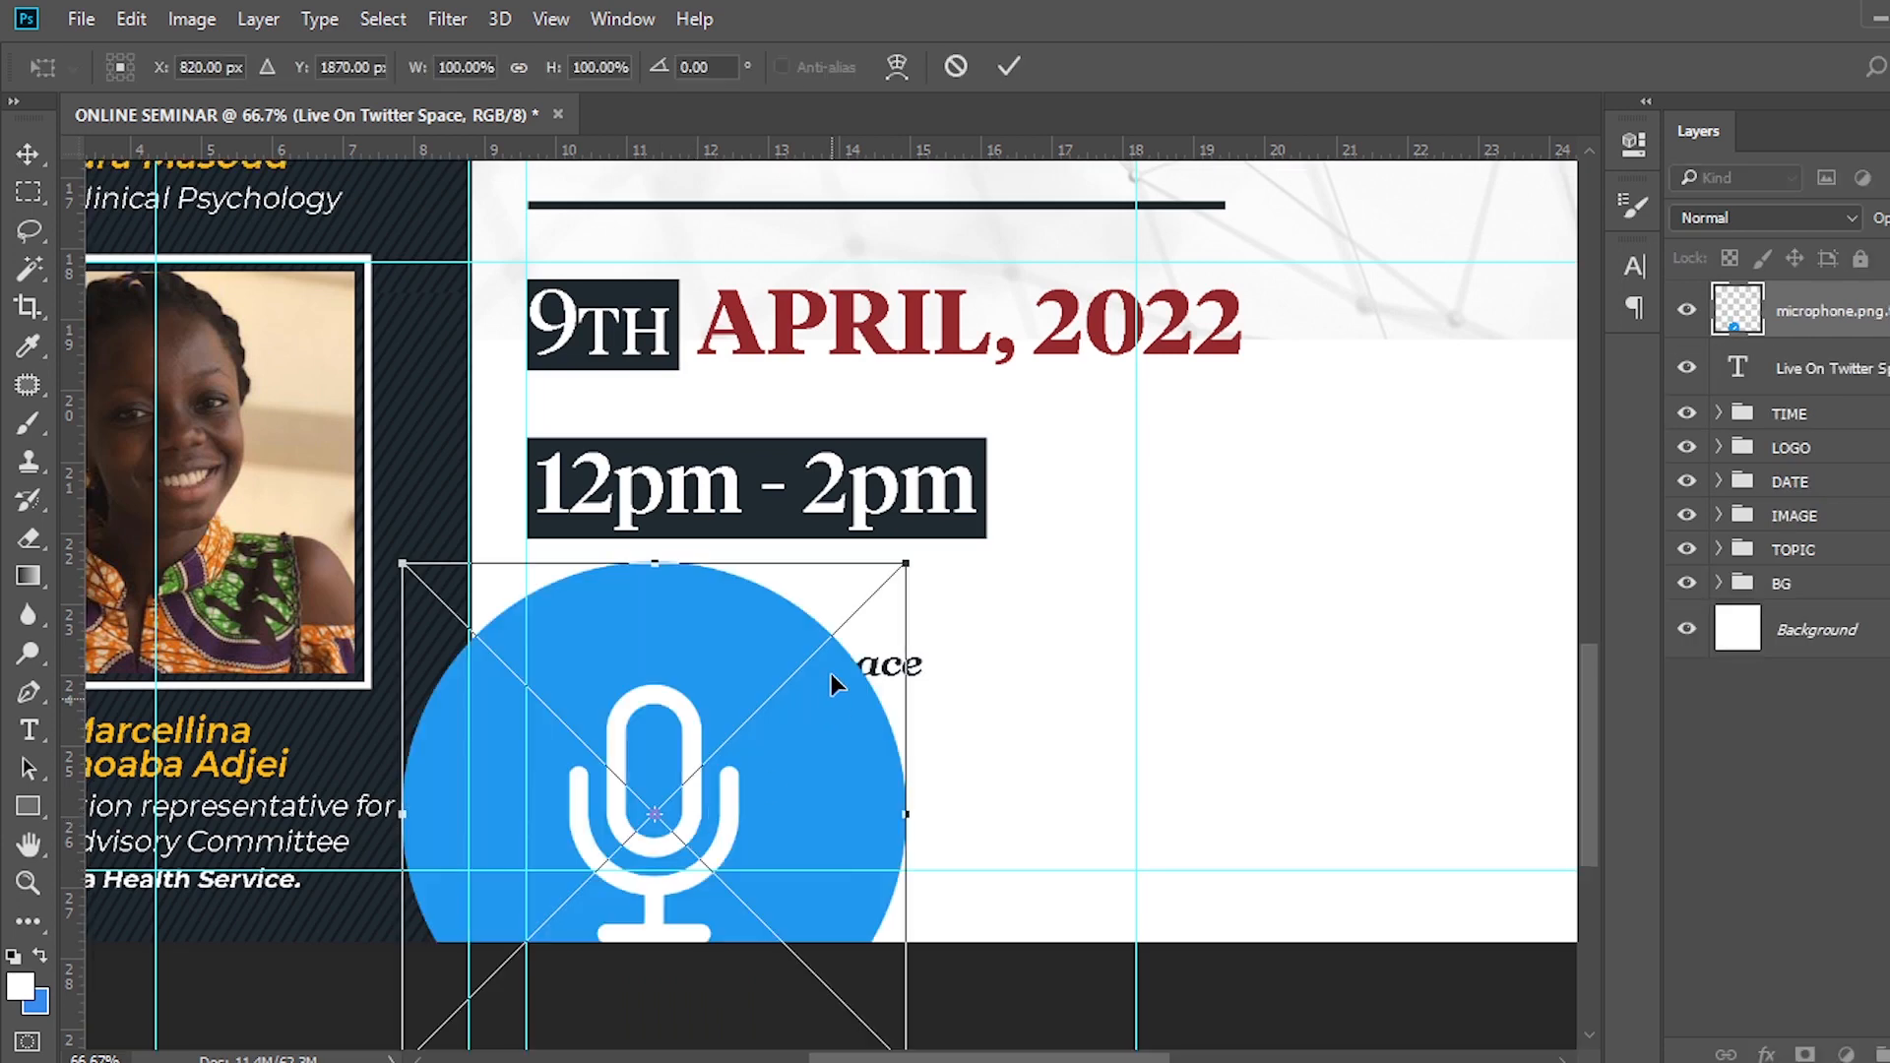
pyautogui.moveTo(908, 557); pyautogui.dragTo(683, 717)
pyautogui.moveTo(678, 819); pyautogui.dragTo(610, 640)
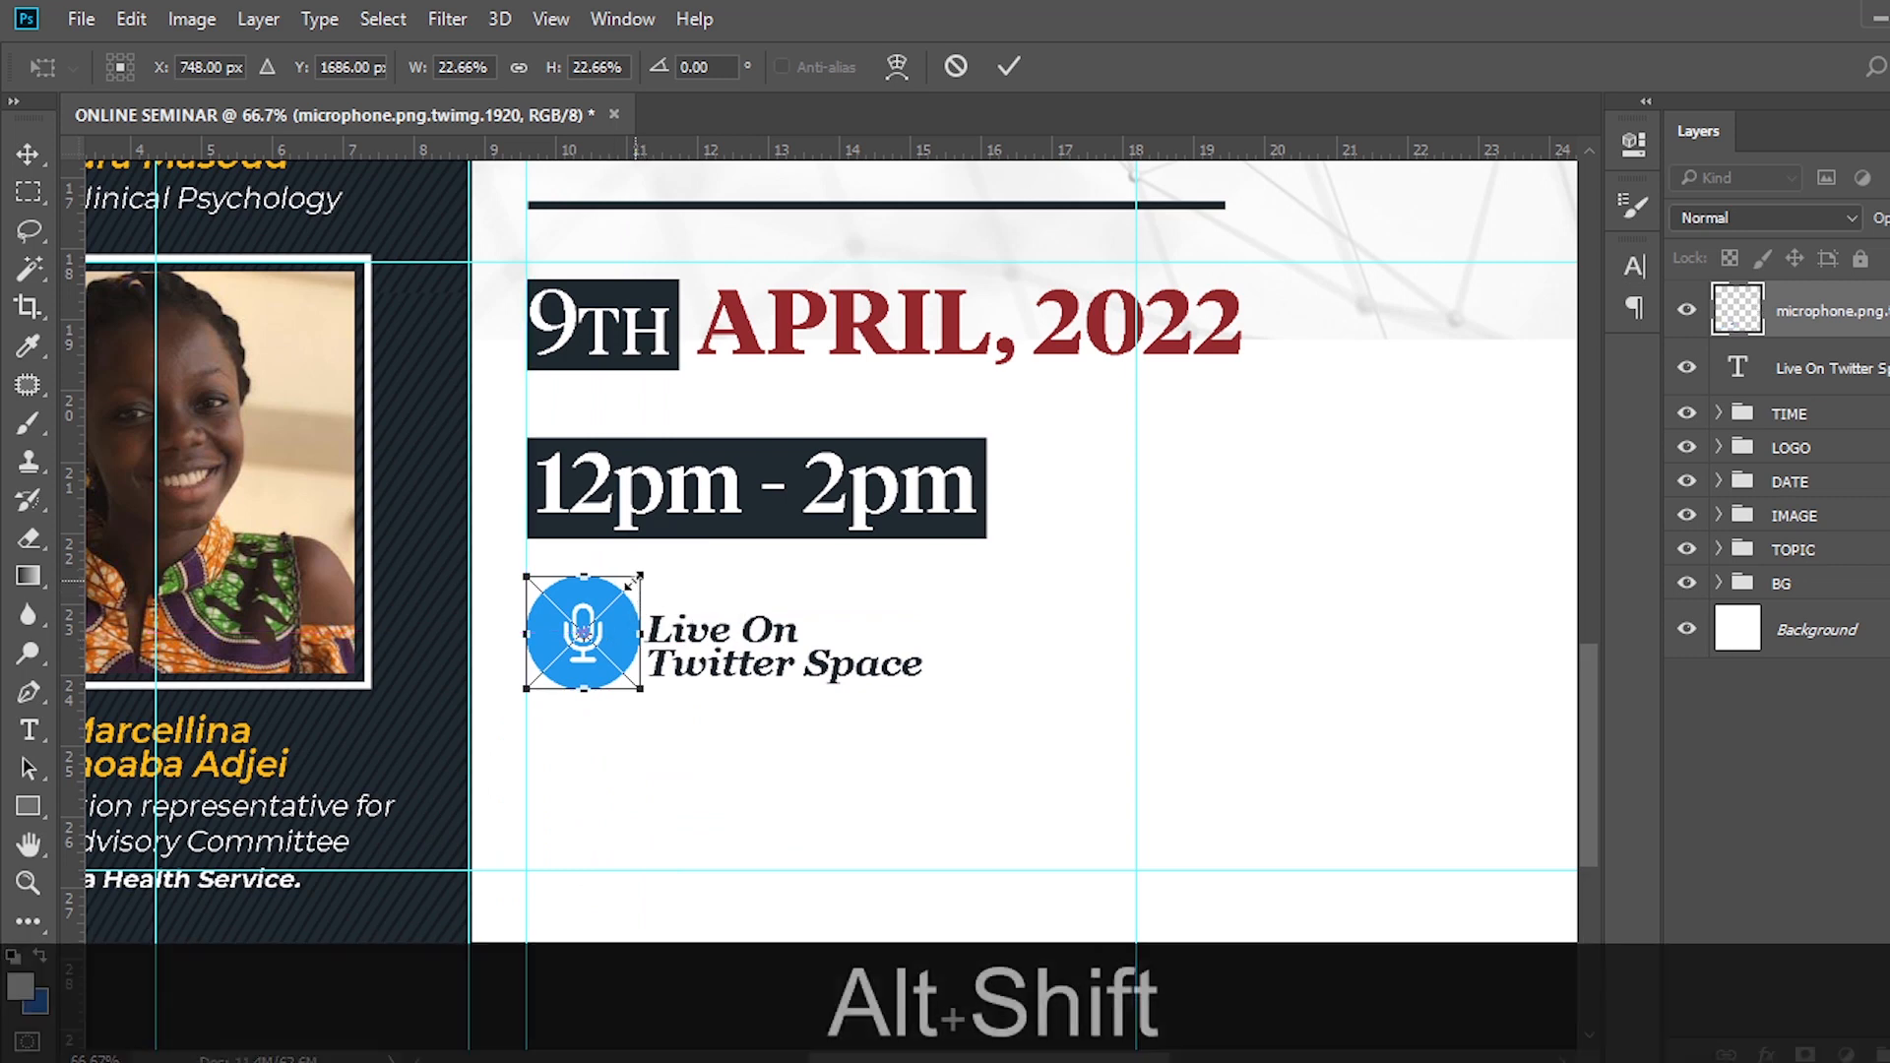
pyautogui.moveTo(640, 577); pyautogui.dragTo(633, 583)
pyautogui.press('Return')
# Nudge the "Live On Twitter Space" text up to centre it vertically beside the microphone icon.
pyautogui.click(1814, 368)
pyautogui.press('Up')
pyautogui.press('Up')
pyautogui.press('Up')
pyautogui.press('Up')
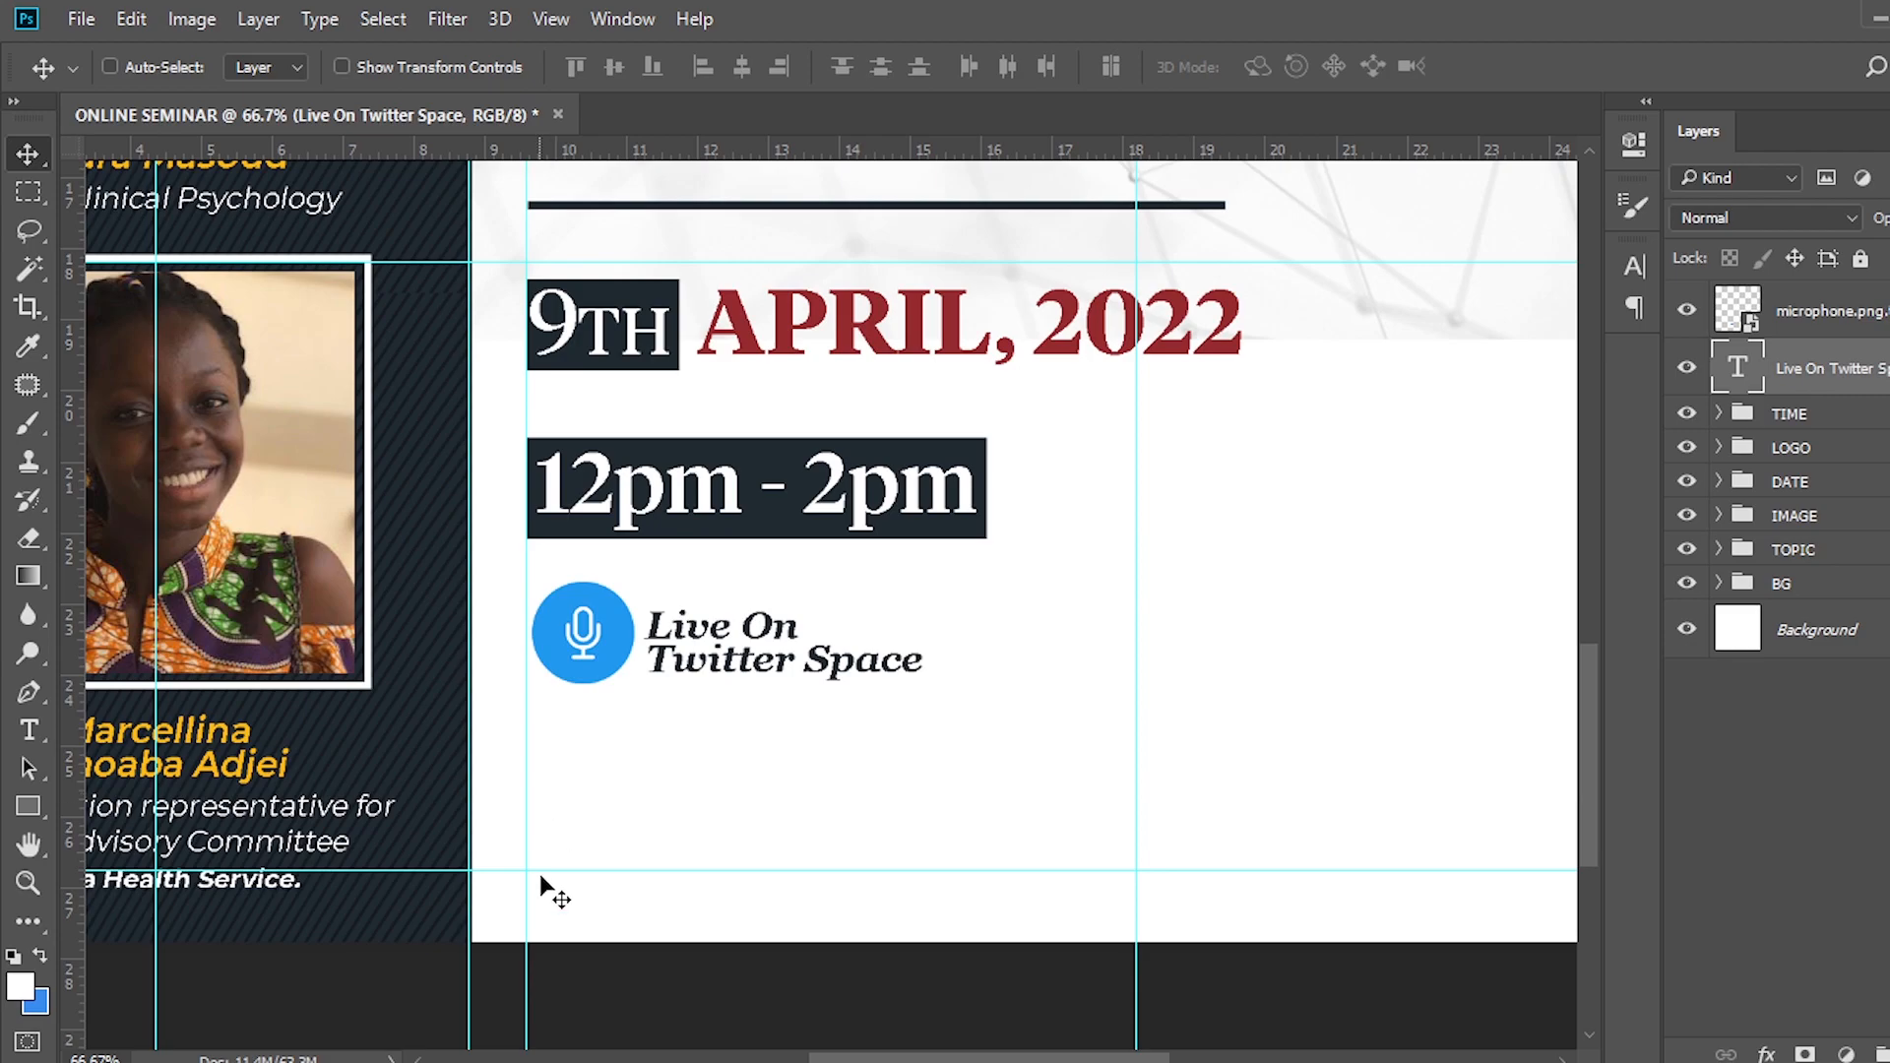
# Place the black-and-white circular social media icons PNG from the U106 folder over the lower content area, scaled to 72%.
pyautogui.hotkey('alt', 'Tab')
pyautogui.moveTo(1729, 379); pyautogui.dragTo(709, 1062)
pyautogui.moveTo(784, 789); pyautogui.dragTo(783, 789)
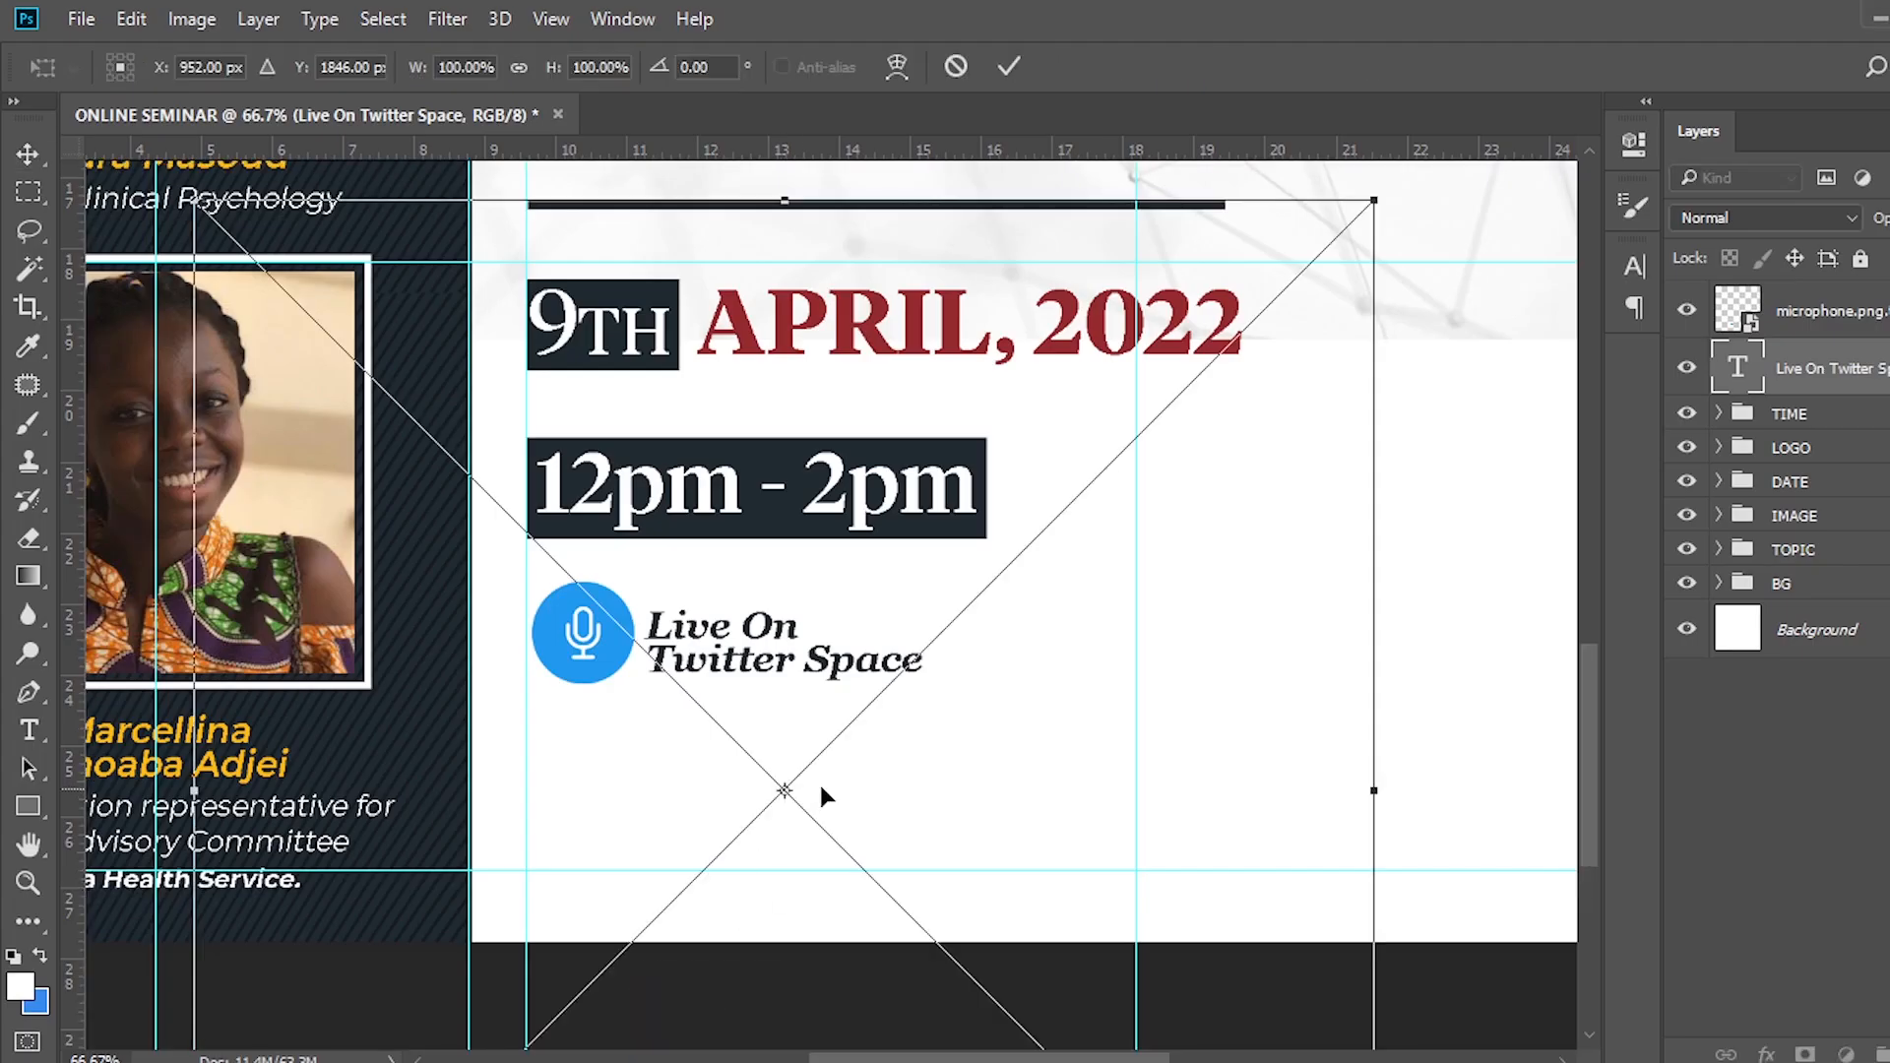
pyautogui.moveTo(1370, 202); pyautogui.dragTo(1191, 509)
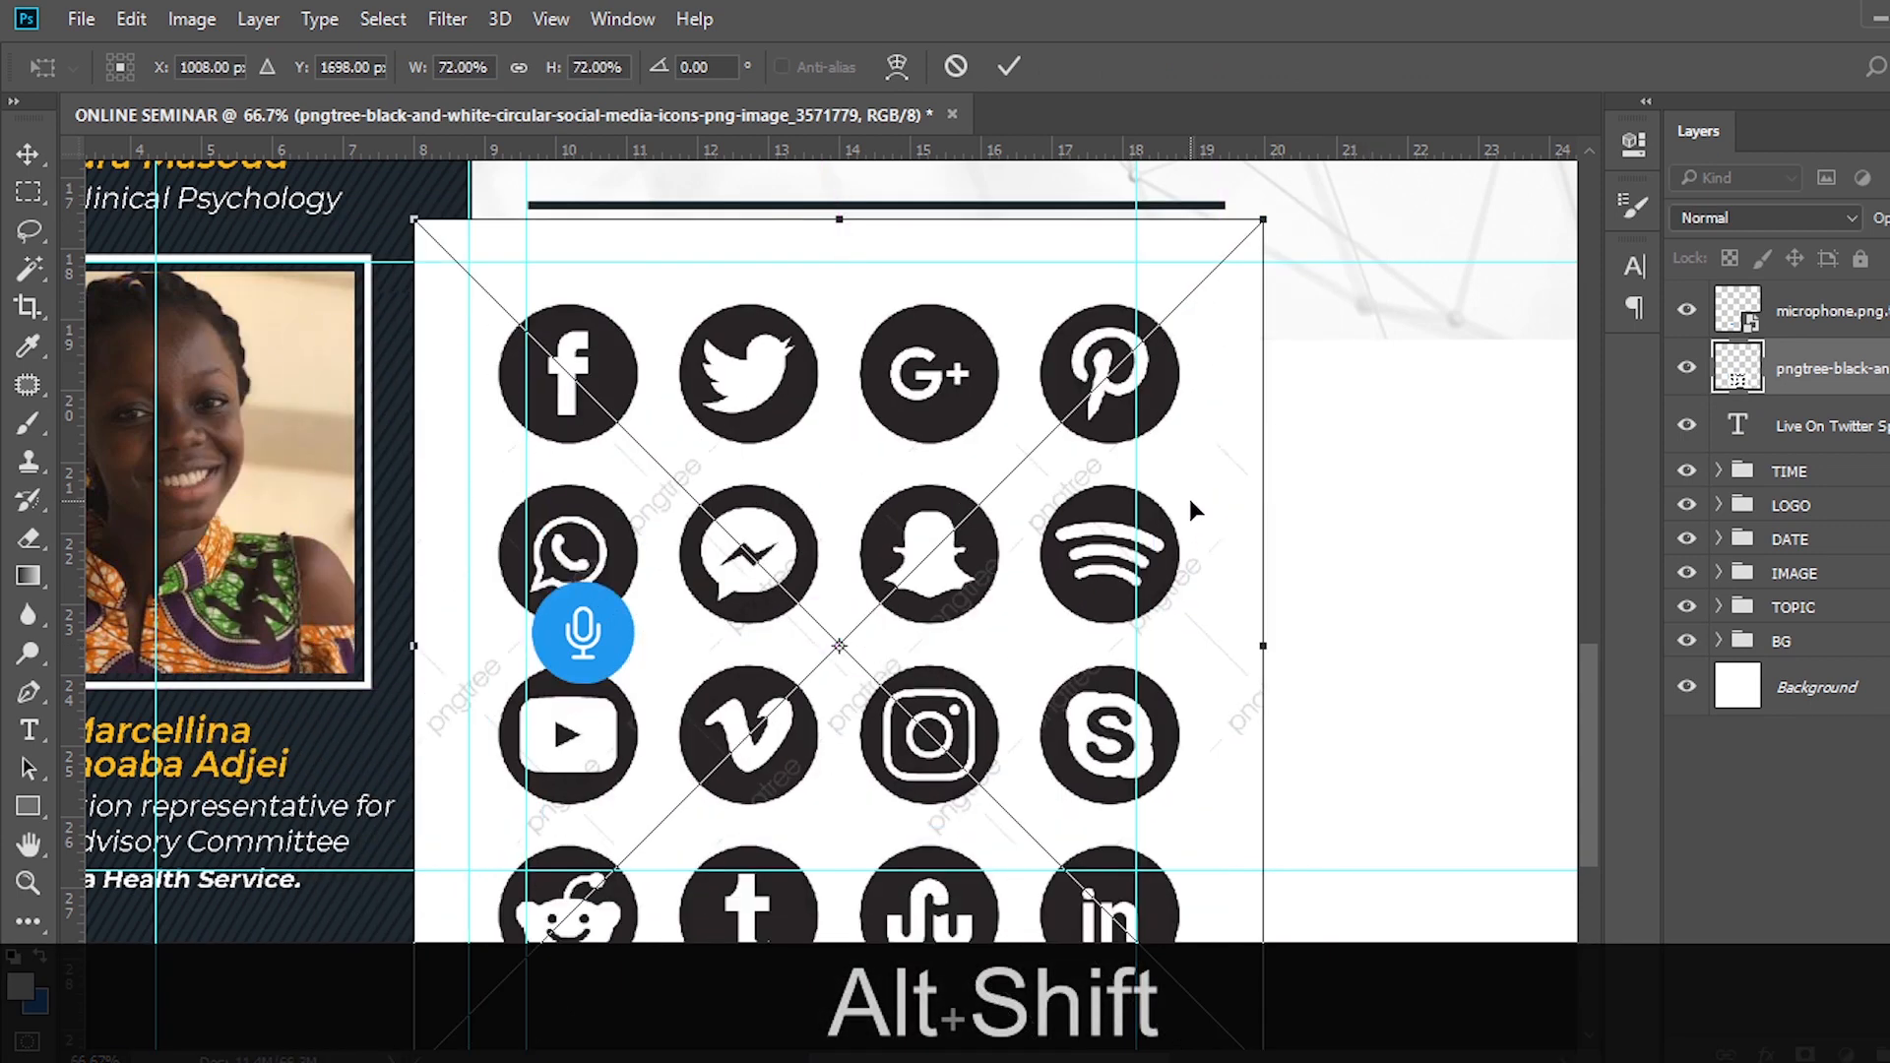
pyautogui.press('Return')
# Copy the Facebook icon from the placed icon sheet onto its own layer and reselect the sheet's layer.
pyautogui.click(29, 194)
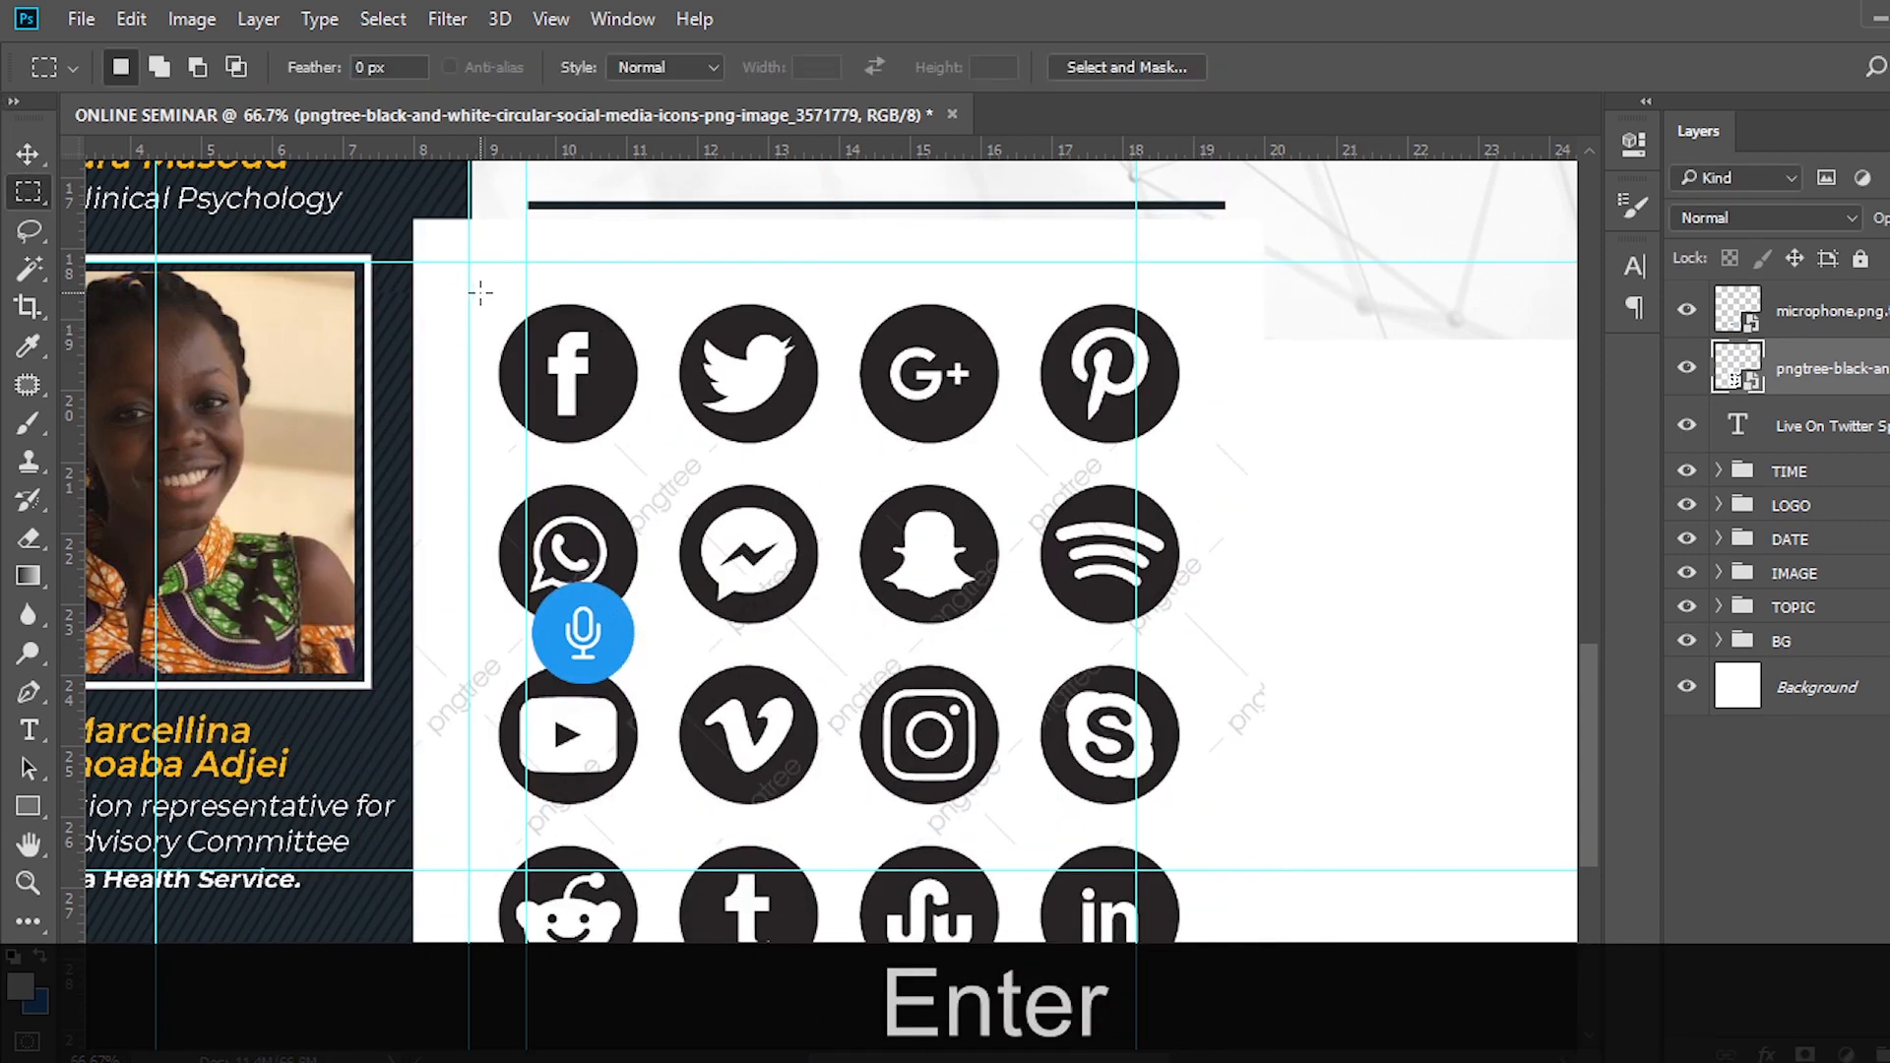
pyautogui.moveTo(470, 295); pyautogui.dragTo(657, 465)
pyautogui.hotkey('ctrl', 'z')
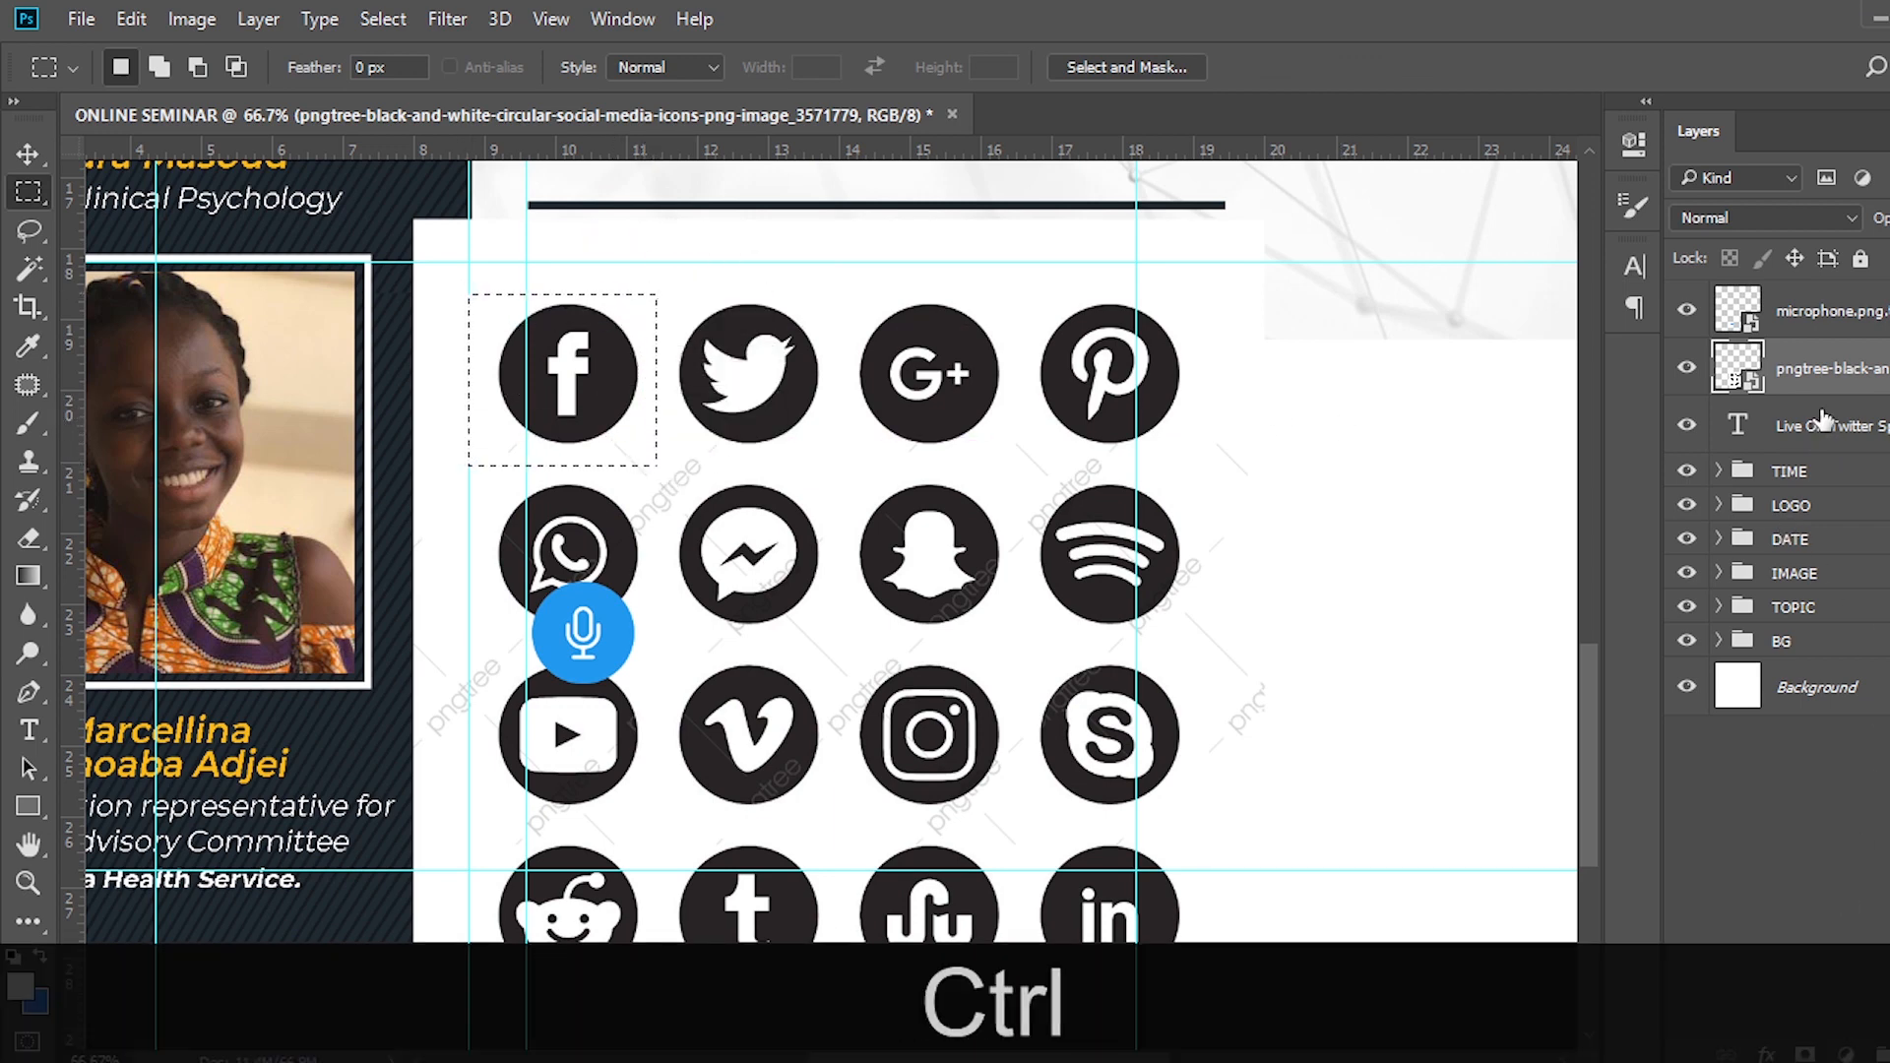
pyautogui.hotkey('ctrl', 'j')
pyautogui.click(1771, 443)
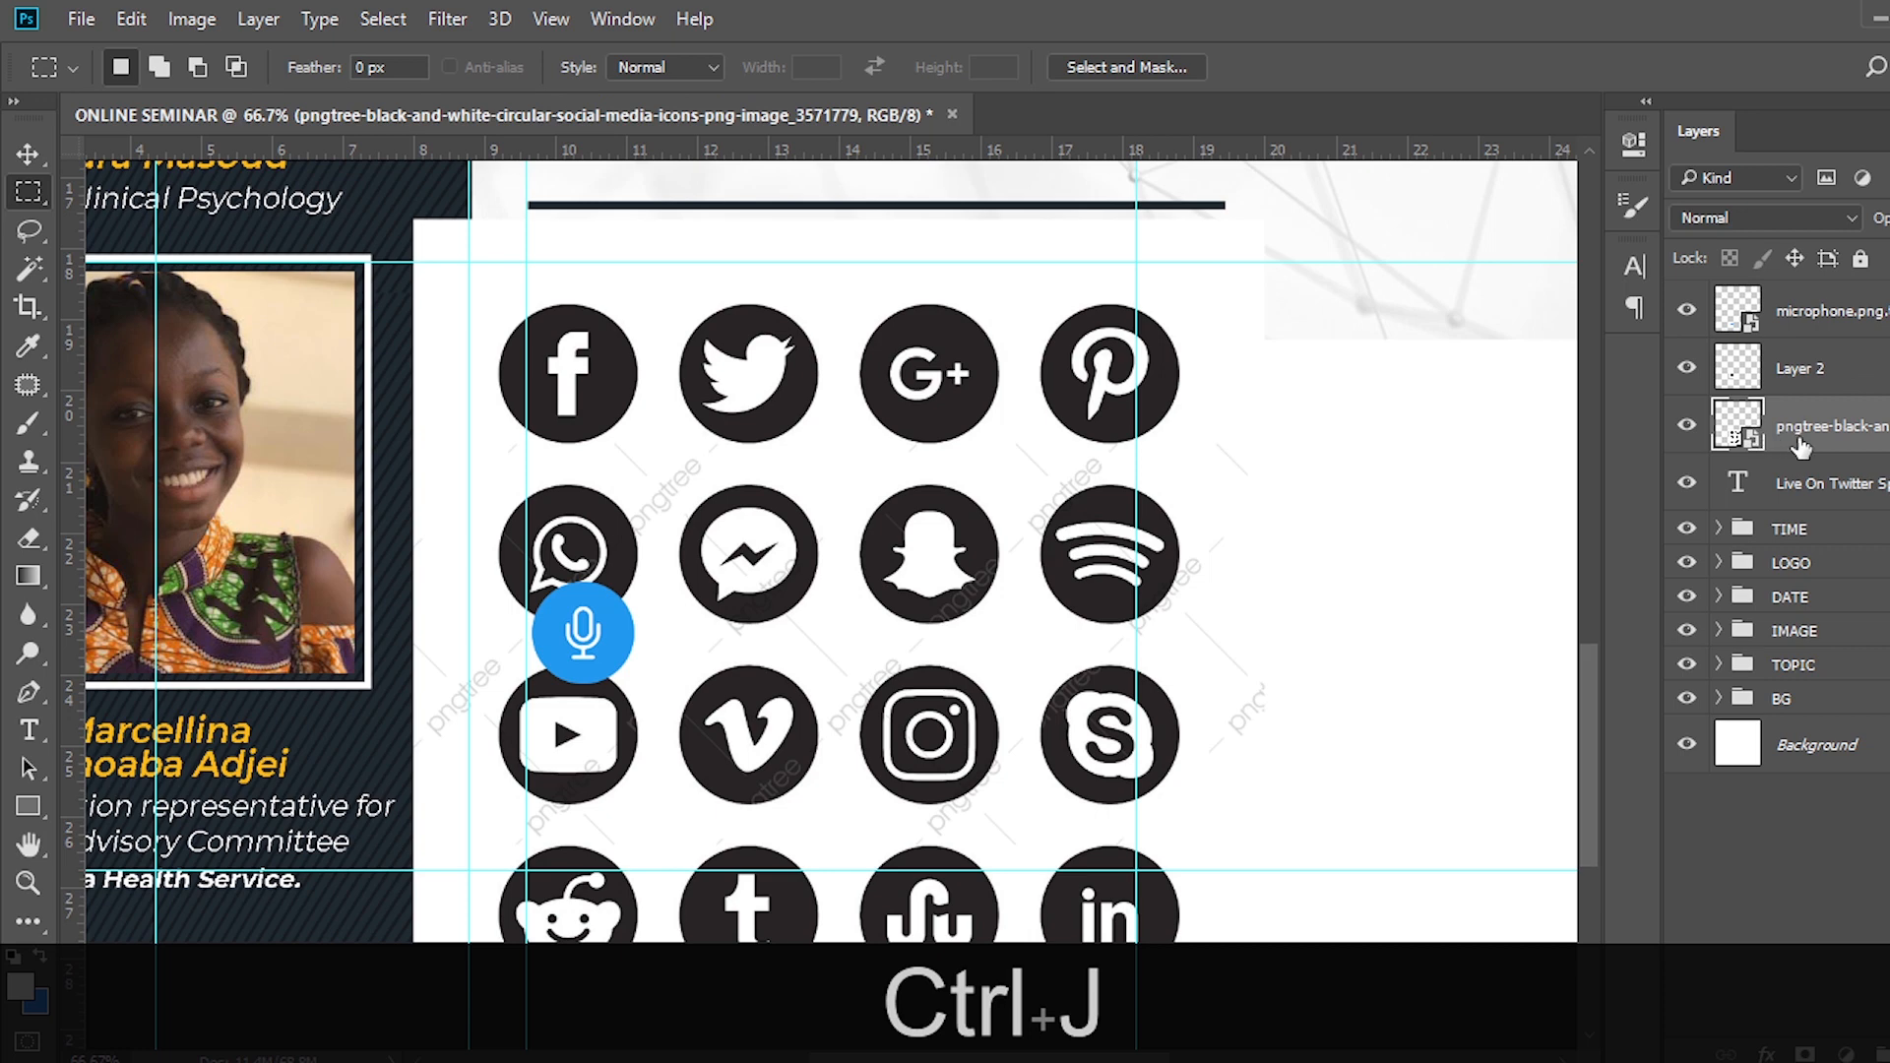
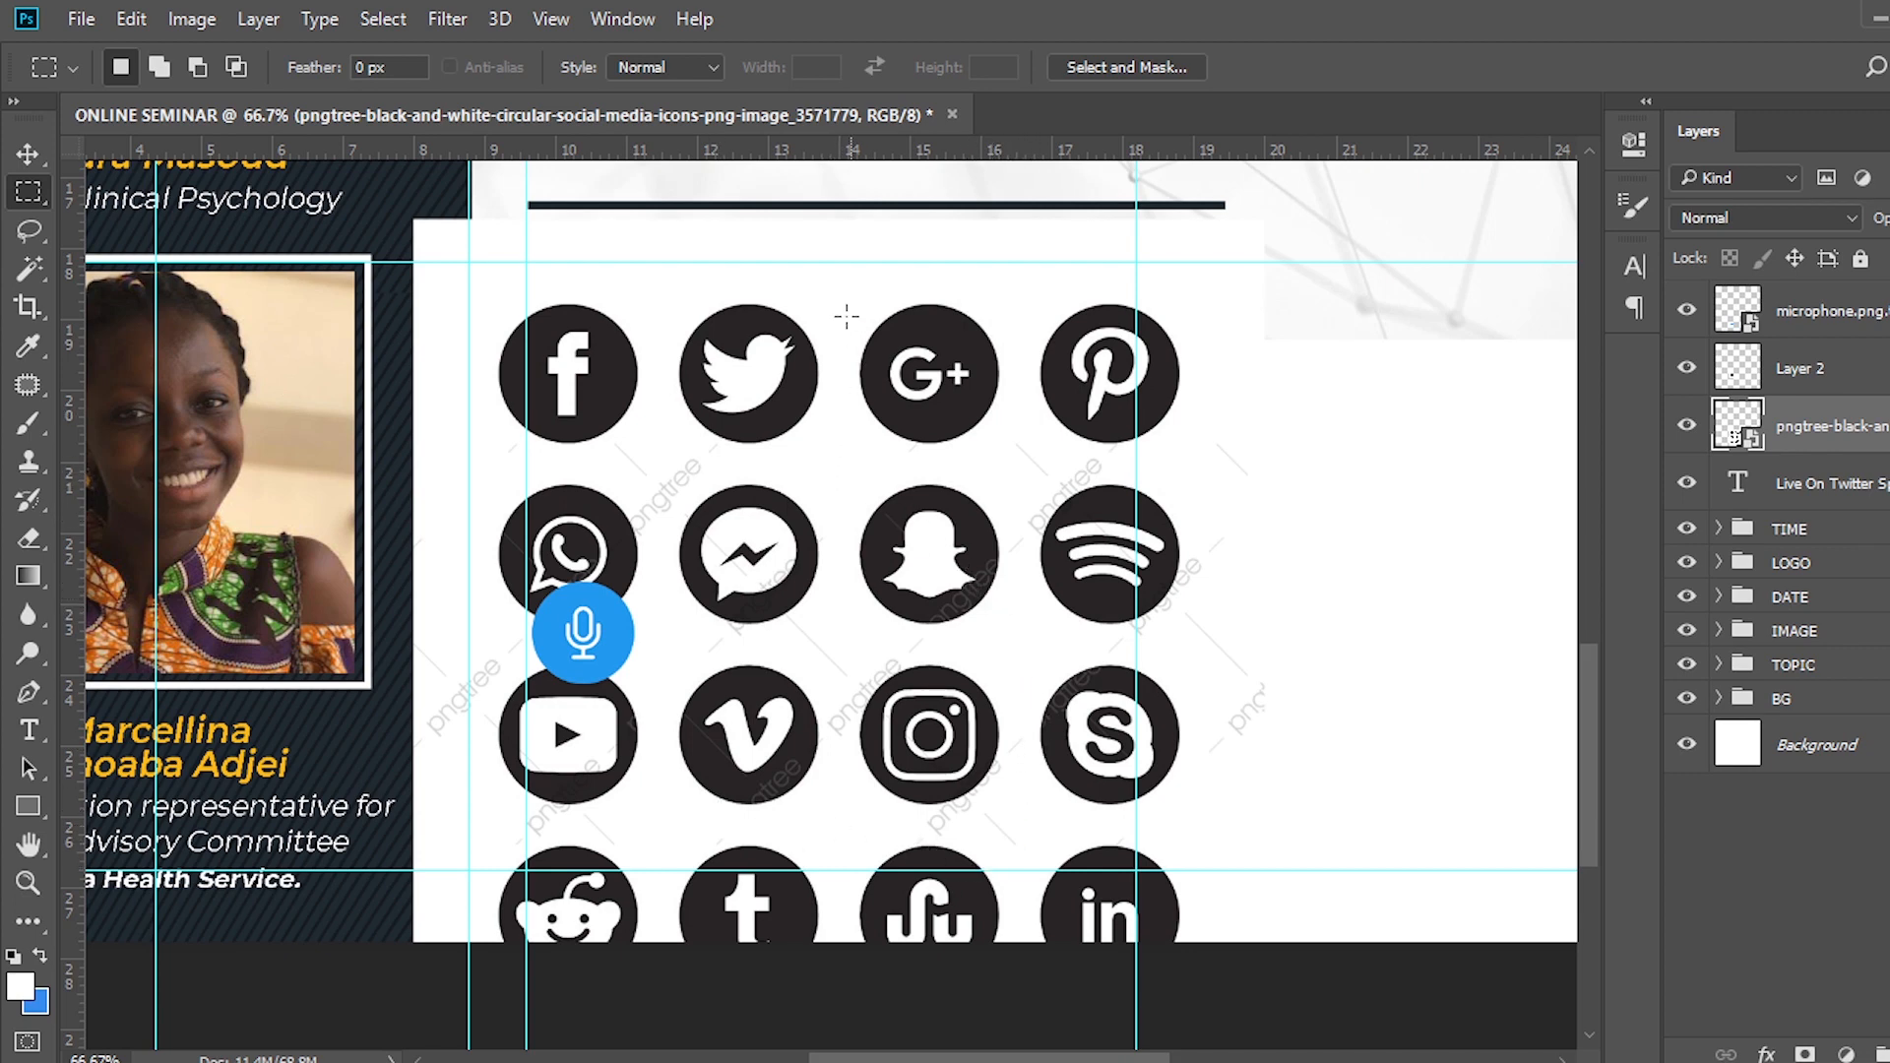
# Copy the Google+ icon from the icon sheet onto its own layer and delete the sheet's layer.
pyautogui.moveTo(838, 293); pyautogui.dragTo(1023, 470)
pyautogui.press('ctrl')
pyautogui.hotkey('ctrl', 'j')
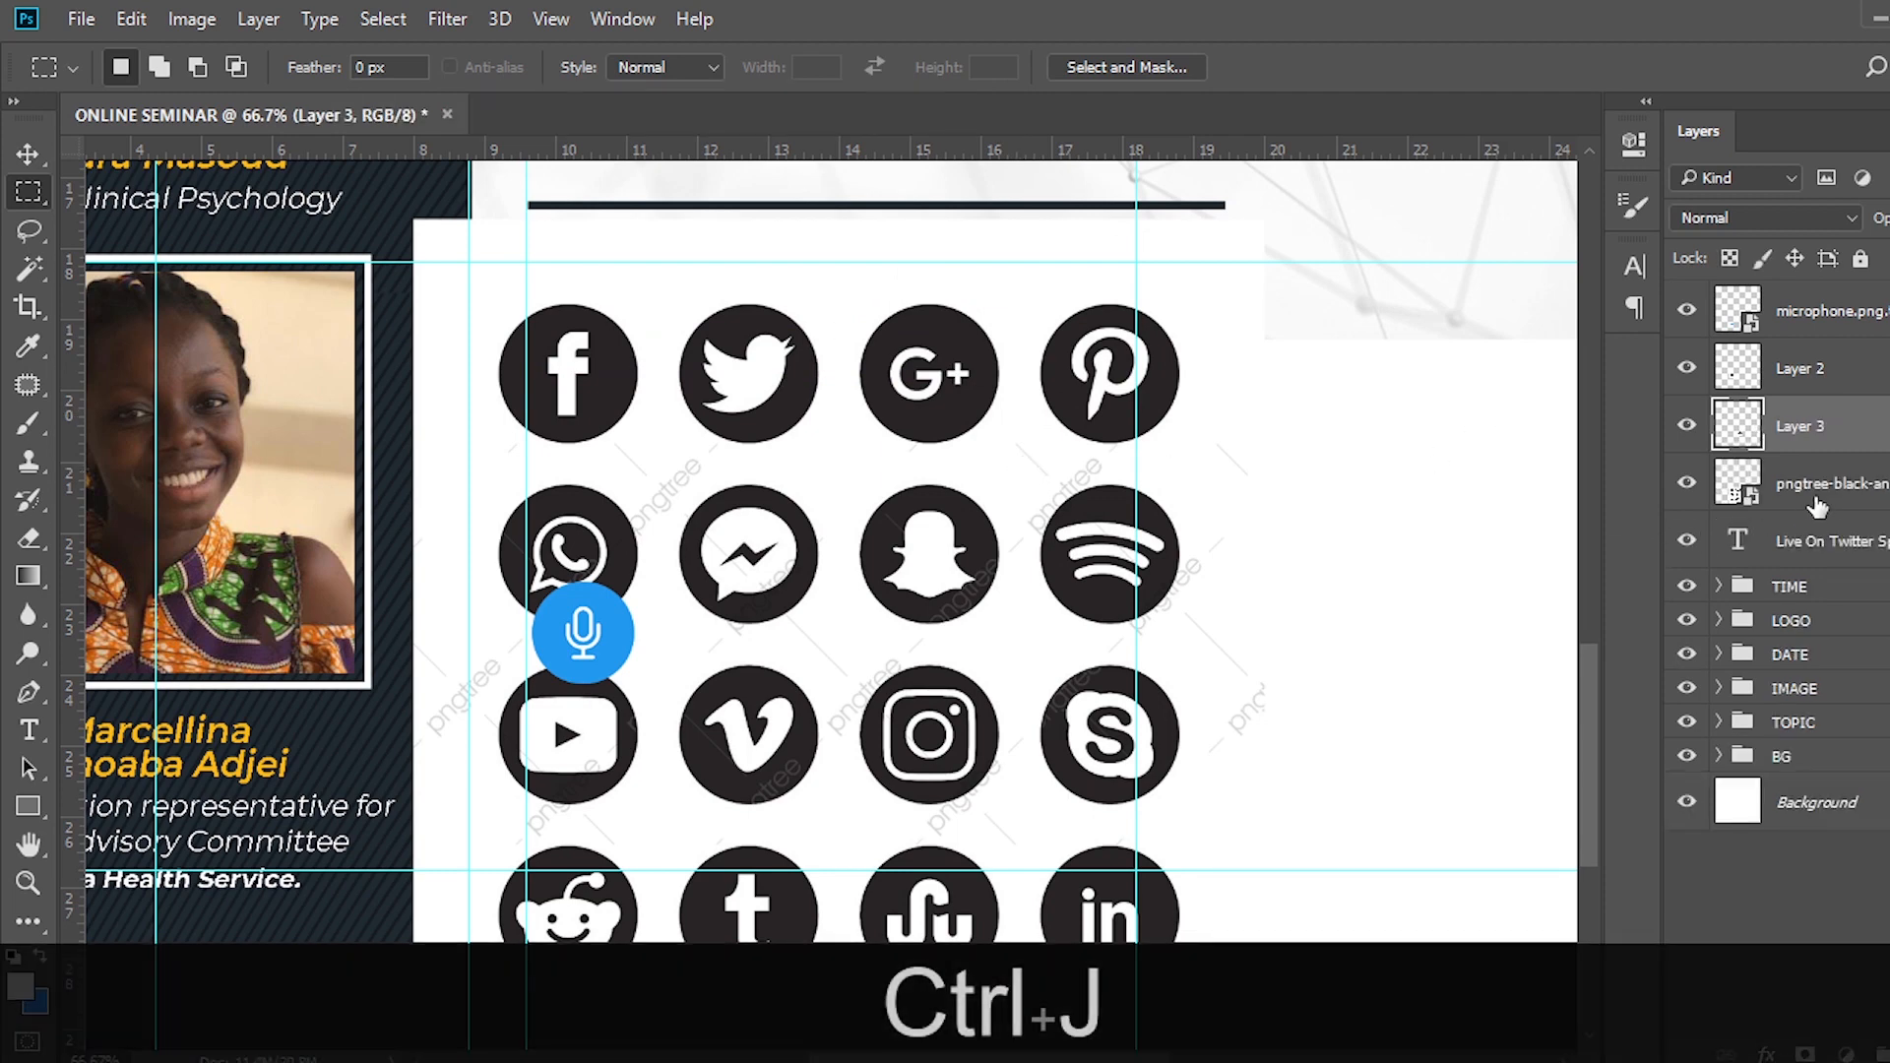
pyautogui.click(1822, 498)
pyautogui.press('Delete')
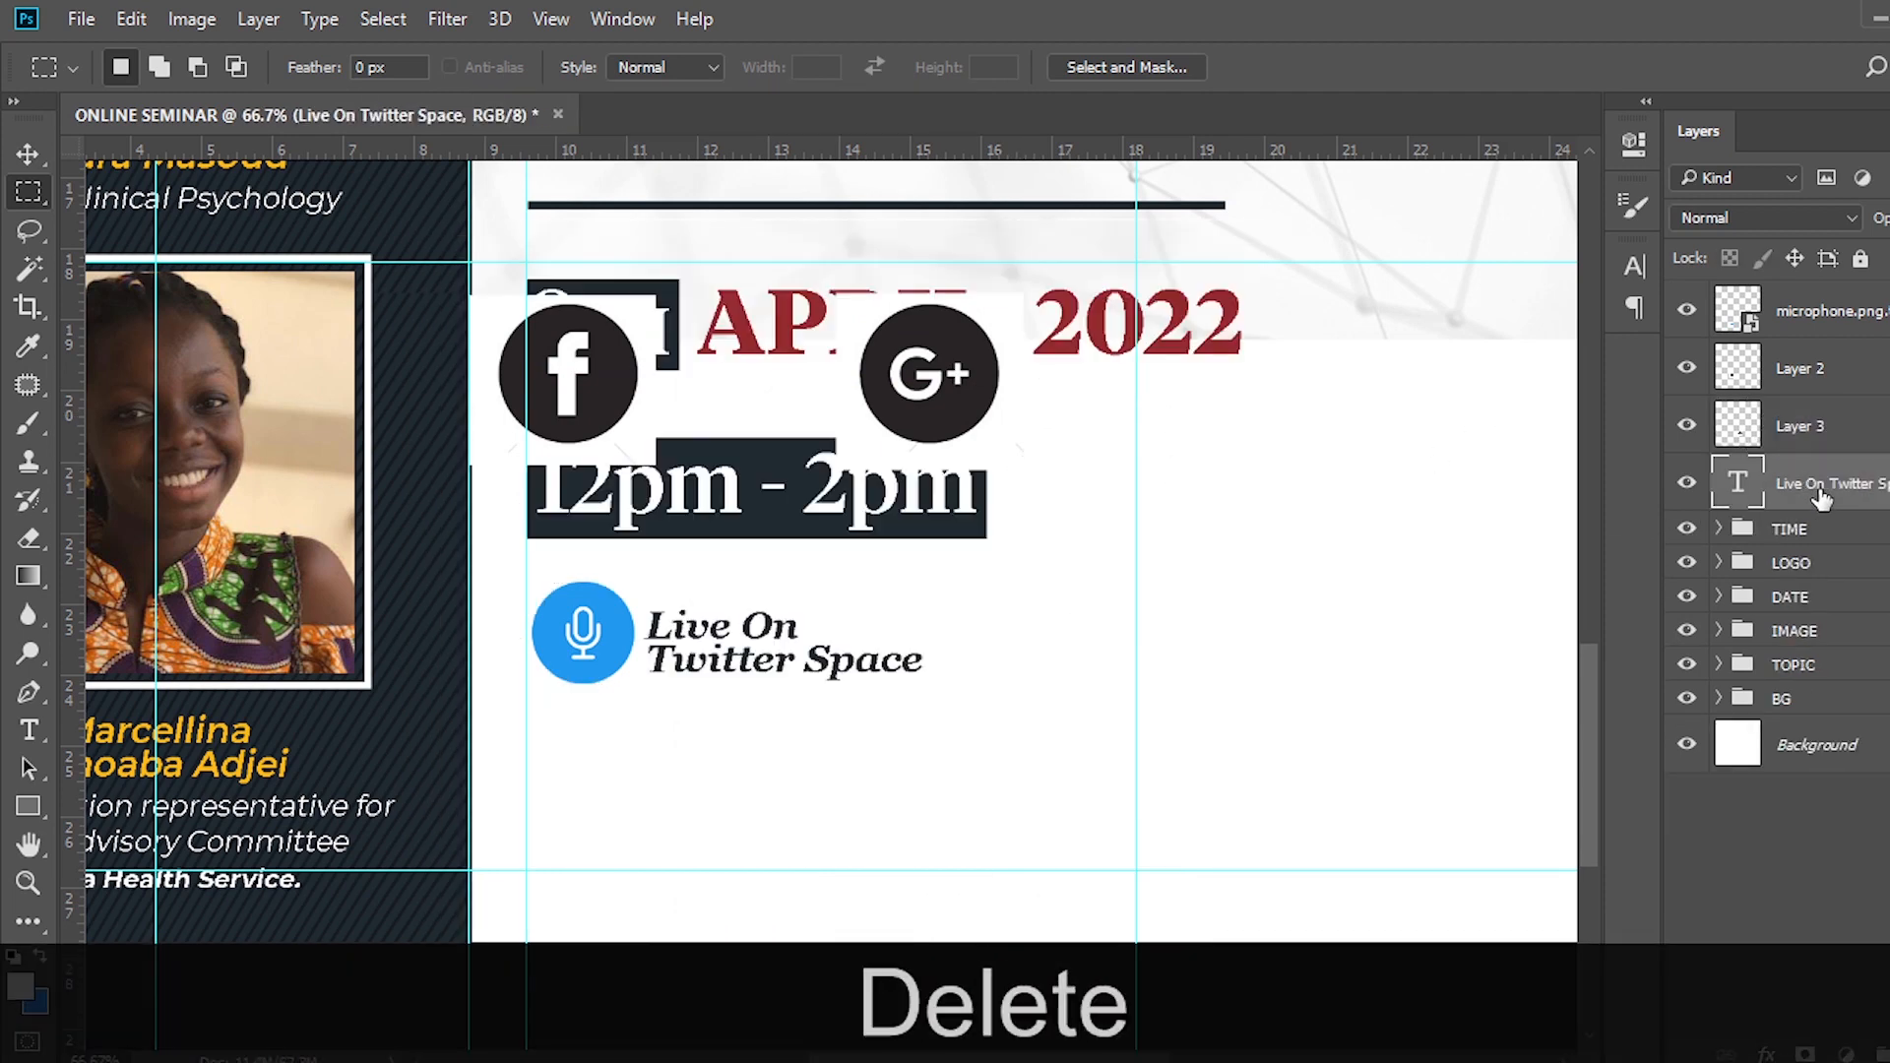
# Mask out the white background and letter of the Facebook icon with an inverted Magic Wand selection.
pyautogui.click(1787, 372)
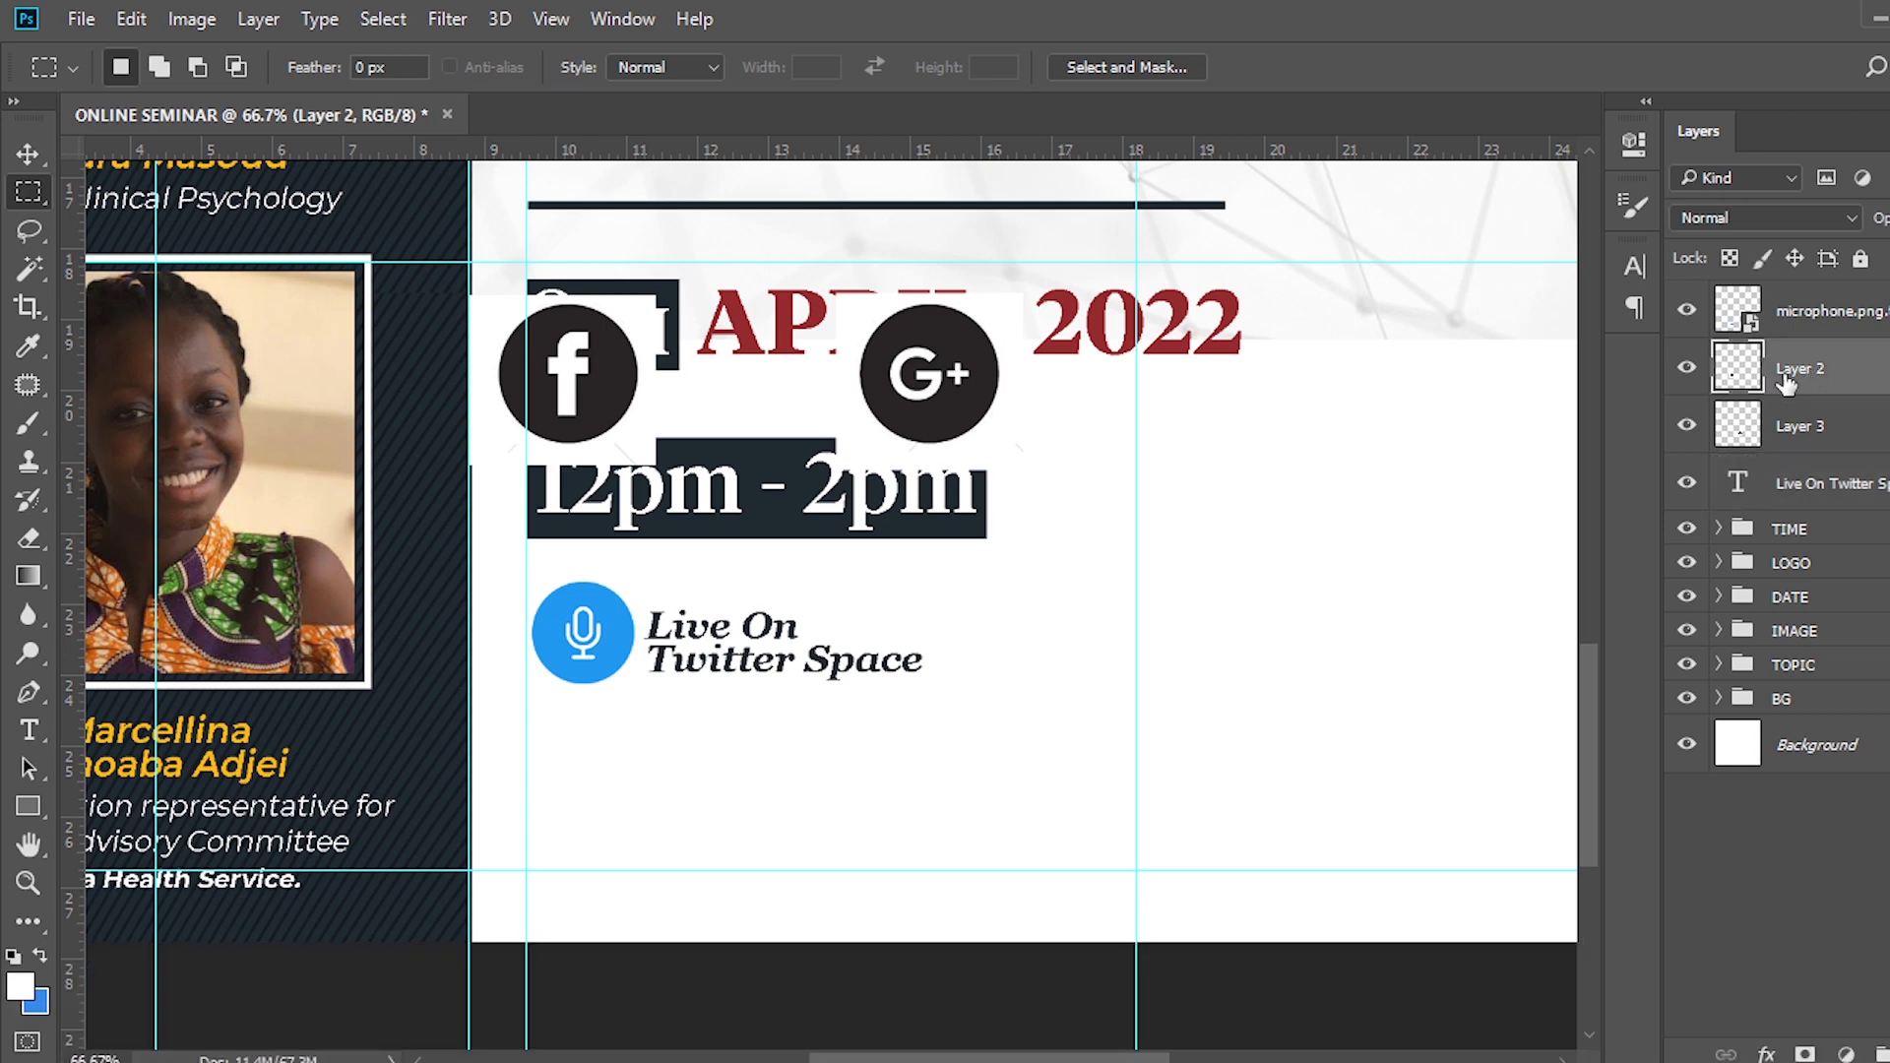
pyautogui.click(31, 264)
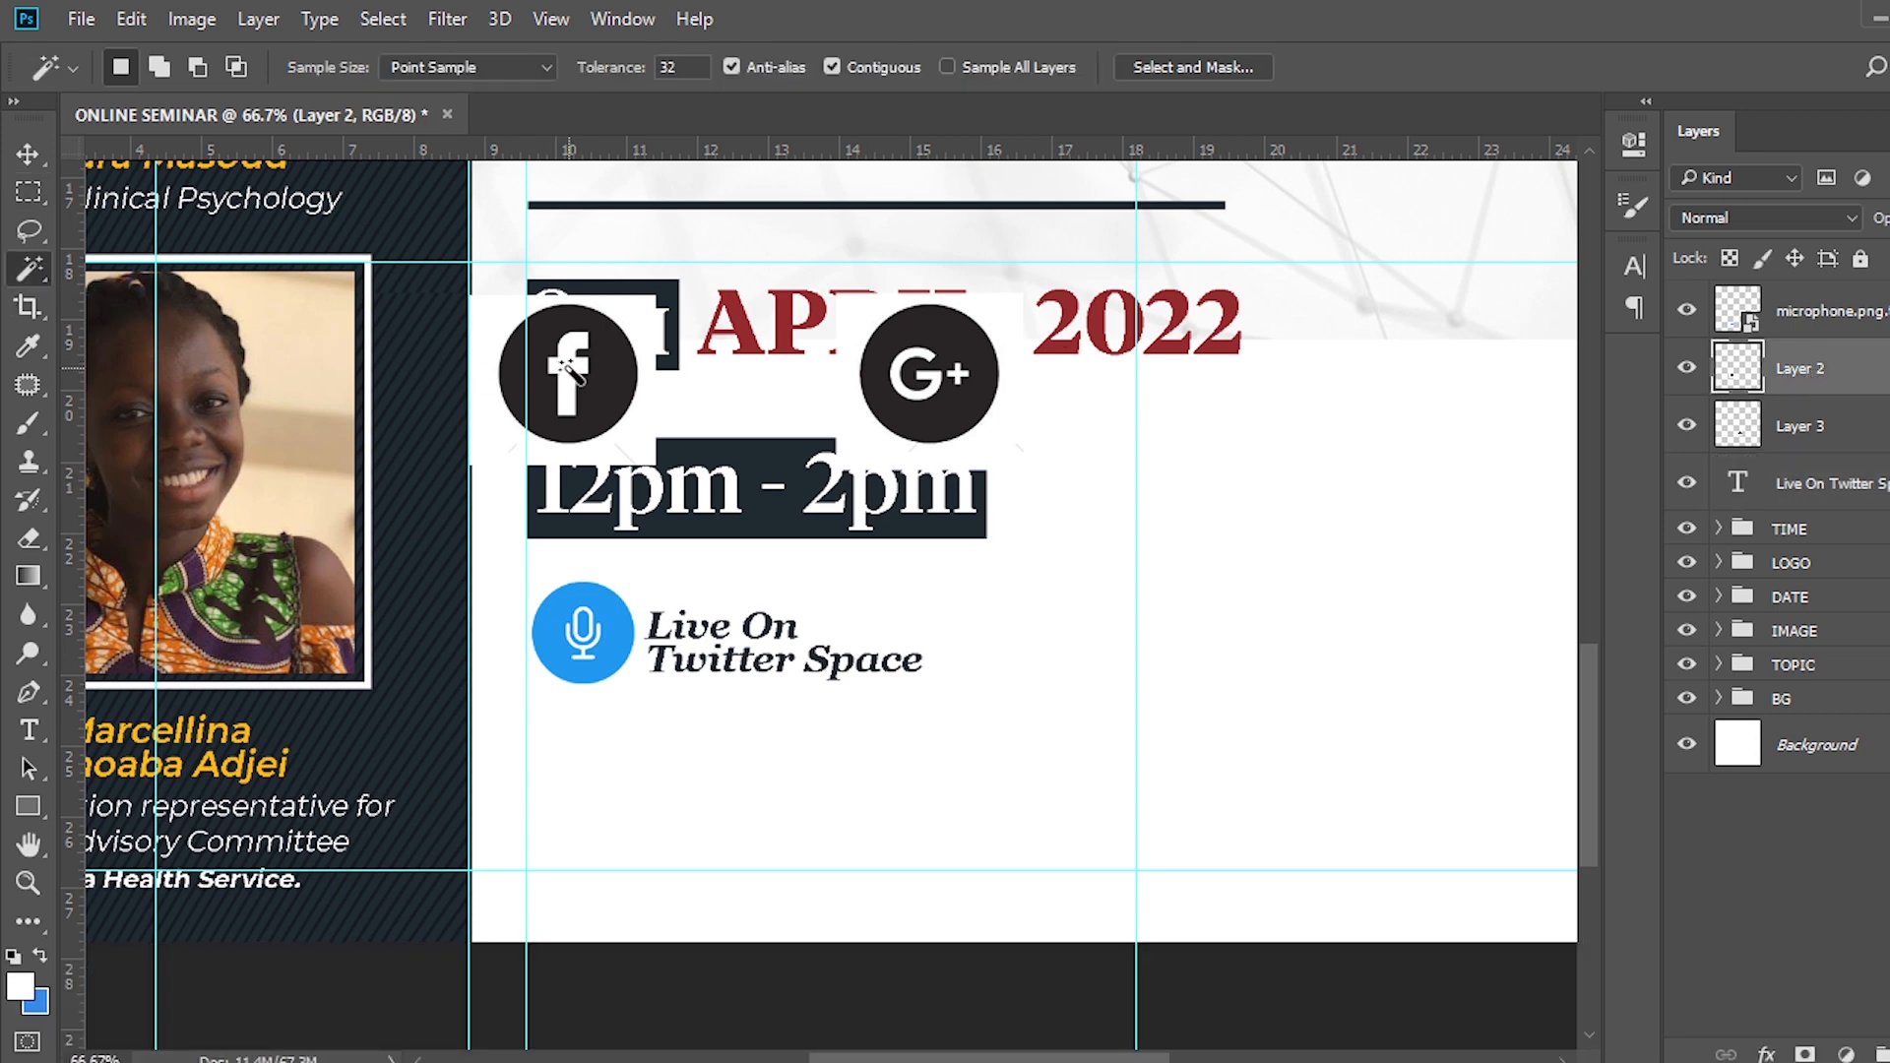
pyautogui.click(489, 350)
pyautogui.click(158, 67)
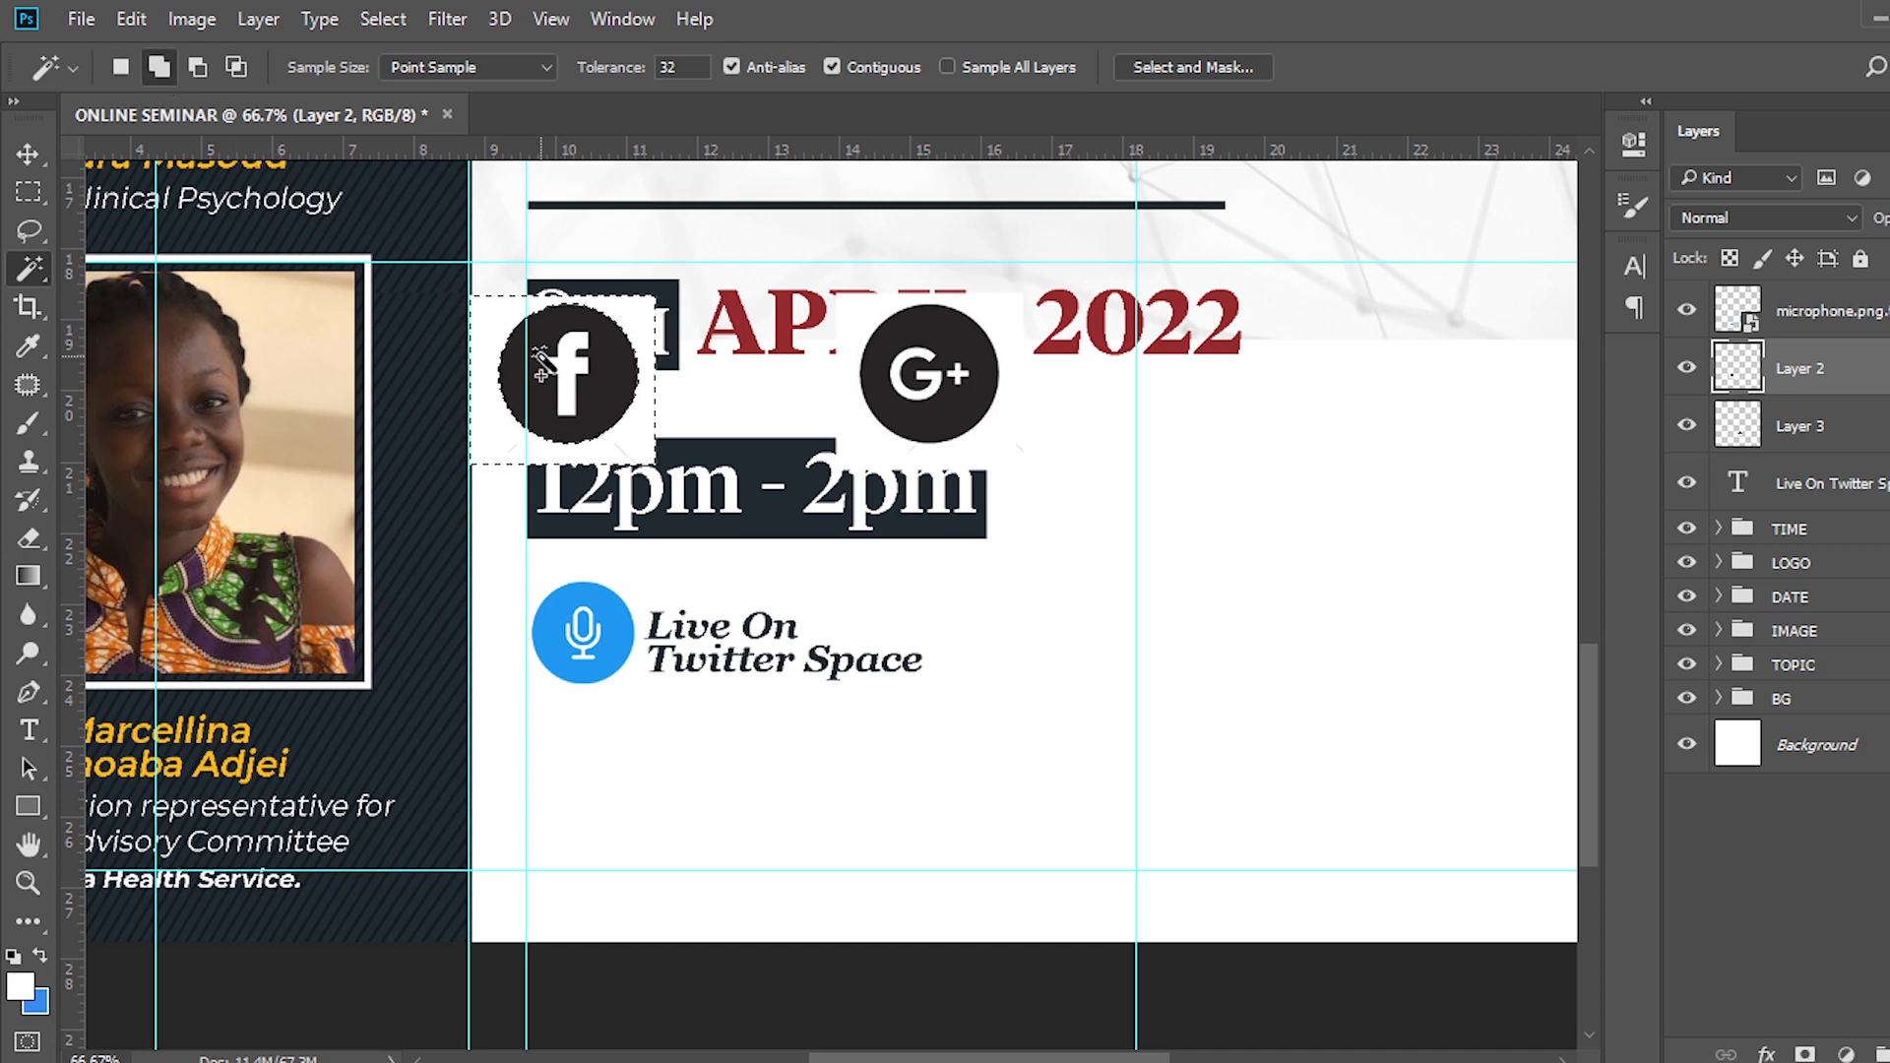
pyautogui.rightClick(503, 338)
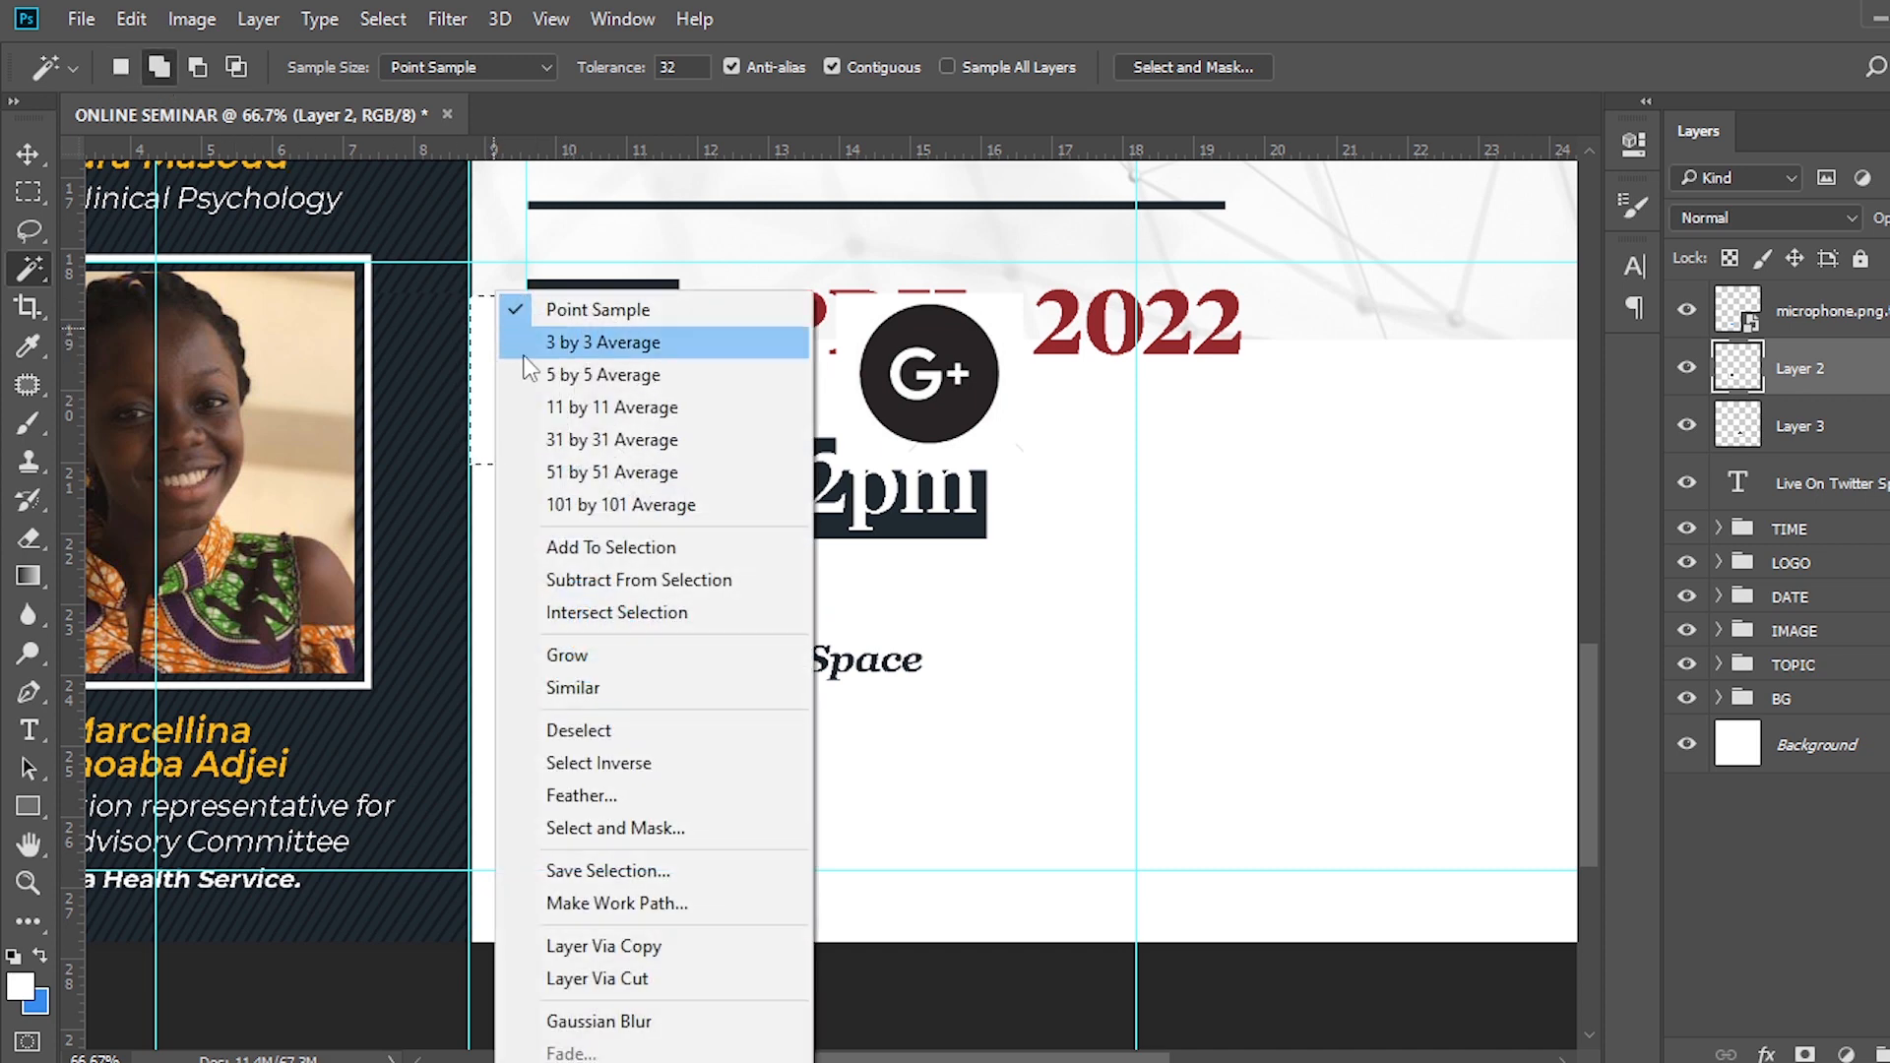
pyautogui.click(603, 766)
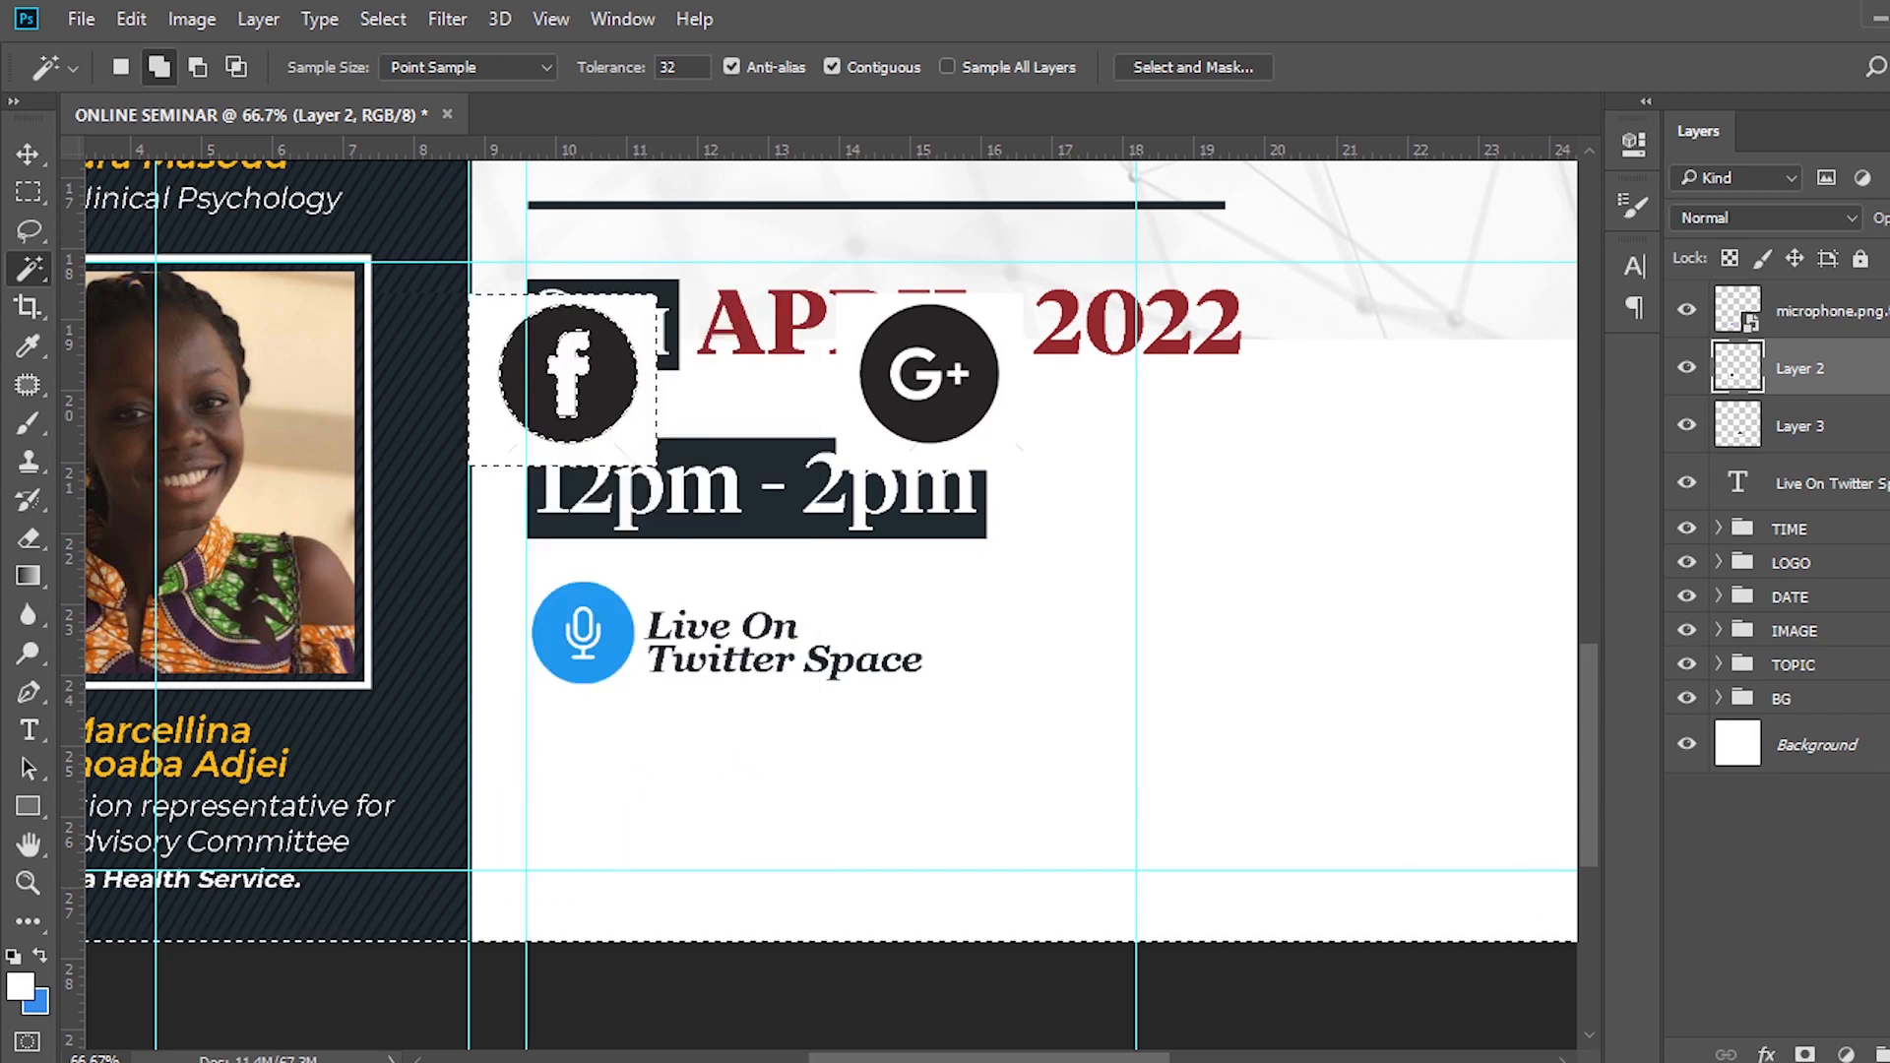
pyautogui.click(1805, 1053)
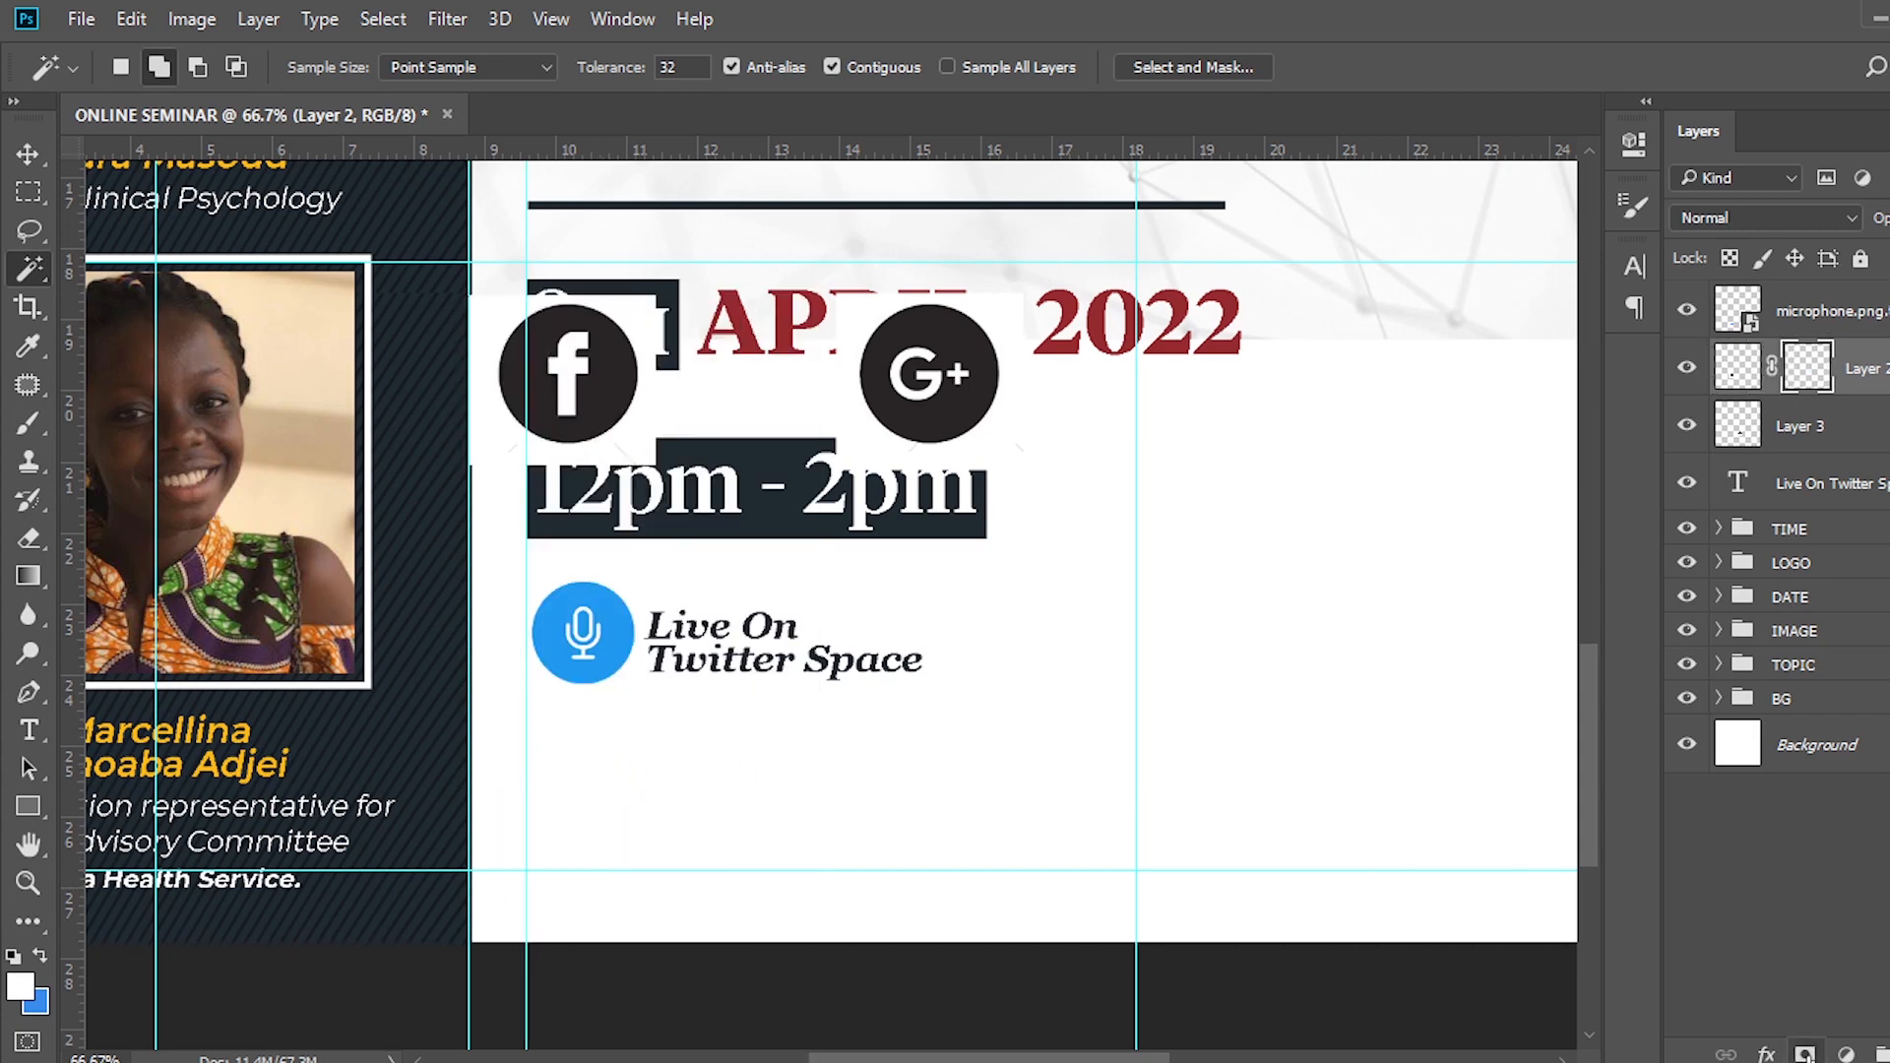
# Mask out the white areas of the Google+ icon on Layer 3 with an inverted Magic Wand selection.
pyautogui.click(1811, 427)
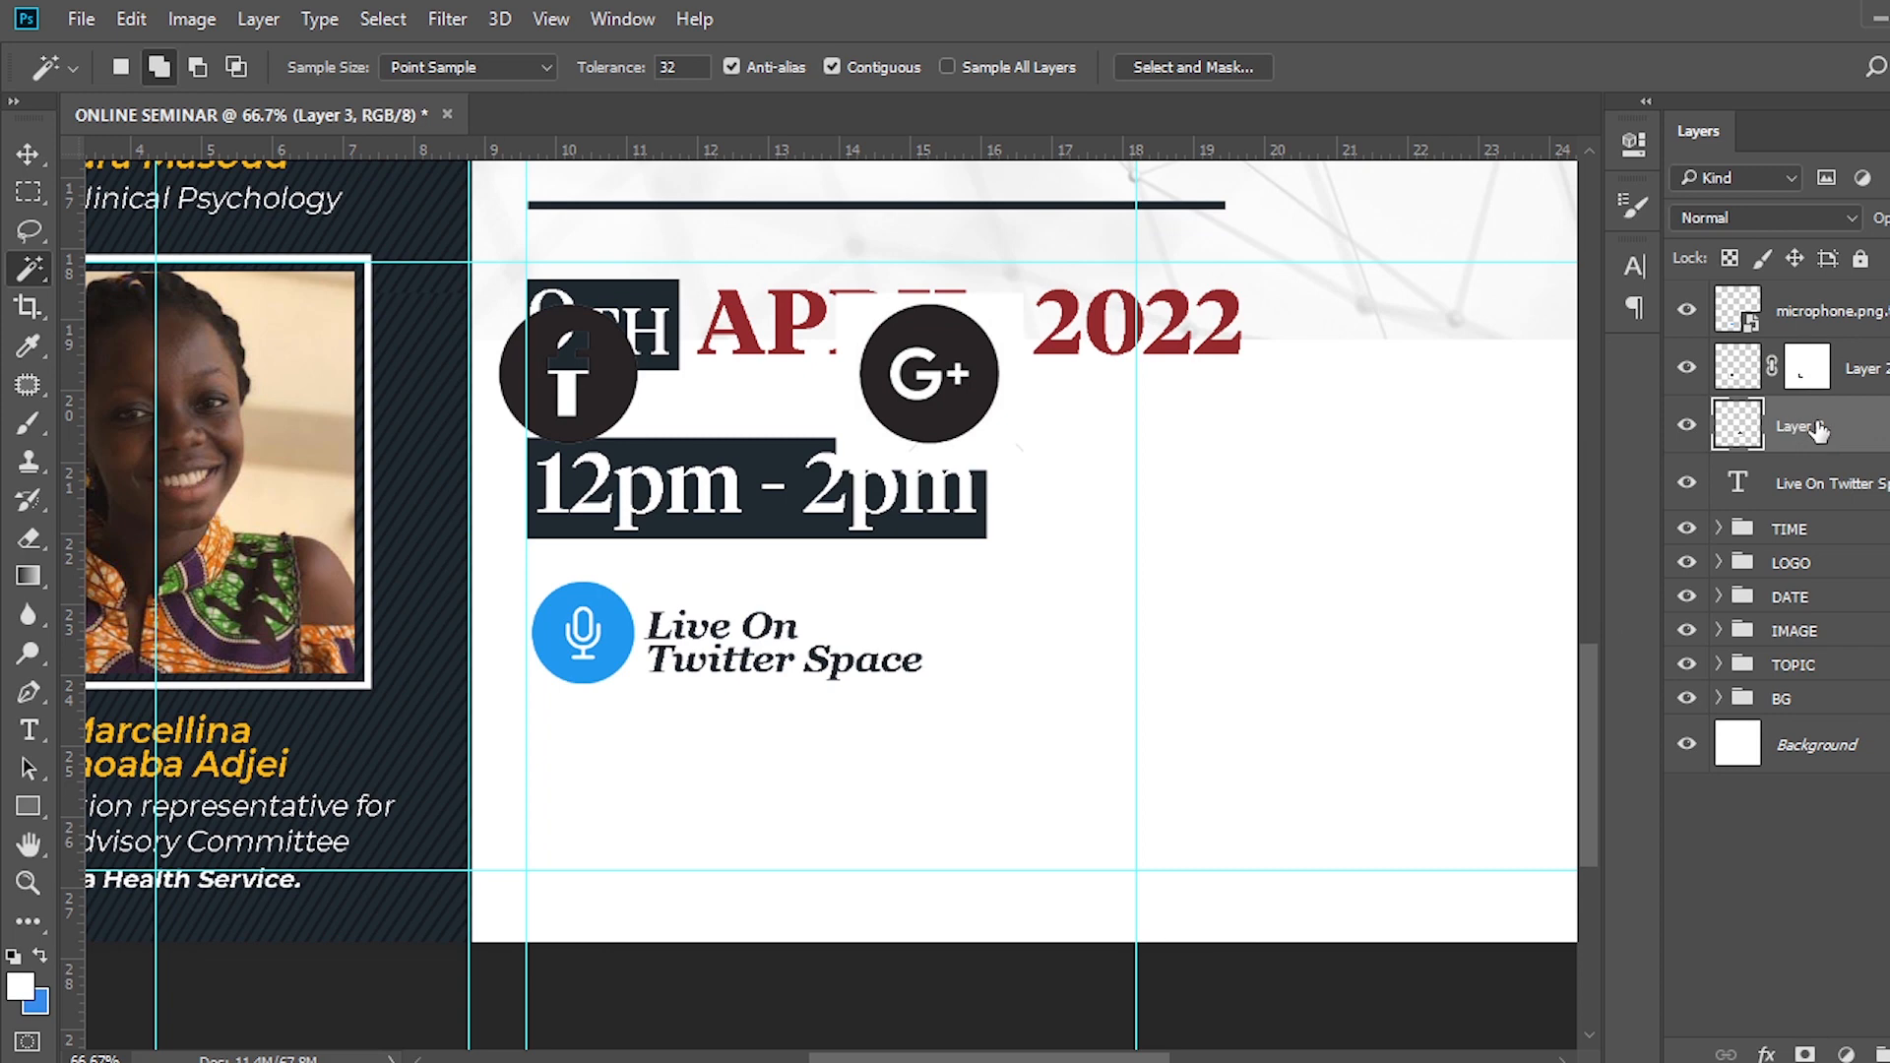
pyautogui.click(844, 333)
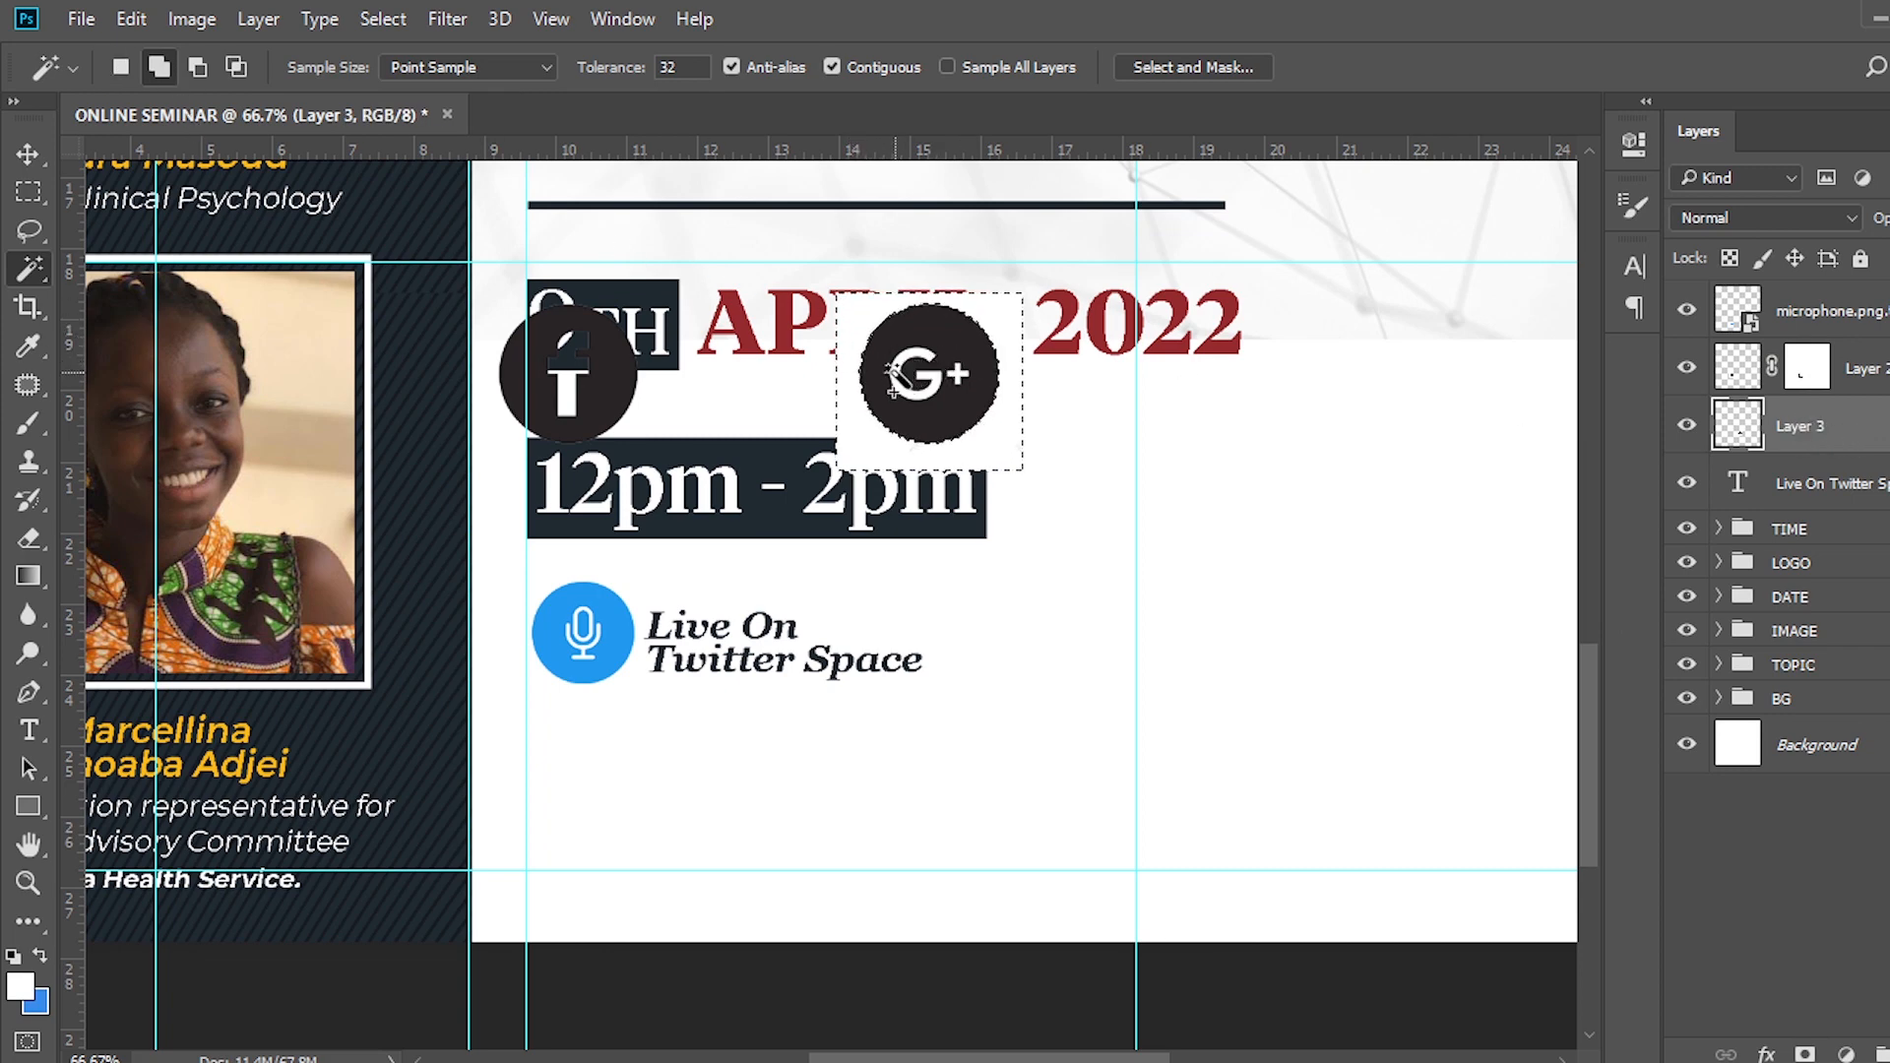
pyautogui.click(940, 381)
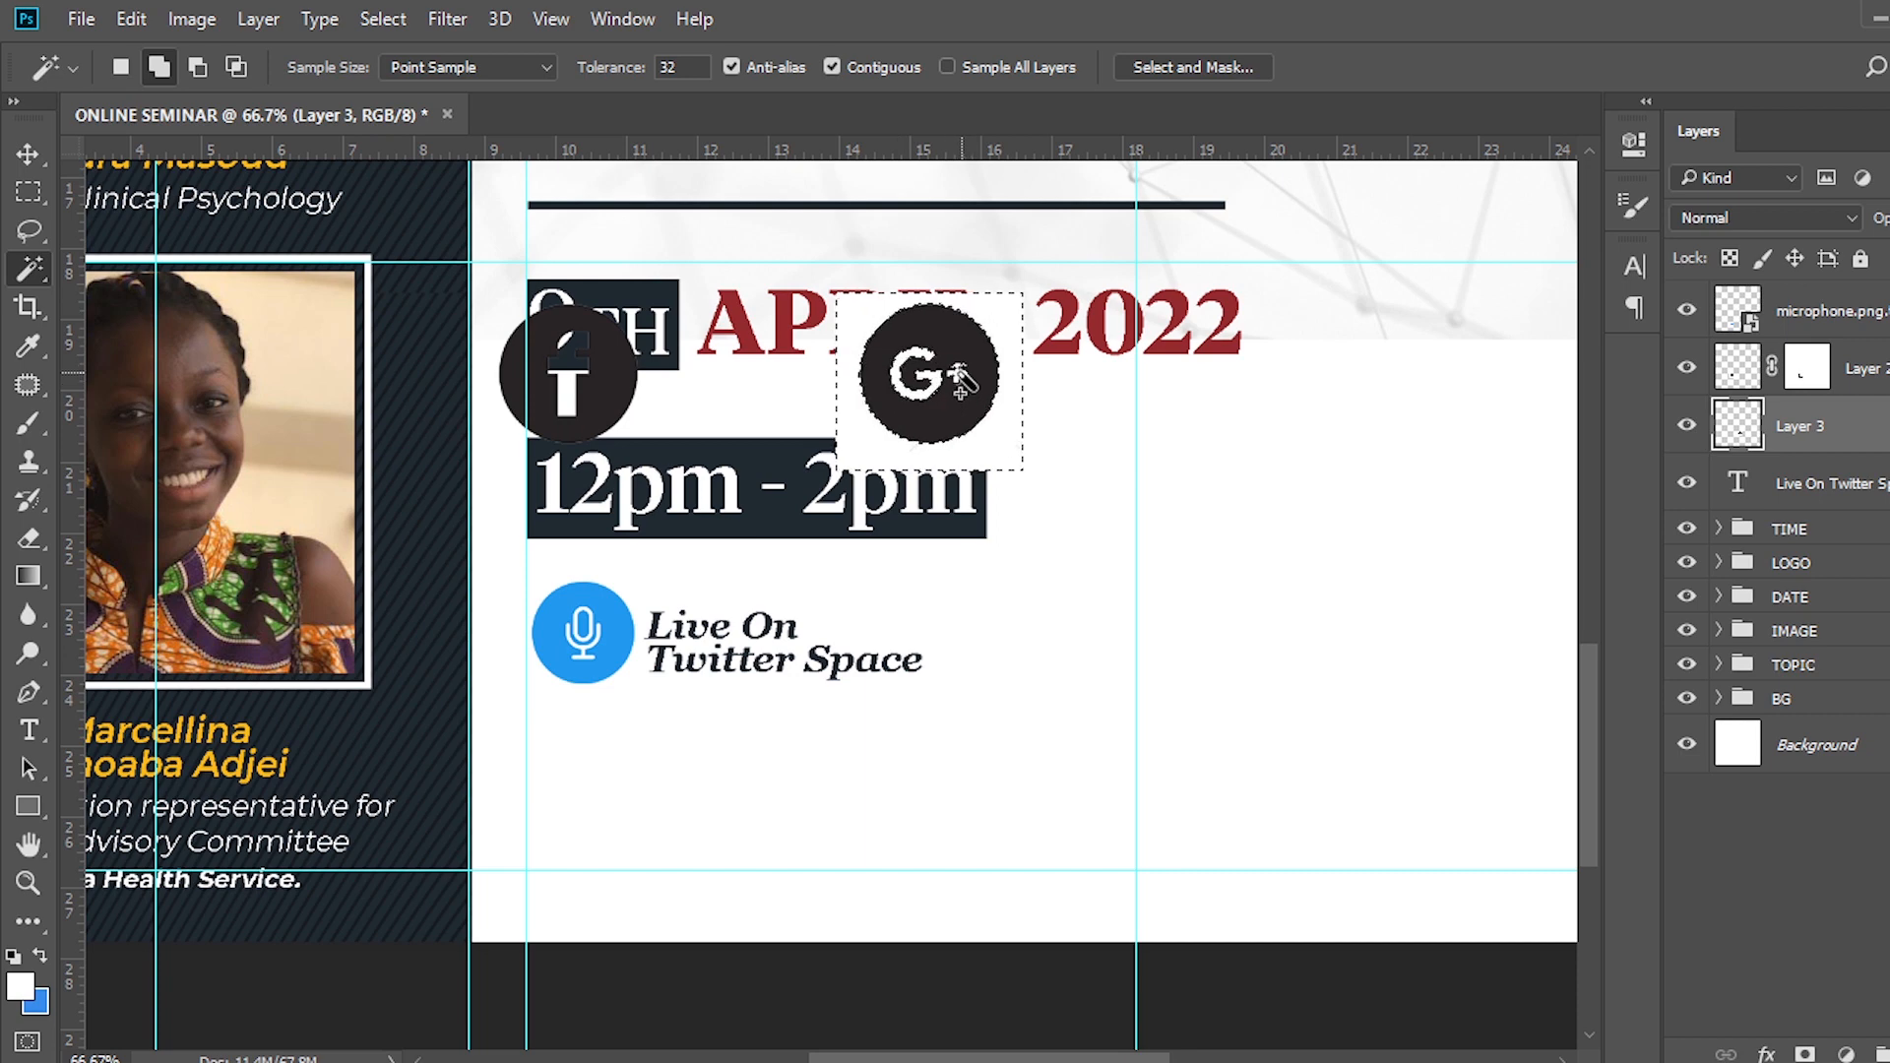
pyautogui.rightClick(994, 311)
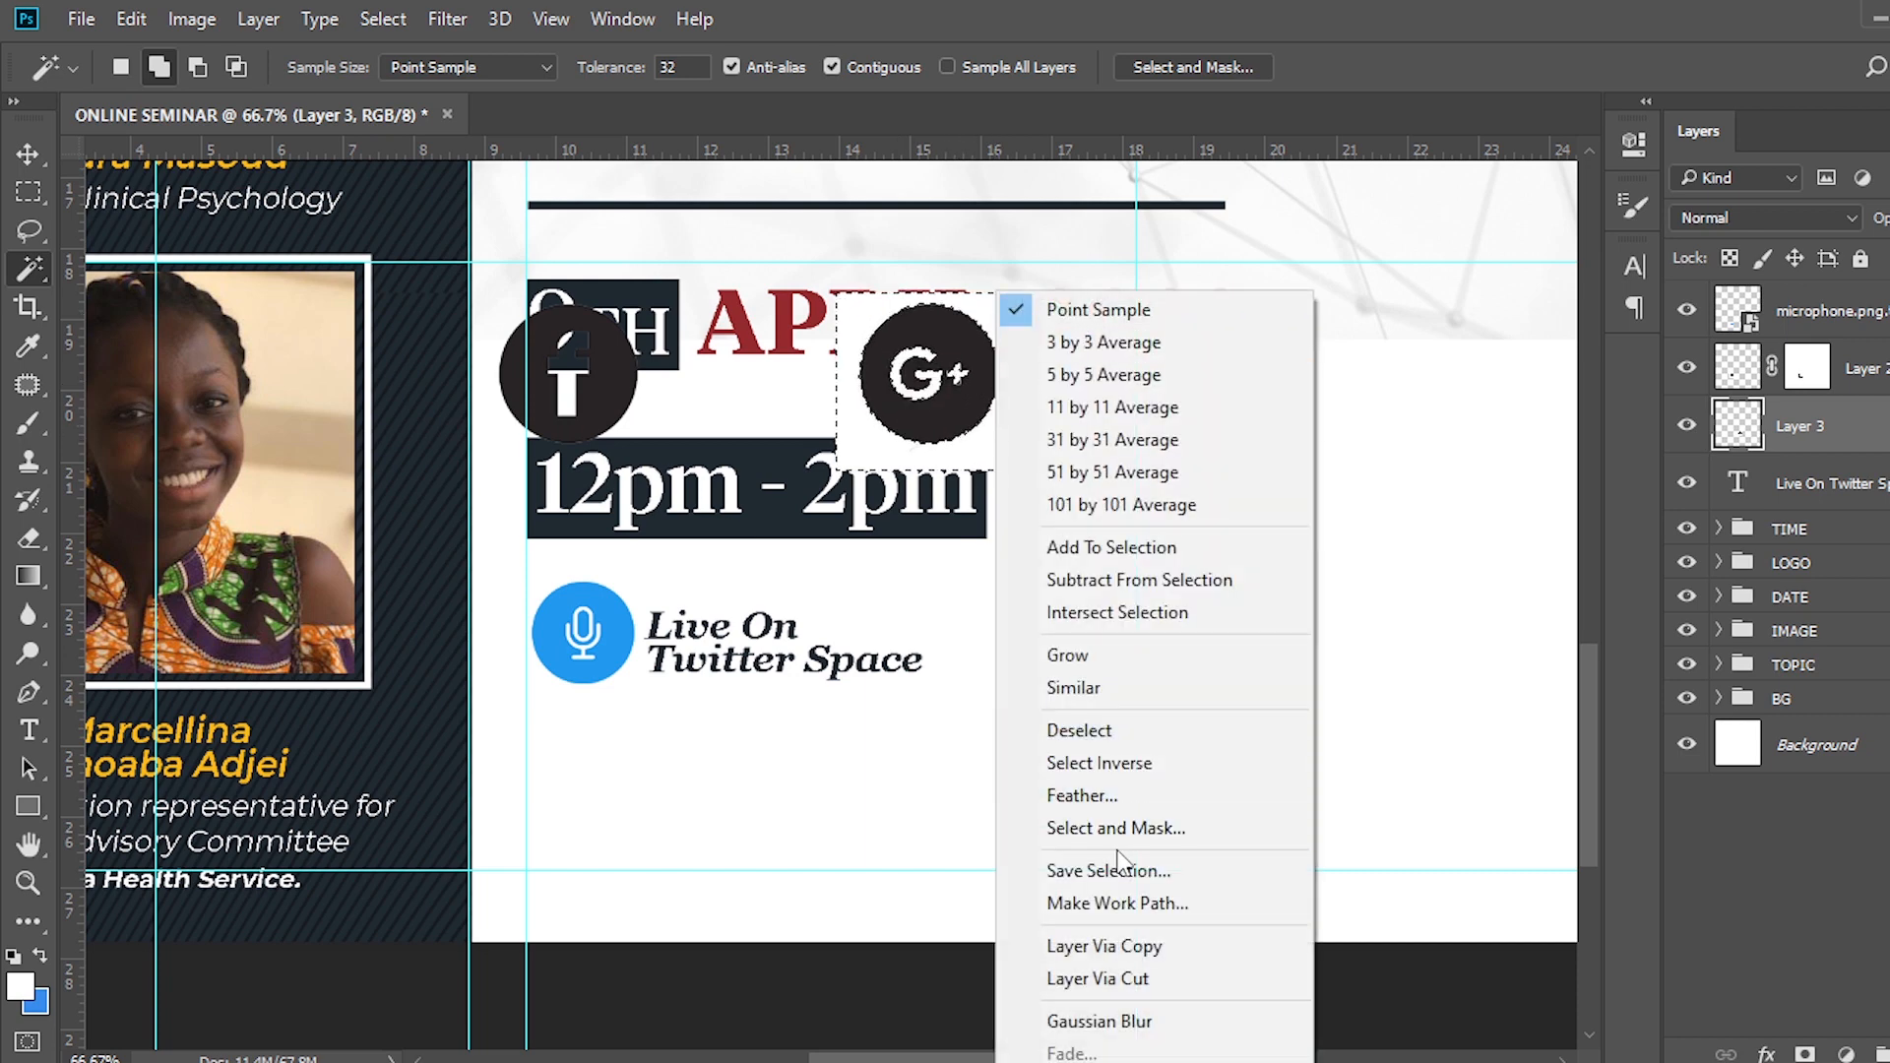
pyautogui.click(1118, 763)
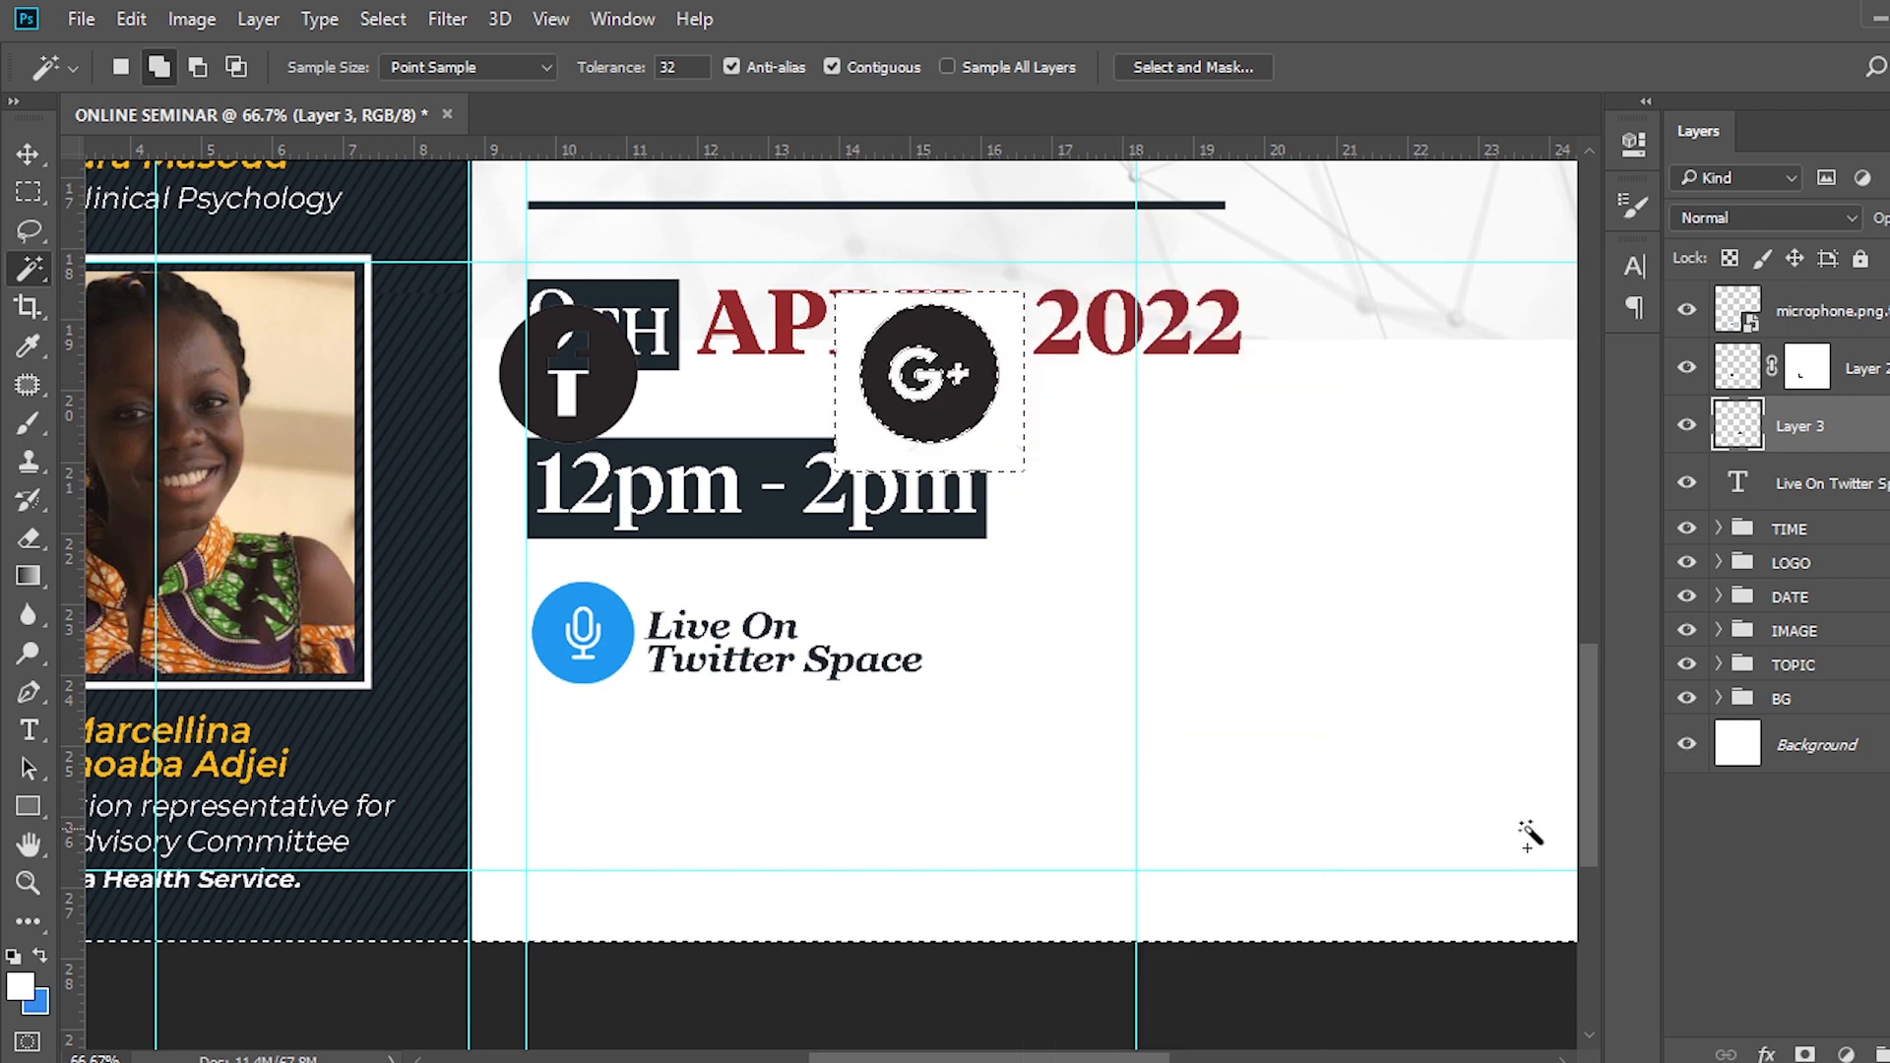
pyautogui.click(1804, 1053)
# Convert the masked Facebook and Google+ icon layers each to a smart object.
pyautogui.rightClick(1877, 387)
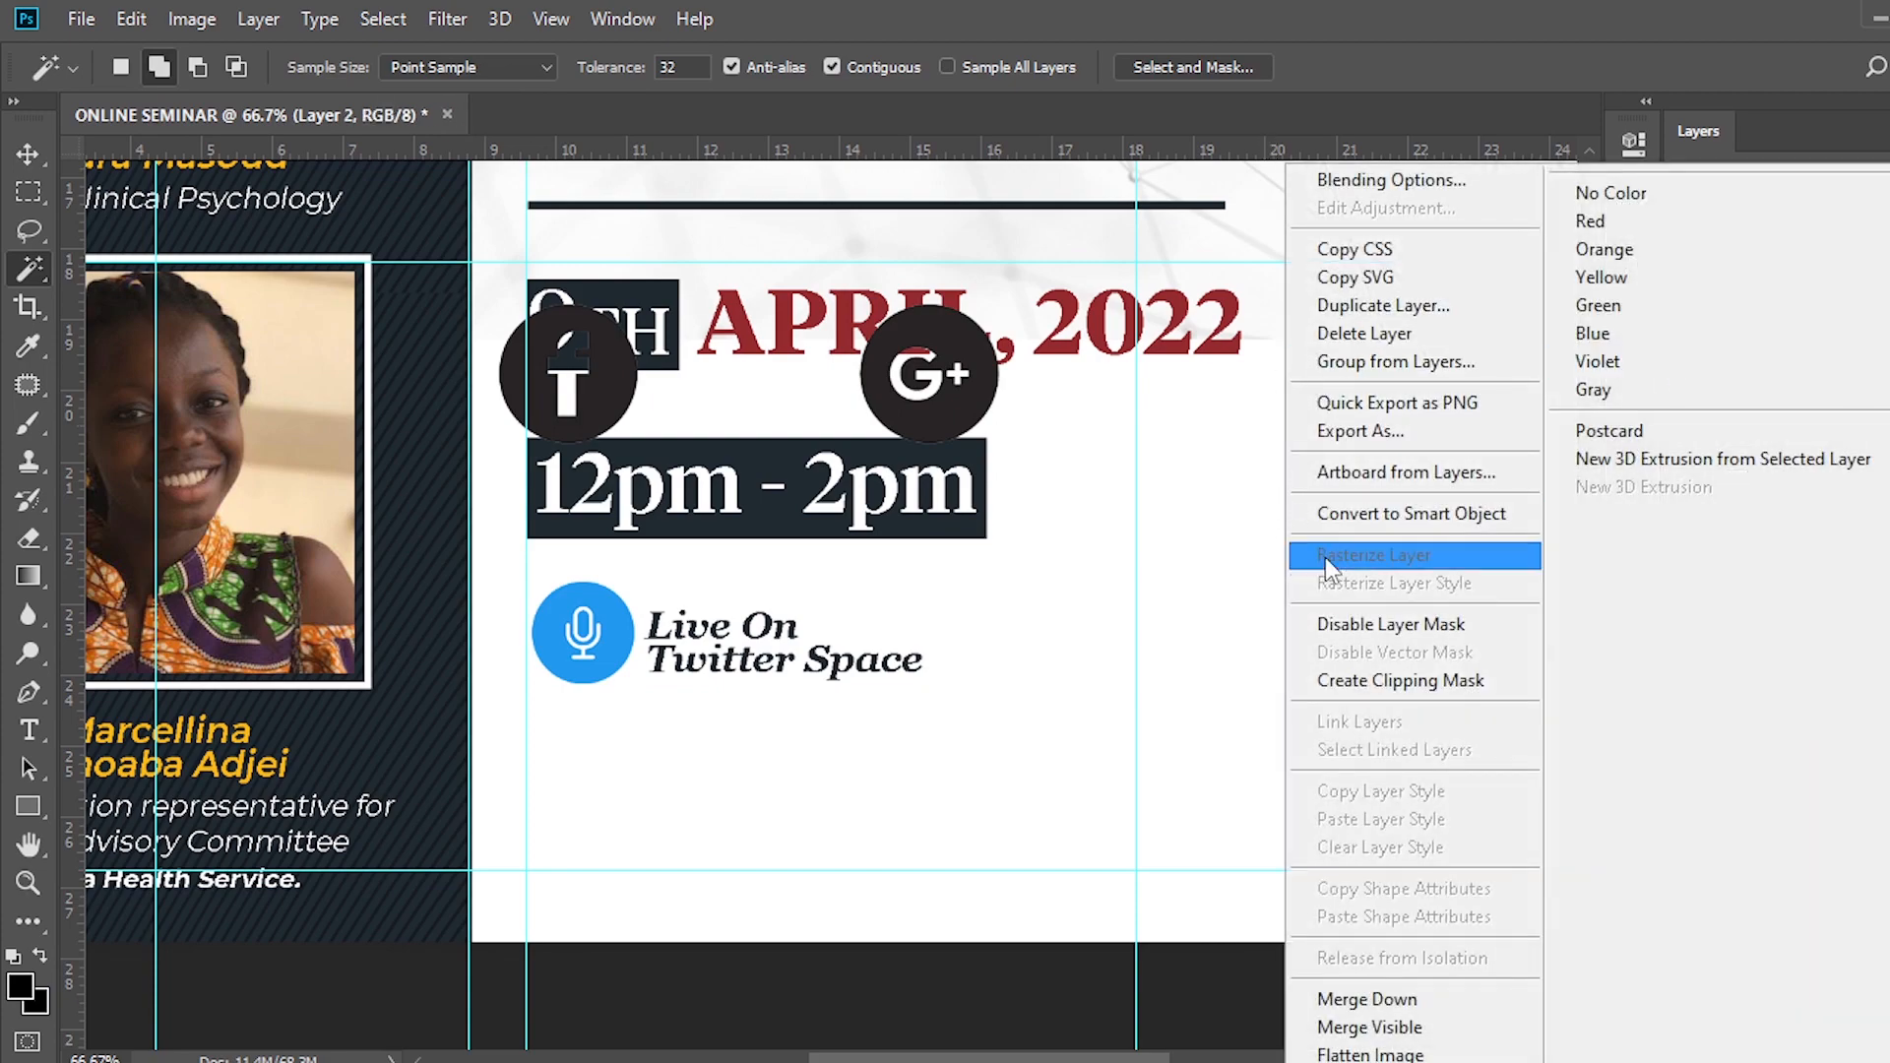
pyautogui.click(1851, 338)
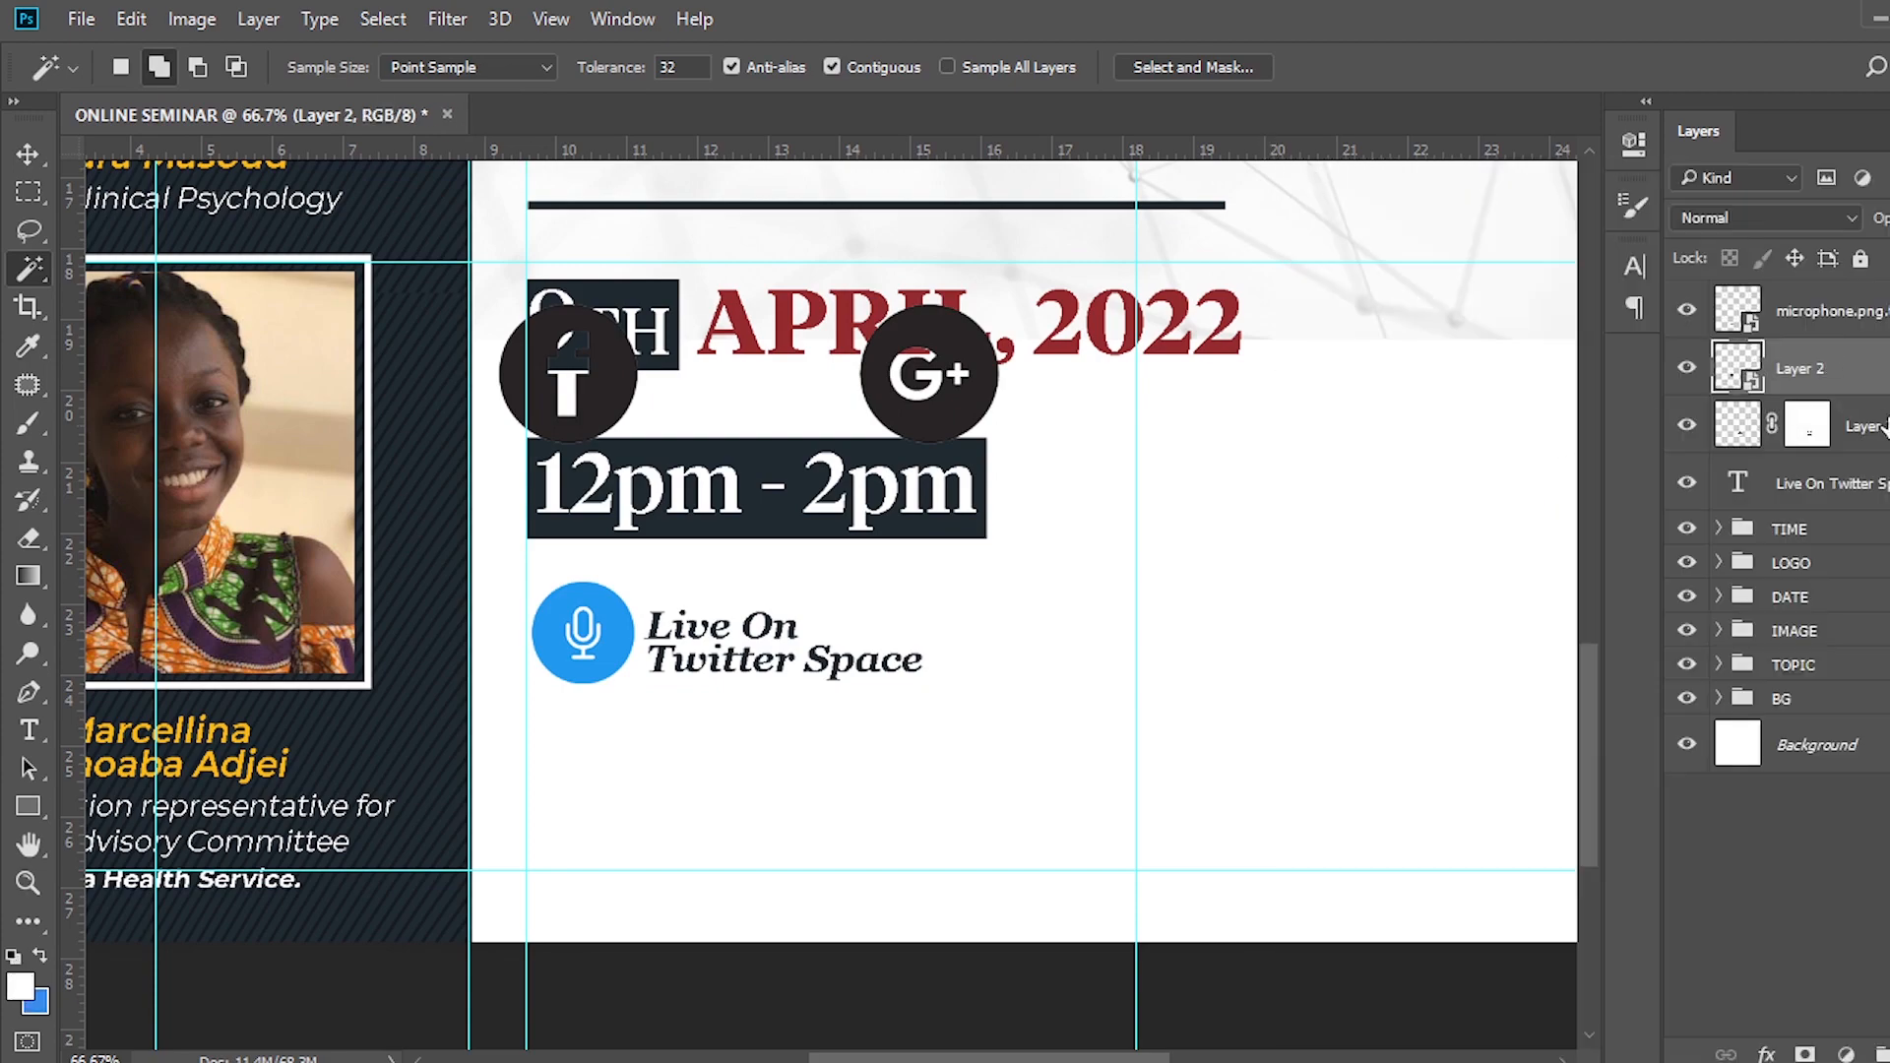
pyautogui.rightClick(1850, 337)
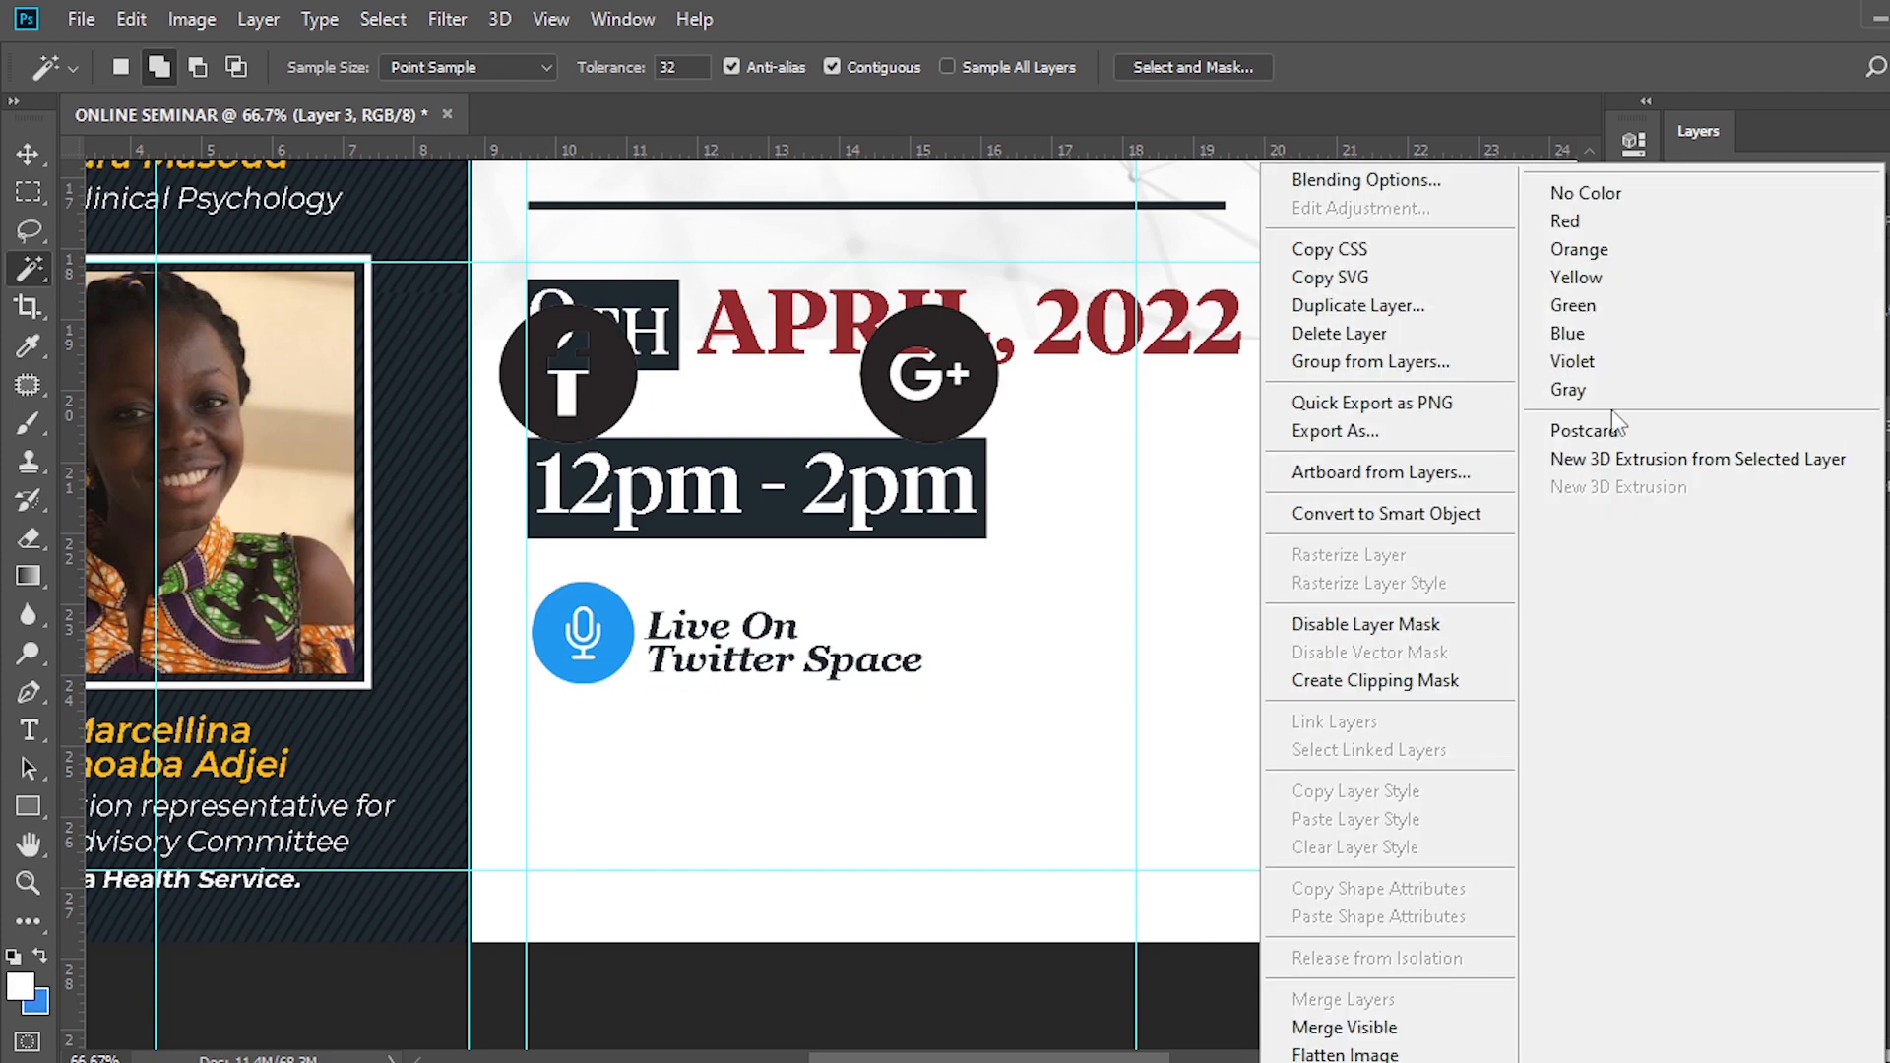
pyautogui.click(1378, 513)
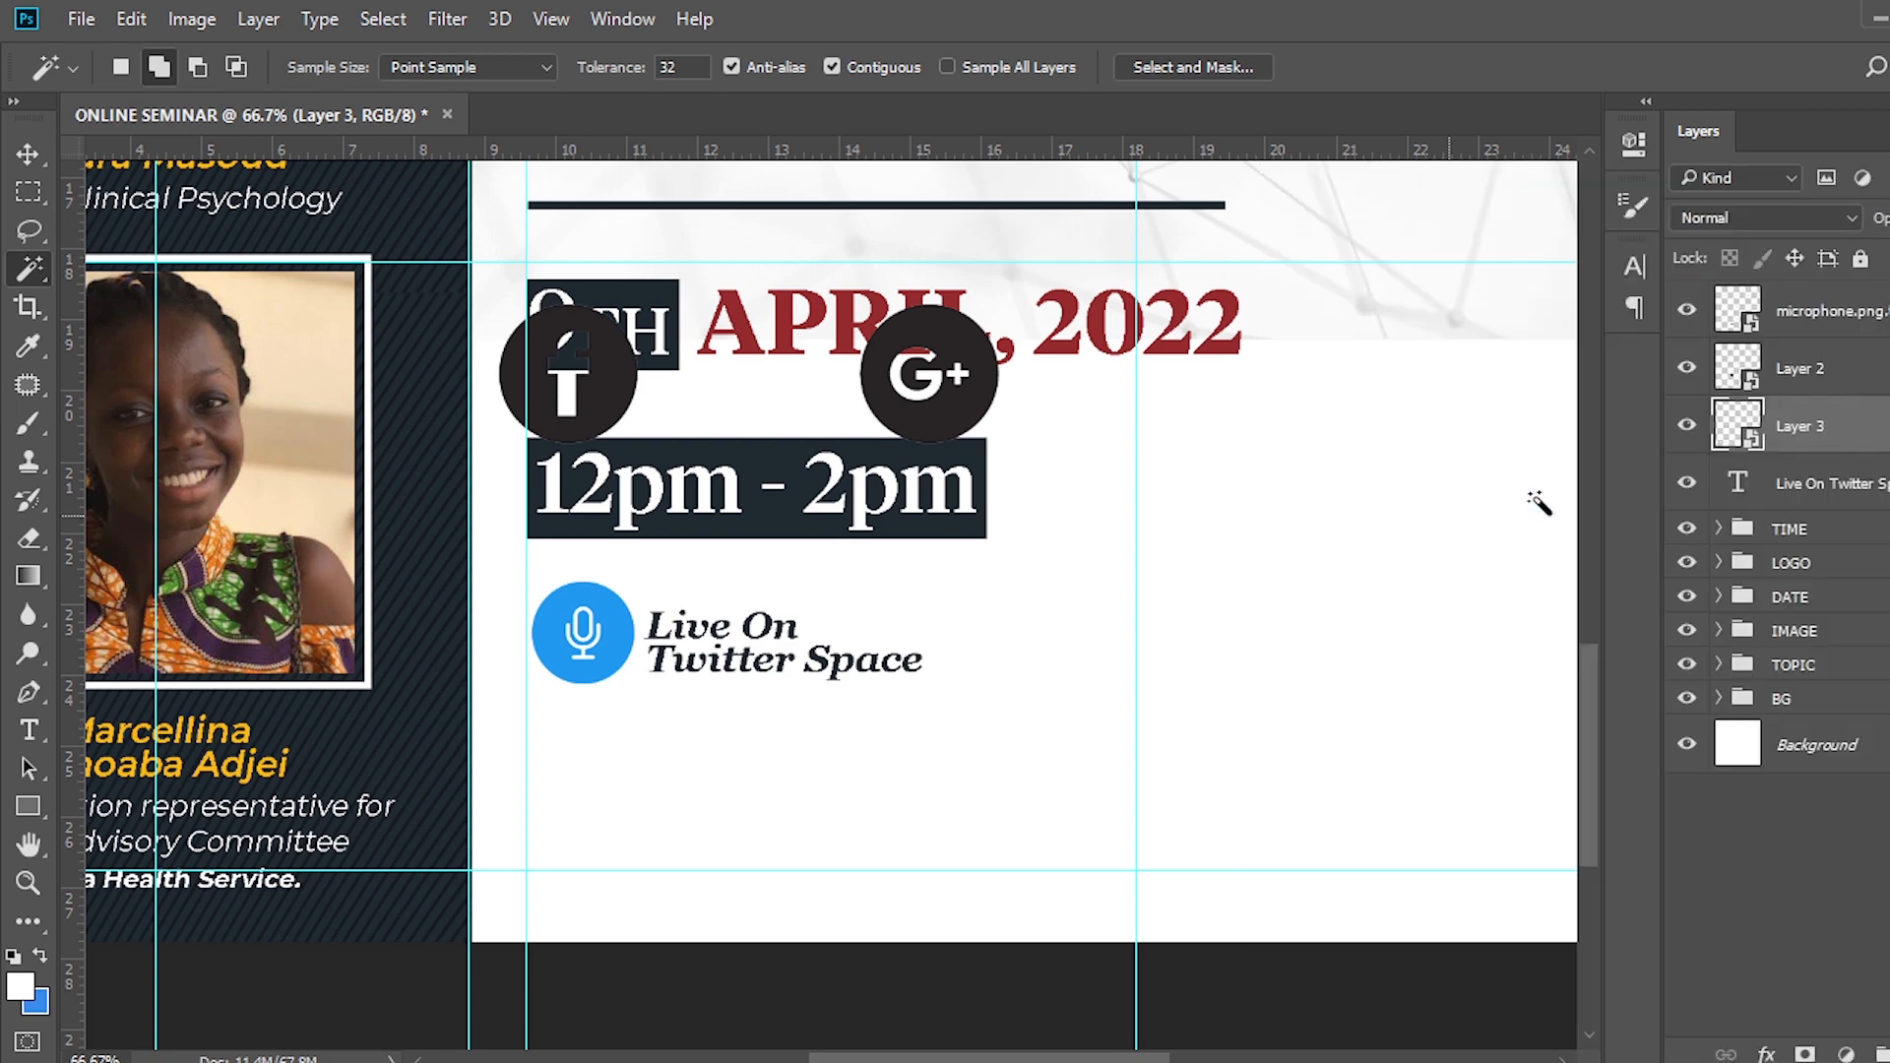
# Move the Facebook icon horizontally until it sits just left of the Google+ icon with a small gap.
pyautogui.click(1804, 388)
pyautogui.hotkey('shift', 'Left')
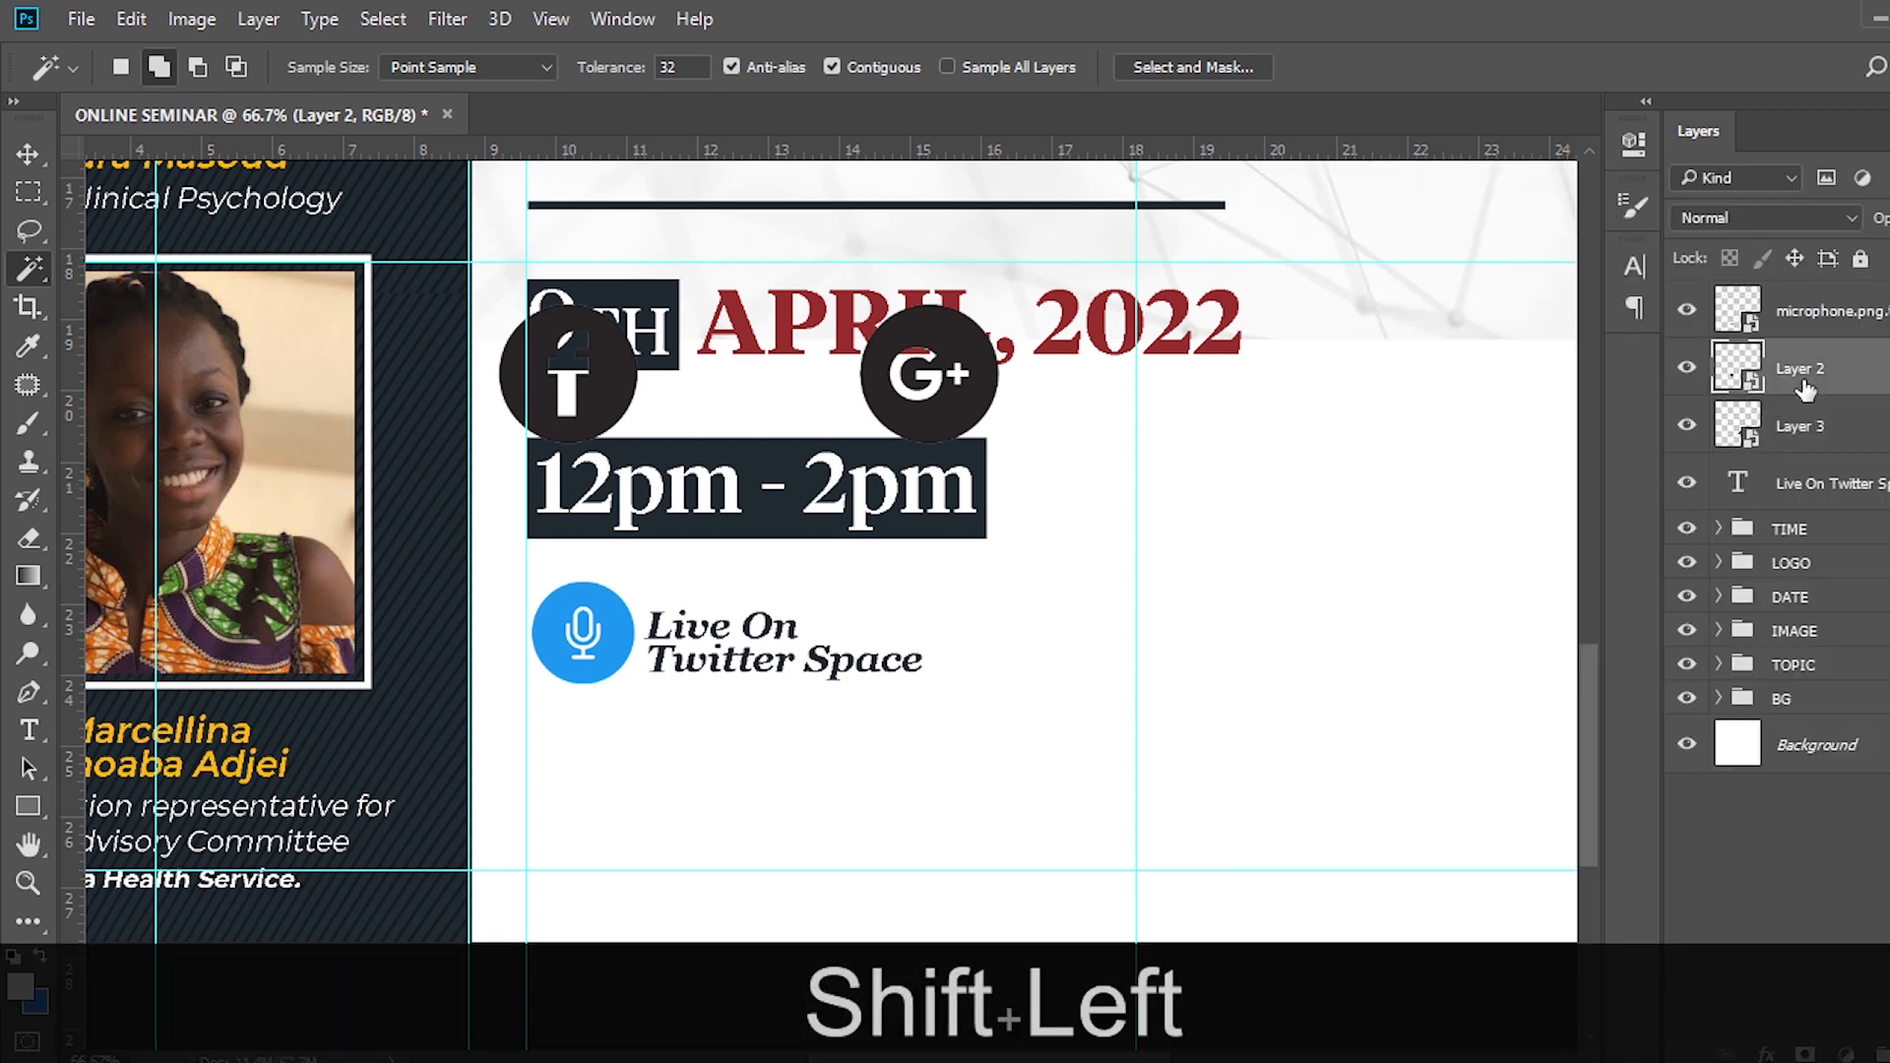
pyautogui.press('v')
pyautogui.hotkey('shift', 'Left')
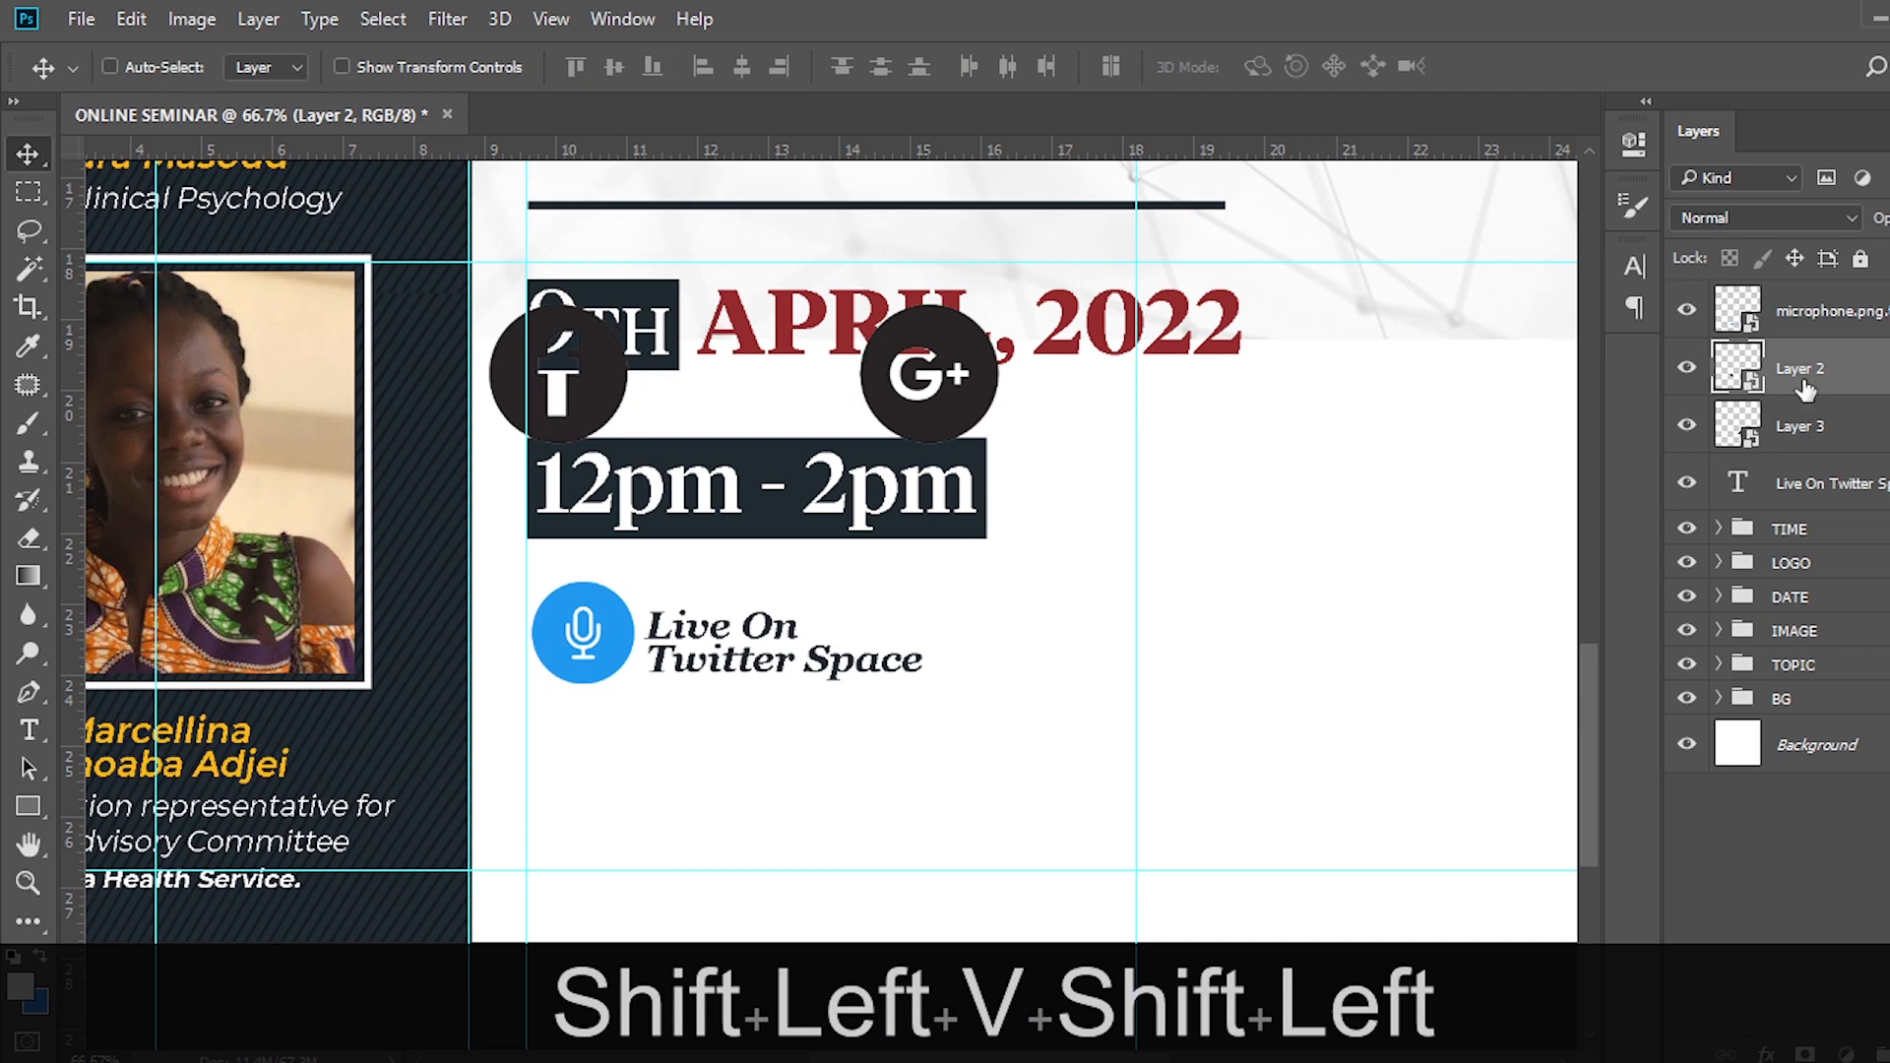
pyautogui.press('Right')
pyautogui.press('Right')
pyautogui.press('Right')
pyautogui.press('Right')
pyautogui.press('Right')
pyautogui.press('Right')
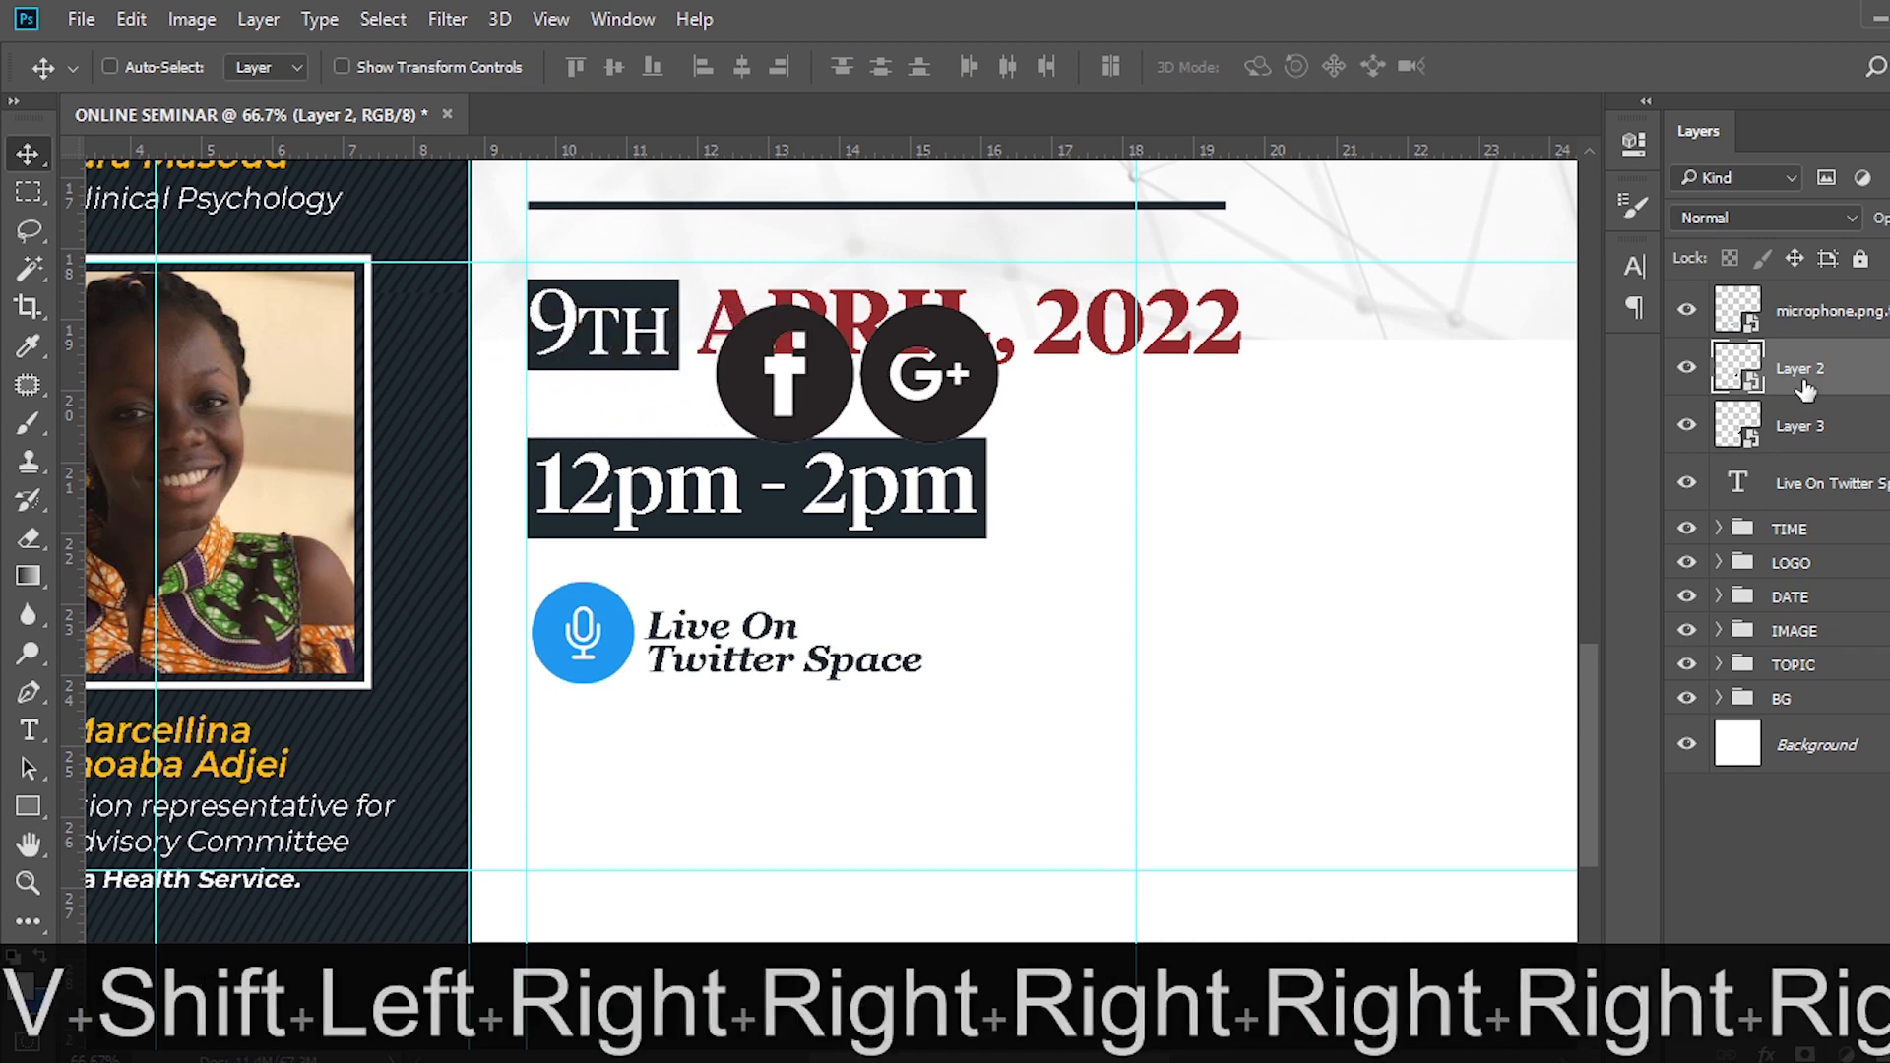
pyautogui.press('Left')
pyautogui.press('Left')
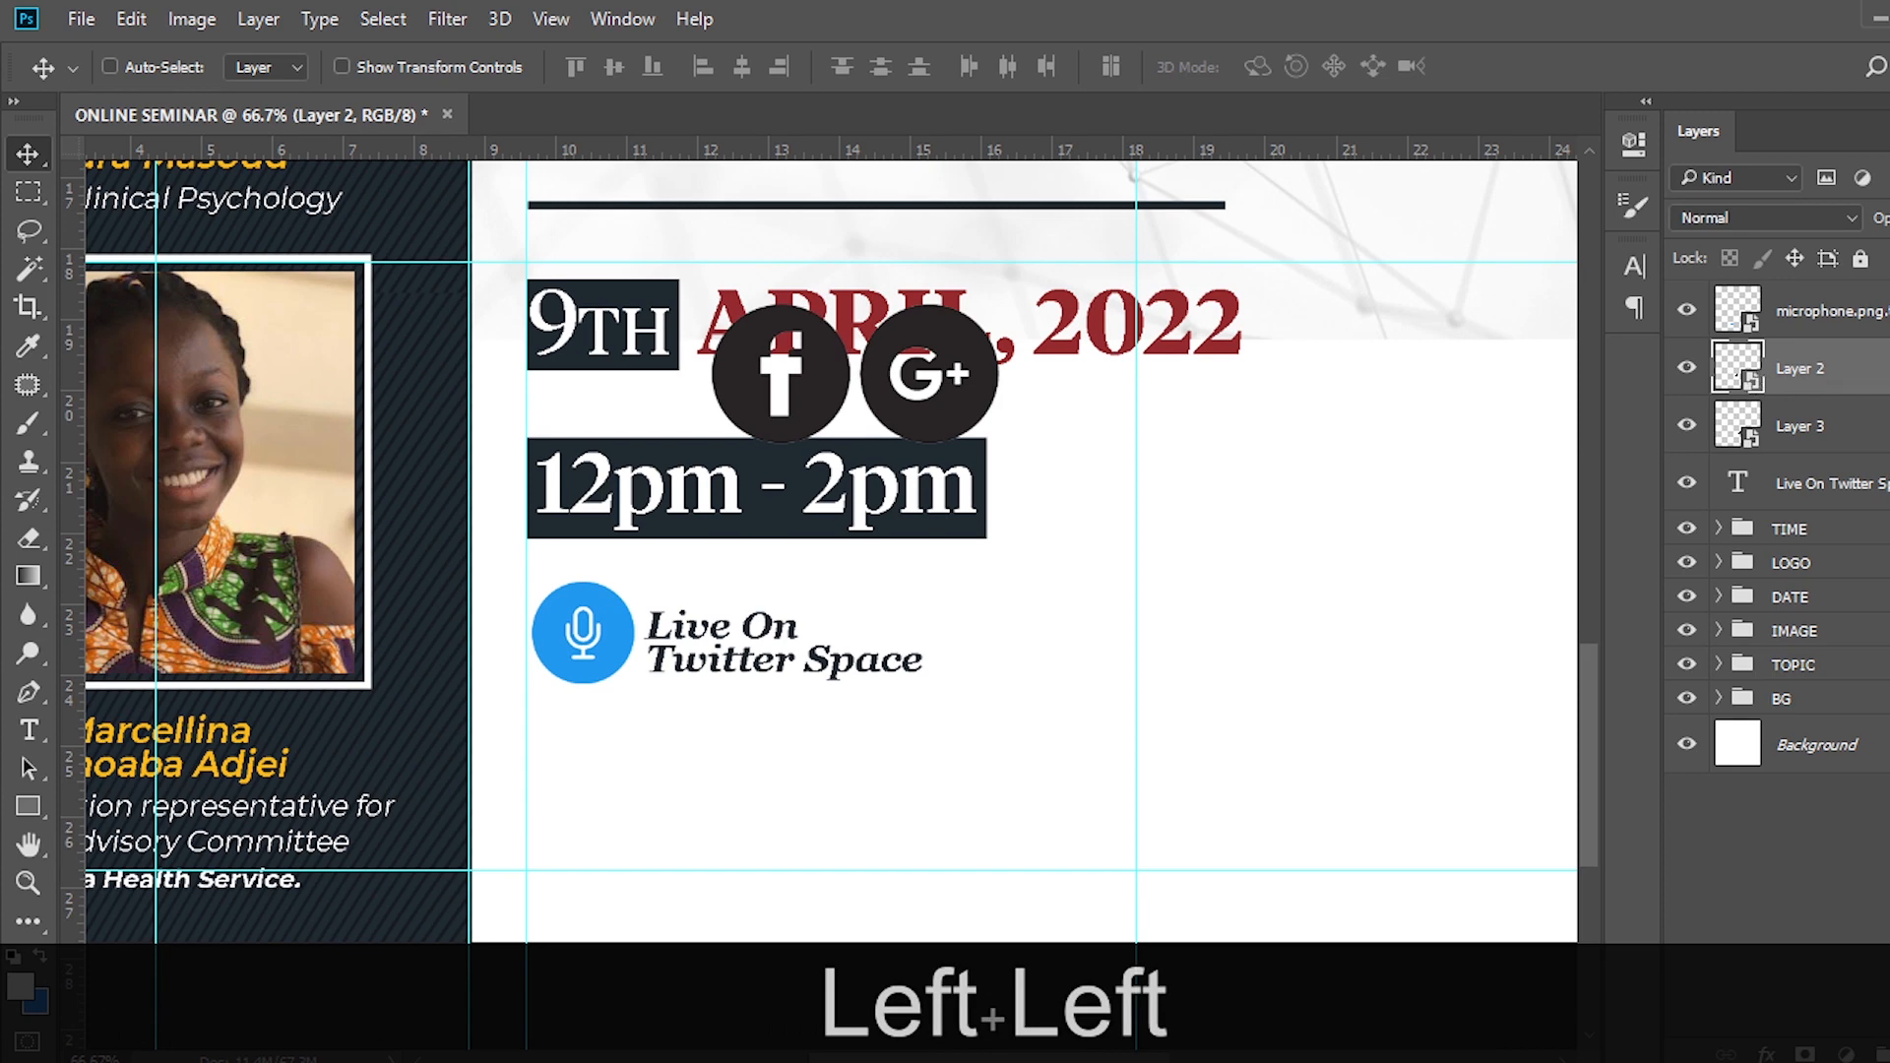
# Apply a Color Overlay at 100% opacity to the Facebook icon, using the dark navy sampled from the flyer.
pyautogui.doubleClick(1866, 368)
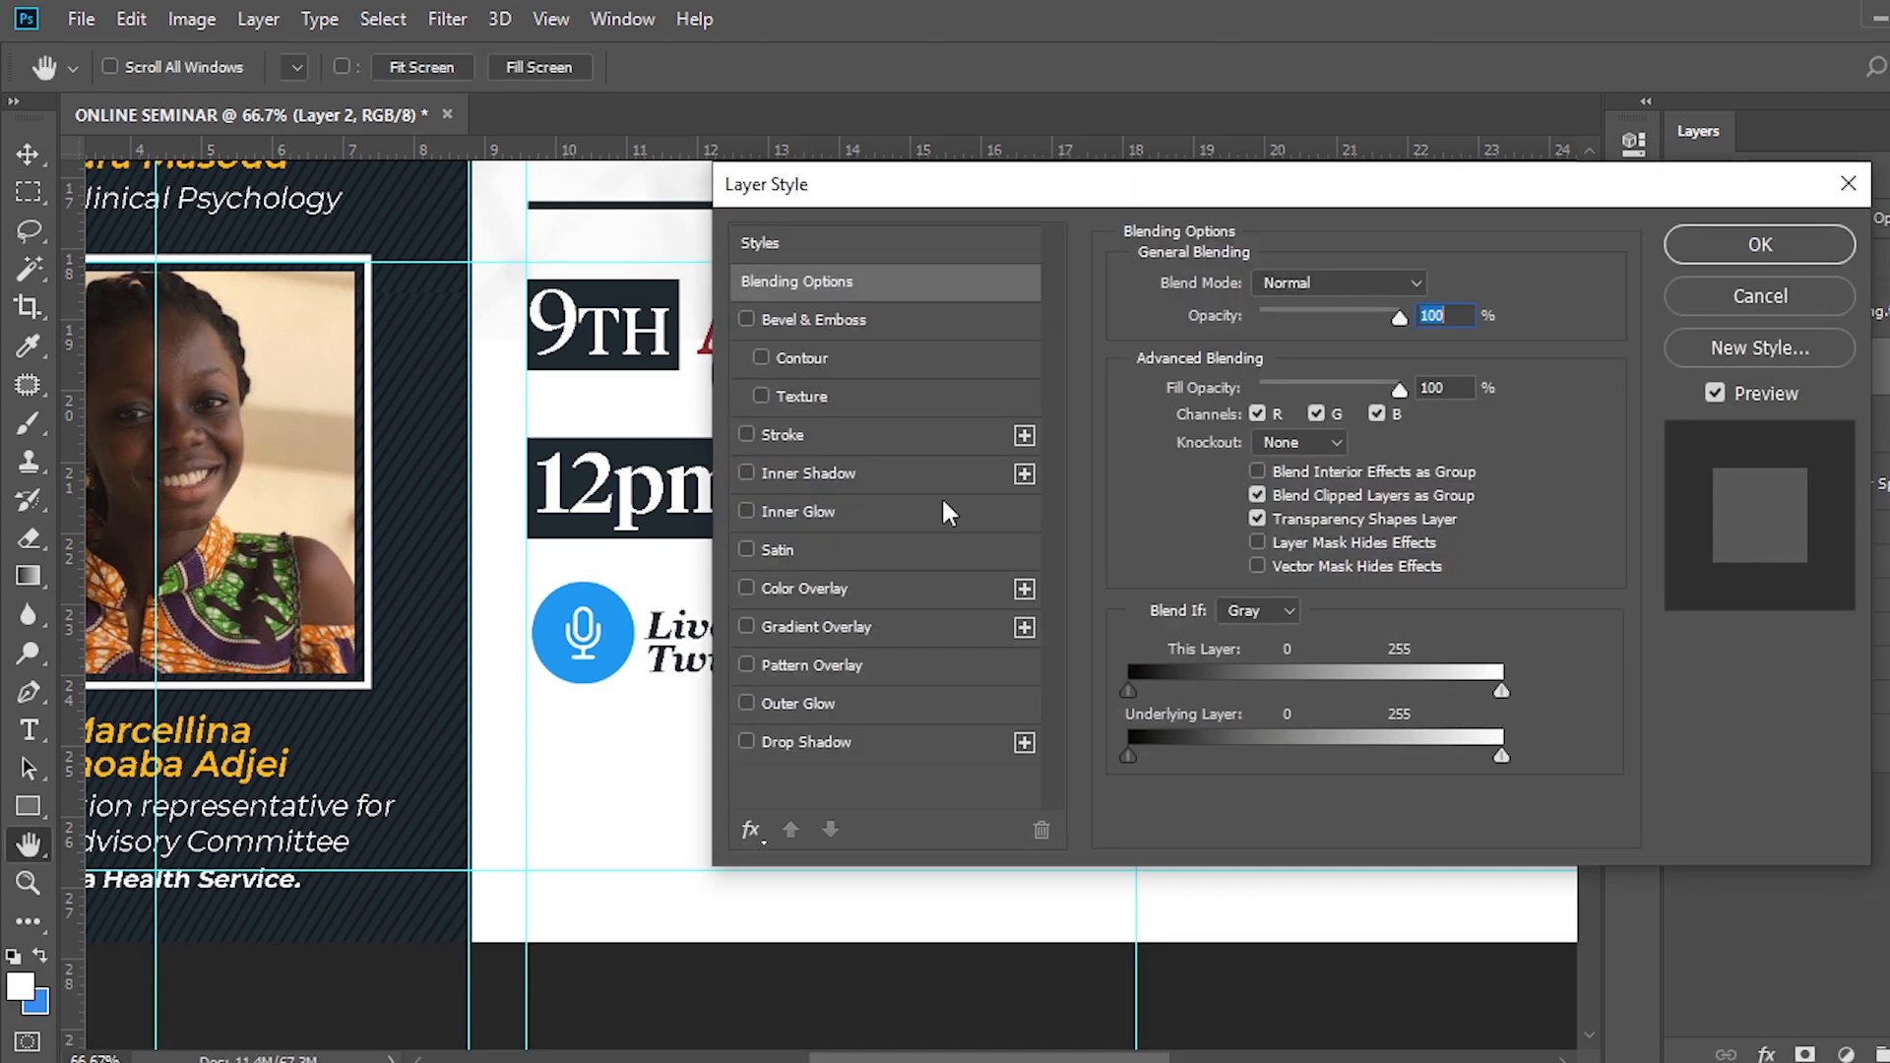
pyautogui.click(795, 588)
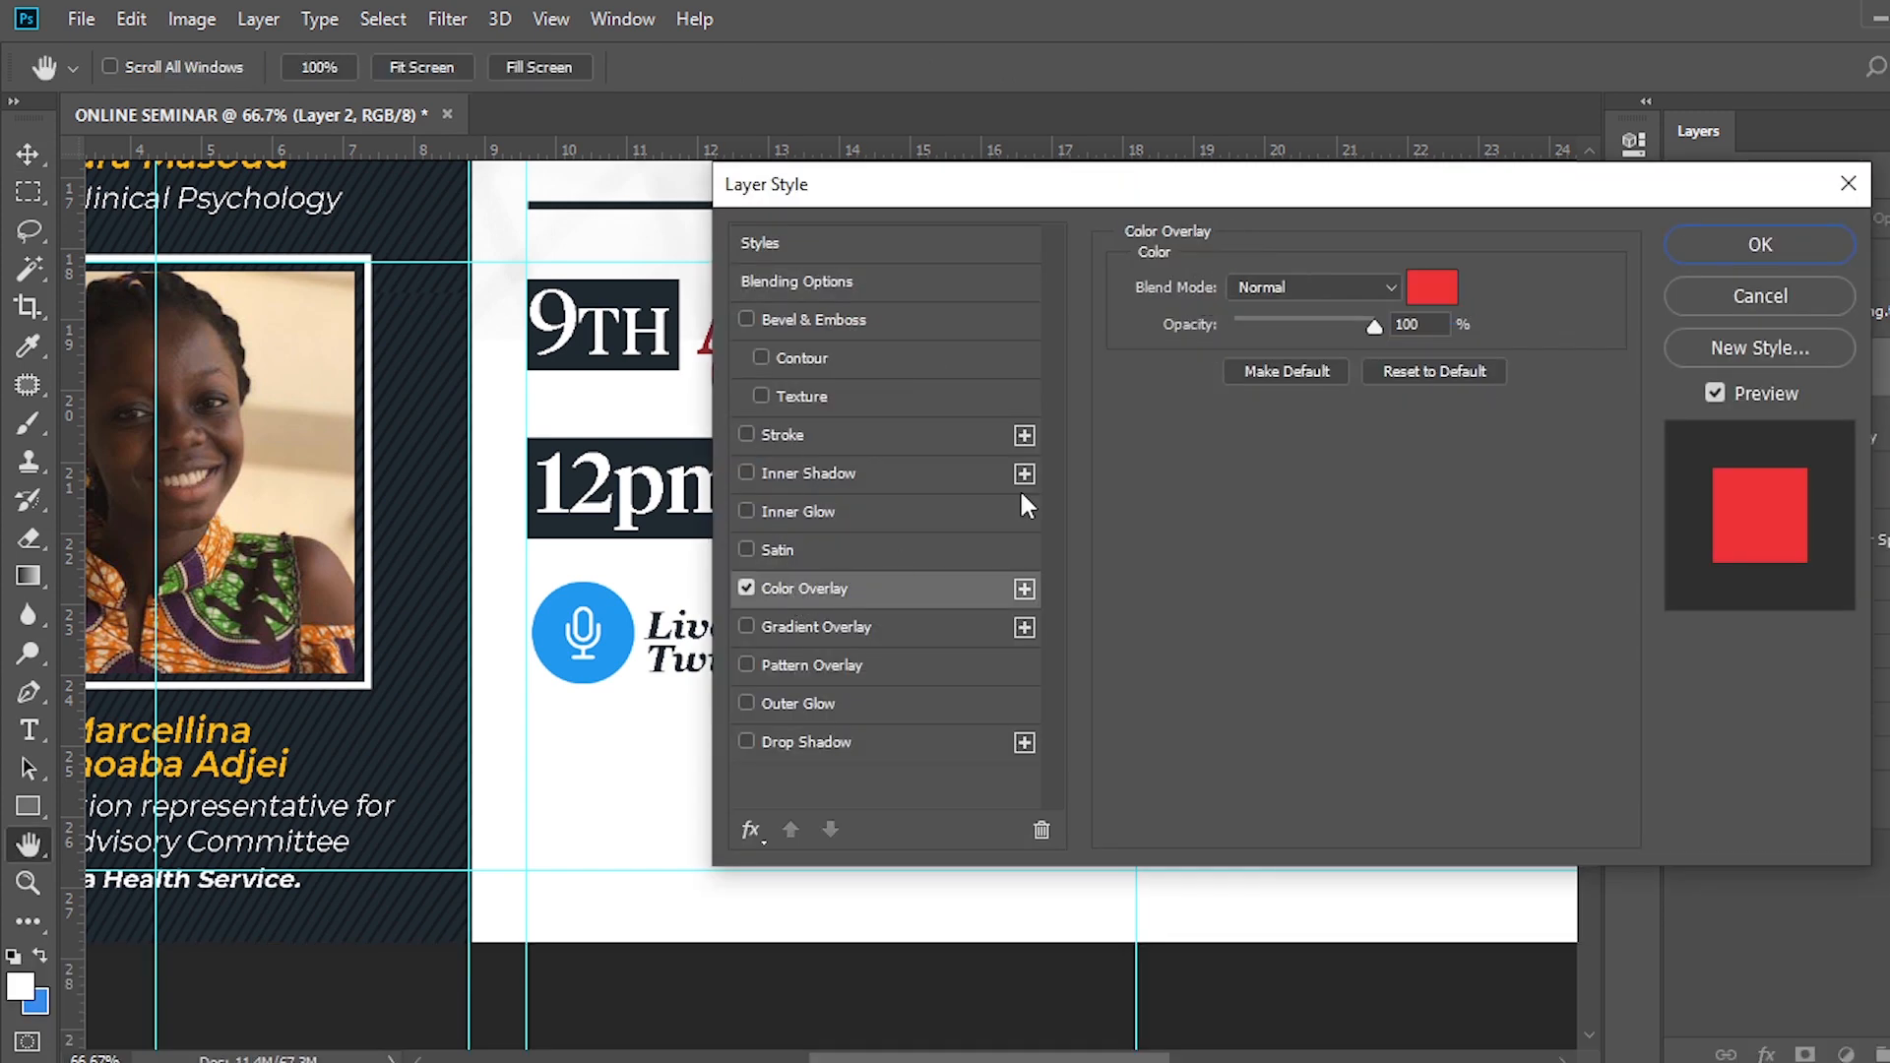
pyautogui.click(1431, 294)
pyautogui.moveTo(566, 177); pyautogui.dragTo(600, 579)
pyautogui.click(640, 291)
pyautogui.click(728, 638)
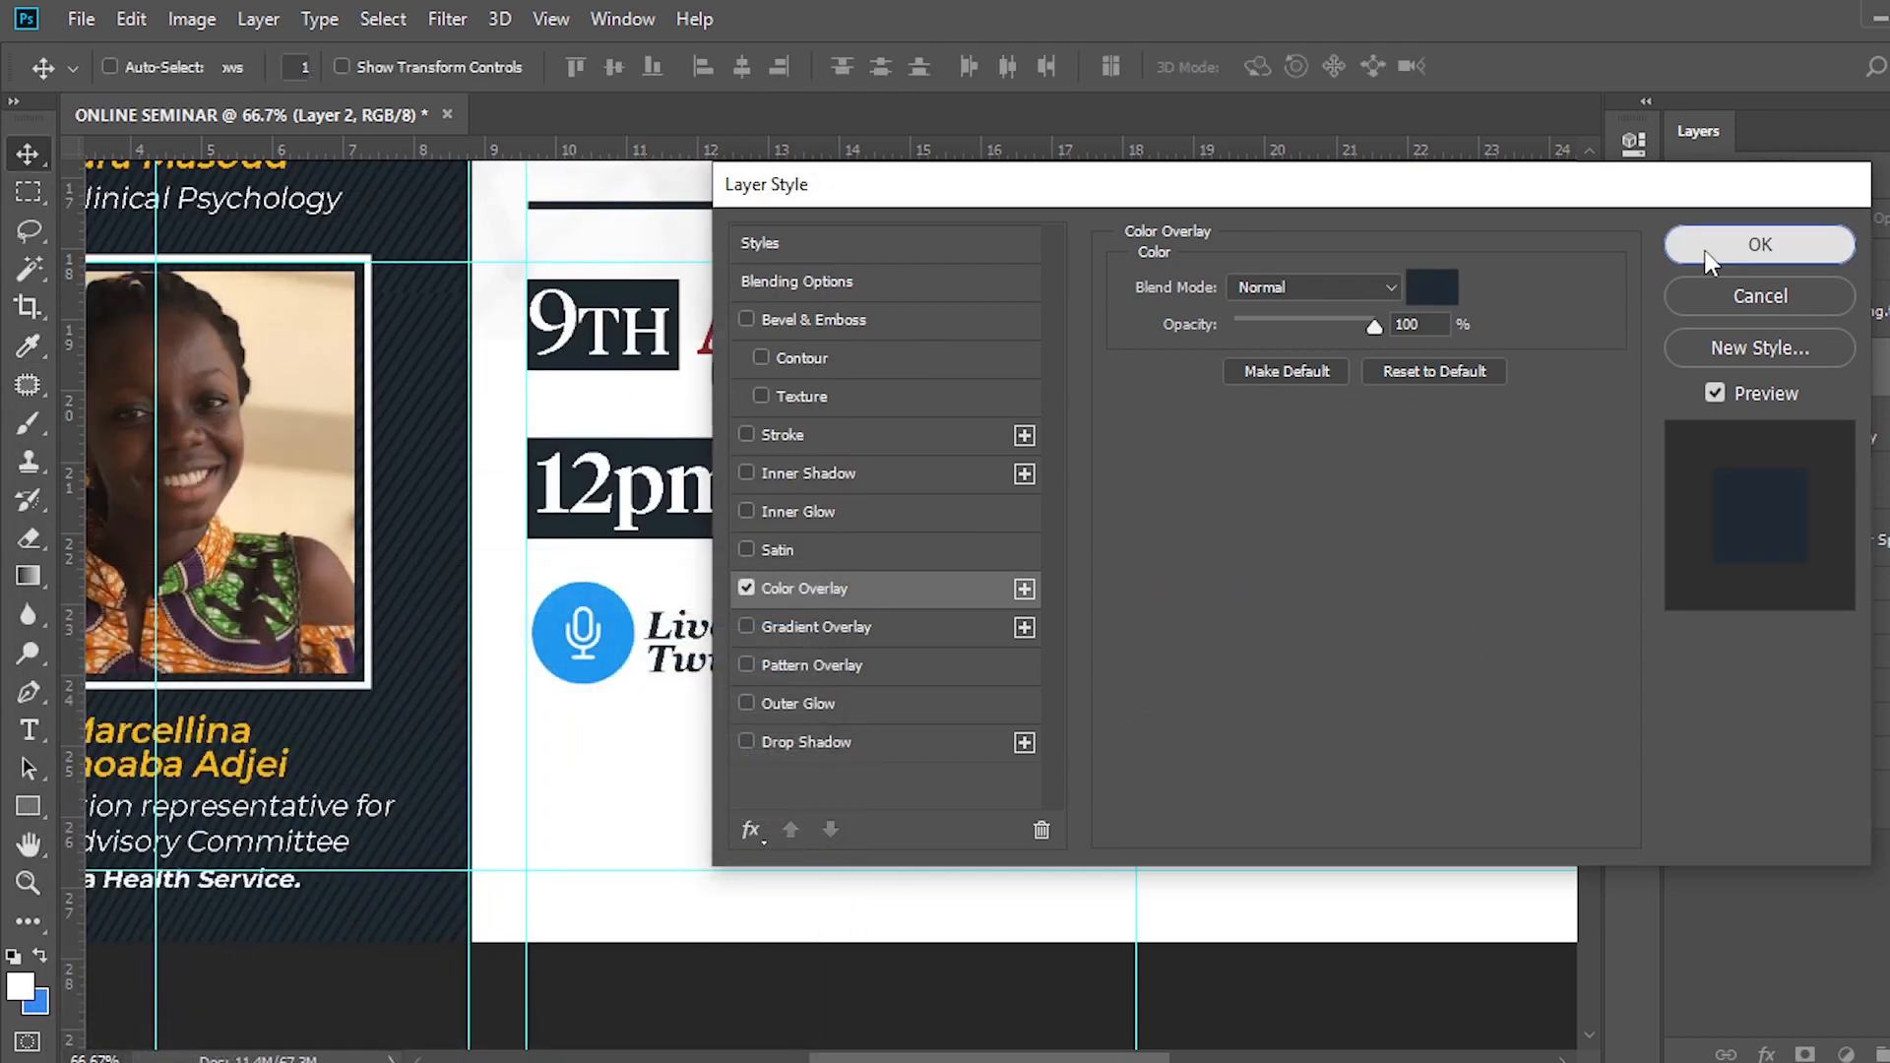
pyautogui.click(1710, 258)
# Copy the Facebook icon's layer style and paste it onto the Google+ icon.
pyautogui.rightClick(1701, 408)
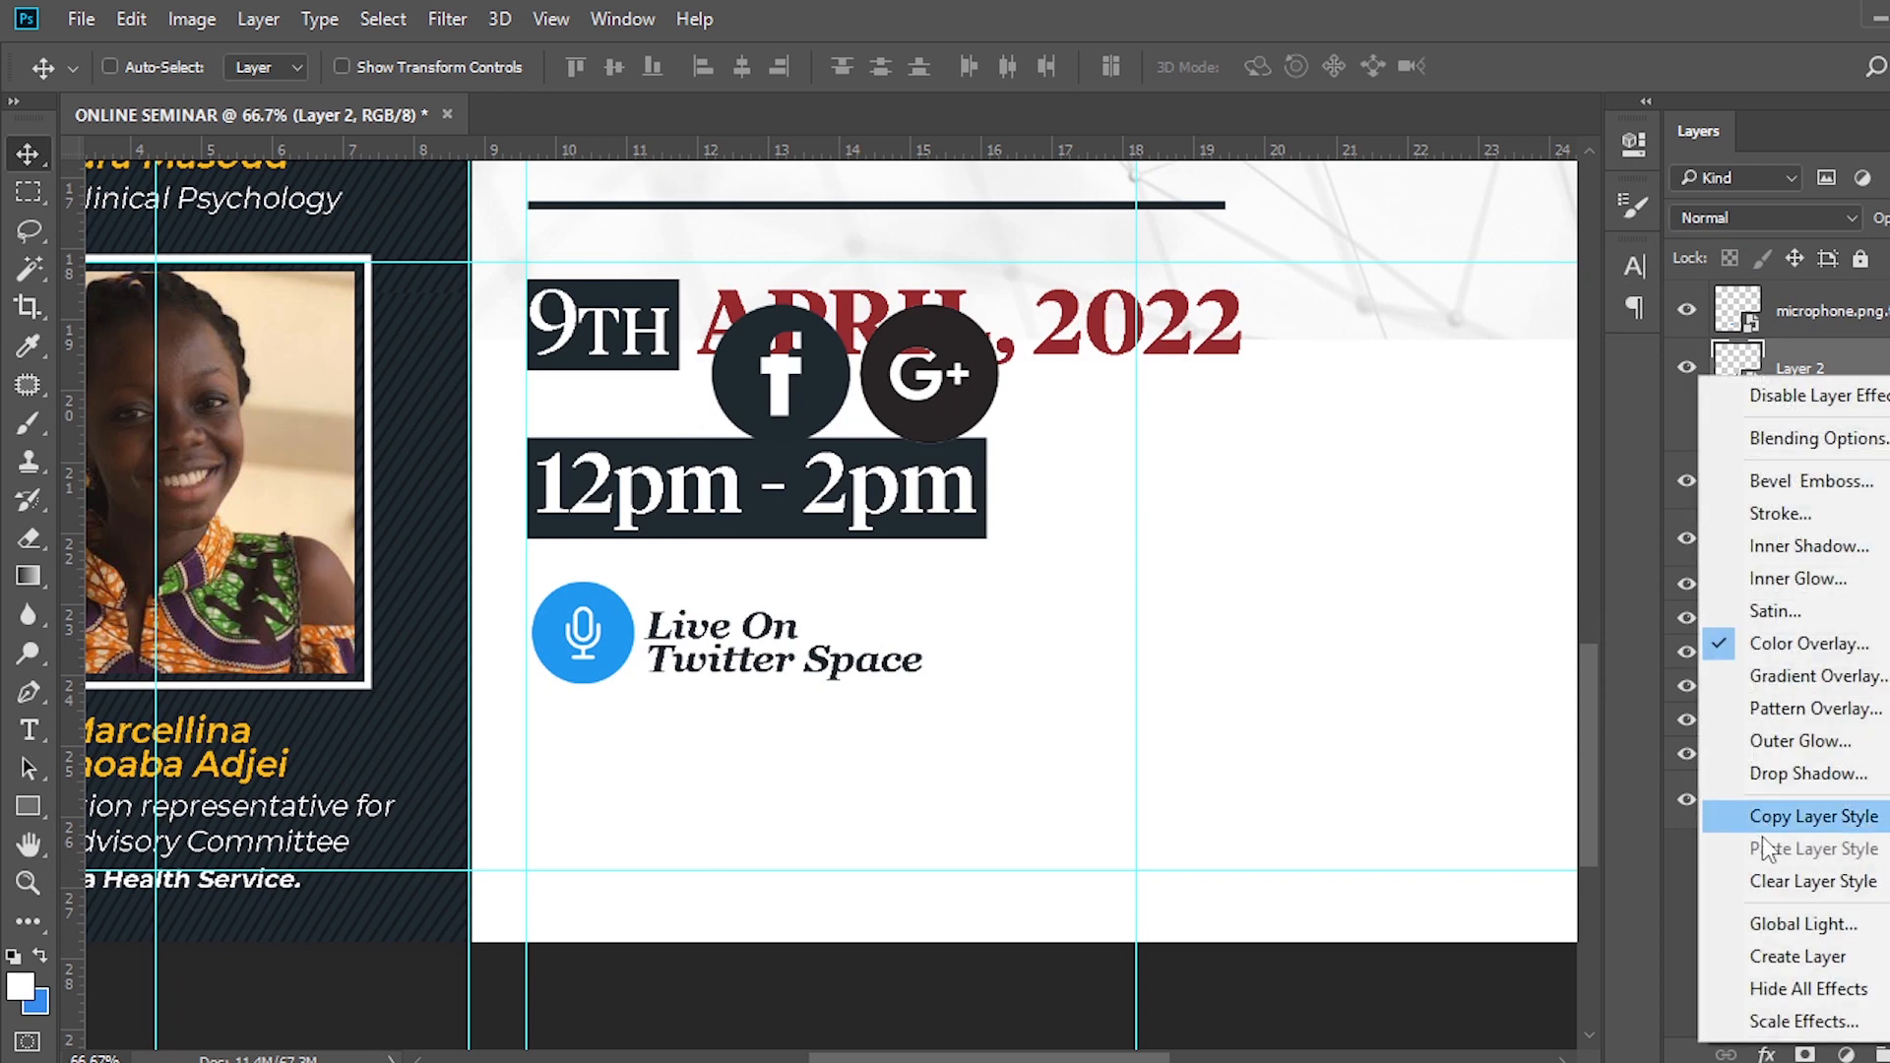
pyautogui.click(1786, 805)
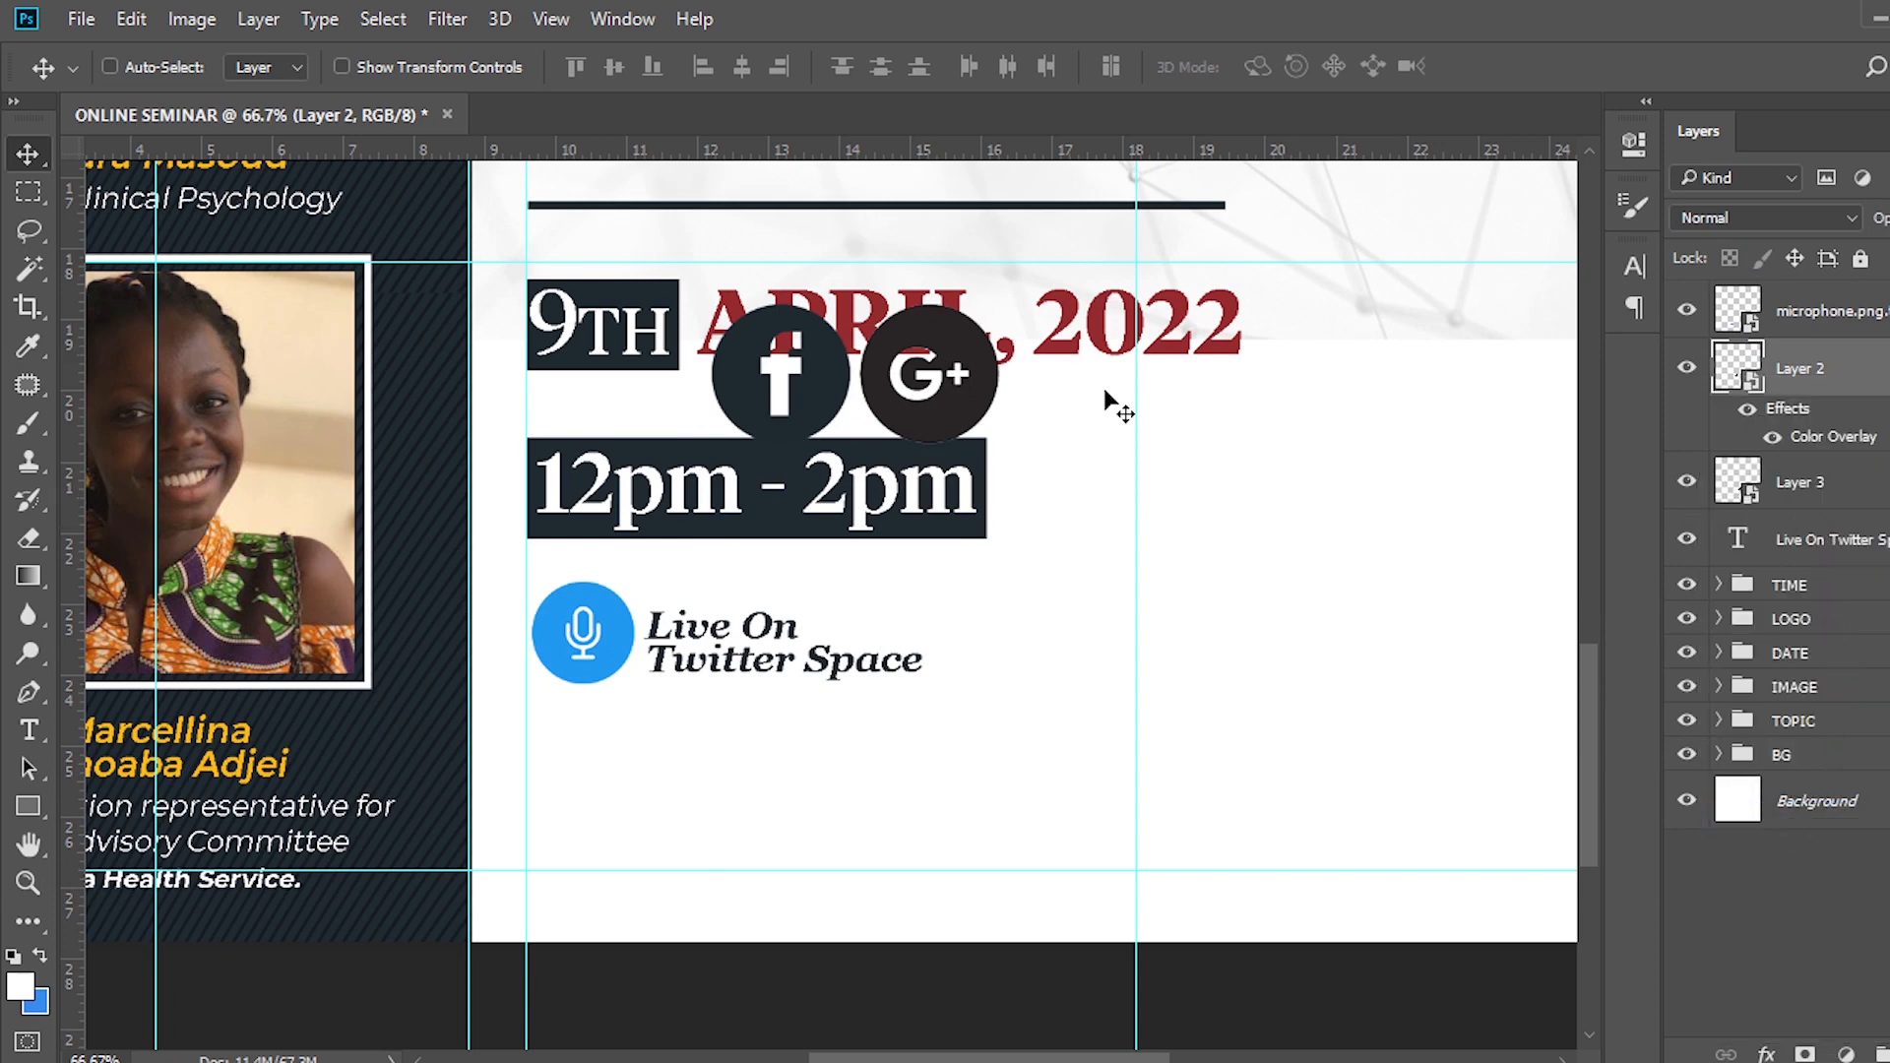
pyautogui.click(1833, 438)
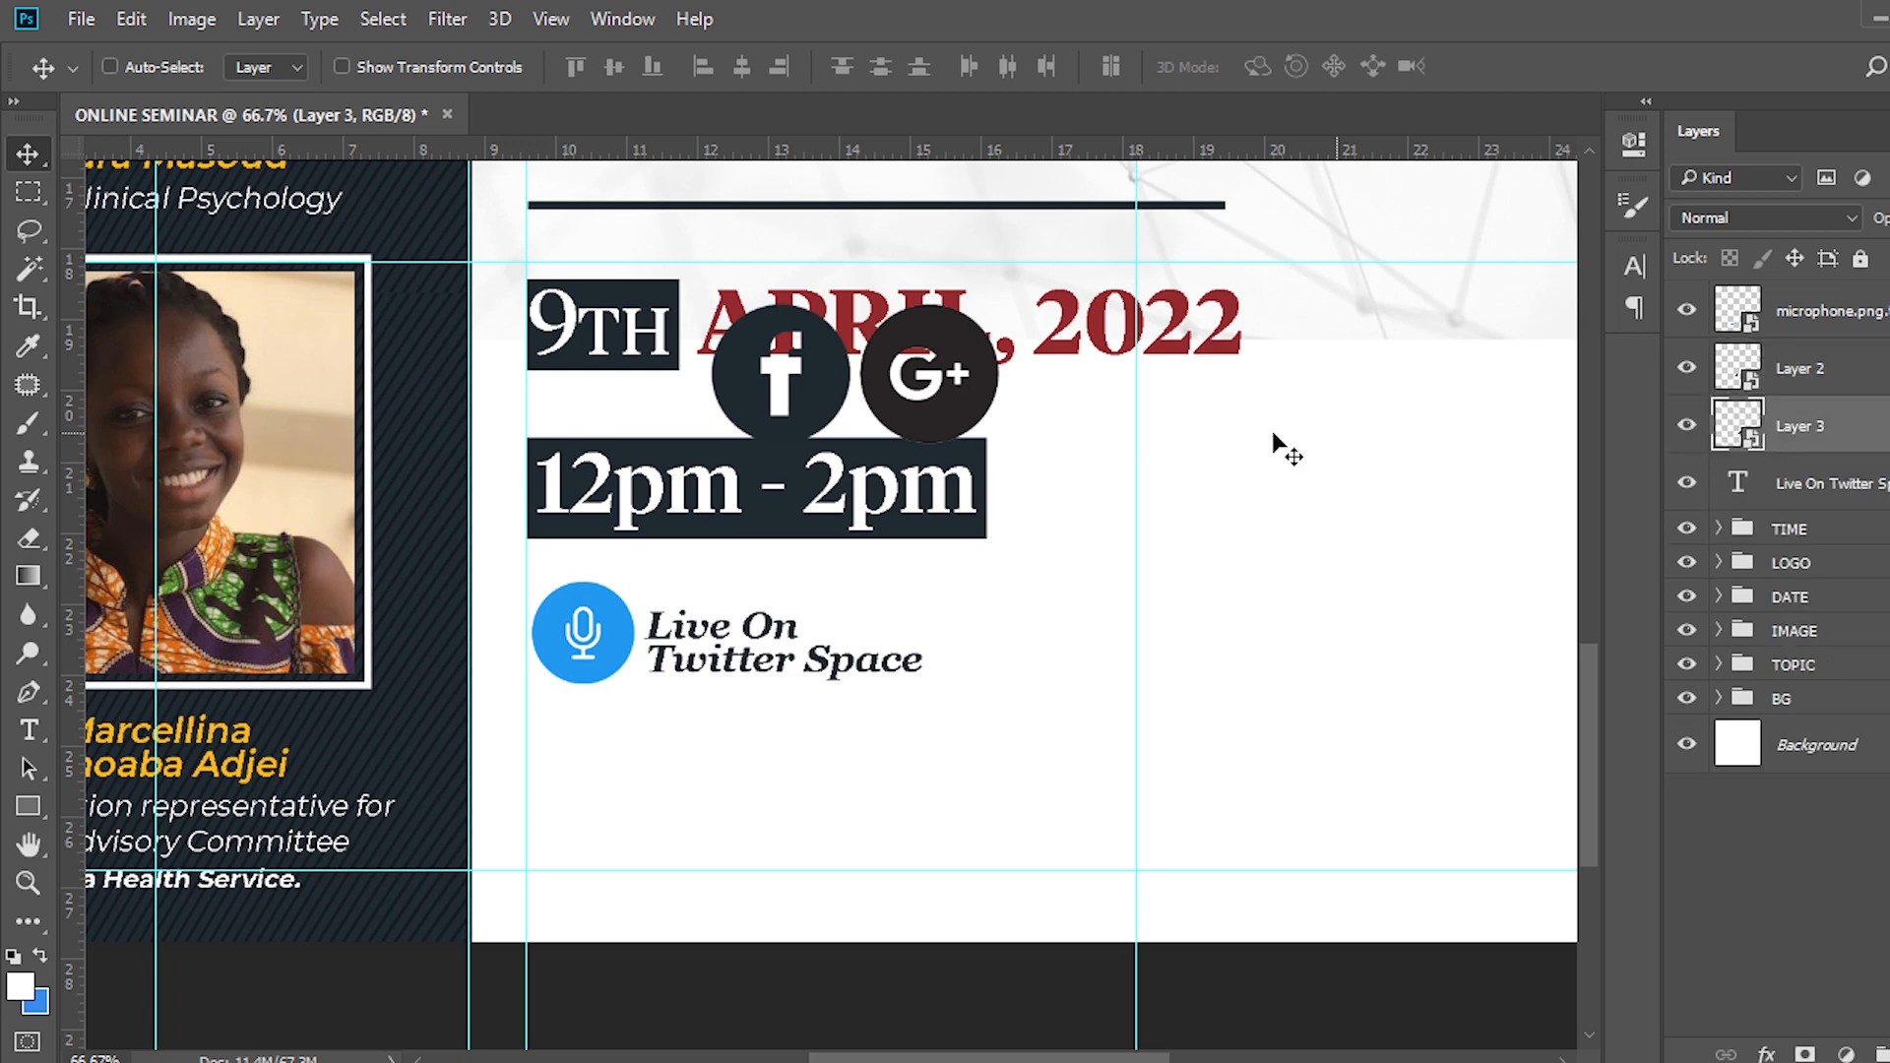
pyautogui.rightClick(1842, 426)
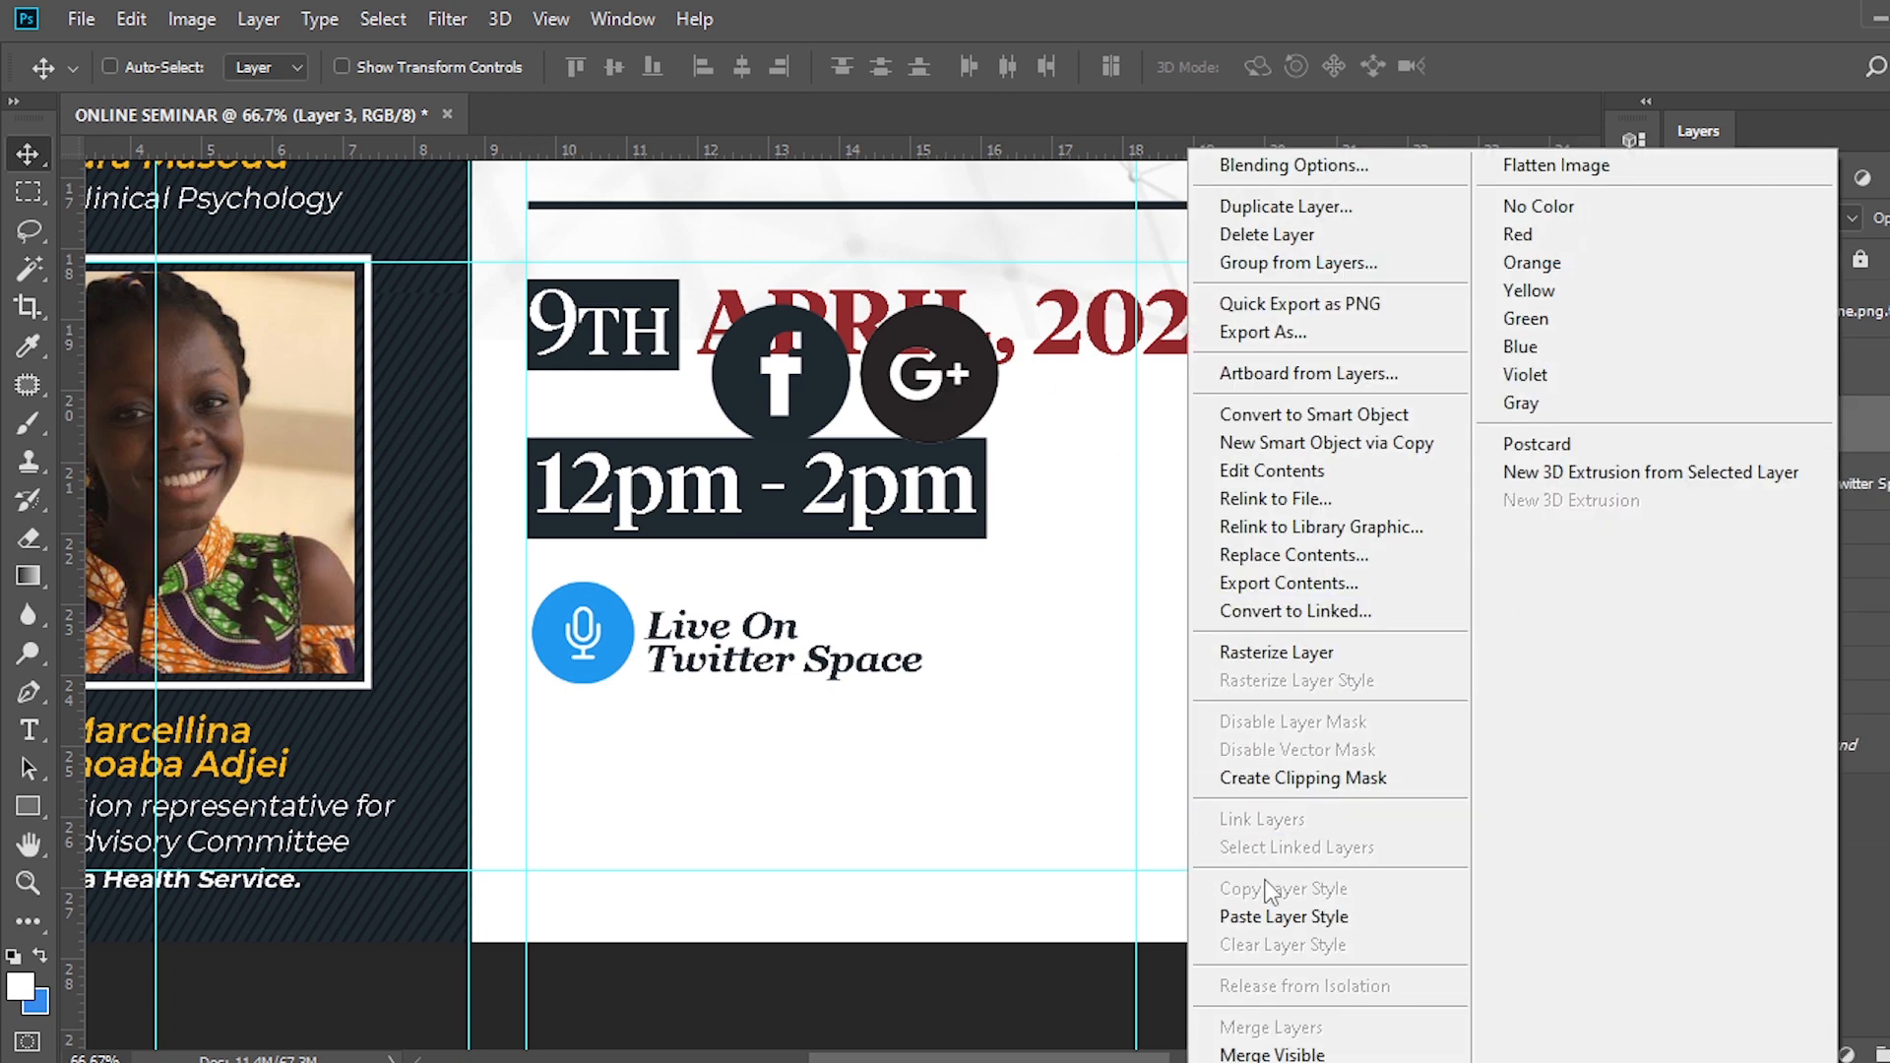
pyautogui.click(1270, 916)
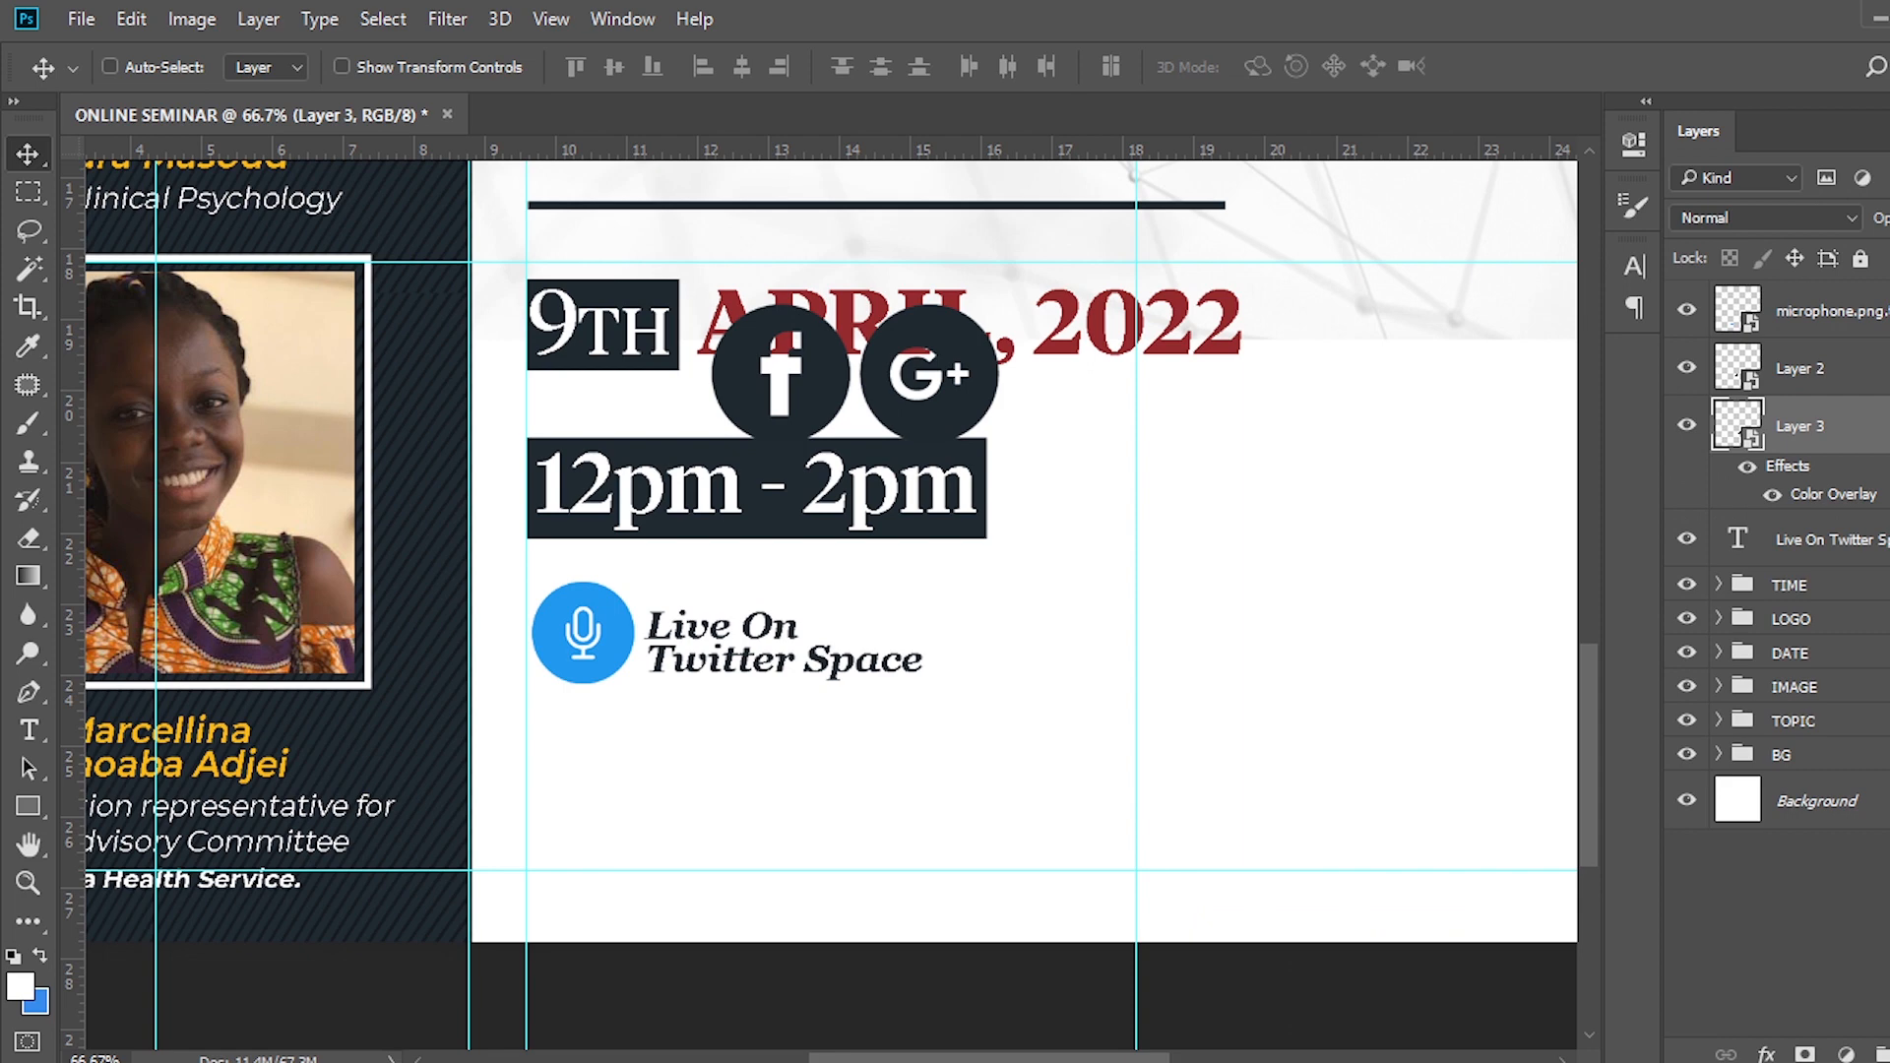
# Scale down both social icons together and place them below the microphone icon, aligned to the content area's left guide.
pyautogui.keyDown('ctrl'); pyautogui.click(1800, 368); pyautogui.keyUp('ctrl')
pyautogui.hotkey('ctrl', 't')
pyautogui.moveTo(1023, 463); pyautogui.dragTo(587, 811)
pyautogui.hotkey('shift', 'Return')
pyautogui.hotkey('shift', 'v')
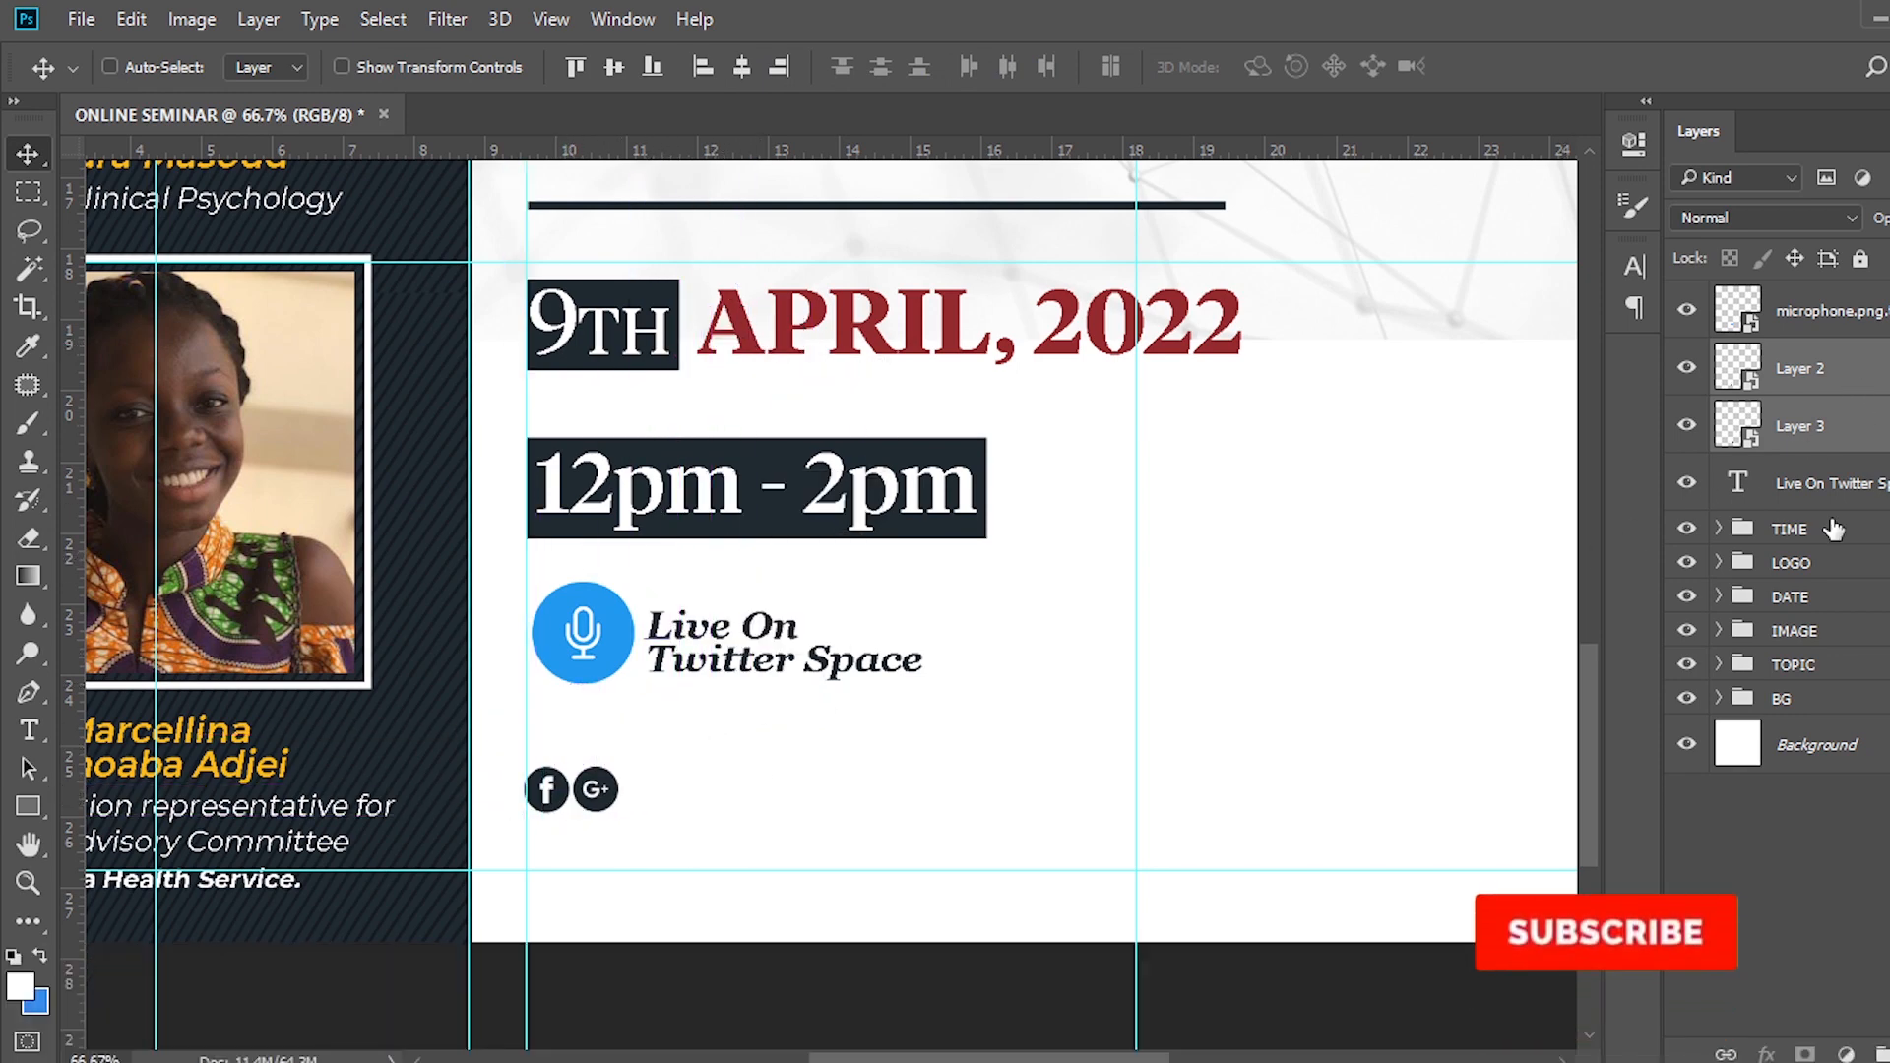
# Add the text "uyiaghana" from 106.txt as a new text layer to the right of the social icons.
pyautogui.press('t')
pyautogui.click(665, 797)
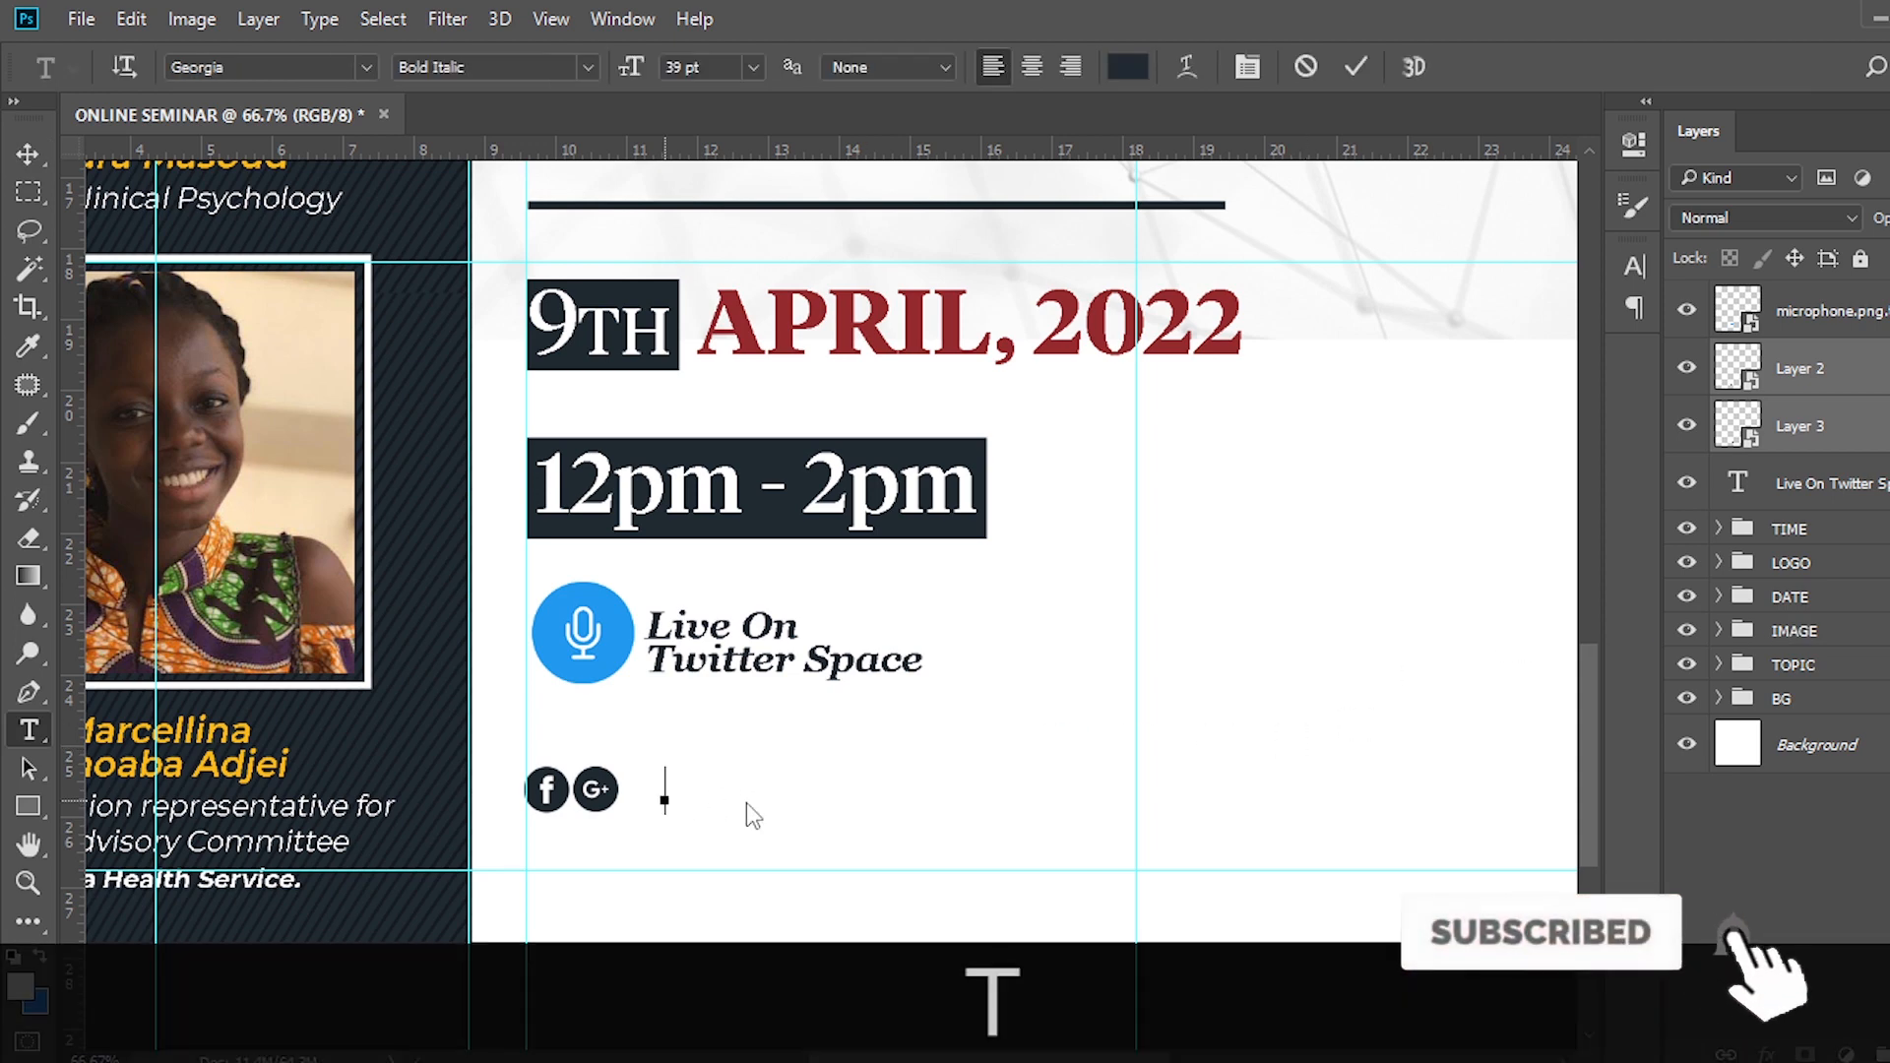
pyautogui.hotkey('alt', 'Tab')
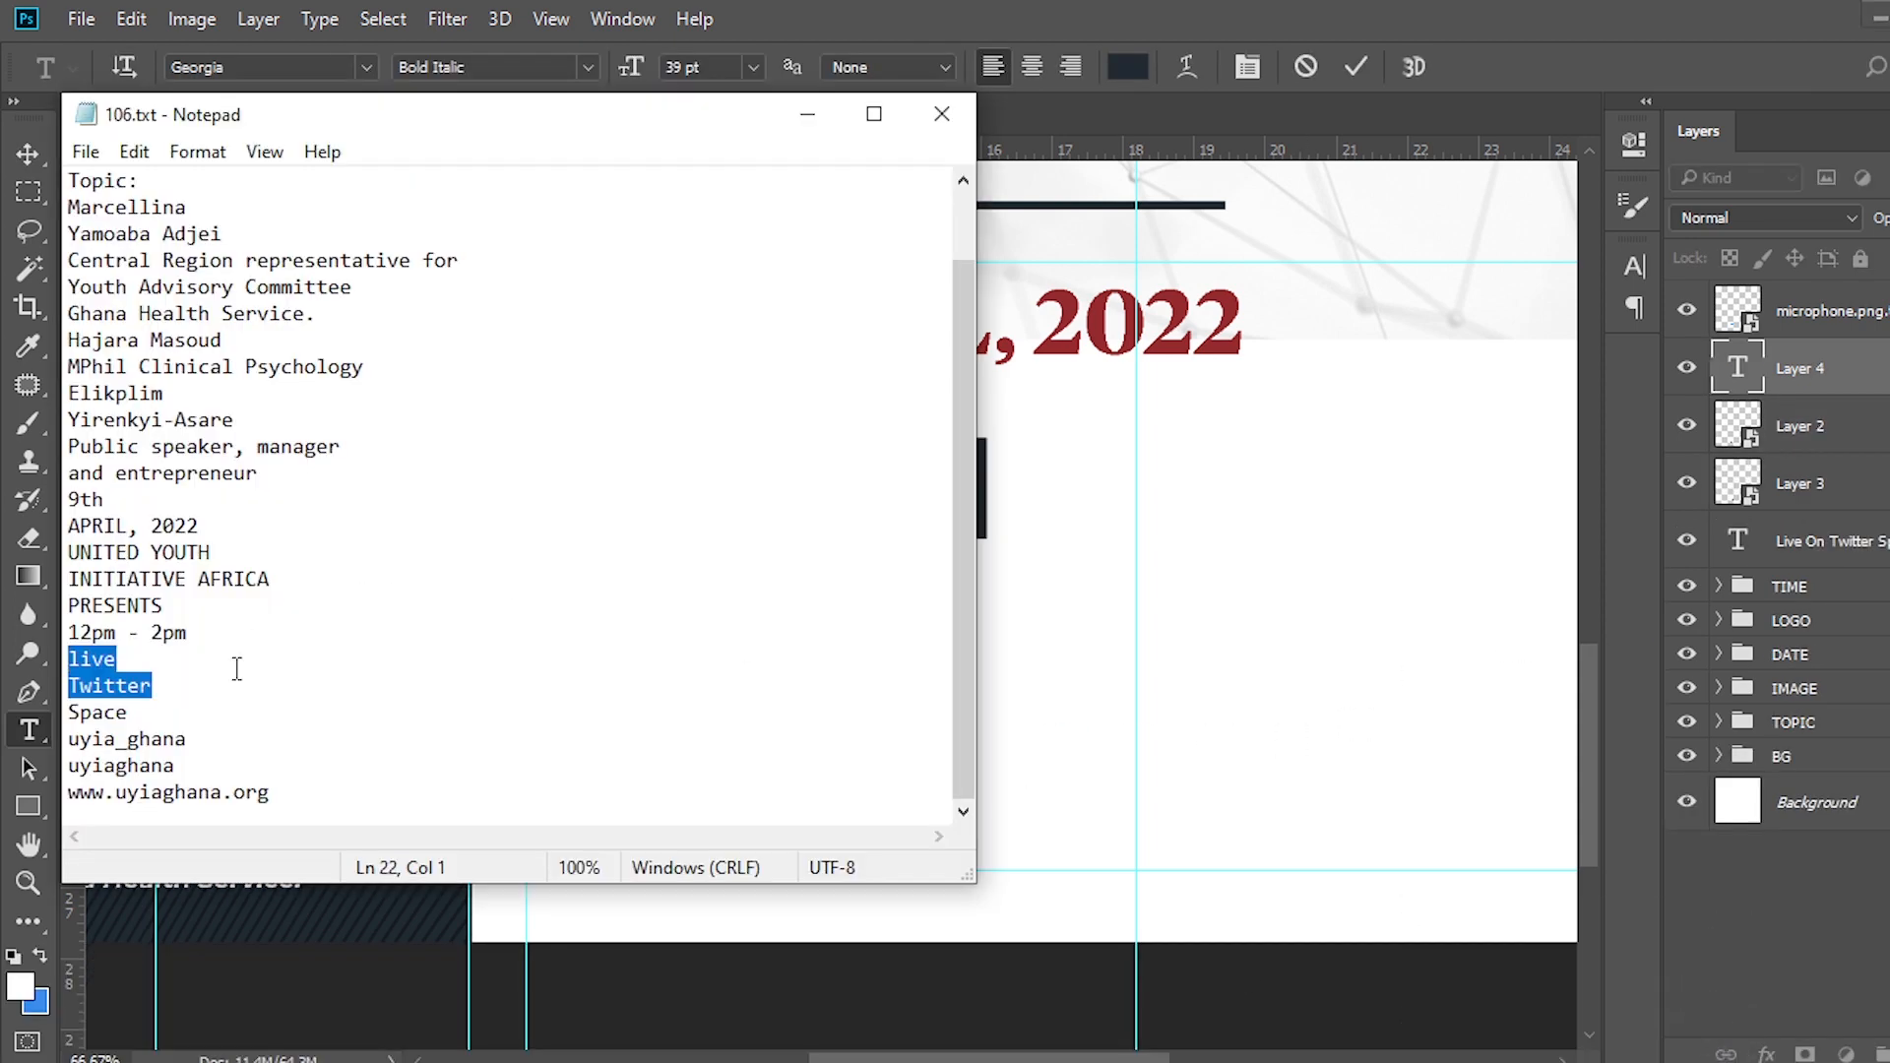
pyautogui.moveTo(213, 765); pyautogui.dragTo(67, 766)
pyautogui.hotkey('ctrl', 'c')
pyautogui.click(808, 113)
pyautogui.hotkey('ctrl', 'v')
pyautogui.click(1870, 387)
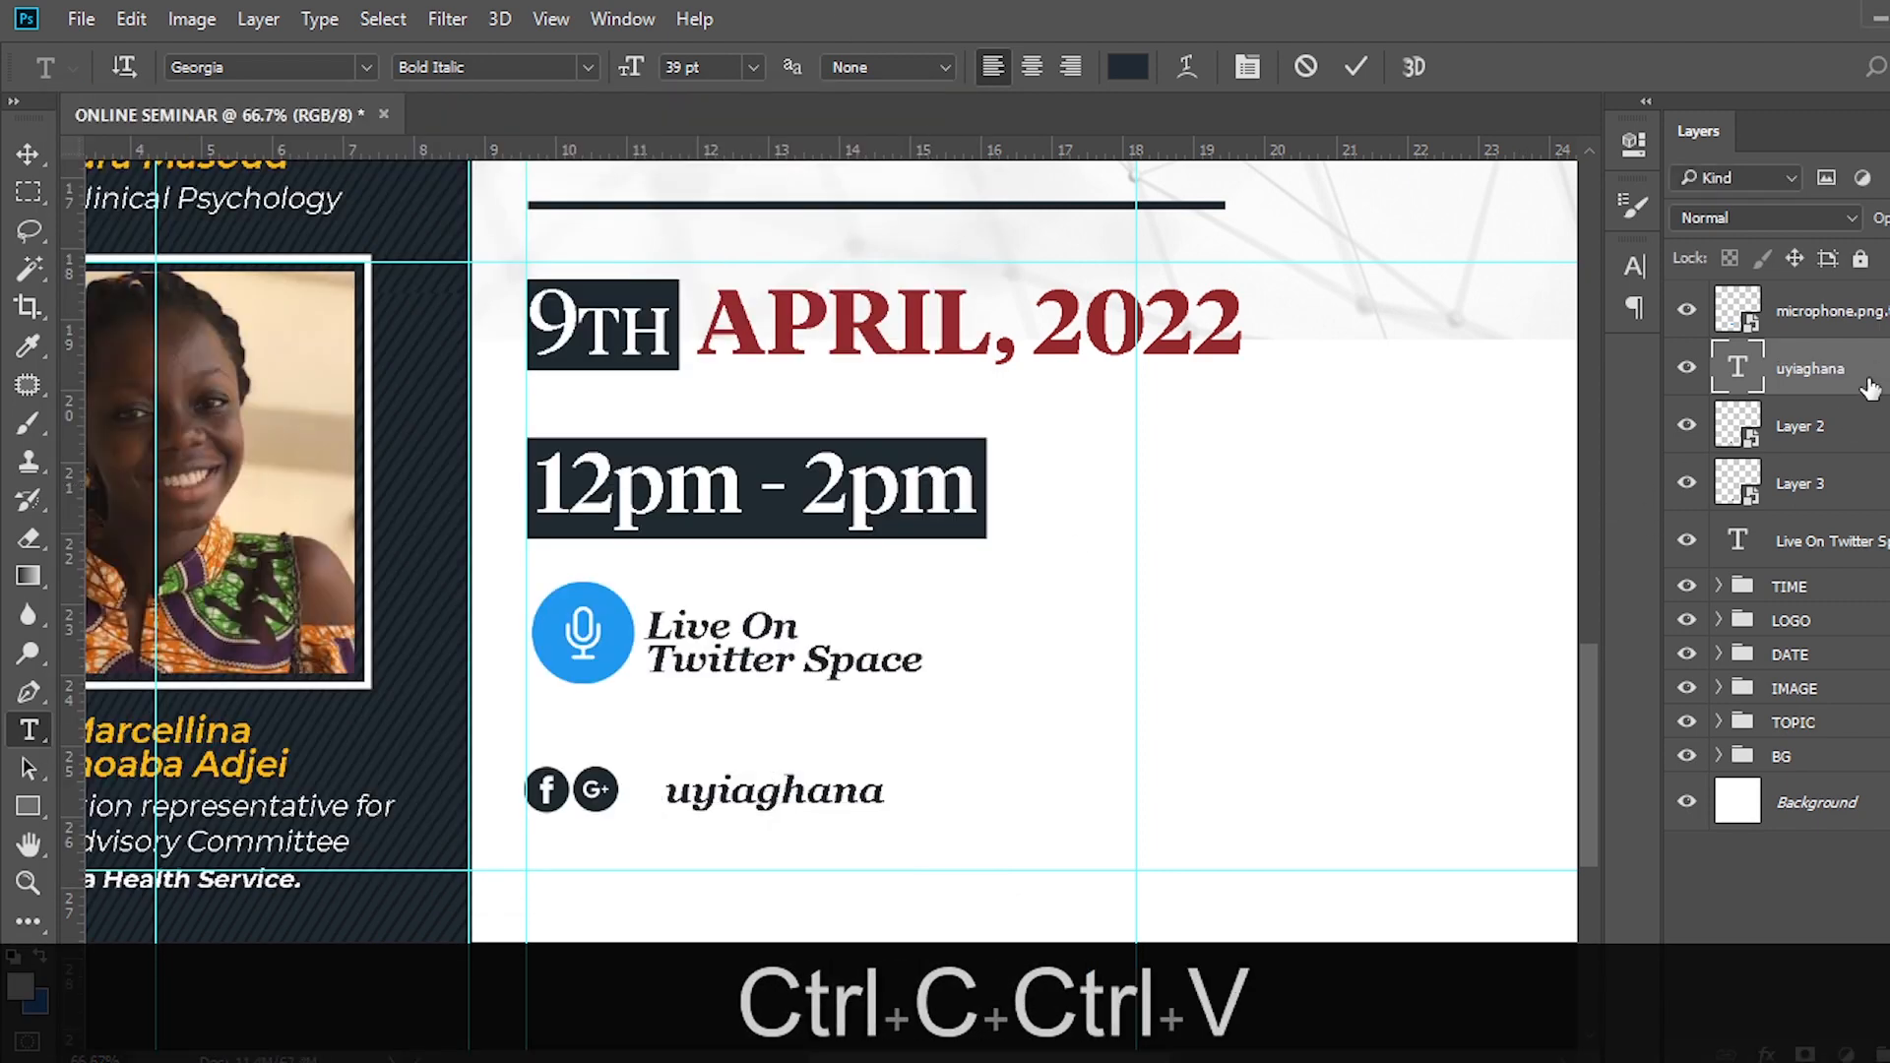
# Set the "uyiaghana" text's font to Tiempos Headline at 29 pt.
pyautogui.click(1634, 262)
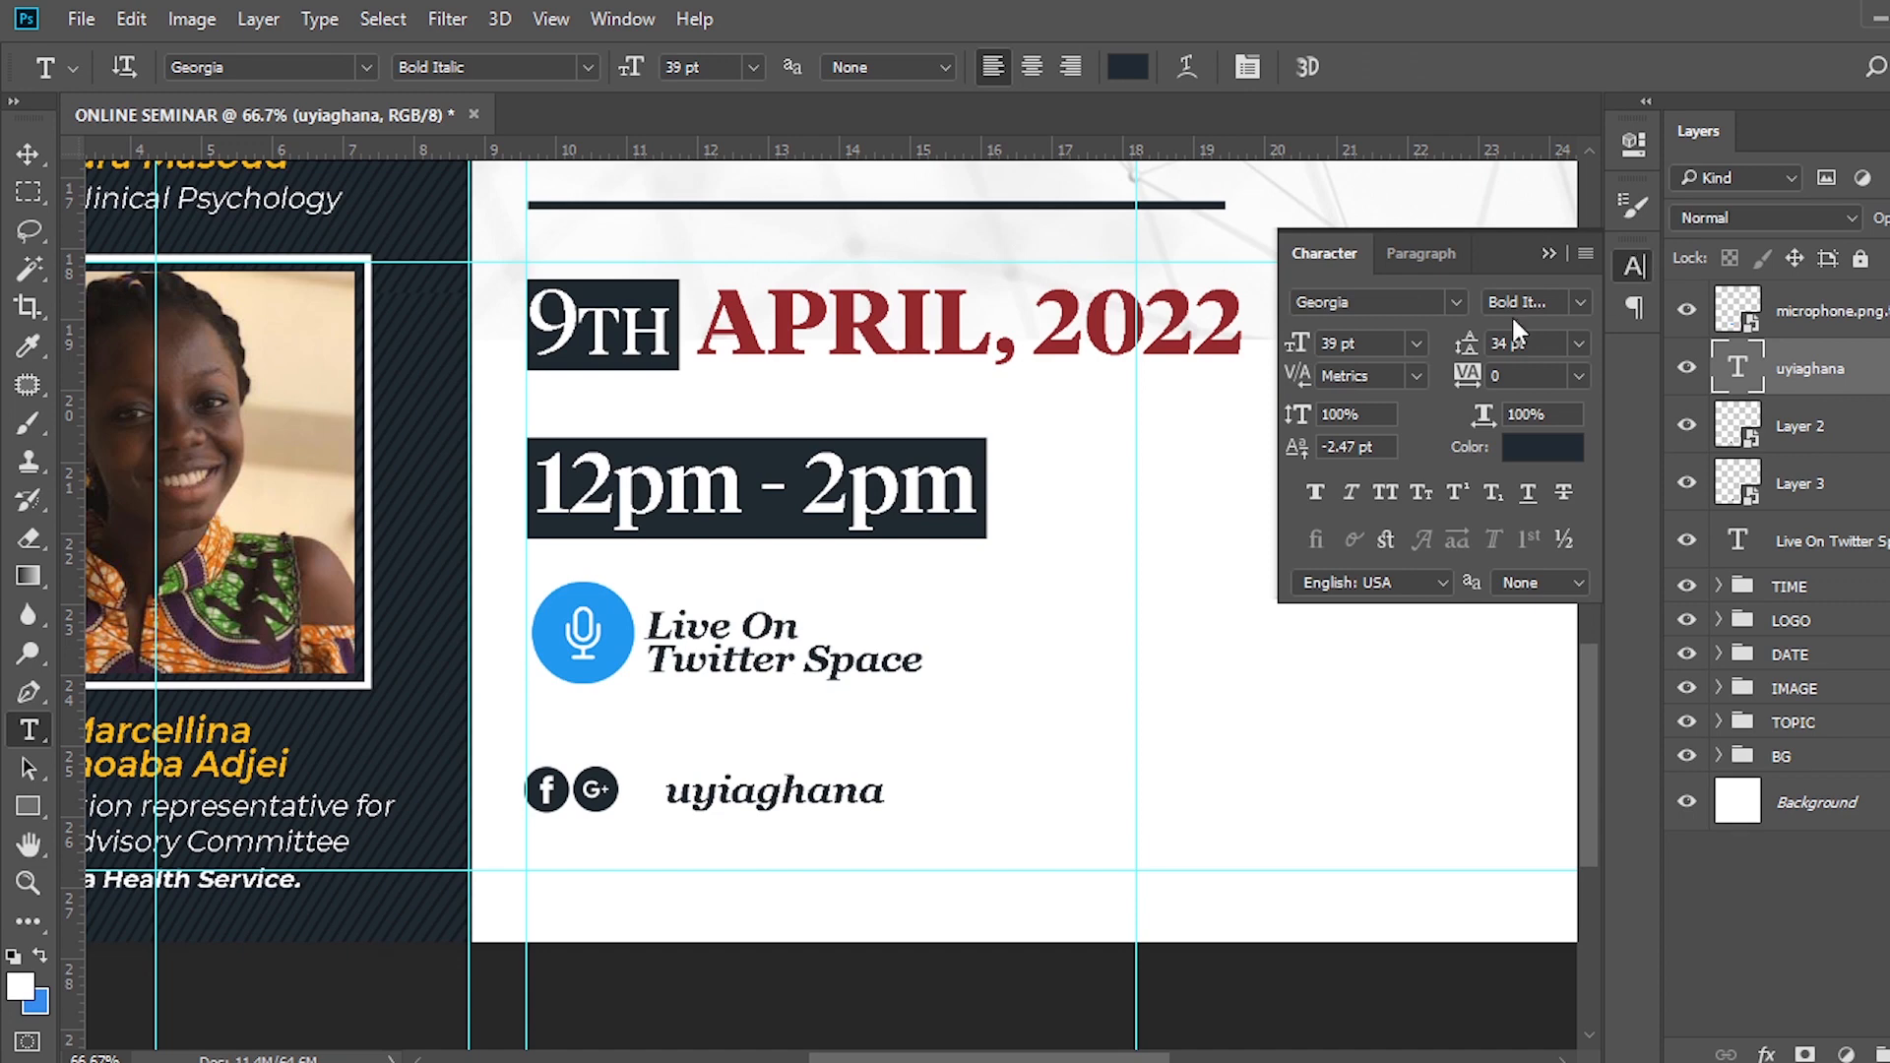
pyautogui.click(1455, 305)
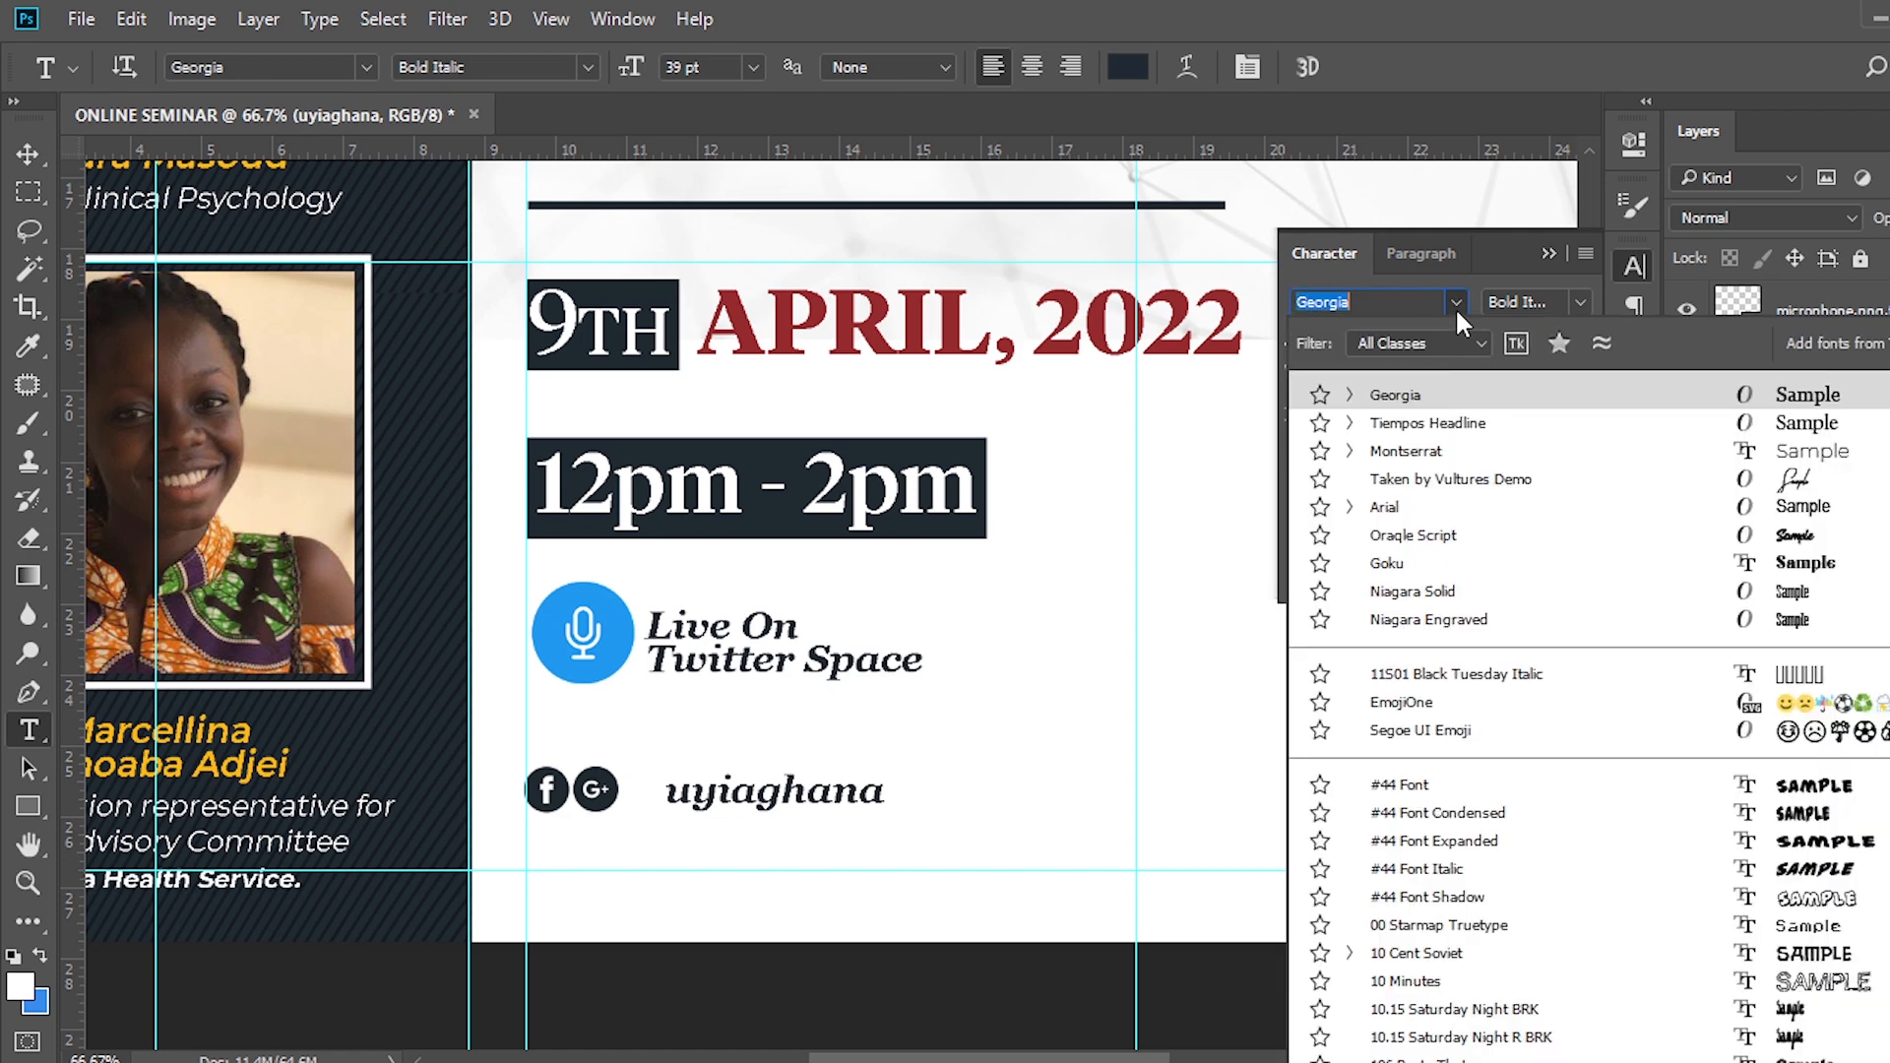
pyautogui.click(1433, 424)
pyautogui.click(1378, 341)
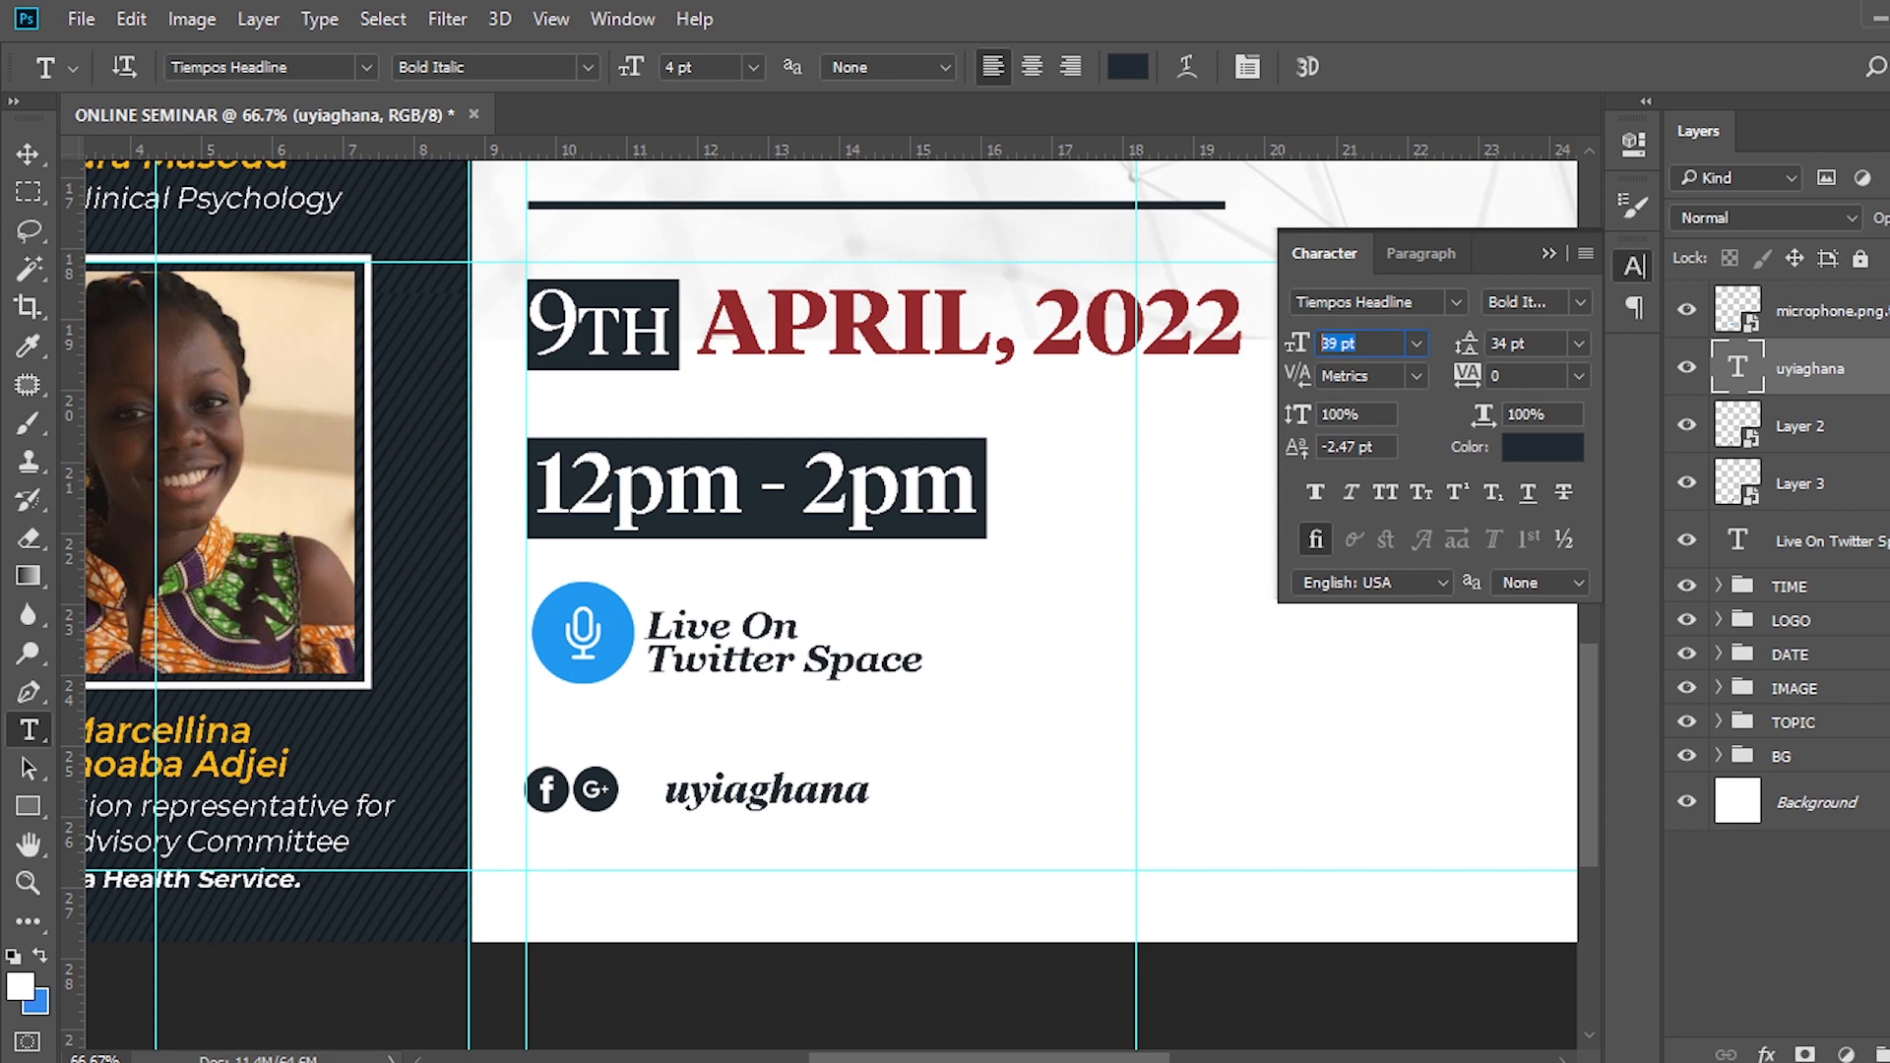
pyautogui.write('49')
pyautogui.press('Return')
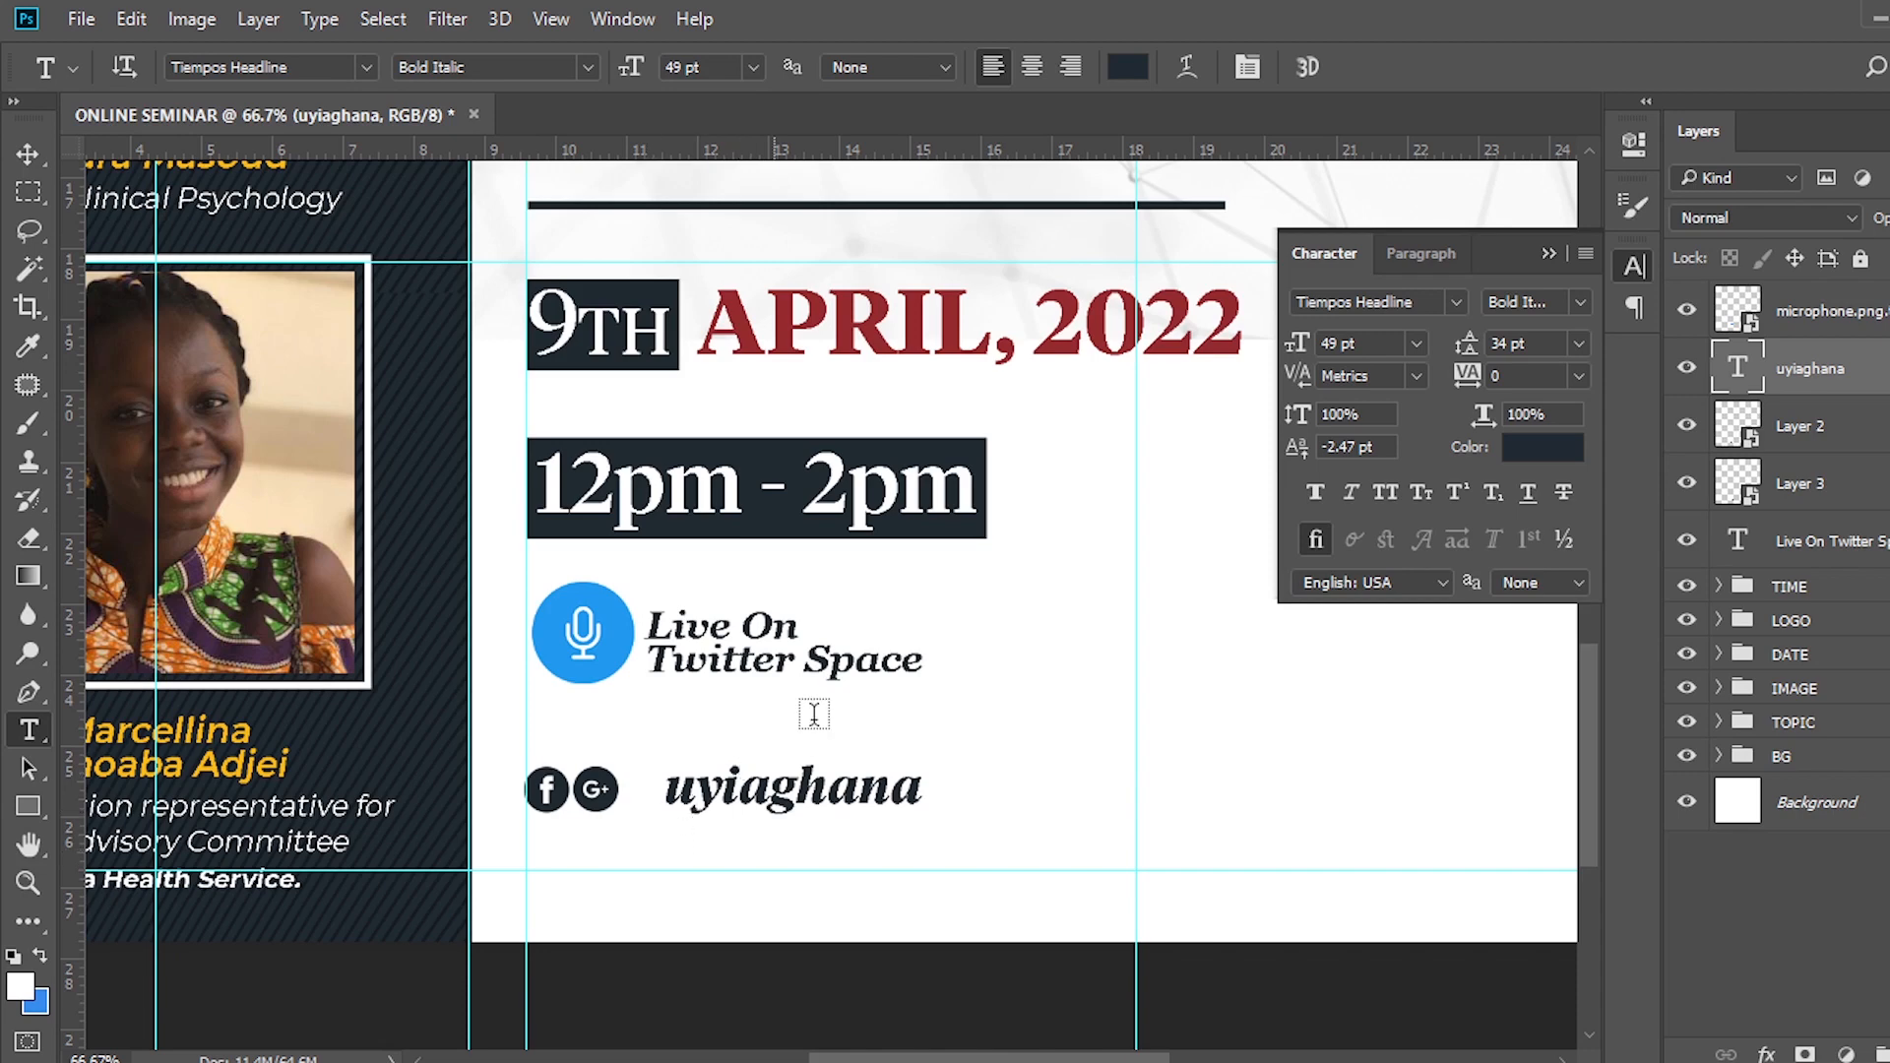
pyautogui.click(1360, 346)
pyautogui.write('29')
pyautogui.press('Return')
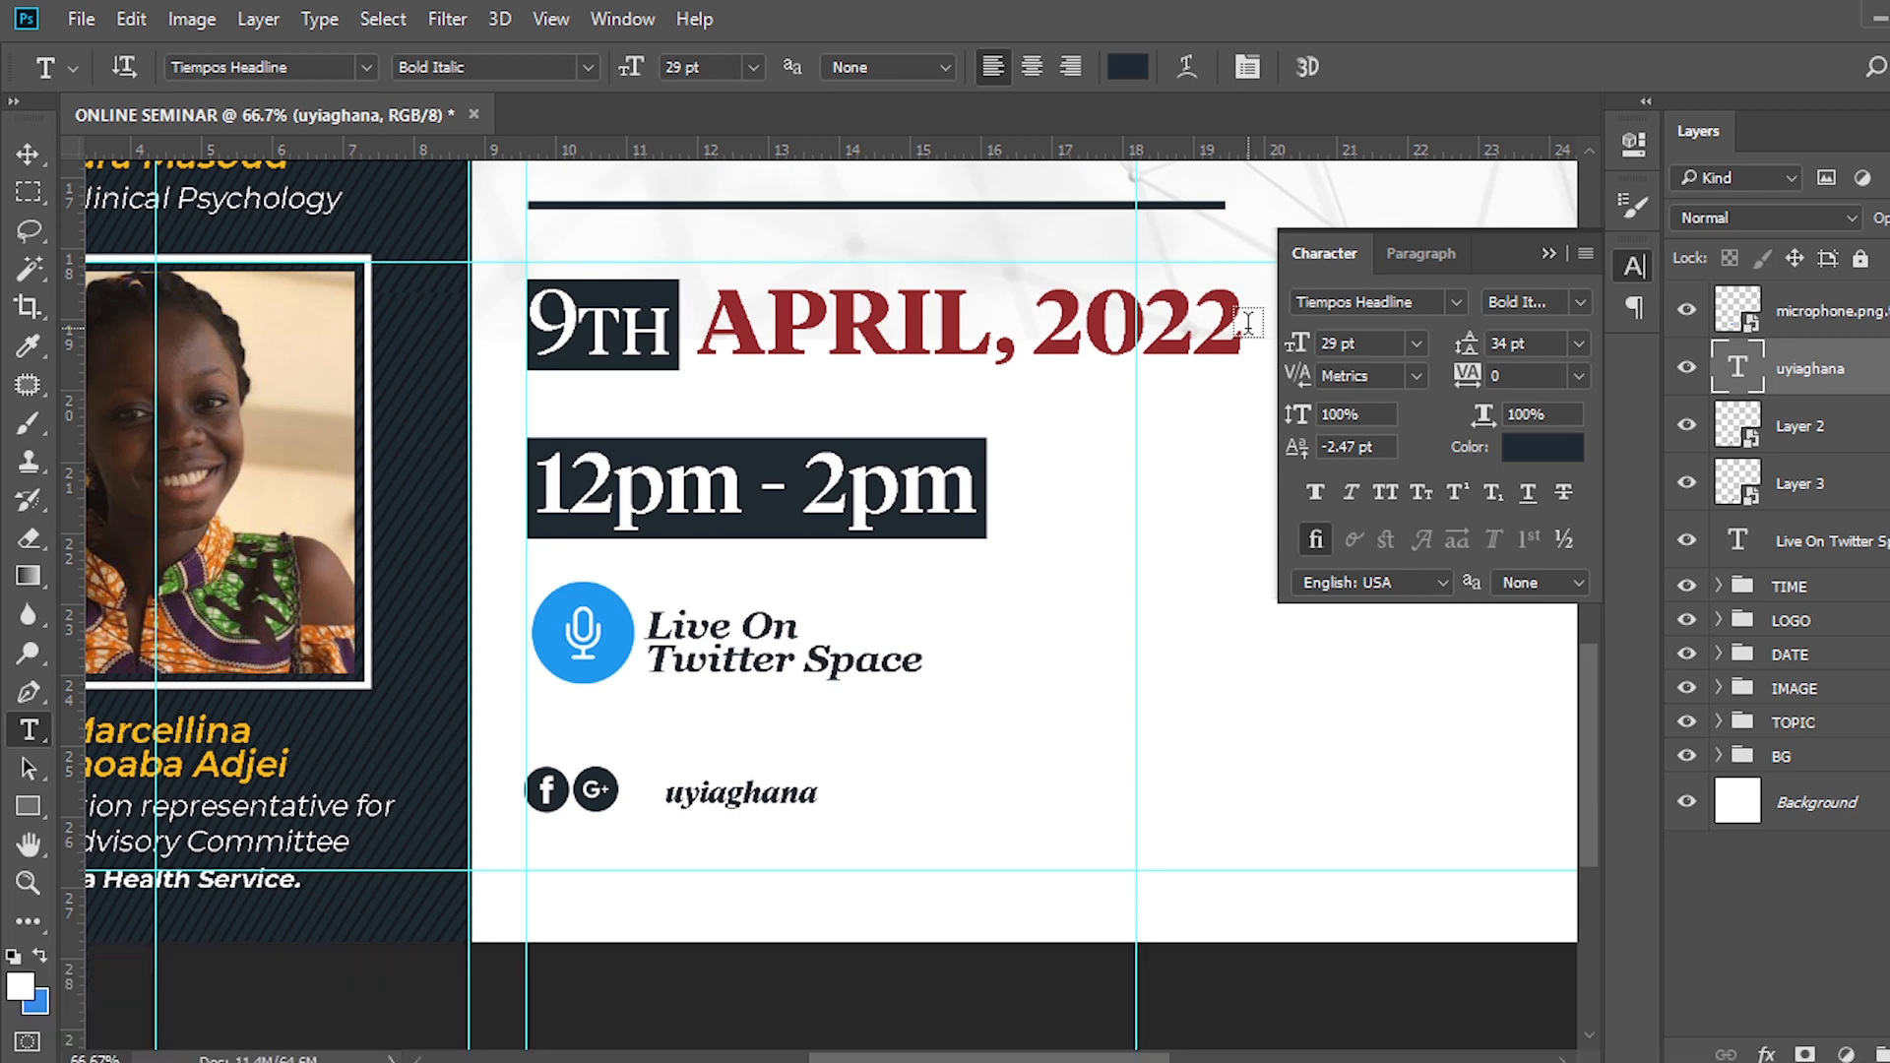
# Change the "uyiaghana" text to the Medium font style with faux italic applied.
pyautogui.click(1583, 303)
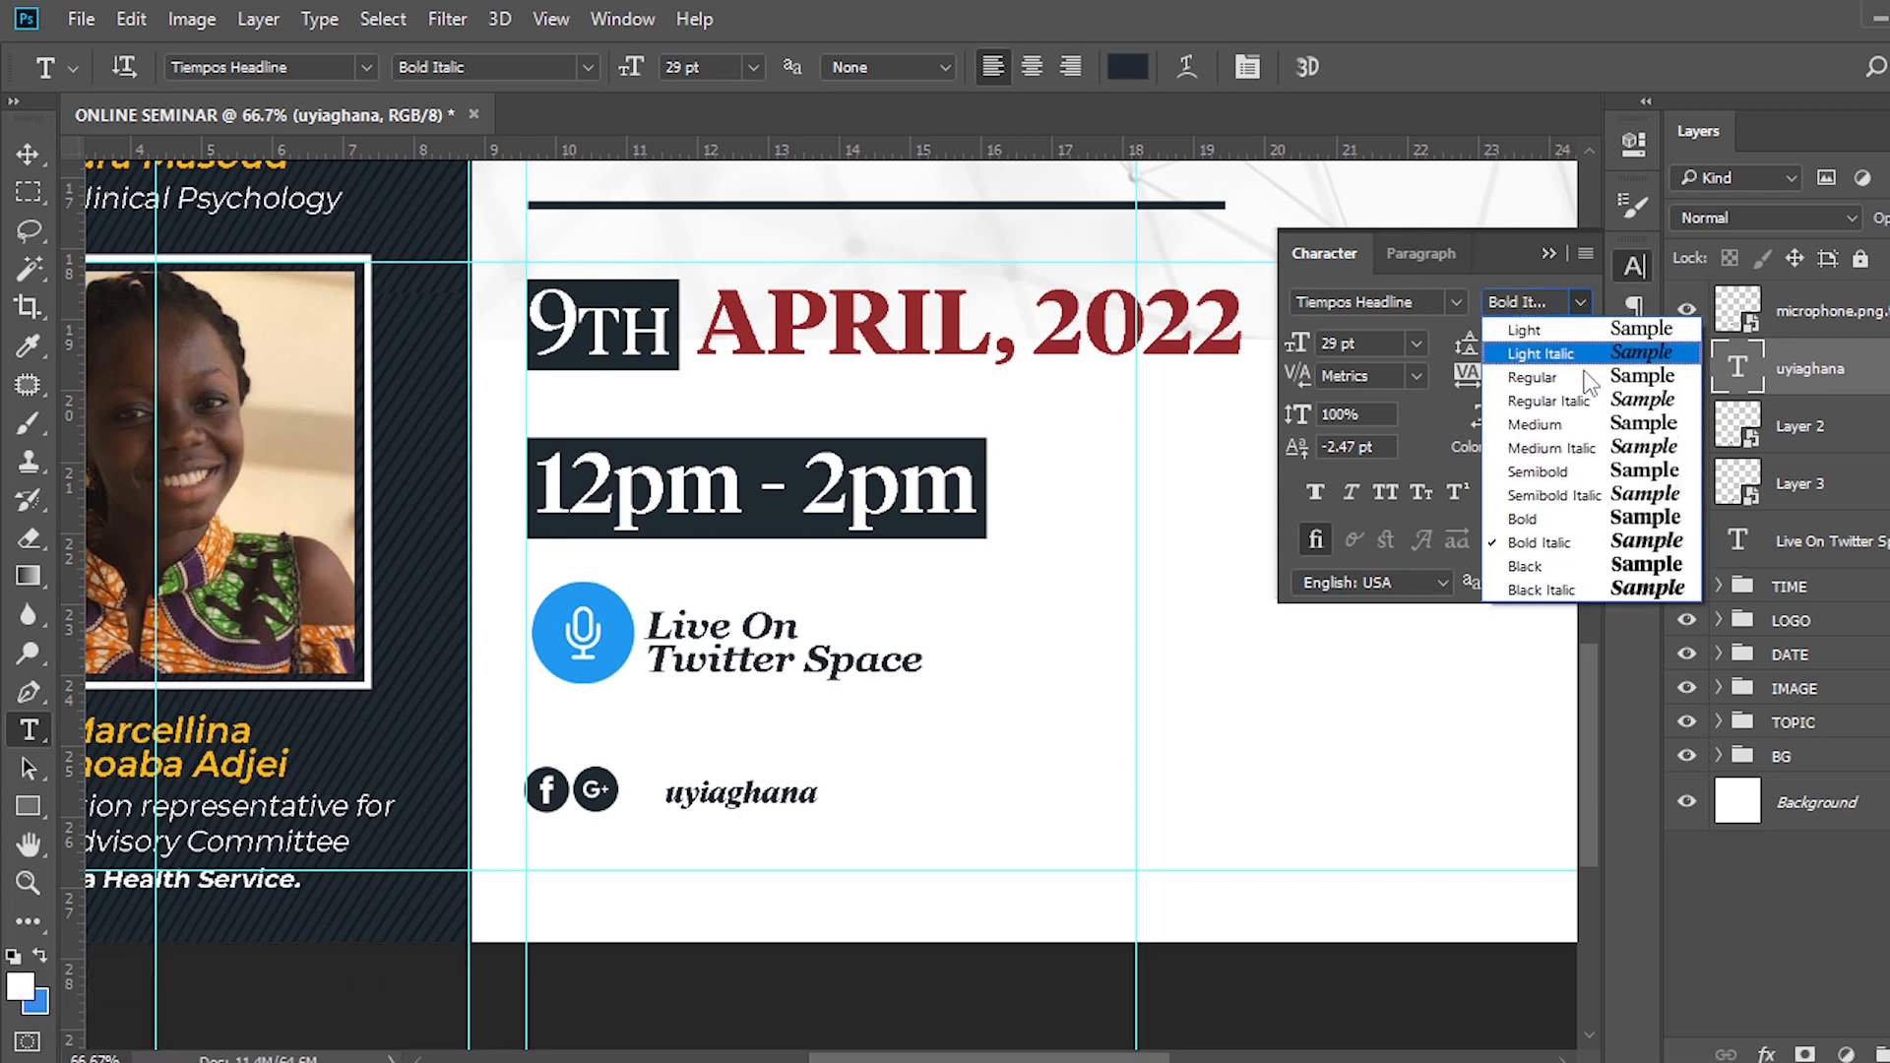
pyautogui.click(1544, 425)
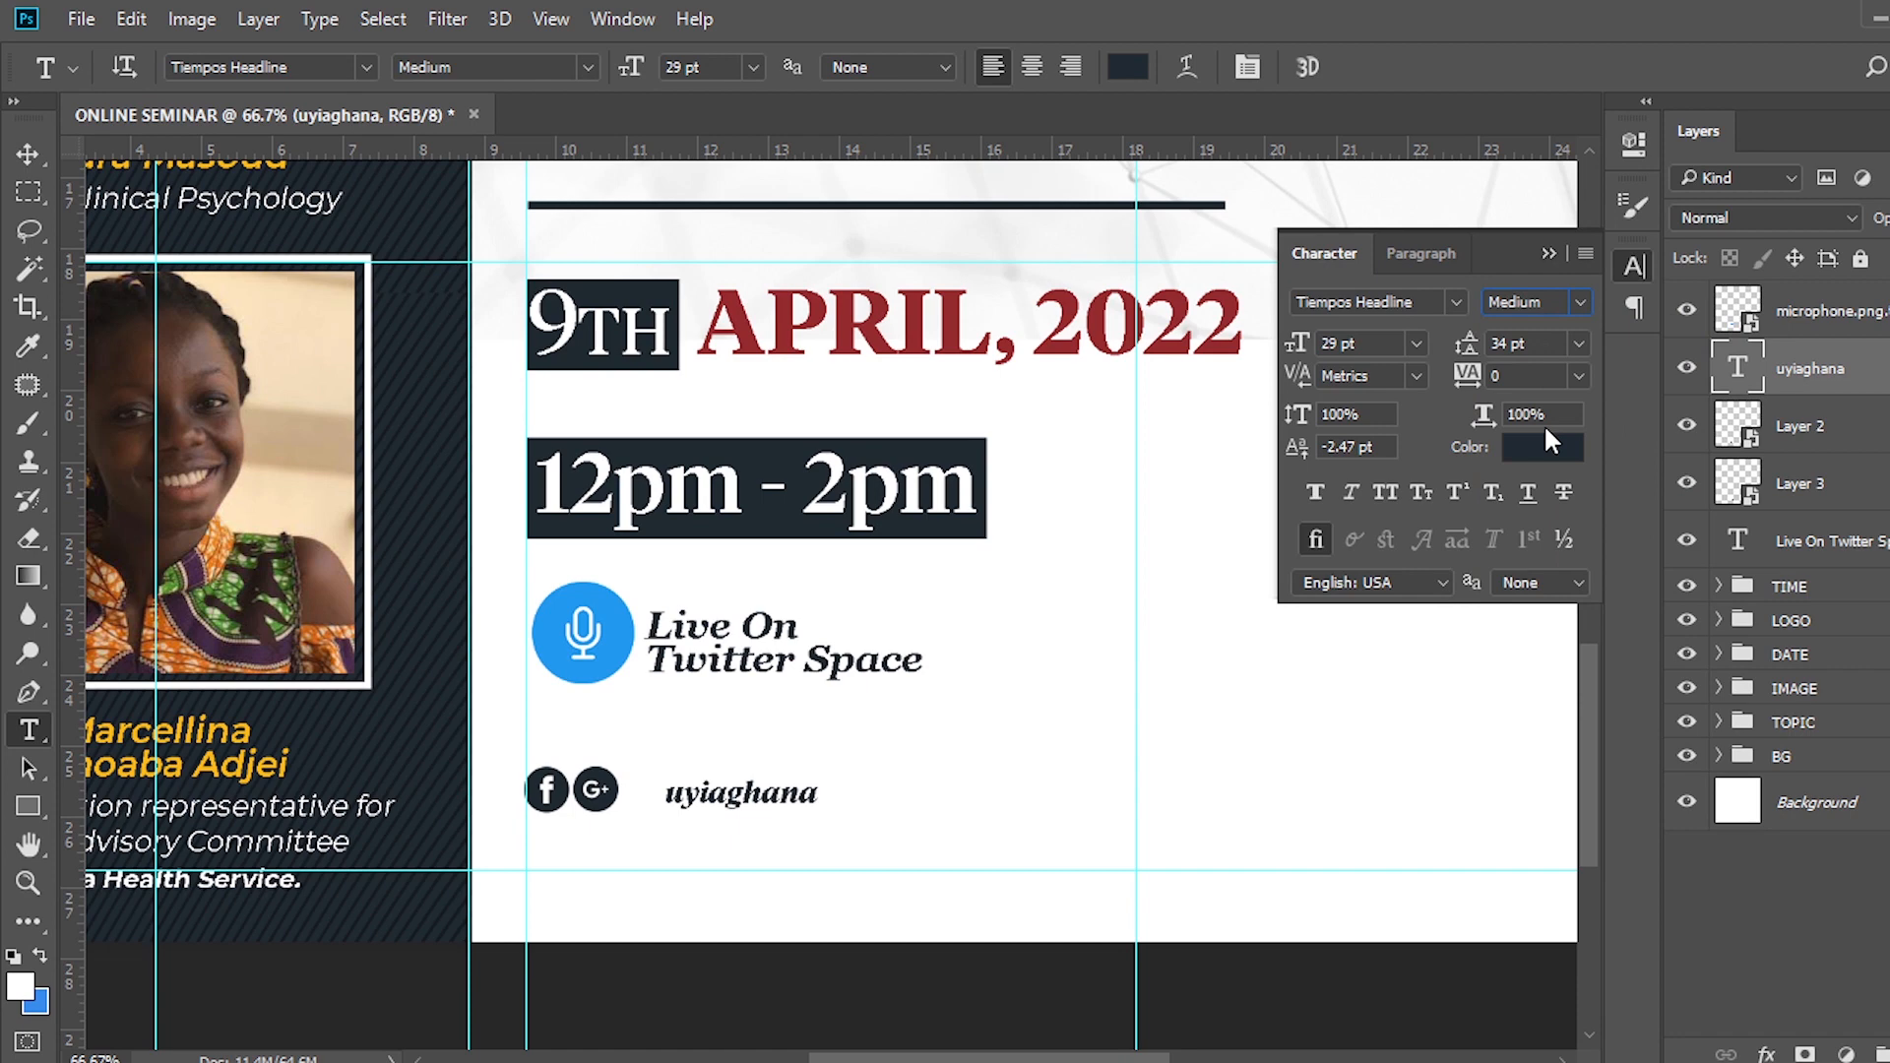
pyautogui.click(1359, 493)
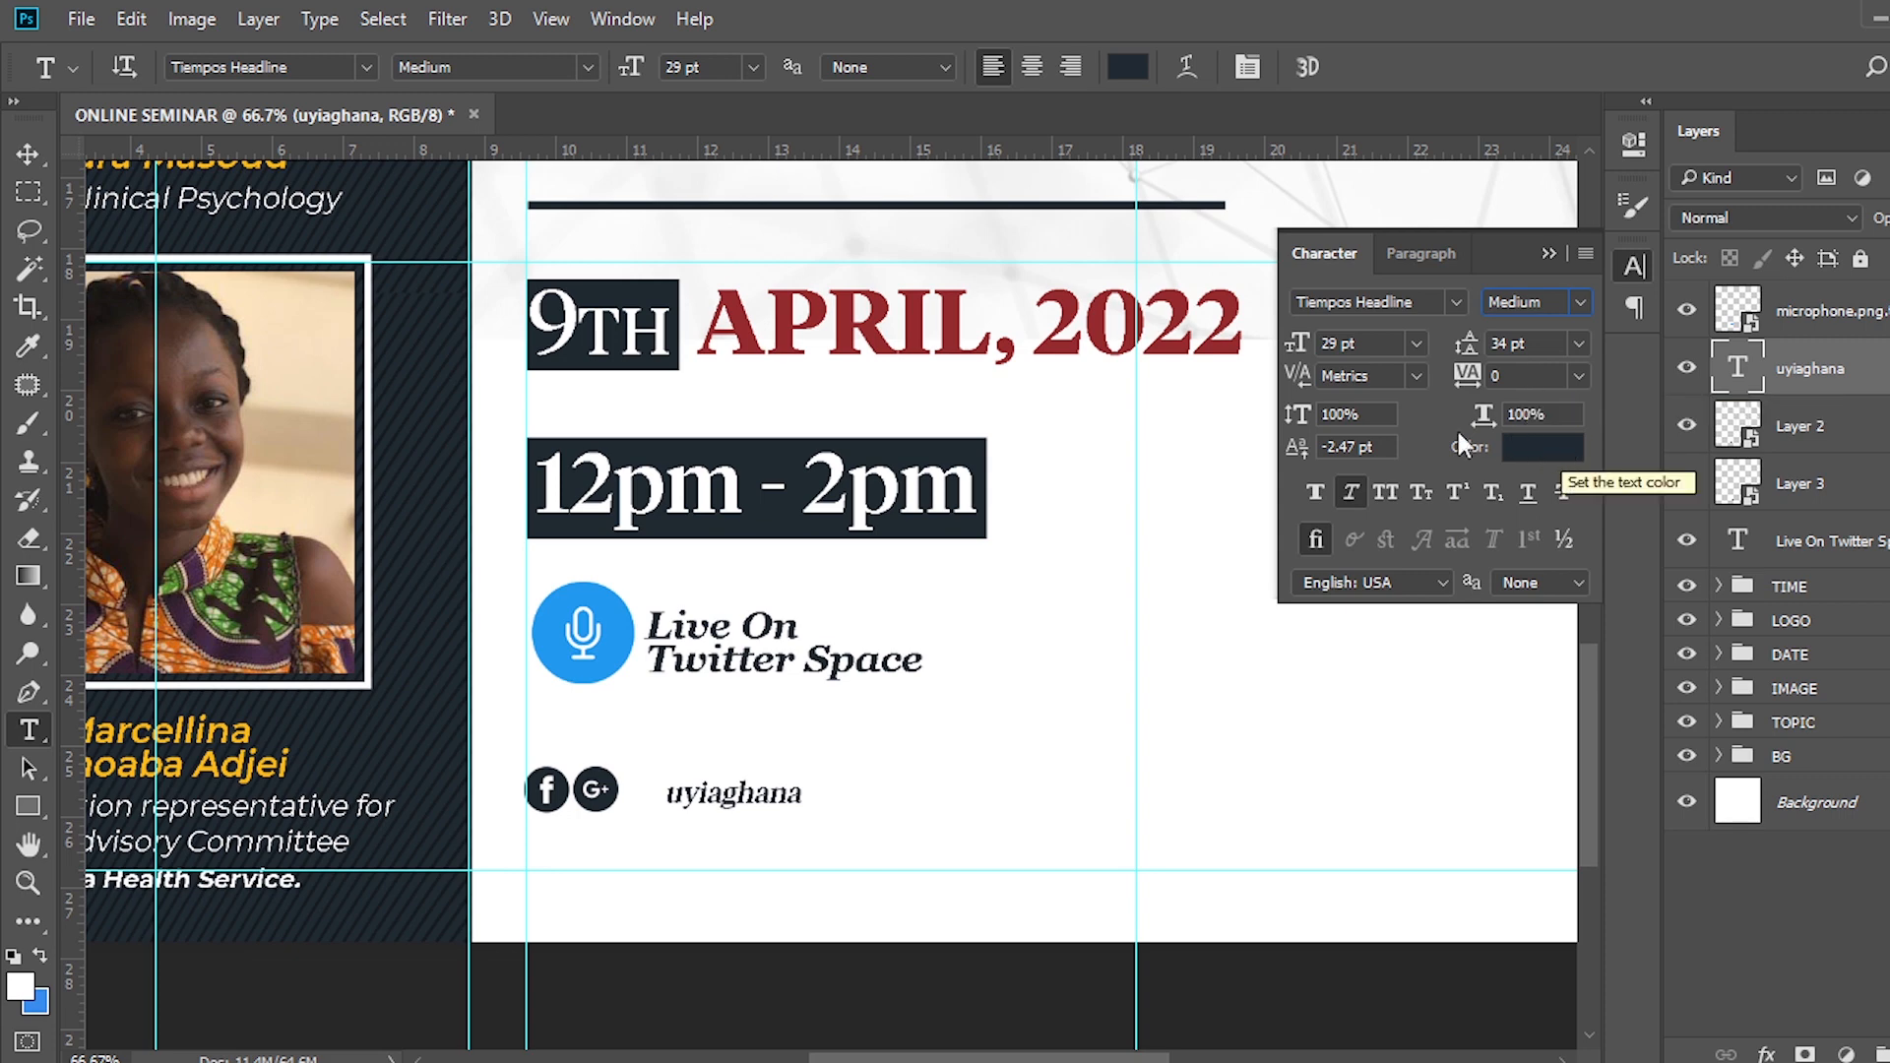
pyautogui.click(1548, 253)
# Move the "uyiaghana" layer to the top of the layer stack and shift its text closer to the social icons.
pyautogui.moveTo(1827, 382); pyautogui.dragTo(1821, 295)
pyautogui.press('v')
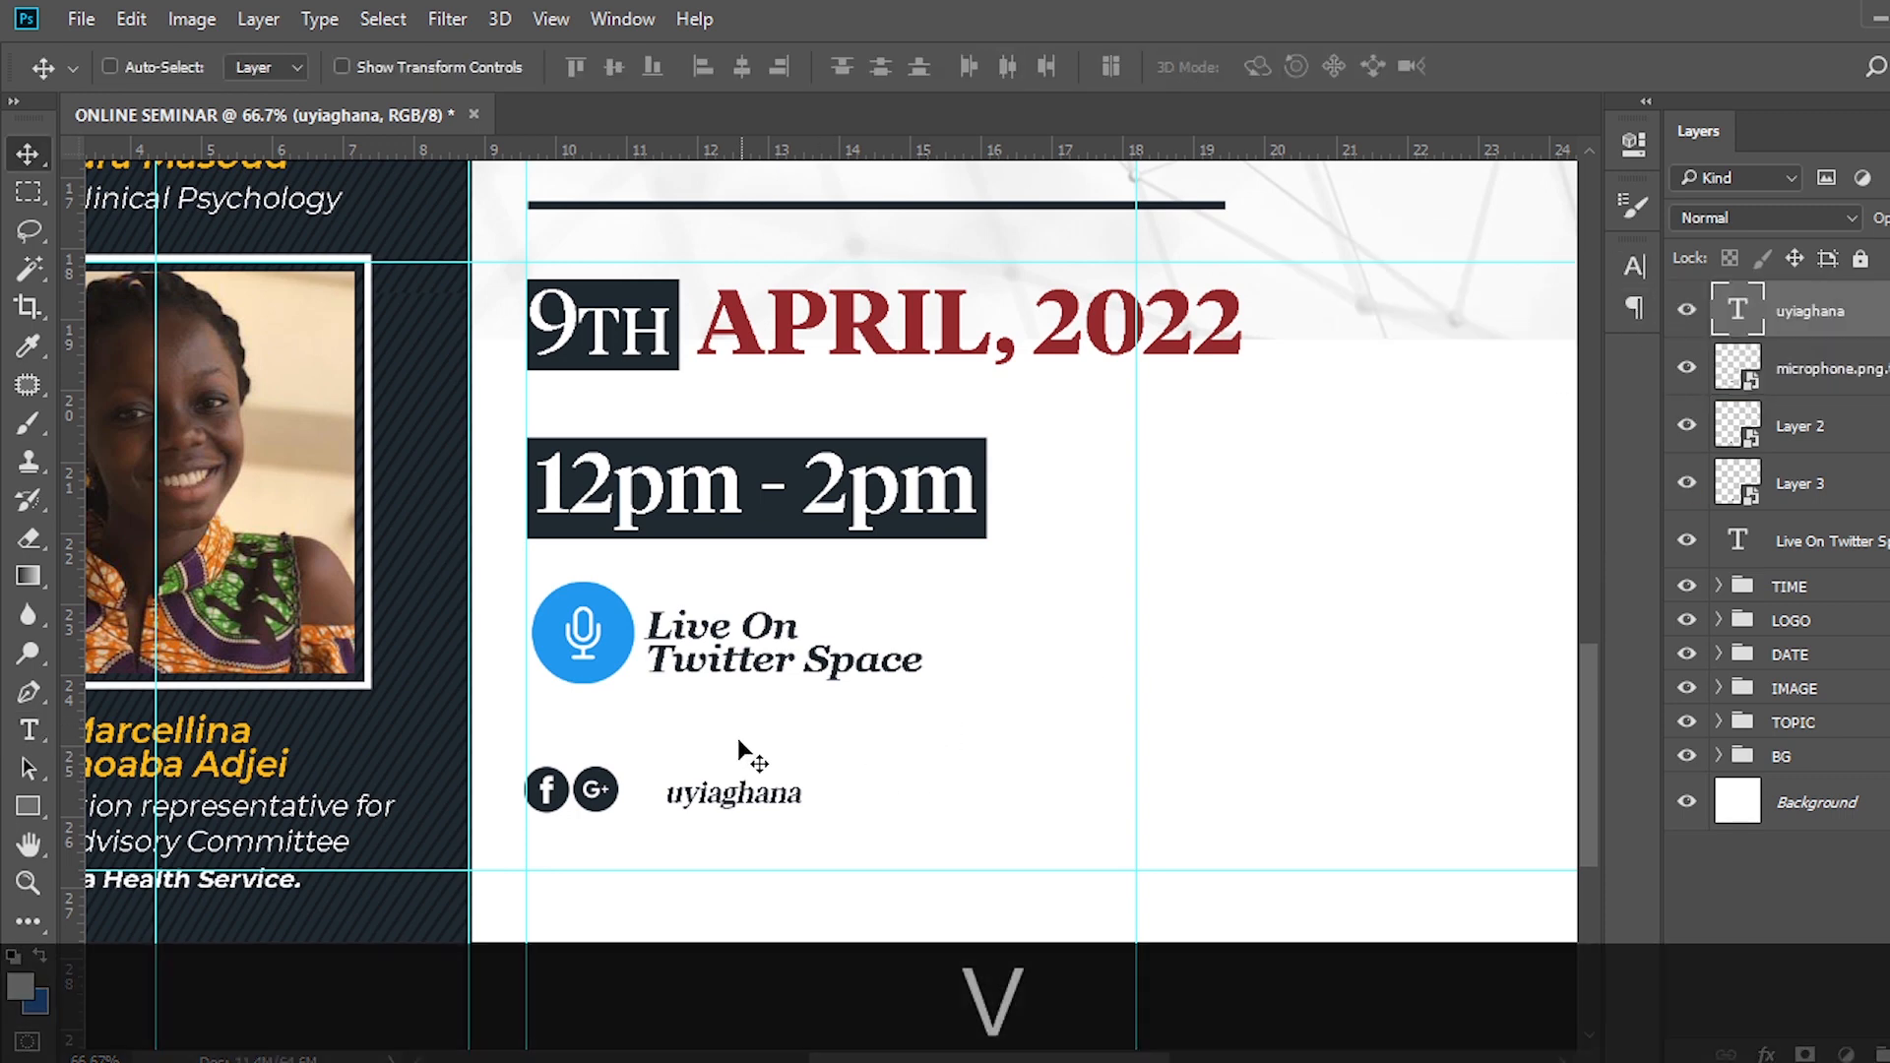
pyautogui.moveTo(759, 743); pyautogui.dragTo(722, 744)
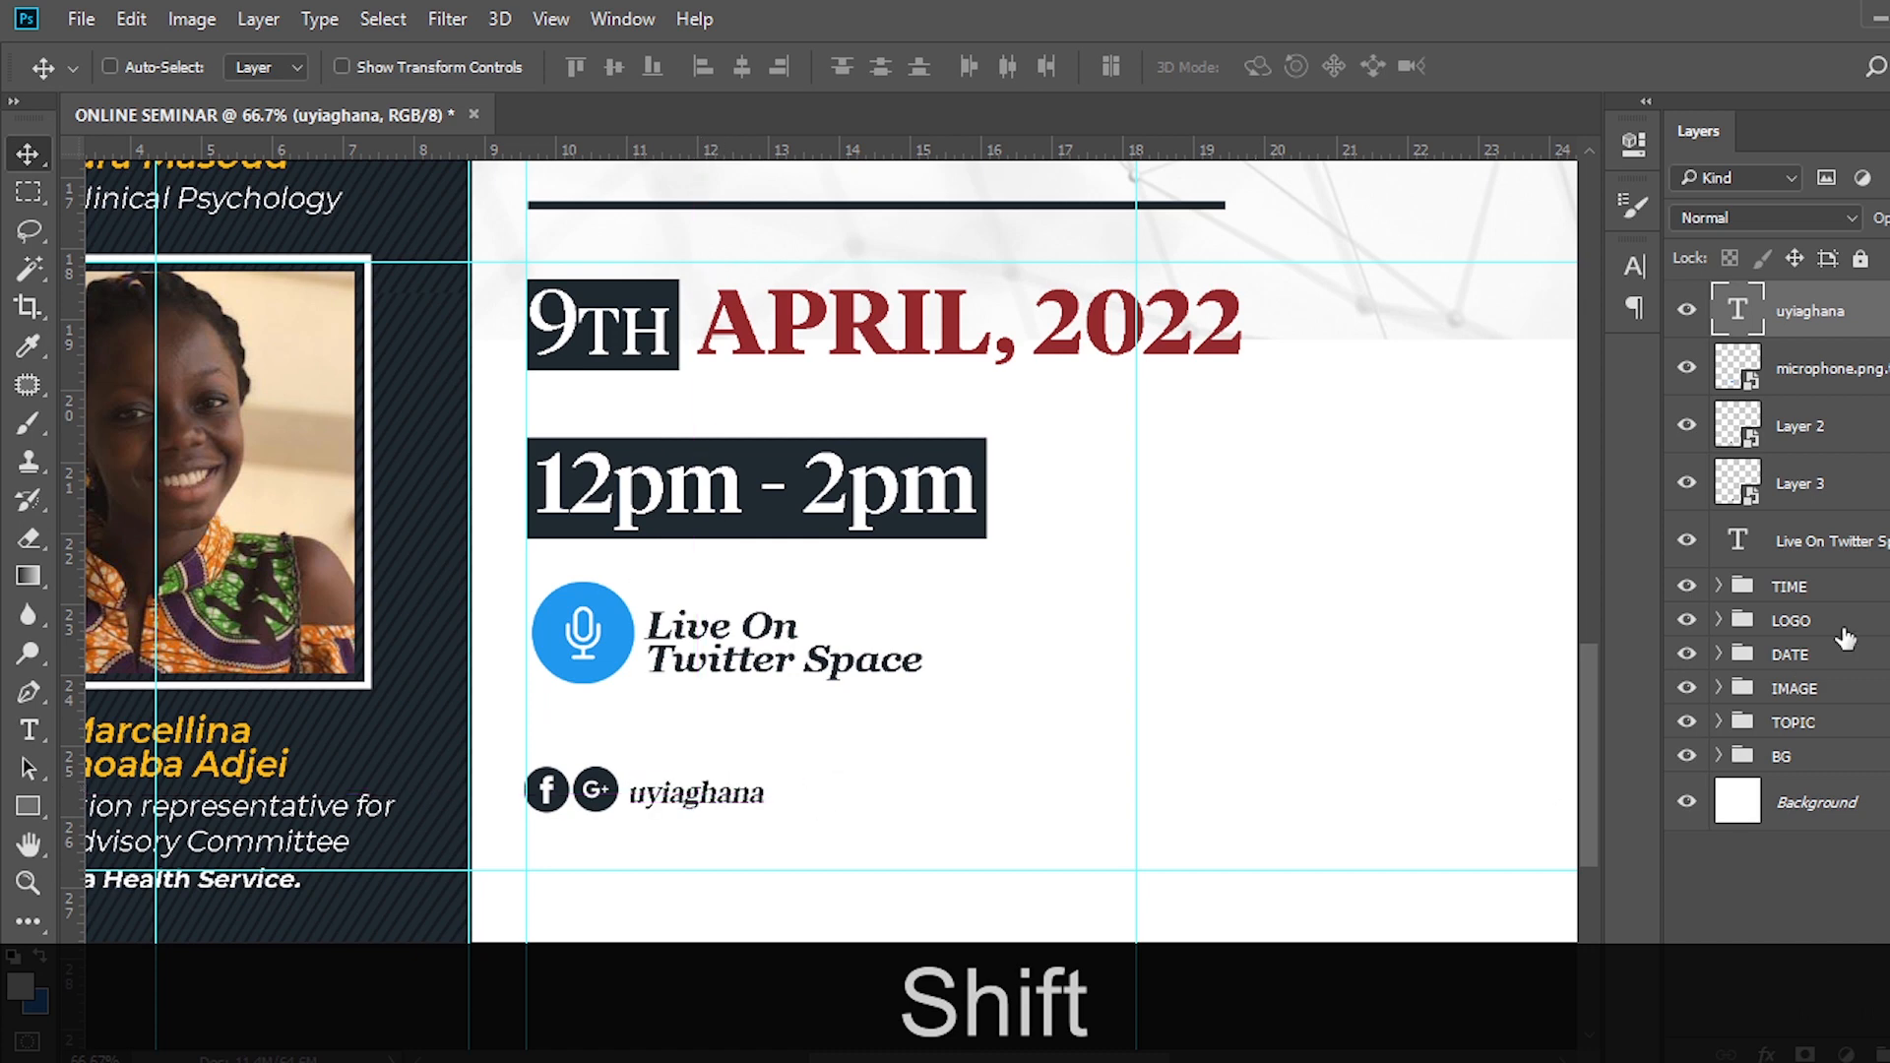
# Scale down the Facebook and Google+ icons together, keeping them on the content area's left guide.
pyautogui.click(1798, 438)
pyautogui.press('ctrl')
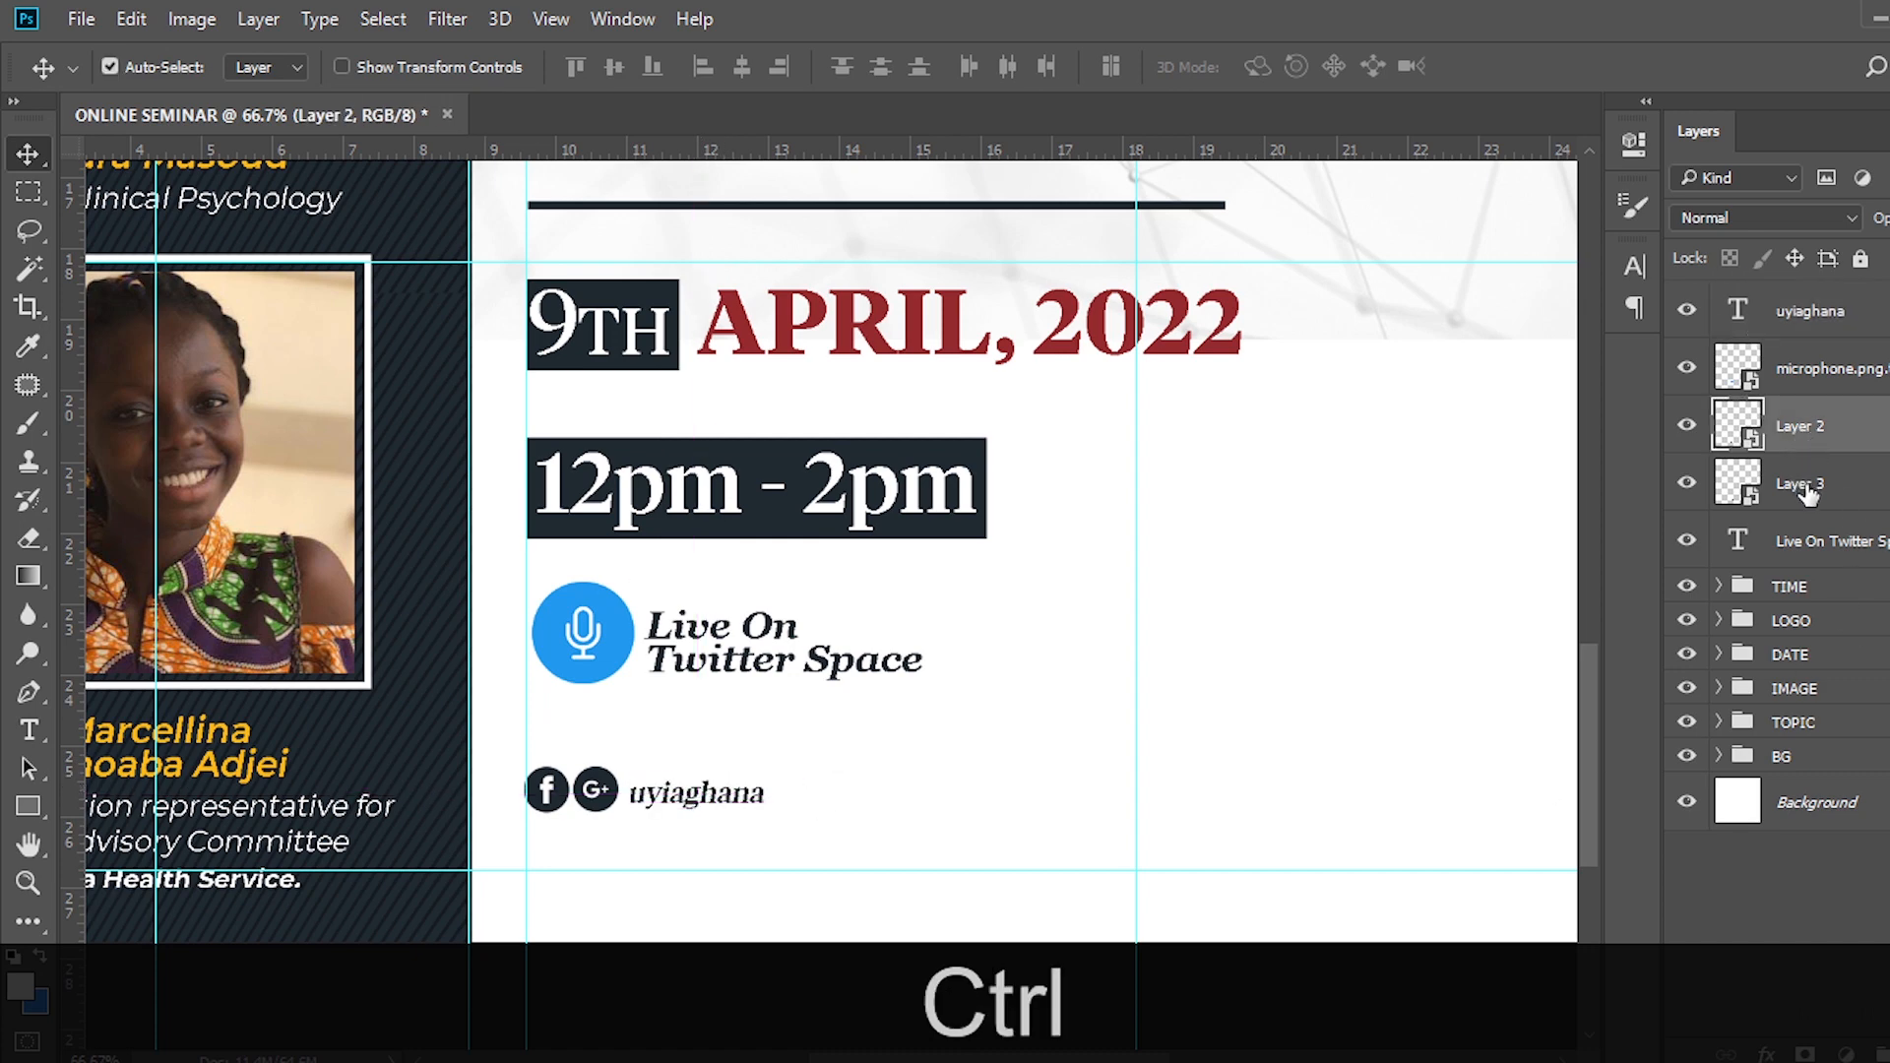
pyautogui.keyDown('ctrl'); pyautogui.click(1807, 492); pyautogui.keyUp('ctrl')
pyautogui.hotkey('ctrl', 't')
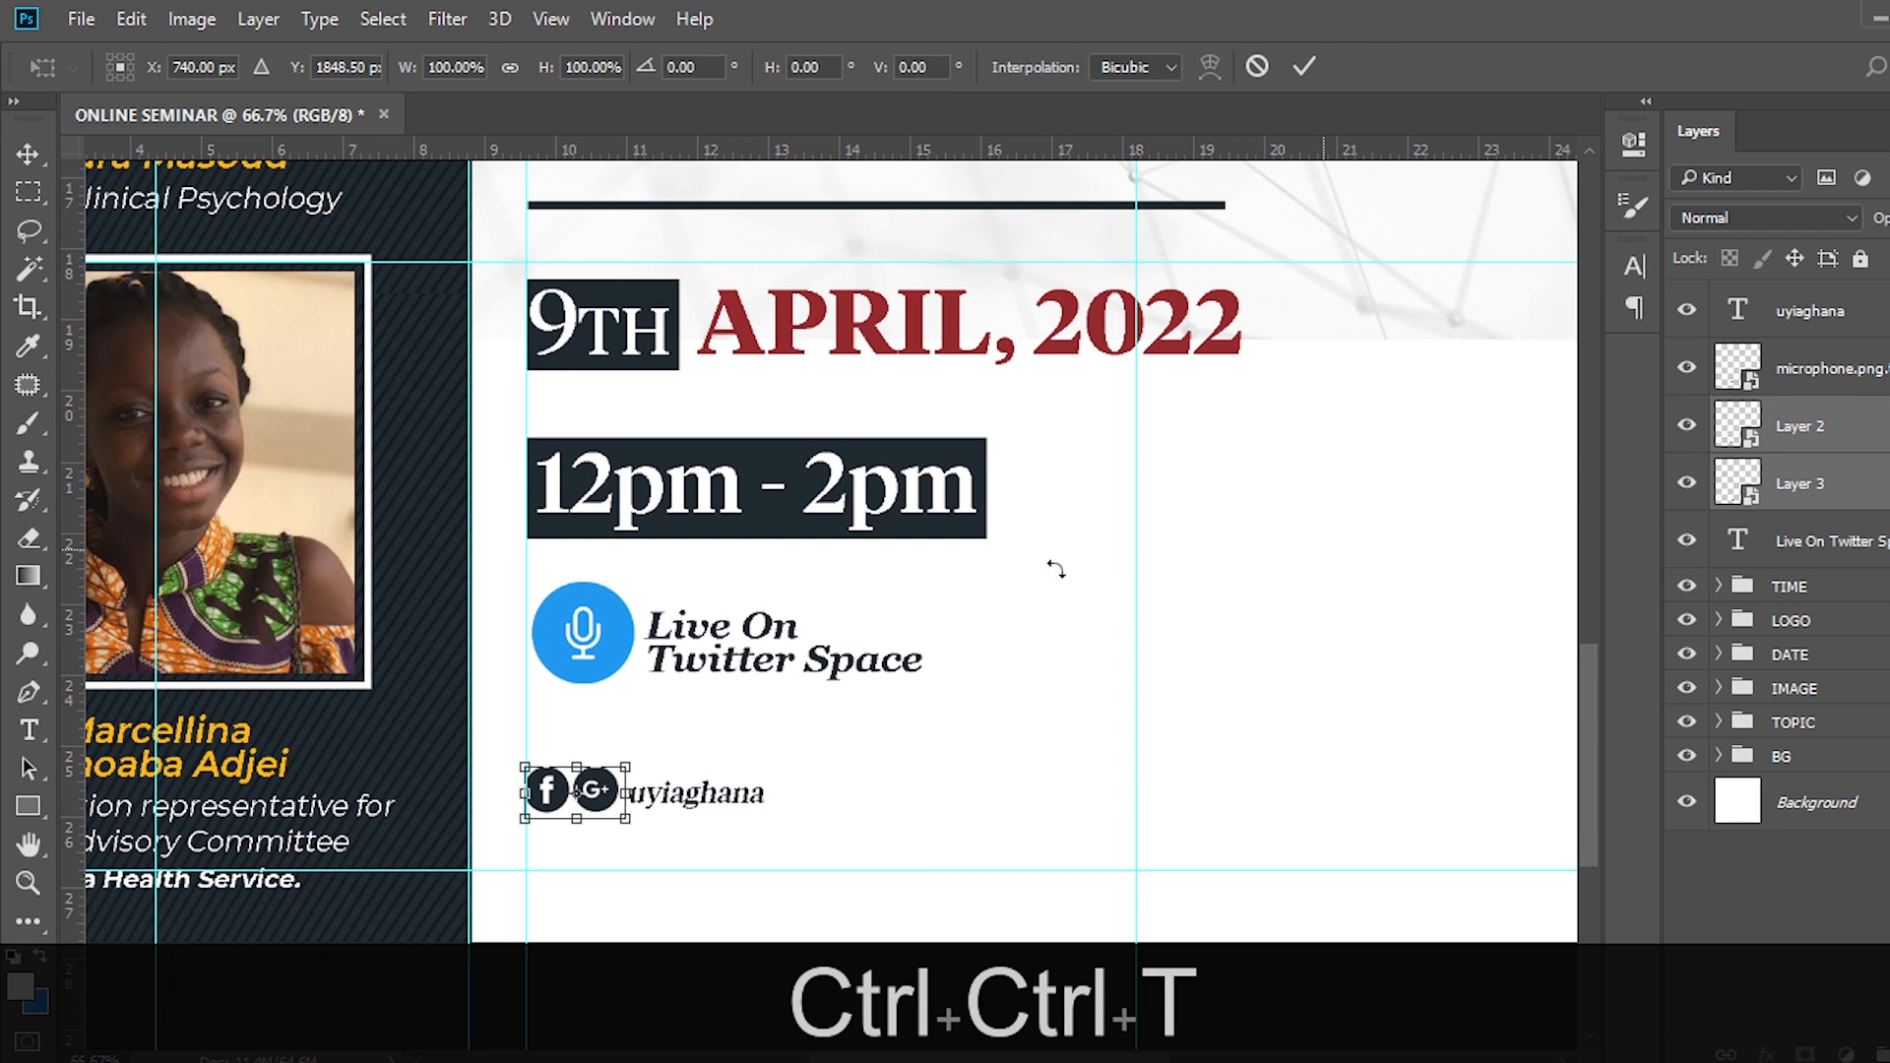
pyautogui.moveTo(630, 822); pyautogui.dragTo(593, 804)
pyautogui.hotkey('shift', 'Return')
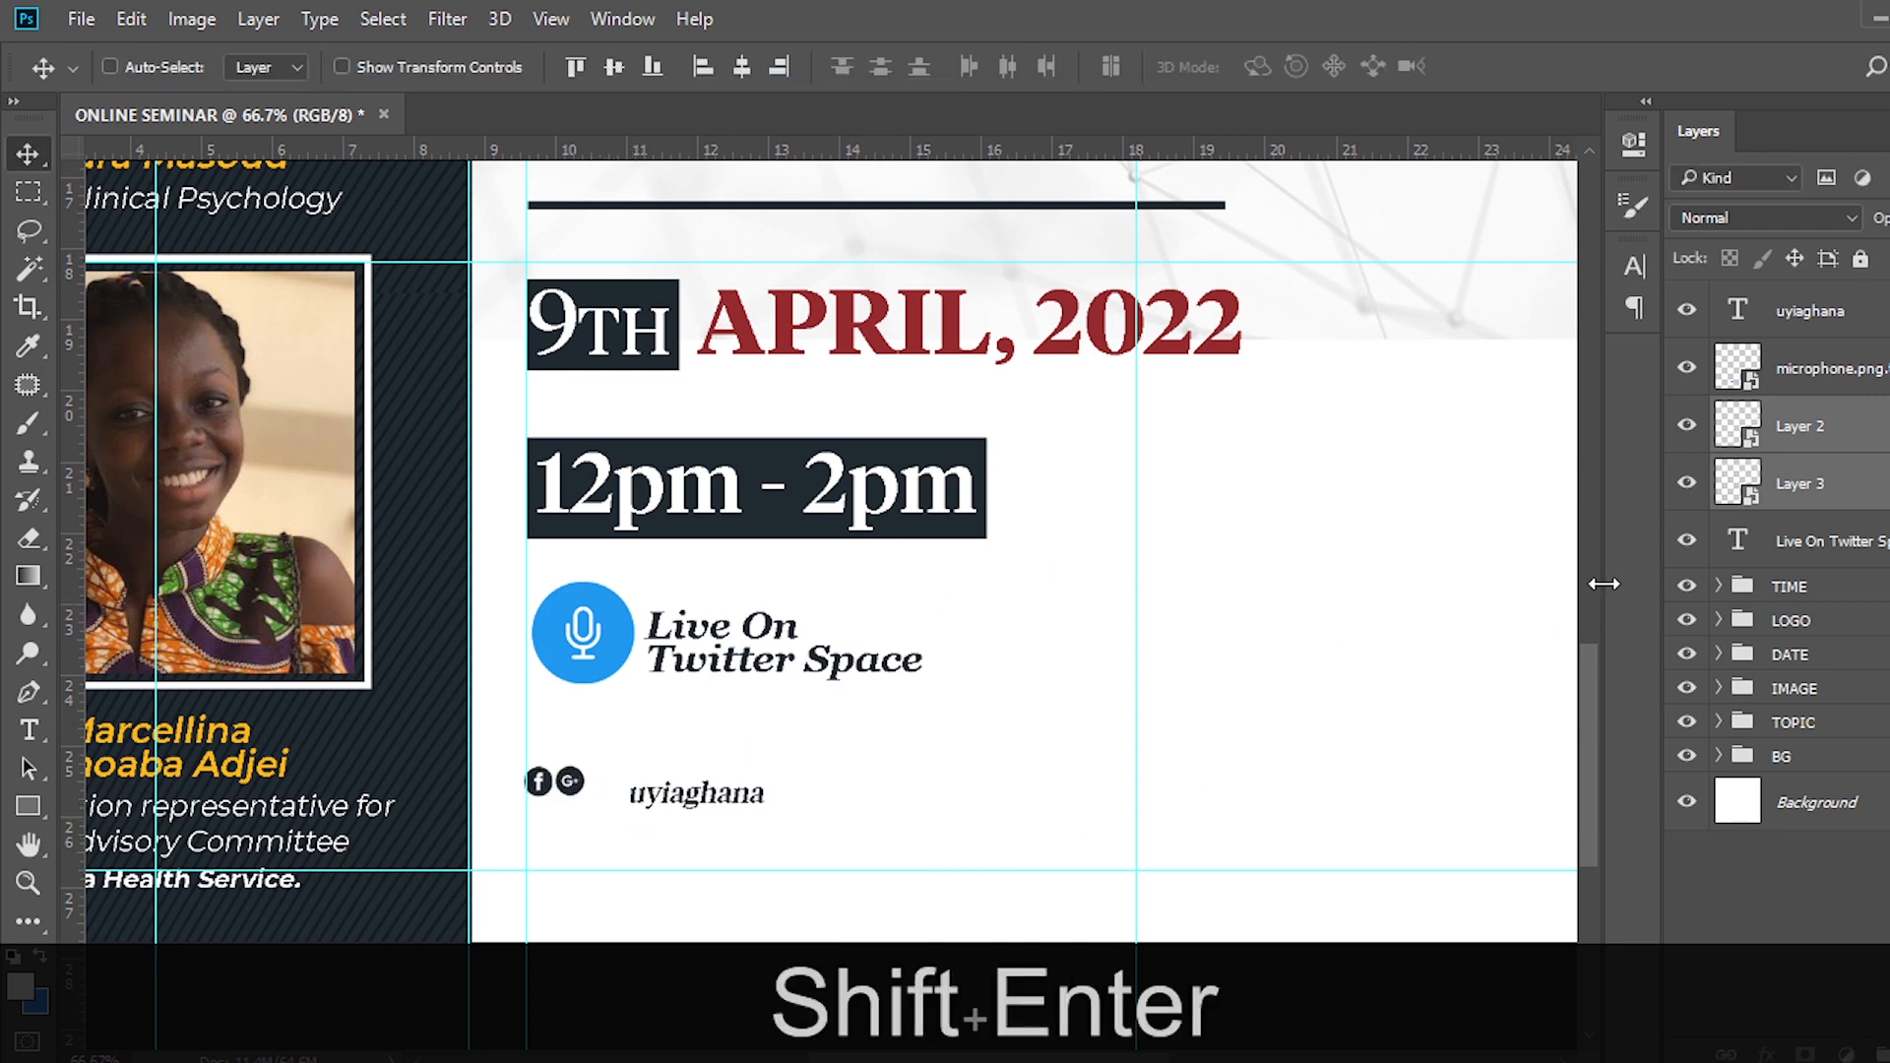
# Nudge the "uyiaghana" text up and left so it sits directly beside the smaller social icons.
pyautogui.click(1819, 332)
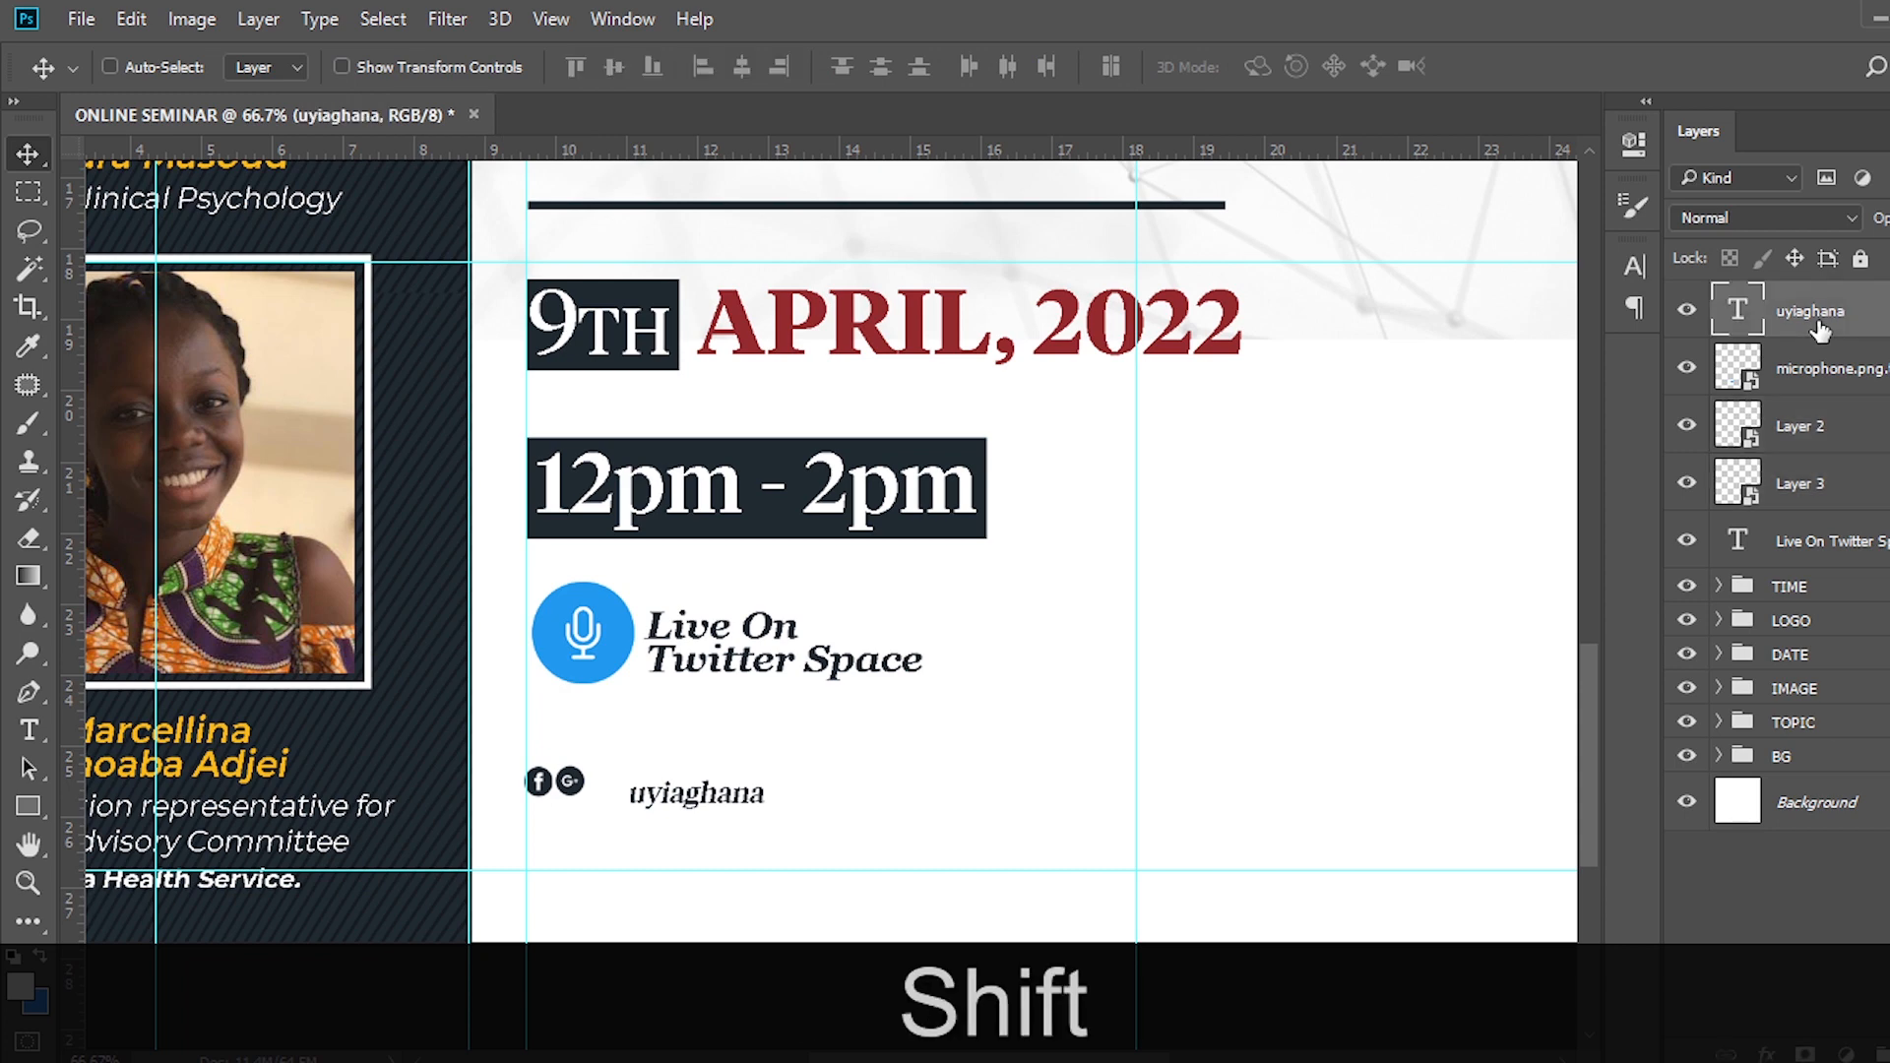
pyautogui.hotkey('shift', 'Up')
pyautogui.hotkey('shift', 'Up')
pyautogui.hotkey('shift', 'Down')
pyautogui.hotkey('shift', 'Left')
pyautogui.hotkey('shift', 'Left')
pyautogui.hotkey('shift', 'Left')
pyautogui.hotkey('shift', 'Left')
pyautogui.hotkey('shift', 'Up')
pyautogui.hotkey('shift', 'Up')
pyautogui.press('Right')
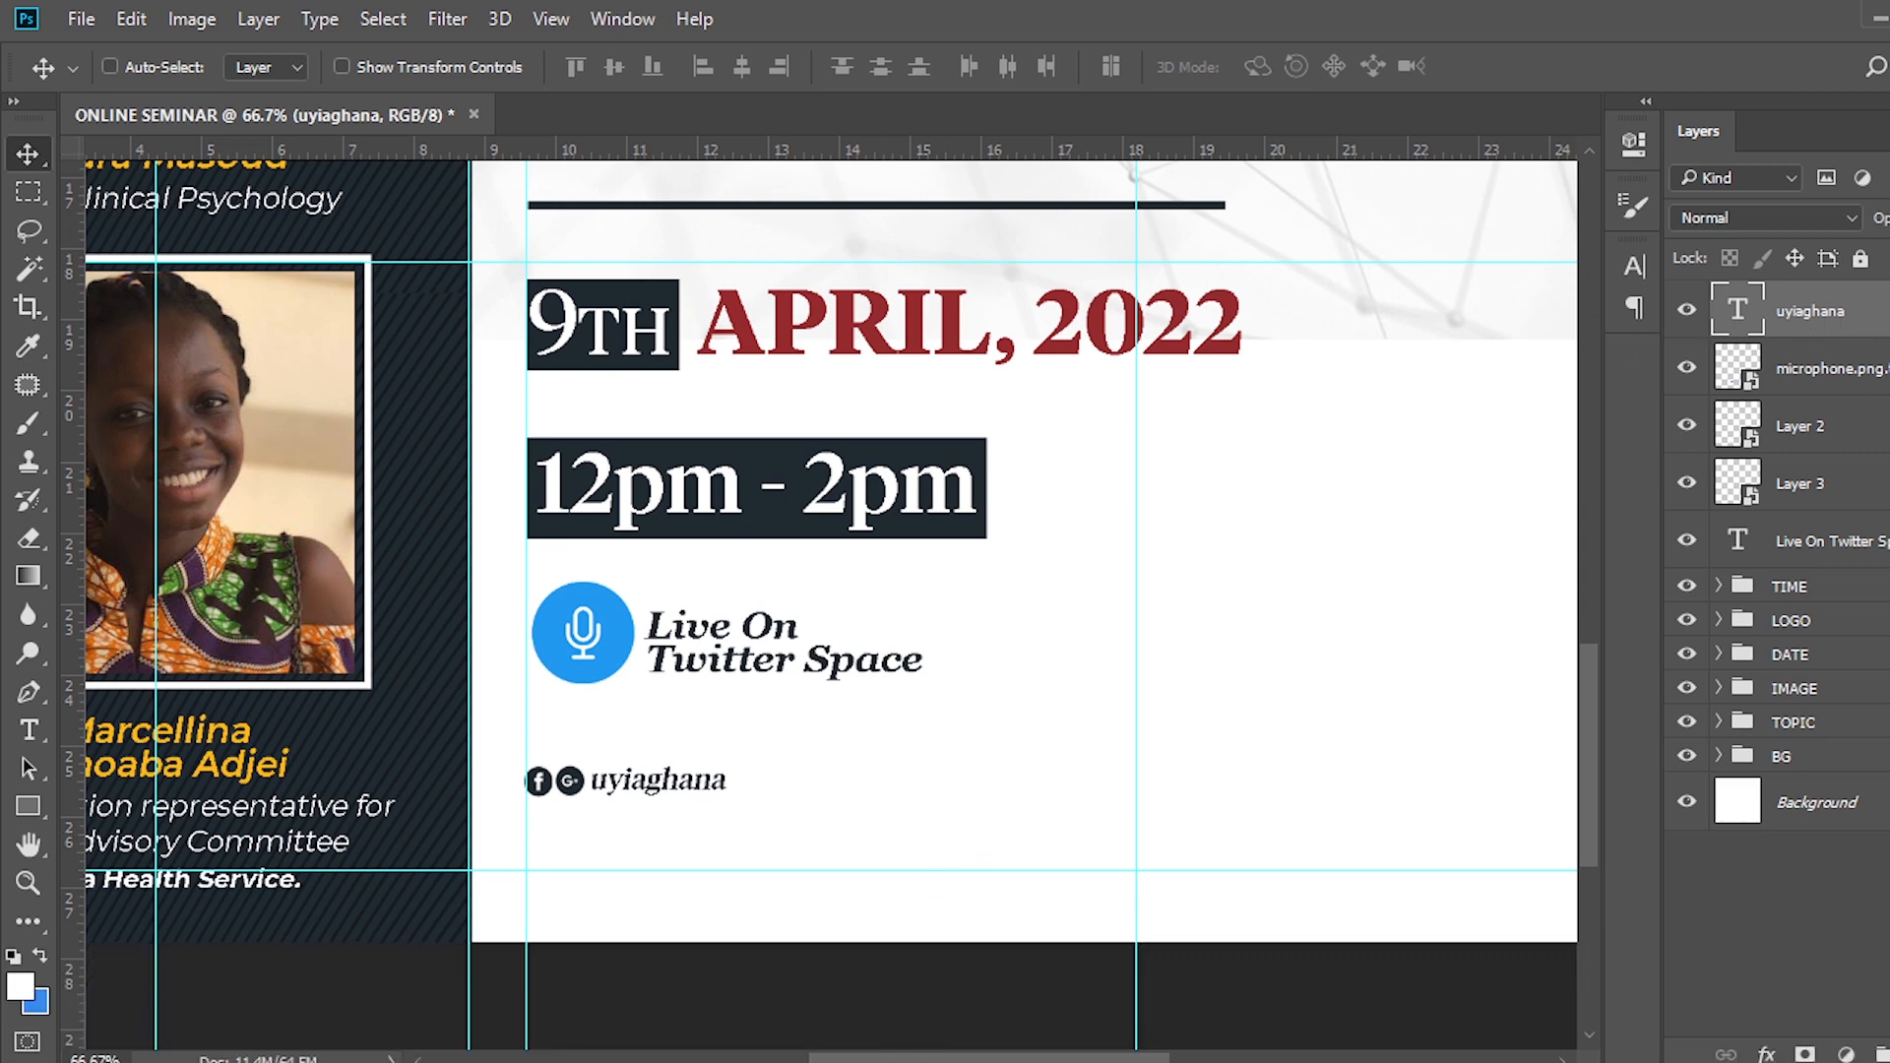
# Place the globe image pngkit_spartan-png_2055556.png in the flyer, scaled down to icon size, to the right of the "uyiaghana" text.
pyautogui.click(844, 970)
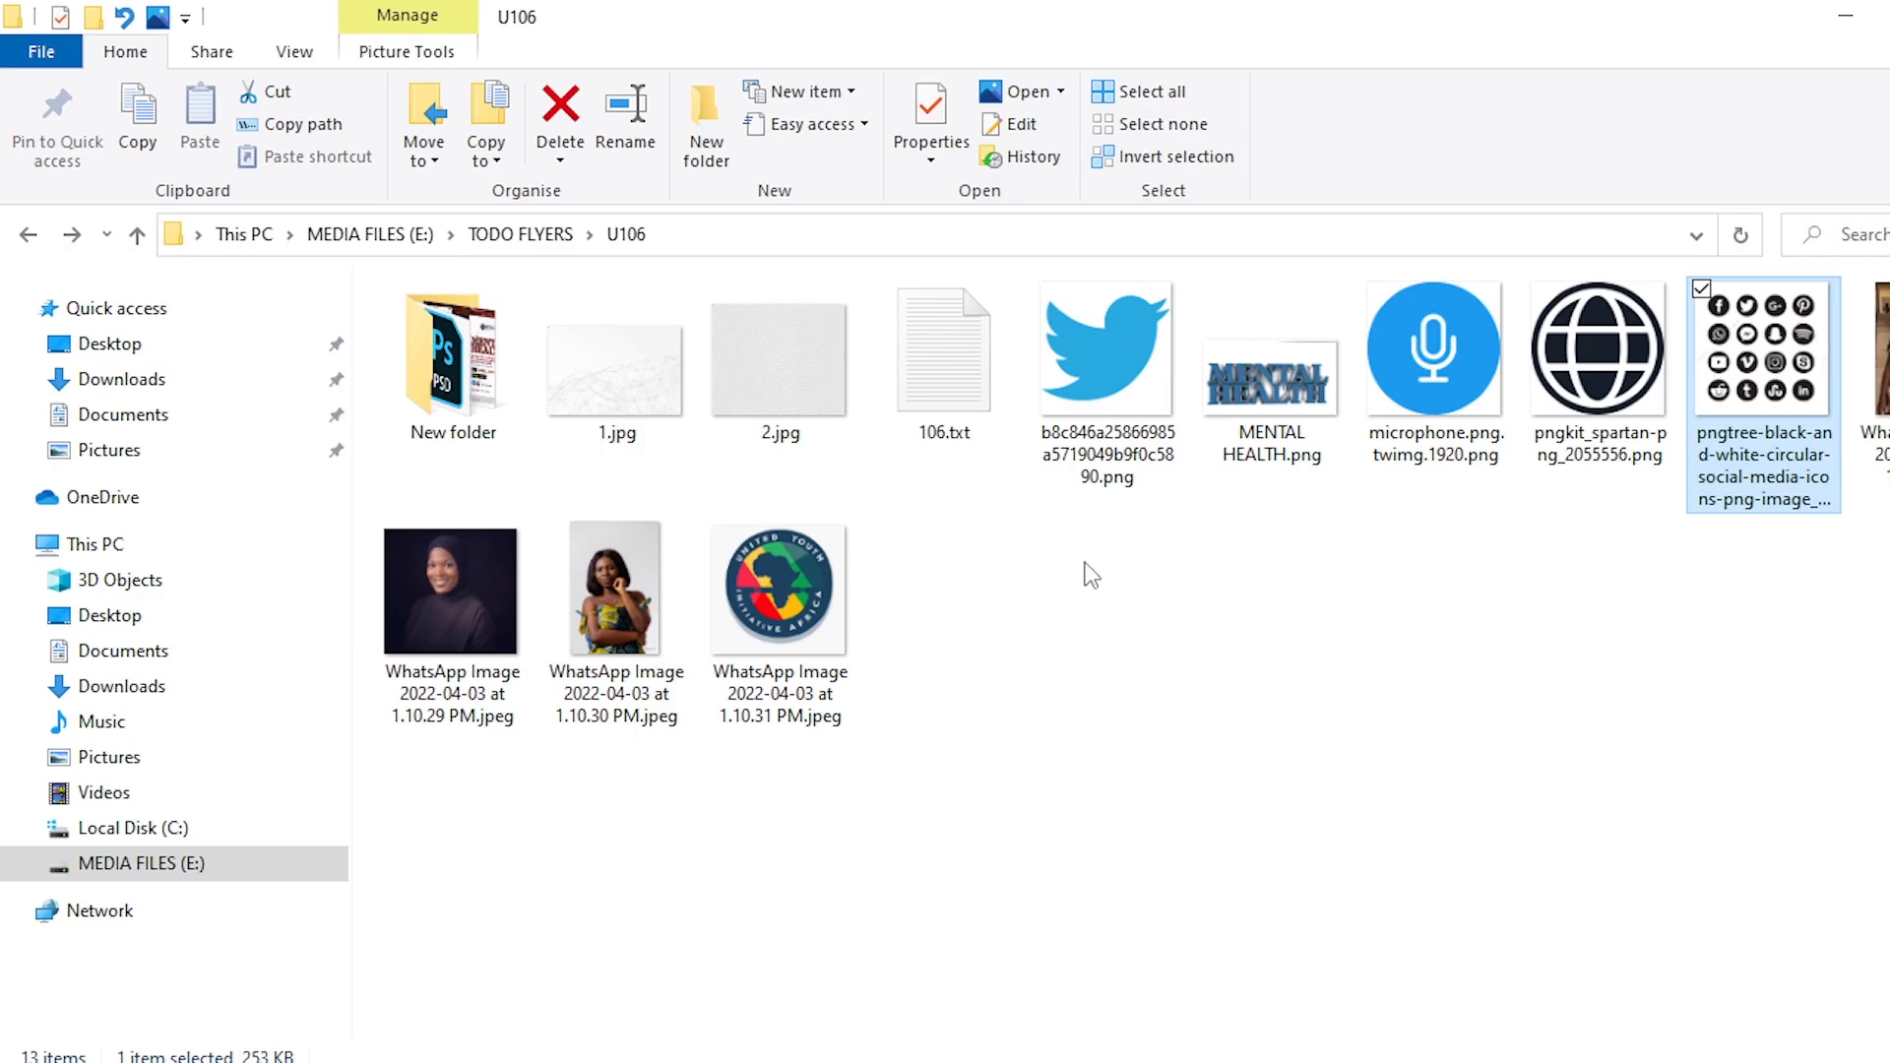
pyautogui.moveTo(1597, 354); pyautogui.dragTo(1119, 700)
pyautogui.moveTo(1476, 215); pyautogui.dragTo(1063, 584)
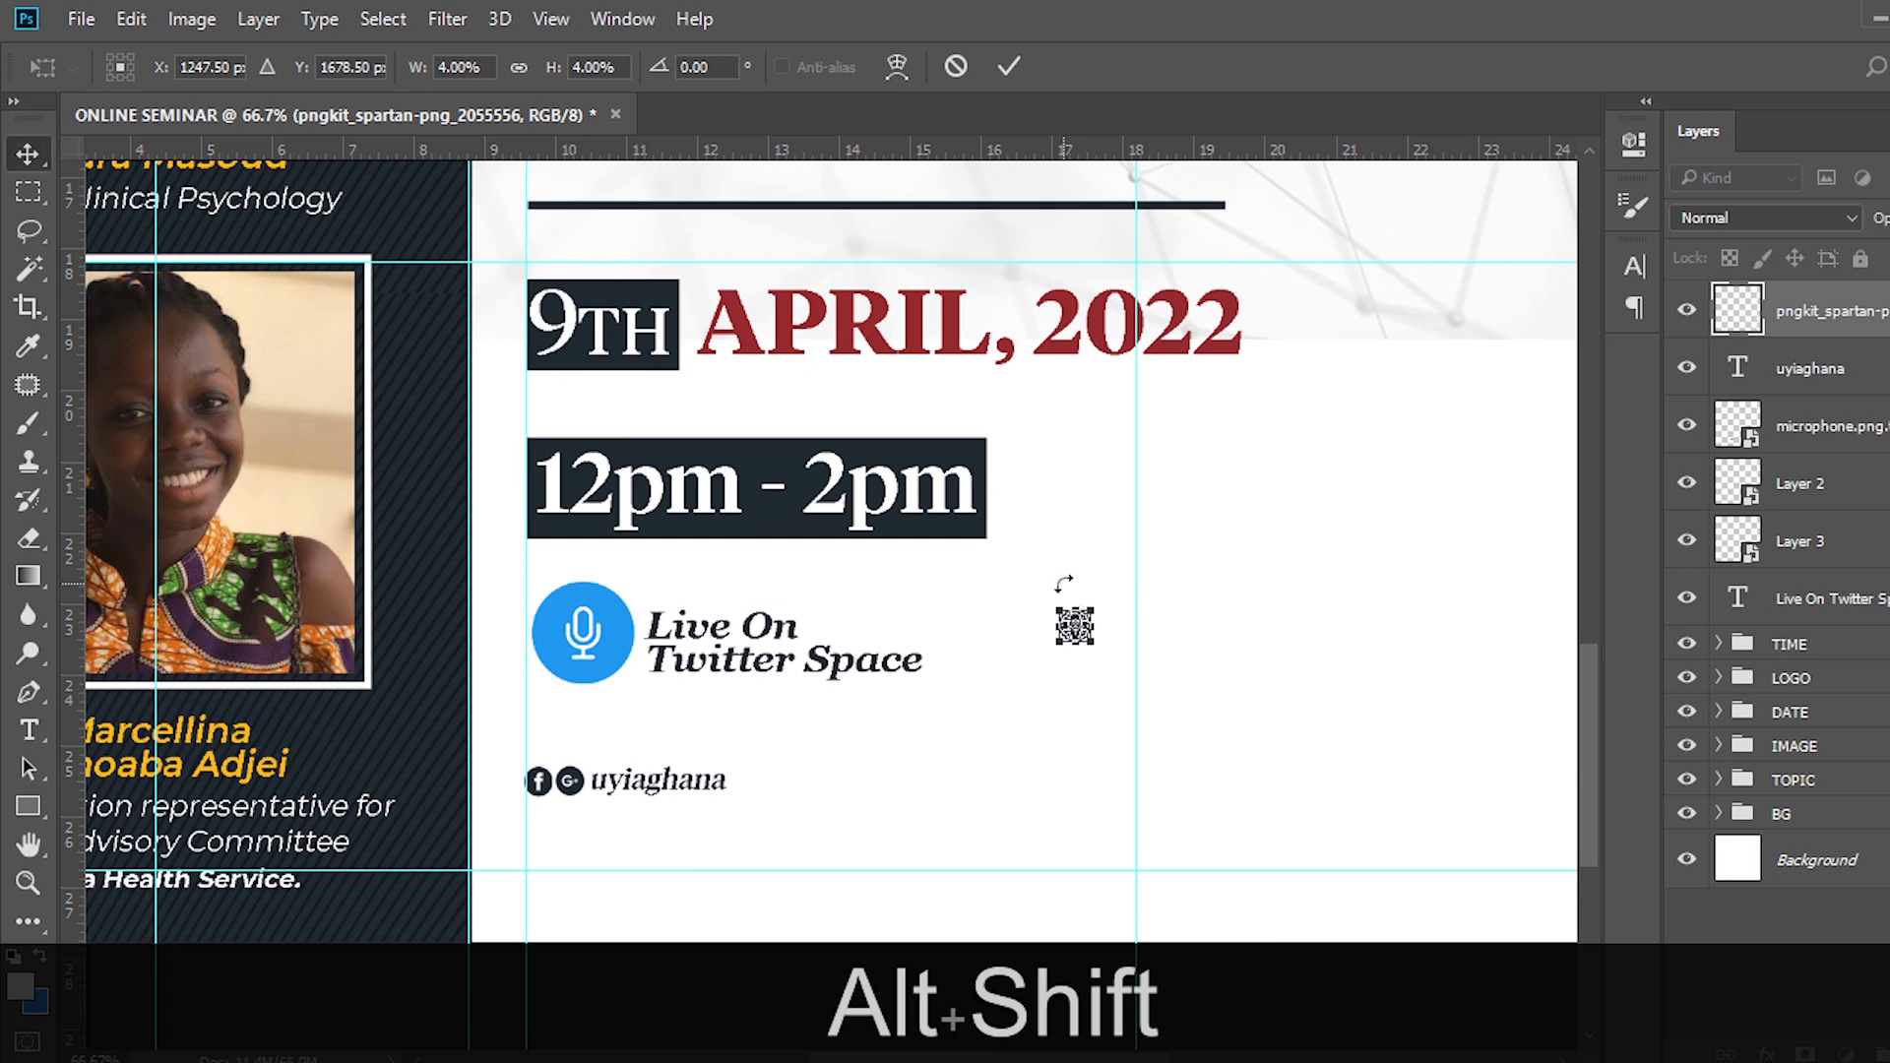
pyautogui.press('Return')
pyautogui.press('v')
pyautogui.moveTo(1049, 652); pyautogui.dragTo(793, 809)
pyautogui.hotkey('ctrl', 't')
pyautogui.press('Return')
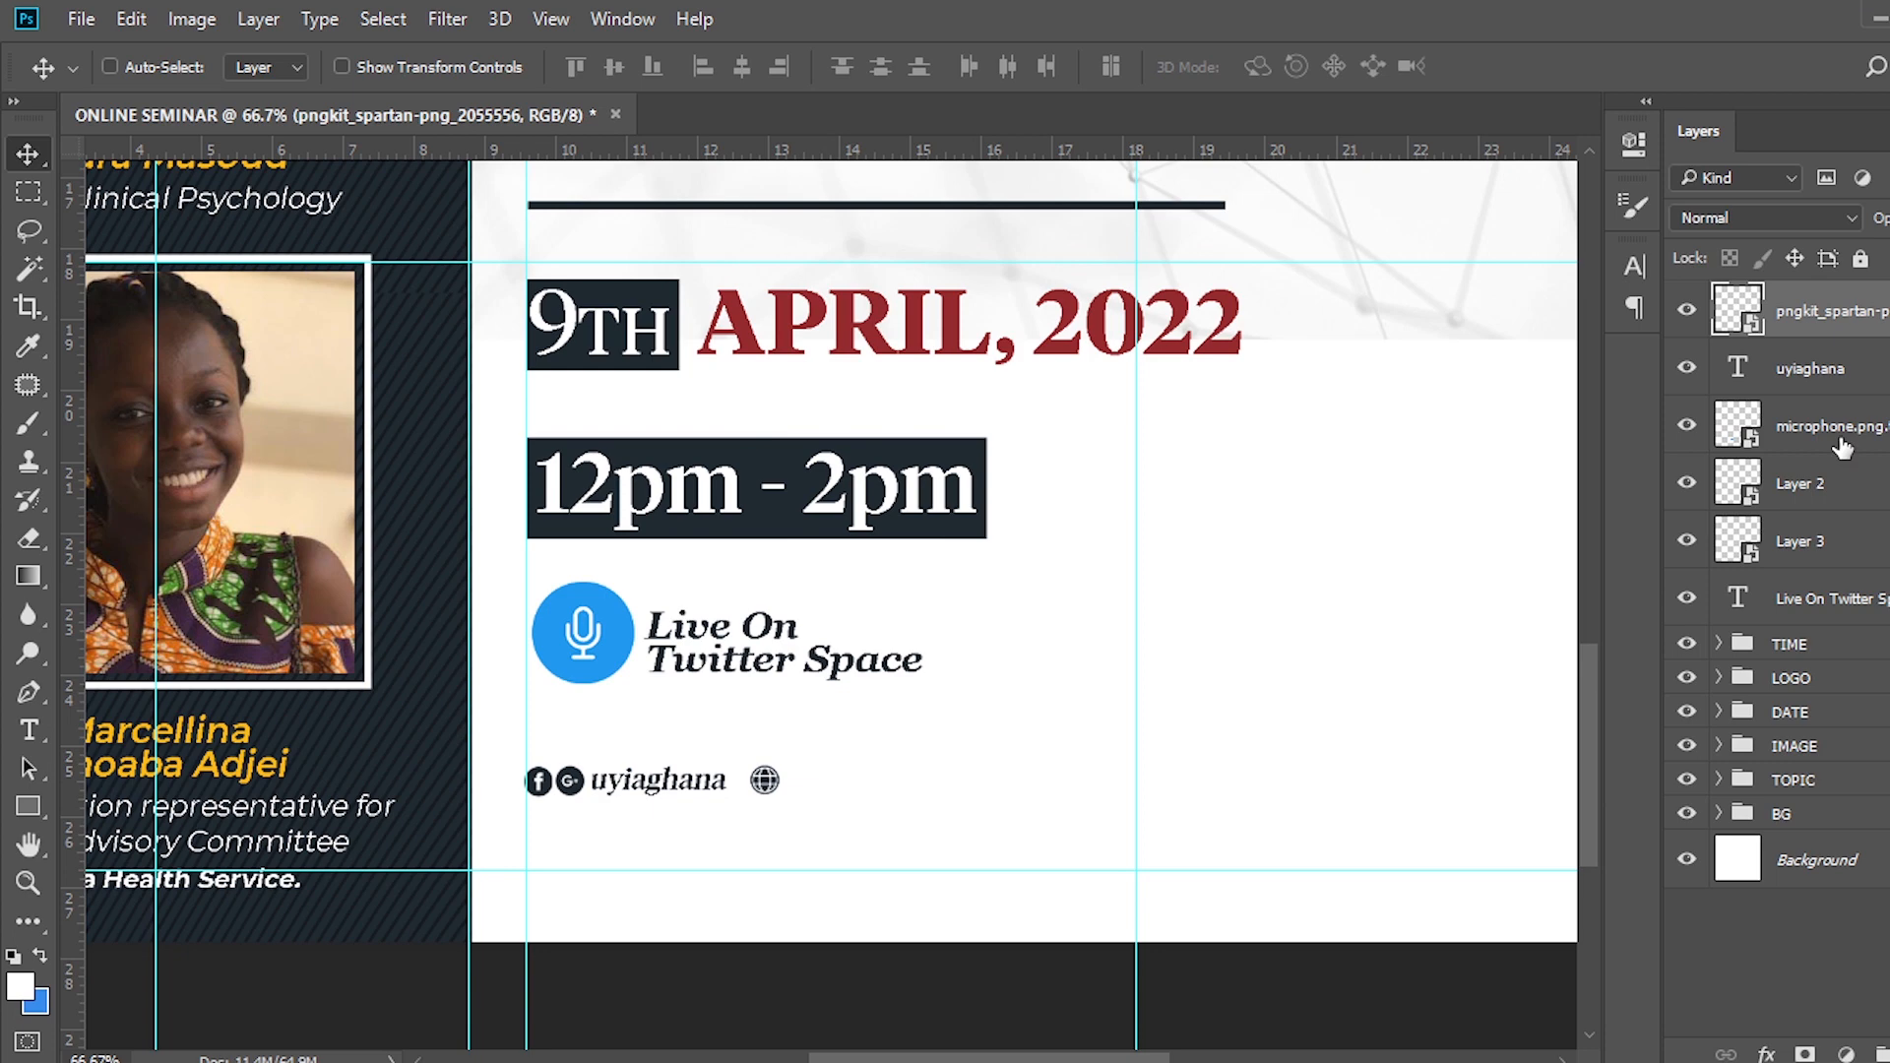
# Duplicate the "uyiaghana" text layer and move the copy horizontally to the right of the globe icon.
pyautogui.click(1819, 433)
pyautogui.click(1811, 372)
pyautogui.hotkey('ctrl', 'j')
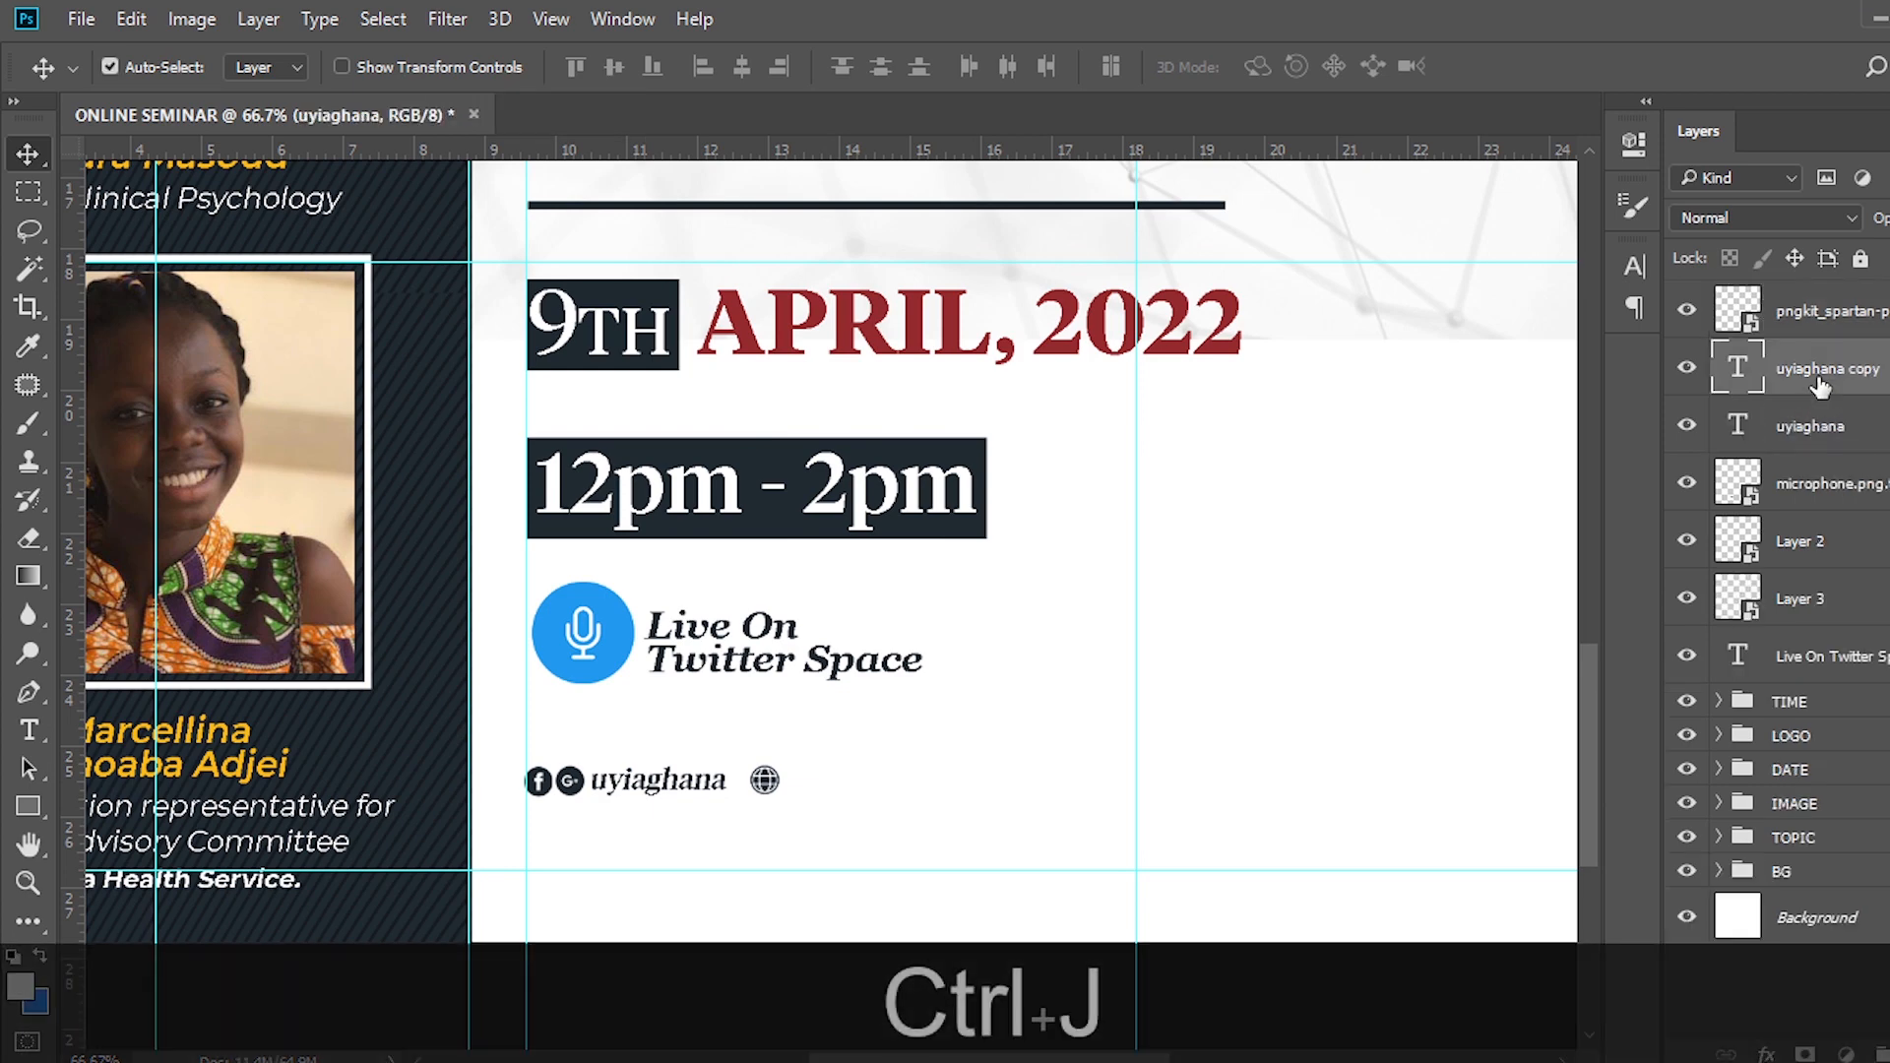
pyautogui.press('shift')
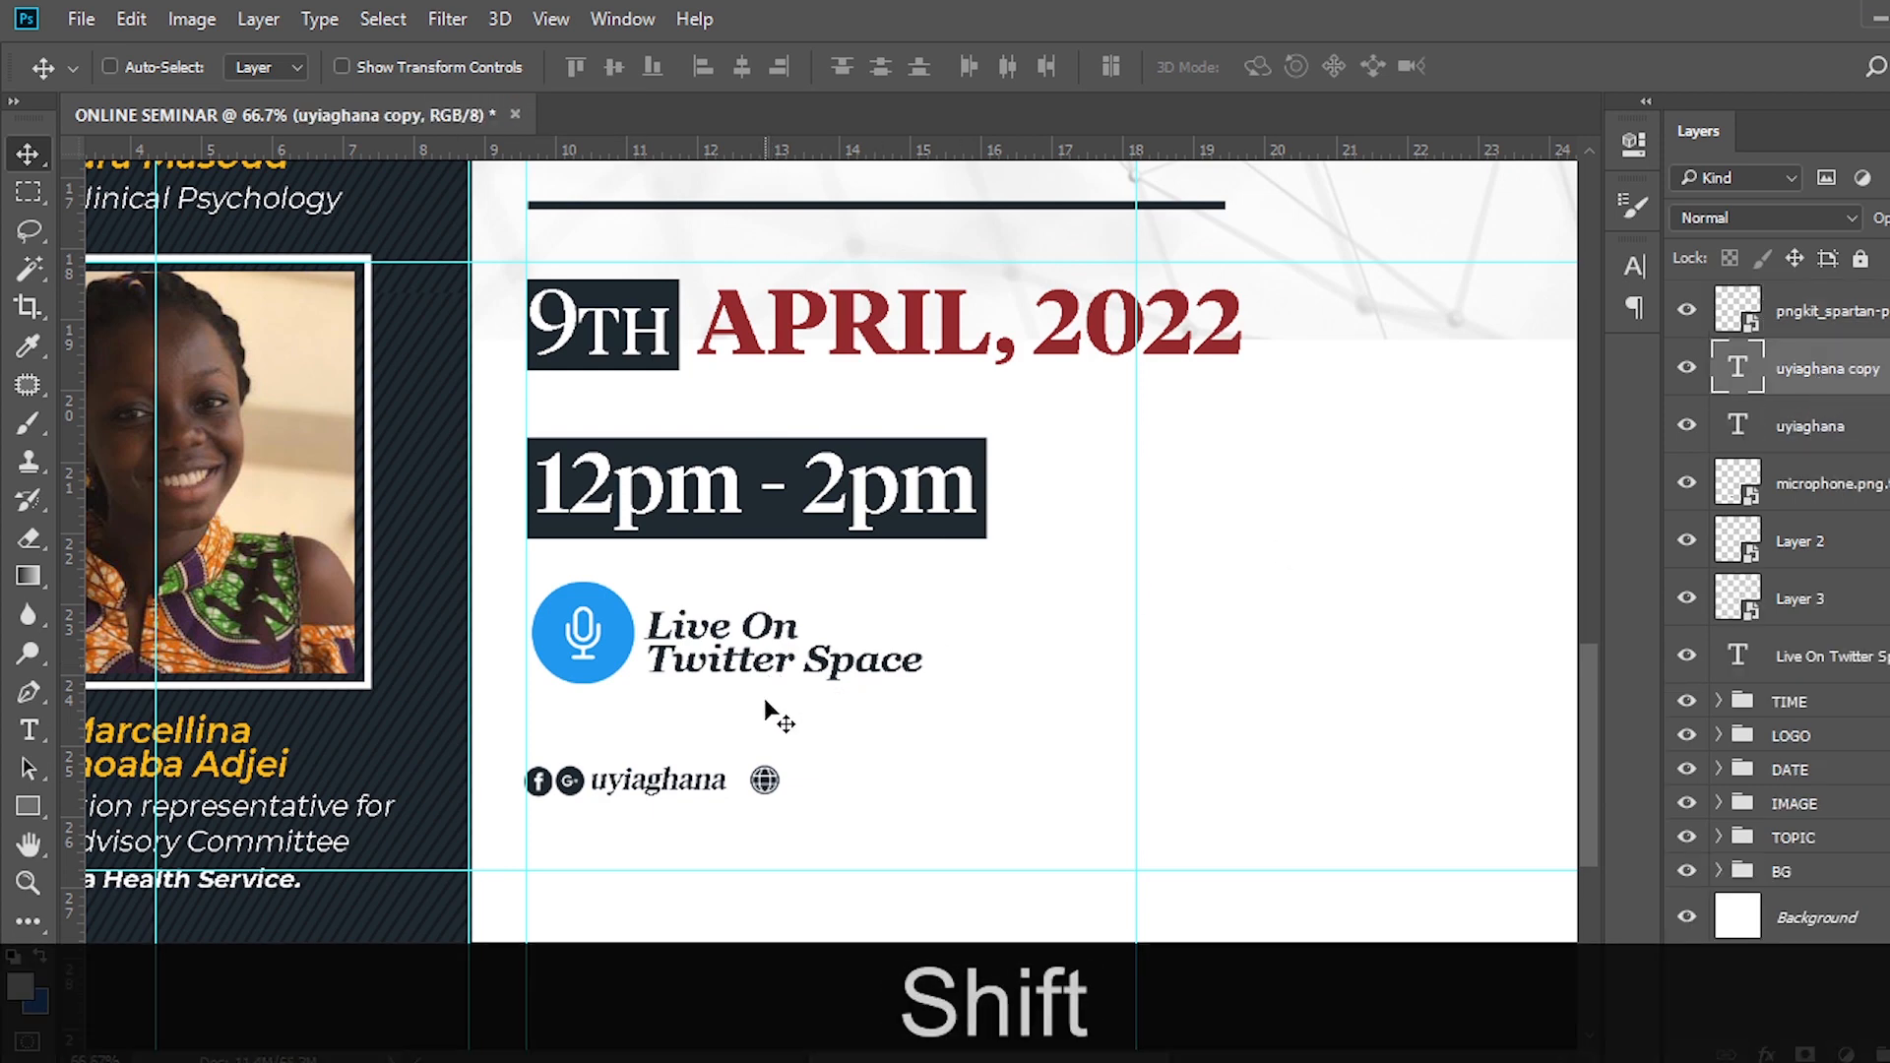
pyautogui.moveTo(703, 763); pyautogui.dragTo(912, 765)
pyautogui.click(1239, 1061)
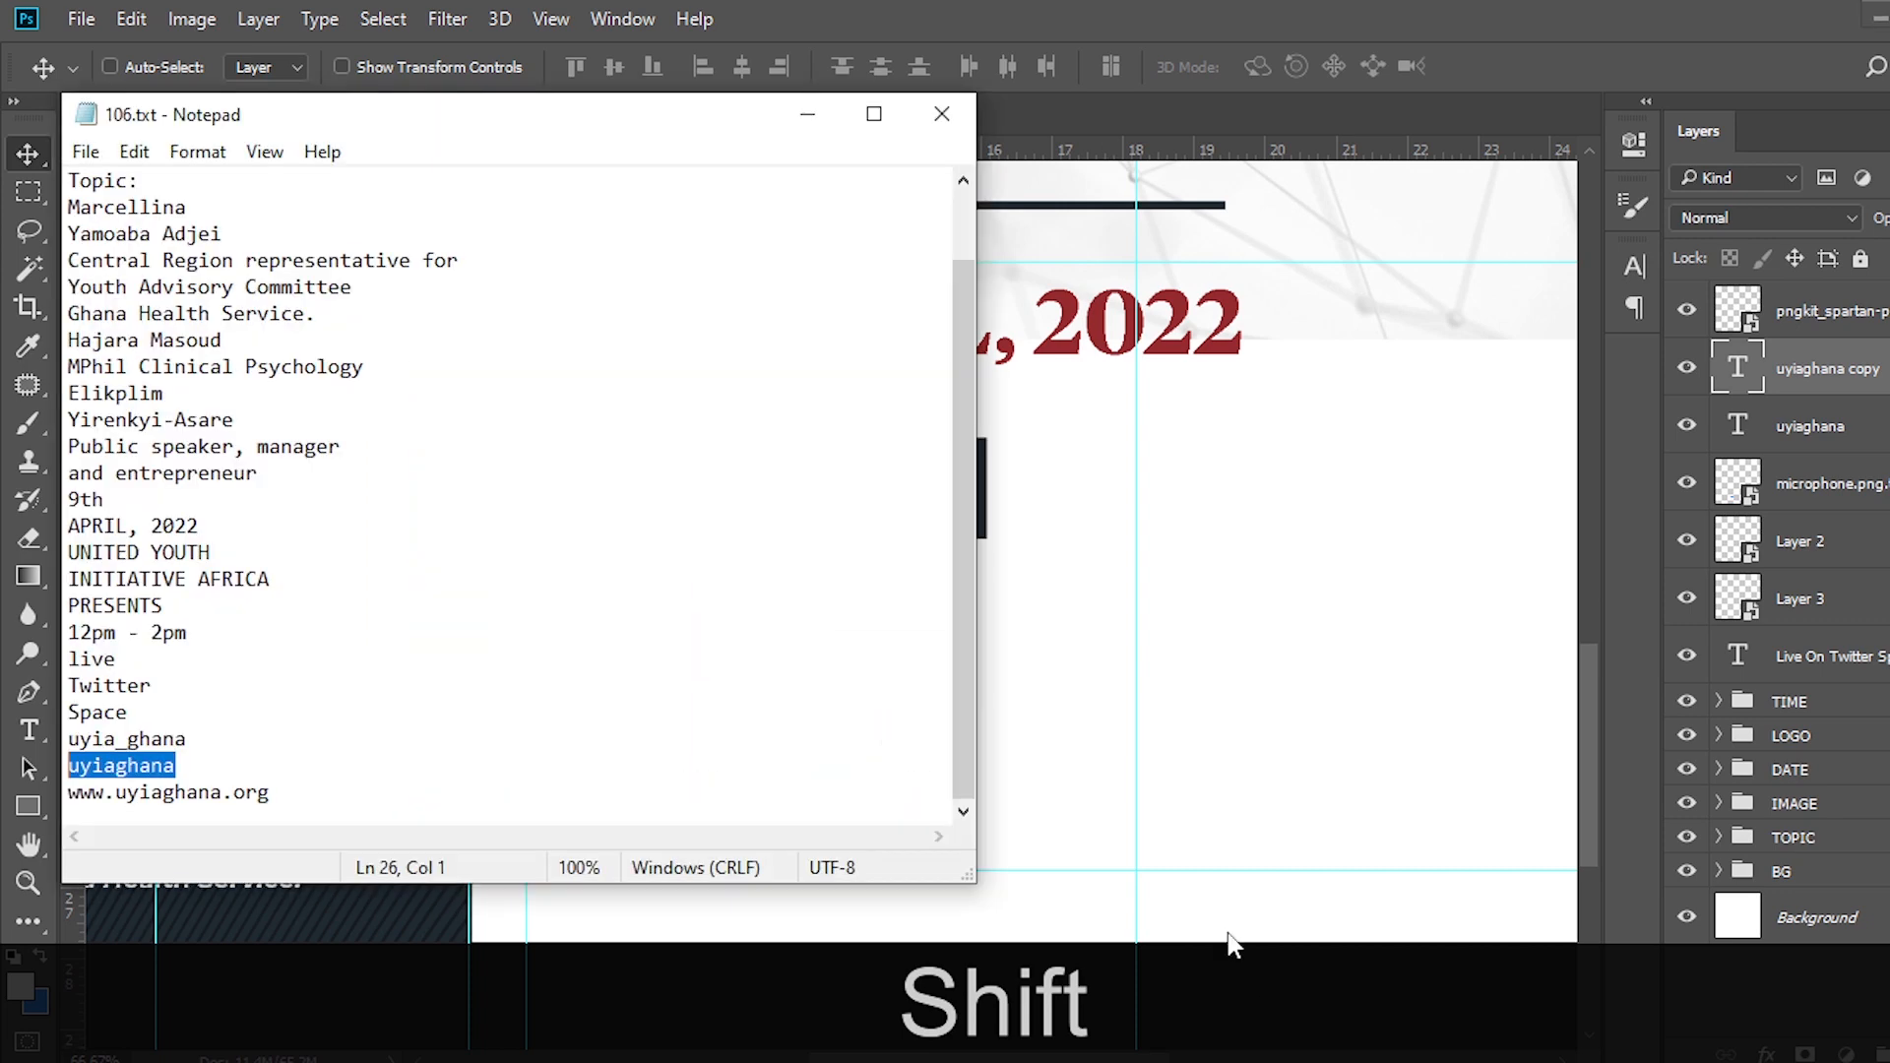
pyautogui.moveTo(299, 788); pyautogui.dragTo(10, 793)
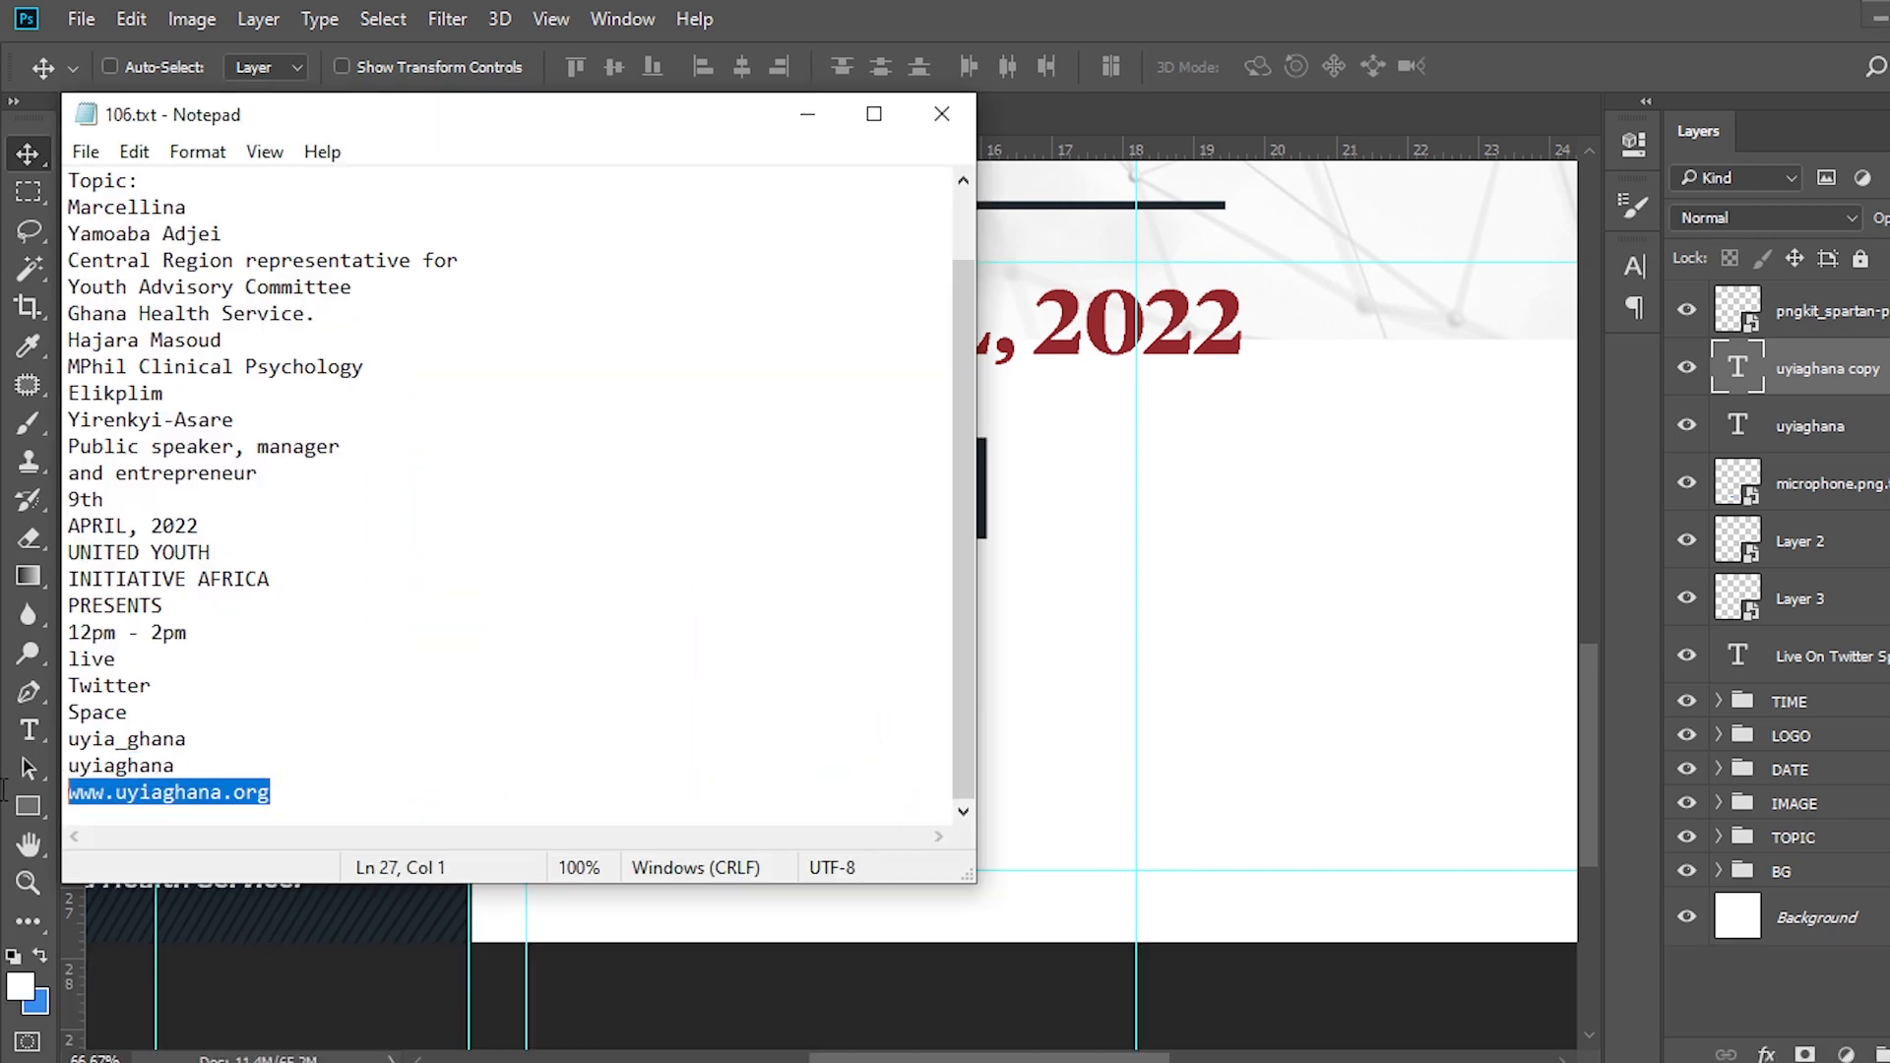
pyautogui.hotkey('ctrl', 'c')
pyautogui.click(934, 14)
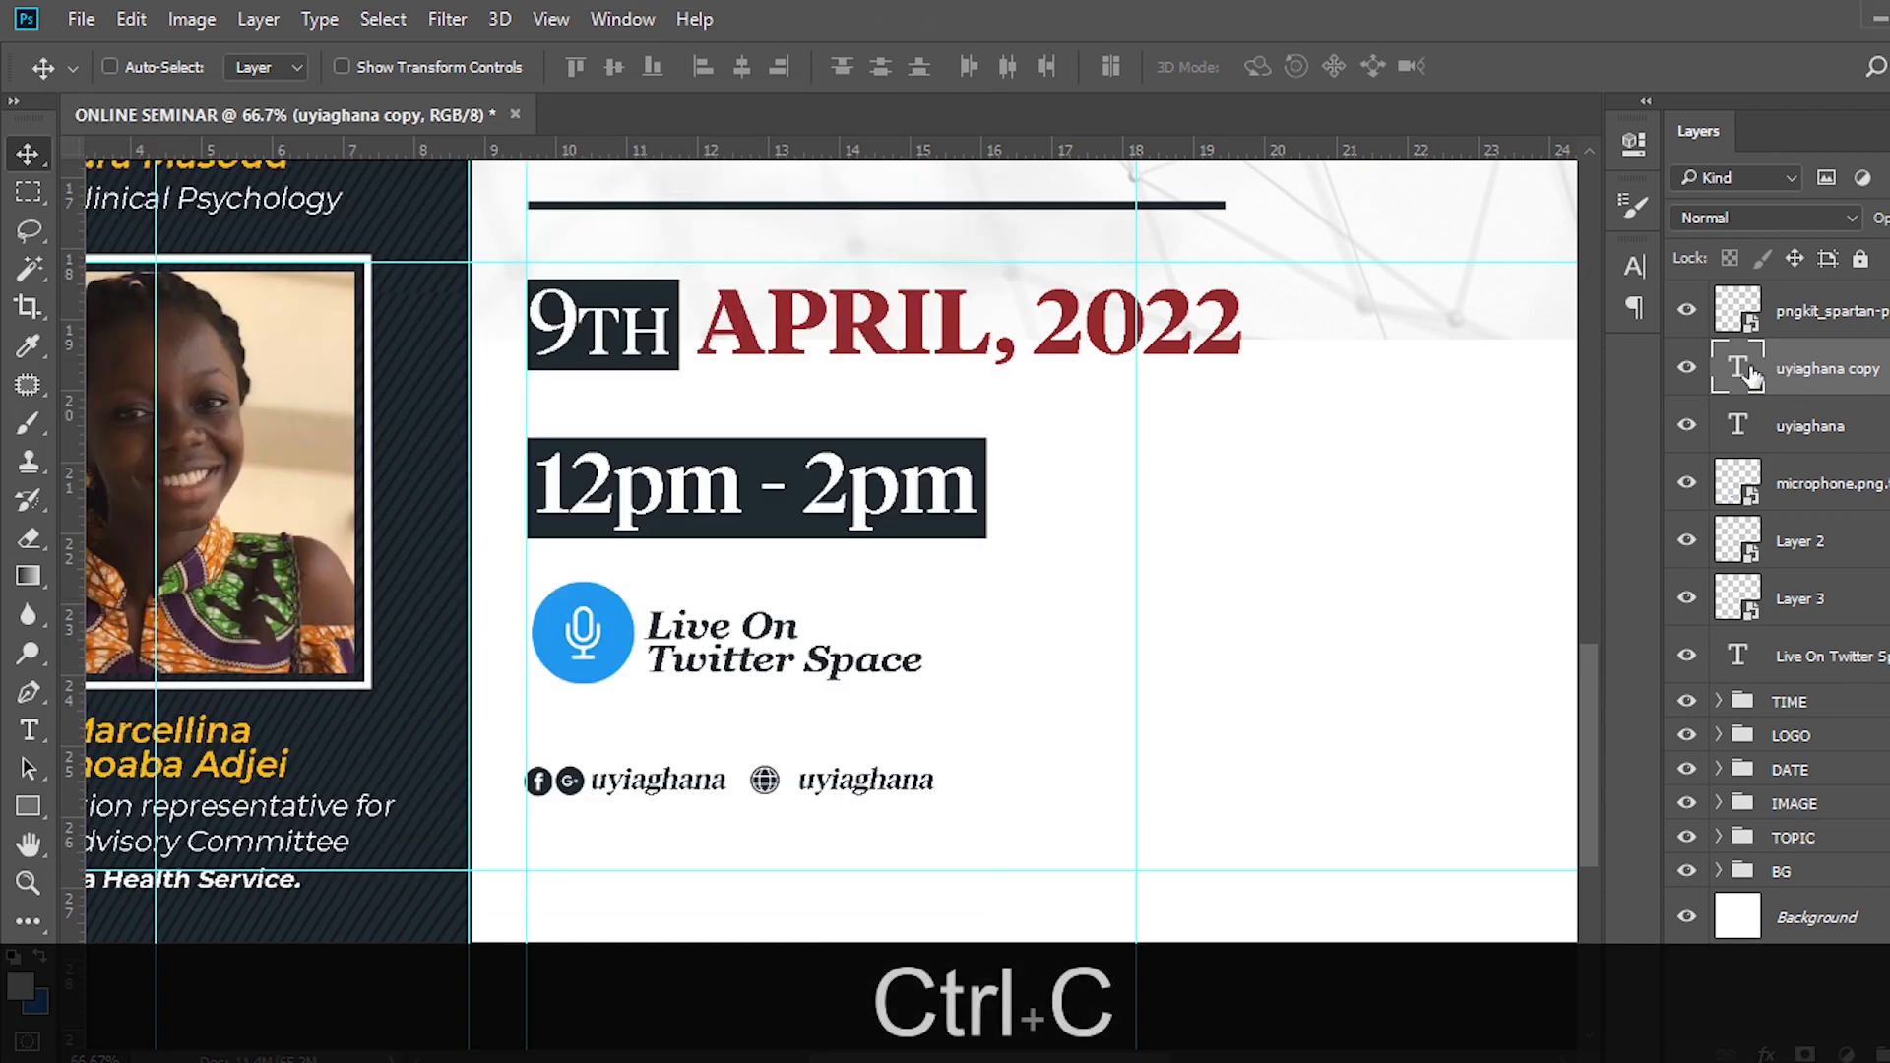
pyautogui.doubleClick(1751, 371)
pyautogui.hotkey('ctrl', 'v')
pyautogui.hotkey('ctrl', 'Return')
pyautogui.press('v')
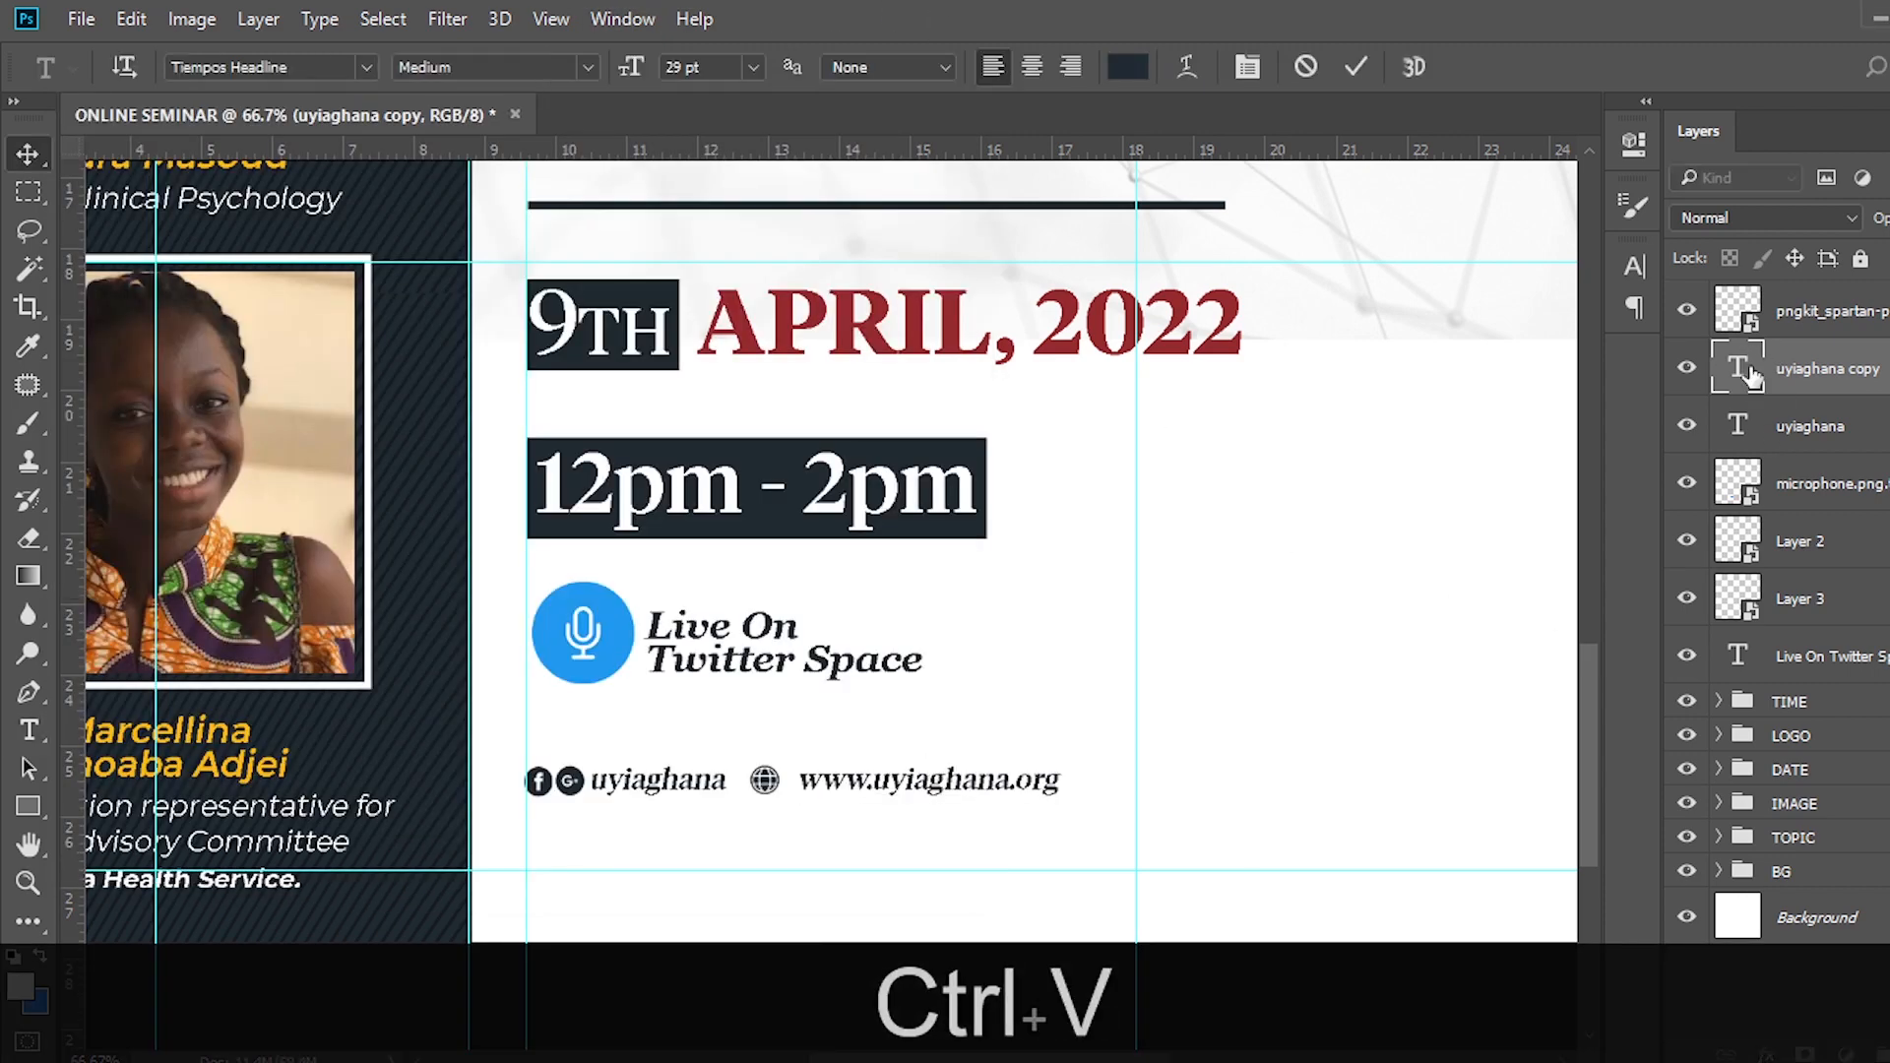
# Add horizontal guides along the lower and upper edges of the handles row, undoing the accidental move of the website text.
pyautogui.hotkey('ctrl', '=')
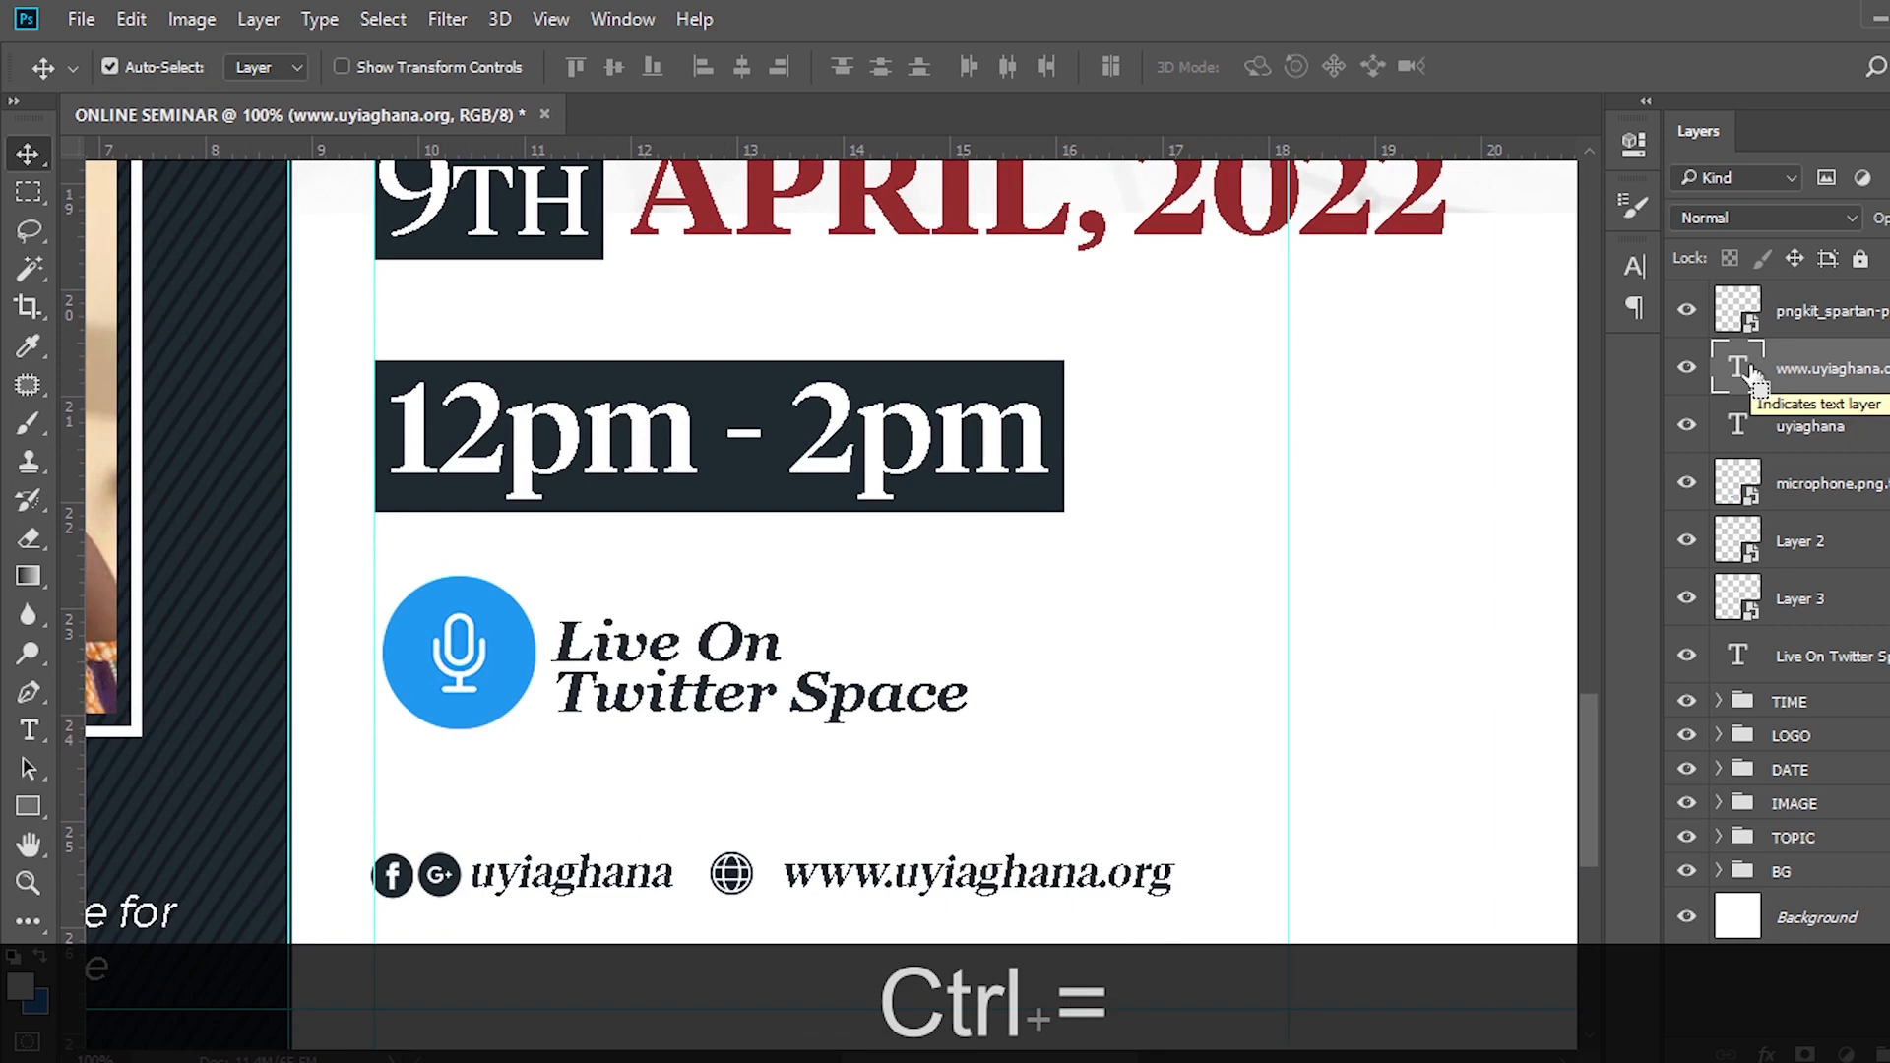
pyautogui.moveTo(800, 145); pyautogui.dragTo(730, 907)
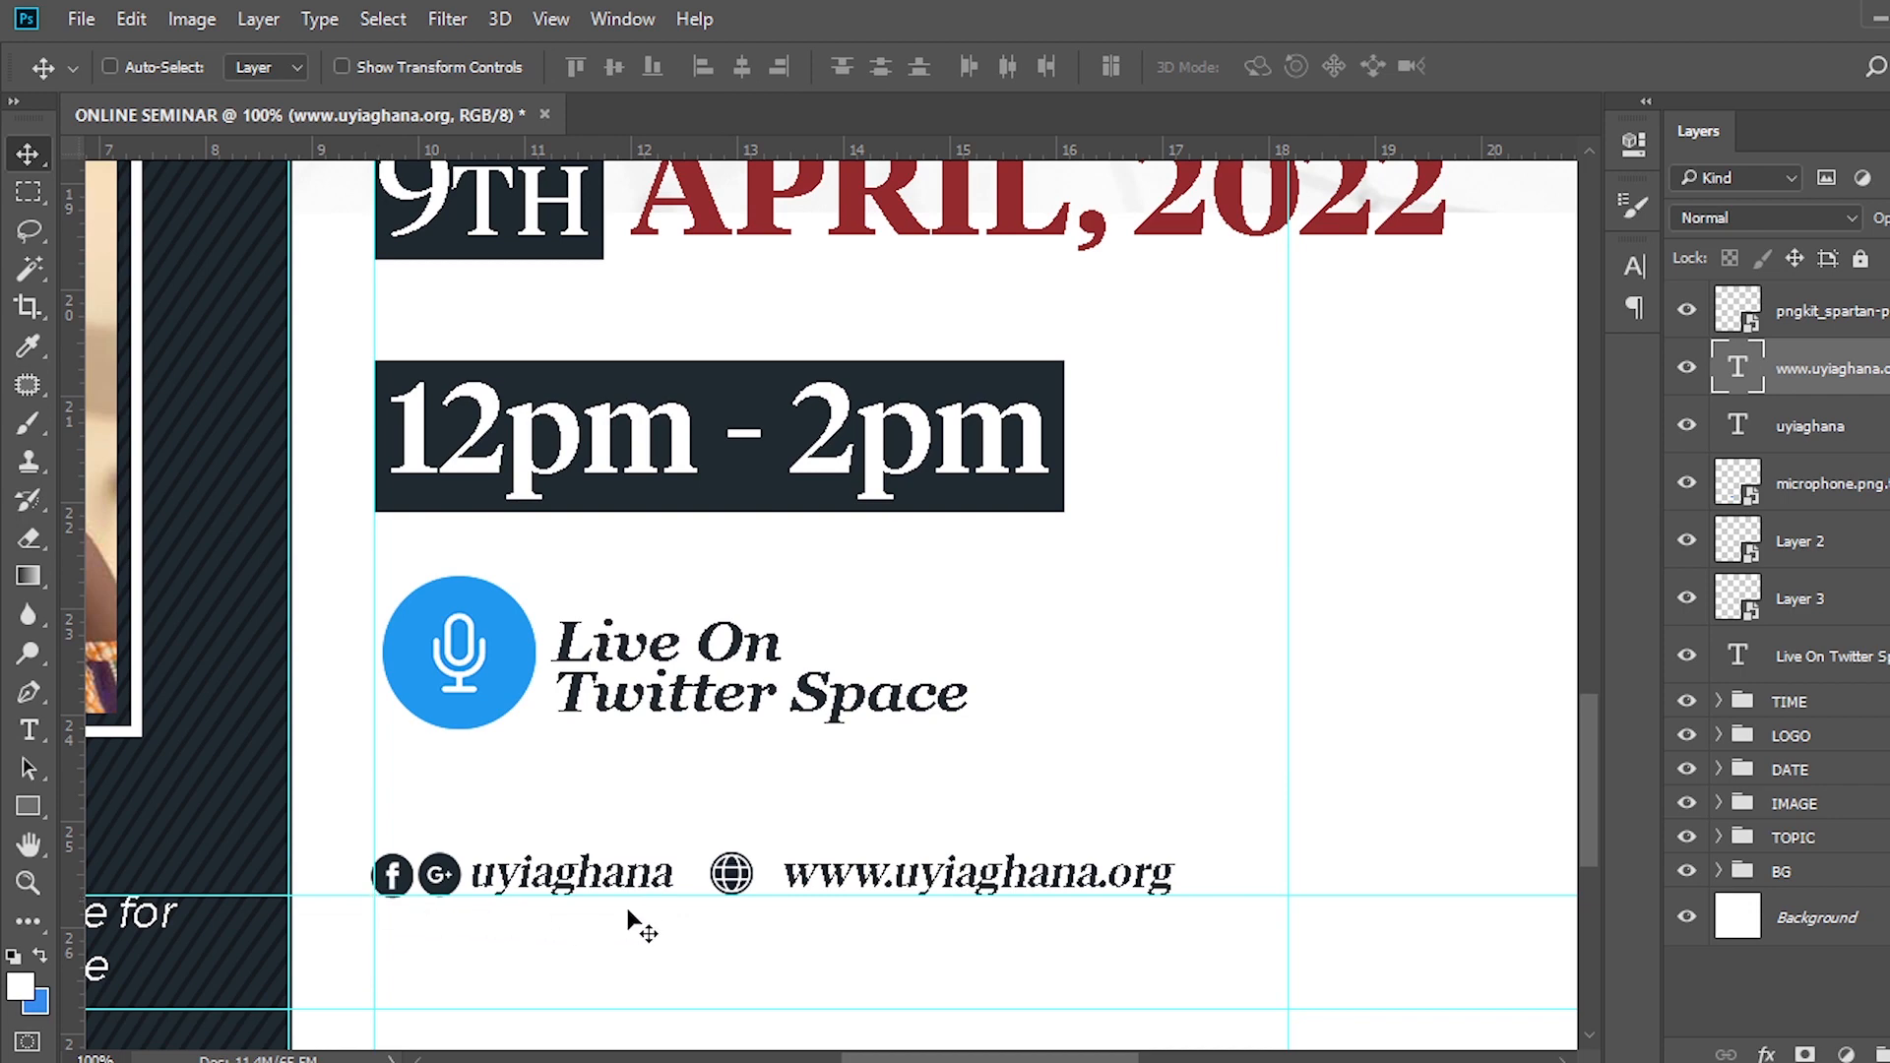
pyautogui.moveTo(689, 173); pyautogui.dragTo(679, 264)
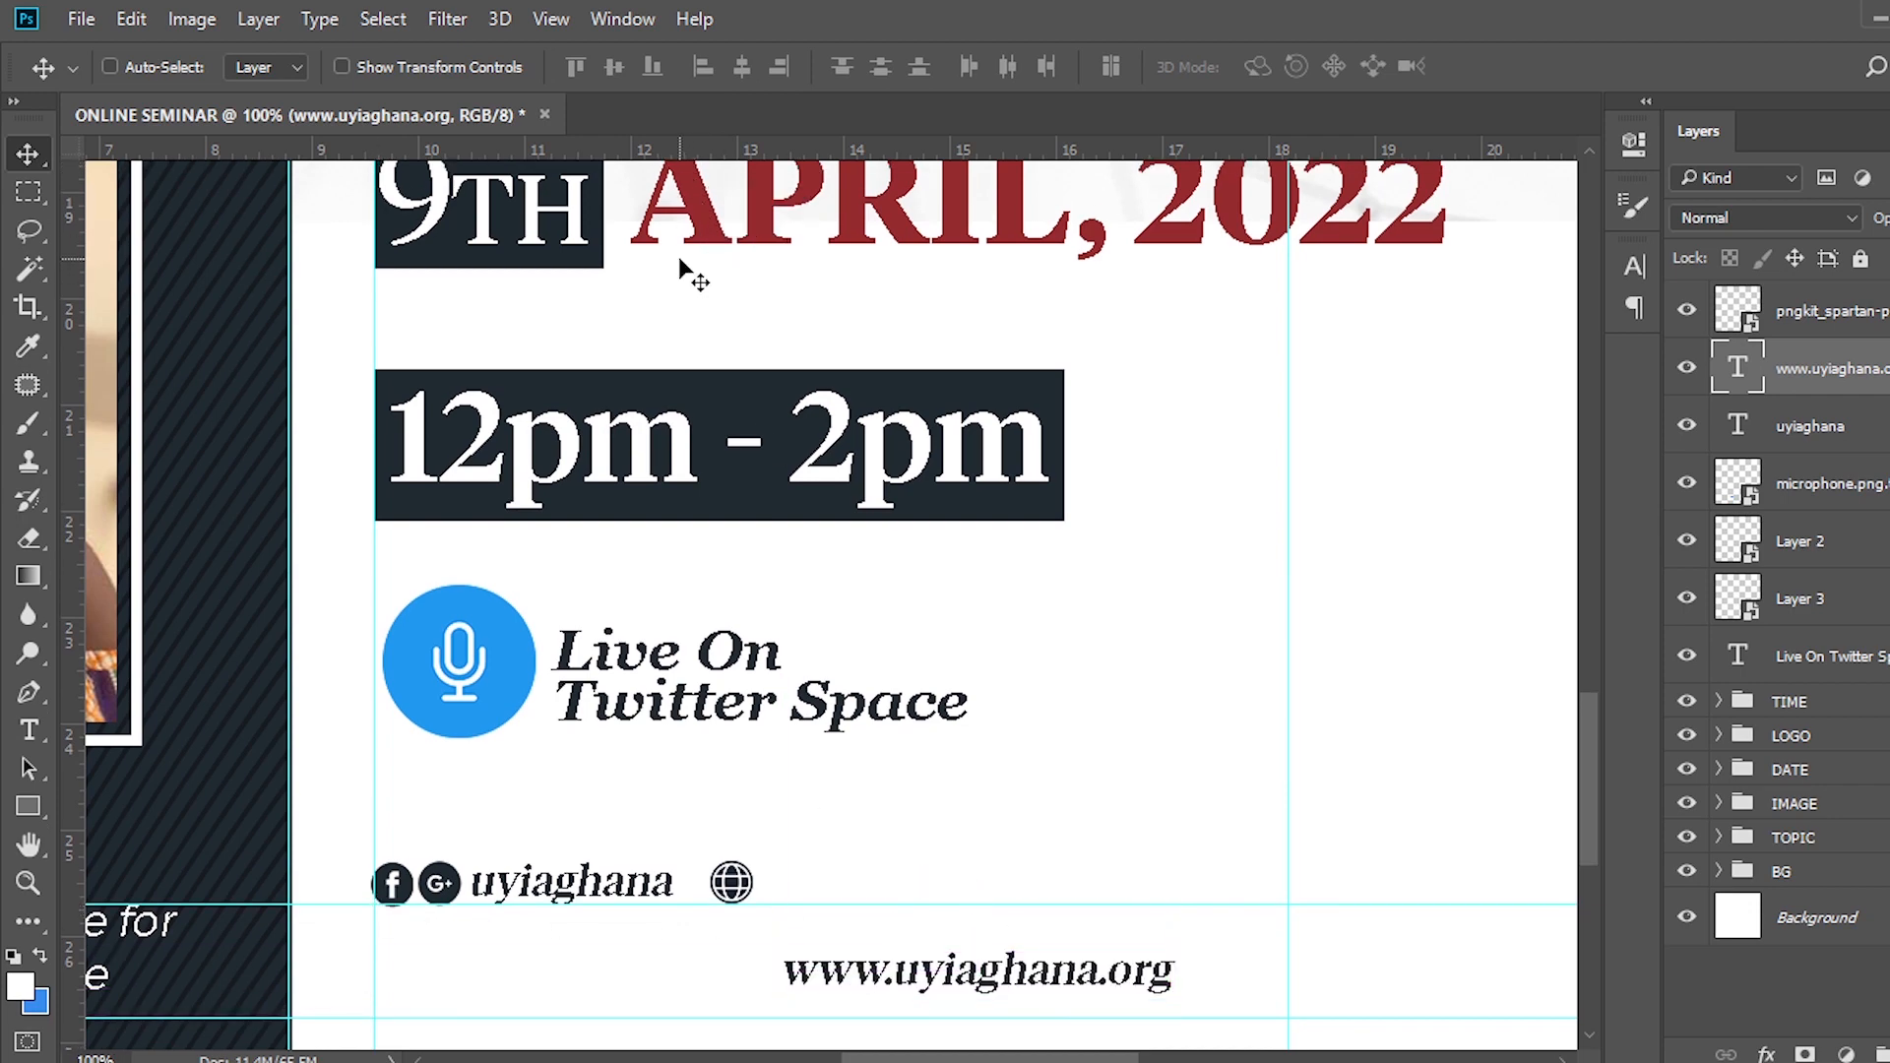
pyautogui.hotkey('ctrl', 'z')
pyautogui.moveTo(759, 146); pyautogui.dragTo(731, 863)
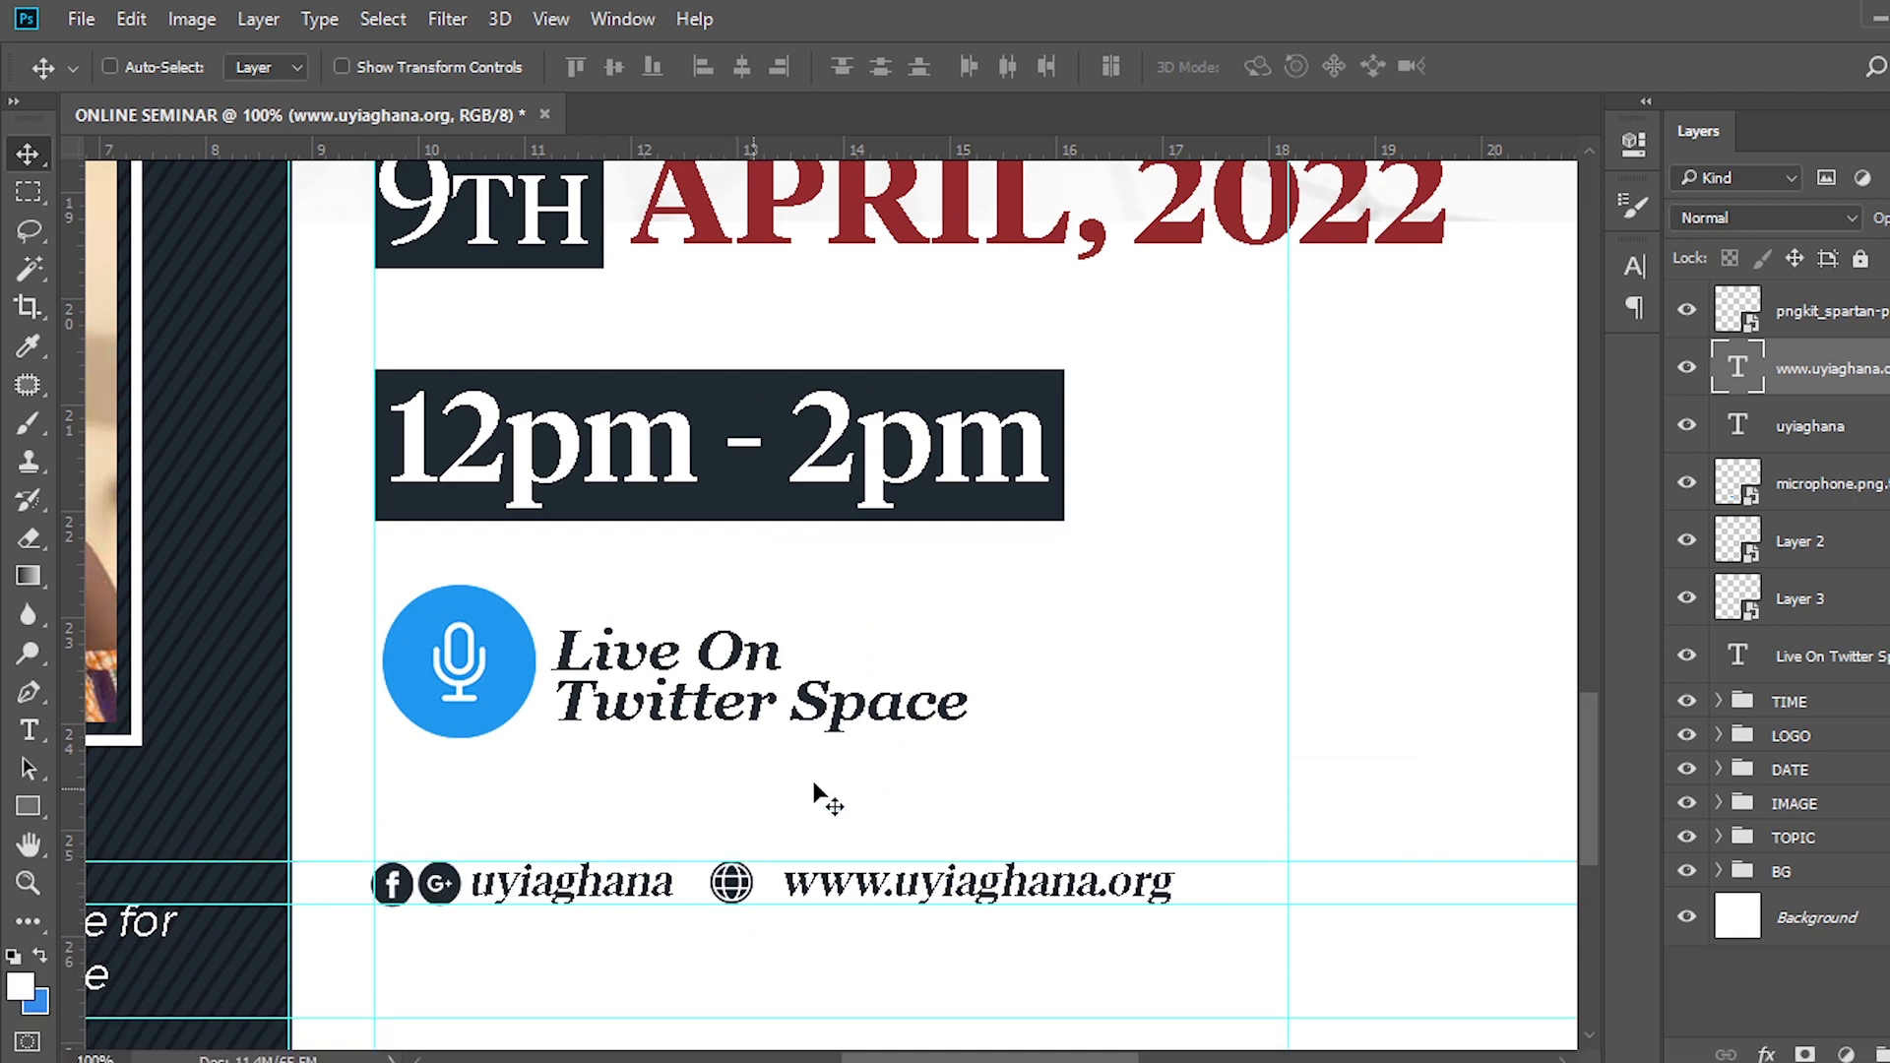
# Group the layers from the globe icon down to the "Live On Twitter Space" text and name the group "HANDLES".
pyautogui.hotkey('ctrl', '0')
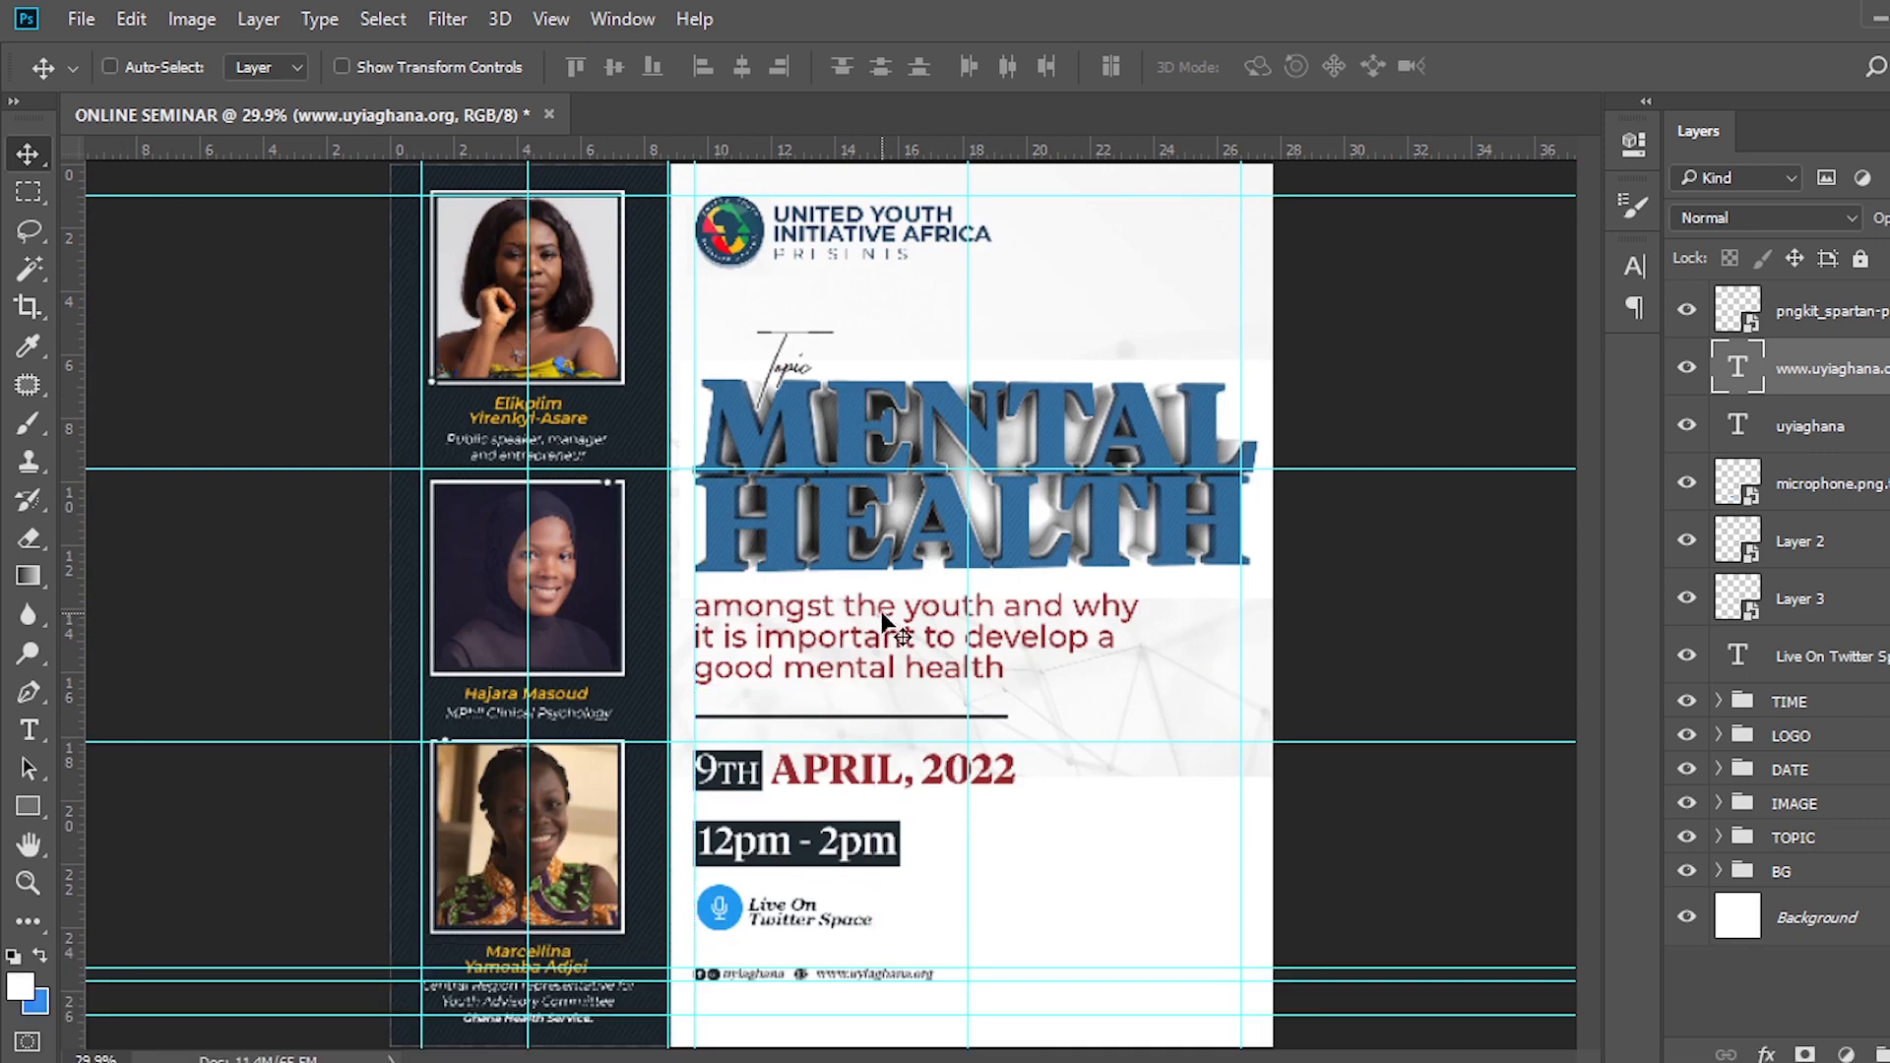
pyautogui.click(1850, 313)
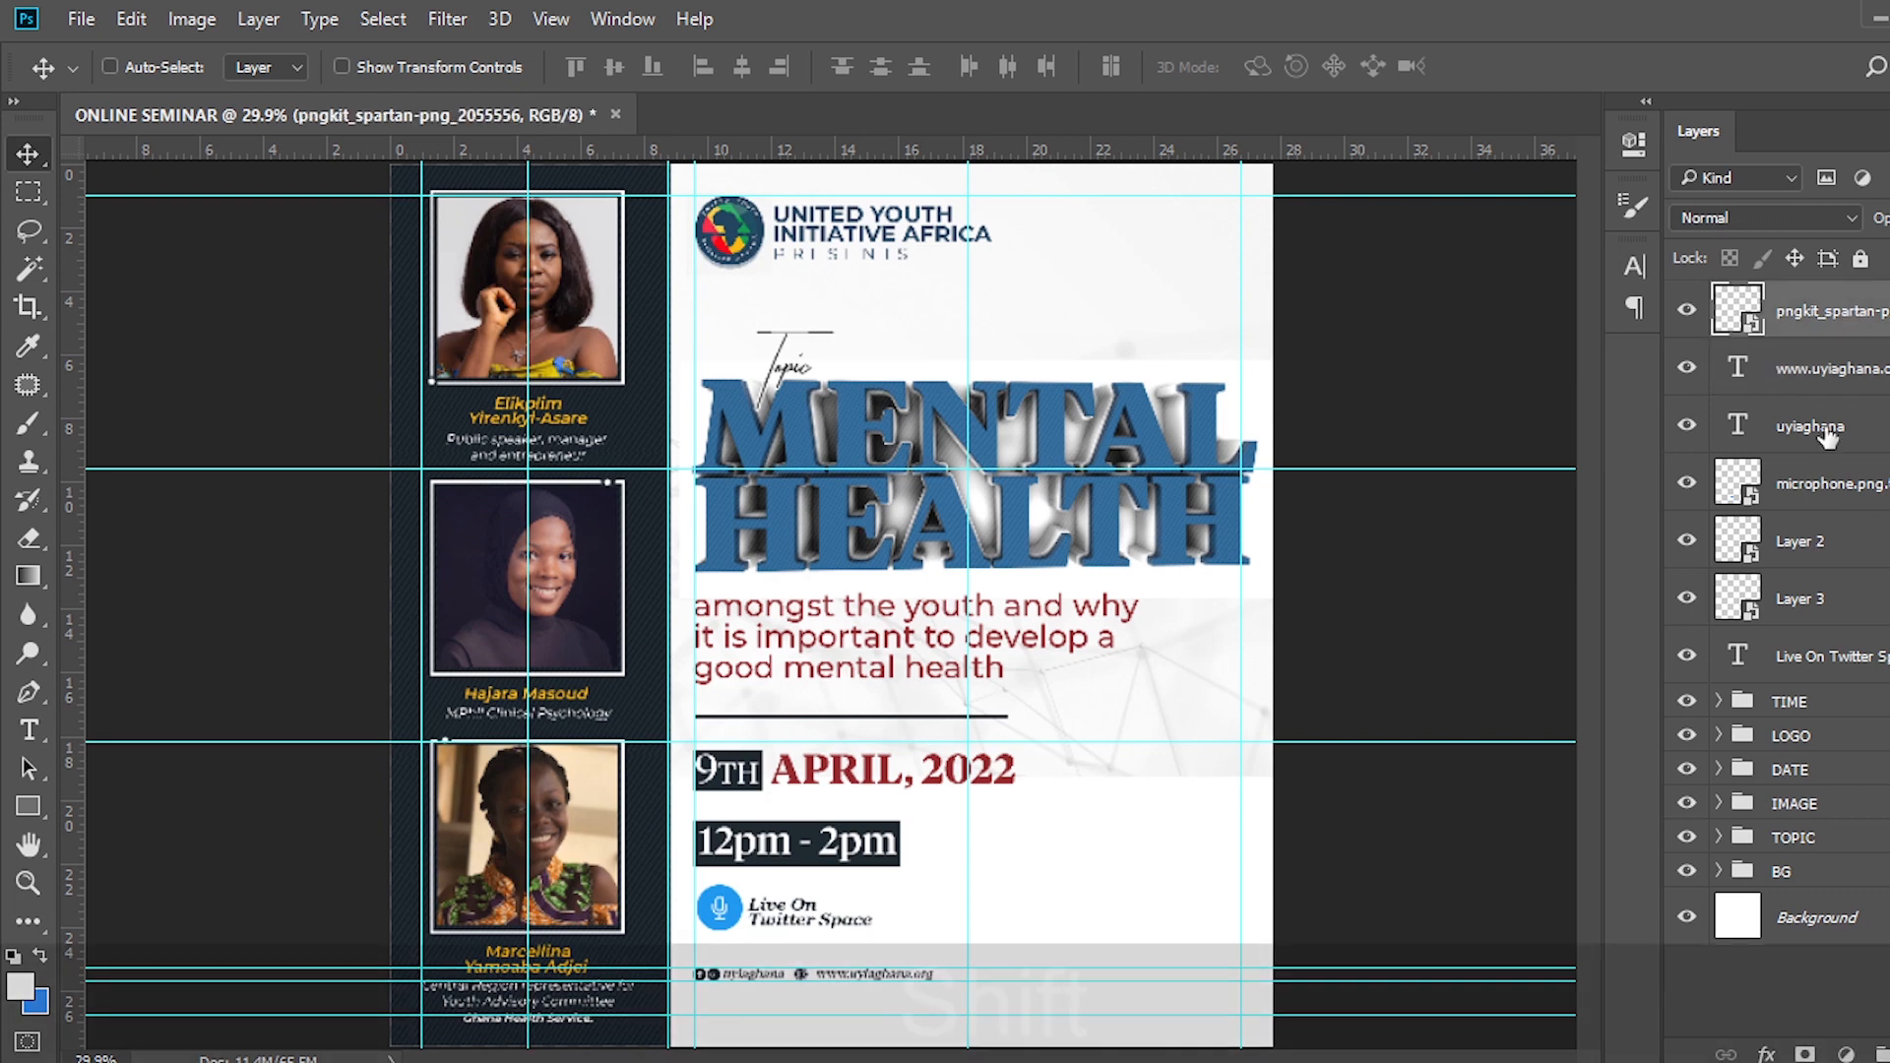
pyautogui.keyDown('shift'); pyautogui.click(1805, 655); pyautogui.keyUp('shift')
pyautogui.hotkey('ctrl', 'g')
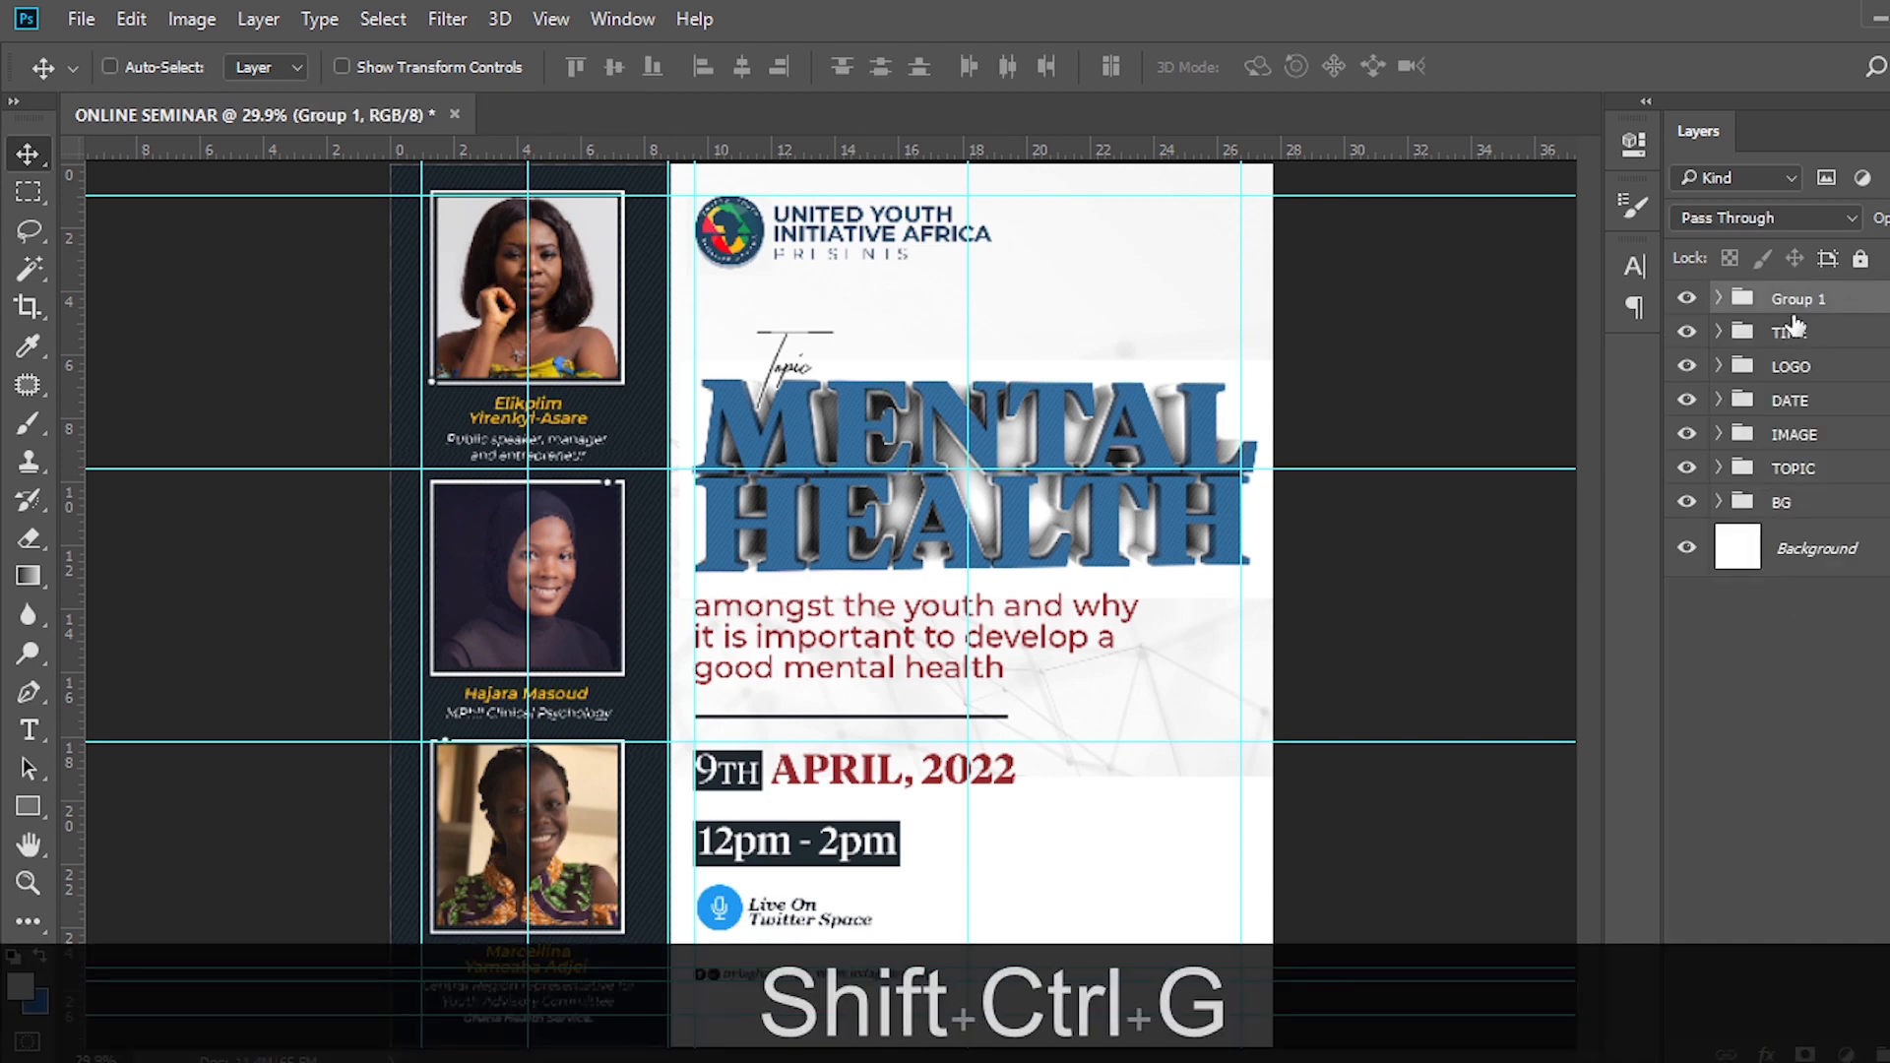
pyautogui.doubleClick(1794, 300)
pyautogui.press('capslock')
pyautogui.write('HA')
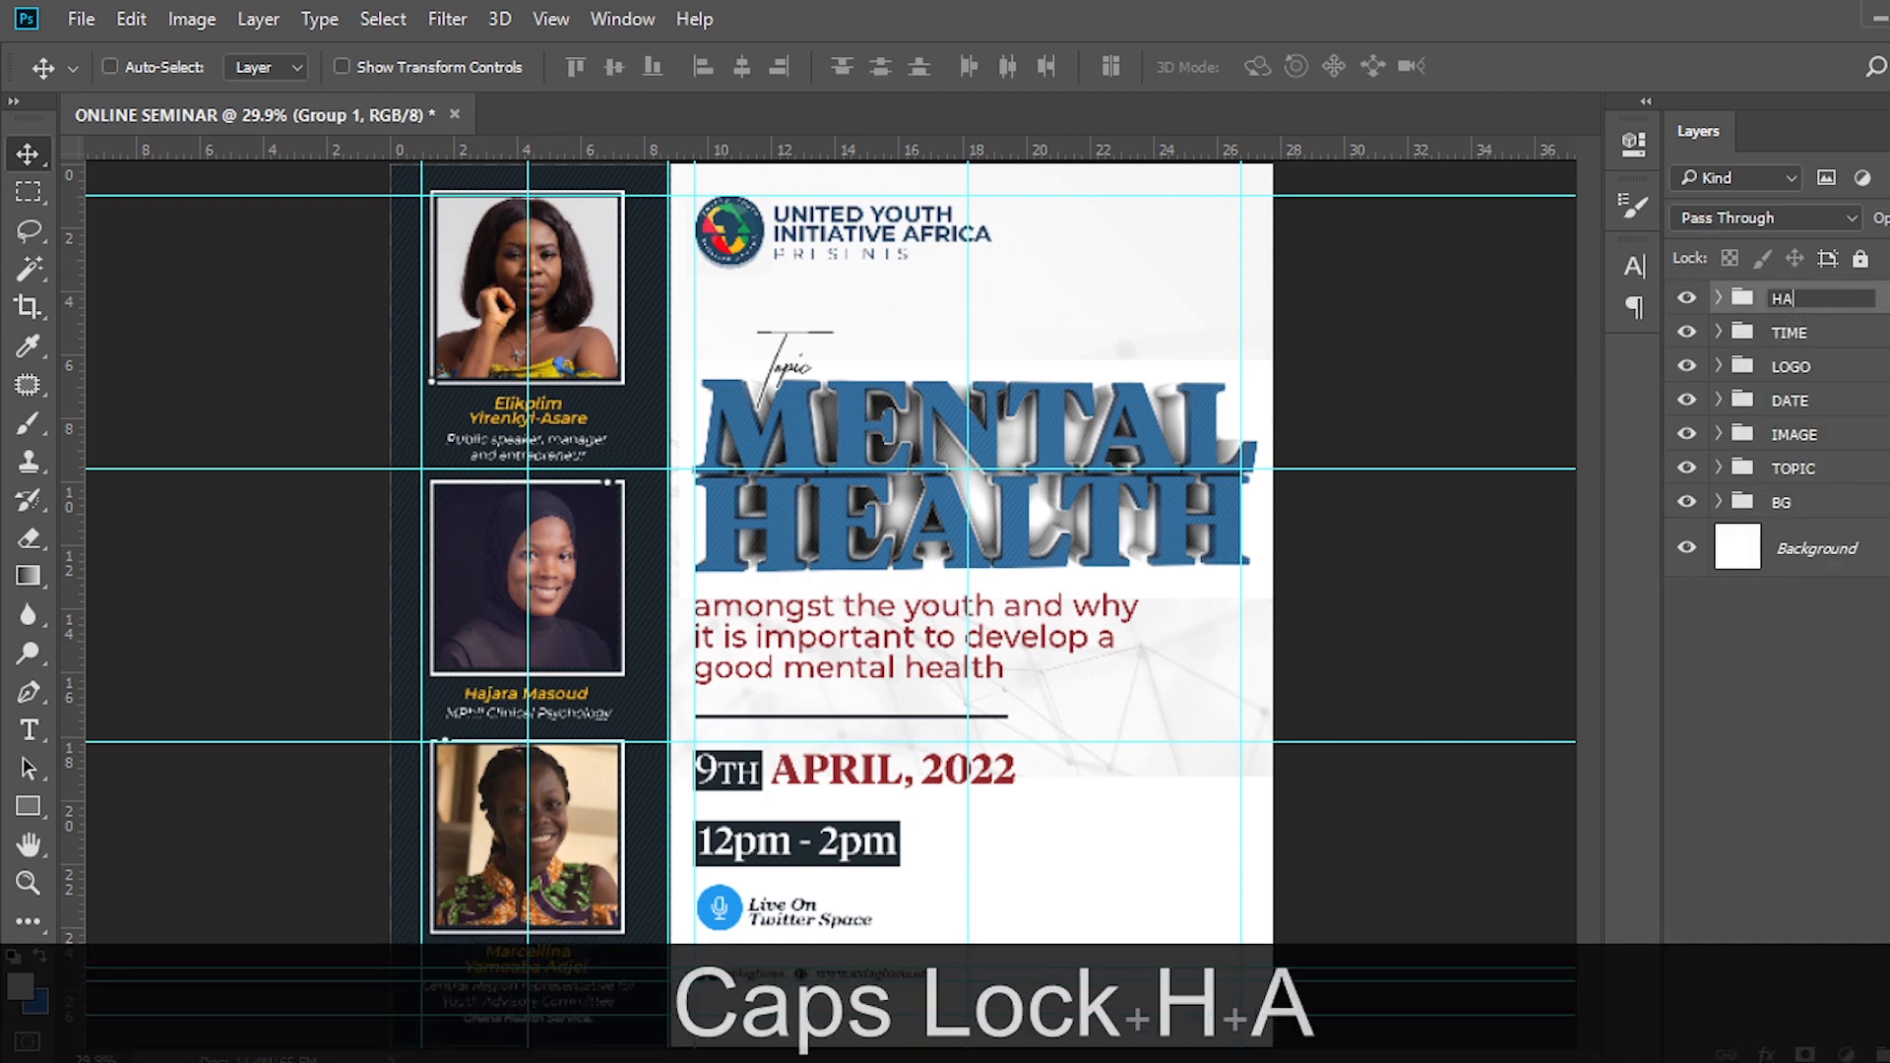
pyautogui.write('NDLES')
pyautogui.press('Return')
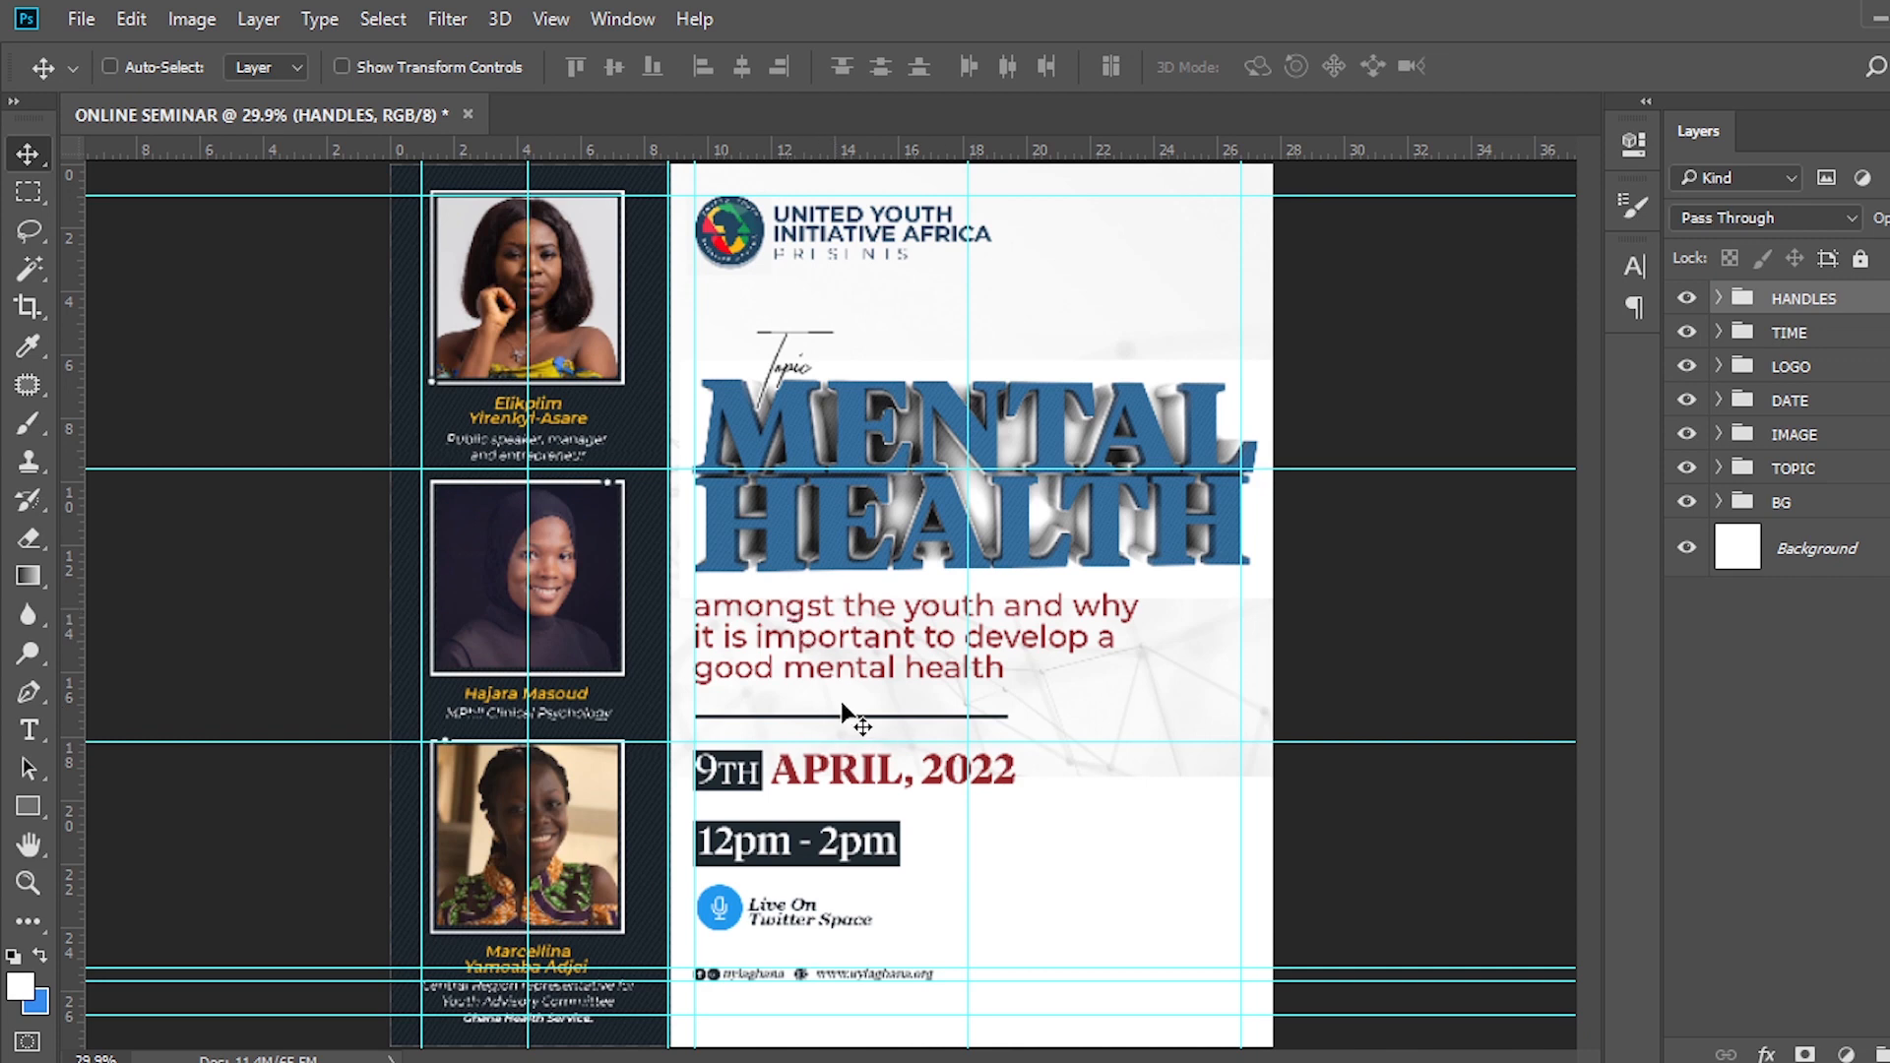
# Add a Hue/Saturation adjustment clipped to the "MENTAL HEALTH" layer inside the TOPIC group.
pyautogui.click(1718, 470)
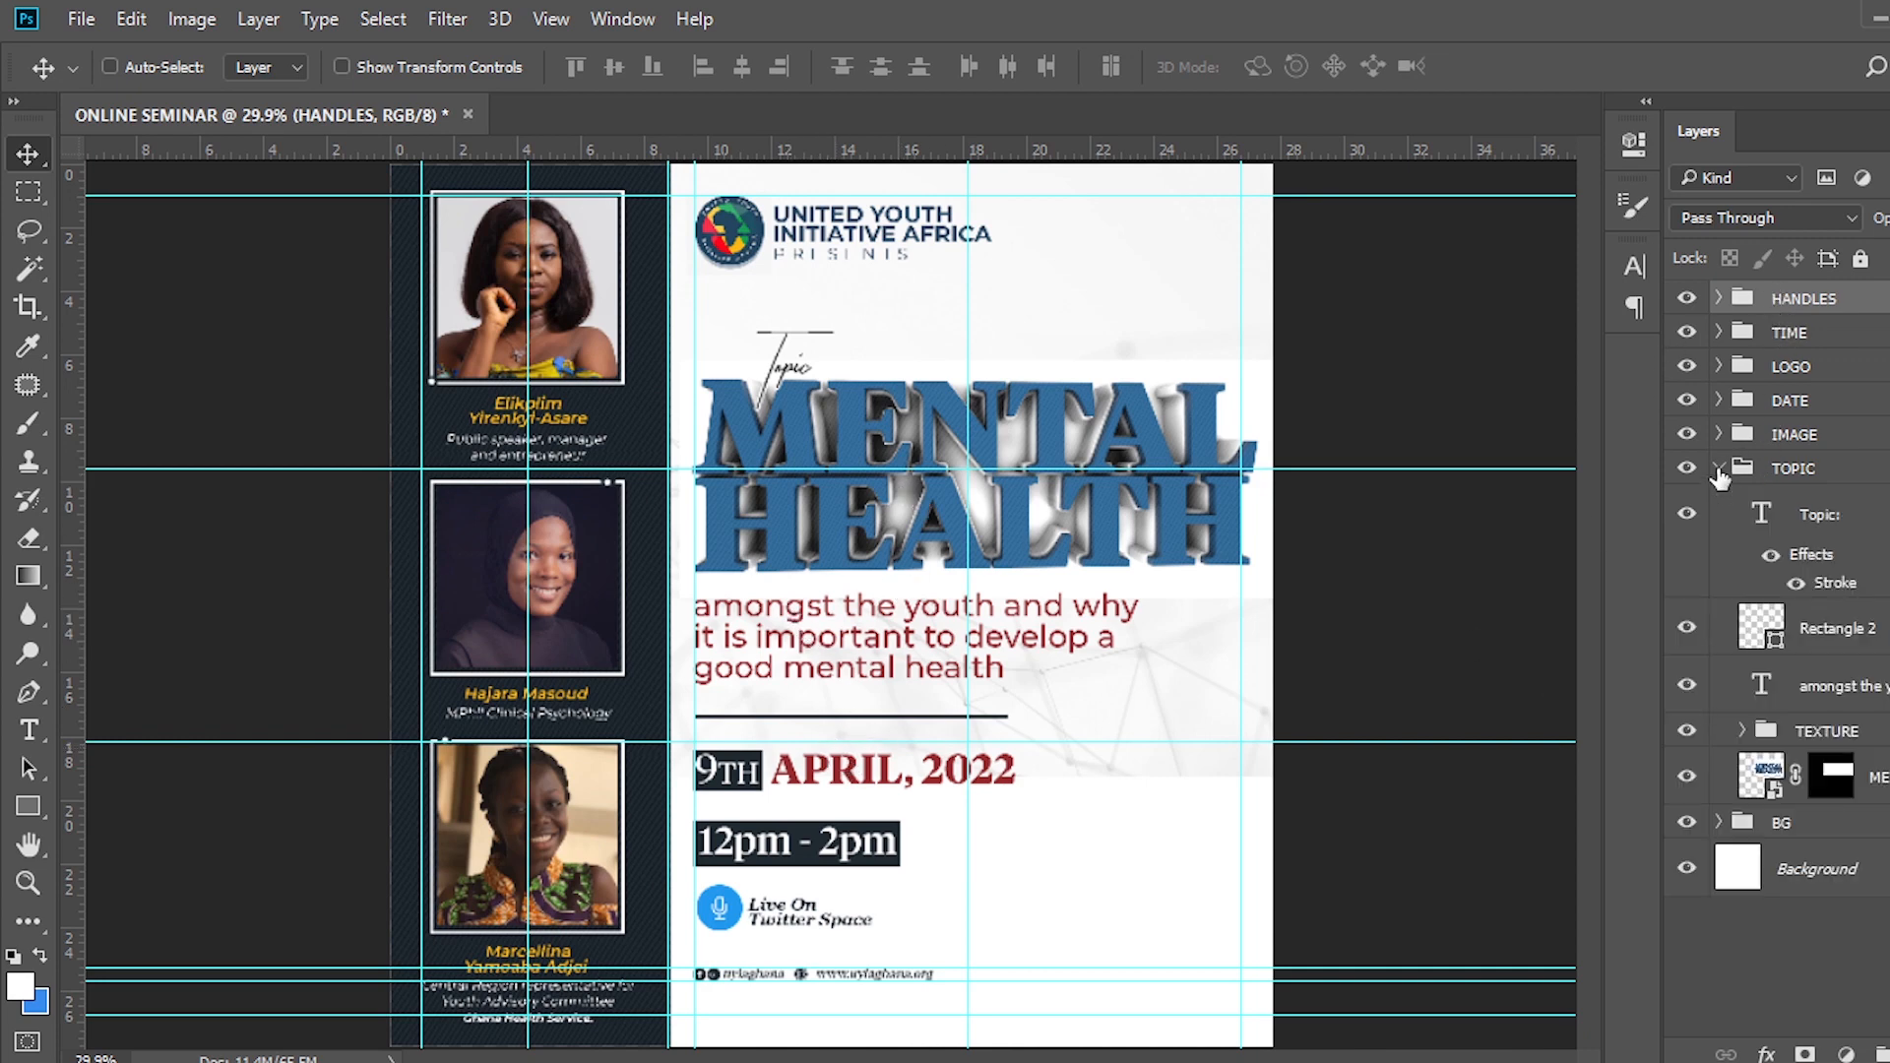
pyautogui.click(1823, 730)
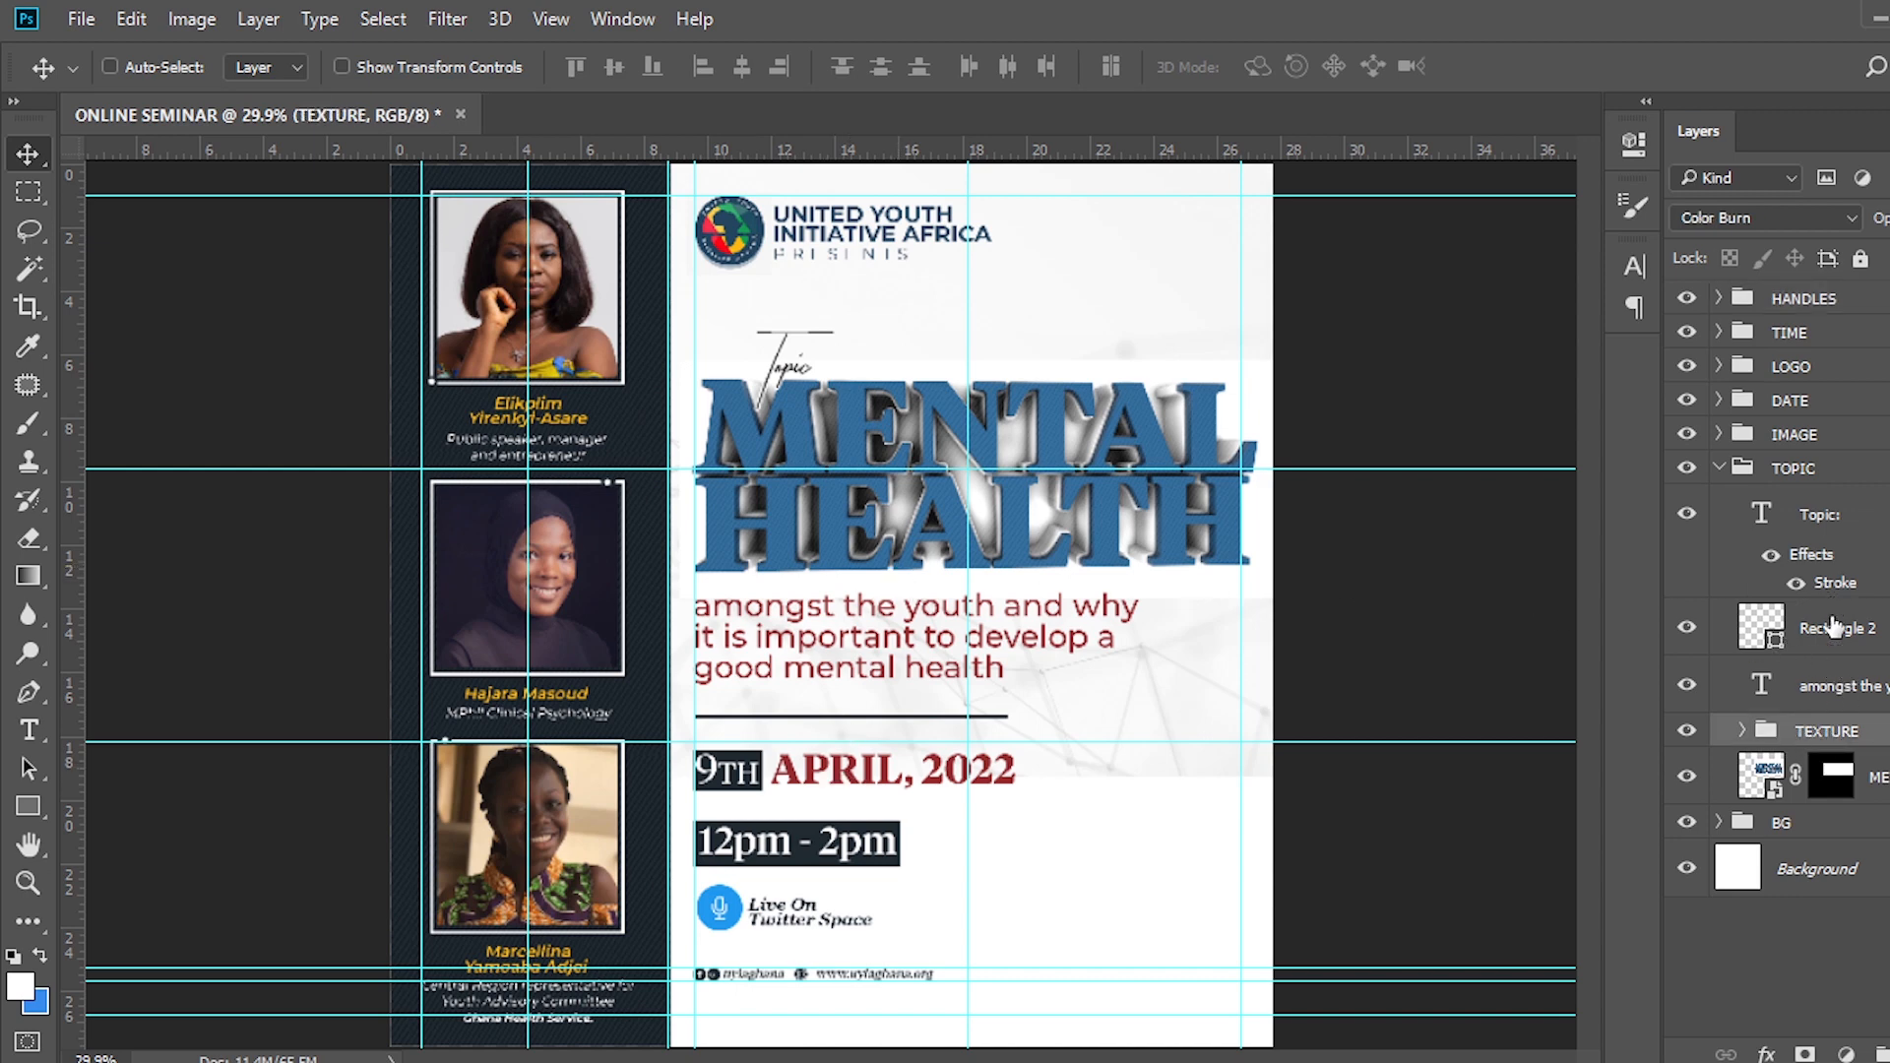
pyautogui.click(1761, 779)
pyautogui.click(1845, 1054)
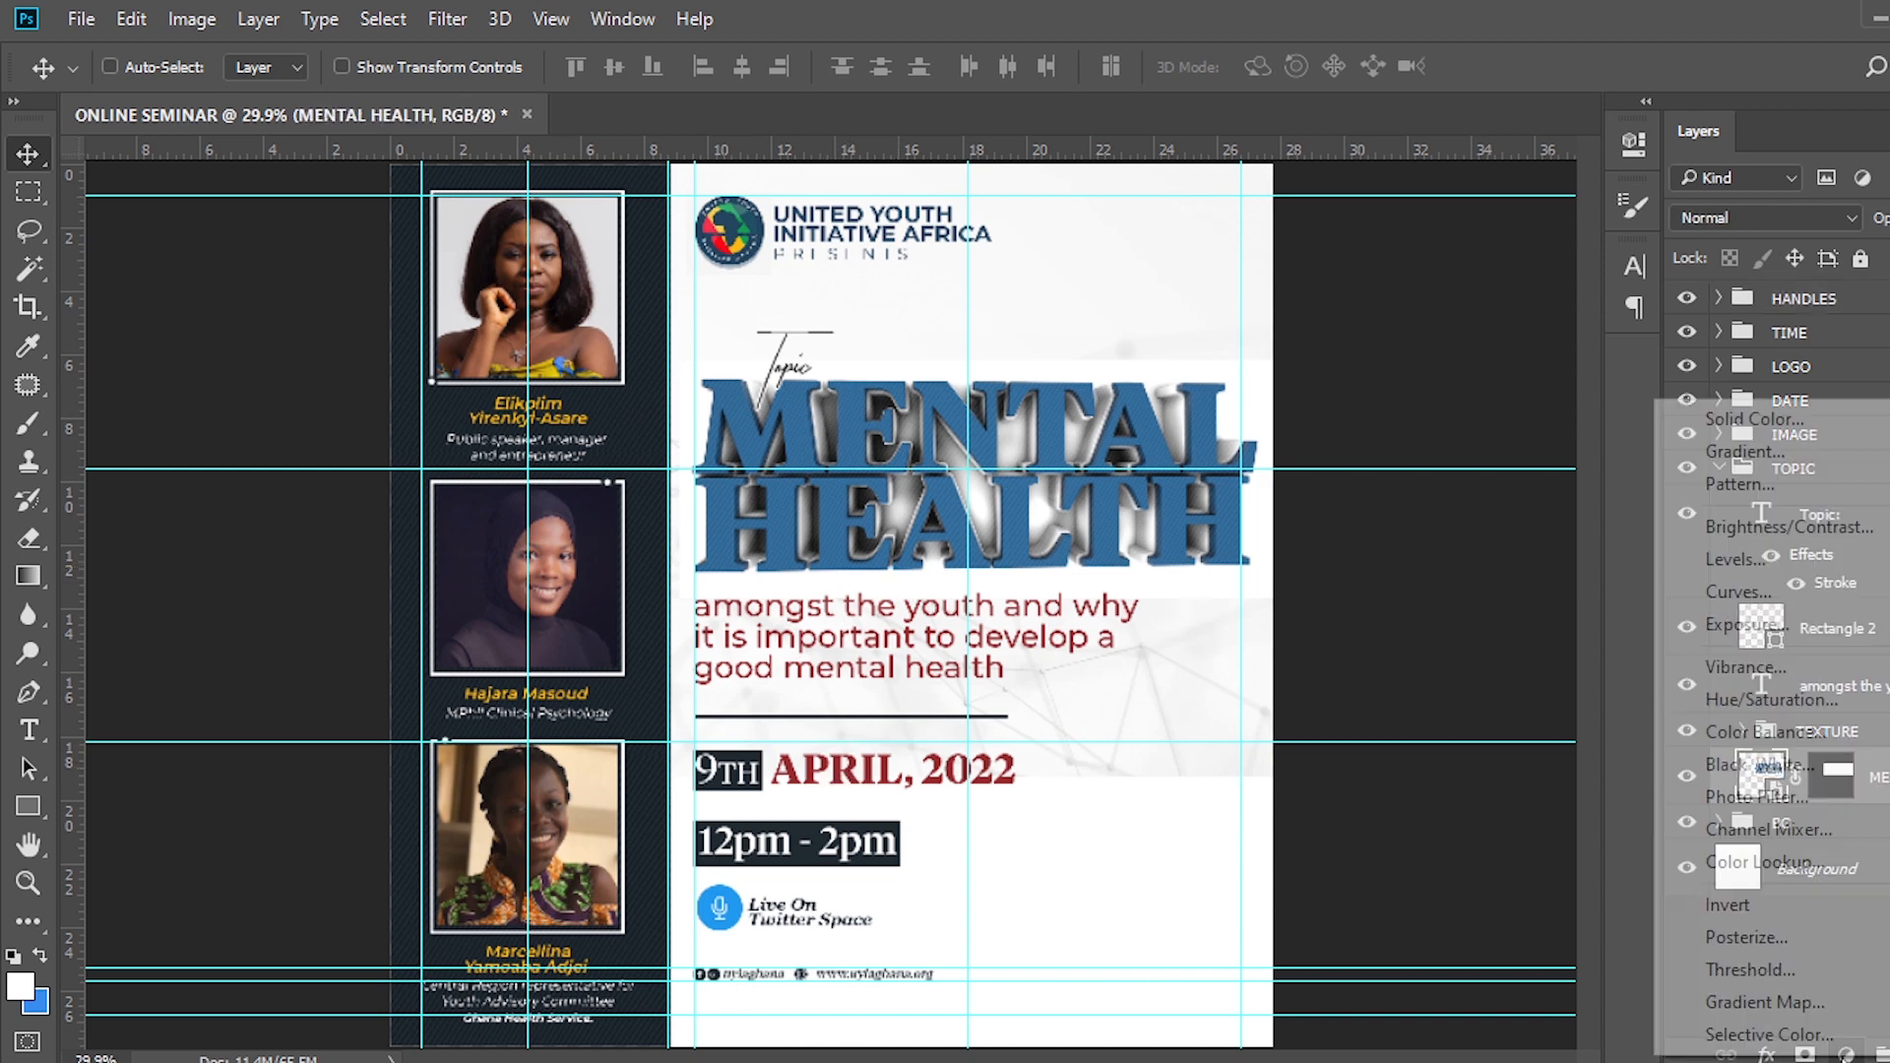
pyautogui.click(1768, 707)
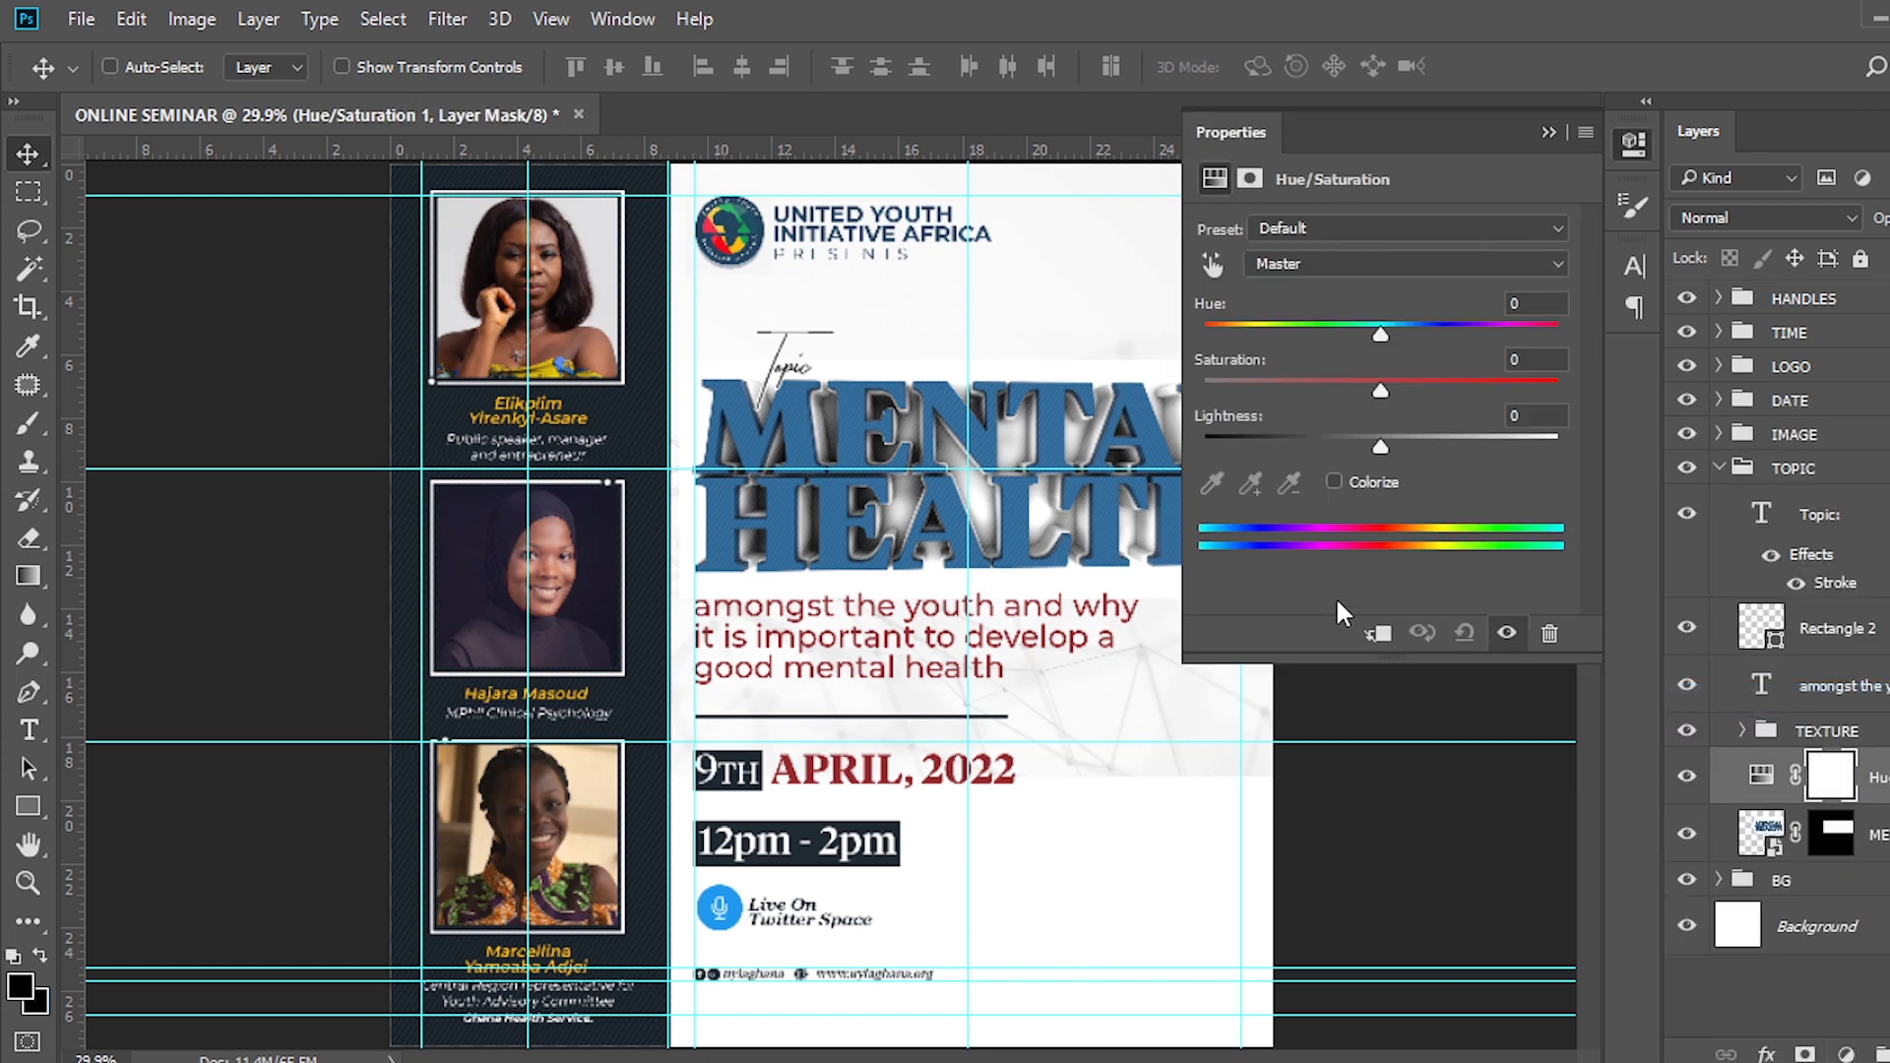
pyautogui.click(1376, 633)
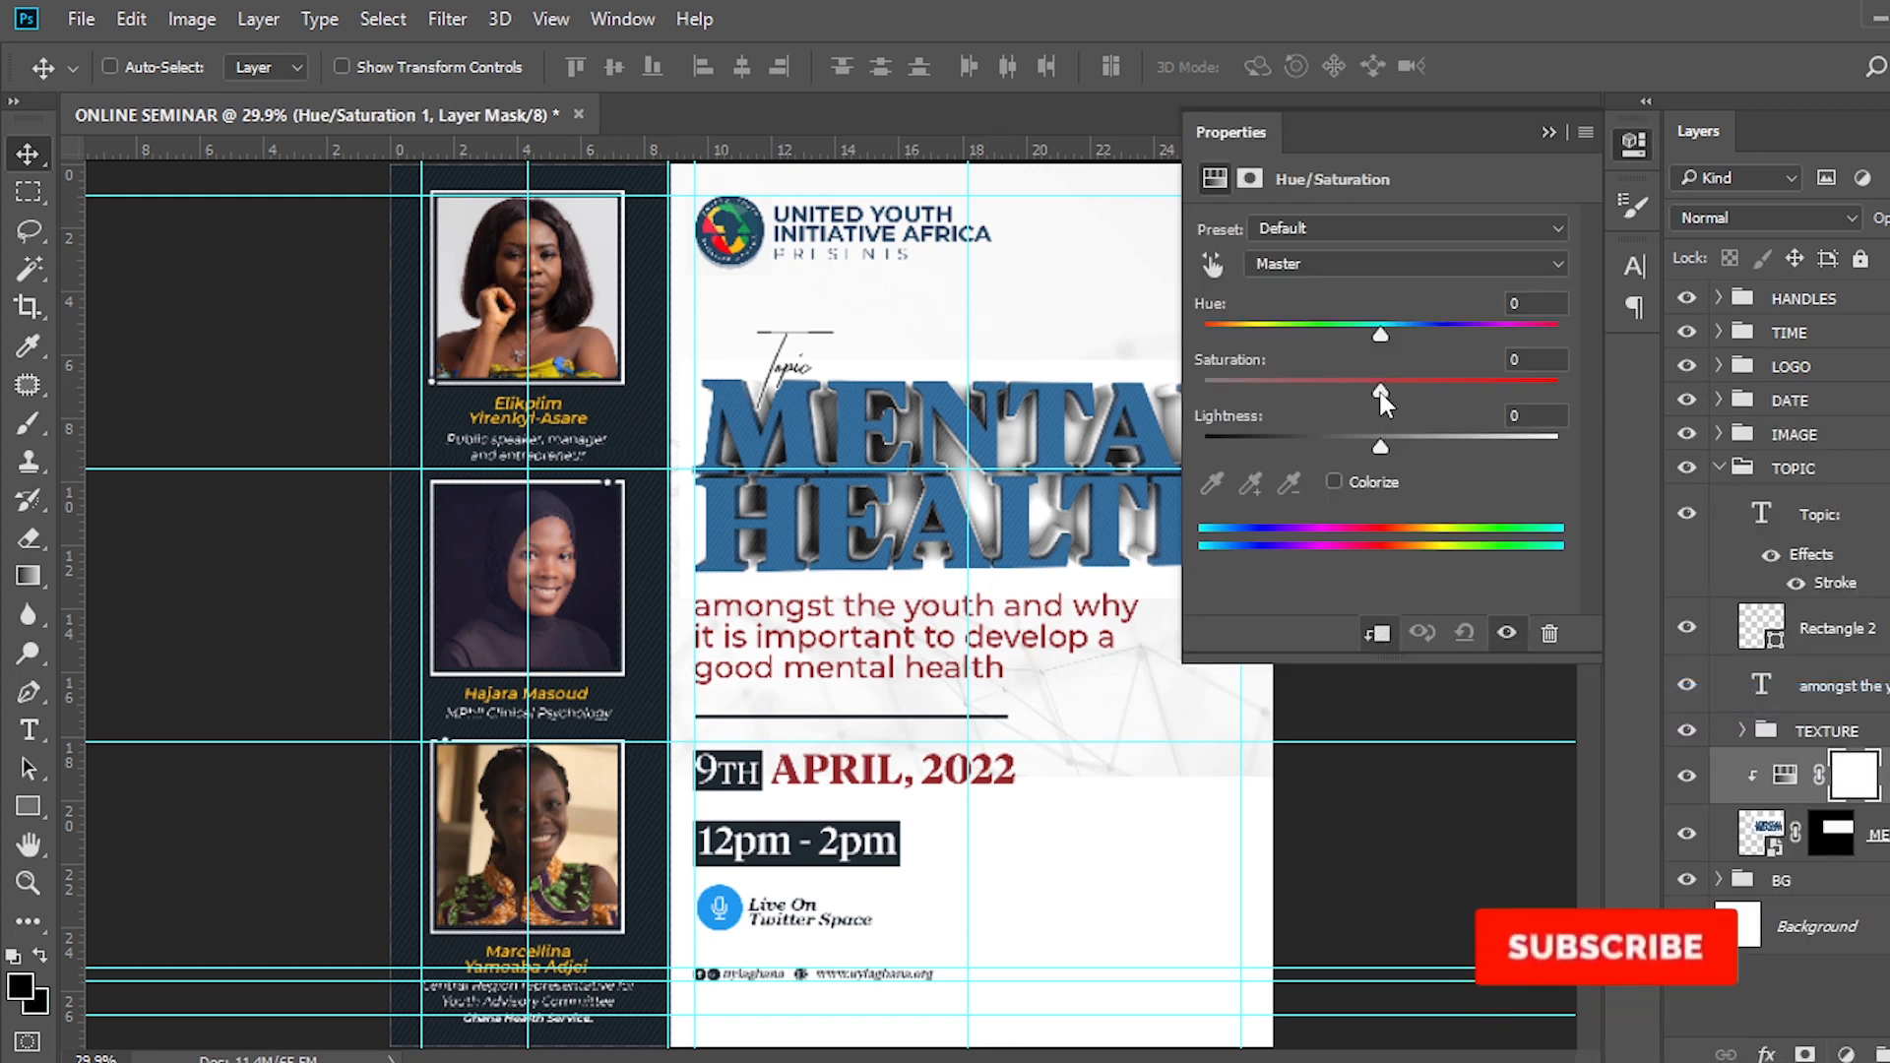
# Recolour the "MENTAL HEALTH" title to a muted red with hue +145 and slightly reduced saturation, and collapse the TOPIC group.
pyautogui.moveTo(1365, 371); pyautogui.dragTo(1309, 388)
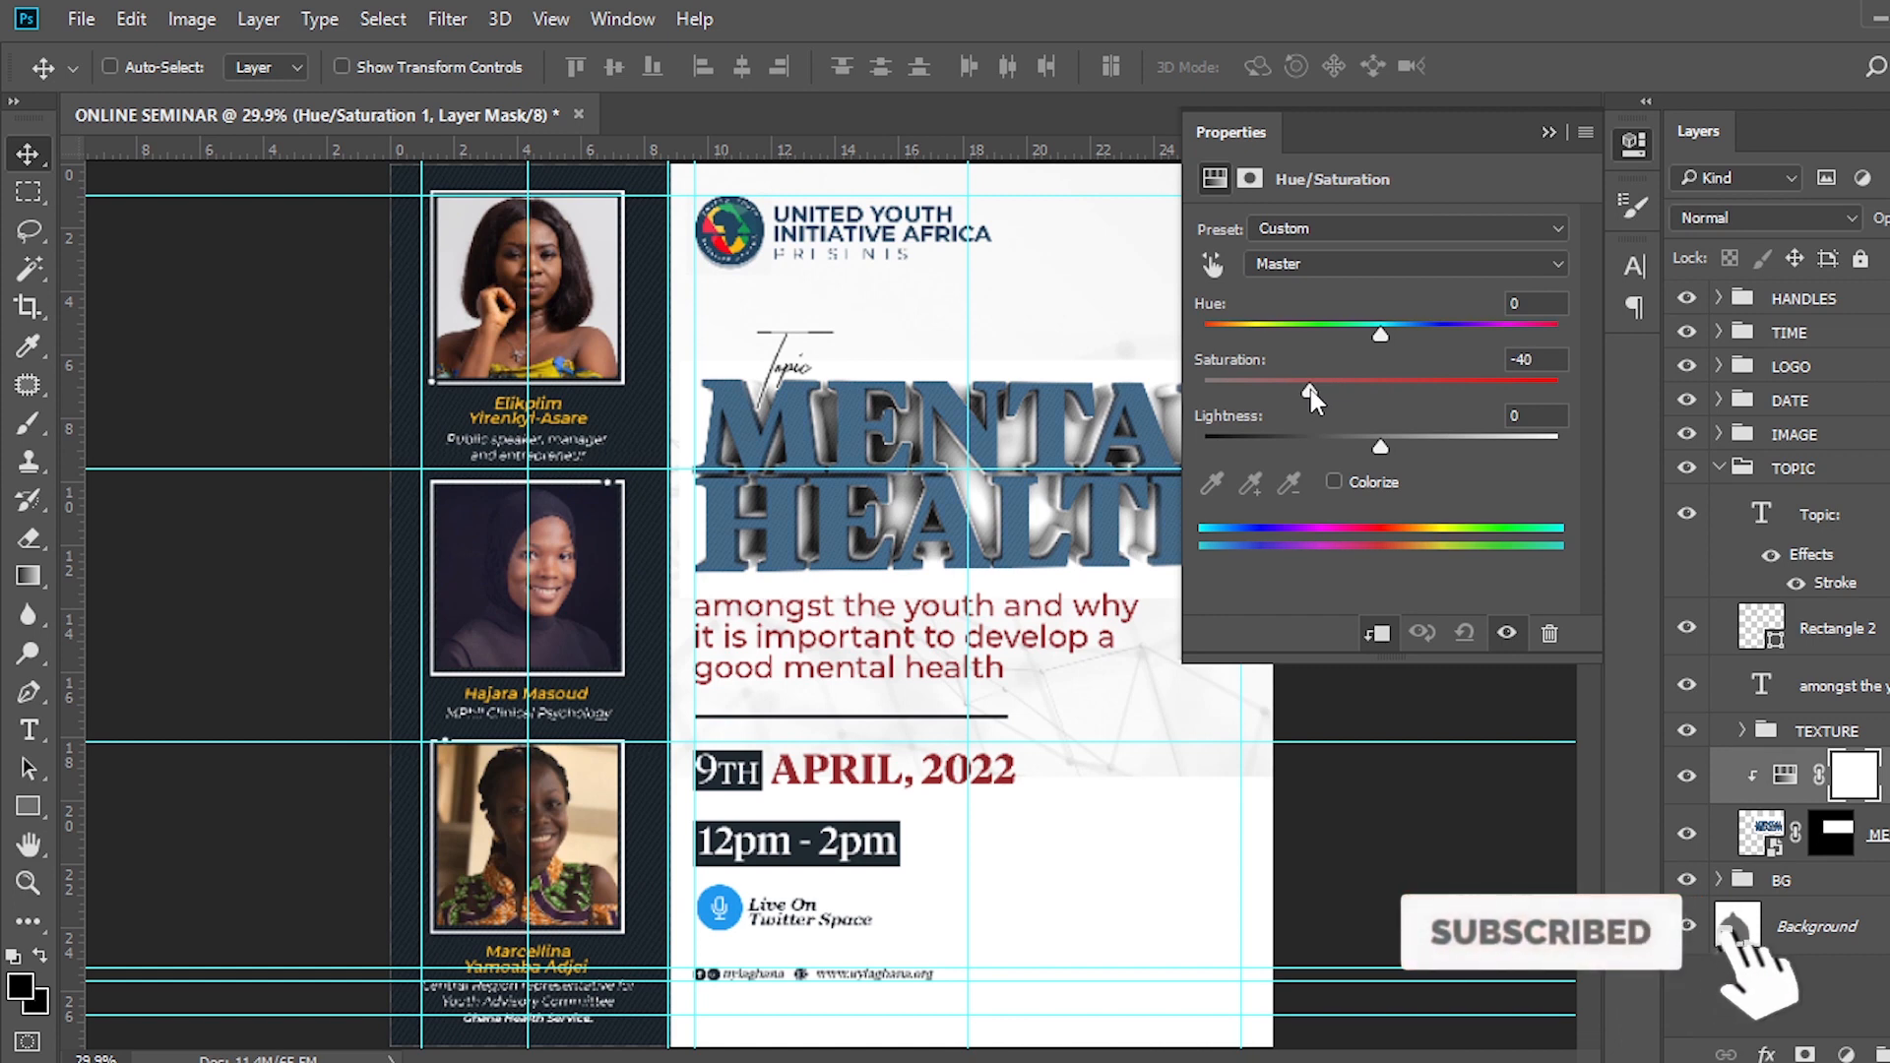
pyautogui.moveTo(1309, 390); pyautogui.dragTo(1320, 389)
pyautogui.moveTo(1387, 329); pyautogui.dragTo(1504, 337)
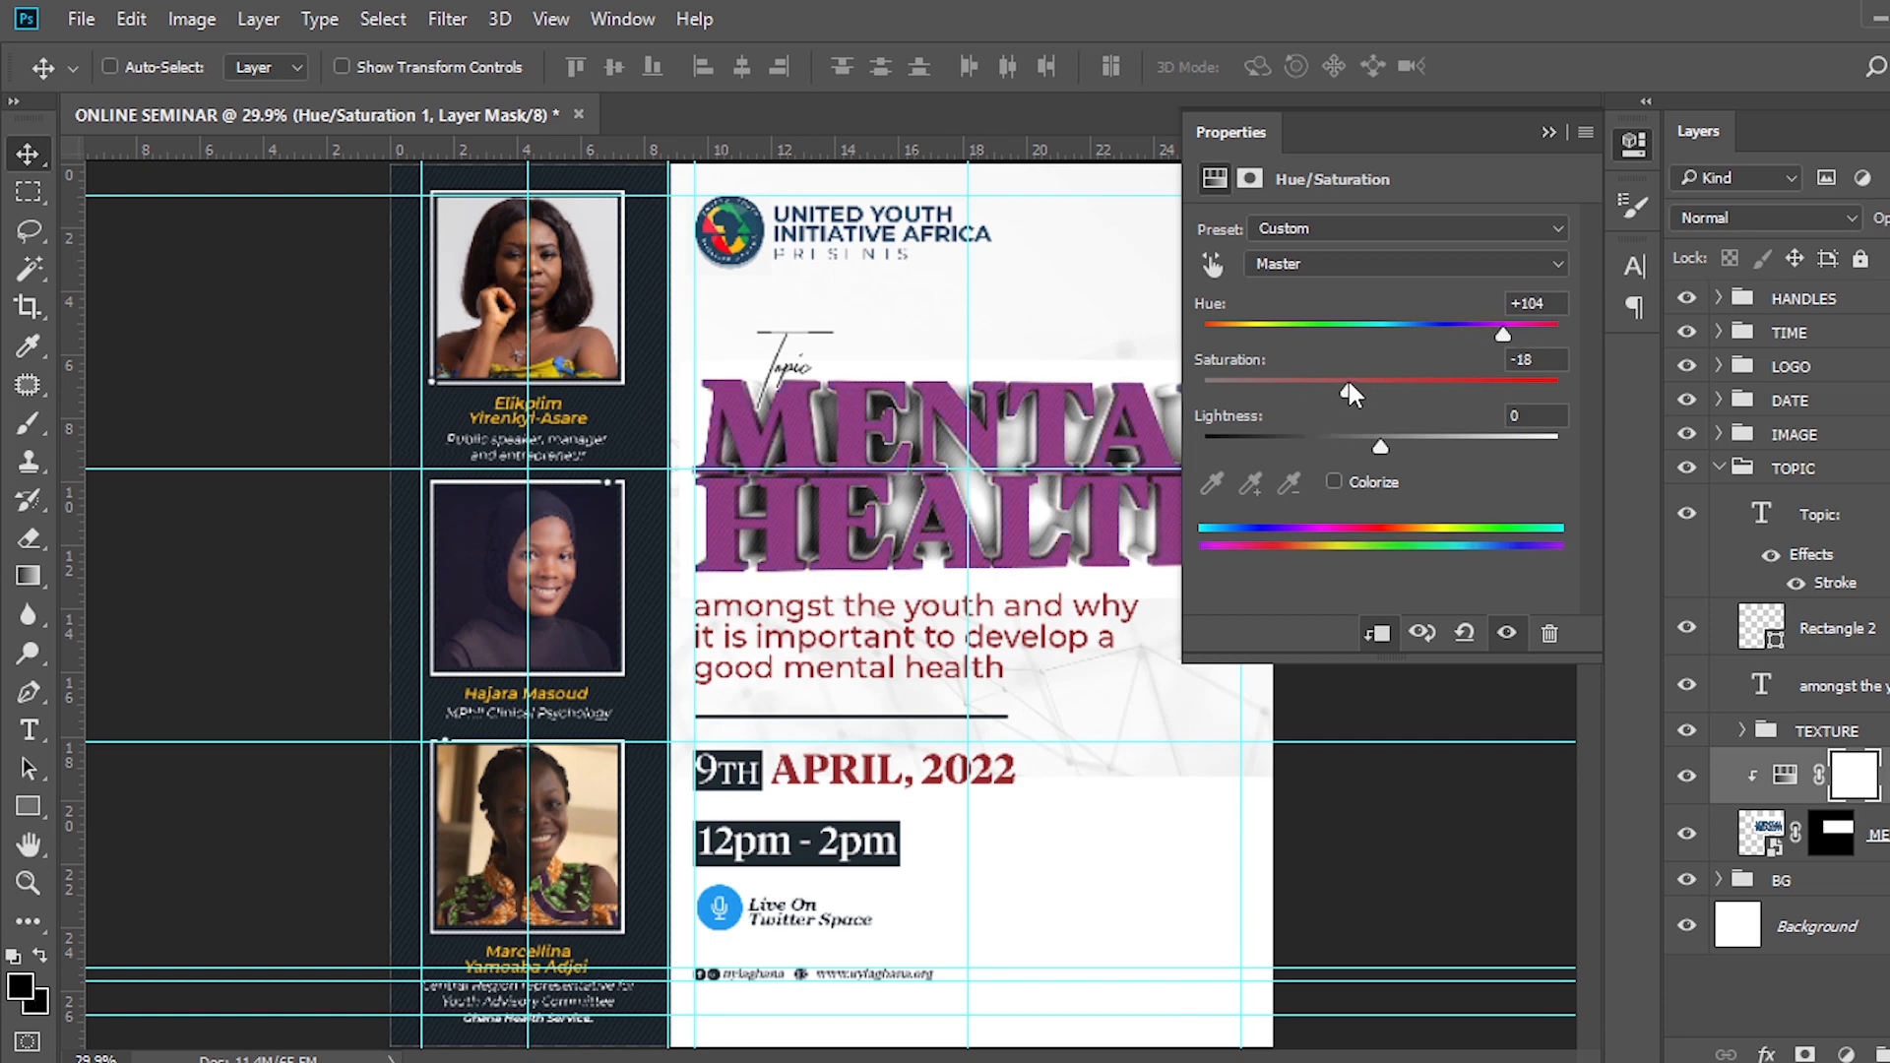
pyautogui.moveTo(1503, 332); pyautogui.dragTo(1475, 334)
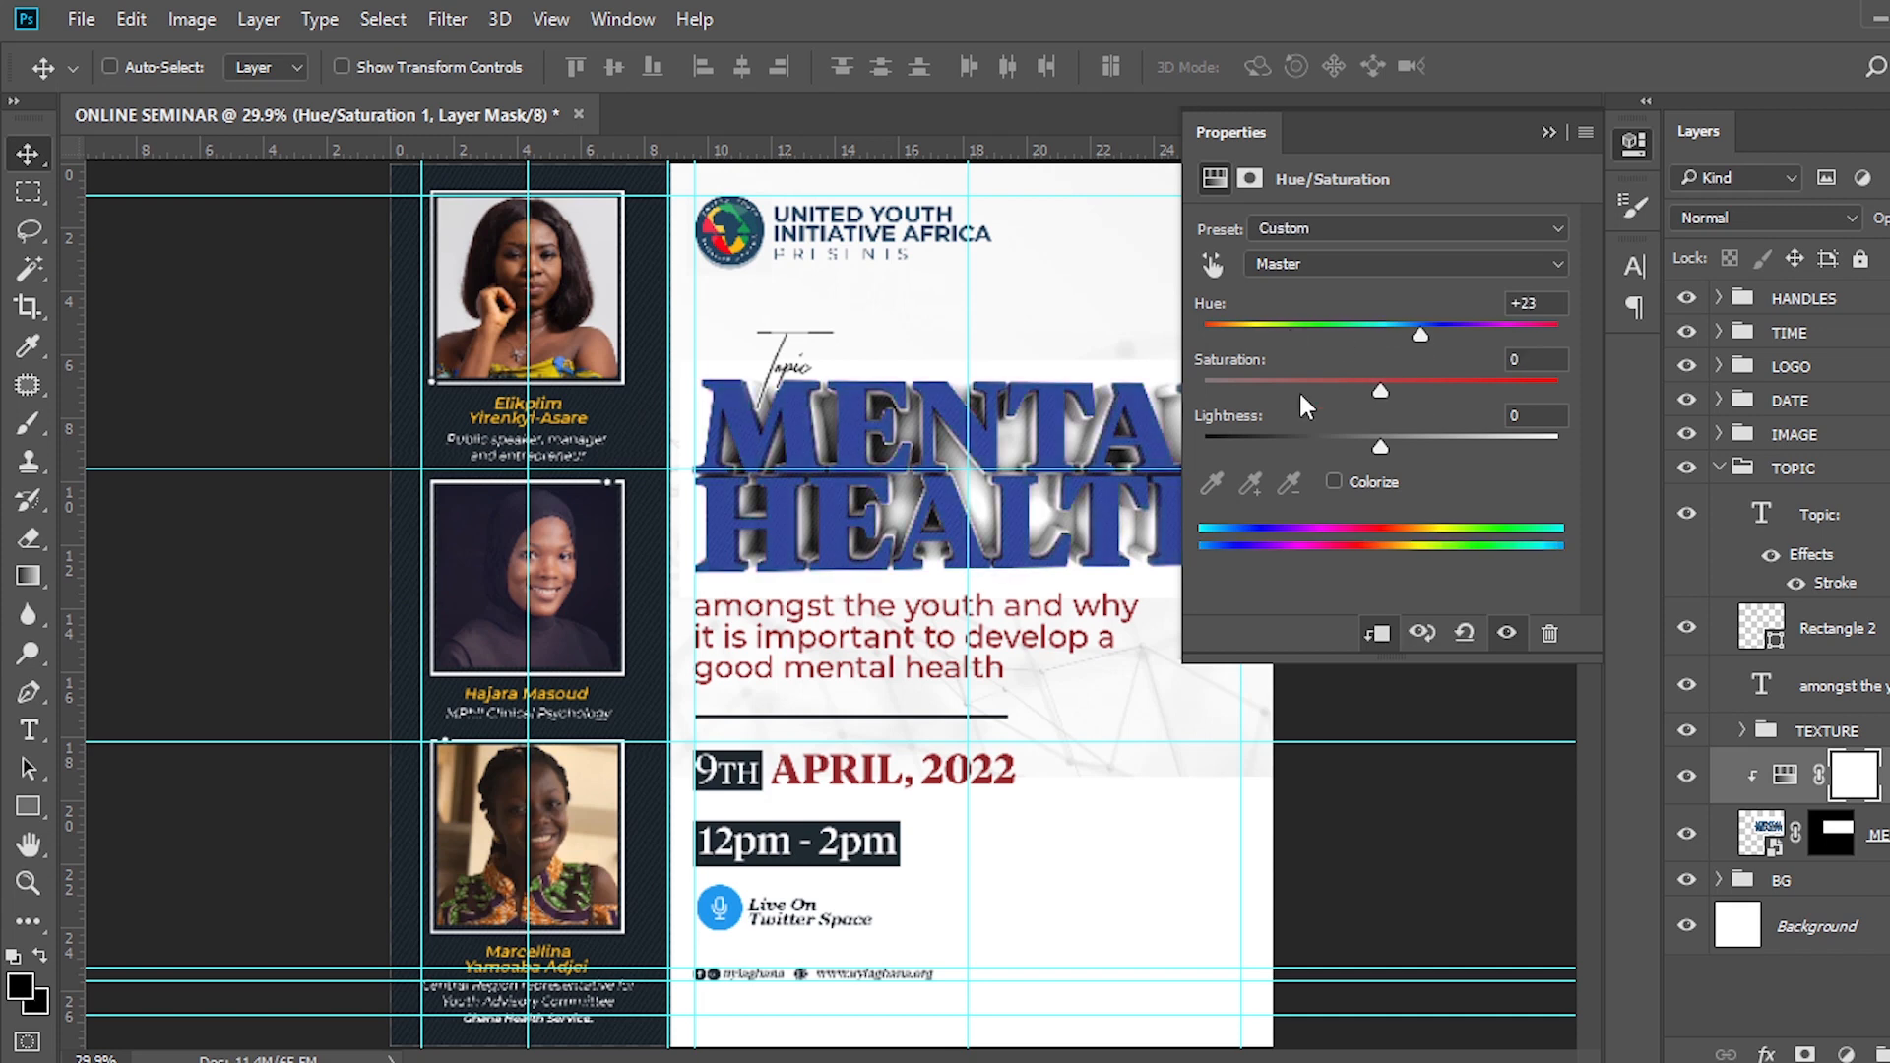
pyautogui.moveTo(1419, 335); pyautogui.dragTo(1534, 335)
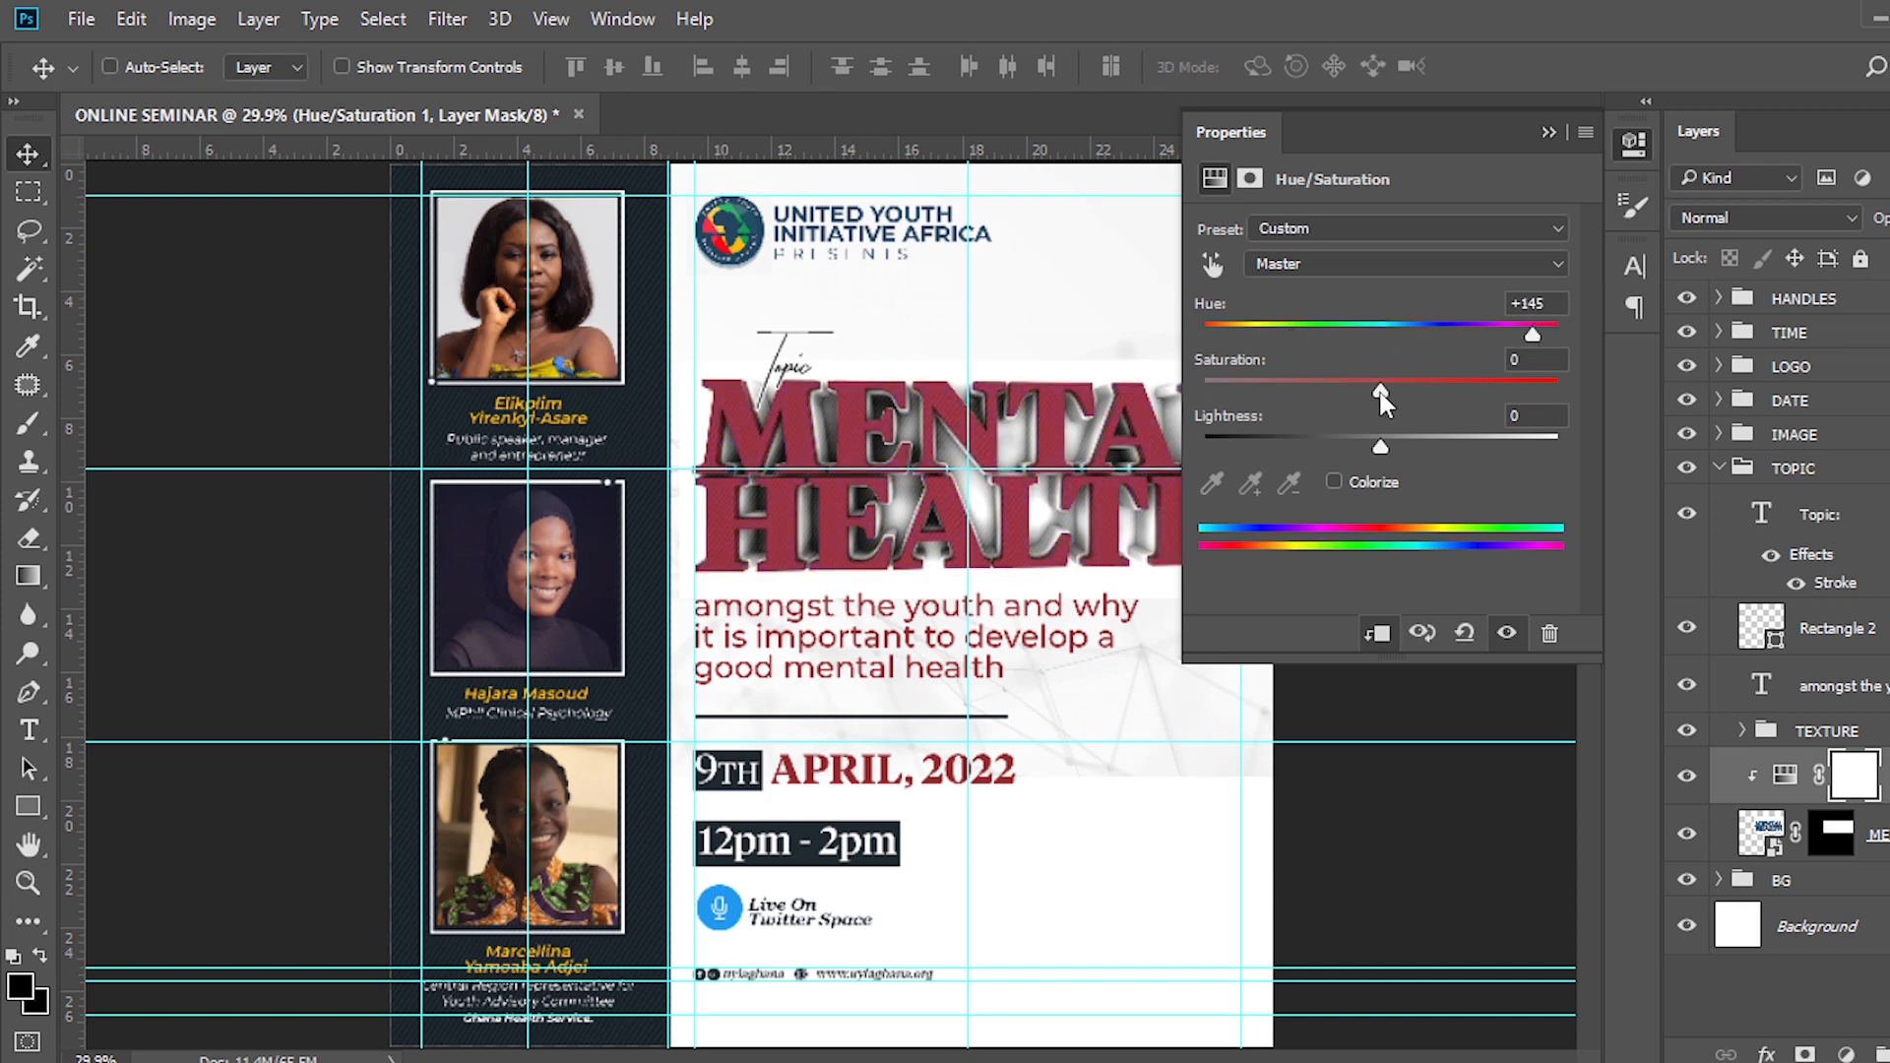
pyautogui.moveTo(1366, 388); pyautogui.dragTo(1343, 388)
pyautogui.moveTo(1370, 445); pyautogui.dragTo(1379, 443)
pyautogui.click(1547, 131)
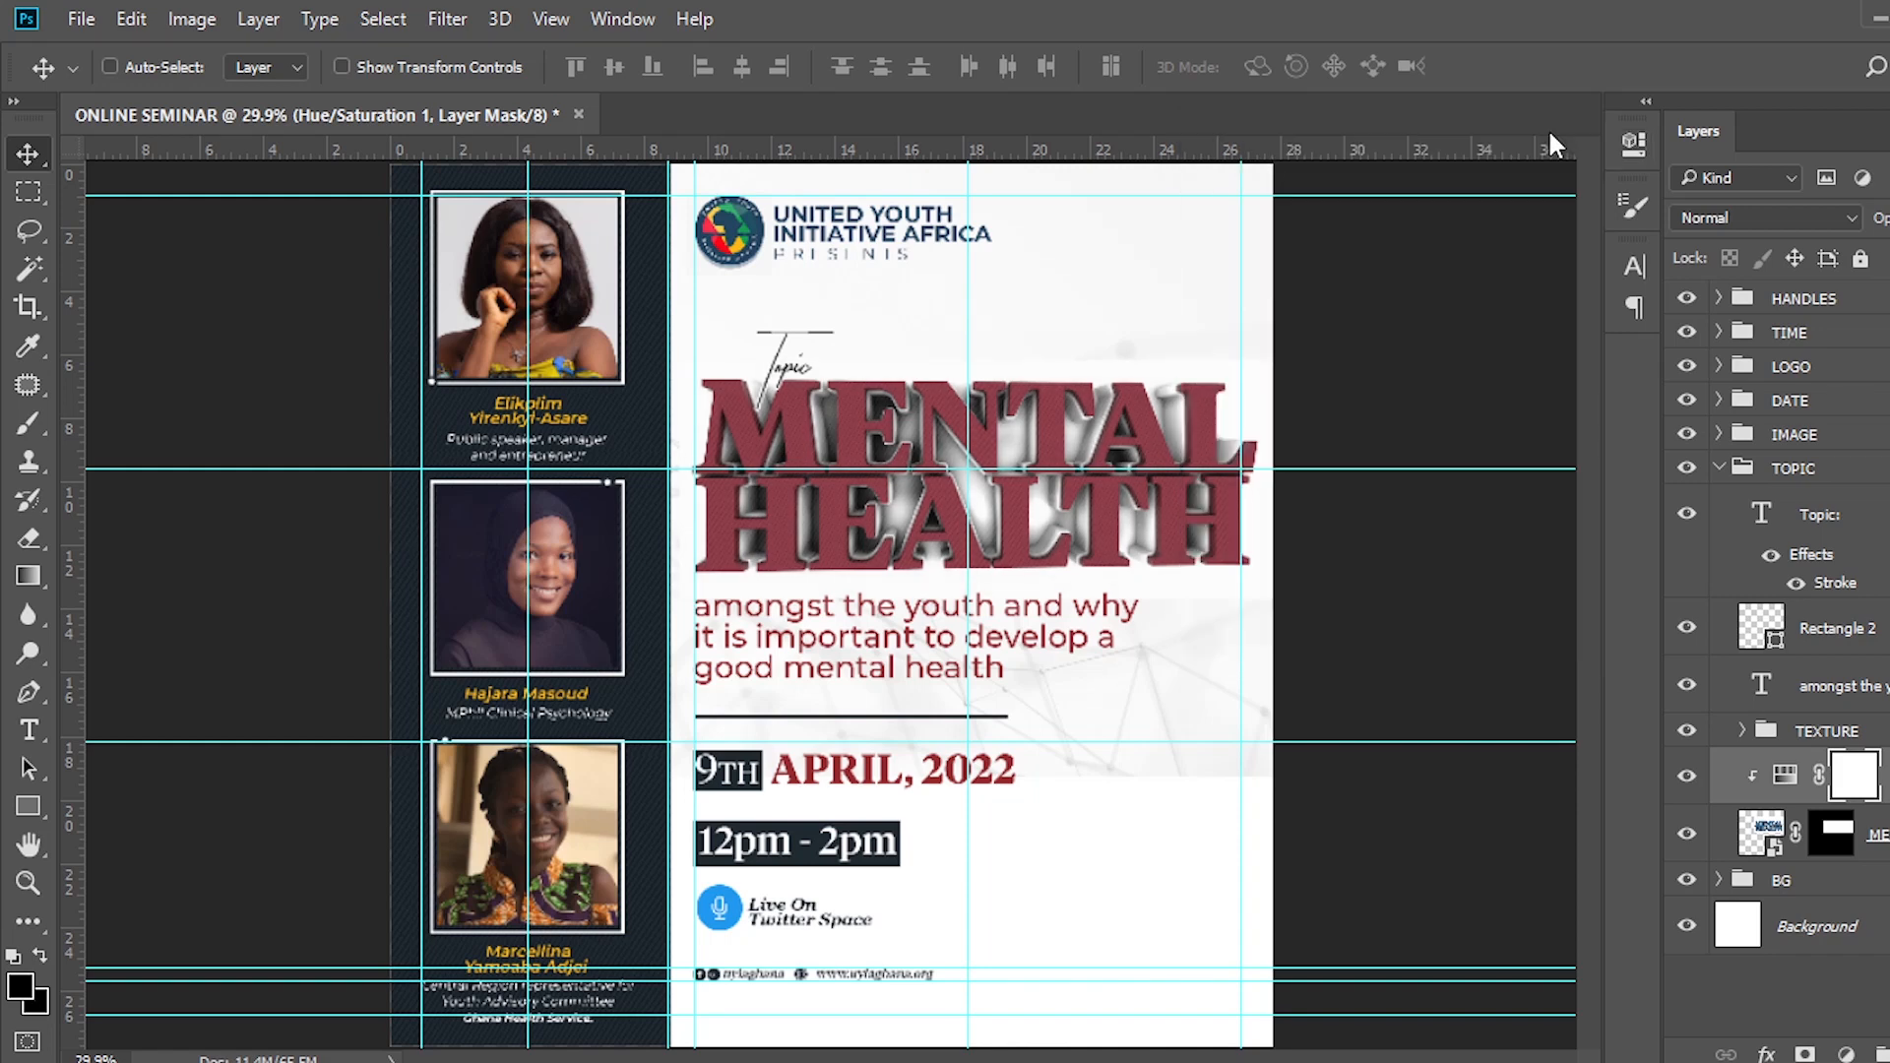
pyautogui.click(1718, 470)
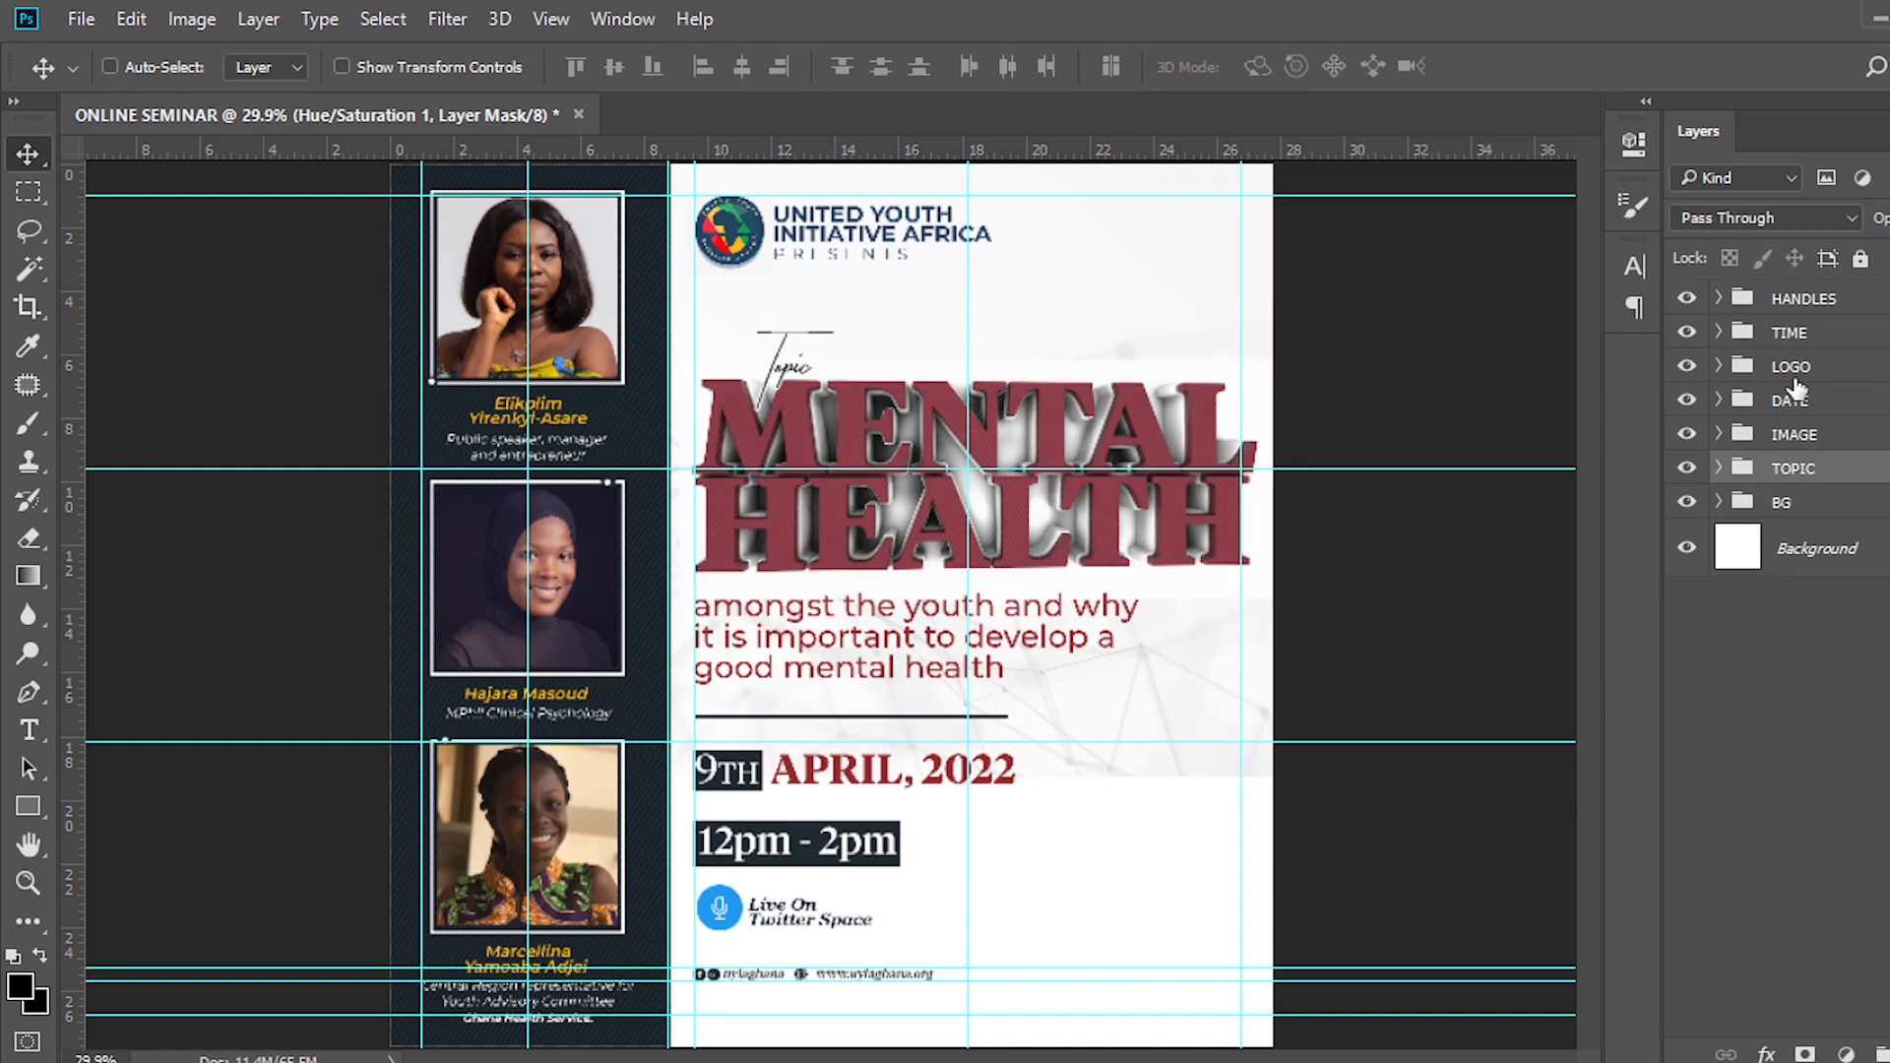
# Add a Gradient Map adjustment layer above the HANDLES group and set the gradient's starting colour to #FD7C00.
pyautogui.click(1802, 298)
pyautogui.click(1846, 1053)
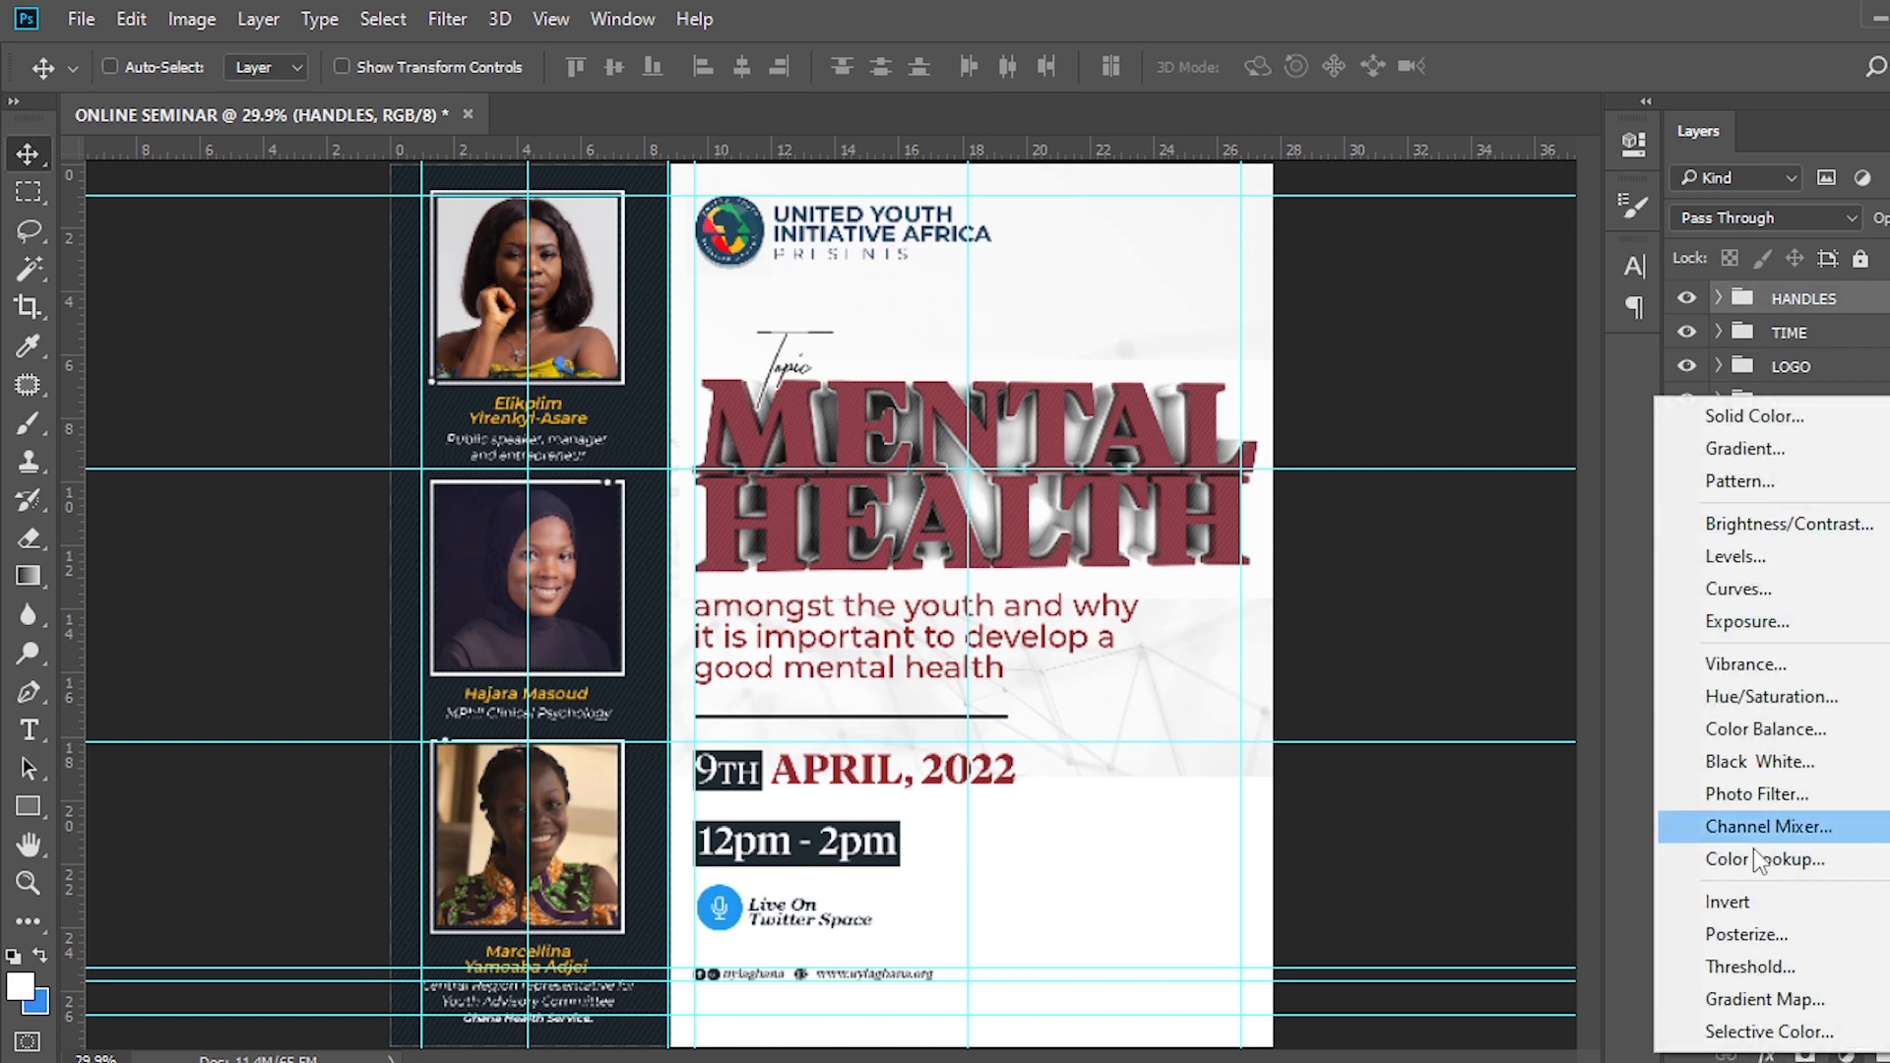
pyautogui.click(1766, 1000)
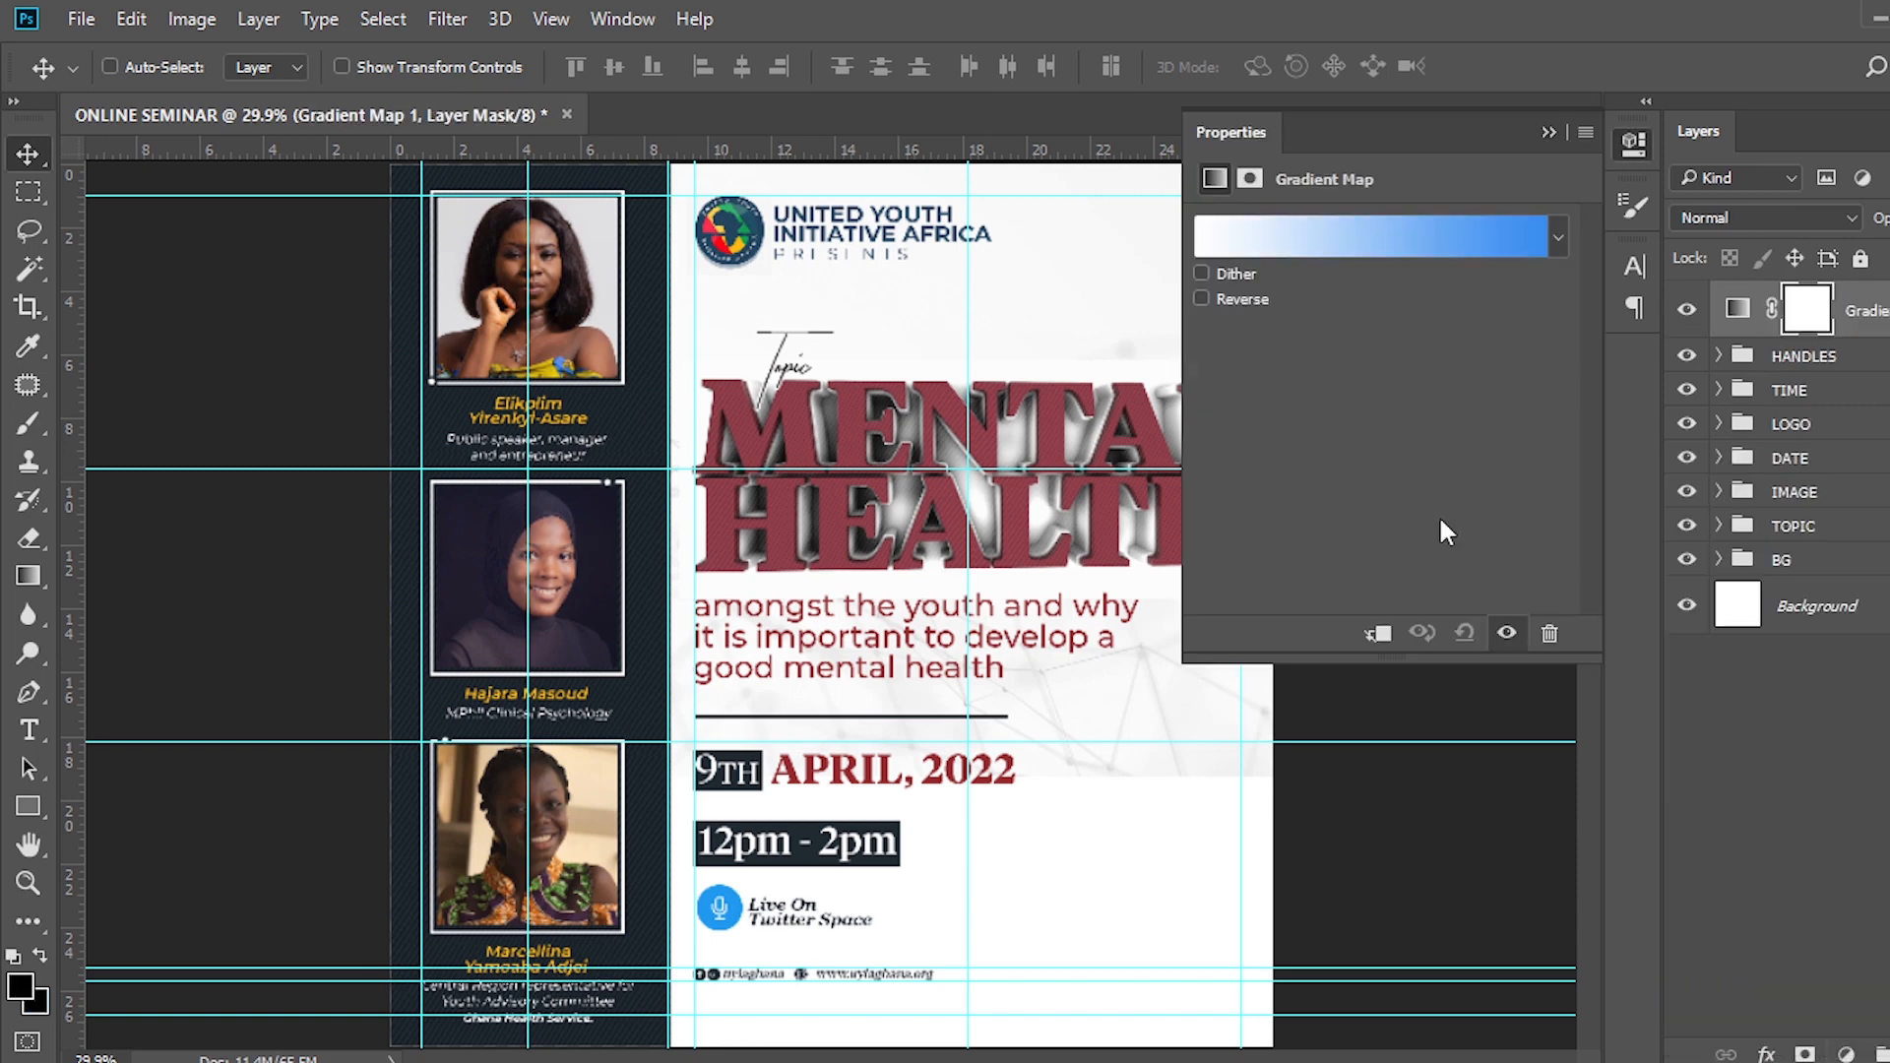
pyautogui.click(1339, 239)
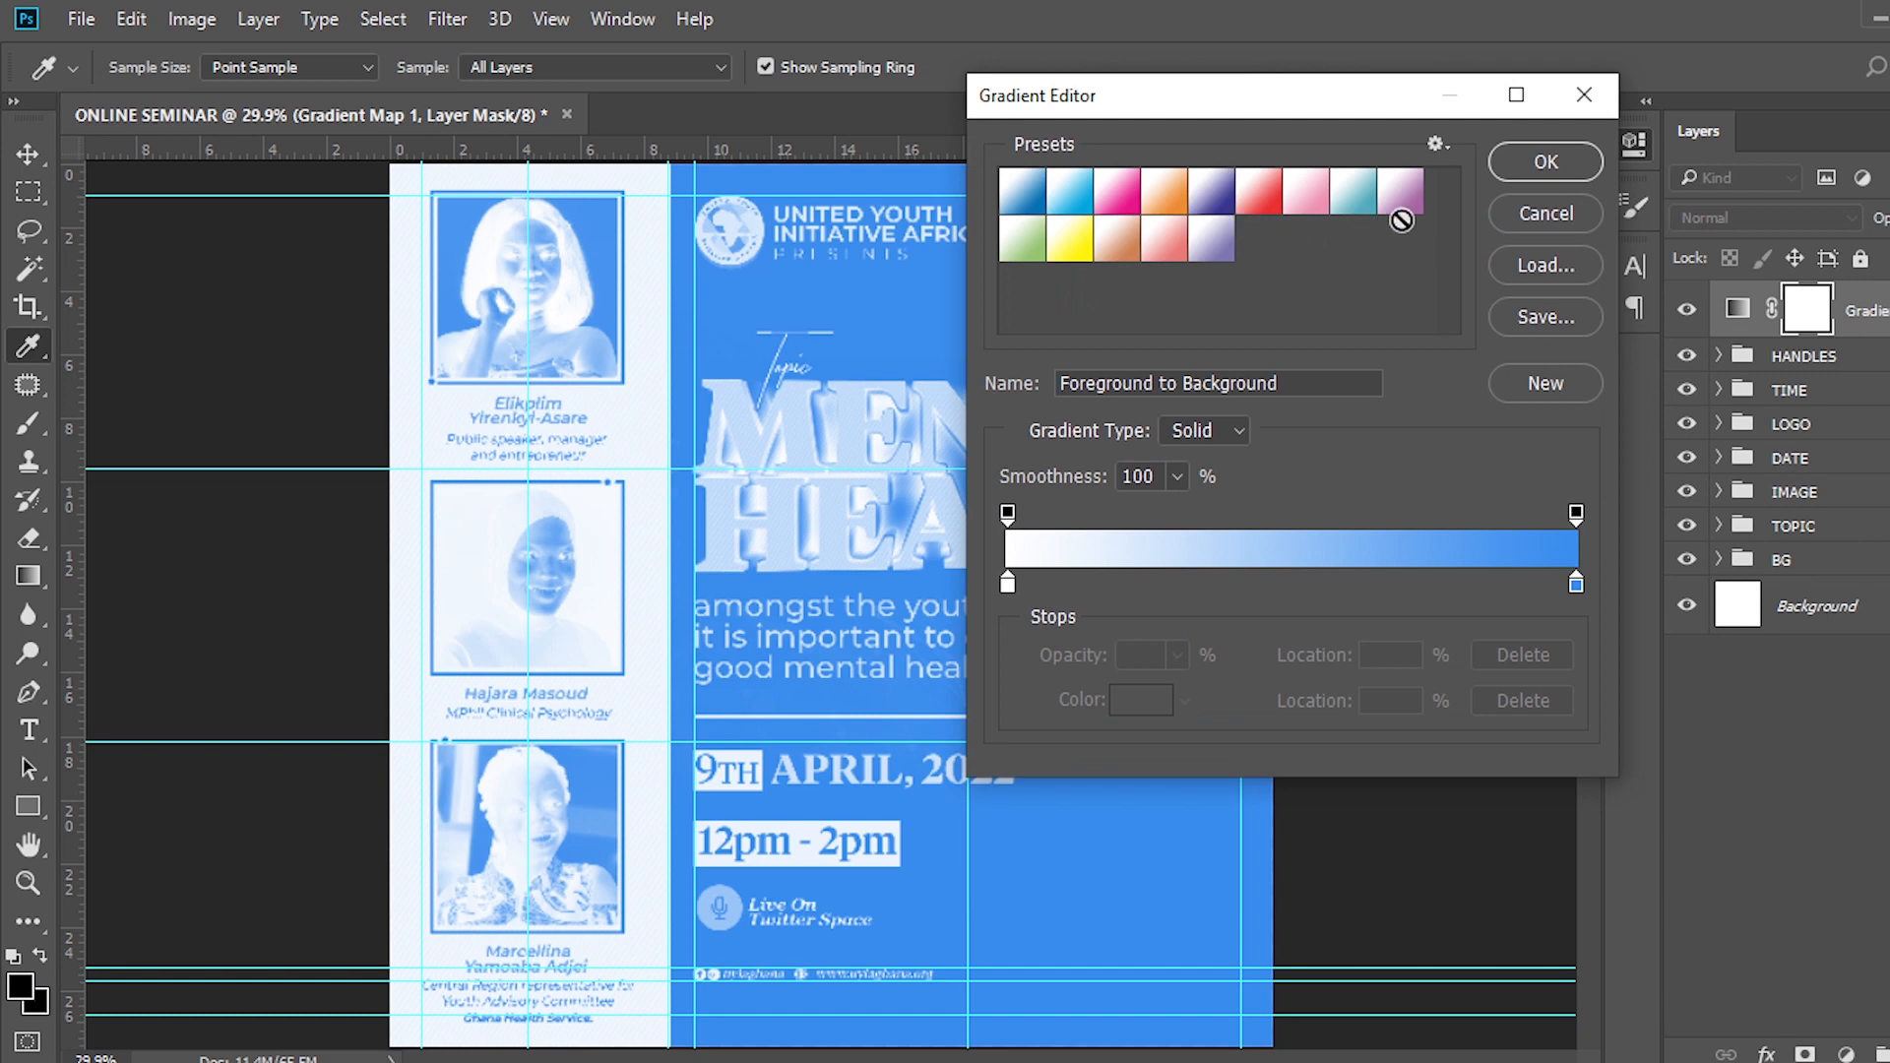
pyautogui.doubleClick(1008, 584)
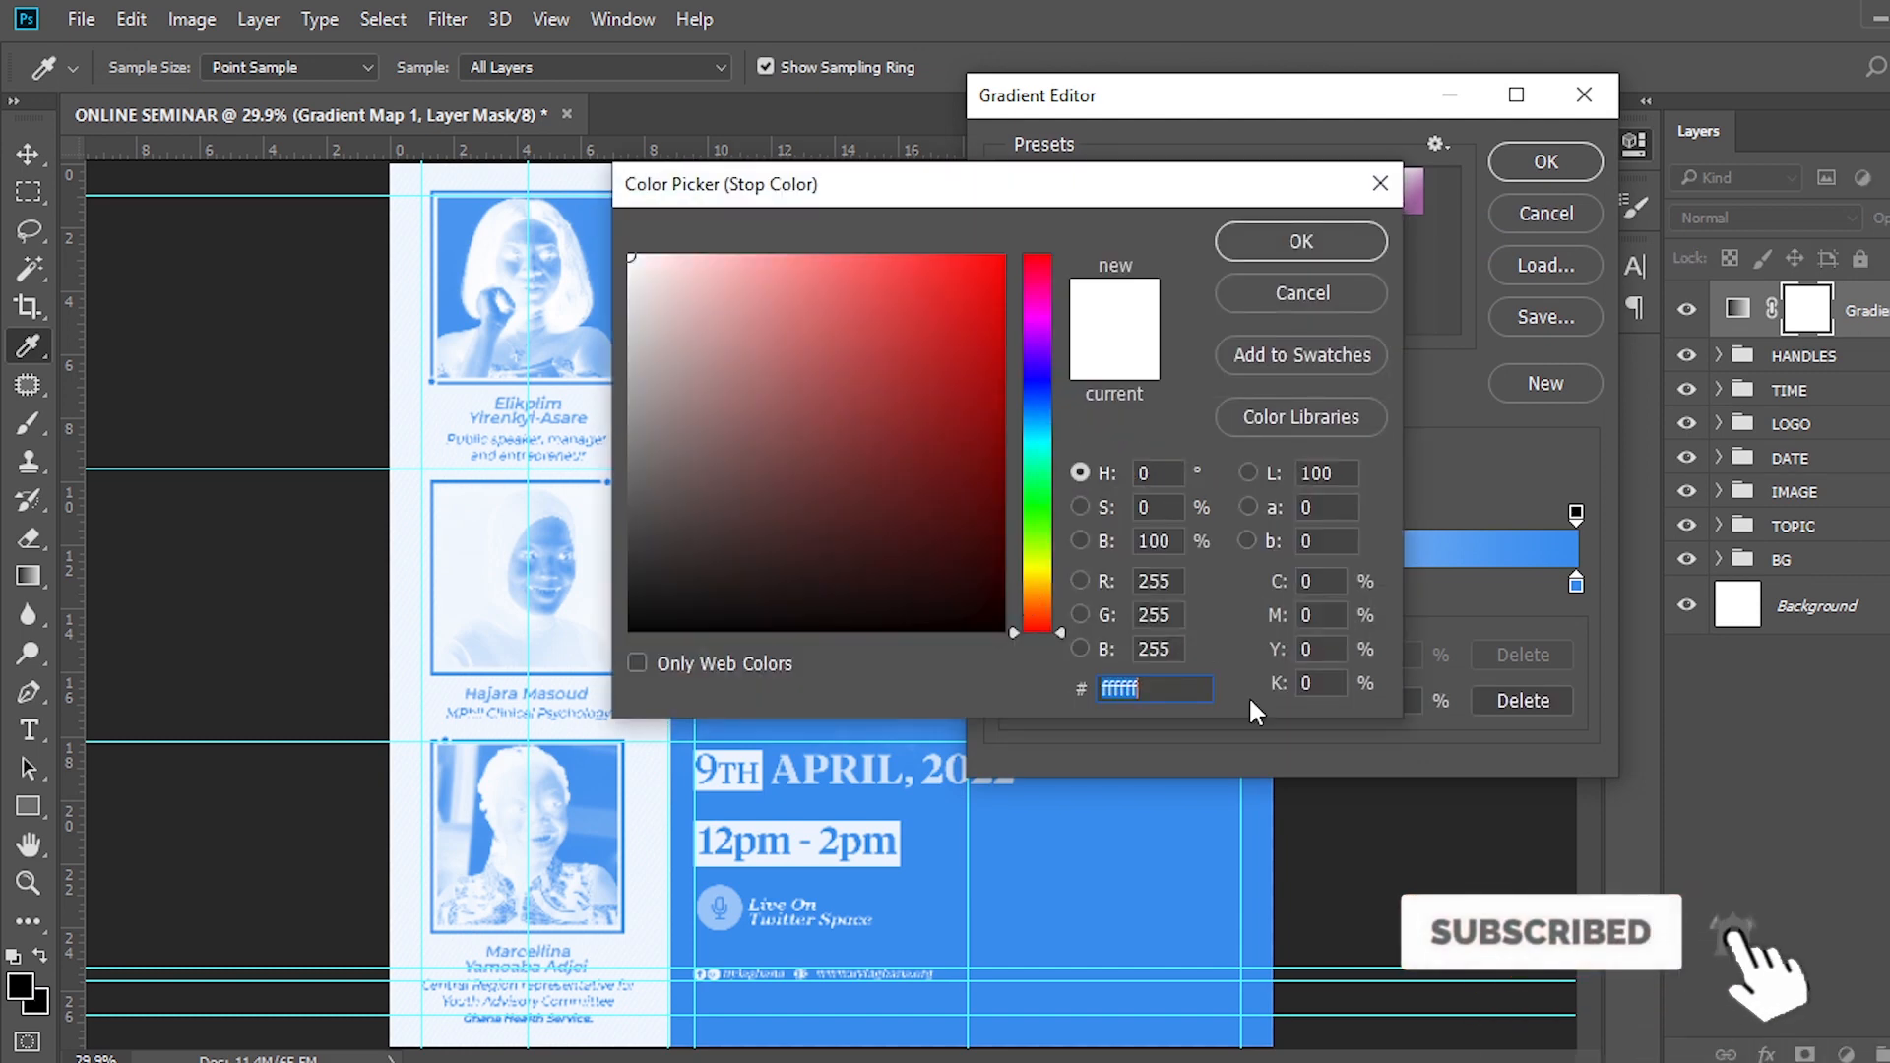
pyautogui.write('FD')
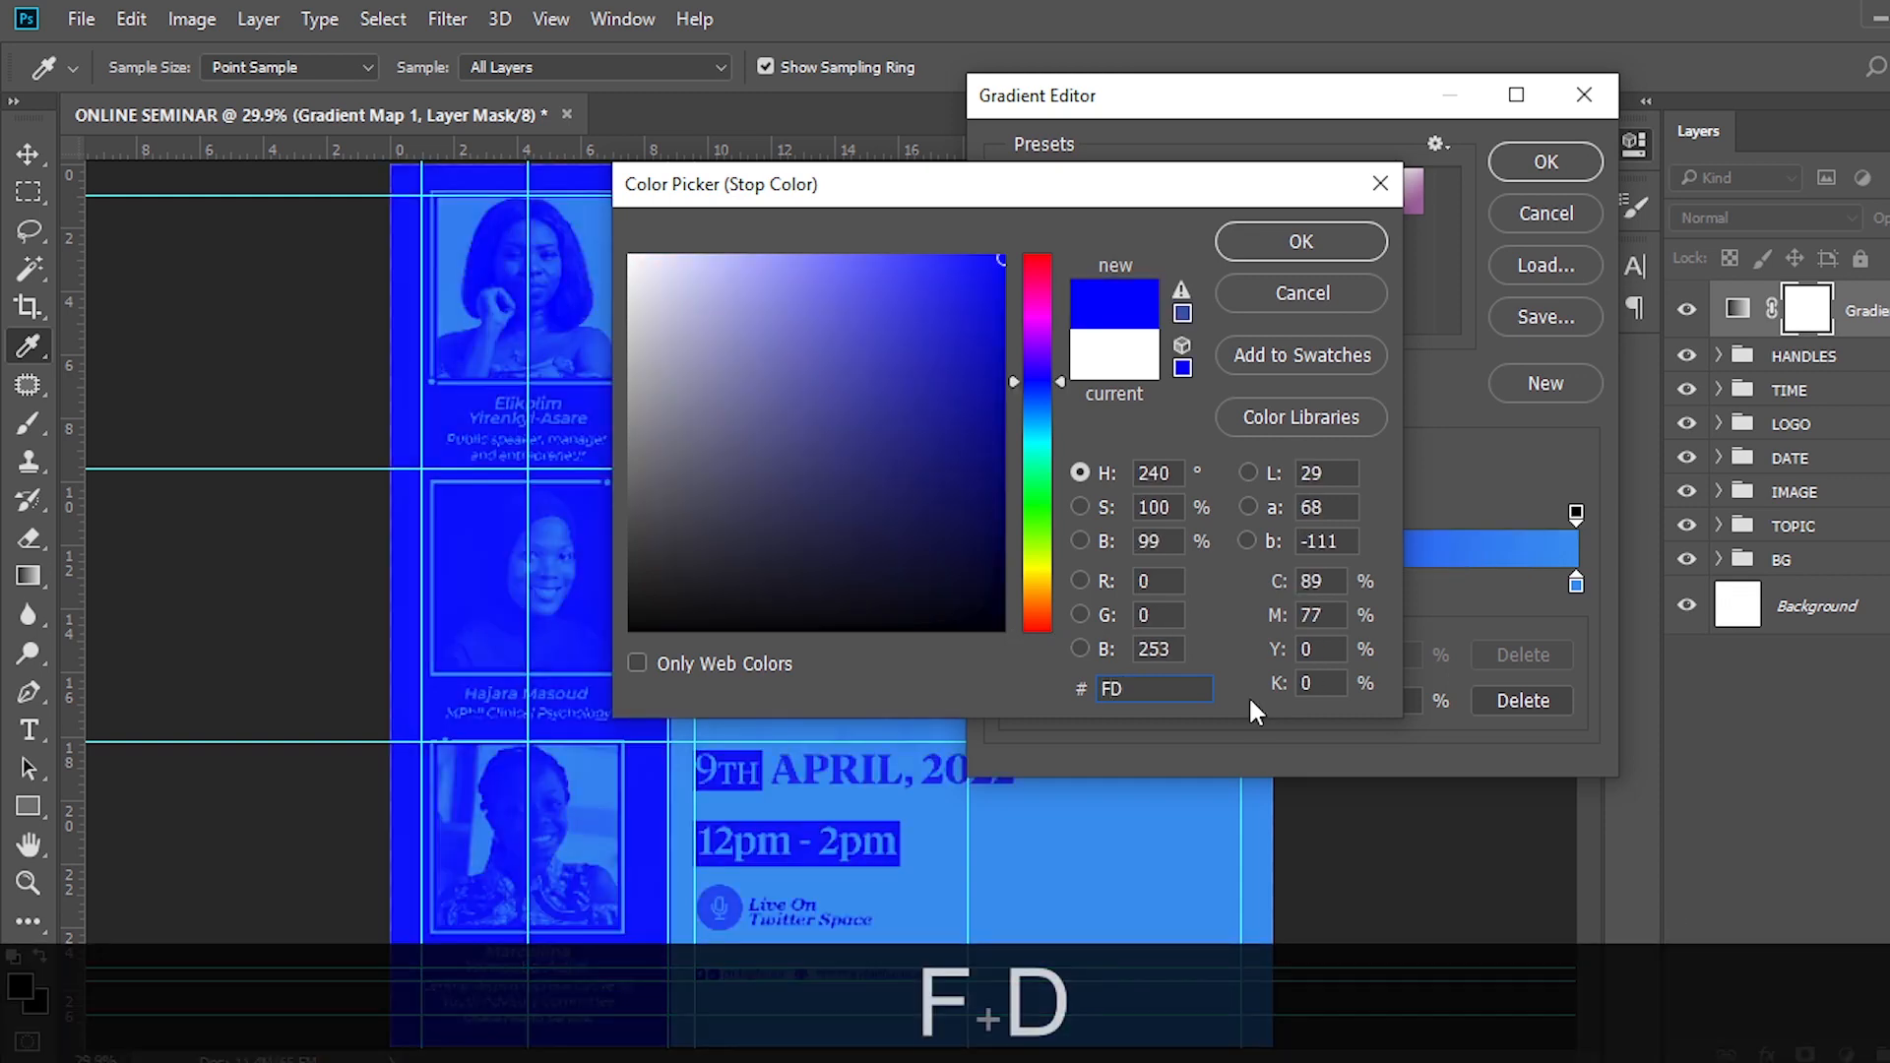
pyautogui.write('7C00')
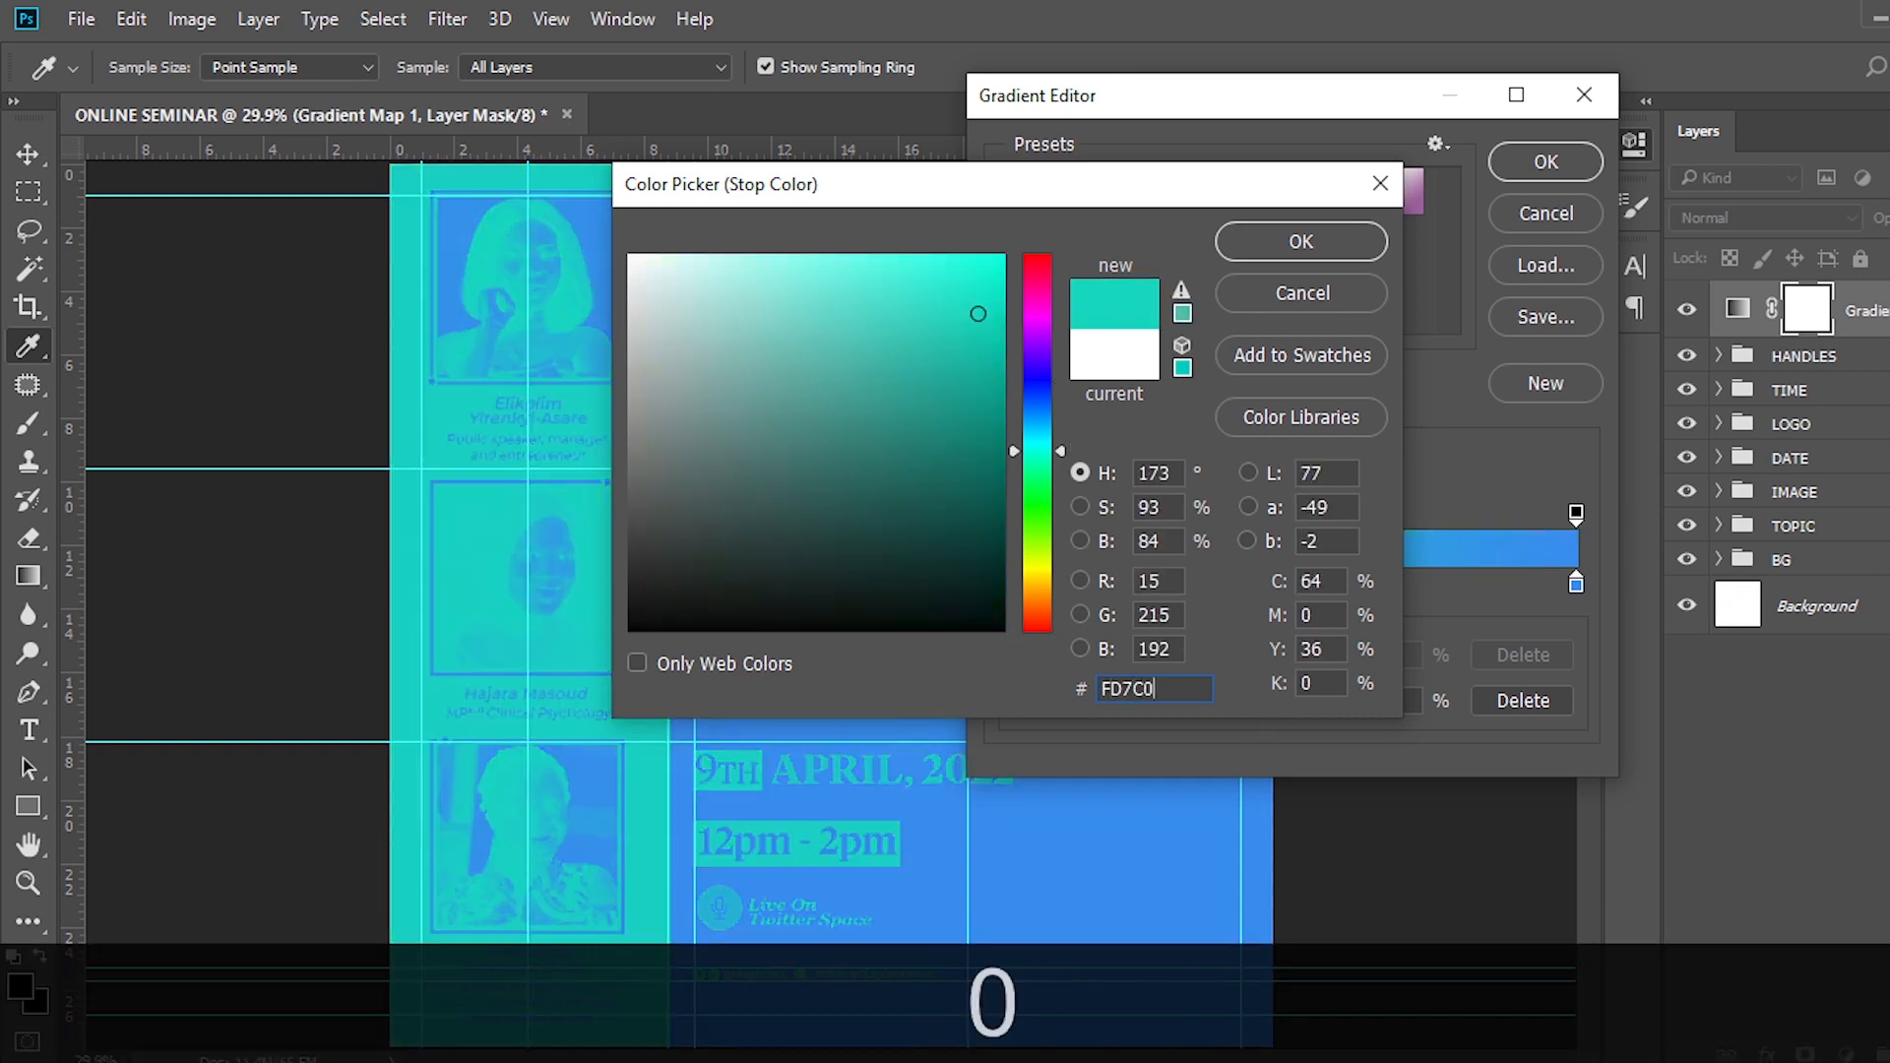
pyautogui.click(1302, 241)
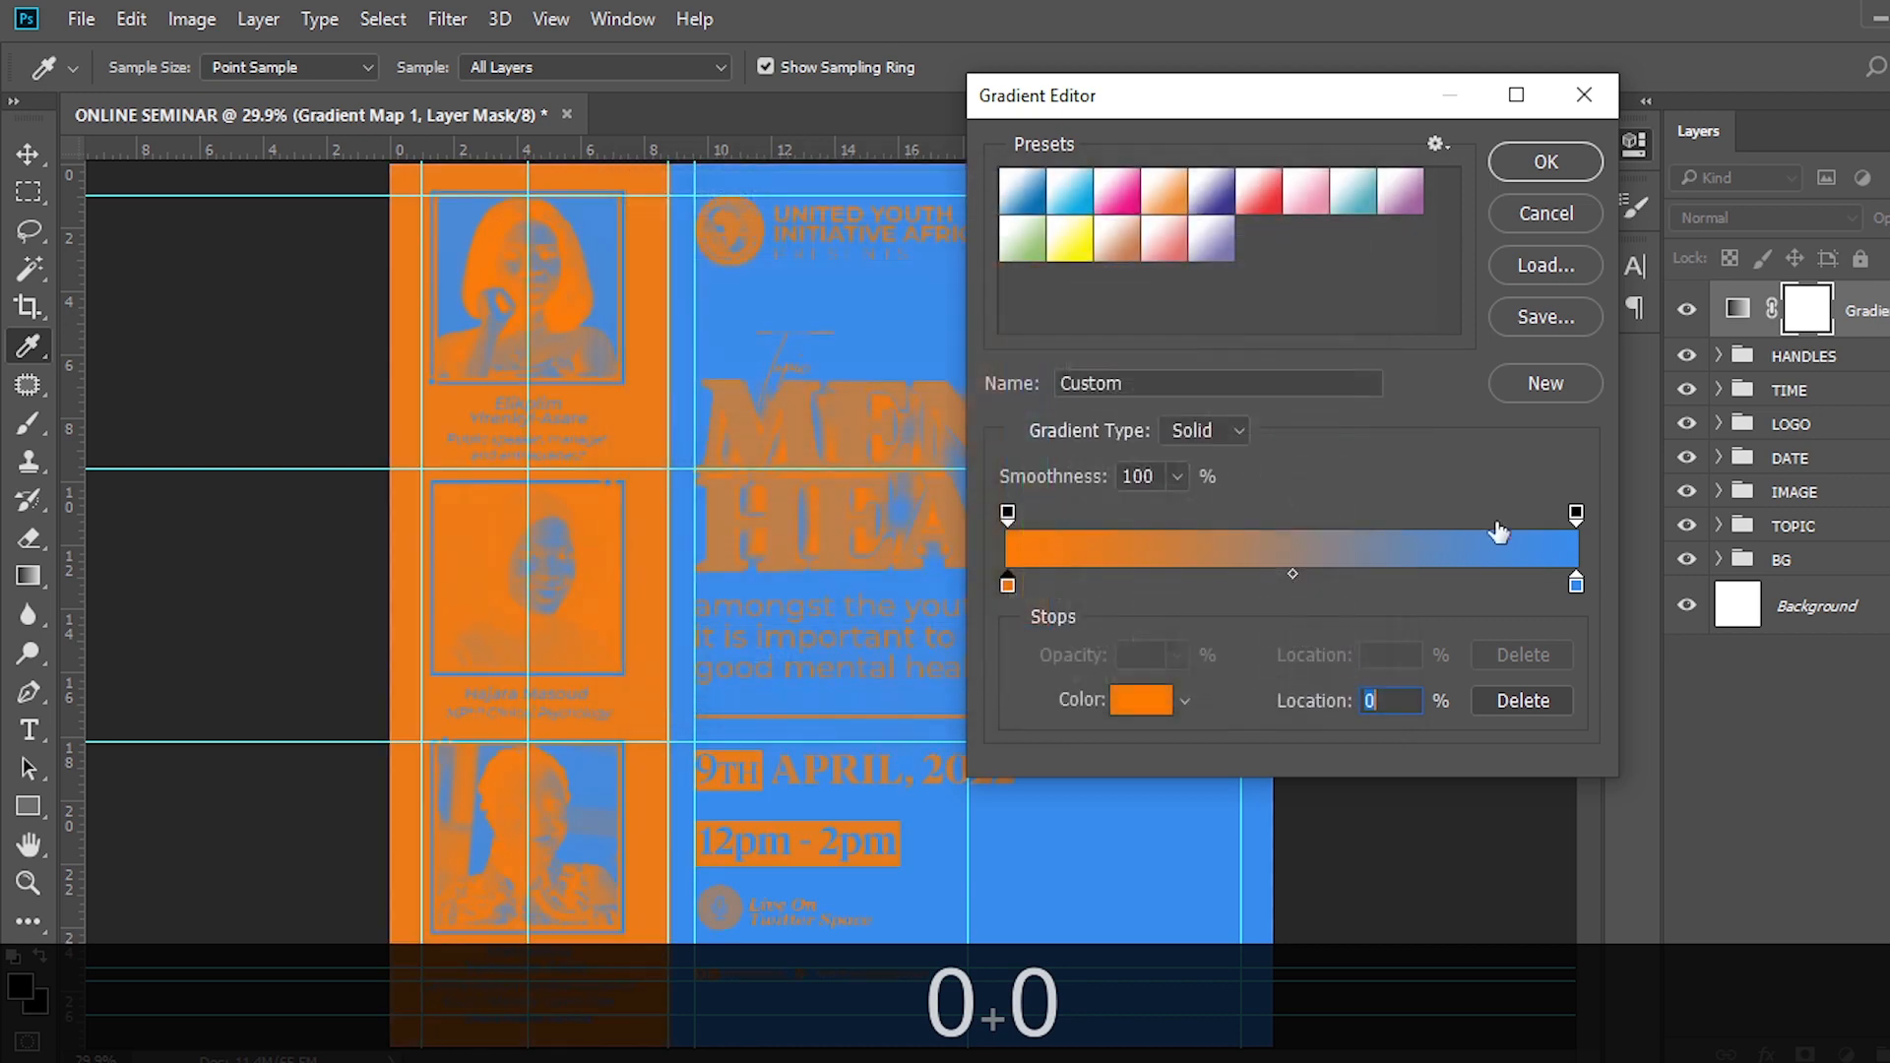
# Set the gradient's end colour to #002874 and accept the edited gradient.
pyautogui.doubleClick(1575, 584)
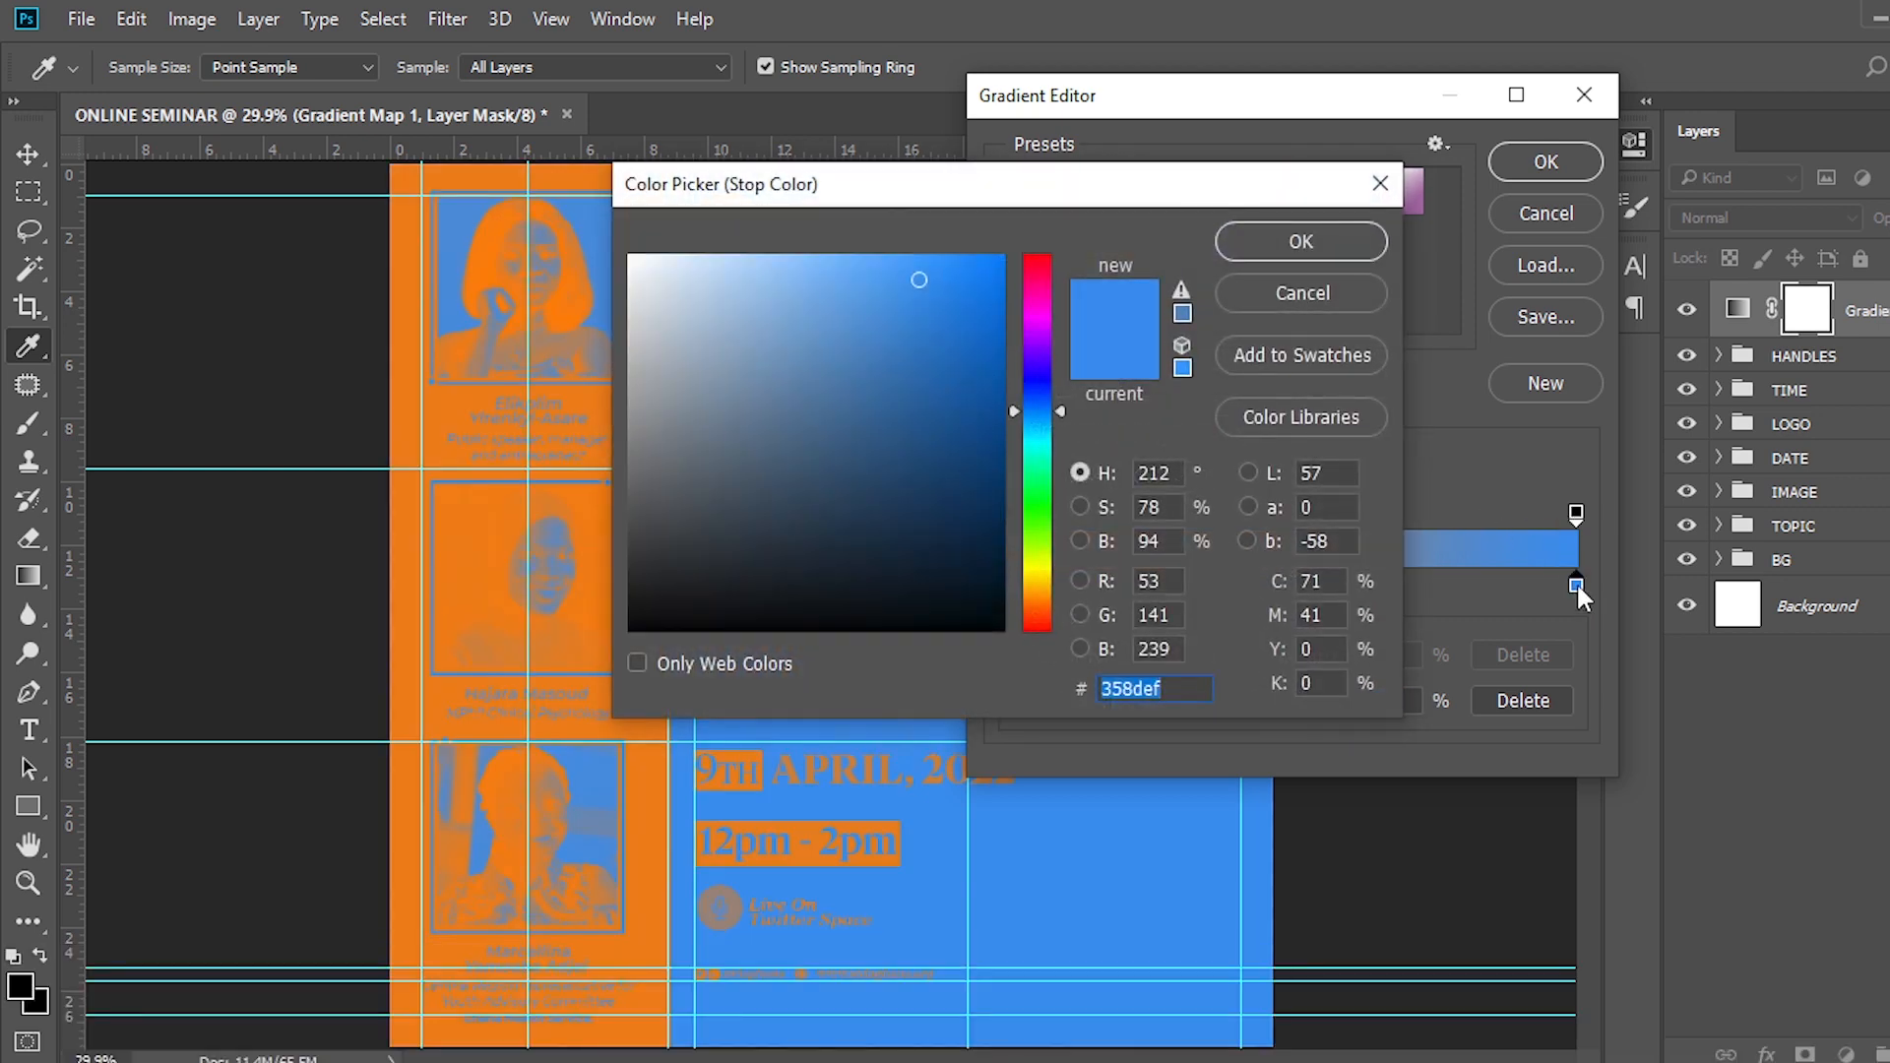
pyautogui.write('00')
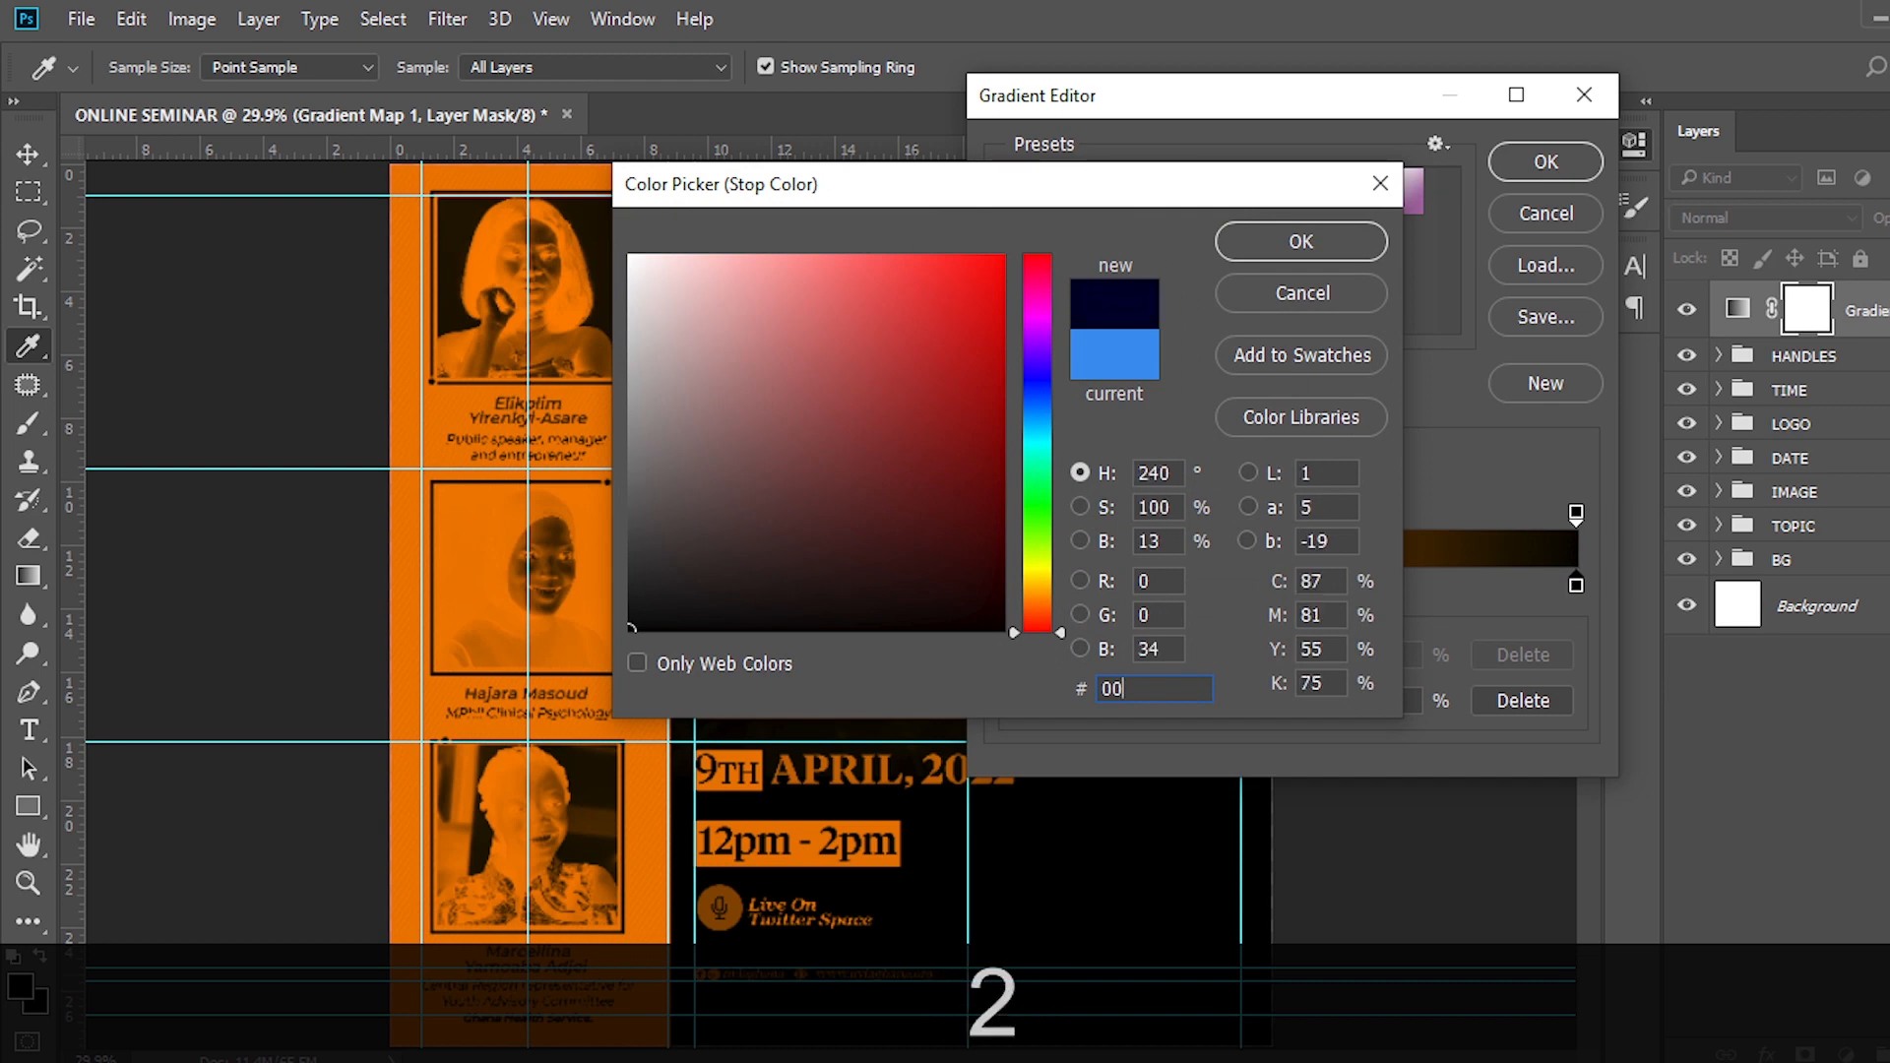
pyautogui.write('28')
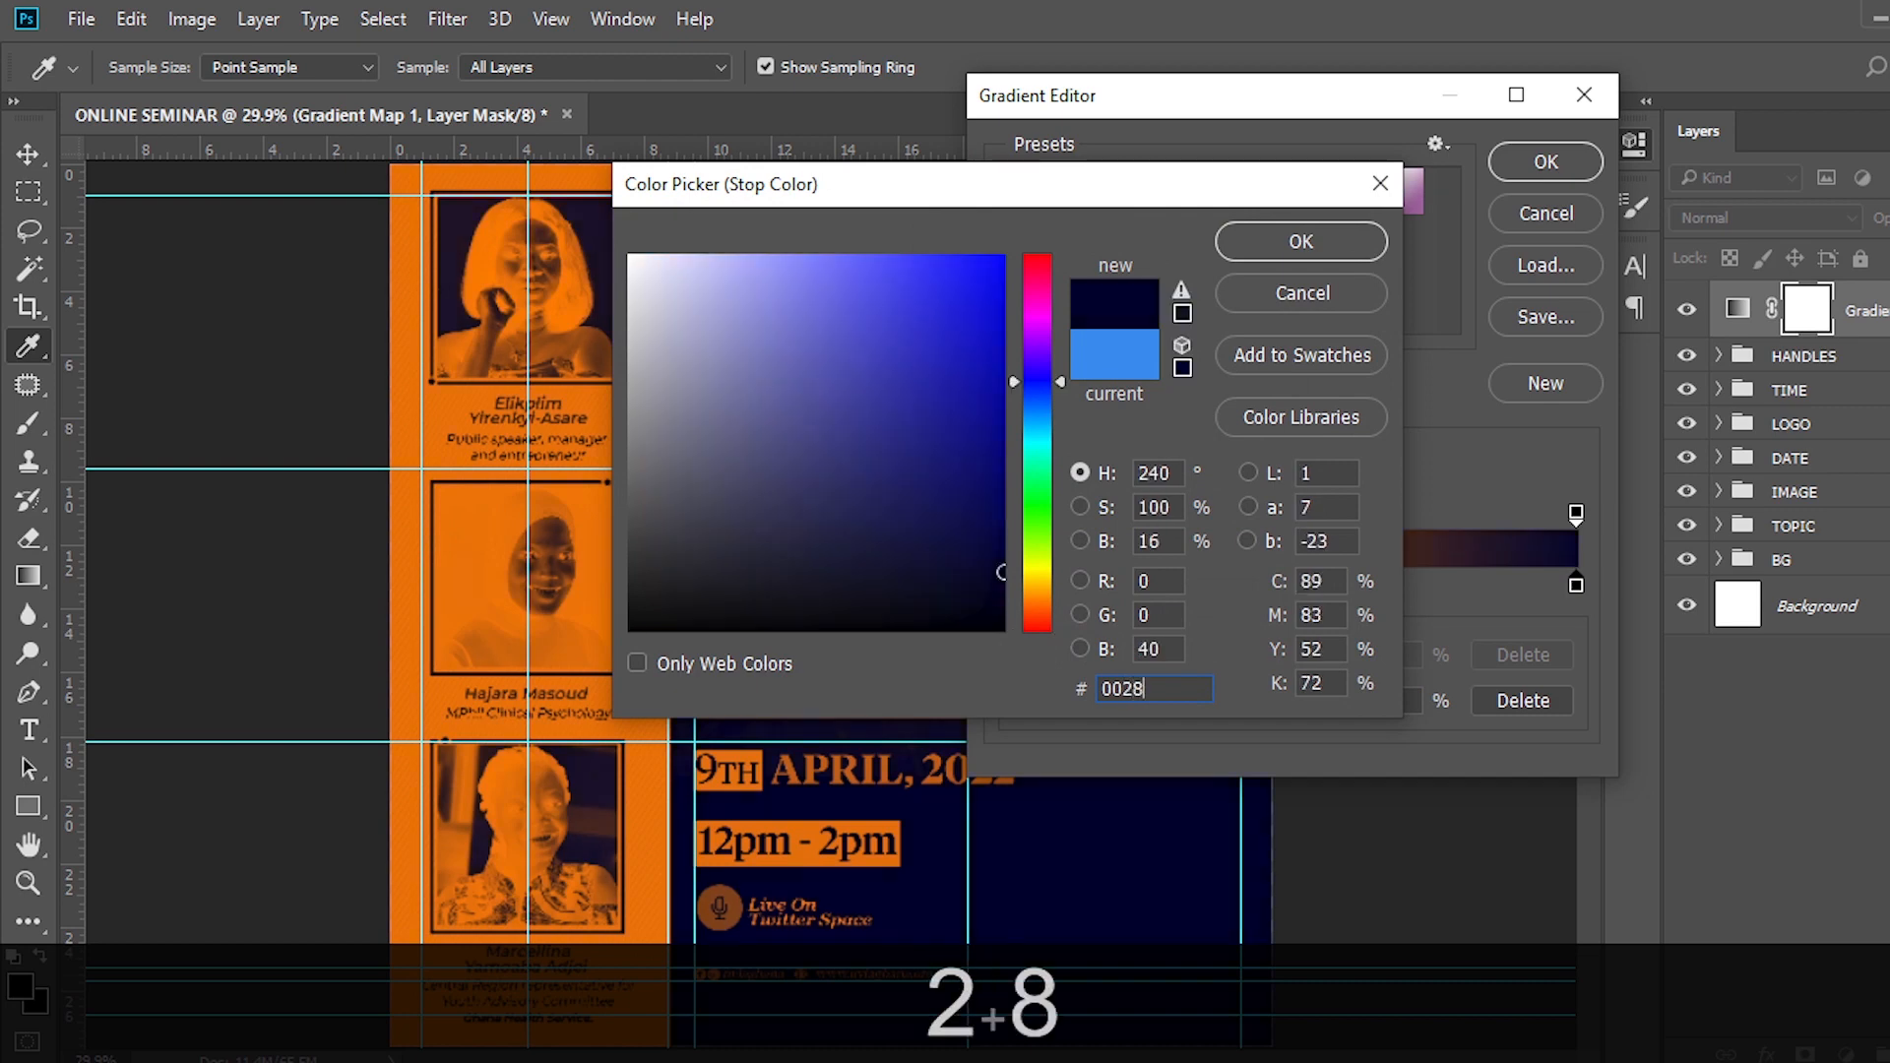
pyautogui.write('74')
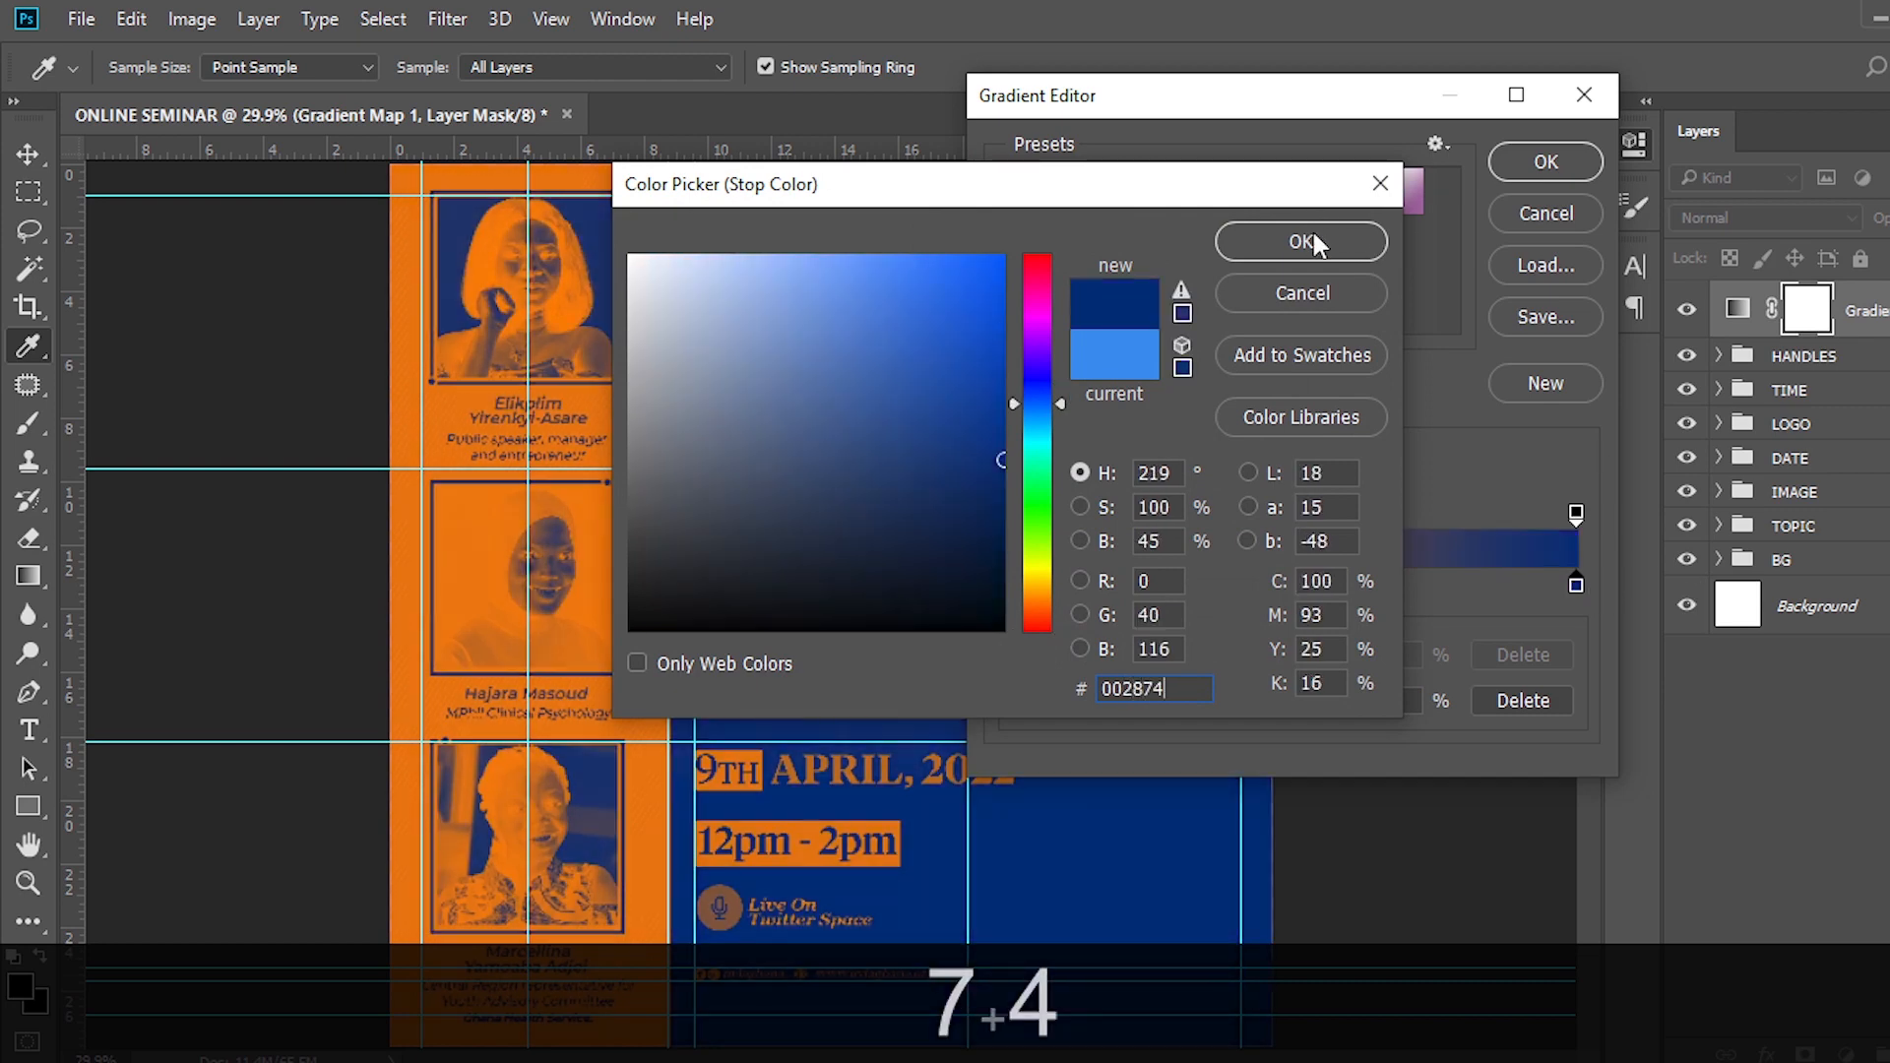
pyautogui.click(1306, 242)
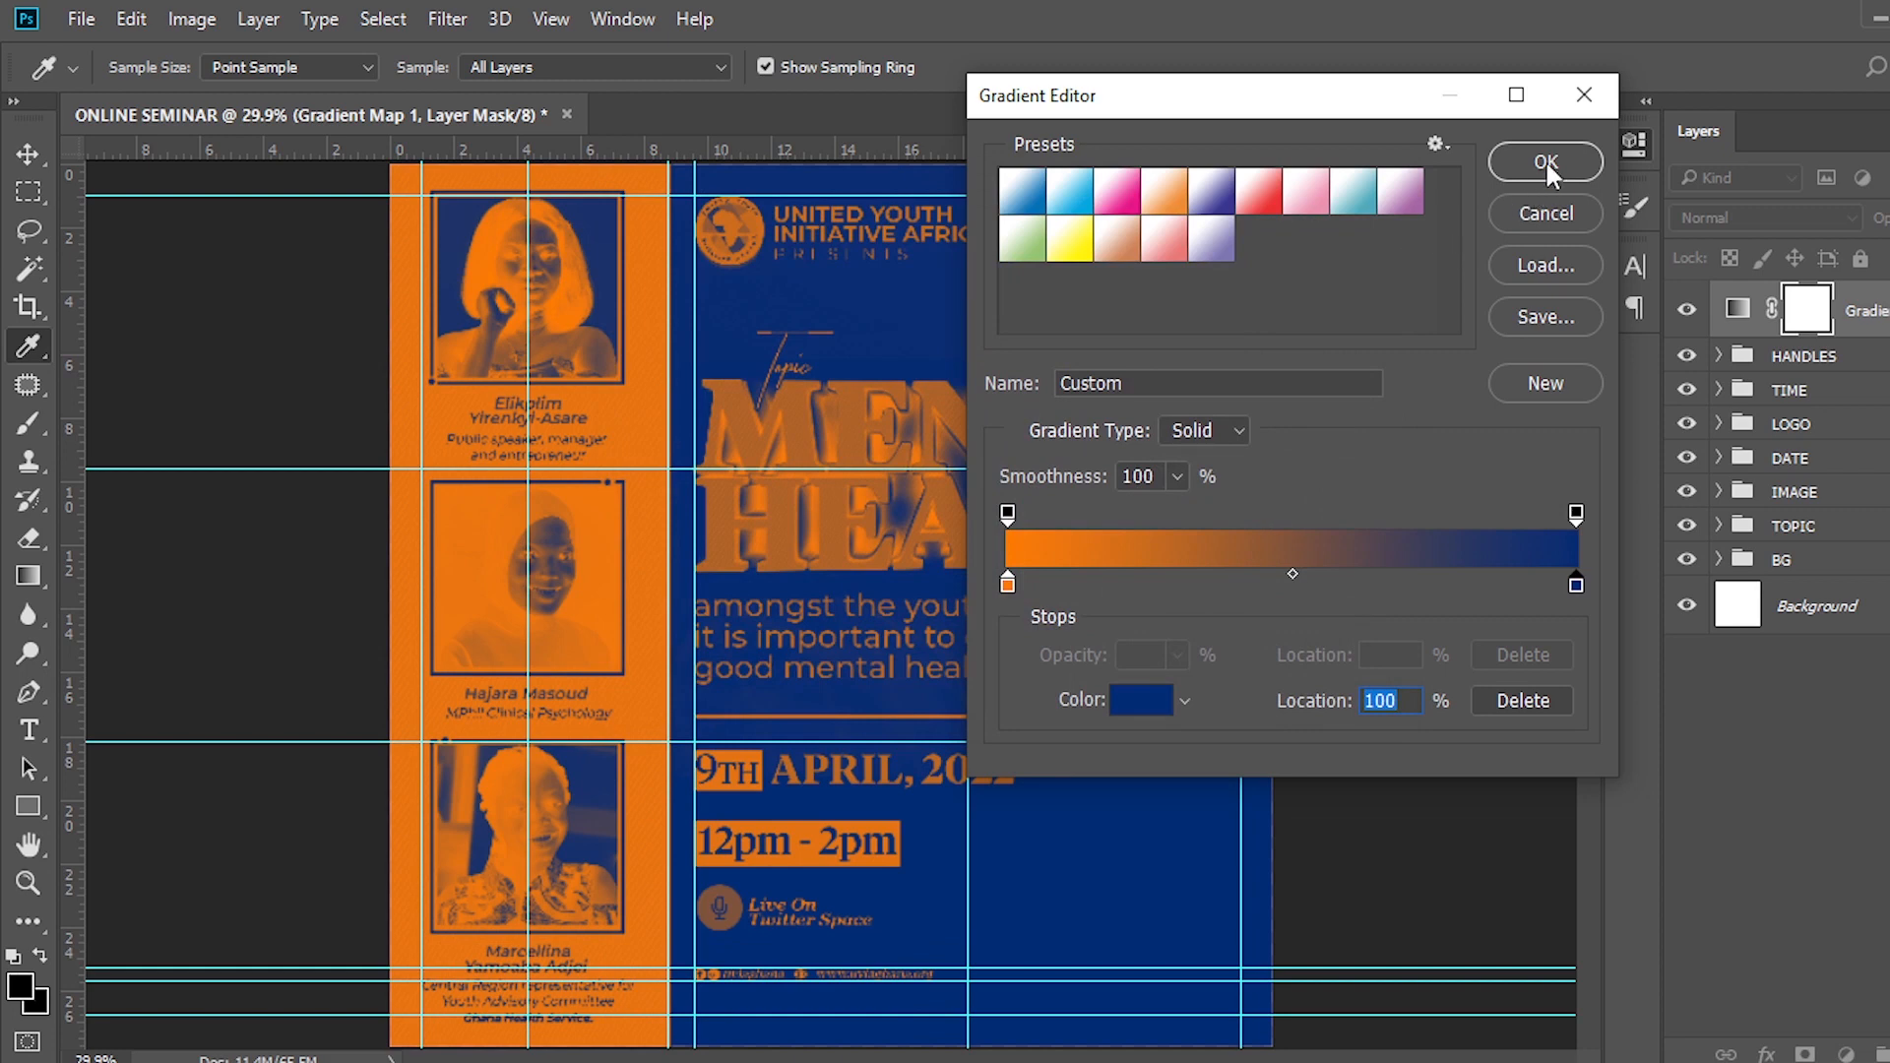
pyautogui.click(1546, 159)
# Set the gradient map layer's blend mode to Soft Light.
pyautogui.press('v')
pyautogui.click(1752, 218)
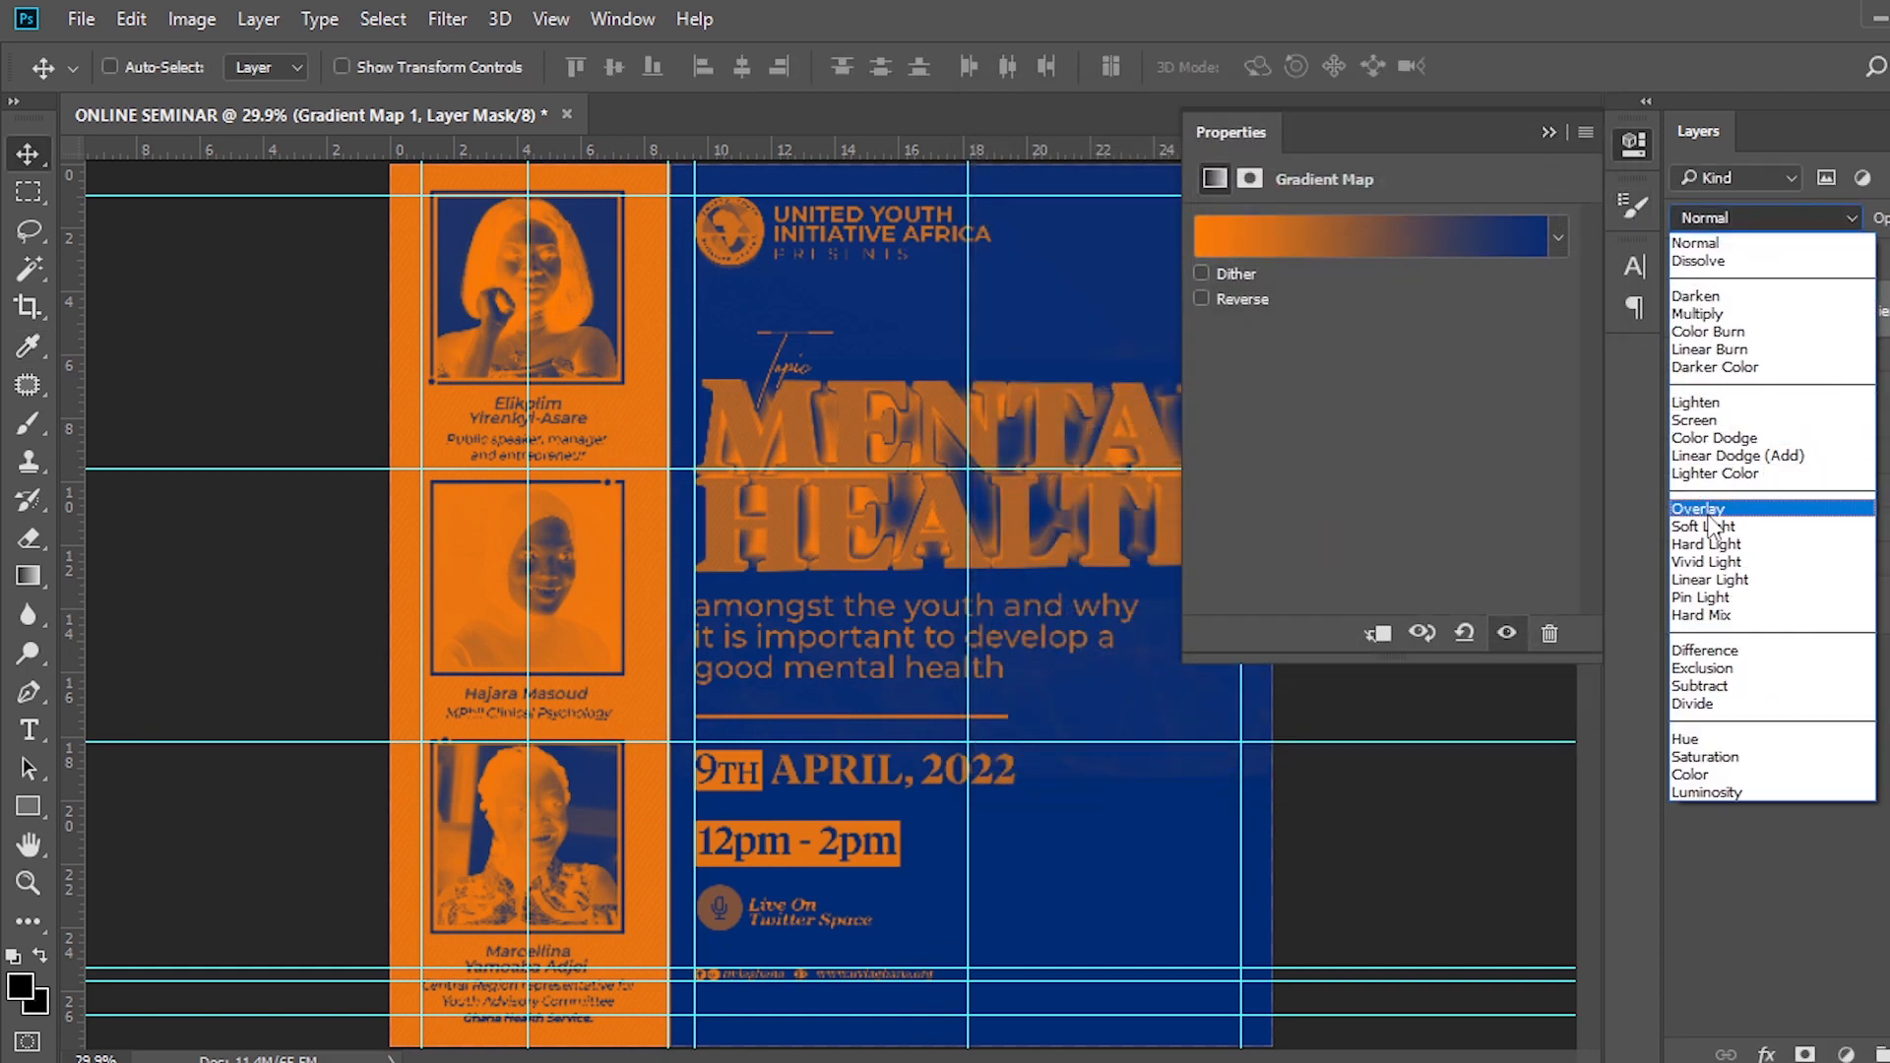
pyautogui.click(1708, 528)
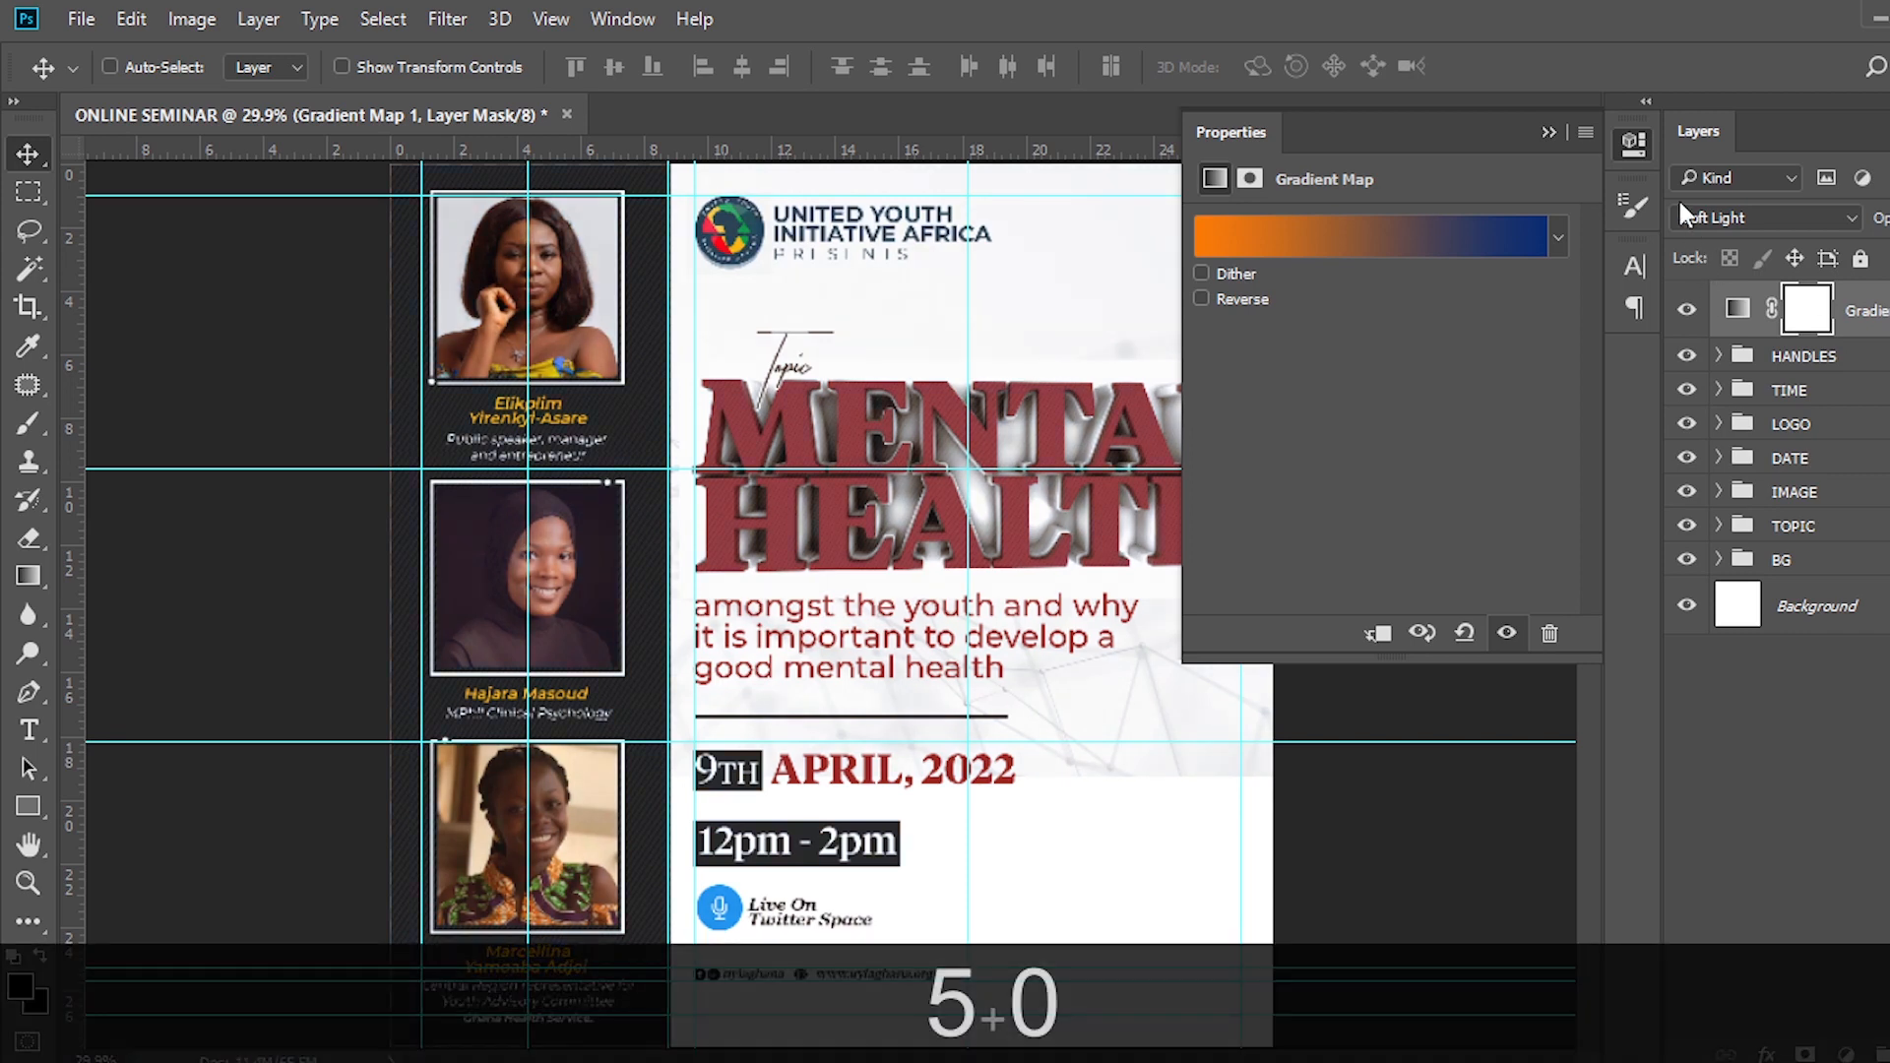
pyautogui.click(1548, 130)
# Reverse the gradient map's colour direction and hide the guides on the canvas.
pyautogui.click(1738, 308)
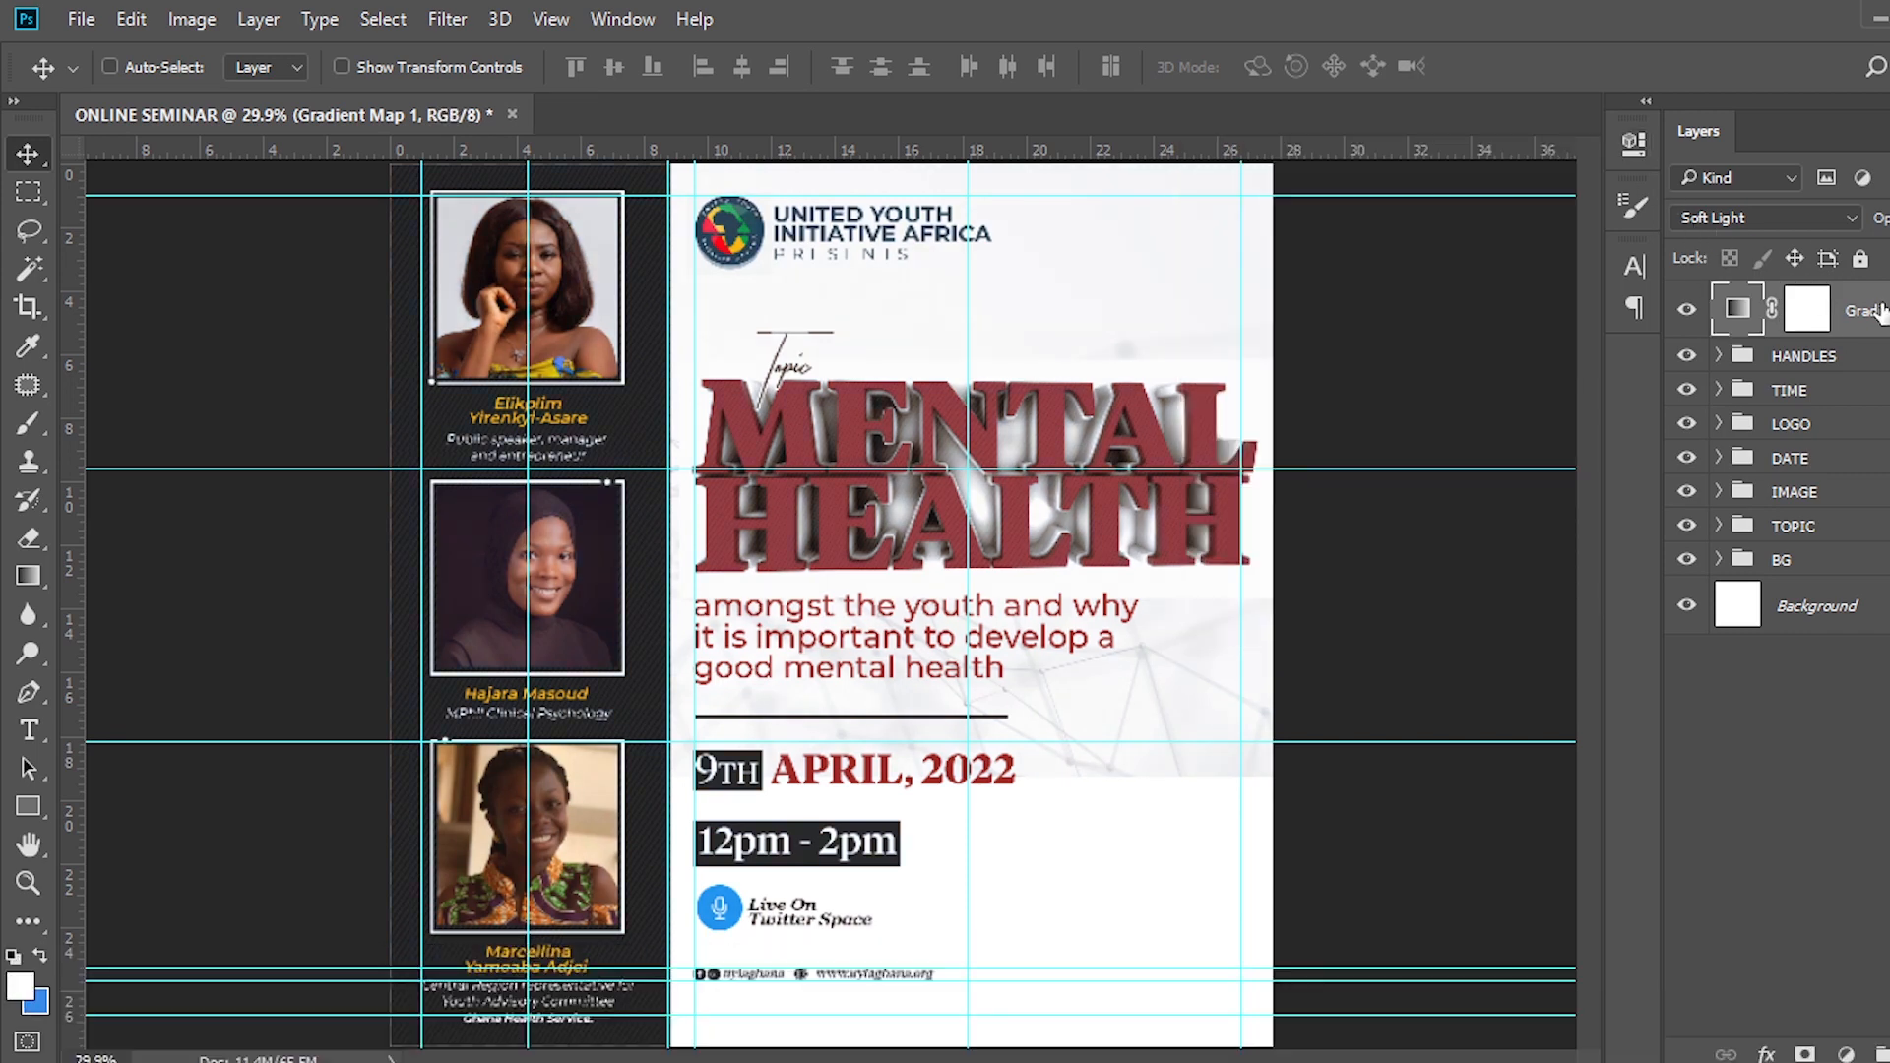
pyautogui.doubleClick(1739, 309)
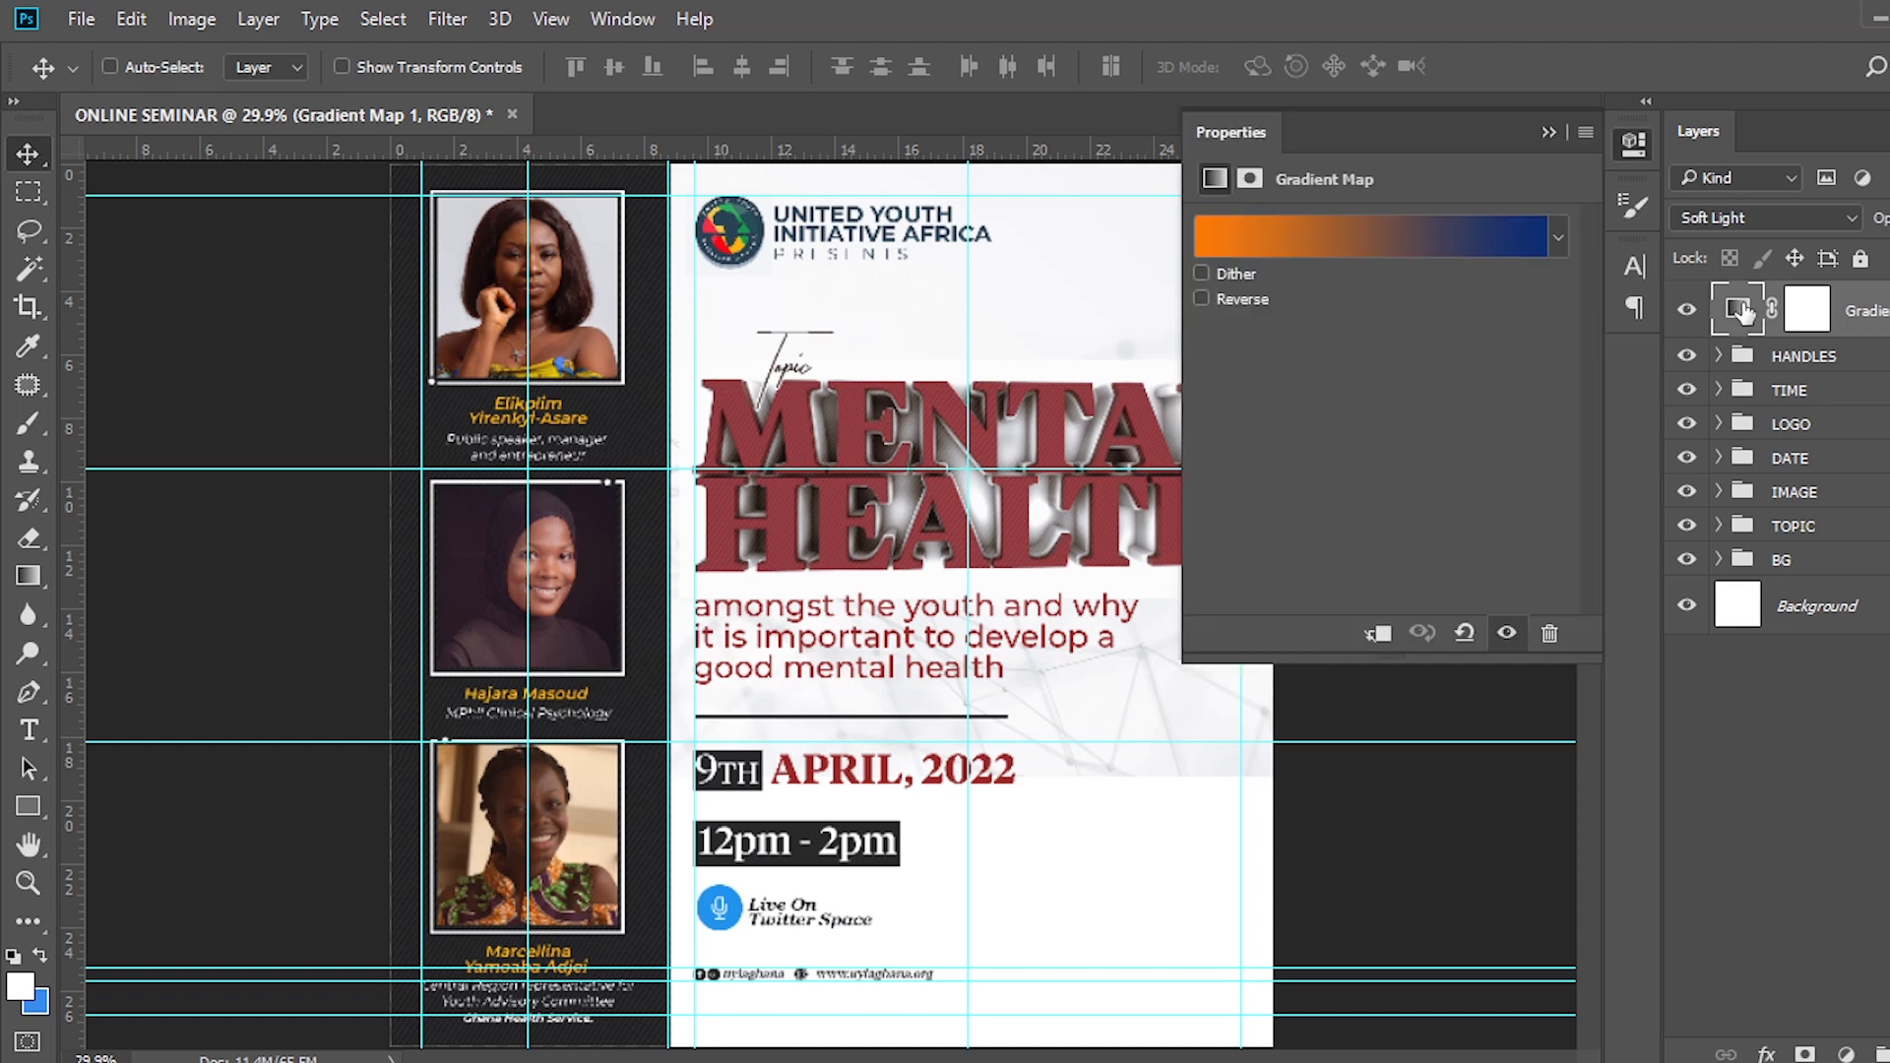
pyautogui.click(1202, 299)
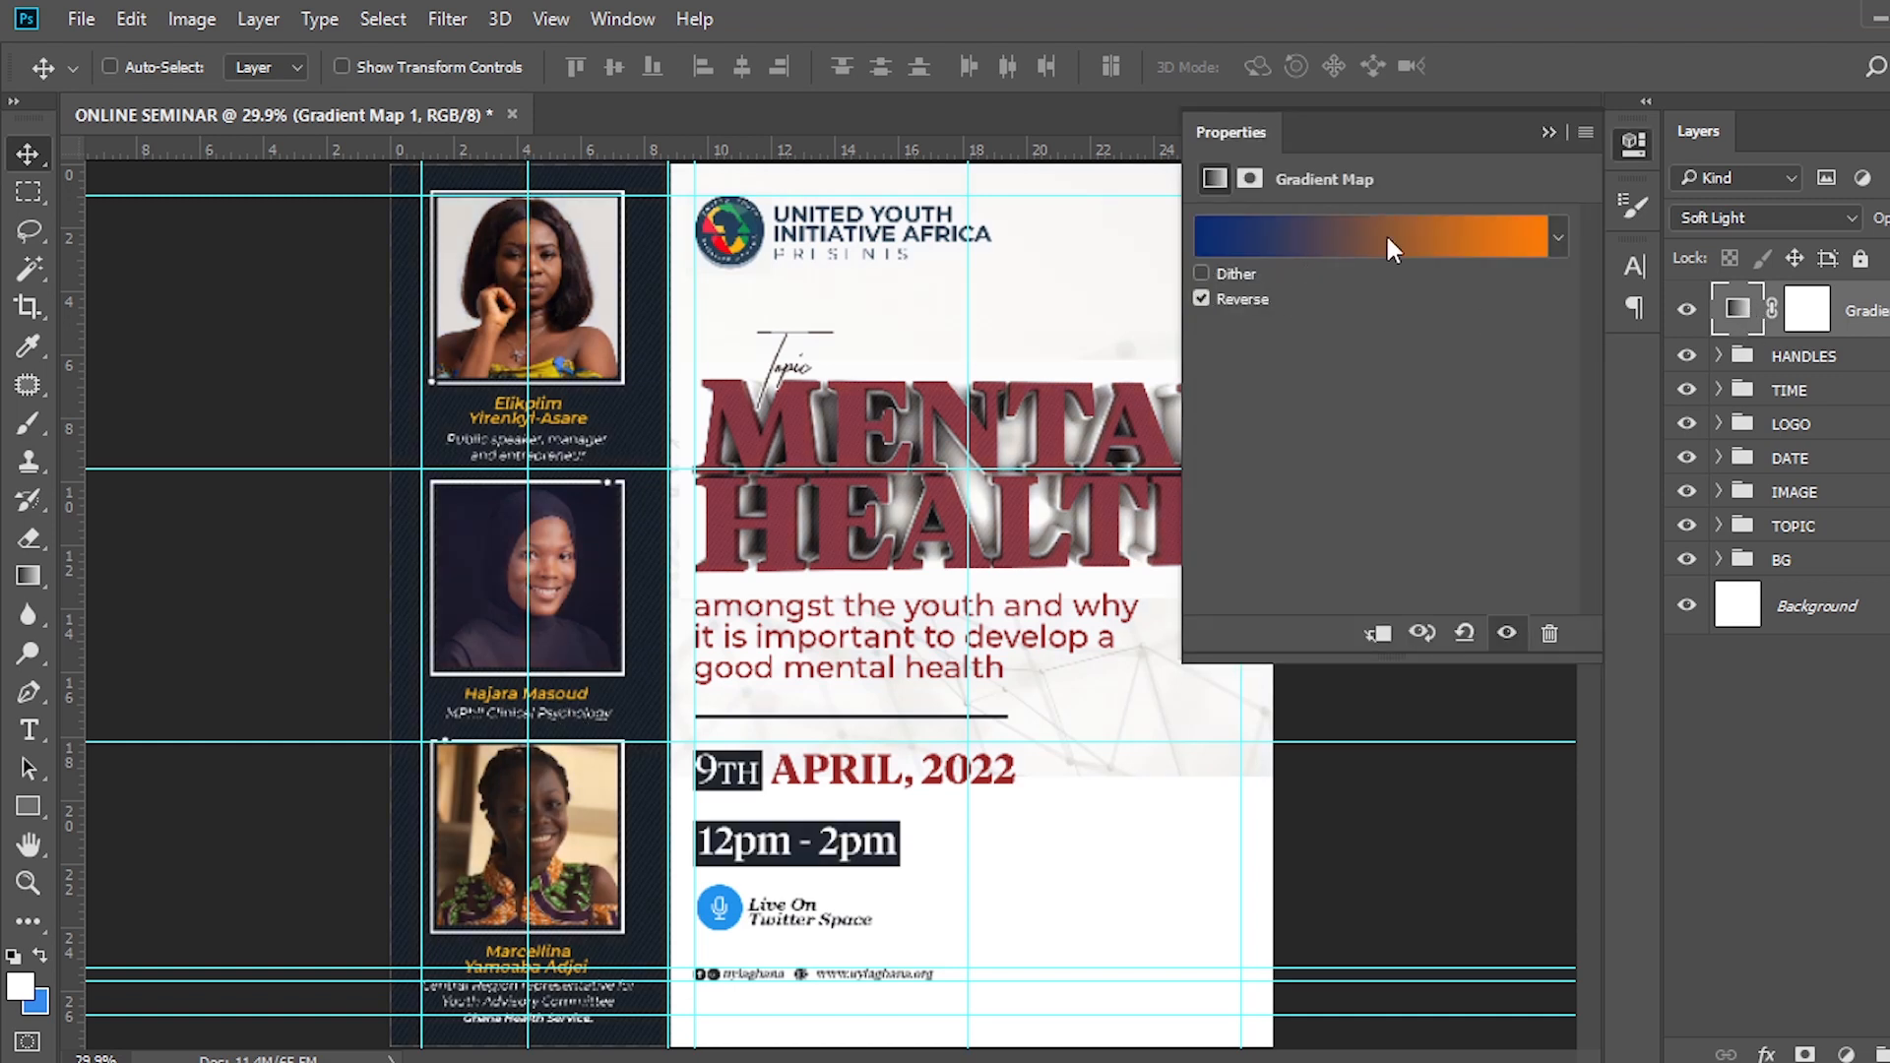
pyautogui.hotkey('ctrl', 'h')
pyautogui.hotkey('ctrl', '=')
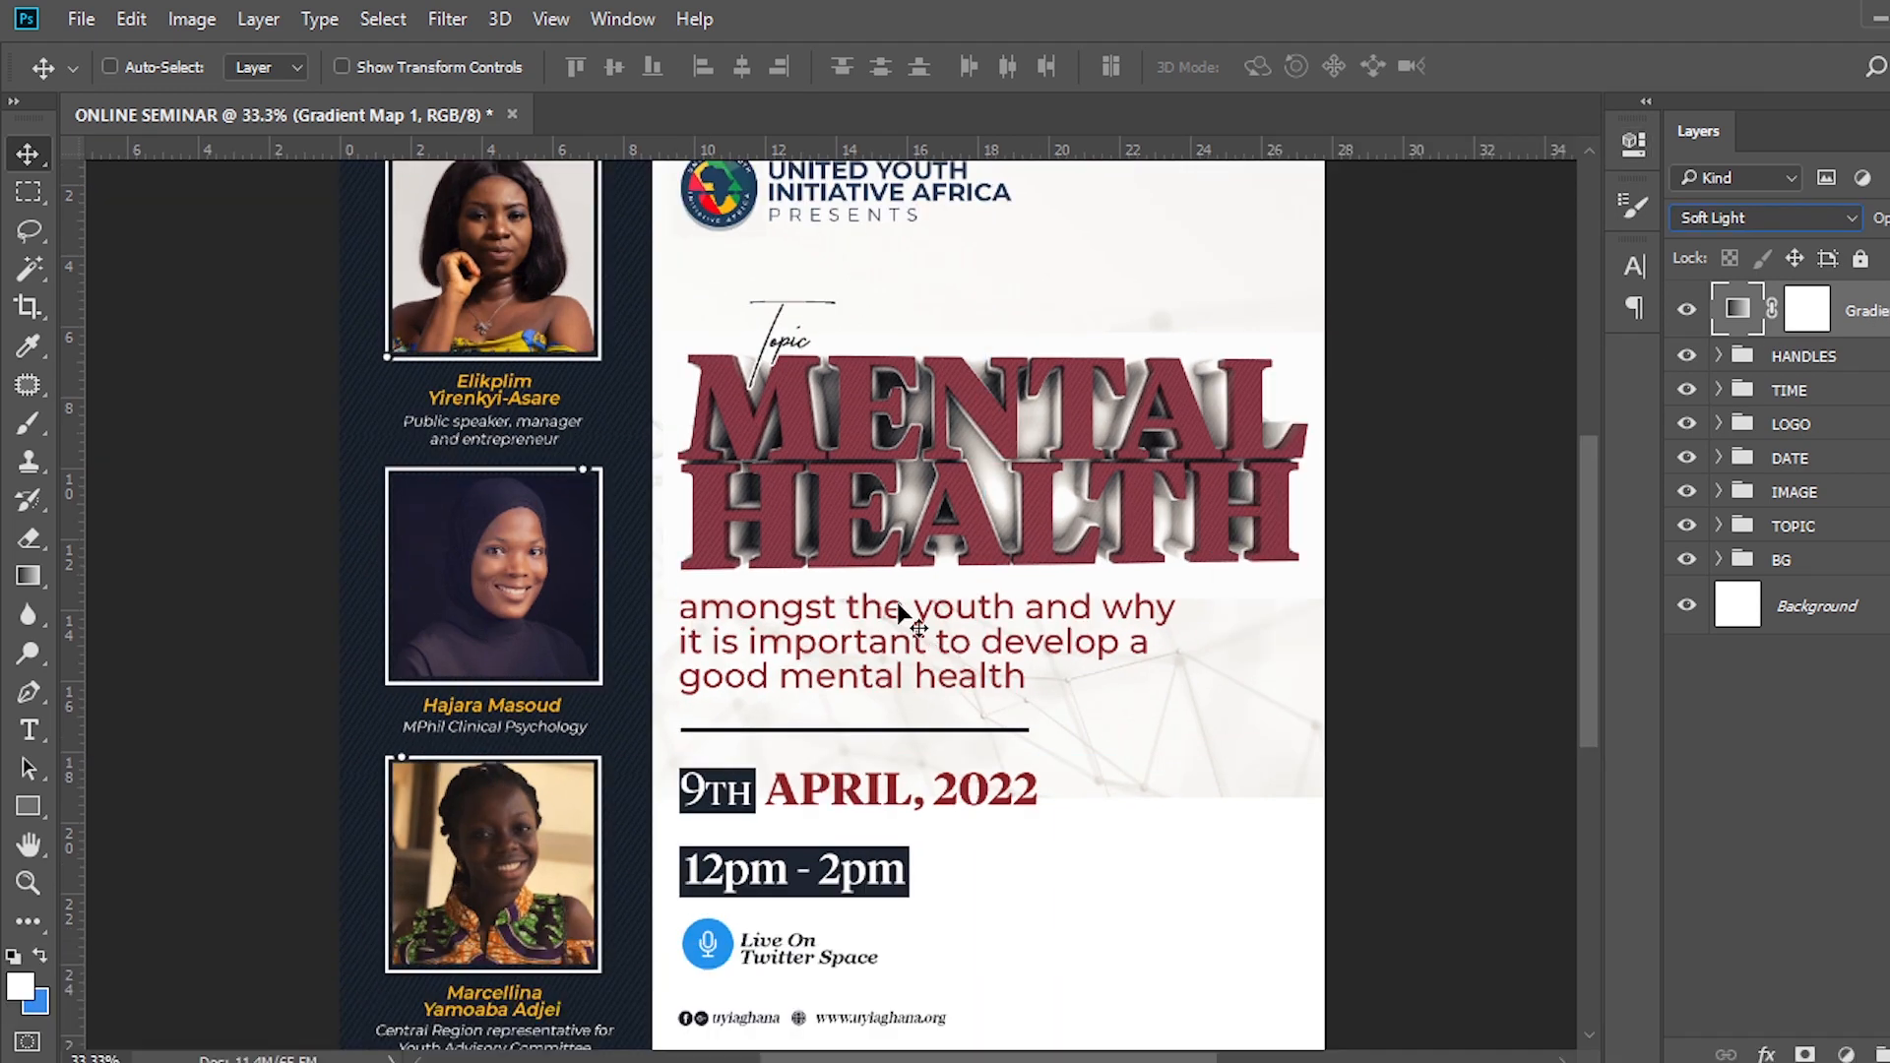